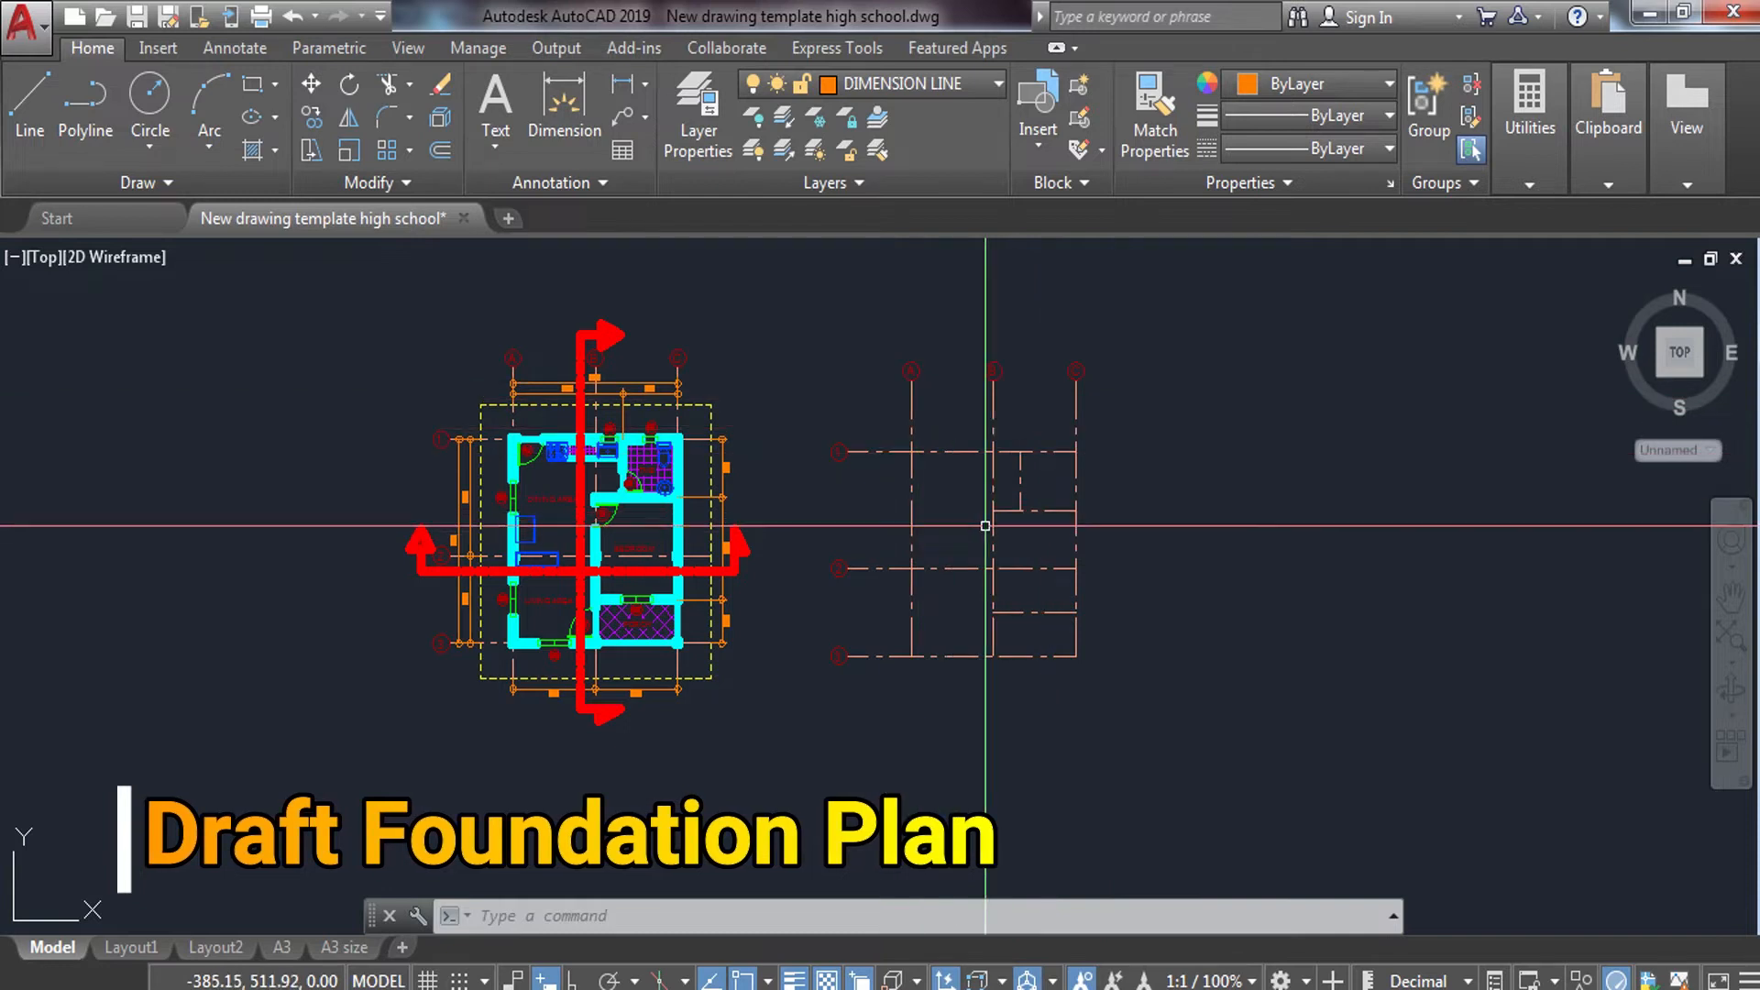
Copy the whole column grid with its bubbles from beside the floor plan to the empty area above it.
{"action": "scroll", "coordinate": [936, 590], "scroll_direction": "up", "scroll_amount": 2}
{"action": "middle_click_drag", "start_coordinate": [811, 451], "coordinate": [799, 539]}
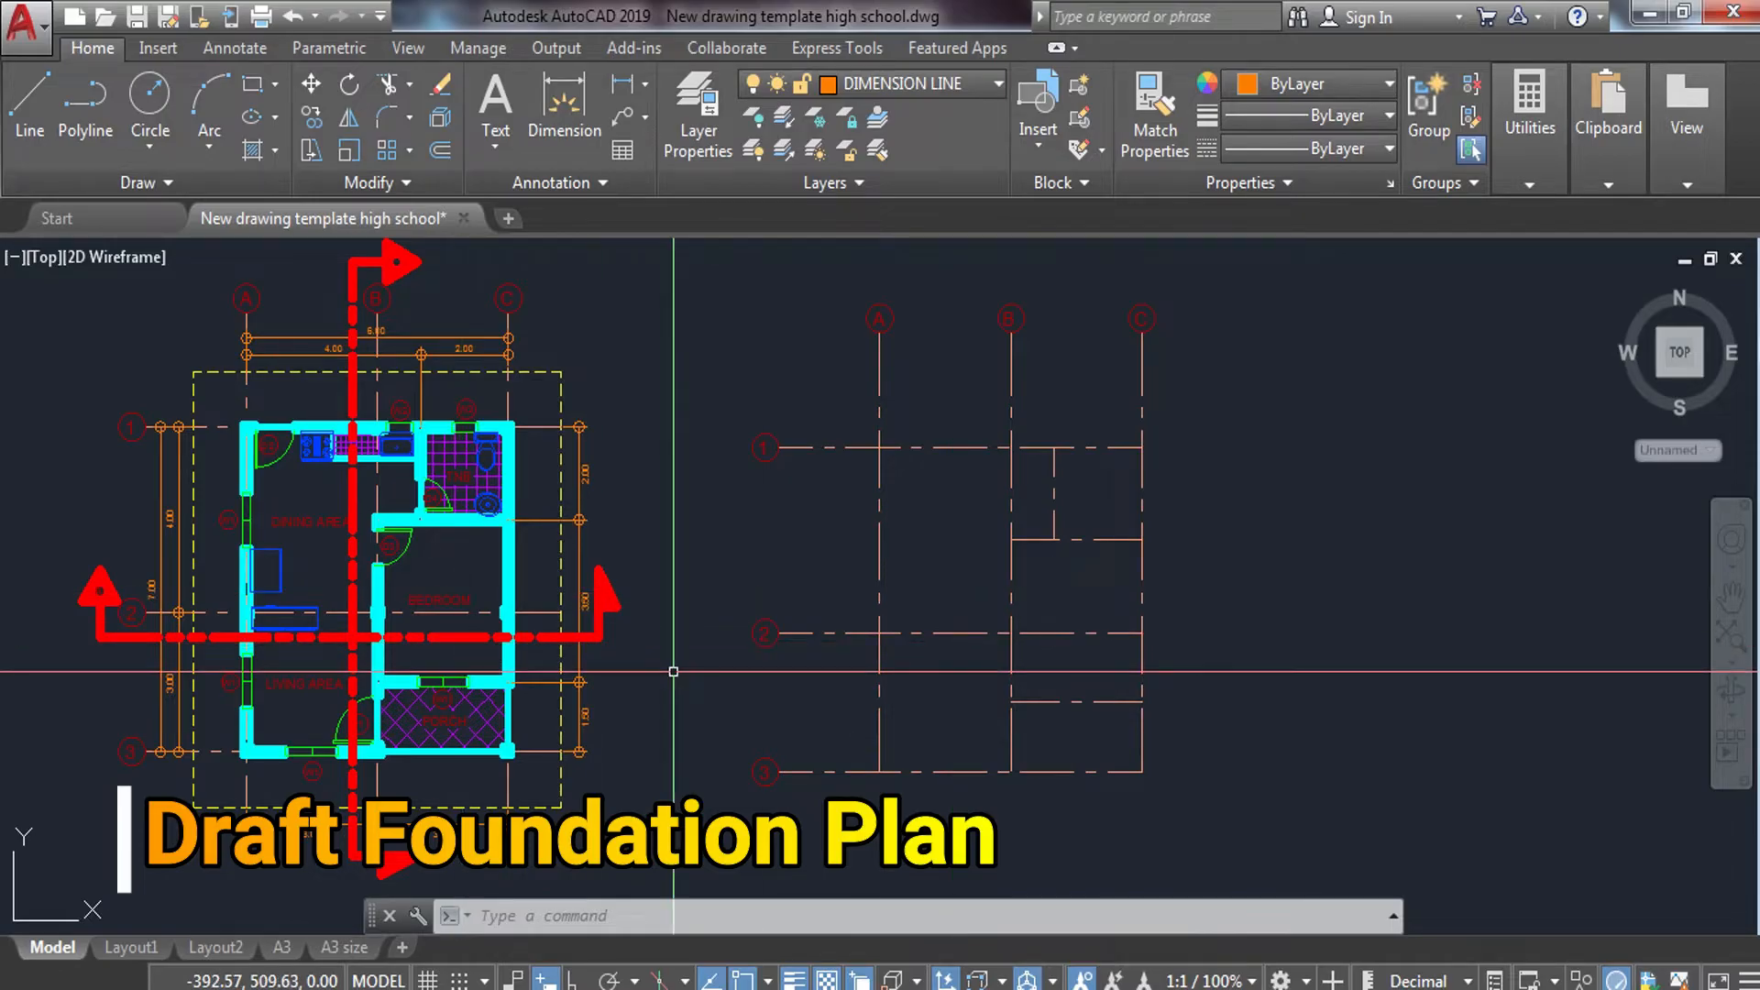
{"action": "left_click", "coordinate": [715, 287]}
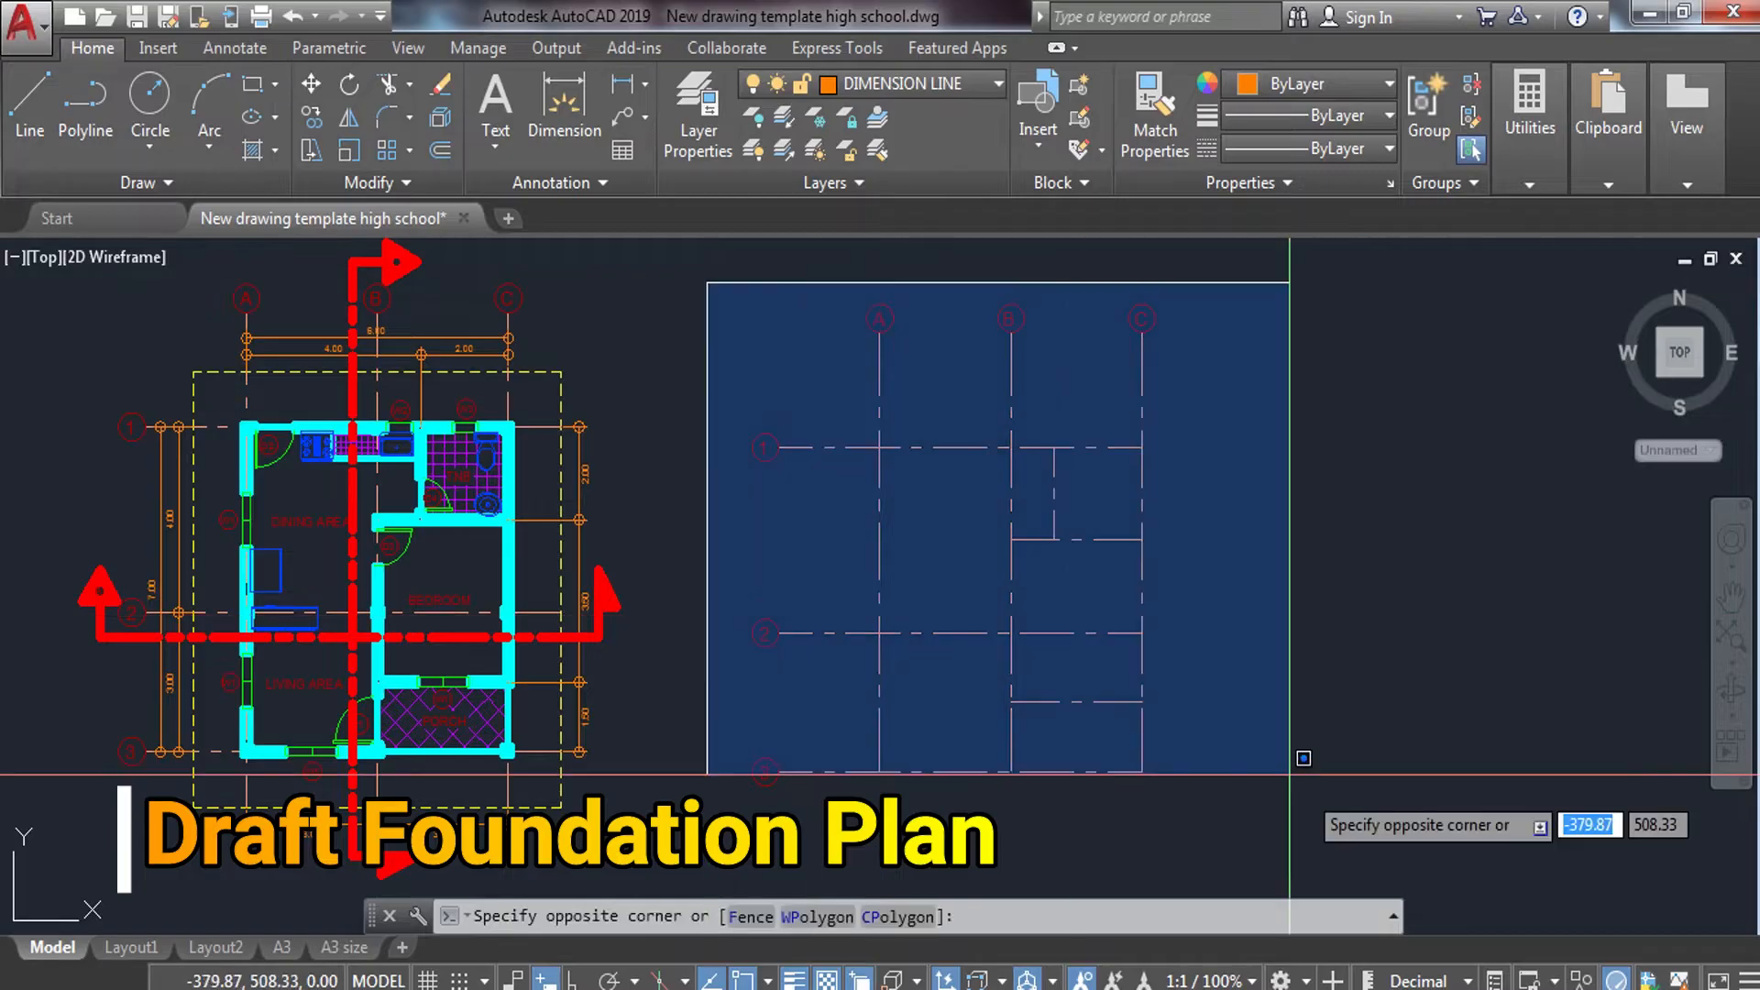
{"action": "left_click", "coordinate": [1306, 802]}
{"action": "type", "text": "co"}
{"action": "key", "text": "Return"}
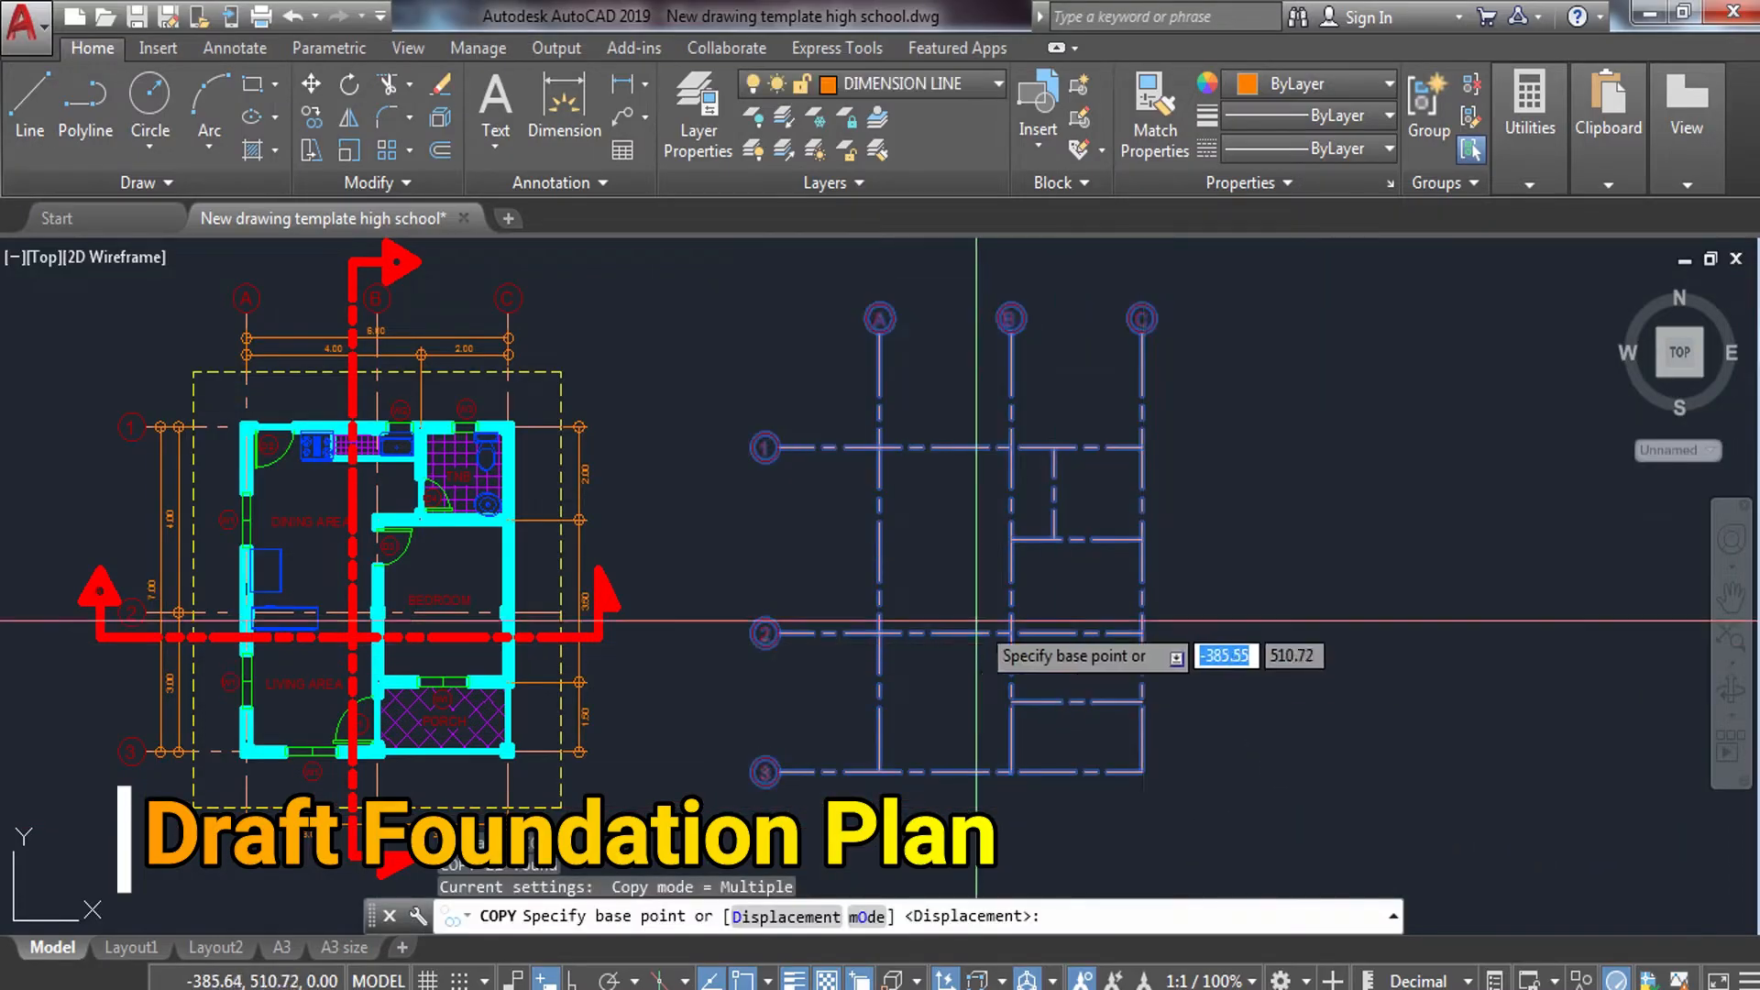
{"action": "left_click", "coordinate": [969, 607]}
{"action": "scroll", "coordinate": [966, 597], "scroll_direction": "down", "scroll_amount": 5}
{"action": "left_click", "coordinate": [954, 351]}
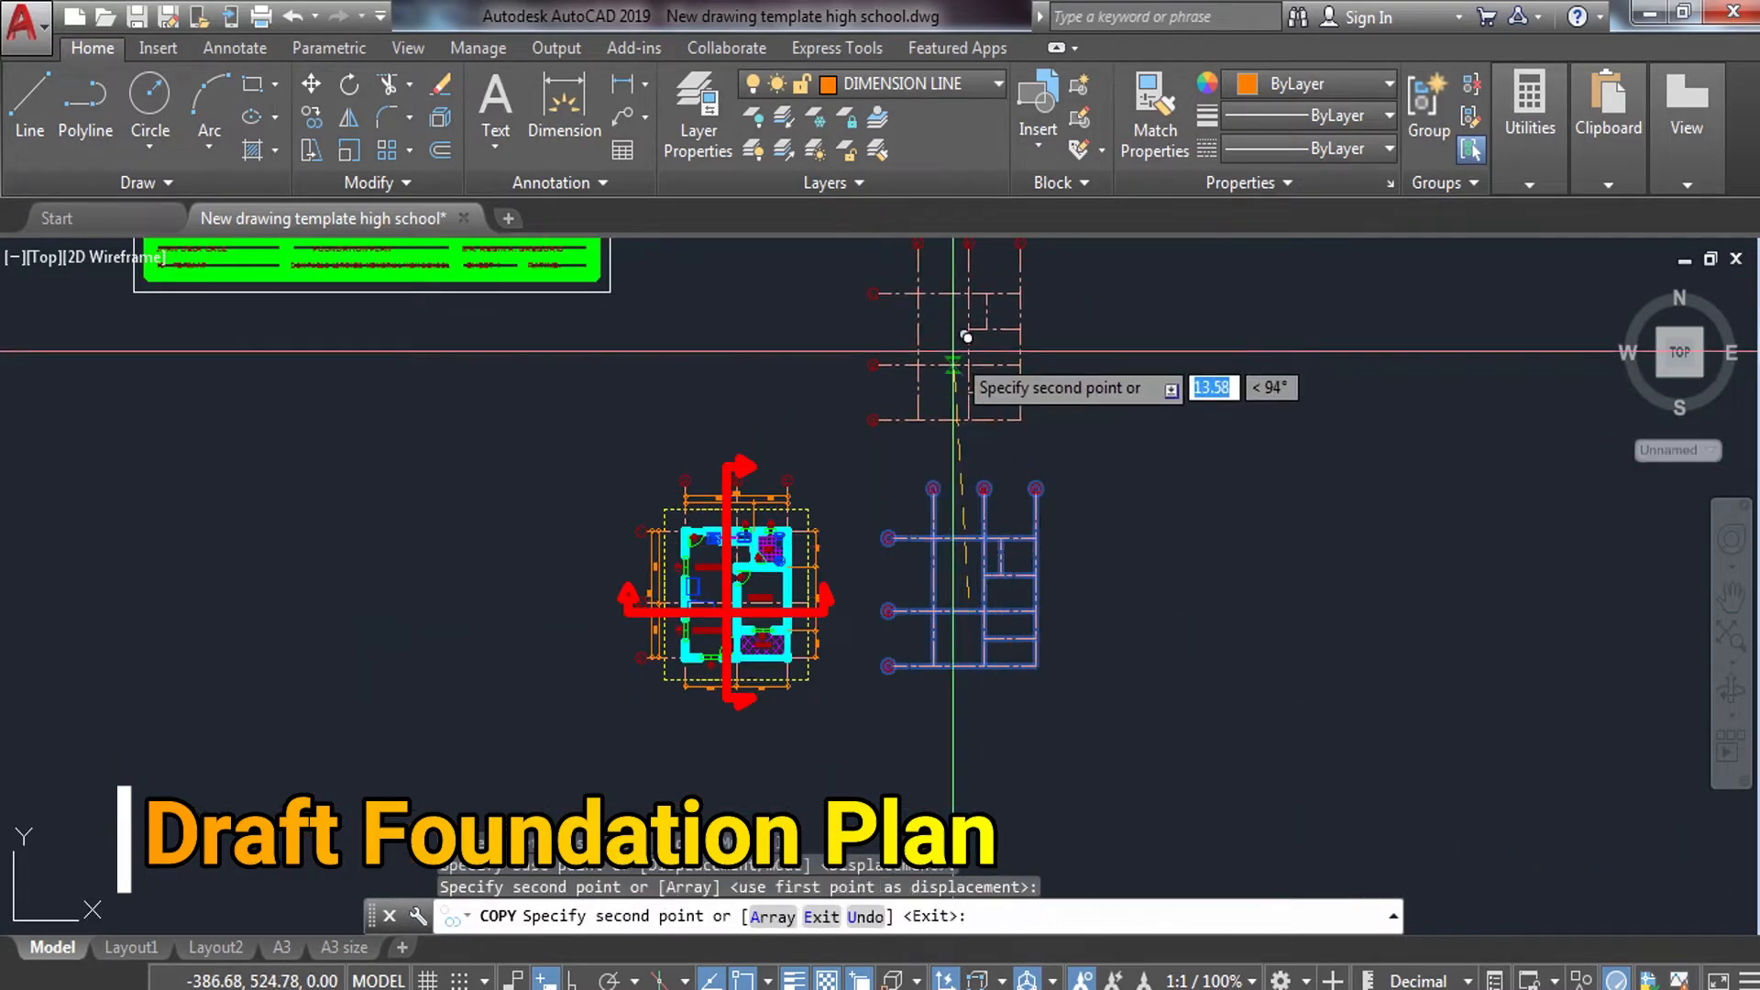
{"action": "key", "text": "Escape"}
Move the copied grid farther right, into the clear space above and to the right of the original grid.
{"action": "middle_click_drag", "start_coordinate": [976, 410], "coordinate": [971, 486]}
{"action": "left_click", "coordinate": [836, 298]}
{"action": "left_click", "coordinate": [1089, 529]}
{"action": "type", "text": "m"}
{"action": "key", "text": "Return"}
{"action": "left_click", "coordinate": [954, 453]}
{"action": "left_click", "coordinate": [1225, 389]}
{"action": "key", "text": "Escape"}
{"action": "scroll", "coordinate": [993, 675], "scroll_direction": "up", "scroll_amount": 4}
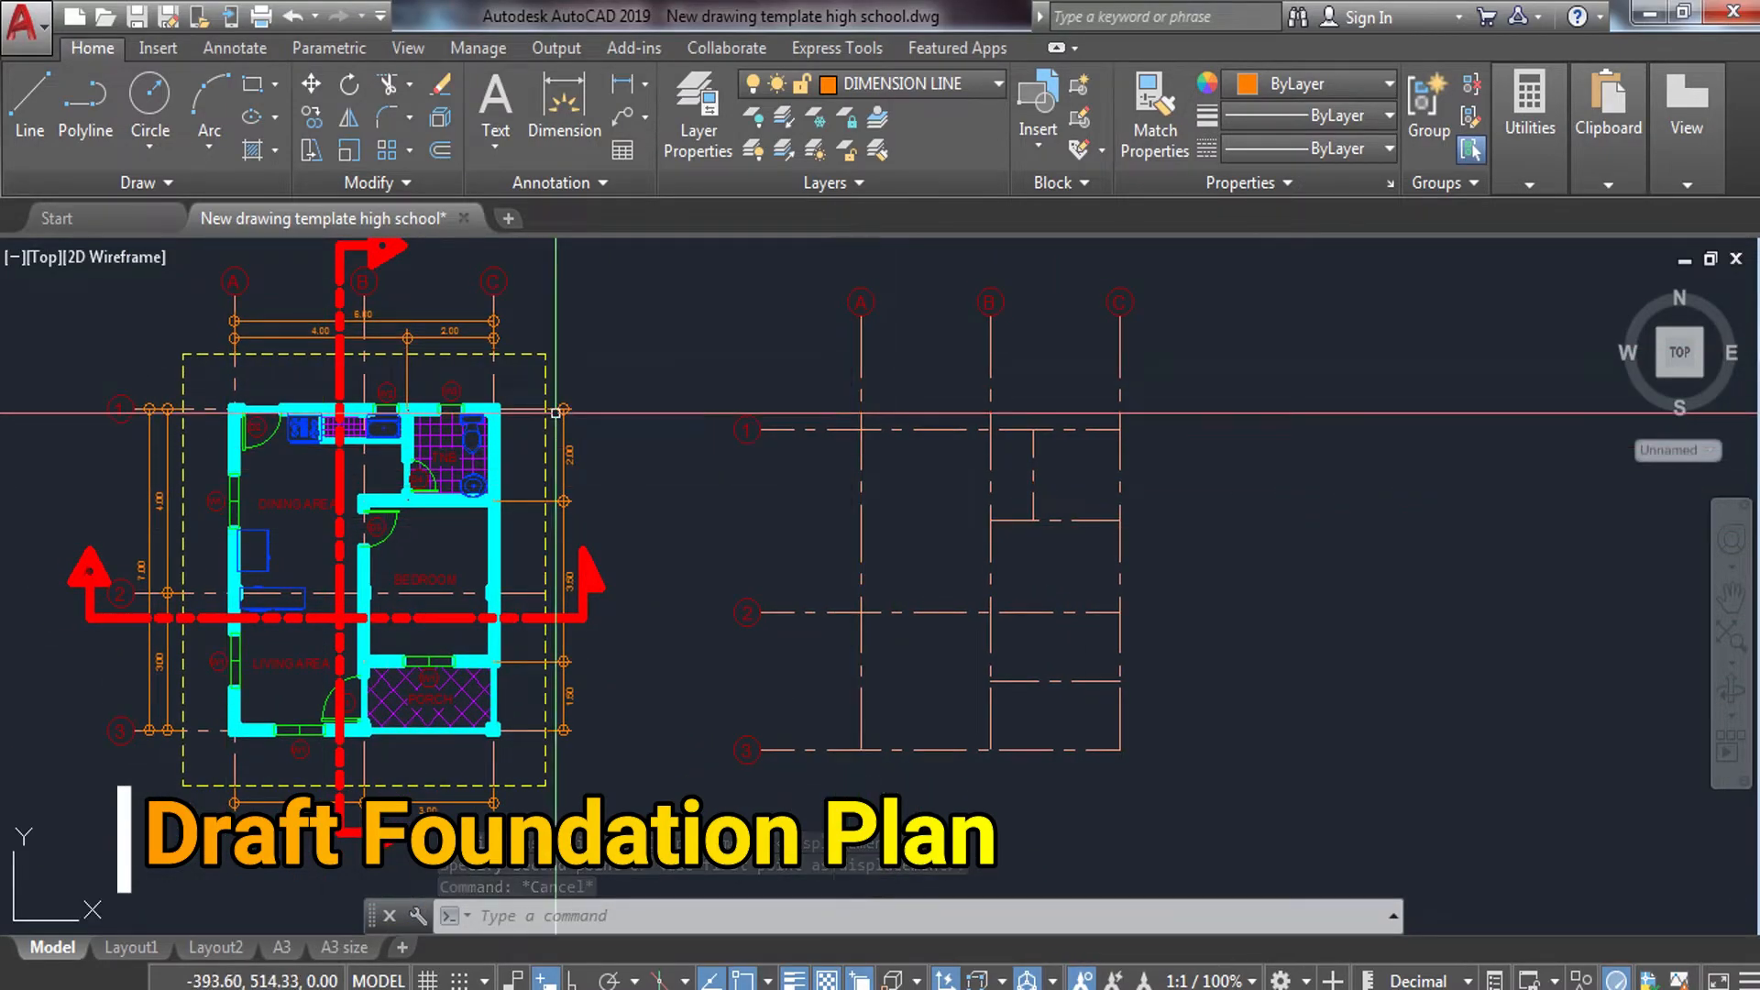
Examine the column positions along the floor plan's walls and compare them with the gridline intersections.
{"action": "scroll", "coordinate": [478, 413], "scroll_direction": "up", "scroll_amount": 5}
{"action": "scroll", "coordinate": [554, 396], "scroll_direction": "down", "scroll_amount": 6}
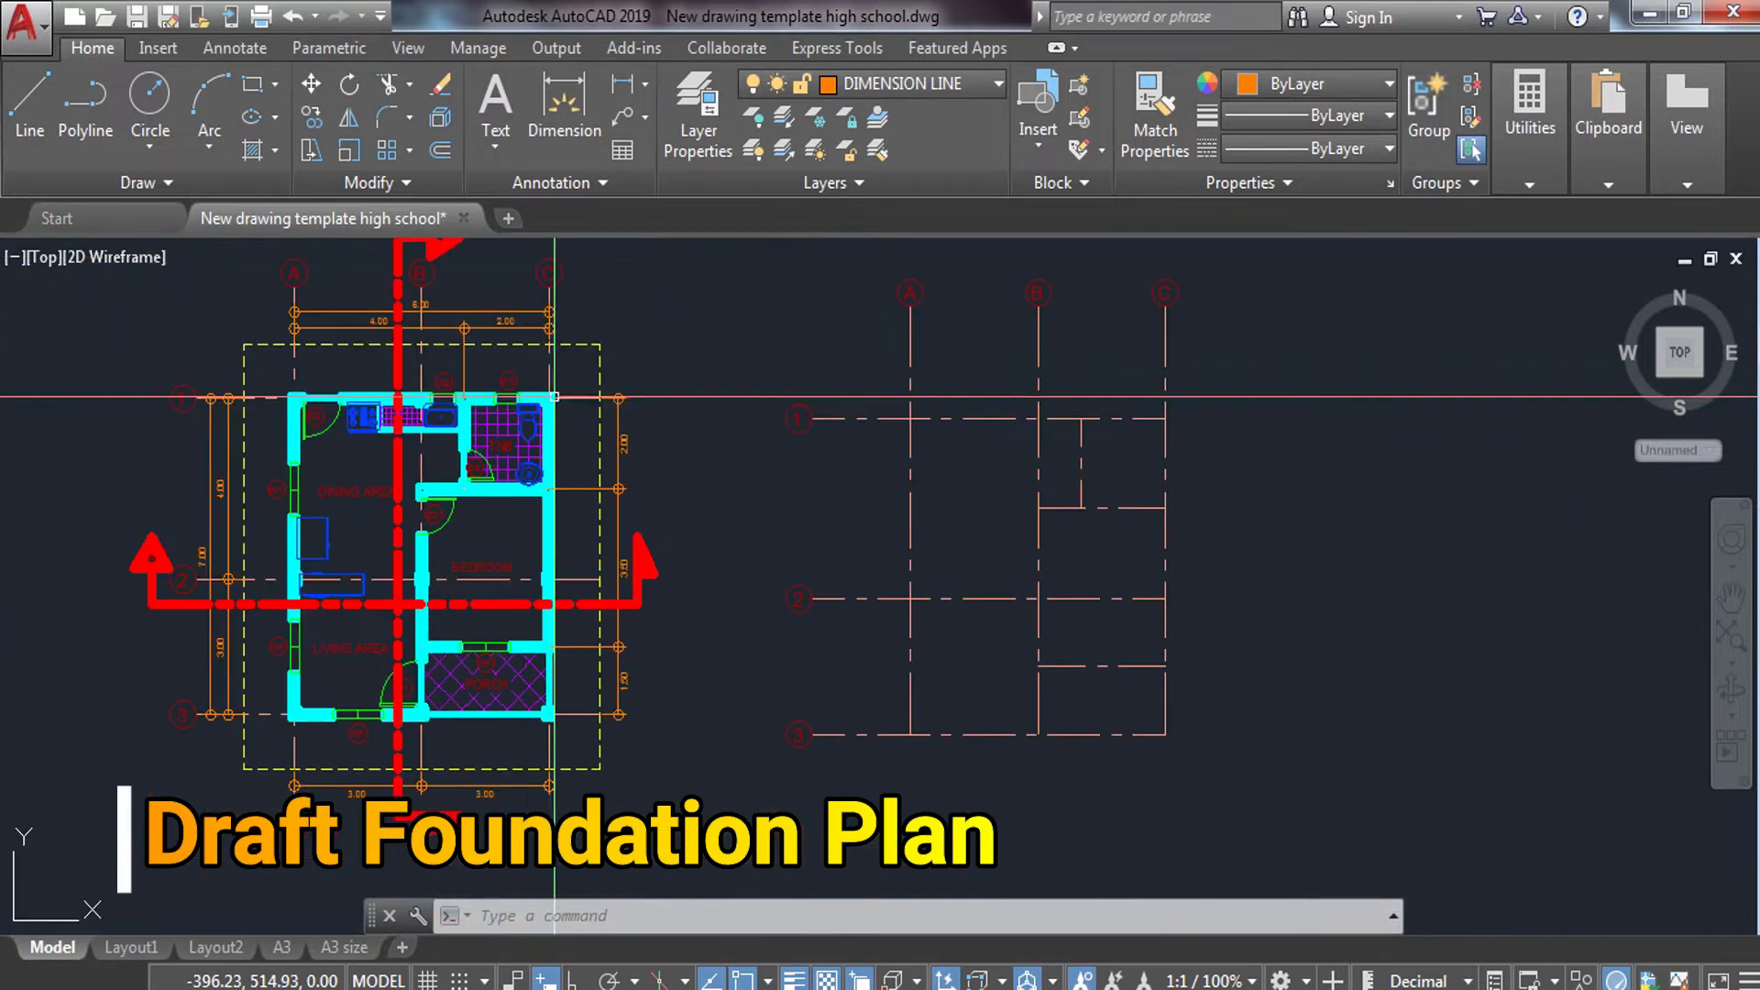
{"action": "scroll", "coordinate": [555, 390], "scroll_direction": "up", "scroll_amount": 4}
{"action": "scroll", "coordinate": [573, 379], "scroll_direction": "up", "scroll_amount": 3}
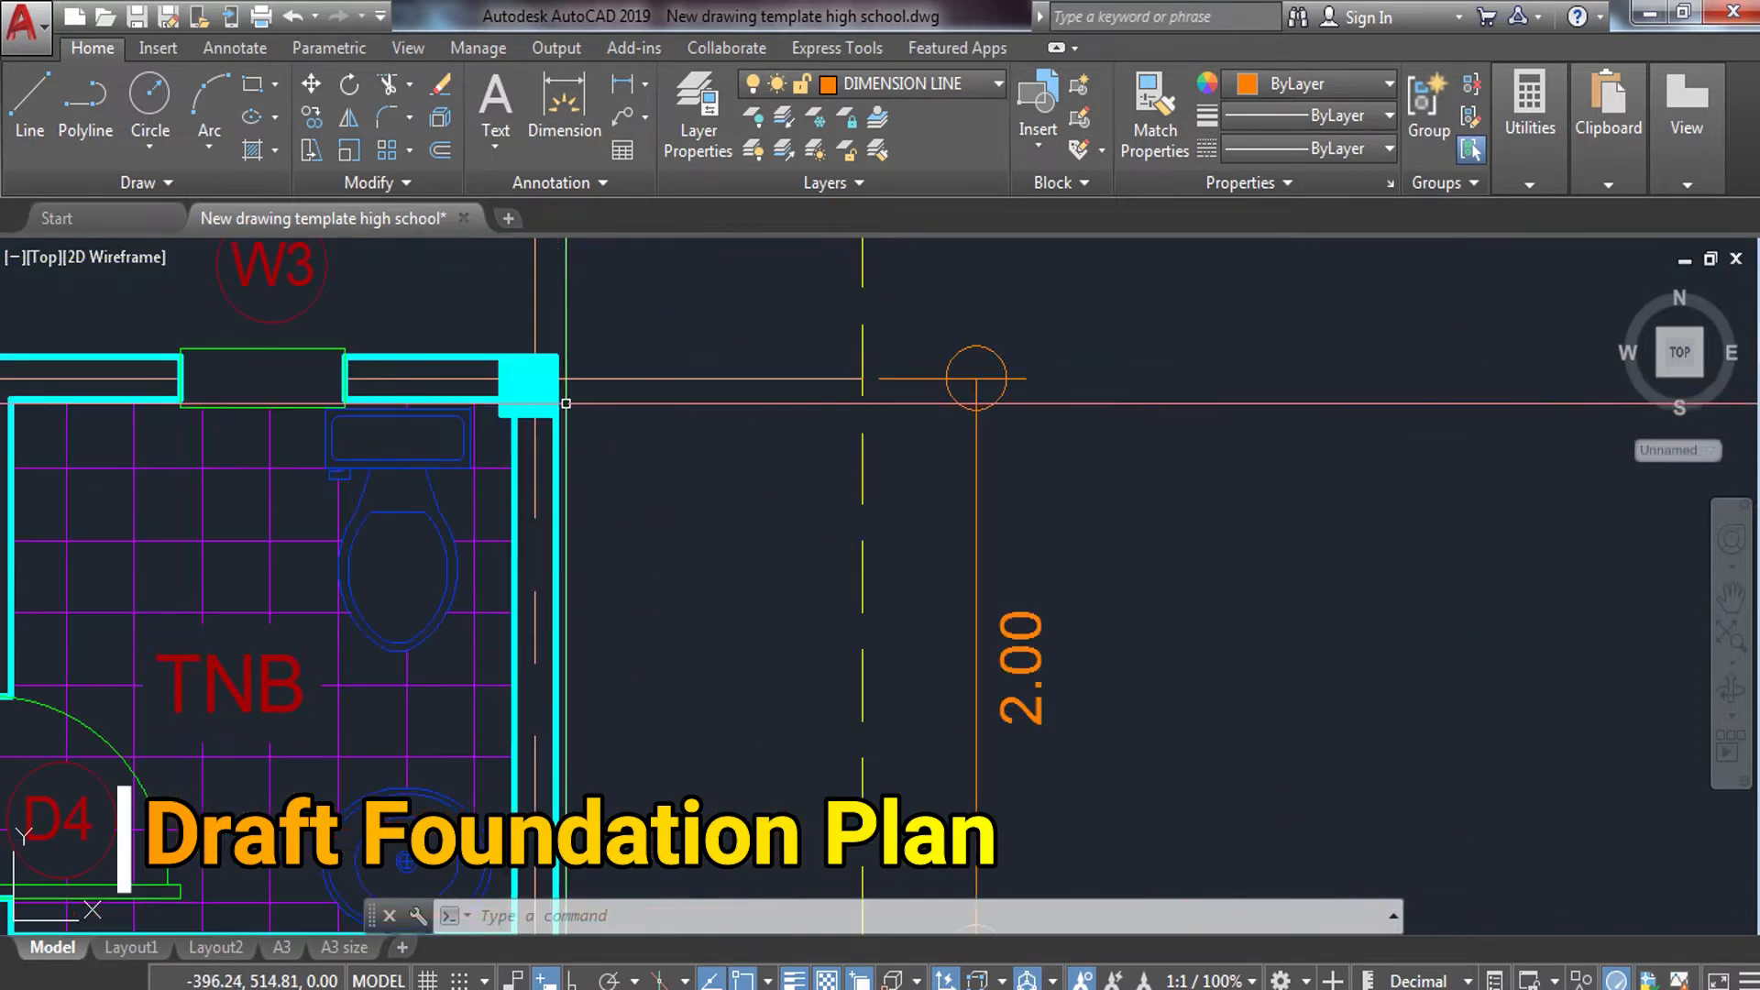
{"action": "scroll", "coordinate": [165, 396], "scroll_direction": "down", "scroll_amount": 6}
{"action": "scroll", "coordinate": [163, 401], "scroll_direction": "up", "scroll_amount": 1}
{"action": "scroll", "coordinate": [164, 401], "scroll_direction": "up", "scroll_amount": 4}
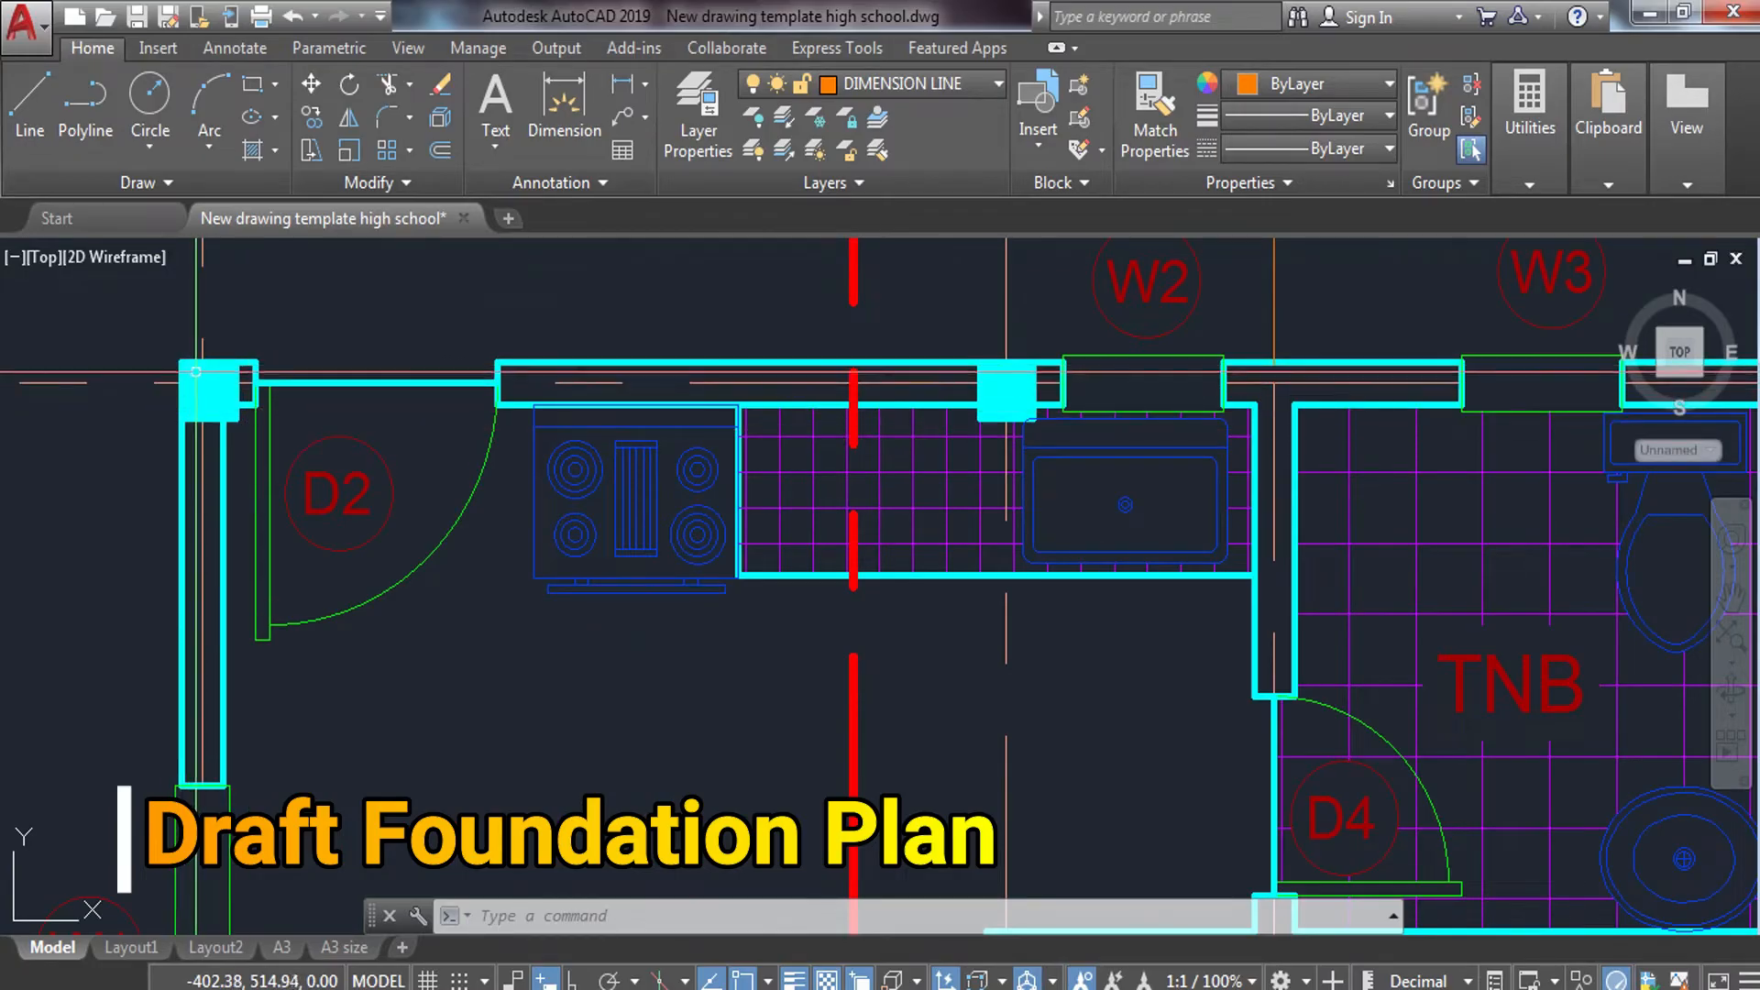
{"action": "scroll", "coordinate": [196, 371], "scroll_direction": "down", "scroll_amount": 2}
{"action": "scroll", "coordinate": [216, 378], "scroll_direction": "up", "scroll_amount": 4}
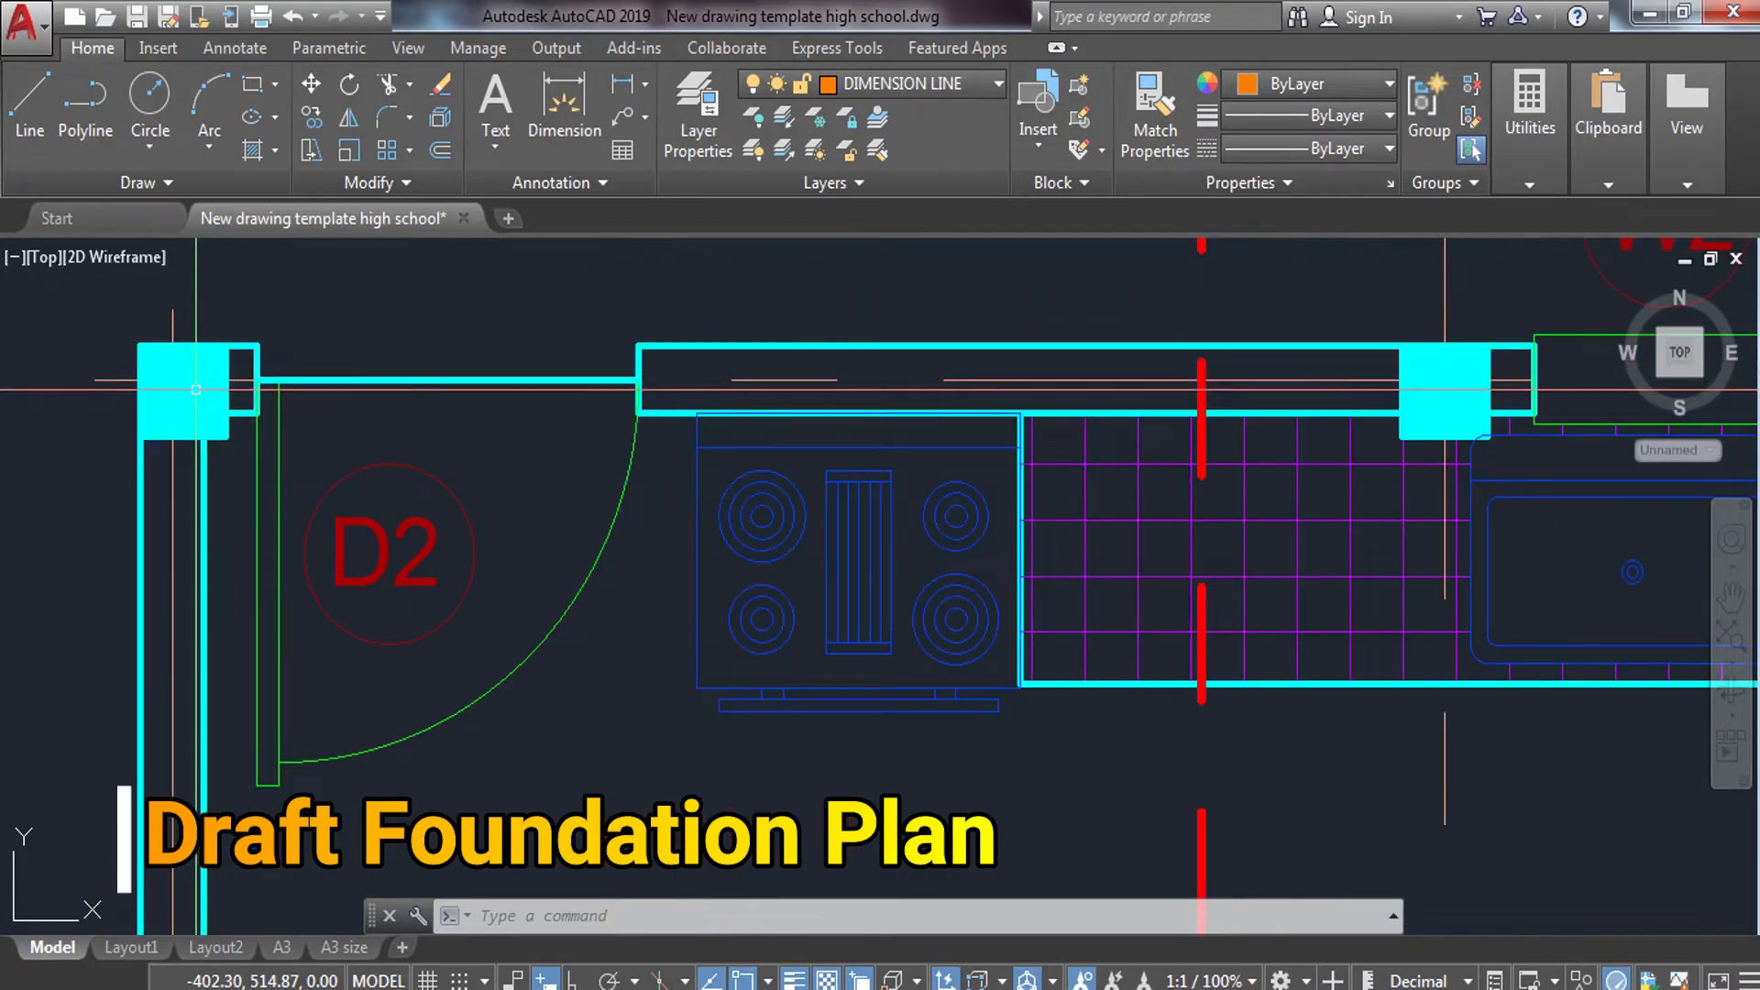
{"action": "scroll", "coordinate": [187, 406], "scroll_direction": "down", "scroll_amount": 4}
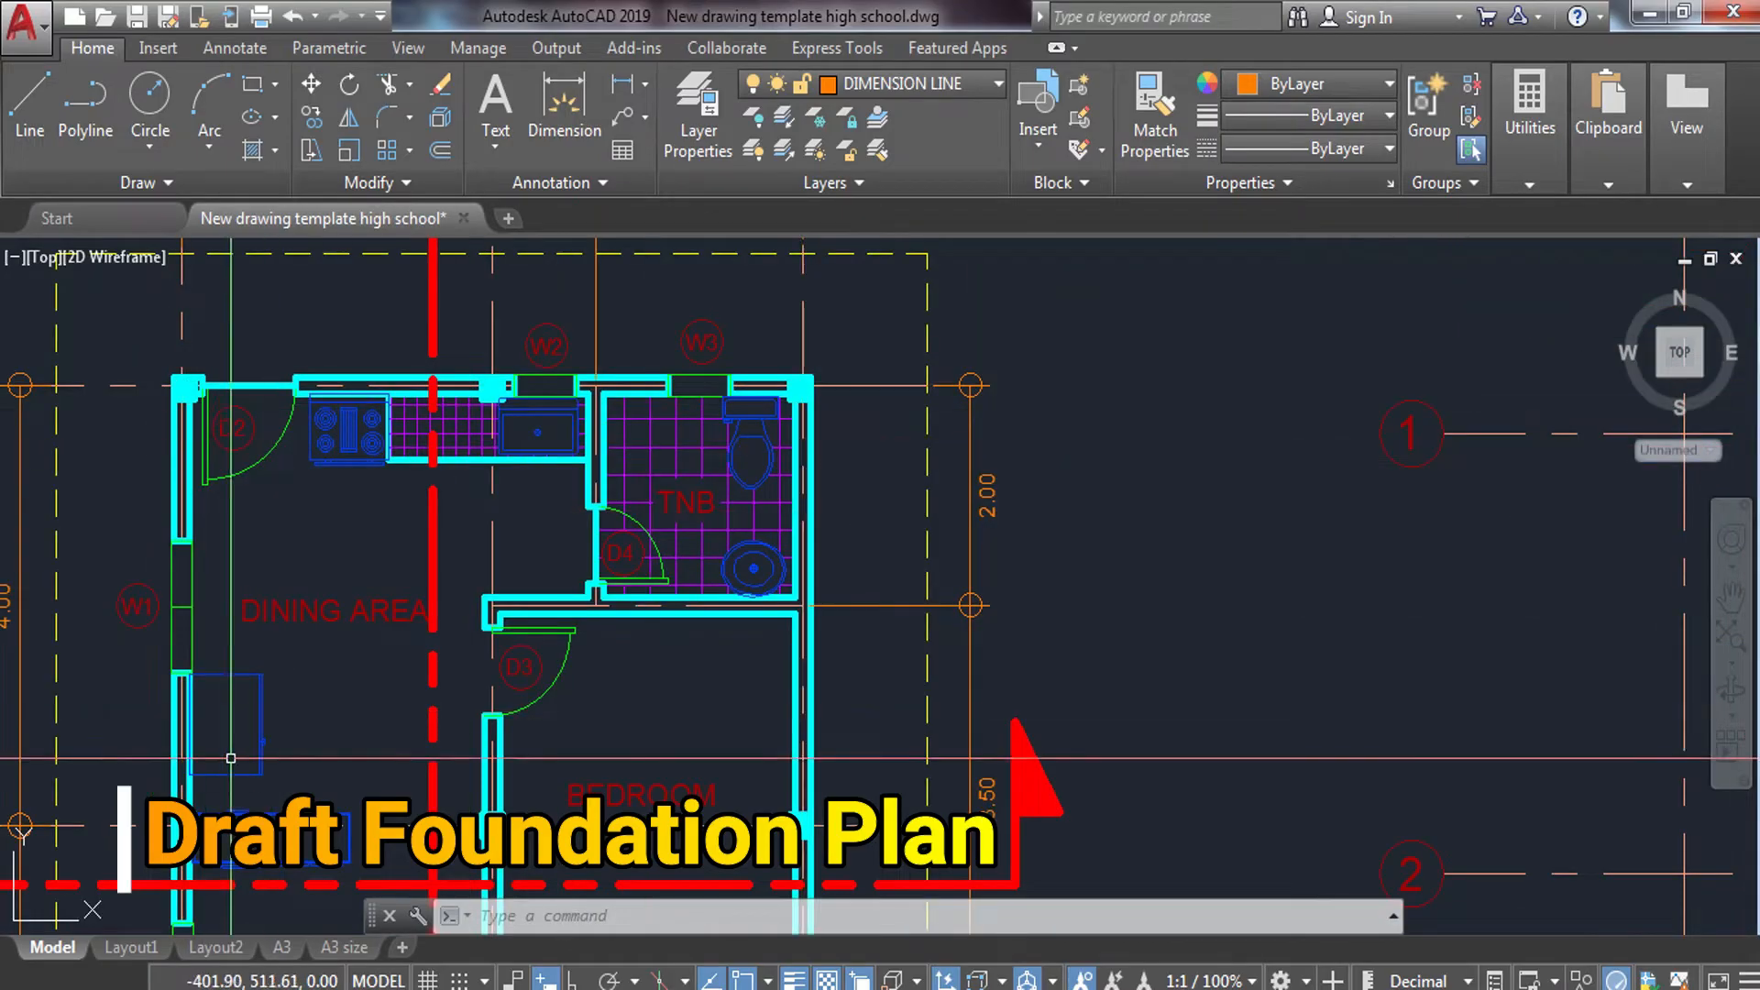
{"action": "middle_click_drag", "start_coordinate": [726, 841], "coordinate": [740, 402]}
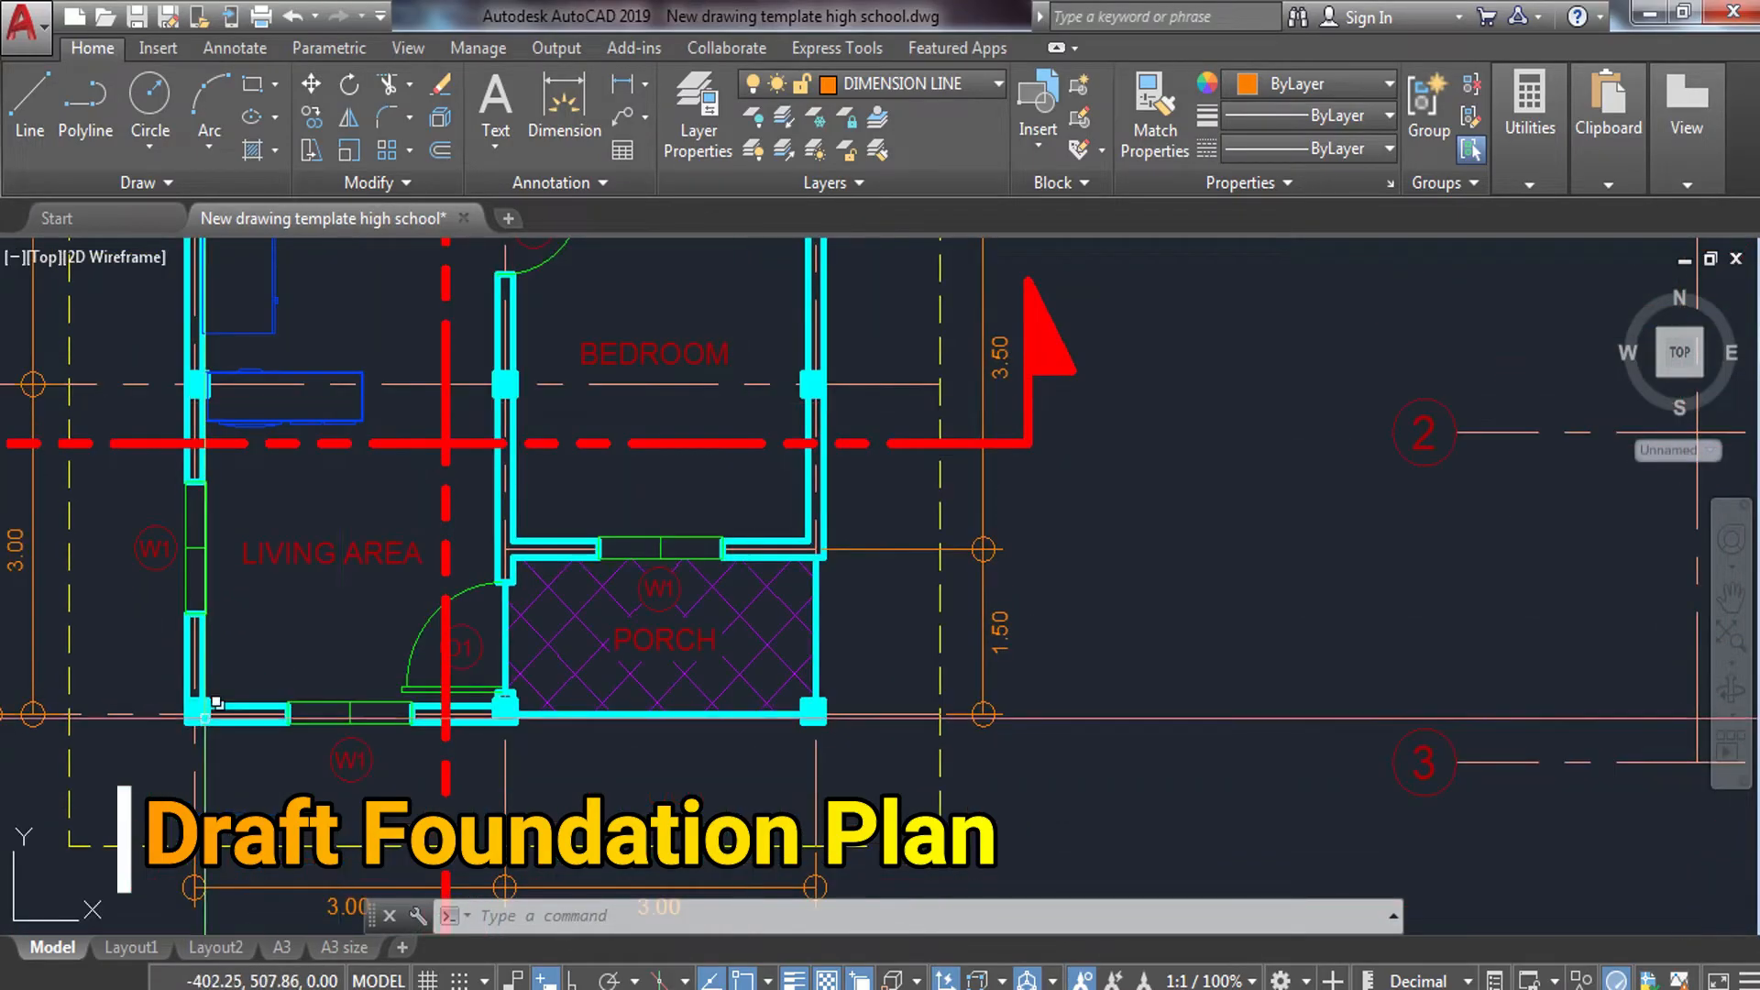
{"action": "scroll", "coordinate": [797, 753], "scroll_direction": "down", "scroll_amount": 2}
{"action": "scroll", "coordinate": [1201, 510], "scroll_direction": "up", "scroll_amount": 2}
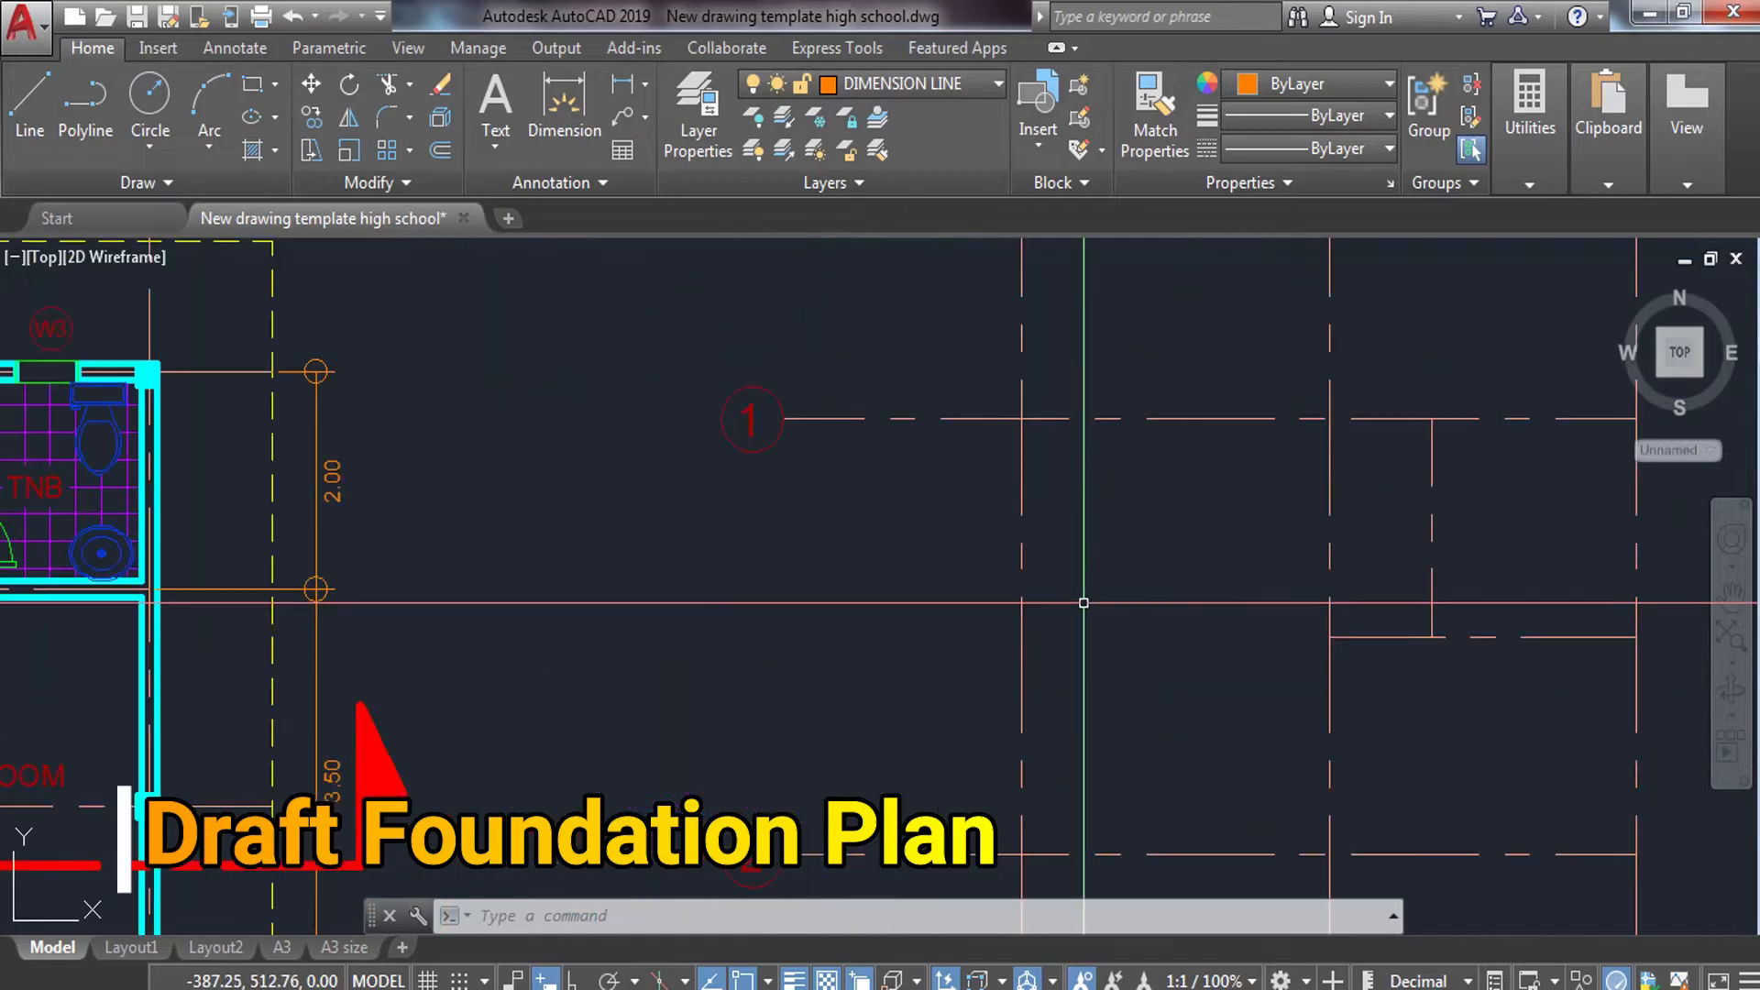
{"action": "scroll", "coordinate": [1082, 601], "scroll_direction": "down", "scroll_amount": 1}
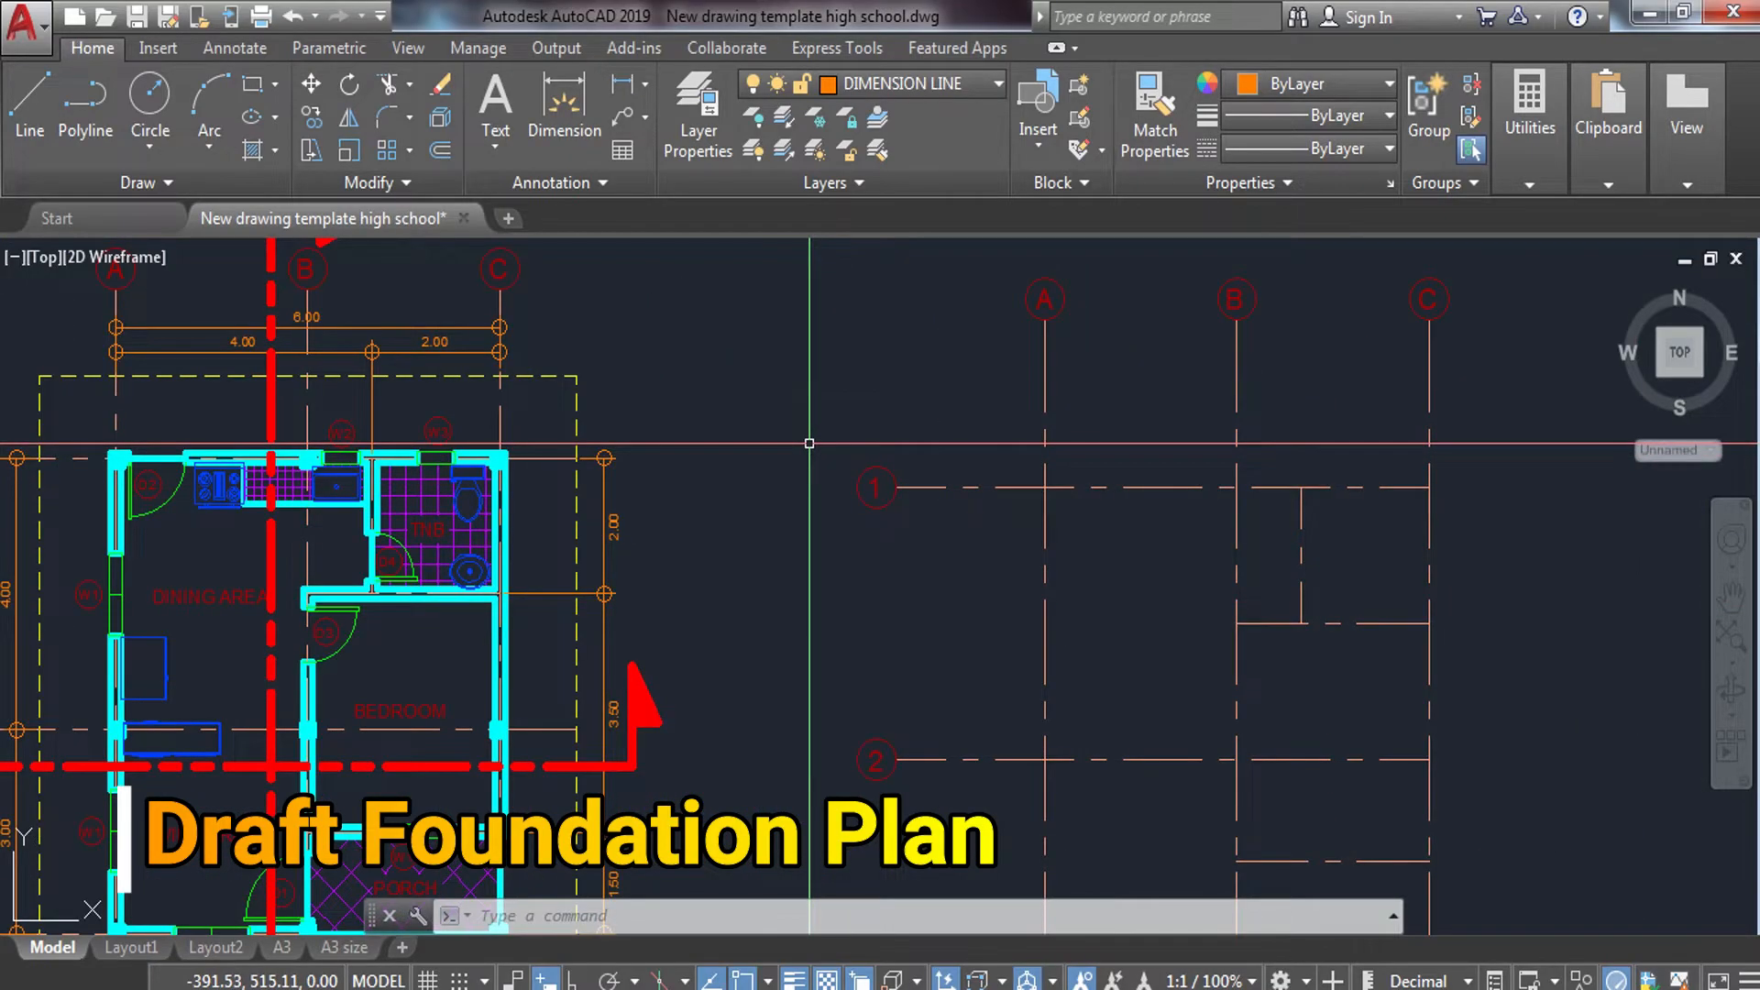
{"action": "middle_click_drag", "start_coordinate": [768, 385], "coordinate": [763, 428]}
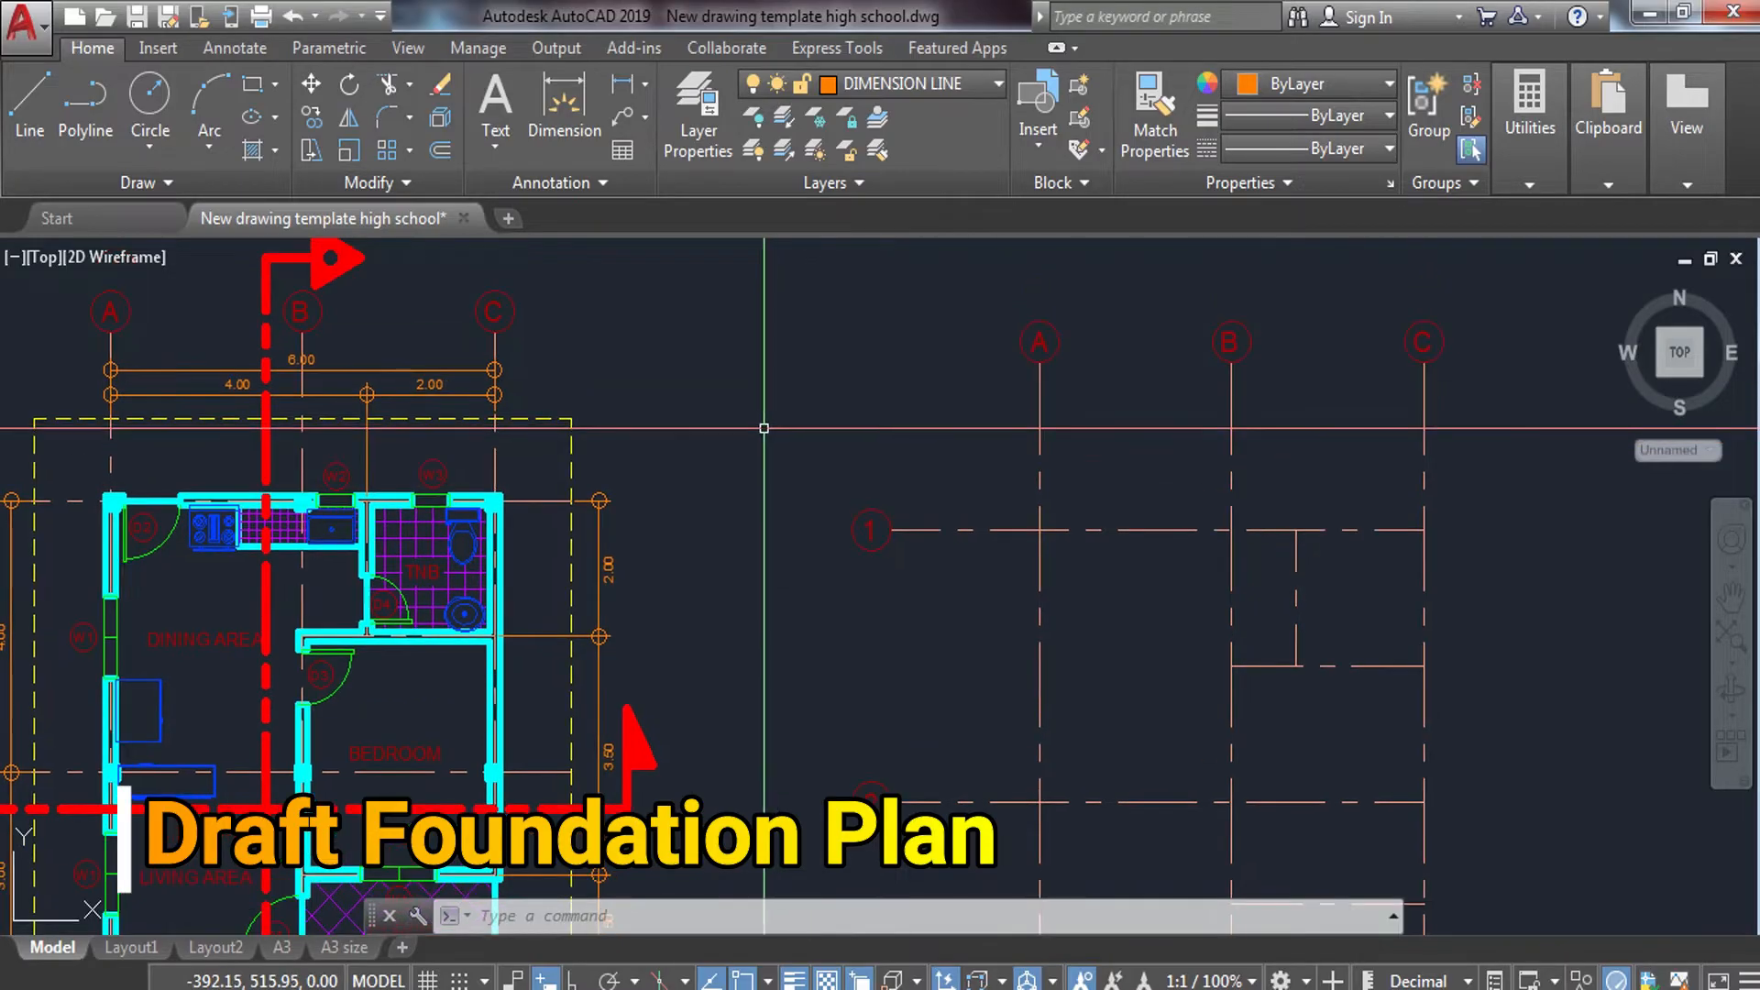
{"action": "type", "text": "rec"}
{"action": "key", "text": "Return"}
{"action": "left_click", "coordinate": [768, 328]}
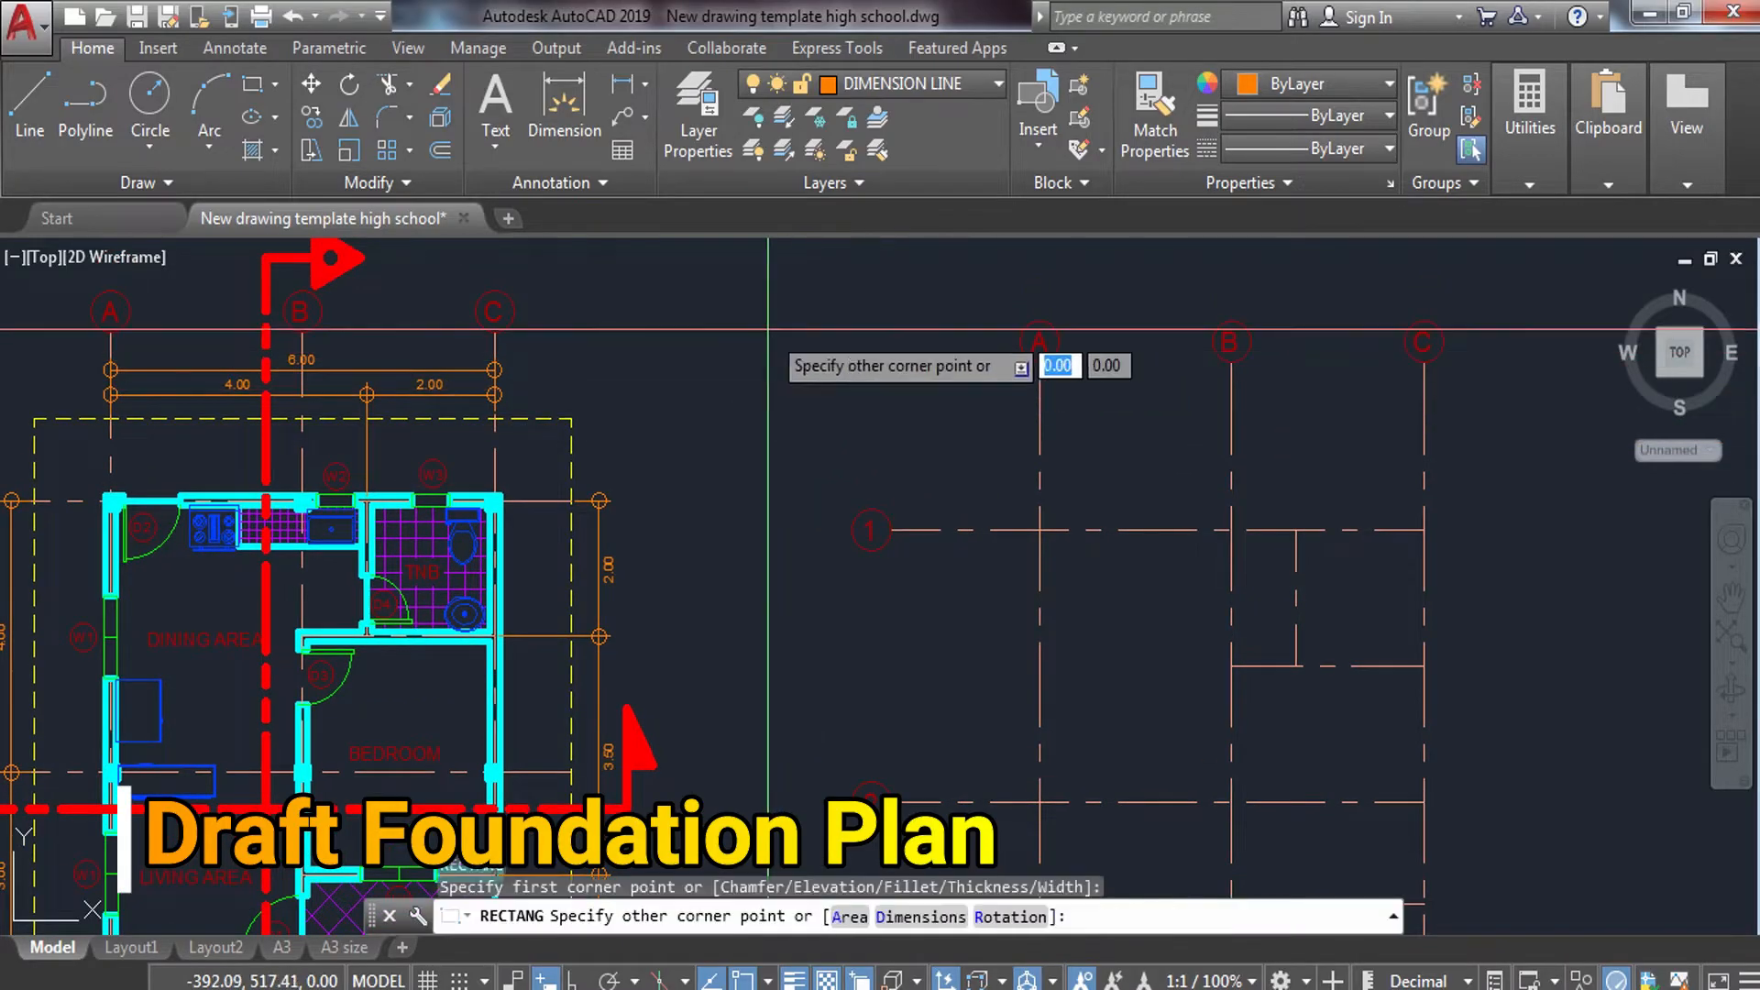
{"action": "key", "text": "Escape"}
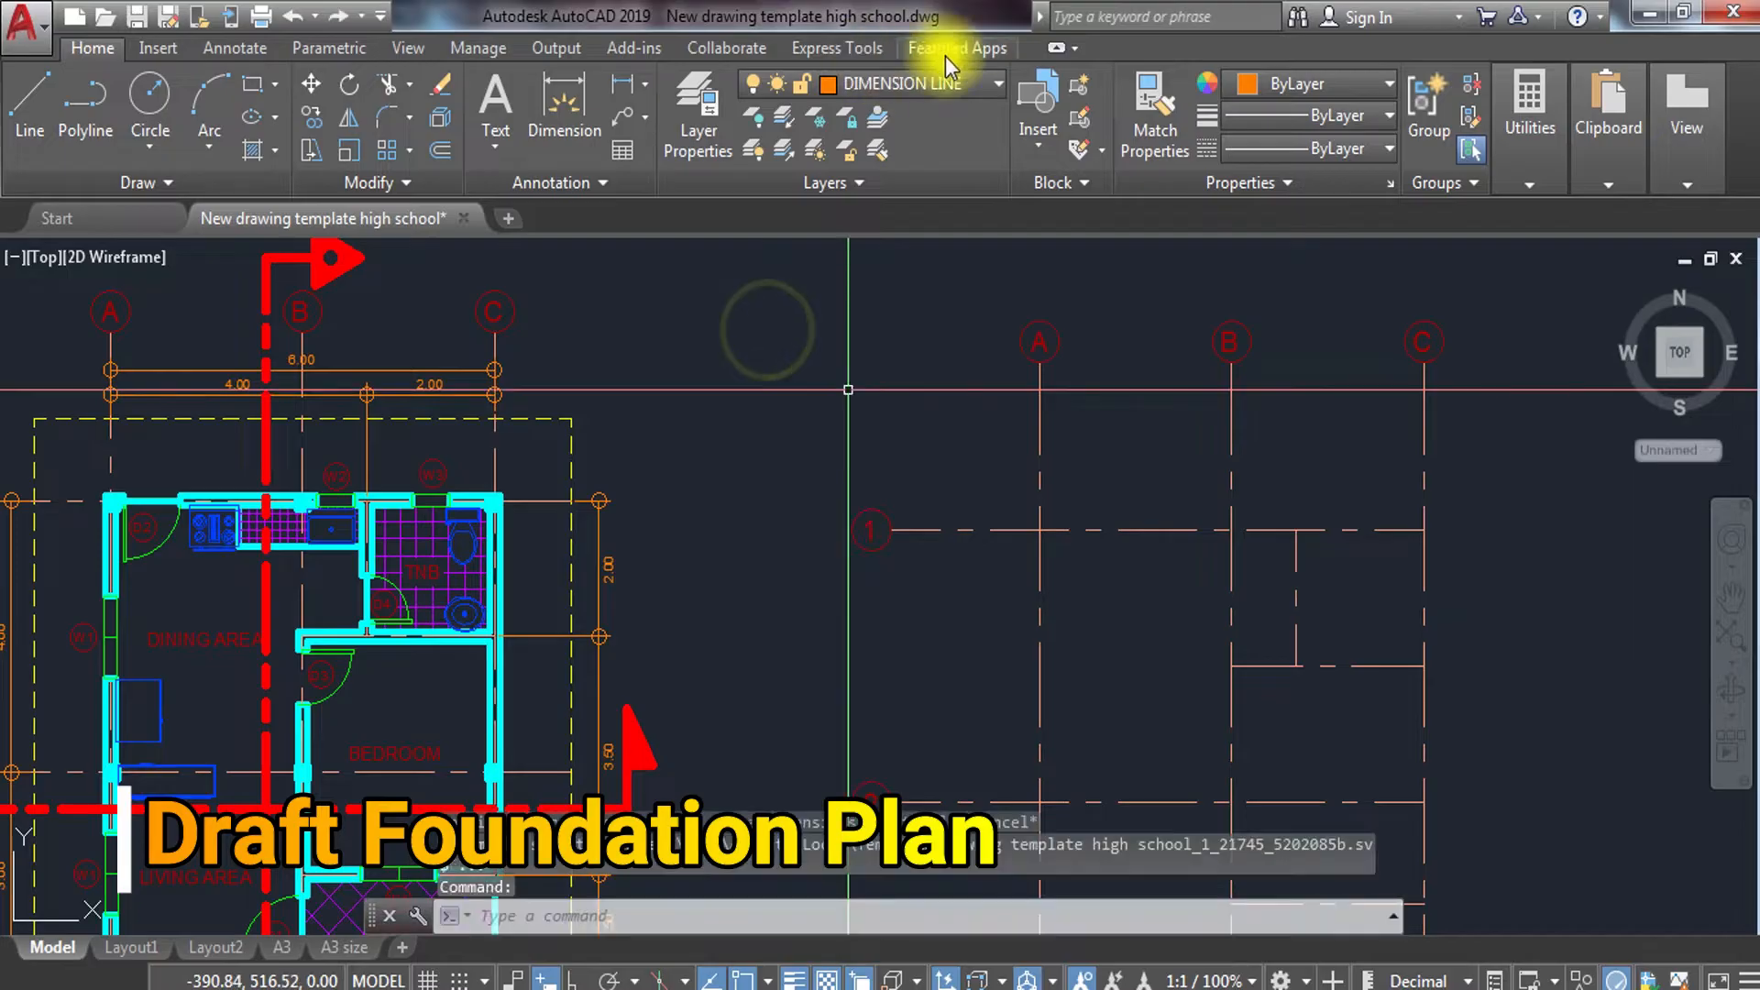
Make layer 0 current and draw a 0.2 by 0.2 column square between the floor plan and the grid.
{"action": "left_click", "coordinate": [985, 74]}
{"action": "left_click", "coordinate": [919, 119]}
{"action": "type", "text": "re"}
{"action": "key", "text": "Return"}
{"action": "left_click", "coordinate": [727, 343]}
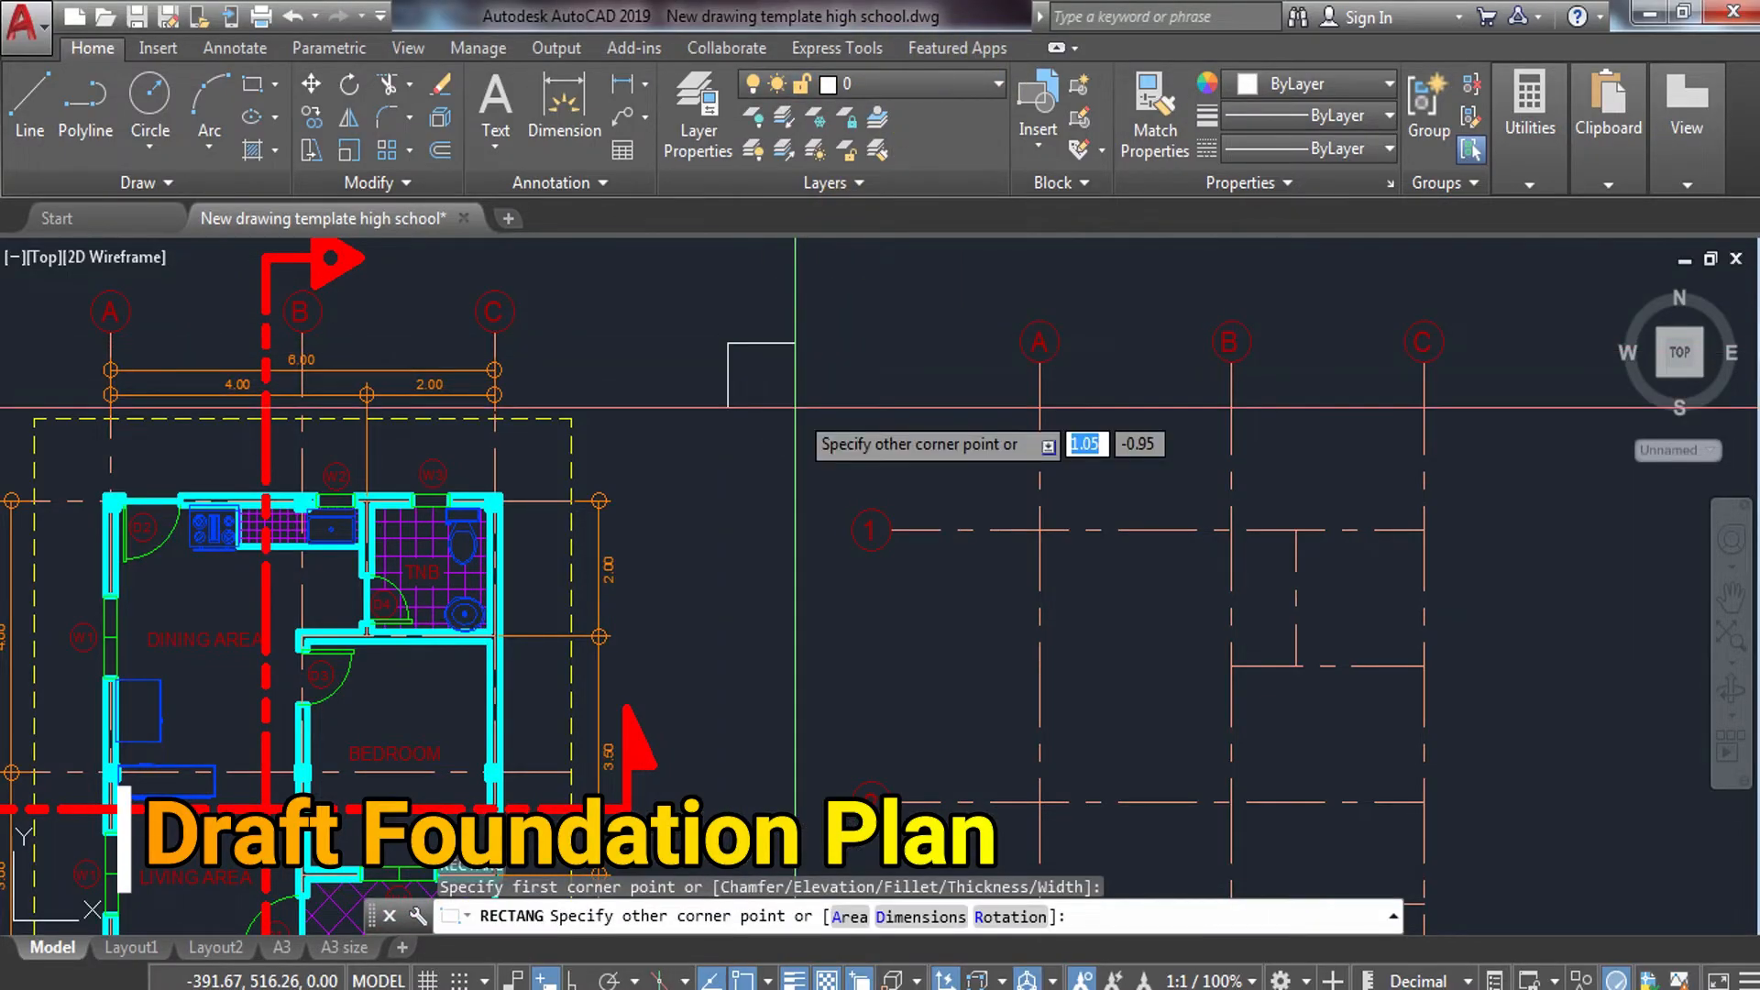
{"action": "type", "text": ".2"}
{"action": "key", "text": "Return"}
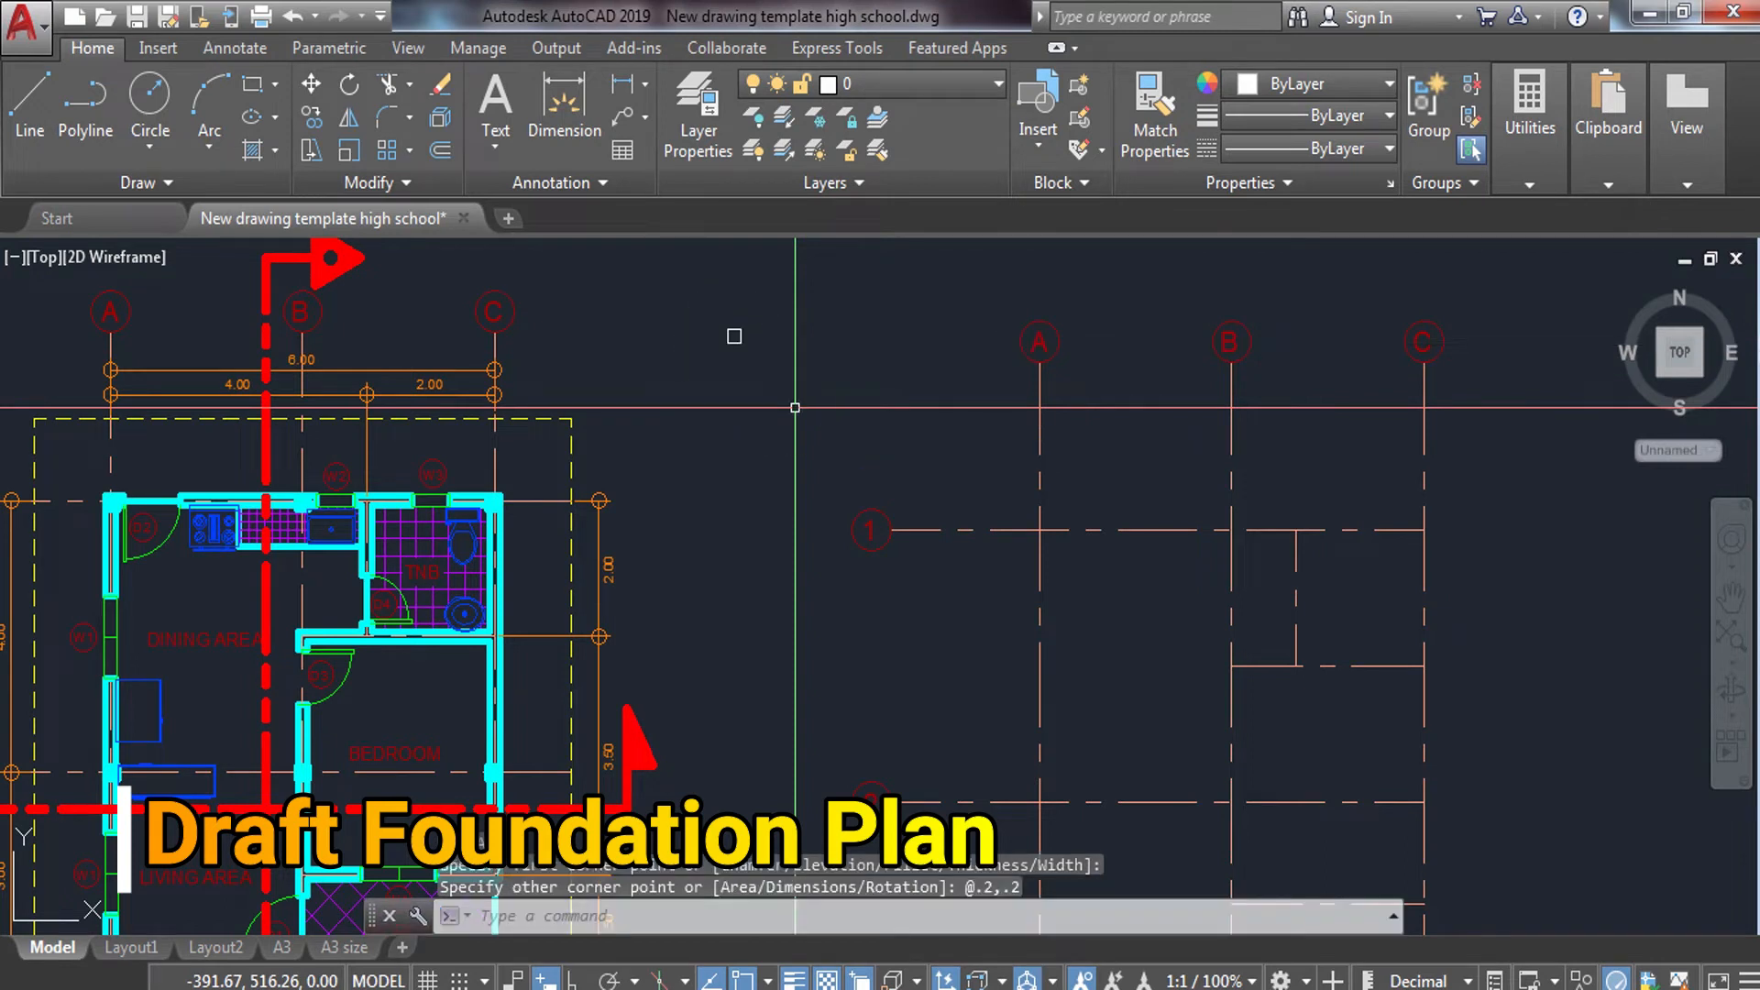
Move the small column square down to the open space beside grid bubble 1.
{"action": "left_click", "coordinate": [761, 398]}
{"action": "left_click", "coordinate": [702, 314]}
{"action": "type", "text": "m"}
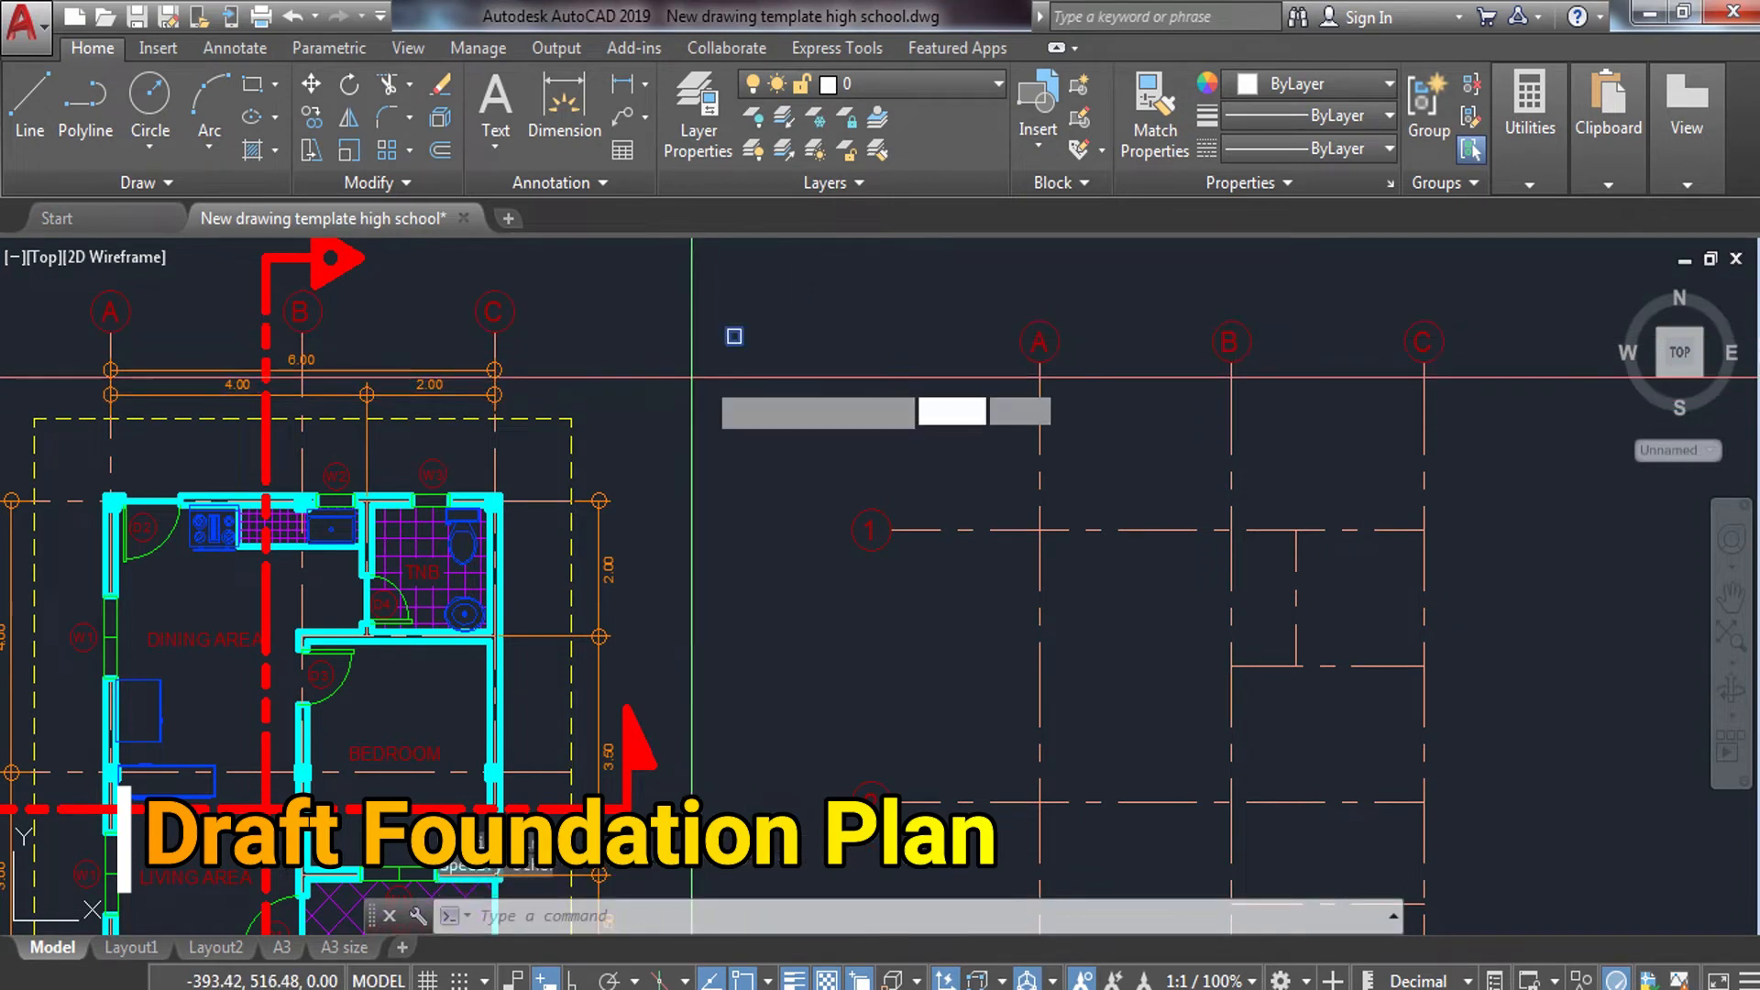
{"action": "key", "text": "Return"}
{"action": "left_click", "coordinate": [775, 363]}
{"action": "key", "text": "Escape"}
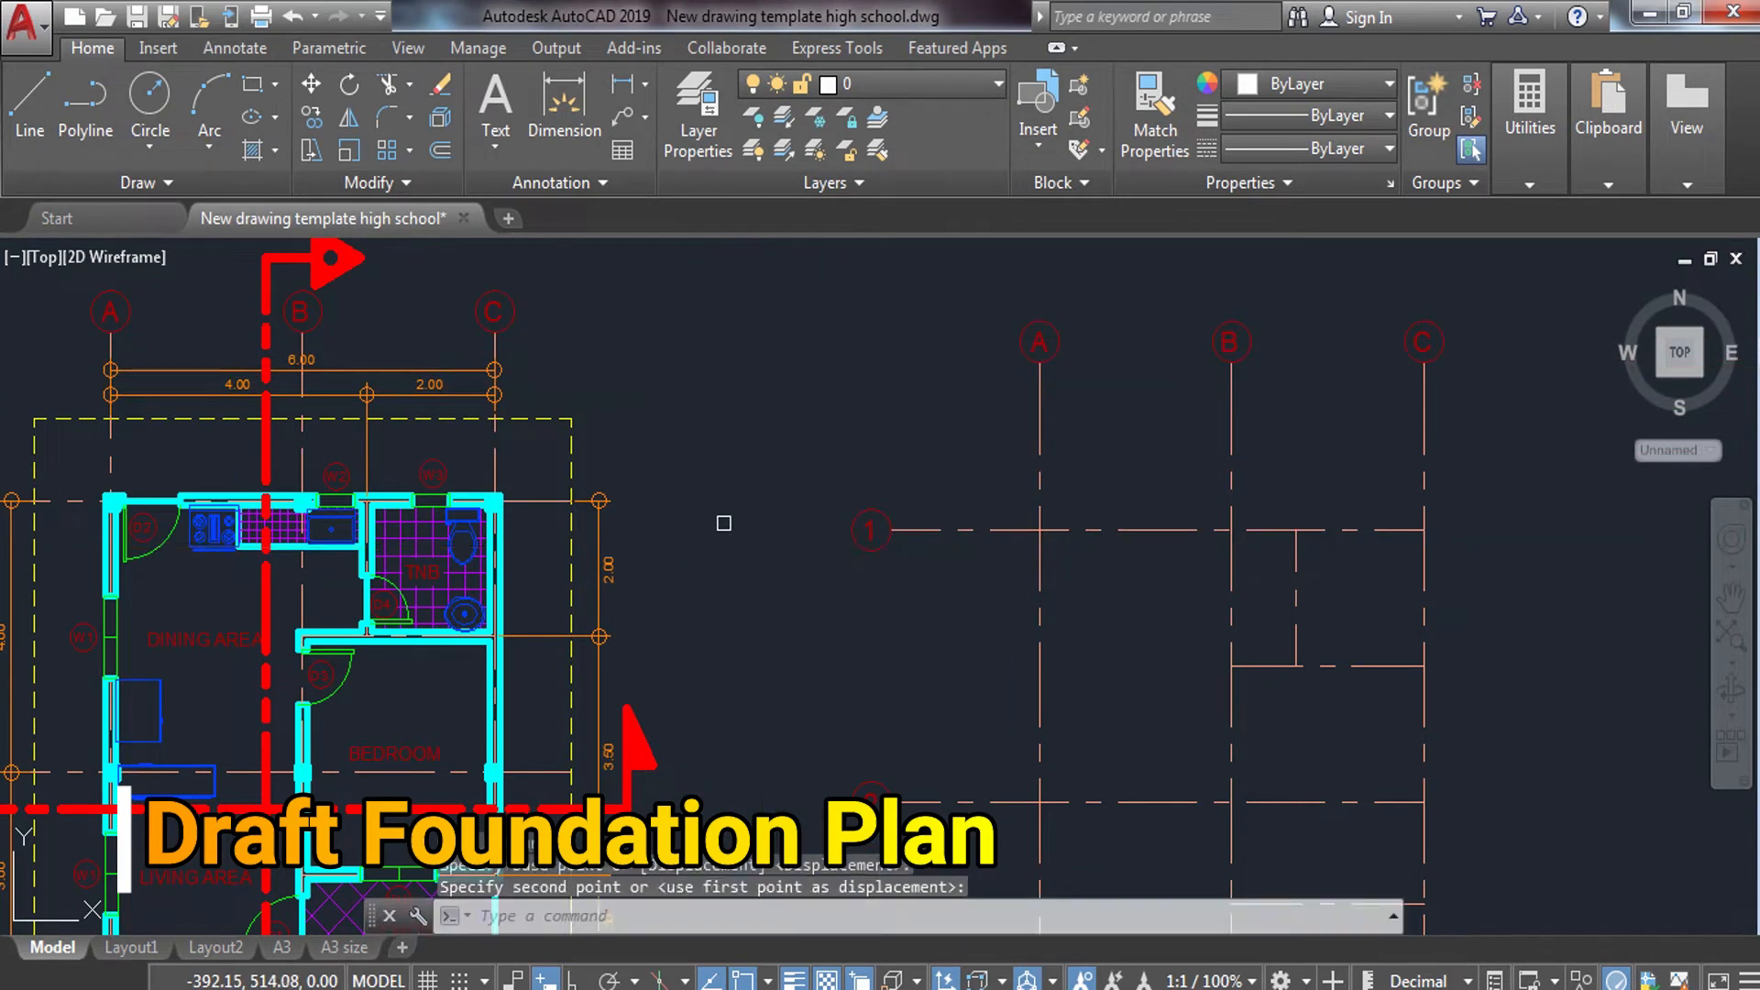
Draw a 1 by 1 footing square above and to the right of the small column square.
{"action": "scroll", "coordinate": [770, 458], "scroll_direction": "up", "scroll_amount": 6}
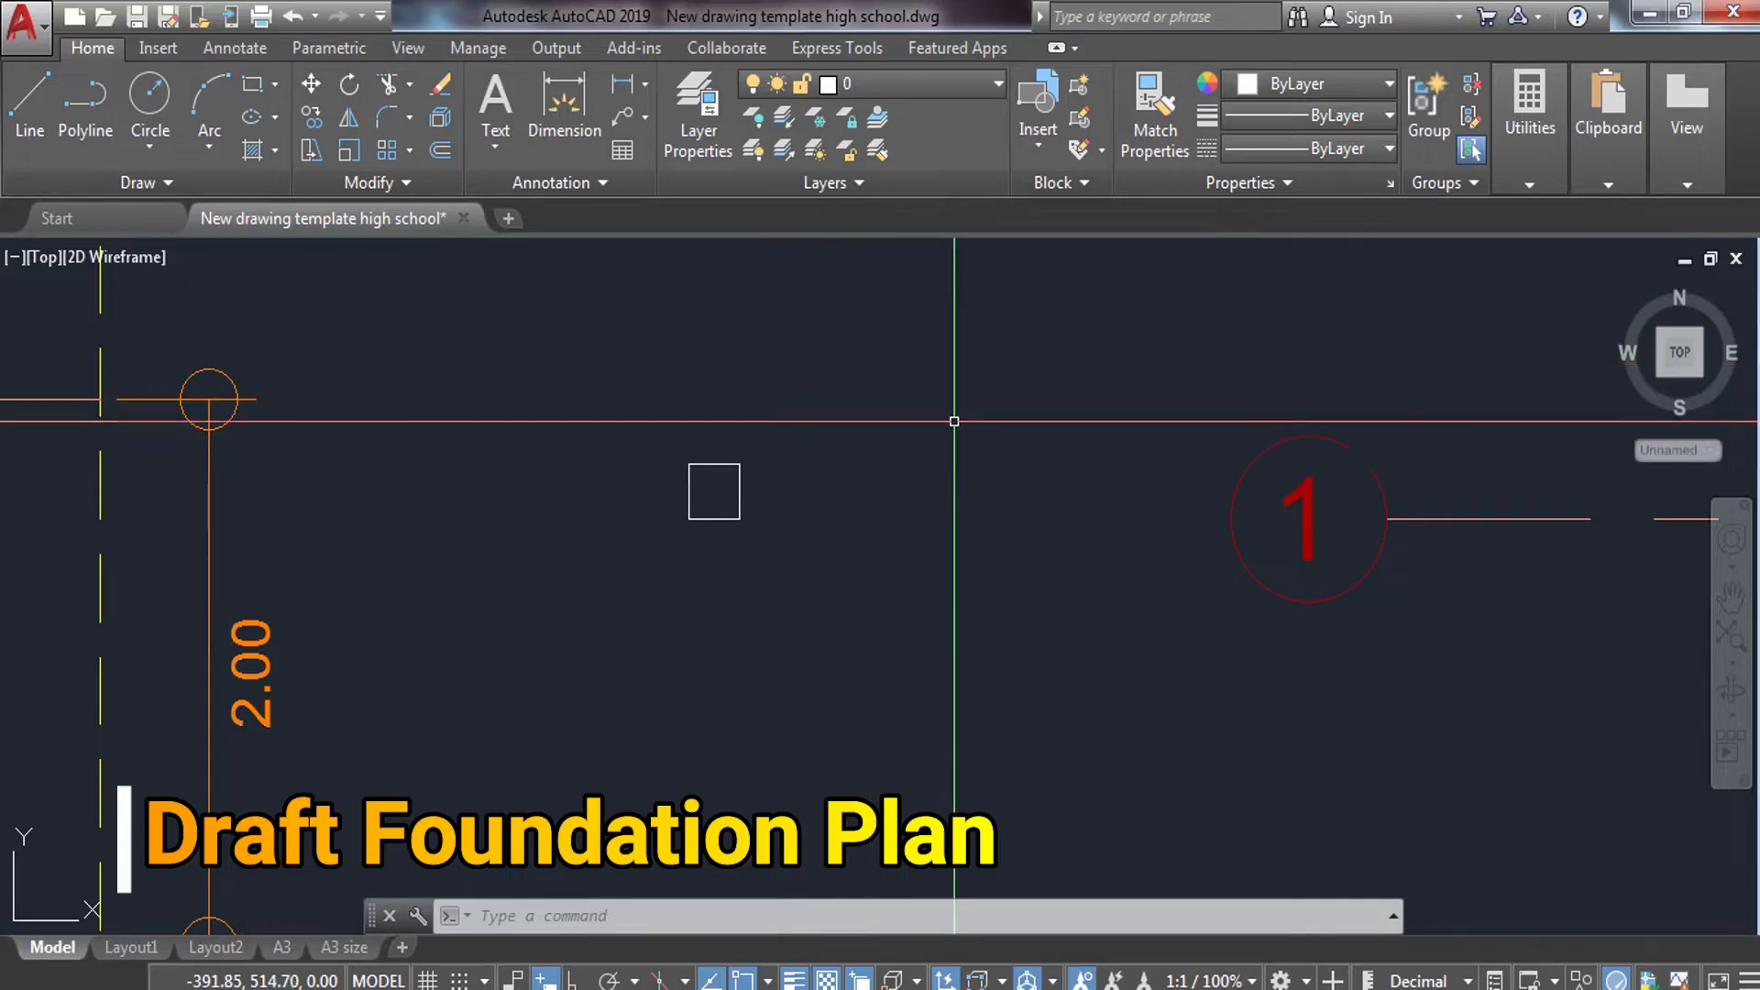
{"action": "type", "text": "rec"}
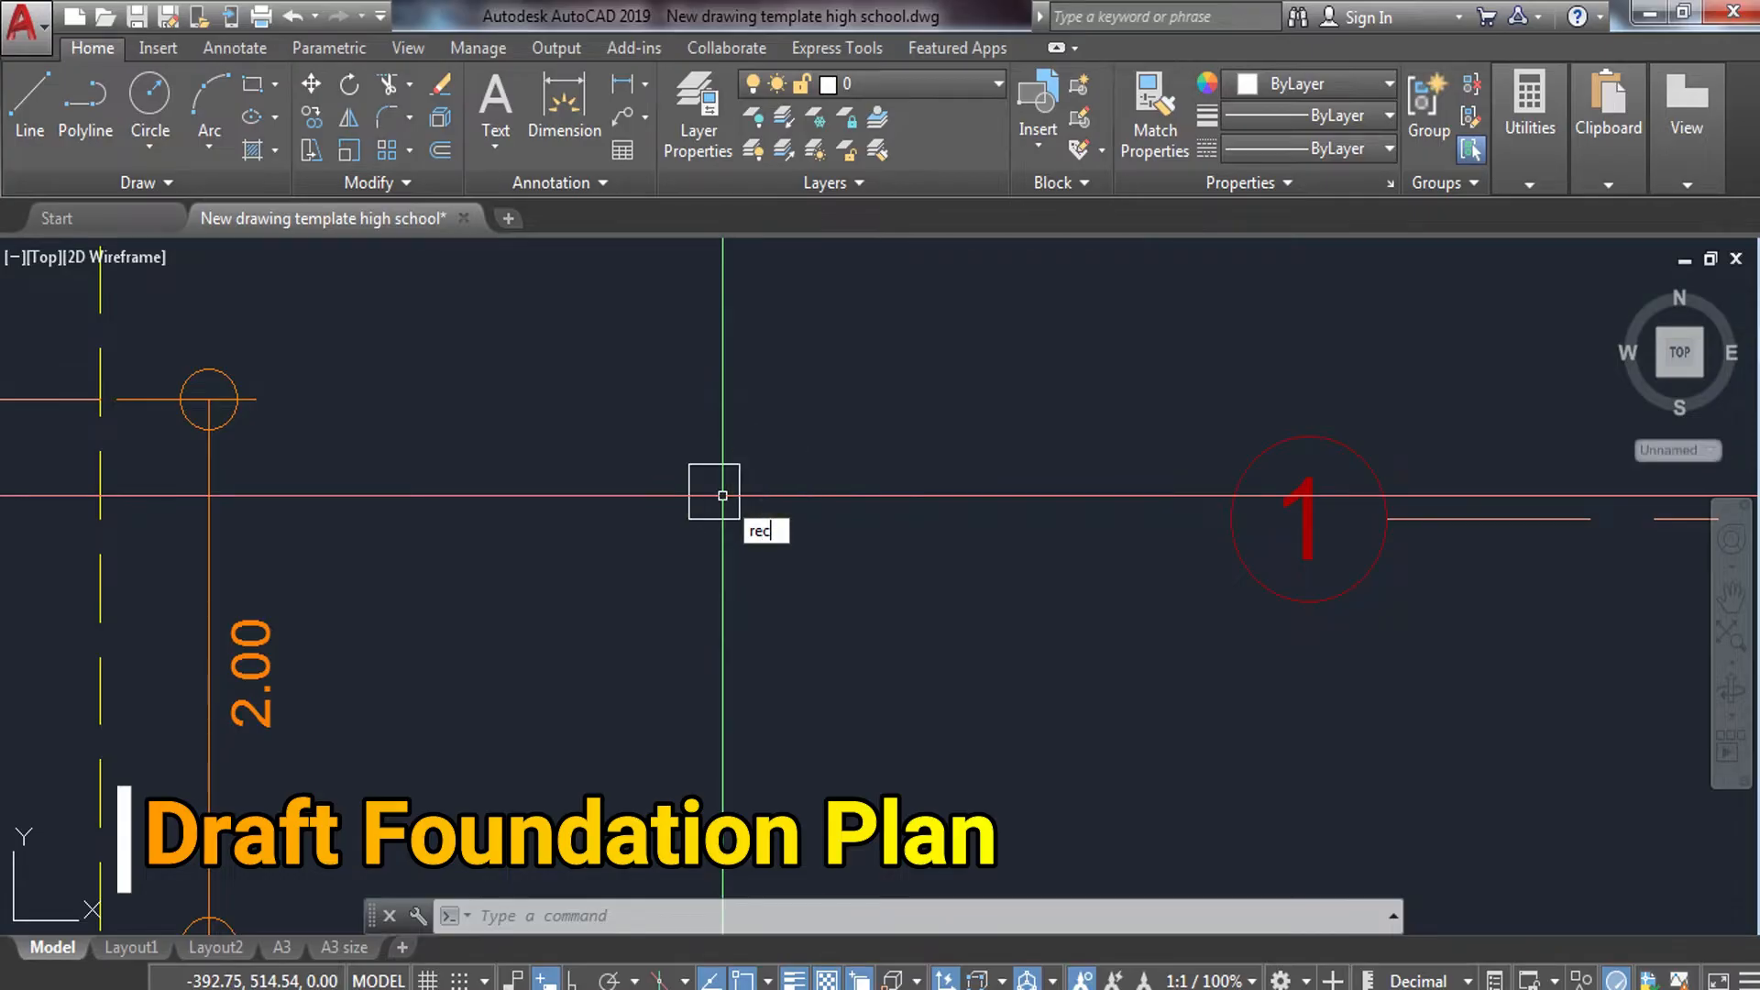
{"action": "key", "text": "Return"}
{"action": "left_click", "coordinate": [791, 302]}
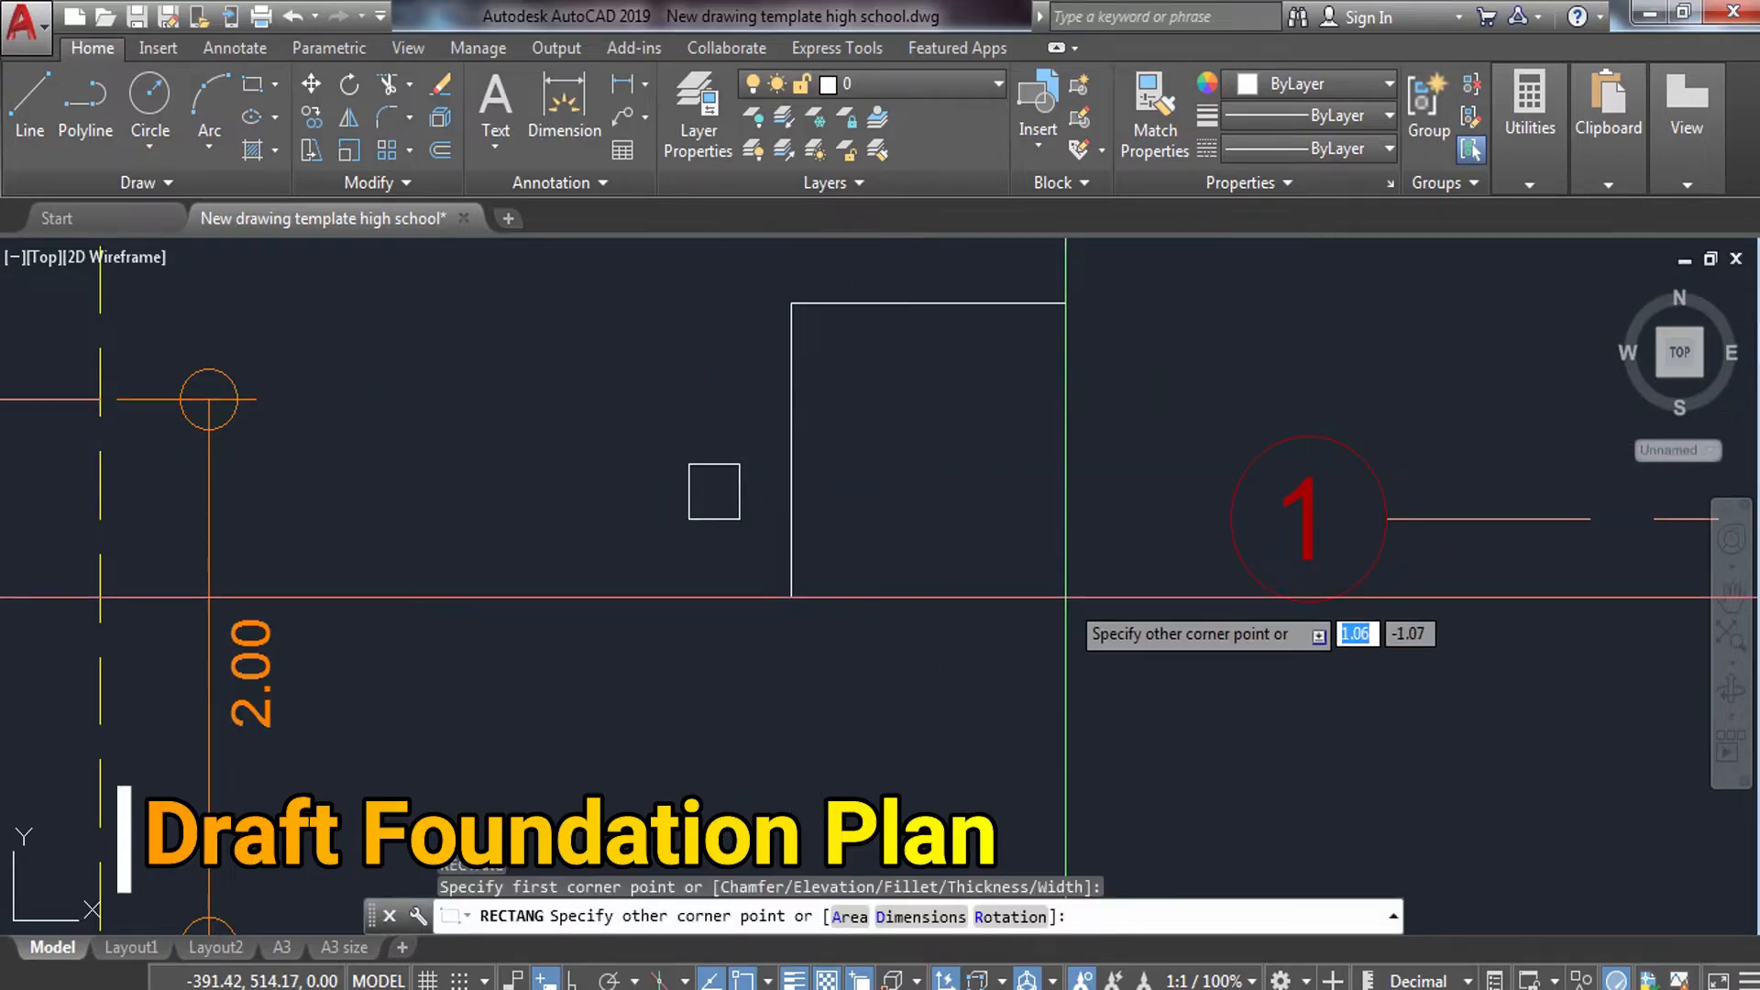
{"action": "key", "text": "Tab"}
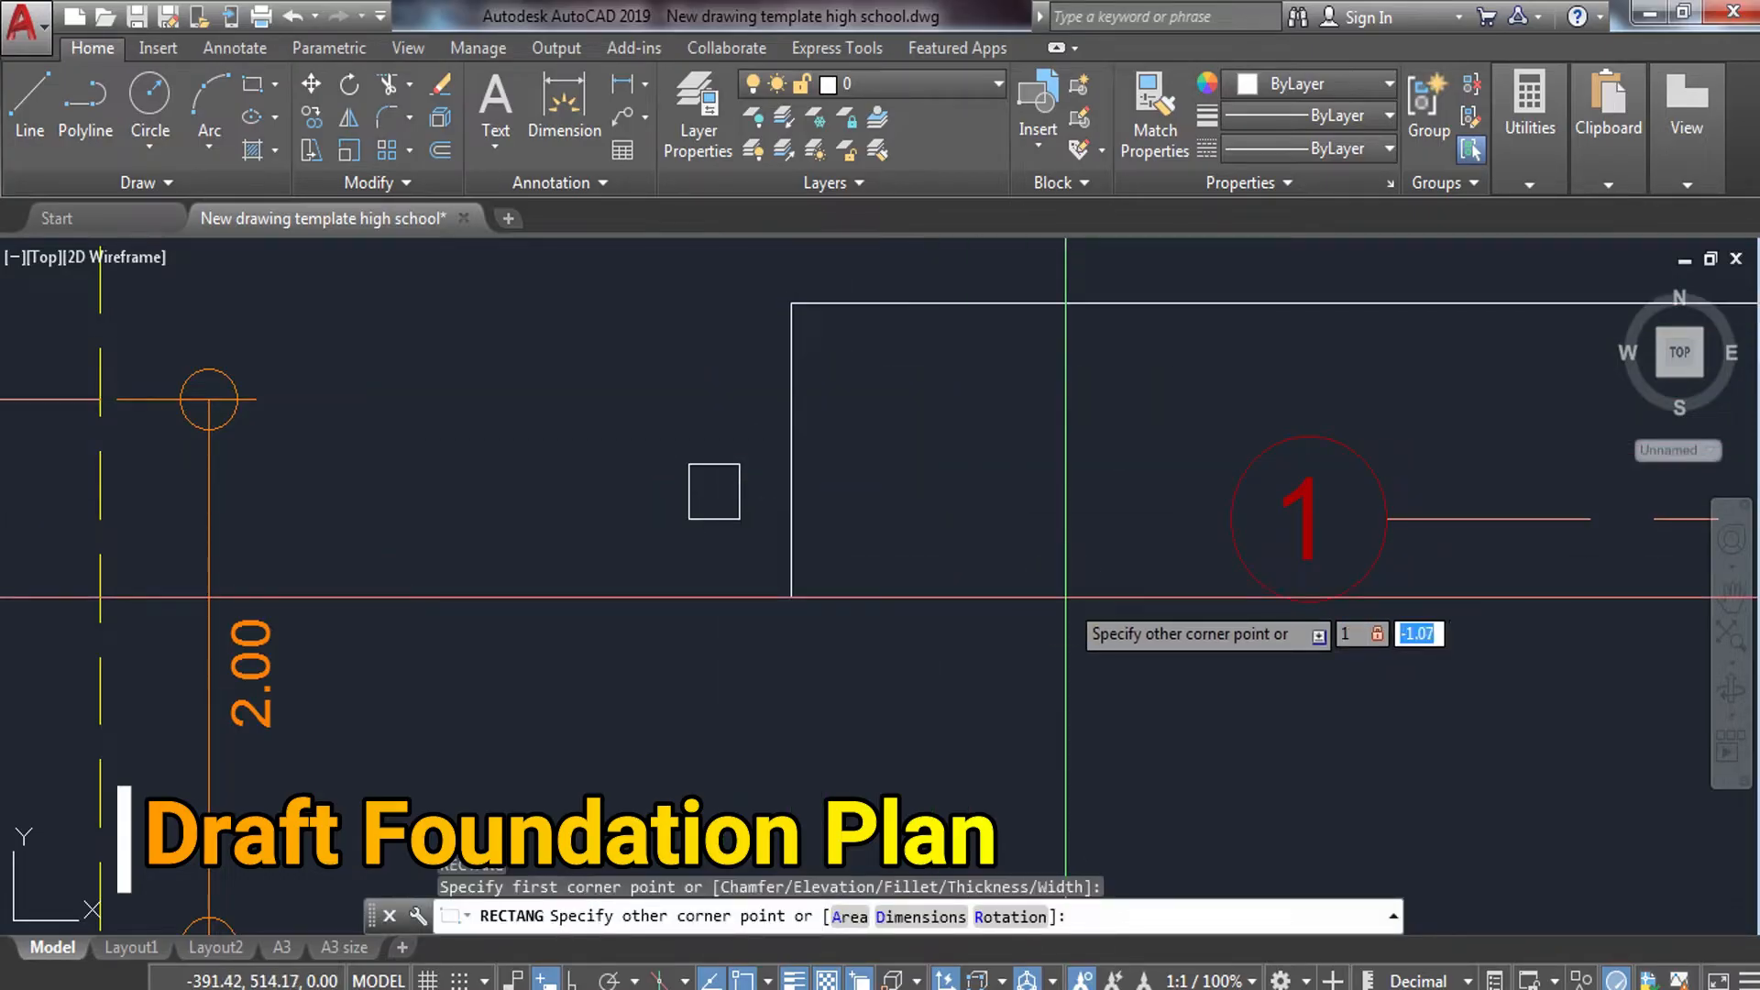
{"action": "type", "text": "1"}
{"action": "key", "text": "Return"}
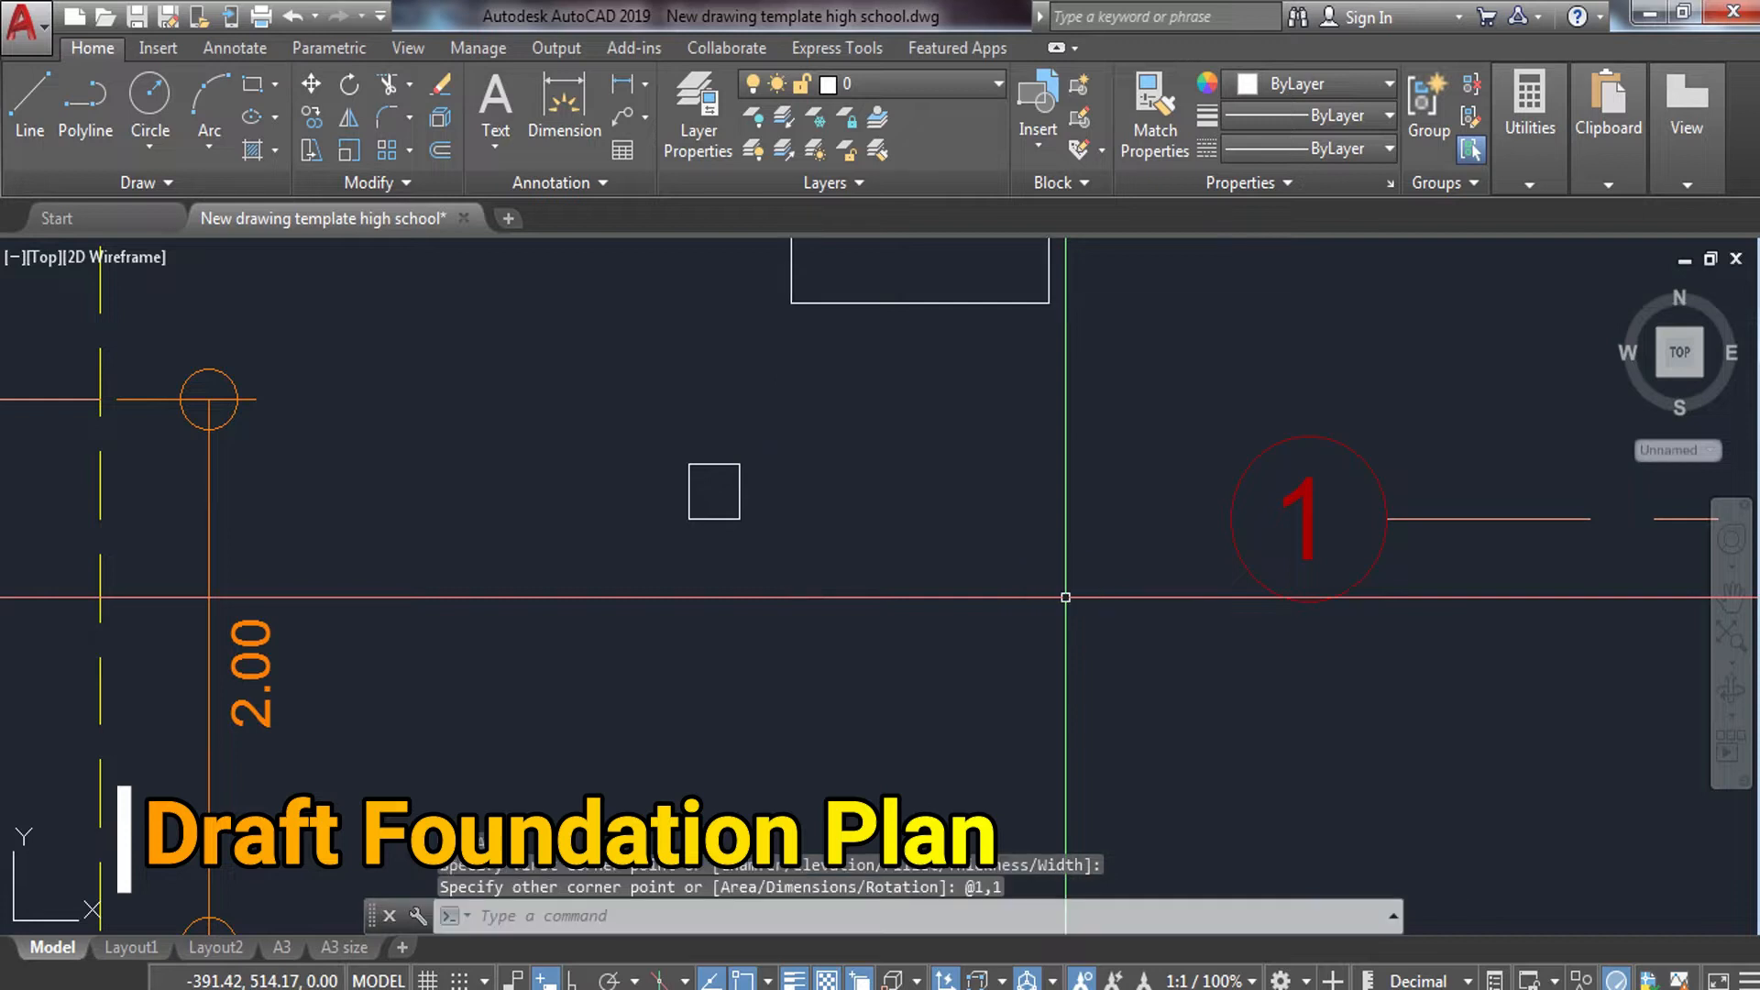
Move the 1 by 1 footing square by its centre so it is centred on the small column square.
{"action": "left_click", "coordinate": [877, 404]}
{"action": "middle_click_drag", "start_coordinate": [923, 452], "coordinate": [915, 627]}
{"action": "type", "text": "M"}
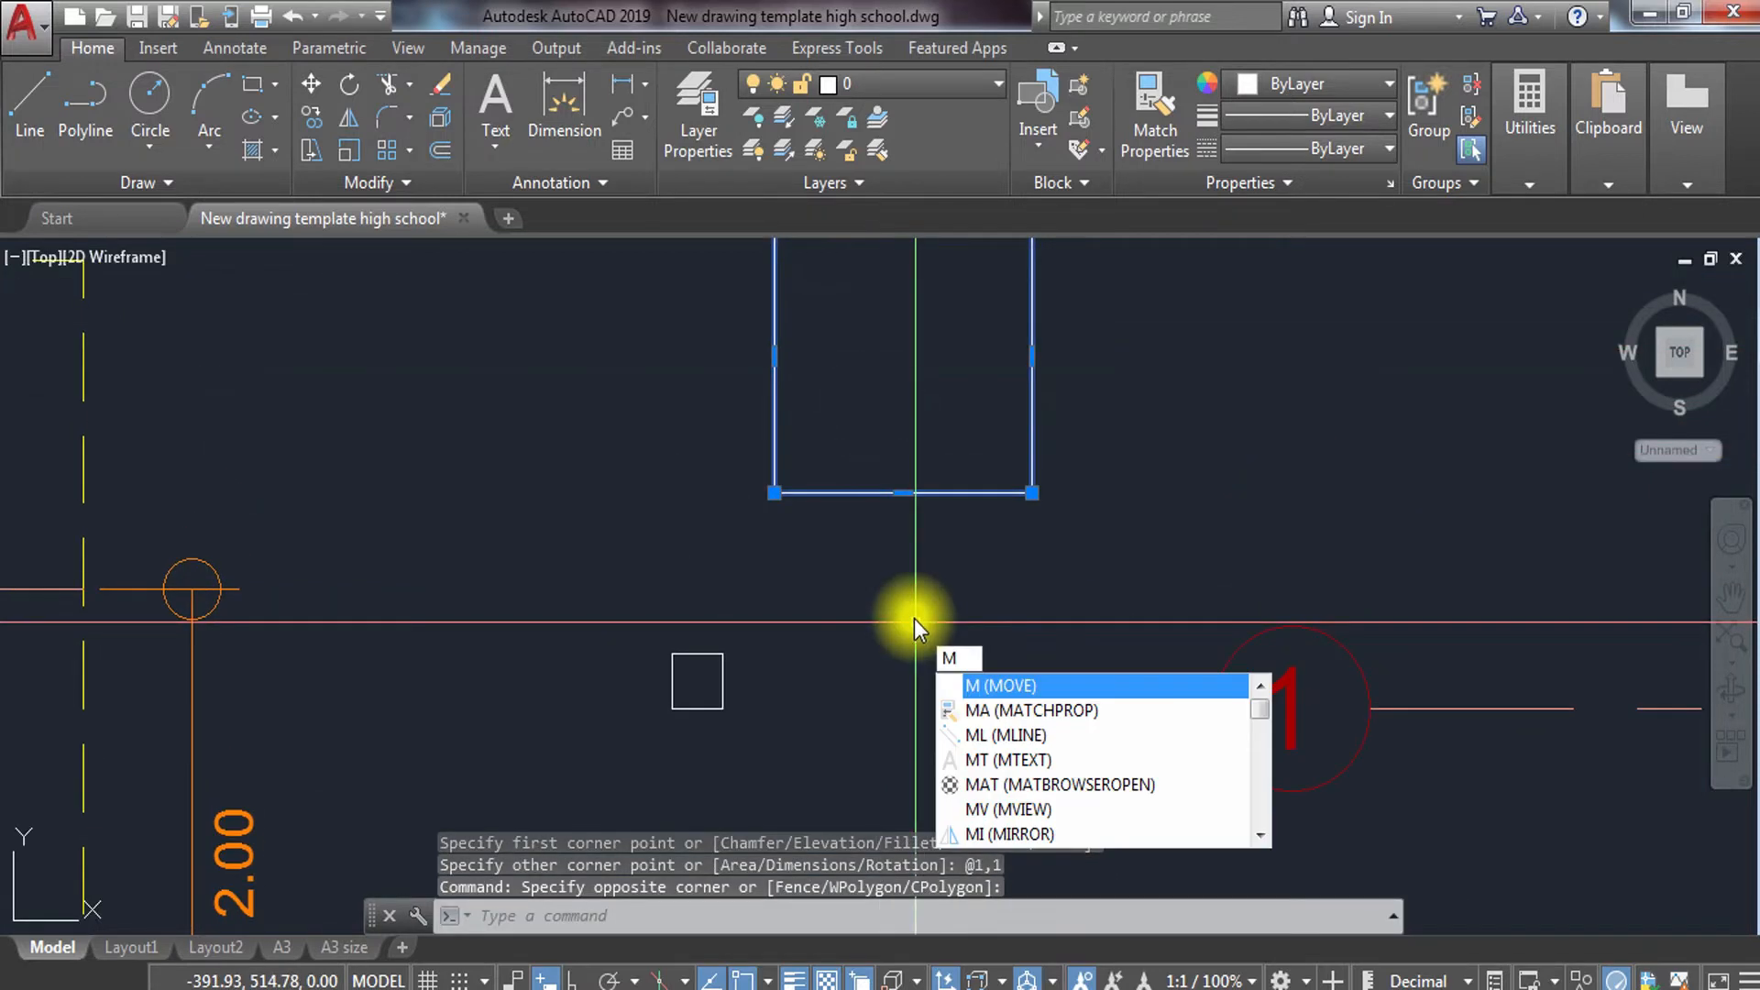
{"action": "key", "text": "Return"}
{"action": "middle_click_drag", "start_coordinate": [1053, 382], "coordinate": [1053, 464]}
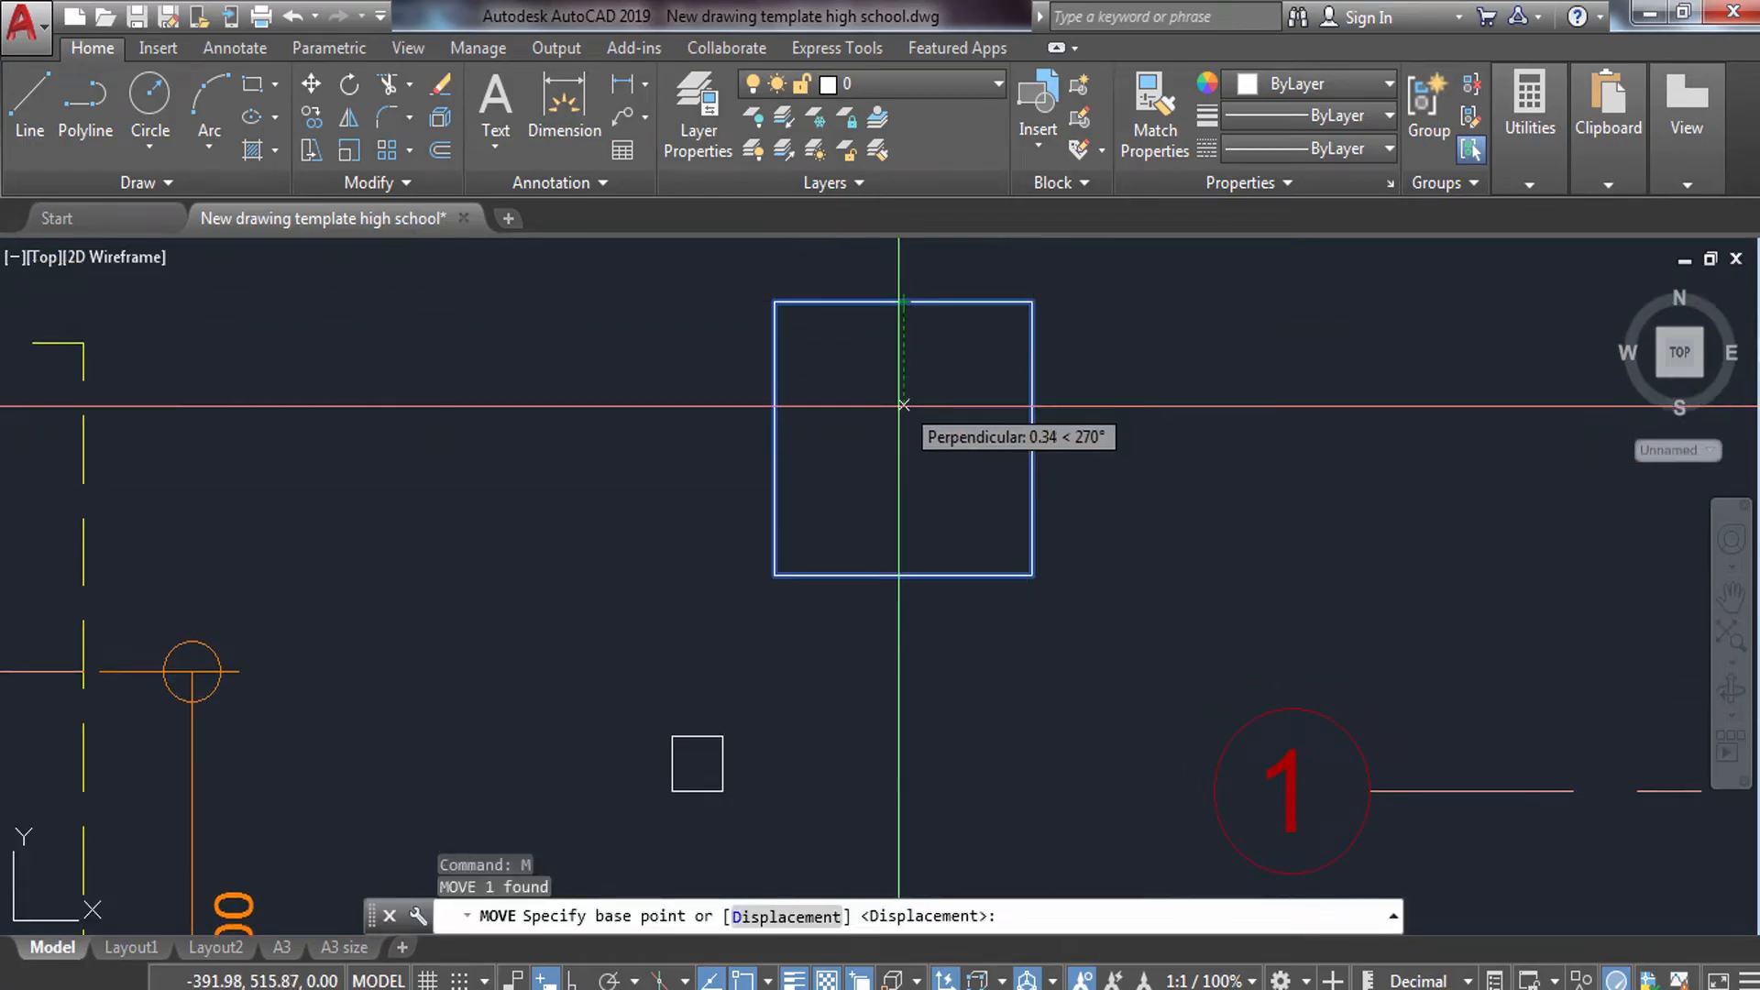
{"action": "left_click", "coordinate": [903, 439]}
{"action": "middle_click_drag", "start_coordinate": [769, 771], "coordinate": [825, 499]}
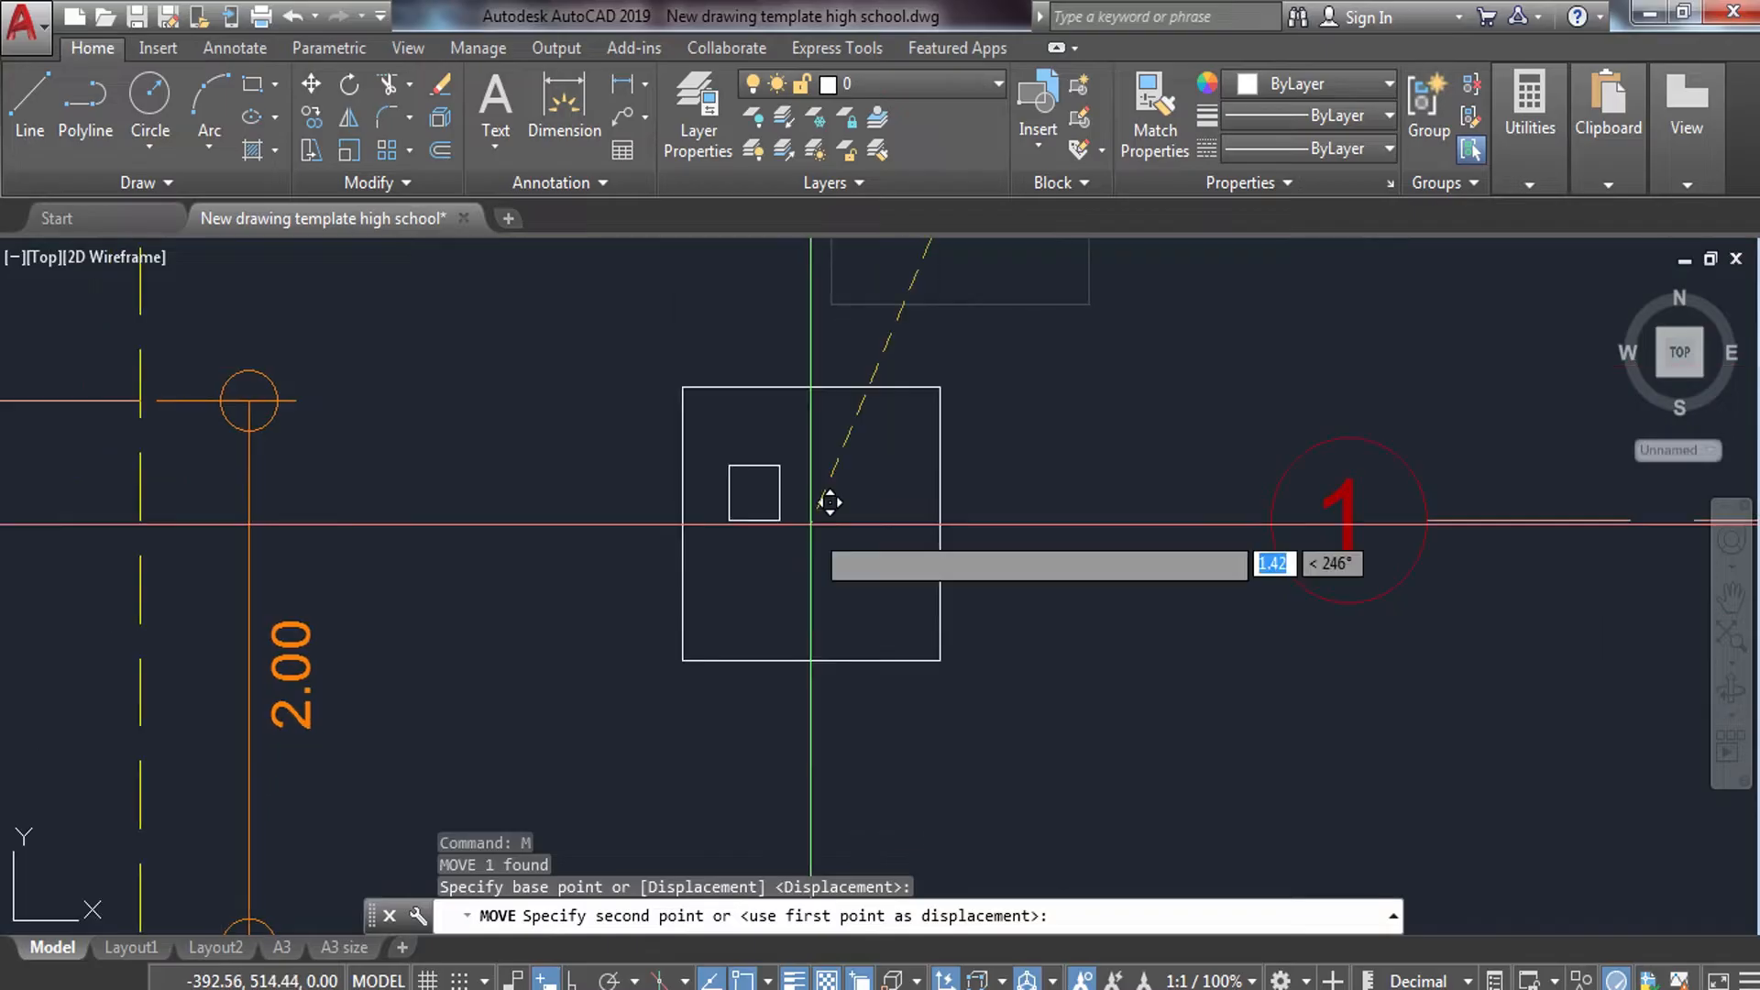
{"action": "scroll", "coordinate": [780, 509], "scroll_direction": "up", "scroll_amount": 4}
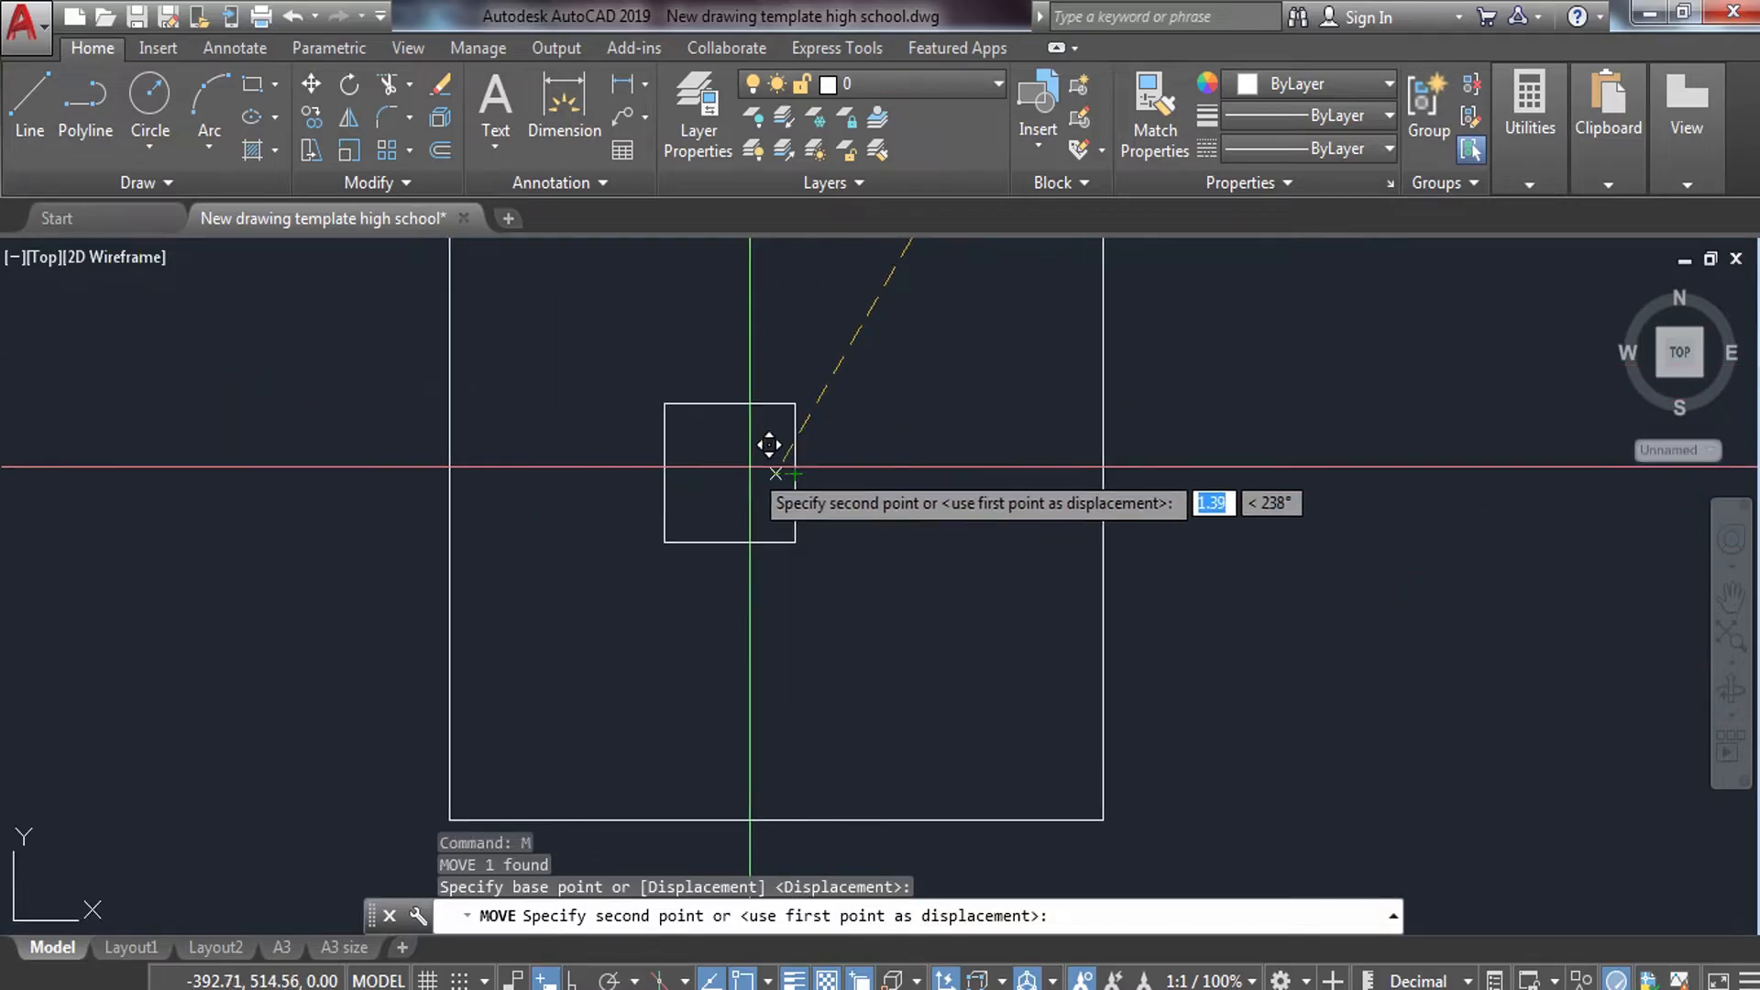
{"action": "key", "text": "Escape"}
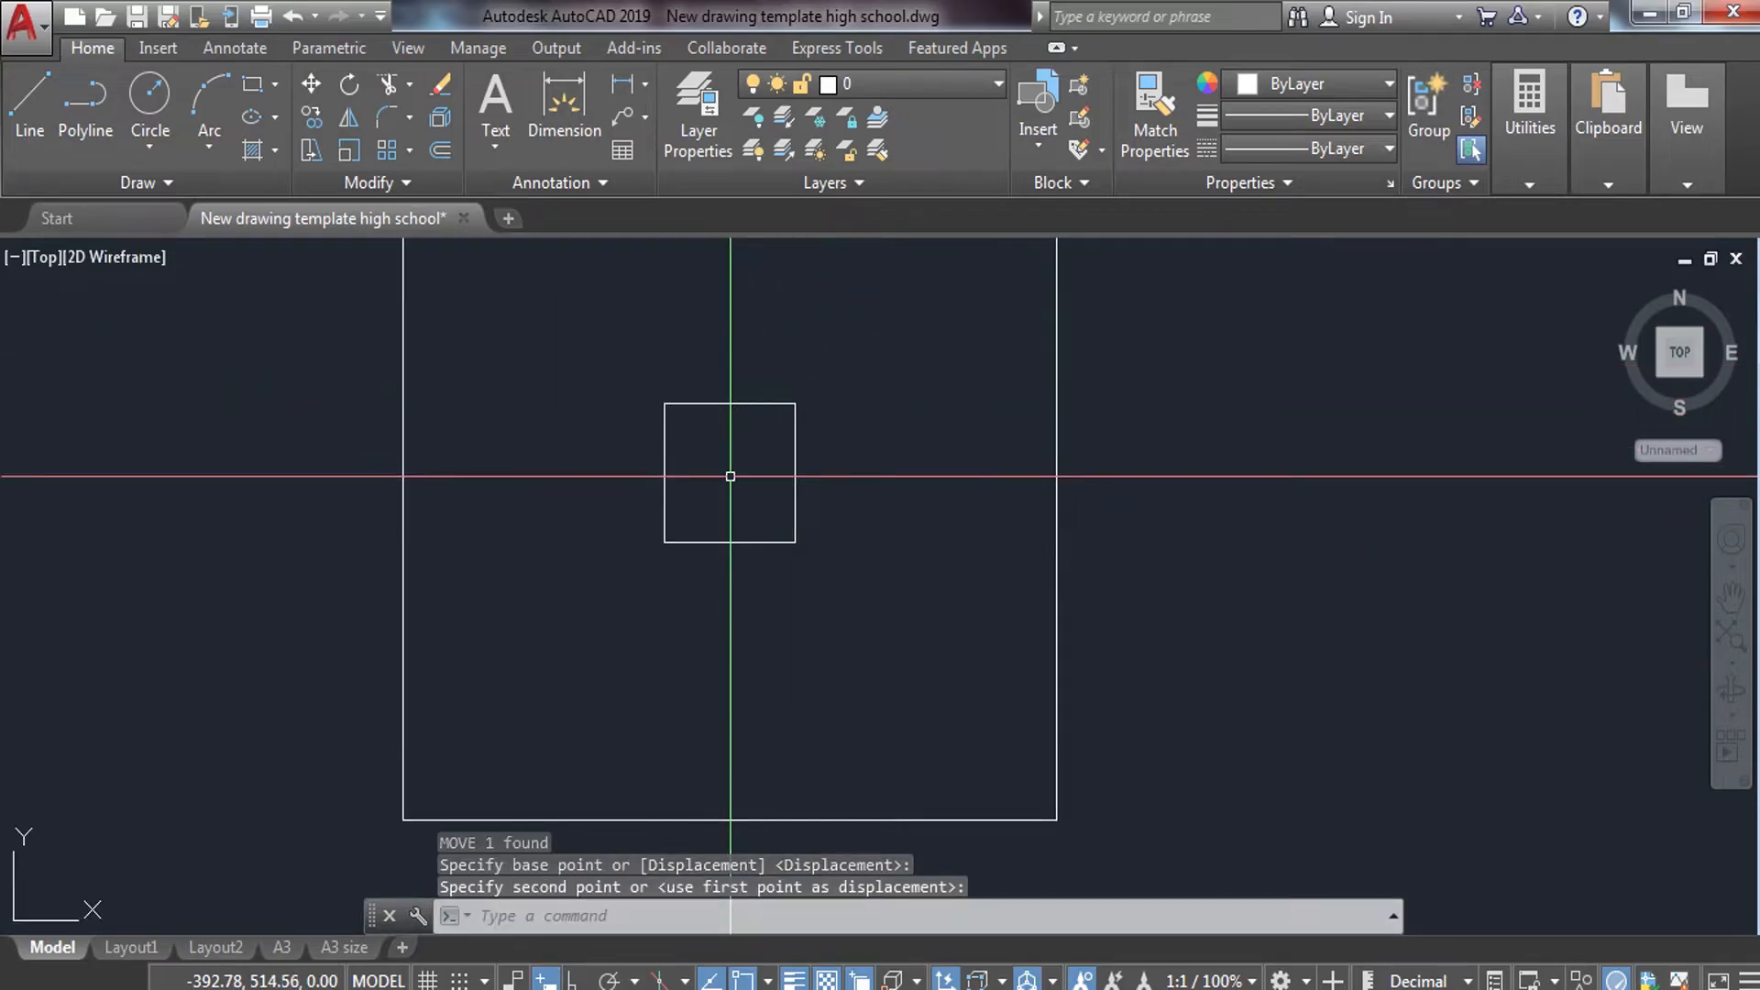
Assign the outer footing square to the HIDDEN LINE layer.
{"action": "scroll", "coordinate": [747, 478], "scroll_direction": "down", "scroll_amount": 4}
{"action": "middle_click_drag", "start_coordinate": [747, 482], "coordinate": [597, 448]}
{"action": "key", "text": "Escape"}
{"action": "left_click", "coordinate": [759, 574]}
{"action": "left_click", "coordinate": [542, 656]}
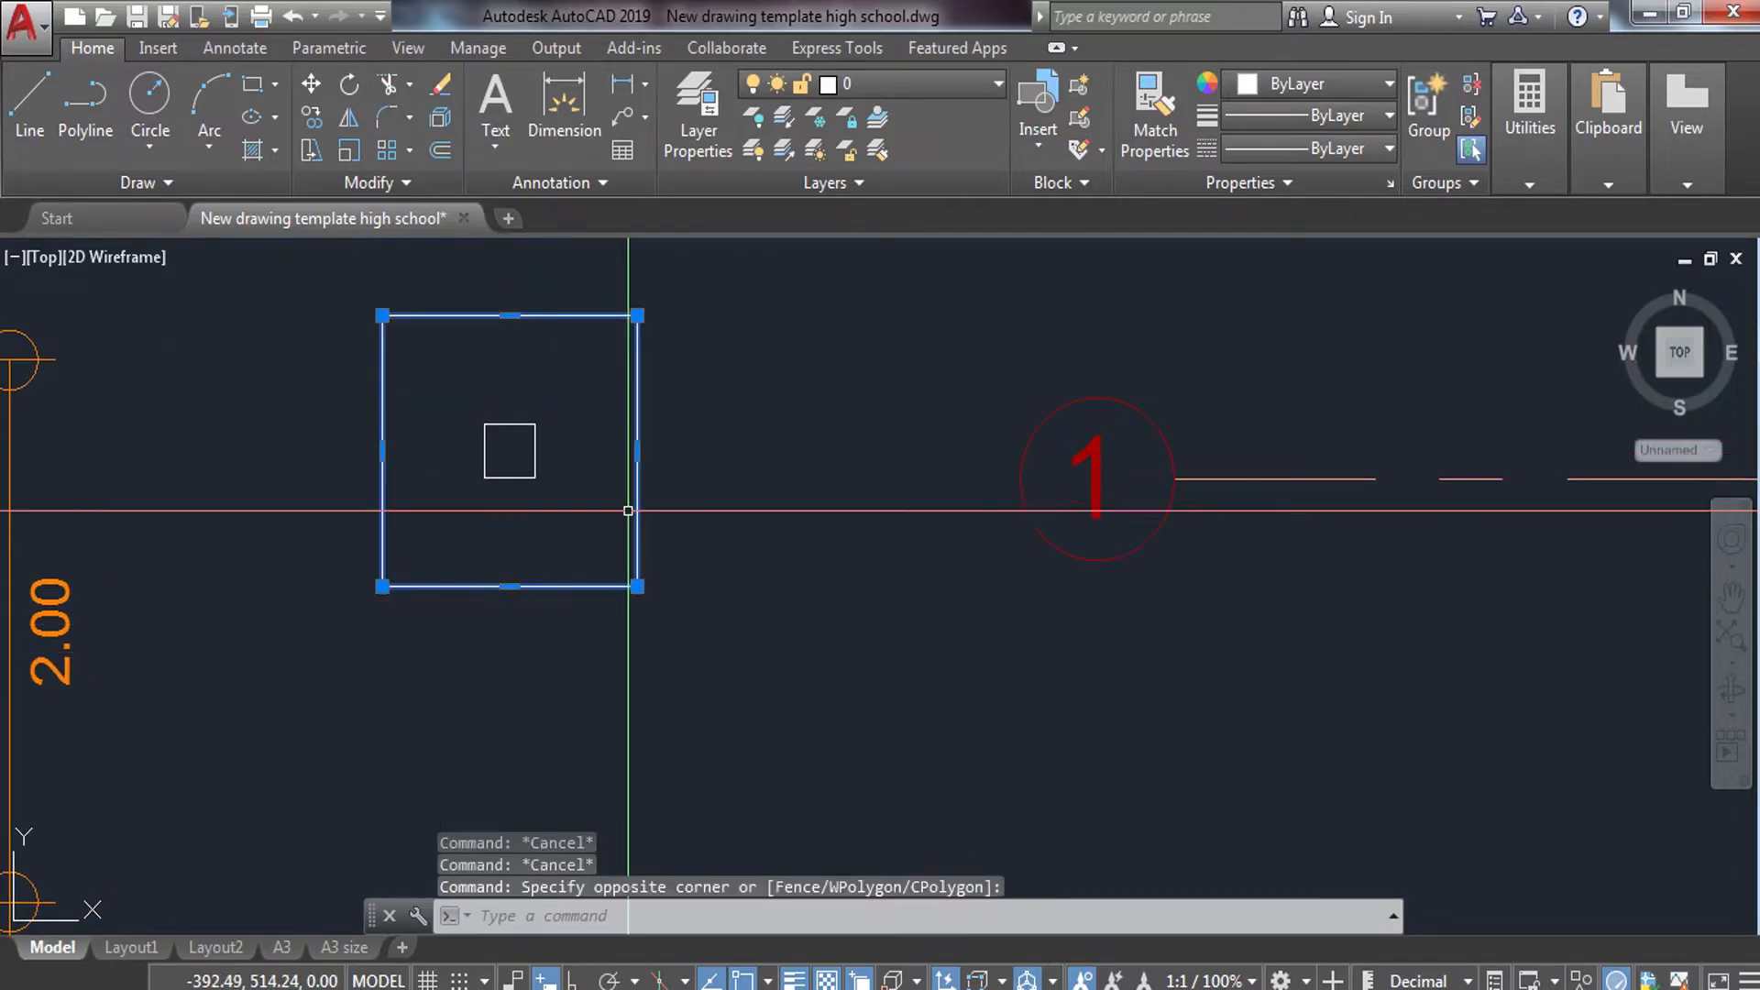
{"action": "left_click", "coordinate": [921, 84]}
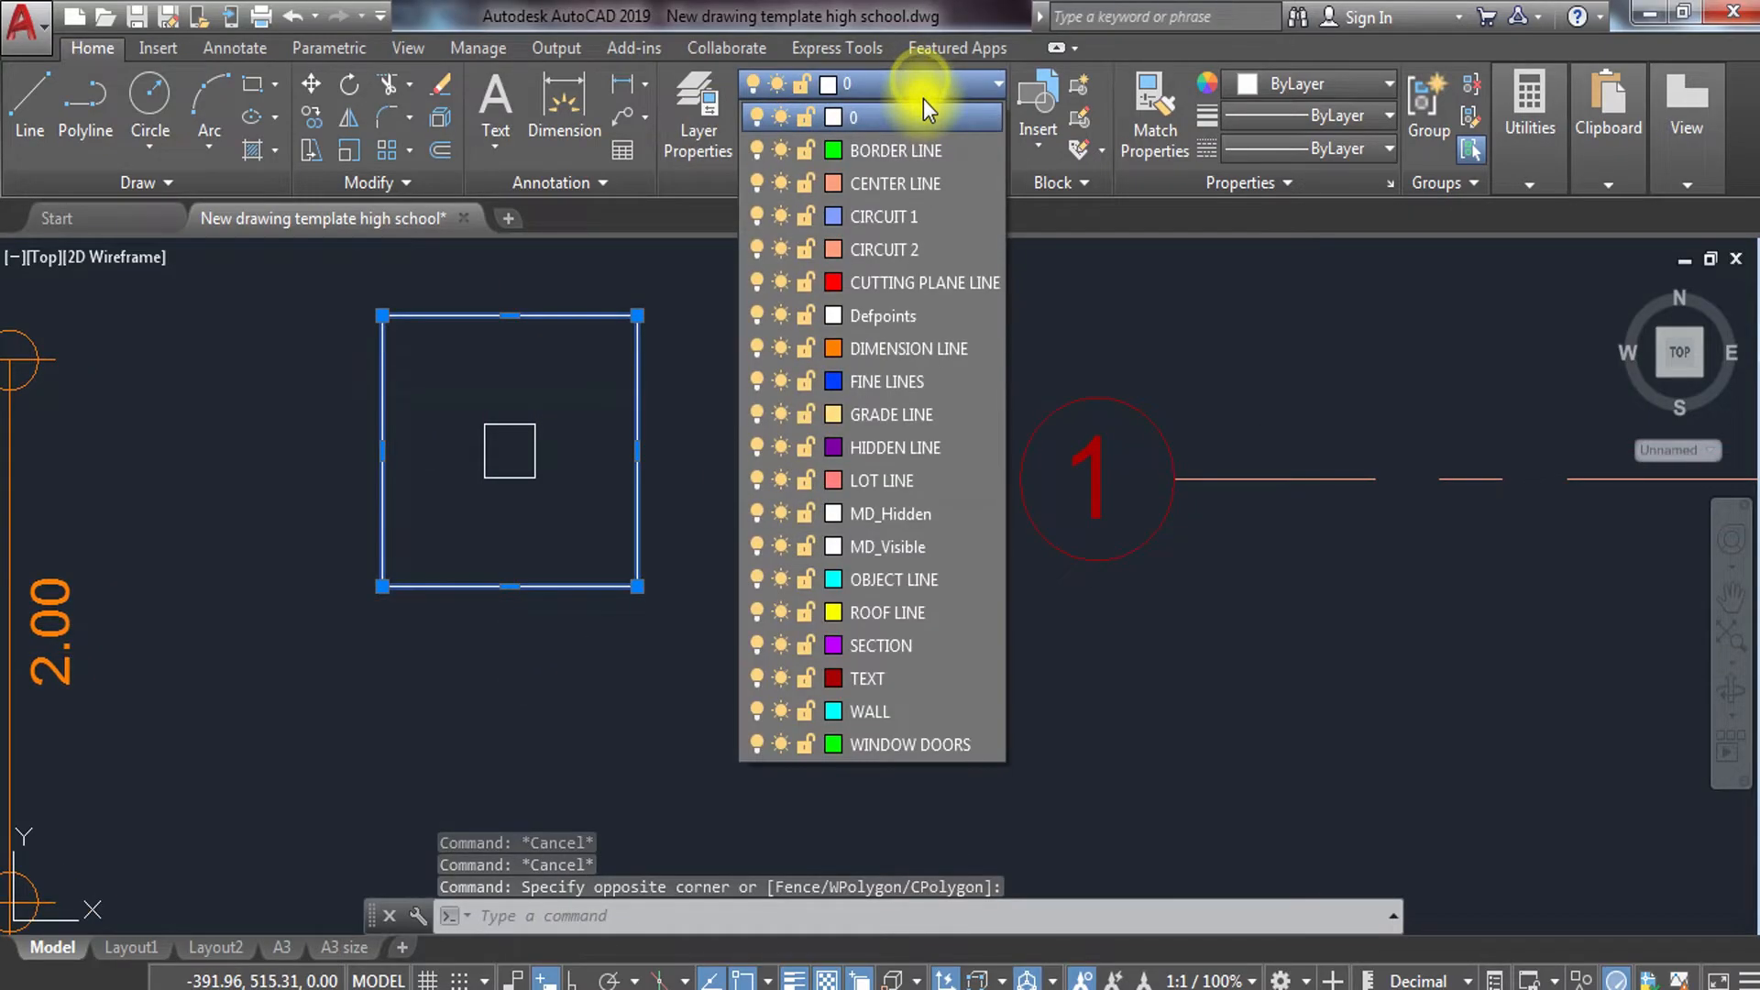
{"action": "left_click", "coordinate": [894, 447]}
{"action": "key", "text": "Escape"}
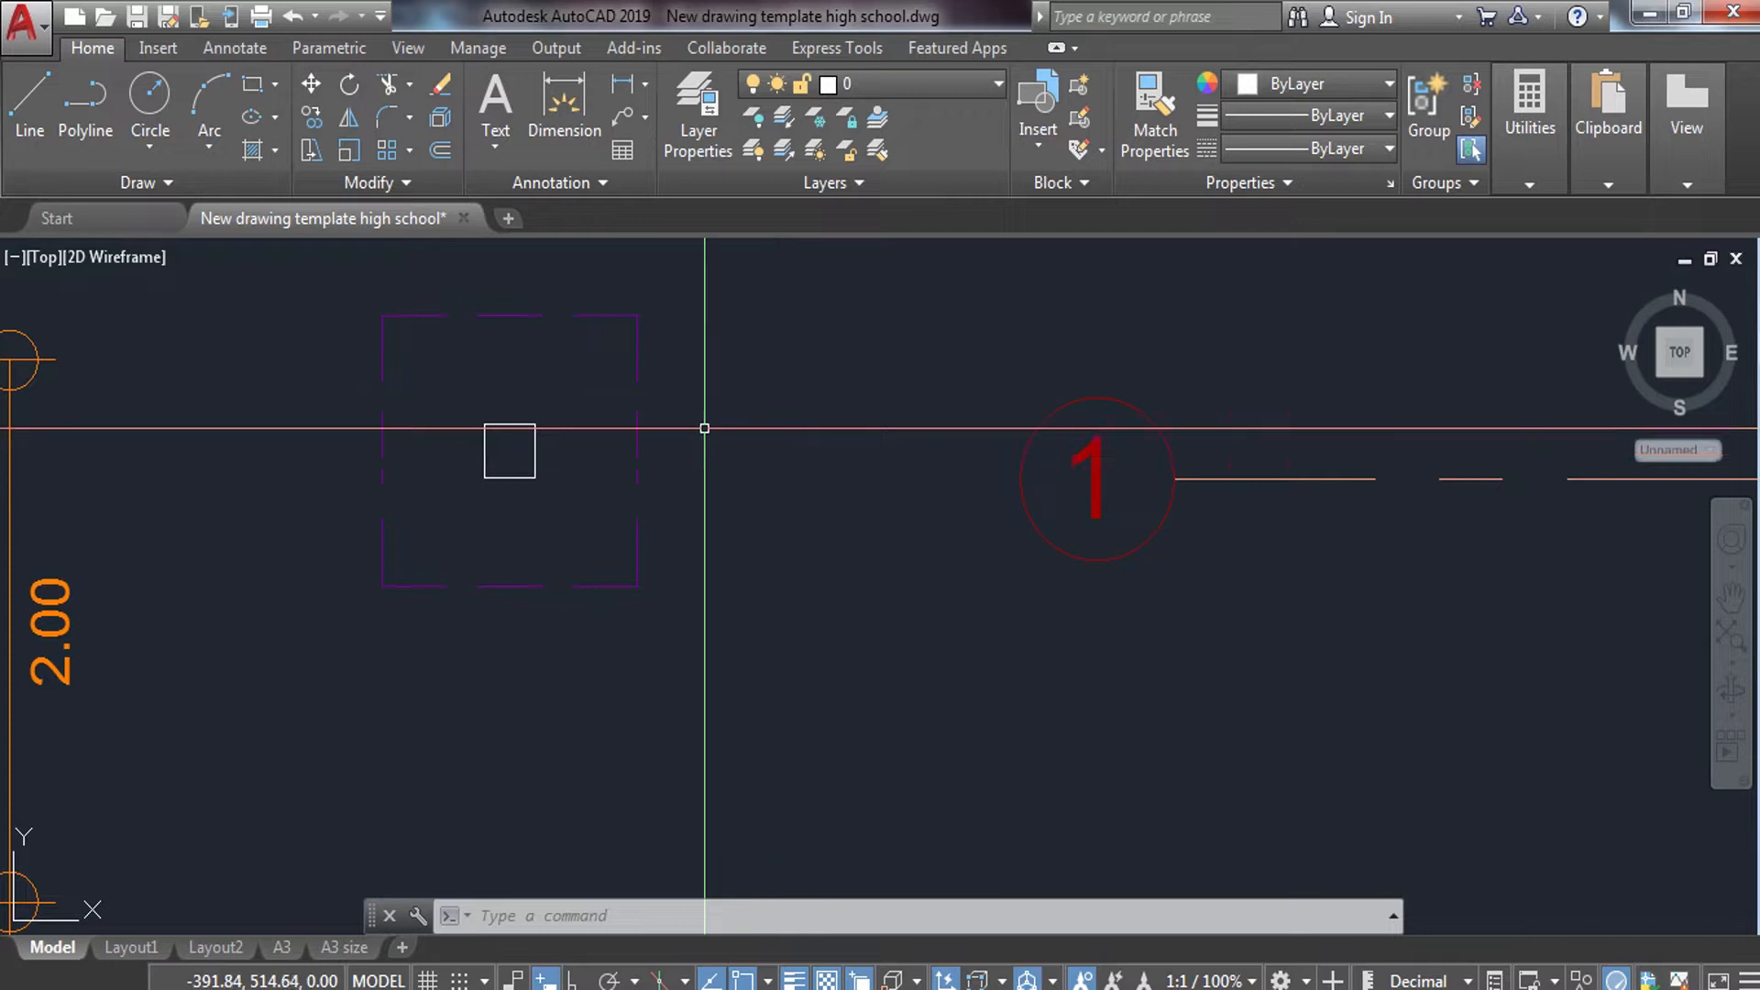
Assign the small column square inside the footing to the WALL layer.
{"action": "scroll", "coordinate": [483, 456], "scroll_direction": "up", "scroll_amount": 3}
{"action": "scroll", "coordinate": [486, 459], "scroll_direction": "down", "scroll_amount": 3}
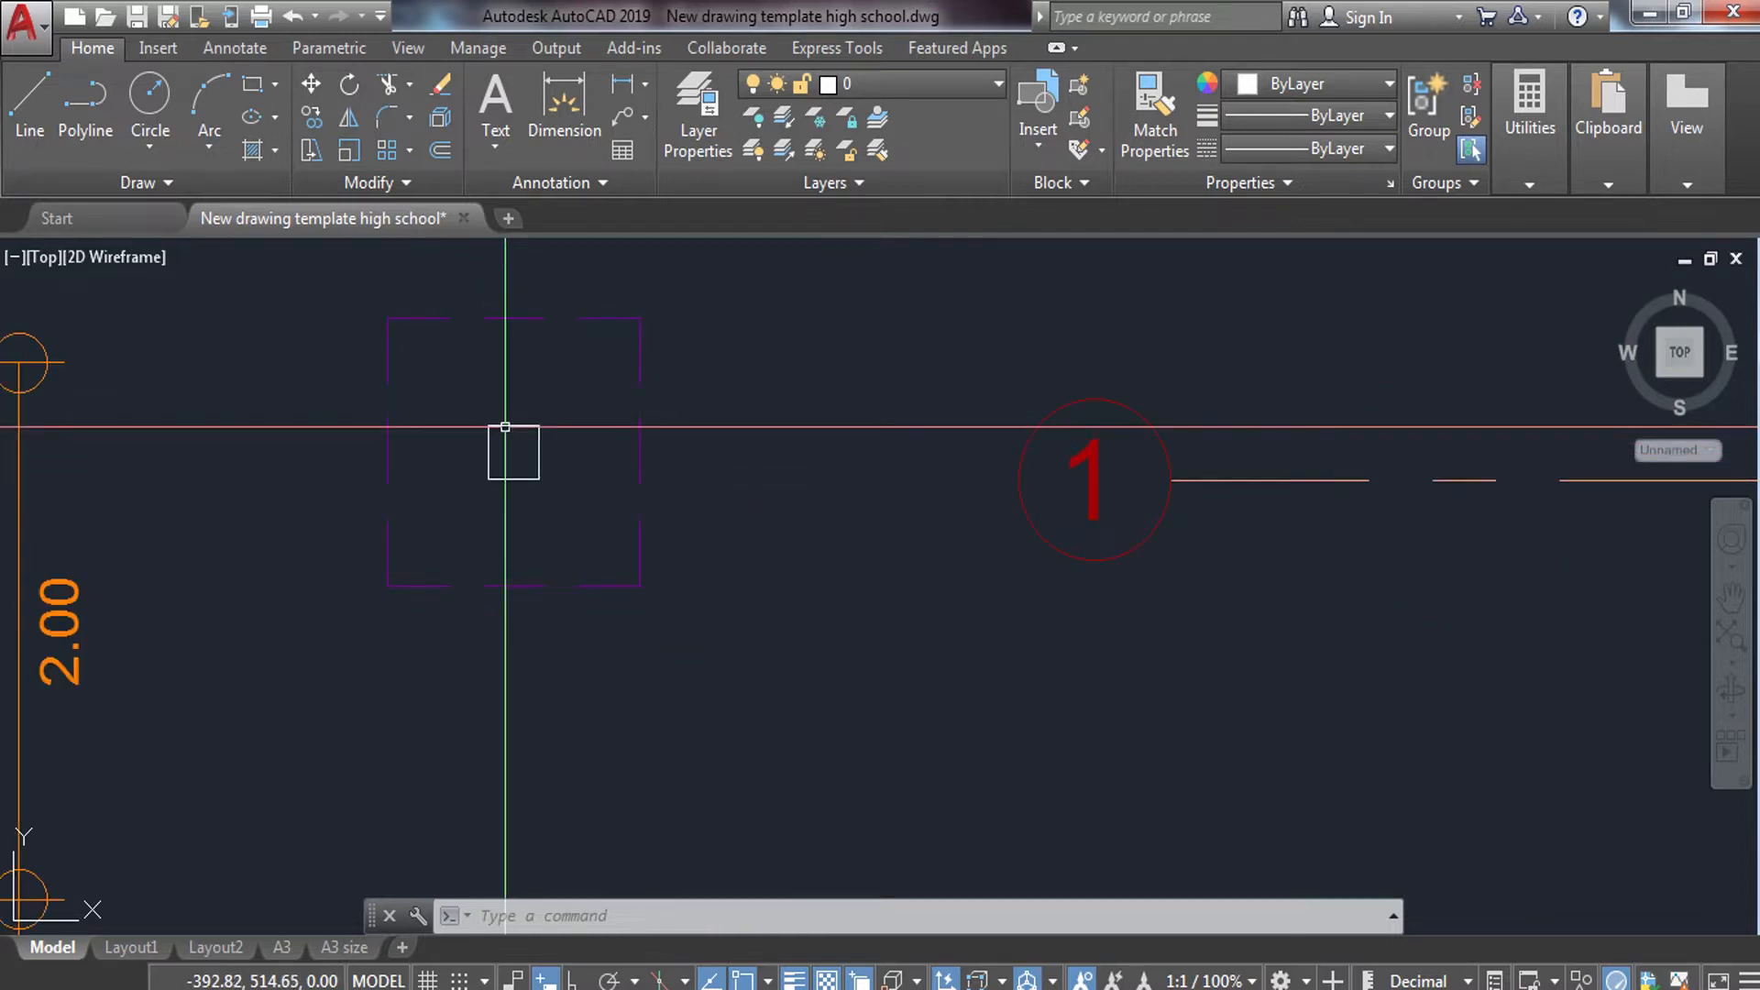
{"action": "scroll", "coordinate": [509, 428], "scroll_direction": "up", "scroll_amount": 3}
{"action": "left_click", "coordinate": [617, 366]}
{"action": "left_click", "coordinate": [396, 630]}
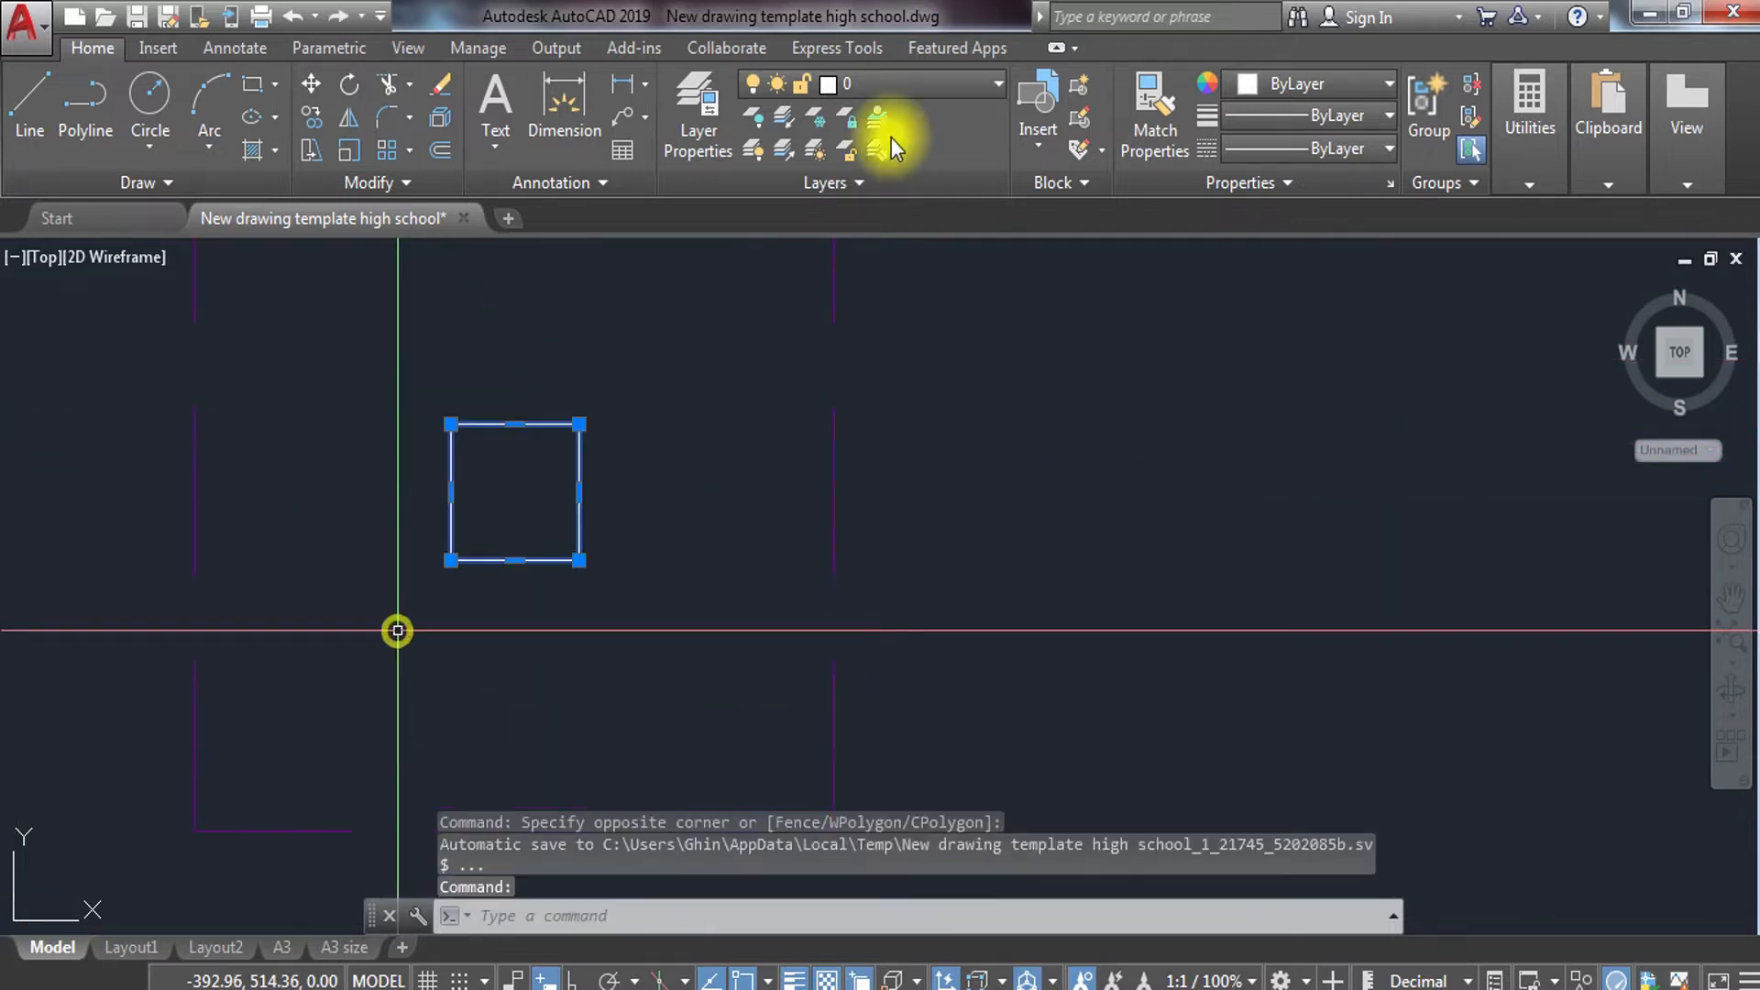
{"action": "left_click", "coordinate": [911, 82]}
{"action": "left_click", "coordinate": [889, 711]}
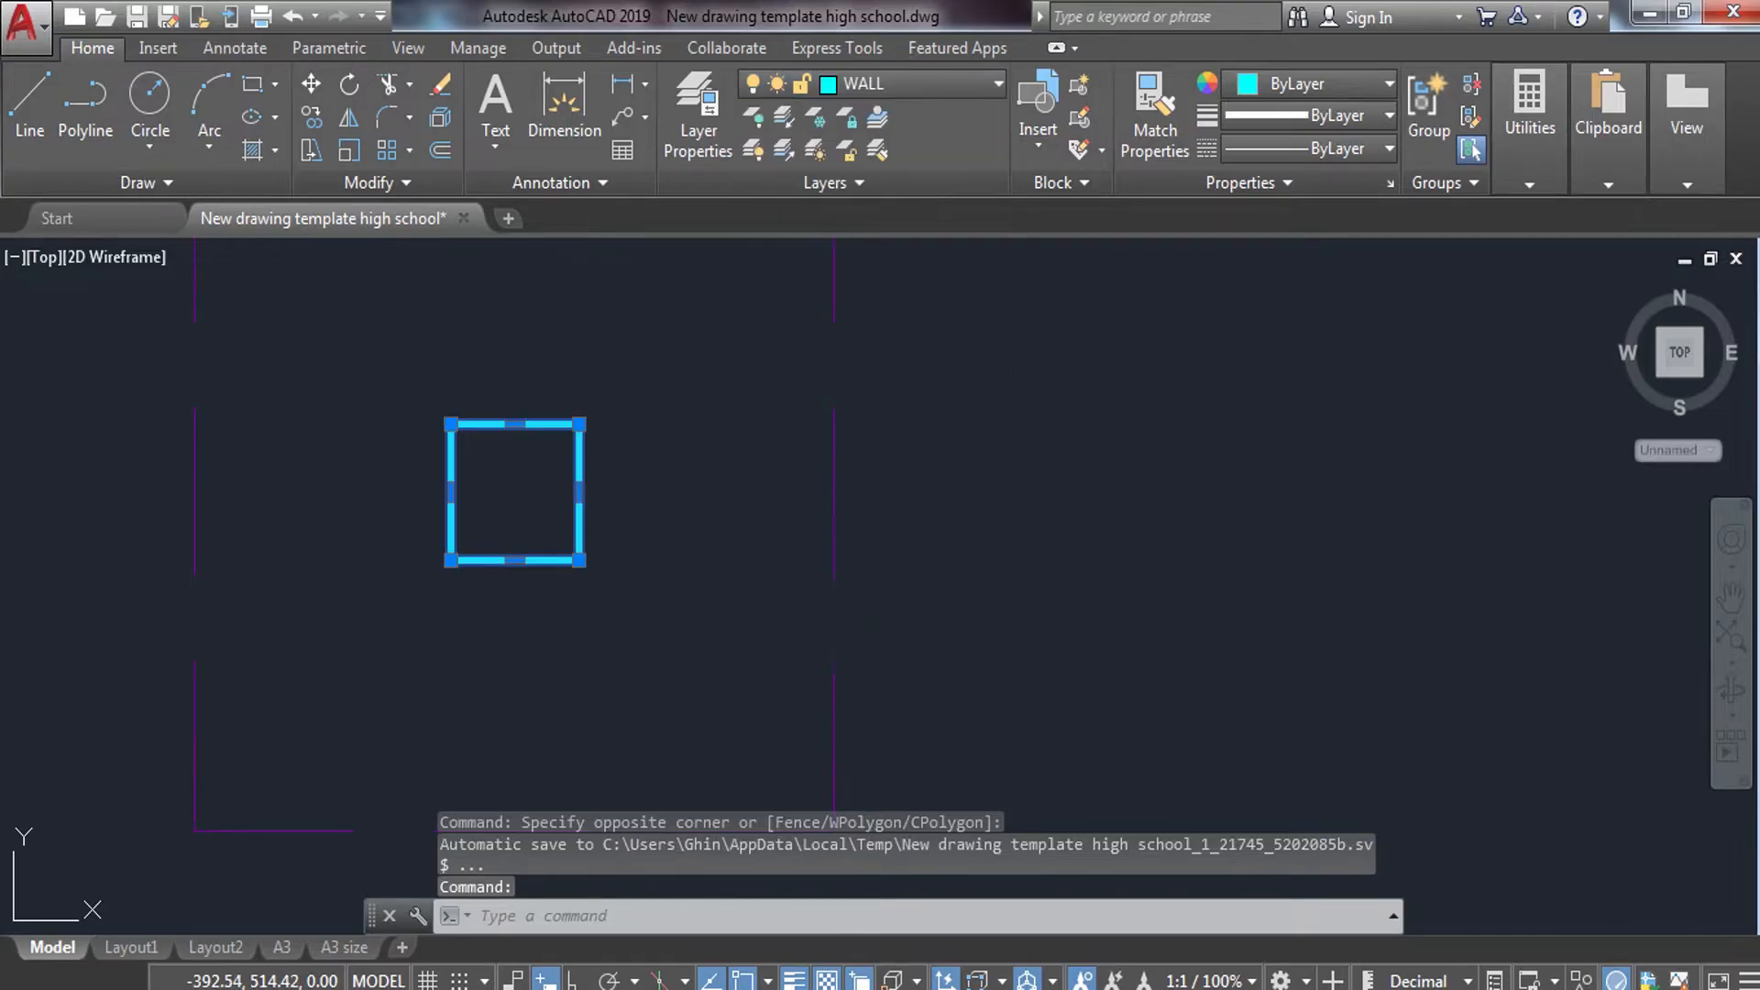
{"action": "key", "text": "Escape"}
Fill the small column square with a SOLID hatch.
{"action": "type", "text": "h"}
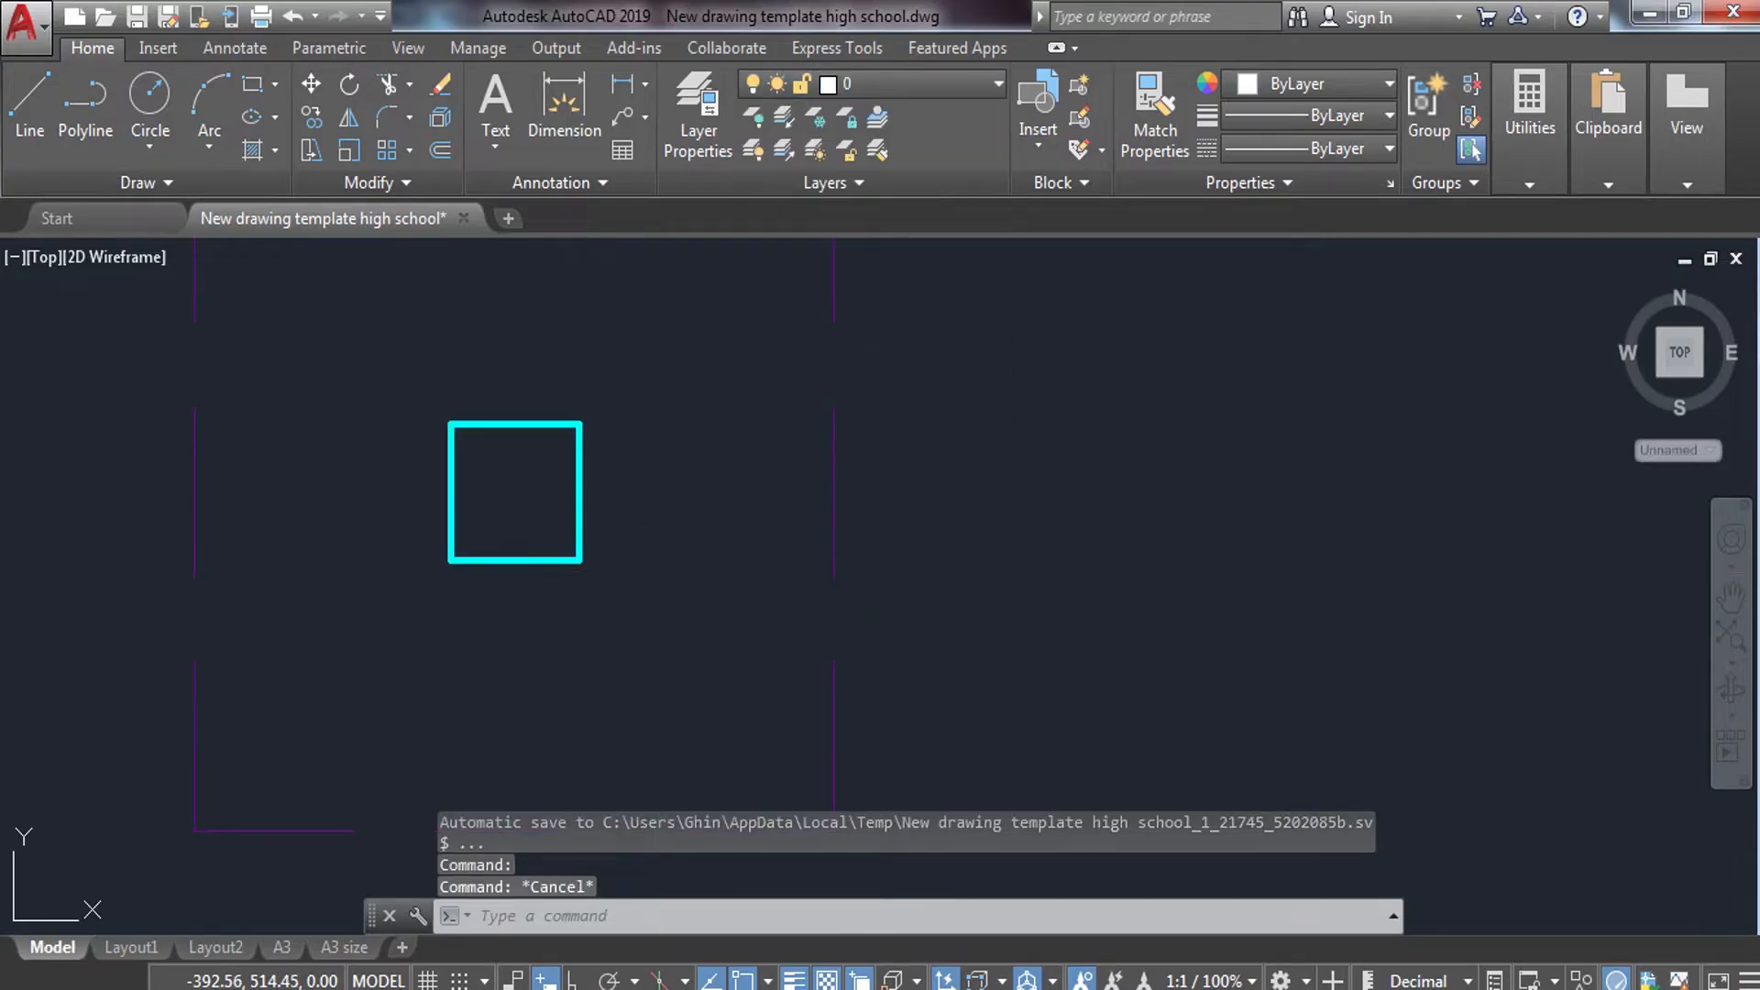
{"action": "key", "text": "Return"}
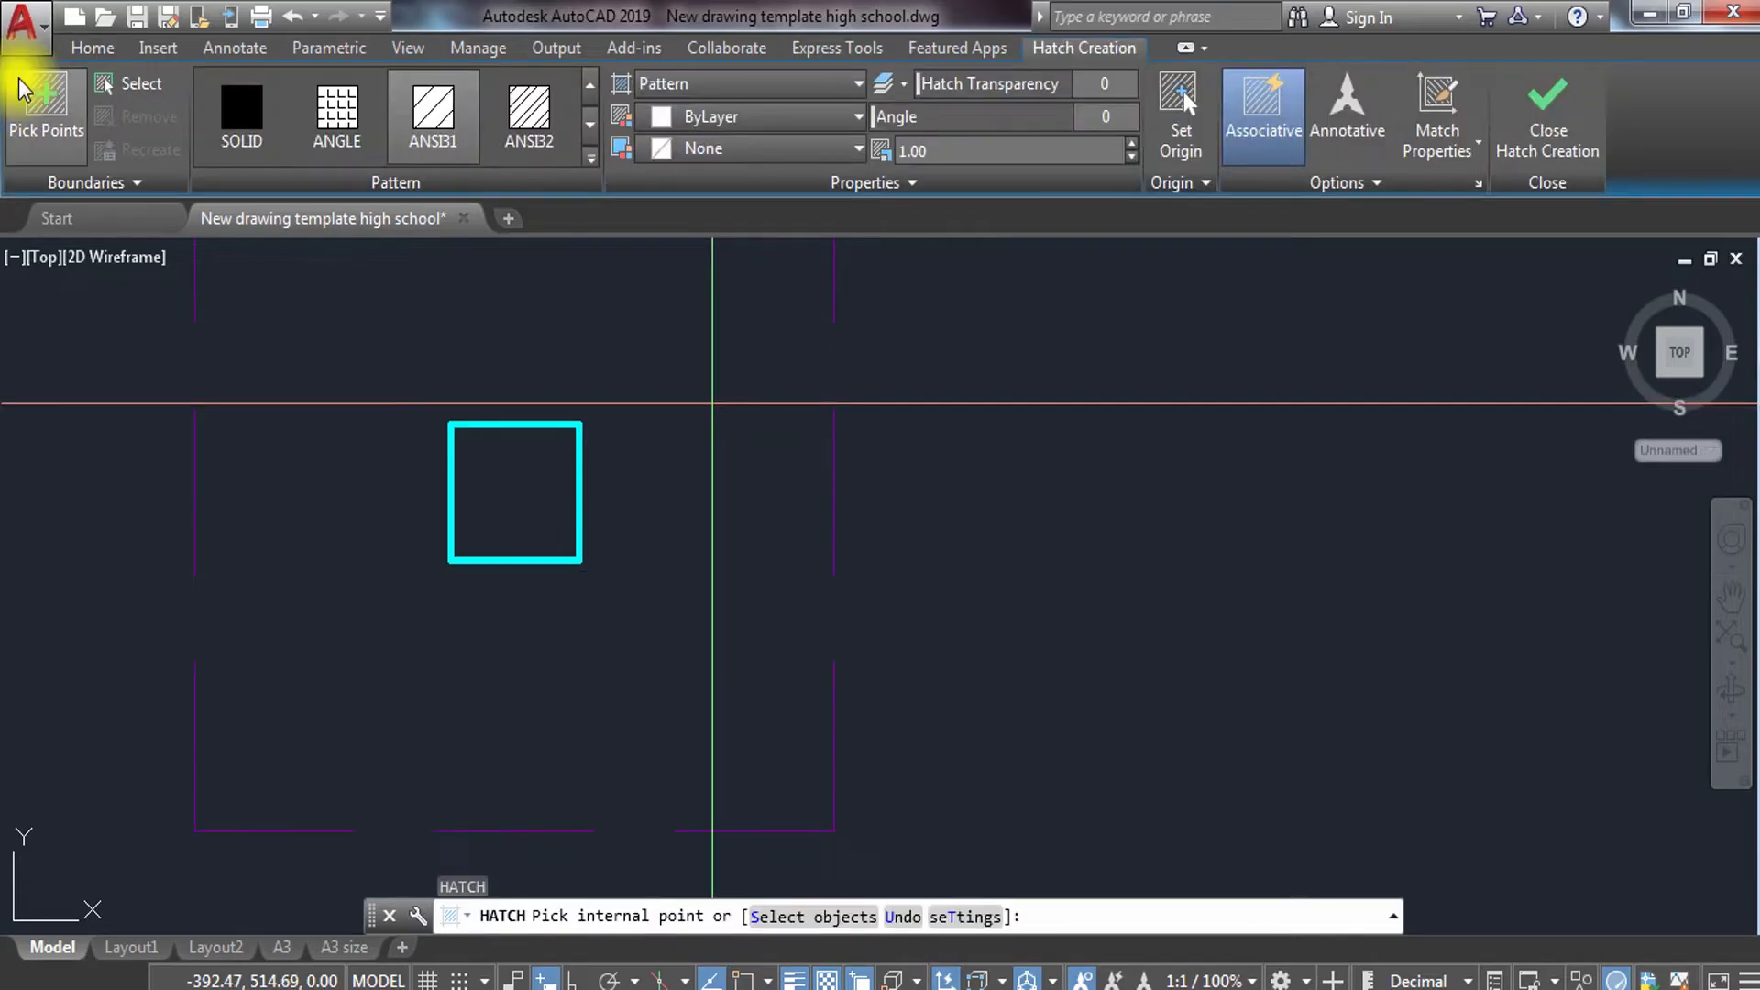
{"action": "left_click", "coordinate": [247, 123]}
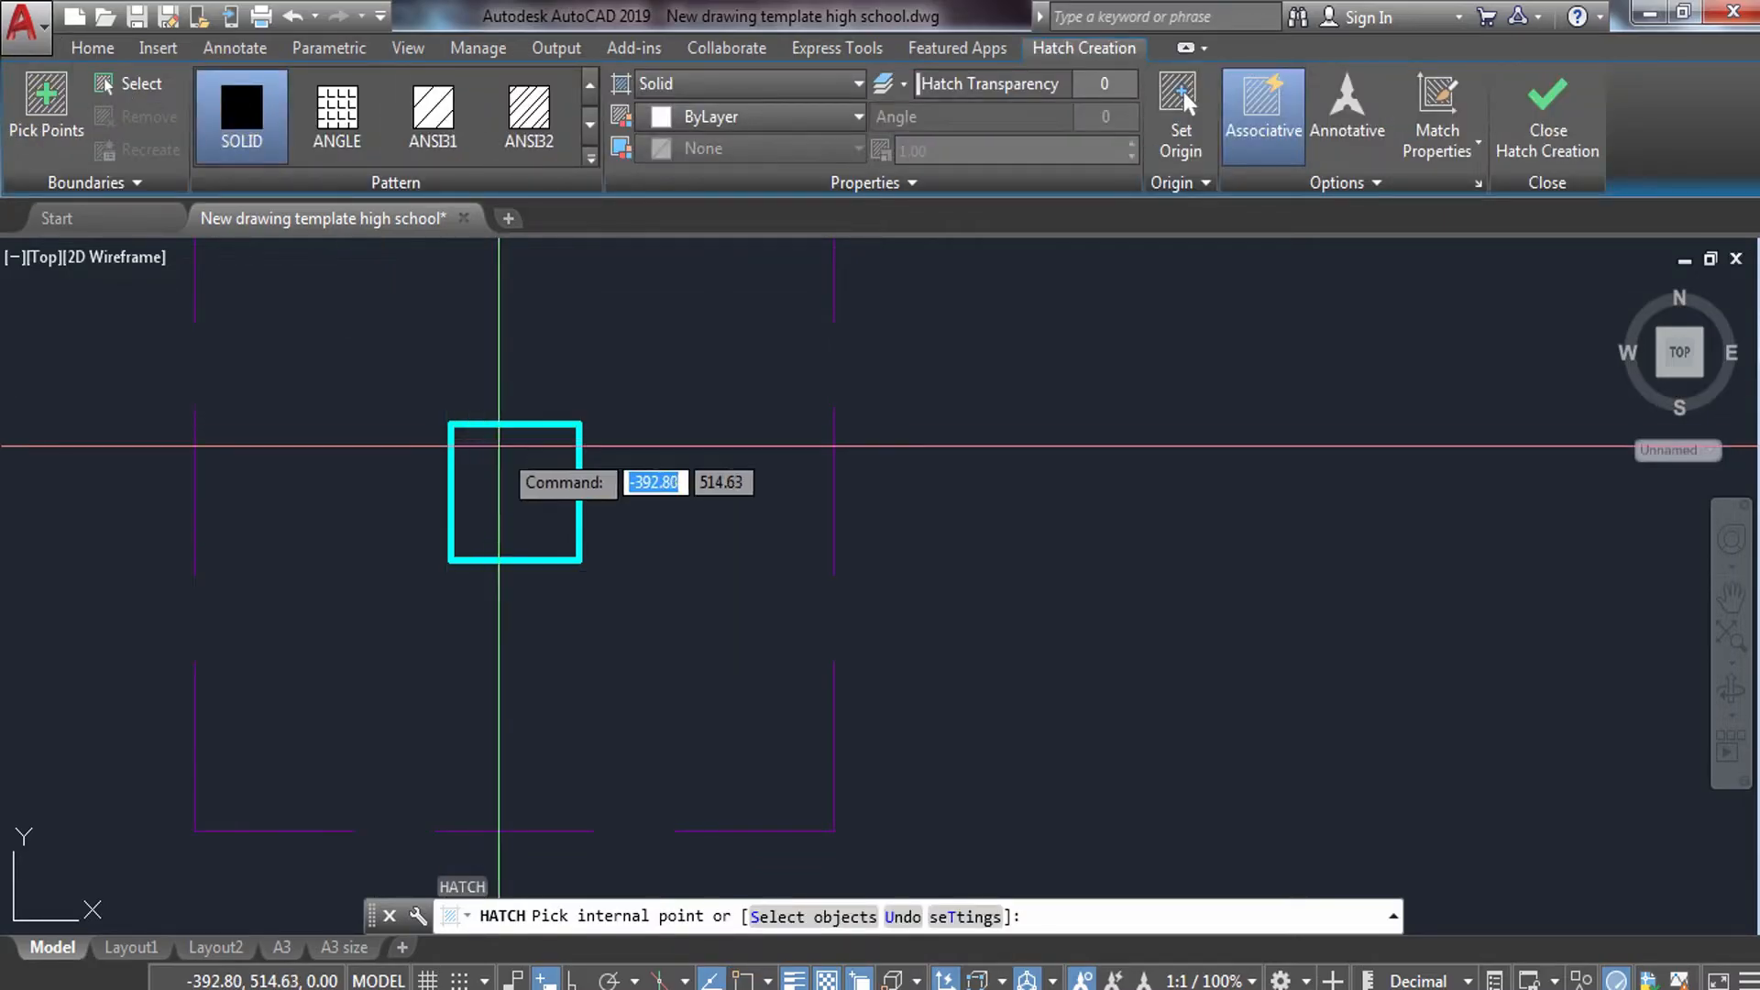
{"action": "left_click", "coordinate": [500, 447]}
{"action": "key", "text": "Return"}
Assign the column square together with its solid hatch to the WALL layer.
{"action": "left_click", "coordinate": [357, 355]}
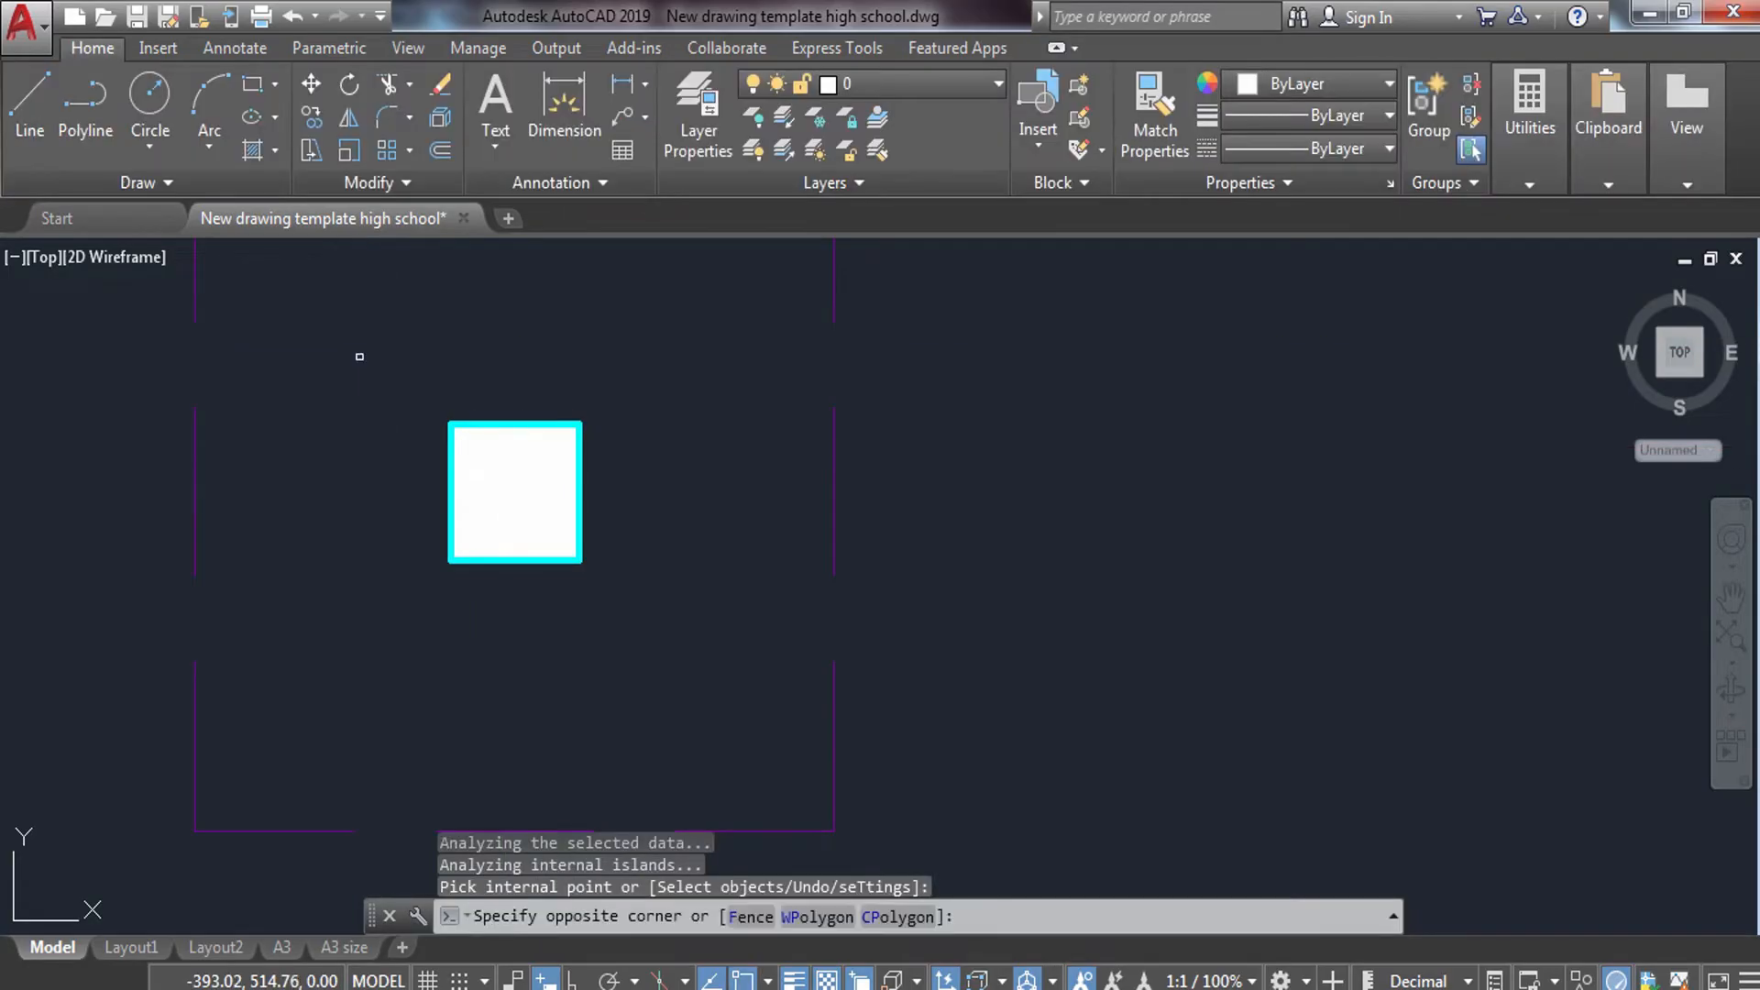
{"action": "left_click", "coordinate": [628, 583]}
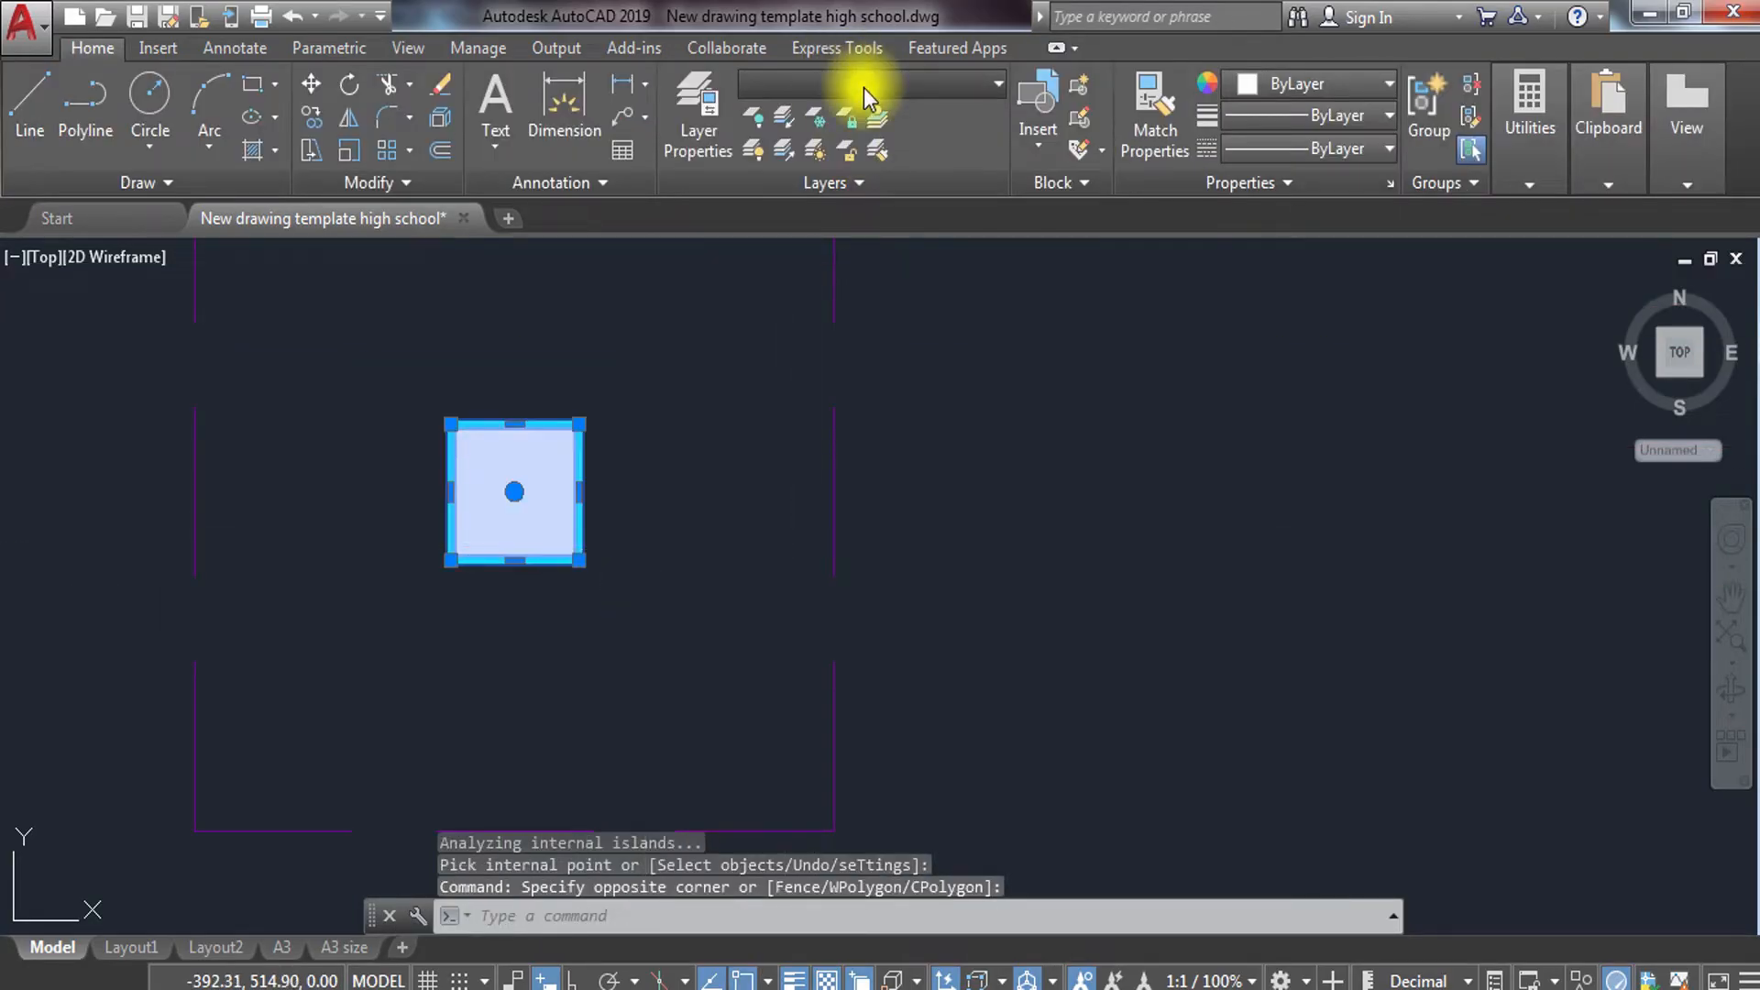
{"action": "left_click", "coordinate": [864, 86]}
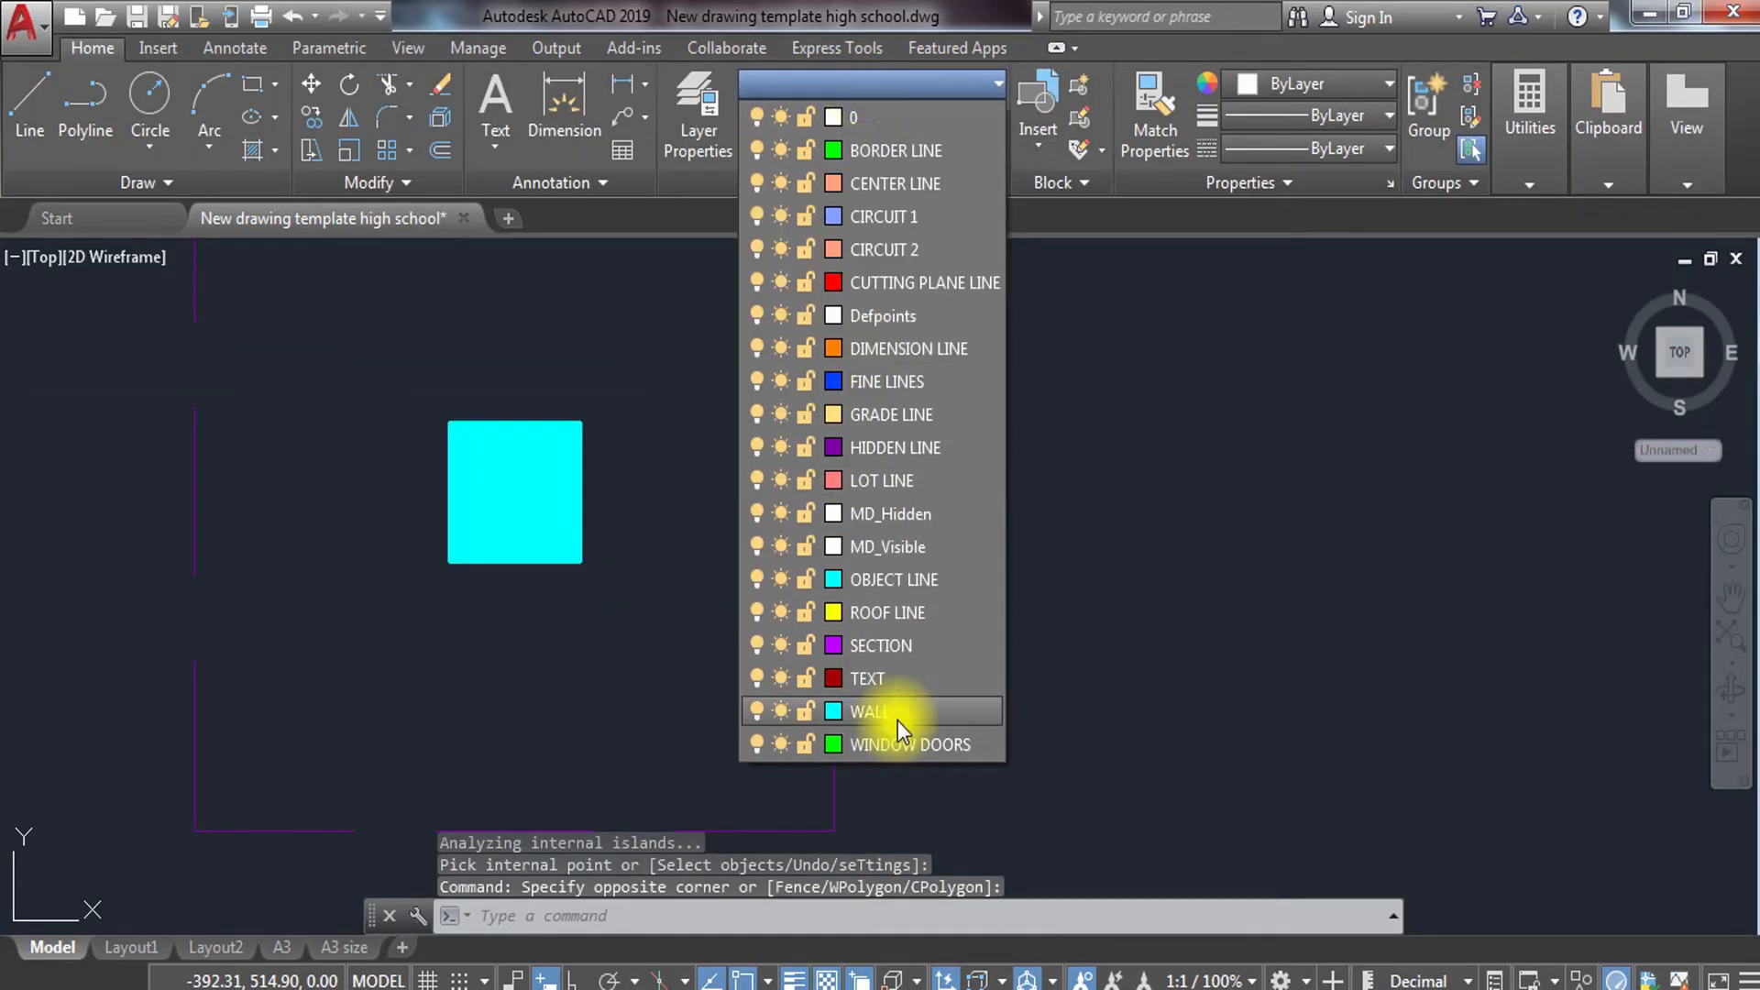
{"action": "left_click", "coordinate": [899, 718]}
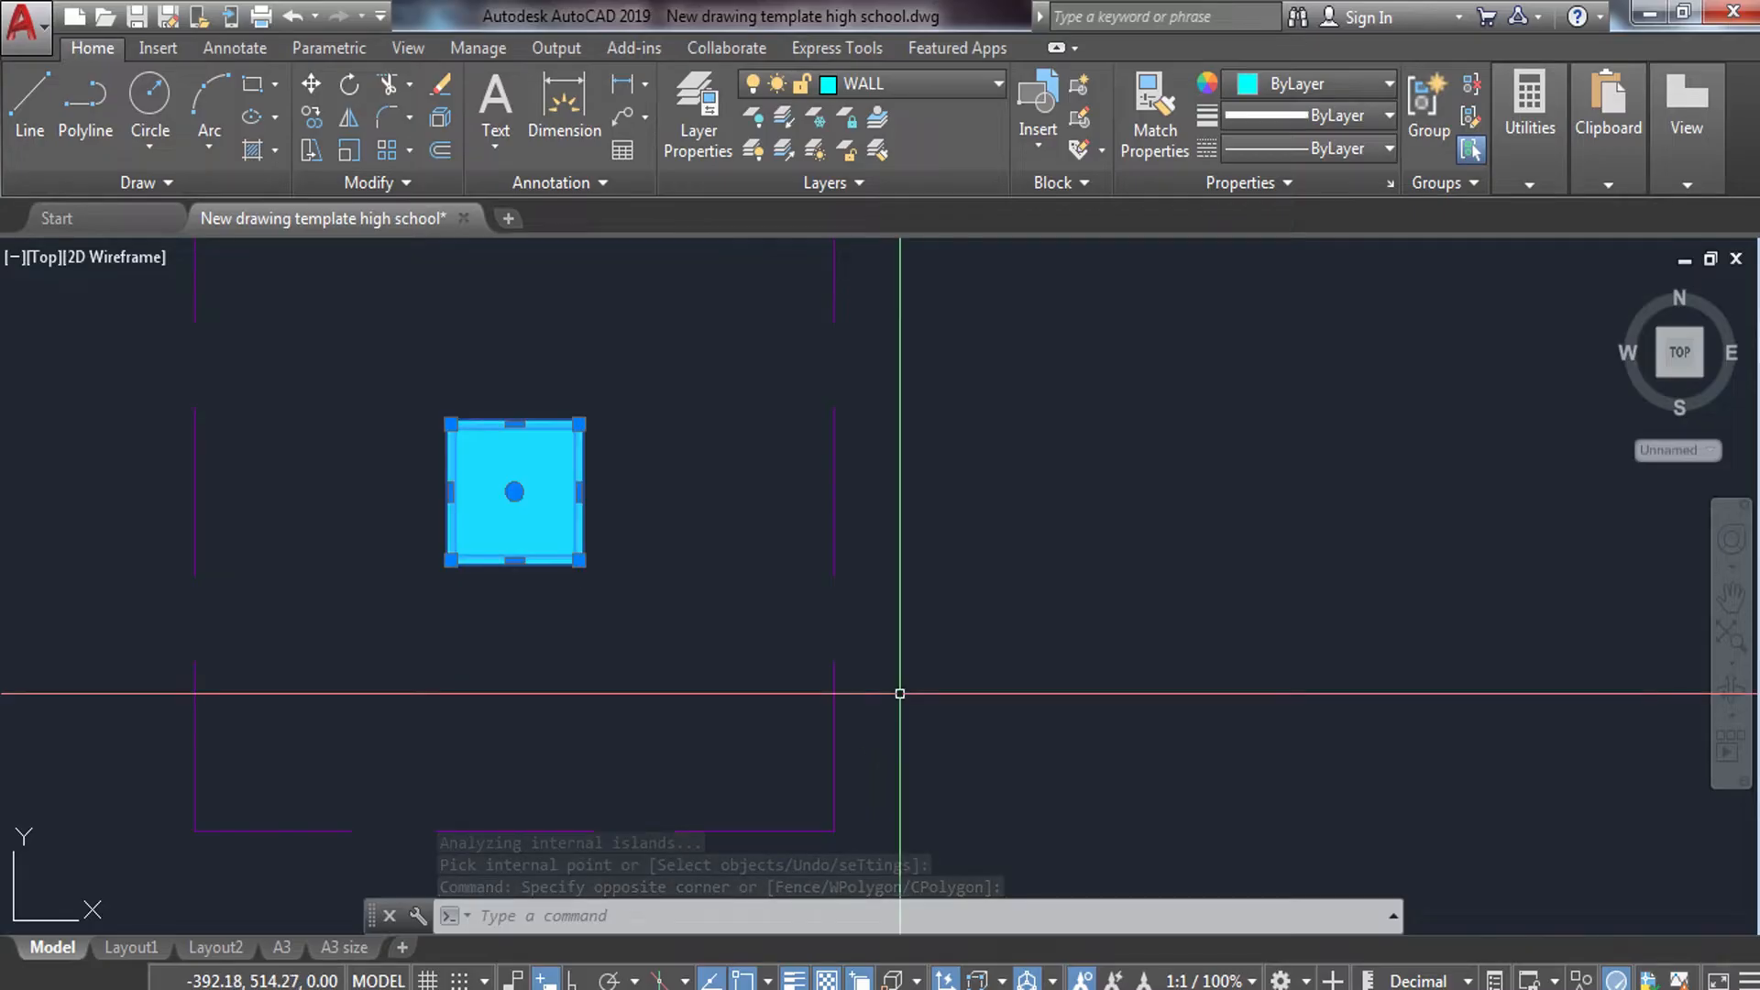
{"action": "scroll", "coordinate": [805, 493], "scroll_direction": "down", "scroll_amount": 4}
{"action": "key", "text": "Escape"}
Examine the floor plan's corner columns and walls near D2 and compare them with the grid for the foundation plan.
{"action": "middle_click_drag", "start_coordinate": [943, 567], "coordinate": [767, 576]}
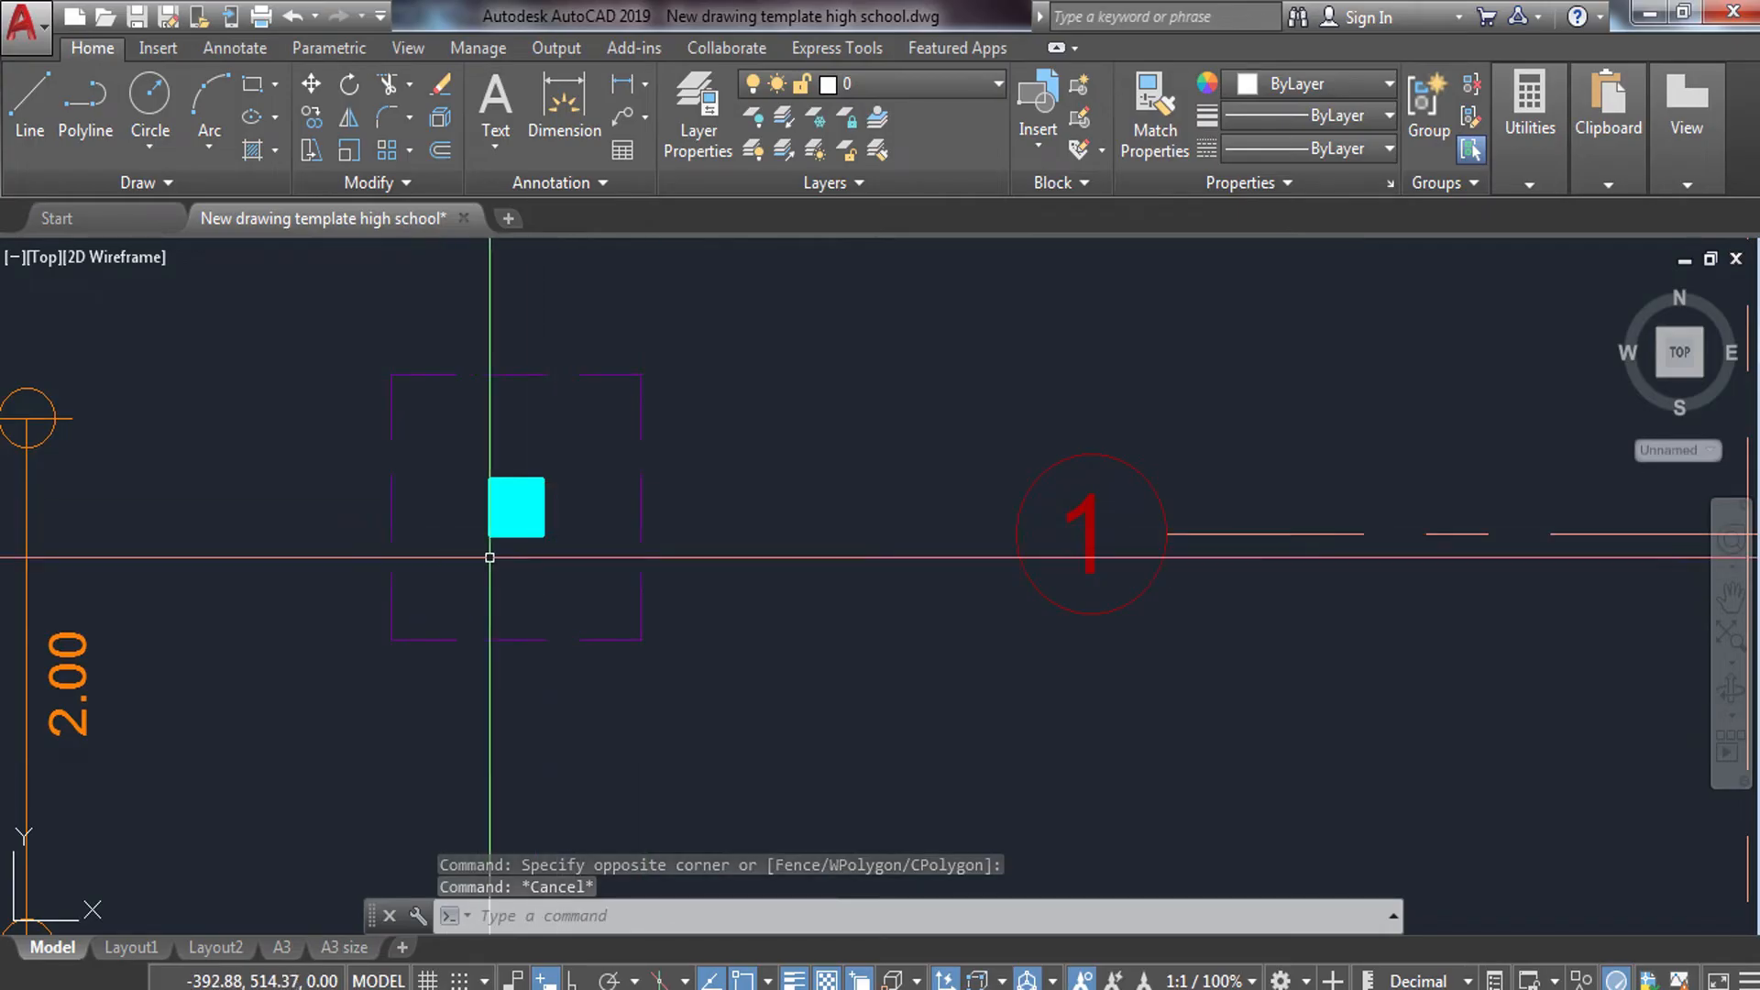
{"action": "scroll", "coordinate": [604, 529], "scroll_direction": "down", "scroll_amount": 2}
{"action": "middle_click_drag", "start_coordinate": [705, 595], "coordinate": [418, 469]}
{"action": "scroll", "coordinate": [418, 469], "scroll_direction": "down", "scroll_amount": 4}
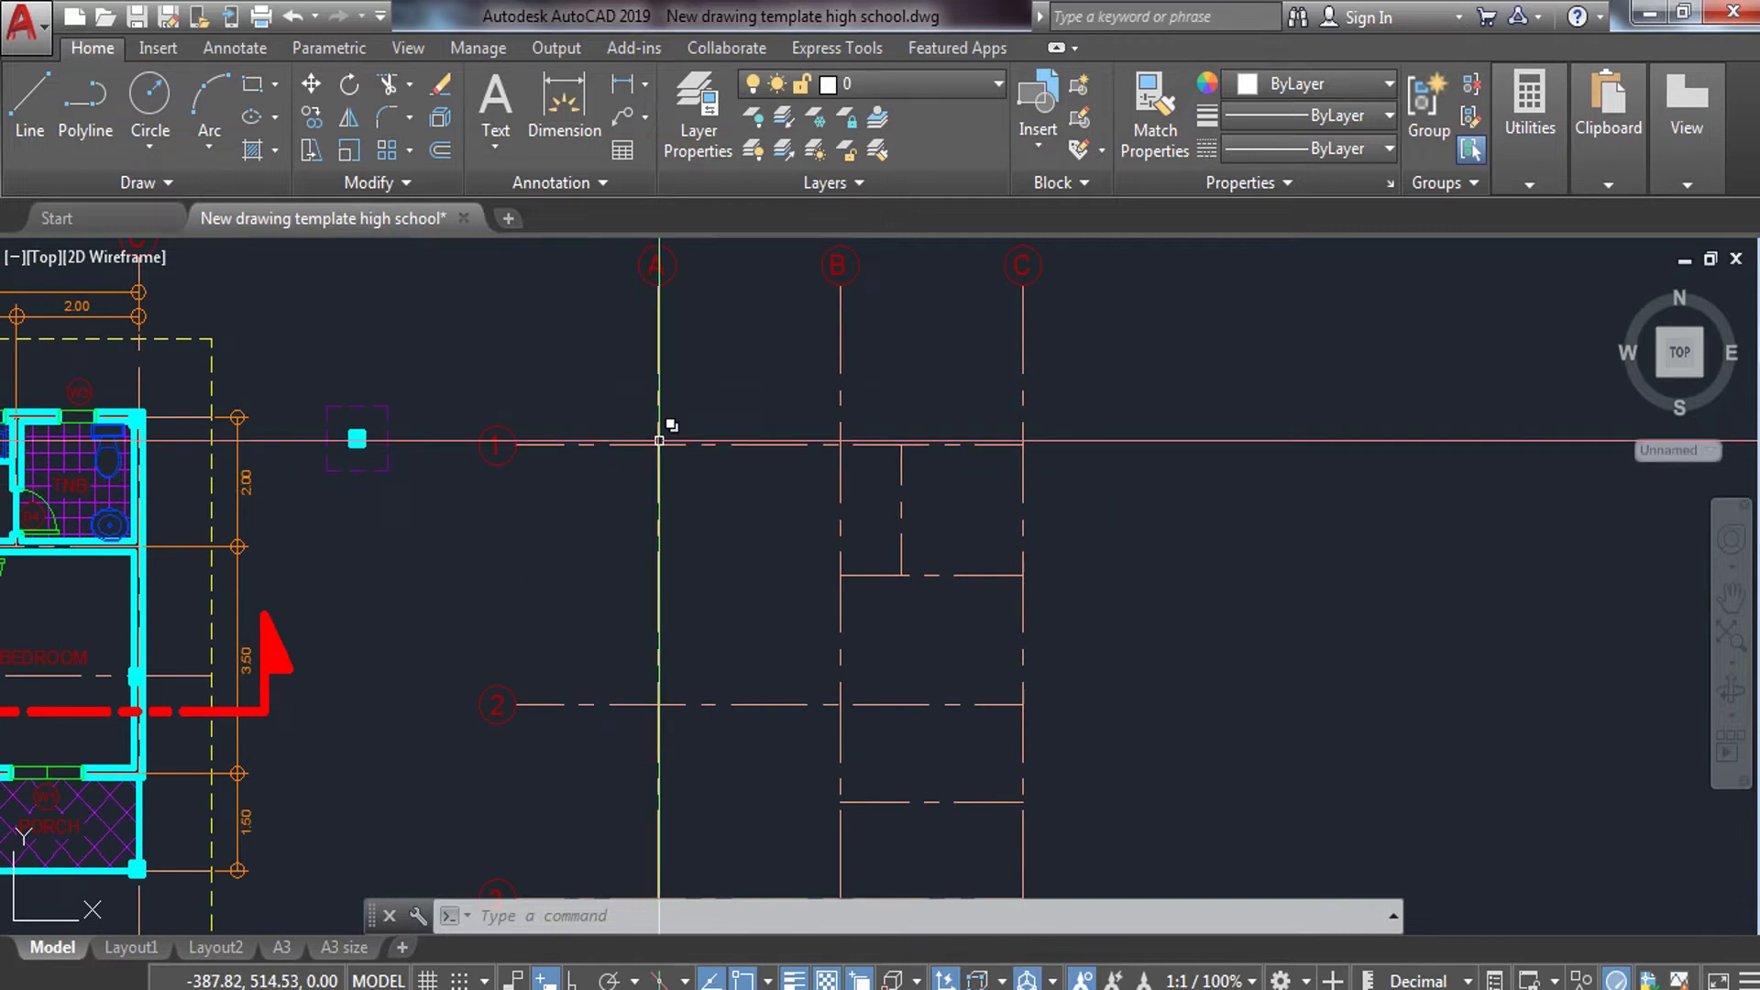
{"action": "scroll", "coordinate": [632, 480], "scroll_direction": "up", "scroll_amount": 2}
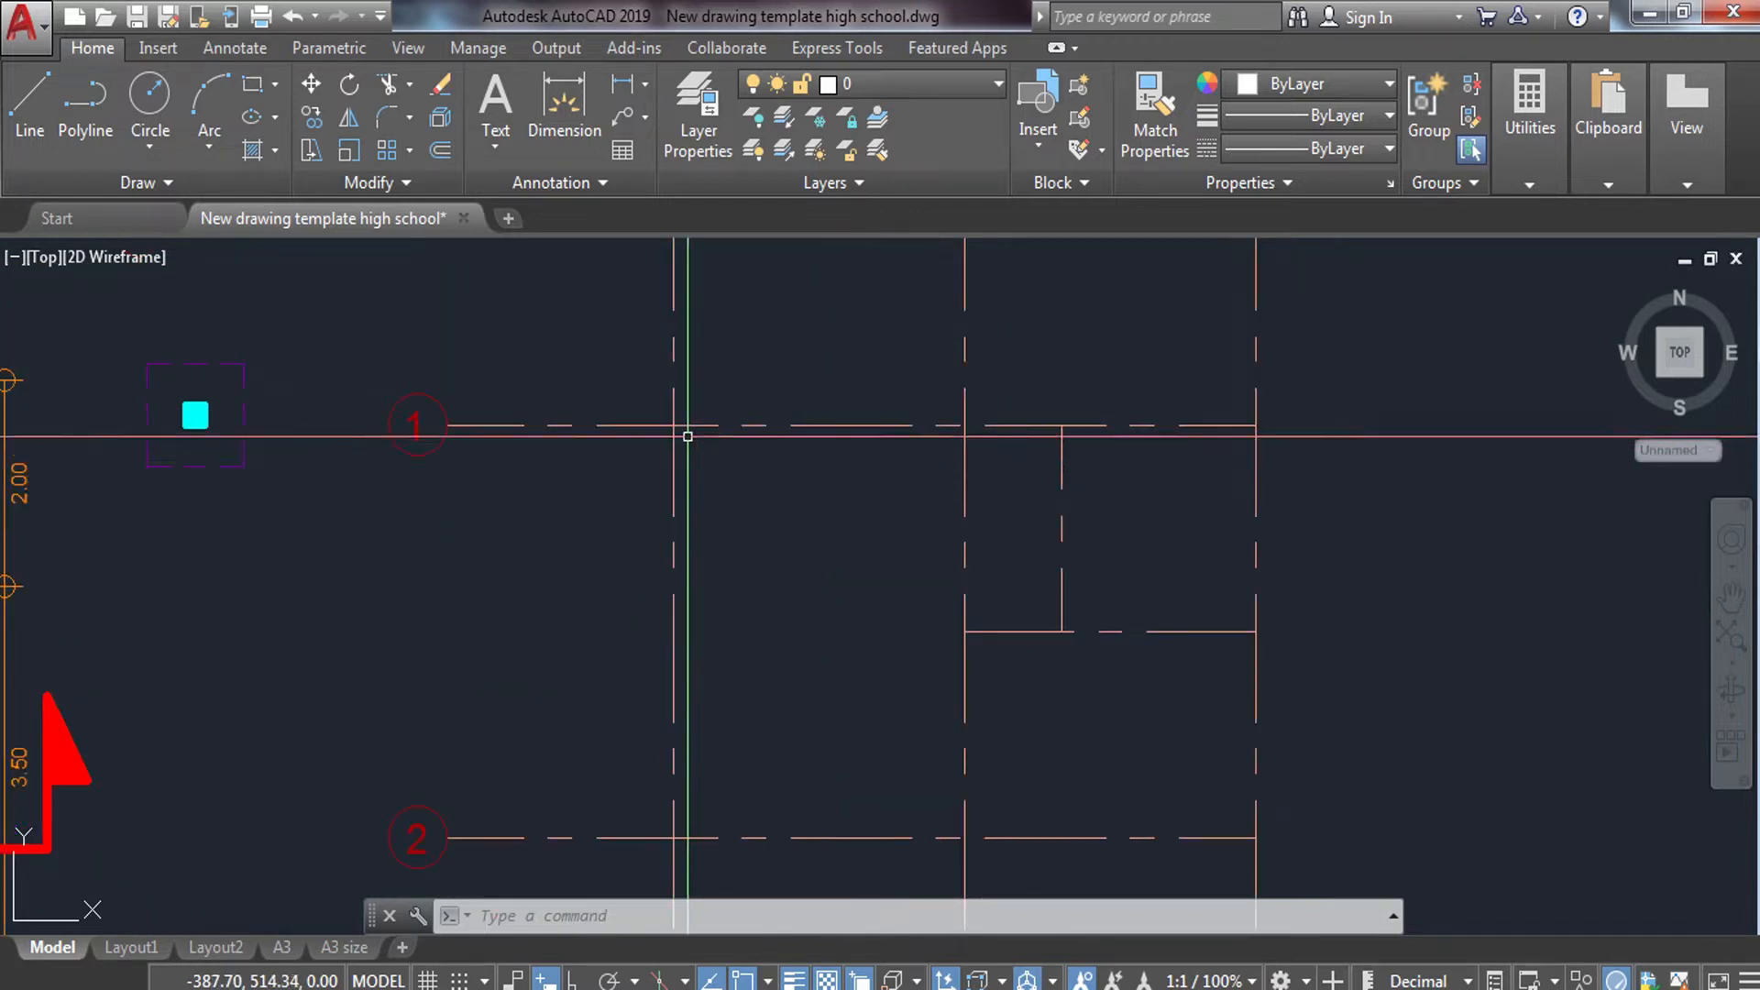
{"action": "middle_click_drag", "start_coordinate": [232, 455], "coordinate": [394, 371]}
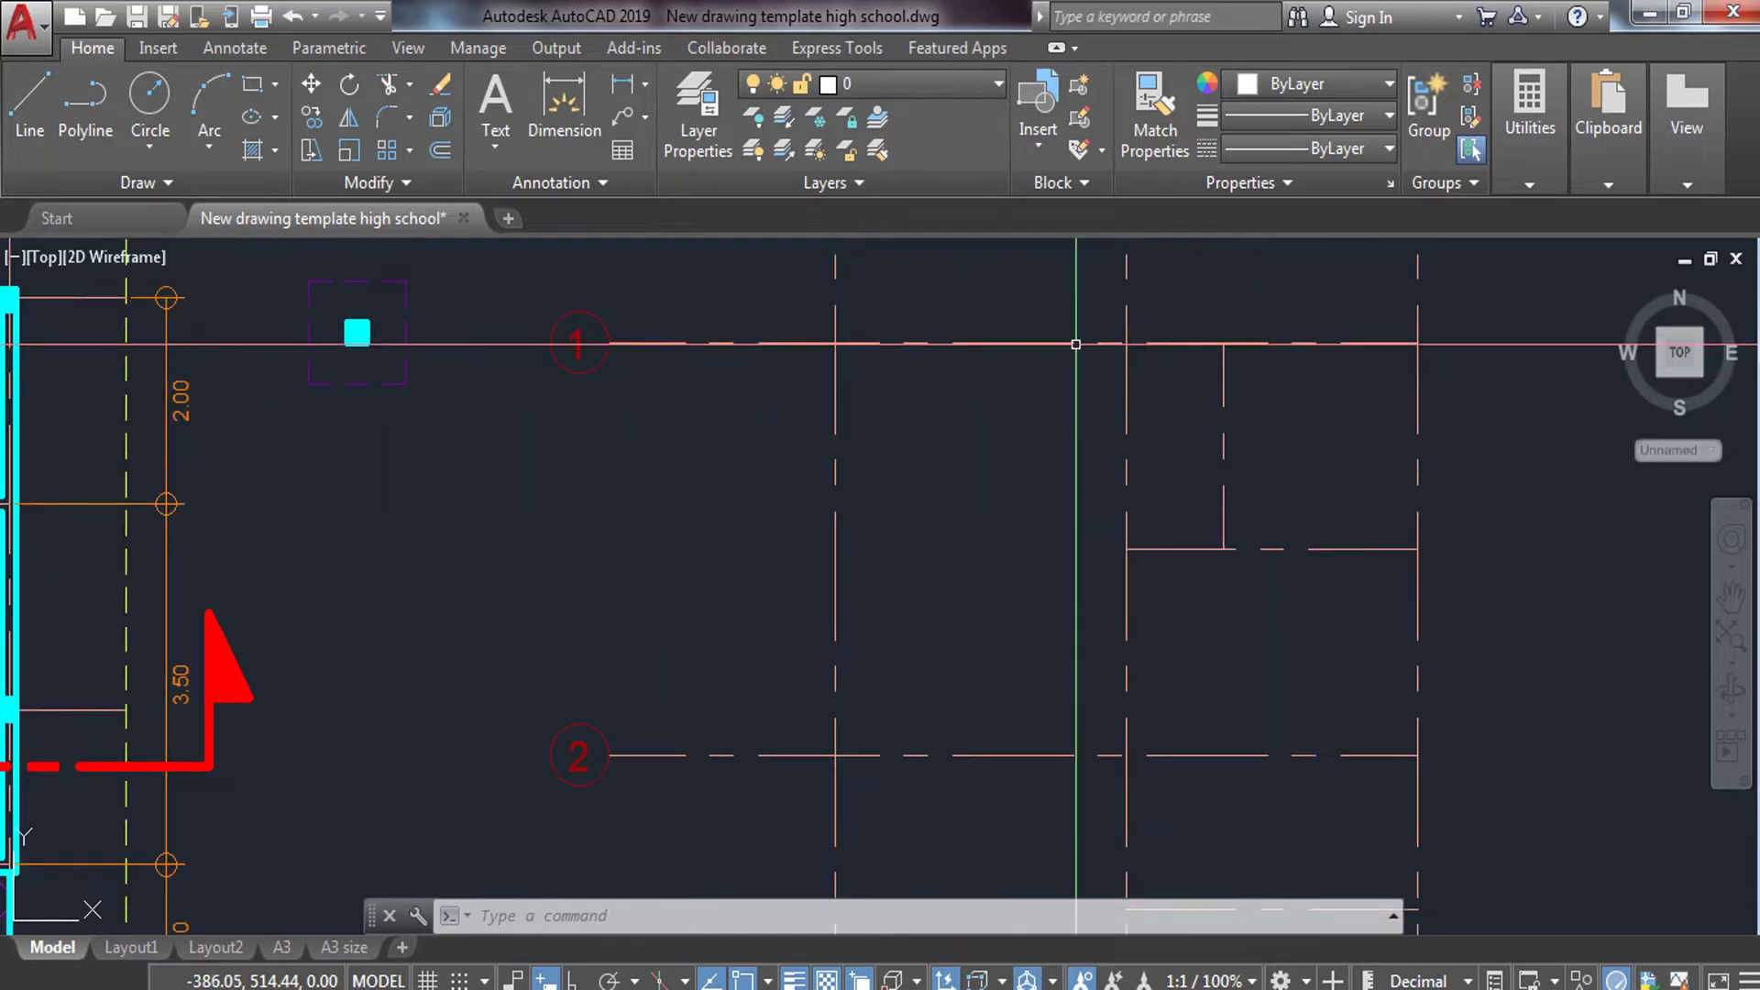
{"action": "mouse_move", "coordinate": [1354, 567]}
{"action": "middle_mouse_down"}
{"action": "mouse_move", "coordinate": [1293, 394]}
{"action": "mouse_move", "coordinate": [1270, 383]}
{"action": "middle_mouse_up"}
{"action": "scroll", "coordinate": [1356, 699], "scroll_direction": "up", "scroll_amount": 1}
{"action": "scroll", "coordinate": [1087, 527], "scroll_direction": "down", "scroll_amount": 2}
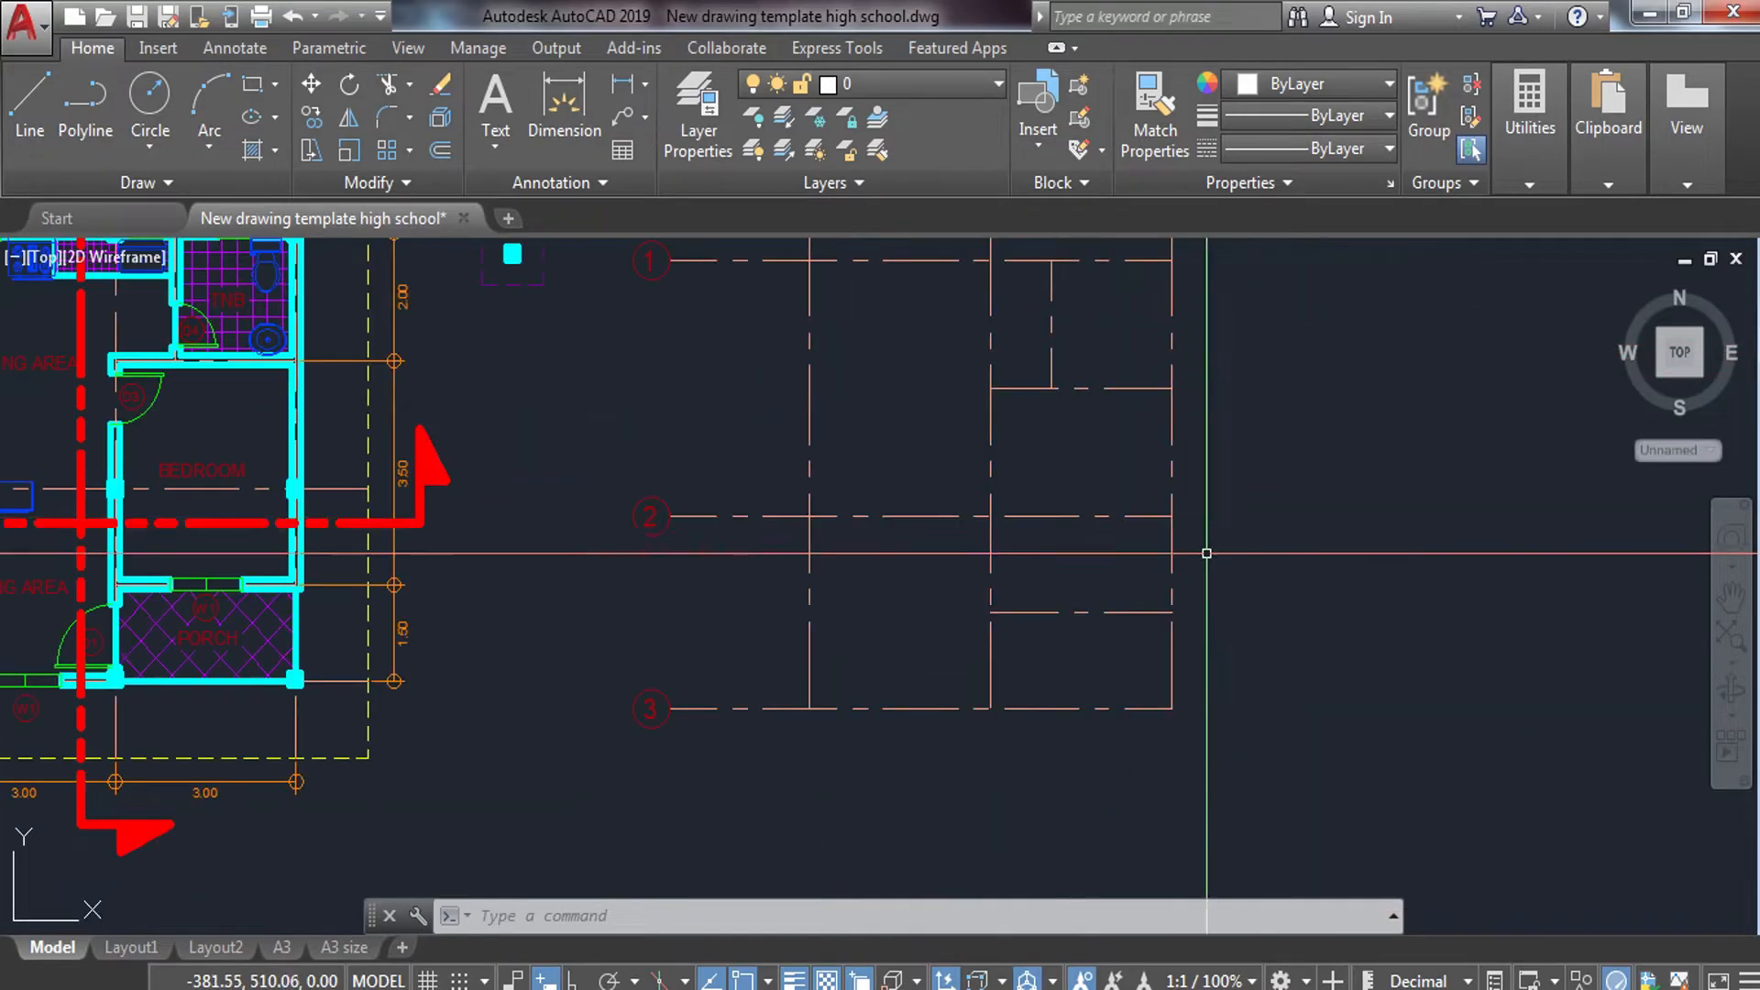
{"action": "middle_click_drag", "start_coordinate": [756, 370], "coordinate": [1123, 535]}
{"action": "scroll", "coordinate": [377, 374], "scroll_direction": "up", "scroll_amount": 3}
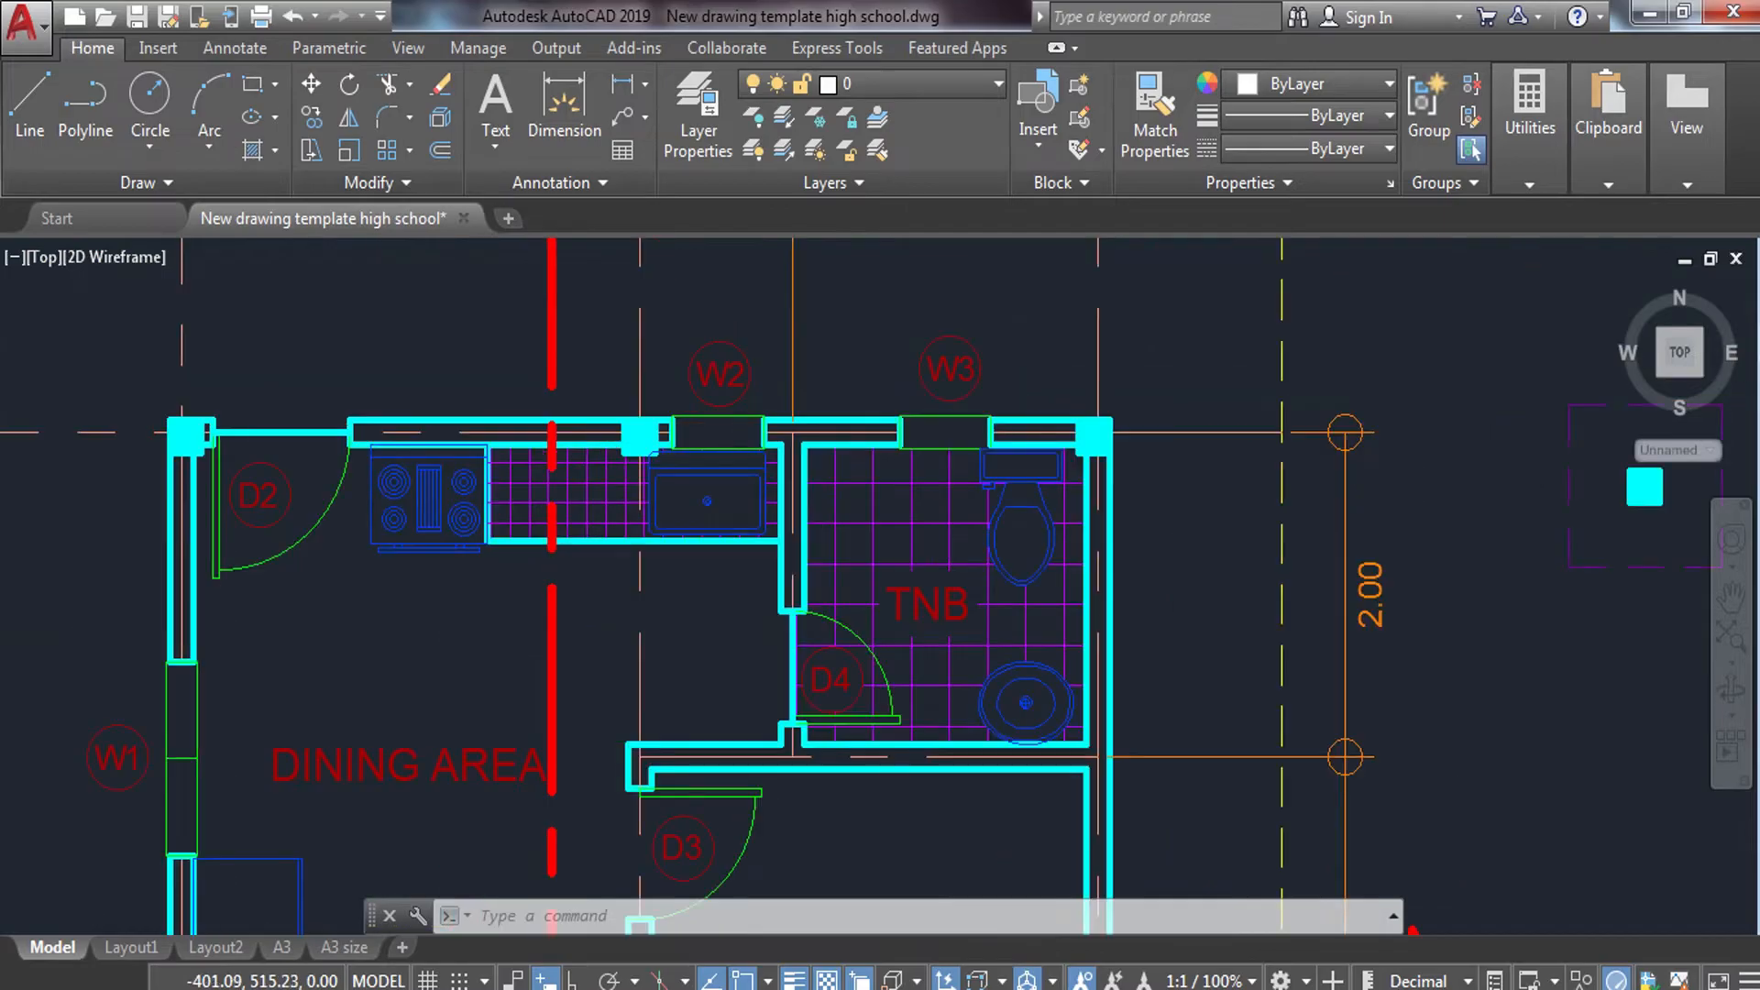
{"action": "middle_click_drag", "start_coordinate": [224, 489], "coordinate": [447, 440]}
{"action": "scroll", "coordinate": [287, 407], "scroll_direction": "up", "scroll_amount": 1}
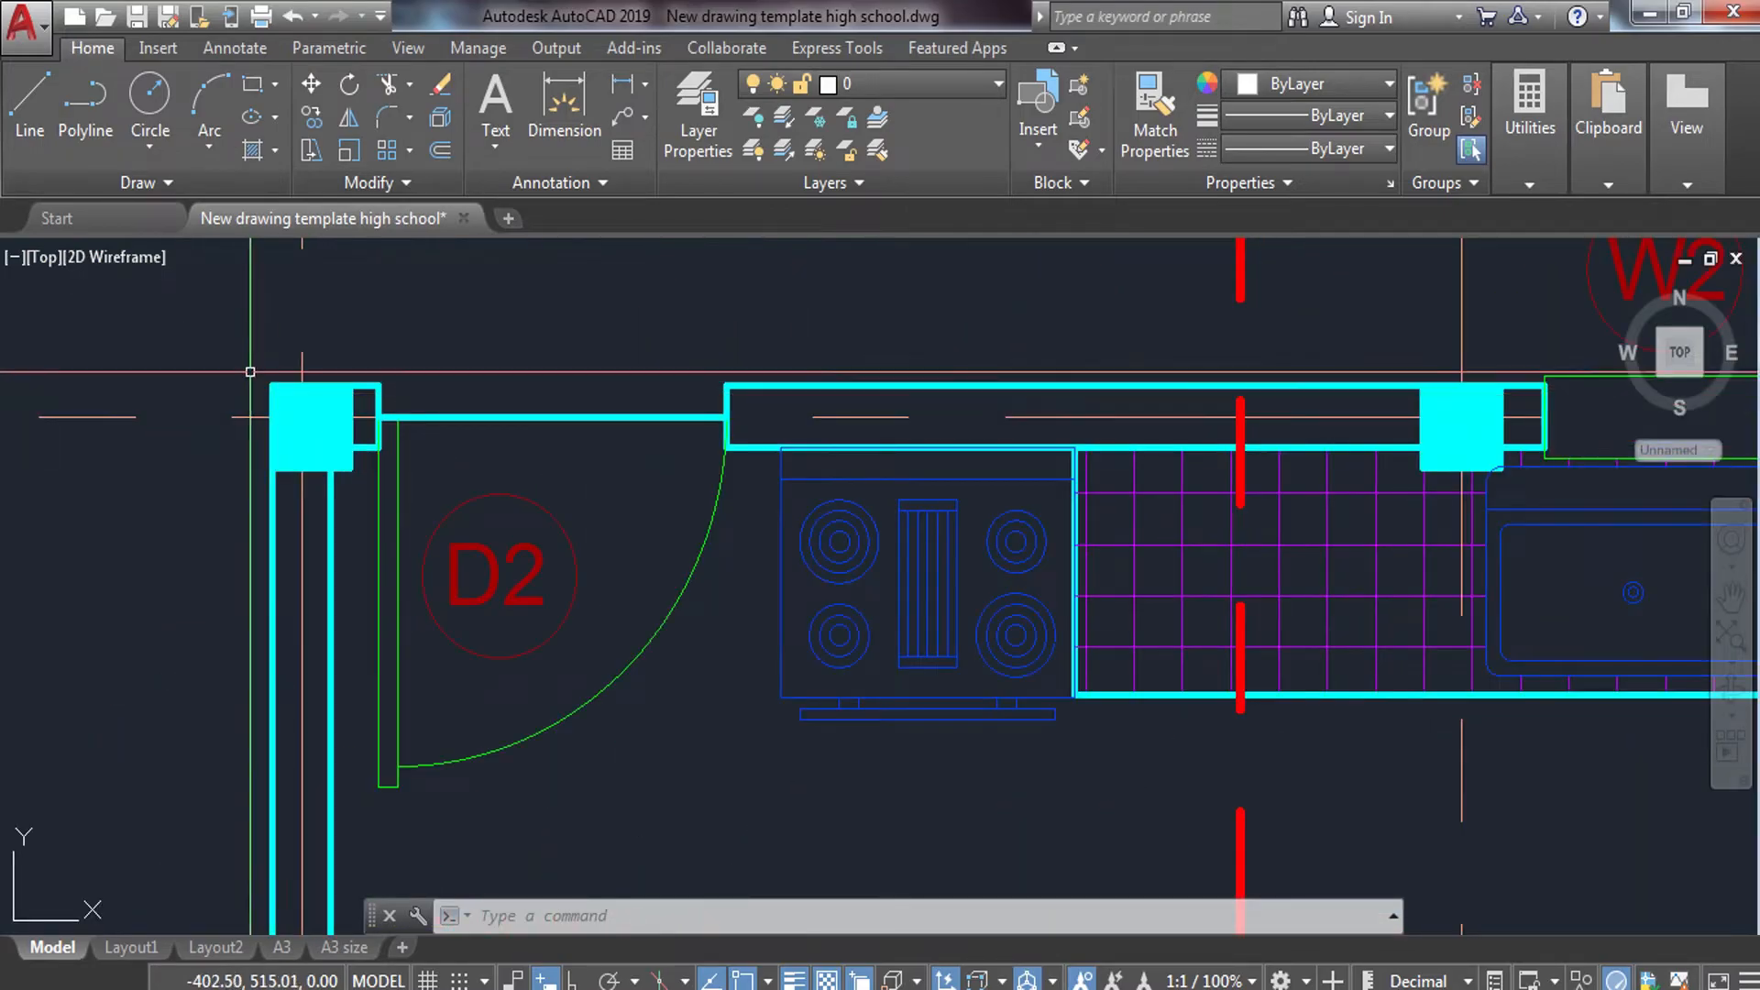
{"action": "middle_click_drag", "start_coordinate": [1052, 484], "coordinate": [1048, 483]}
{"action": "scroll", "coordinate": [1049, 483], "scroll_direction": "down", "scroll_amount": 1}
{"action": "scroll", "coordinate": [1054, 483], "scroll_direction": "up", "scroll_amount": 1}
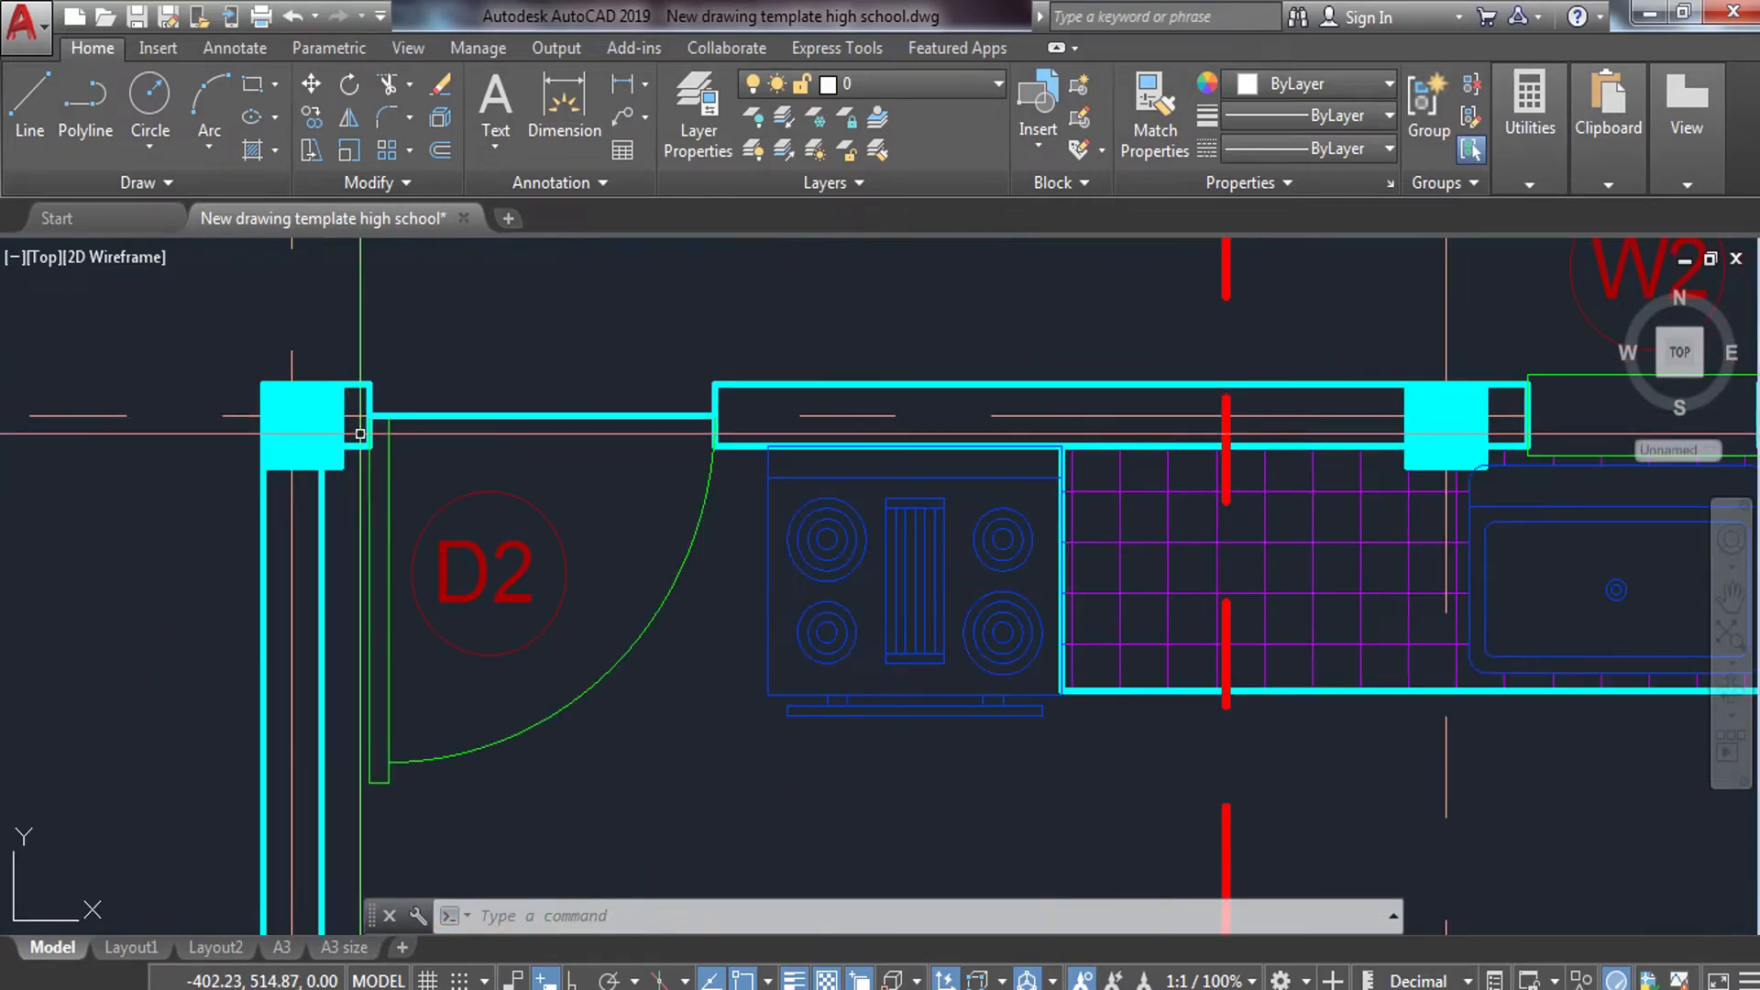
{"action": "scroll", "coordinate": [332, 402], "scroll_direction": "down", "scroll_amount": 2}
{"action": "mouse_move", "coordinate": [778, 449]}
{"action": "middle_mouse_down"}
{"action": "mouse_move", "coordinate": [554, 464]}
{"action": "mouse_move", "coordinate": [461, 448]}
{"action": "middle_mouse_up"}
{"action": "middle_click_drag", "start_coordinate": [1195, 475], "coordinate": [235, 458]}
{"action": "scroll", "coordinate": [286, 451], "scroll_direction": "down", "scroll_amount": 2}
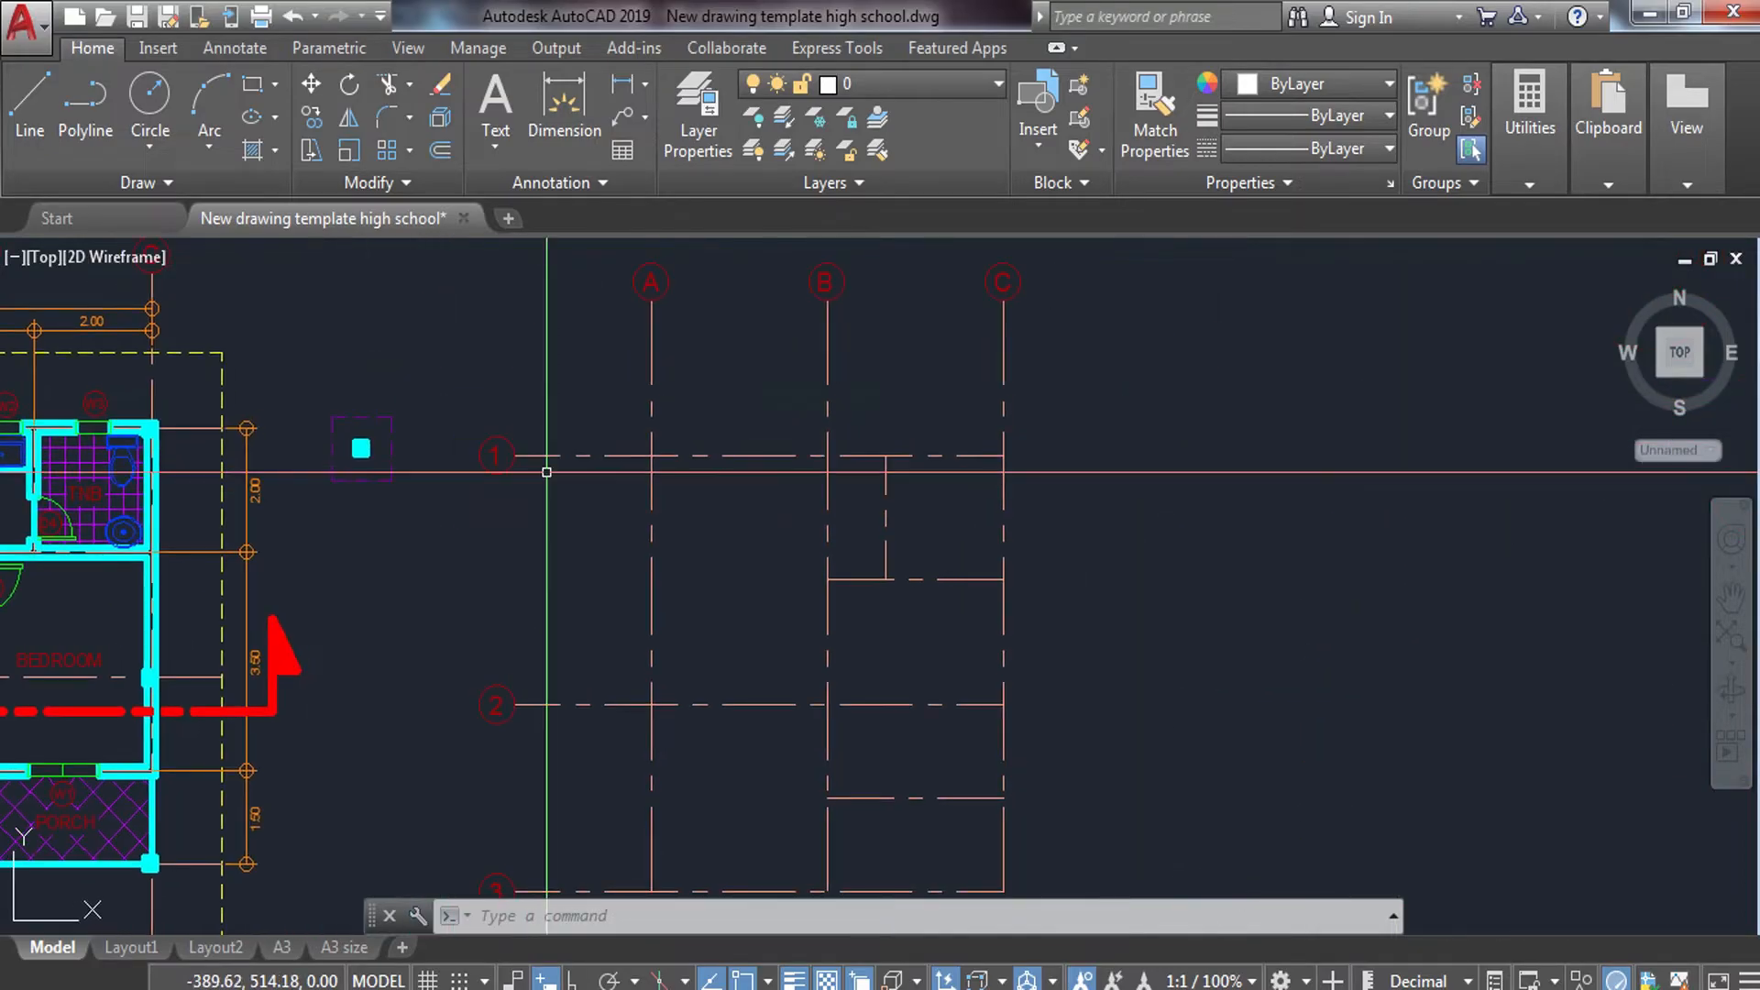
Start a multiline with its scale set to 0.15 and its justification set to Zero.
{"action": "key", "text": "Return"}
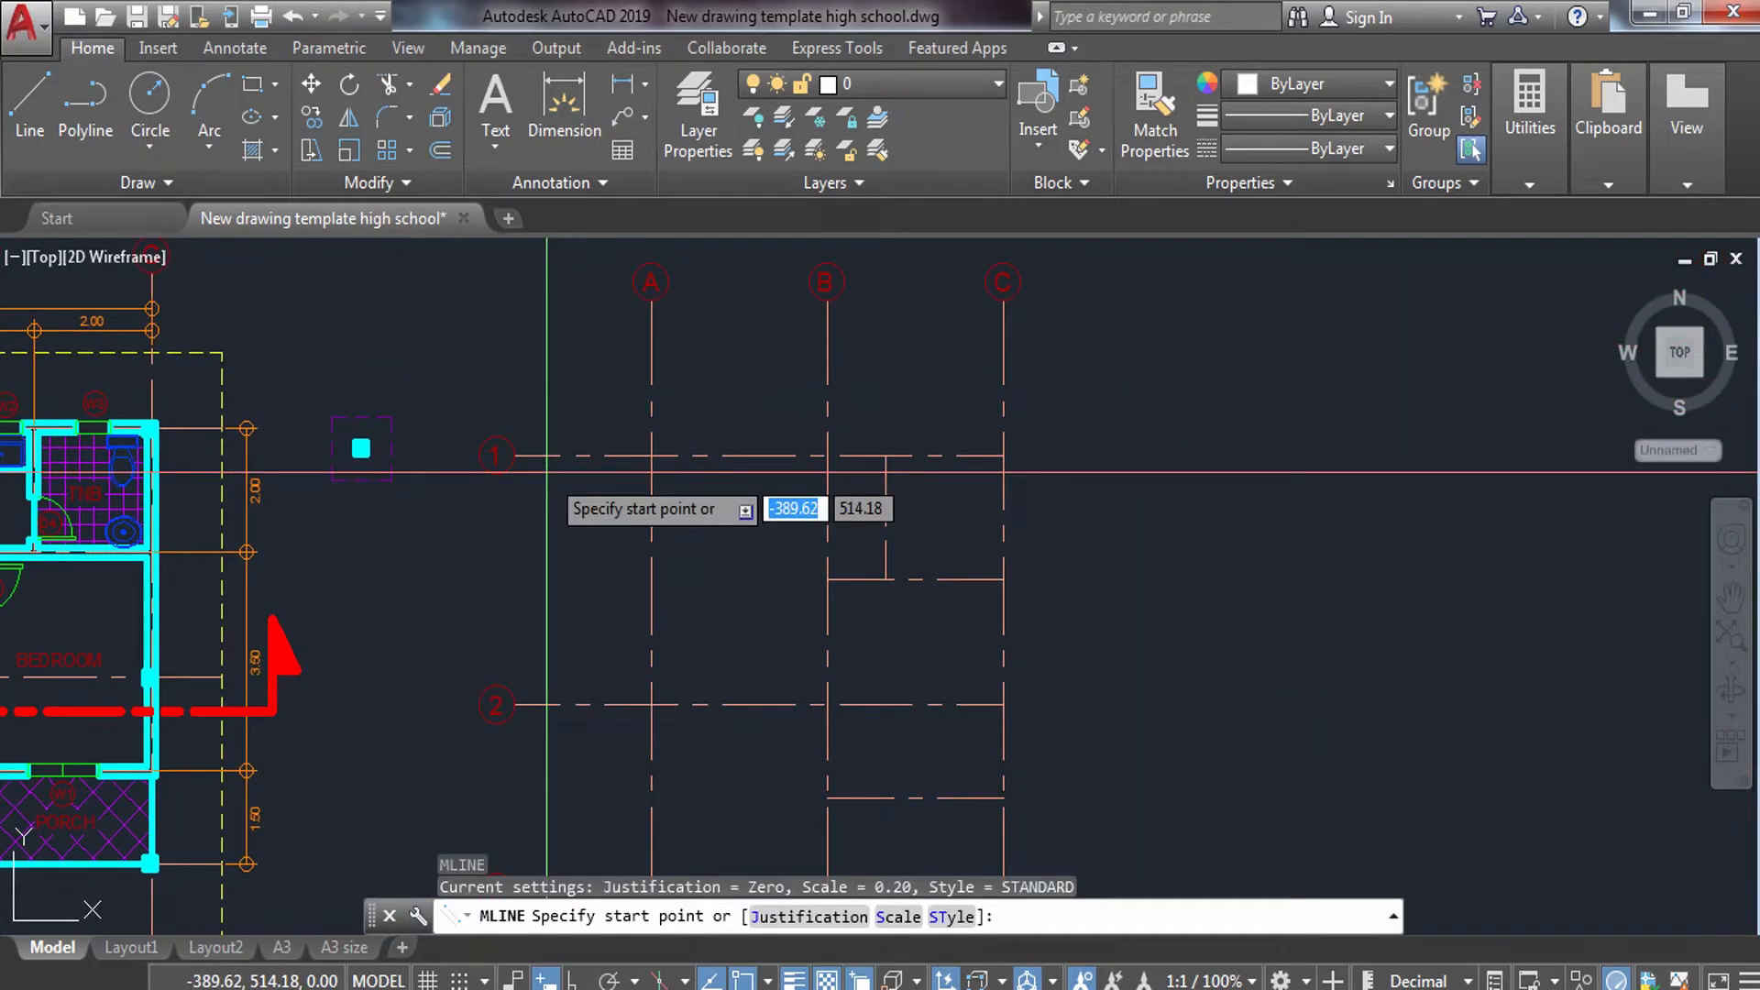
{"action": "key", "text": "Return"}
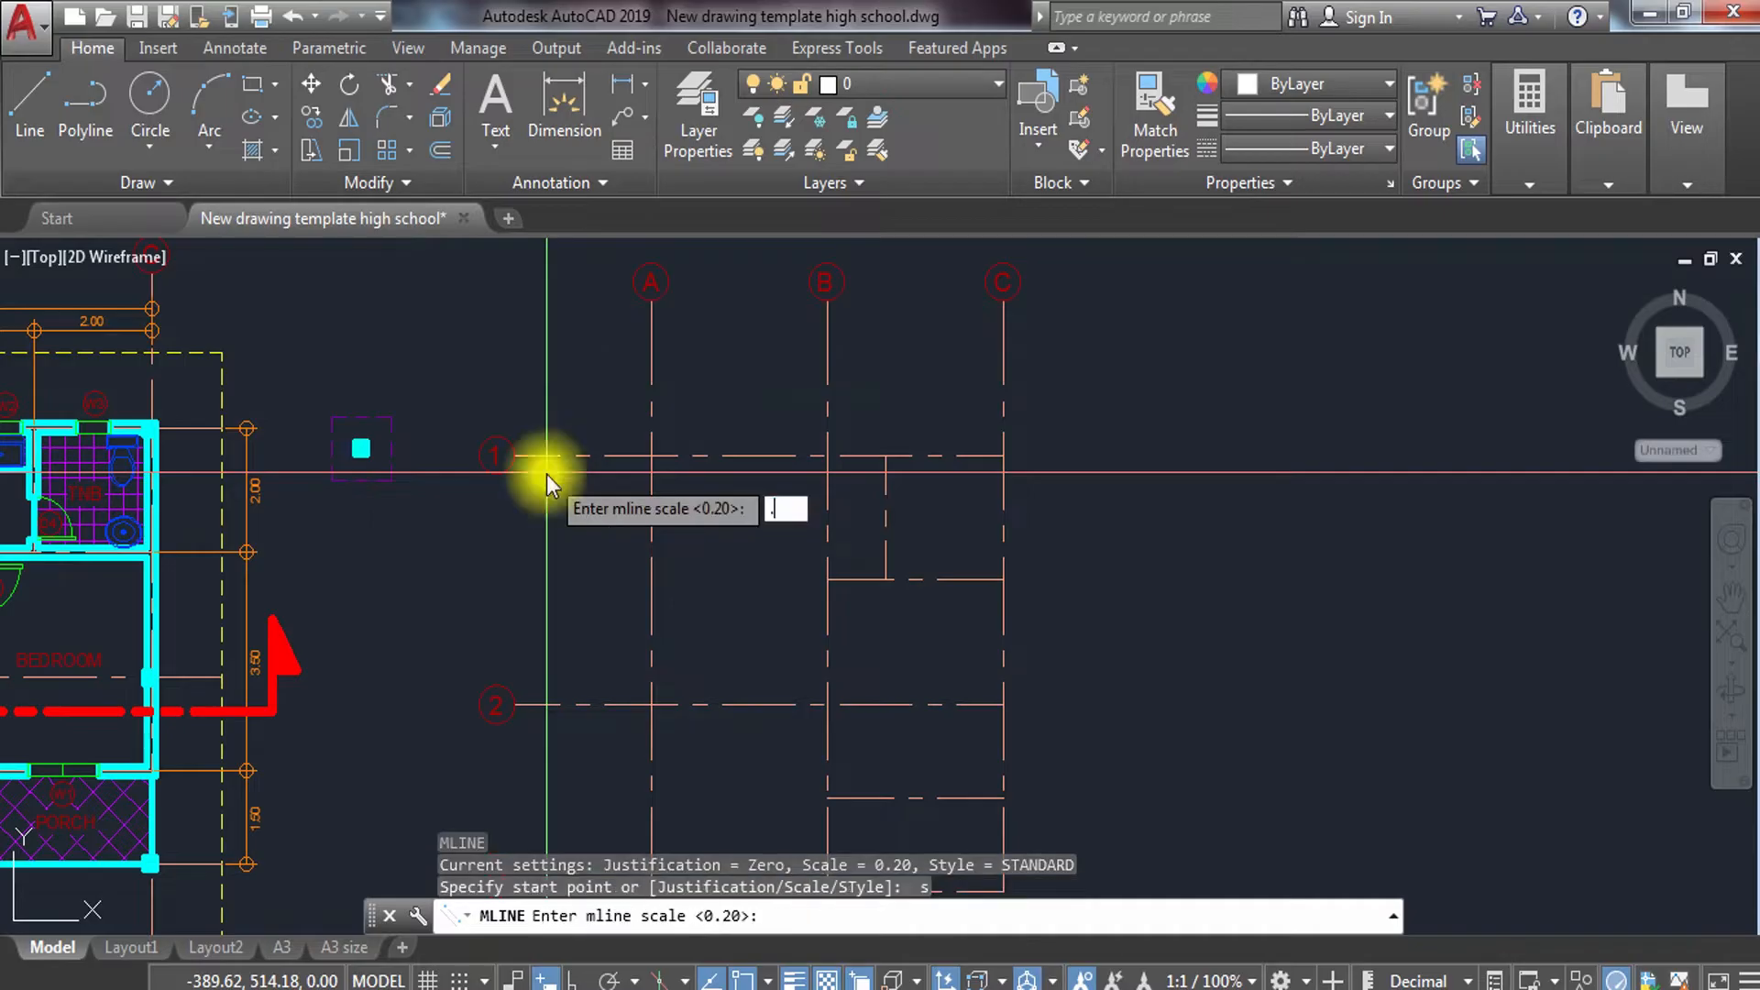
{"action": "key", "text": "Return"}
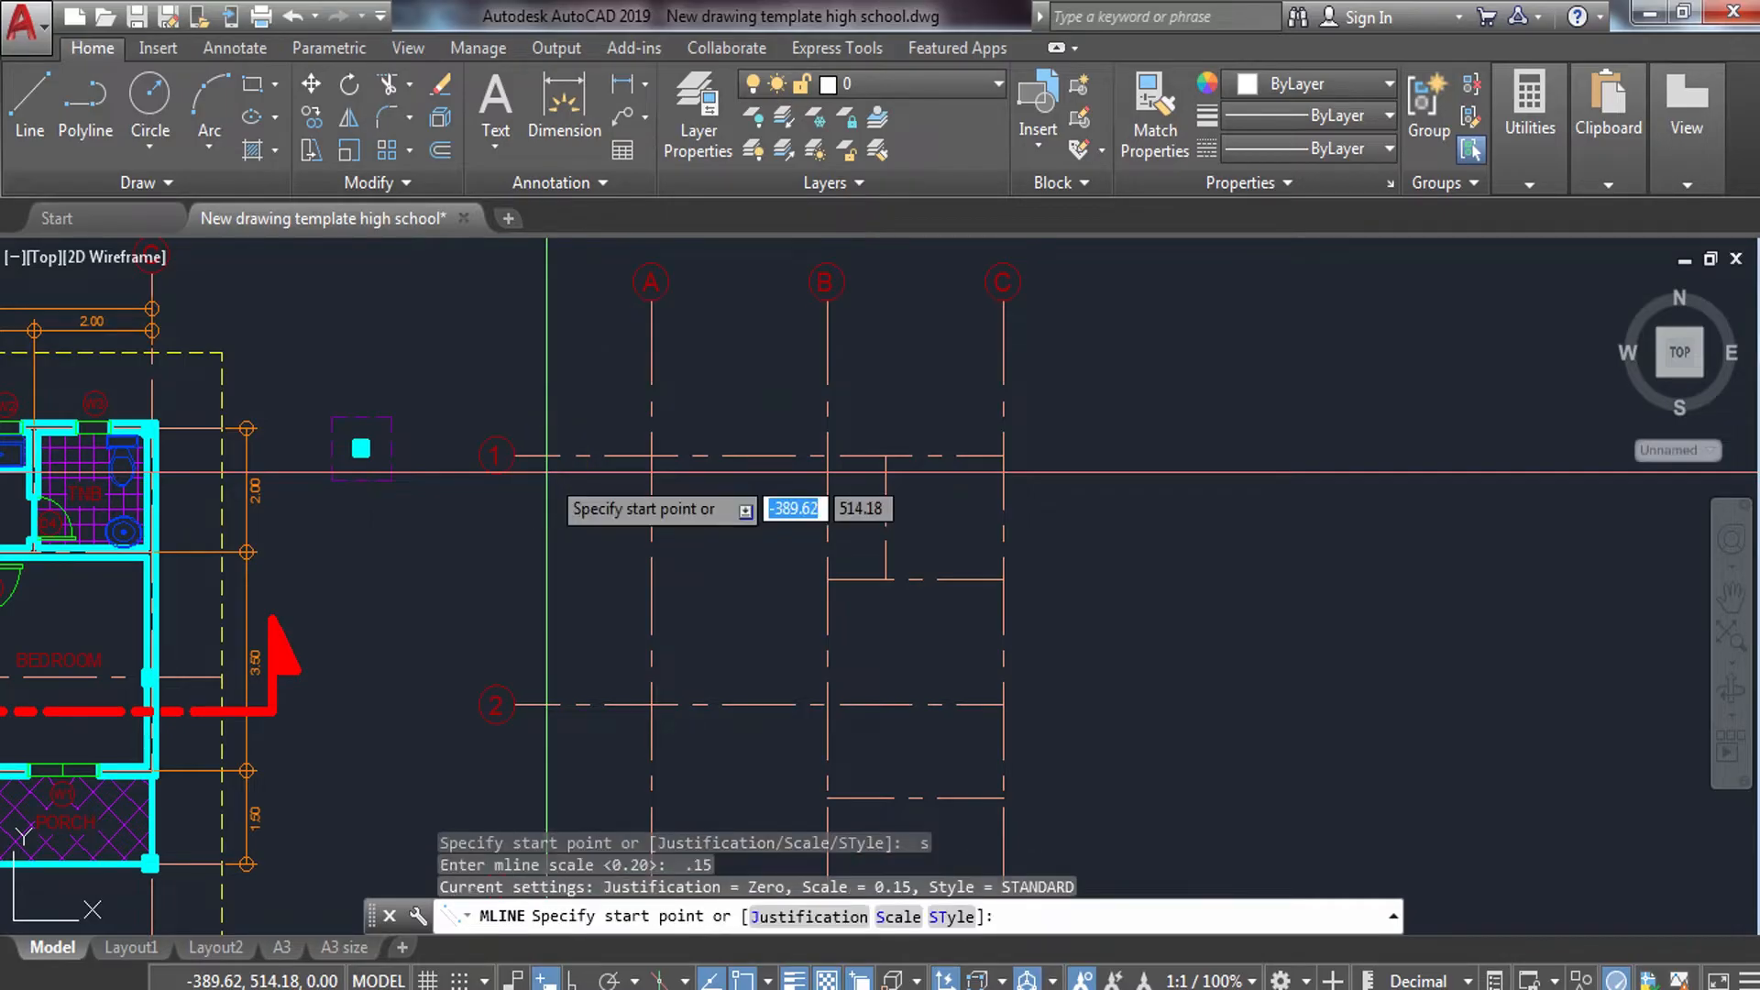
{"action": "type", "text": "j"}
{"action": "key", "text": "Return"}
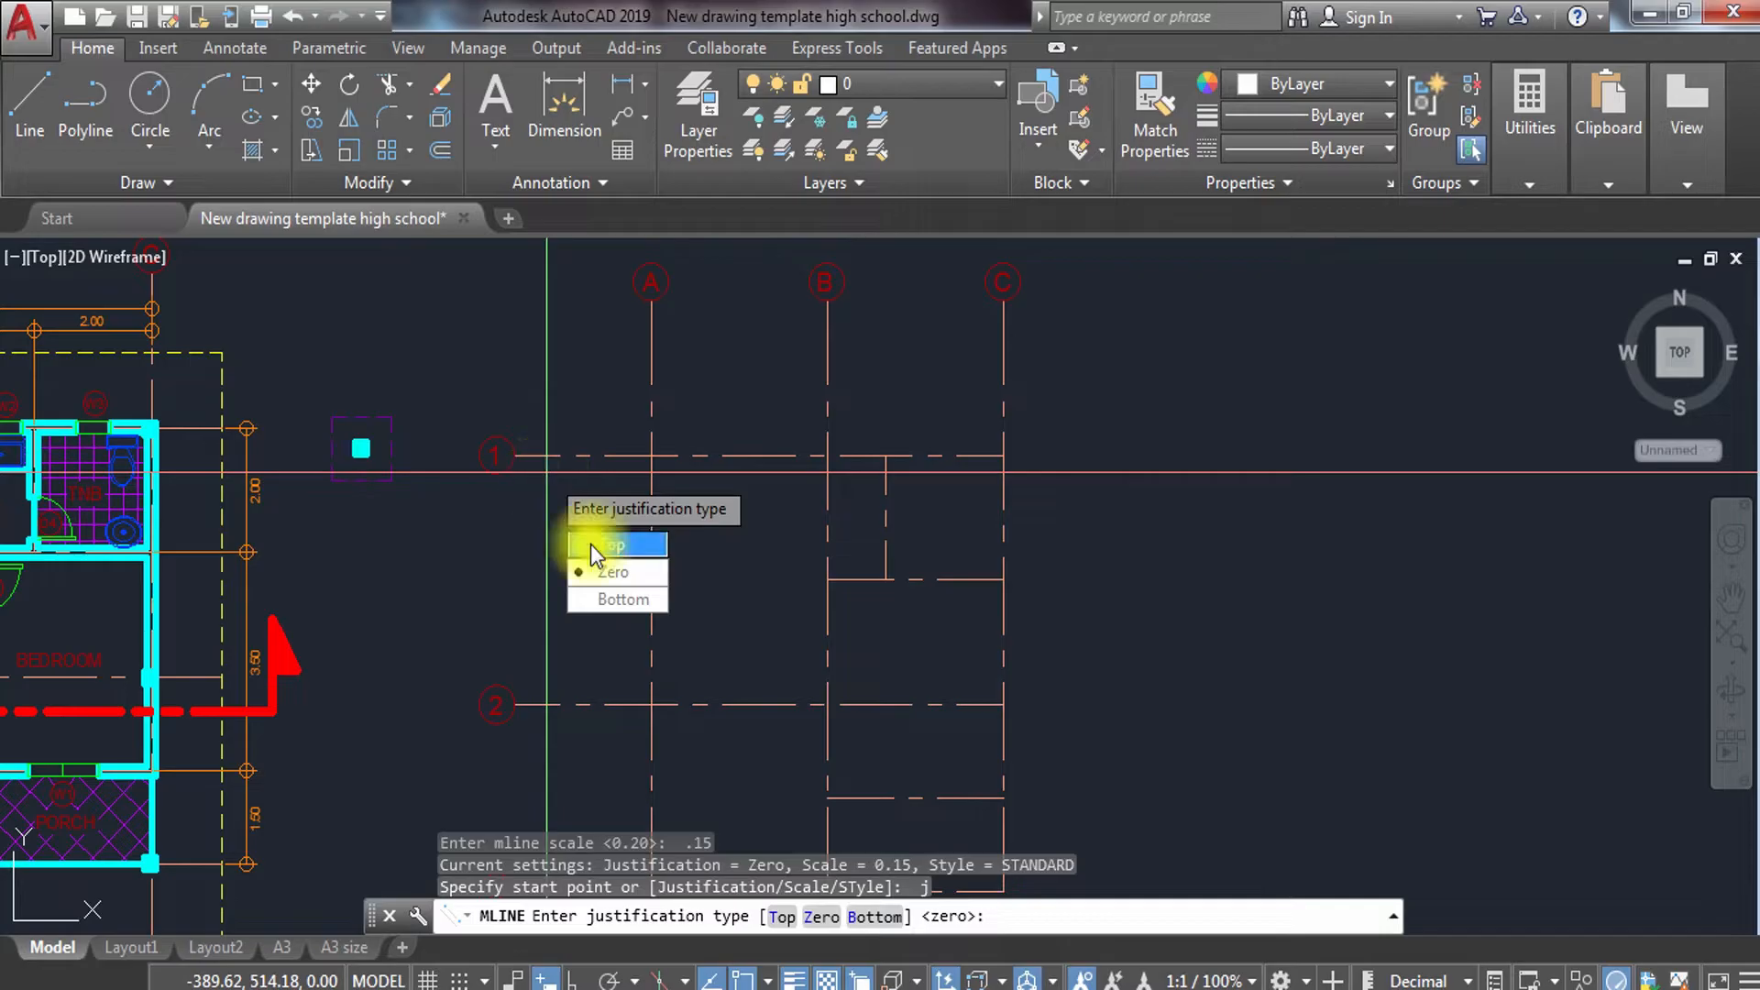
{"action": "left_click", "coordinate": [621, 568]}
{"action": "scroll", "coordinate": [774, 424], "scroll_direction": "up", "scroll_amount": 5}
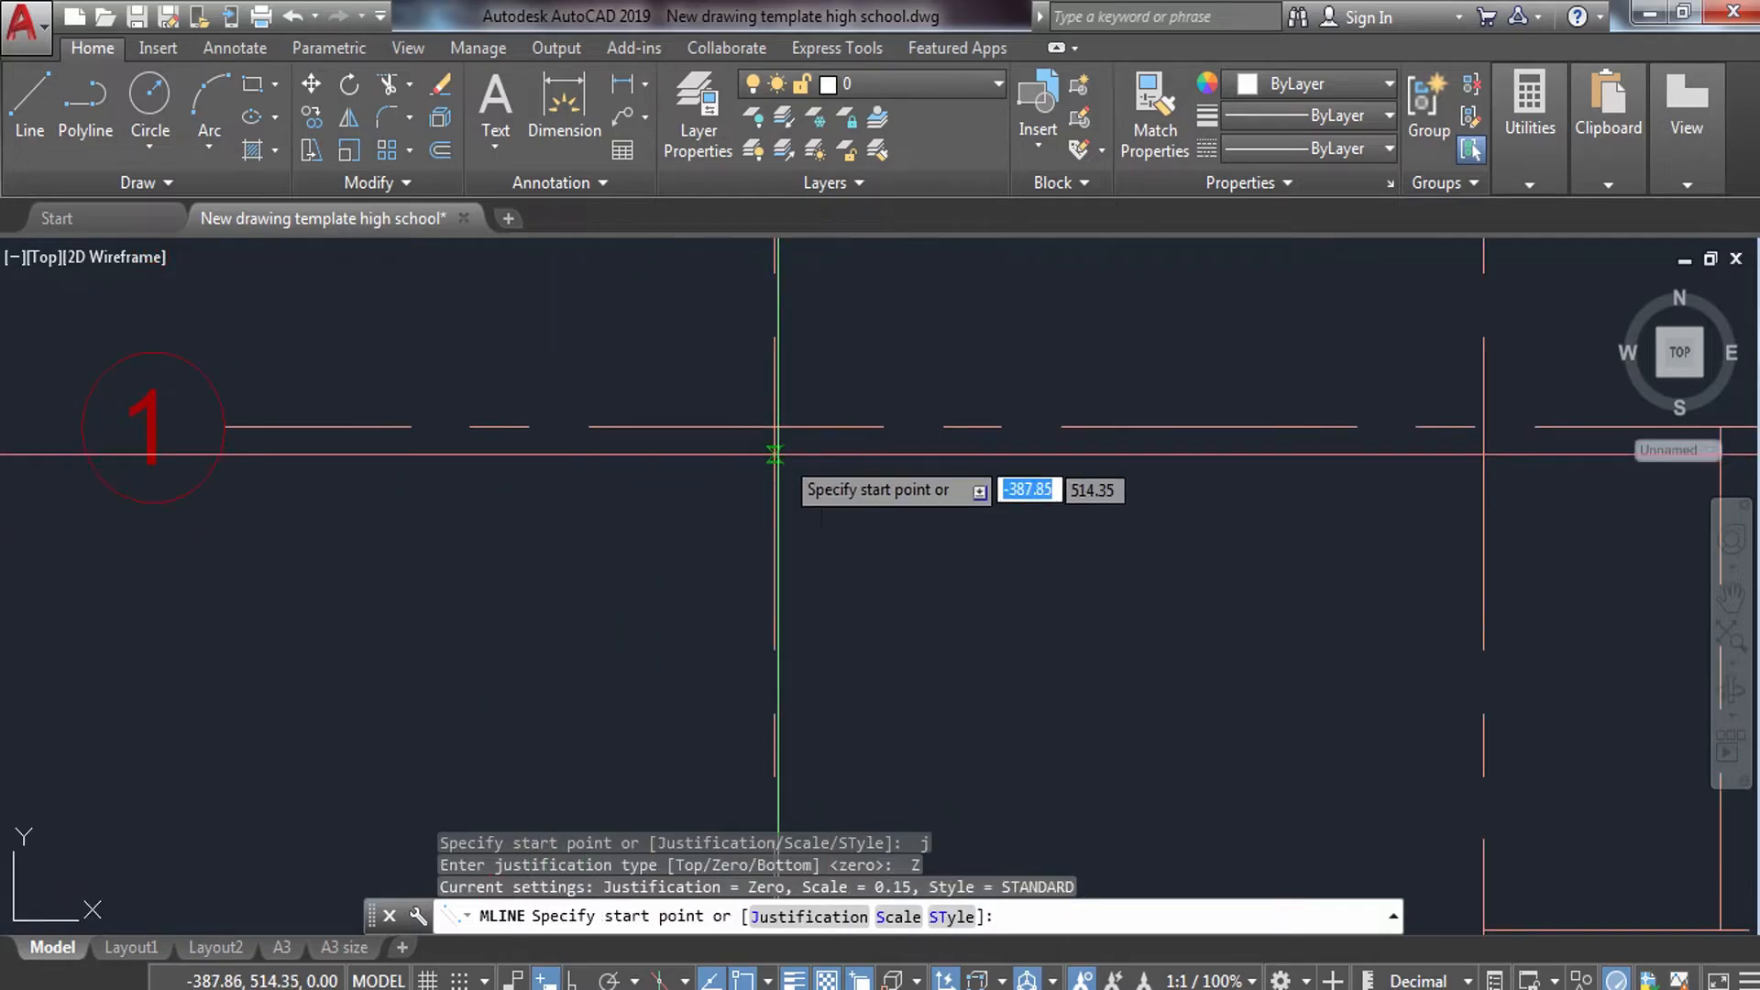
{"action": "left_click", "coordinate": [774, 425]}
{"action": "scroll", "coordinate": [773, 424], "scroll_direction": "down", "scroll_amount": 4}
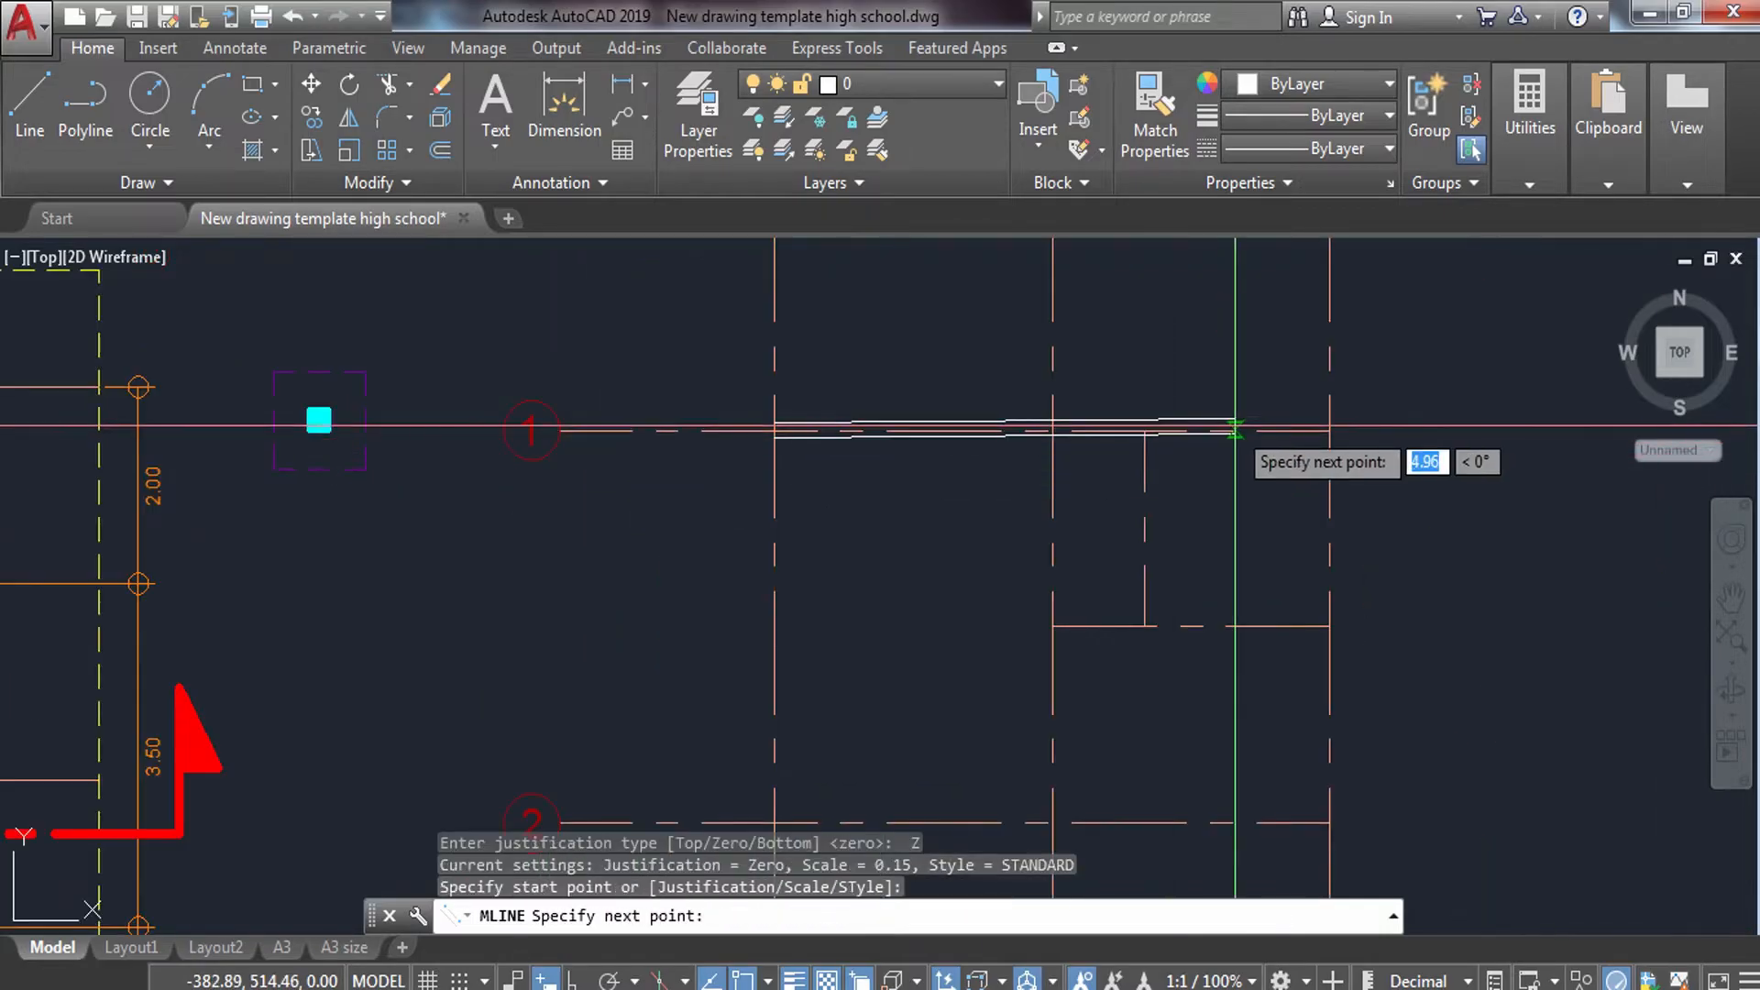
{"action": "scroll", "coordinate": [1246, 440], "scroll_direction": "up", "scroll_amount": 4}
Make WALL the current layer and cancel the multiline in progress.
{"action": "left_click", "coordinate": [961, 84]}
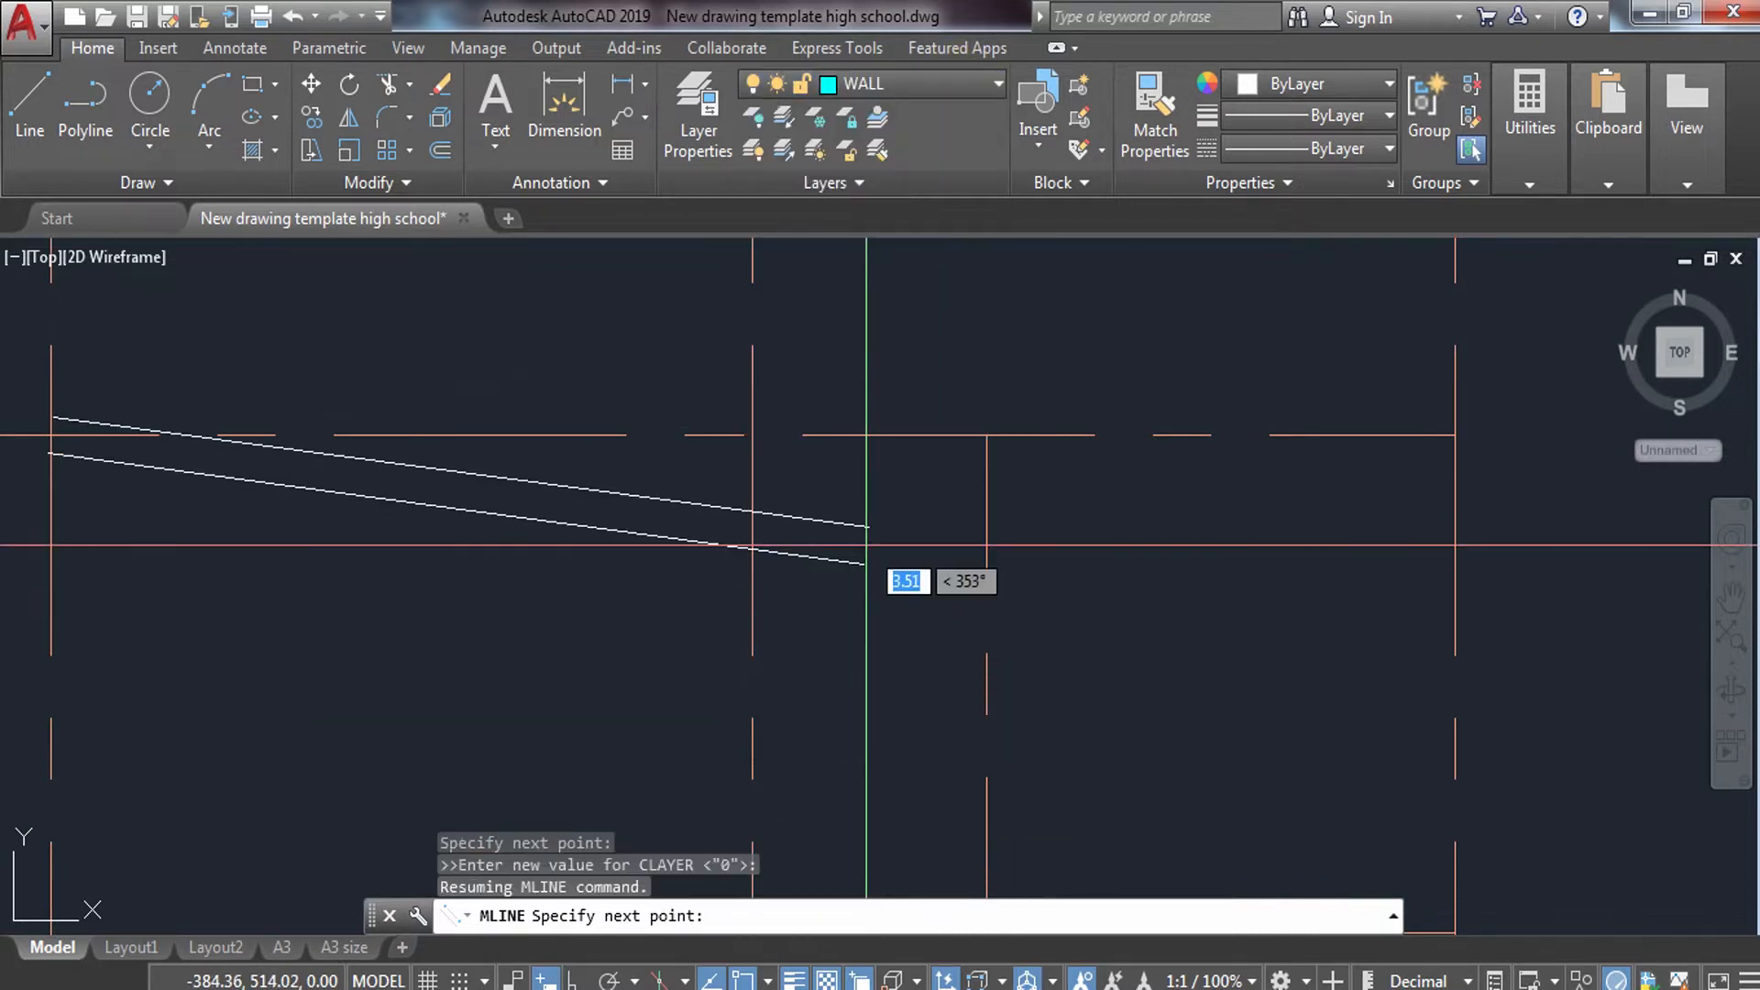
{"action": "key", "text": "Escape"}
{"action": "left_click", "coordinate": [939, 91]}
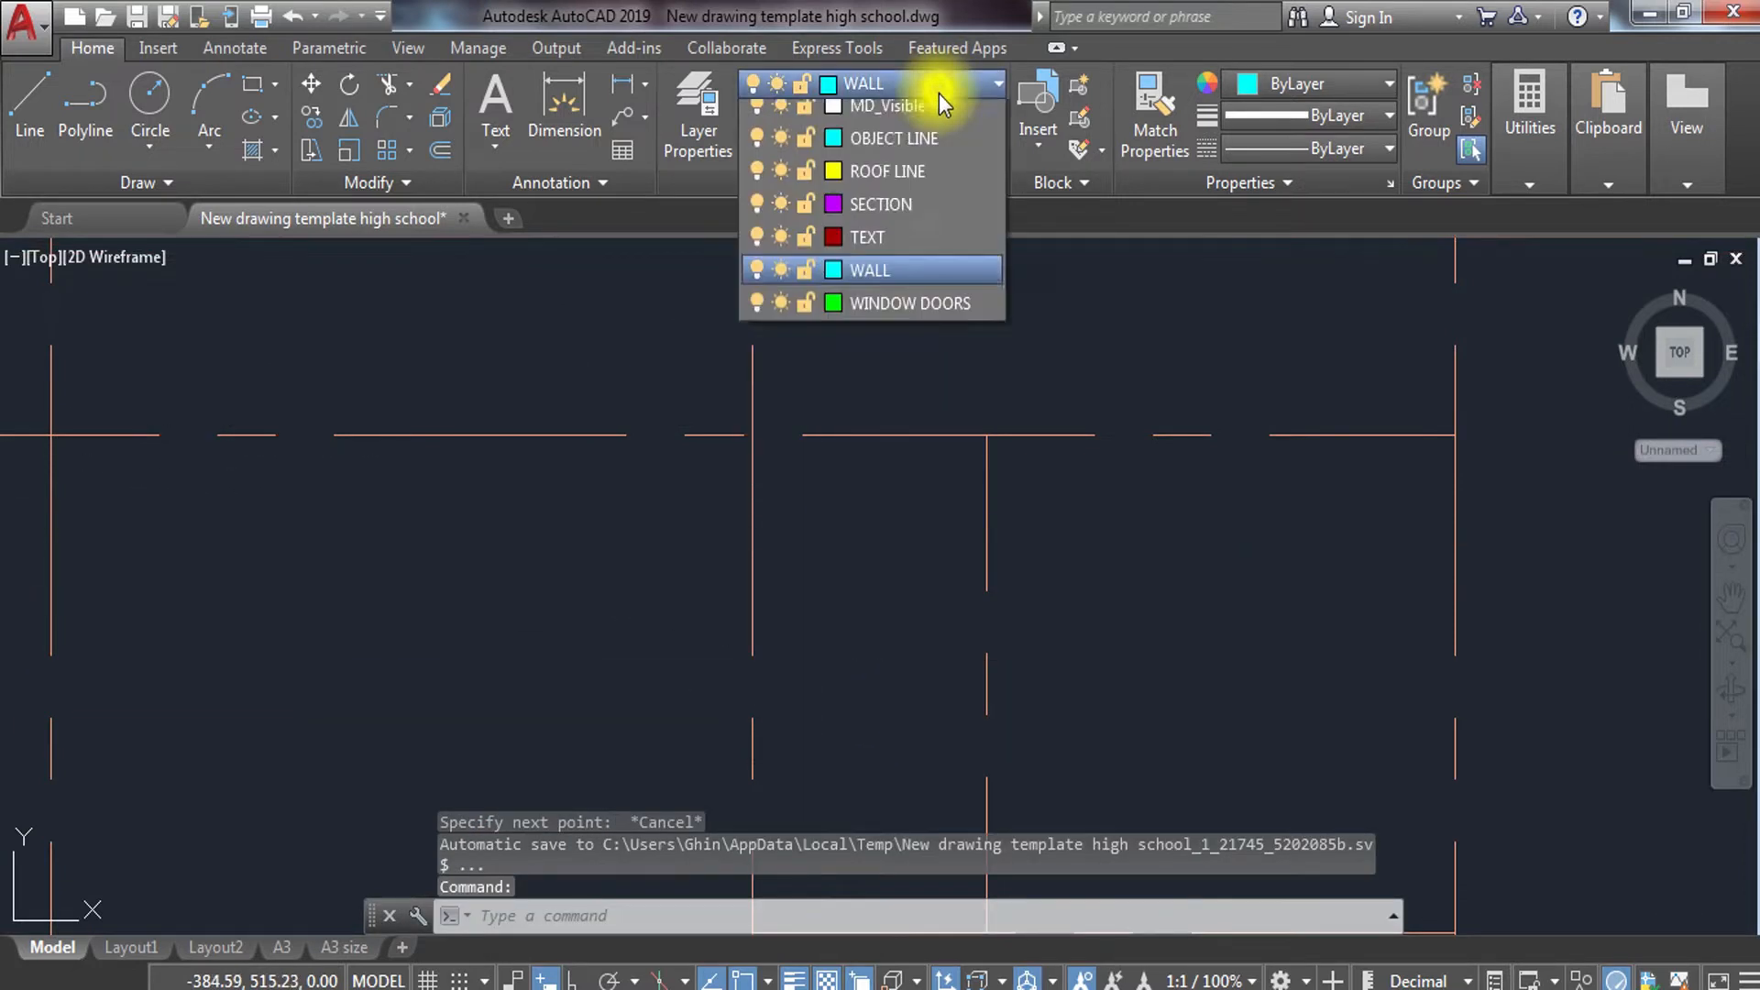
{"action": "left_click", "coordinate": [844, 266]}
Draw the first segment of the perimeter wall multiline along grid line 1 from grid A to grid C.
{"action": "type", "text": "ml"}
{"action": "key", "text": "Return"}
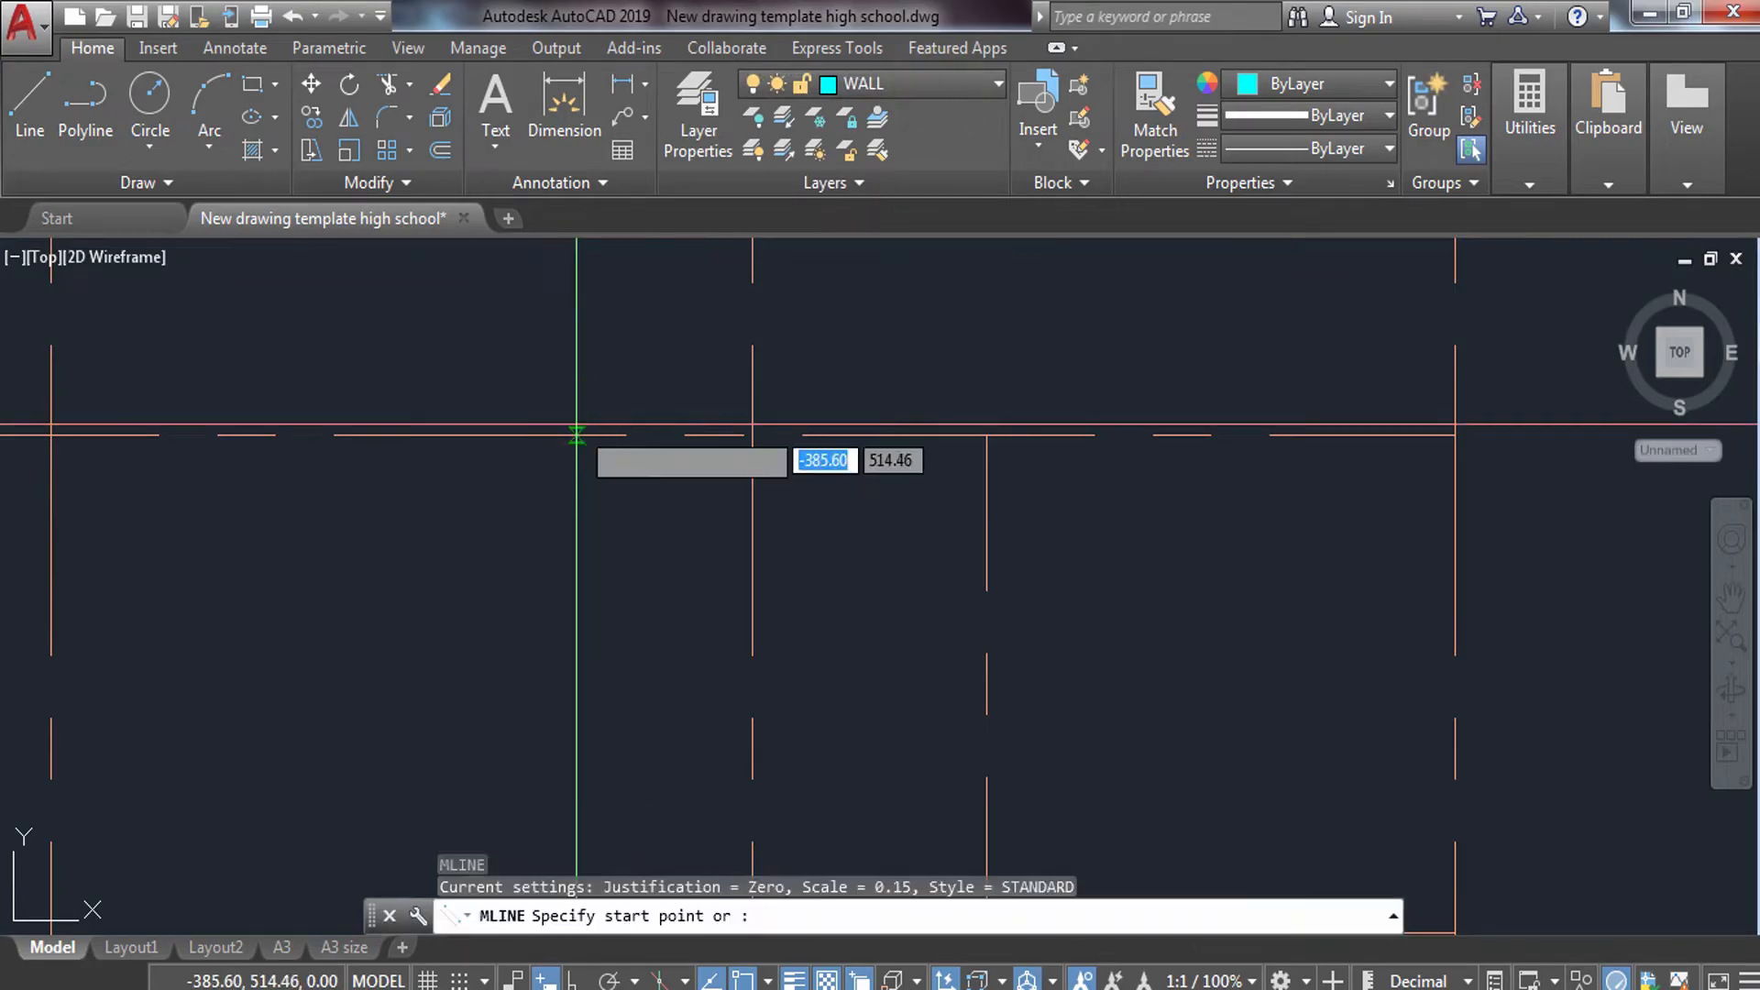
{"action": "left_click", "coordinate": [46, 436]}
{"action": "scroll", "coordinate": [386, 519], "scroll_direction": "down", "scroll_amount": 5}
{"action": "scroll", "coordinate": [665, 499], "scroll_direction": "up", "scroll_amount": 5}
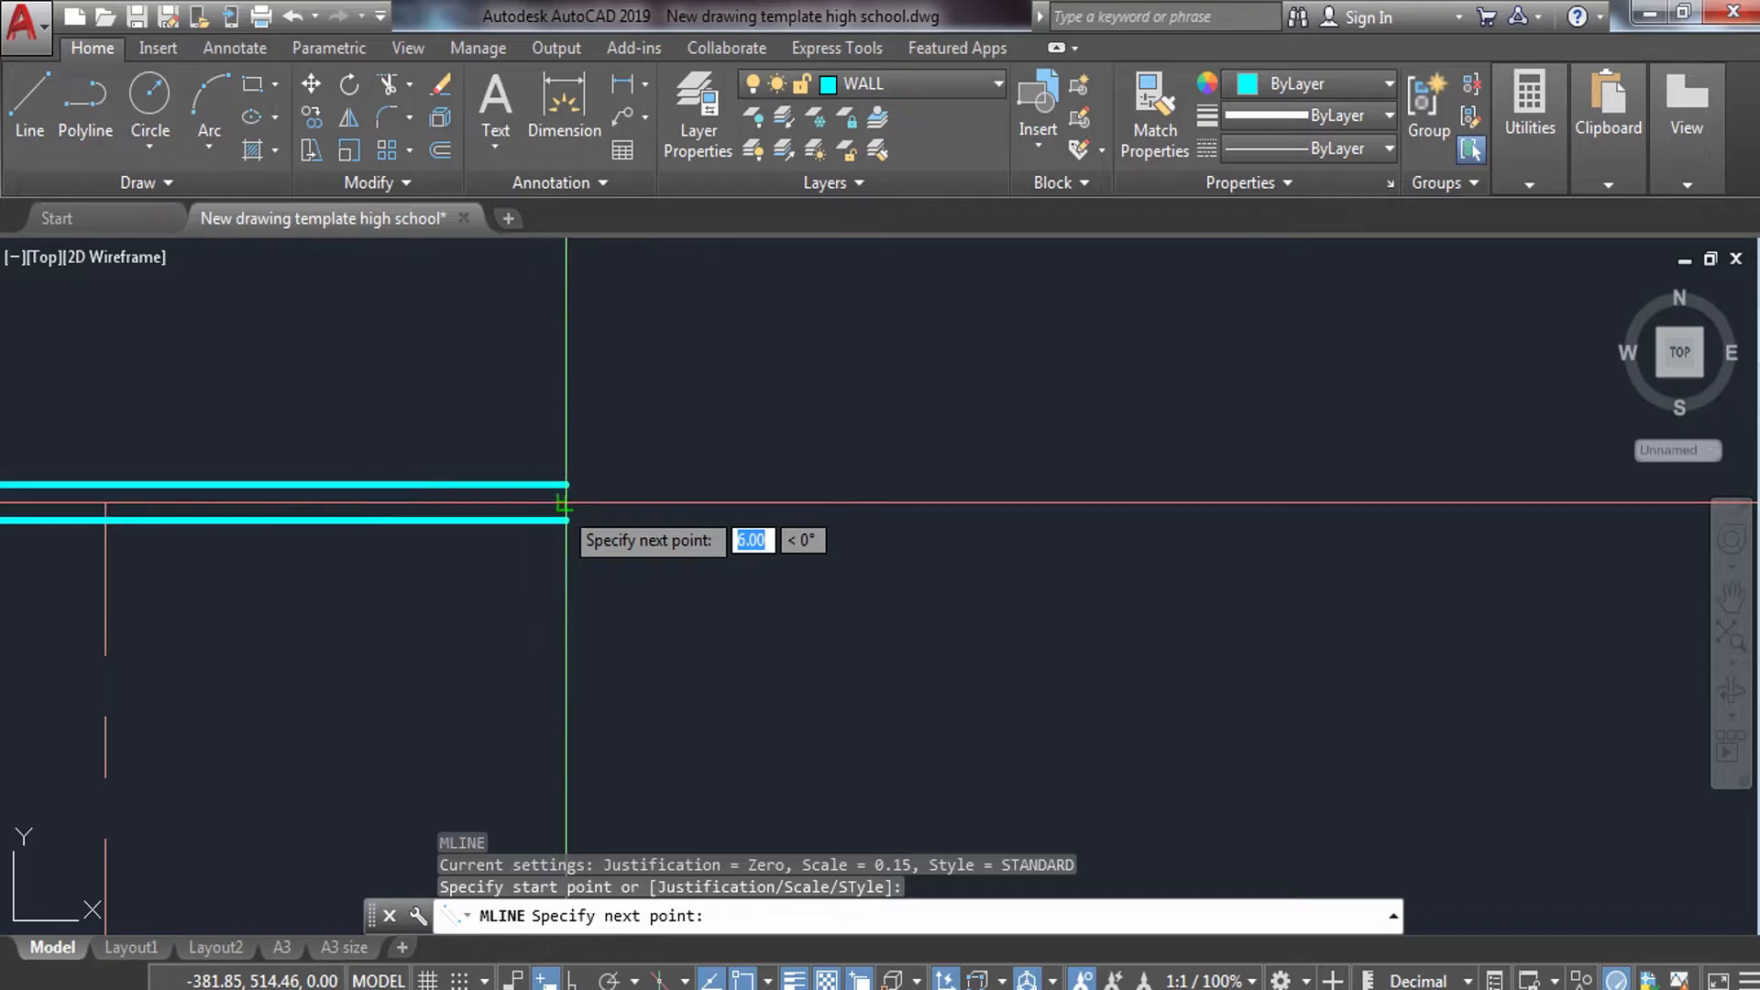
{"action": "left_click", "coordinate": [561, 503]}
With Ortho on, continue the wall multiline down grid C to line 3, along line 3 to grid A, and close it.
{"action": "key", "text": "F8"}
{"action": "scroll", "coordinate": [587, 642], "scroll_direction": "down", "scroll_amount": 2}
{"action": "scroll", "coordinate": [562, 660], "scroll_direction": "up", "scroll_amount": 4}
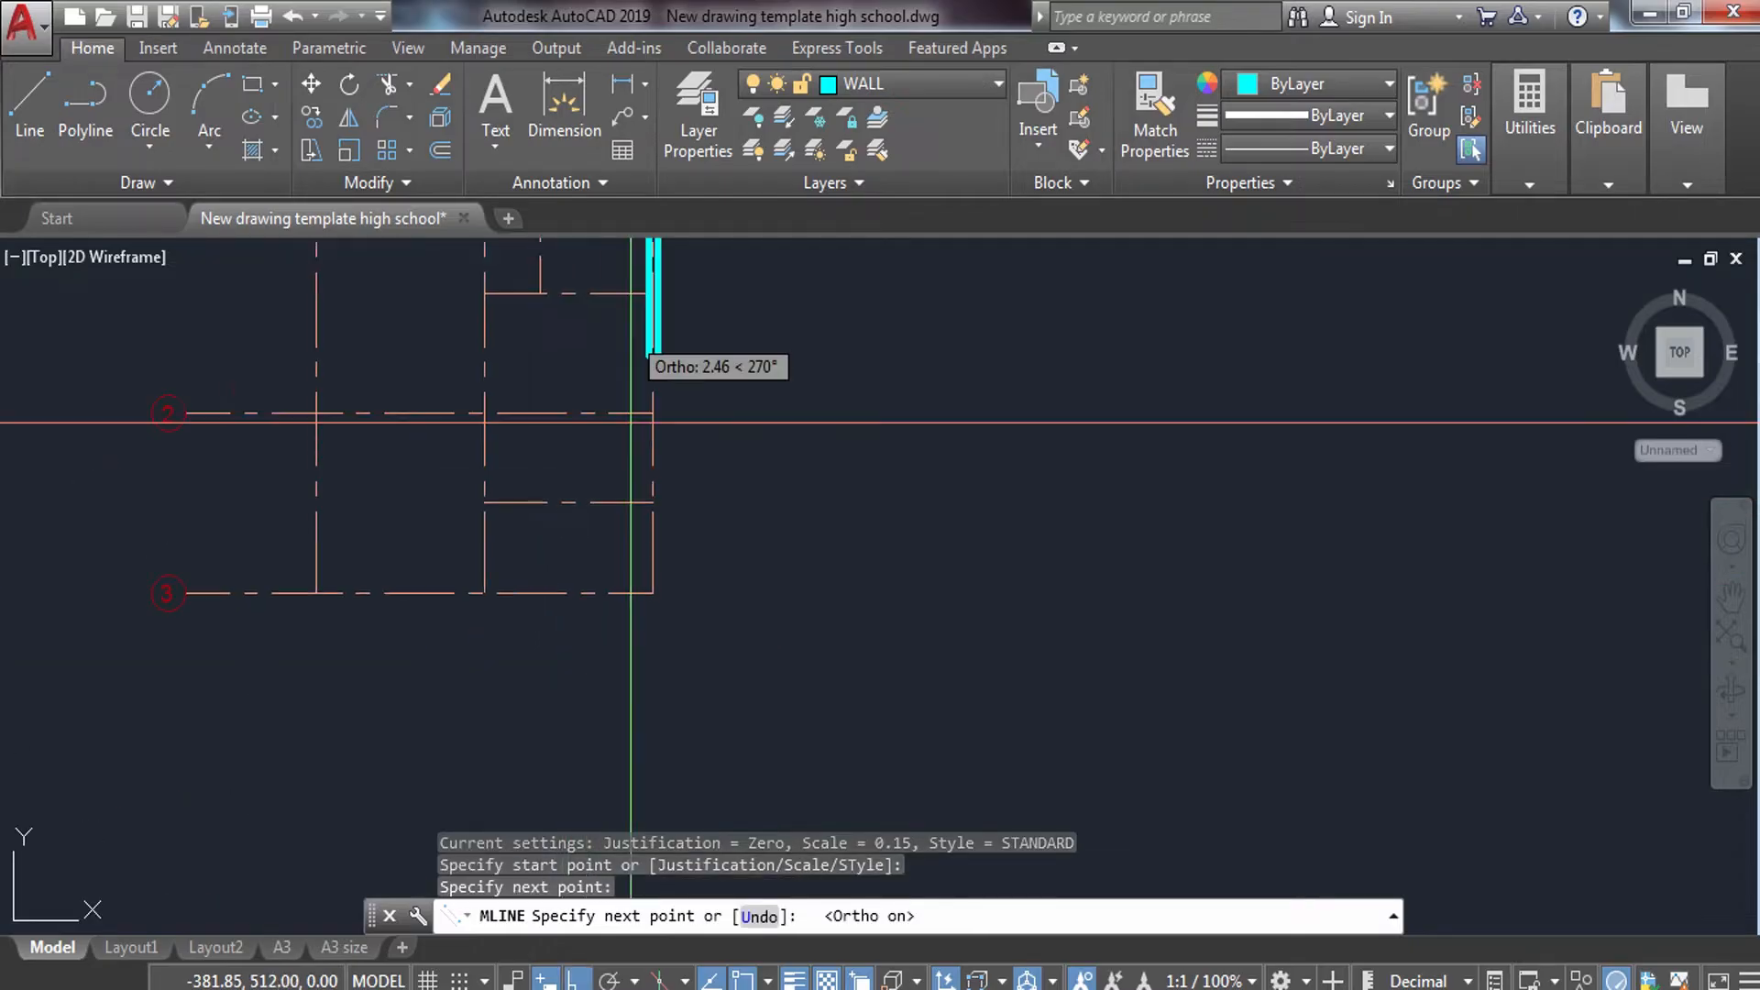
{"action": "left_click", "coordinate": [550, 765]}
{"action": "scroll", "coordinate": [358, 633], "scroll_direction": "down", "scroll_amount": 3}
{"action": "scroll", "coordinate": [513, 623], "scroll_direction": "up", "scroll_amount": 3}
{"action": "left_click", "coordinate": [454, 624]}
{"action": "type", "text": "c"}
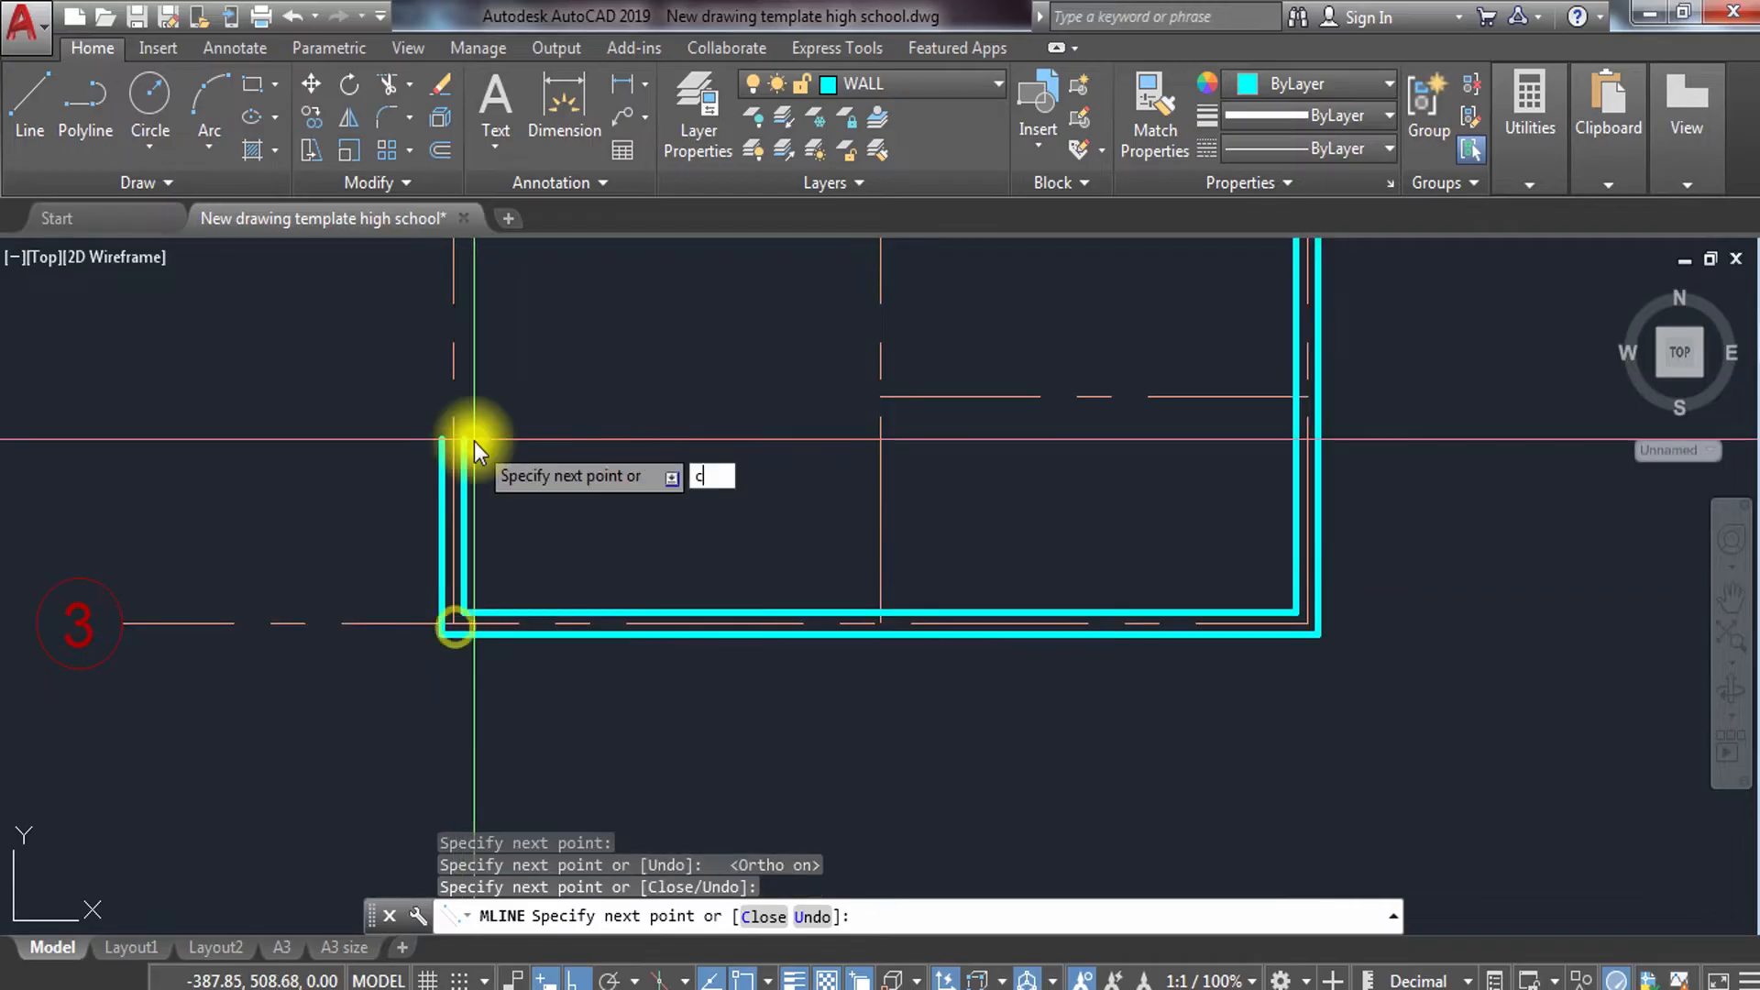
{"action": "key", "text": "Return"}
{"action": "scroll", "coordinate": [505, 420], "scroll_direction": "down", "scroll_amount": 1}
{"action": "middle_click_drag", "start_coordinate": [509, 419], "coordinate": [571, 658]}
{"action": "scroll", "coordinate": [574, 663], "scroll_direction": "down", "scroll_amount": 1}
{"action": "middle_click_drag", "start_coordinate": [701, 408], "coordinate": [710, 434]}
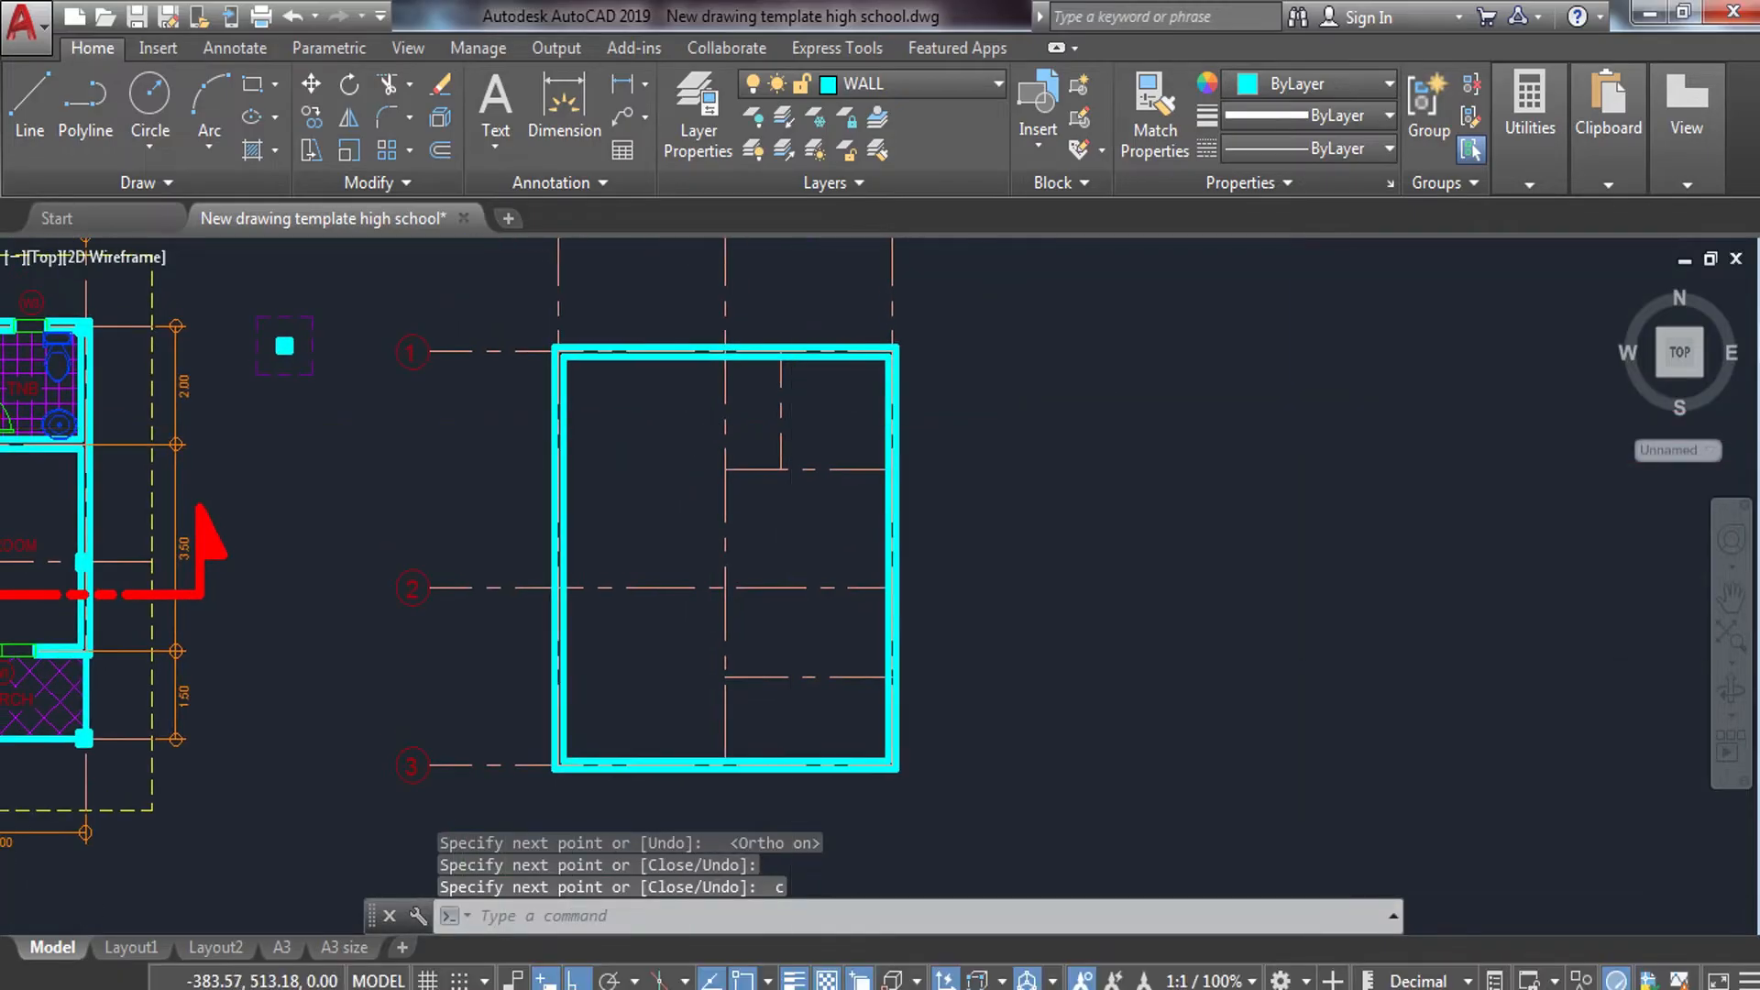
Draw a 0.15 multiline wall down the short vertical partition line between grids B and C, from grid line 1 to the upper cross partition.
{"action": "scroll", "coordinate": [801, 420], "scroll_direction": "up", "scroll_amount": 2}
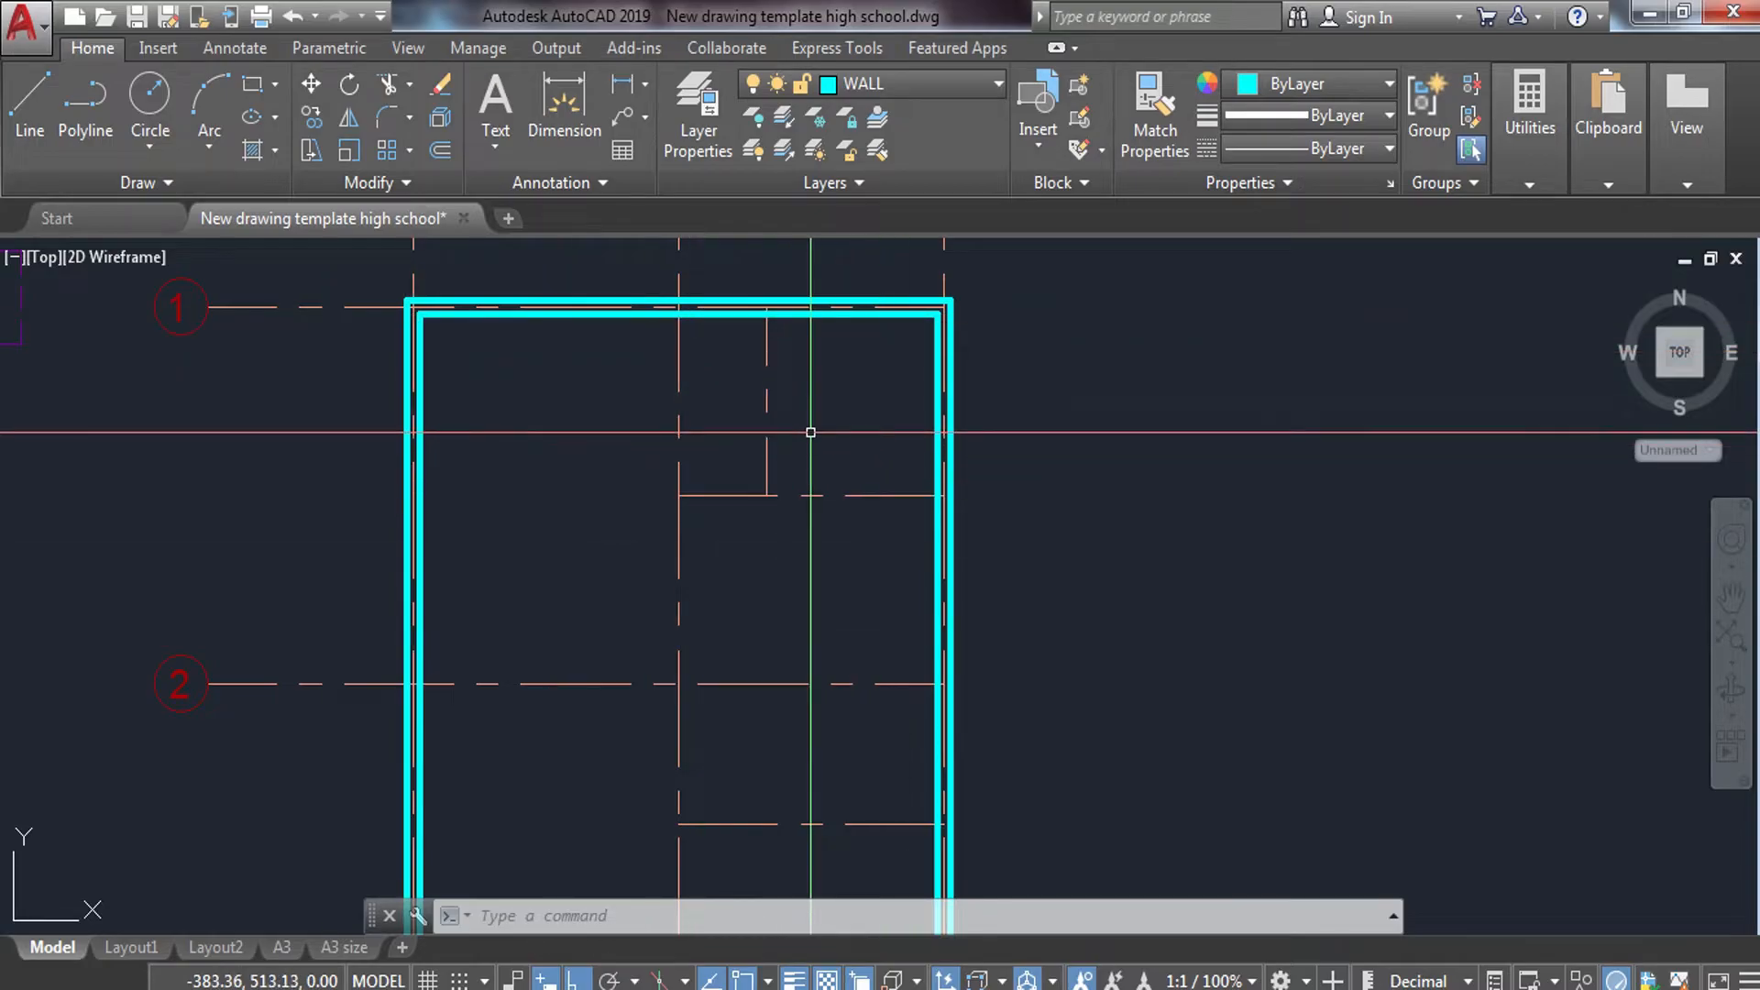
{"action": "type", "text": "line"}
{"action": "key", "text": "Return"}
{"action": "scroll", "coordinate": [793, 367], "scroll_direction": "up", "scroll_amount": 4}
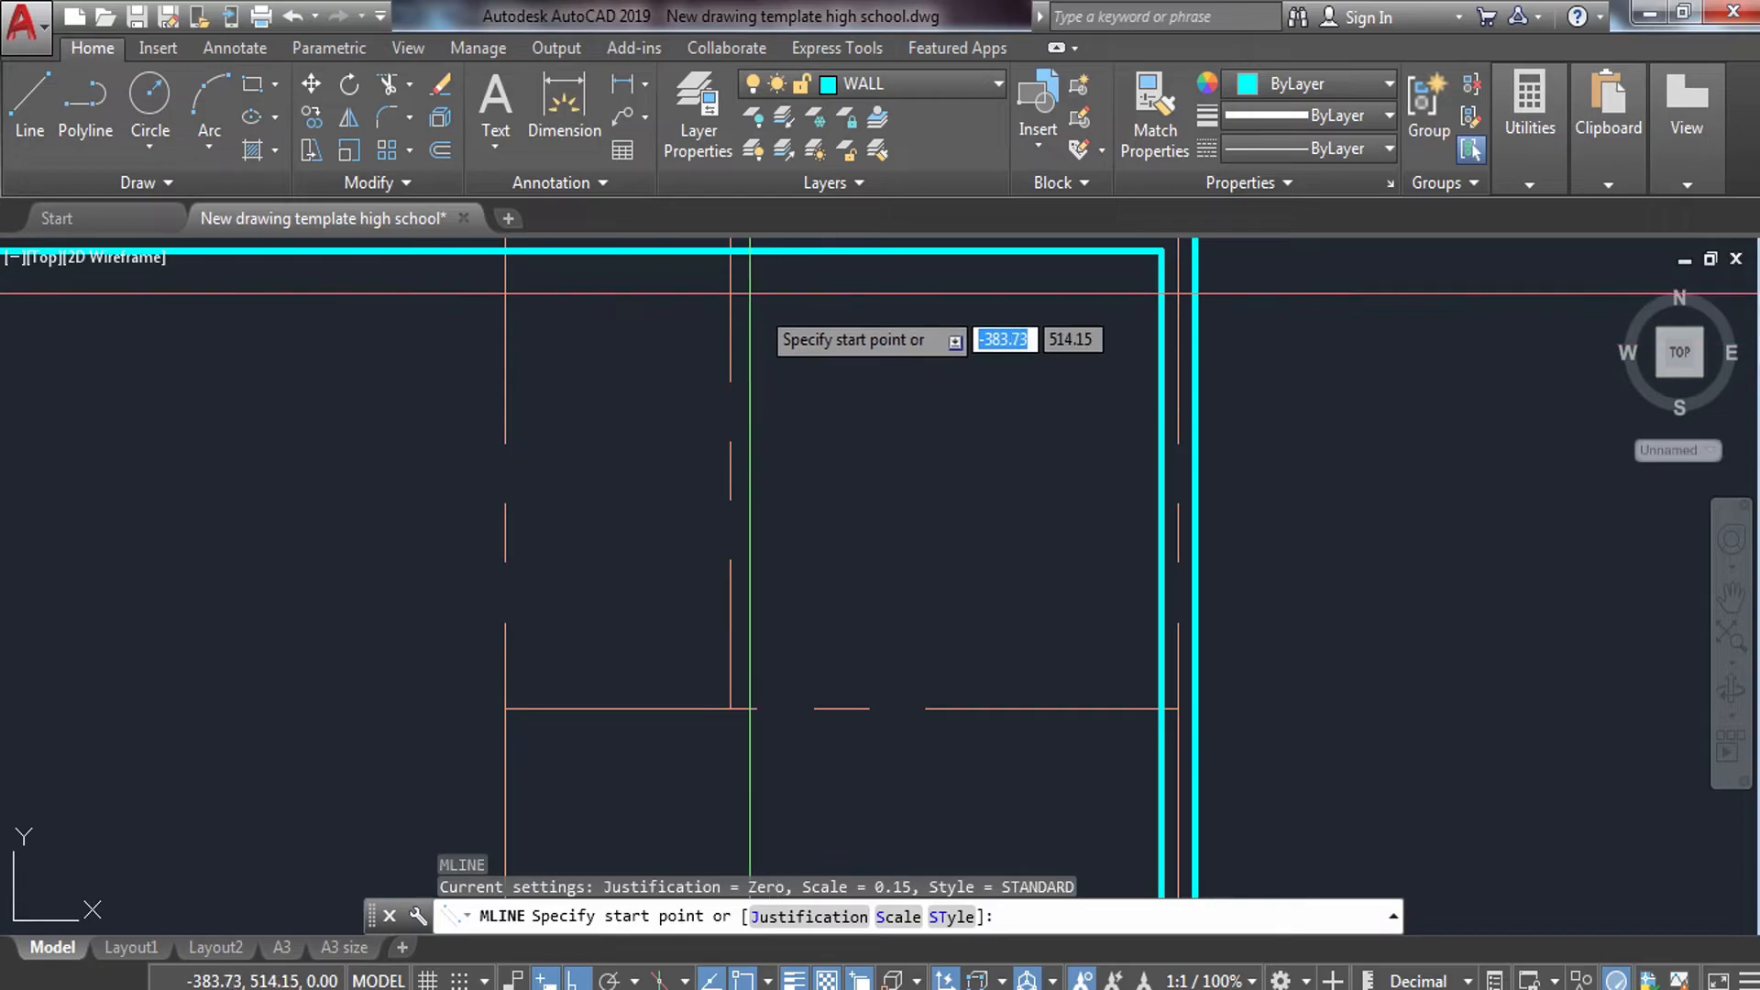
{"action": "left_click", "coordinate": [730, 249]}
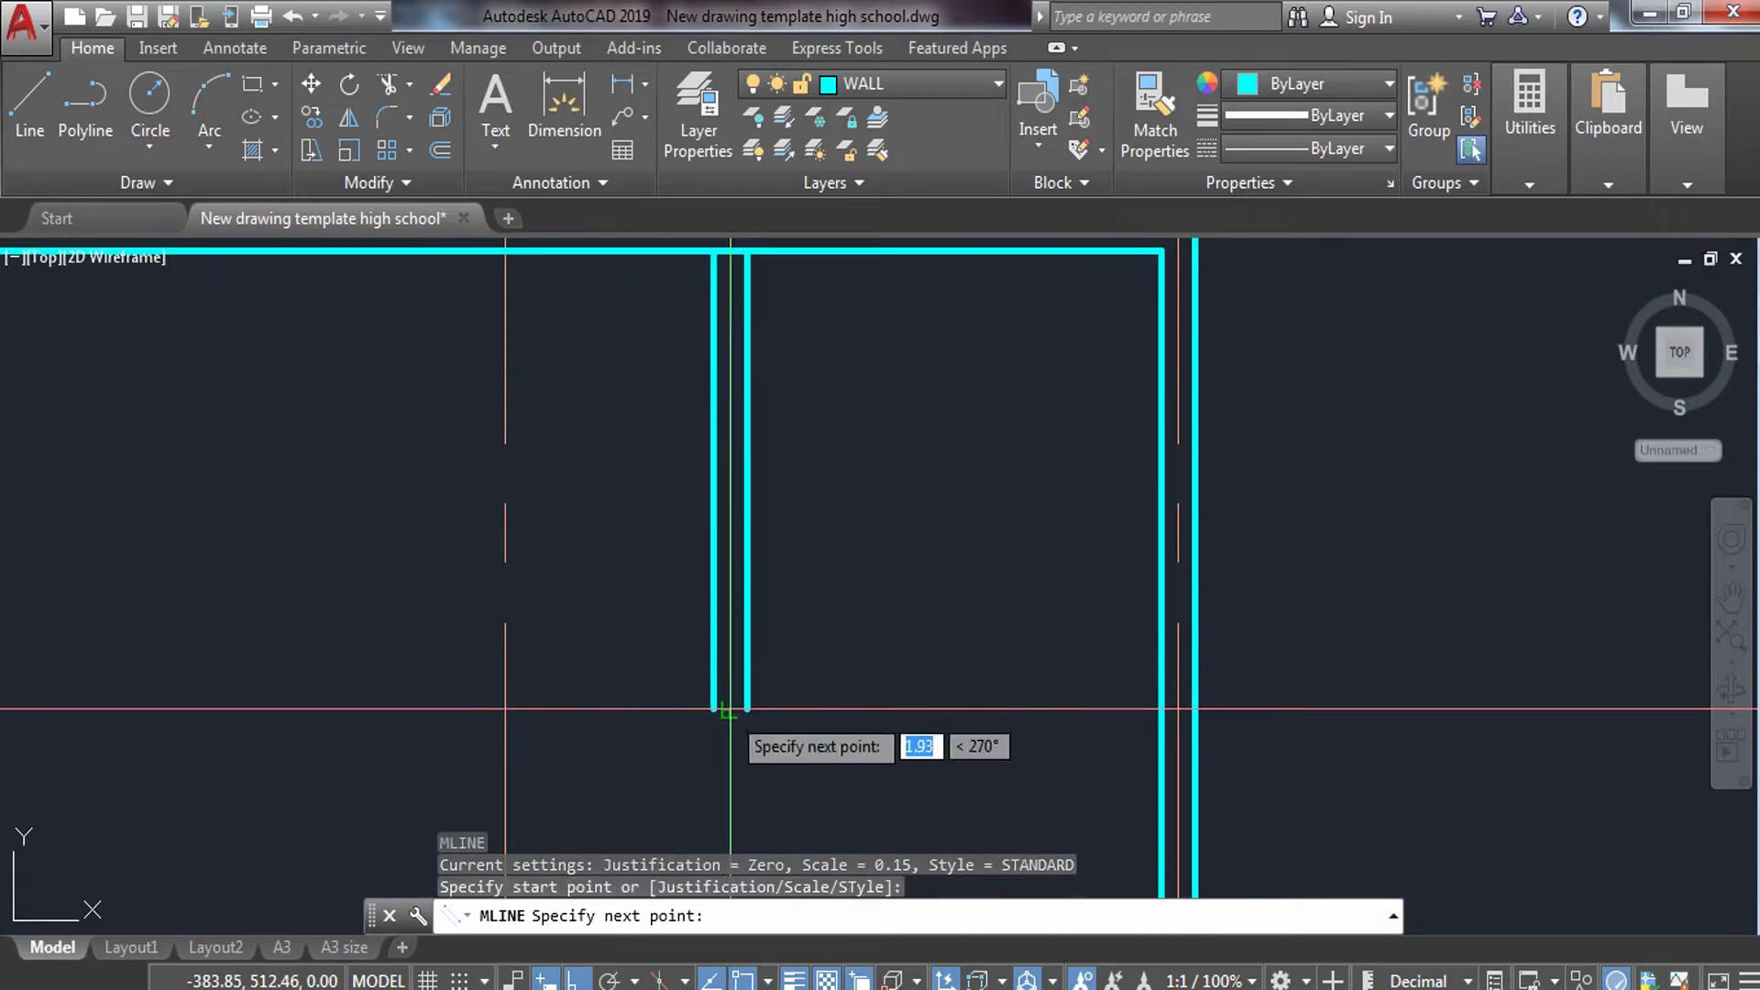
{"action": "left_click", "coordinate": [730, 708]}
{"action": "key", "text": "Escape"}
Draw a multiline wall from grid C along the upper cross partition line to grid B, continuing down grid B to line 3.
{"action": "key", "text": "Return"}
{"action": "left_click", "coordinate": [1160, 708]}
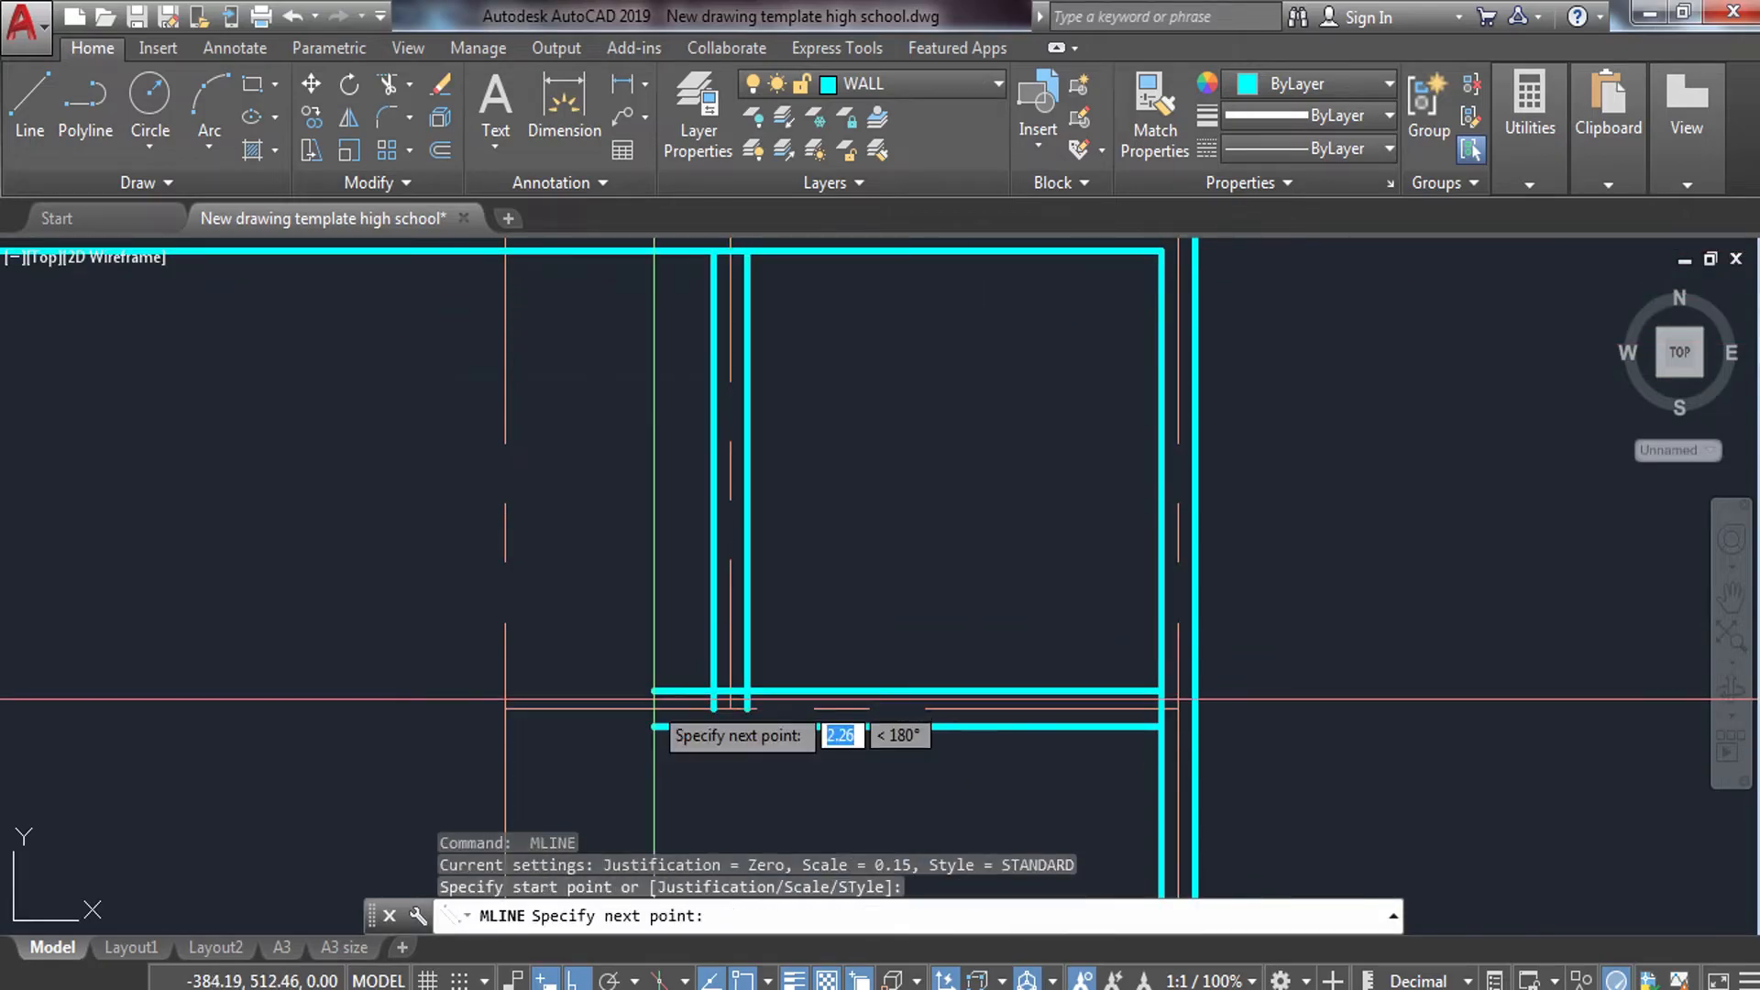
{"action": "left_click", "coordinate": [505, 708]}
{"action": "scroll", "coordinate": [561, 720], "scroll_direction": "up", "scroll_amount": 1}
{"action": "middle_click_drag", "start_coordinate": [557, 779], "coordinate": [639, 291]}
{"action": "scroll", "coordinate": [639, 291], "scroll_direction": "down", "scroll_amount": 4}
{"action": "middle_click_drag", "start_coordinate": [646, 453], "coordinate": [646, 431]}
{"action": "scroll", "coordinate": [653, 533], "scroll_direction": "up", "scroll_amount": 3}
{"action": "left_click", "coordinate": [537, 578]}
{"action": "key", "text": "Escape"}
Draw a multiline wall along the lower cross partition line from grid C to grid B.
{"action": "scroll", "coordinate": [802, 336], "scroll_direction": "down", "scroll_amount": 1}
{"action": "middle_click_drag", "start_coordinate": [798, 394], "coordinate": [799, 587]}
{"action": "key", "text": "Return"}
{"action": "left_click", "coordinate": [1048, 480]}
{"action": "left_click", "coordinate": [642, 474]}
{"action": "key", "text": "Escape"}
{"action": "scroll", "coordinate": [692, 444], "scroll_direction": "down", "scroll_amount": 4}
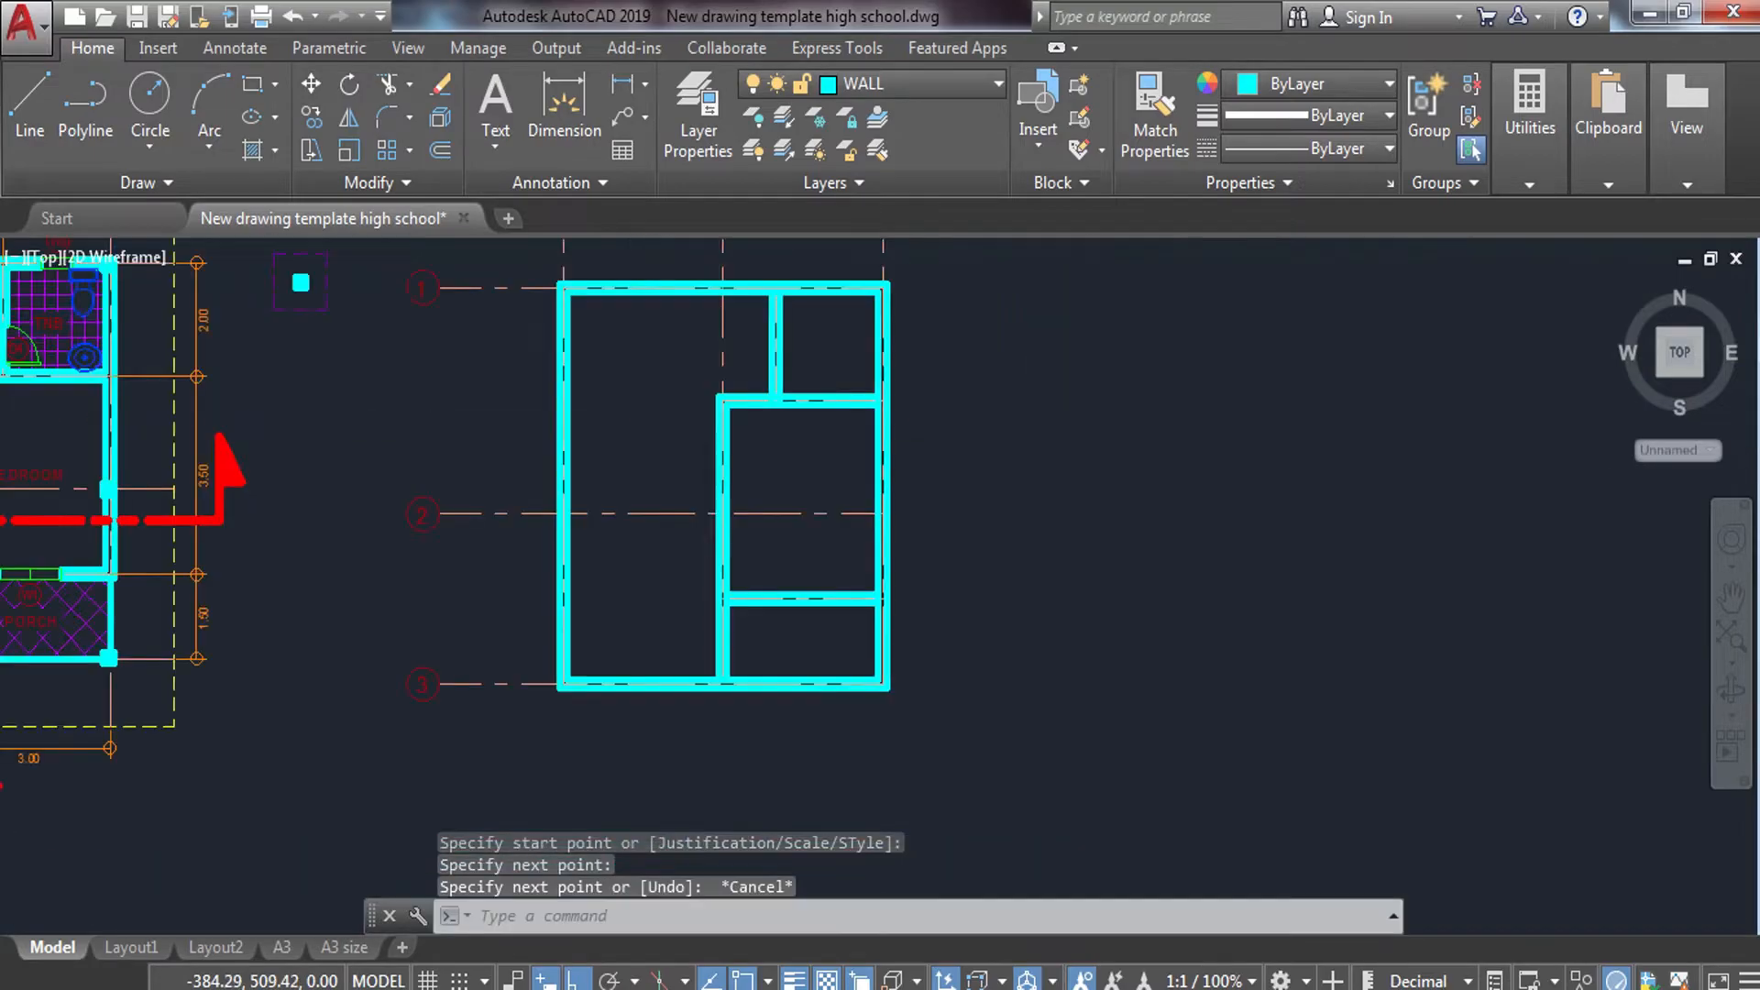
Explode all the wall multilines of the foundation plan.
{"action": "scroll", "coordinate": [596, 405], "scroll_direction": "down", "scroll_amount": 2}
{"action": "left_click", "coordinate": [608, 381]}
{"action": "left_click", "coordinate": [895, 690]}
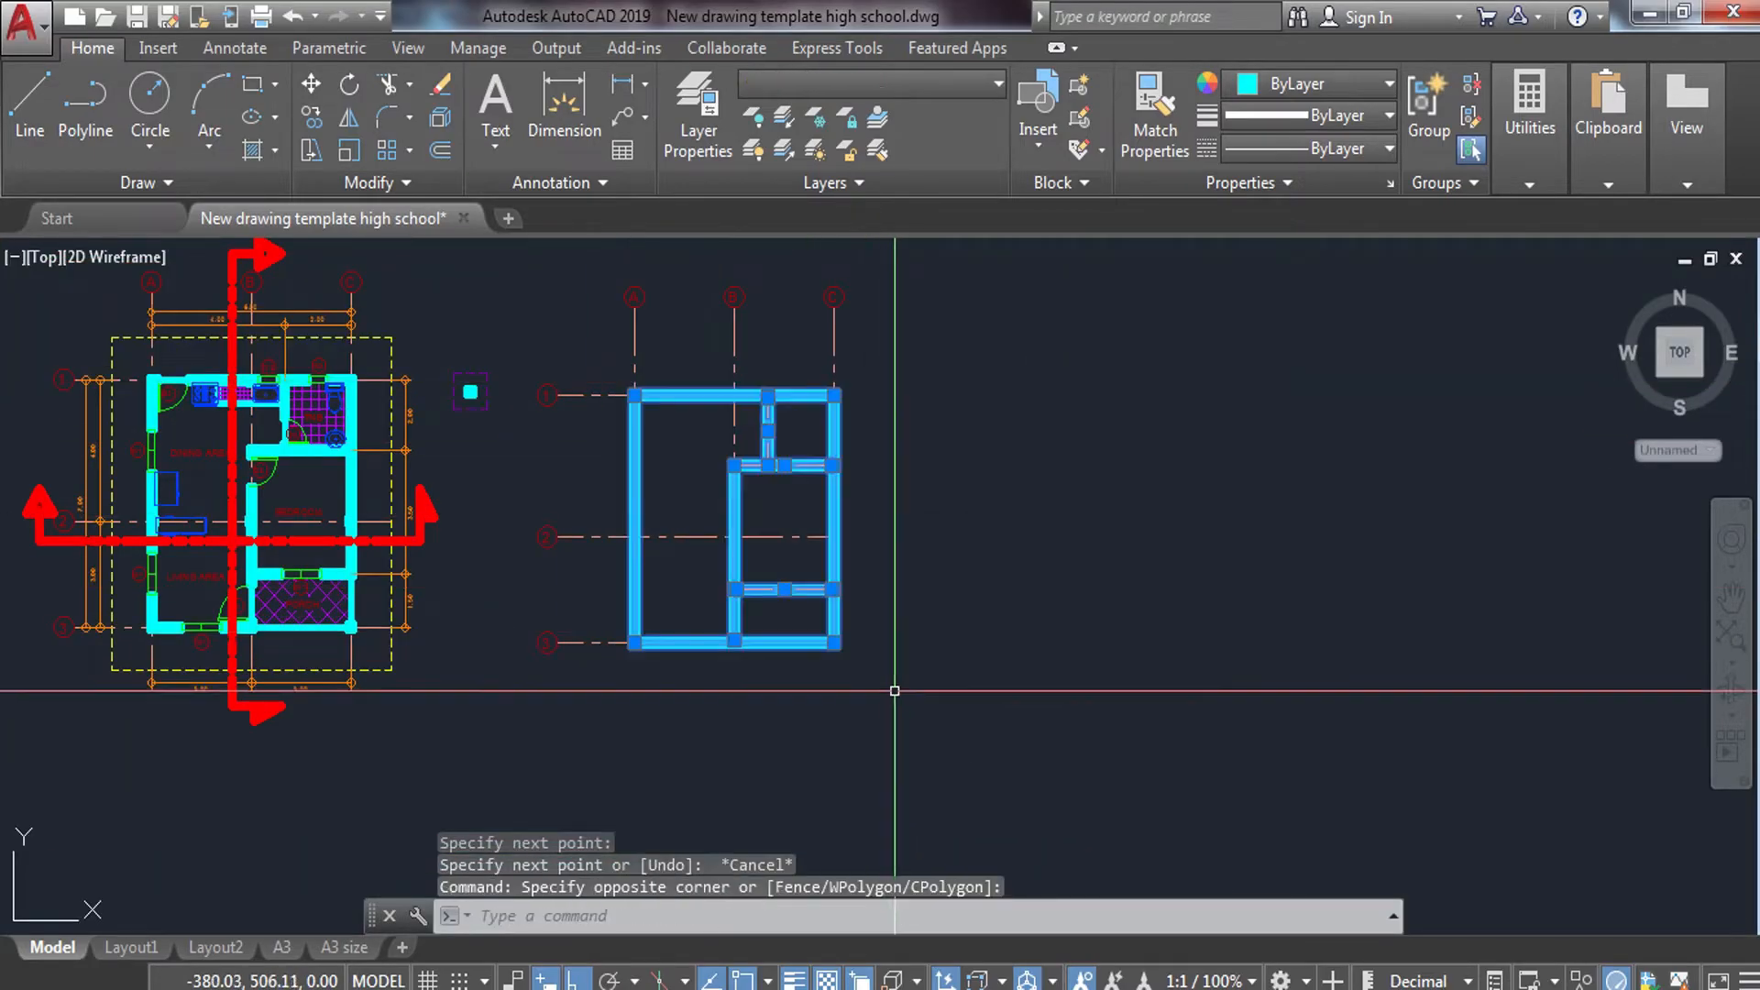
{"action": "type", "text": "x"}
{"action": "key", "text": "Return"}
Trim the overlapping wall lines where the short vertical partition meets the wall on grid line 1.
{"action": "scroll", "coordinate": [864, 511], "scroll_direction": "up", "scroll_amount": 6}
{"action": "type", "text": "tr"}
{"action": "key", "text": "Return"}
{"action": "key", "text": "Return"}
{"action": "scroll", "coordinate": [466, 576], "scroll_direction": "up", "scroll_amount": 5}
{"action": "left_click", "coordinate": [578, 416]}
{"action": "left_click", "coordinate": [574, 464]}
{"action": "left_click", "coordinate": [650, 415]}
{"action": "left_click", "coordinate": [645, 460]}
Trim the overlapping wall lines where the short vertical partition meets the upper cross partition.
{"action": "scroll", "coordinate": [654, 434], "scroll_direction": "down", "scroll_amount": 6}
{"action": "middle_click_drag", "start_coordinate": [763, 653], "coordinate": [699, 381]}
{"action": "scroll", "coordinate": [562, 555], "scroll_direction": "up", "scroll_amount": 8}
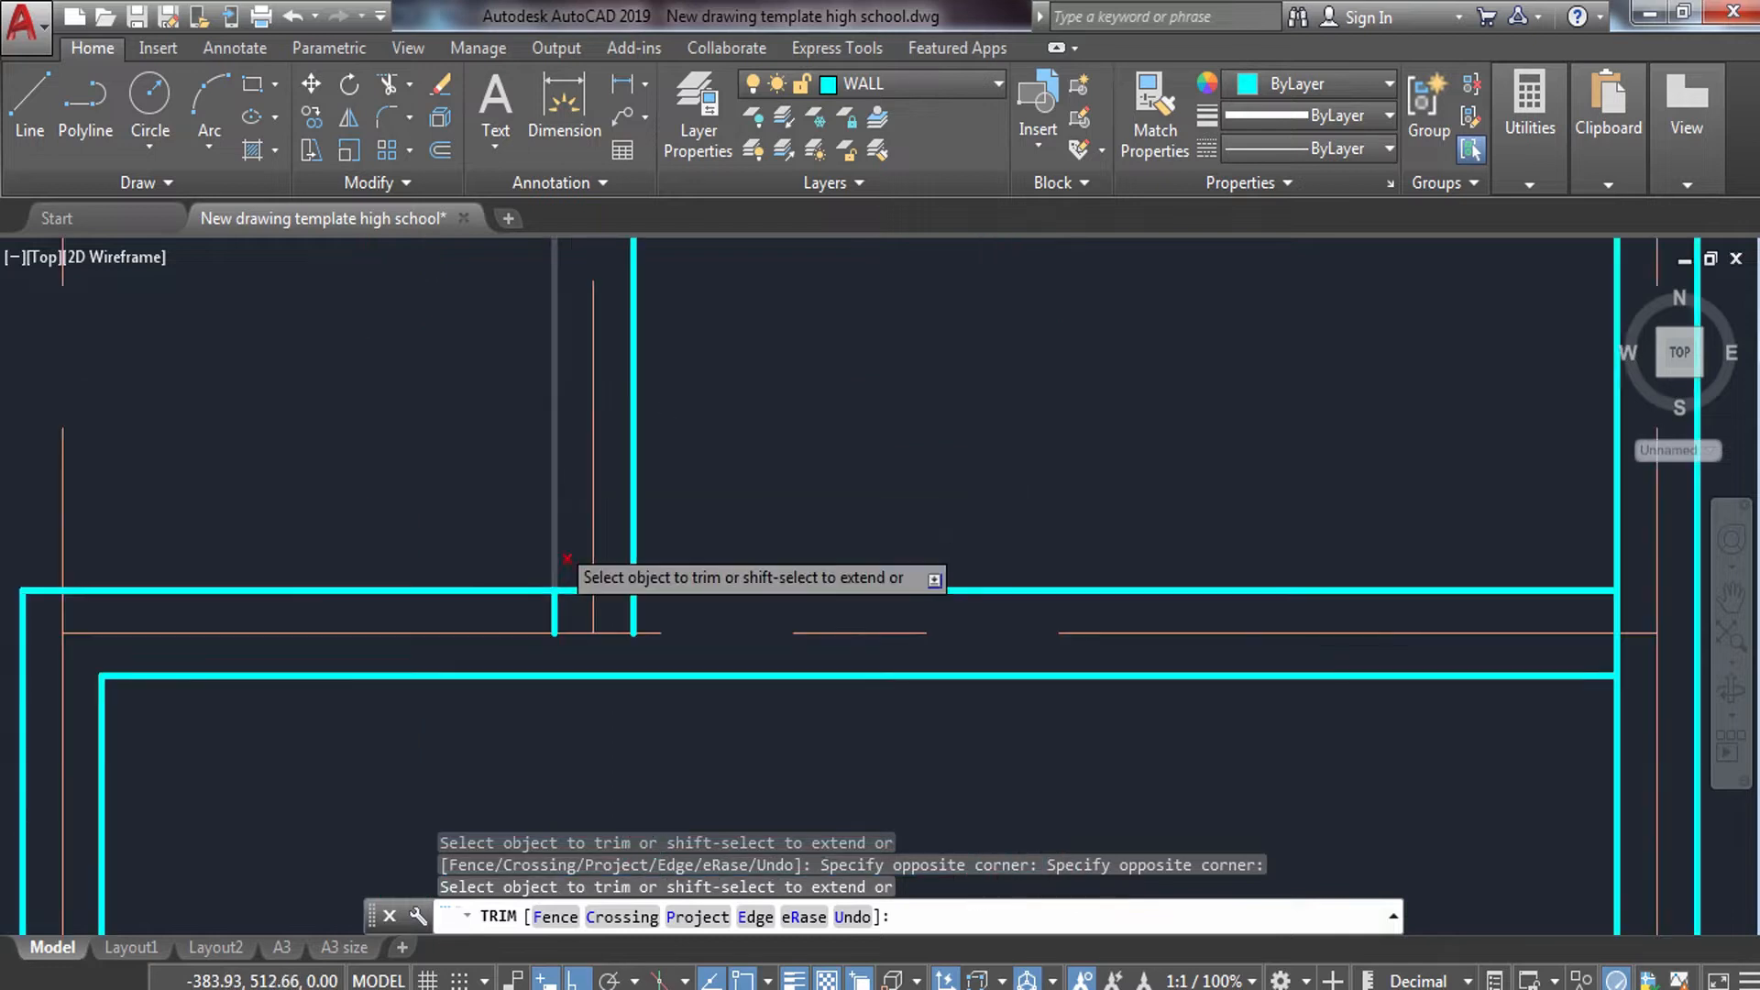
{"action": "left_click", "coordinate": [575, 587]}
{"action": "left_click", "coordinate": [559, 631]}
{"action": "left_click", "coordinate": [565, 633]}
{"action": "left_click", "coordinate": [523, 649]}
{"action": "left_click", "coordinate": [699, 591]}
{"action": "left_click", "coordinate": [667, 639]}
{"action": "left_click", "coordinate": [703, 630]}
{"action": "left_click", "coordinate": [775, 659]}
Trim the overlapping wall lines where the upper cross partition meets the grid C wall.
{"action": "scroll", "coordinate": [774, 651], "scroll_direction": "down", "scroll_amount": 6}
{"action": "middle_click_drag", "start_coordinate": [1005, 595], "coordinate": [542, 502]}
{"action": "scroll", "coordinate": [816, 534], "scroll_direction": "up", "scroll_amount": 4}
{"action": "left_click", "coordinate": [1062, 552]}
{"action": "left_click", "coordinate": [1012, 572]}
{"action": "left_click", "coordinate": [1070, 635]}
{"action": "left_click", "coordinate": [1013, 616]}
Trim the overlapping wall lines at both ends of the lower cross partition, on grid B and grid C.
{"action": "scroll", "coordinate": [1013, 609], "scroll_direction": "down", "scroll_amount": 6}
{"action": "middle_click_drag", "start_coordinate": [989, 652], "coordinate": [930, 337]}
{"action": "scroll", "coordinate": [628, 766], "scroll_direction": "up", "scroll_amount": 6}
{"action": "middle_click_drag", "start_coordinate": [537, 759], "coordinate": [592, 601]}
{"action": "left_click", "coordinate": [579, 594]}
{"action": "left_click", "coordinate": [552, 568]}
{"action": "left_click", "coordinate": [563, 605]}
{"action": "left_click", "coordinate": [549, 594]}
{"action": "scroll", "coordinate": [559, 600], "scroll_direction": "down", "scroll_amount": 5}
{"action": "scroll", "coordinate": [871, 591], "scroll_direction": "up", "scroll_amount": 5}
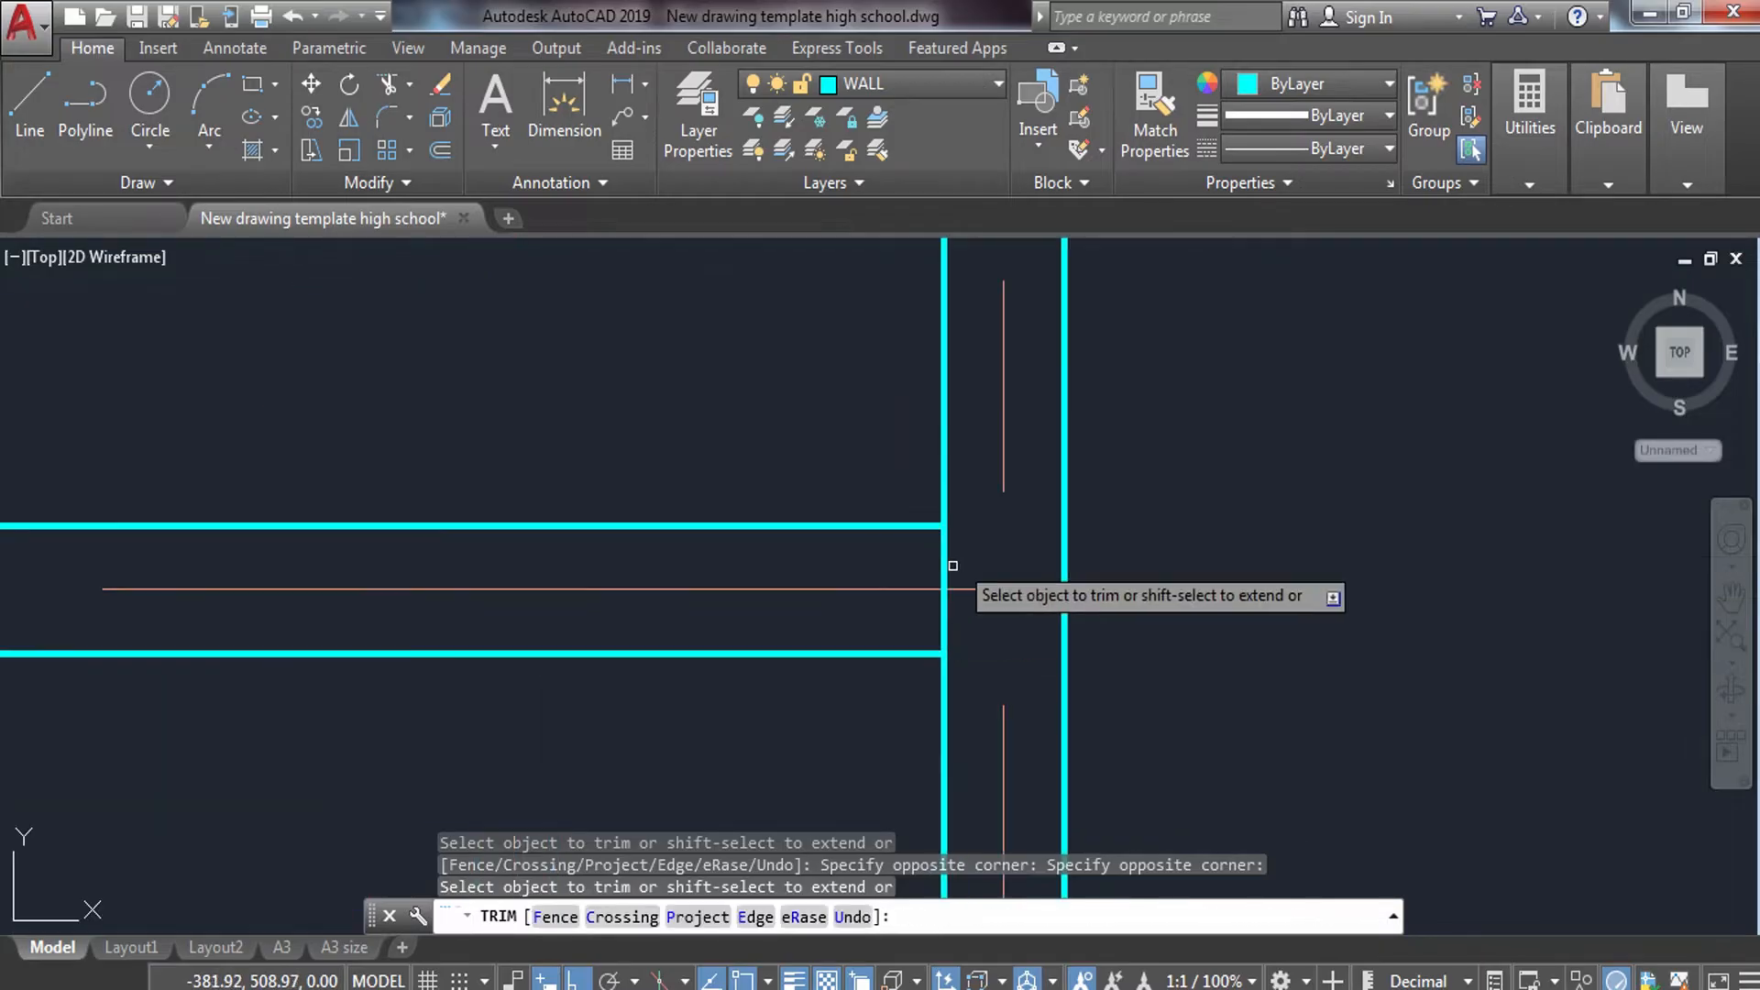
{"action": "left_click", "coordinate": [963, 610]}
{"action": "left_click", "coordinate": [922, 597]}
Trim the overlapping wall lines where the grid B wall meets the line 3 wall, and finish trimming.
{"action": "scroll", "coordinate": [889, 589], "scroll_direction": "down", "scroll_amount": 6}
{"action": "middle_click_drag", "start_coordinate": [608, 608], "coordinate": [757, 341]}
{"action": "scroll", "coordinate": [527, 584], "scroll_direction": "up", "scroll_amount": 2}
{"action": "scroll", "coordinate": [523, 587], "scroll_direction": "up", "scroll_amount": 4}
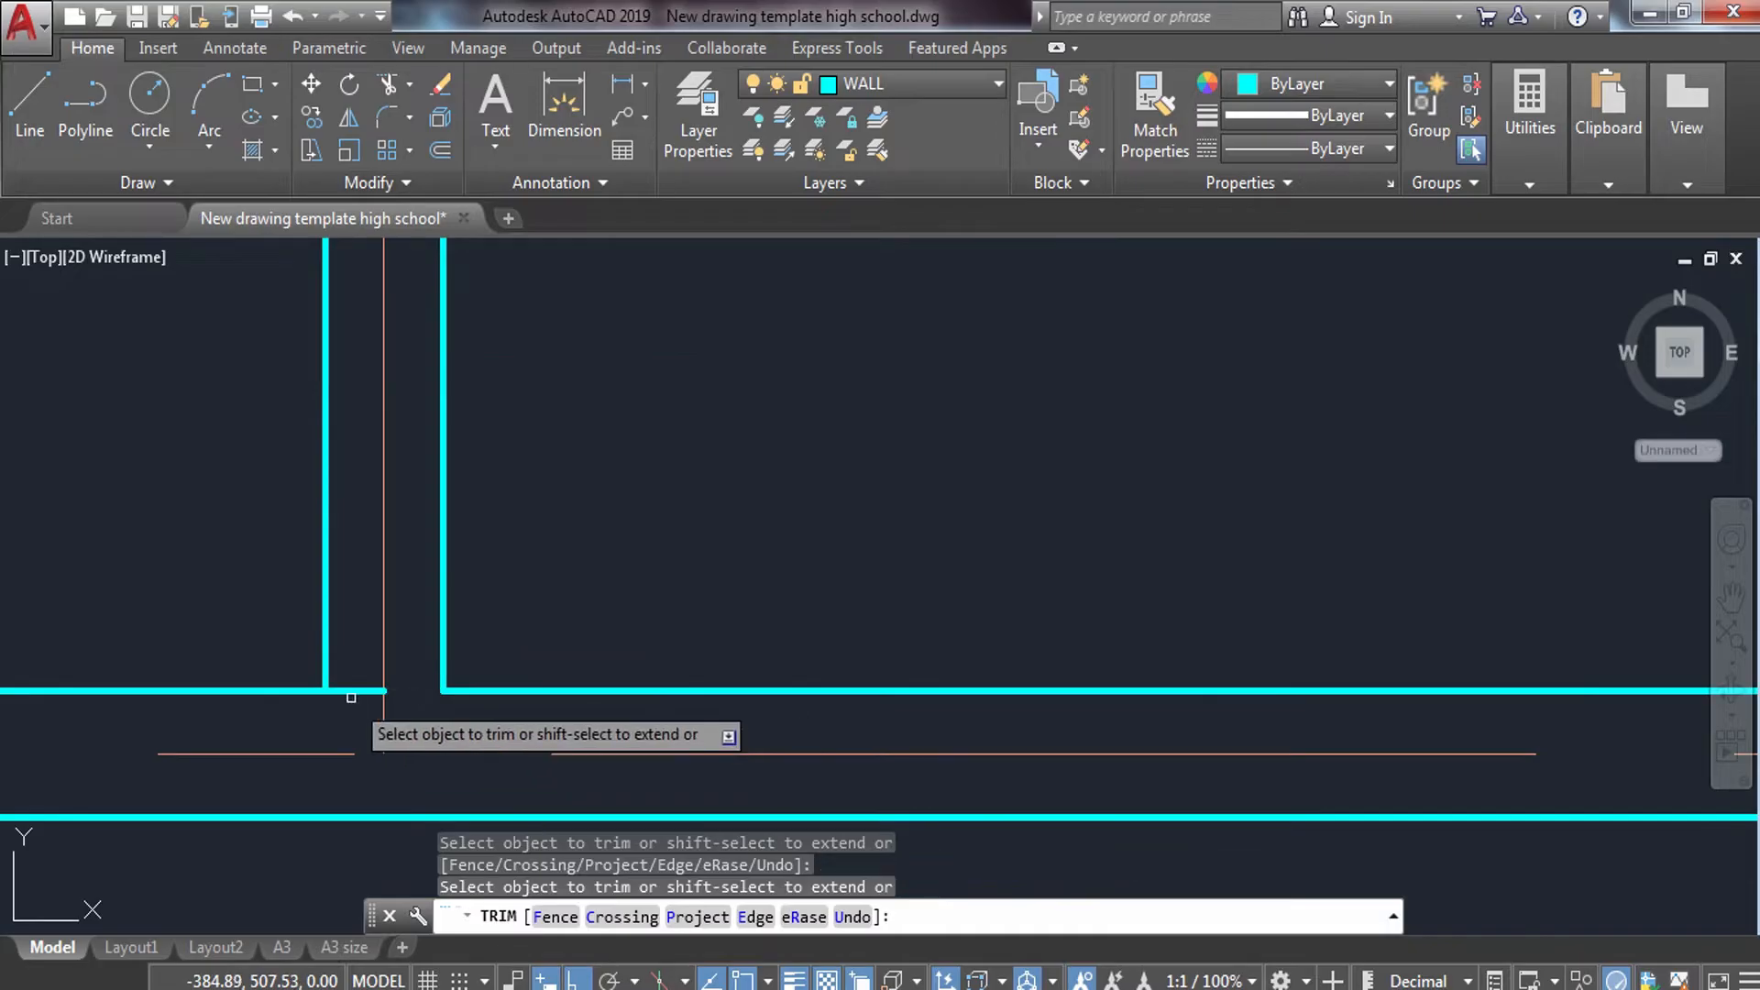
{"action": "key", "text": "Escape"}
{"action": "scroll", "coordinate": [367, 633], "scroll_direction": "down", "scroll_amount": 5}
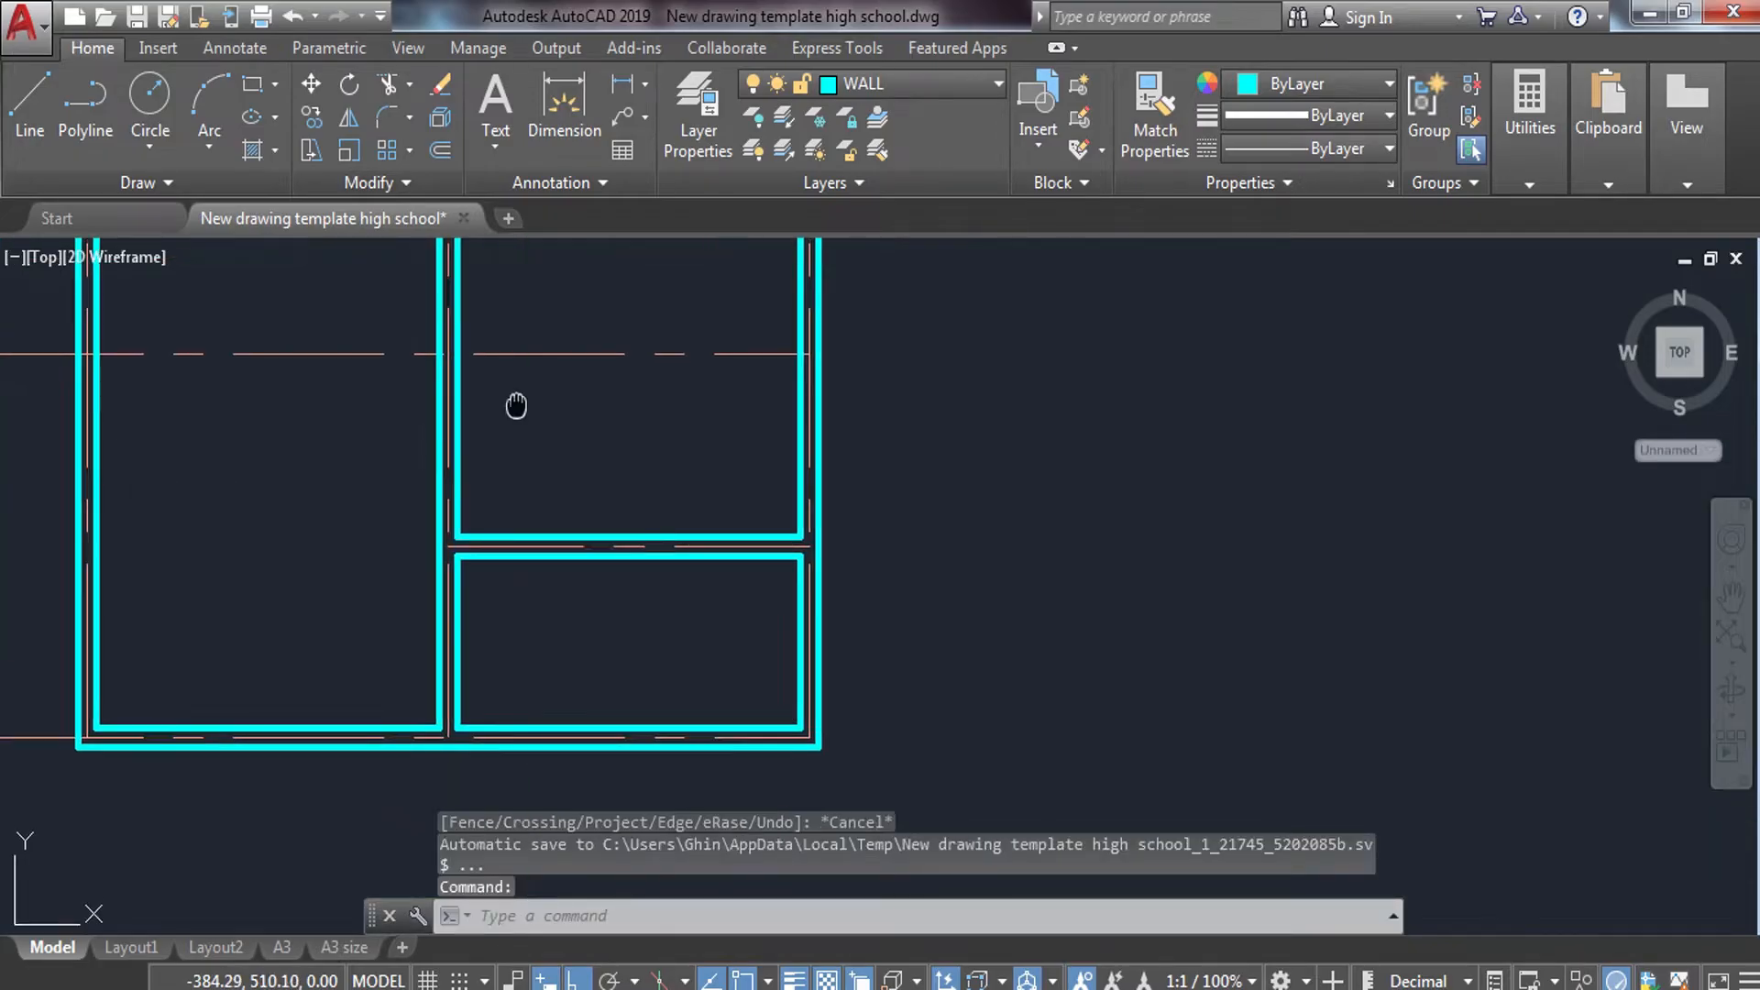
Copy the column and footing symbol to grid A-1, aligning the column's corner with the outer wall corner.
{"action": "scroll", "coordinate": [693, 471], "scroll_direction": "down", "scroll_amount": 3}
{"action": "scroll", "coordinate": [513, 413], "scroll_direction": "up", "scroll_amount": 6}
{"action": "middle_click_drag", "start_coordinate": [455, 406], "coordinate": [602, 538]}
{"action": "left_click", "coordinate": [325, 301]}
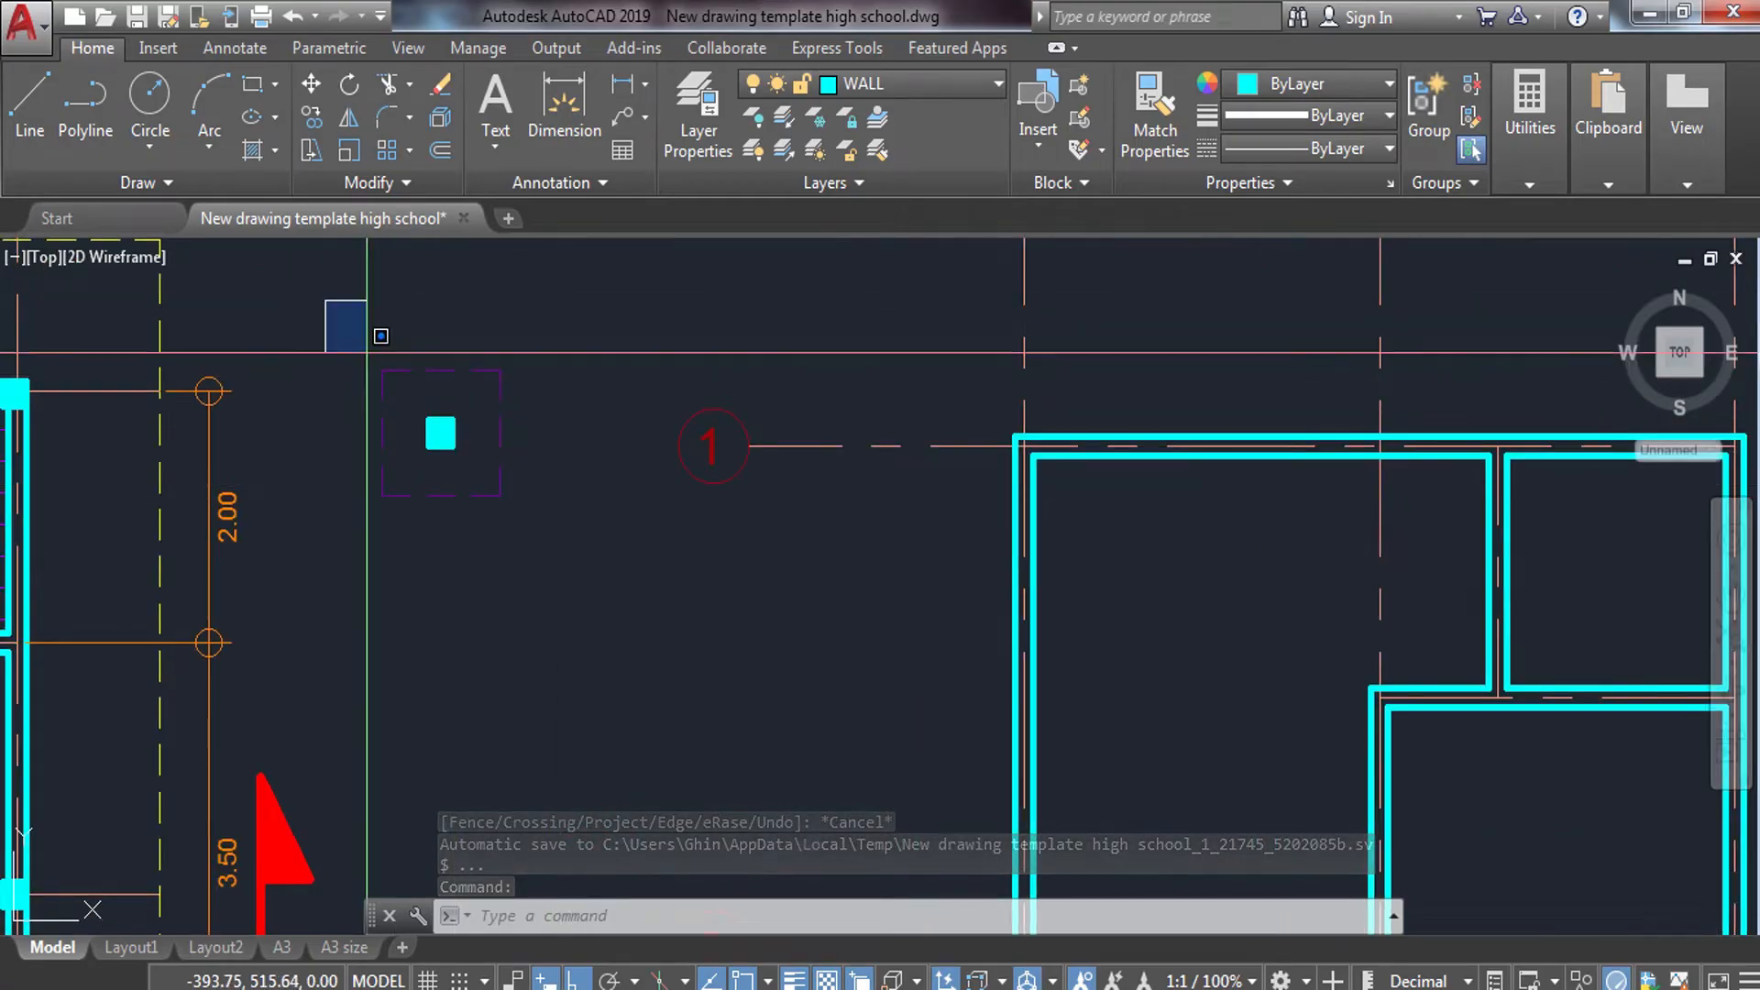
{"action": "left_click", "coordinate": [537, 513]}
{"action": "type", "text": "co"}
{"action": "key", "text": "Return"}
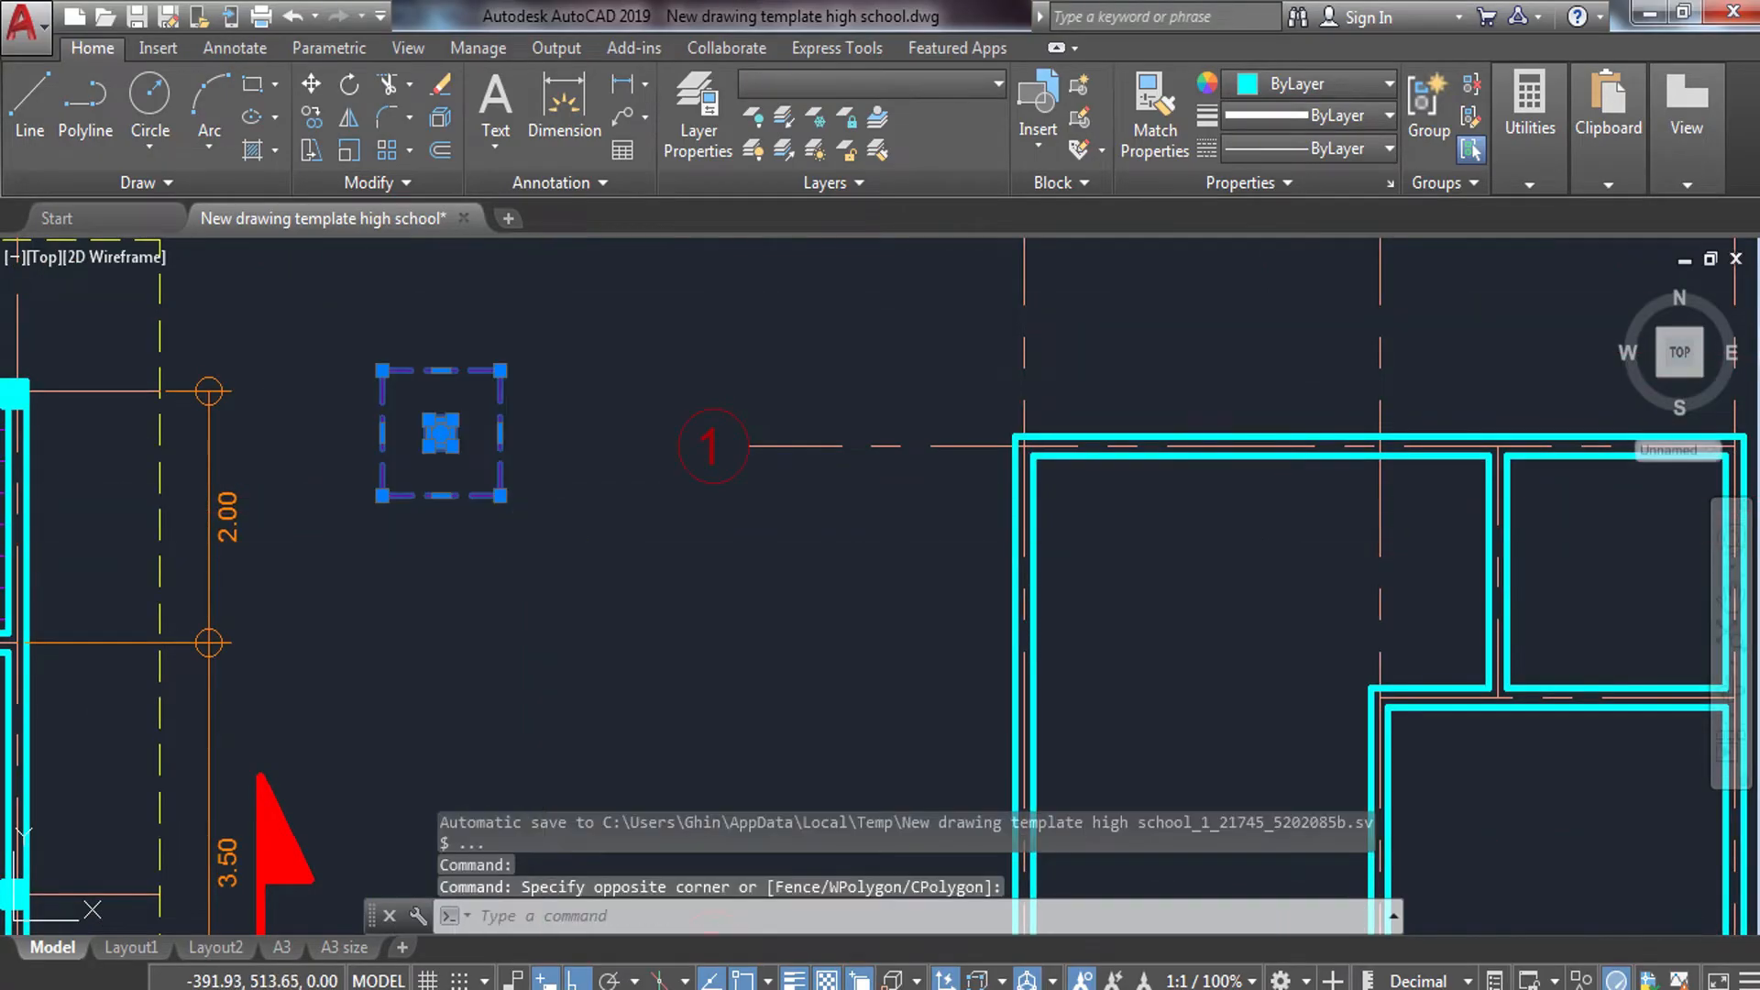
{"action": "scroll", "coordinate": [423, 408], "scroll_direction": "up", "scroll_amount": 4}
{"action": "left_click", "coordinate": [431, 449]}
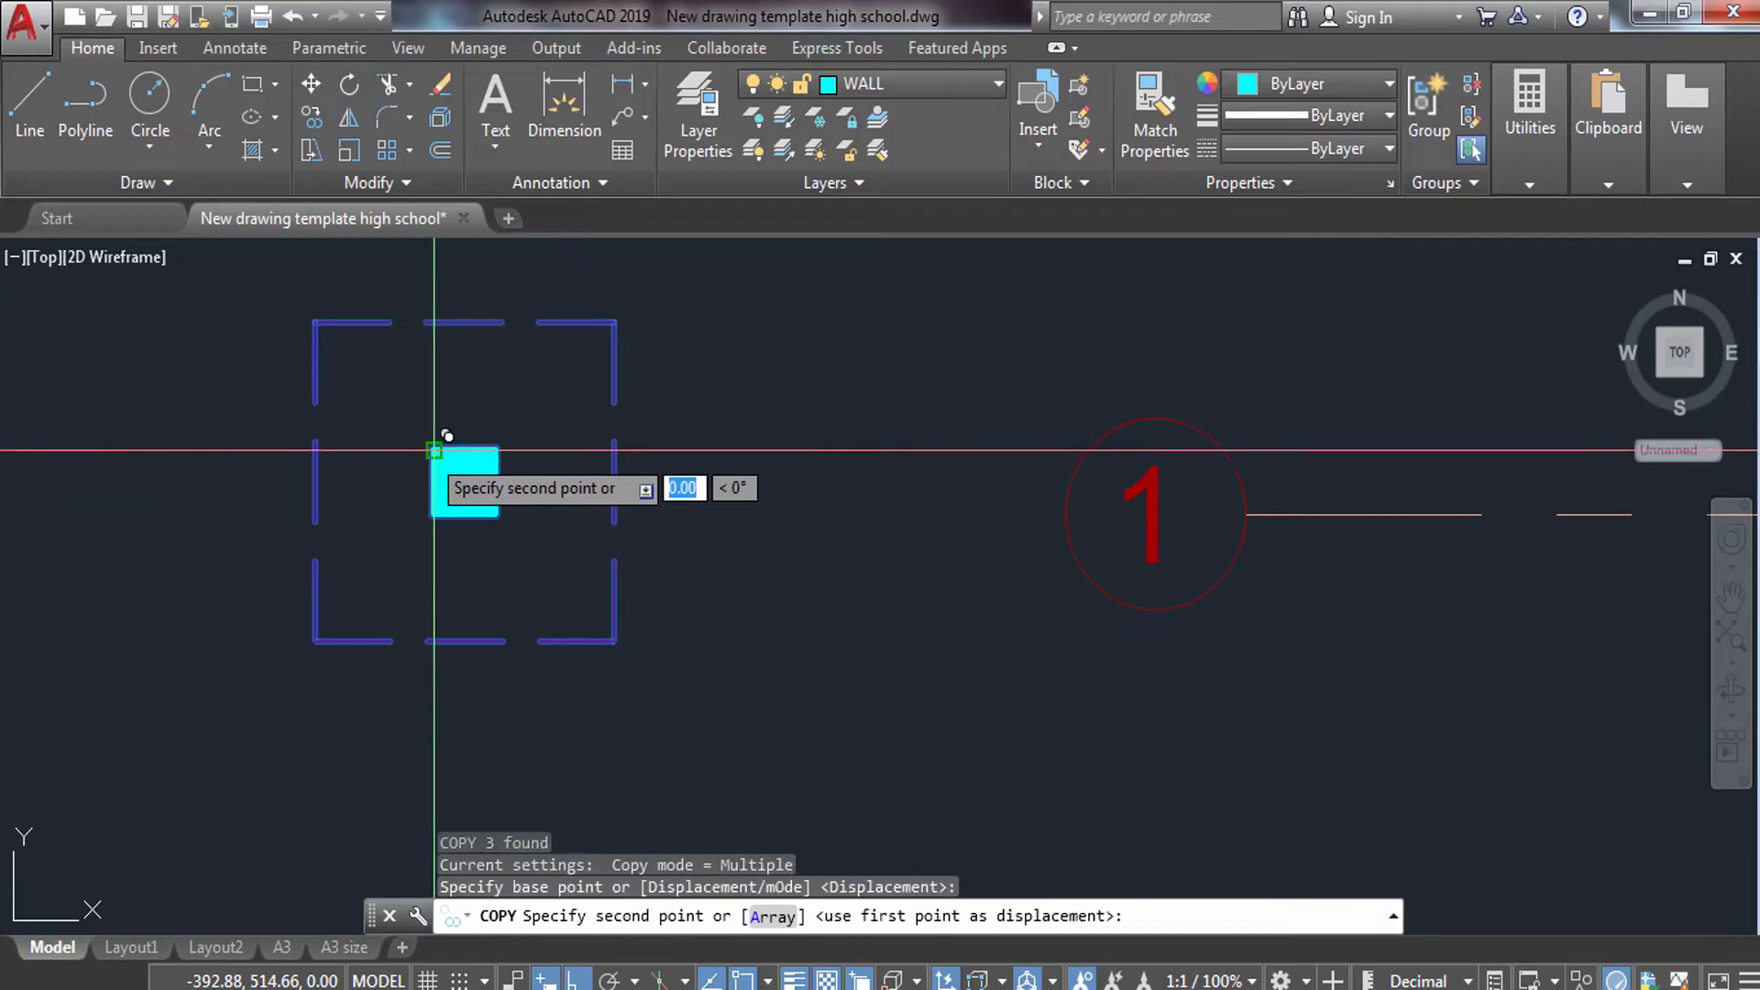
{"action": "scroll", "coordinate": [427, 453], "scroll_direction": "down", "scroll_amount": 5}
{"action": "scroll", "coordinate": [843, 463], "scroll_direction": "up", "scroll_amount": 8}
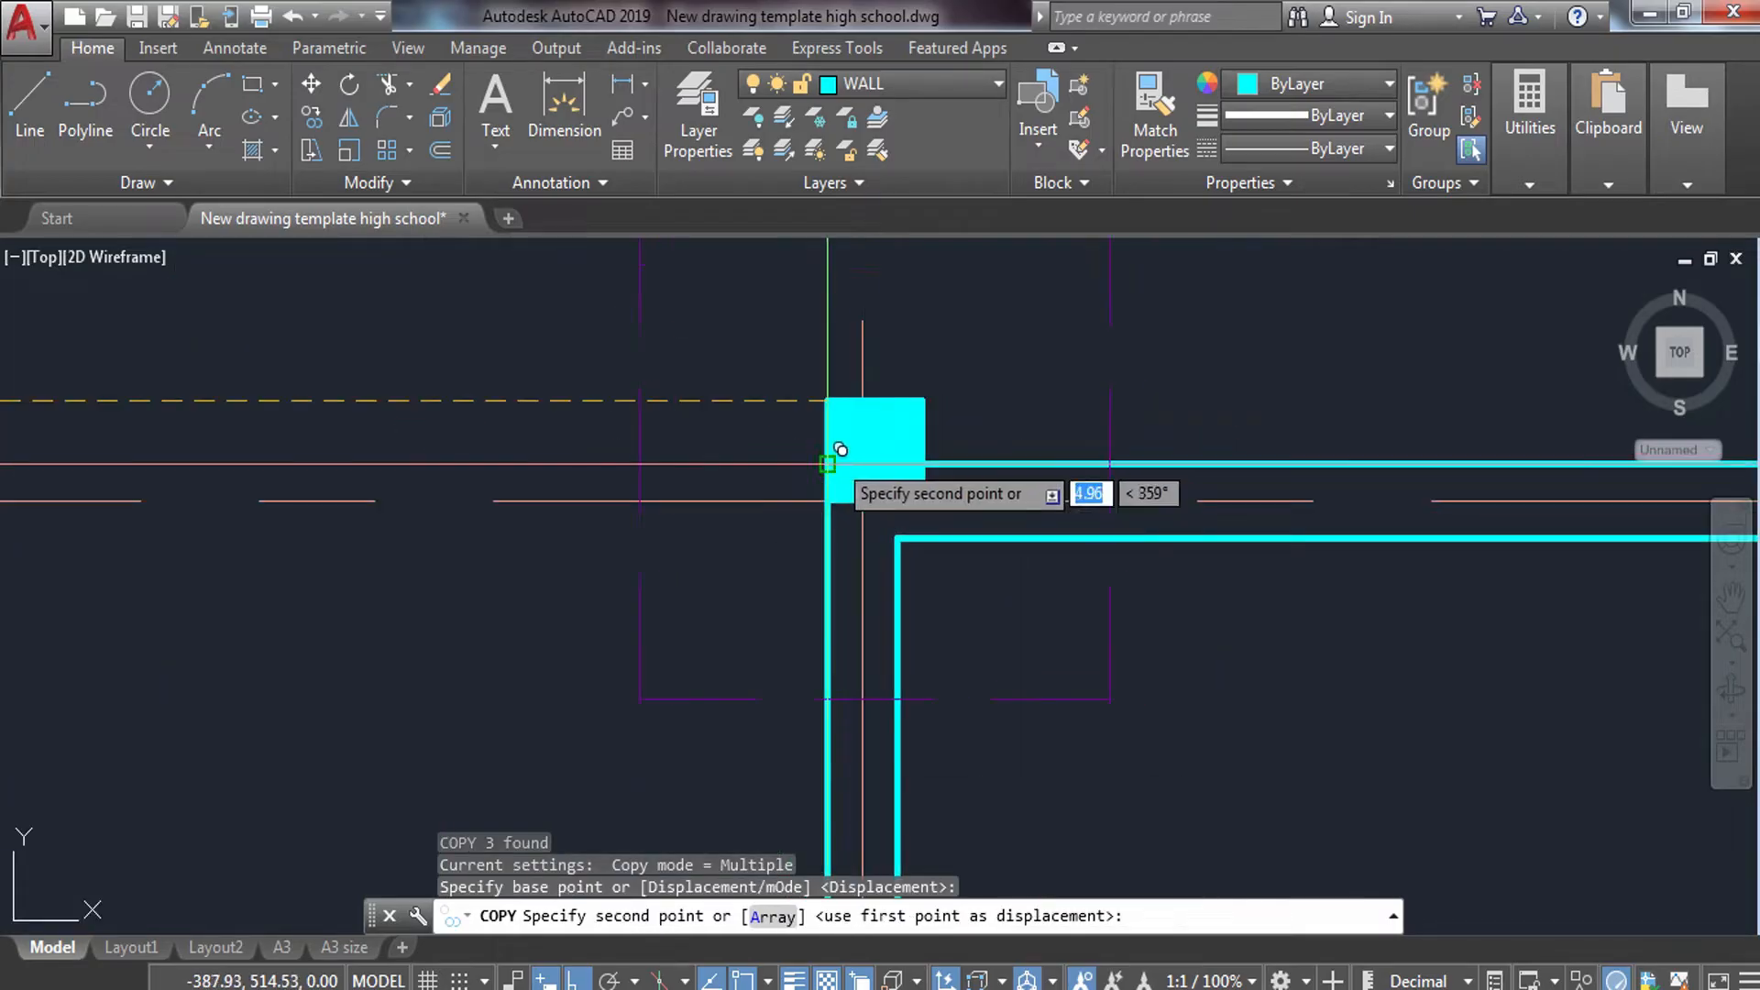
{"action": "left_click", "coordinate": [861, 500]}
{"action": "scroll", "coordinate": [861, 501], "scroll_direction": "down", "scroll_amount": 8}
{"action": "key", "text": "Escape"}
Copy the column and footing symbol to grid B-1, with the column centred on grid B and flush with the outer wall face.
{"action": "left_click", "coordinate": [443, 408]}
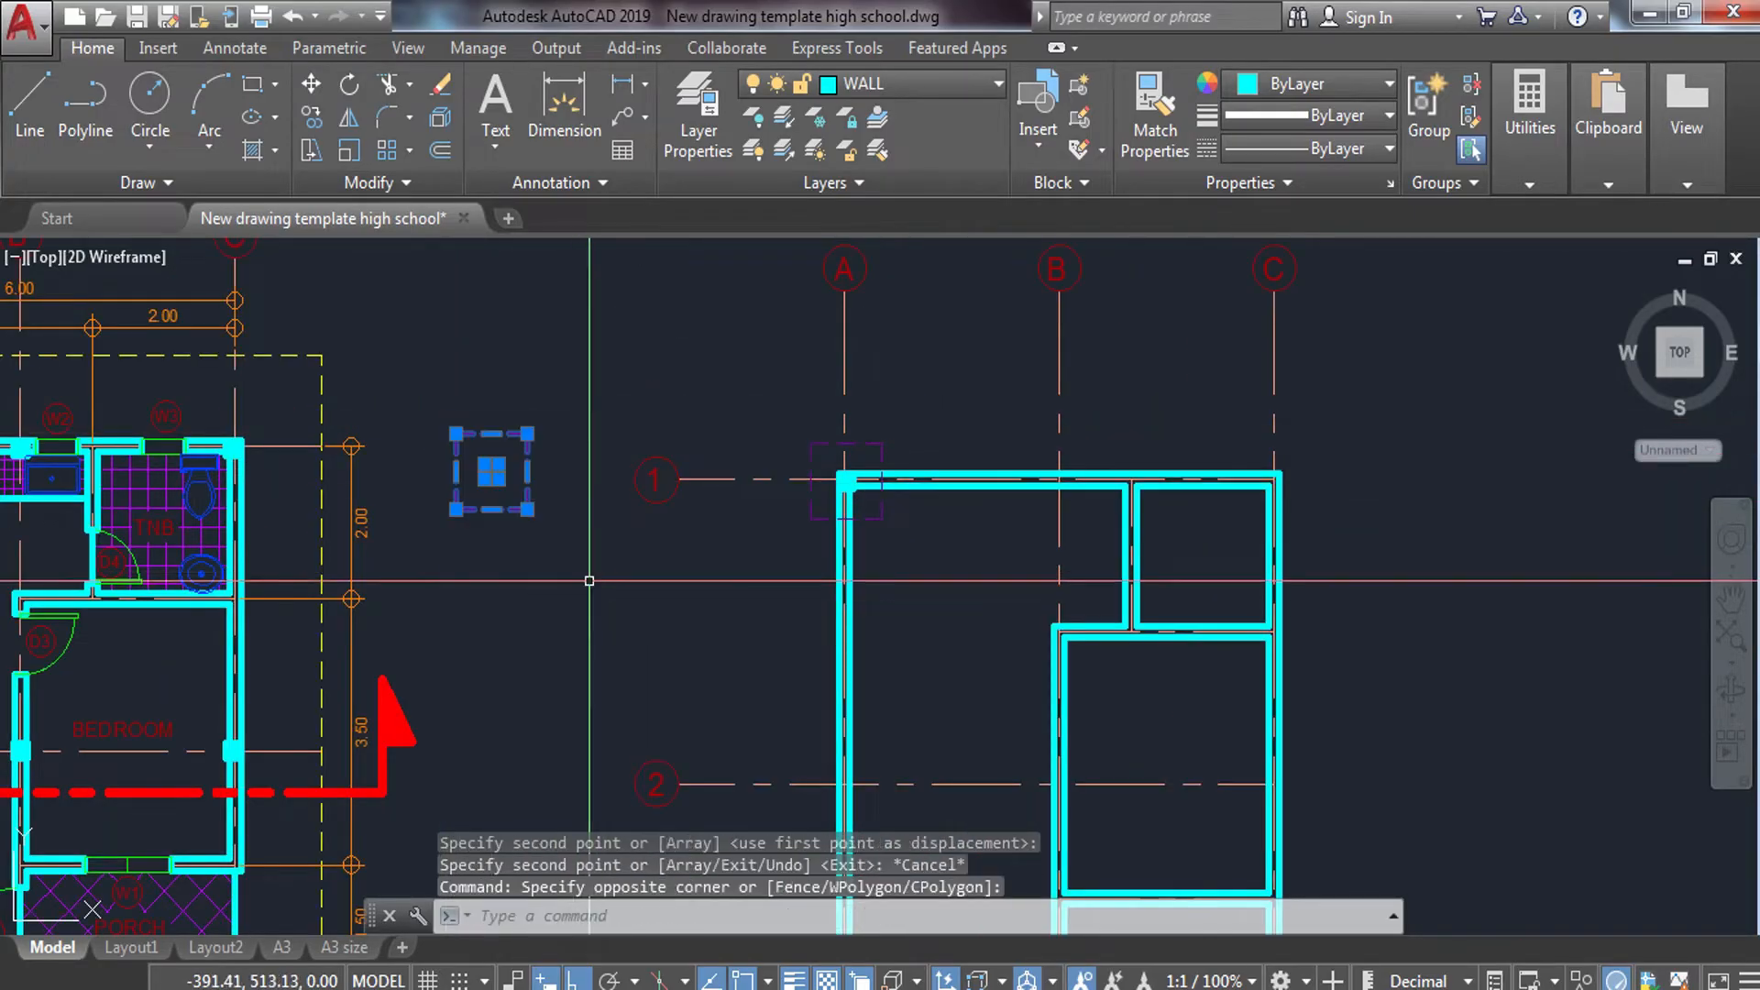
{"action": "left_click", "coordinate": [590, 564]}
{"action": "type", "text": "CO"}
{"action": "key", "text": "Return"}
{"action": "scroll", "coordinate": [522, 453], "scroll_direction": "up", "scroll_amount": 5}
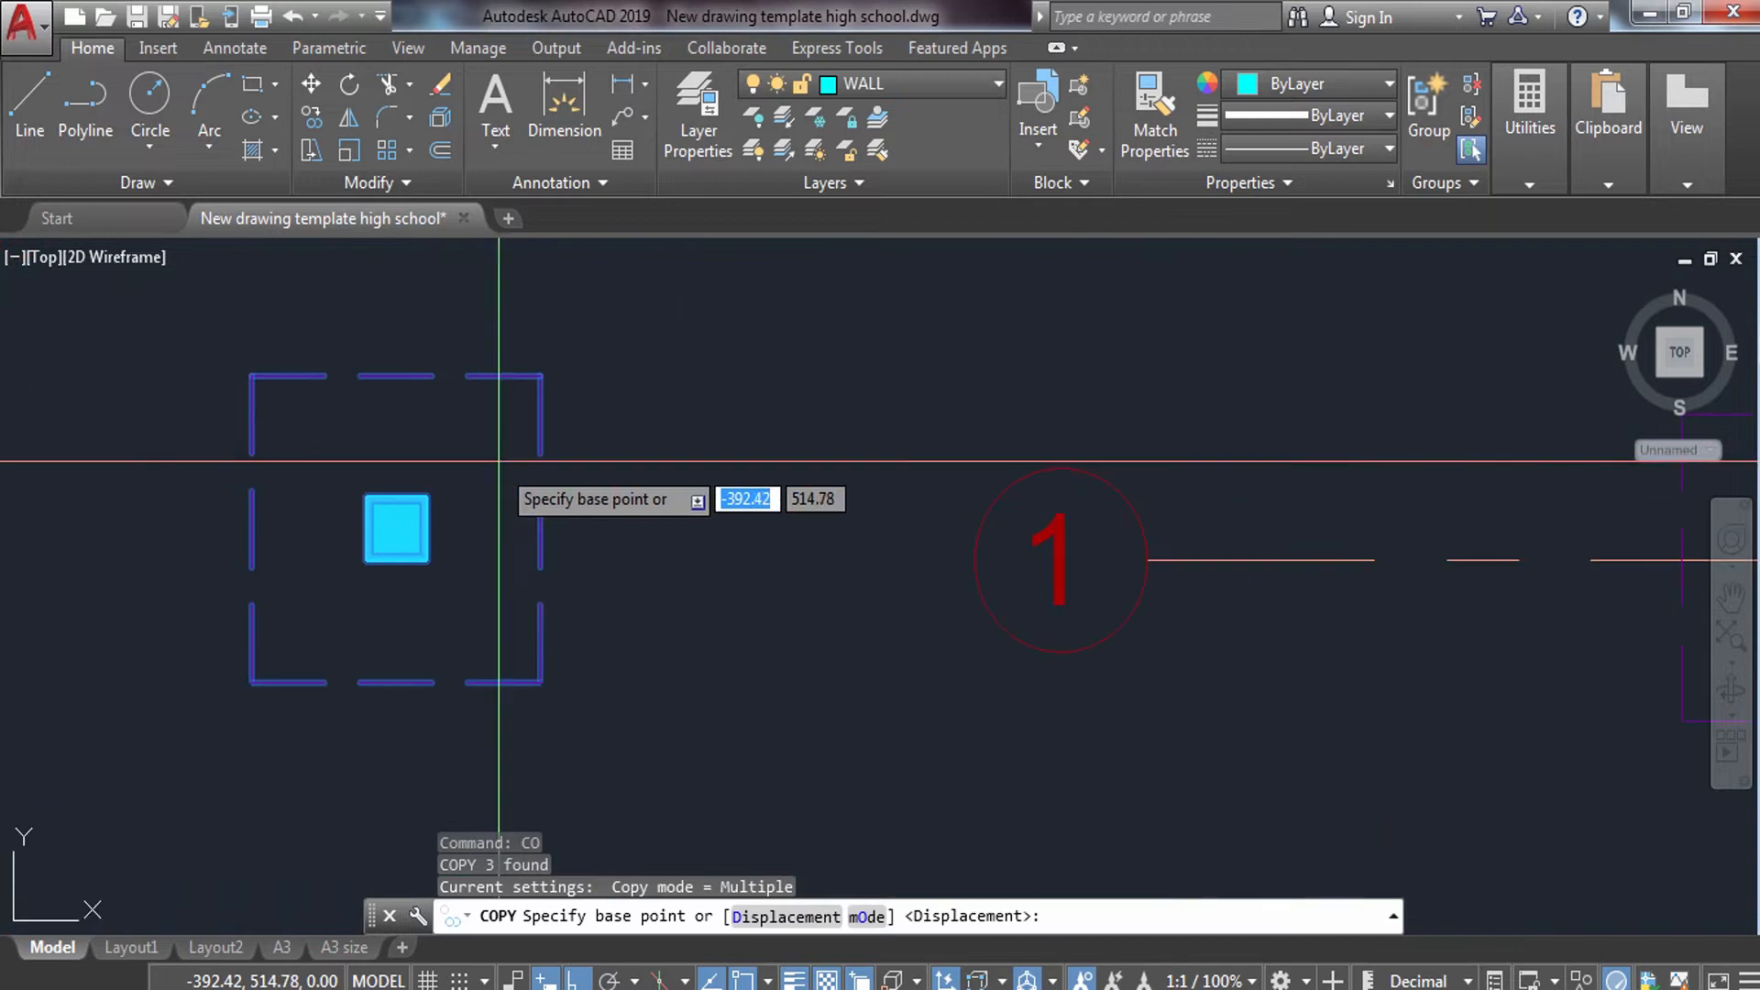
{"action": "left_click", "coordinate": [396, 500]}
{"action": "scroll", "coordinate": [648, 569], "scroll_direction": "down", "scroll_amount": 4}
{"action": "scroll", "coordinate": [648, 569], "scroll_direction": "up", "scroll_amount": 4}
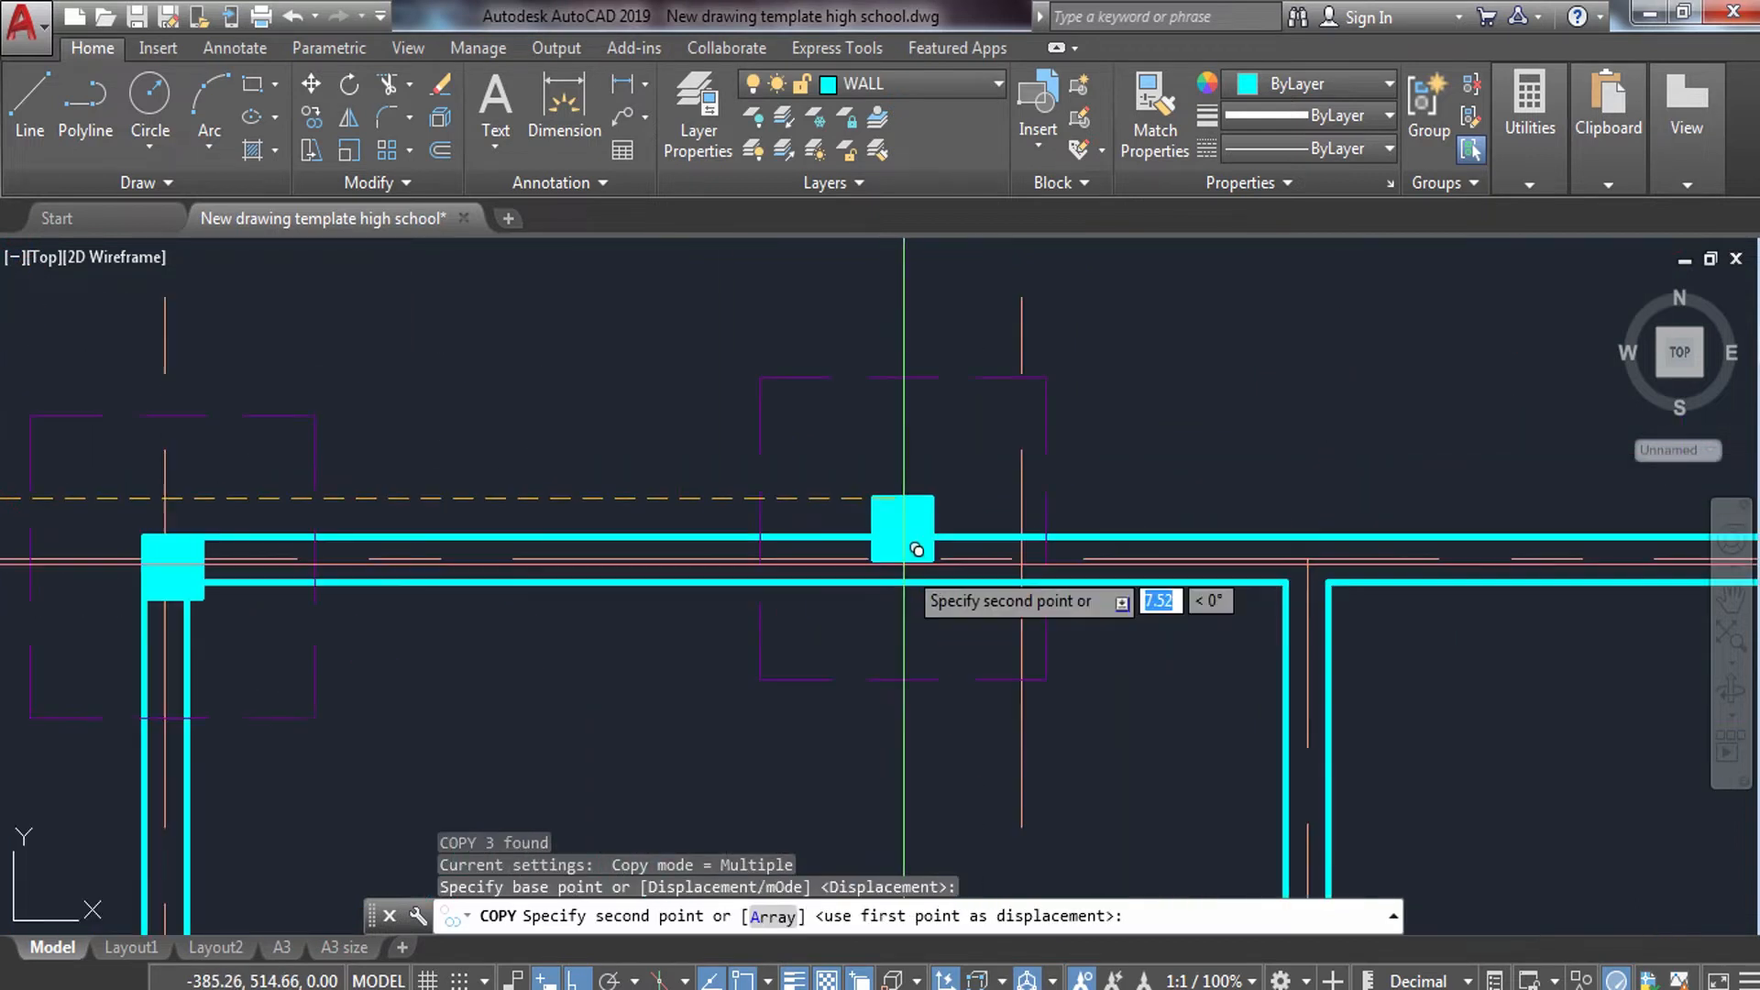
{"action": "left_click", "coordinate": [1026, 527]}
{"action": "scroll", "coordinate": [806, 549], "scroll_direction": "down", "scroll_amount": 3}
{"action": "key", "text": "Escape"}
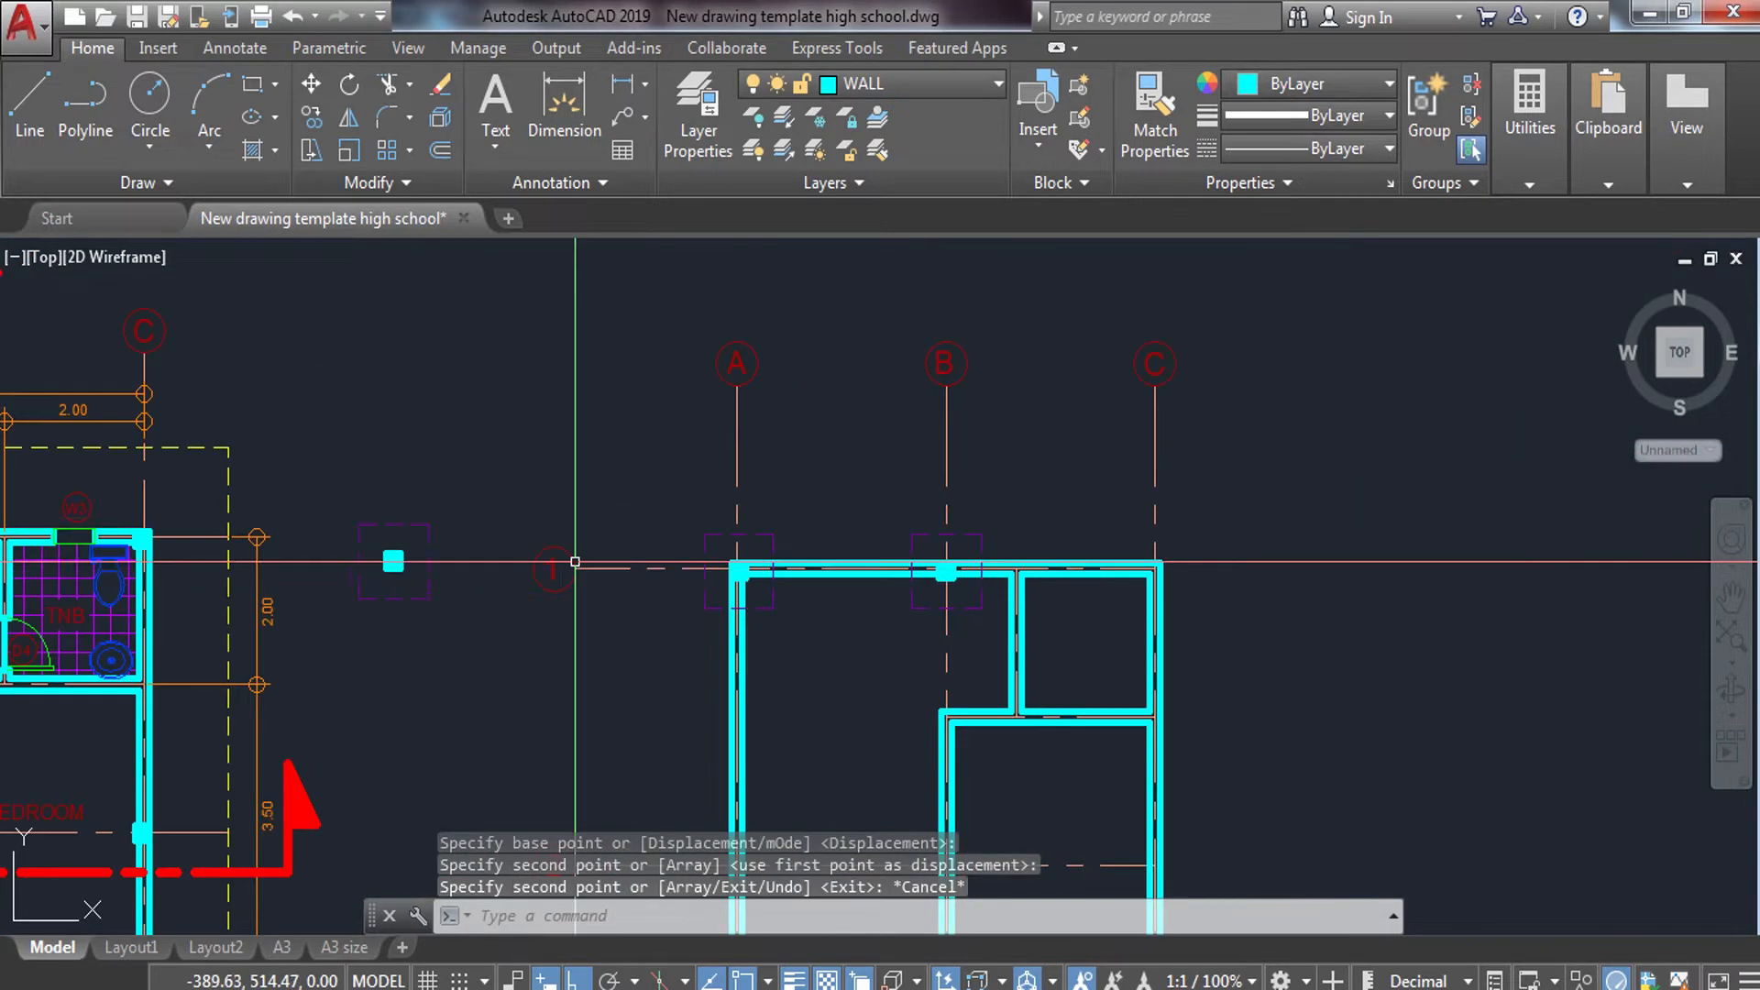
Copy the column and footing symbol to grid C-1, aligning the column's corner with the outer wall corner.
{"action": "left_click", "coordinate": [333, 498]}
{"action": "left_click", "coordinate": [442, 616]}
{"action": "type", "text": "CO"}
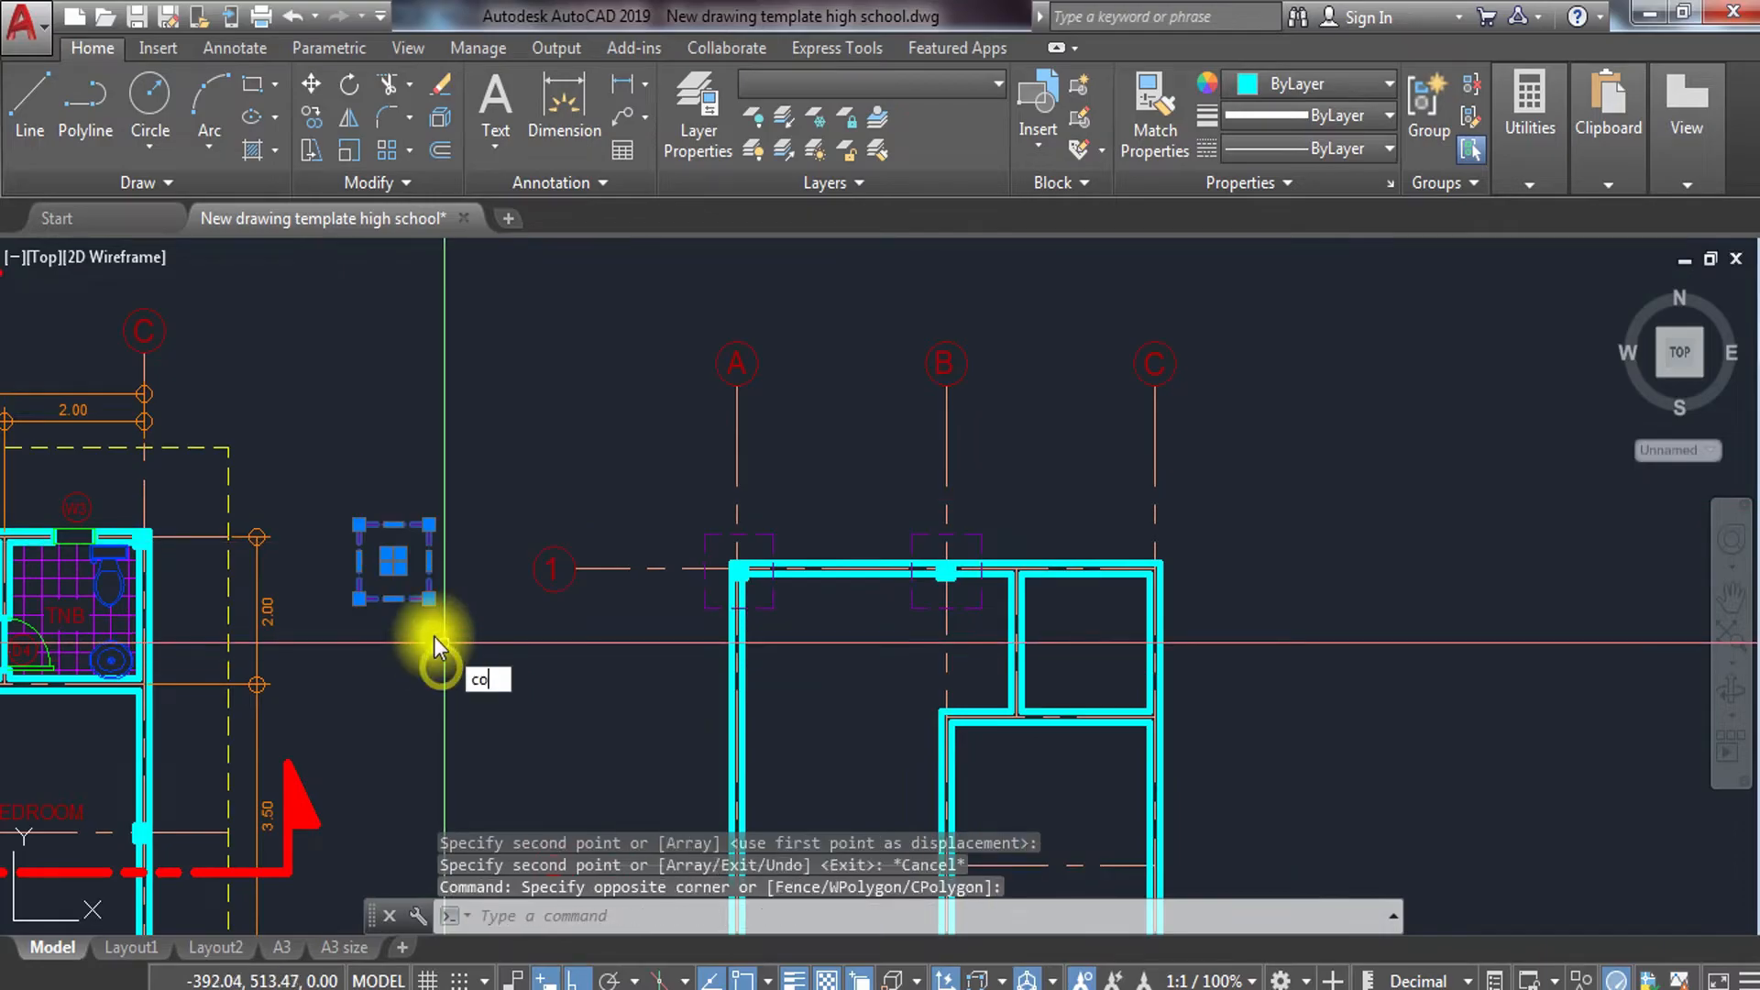
{"action": "key", "text": "Return"}
{"action": "scroll", "coordinate": [414, 550], "scroll_direction": "up", "scroll_amount": 2}
{"action": "left_click", "coordinate": [381, 563]}
{"action": "scroll", "coordinate": [371, 568], "scroll_direction": "down", "scroll_amount": 2}
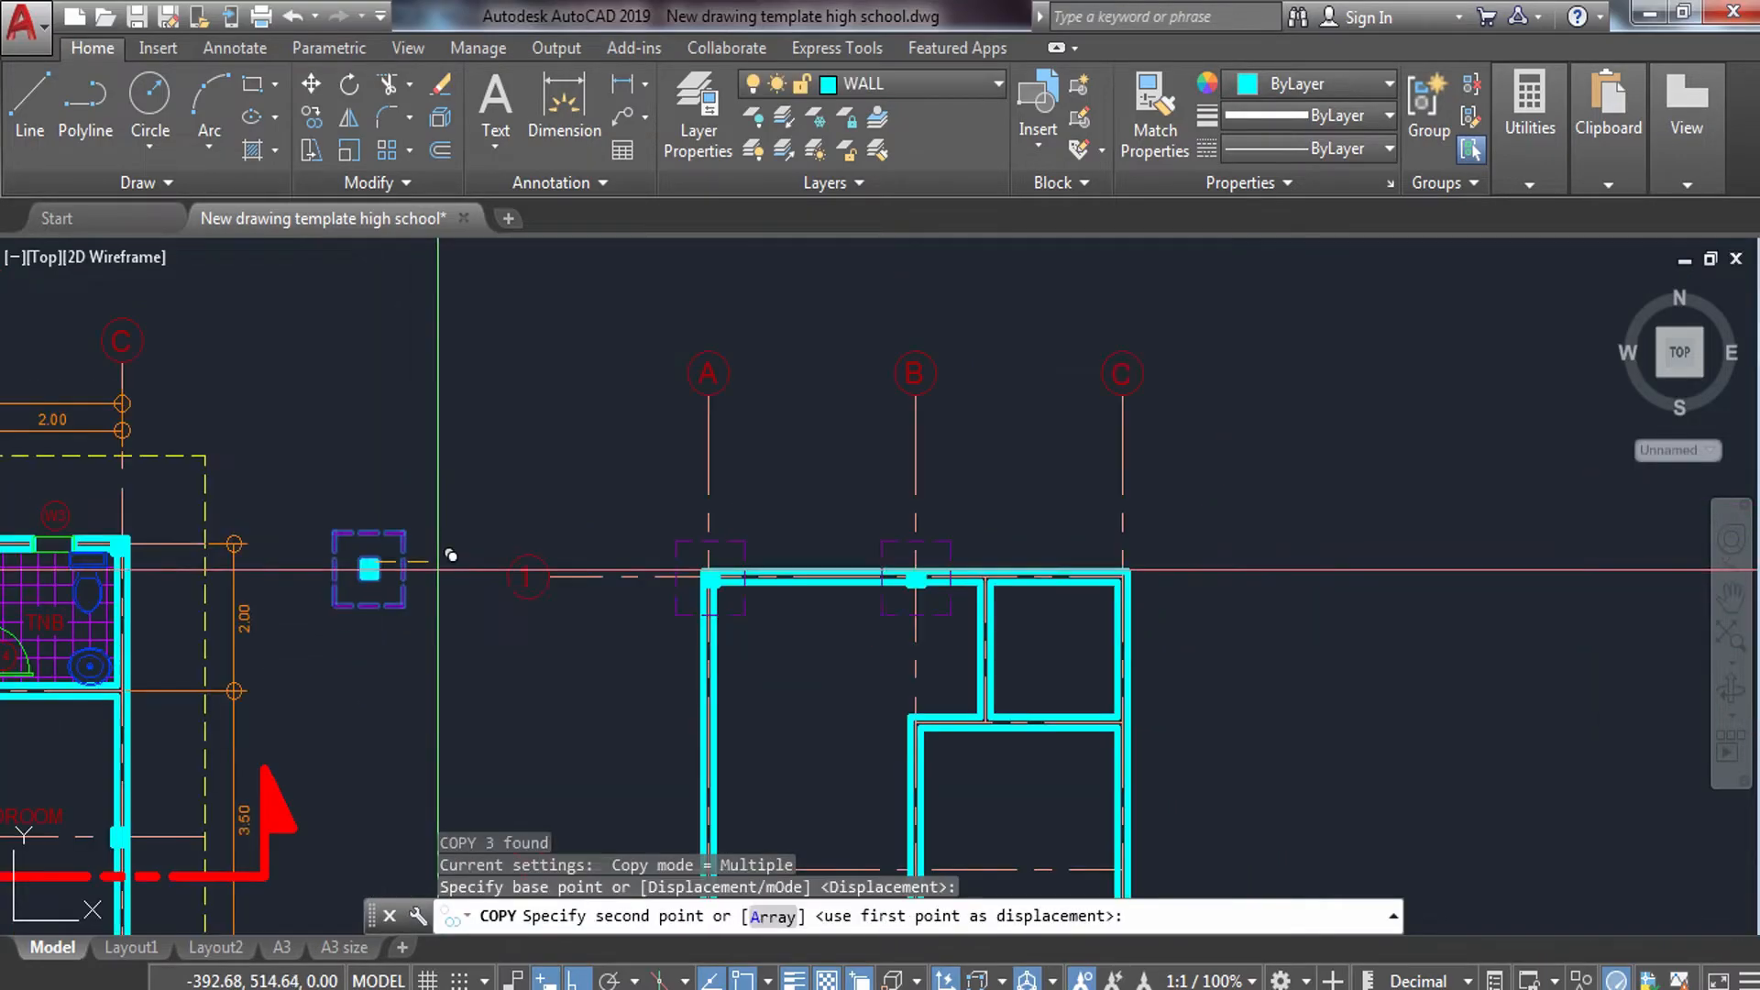
{"action": "scroll", "coordinate": [1105, 569], "scroll_direction": "up", "scroll_amount": 8}
{"action": "left_click", "coordinate": [1060, 567]}
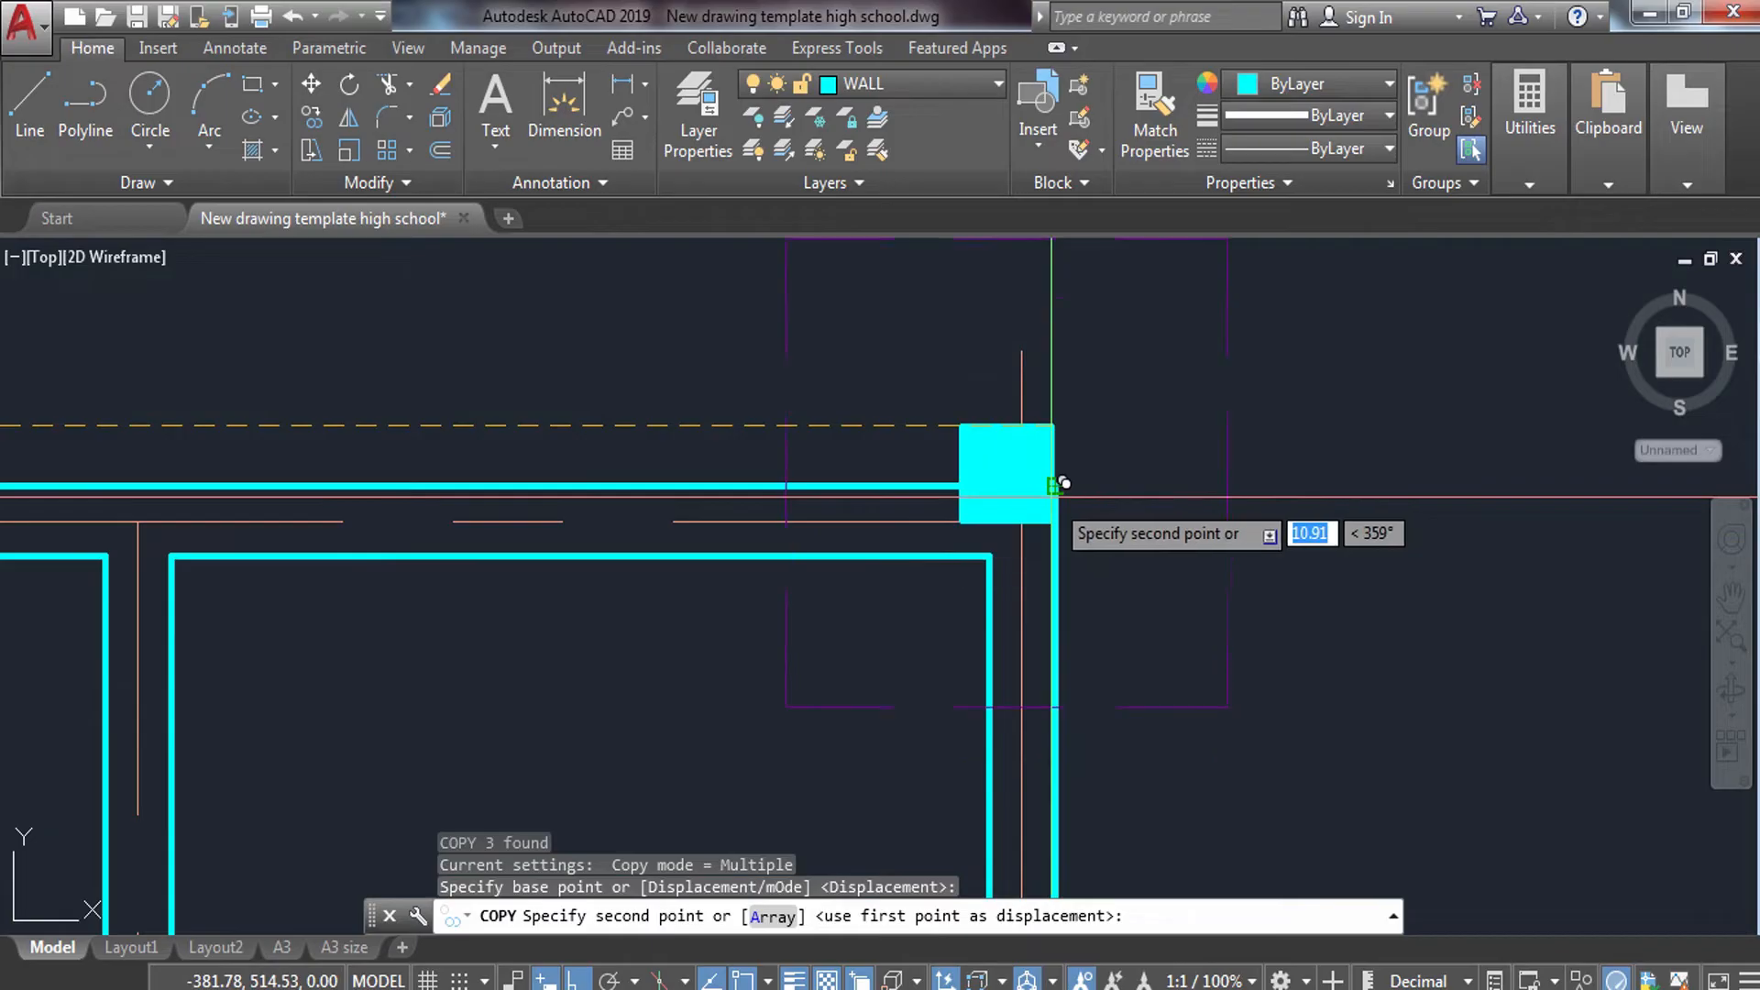
{"action": "key", "text": "Escape"}
{"action": "scroll", "coordinate": [1063, 483], "scroll_direction": "down", "scroll_amount": 6}
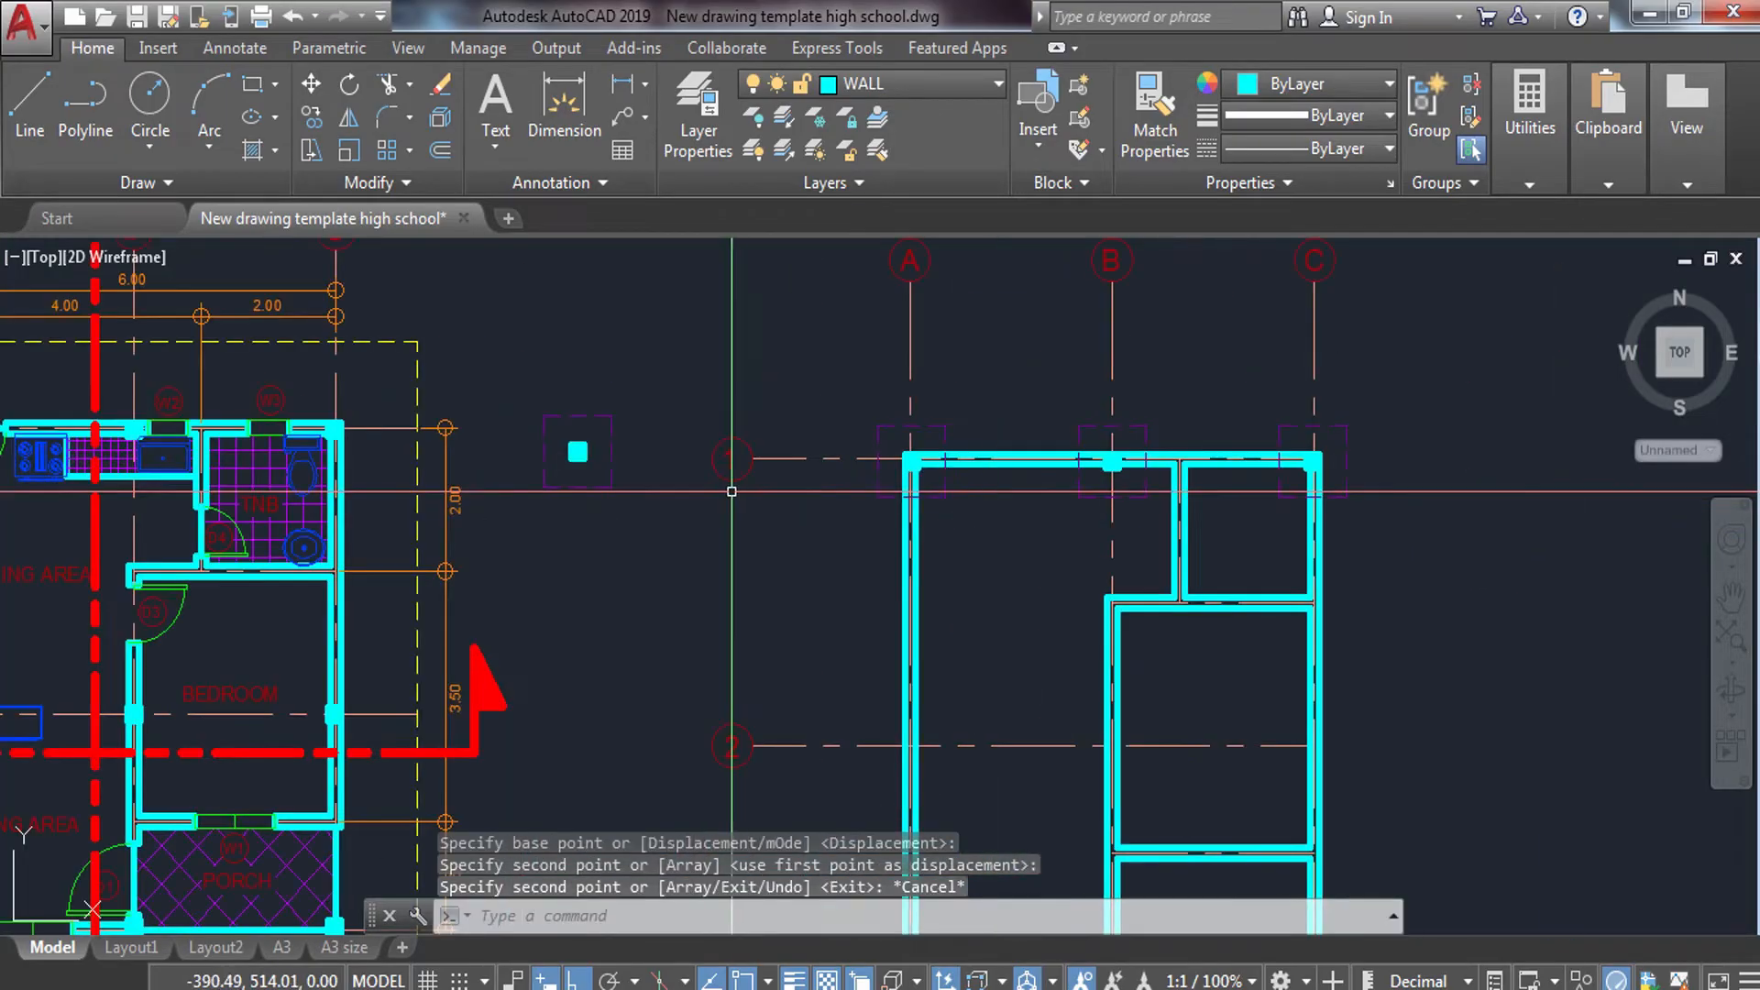
{"action": "scroll", "coordinate": [630, 521], "scroll_direction": "up", "scroll_amount": 4}
{"action": "middle_click_drag", "start_coordinate": [450, 355], "coordinate": [487, 455]}
{"action": "left_click", "coordinate": [413, 318]}
{"action": "left_click", "coordinate": [667, 607]}
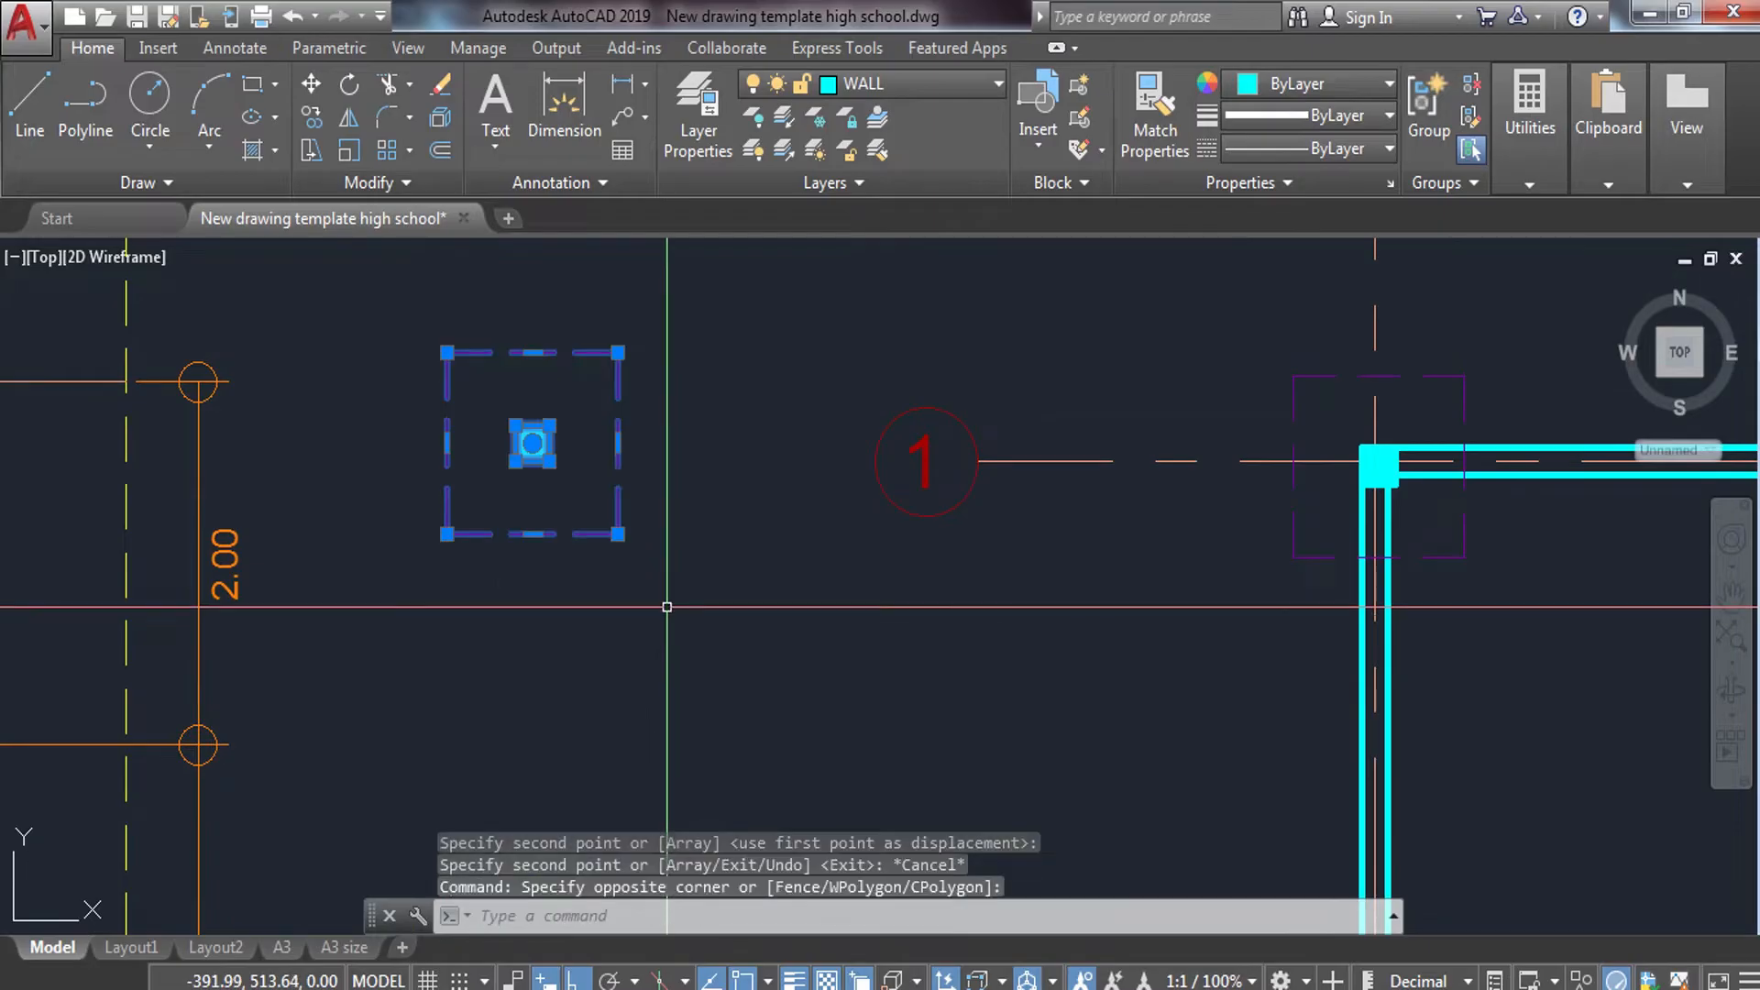
{"action": "right_click", "coordinate": [682, 546]}
{"action": "key", "text": "Escape"}
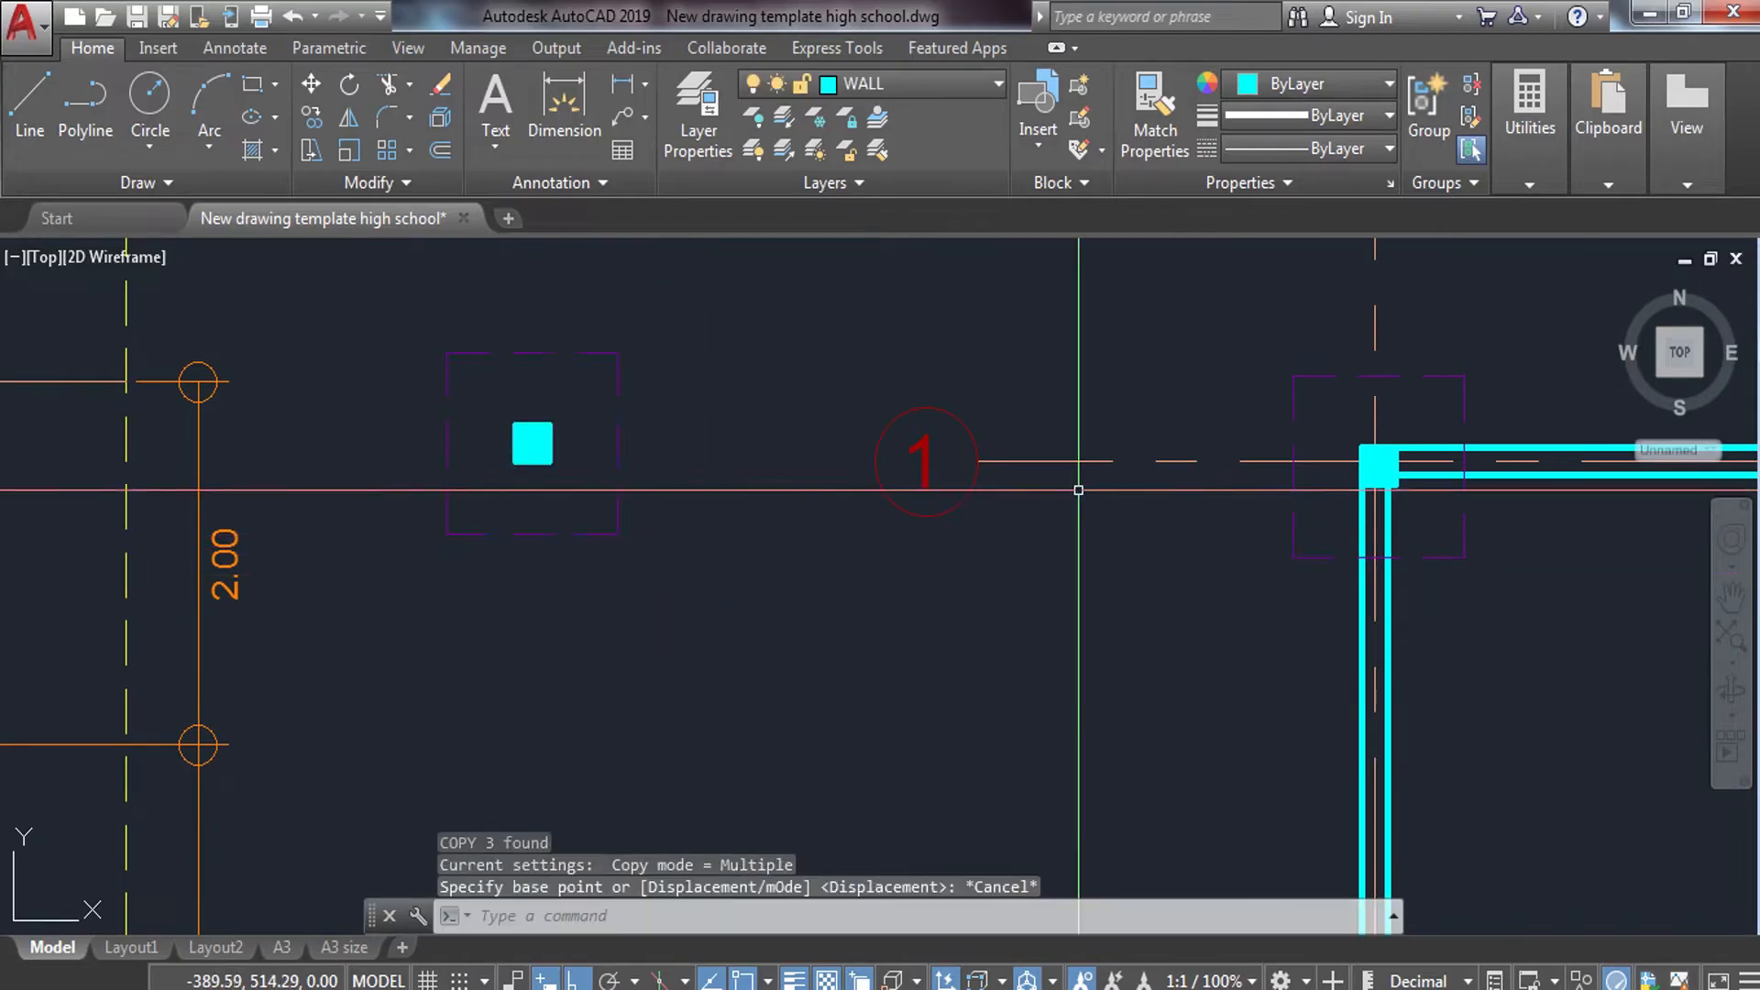
Copy the three column and footing symbols on grid line 1 straight down to grid line 2, centring the columns on that line.
{"action": "middle_click_drag", "start_coordinate": [1069, 483], "coordinate": [459, 493]}
{"action": "scroll", "coordinate": [459, 493], "scroll_direction": "down", "scroll_amount": 2}
{"action": "left_click", "coordinate": [531, 424]}
{"action": "left_click", "coordinate": [646, 527]}
{"action": "left_click", "coordinate": [745, 403]}
{"action": "left_click", "coordinate": [836, 529]}
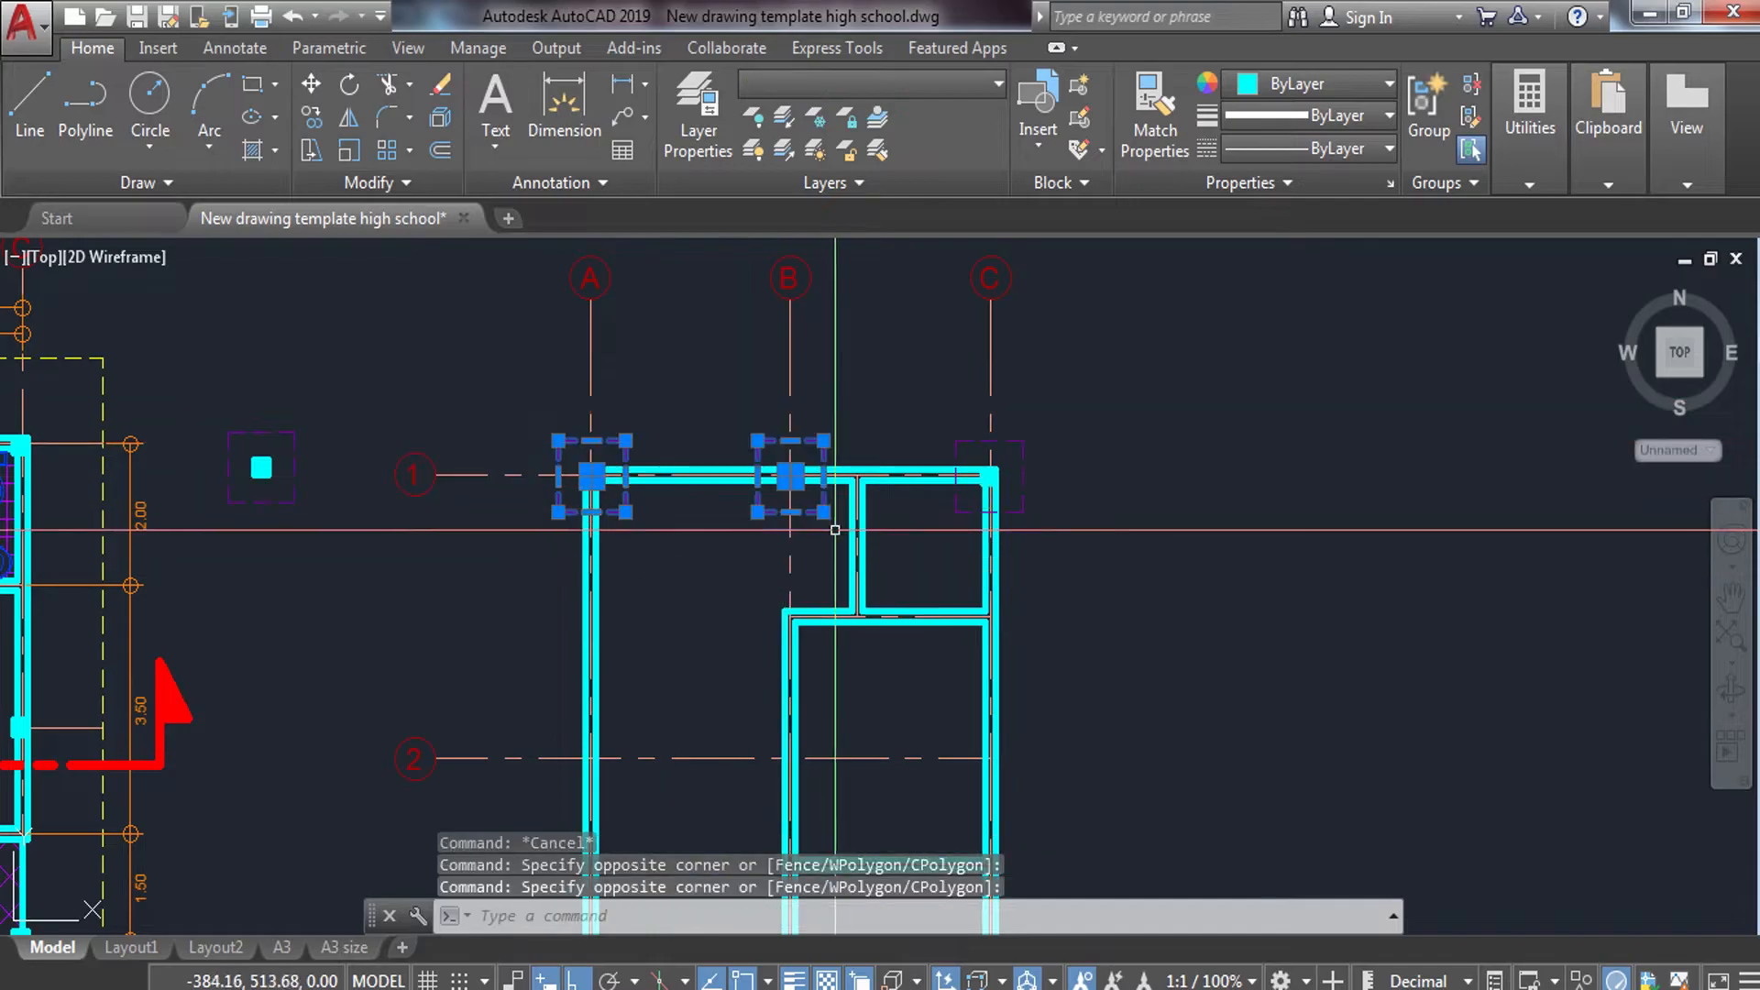
{"action": "left_click", "coordinate": [954, 422]}
{"action": "left_click", "coordinate": [1076, 541]}
{"action": "left_click", "coordinate": [1079, 552]}
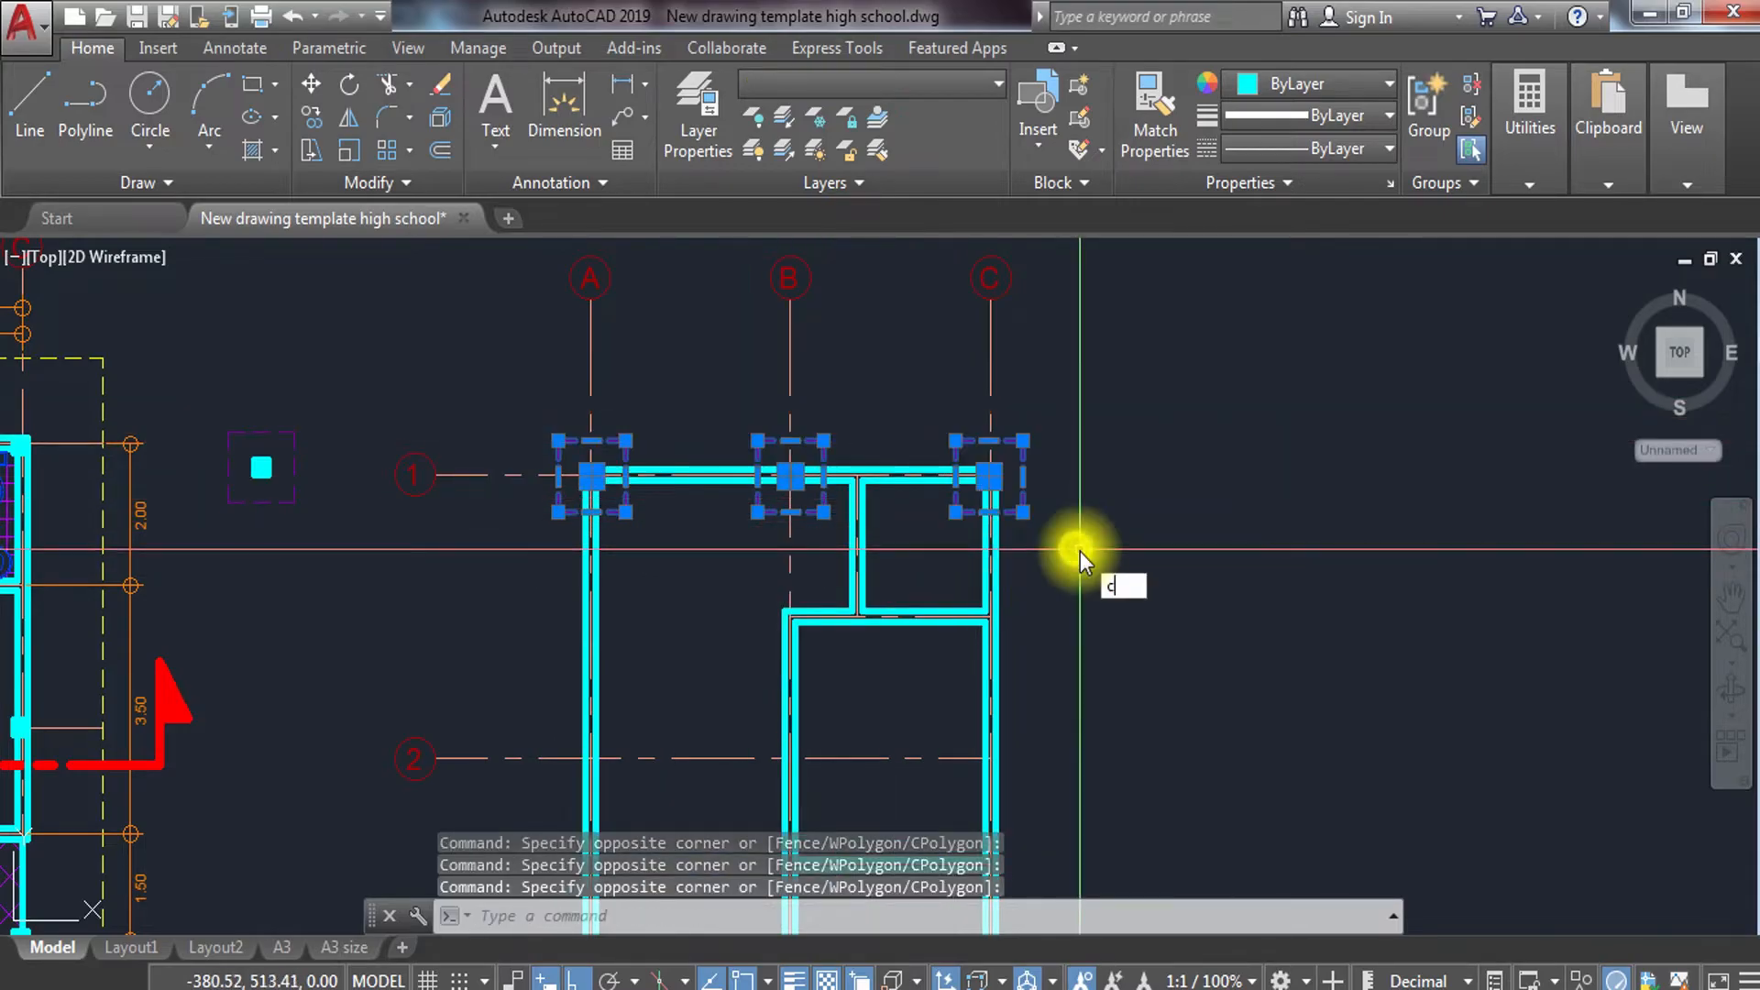
{"action": "type", "text": "co"}
{"action": "key", "text": "Return"}
{"action": "scroll", "coordinate": [862, 519], "scroll_direction": "up", "scroll_amount": 9}
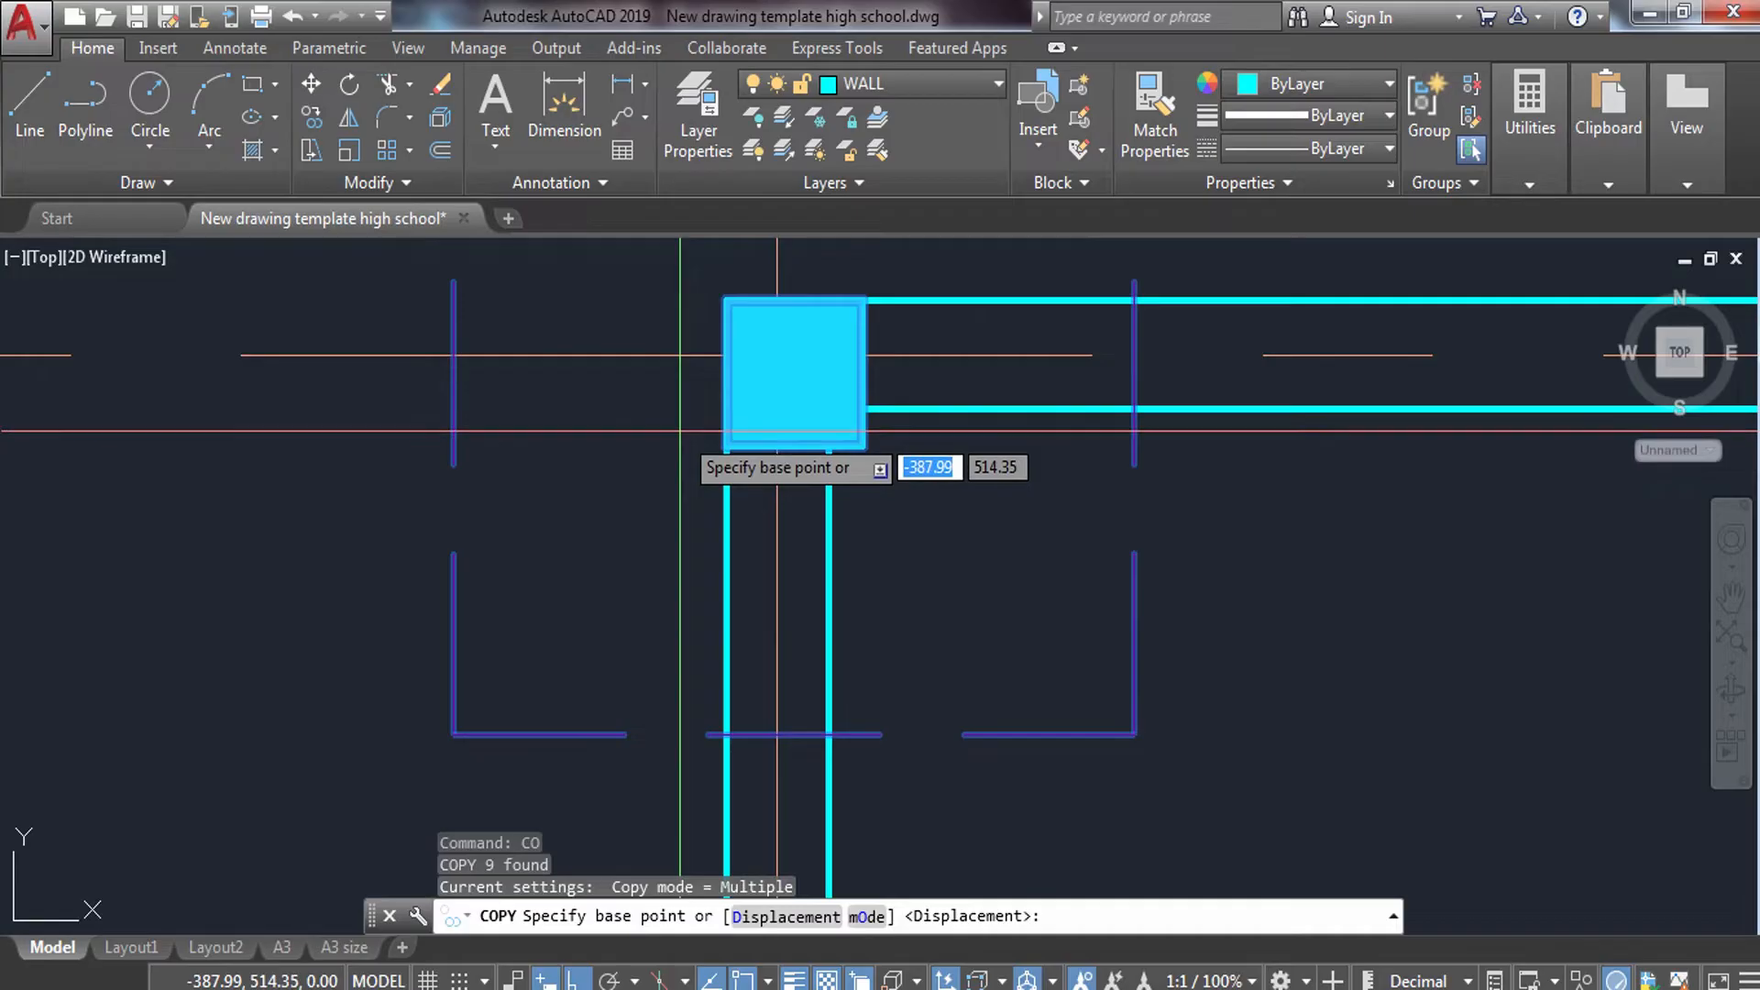
{"action": "left_click", "coordinate": [726, 375]}
{"action": "scroll", "coordinate": [737, 573], "scroll_direction": "down", "scroll_amount": 3}
{"action": "scroll", "coordinate": [770, 638], "scroll_direction": "up", "scroll_amount": 3}
{"action": "scroll", "coordinate": [770, 367], "scroll_direction": "down", "scroll_amount": 3}
{"action": "scroll", "coordinate": [629, 522], "scroll_direction": "up", "scroll_amount": 3}
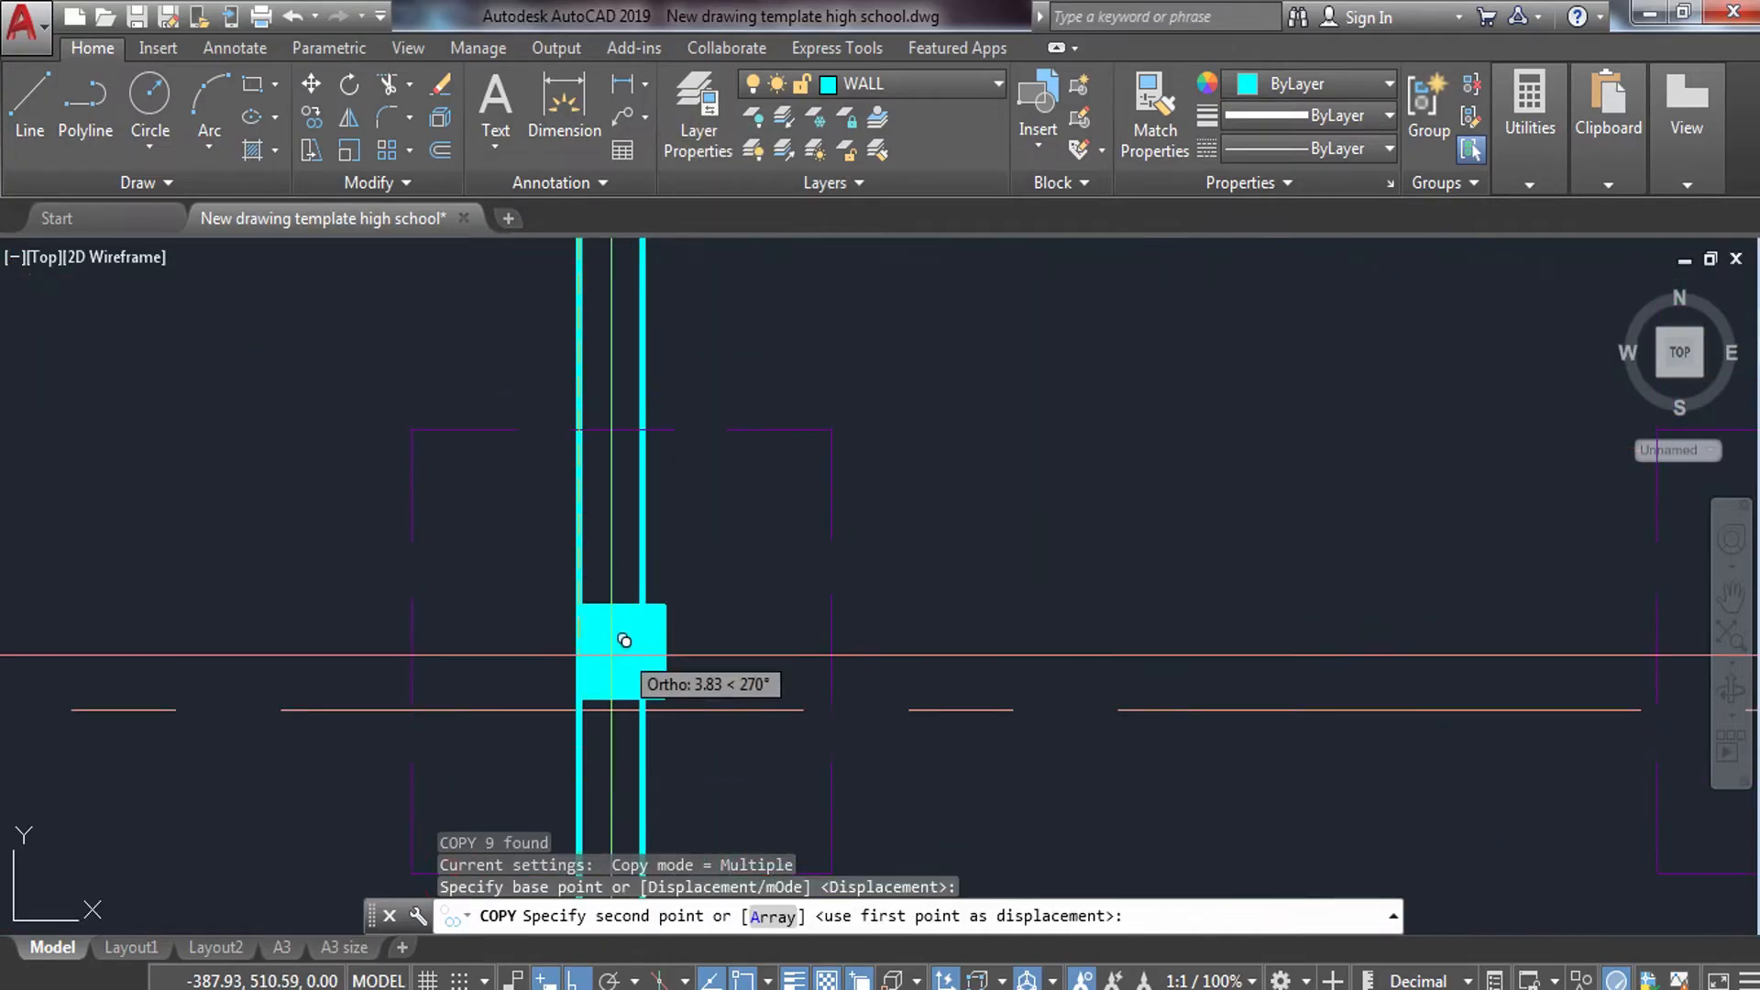
{"action": "left_click", "coordinate": [591, 681]}
{"action": "key", "text": "Escape"}
{"action": "scroll", "coordinate": [780, 539], "scroll_direction": "down", "scroll_amount": 3}
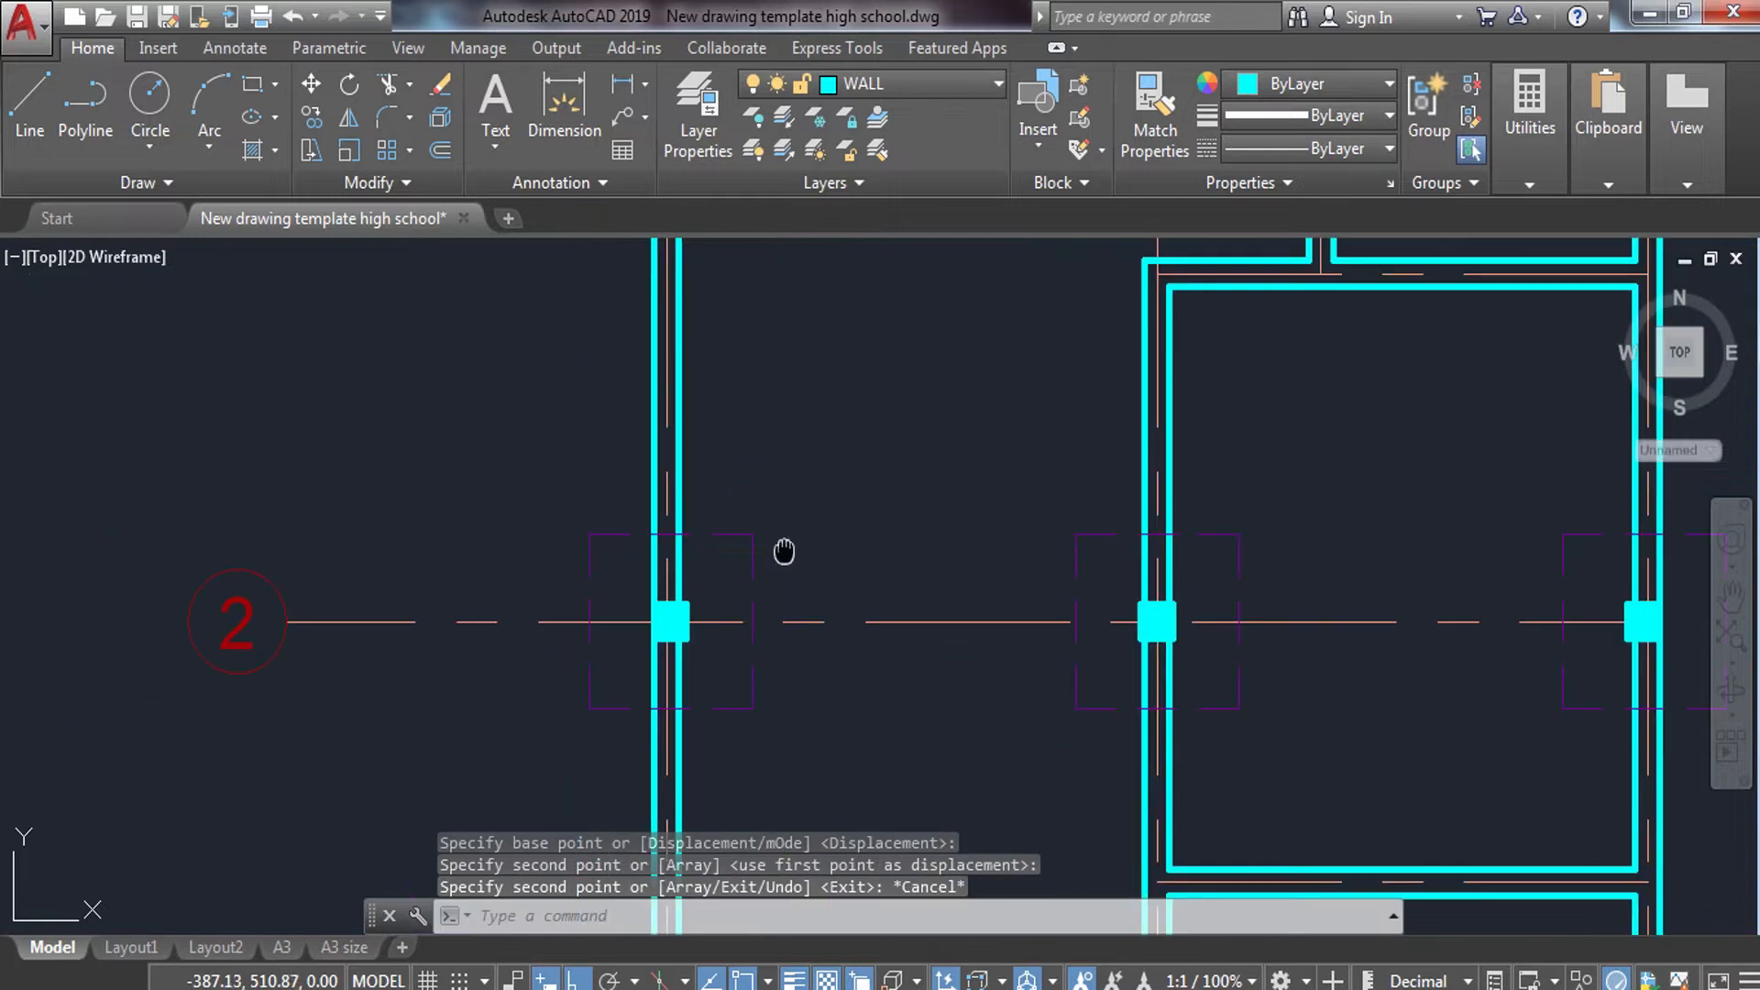
Copy the three column and footing symbols on grid line 2 straight down to grid line 3, aligning the columns with the outer wall face.
{"action": "scroll", "coordinate": [294, 621], "scroll_direction": "down", "scroll_amount": 2}
{"action": "middle_click_drag", "start_coordinate": [425, 433], "coordinate": [629, 677]}
{"action": "scroll", "coordinate": [676, 327], "scroll_direction": "down", "scroll_amount": 4}
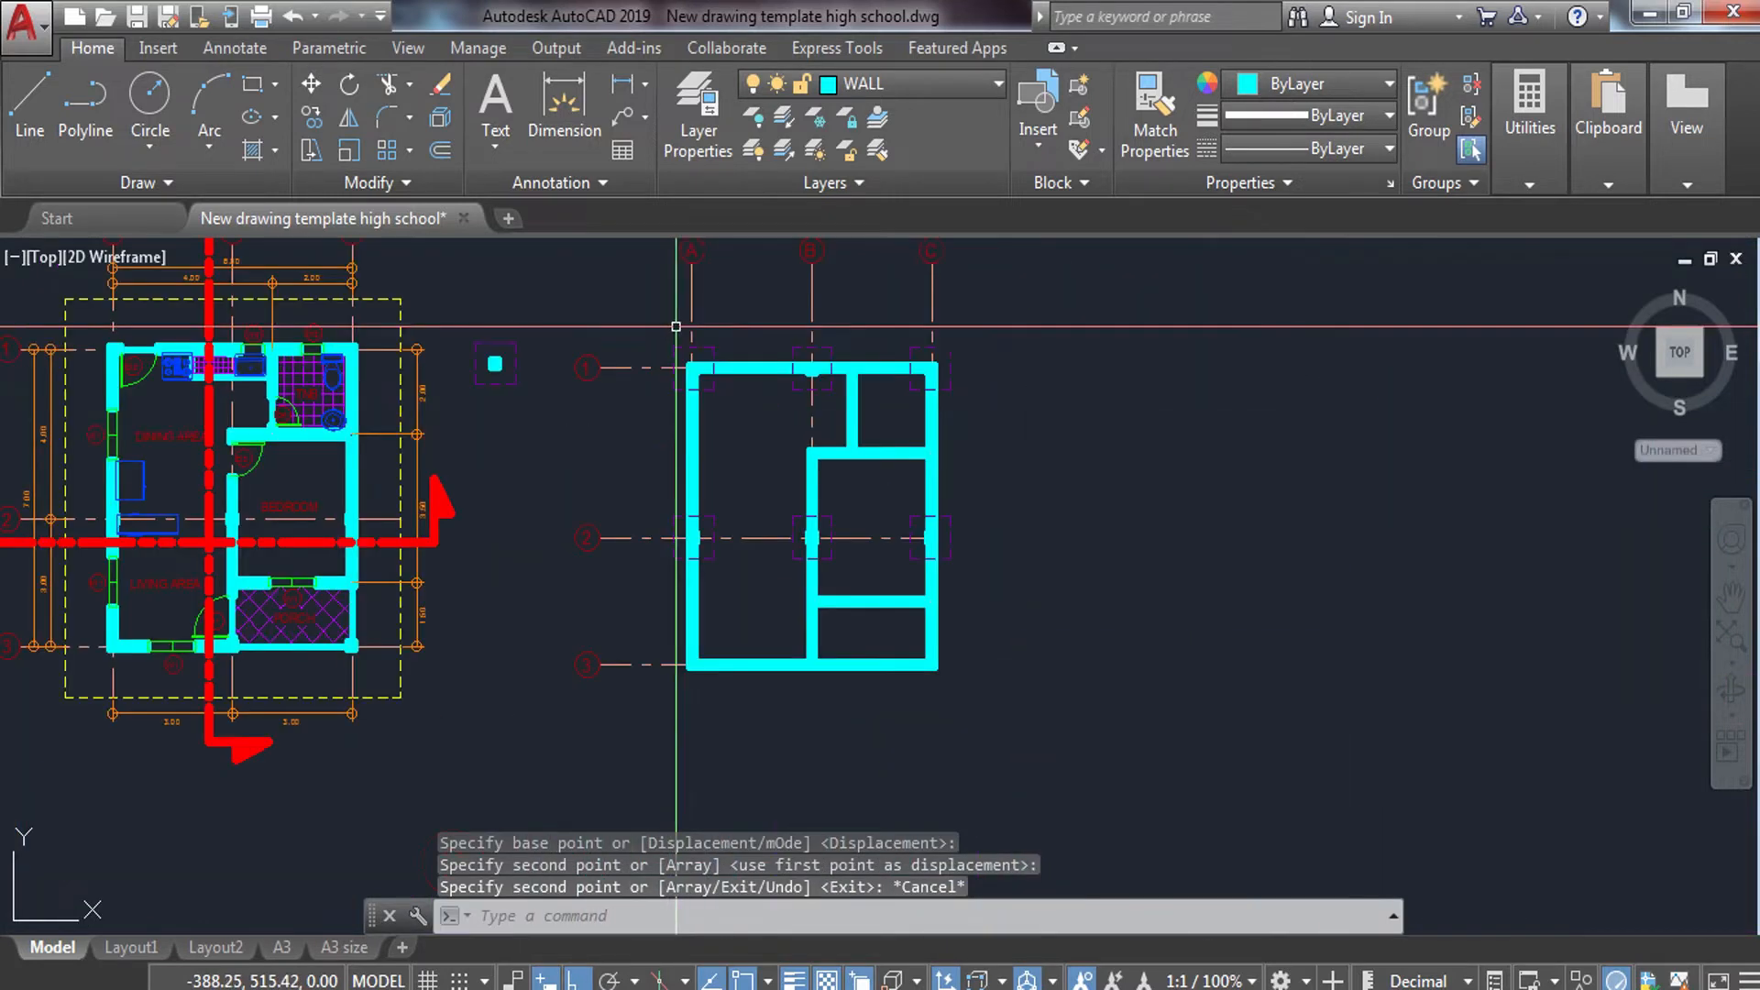
{"action": "scroll", "coordinate": [728, 523], "scroll_direction": "up", "scroll_amount": 3}
{"action": "left_click", "coordinate": [530, 466]}
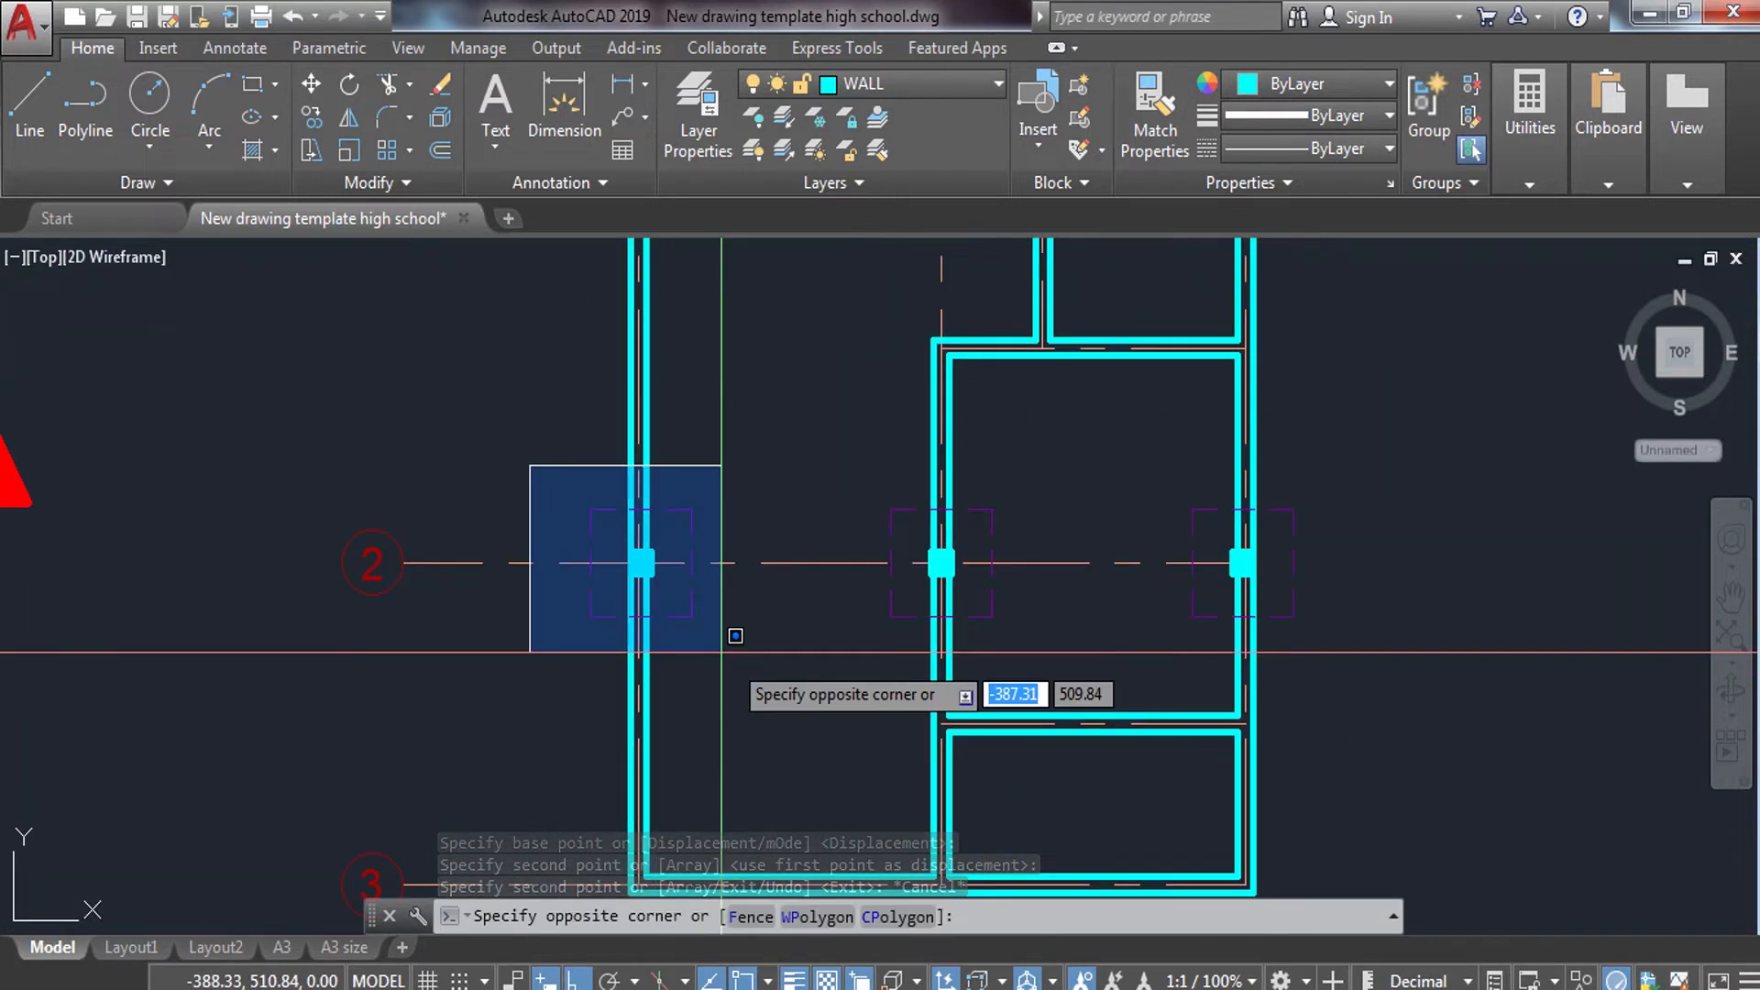
{"action": "left_click", "coordinate": [735, 635]}
{"action": "left_click", "coordinate": [841, 476]}
{"action": "left_click", "coordinate": [1033, 629]}
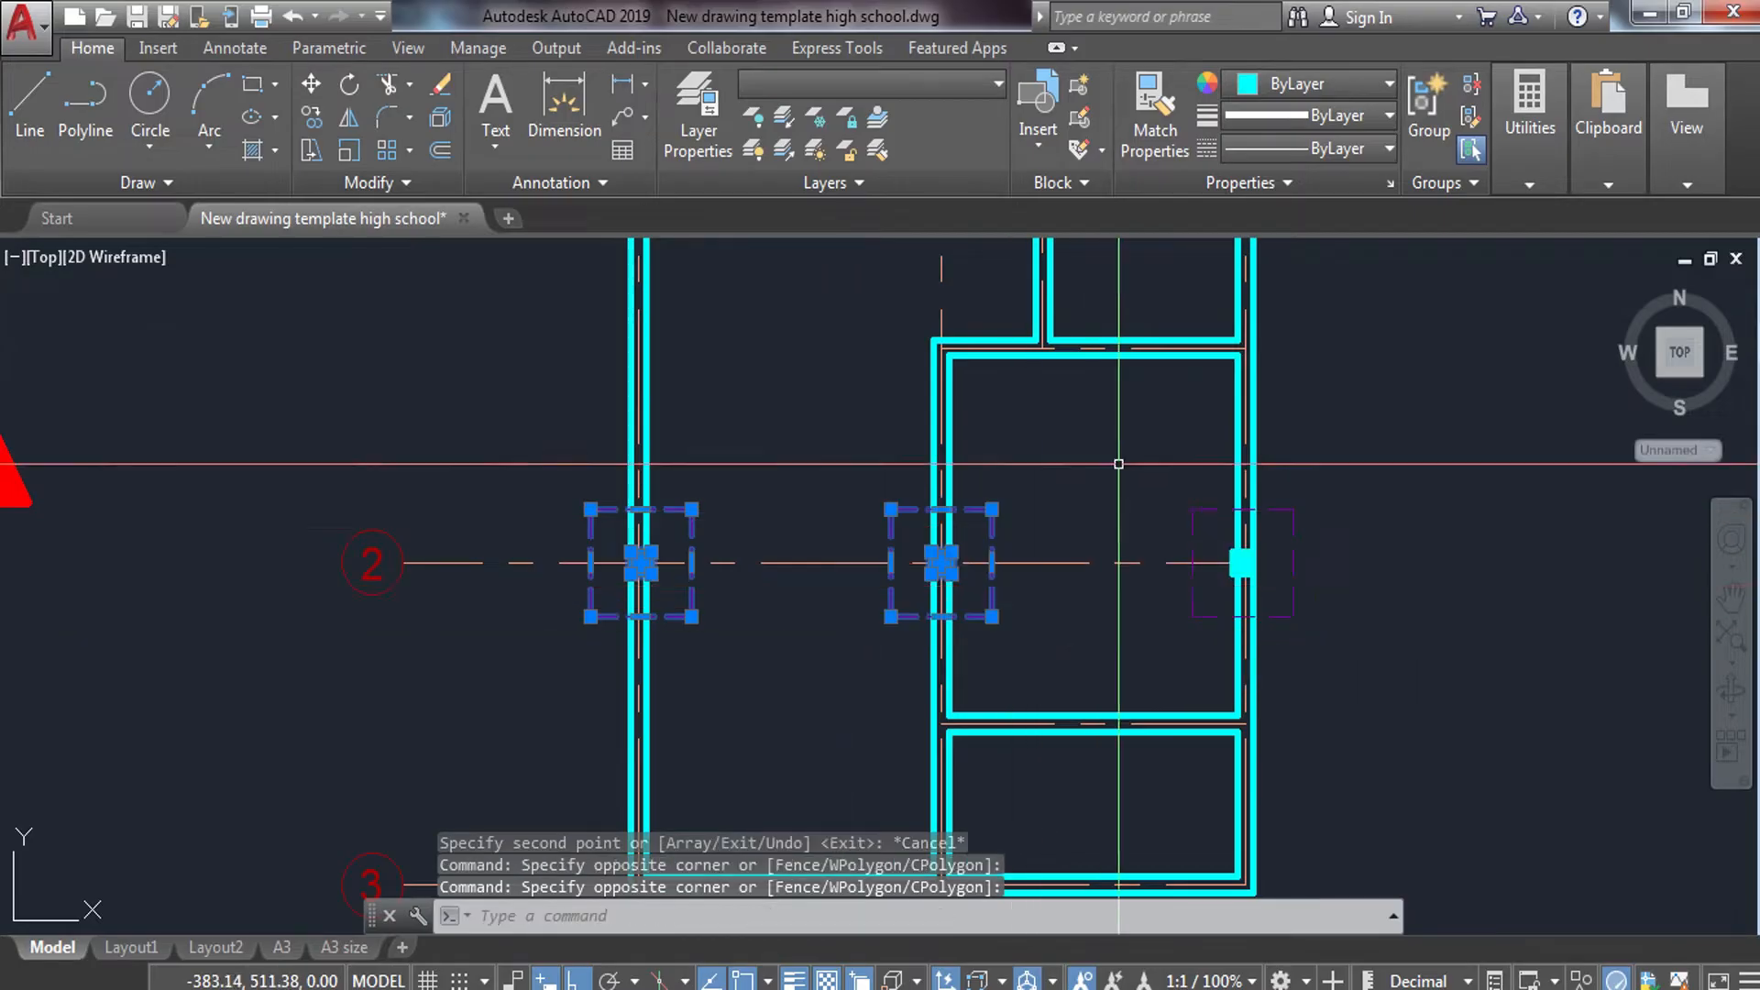
{"action": "left_click", "coordinate": [1119, 463]}
{"action": "left_click", "coordinate": [1343, 636]}
{"action": "type", "text": "Co"}
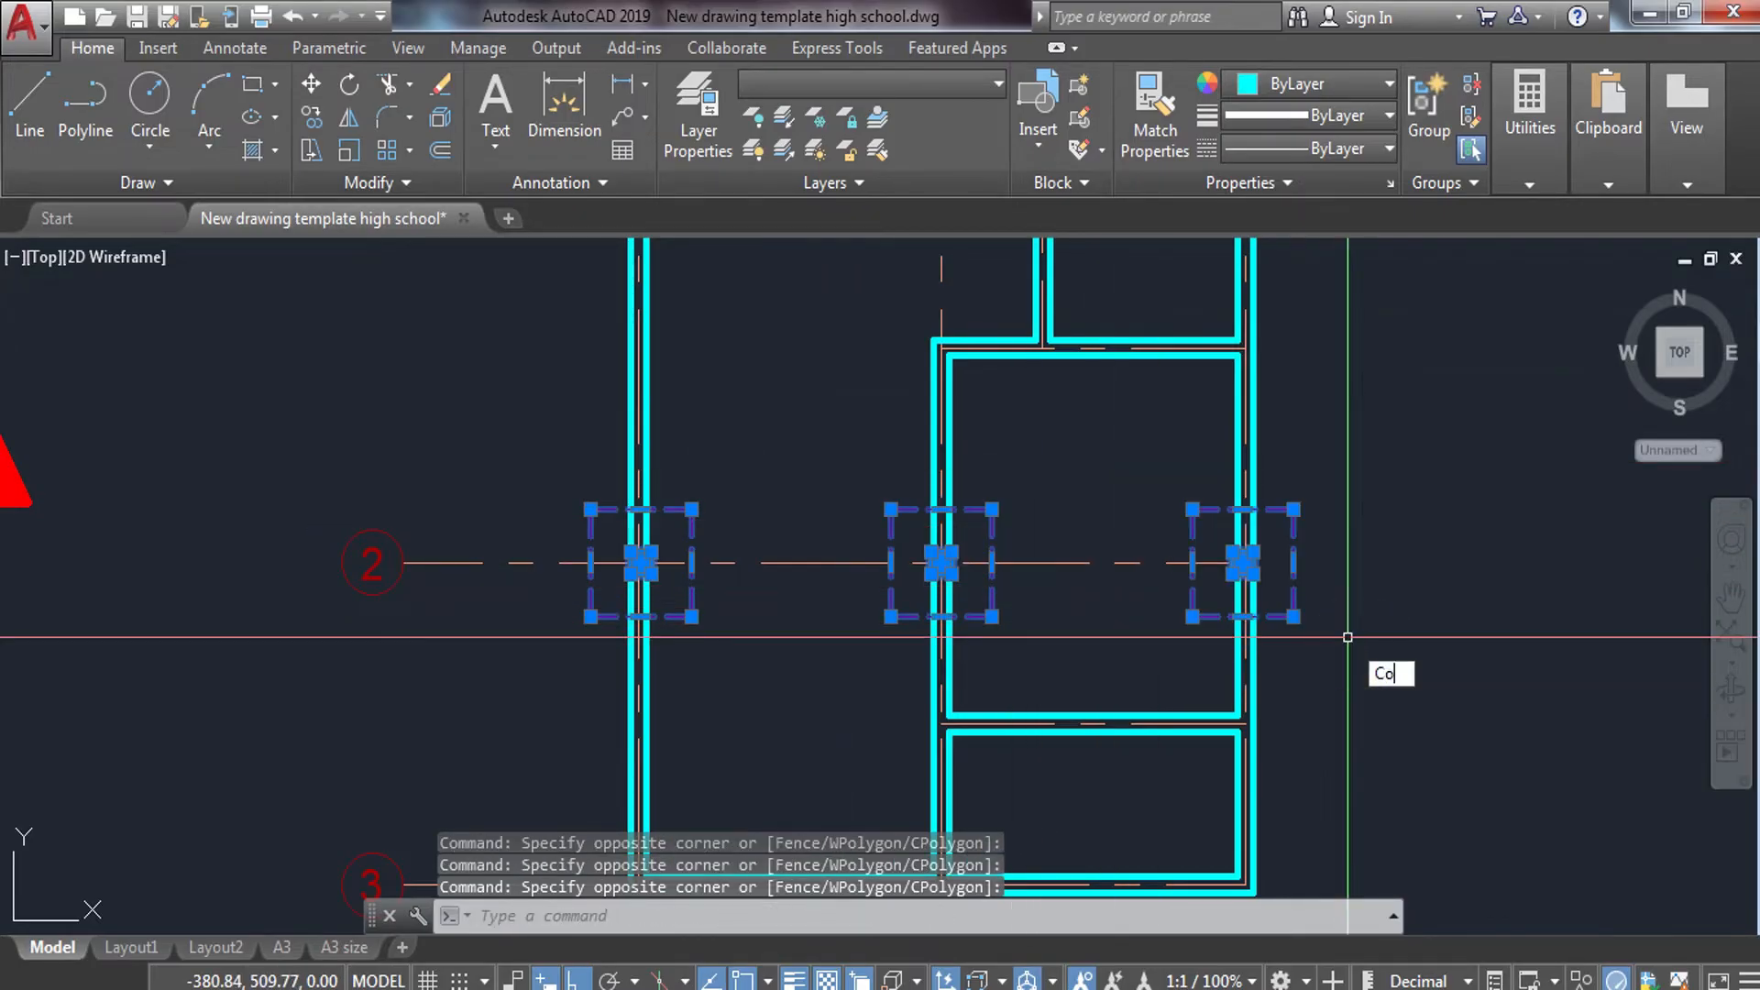
{"action": "key", "text": "Return"}
{"action": "scroll", "coordinate": [825, 431], "scroll_direction": "up", "scroll_amount": 5}
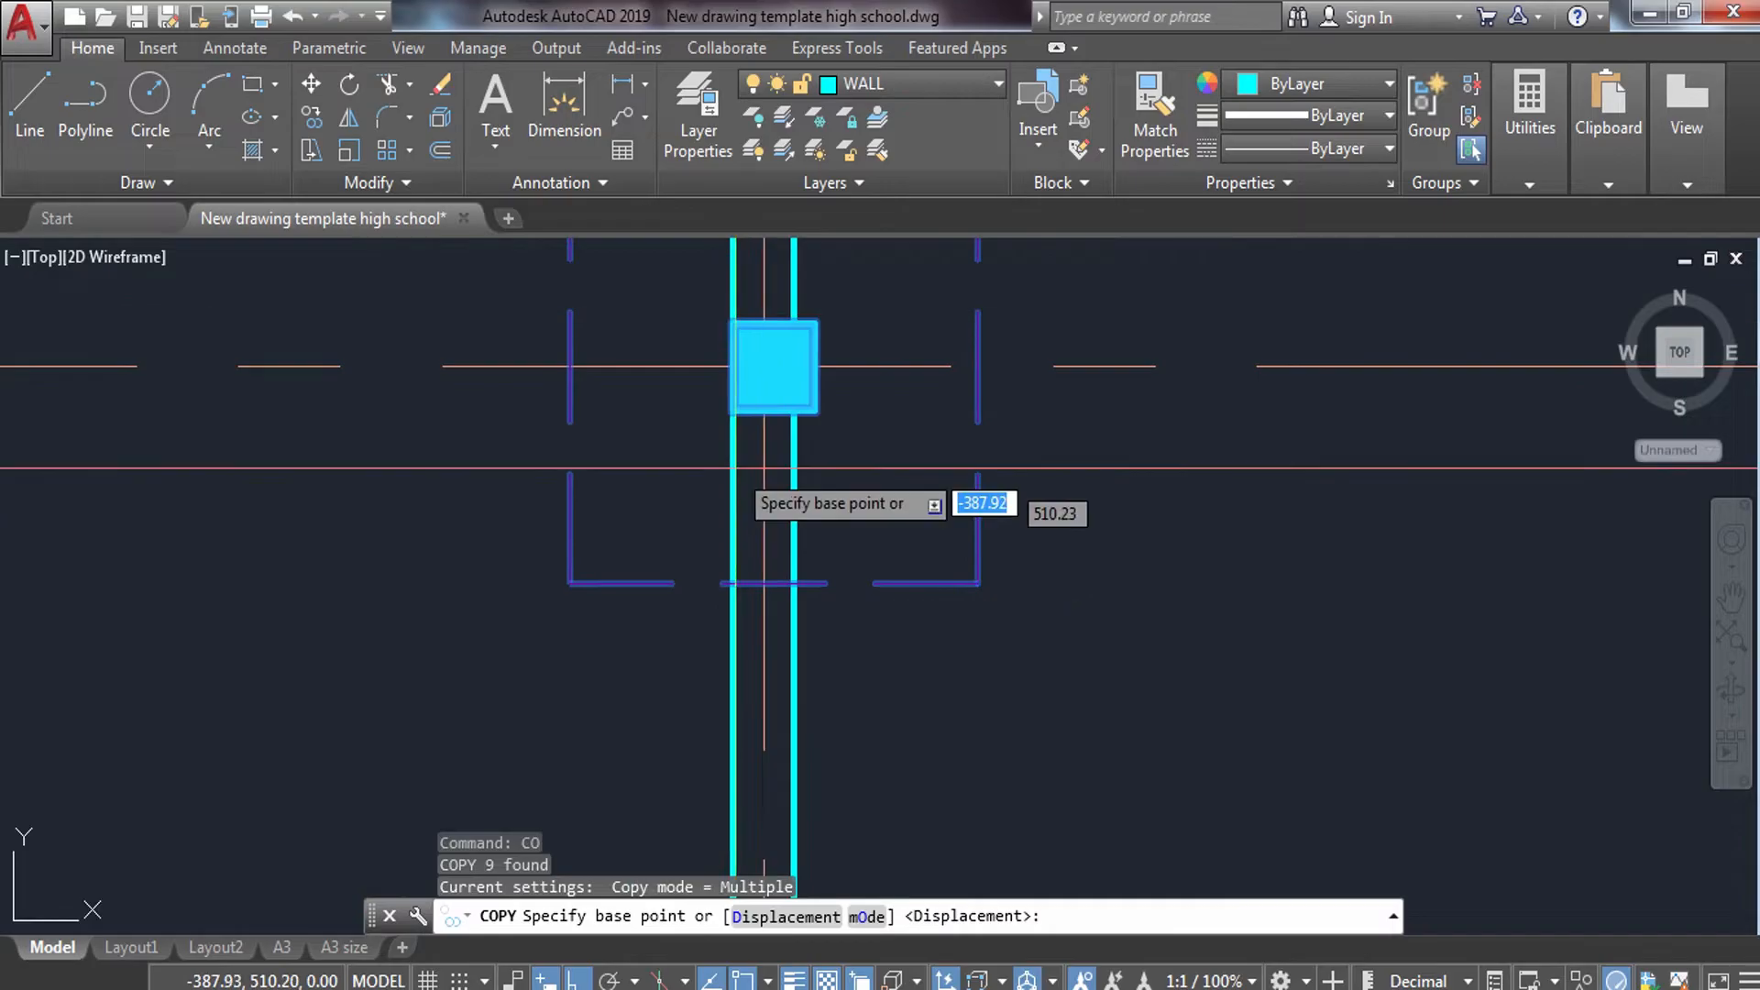
{"action": "left_click", "coordinate": [733, 413]}
{"action": "scroll", "coordinate": [735, 420], "scroll_direction": "down", "scroll_amount": 5}
{"action": "middle_click_drag", "start_coordinate": [712, 664], "coordinate": [707, 651]}
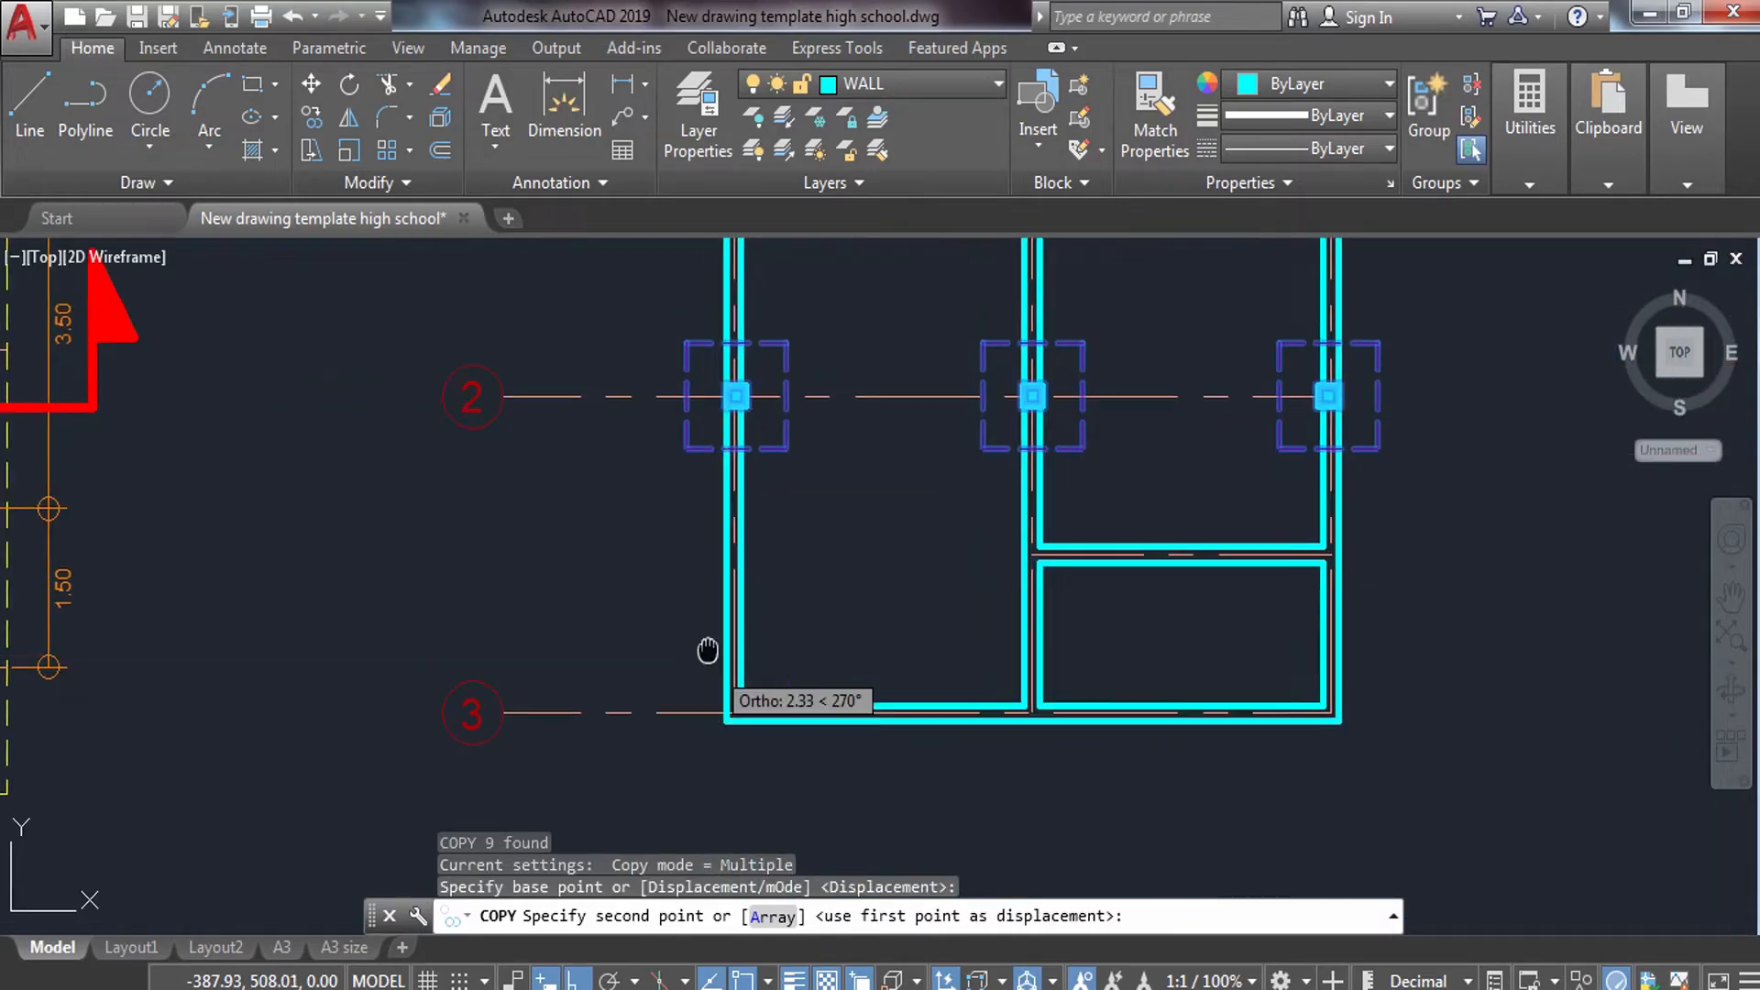
{"action": "scroll", "coordinate": [728, 708], "scroll_direction": "up", "scroll_amount": 4}
{"action": "left_click", "coordinate": [734, 713]}
{"action": "key", "text": "Escape"}
Erase the leftover column and footing symbol standing between the floor plan and the foundation plan.
{"action": "scroll", "coordinate": [724, 713], "scroll_direction": "down", "scroll_amount": 2}
{"action": "scroll", "coordinate": [858, 585], "scroll_direction": "down", "scroll_amount": 6}
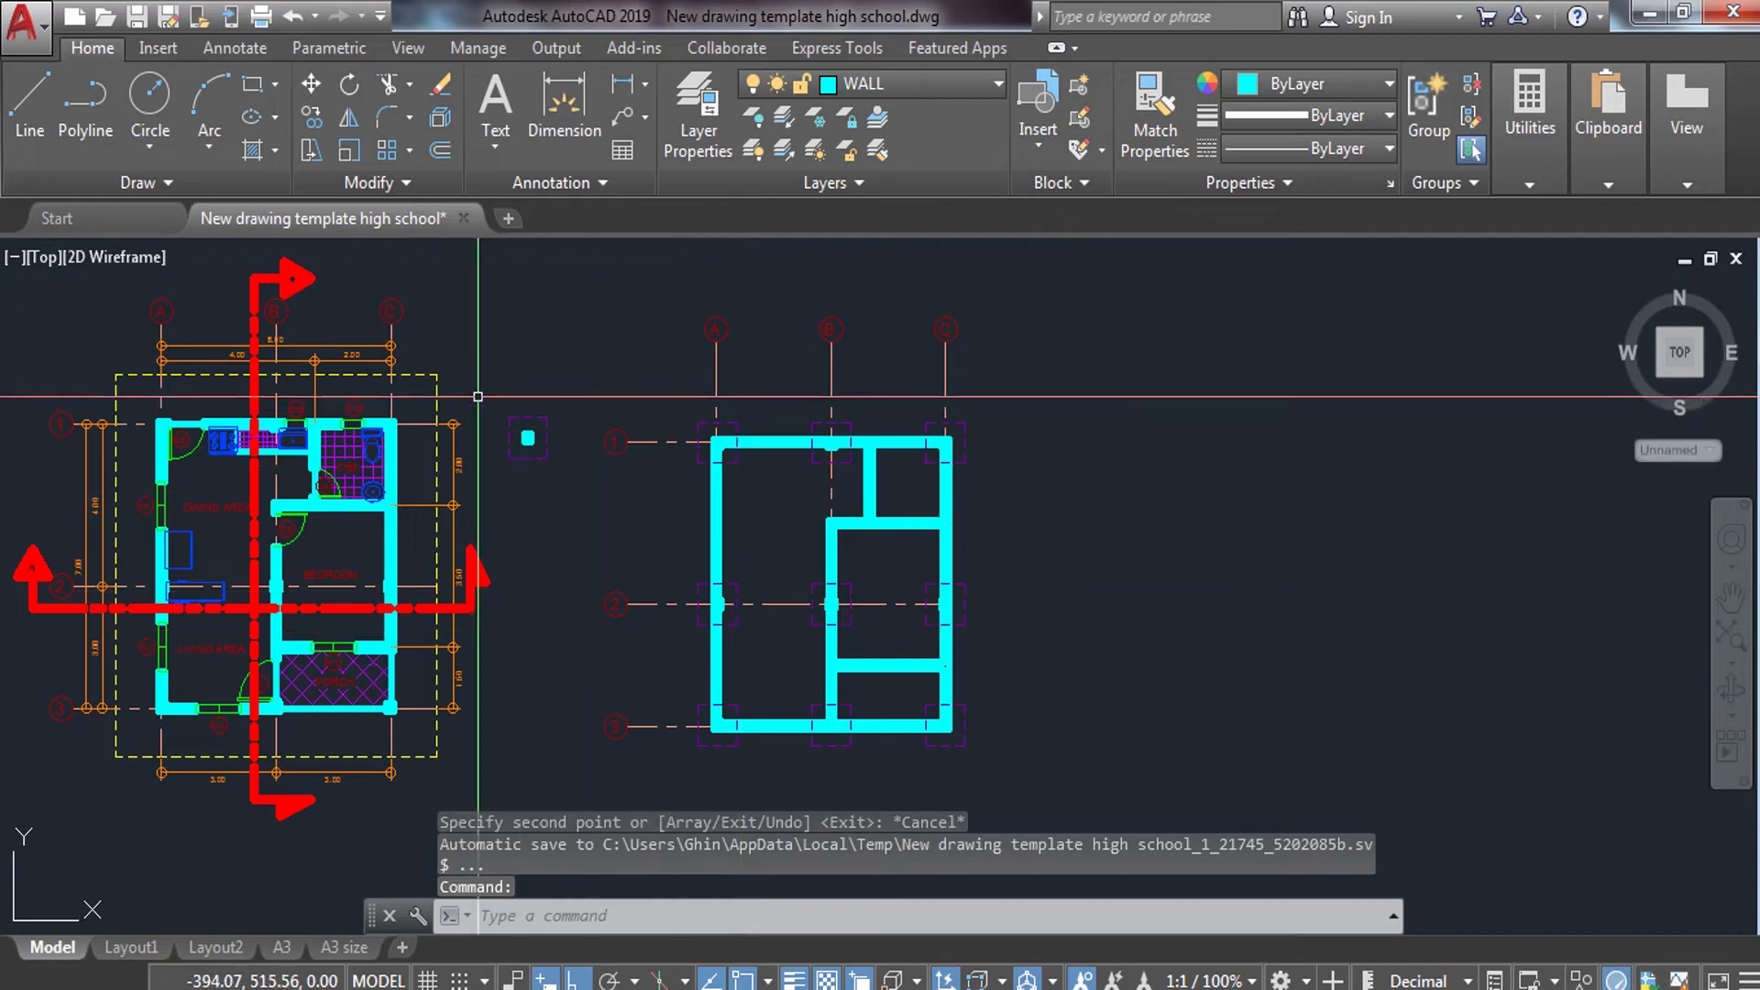
{"action": "left_click", "coordinate": [478, 396]}
{"action": "left_click", "coordinate": [580, 491]}
{"action": "type", "text": "E"}
{"action": "key", "text": "Return"}
Compare the floor plan with the foundation plan, examining the walls, columns and footings along each grid line.
{"action": "middle_click_drag", "start_coordinate": [762, 508], "coordinate": [683, 447]}
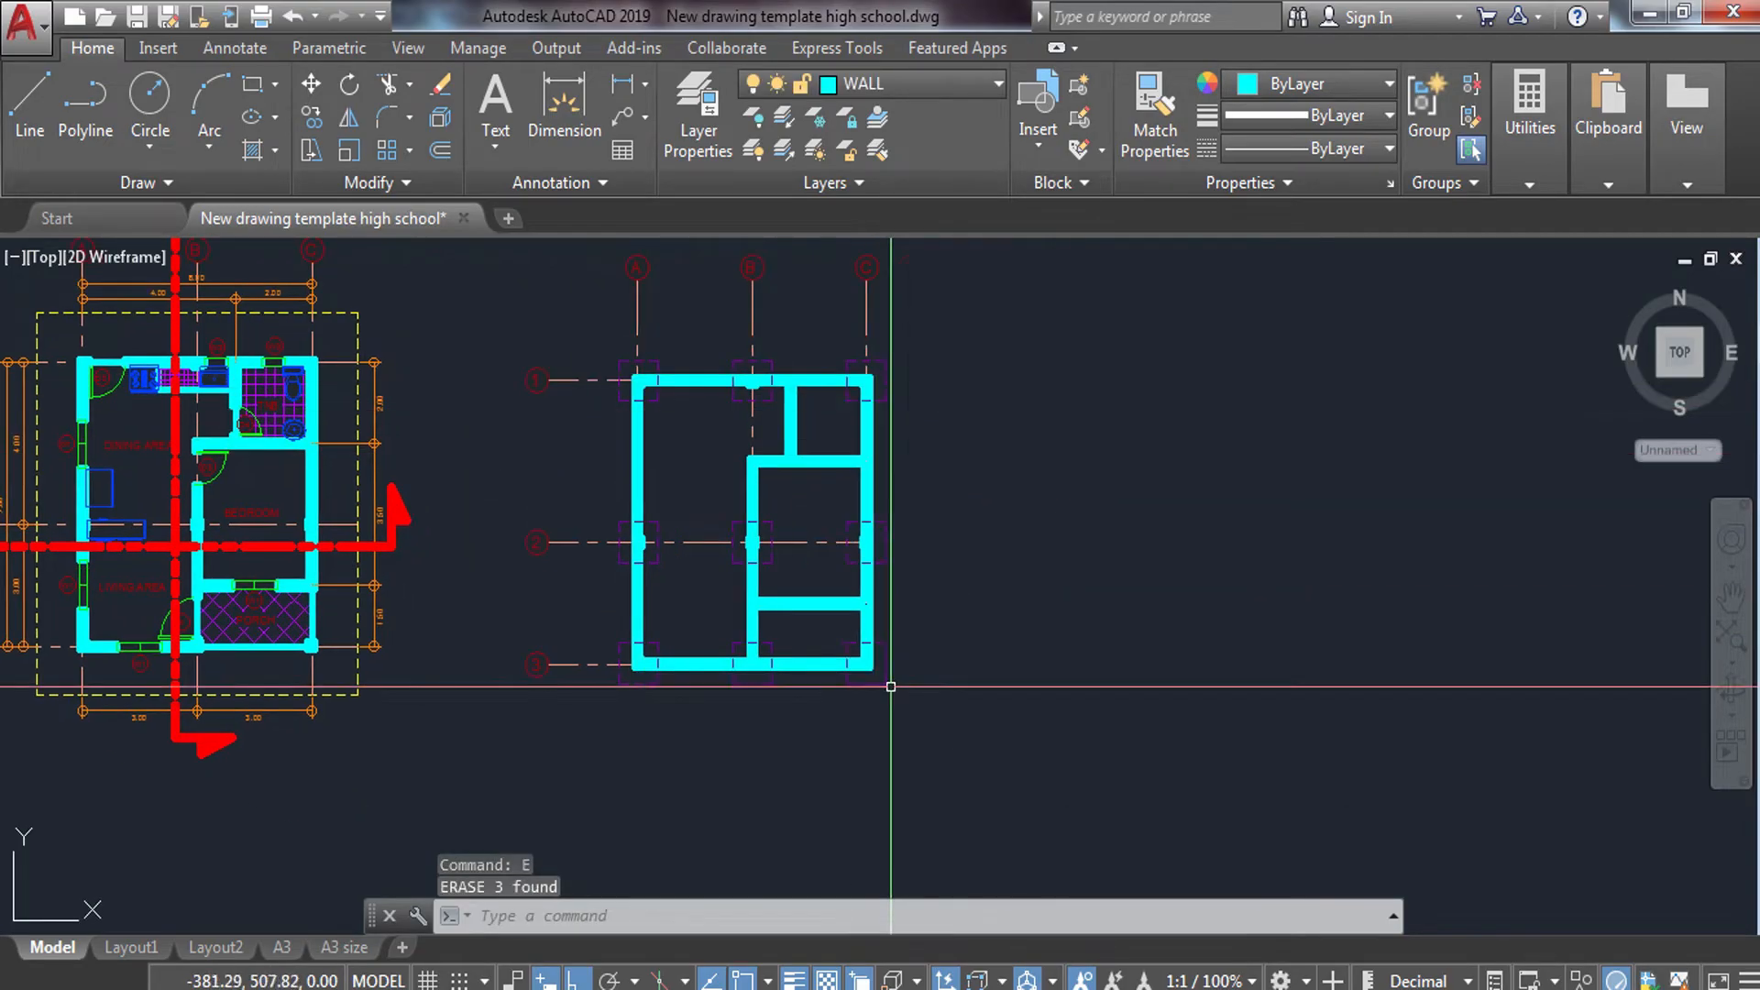
{"action": "middle_click_drag", "start_coordinate": [228, 653], "coordinate": [414, 657]}
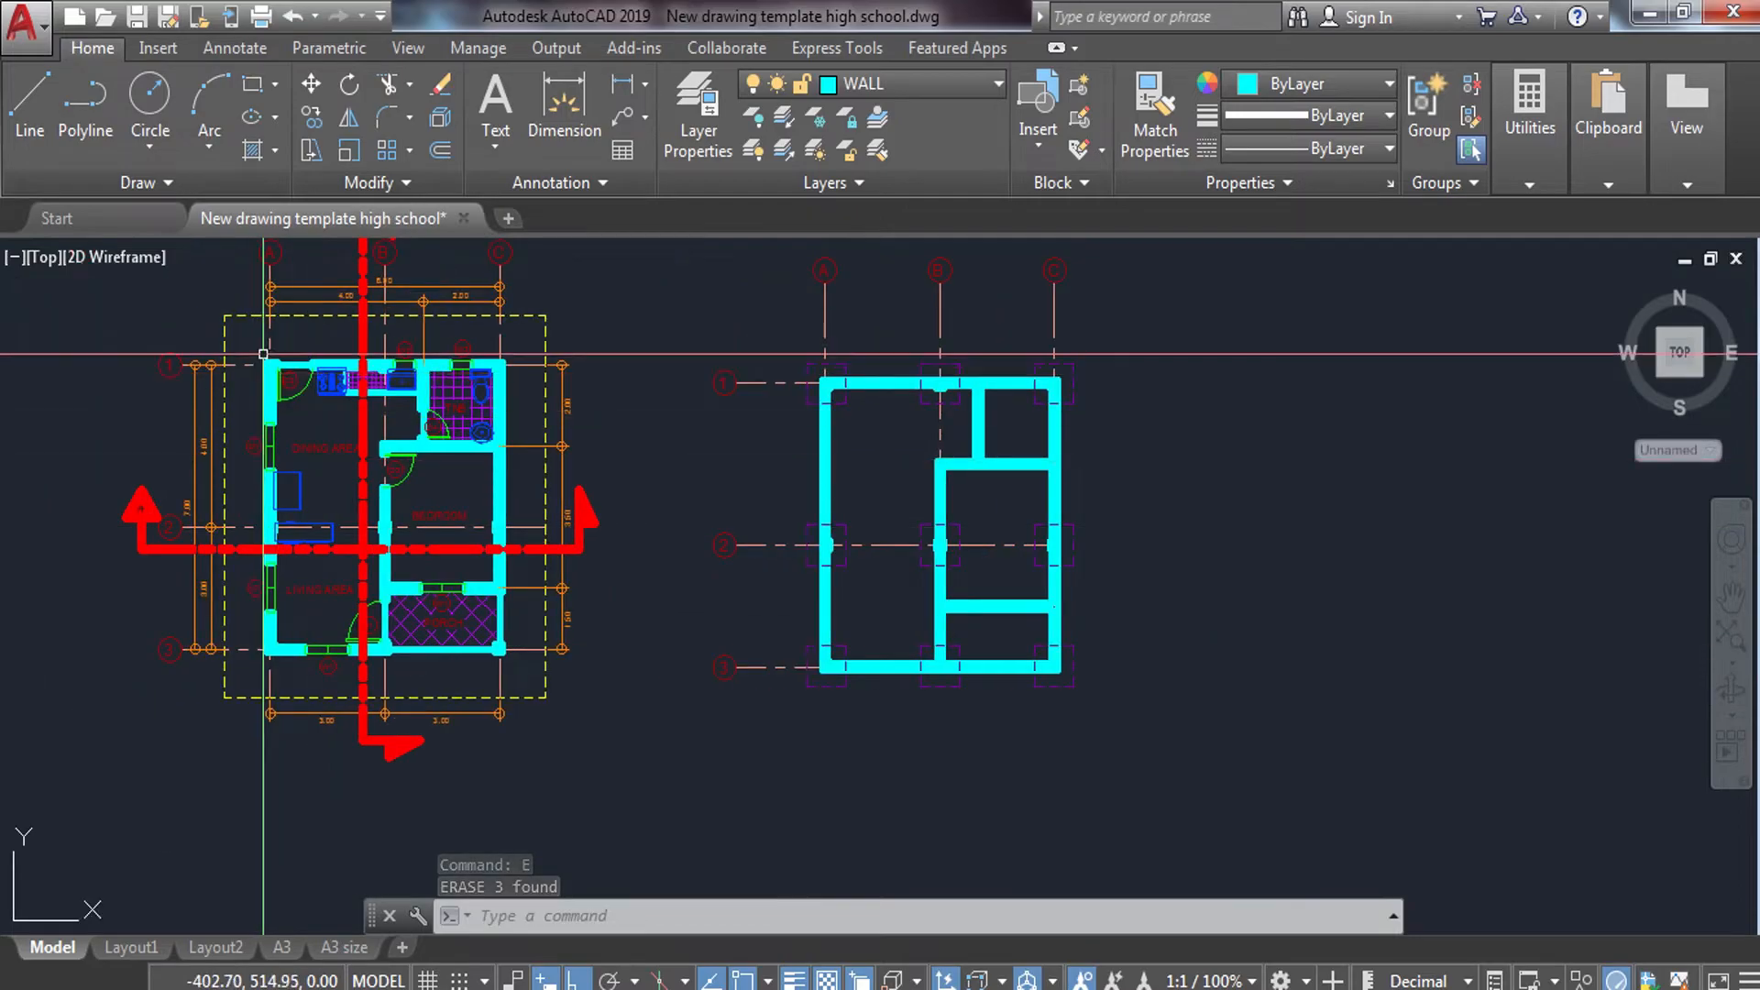
{"action": "scroll", "coordinate": [288, 350], "scroll_direction": "up", "scroll_amount": 2}
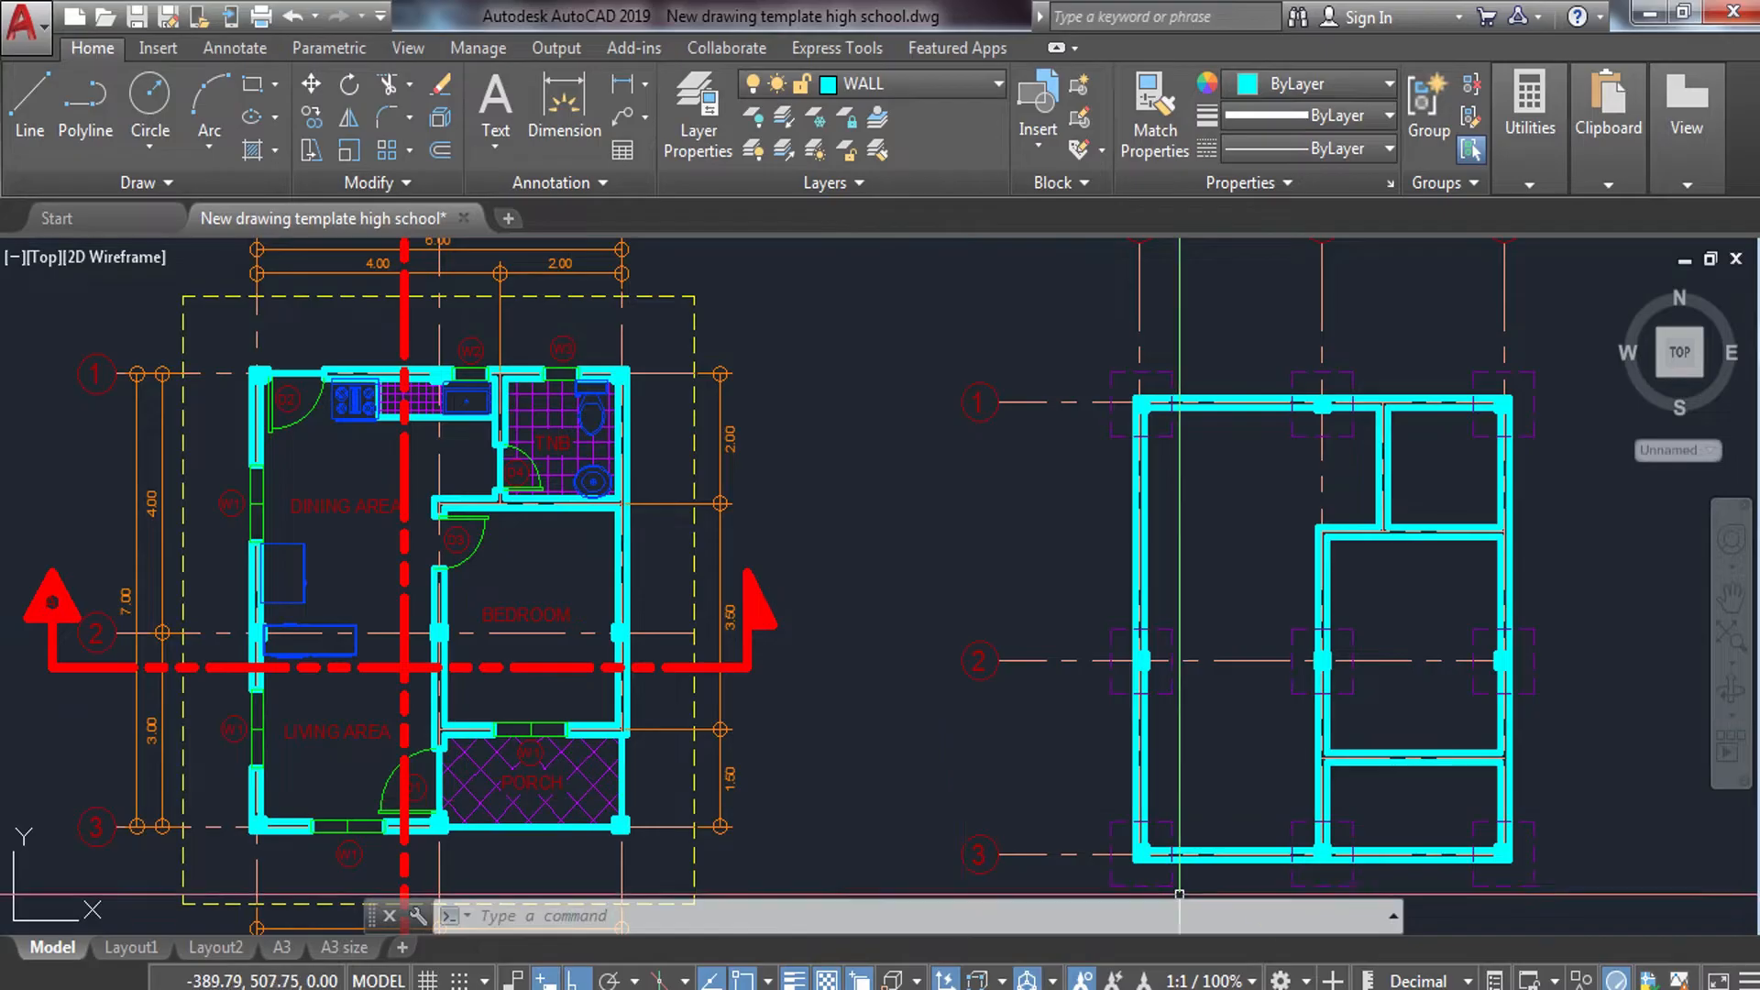
{"action": "middle_click_drag", "start_coordinate": [1286, 714], "coordinate": [968, 664]}
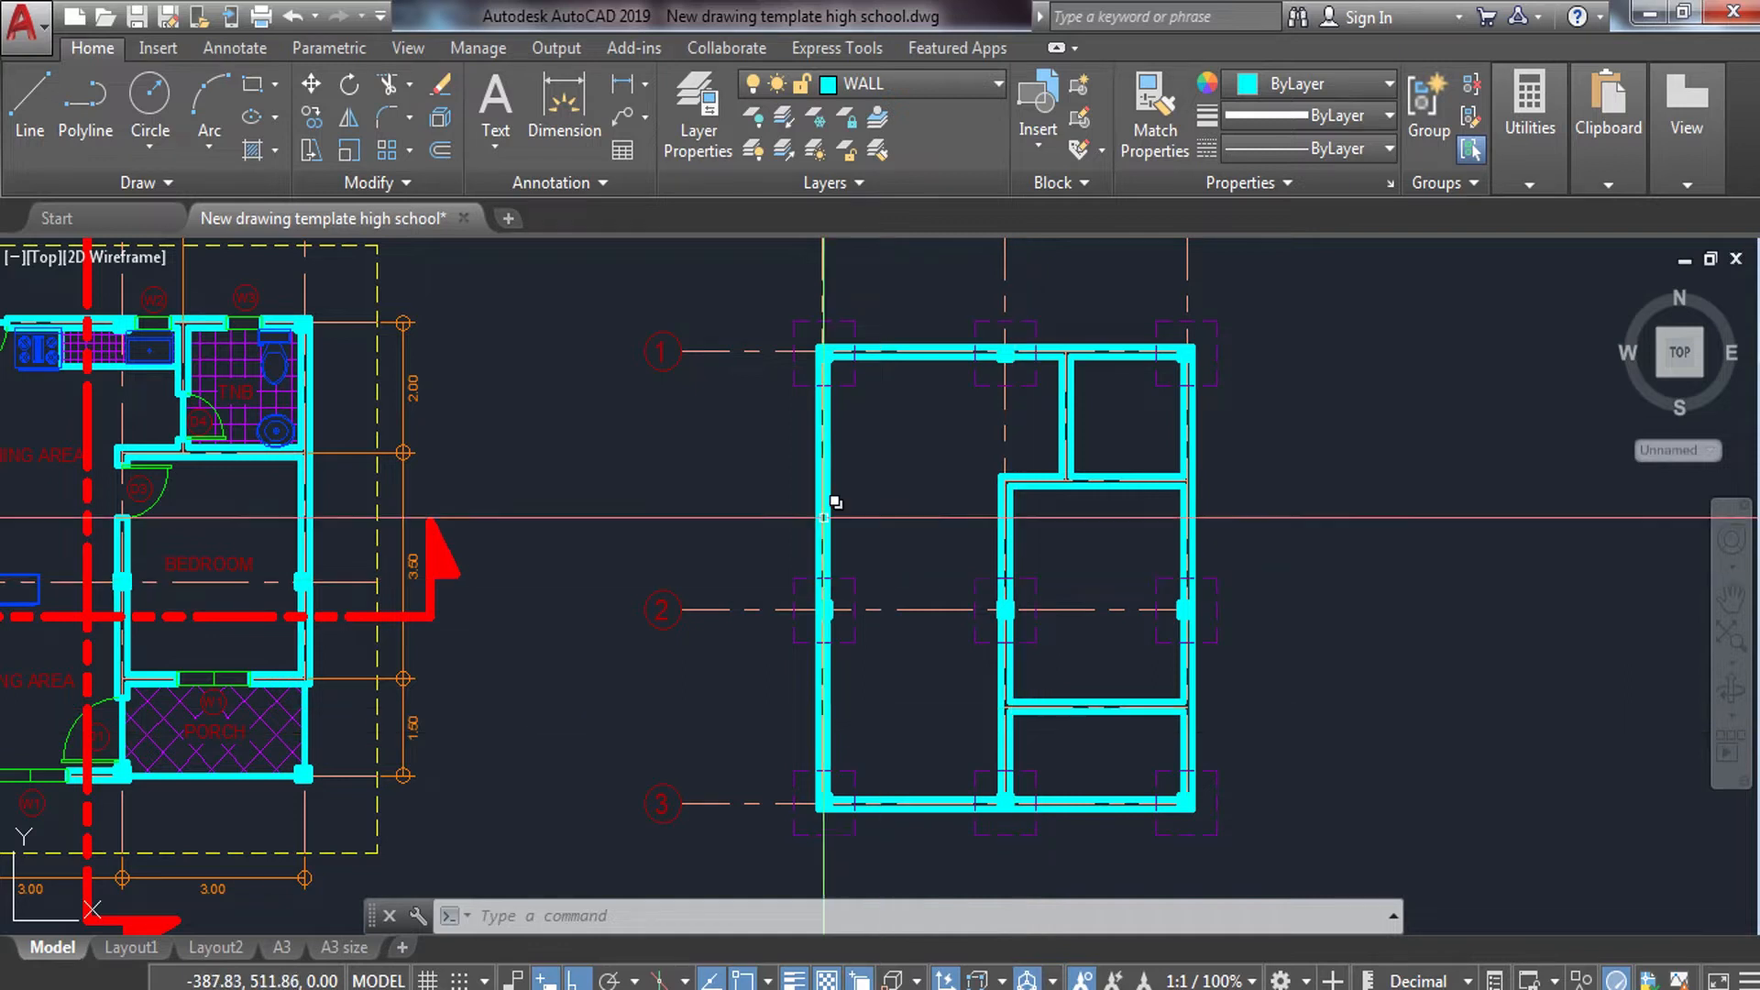
{"action": "middle_click_drag", "start_coordinate": [837, 498], "coordinate": [854, 585]}
{"action": "scroll", "coordinate": [896, 424], "scroll_direction": "up", "scroll_amount": 4}
{"action": "scroll", "coordinate": [872, 443], "scroll_direction": "down", "scroll_amount": 1}
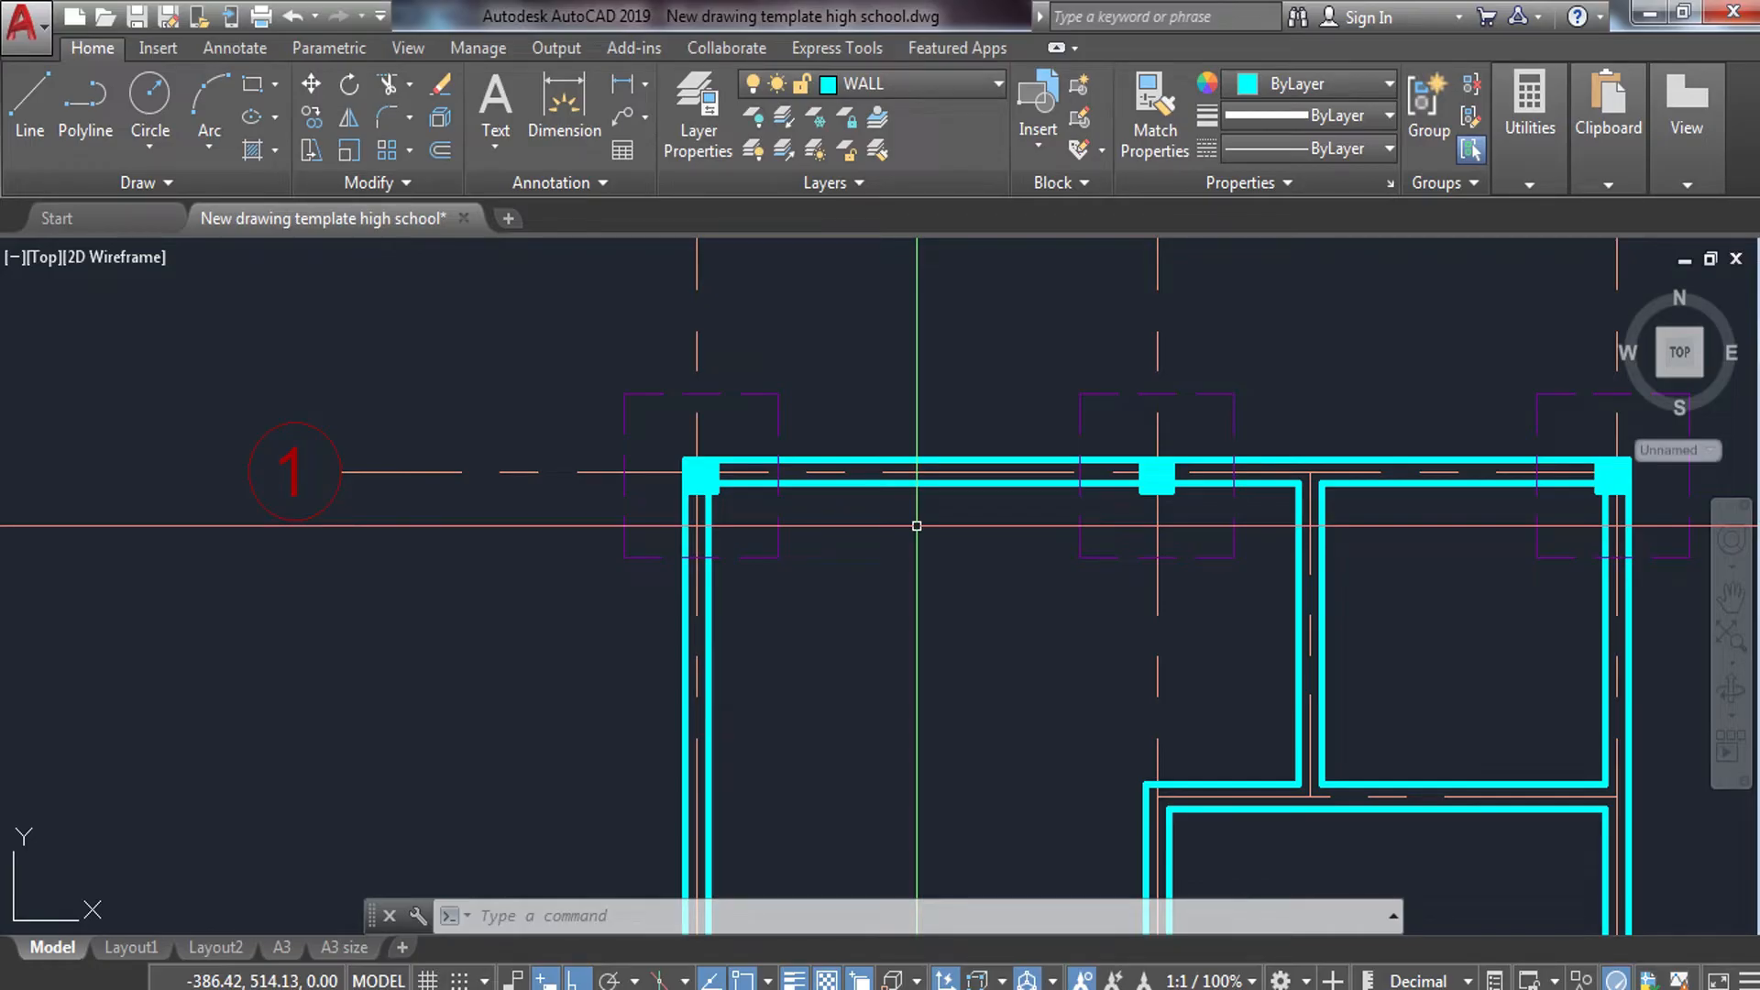
{"action": "middle_click_drag", "start_coordinate": [922, 506], "coordinate": [795, 513]}
{"action": "scroll", "coordinate": [805, 517], "scroll_direction": "down", "scroll_amount": 2}
{"action": "middle_click_drag", "start_coordinate": [1053, 654], "coordinate": [956, 583]}
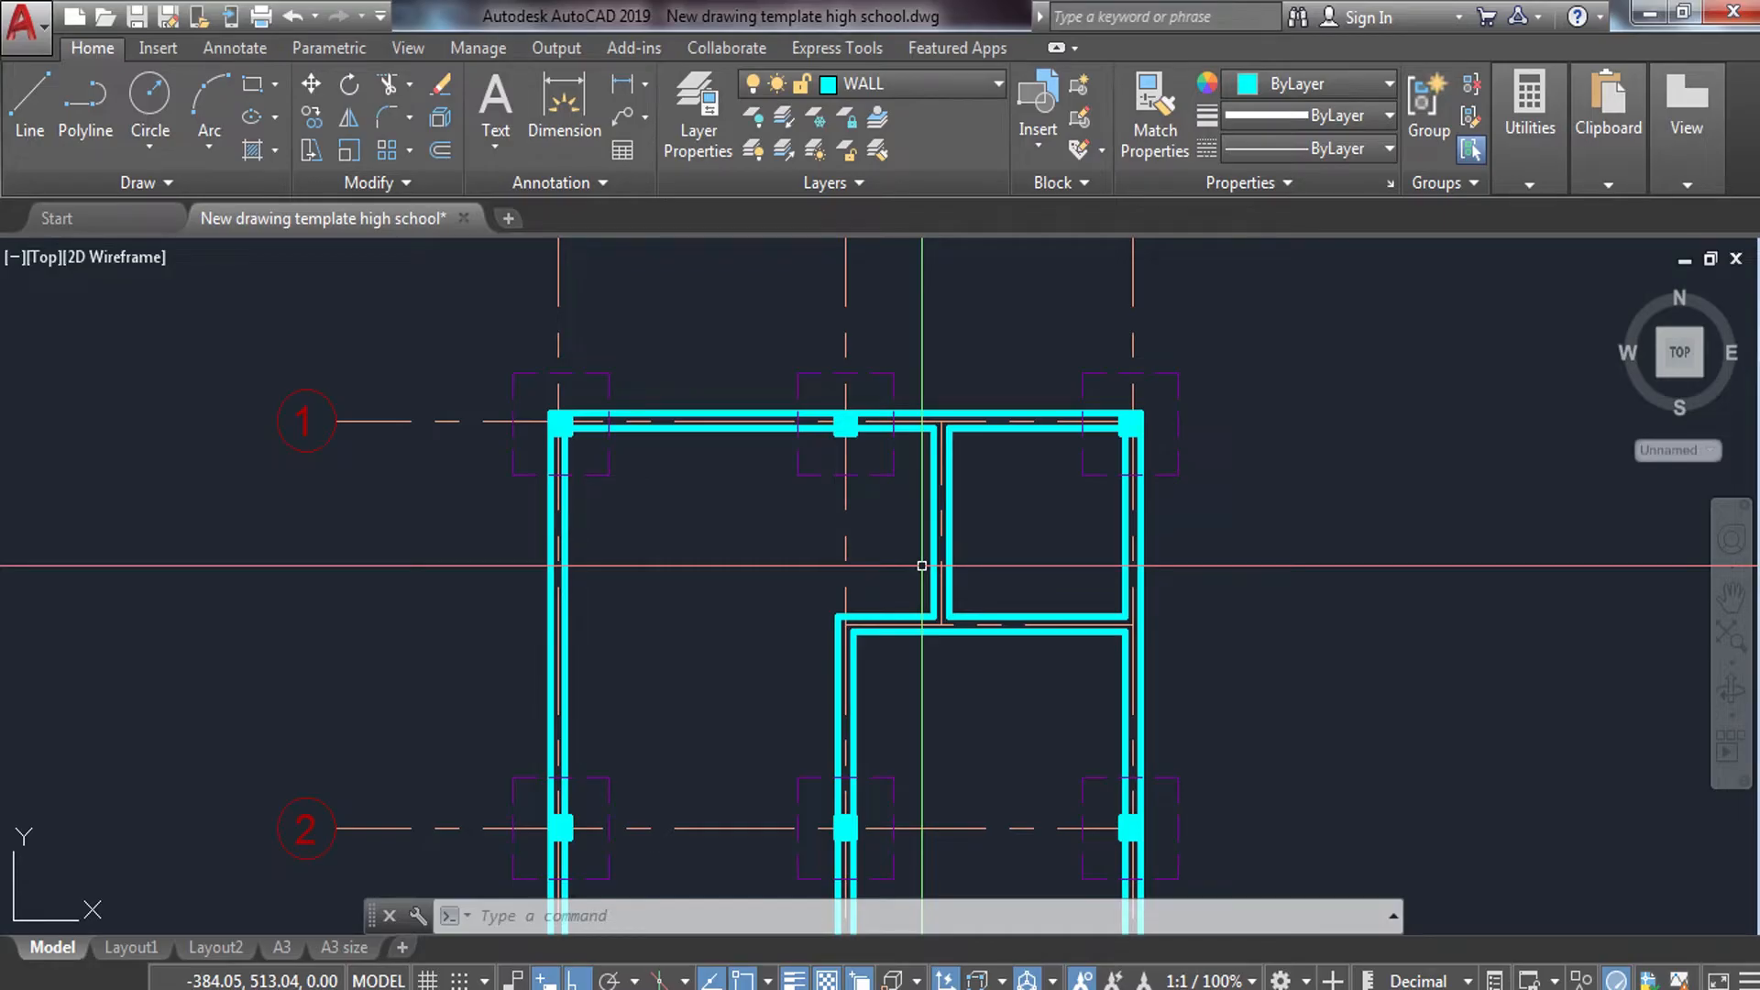
{"action": "scroll", "coordinate": [983, 448], "scroll_direction": "down", "scroll_amount": 4}
{"action": "middle_click_drag", "start_coordinate": [939, 509], "coordinate": [893, 508]}
{"action": "scroll", "coordinate": [797, 523], "scroll_direction": "up", "scroll_amount": 2}
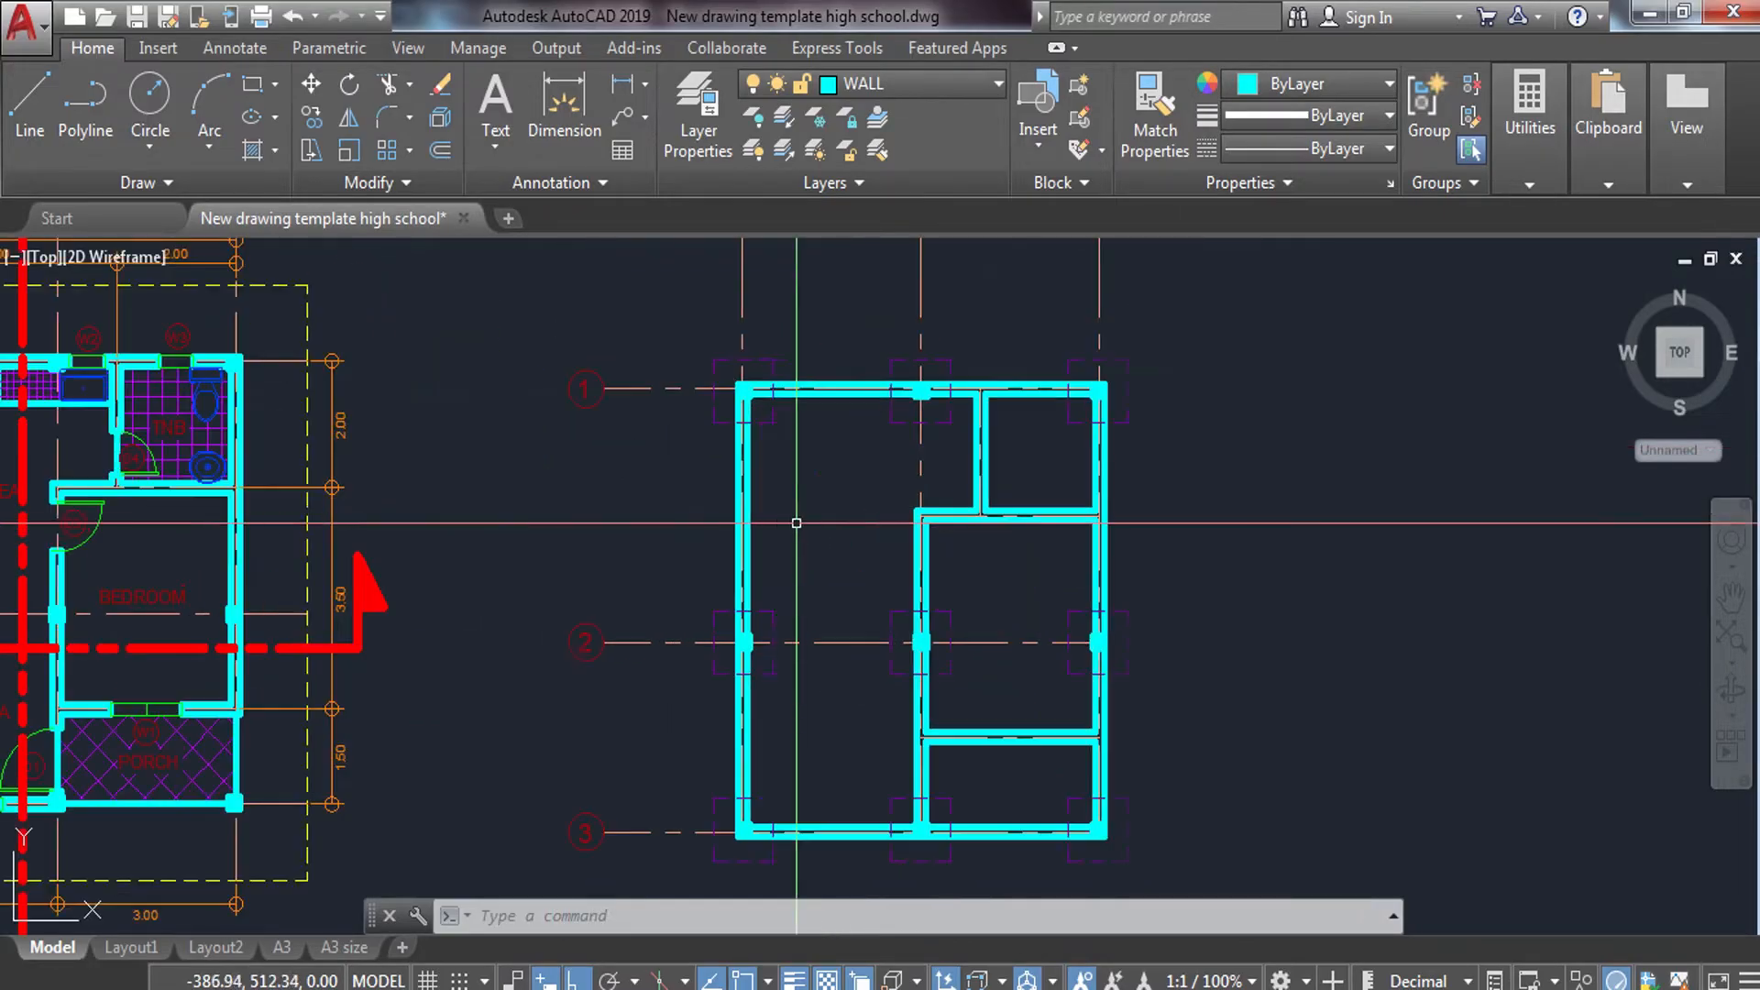
{"action": "middle_click_drag", "start_coordinate": [779, 529], "coordinate": [1013, 501]}
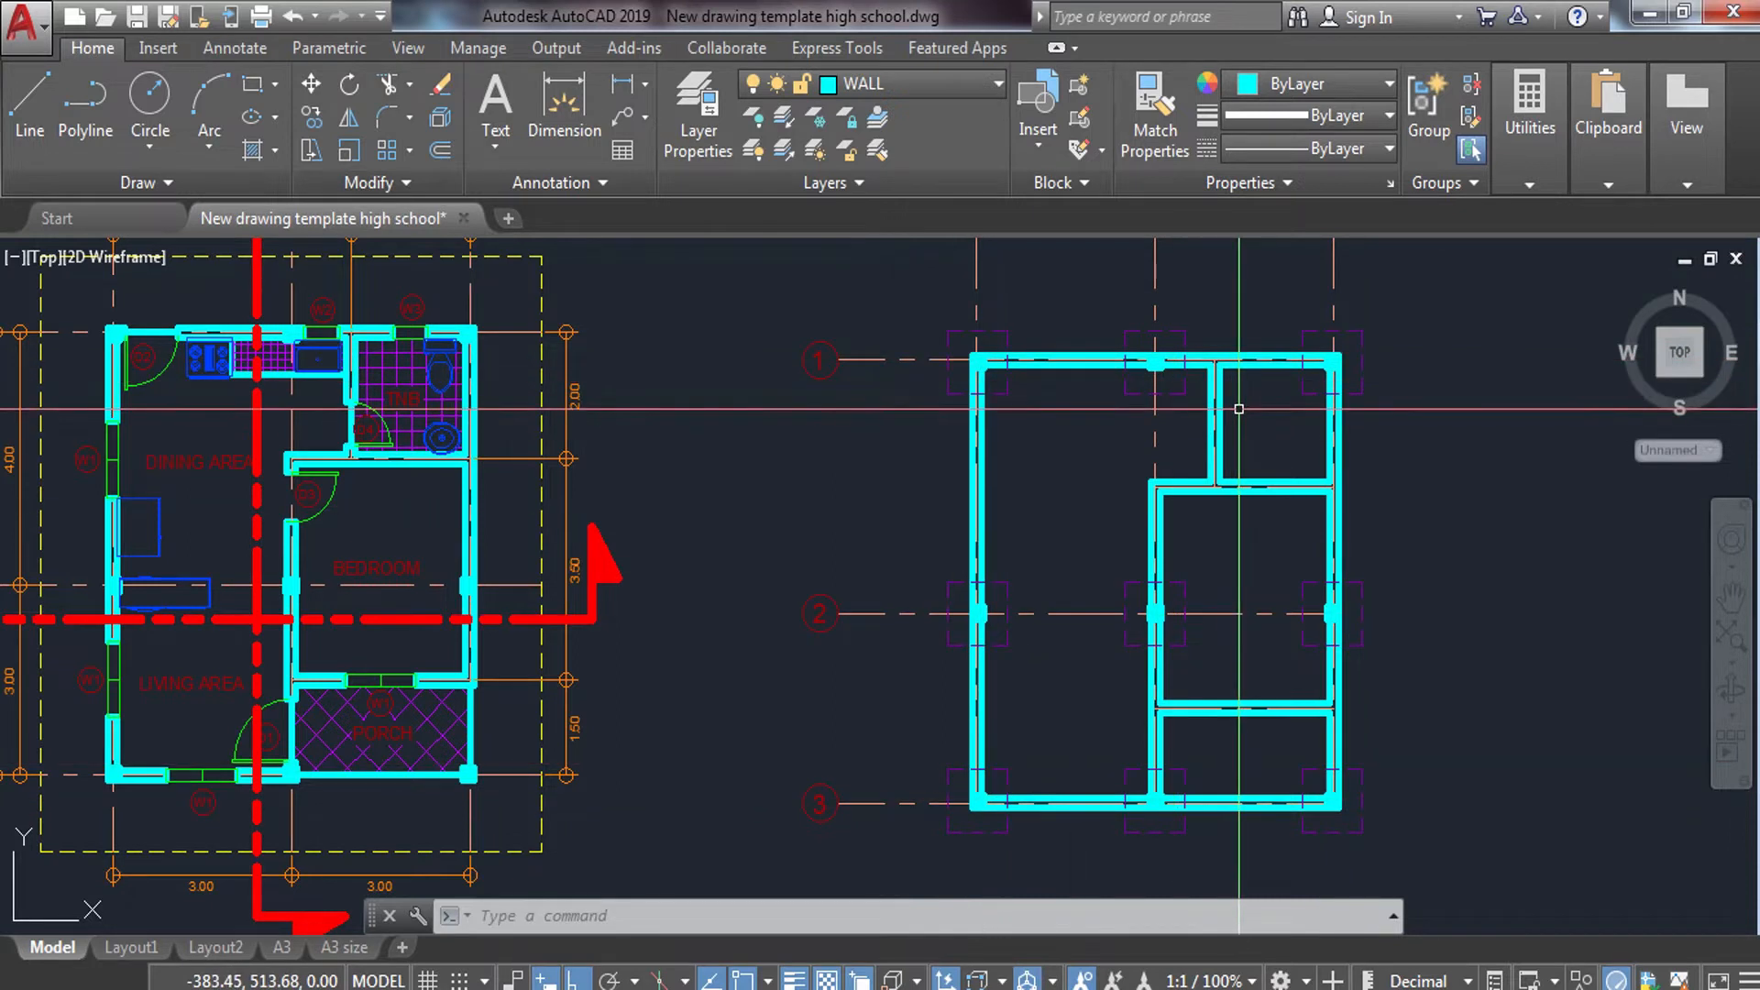
{"action": "mouse_move", "coordinate": [995, 363]}
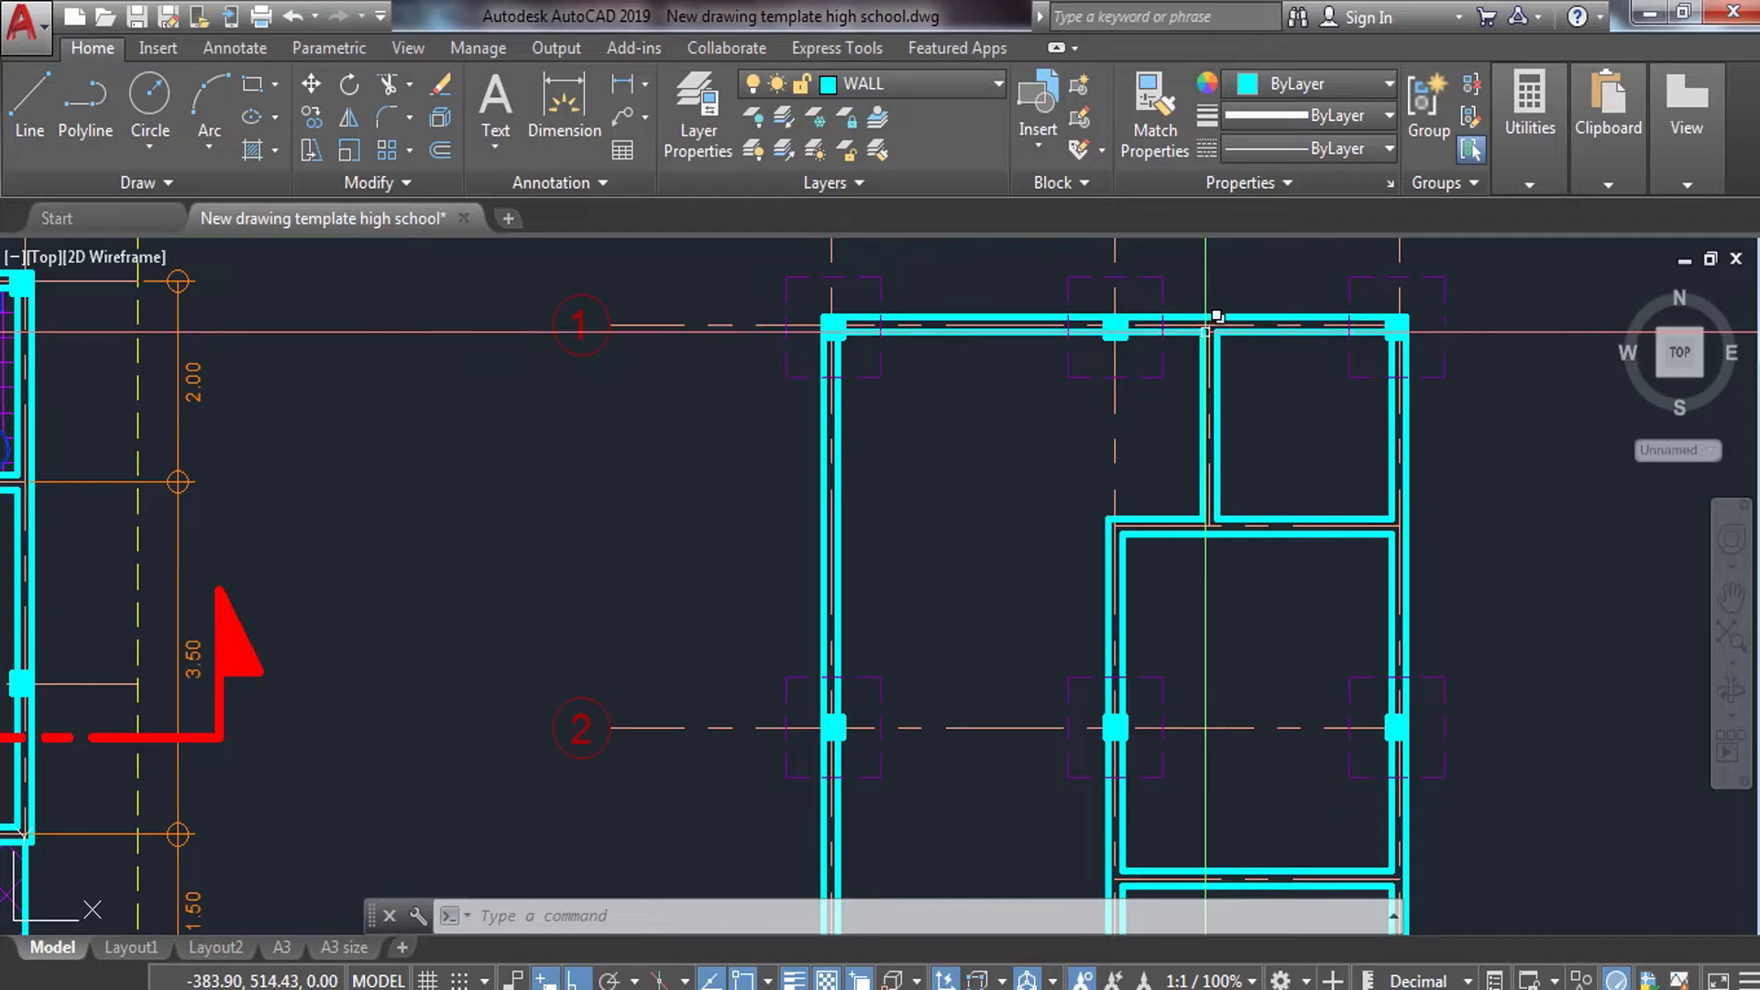
{"action": "middle_click_drag", "start_coordinate": [1116, 555], "coordinate": [1094, 411]}
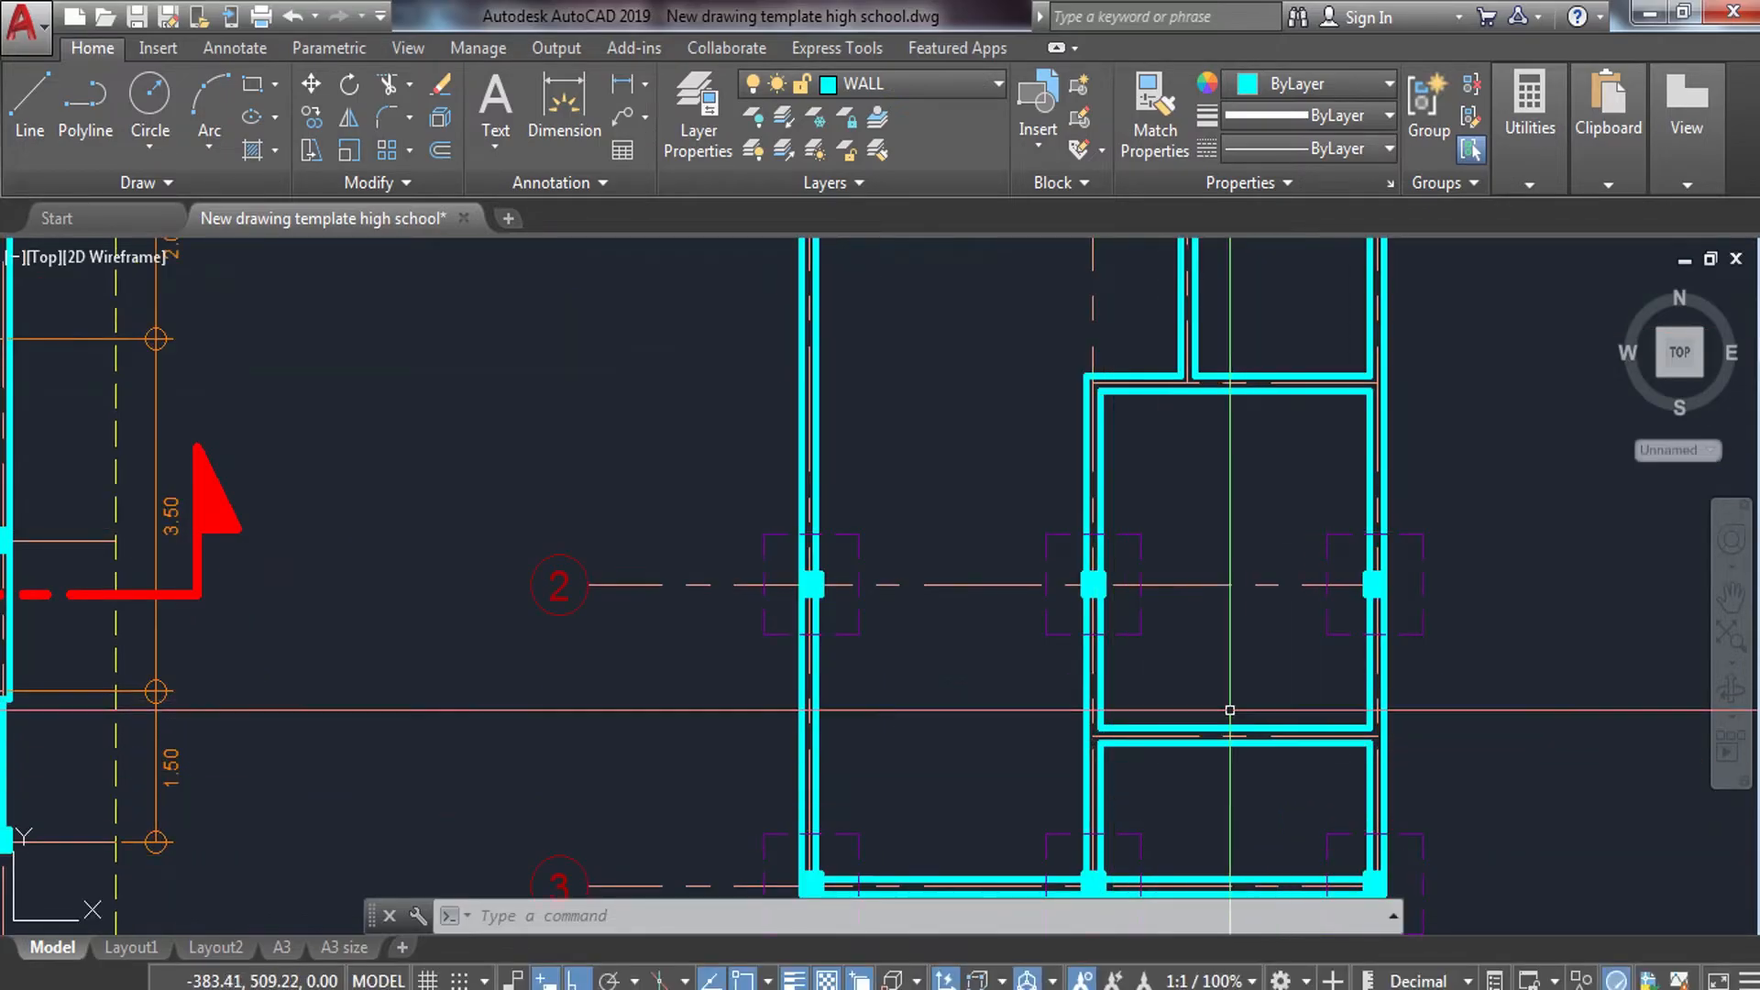
Set the multiline scale to 0.25 for outlining the footings along the walls.
{"action": "middle_click_drag", "start_coordinate": [917, 309], "coordinate": [982, 515]}
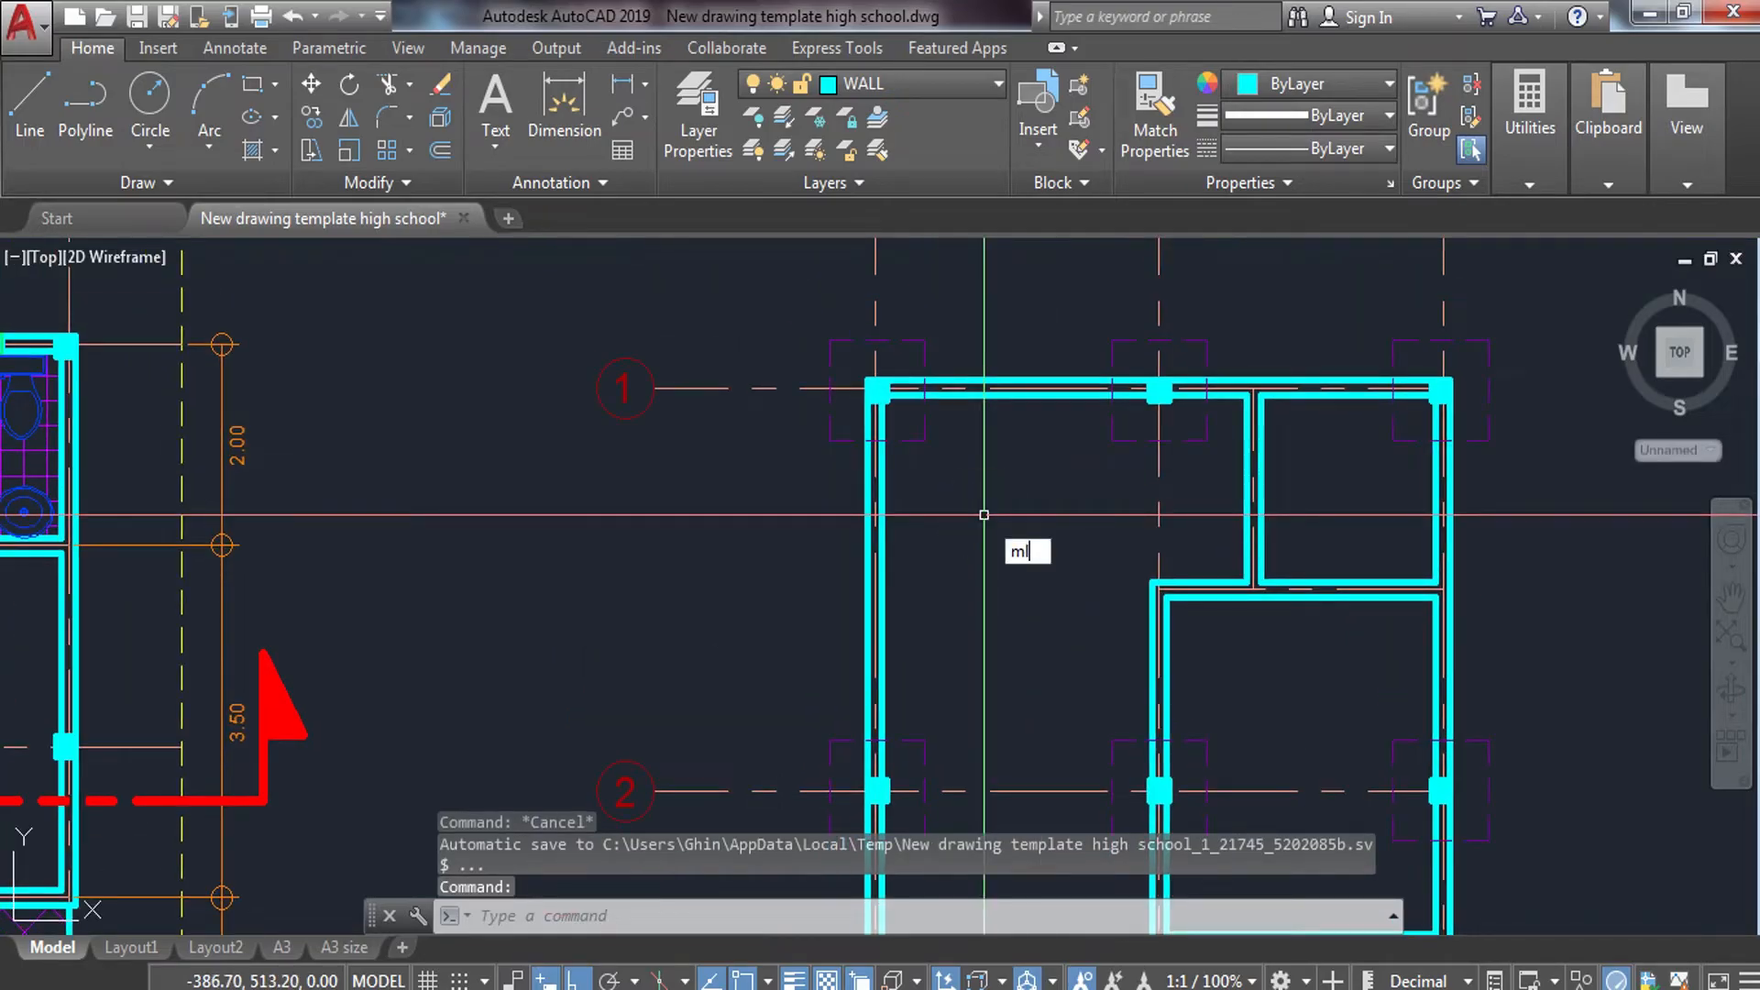
{"action": "key", "text": "Return"}
{"action": "type", "text": "s"}
{"action": "key", "text": "Return"}
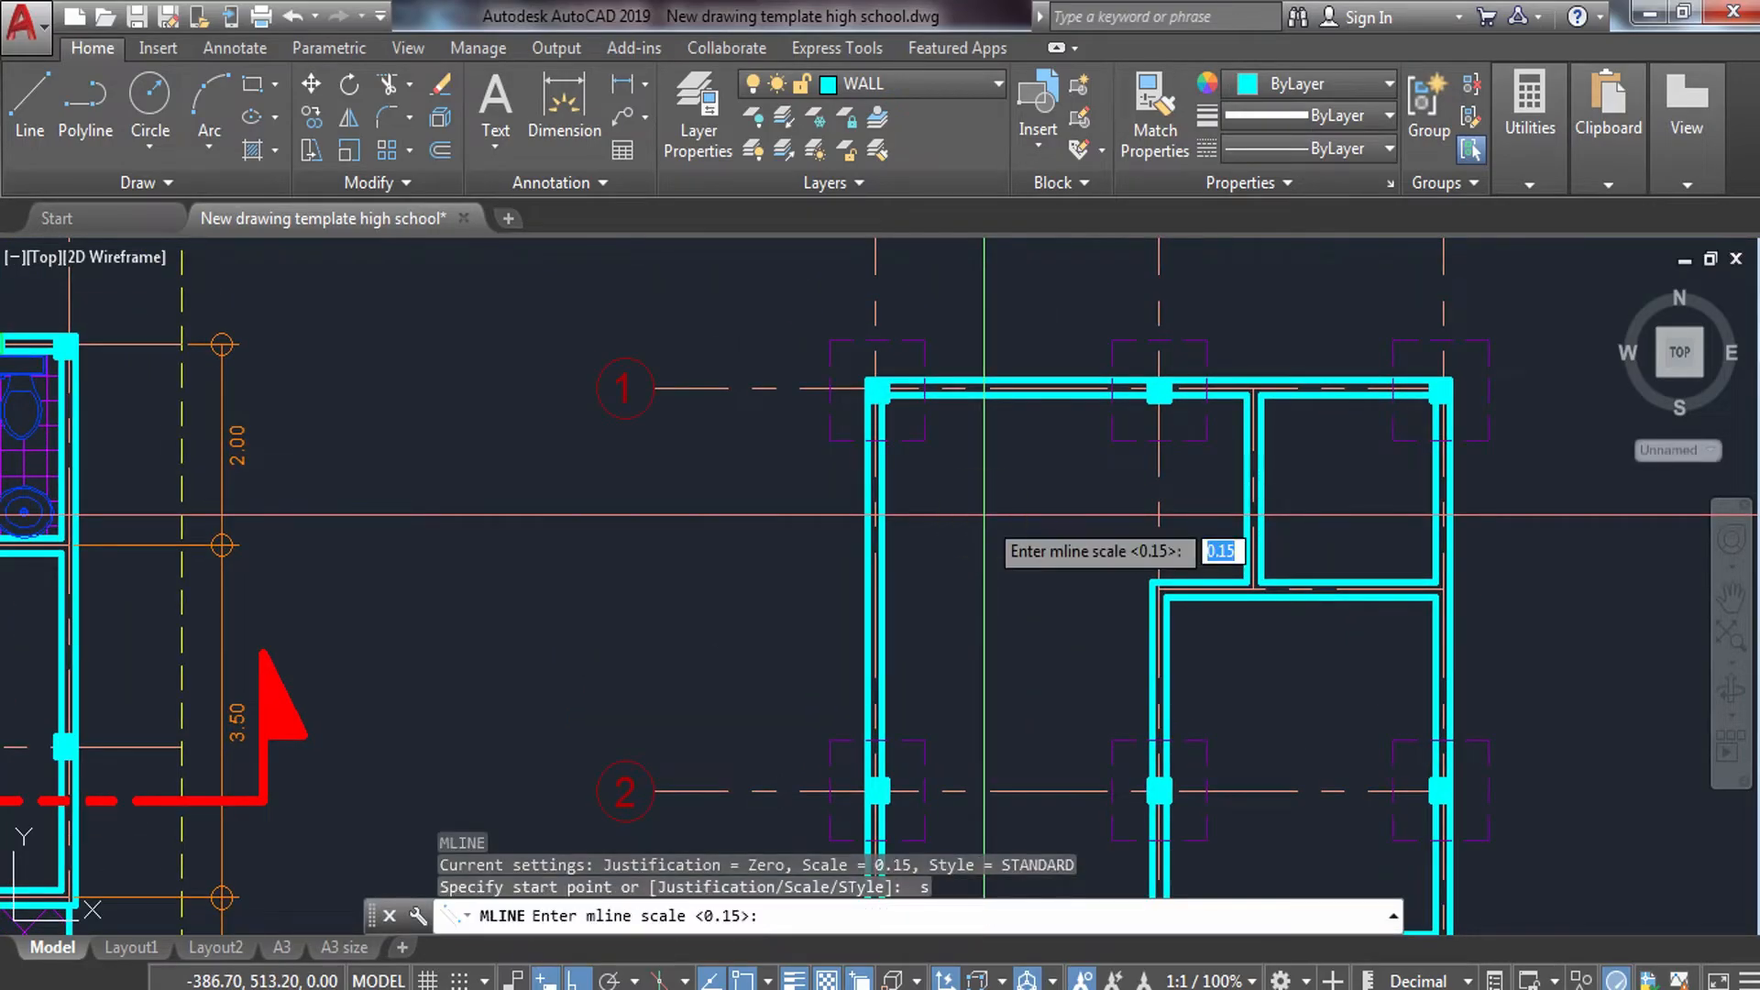
{"action": "key", "text": "Return"}
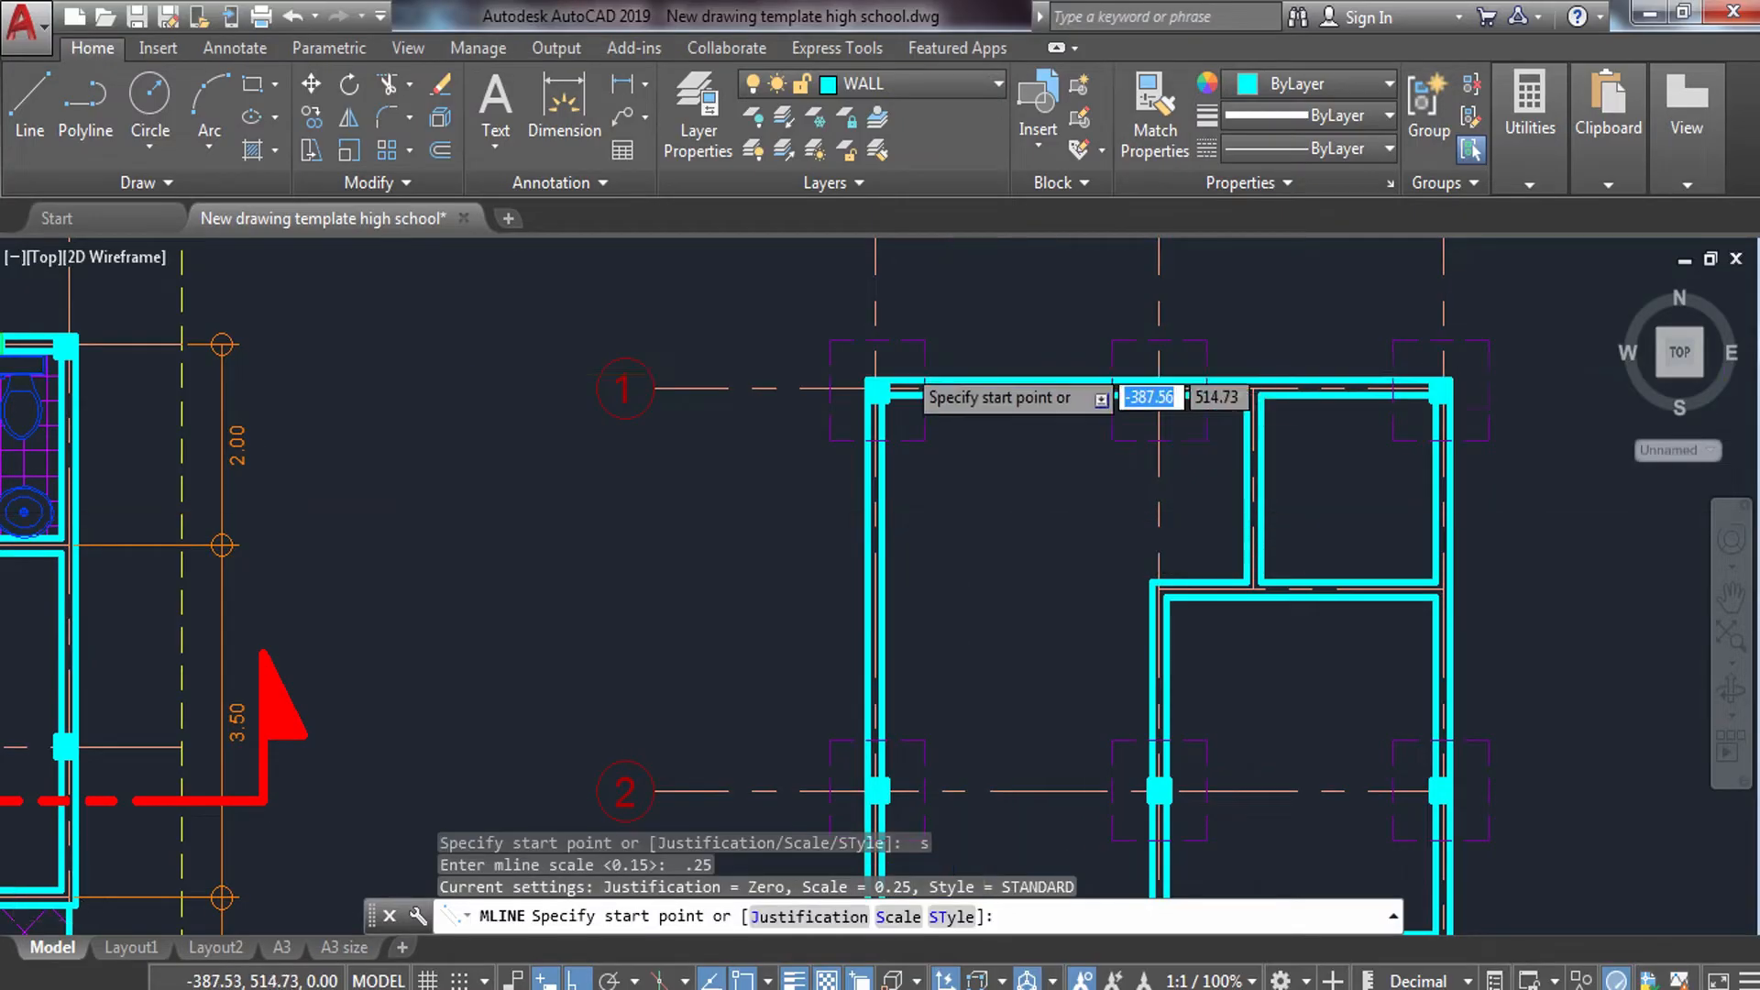
{"action": "scroll", "coordinate": [784, 493], "scroll_direction": "up", "scroll_amount": 5}
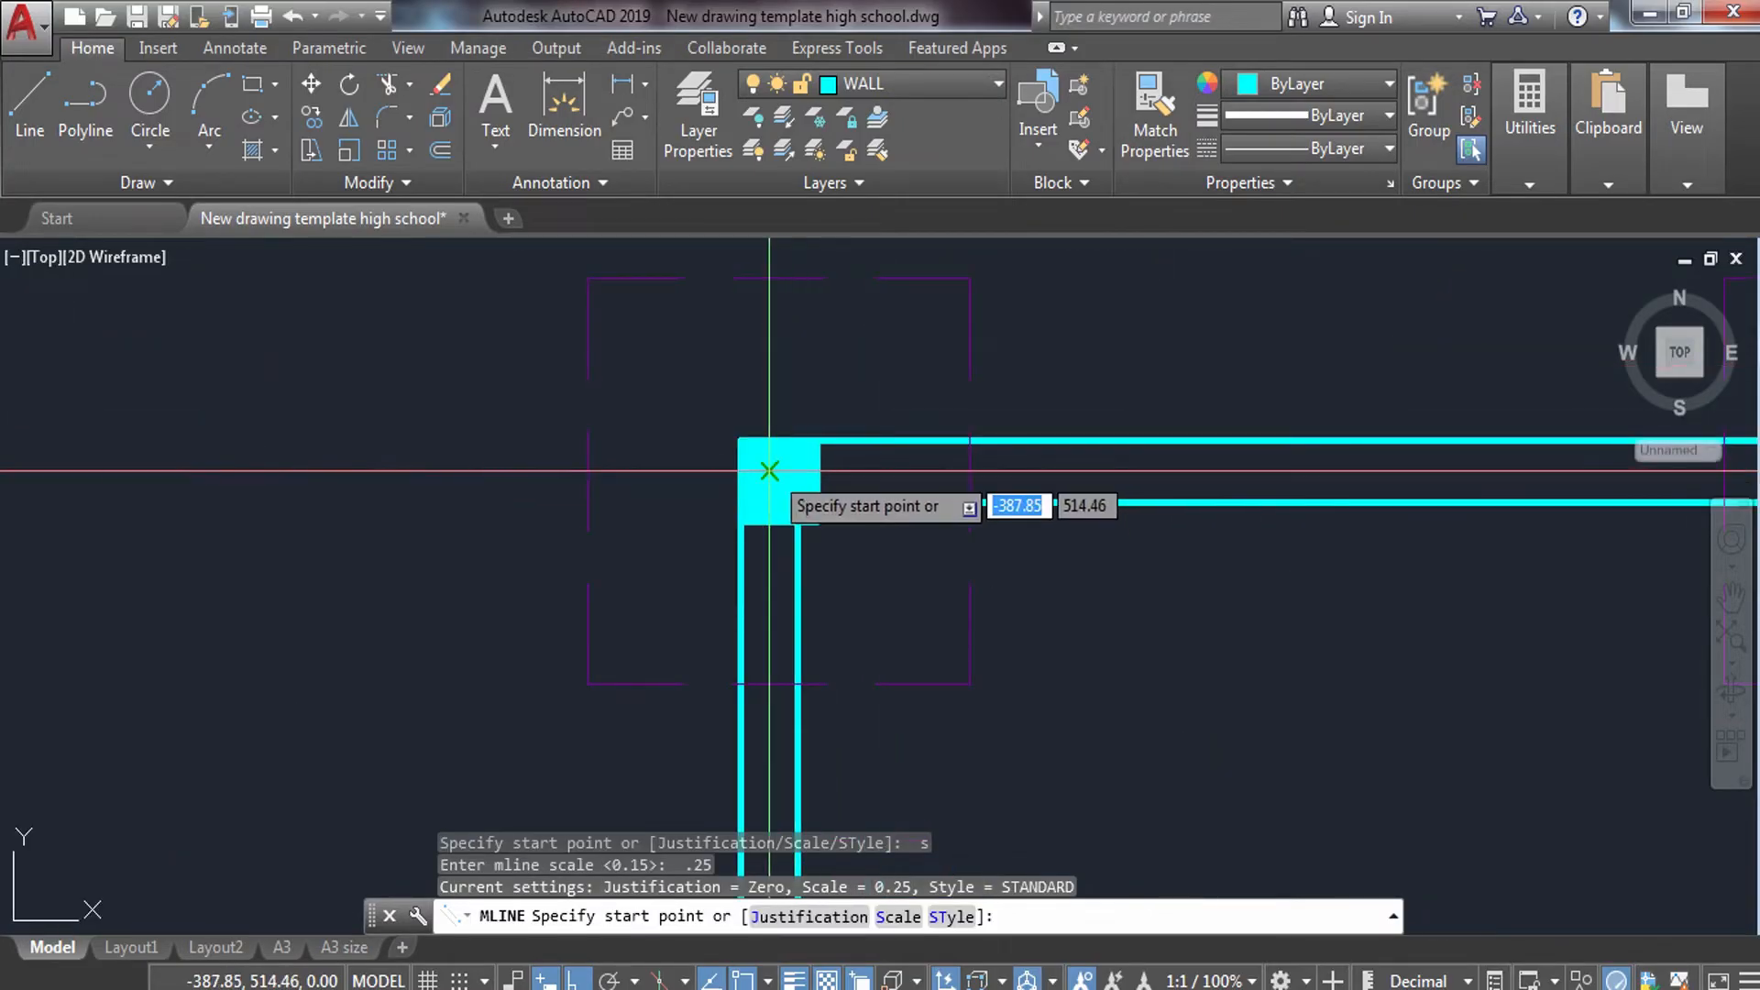
{"action": "left_click", "coordinate": [769, 471]}
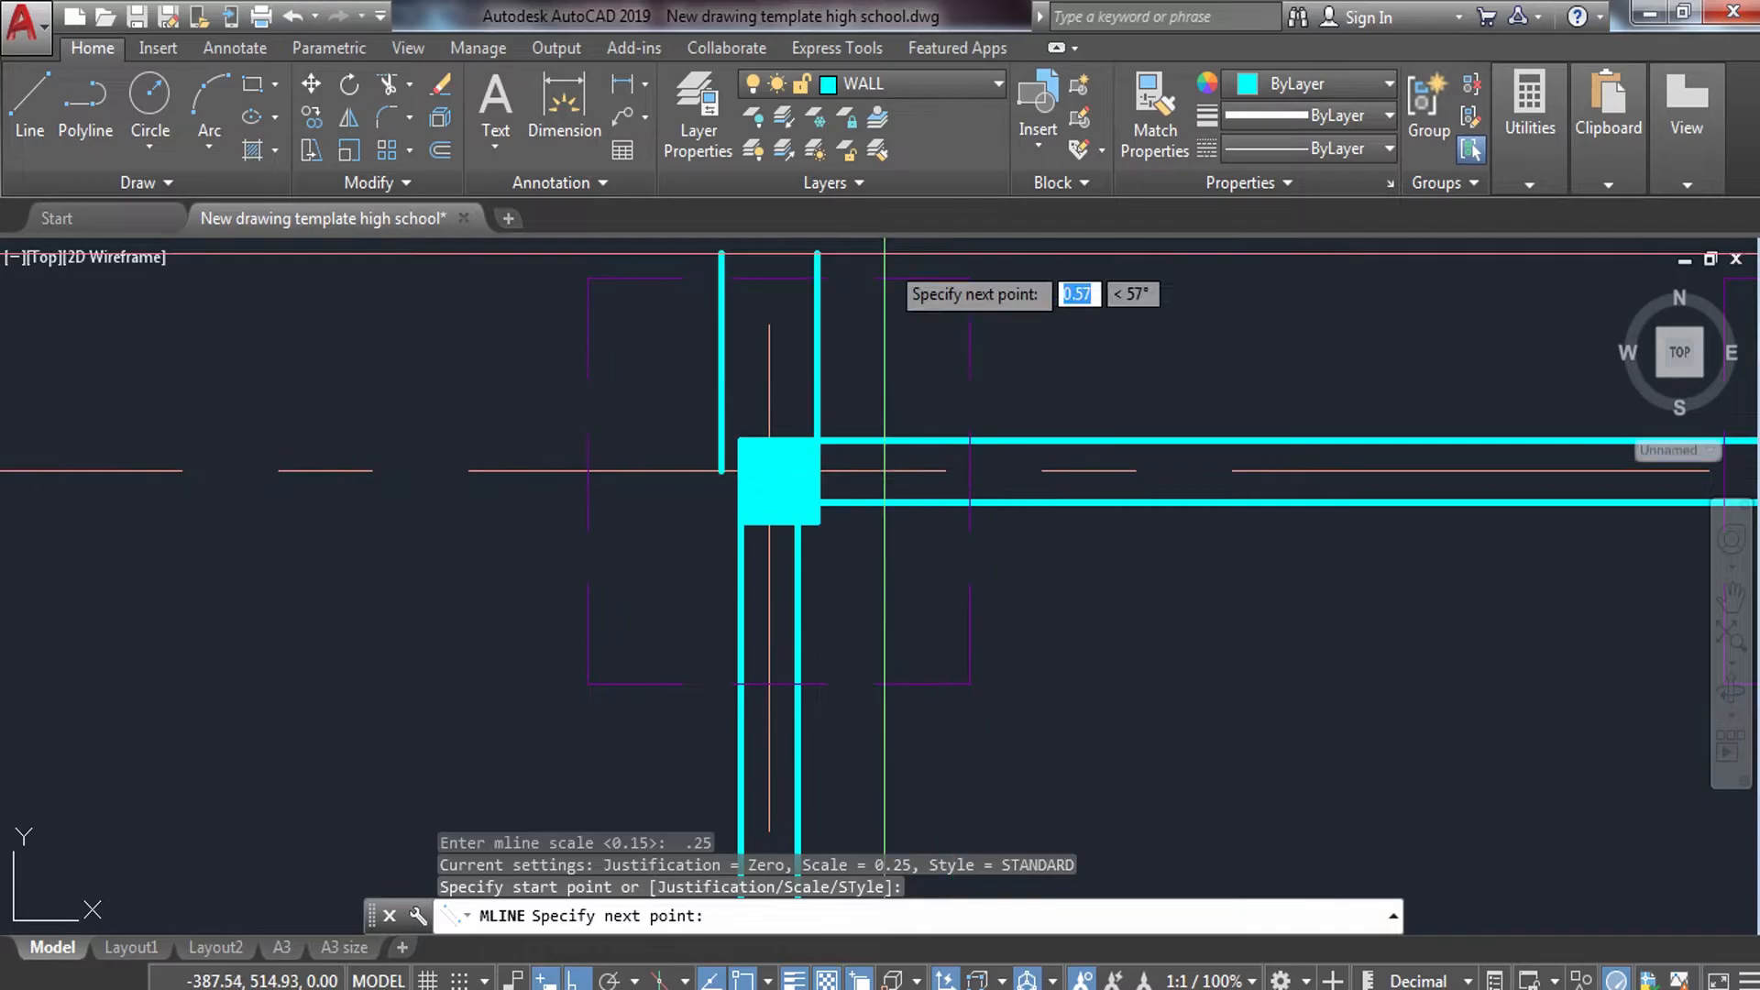
{"action": "key", "text": "Escape"}
Make HIDDEN LINE the current layer and draw a 0.25 multiline along grid line 1 from A-1 to C-1.
{"action": "type", "text": "ml"}
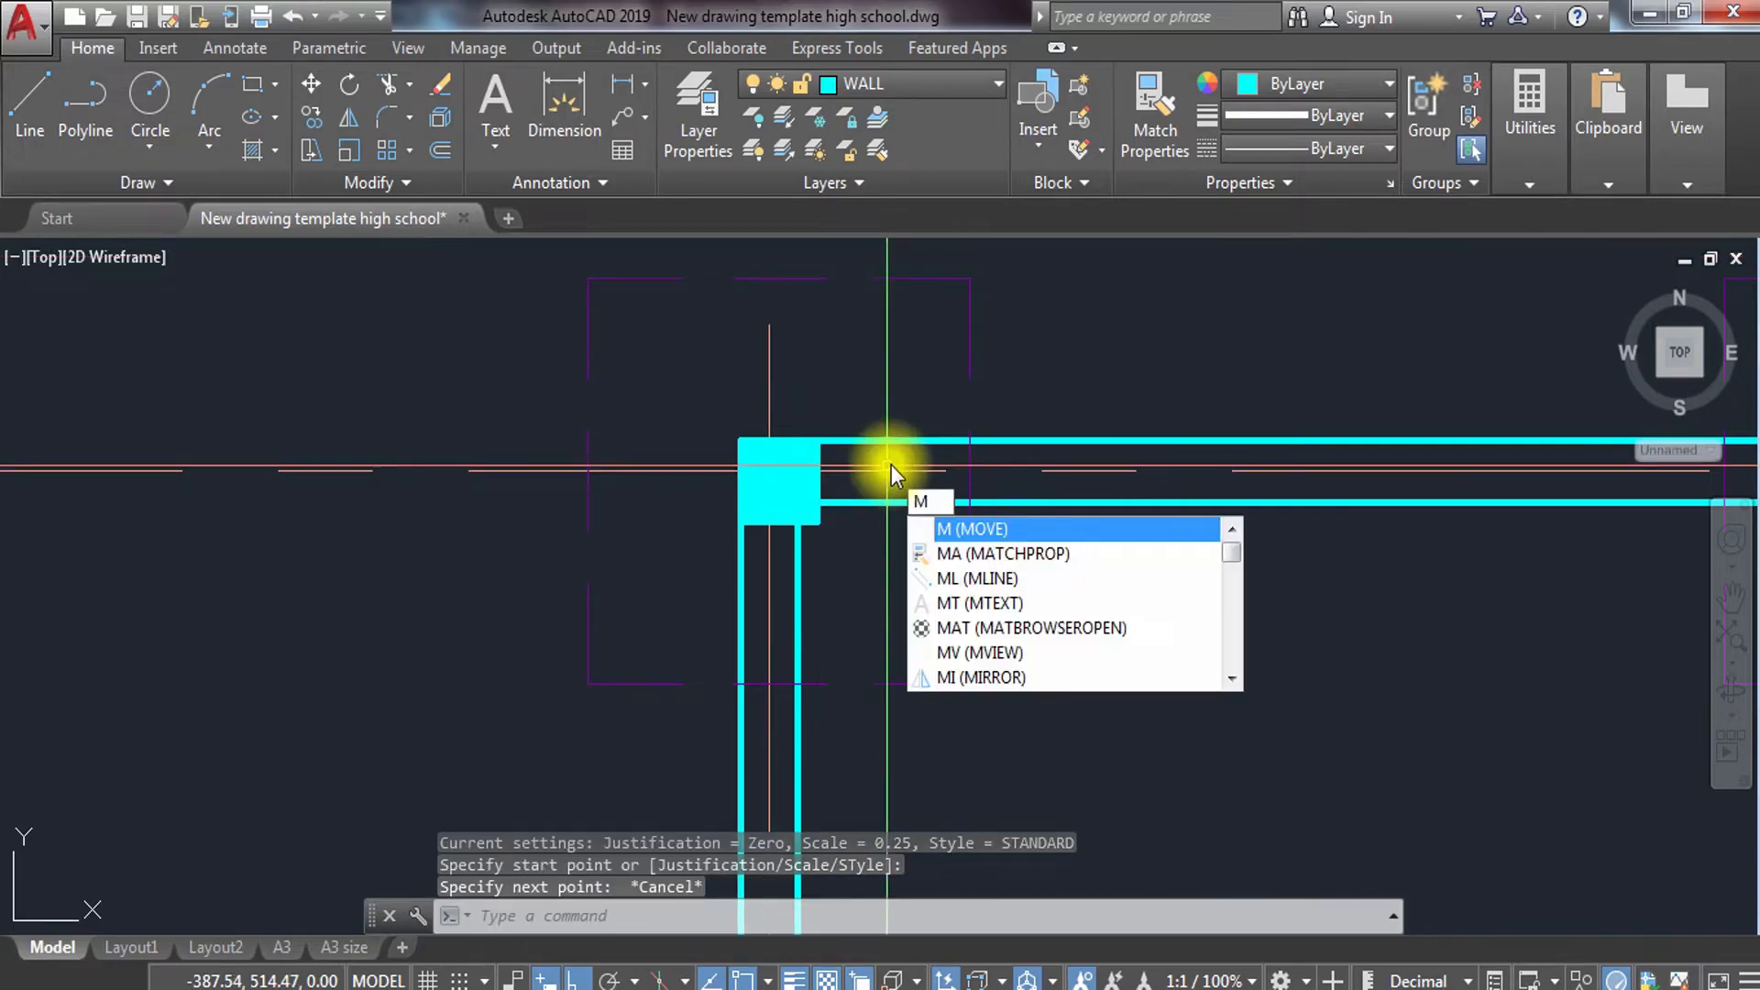
{"action": "key", "text": "Return"}
{"action": "left_click", "coordinate": [958, 81]}
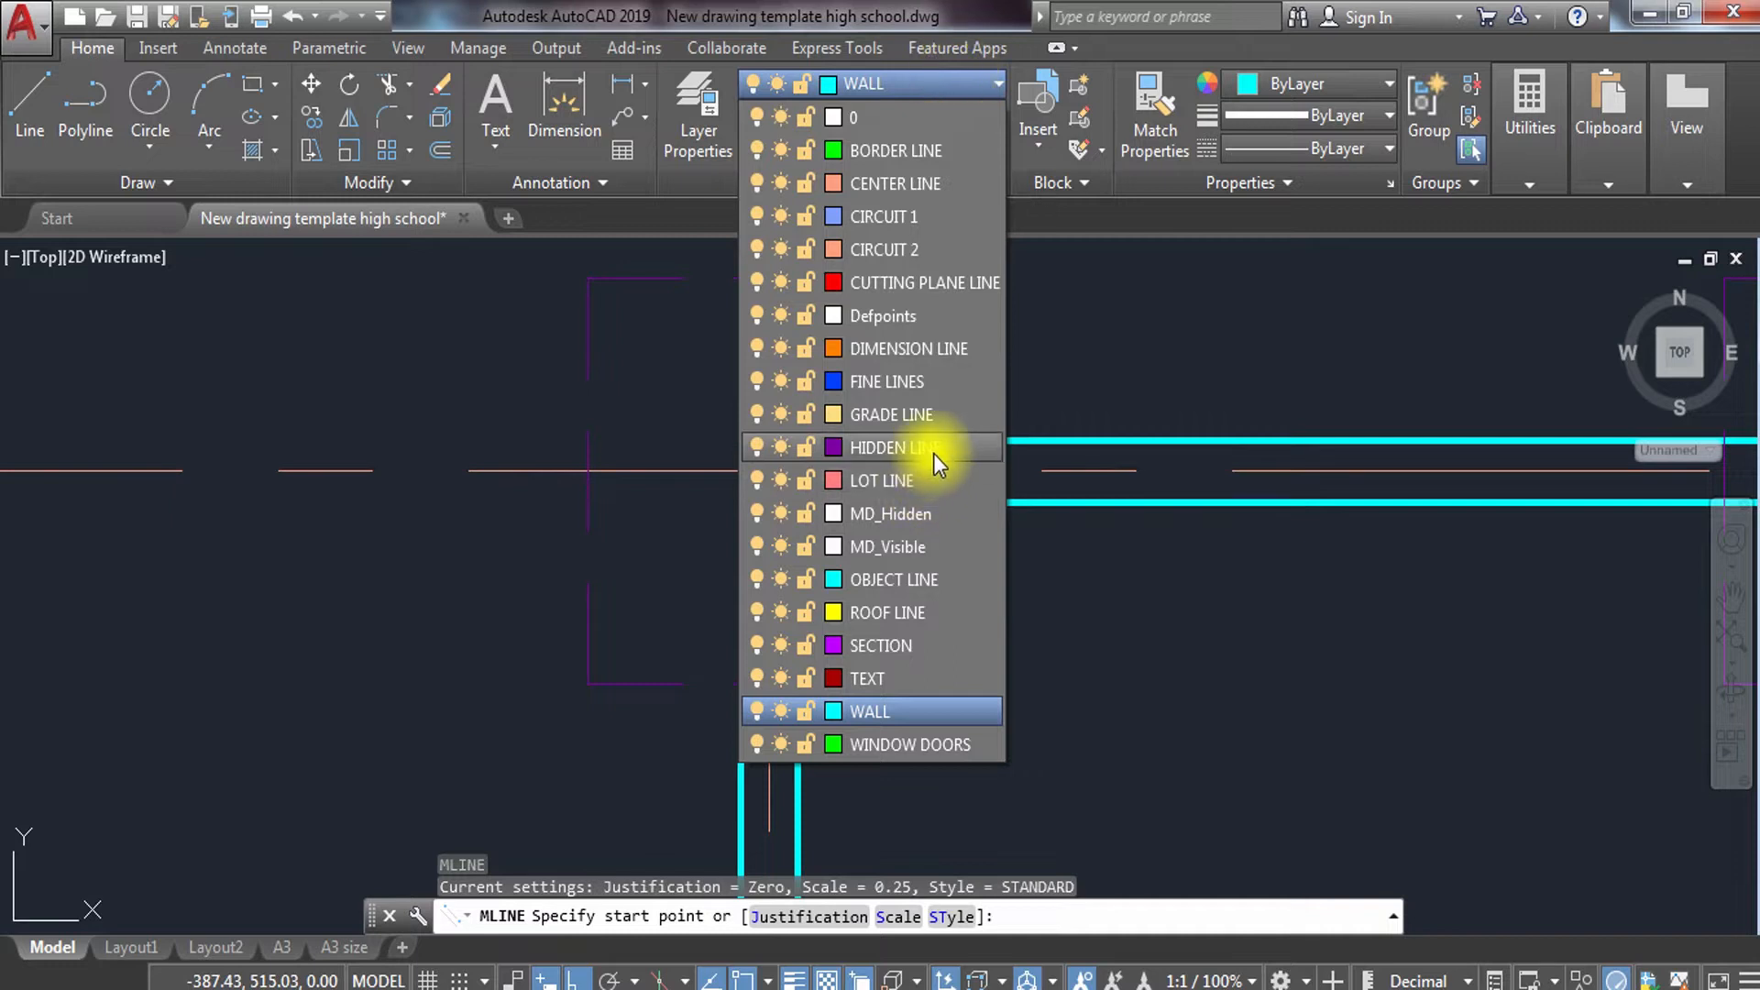
{"action": "left_click", "coordinate": [934, 450]}
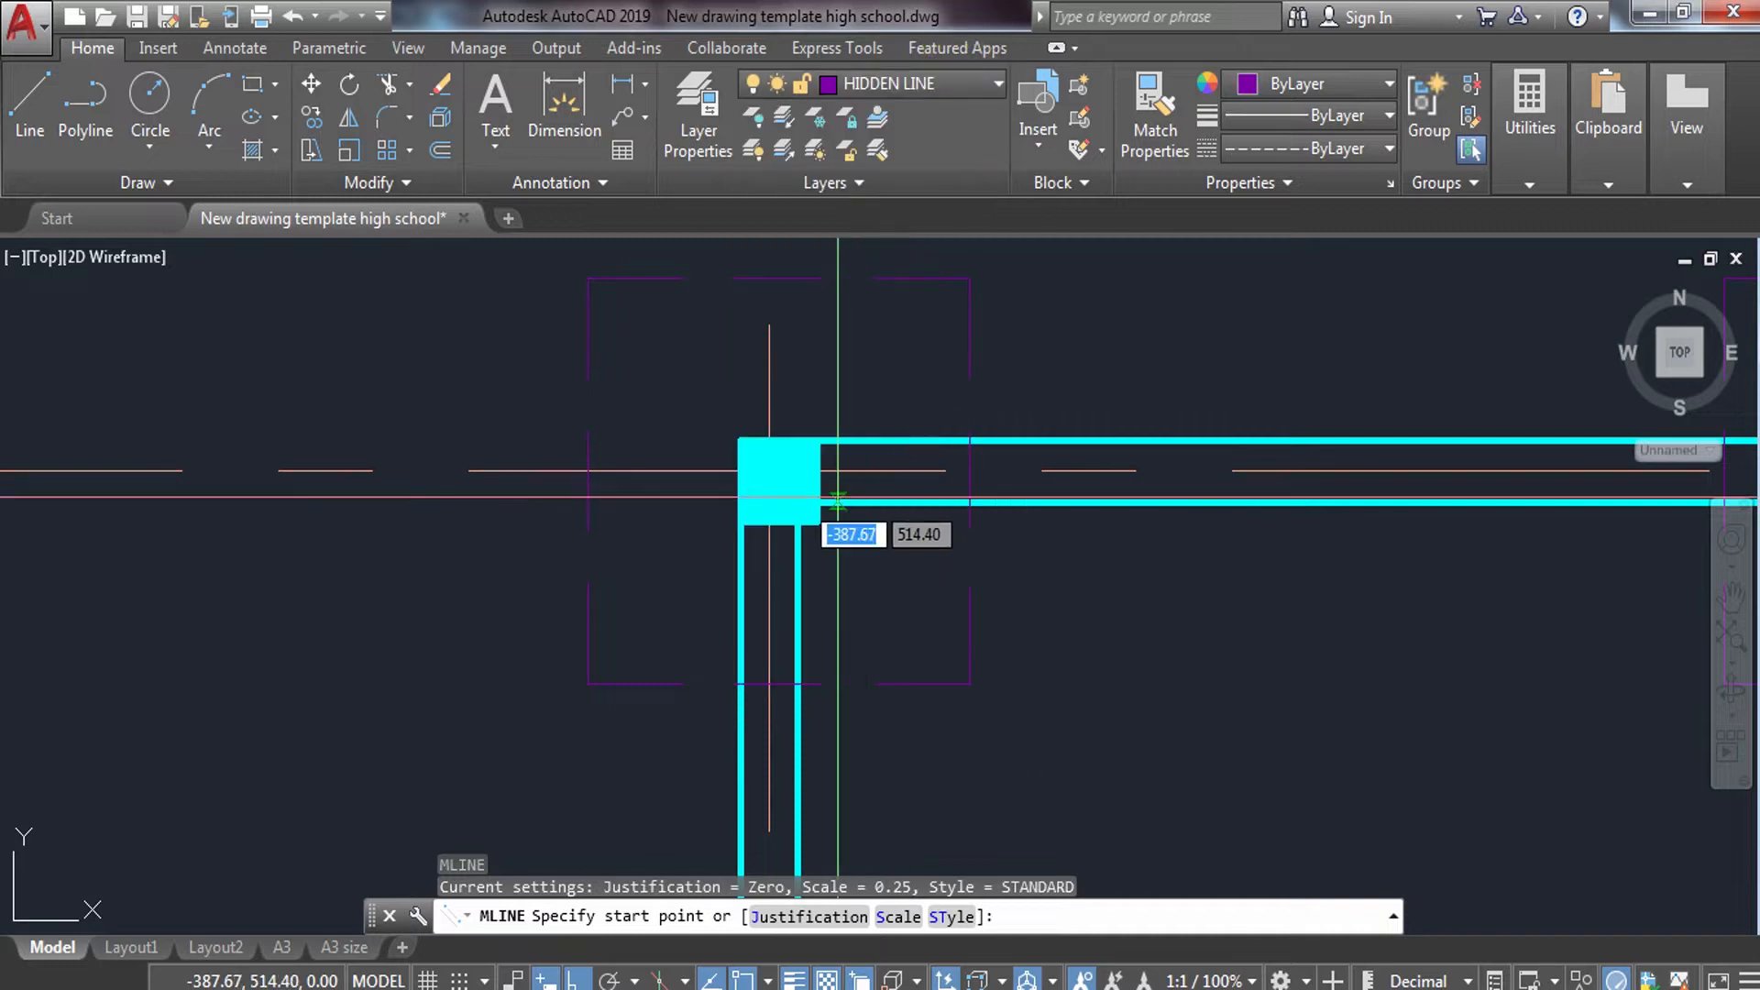
{"action": "left_click", "coordinate": [790, 471]}
{"action": "scroll", "coordinate": [999, 475], "scroll_direction": "down", "scroll_amount": 2}
{"action": "middle_click_drag", "start_coordinate": [1021, 477], "coordinate": [376, 403]}
{"action": "scroll", "coordinate": [1171, 382], "scroll_direction": "up", "scroll_amount": 6}
{"action": "left_click", "coordinate": [1120, 451]}
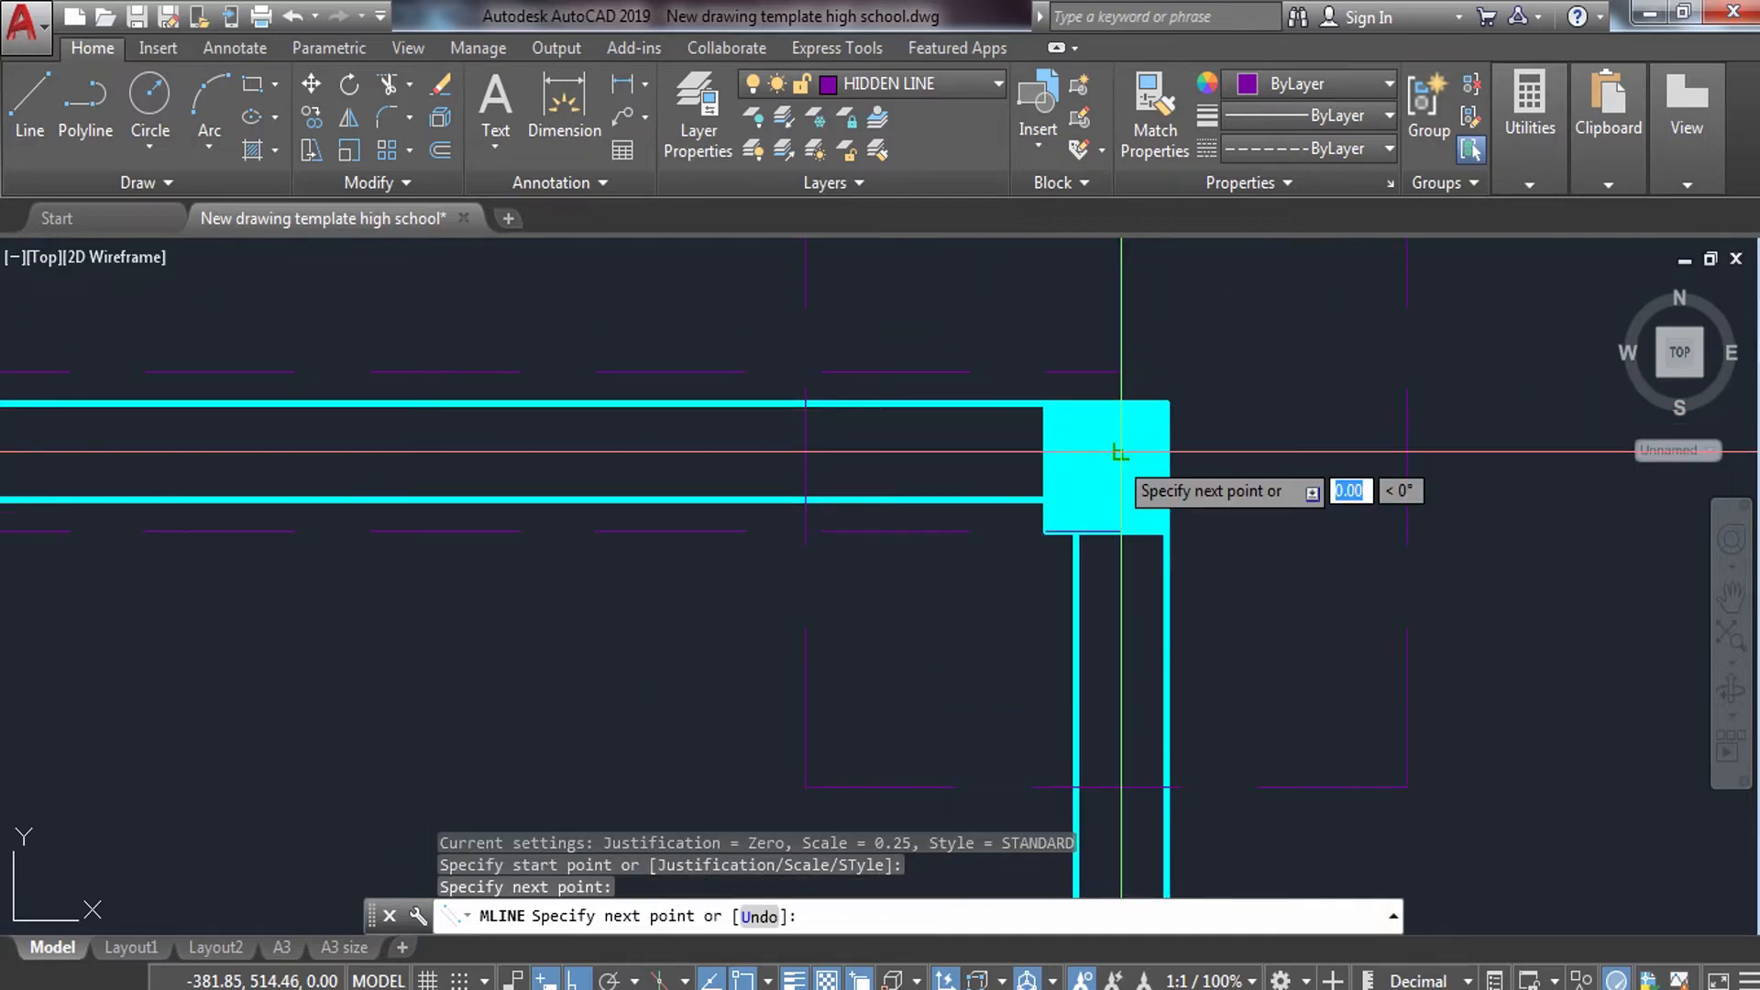
Continue the 0.25 multiline down grid line C from C-1 to C-3.
{"action": "scroll", "coordinate": [1114, 468], "scroll_direction": "down", "scroll_amount": 6}
{"action": "middle_click_drag", "start_coordinate": [1117, 816], "coordinate": [1064, 295]}
{"action": "scroll", "coordinate": [1031, 582], "scroll_direction": "up", "scroll_amount": 8}
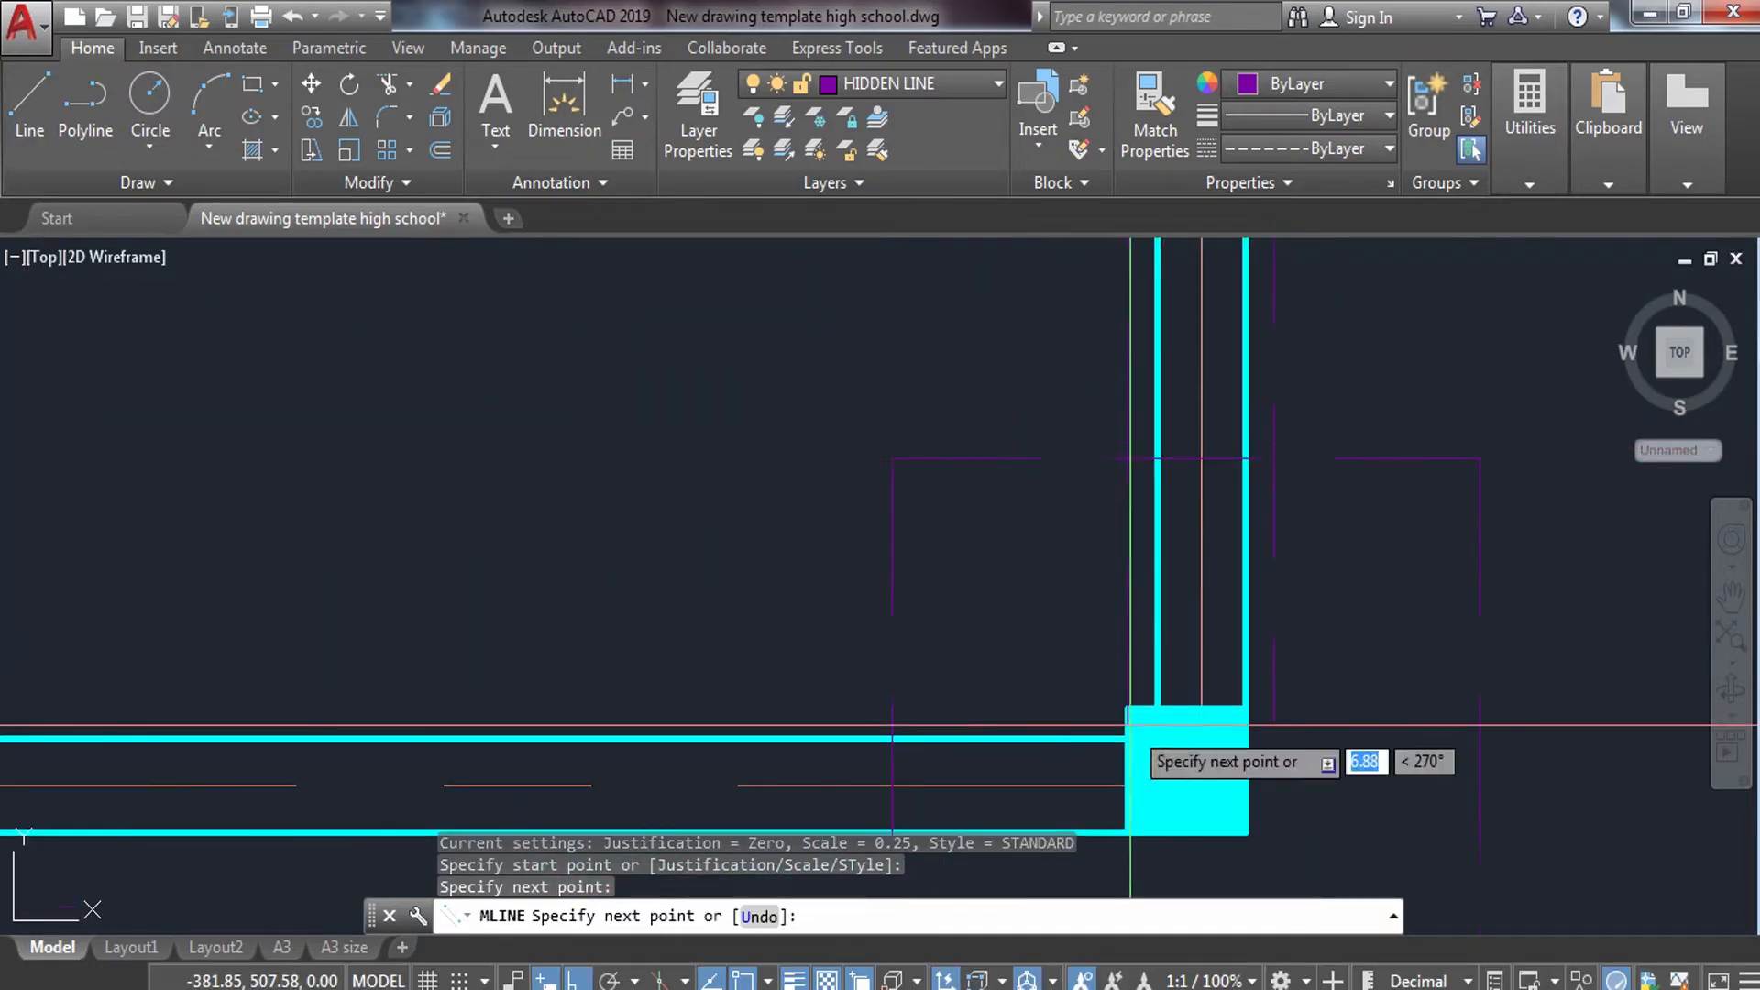
{"action": "left_click", "coordinate": [1187, 795]}
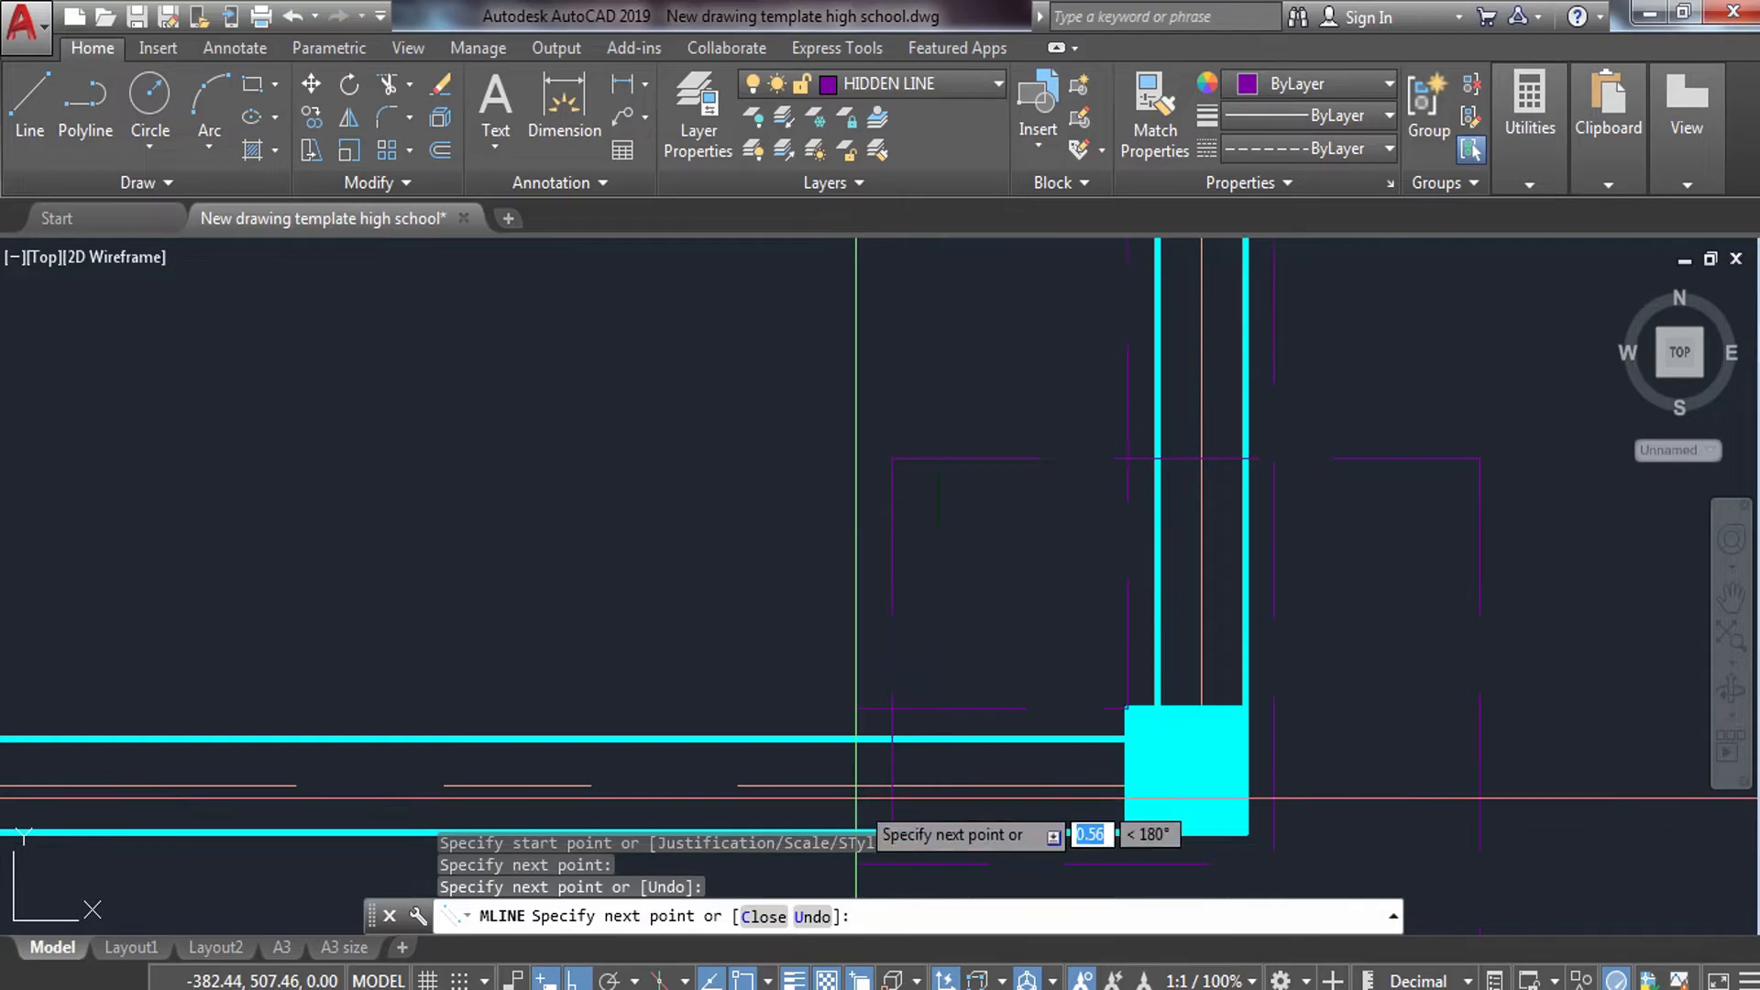
Continue the multiline along grid line 3 to A-3 and close it back to A-1 to complete the perimeter.
{"action": "scroll", "coordinate": [995, 839], "scroll_direction": "down", "scroll_amount": 4}
{"action": "middle_click_drag", "start_coordinate": [944, 669], "coordinate": [1196, 586]}
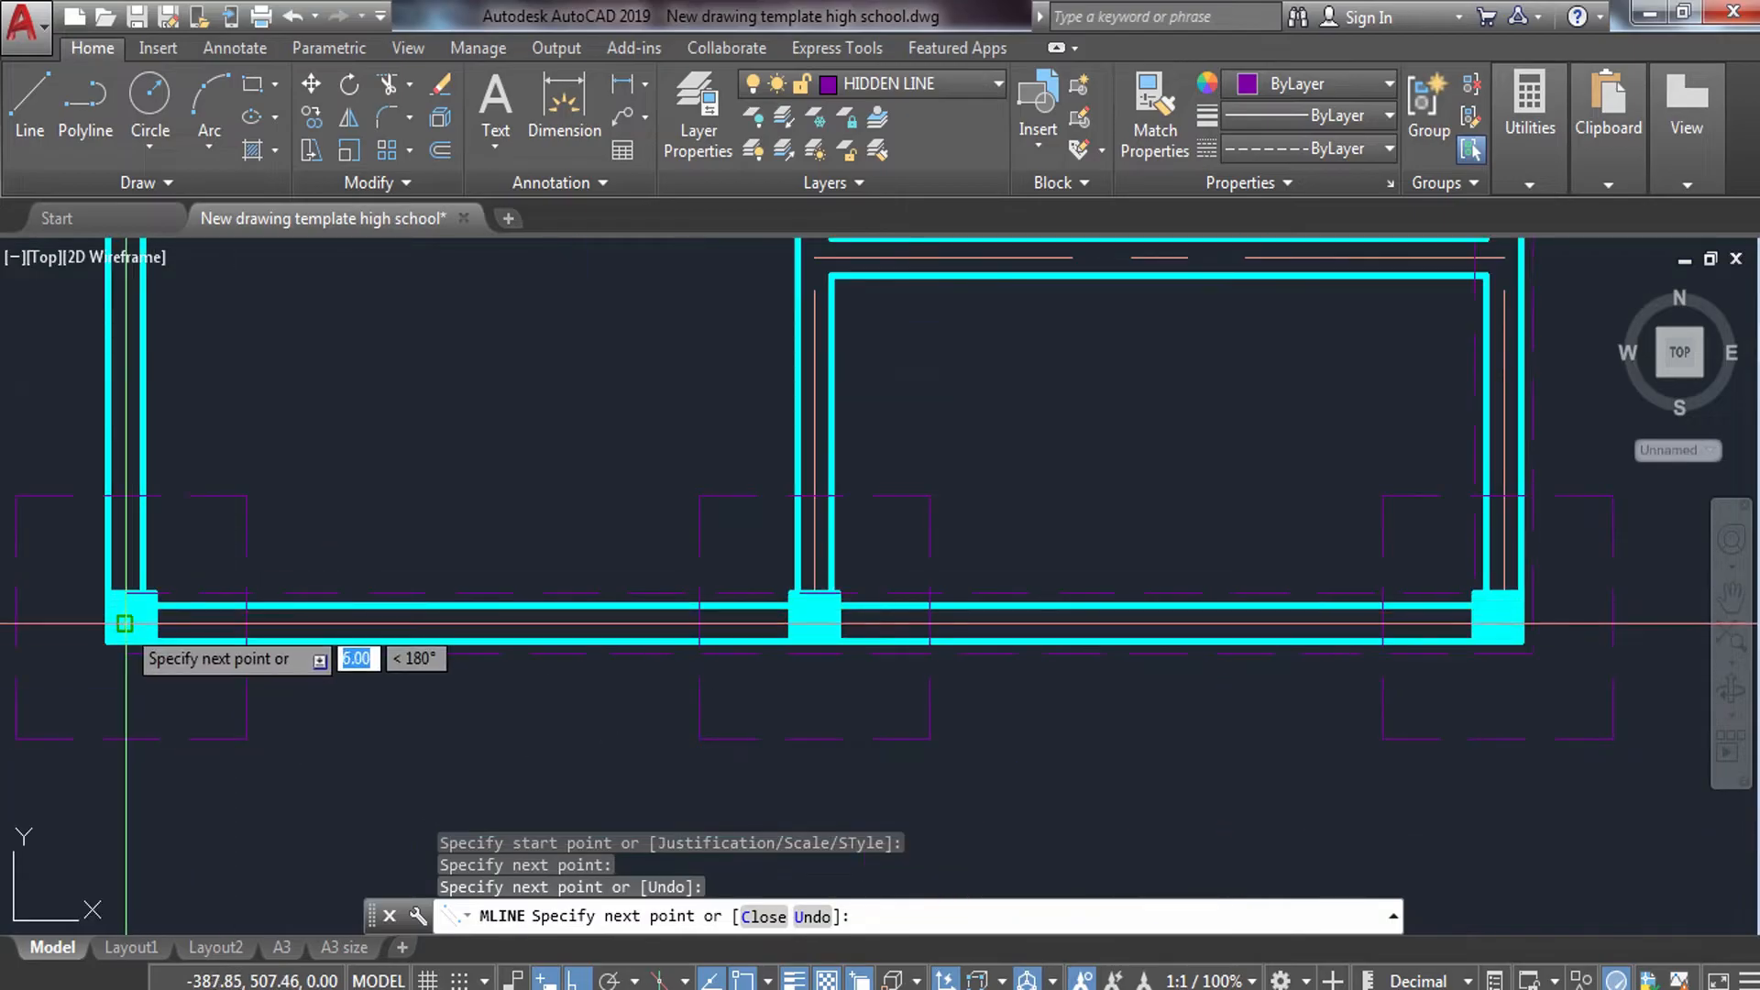
{"action": "scroll", "coordinate": [154, 609], "scroll_direction": "down", "scroll_amount": 8}
{"action": "middle_click_drag", "start_coordinate": [154, 473], "coordinate": [355, 652]}
{"action": "scroll", "coordinate": [350, 578], "scroll_direction": "up", "scroll_amount": 2}
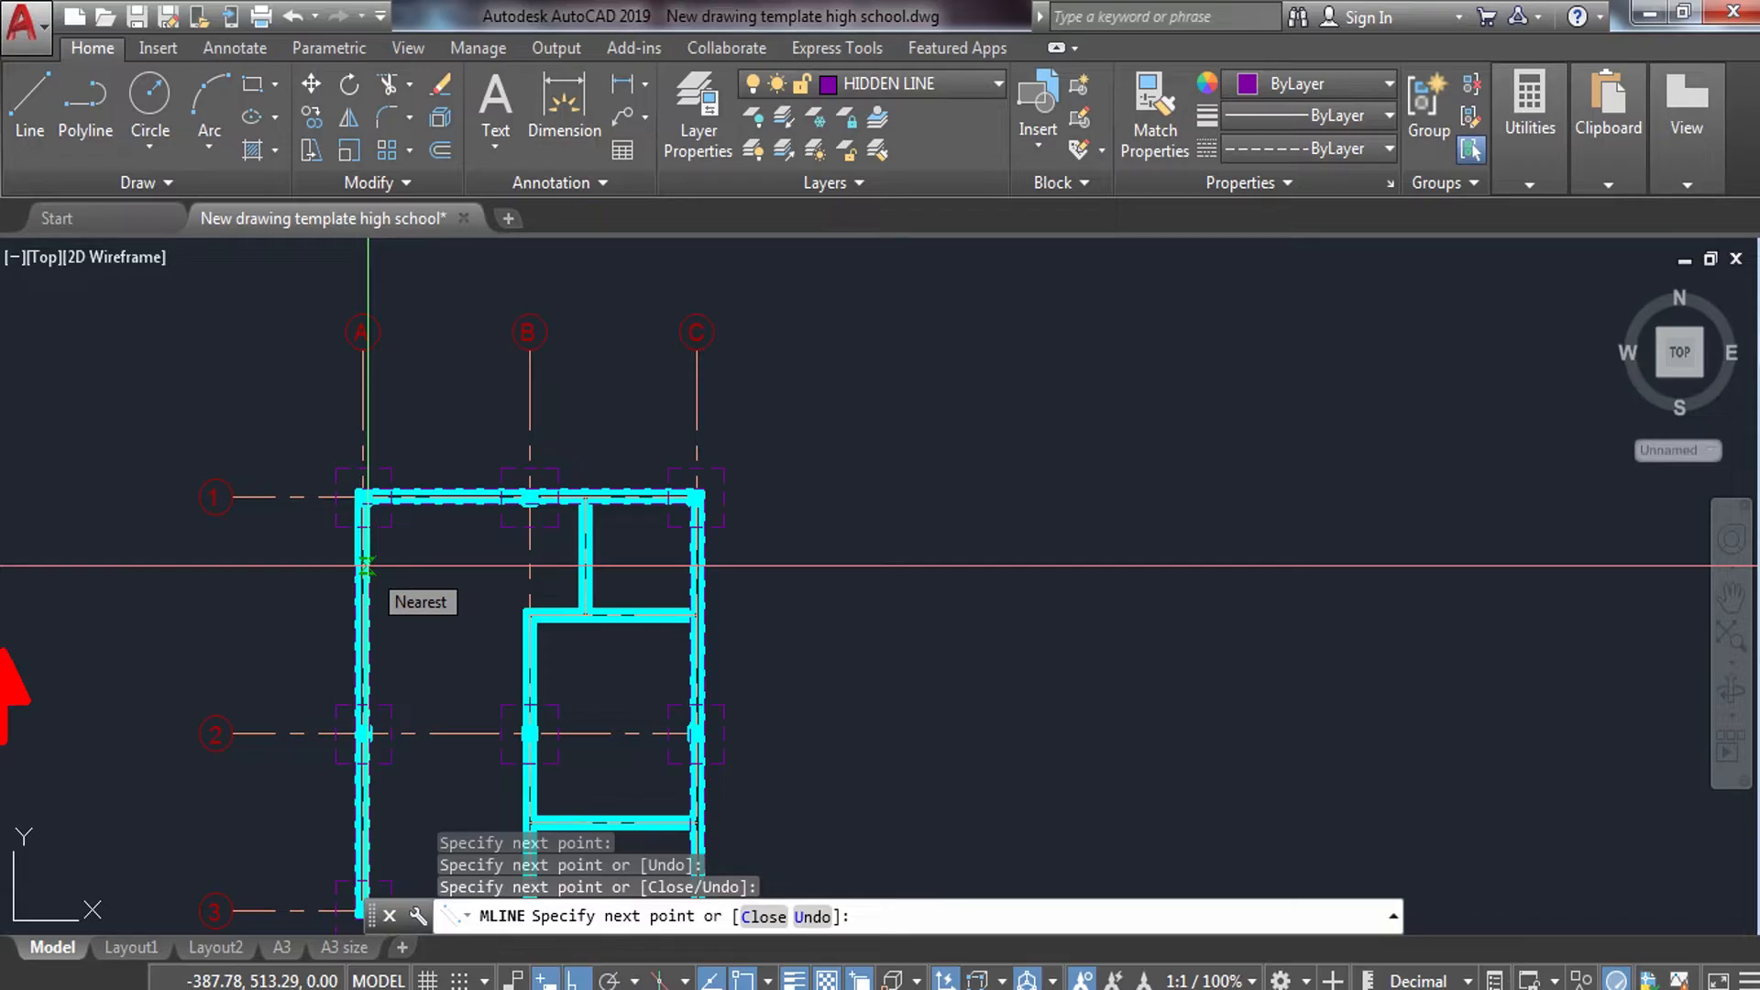
{"action": "scroll", "coordinate": [364, 565], "scroll_direction": "up", "scroll_amount": 4}
{"action": "type", "text": "c"}
{"action": "key", "text": "Return"}
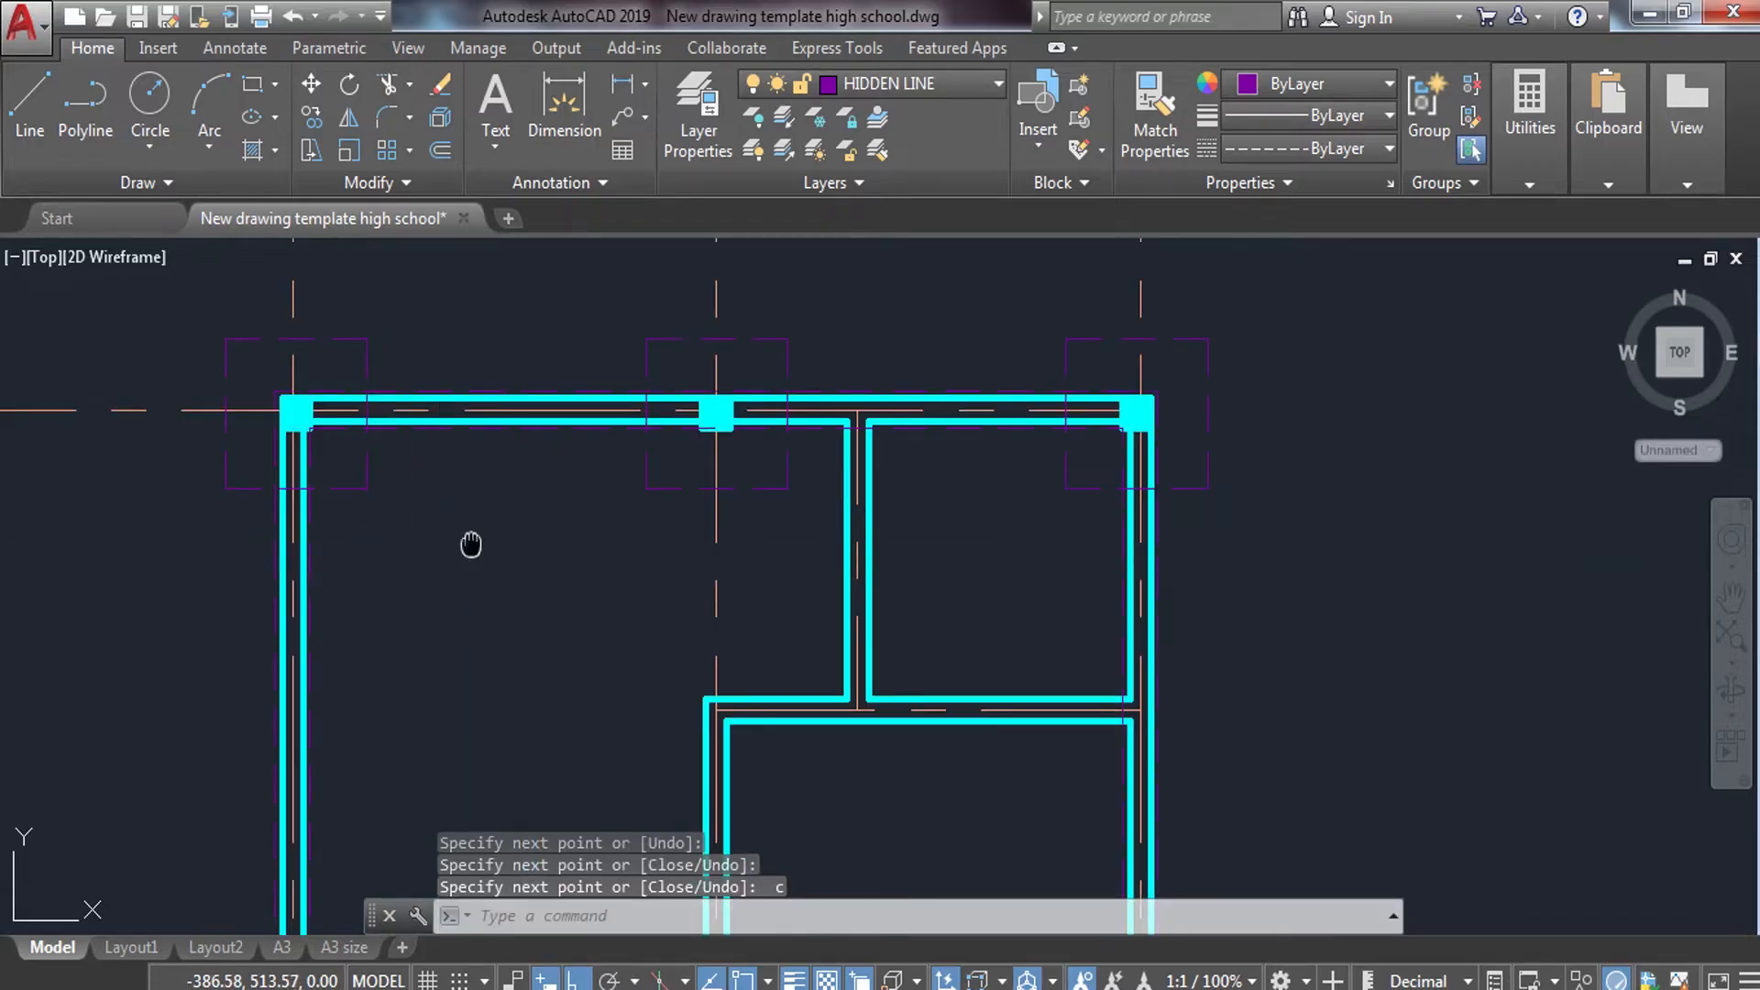
Examine the dashed multiline along the outer walls and the interior walls that have no such outline.
{"action": "scroll", "coordinate": [393, 435], "scroll_direction": "up", "scroll_amount": 7}
{"action": "middle_click_drag", "start_coordinate": [314, 345], "coordinate": [1049, 695]}
{"action": "middle_click_drag", "start_coordinate": [687, 657], "coordinate": [607, 500]}
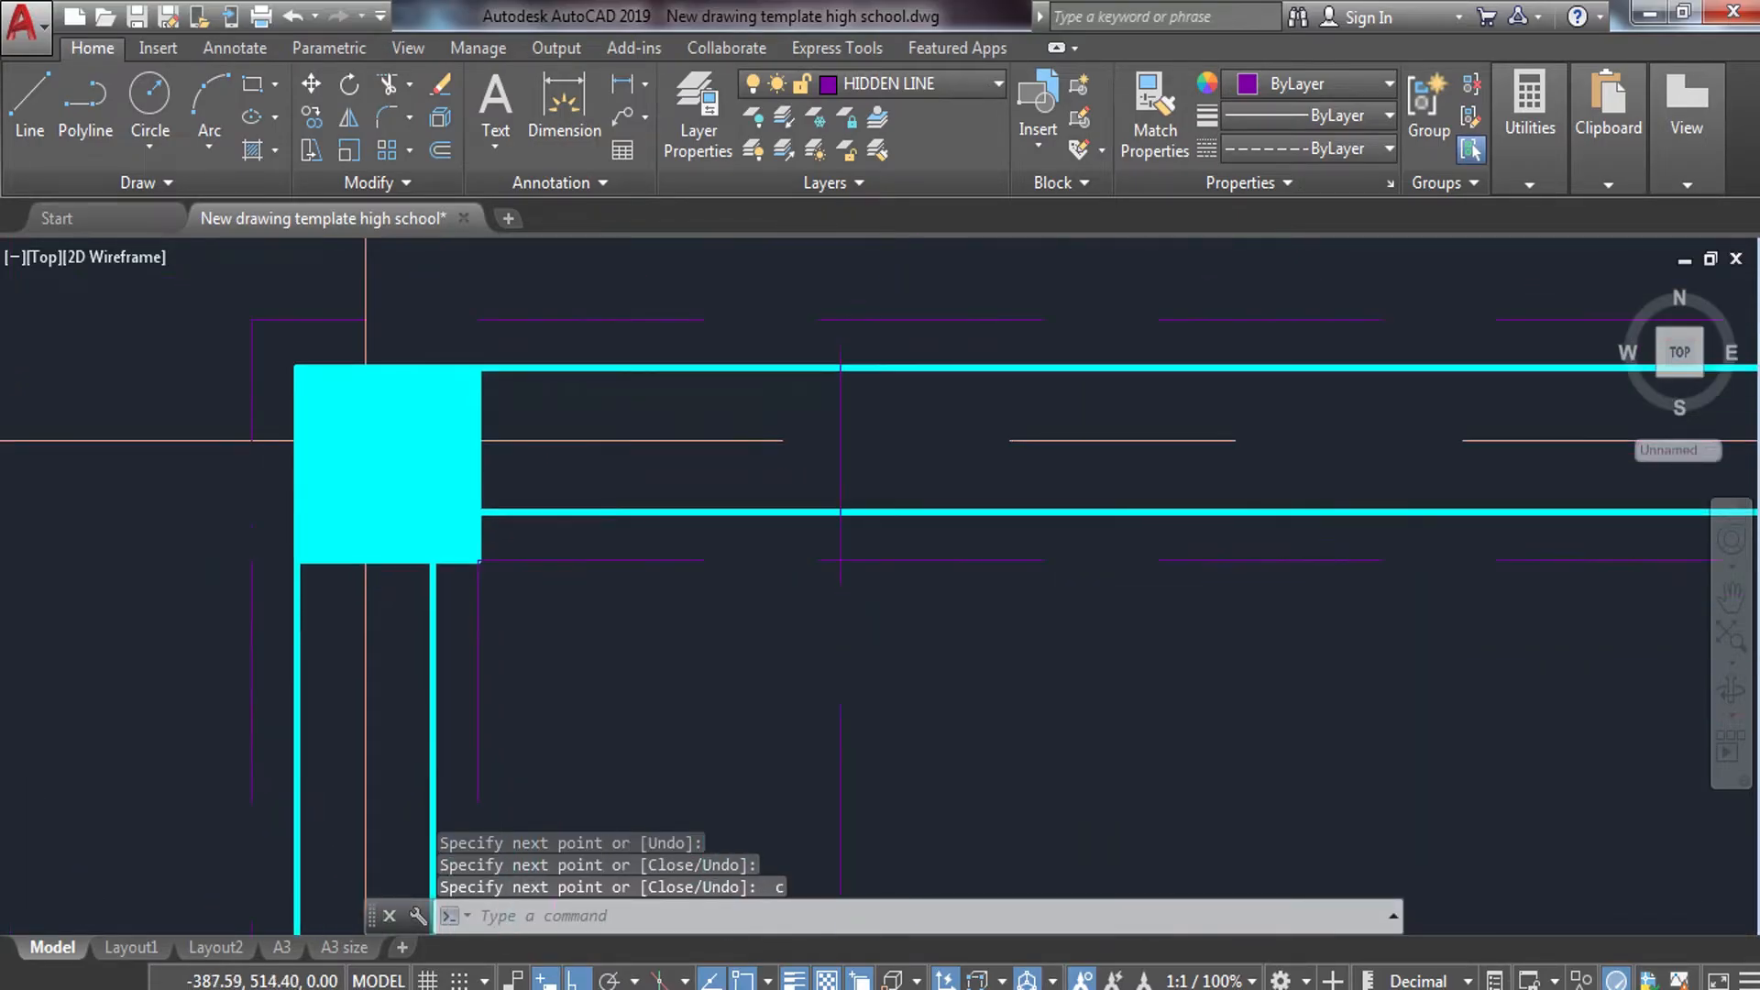
{"action": "scroll", "coordinate": [587, 500], "scroll_direction": "down", "scroll_amount": 7}
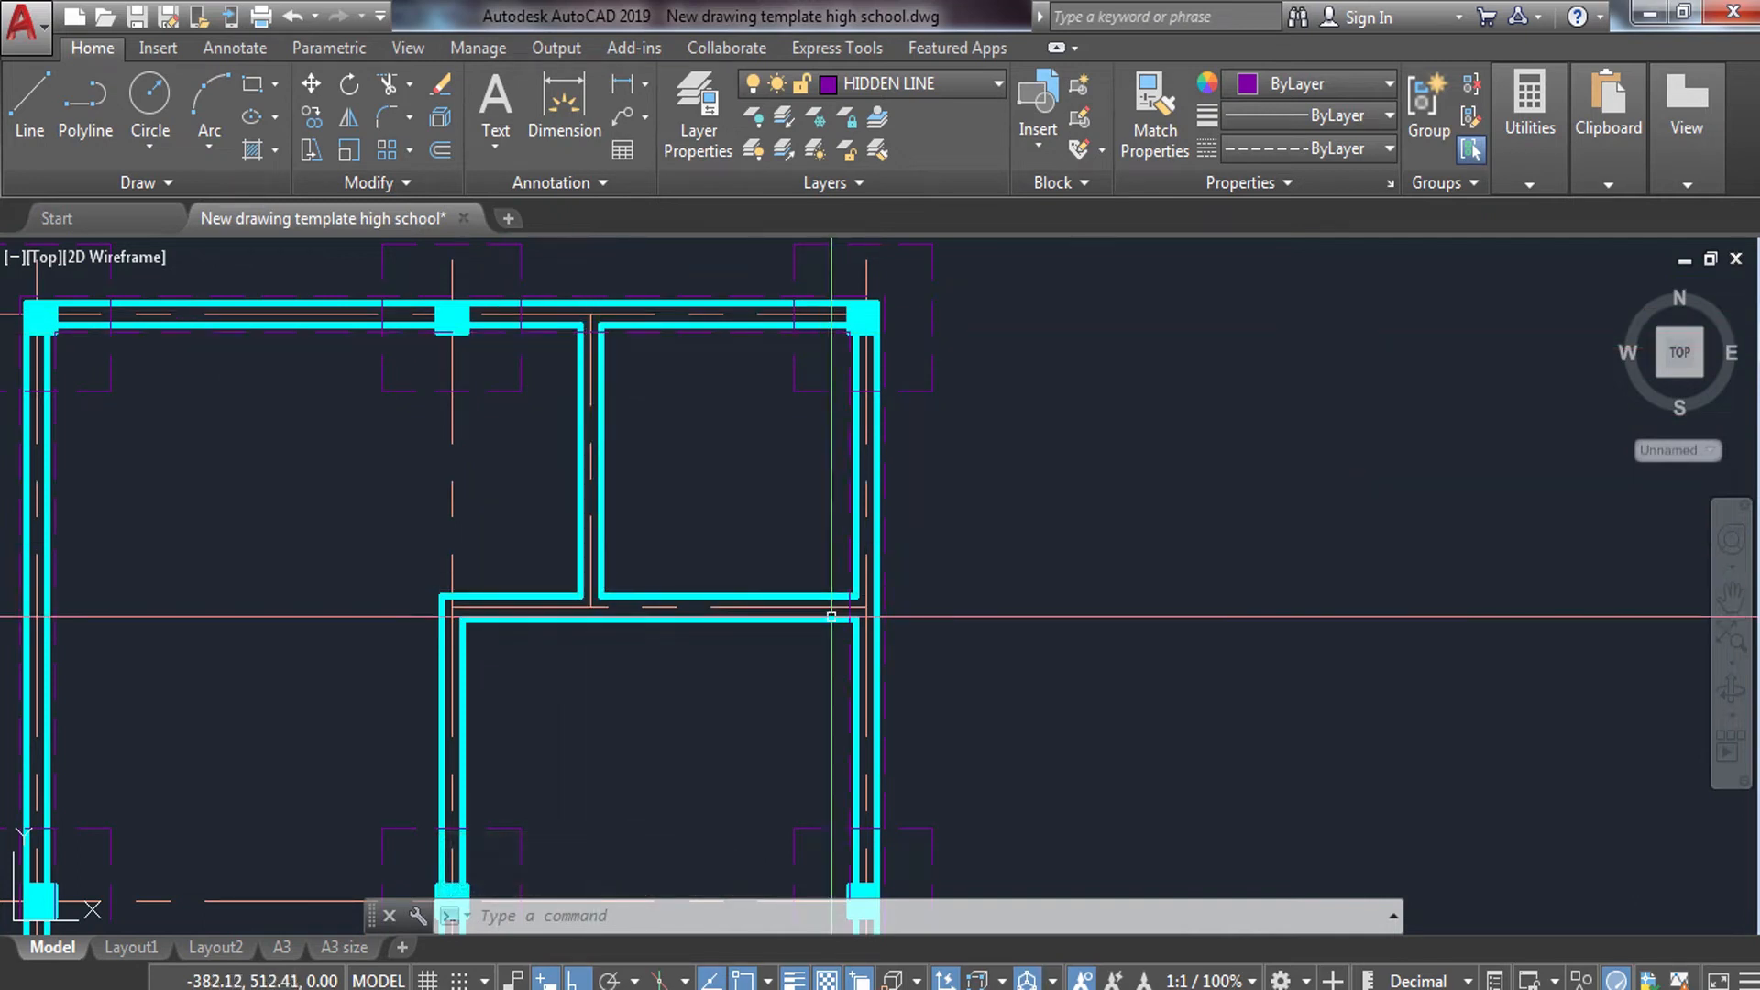
{"action": "middle_click_drag", "start_coordinate": [456, 634], "coordinate": [431, 197]}
{"action": "scroll", "coordinate": [432, 302], "scroll_direction": "down", "scroll_amount": 4}
{"action": "middle_click_drag", "start_coordinate": [453, 513], "coordinate": [483, 710]}
{"action": "scroll", "coordinate": [529, 368], "scroll_direction": "up", "scroll_amount": 2}
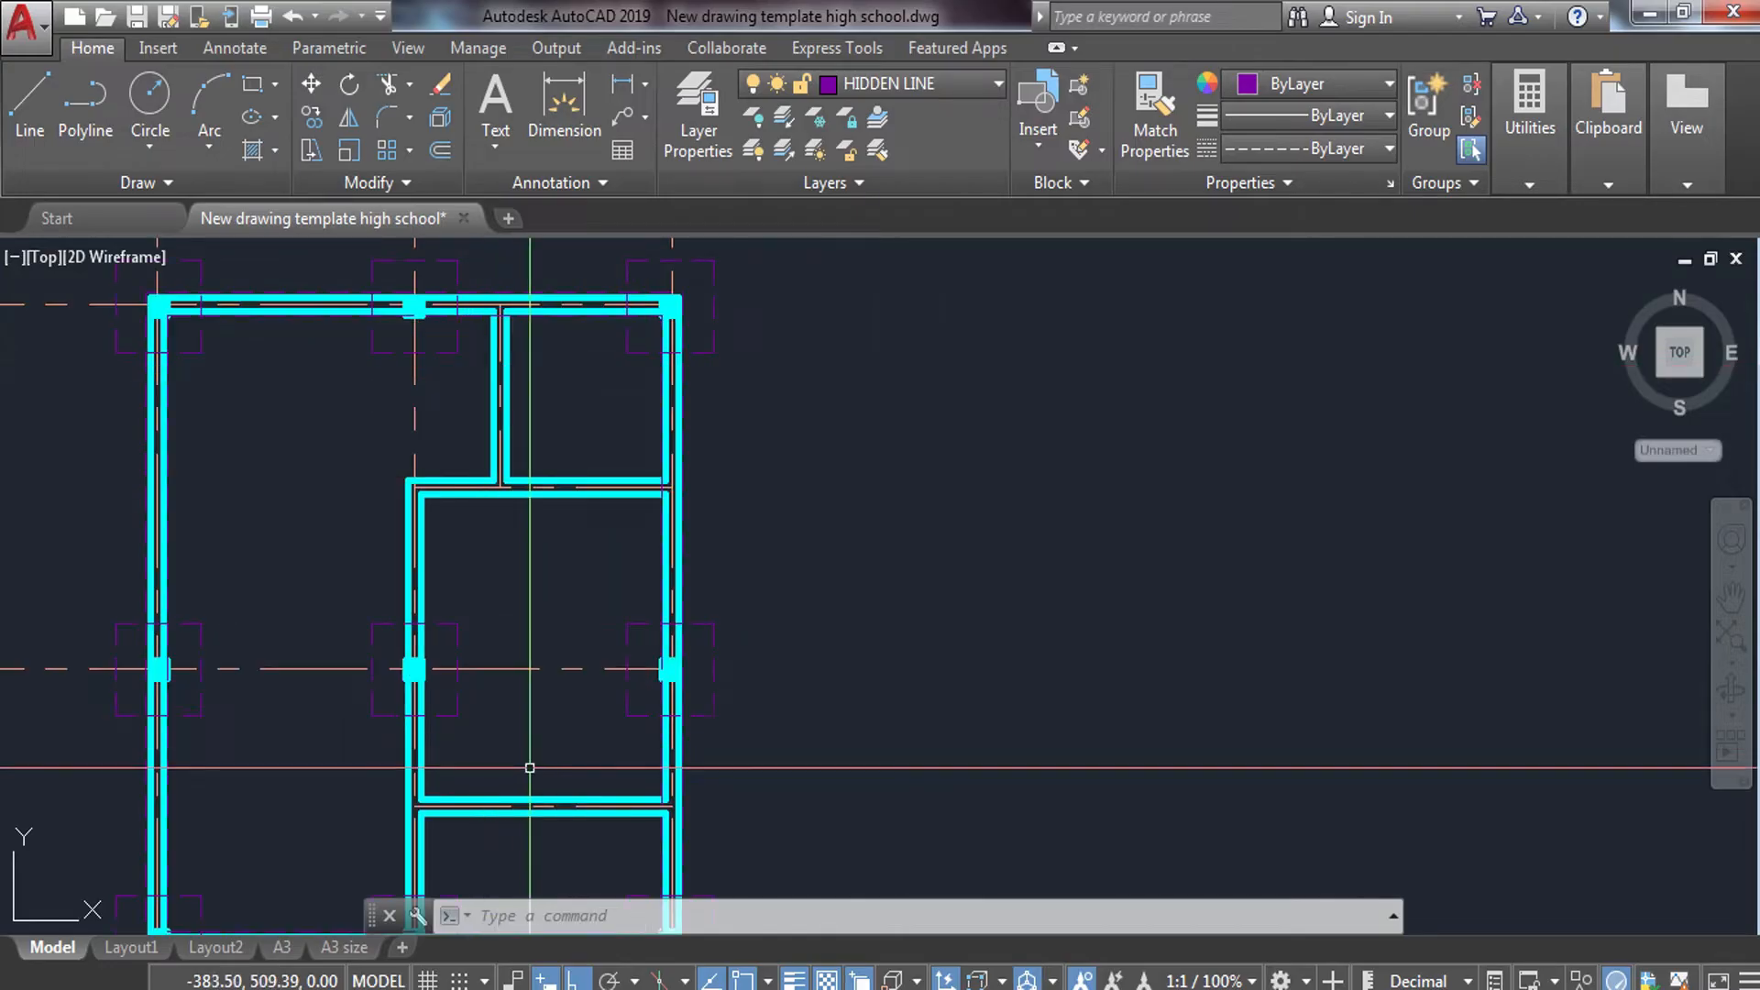
Set the multiline scale to 0.3 and draw a footing multiline along the short vertical interior wall from grid line 1 to the upper horizontal interior wall.
{"action": "type", "text": "mline"}
{"action": "key", "text": "Return"}
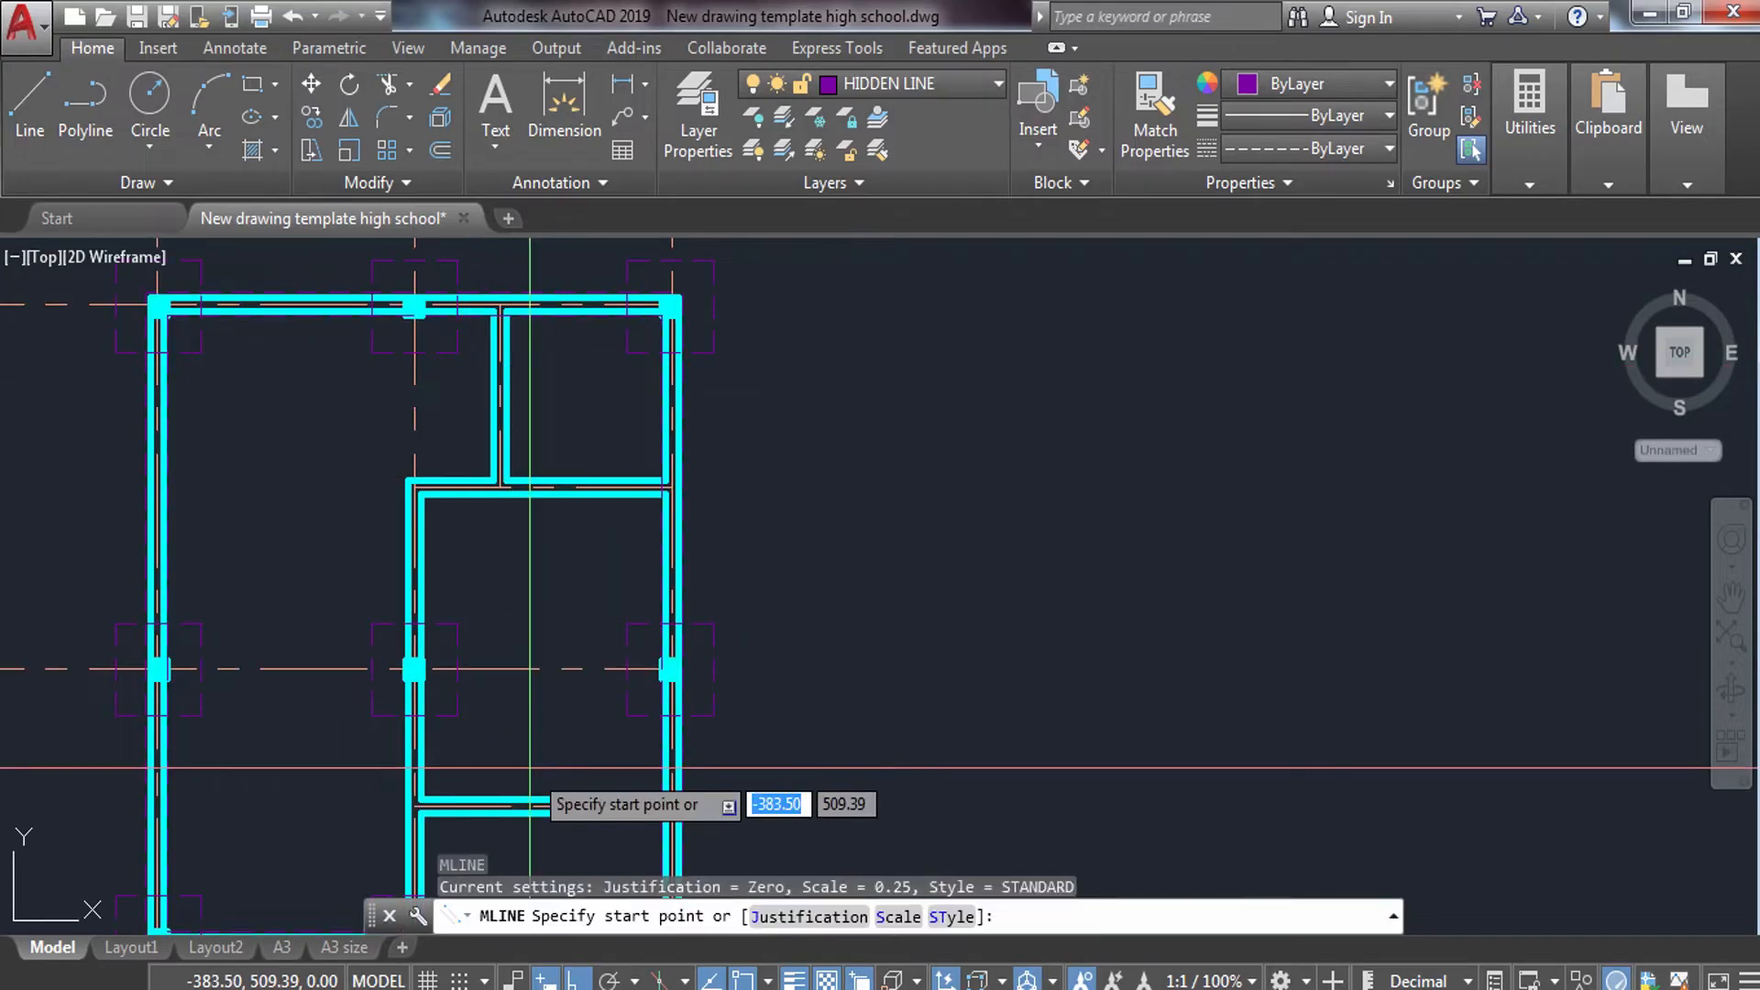
{"action": "type", "text": "s"}
{"action": "key", "text": "Return"}
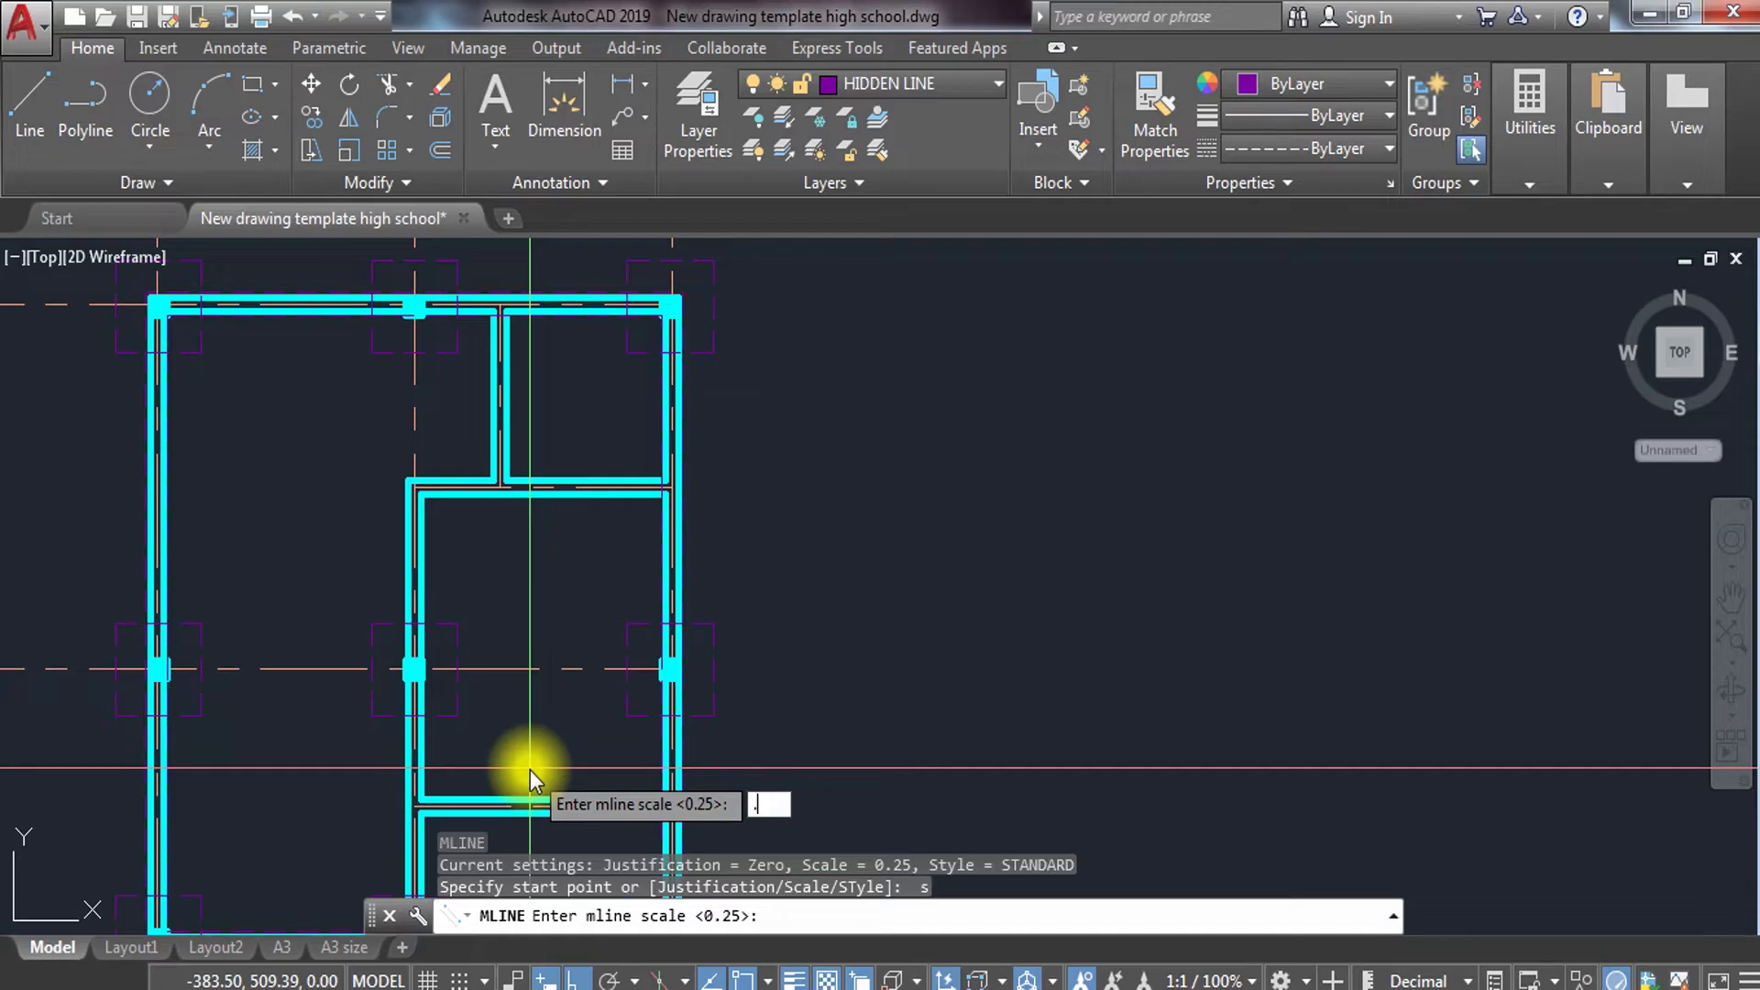
{"action": "type", "text": "3"}
{"action": "key", "text": "Return"}
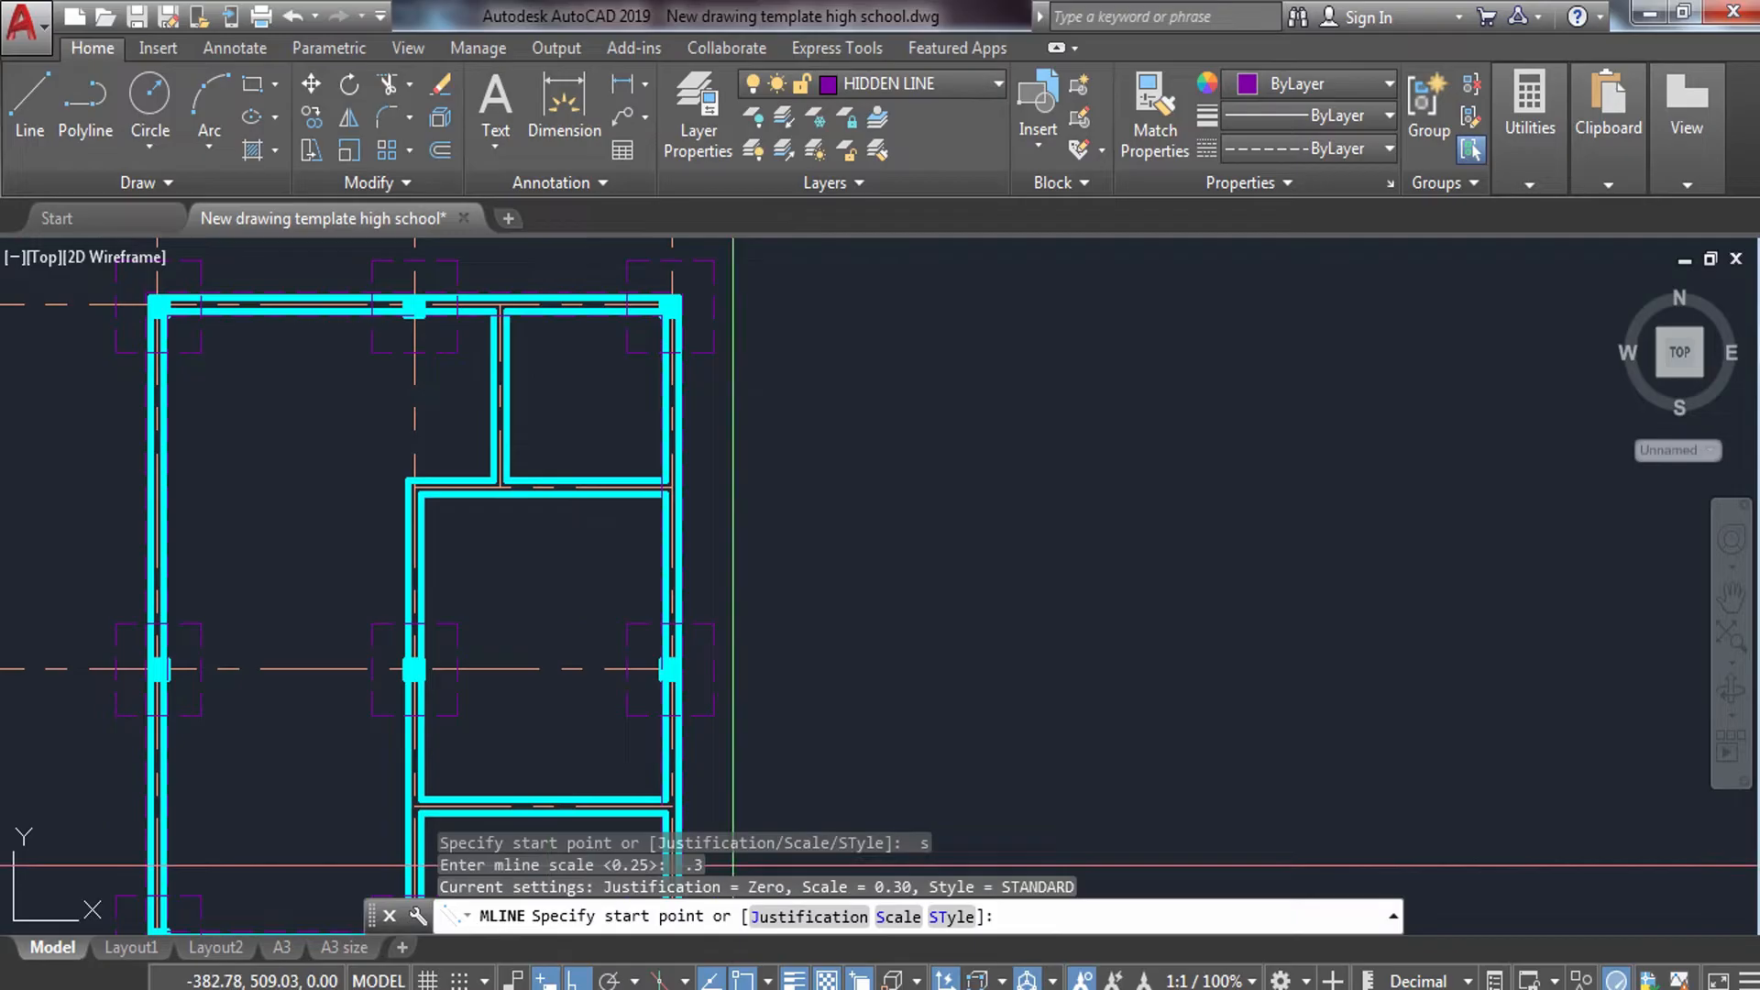
{"action": "scroll", "coordinate": [517, 350], "scroll_direction": "up", "scroll_amount": 4}
{"action": "left_click", "coordinate": [477, 274]}
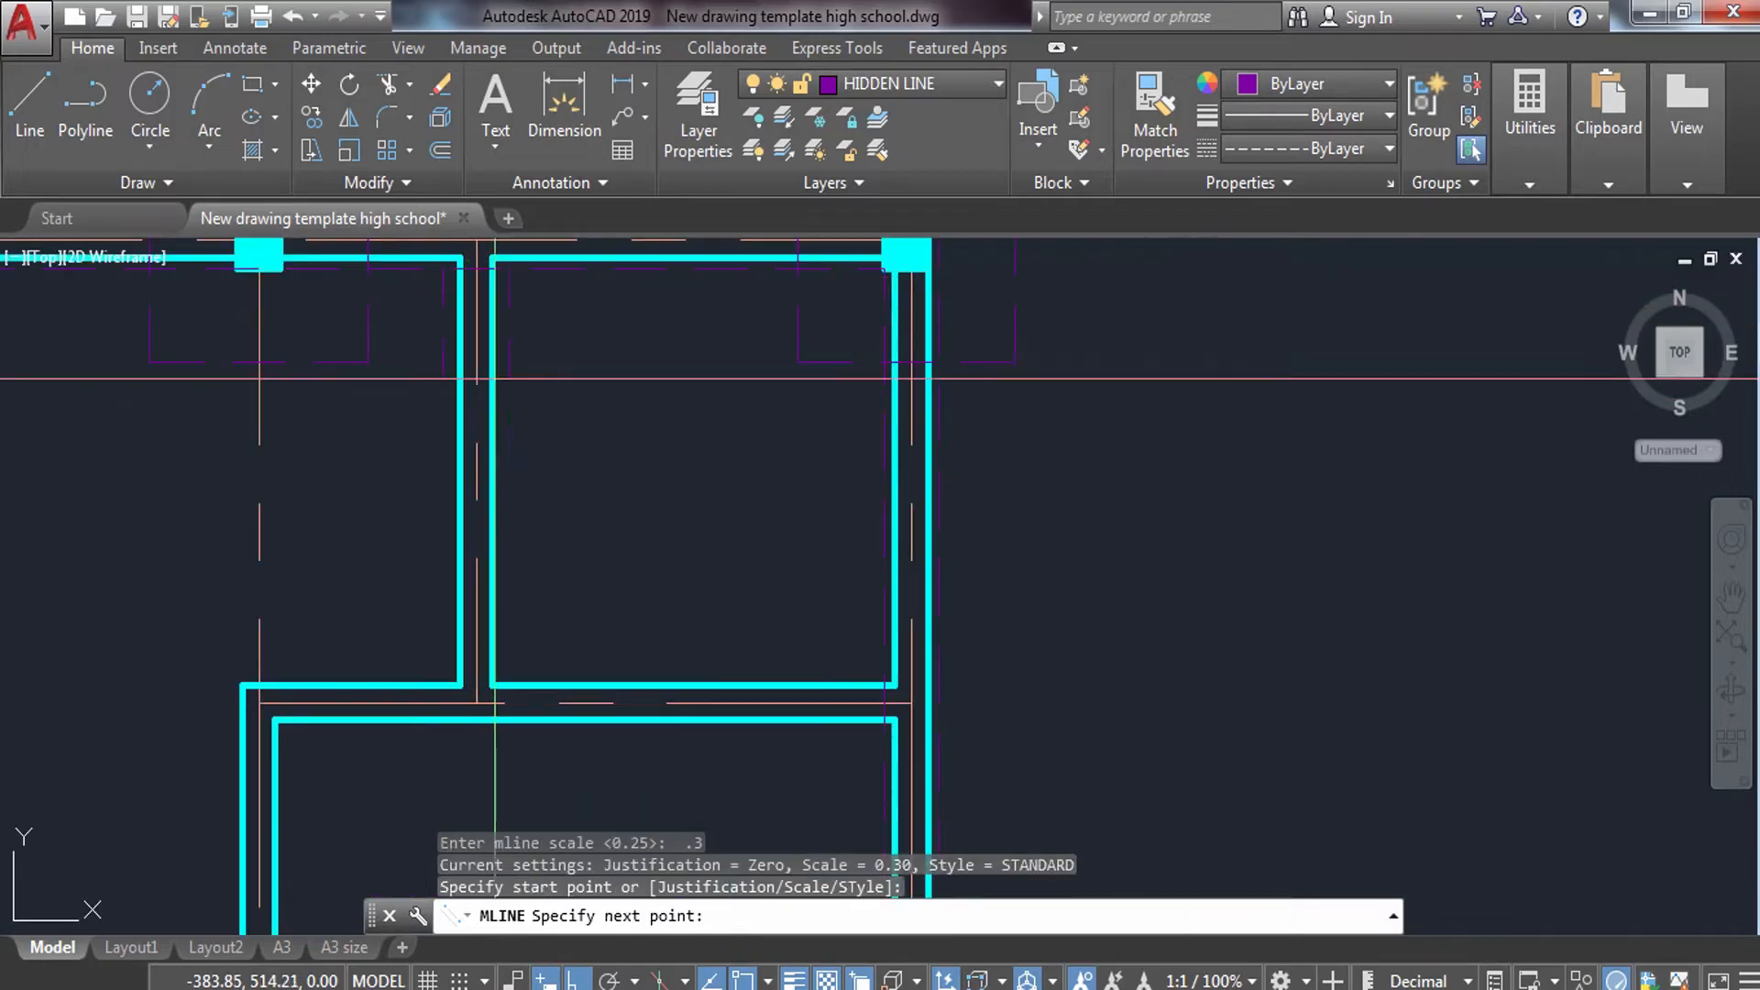
{"action": "left_click", "coordinate": [478, 701]}
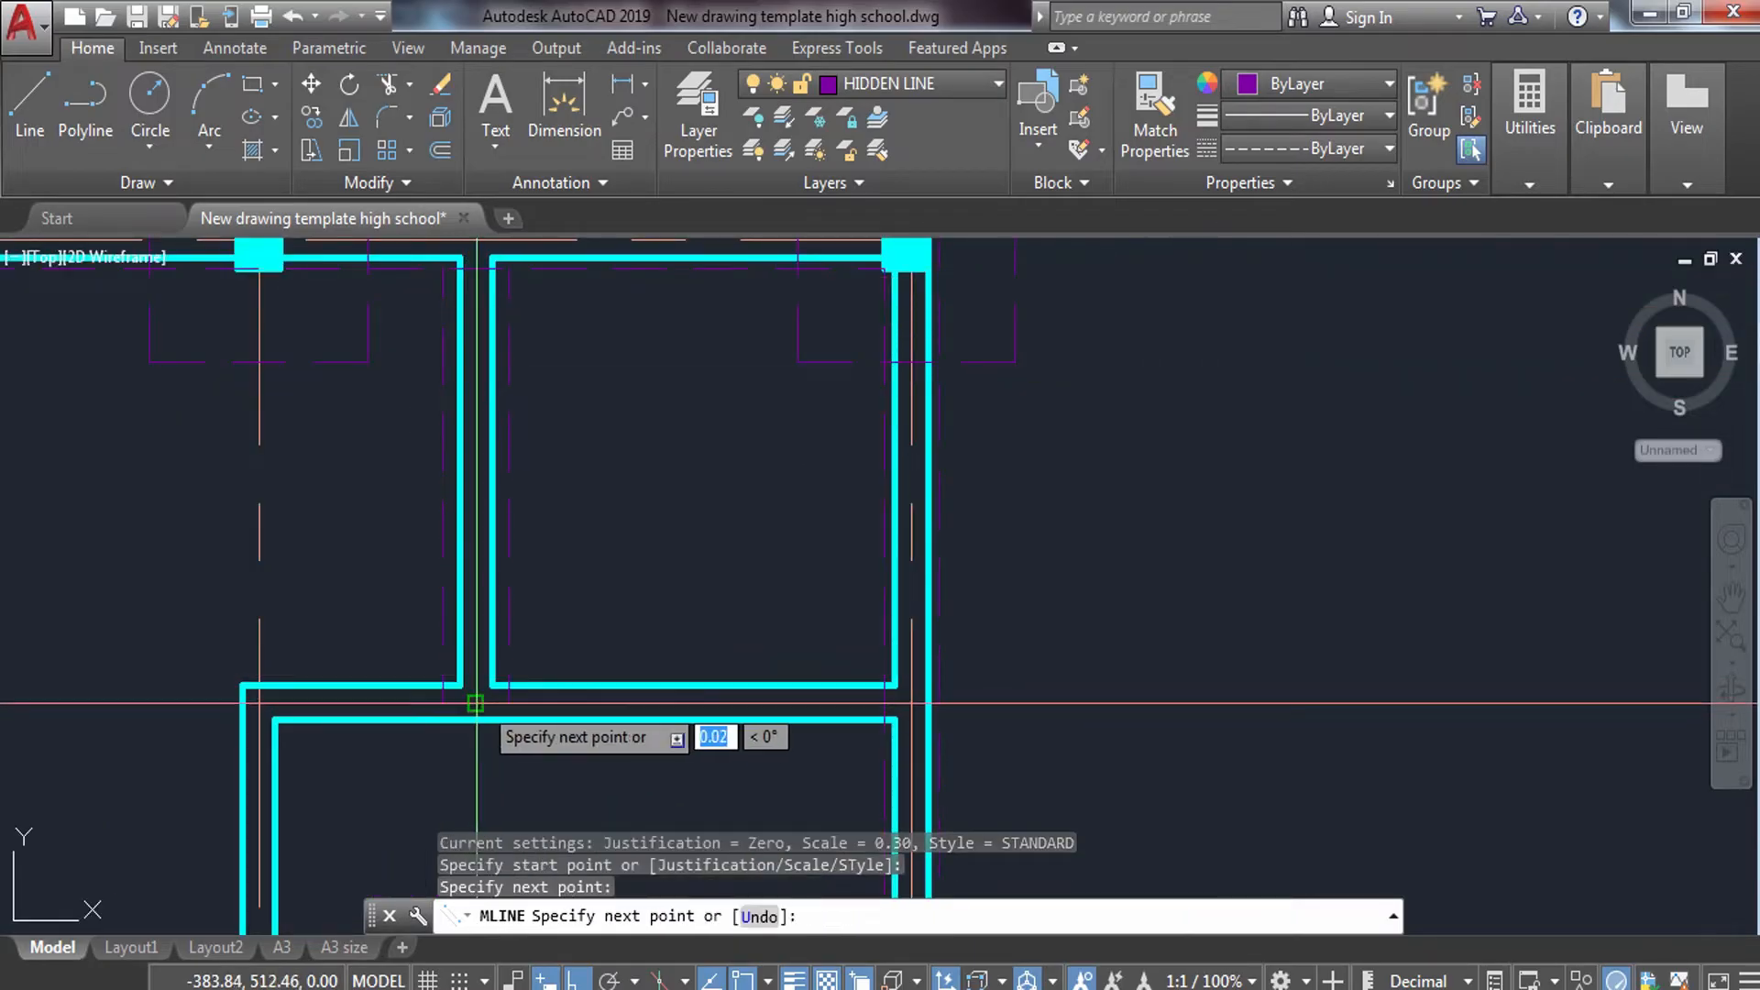
{"action": "key", "text": "Return"}
Draw a 0.3 multiline from grid line C along the upper interior wall to grid line B, continuing down to grid line 3.
{"action": "key", "text": "Return"}
{"action": "left_click", "coordinate": [912, 702]}
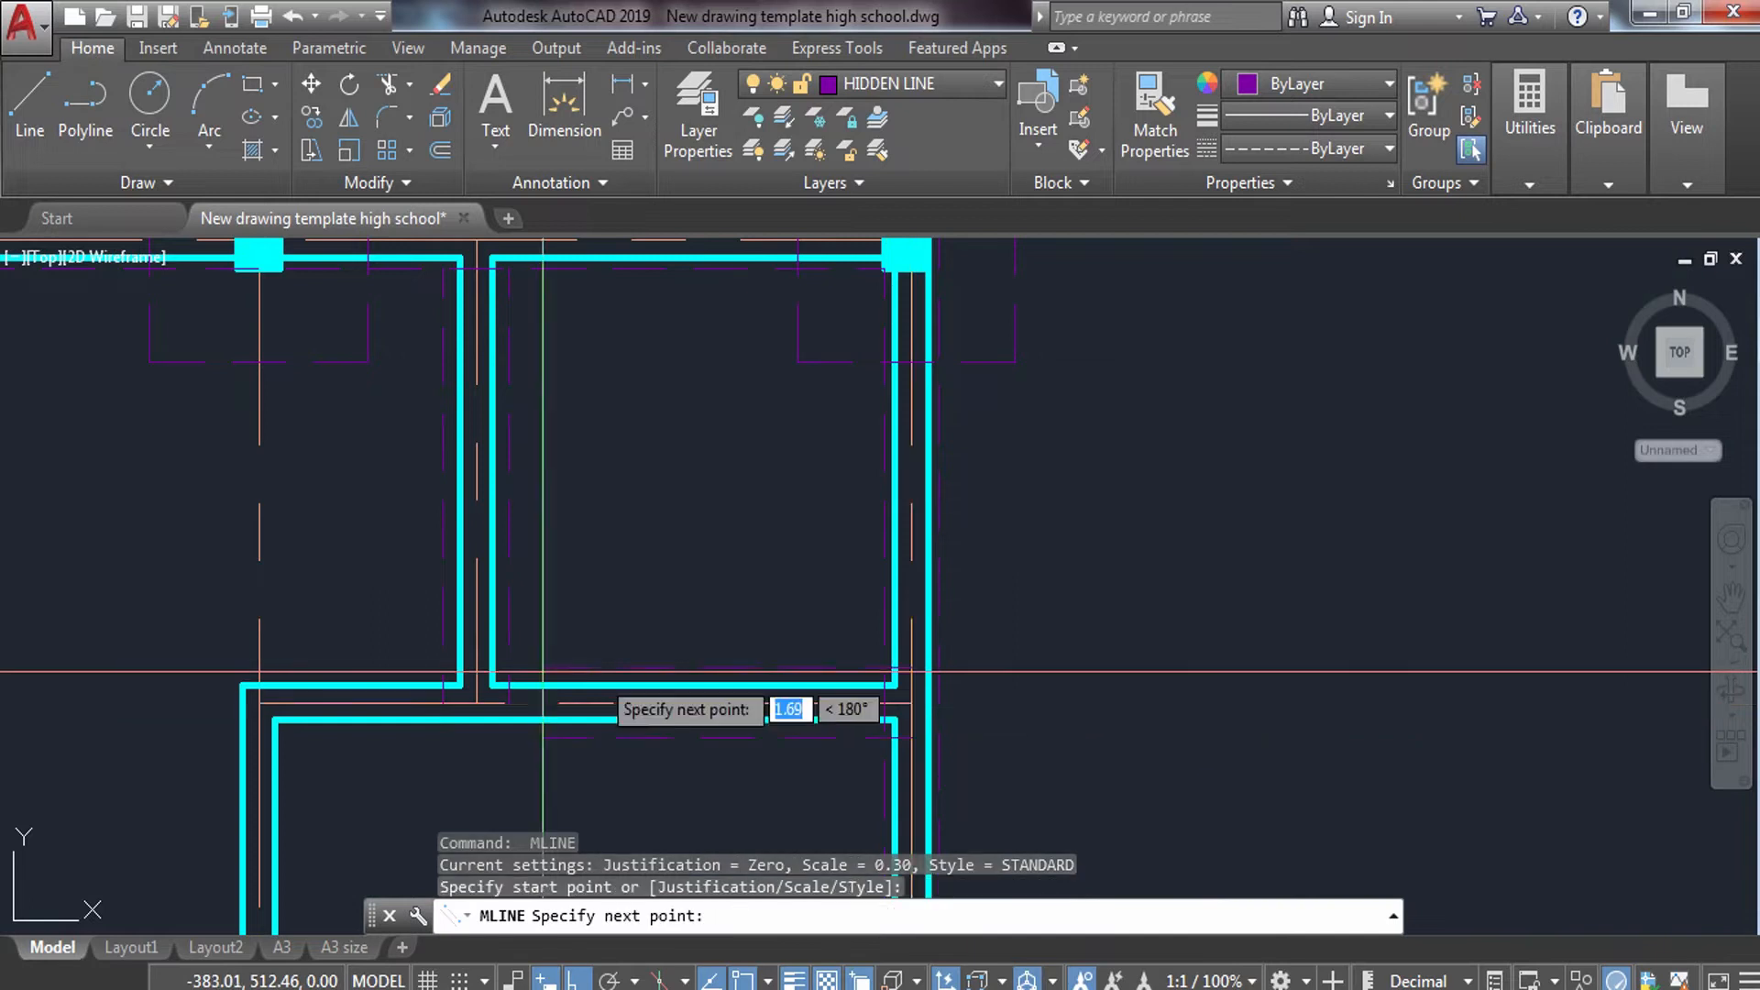
{"action": "left_click", "coordinate": [259, 703]}
{"action": "middle_click_drag", "start_coordinate": [316, 768], "coordinate": [375, 240]}
{"action": "scroll", "coordinate": [374, 488], "scroll_direction": "down", "scroll_amount": 4}
{"action": "middle_click_drag", "start_coordinate": [356, 550], "coordinate": [386, 387]}
{"action": "scroll", "coordinate": [410, 675], "scroll_direction": "up", "scroll_amount": 4}
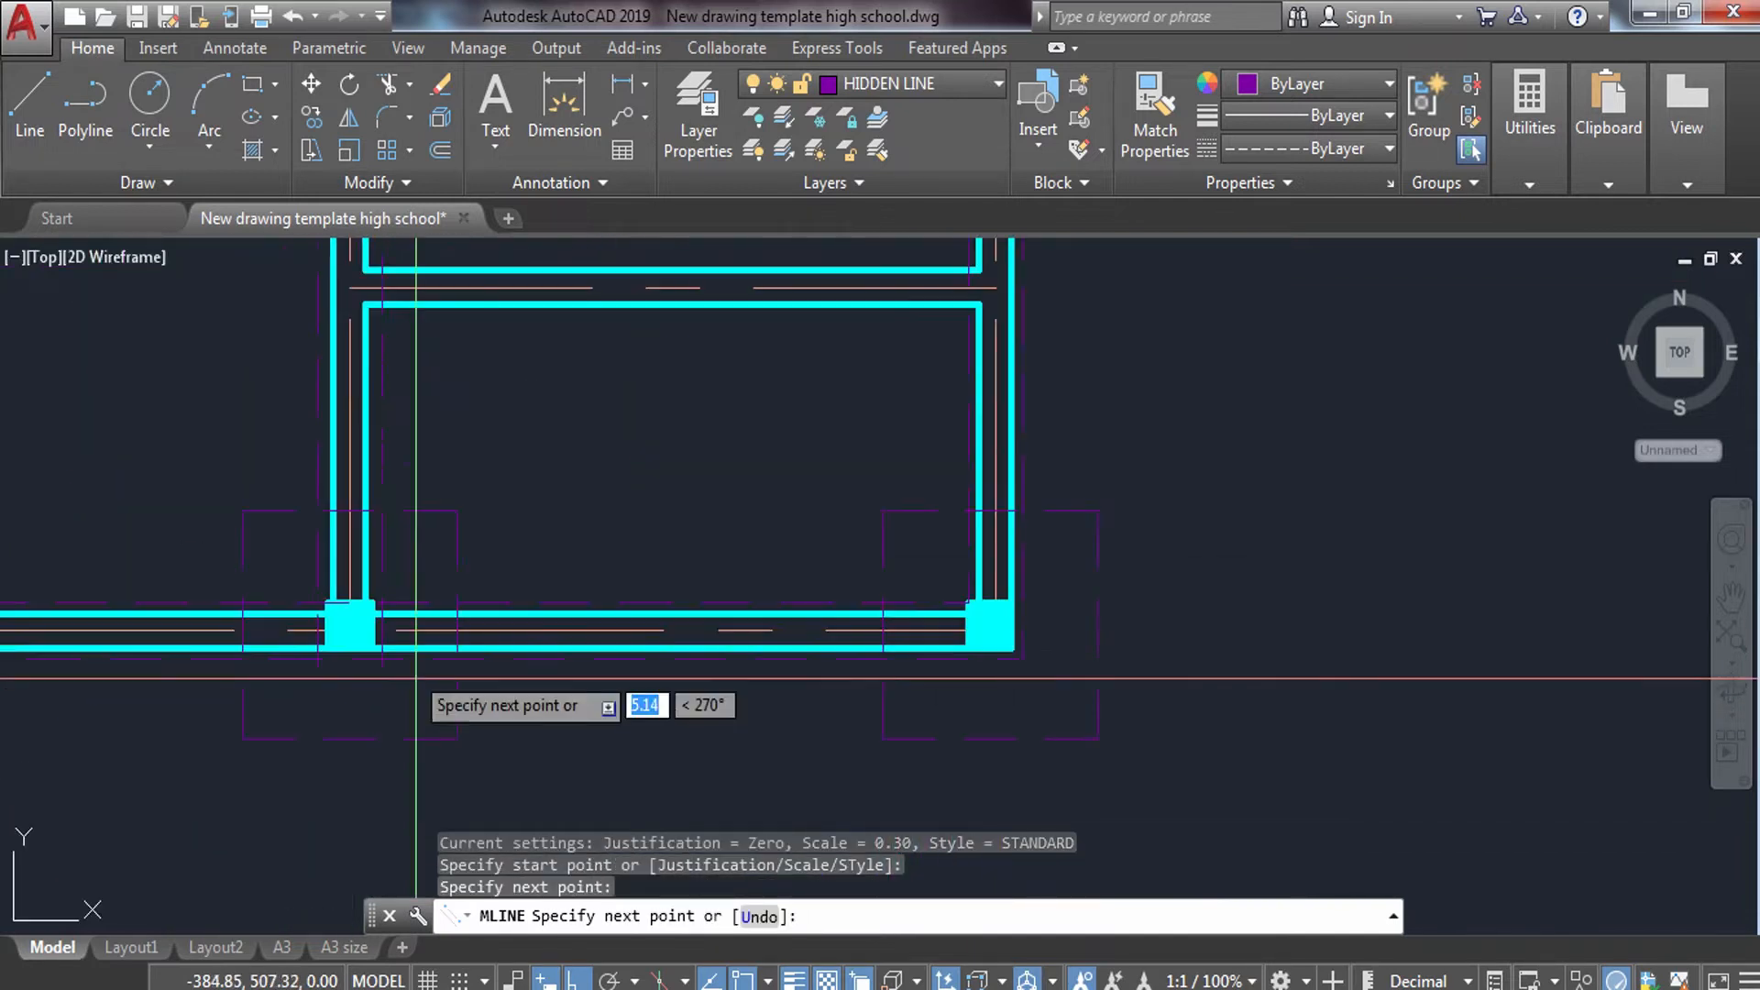
{"action": "left_click", "coordinate": [349, 605]}
{"action": "key", "text": "Escape"}
Draw a 0.3 multiline along the lower horizontal interior wall from grid line C to grid line B.
{"action": "middle_click_drag", "start_coordinate": [879, 319], "coordinate": [856, 534]}
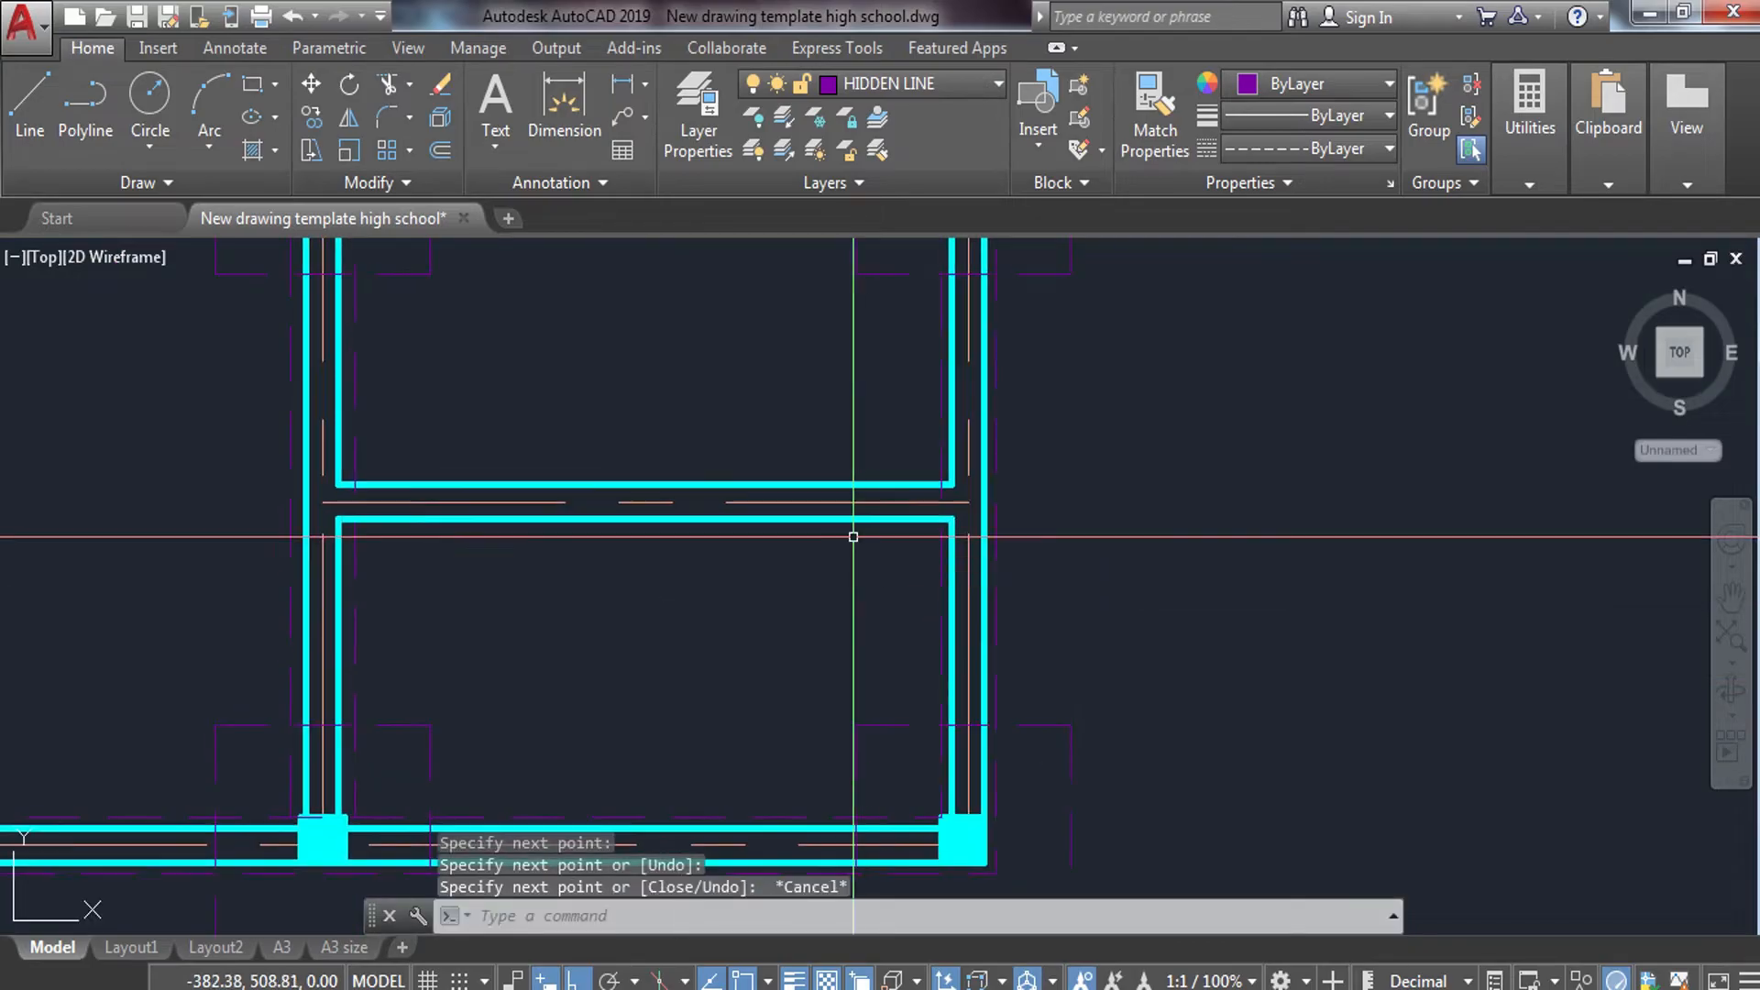
{"action": "key", "text": "Return"}
{"action": "left_click", "coordinate": [984, 502]}
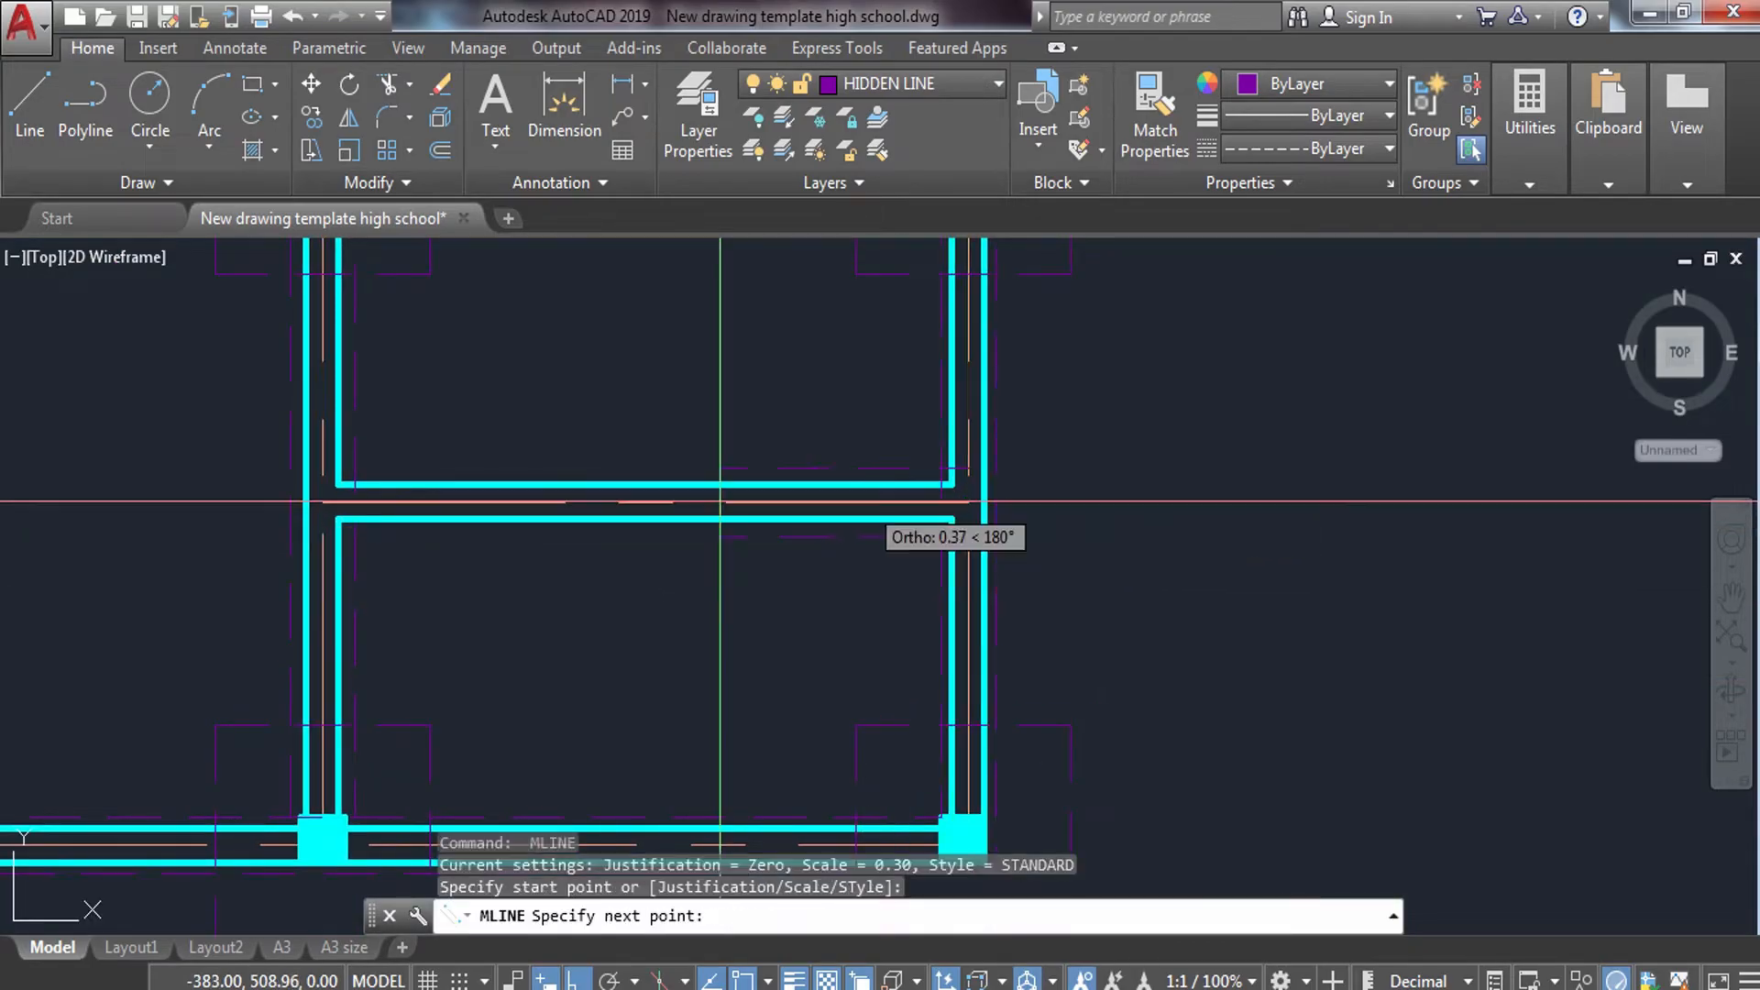
{"action": "left_click", "coordinate": [353, 503]}
{"action": "key", "text": "Escape"}
Explode the dashed footing multilines of the outer and interior walls into separate lines.
{"action": "scroll", "coordinate": [535, 393], "scroll_direction": "down", "scroll_amount": 4}
{"action": "scroll", "coordinate": [577, 463], "scroll_direction": "up", "scroll_amount": 5}
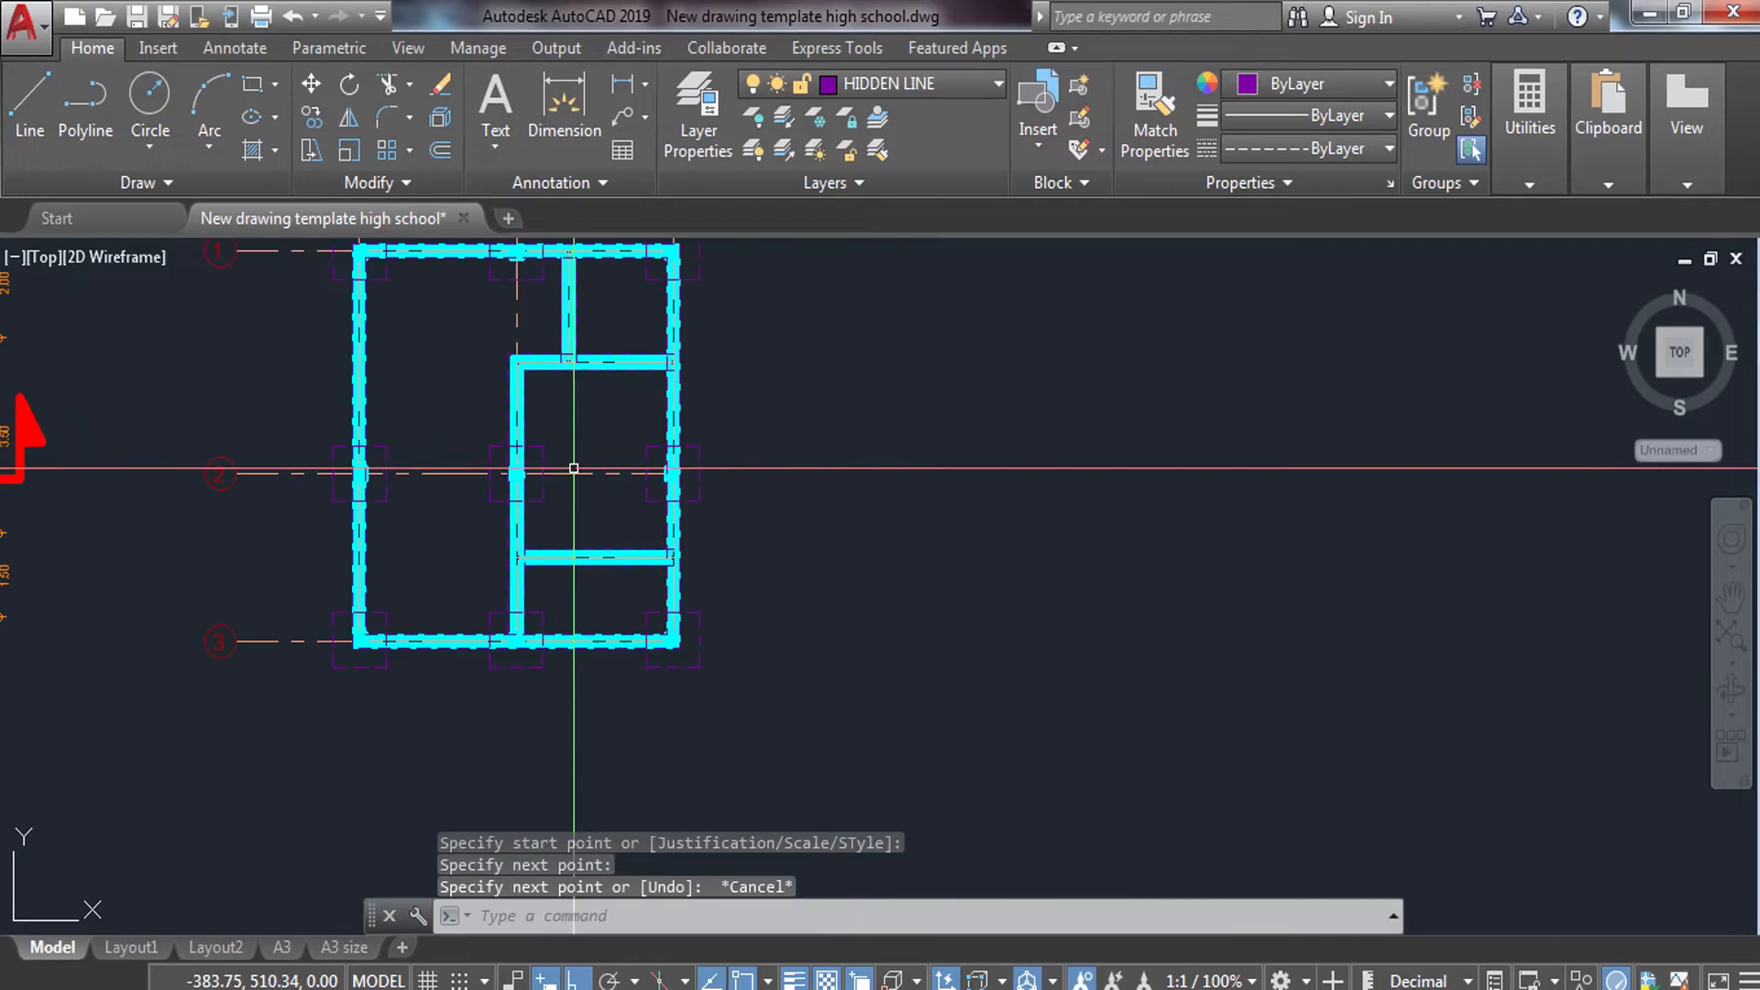
{"action": "scroll", "coordinate": [559, 348], "scroll_direction": "up", "scroll_amount": 4}
{"action": "left_click", "coordinate": [664, 505]}
{"action": "scroll", "coordinate": [628, 545], "scroll_direction": "down", "scroll_amount": 4}
{"action": "left_click", "coordinate": [780, 439]}
{"action": "scroll", "coordinate": [995, 418], "scroll_direction": "up", "scroll_amount": 2}
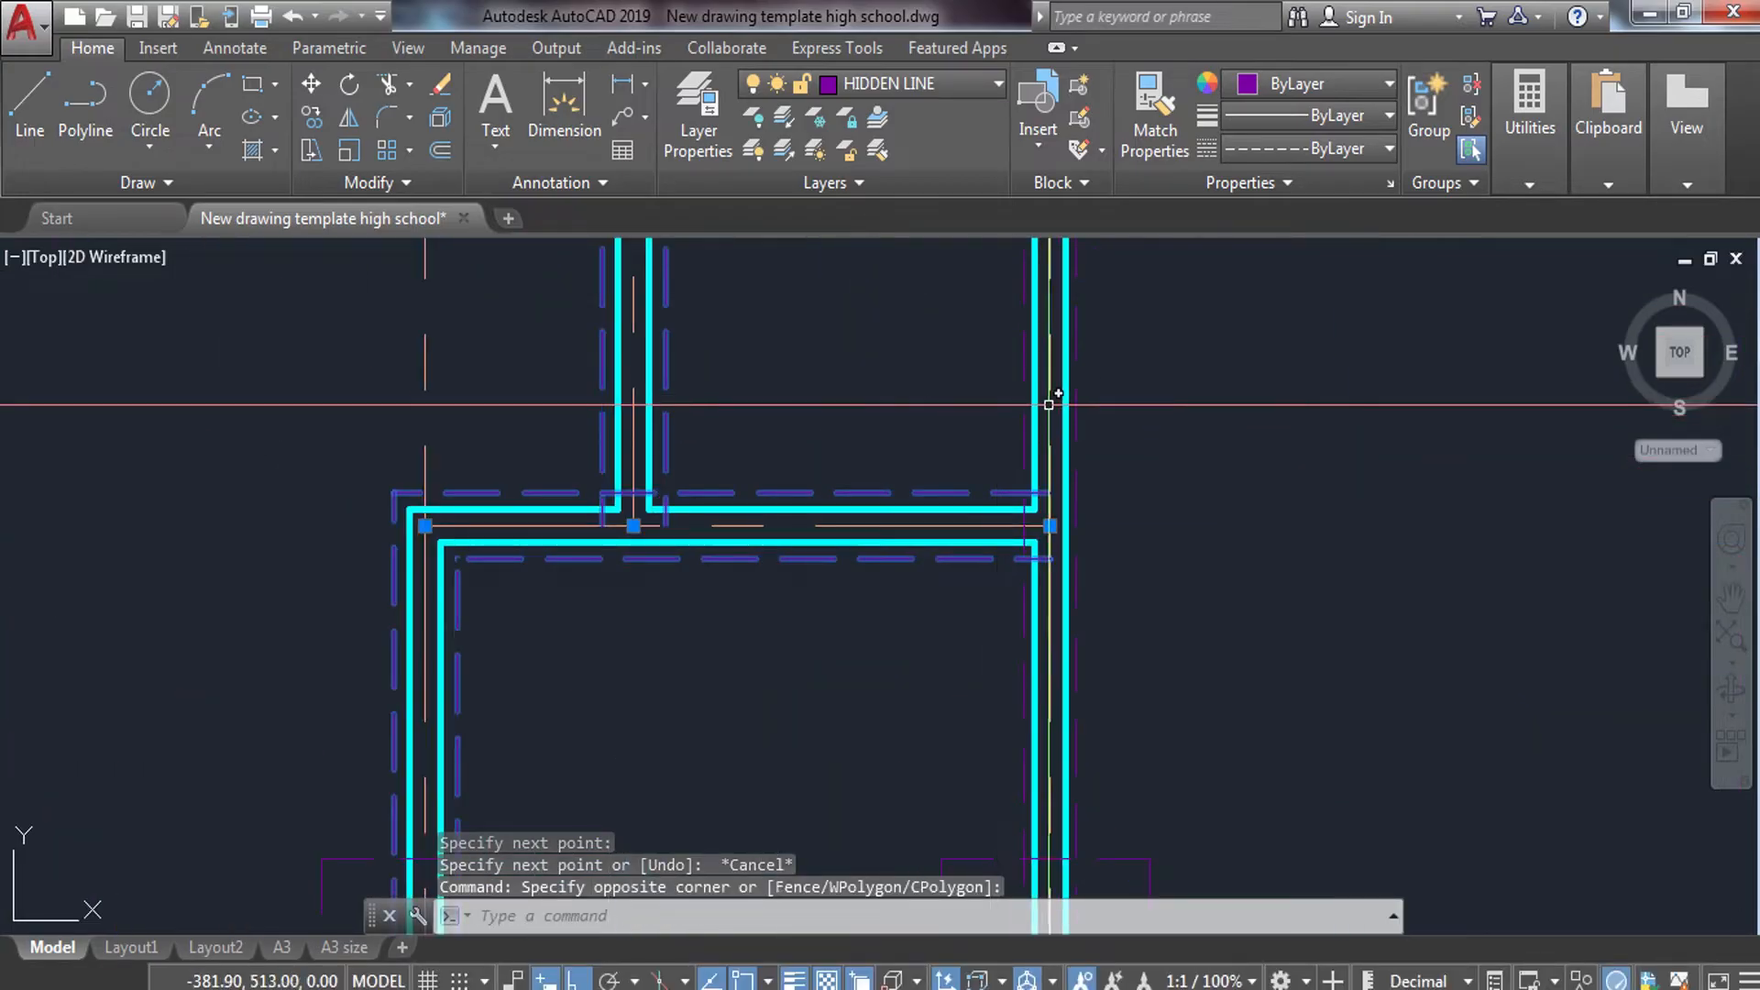
{"action": "key", "text": "Escape"}
{"action": "scroll", "coordinate": [1081, 459], "scroll_direction": "down", "scroll_amount": 3}
{"action": "scroll", "coordinate": [903, 734], "scroll_direction": "up", "scroll_amount": 3}
{"action": "scroll", "coordinate": [902, 735], "scroll_direction": "up", "scroll_amount": 2}
{"action": "left_click", "coordinate": [830, 756]}
{"action": "type", "text": "x"}
{"action": "key", "text": "Return"}
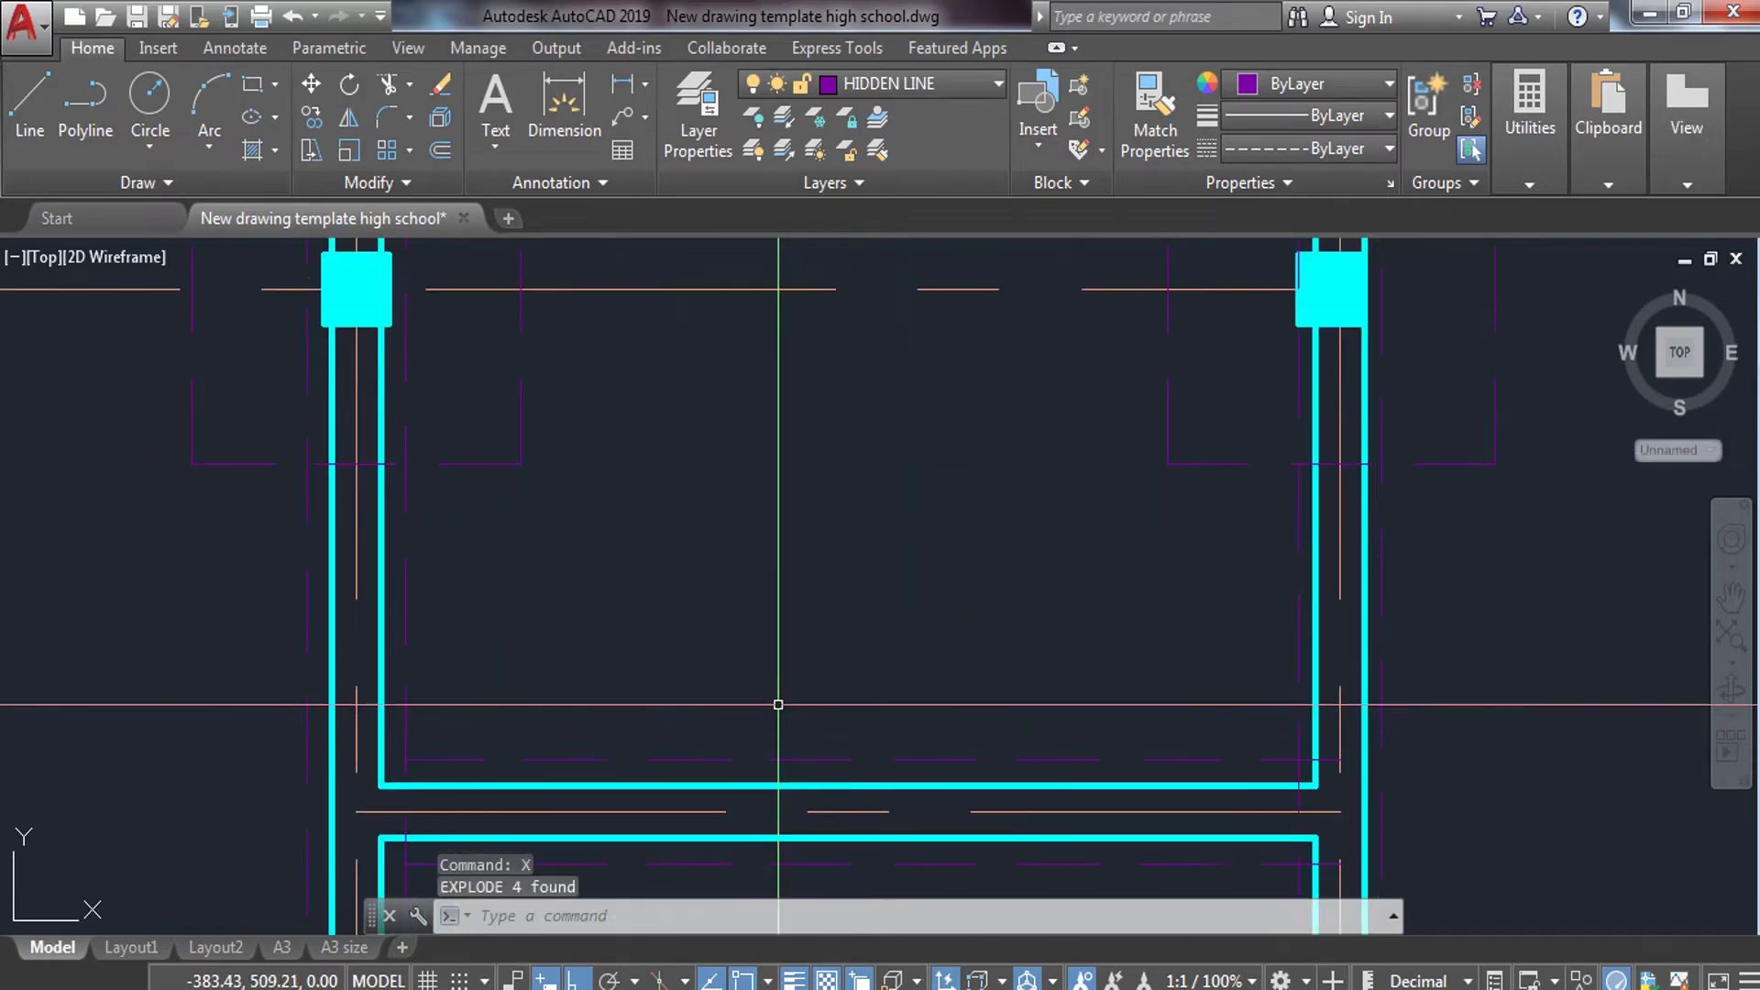
Trim the overlapping dashed footing lines where the lower interior wall meets the grid line B wall.
{"action": "middle_click_drag", "start_coordinate": [691, 625], "coordinate": [700, 378]}
{"action": "type", "text": "tr"}
{"action": "key", "text": "Return"}
{"action": "key", "text": "Return"}
{"action": "scroll", "coordinate": [405, 555], "scroll_direction": "up", "scroll_amount": 3}
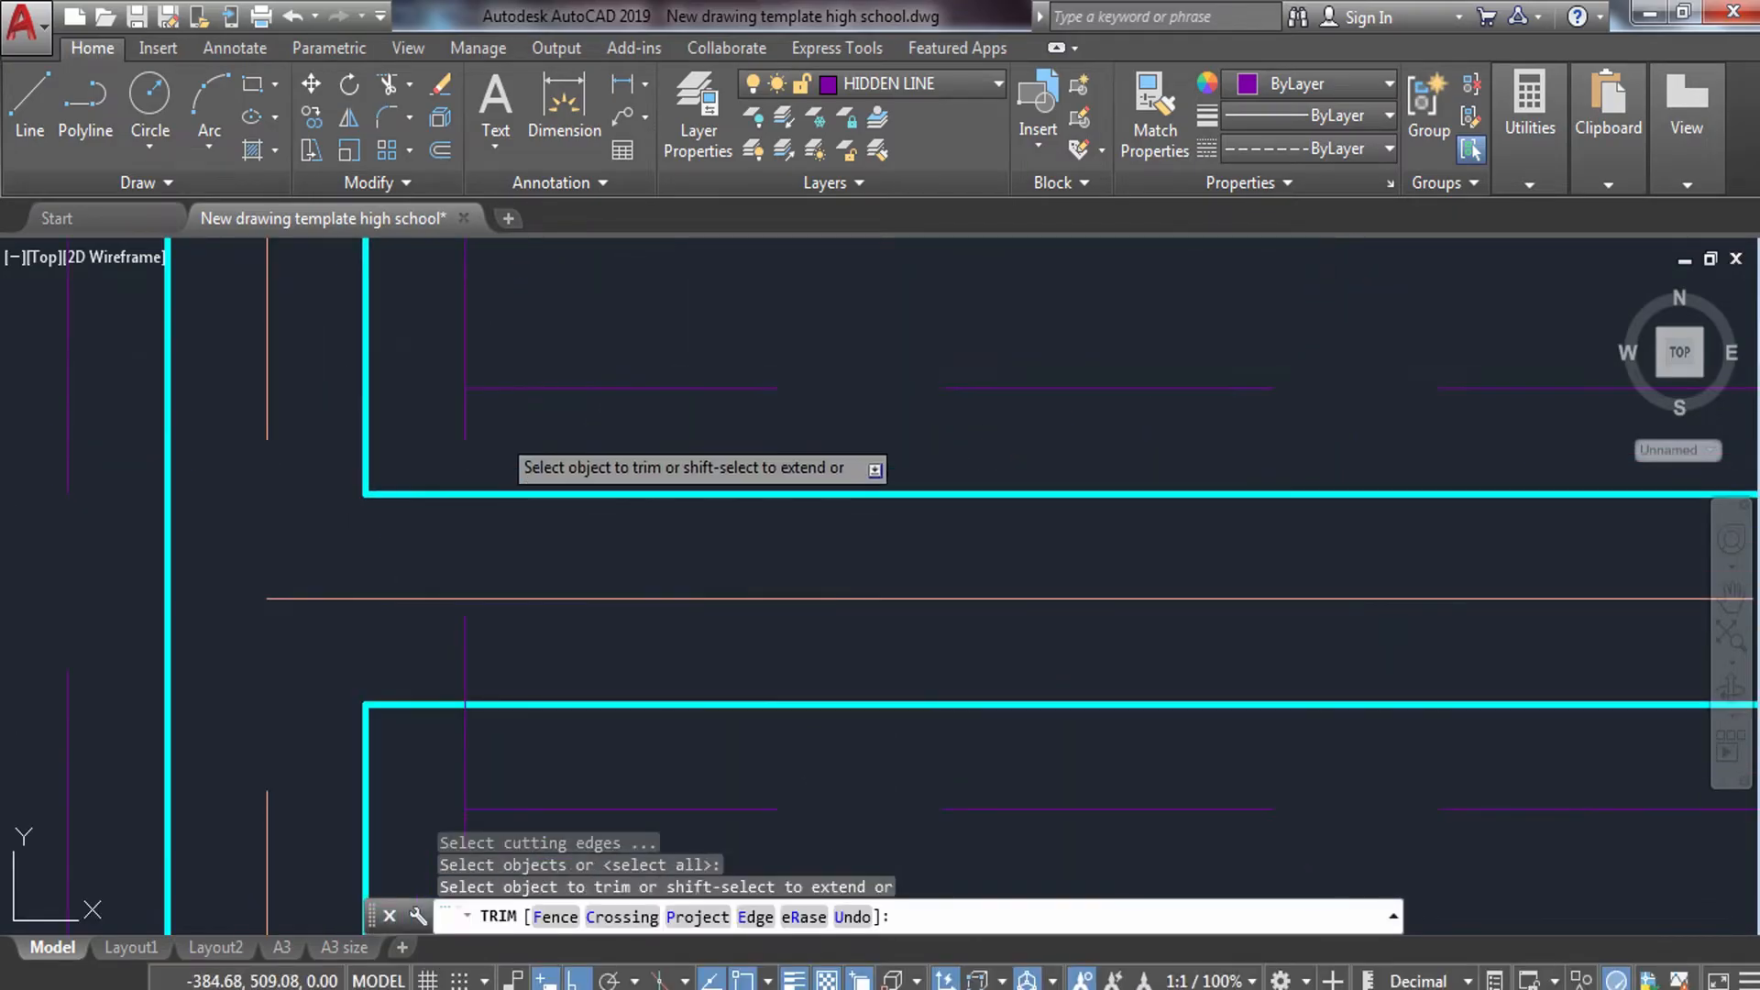
{"action": "left_click", "coordinate": [497, 434]}
{"action": "left_click", "coordinate": [426, 454]}
{"action": "left_click", "coordinate": [483, 635]}
{"action": "left_click", "coordinate": [447, 649]}
{"action": "middle_click_drag", "start_coordinate": [554, 578], "coordinate": [526, 259]}
{"action": "left_click", "coordinate": [443, 417]}
{"action": "left_click", "coordinate": [428, 443]}
Trim the overlapping dashed footing lines where the lower interior wall meets the grid line C wall.
{"action": "scroll", "coordinate": [459, 415], "scroll_direction": "down", "scroll_amount": 6}
{"action": "middle_click_drag", "start_coordinate": [939, 351], "coordinate": [794, 405]}
{"action": "scroll", "coordinate": [848, 412], "scroll_direction": "up", "scroll_amount": 6}
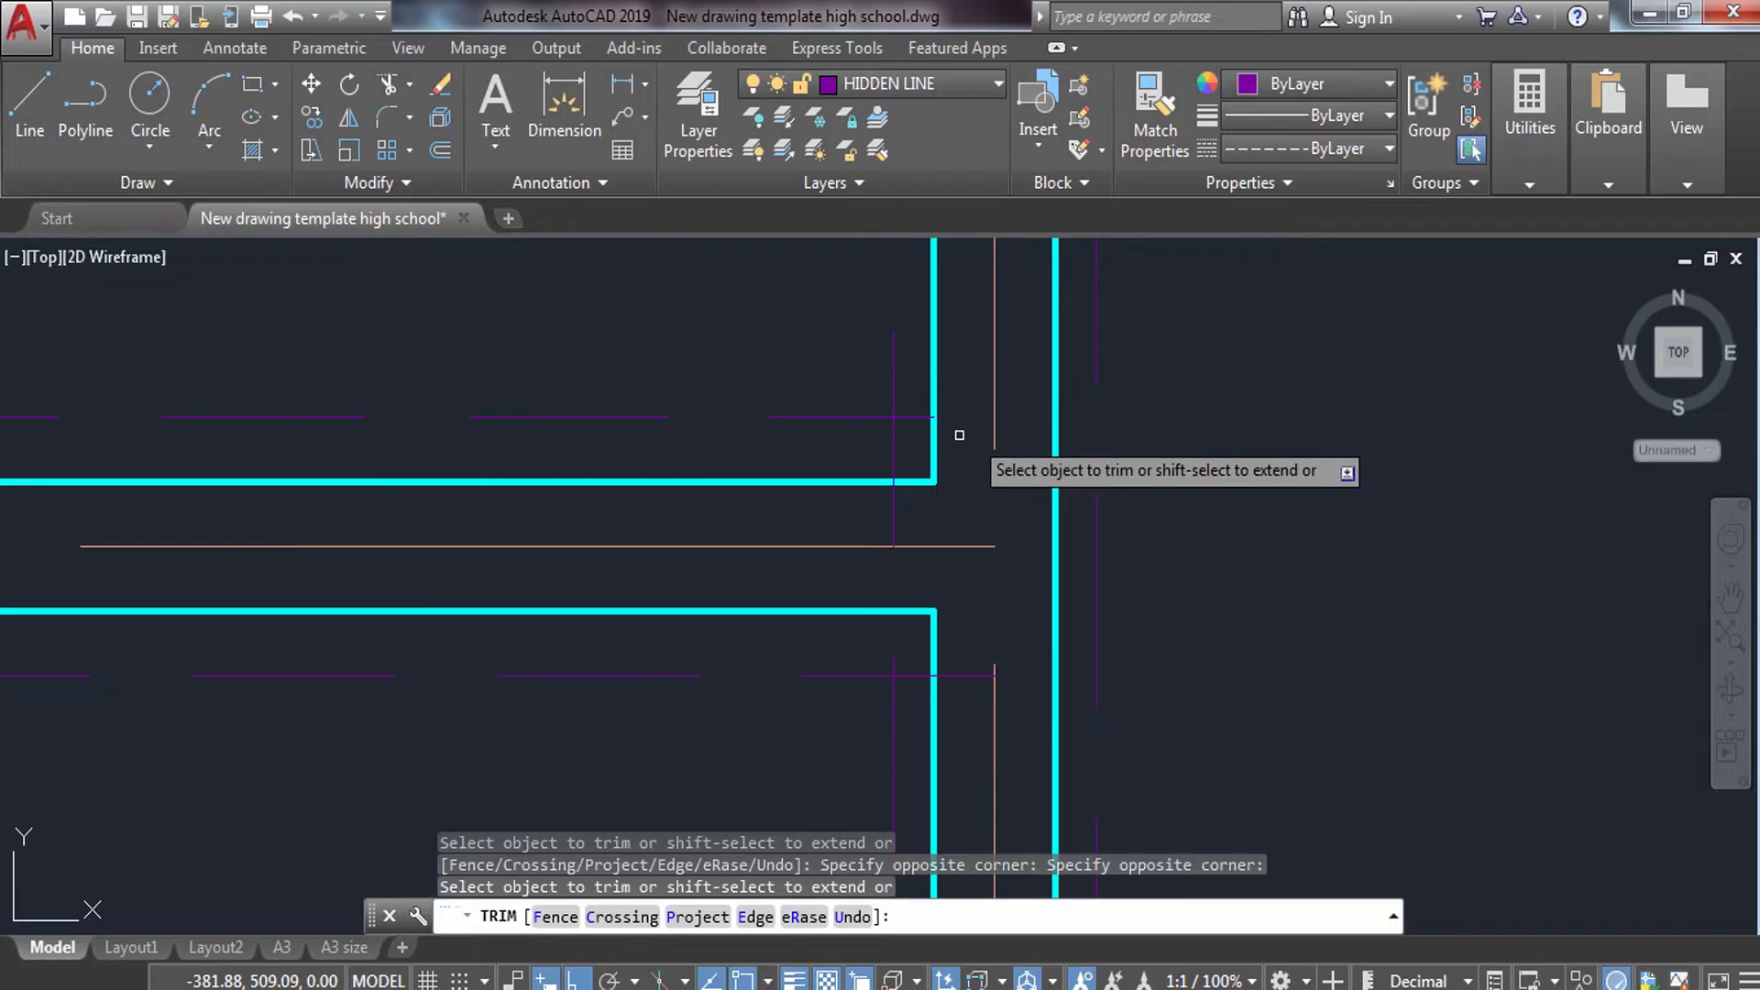
{"action": "left_click", "coordinate": [911, 417]}
{"action": "left_click", "coordinate": [878, 448]}
{"action": "left_click", "coordinate": [882, 510]}
{"action": "left_click", "coordinate": [890, 577]}
{"action": "left_click", "coordinate": [891, 577]}
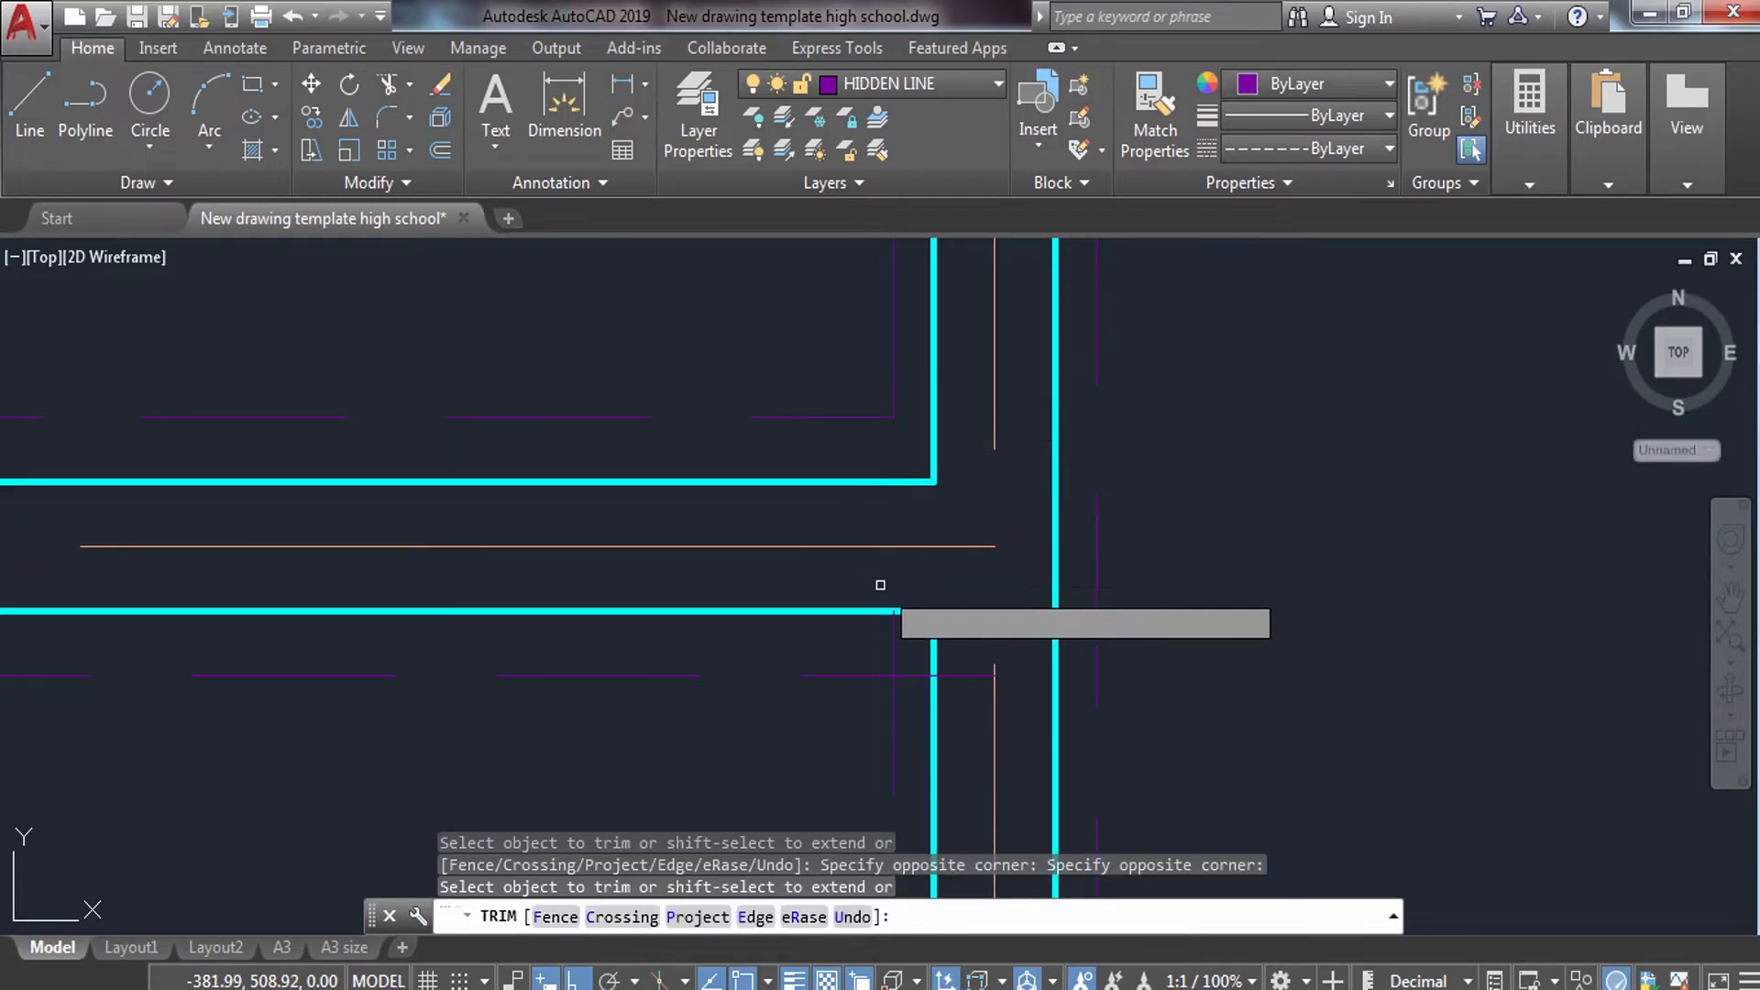
{"action": "left_click", "coordinate": [896, 641]}
{"action": "left_click", "coordinate": [951, 672]}
{"action": "left_click", "coordinate": [962, 691]}
{"action": "left_click", "coordinate": [919, 676]}
Try to trim the dashed footing line that crosses the column at B-3.
{"action": "scroll", "coordinate": [912, 577], "scroll_direction": "down", "scroll_amount": 5}
{"action": "middle_click_drag", "start_coordinate": [902, 799], "coordinate": [848, 541]}
{"action": "scroll", "coordinate": [847, 604], "scroll_direction": "up", "scroll_amount": 2}
{"action": "scroll", "coordinate": [845, 604], "scroll_direction": "down", "scroll_amount": 4}
{"action": "scroll", "coordinate": [445, 597], "scroll_direction": "up", "scroll_amount": 4}
{"action": "scroll", "coordinate": [443, 597], "scroll_direction": "up", "scroll_amount": 4}
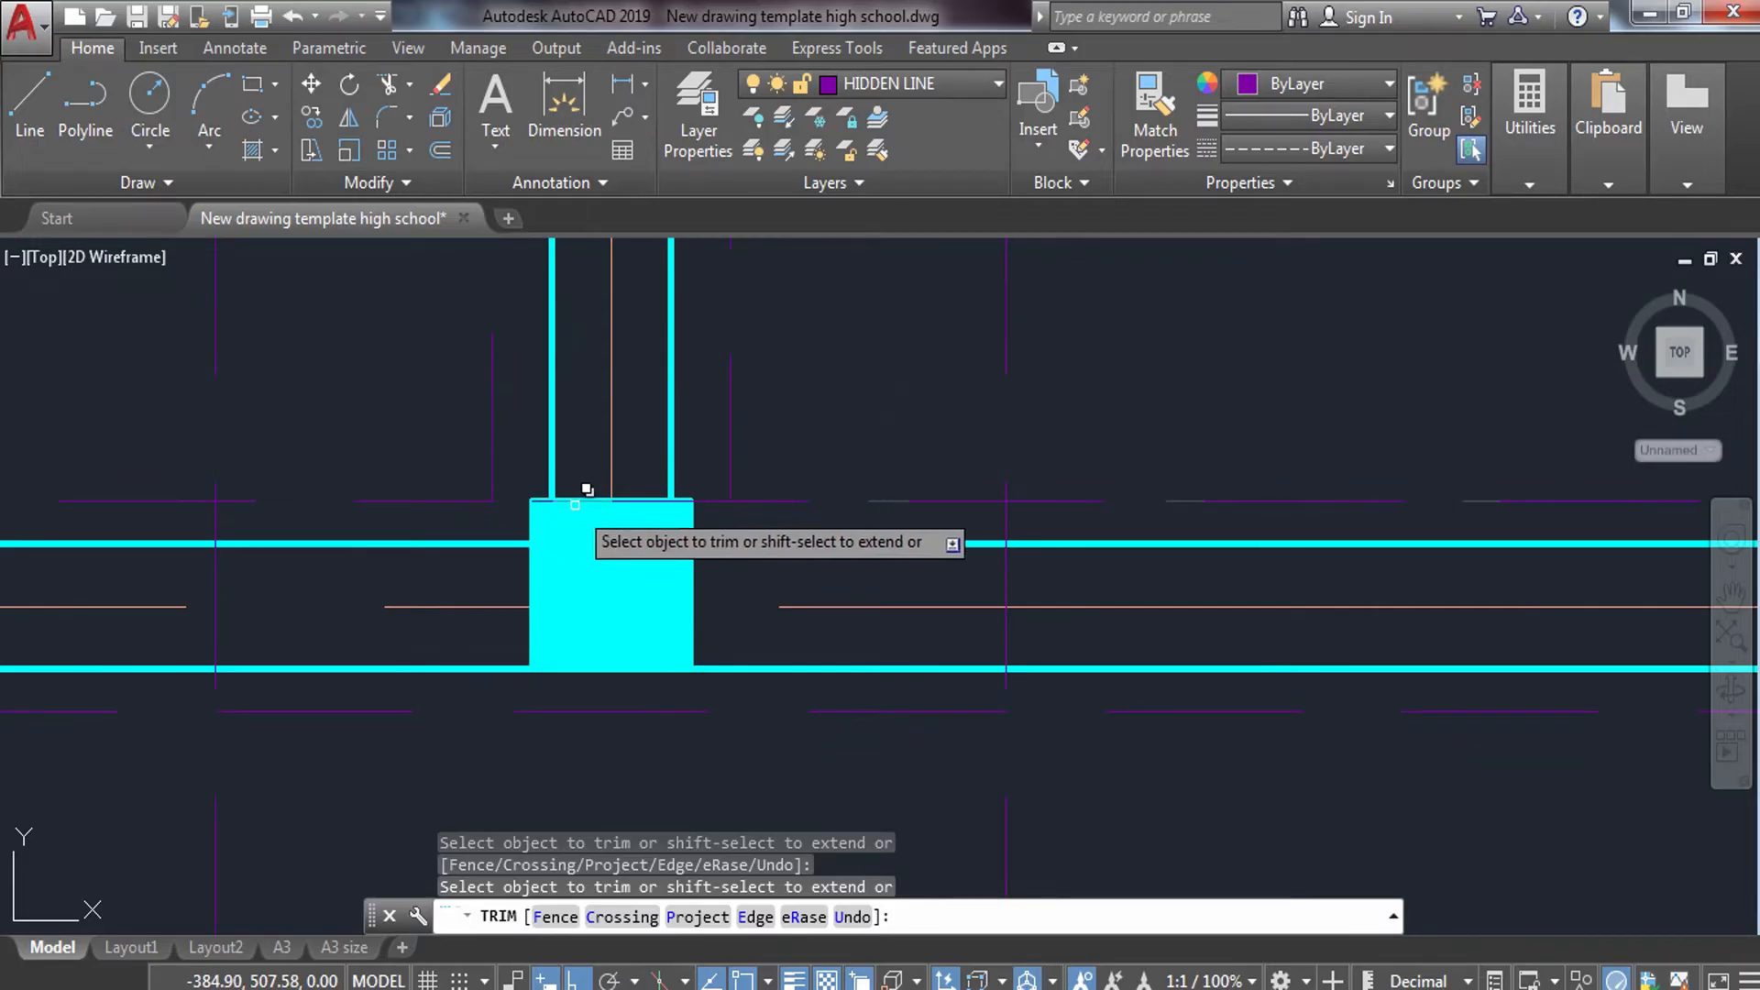
{"action": "left_click", "coordinate": [578, 492]}
{"action": "key", "text": "Escape"}
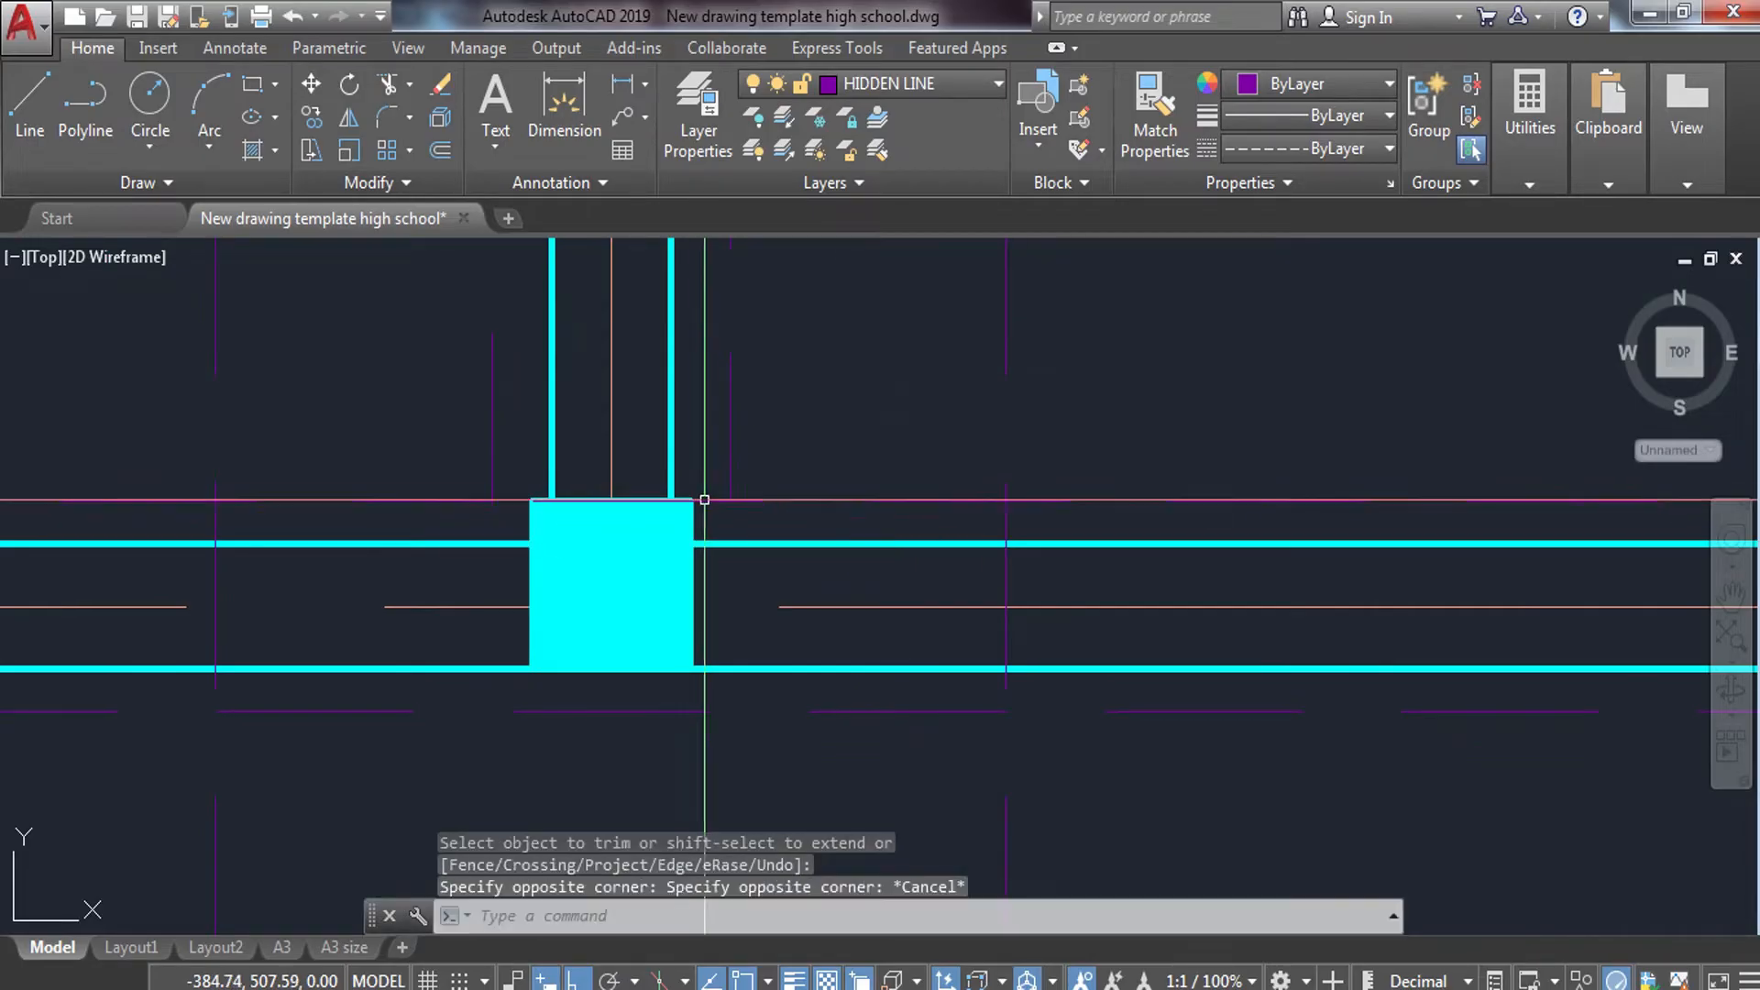
{"action": "left_click", "coordinate": [699, 506]}
{"action": "left_click", "coordinate": [538, 500]}
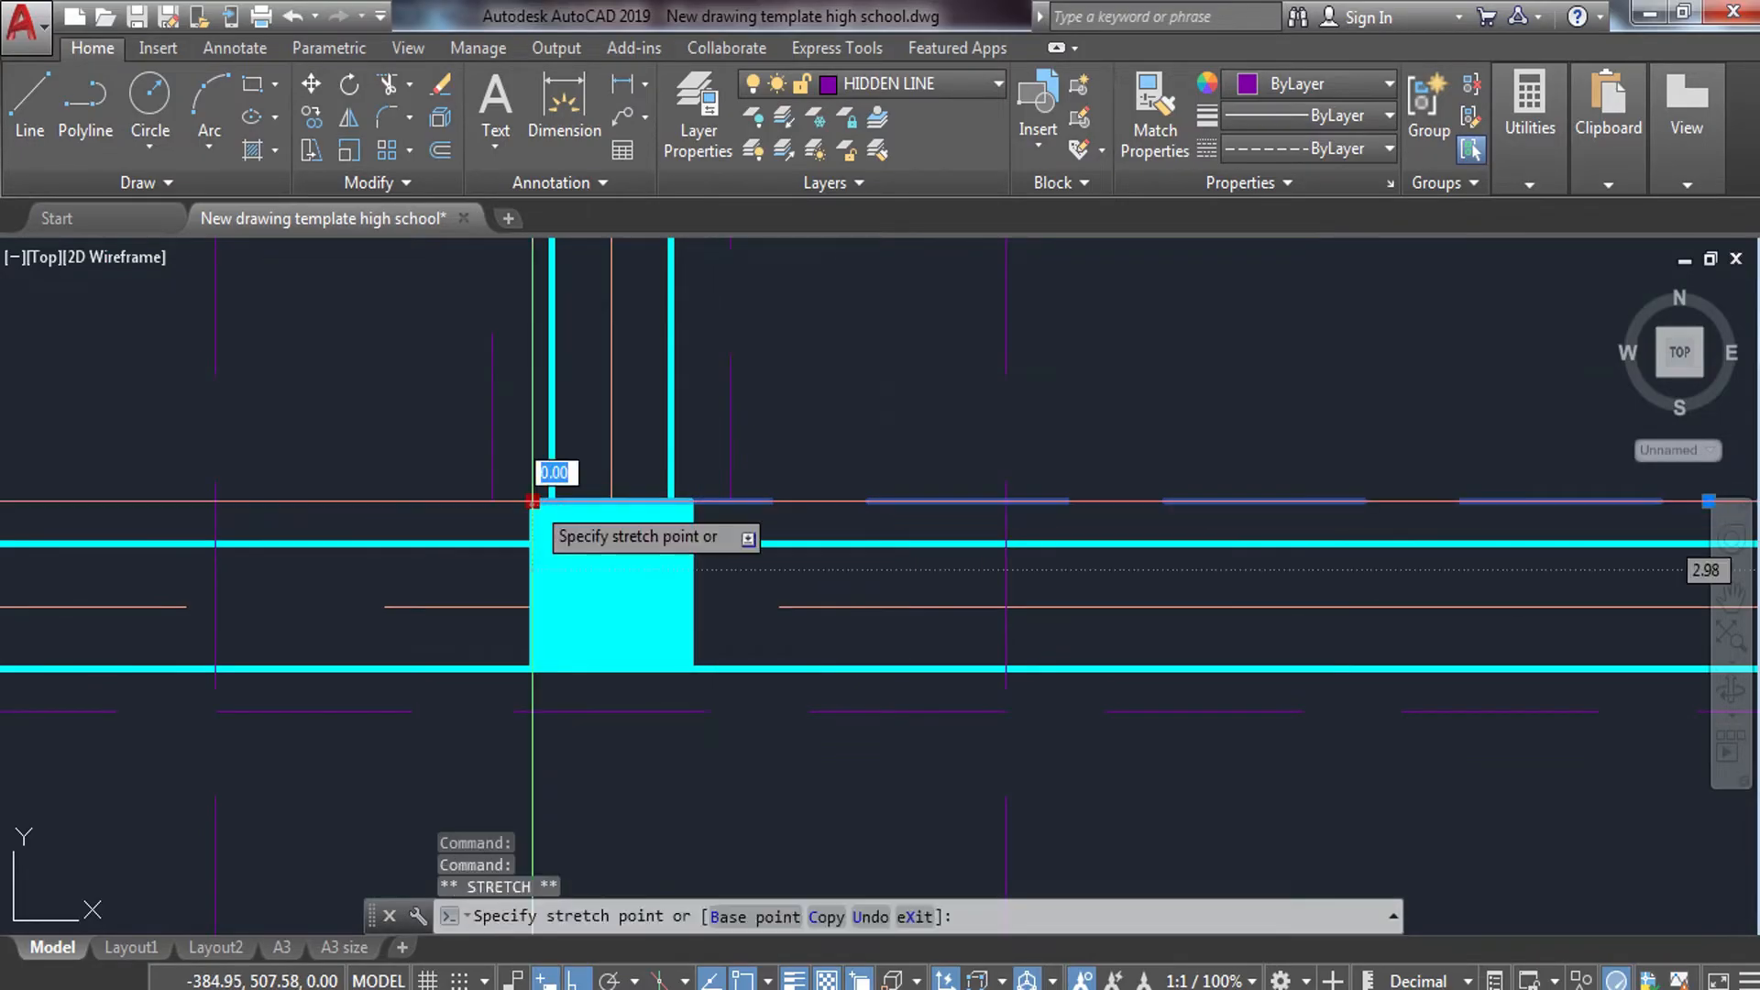
{"action": "key", "text": "Escape"}
Trim the dashed footing lines on the west side of the junction between the short vertical and upper horizontal interior walls.
{"action": "middle_click_drag", "start_coordinate": [805, 479], "coordinate": [870, 927]}
{"action": "scroll", "coordinate": [861, 513], "scroll_direction": "down", "scroll_amount": 6}
{"action": "middle_click_drag", "start_coordinate": [849, 388], "coordinate": [859, 779]}
{"action": "middle_click_drag", "start_coordinate": [931, 403], "coordinate": [897, 500]}
{"action": "scroll", "coordinate": [896, 498], "scroll_direction": "up", "scroll_amount": 6}
{"action": "type", "text": "tr"}
{"action": "key", "text": "Return"}
{"action": "key", "text": "Return"}
{"action": "scroll", "coordinate": [888, 557], "scroll_direction": "up", "scroll_amount": 2}
{"action": "left_click", "coordinate": [894, 540]}
{"action": "left_click", "coordinate": [872, 558]}
{"action": "left_click", "coordinate": [882, 493]}
{"action": "left_click", "coordinate": [871, 477]}
{"action": "left_click", "coordinate": [929, 450]}
{"action": "left_click", "coordinate": [894, 461]}
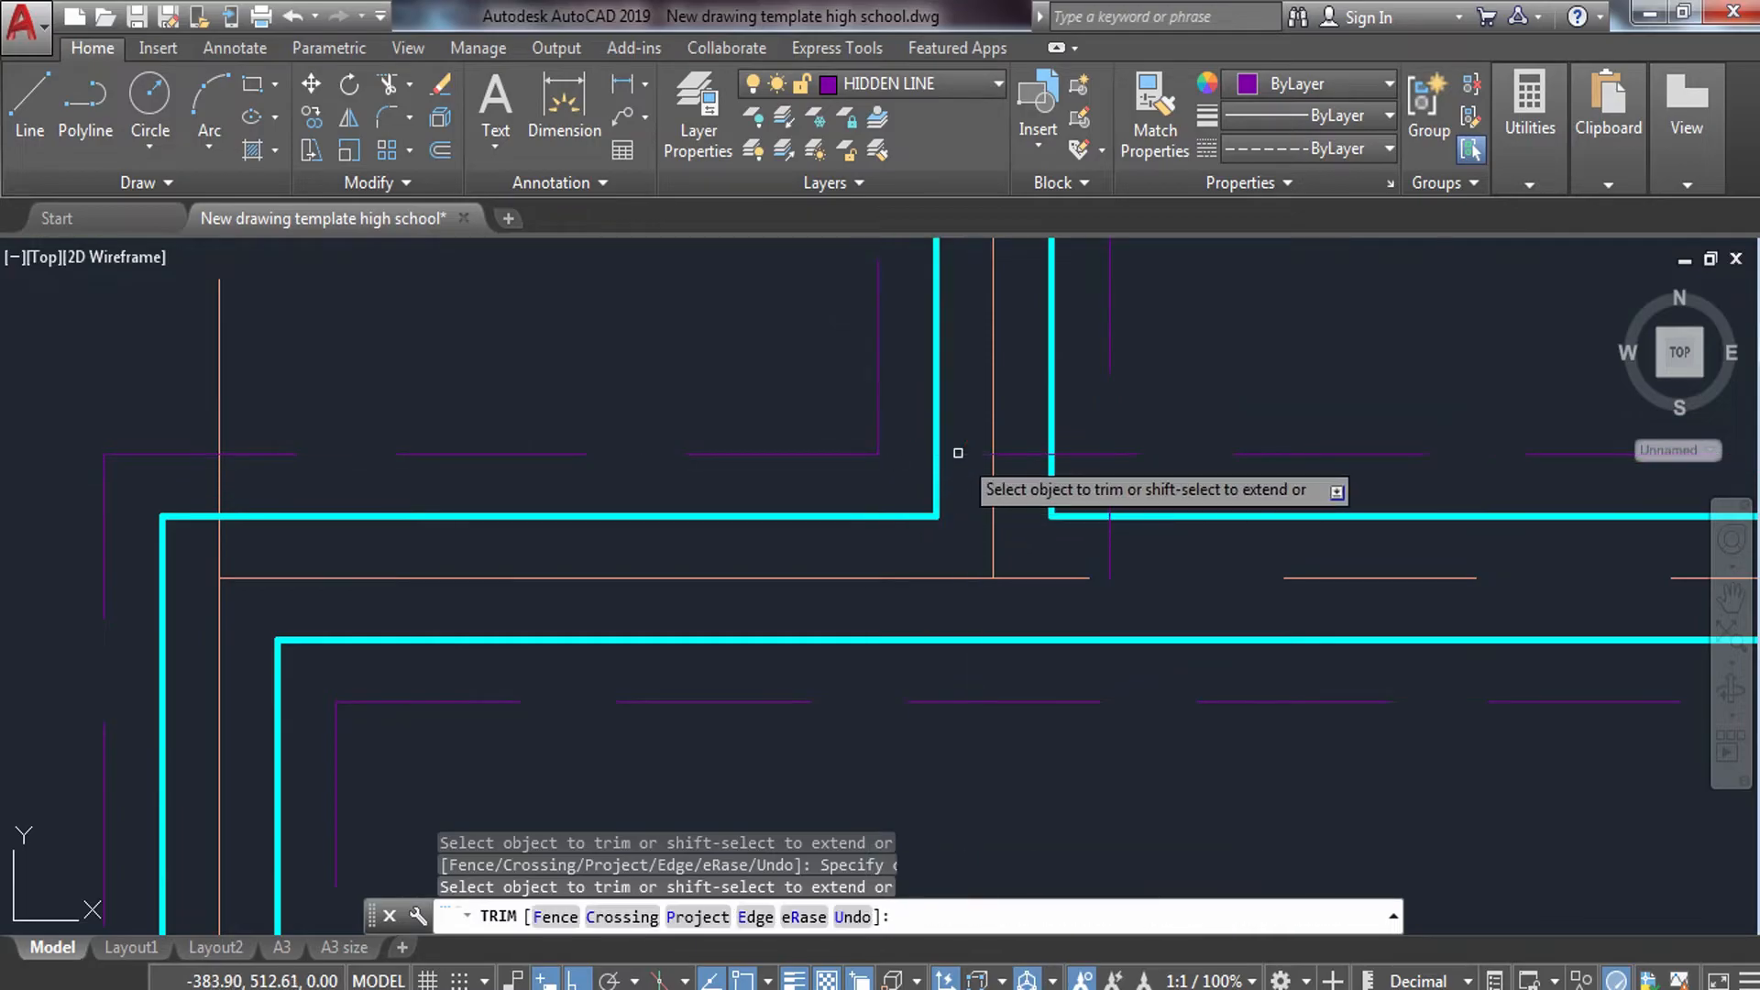
Trim the dashed footing lines into a clean corner on the east side of the same interior wall junction.
{"action": "left_click", "coordinate": [1082, 549]}
{"action": "left_click", "coordinate": [1114, 533]}
{"action": "left_click", "coordinate": [1109, 484]}
{"action": "left_click", "coordinate": [1100, 485]}
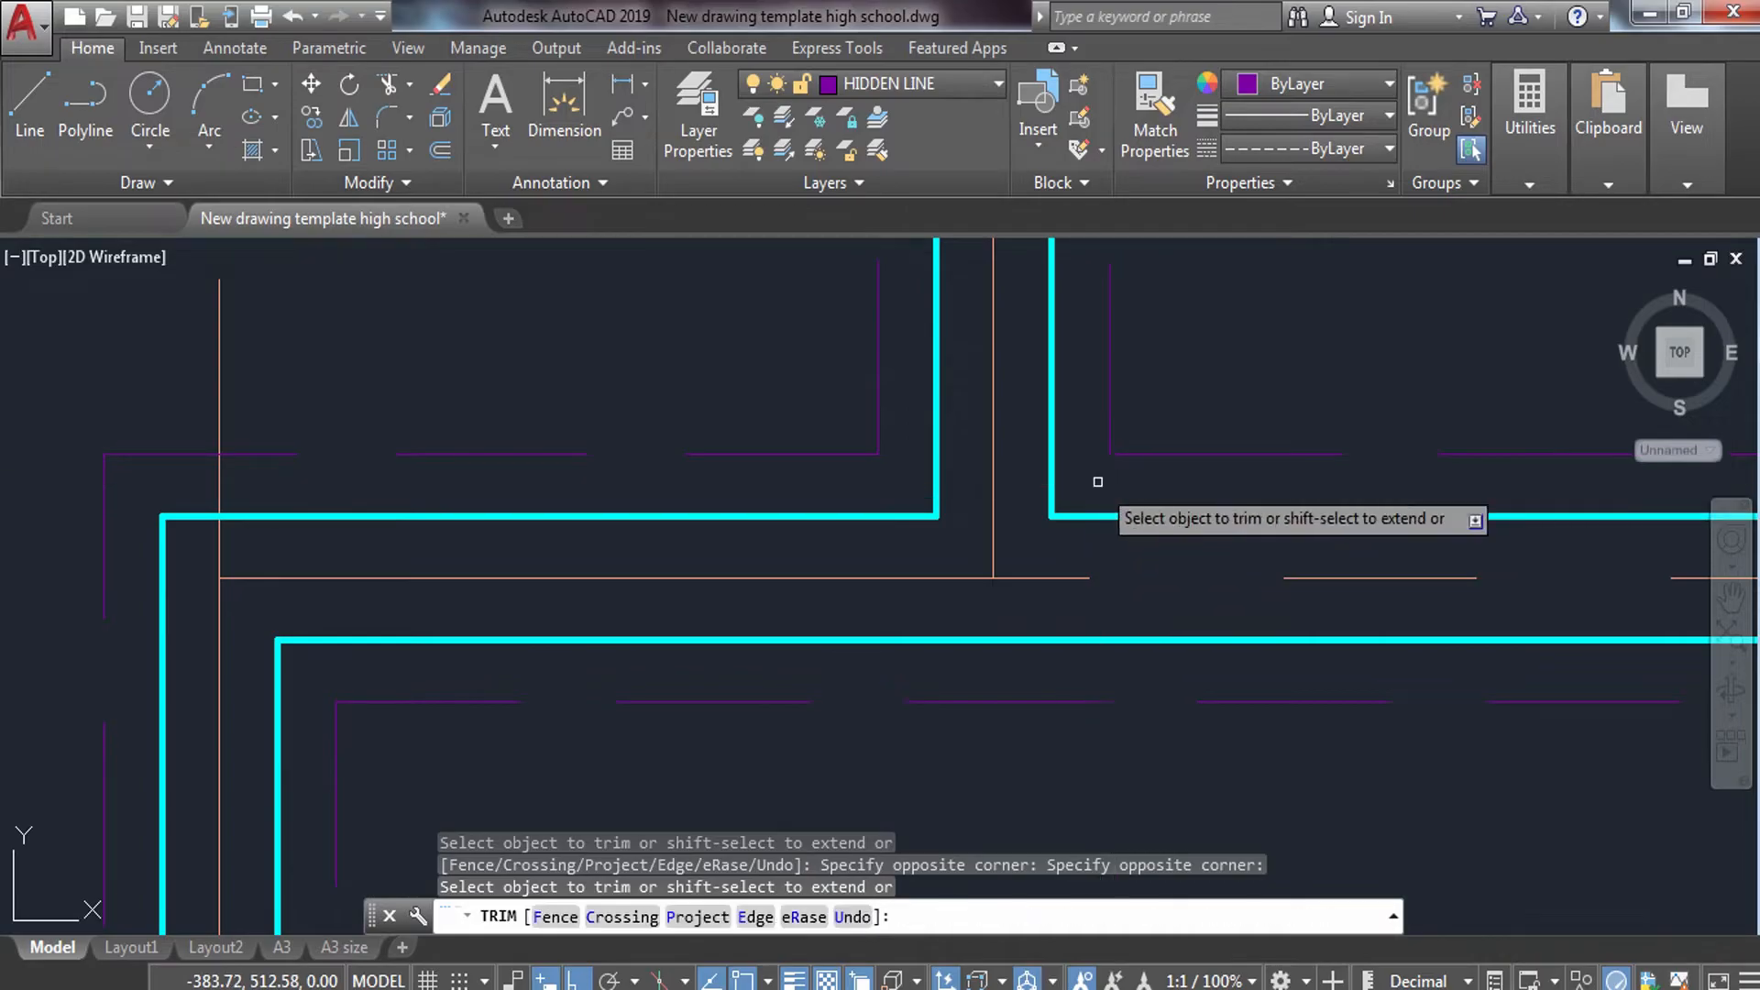
Trim the overlapping dashed footing lines where the upper interior wall meets the grid line C wall.
{"action": "scroll", "coordinate": [1096, 483], "scroll_direction": "down", "scroll_amount": 6}
{"action": "middle_click_drag", "start_coordinate": [1070, 456], "coordinate": [769, 480]}
{"action": "scroll", "coordinate": [1088, 546], "scroll_direction": "up", "scroll_amount": 4}
{"action": "left_click", "coordinate": [1225, 417]}
{"action": "left_click", "coordinate": [1229, 436]}
{"action": "scroll", "coordinate": [1223, 433], "scroll_direction": "up", "scroll_amount": 4}
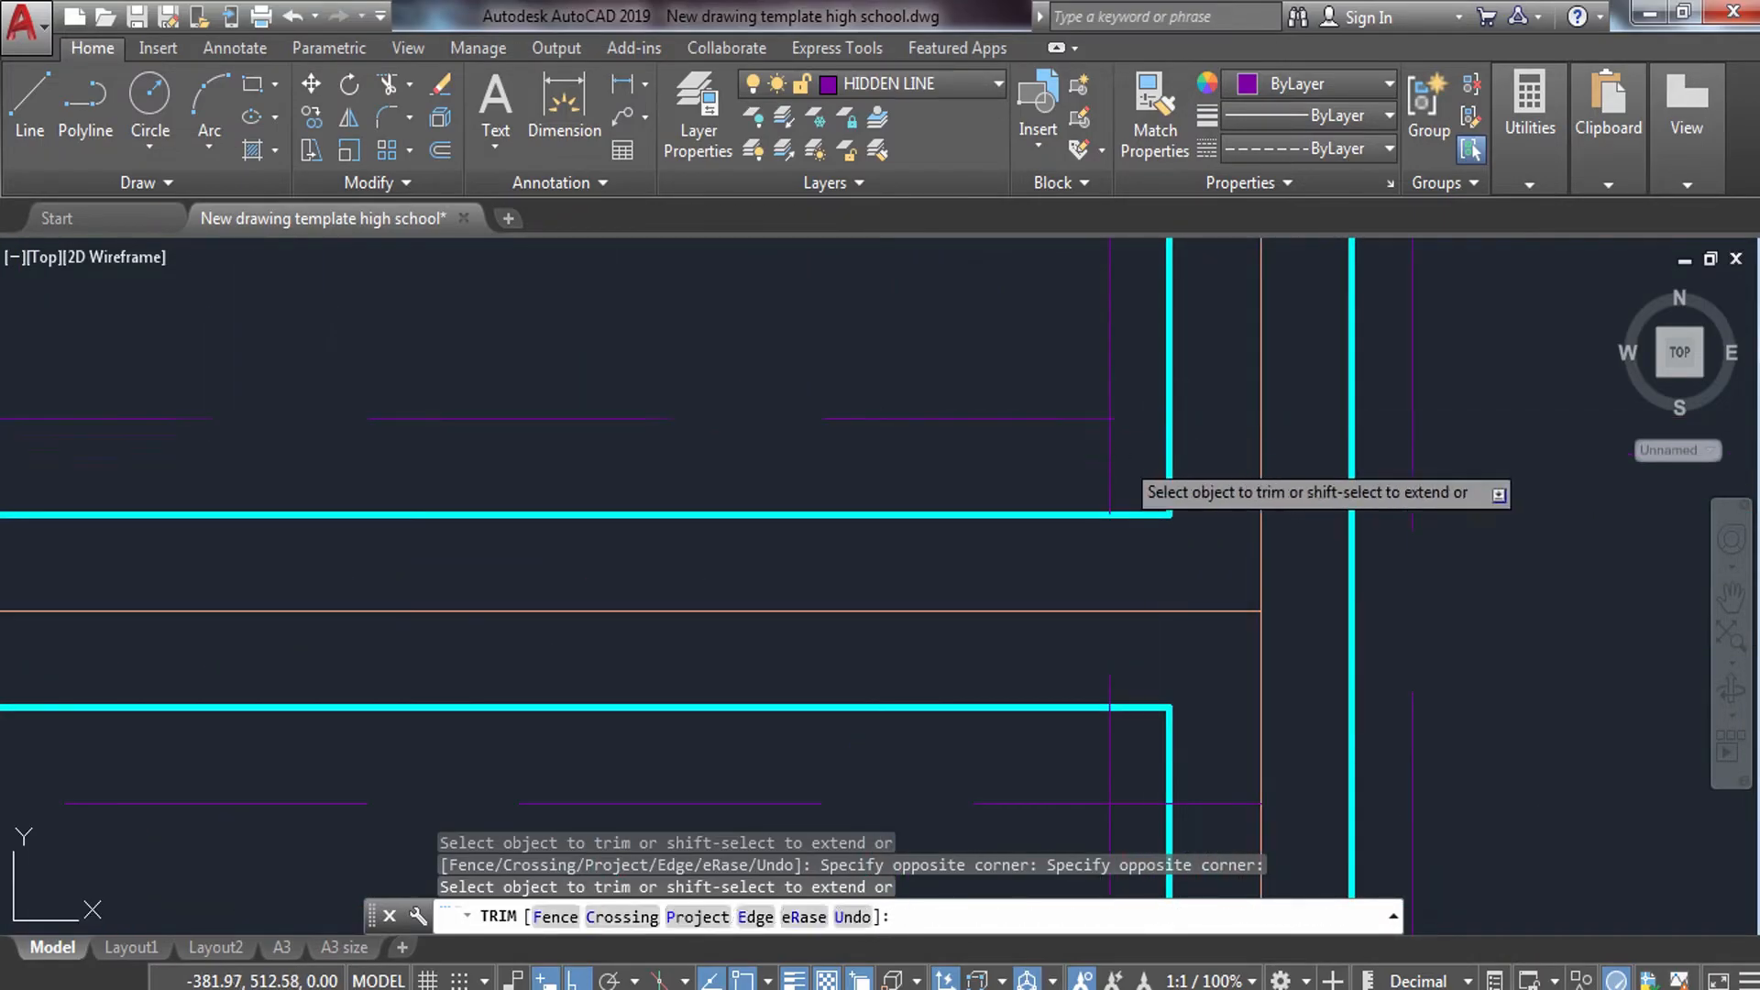
{"action": "middle_click_drag", "start_coordinate": [1103, 579], "coordinate": [1041, 361]}
{"action": "left_click", "coordinate": [1058, 341]}
{"action": "left_click", "coordinate": [1033, 358]}
{"action": "left_click", "coordinate": [1068, 434]}
{"action": "left_click", "coordinate": [1028, 430]}
{"action": "left_click", "coordinate": [1068, 527]}
{"action": "left_click", "coordinate": [1100, 596]}
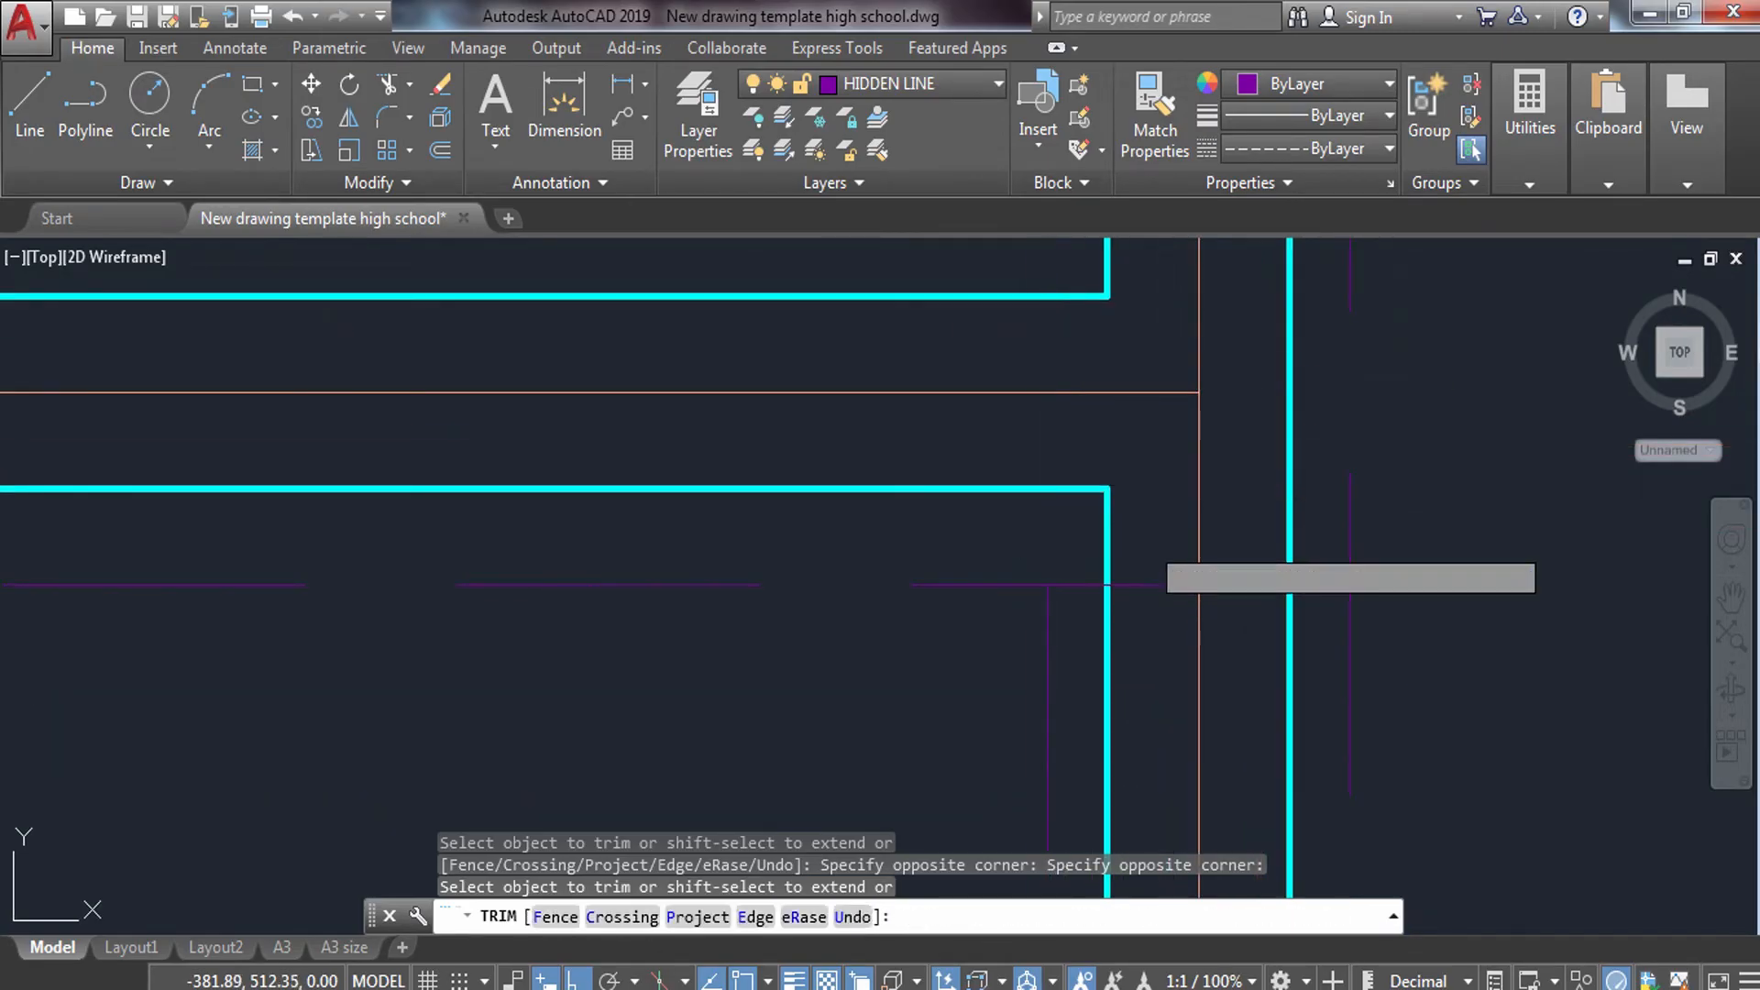
Trim the dashed footing line crossing the short vertical interior wall at grid line 1.
{"action": "scroll", "coordinate": [1081, 582], "scroll_direction": "down", "scroll_amount": 6}
{"action": "middle_click_drag", "start_coordinate": [1055, 437], "coordinate": [1065, 793]}
{"action": "scroll", "coordinate": [547, 279], "scroll_direction": "up", "scroll_amount": 4}
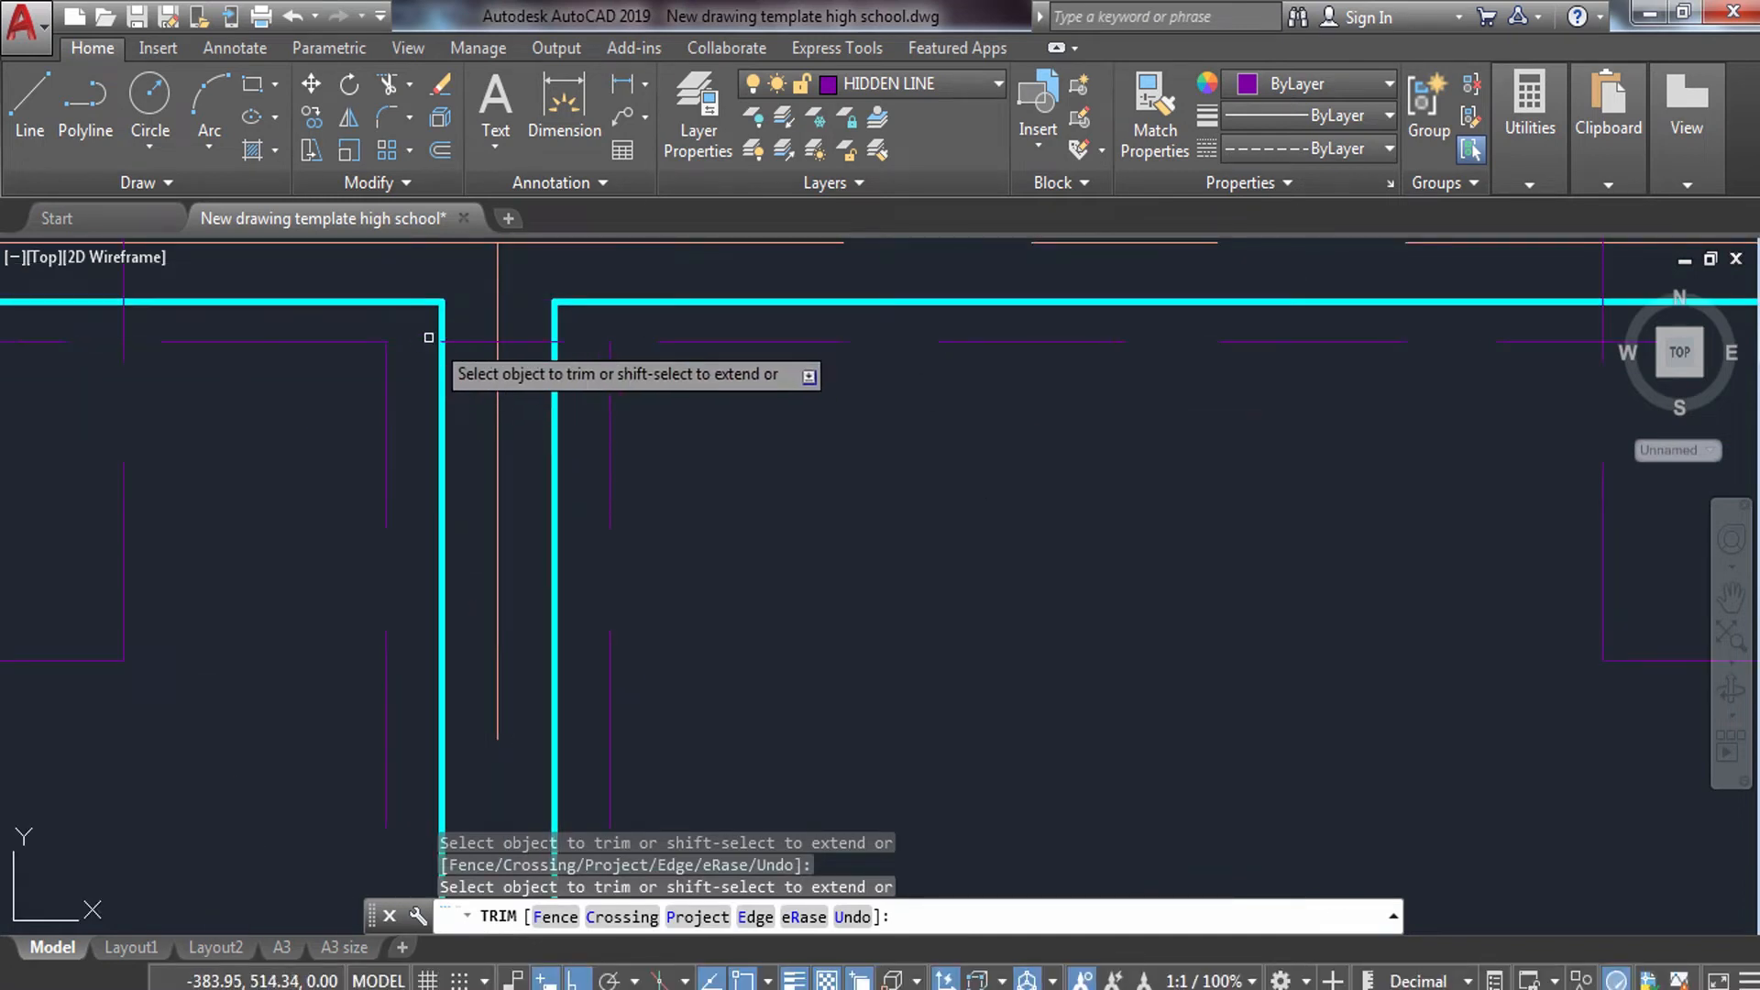
{"action": "left_click", "coordinate": [468, 336]}
{"action": "left_click", "coordinate": [484, 345]}
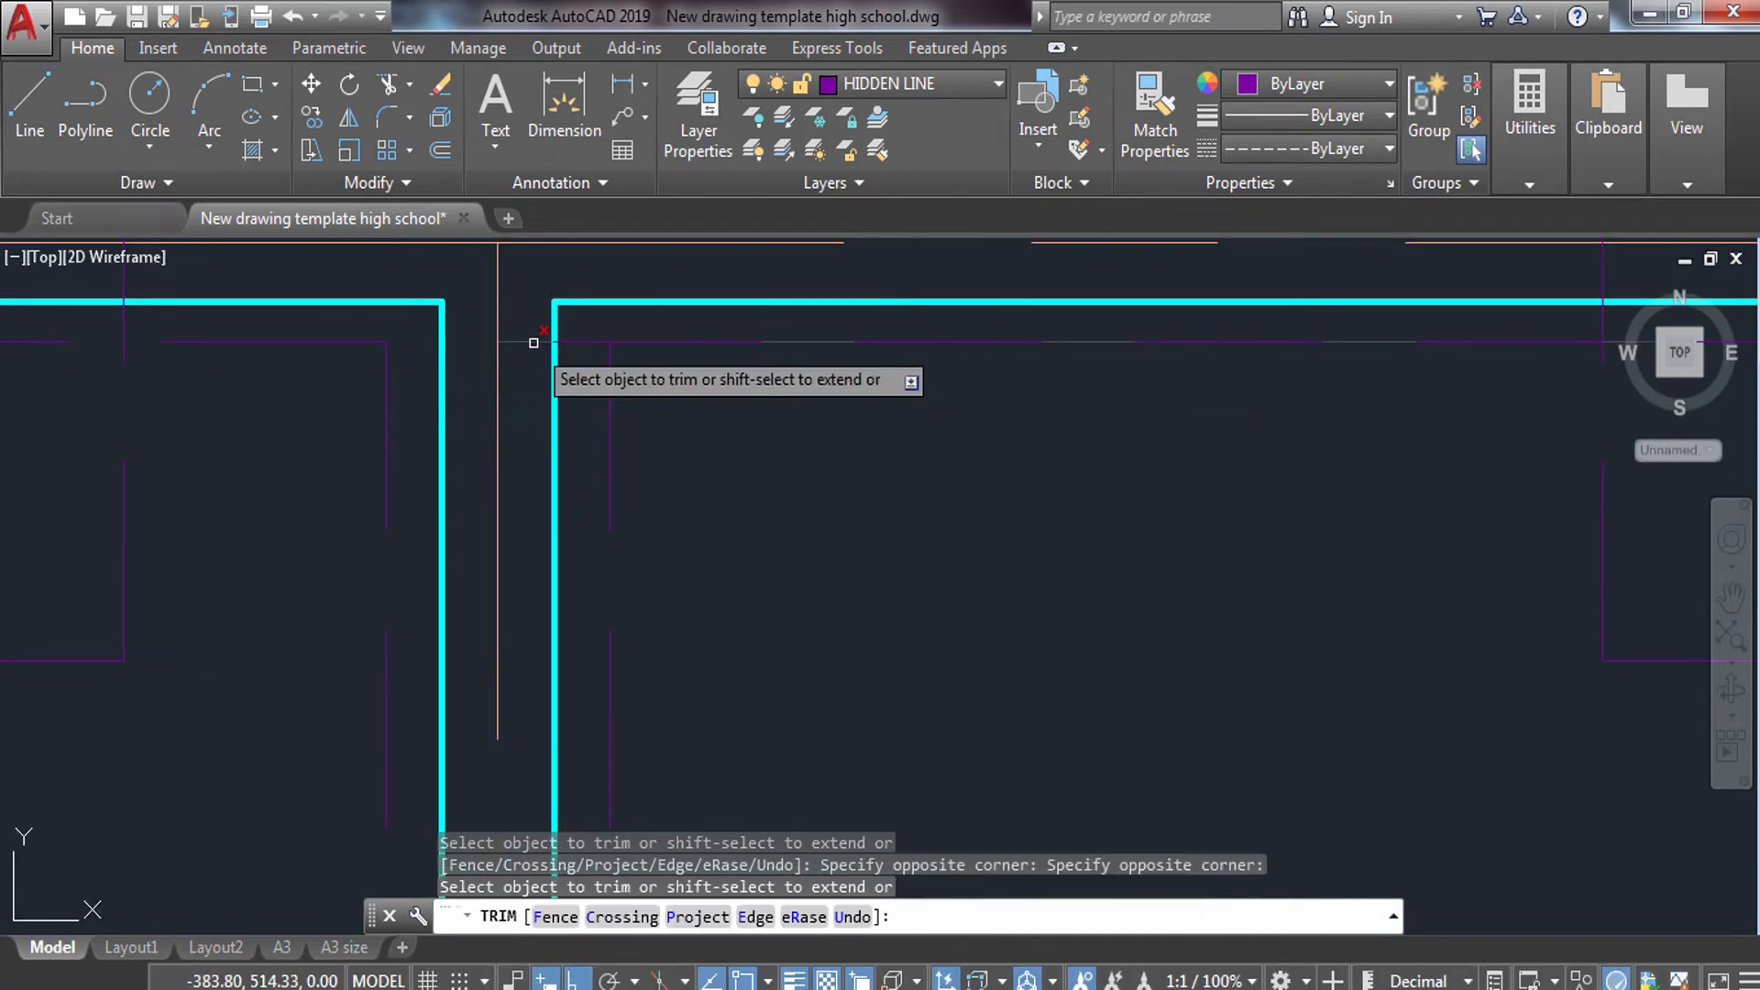
{"action": "left_click", "coordinate": [550, 340]}
{"action": "scroll", "coordinate": [707, 397], "scroll_direction": "down", "scroll_amount": 3}
{"action": "key", "text": "Escape"}
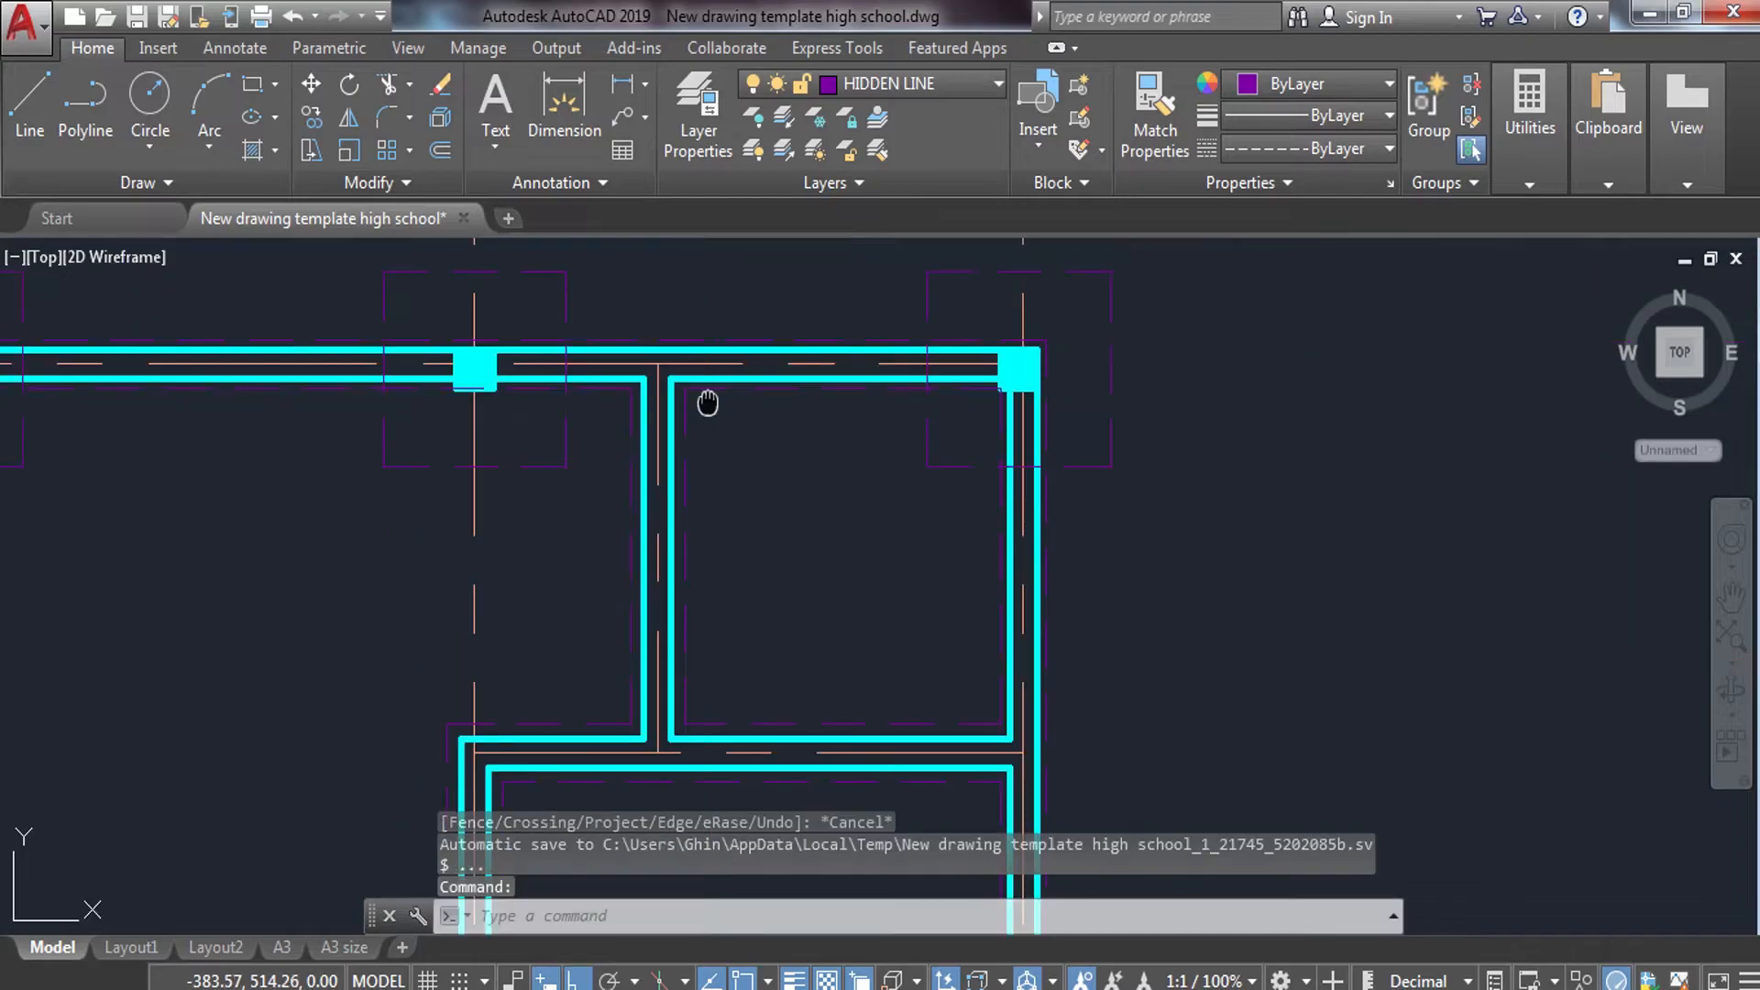
Examine the trimmed dashed footing outlines along the interior and outer walls of the whole plan.
{"action": "scroll", "coordinate": [749, 318], "scroll_direction": "down", "scroll_amount": 2}
{"action": "mouse_move", "coordinate": [765, 488]}
{"action": "middle_mouse_down"}
{"action": "mouse_move", "coordinate": [732, 375]}
{"action": "mouse_move", "coordinate": [684, 511]}
{"action": "mouse_move", "coordinate": [731, 587]}
{"action": "middle_mouse_up"}
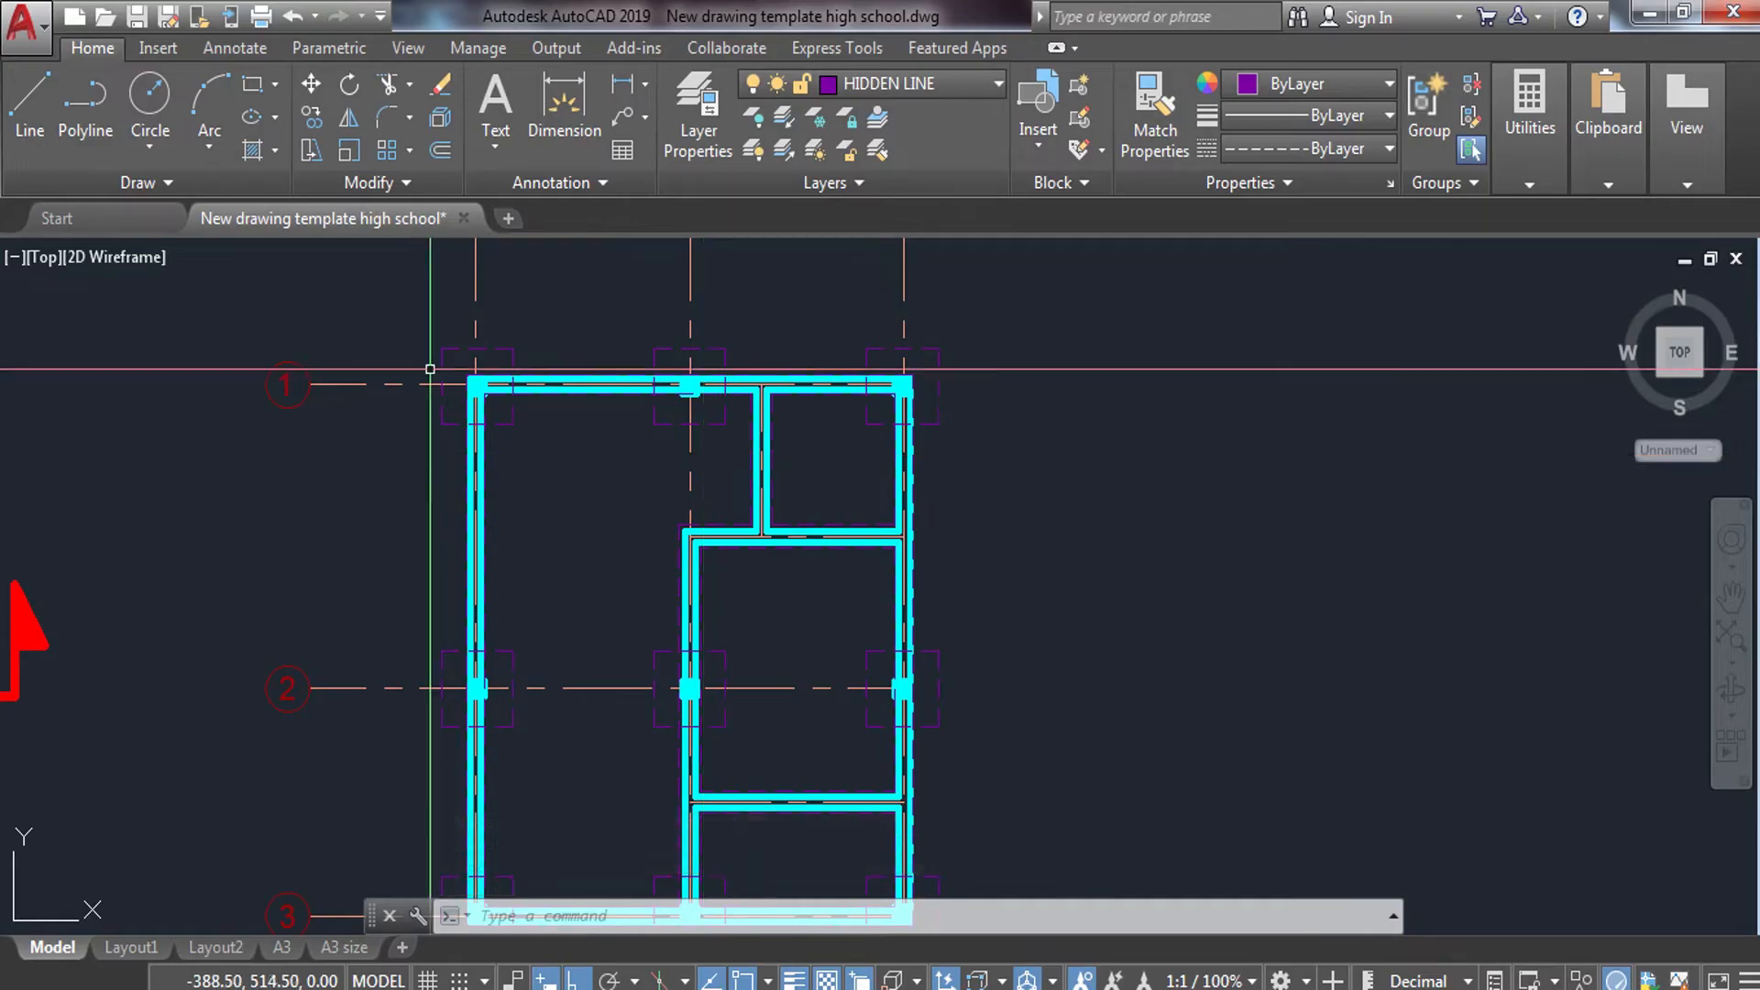
{"action": "middle_click_drag", "start_coordinate": [706, 560], "coordinate": [648, 453]}
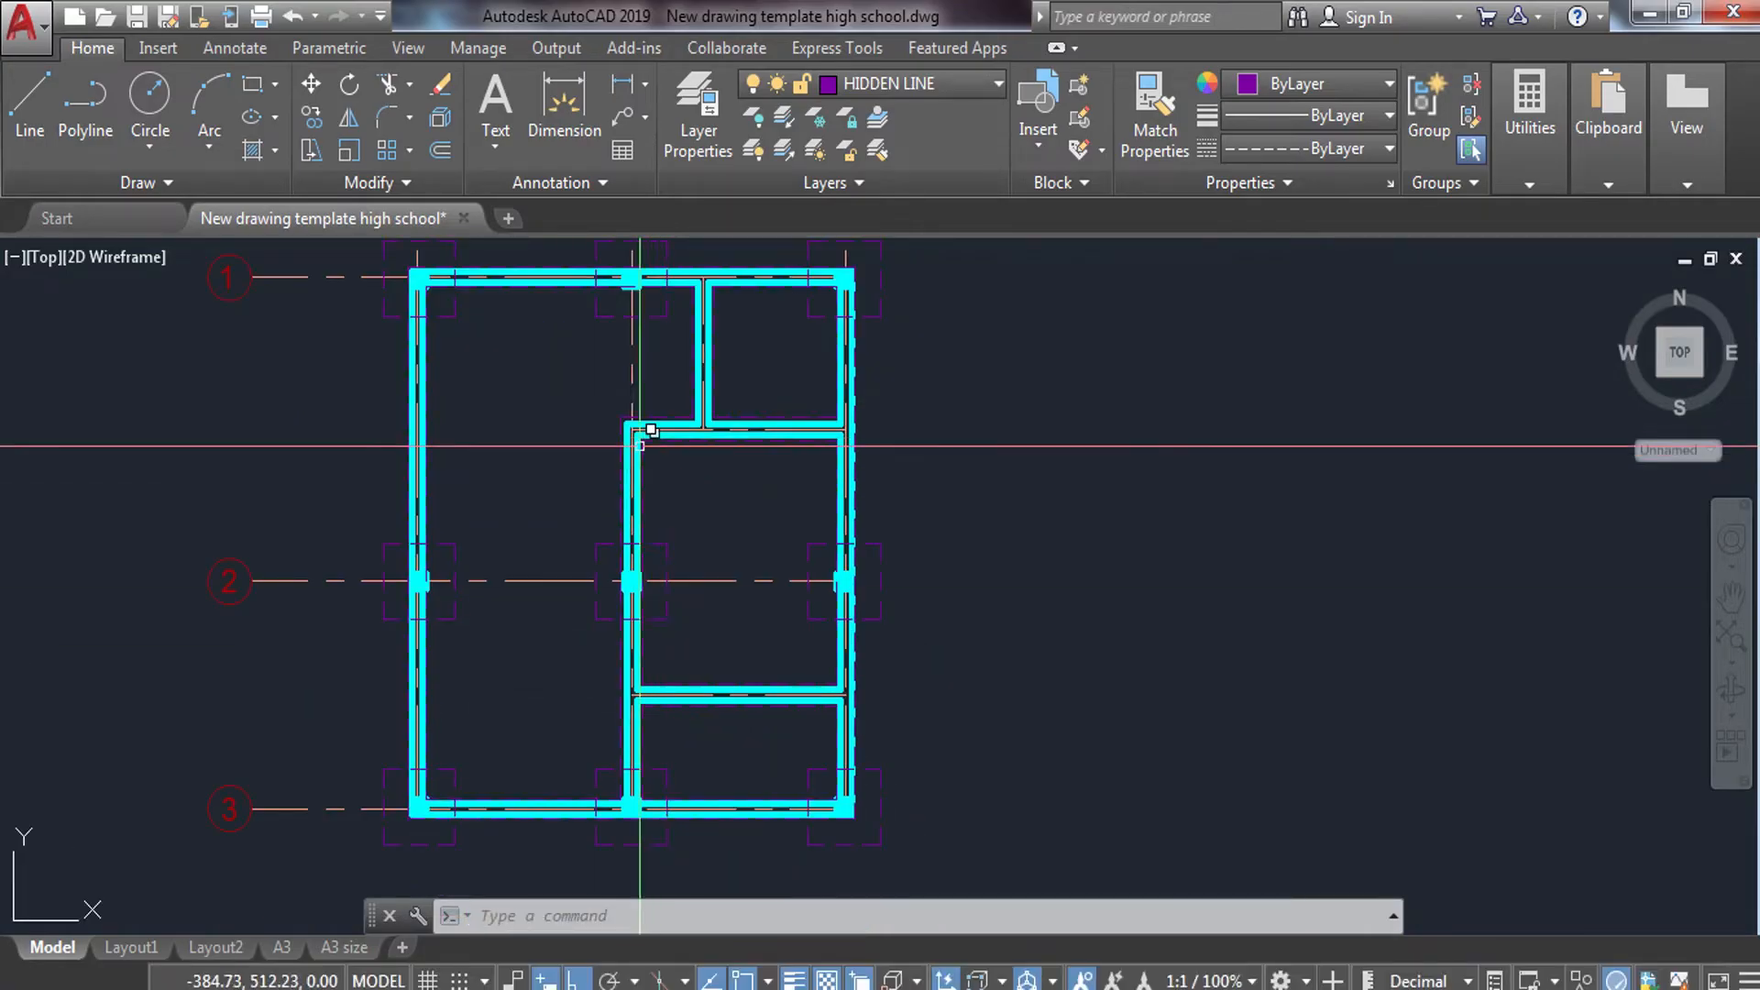
{"action": "scroll", "coordinate": [651, 429], "scroll_direction": "up", "scroll_amount": 4}
{"action": "middle_click_drag", "start_coordinate": [801, 601], "coordinate": [646, 371]}
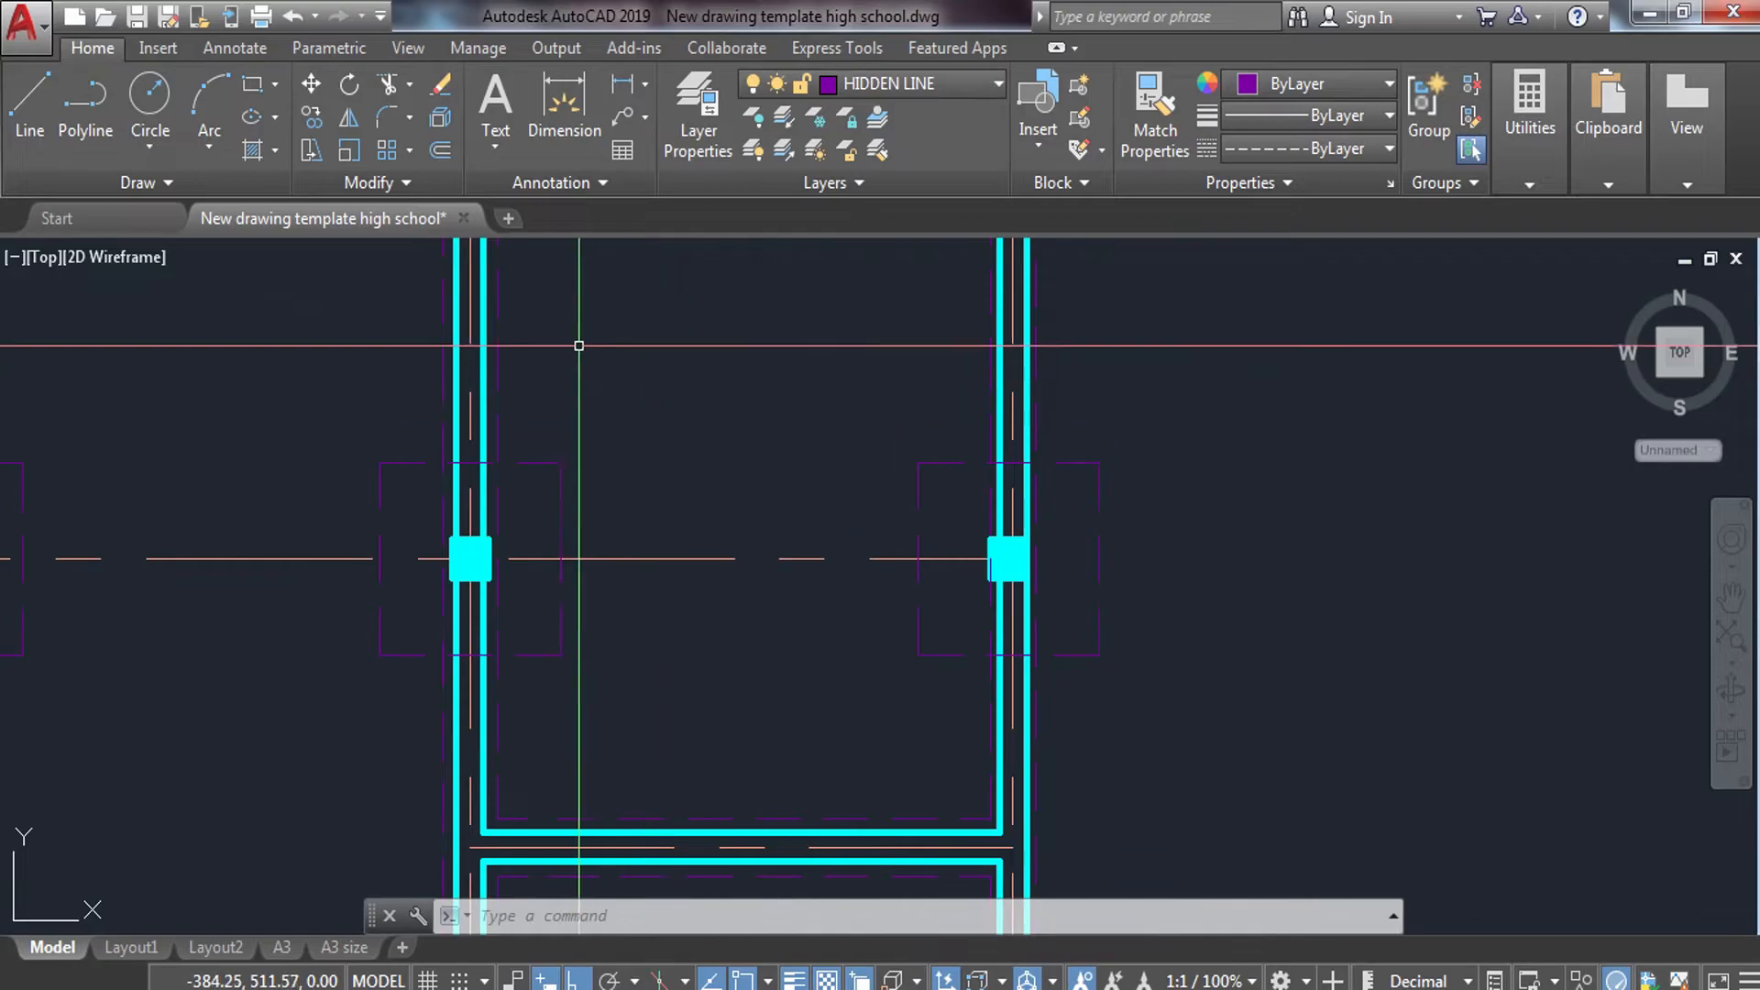
{"action": "scroll", "coordinate": [933, 756], "scroll_direction": "down", "scroll_amount": 4}
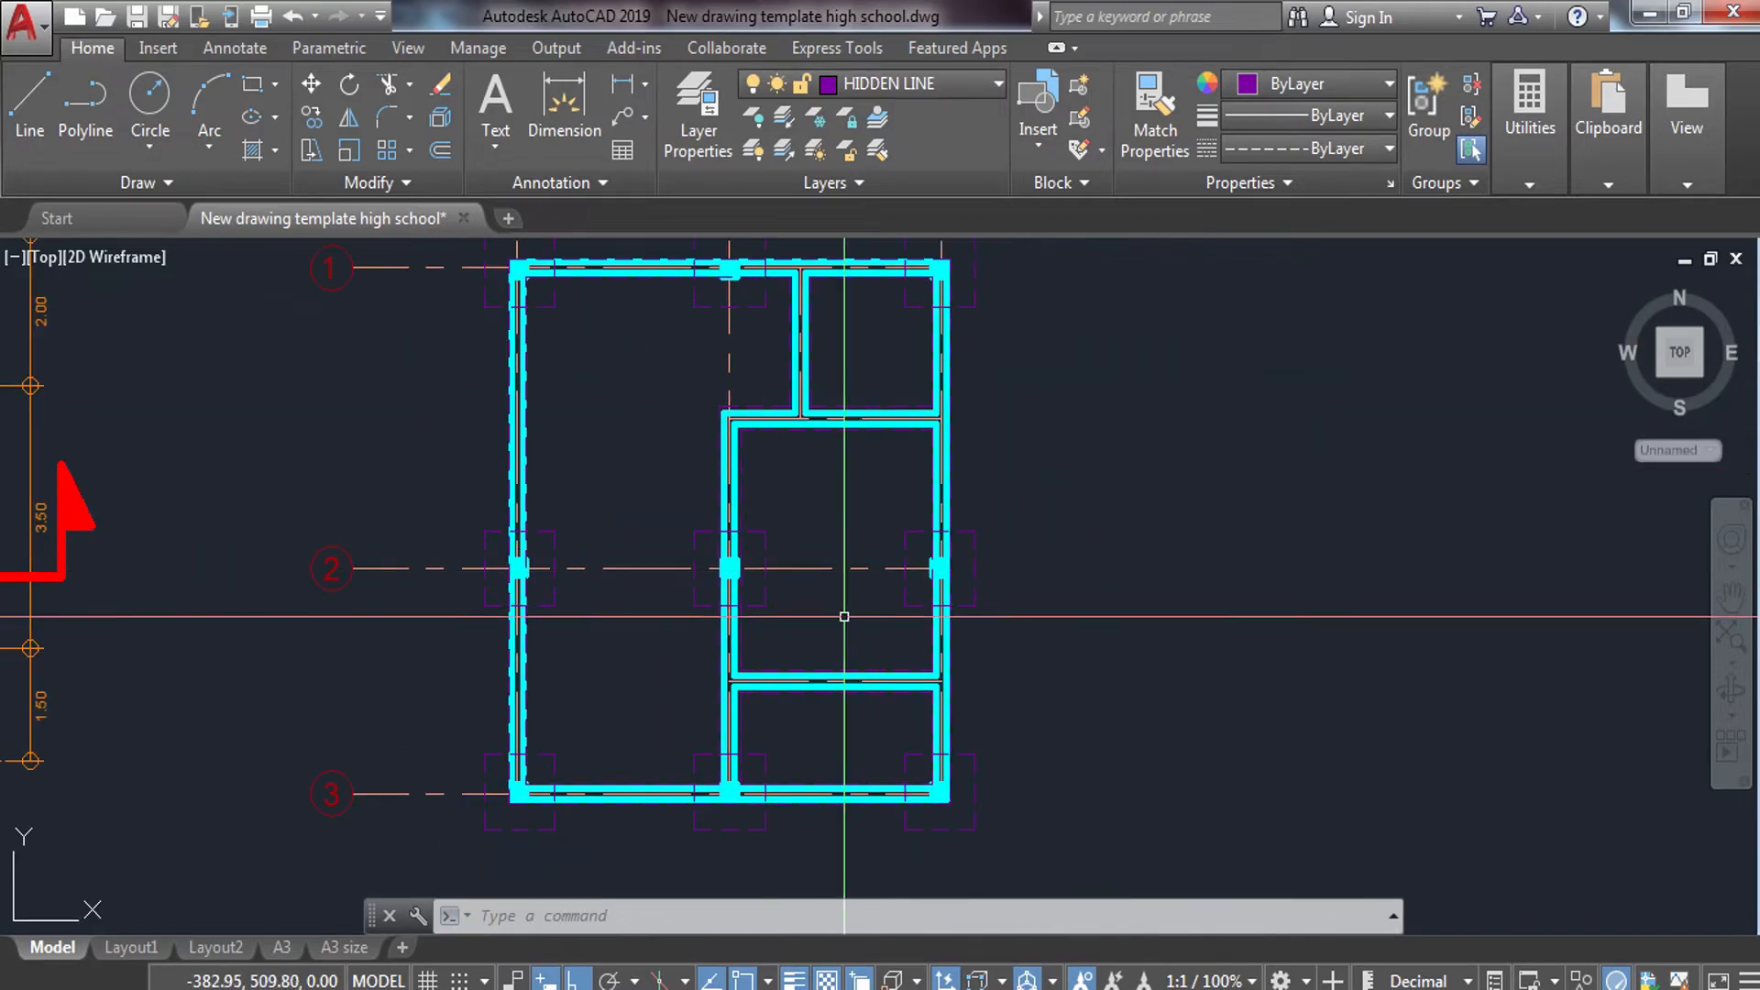
{"action": "key", "text": "Escape"}
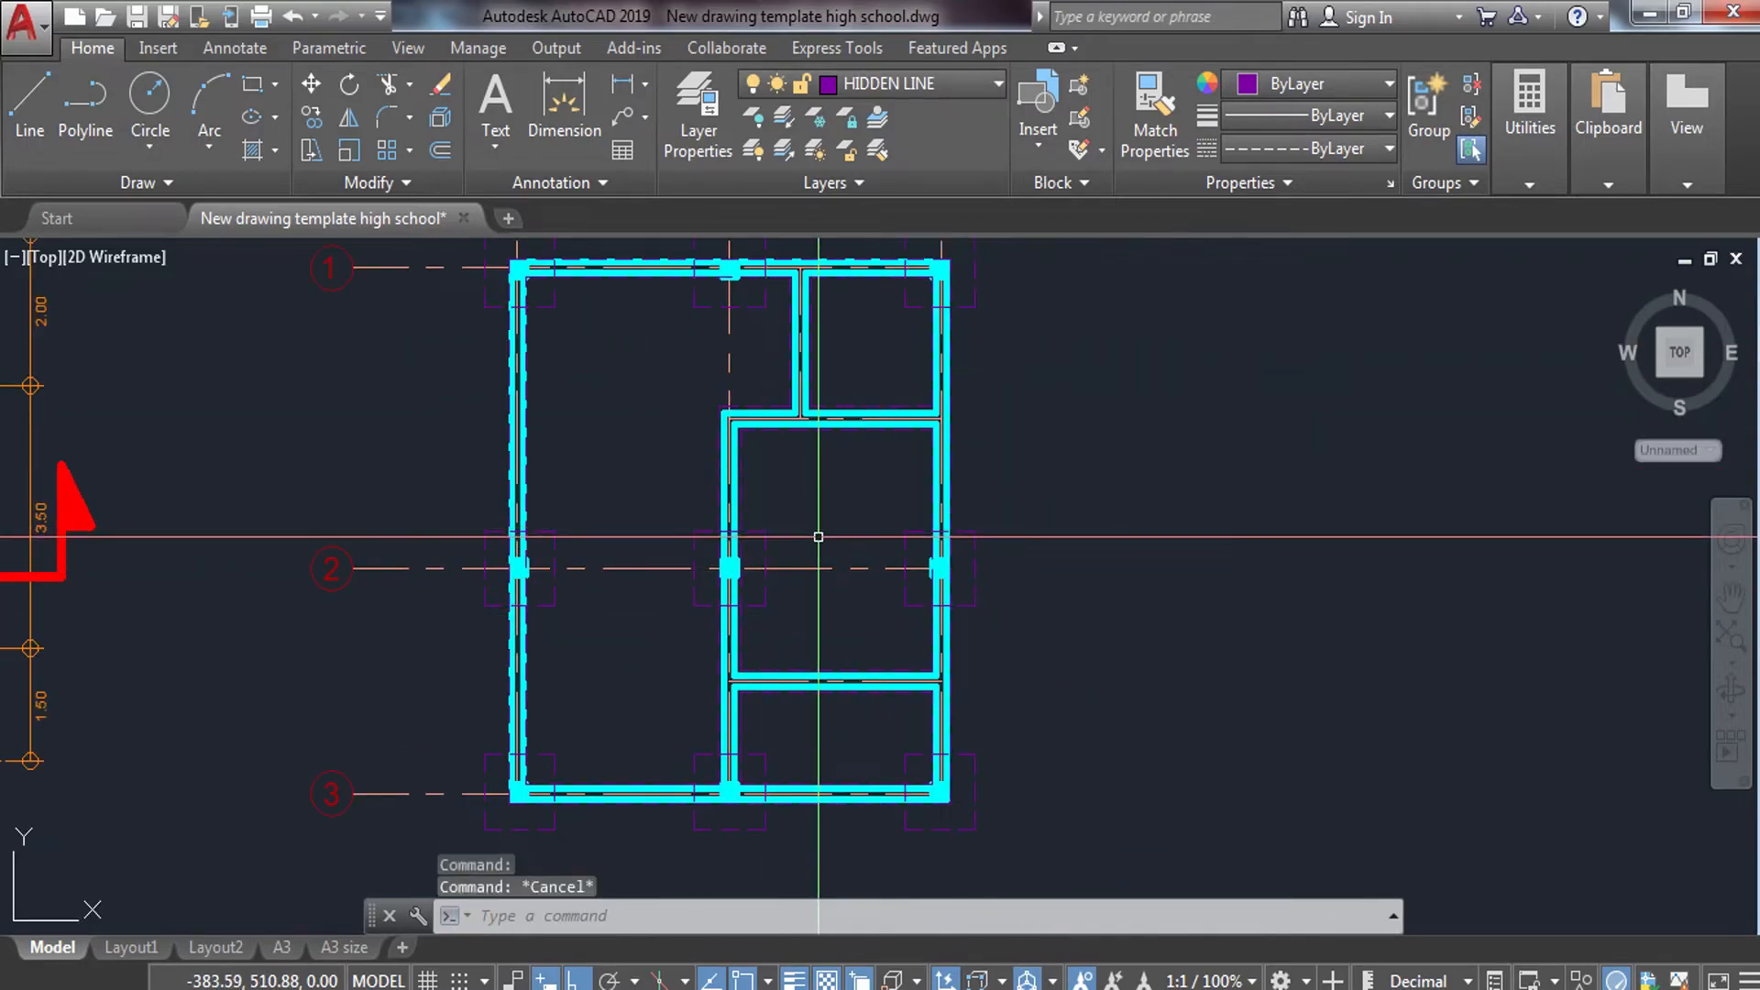
Make SECTION the current layer and draw a diagonal from the upper-left to the lower-right inner corner of the middle room between grids B and C.
{"action": "left_click", "coordinate": [944, 85]}
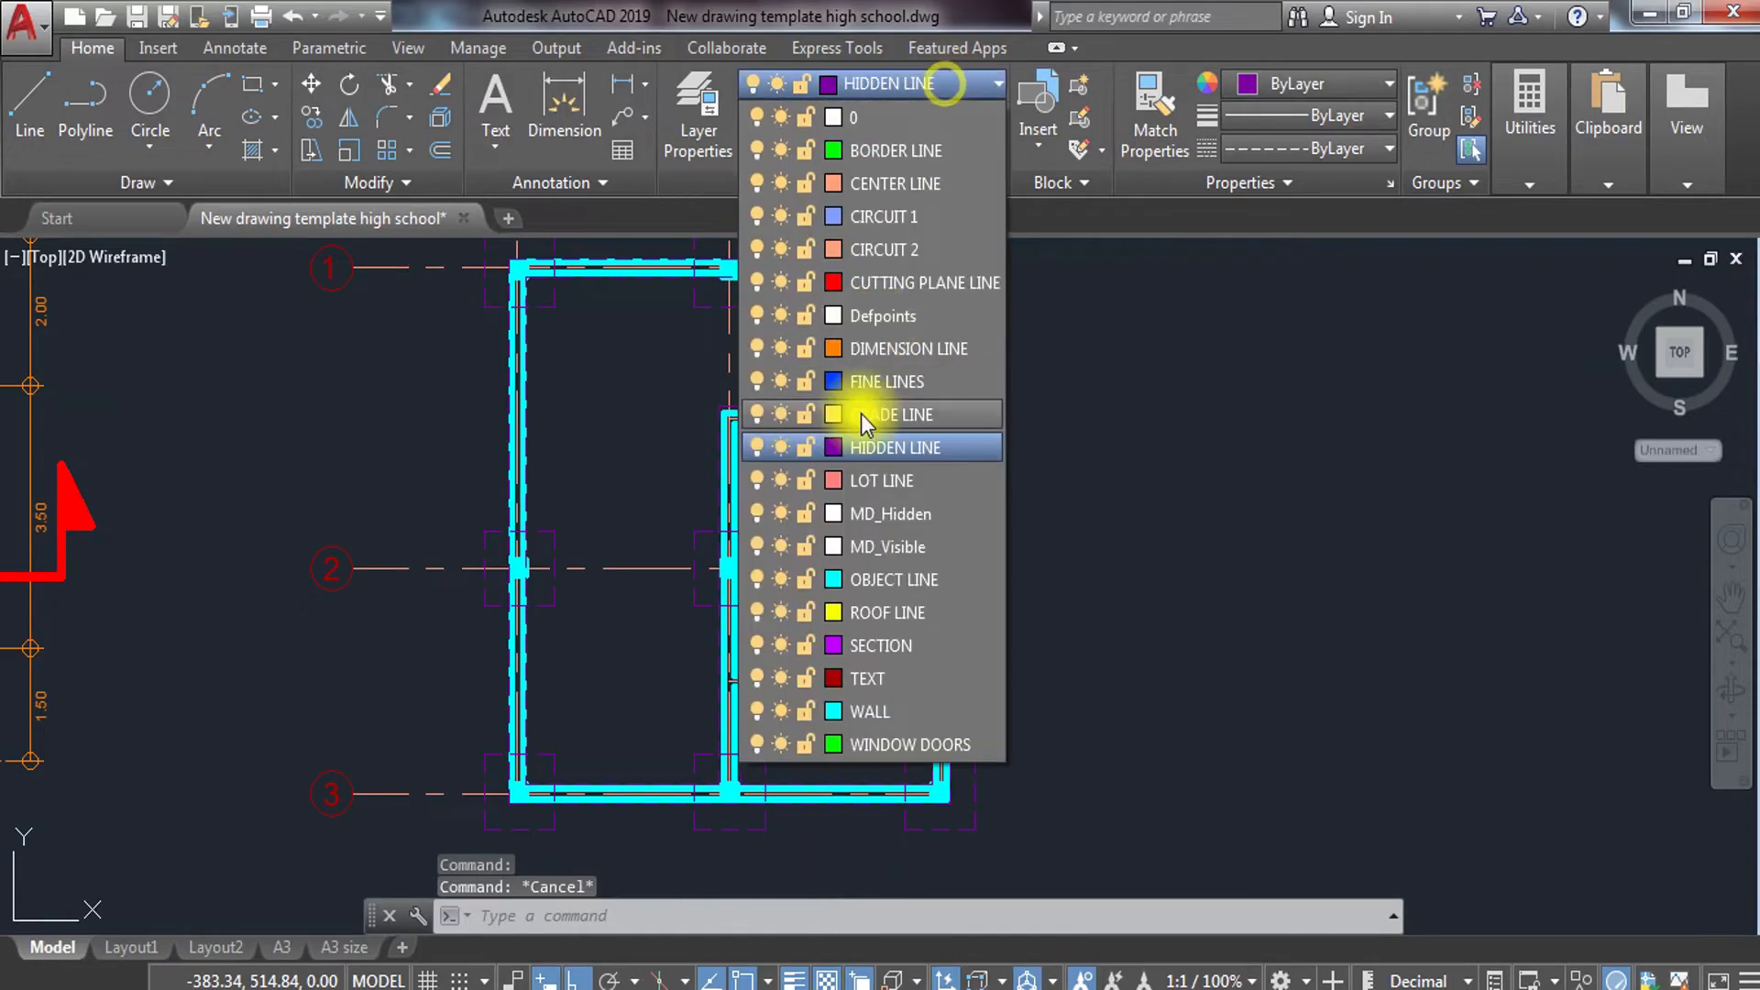
{"action": "left_click", "coordinate": [880, 646]}
{"action": "type", "text": "l"}
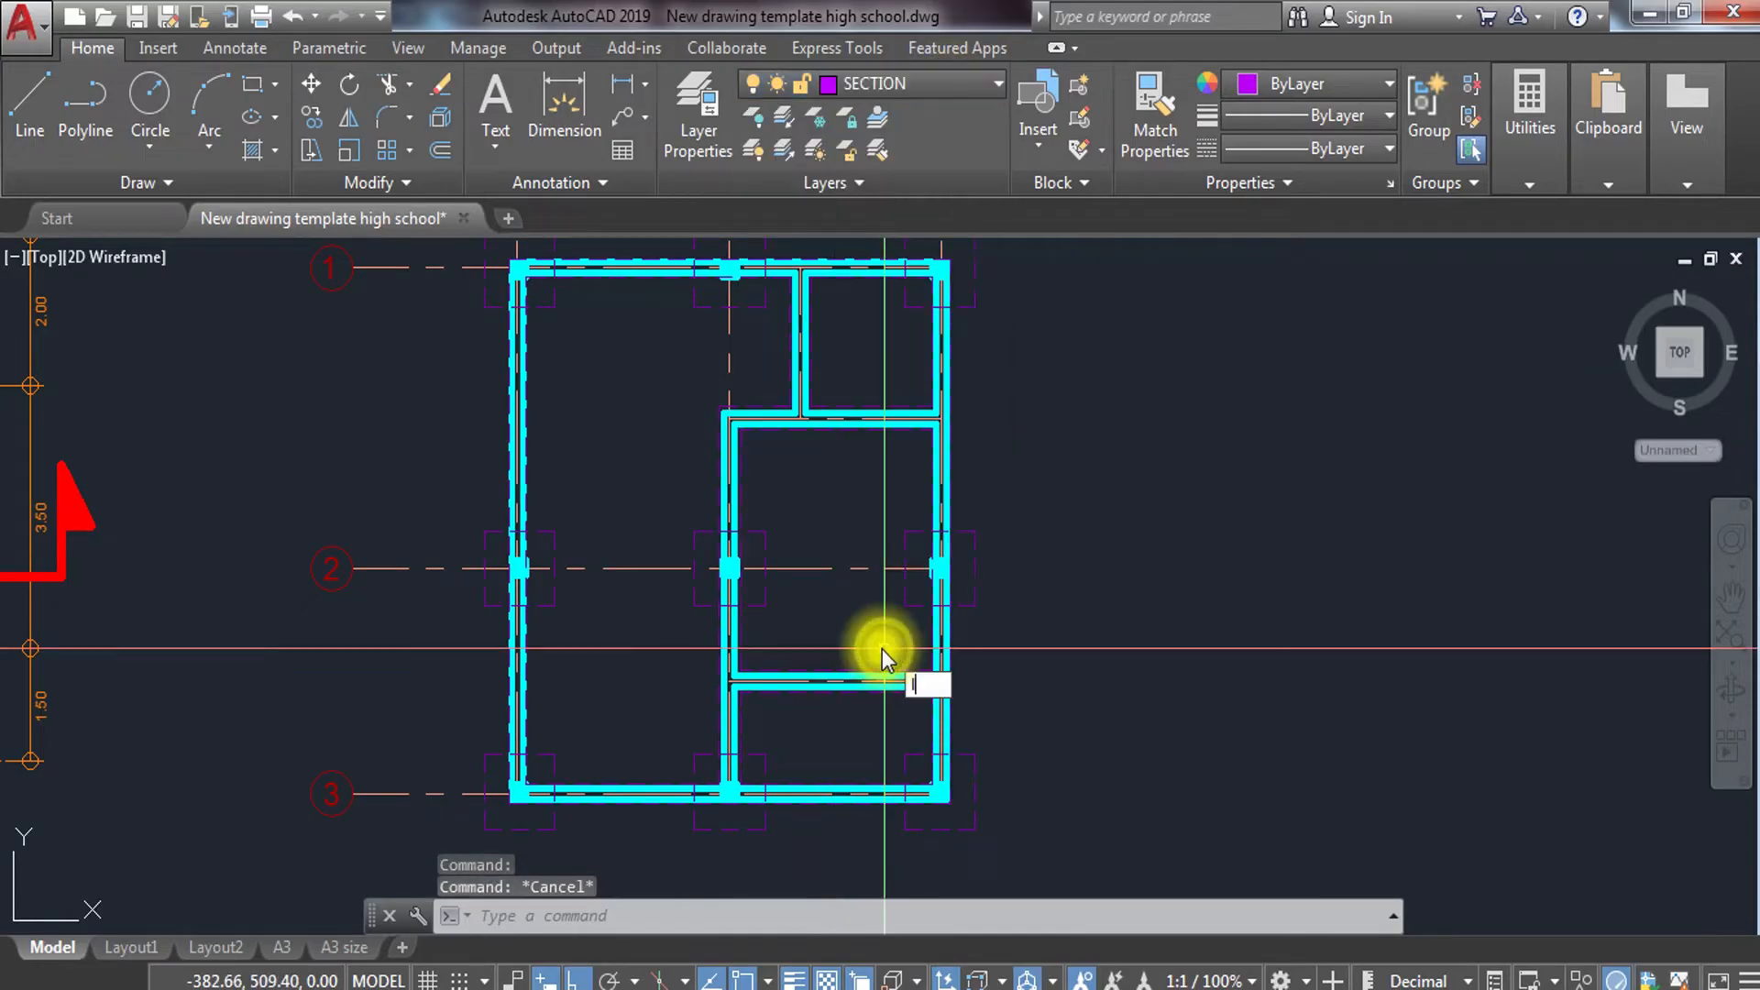
{"action": "key", "text": "Return"}
{"action": "scroll", "coordinate": [779, 493], "scroll_direction": "up", "scroll_amount": 6}
{"action": "middle_click_drag", "start_coordinate": [583, 275], "coordinate": [675, 559]}
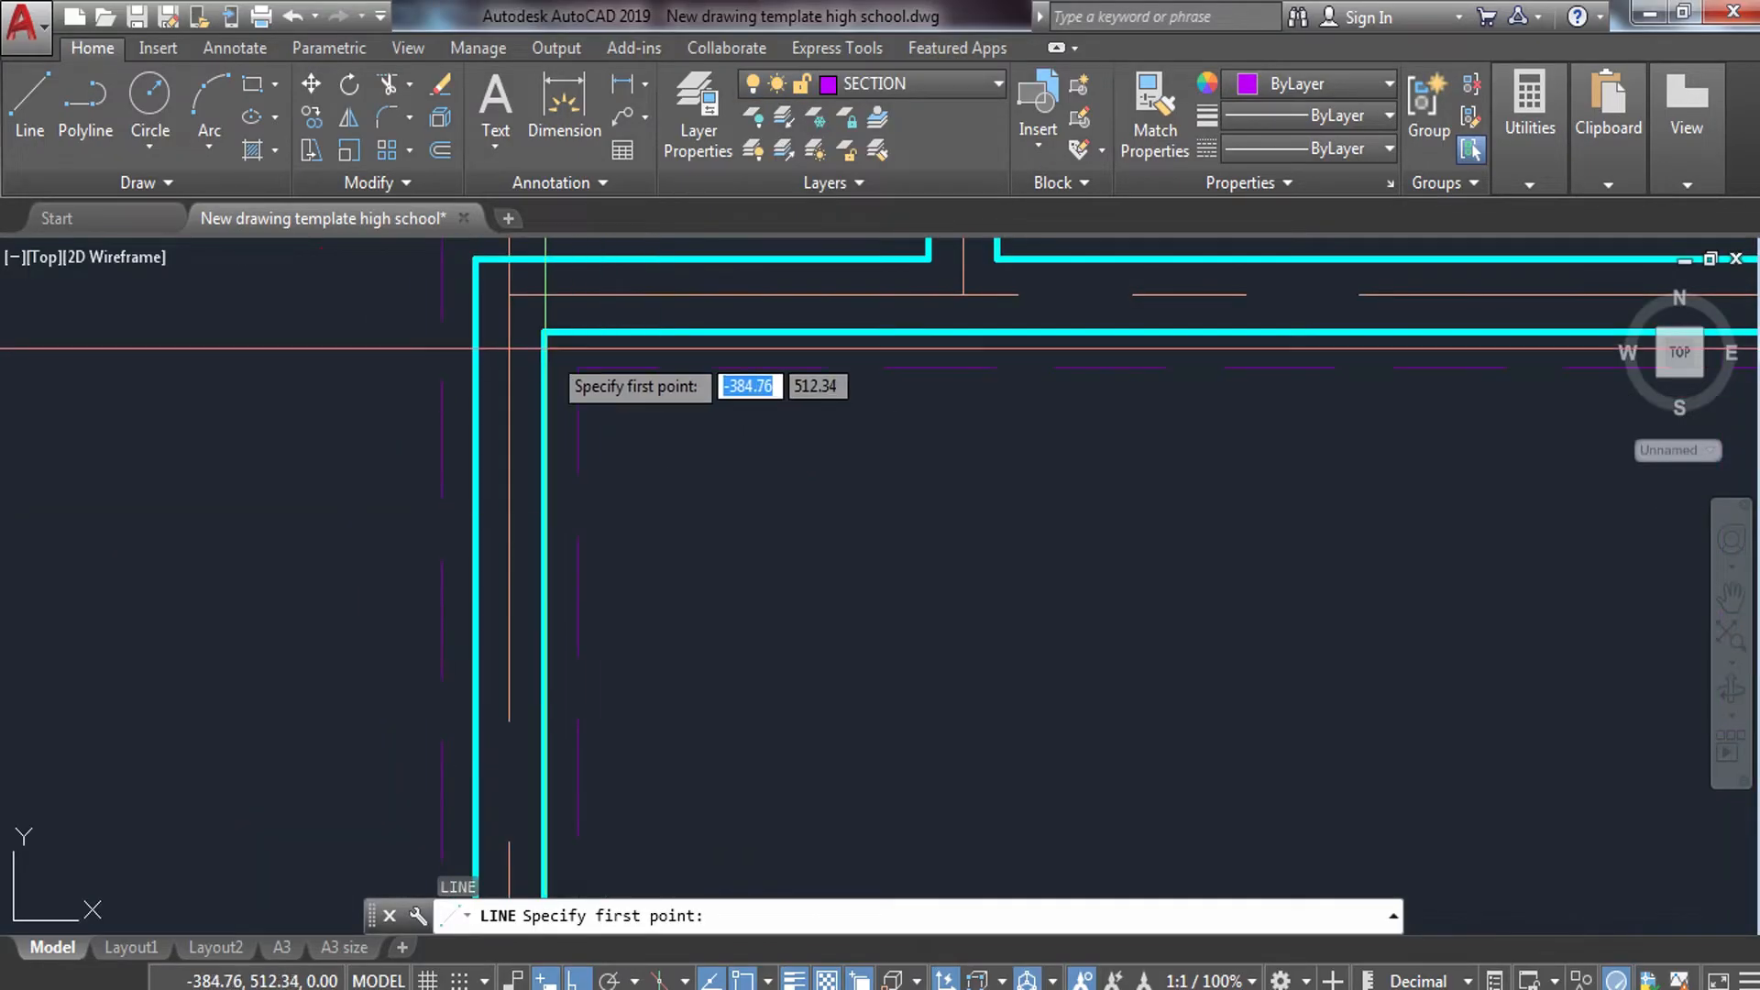
{"action": "left_click", "coordinate": [546, 335]}
{"action": "scroll", "coordinate": [543, 332], "scroll_direction": "down", "scroll_amount": 5}
{"action": "scroll", "coordinate": [883, 766], "scroll_direction": "up", "scroll_amount": 6}
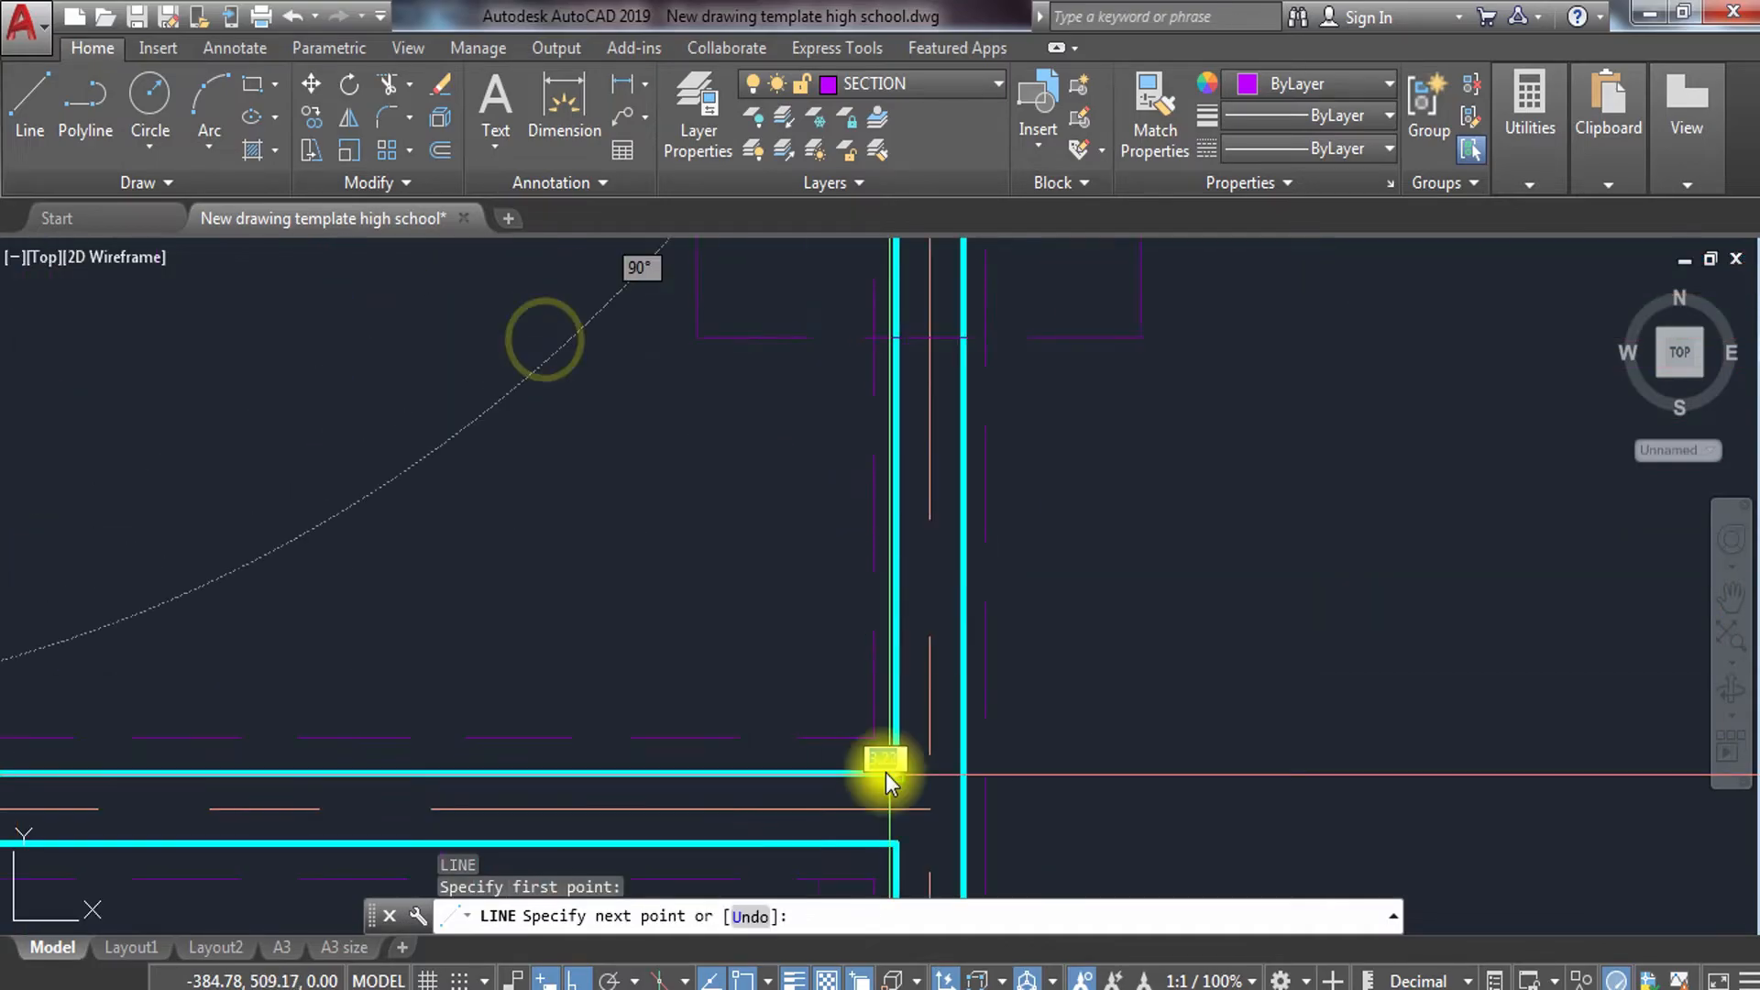
{"action": "left_click", "coordinate": [895, 773]}
{"action": "key", "text": "Escape"}
Draw the second diagonal of the middle room between grids B and C, from the lower-left to the upper-right inner corner.
{"action": "scroll", "coordinate": [895, 772], "scroll_direction": "down", "scroll_amount": 3}
{"action": "type", "text": "l"}
{"action": "key", "text": "Return"}
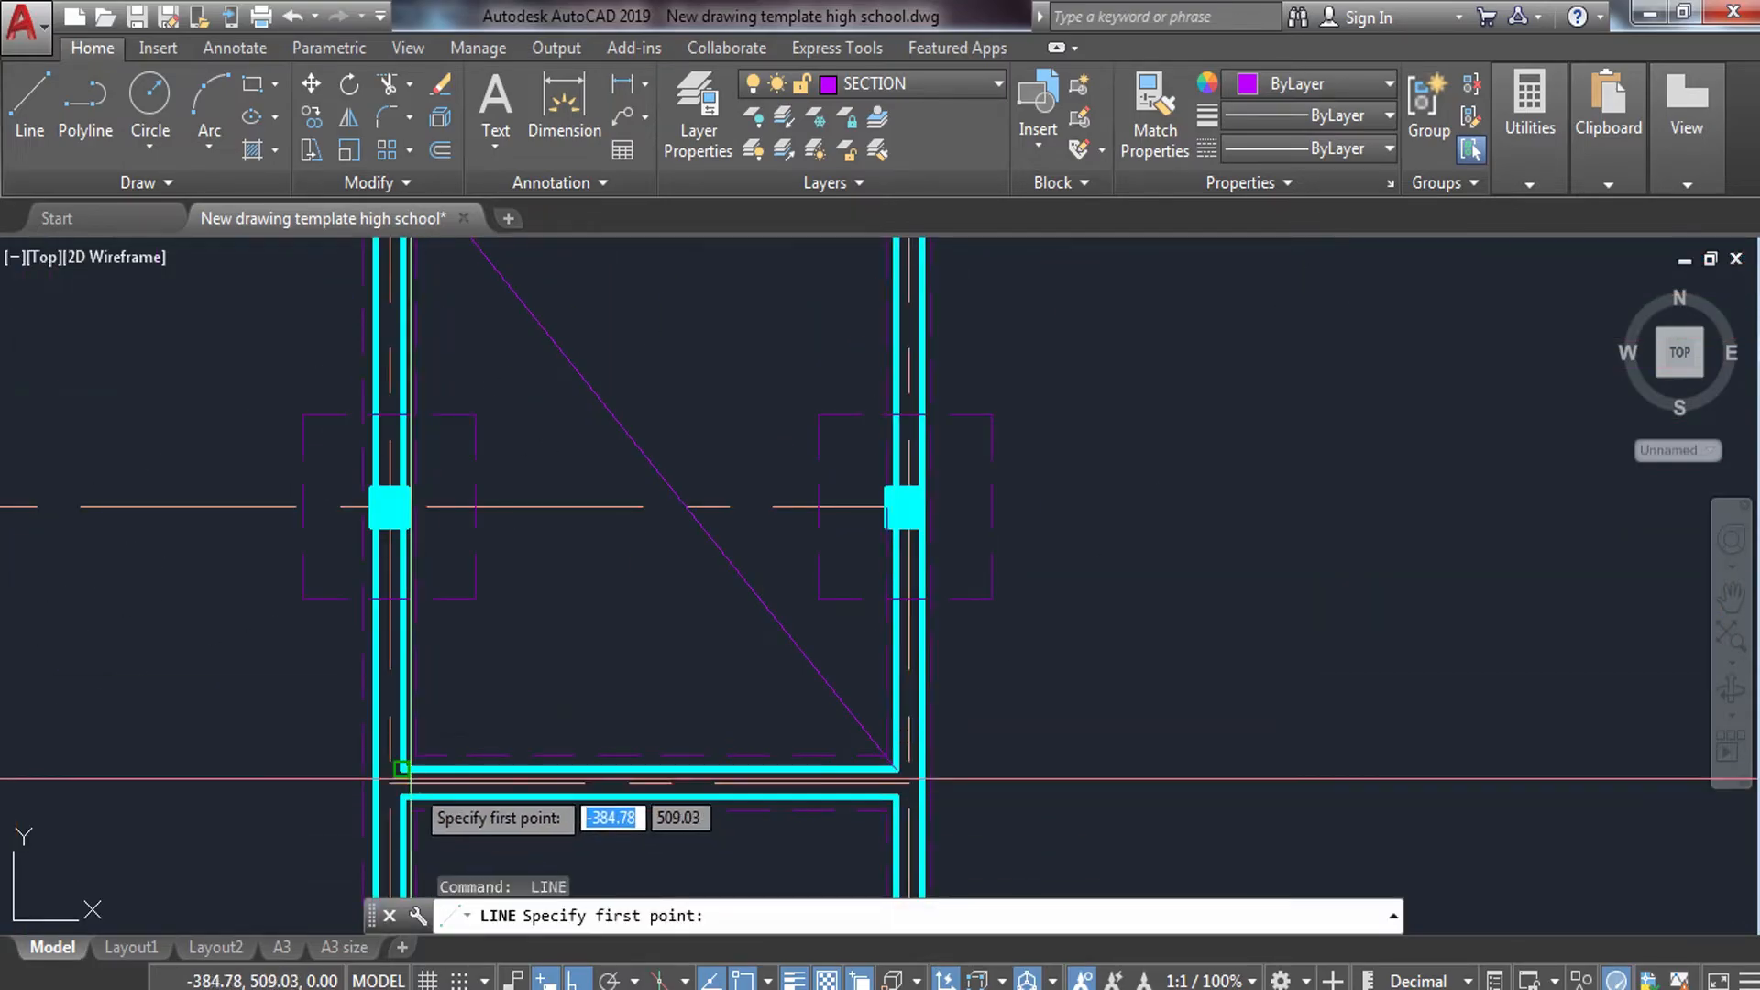
{"action": "left_click", "coordinate": [410, 772]}
{"action": "middle_click_drag", "start_coordinate": [601, 555], "coordinate": [632, 807]}
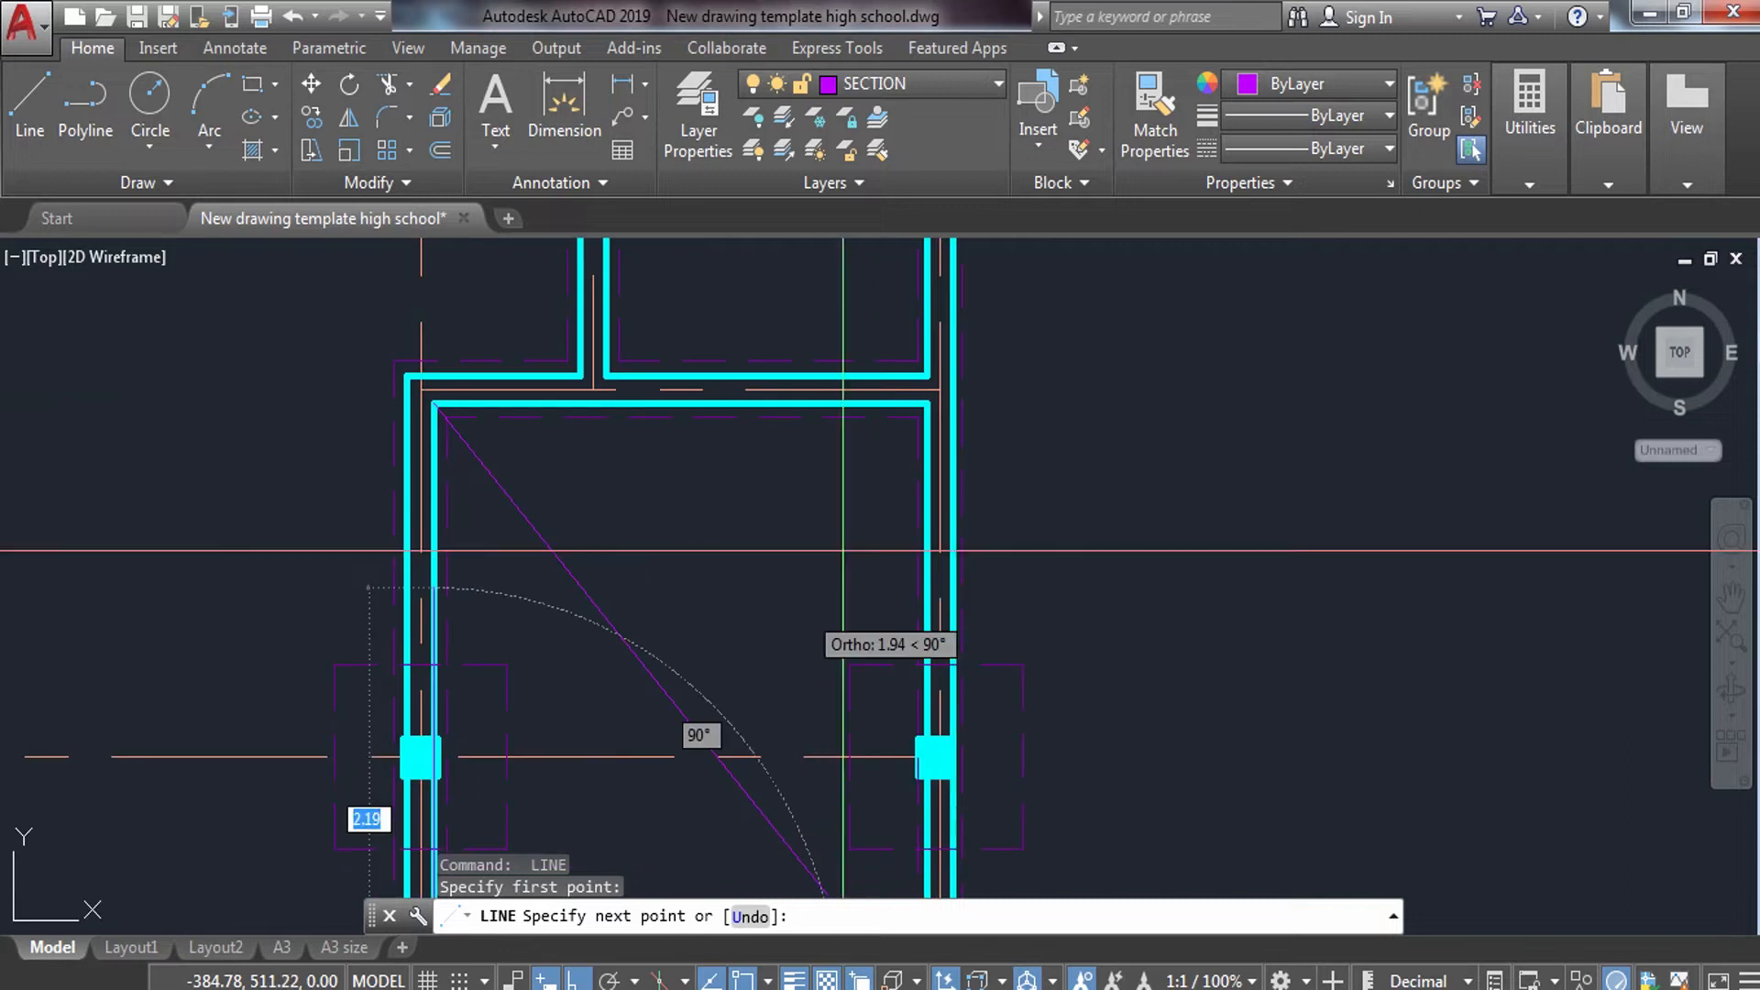
{"action": "left_click", "coordinate": [917, 417]}
{"action": "key", "text": "Escape"}
{"action": "scroll", "coordinate": [842, 519], "scroll_direction": "down", "scroll_amount": 3}
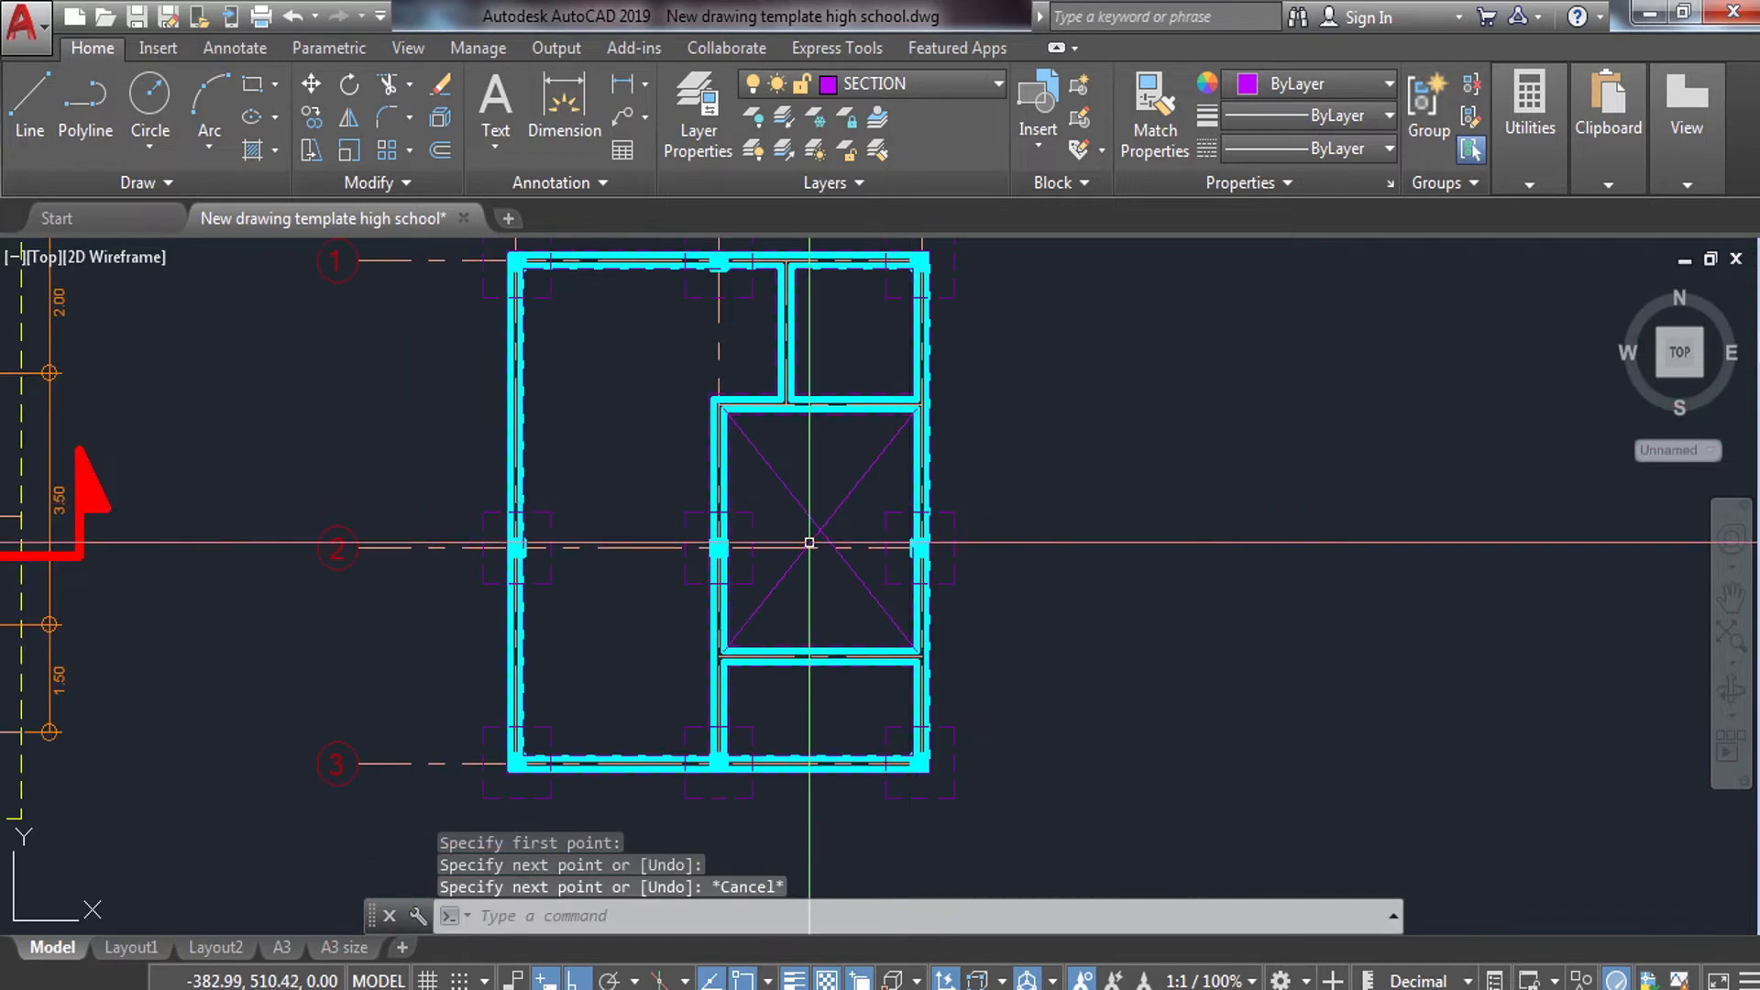
{"action": "scroll", "coordinate": [842, 520], "scroll_direction": "up", "scroll_amount": 4}
{"action": "scroll", "coordinate": [861, 498], "scroll_direction": "down", "scroll_amount": 3}
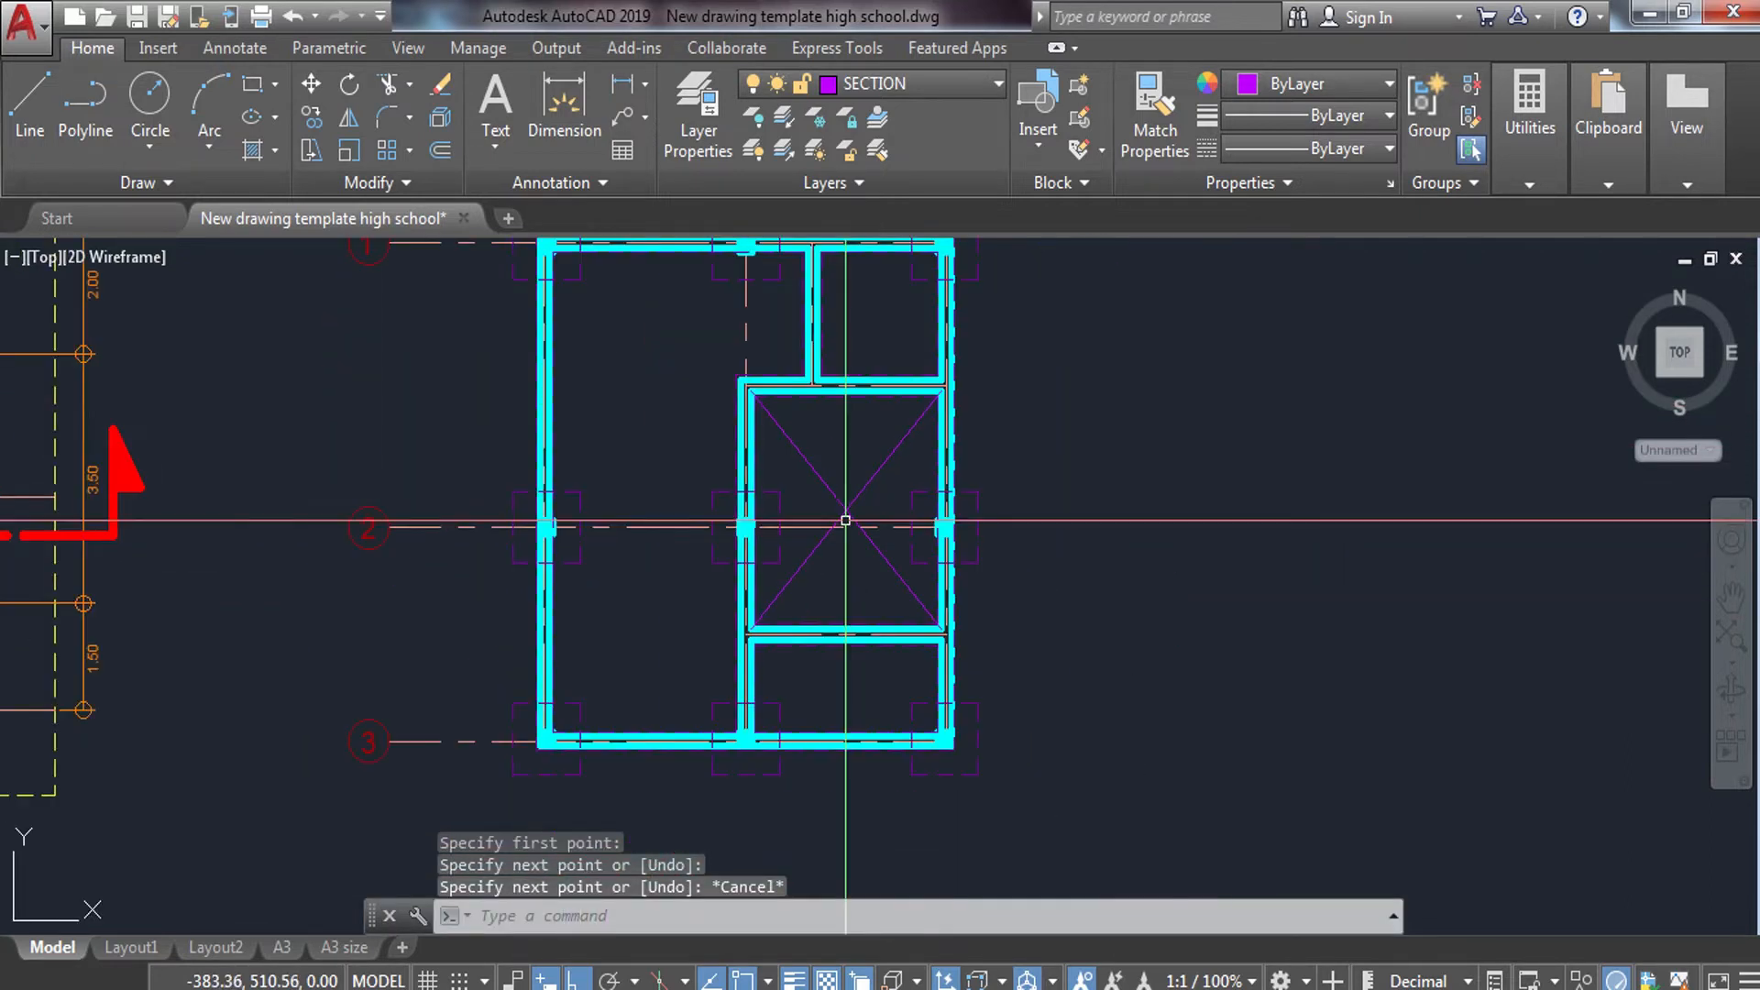
{"action": "middle_click_drag", "start_coordinate": [1005, 528], "coordinate": [869, 606]}
{"action": "type", "text": "c"}
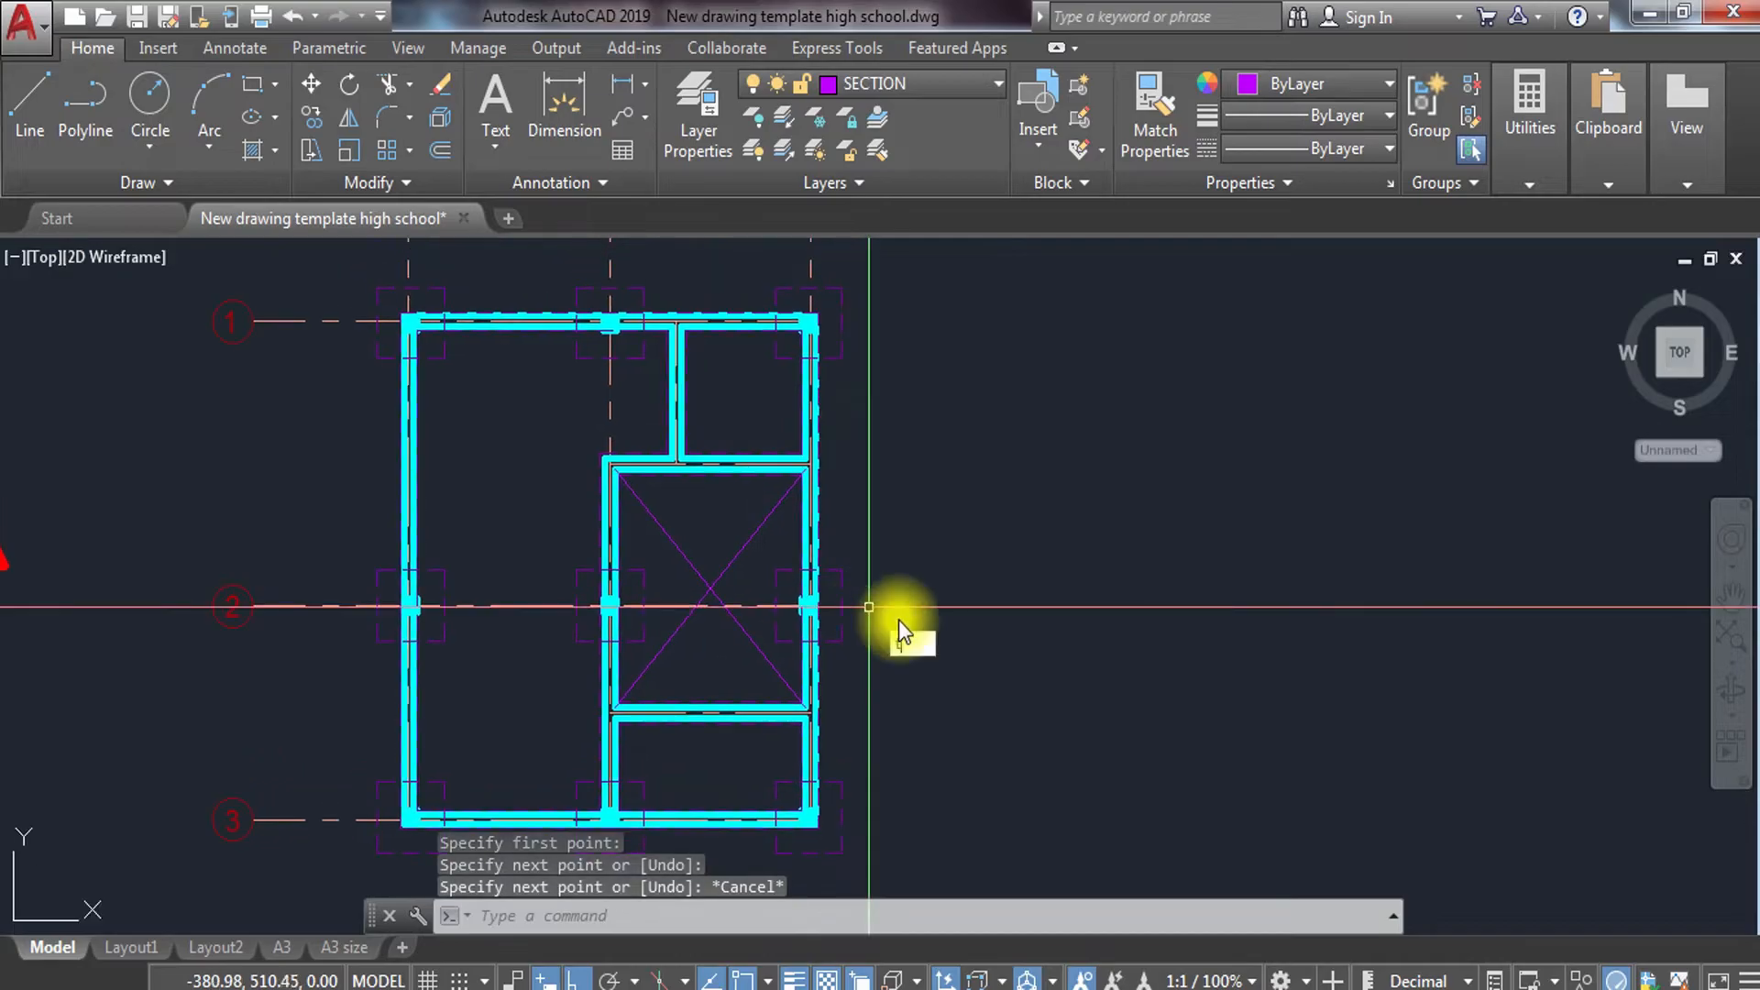
{"action": "type", "text": "t"}
{"action": "key", "text": "Return"}
{"action": "key", "text": "Escape"}
Make TEXT the current layer and write the two-line note "ON FILL AT 0.50 METERS." in the empty space right of the plan.
{"action": "left_click", "coordinate": [966, 90]}
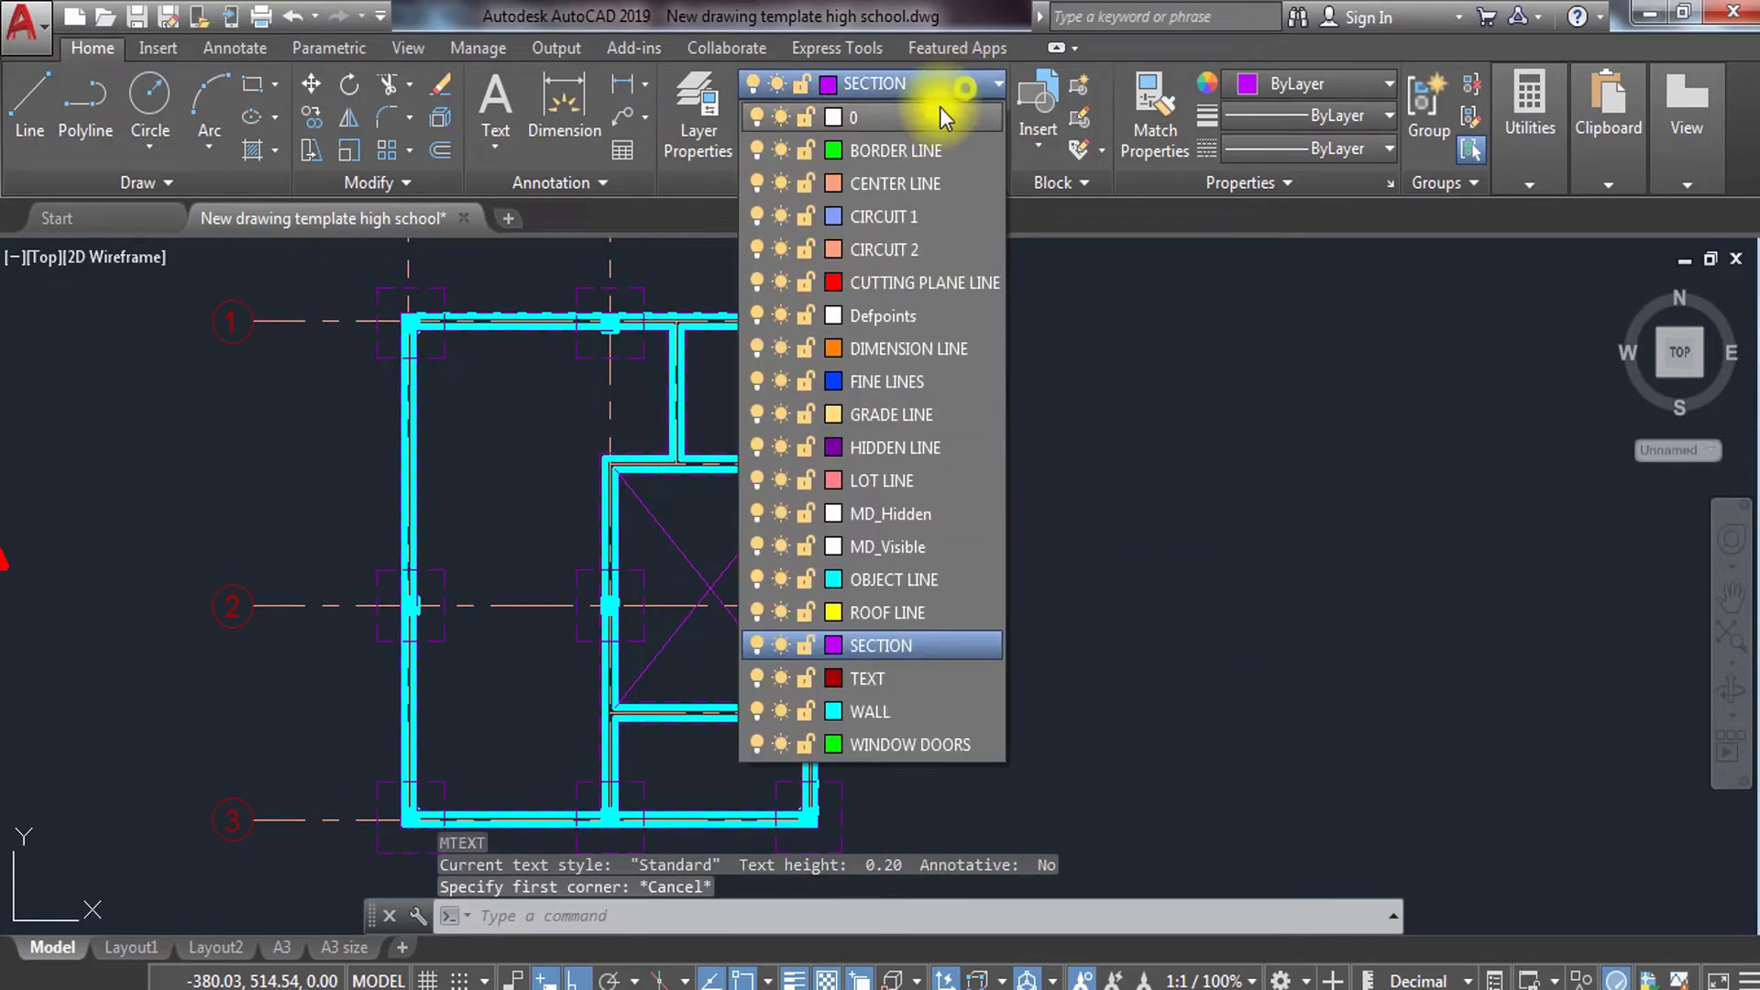
{"action": "left_click", "coordinate": [883, 669]}
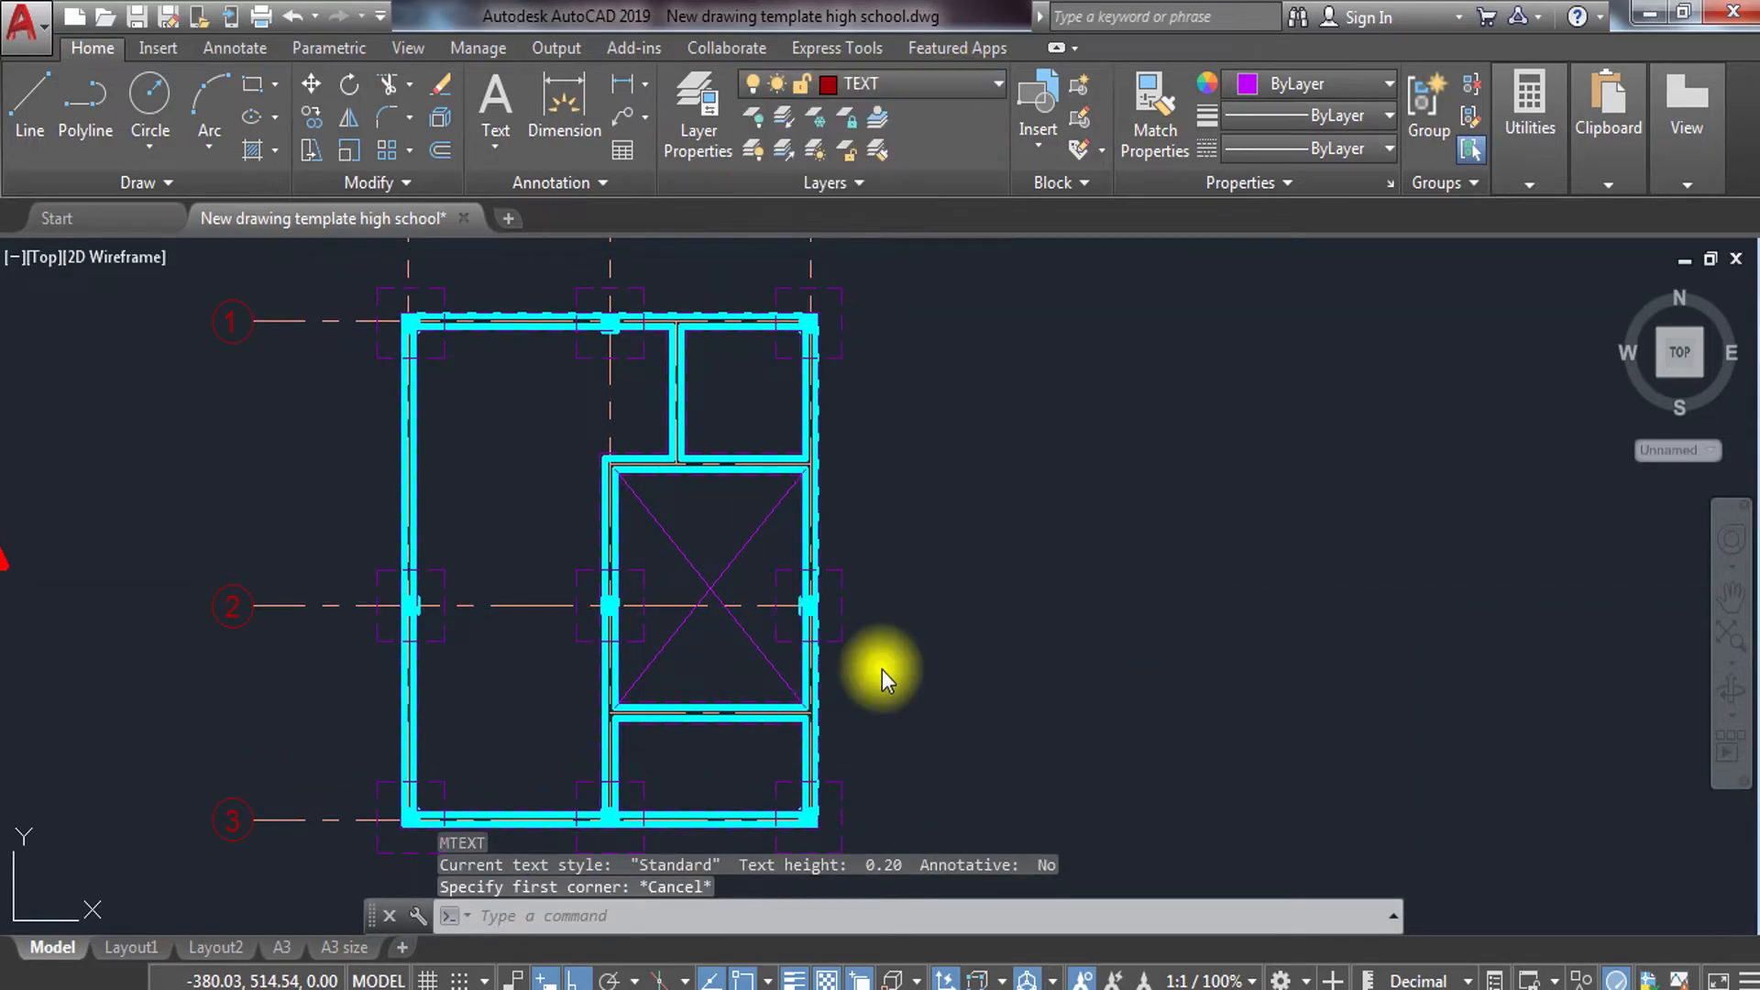
{"action": "type", "text": "t"}
{"action": "key", "text": "Return"}
{"action": "left_click", "coordinate": [919, 623]}
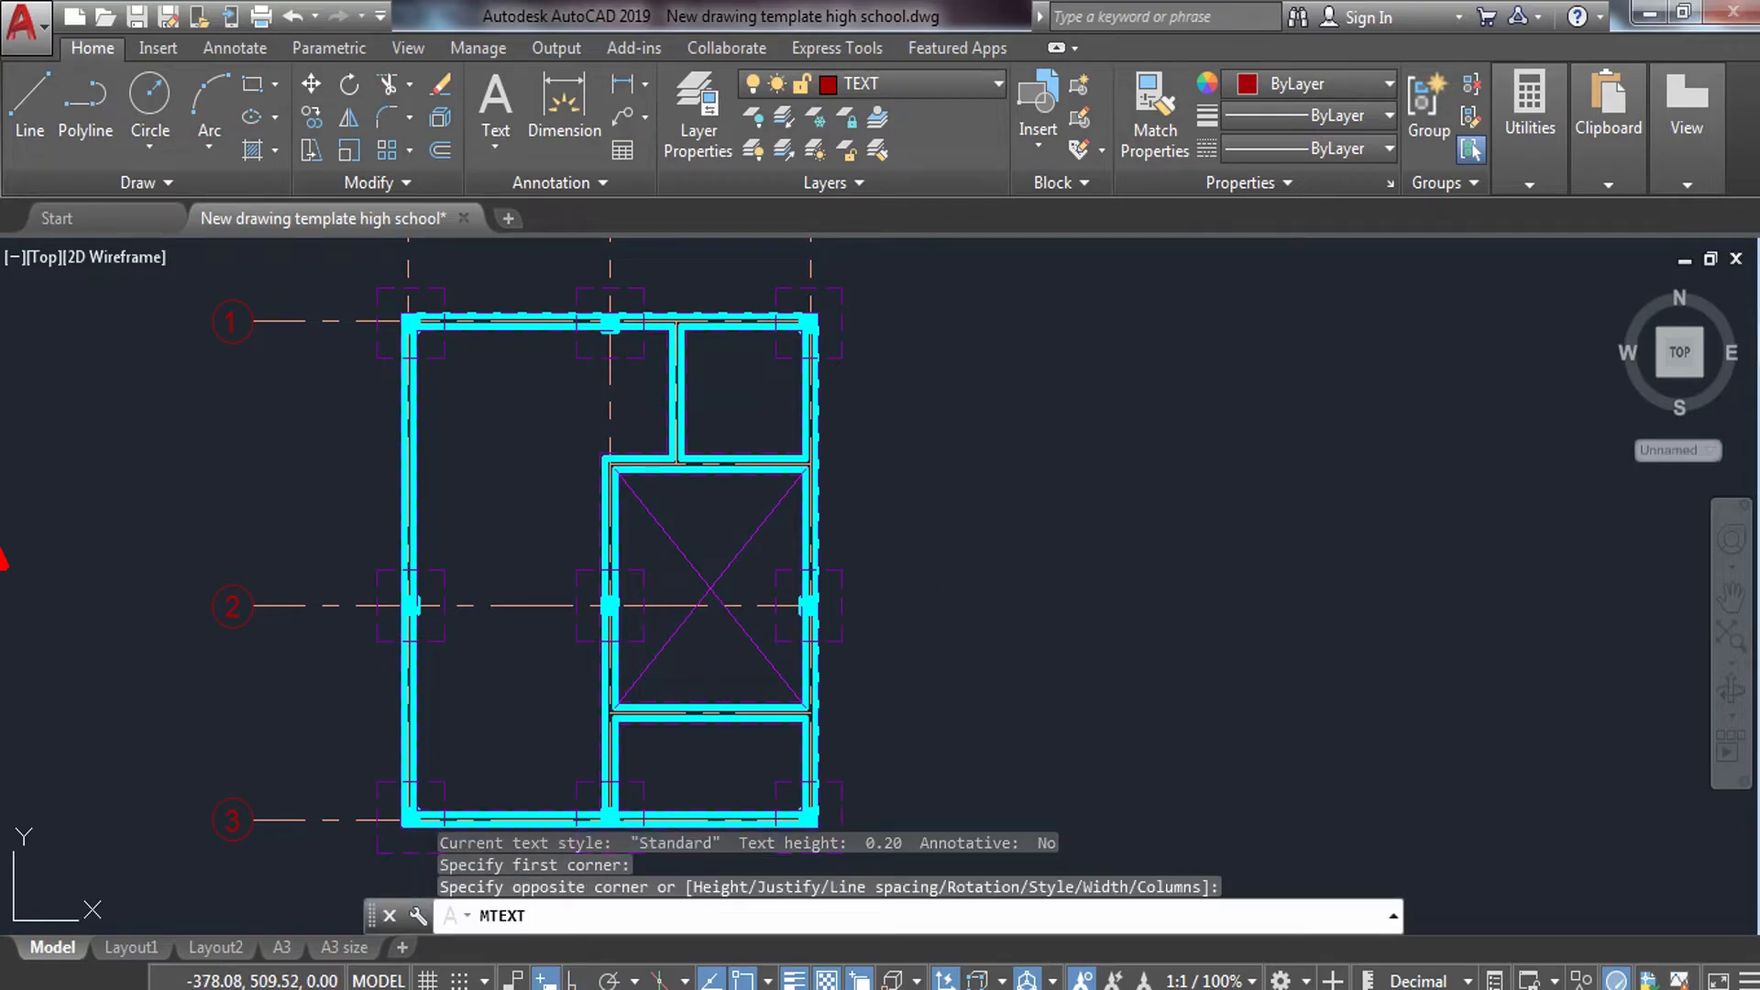
{"action": "left_click", "coordinate": [1054, 655]}
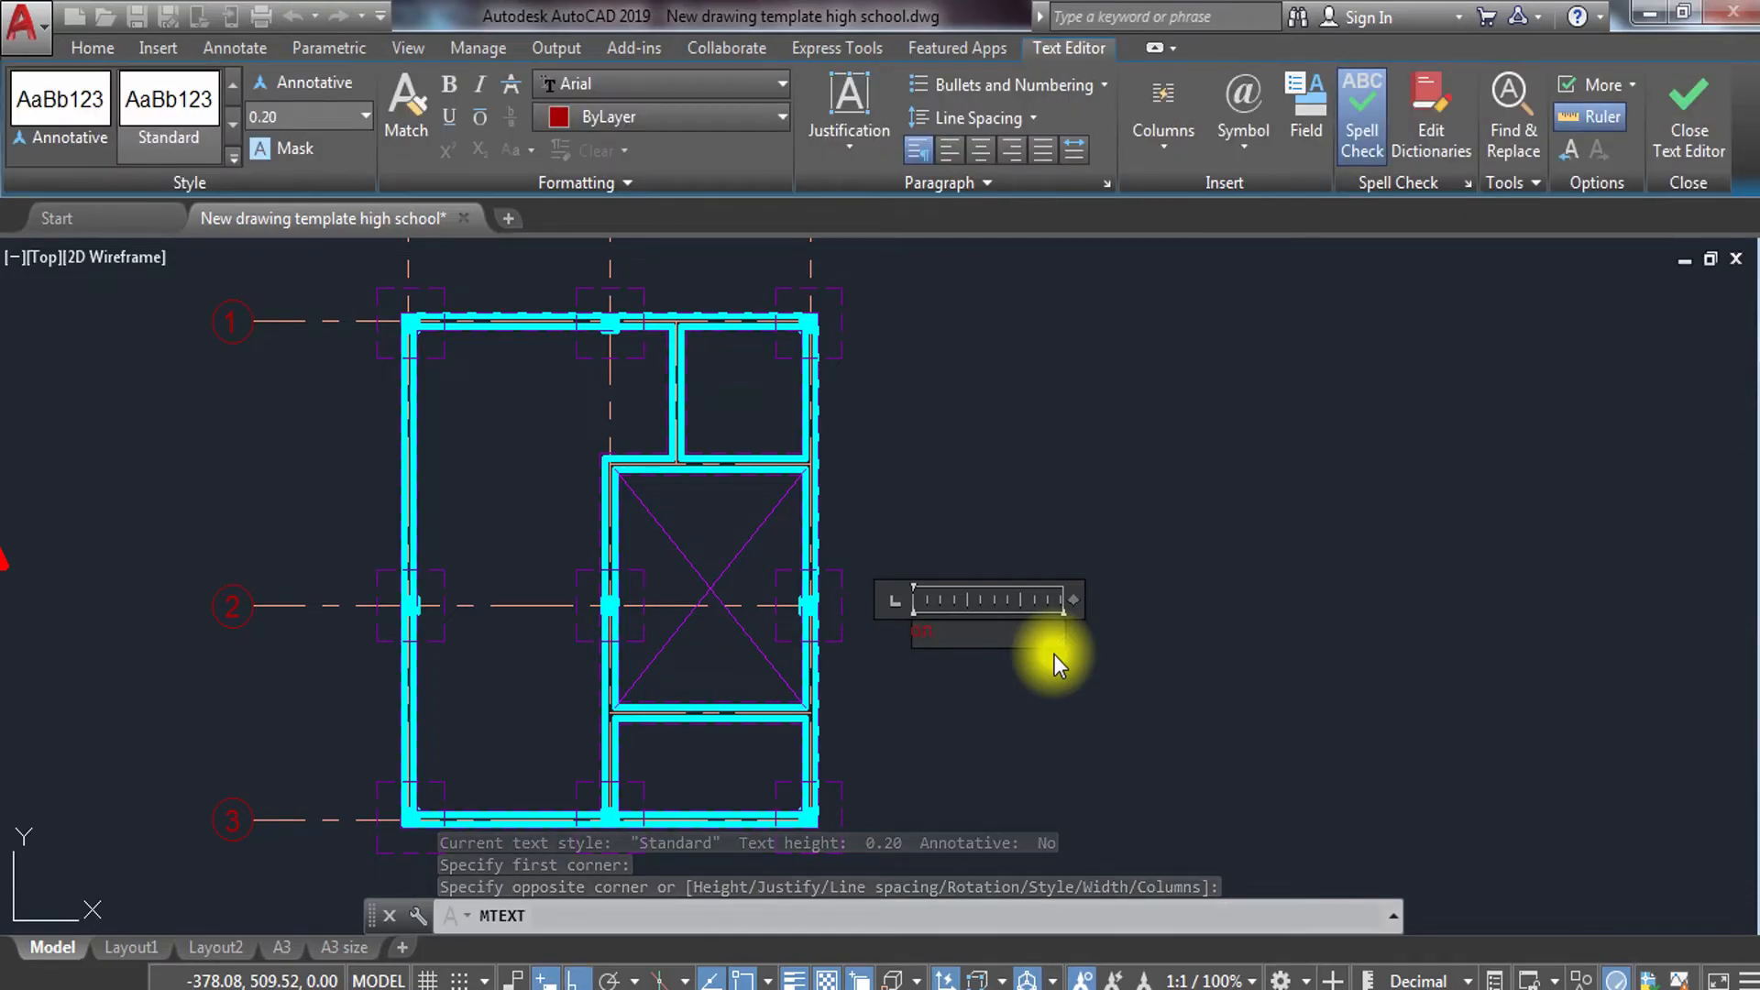
{"action": "type", "text": "ON FILL"}
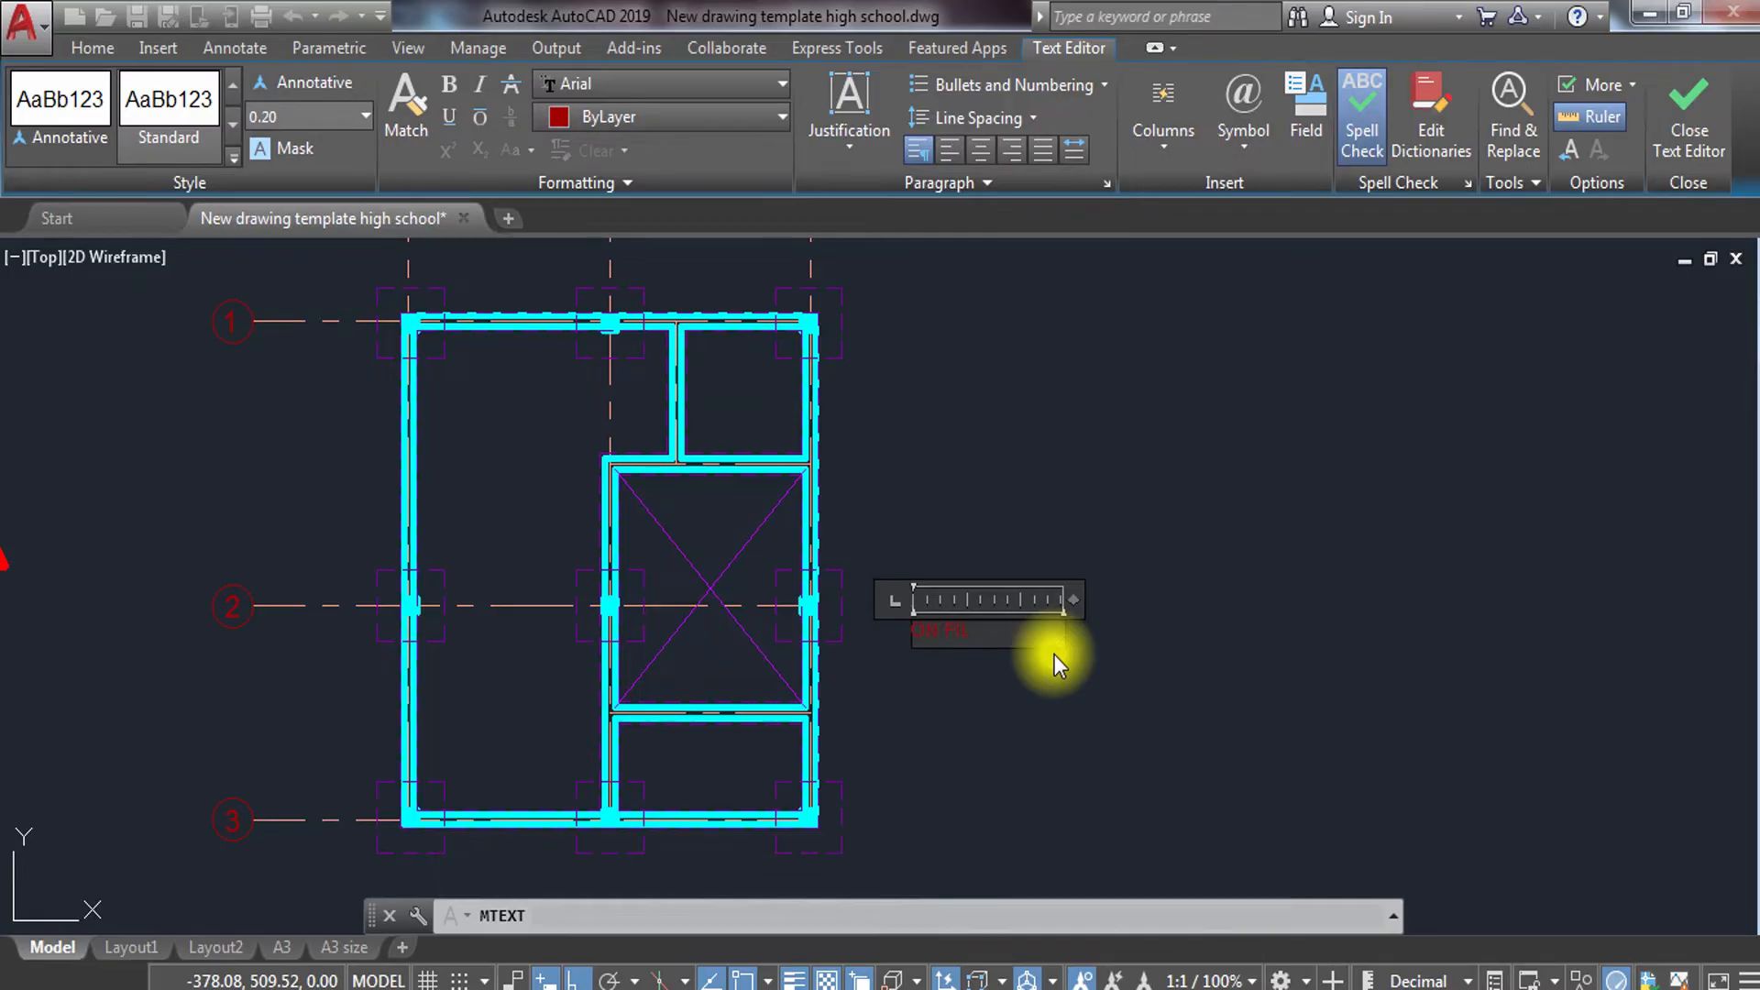
{"action": "type", "text": " @"}
{"action": "key", "text": "BackSpace"}
{"action": "type", "text": "AT"}
Center-align both lines of the fill note and finish editing the text.
{"action": "left_click_drag", "start_coordinate": [1021, 671], "coordinate": [661, 608]}
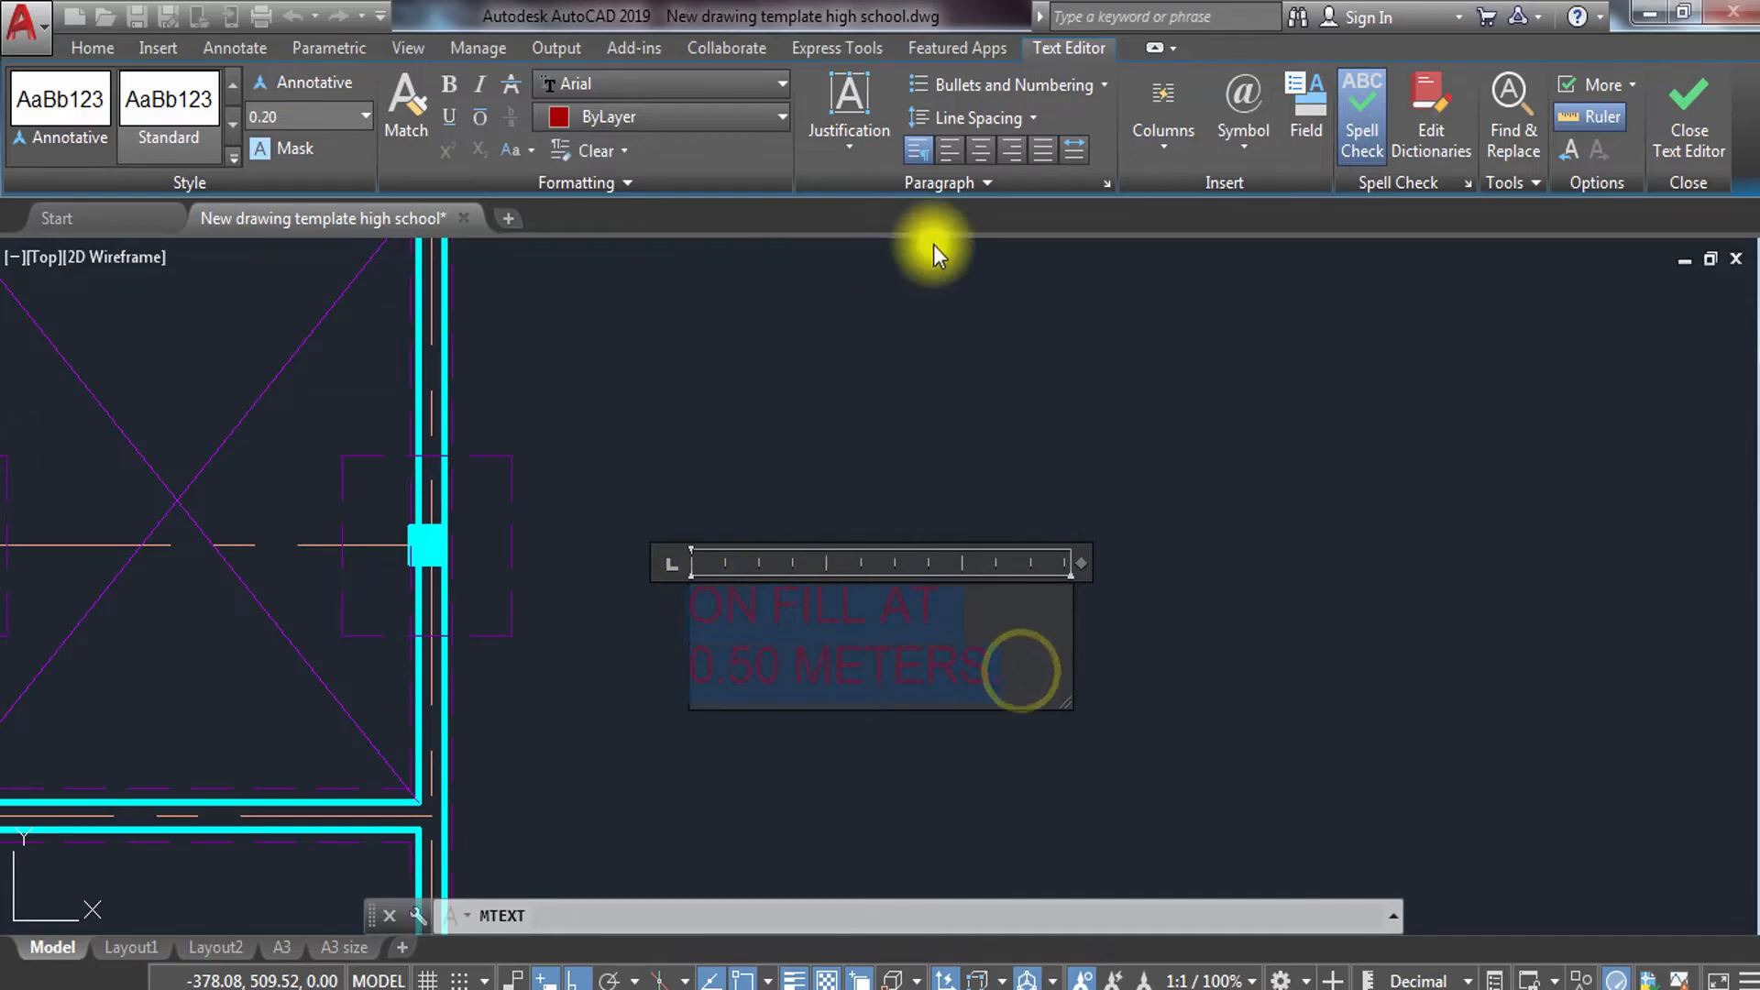
{"action": "left_click", "coordinate": [978, 149]}
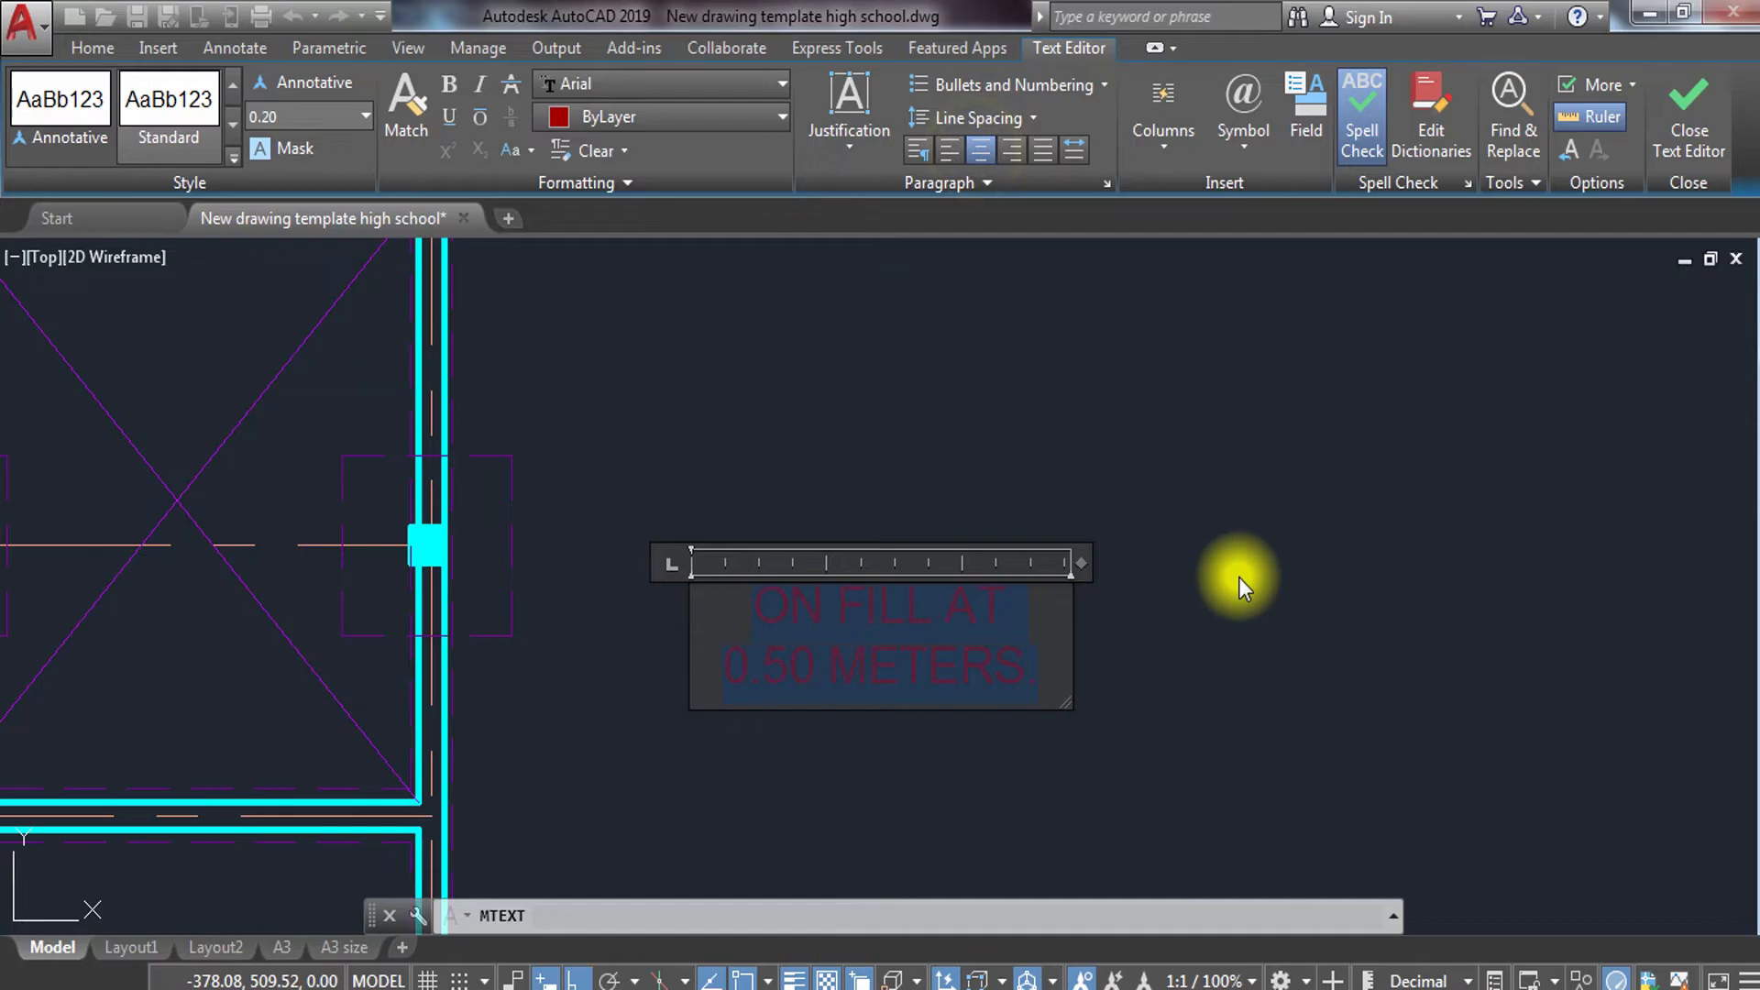
{"action": "left_click", "coordinate": [1216, 575]}
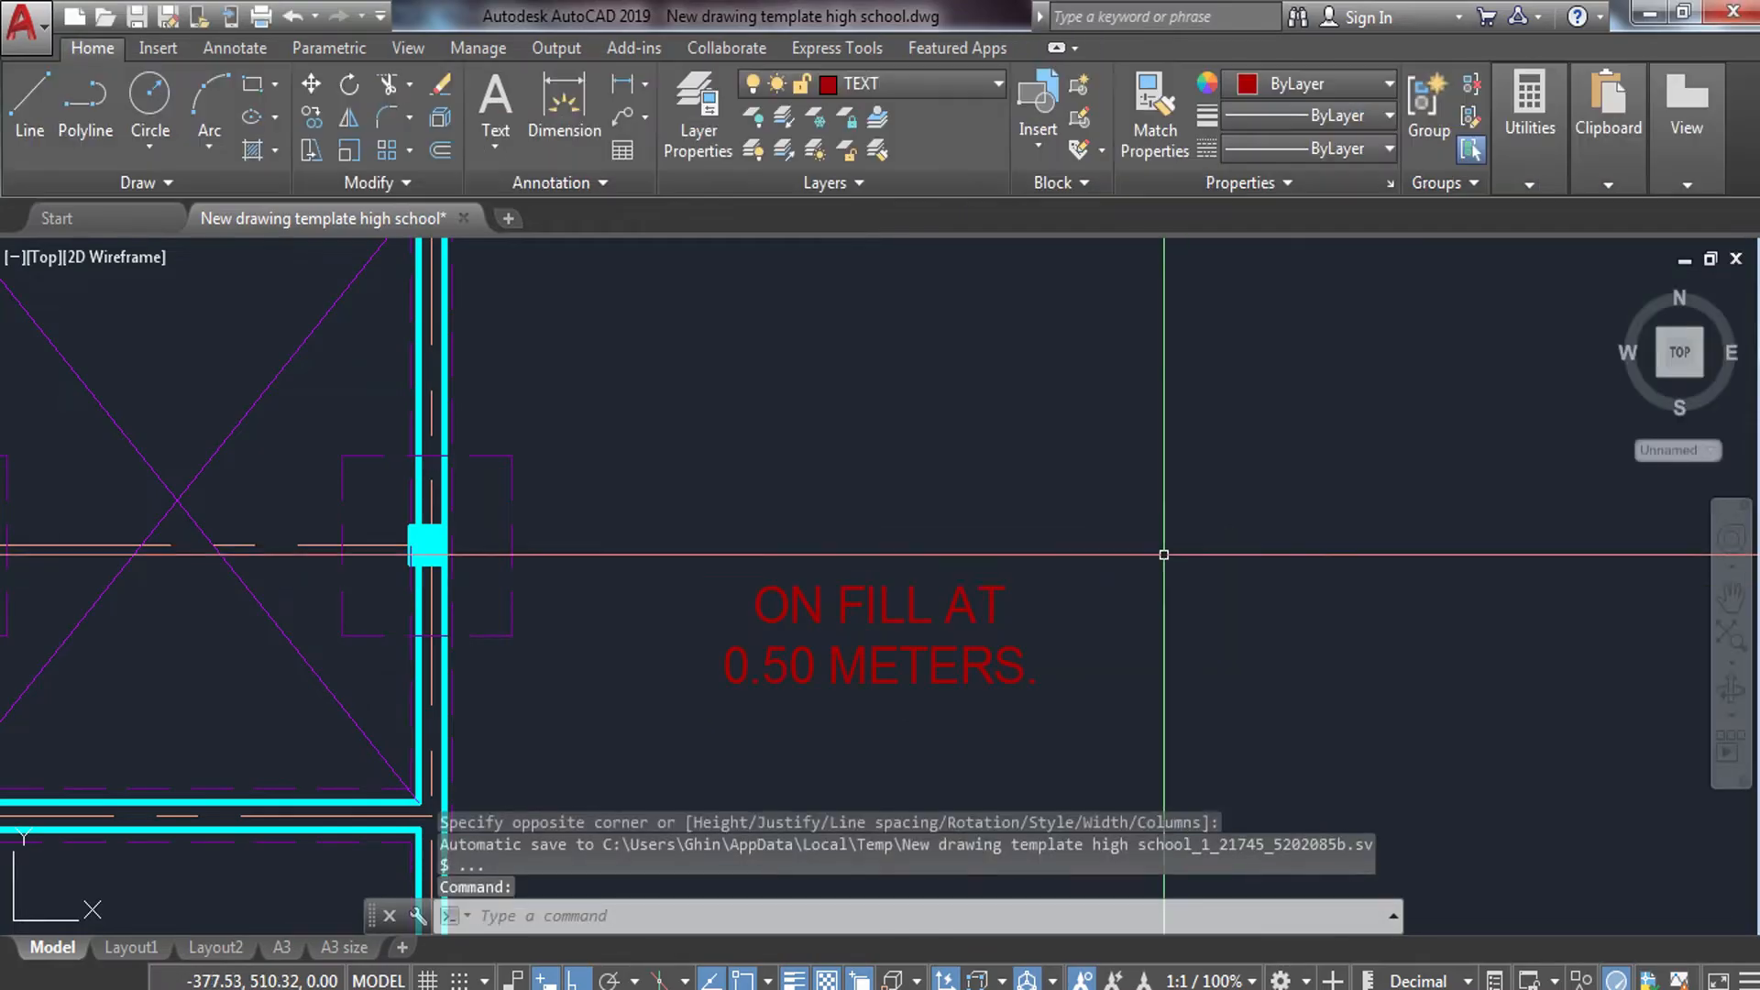
Copy the fill note with Ortho off into the middle room between grids B and C, over its crossing diagonals.
{"action": "left_click", "coordinate": [1158, 511]}
{"action": "left_click", "coordinate": [785, 727]}
{"action": "type", "text": "CO"}
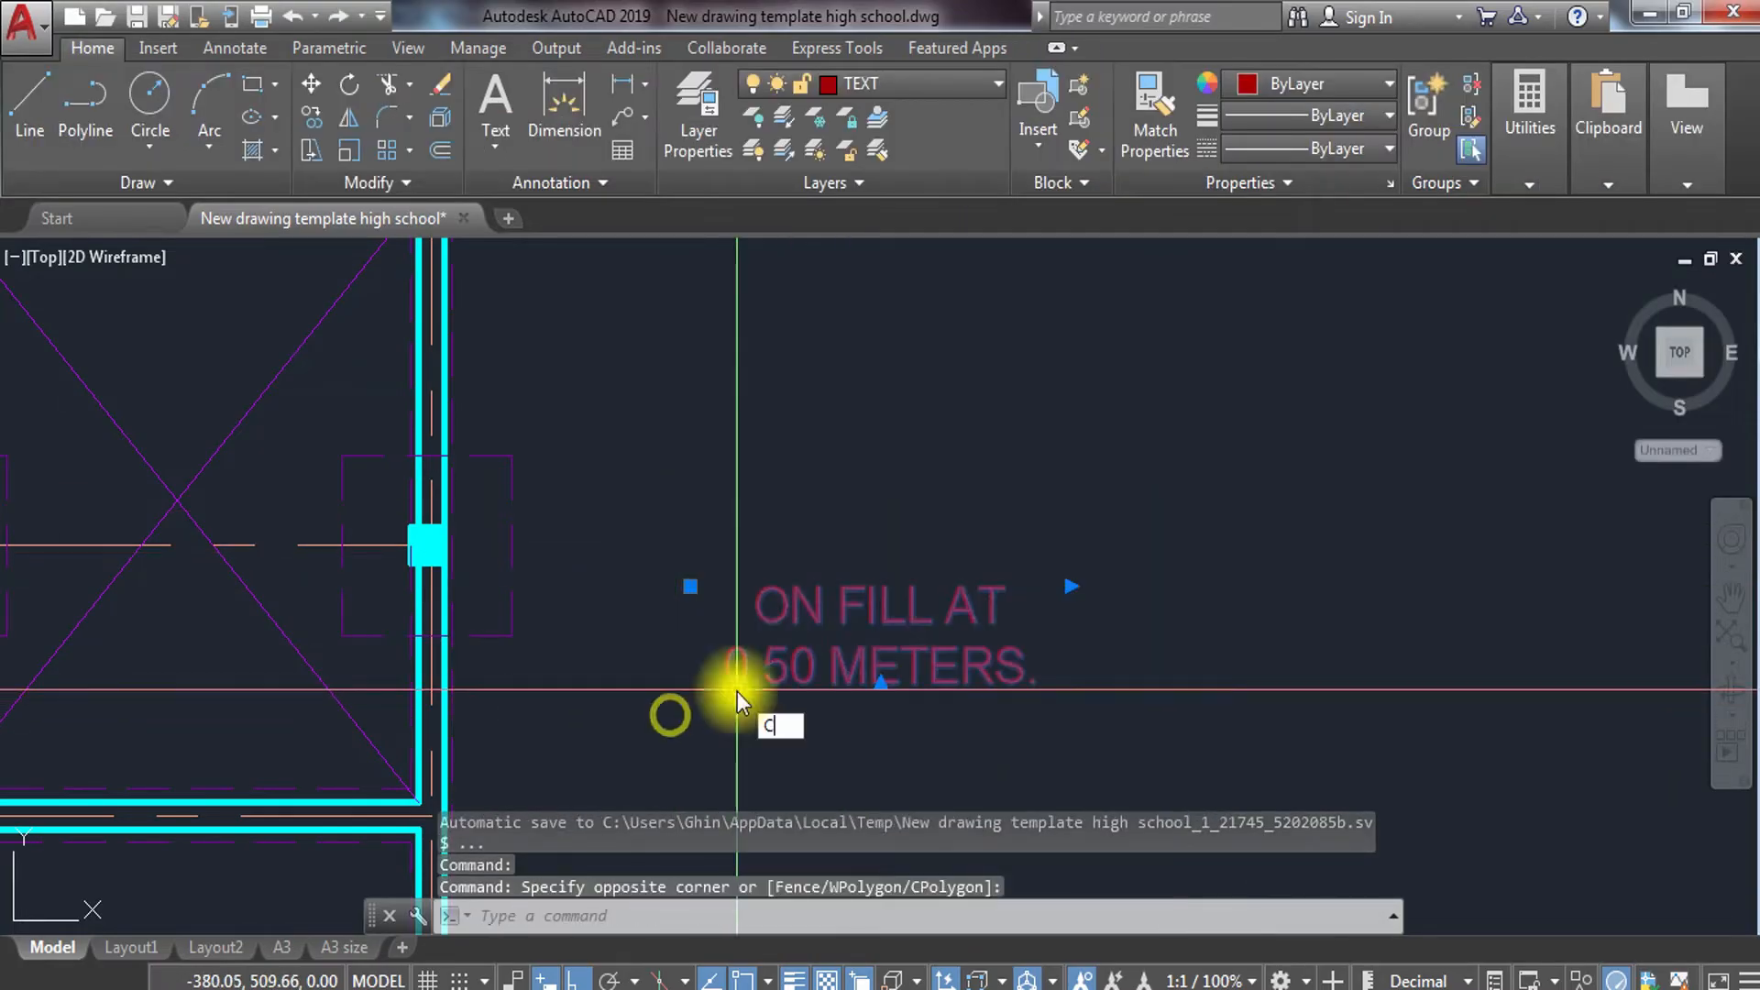
{"action": "key", "text": "Return"}
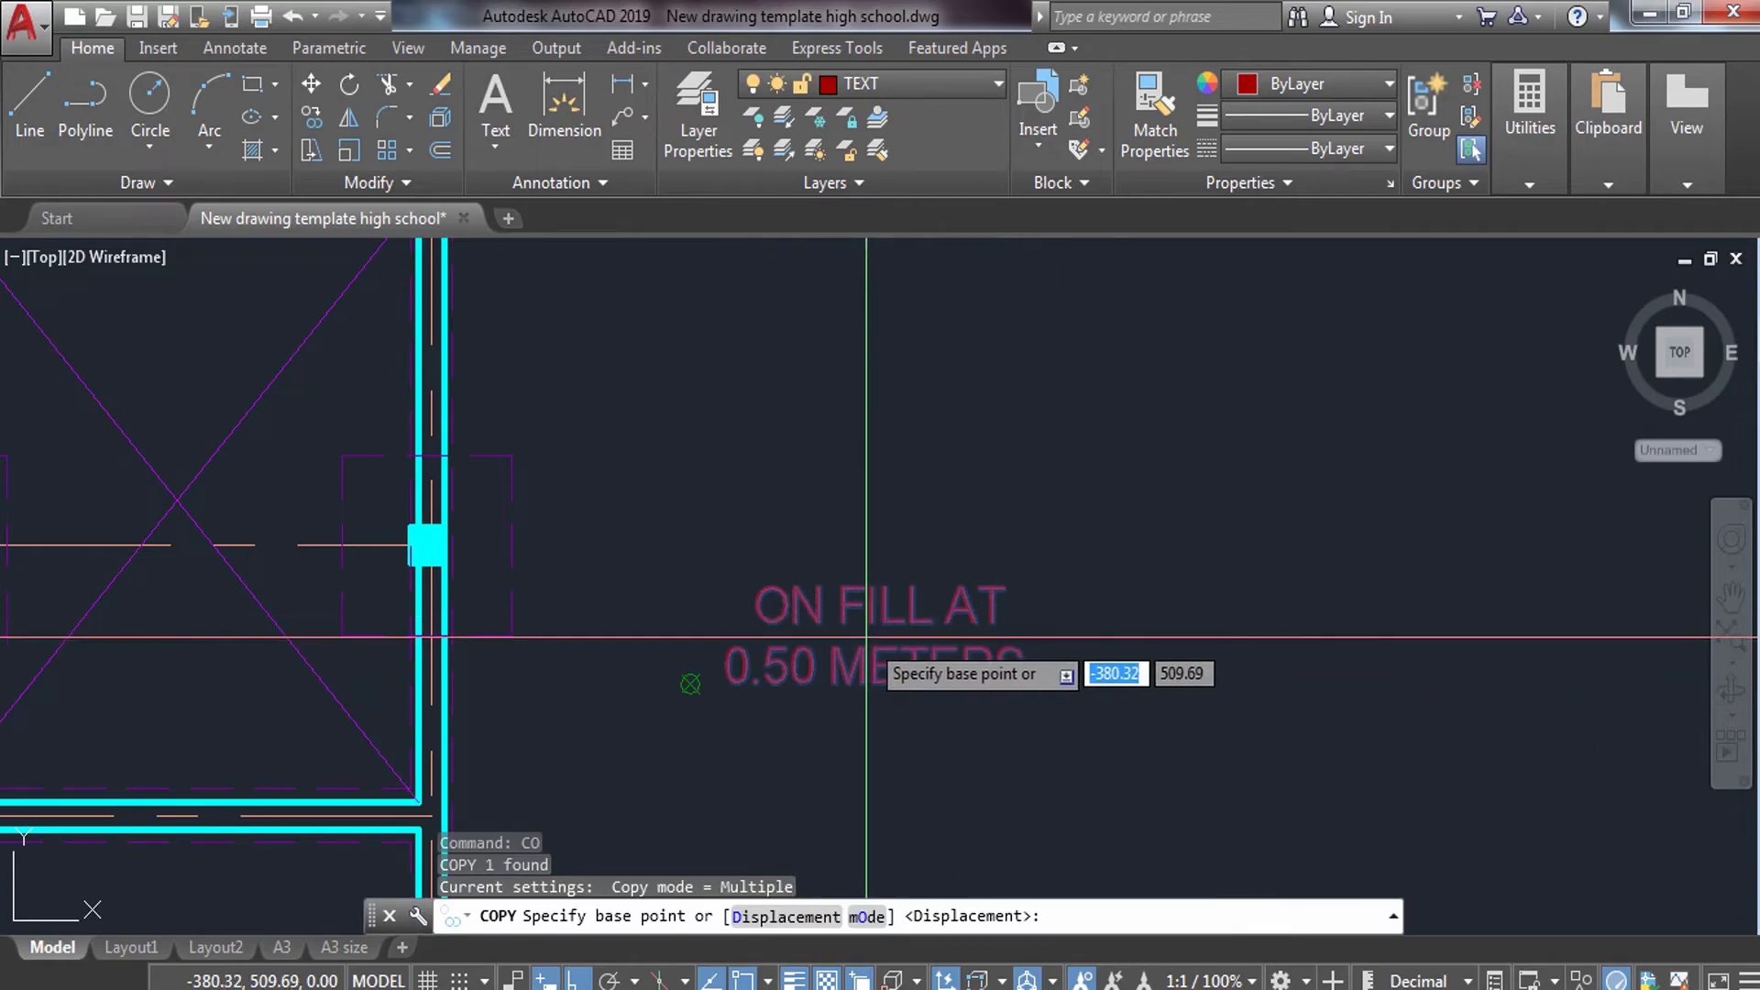
{"action": "left_click", "coordinate": [838, 651]}
{"action": "middle_click_drag", "start_coordinate": [326, 649], "coordinate": [538, 577]}
{"action": "key", "text": "F8"}
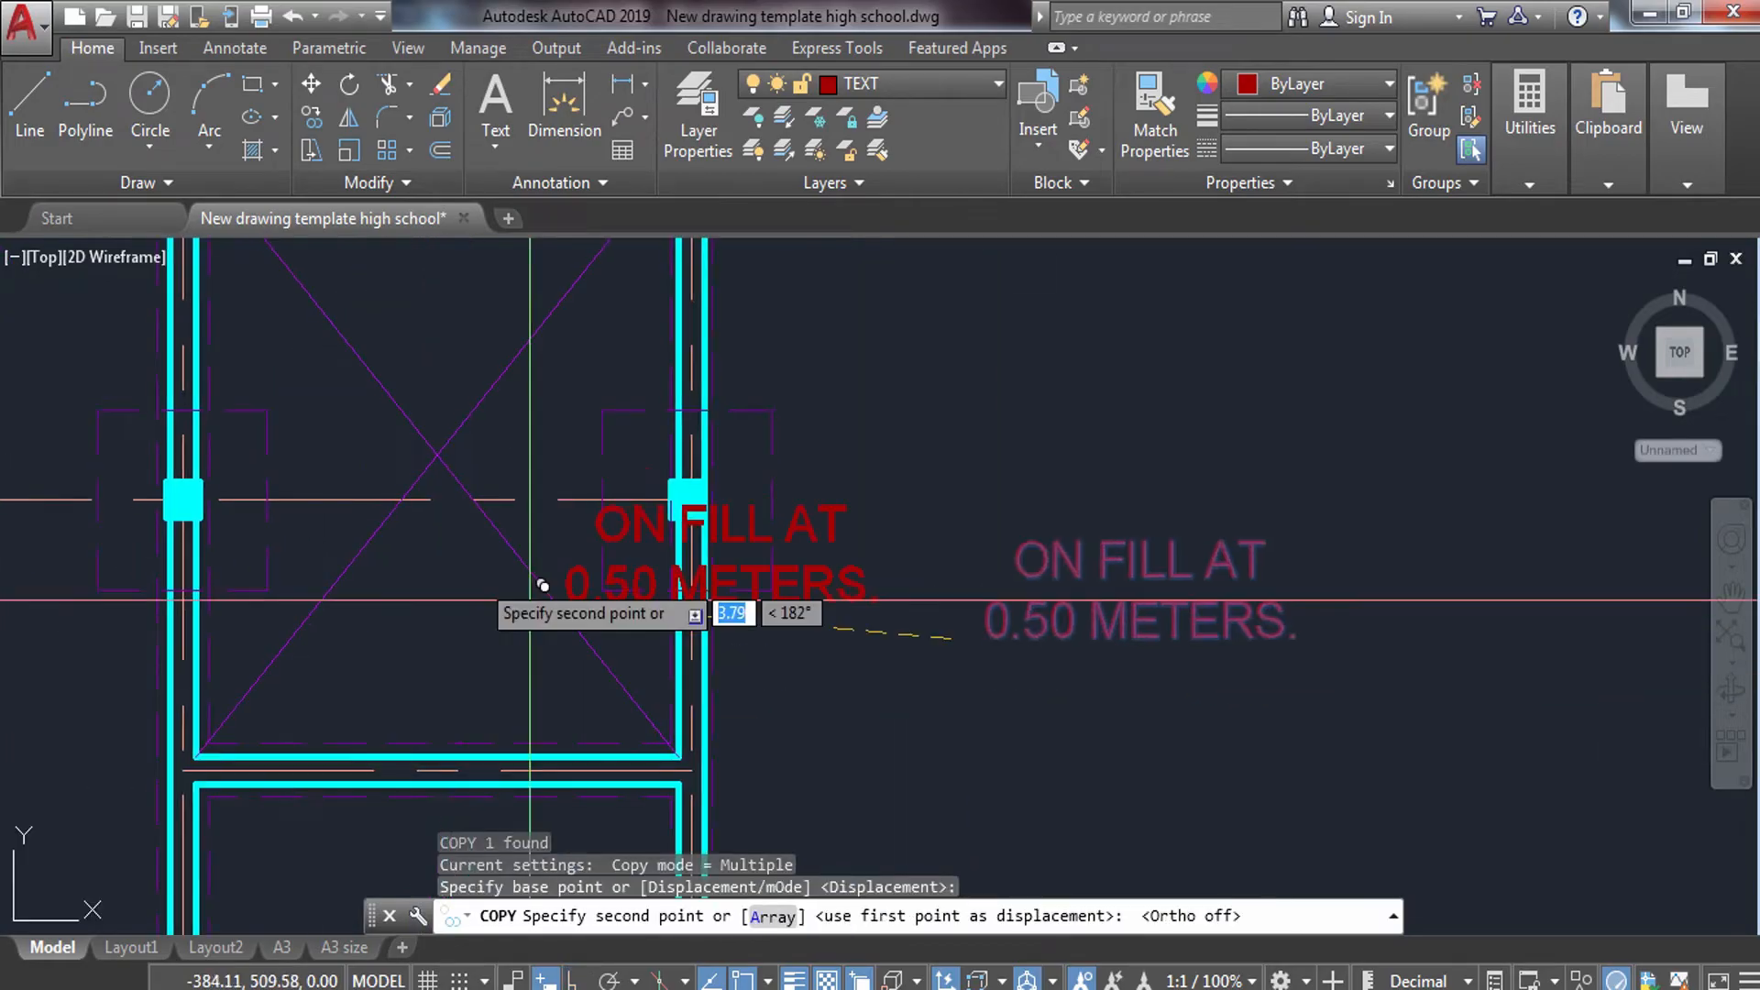
{"action": "scroll", "coordinate": [266, 504], "scroll_direction": "up", "scroll_amount": 2}
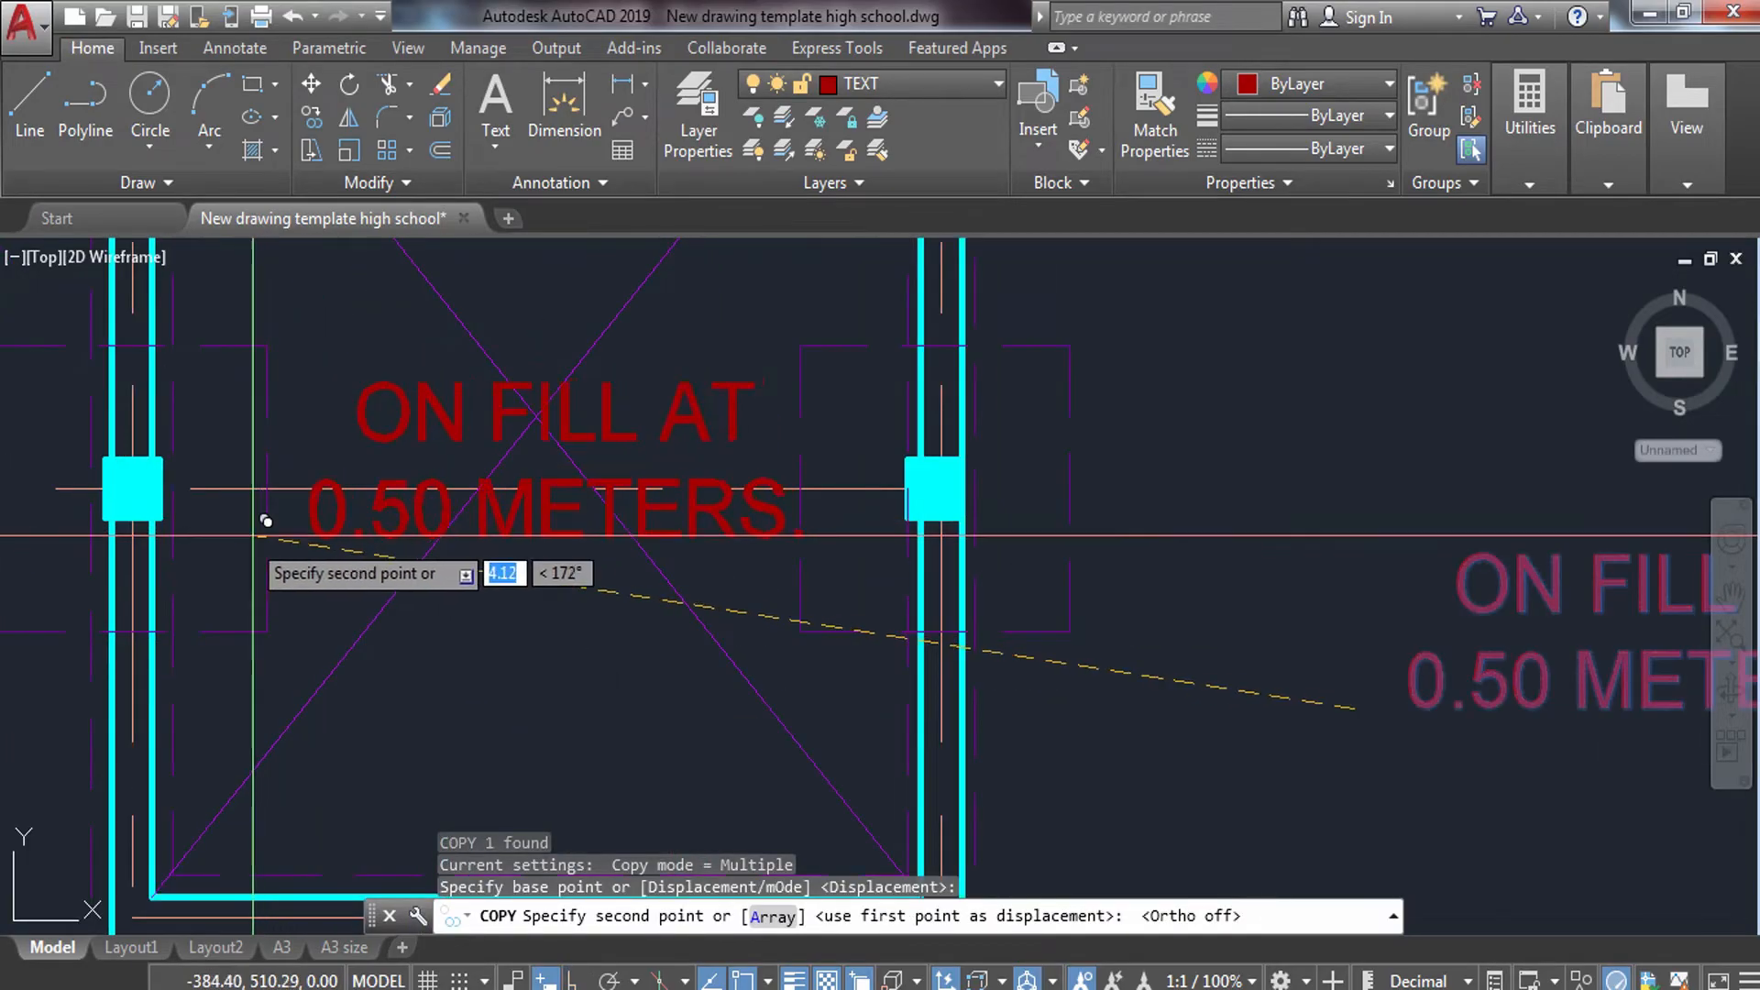
{"action": "left_click", "coordinate": [248, 526]}
{"action": "key", "text": "Escape"}
Erase the original fill note outside the plan.
{"action": "middle_click_drag", "start_coordinate": [1163, 617], "coordinate": [743, 589]}
{"action": "left_click", "coordinate": [1261, 481]}
{"action": "left_click", "coordinate": [1137, 664]}
{"action": "type", "text": "e"}
{"action": "key", "text": "space"}
Move the middle room's fill note slightly up onto the crossing of the diagonals.
{"action": "scroll", "coordinate": [967, 528], "scroll_direction": "down", "scroll_amount": 2}
{"action": "scroll", "coordinate": [546, 405], "scroll_direction": "up", "scroll_amount": 4}
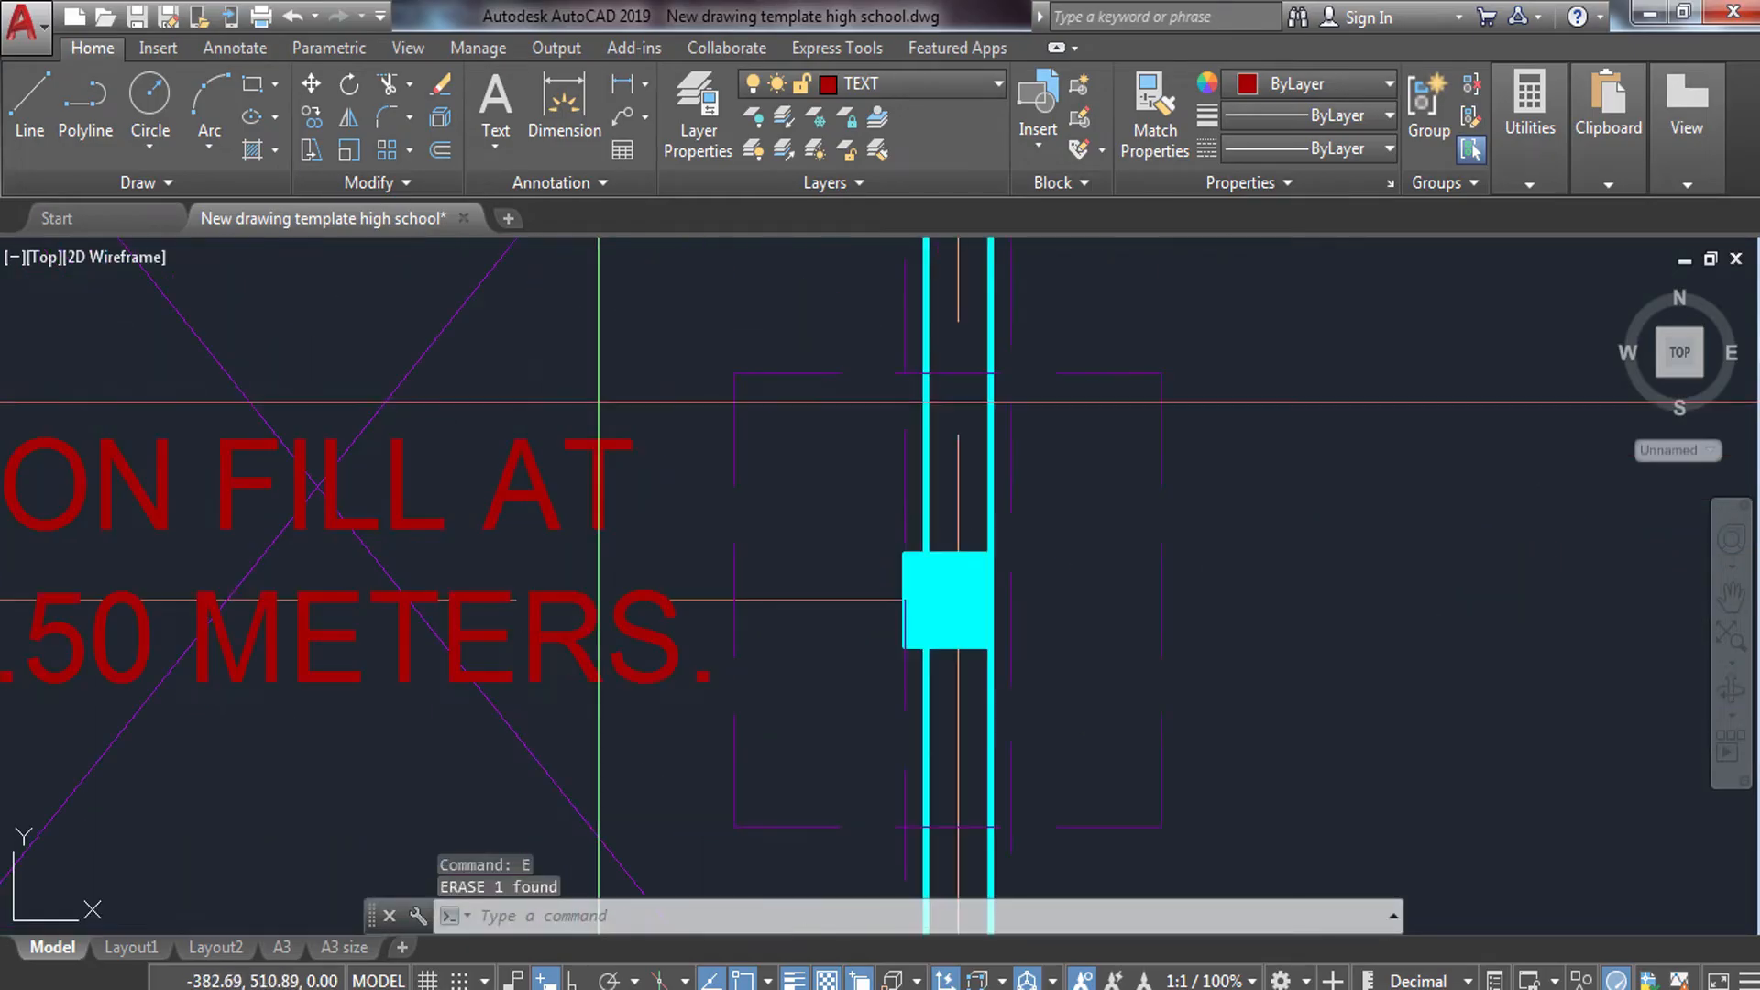
{"action": "left_click", "coordinate": [600, 402]}
{"action": "left_click", "coordinate": [564, 487]}
{"action": "type", "text": "M"}
{"action": "key", "text": "space"}
{"action": "left_click", "coordinate": [636, 348]}
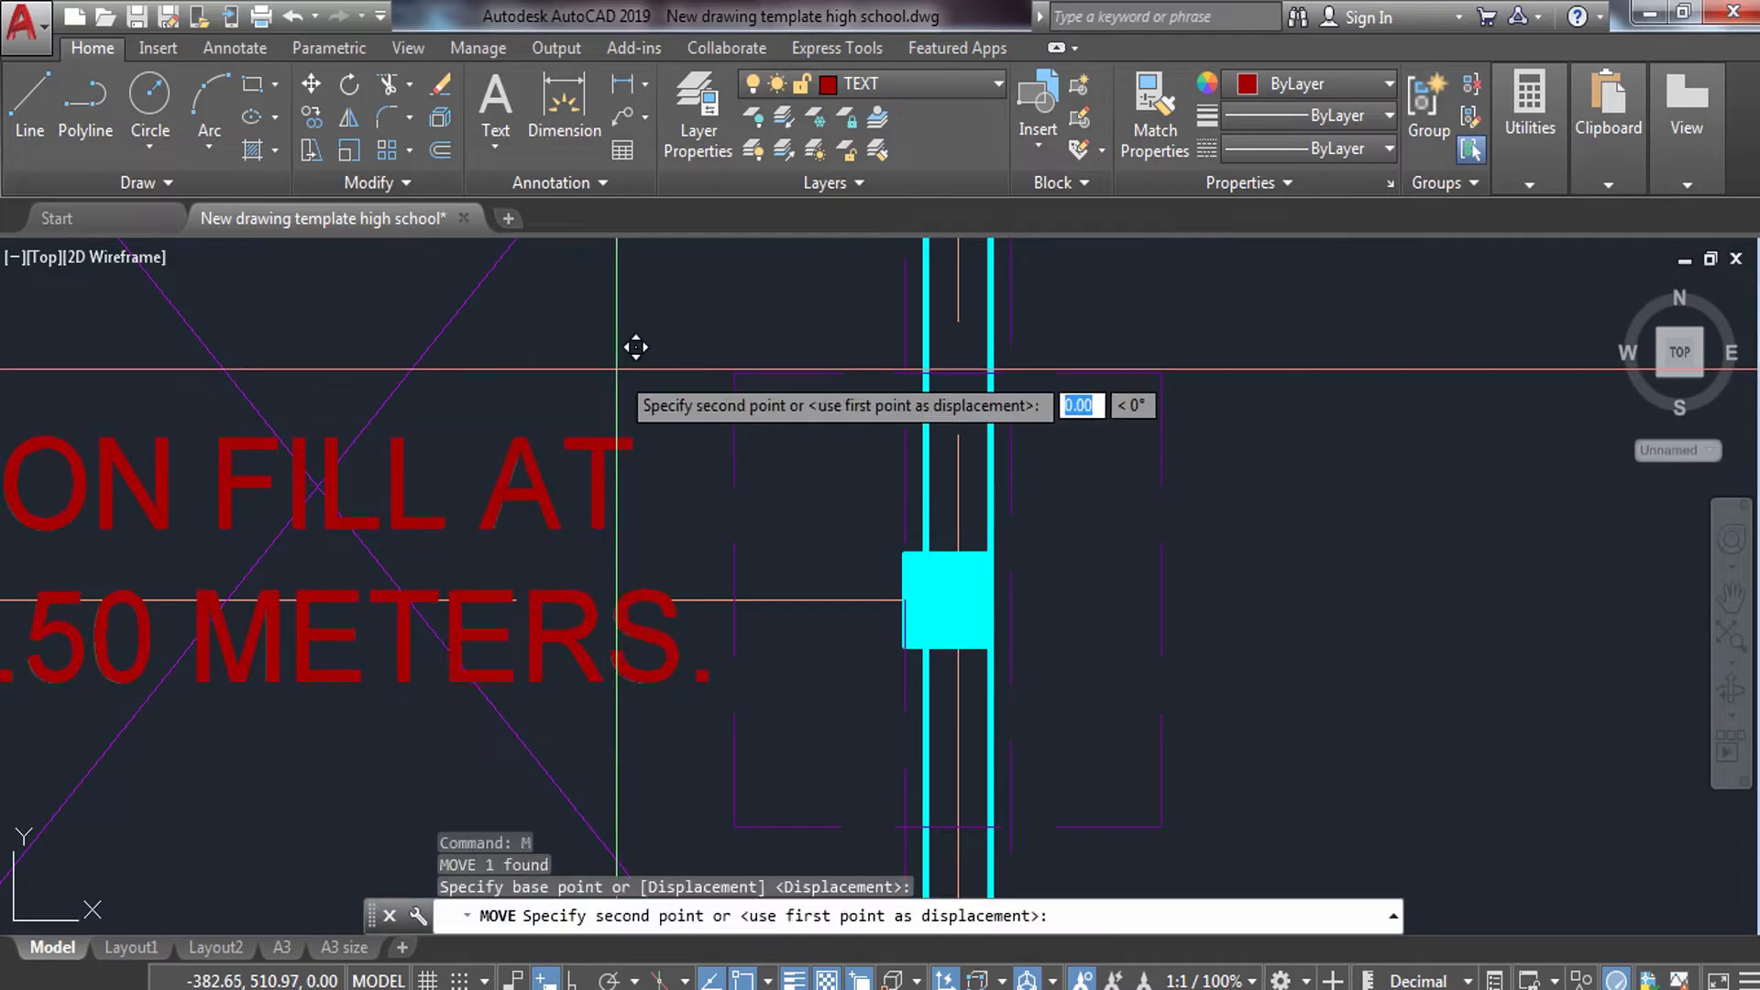
{"action": "scroll", "coordinate": [644, 288], "scroll_direction": "down", "scroll_amount": 7}
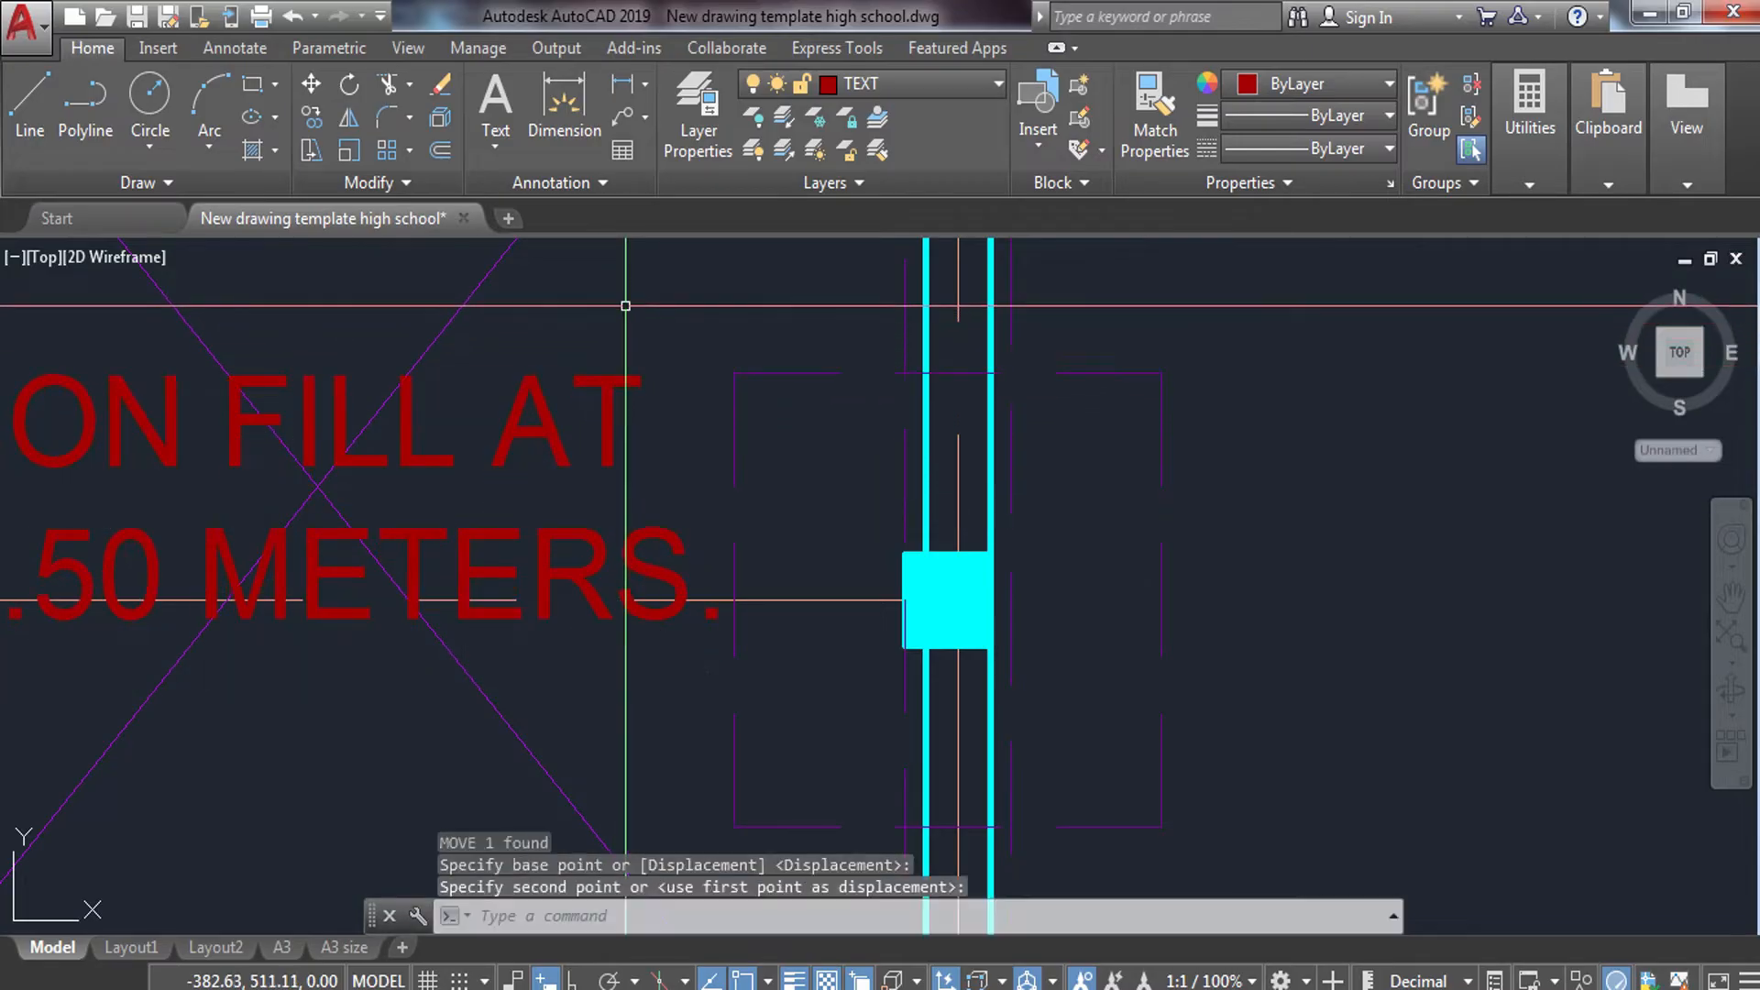
{"action": "left_click", "coordinate": [702, 451]}
{"action": "scroll", "coordinate": [691, 471], "scroll_direction": "up", "scroll_amount": 2}
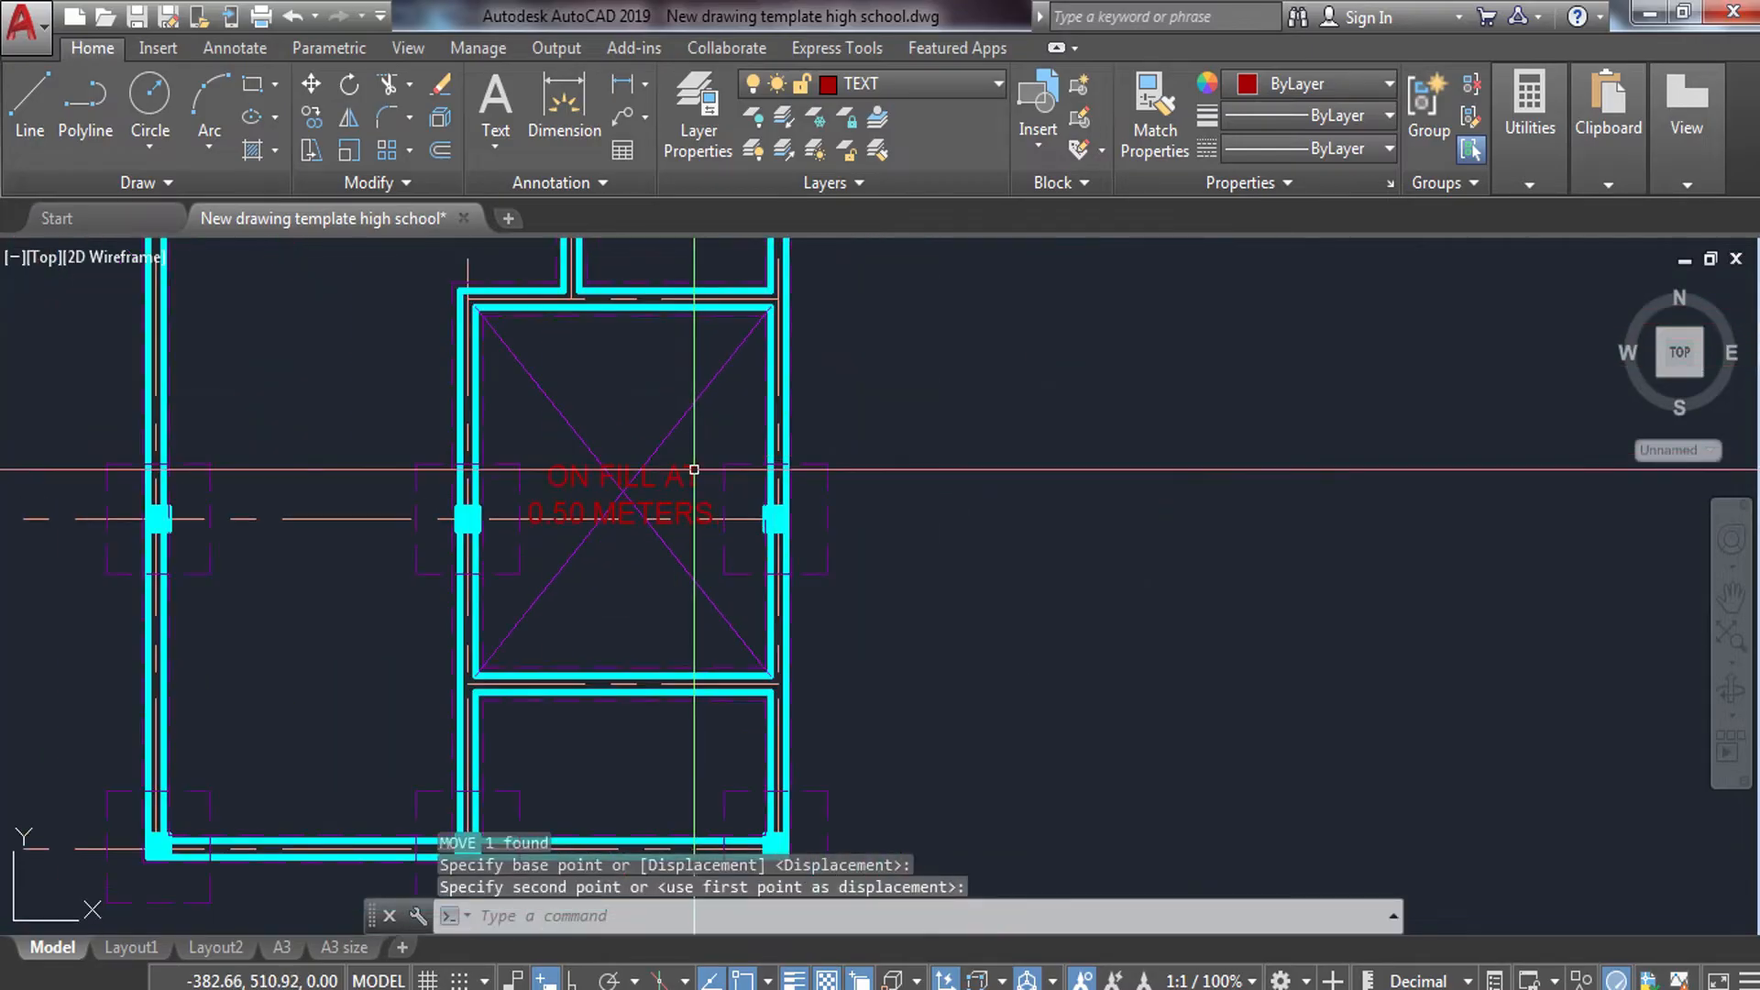
{"action": "scroll", "coordinate": [668, 503], "scroll_direction": "up", "scroll_amount": 2}
{"action": "scroll", "coordinate": [690, 572], "scroll_direction": "down", "scroll_amount": 4}
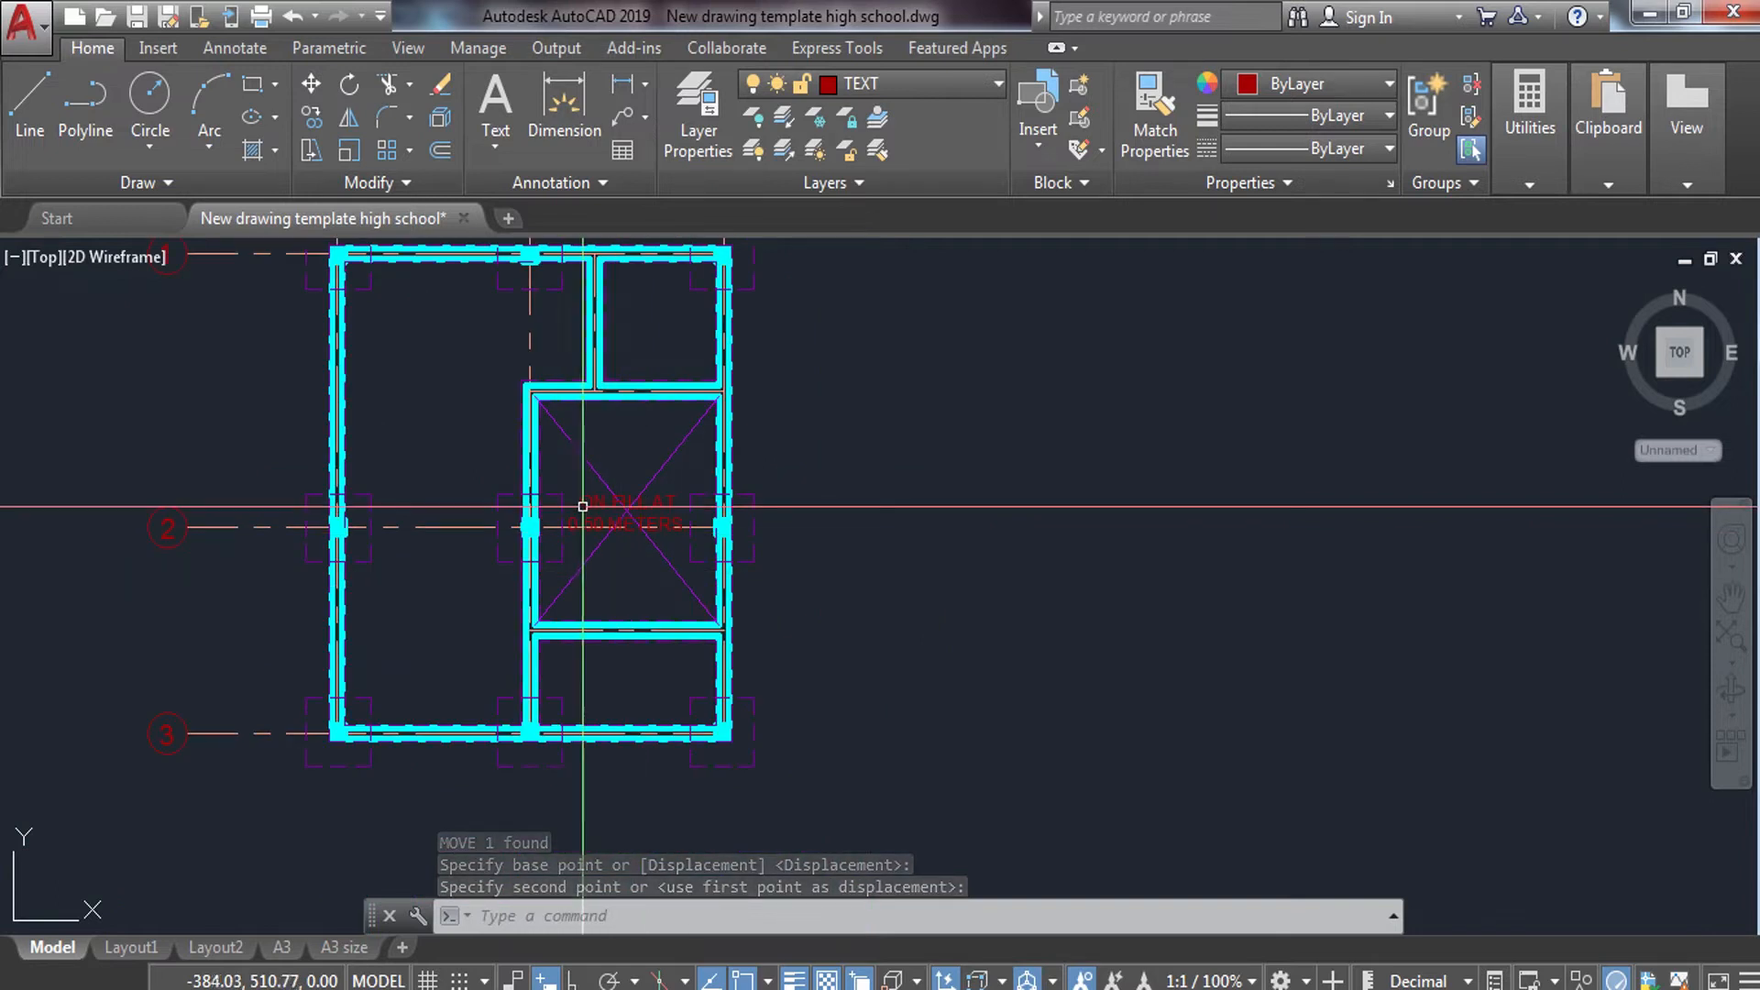
{"action": "scroll", "coordinate": [592, 687], "scroll_direction": "up", "scroll_amount": 3}
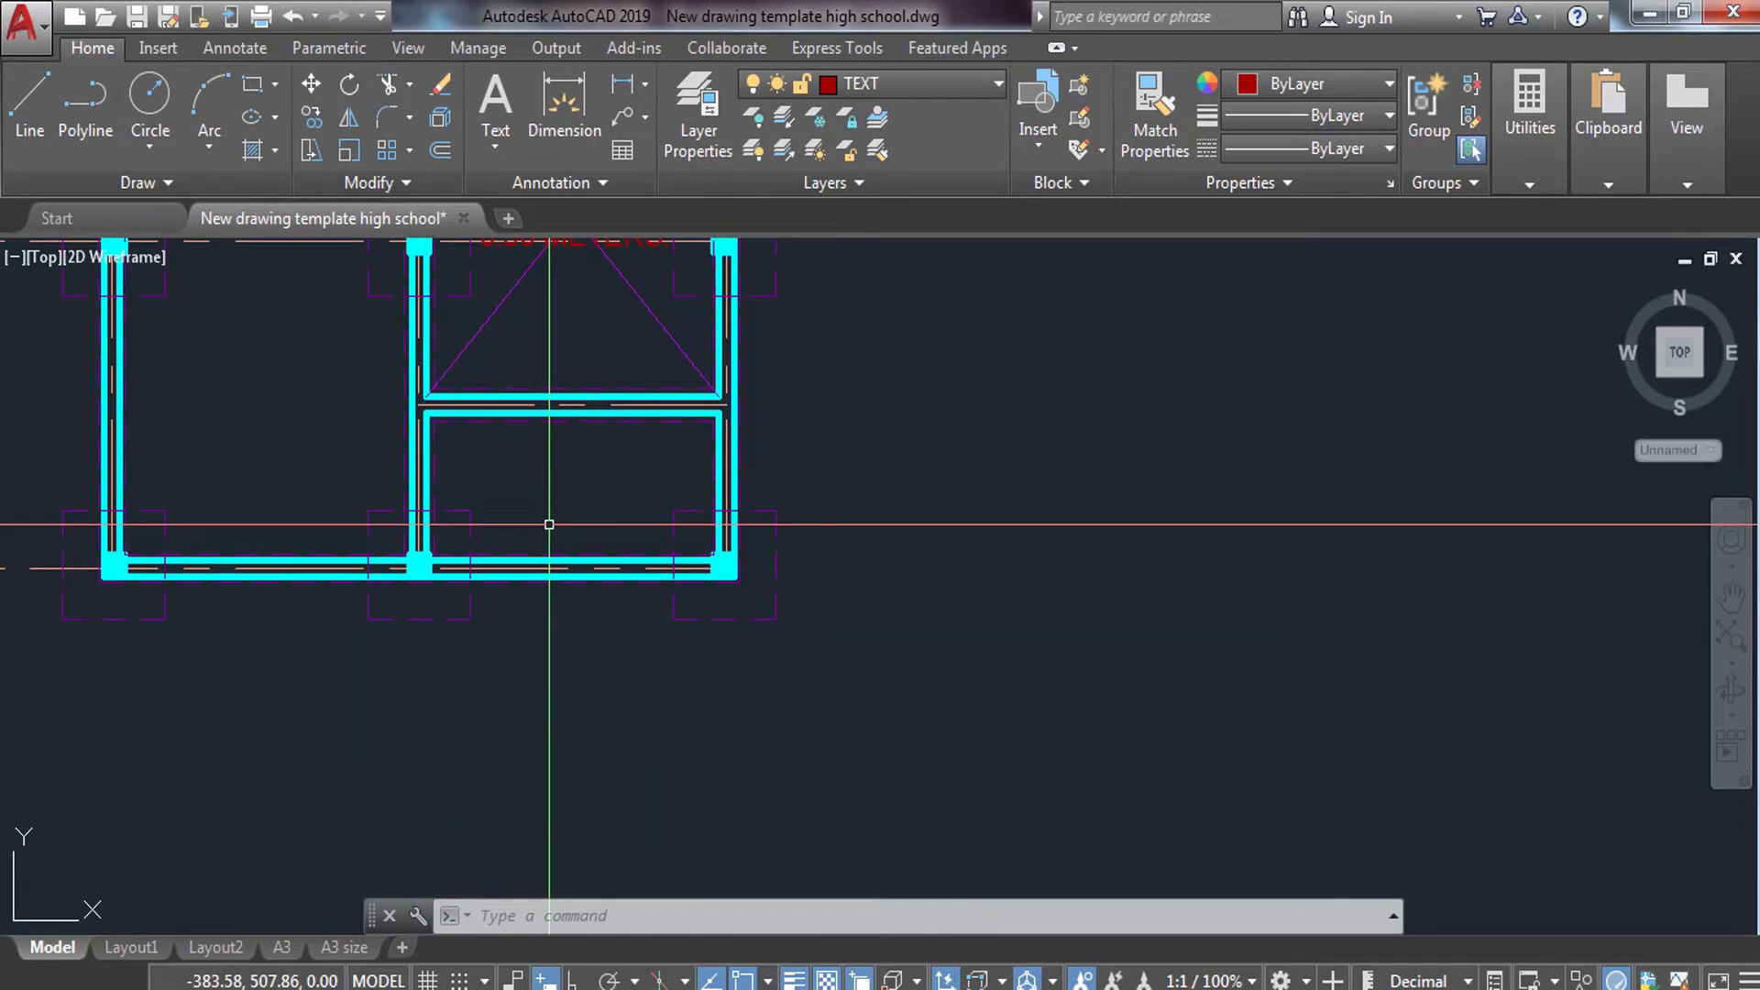
{"action": "type", "text": "l"}
{"action": "key", "text": "Return"}
{"action": "scroll", "coordinate": [427, 440], "scroll_direction": "up", "scroll_amount": 5}
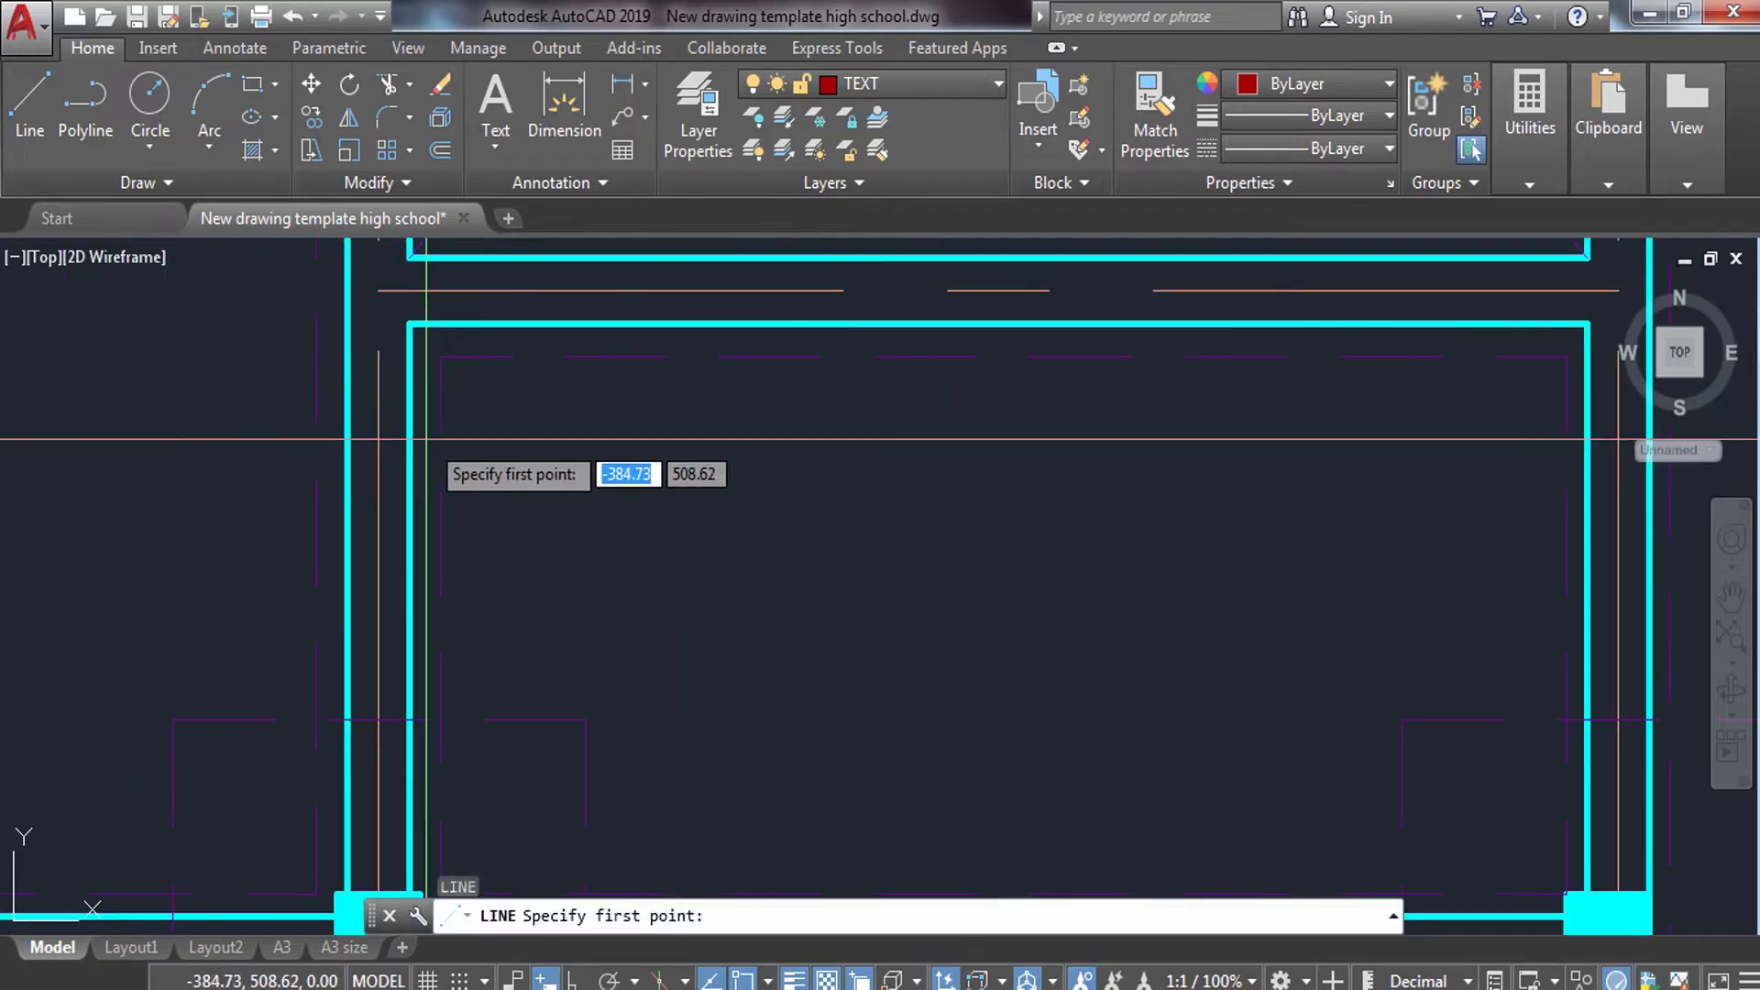
{"action": "left_click", "coordinate": [439, 356]}
{"action": "scroll", "coordinate": [766, 609], "scroll_direction": "up", "scroll_amount": 2}
{"action": "middle_click_drag", "start_coordinate": [766, 609], "coordinate": [524, 405]}
{"action": "key", "text": "Escape"}
Make SECTION the current layer and draw both diagonals between opposite inner corners of the lower-right room.
{"action": "left_click", "coordinate": [876, 88]}
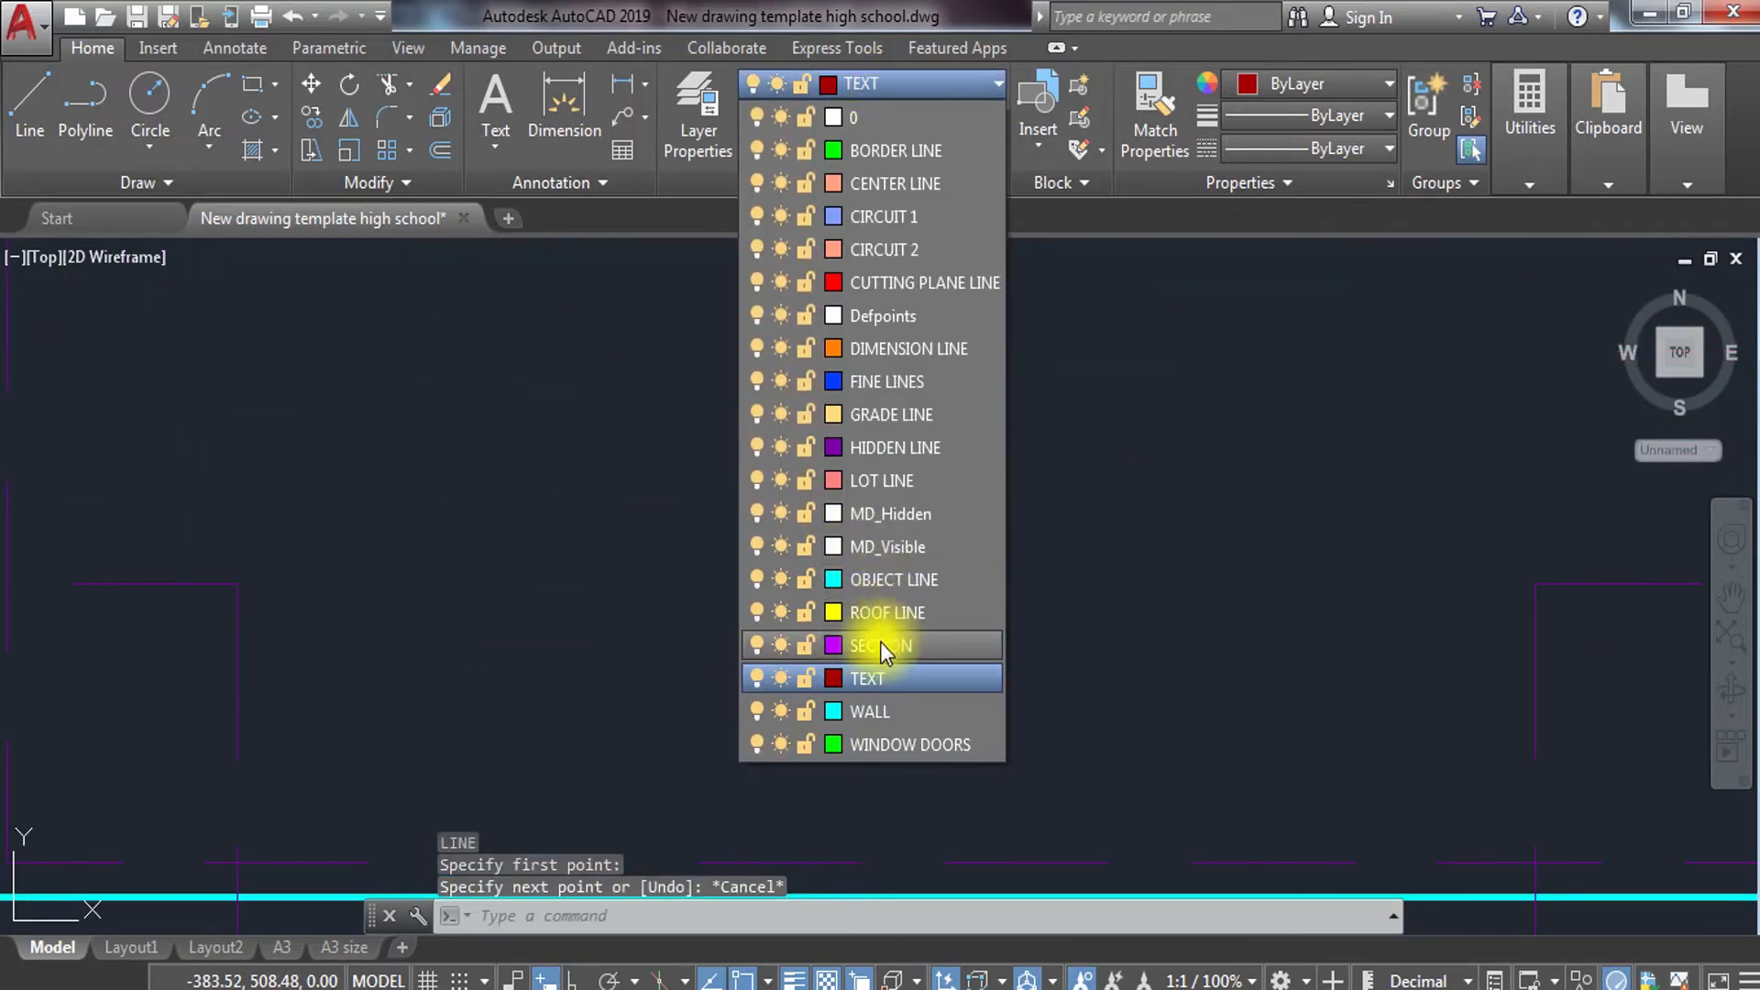
{"action": "left_click", "coordinate": [882, 645]}
{"action": "key", "text": "Return"}
{"action": "scroll", "coordinate": [641, 573], "scroll_direction": "down", "scroll_amount": 3}
{"action": "left_click", "coordinate": [378, 347]}
{"action": "left_click", "coordinate": [1089, 698]}
{"action": "key", "text": "Escape"}
{"action": "key", "text": "Return"}
{"action": "left_click", "coordinate": [388, 699]}
{"action": "left_click", "coordinate": [1104, 349]}
{"action": "key", "text": "Escape"}
Draw crossing diagonals in the lower half of the large left room, between grid lines 2 and 3.
{"action": "scroll", "coordinate": [1082, 358], "scroll_direction": "down", "scroll_amount": 3}
{"action": "middle_click_drag", "start_coordinate": [684, 298], "coordinate": [544, 492]}
{"action": "scroll", "coordinate": [378, 392], "scroll_direction": "up", "scroll_amount": 3}
{"action": "key", "text": "Return"}
{"action": "left_click", "coordinate": [394, 383]}
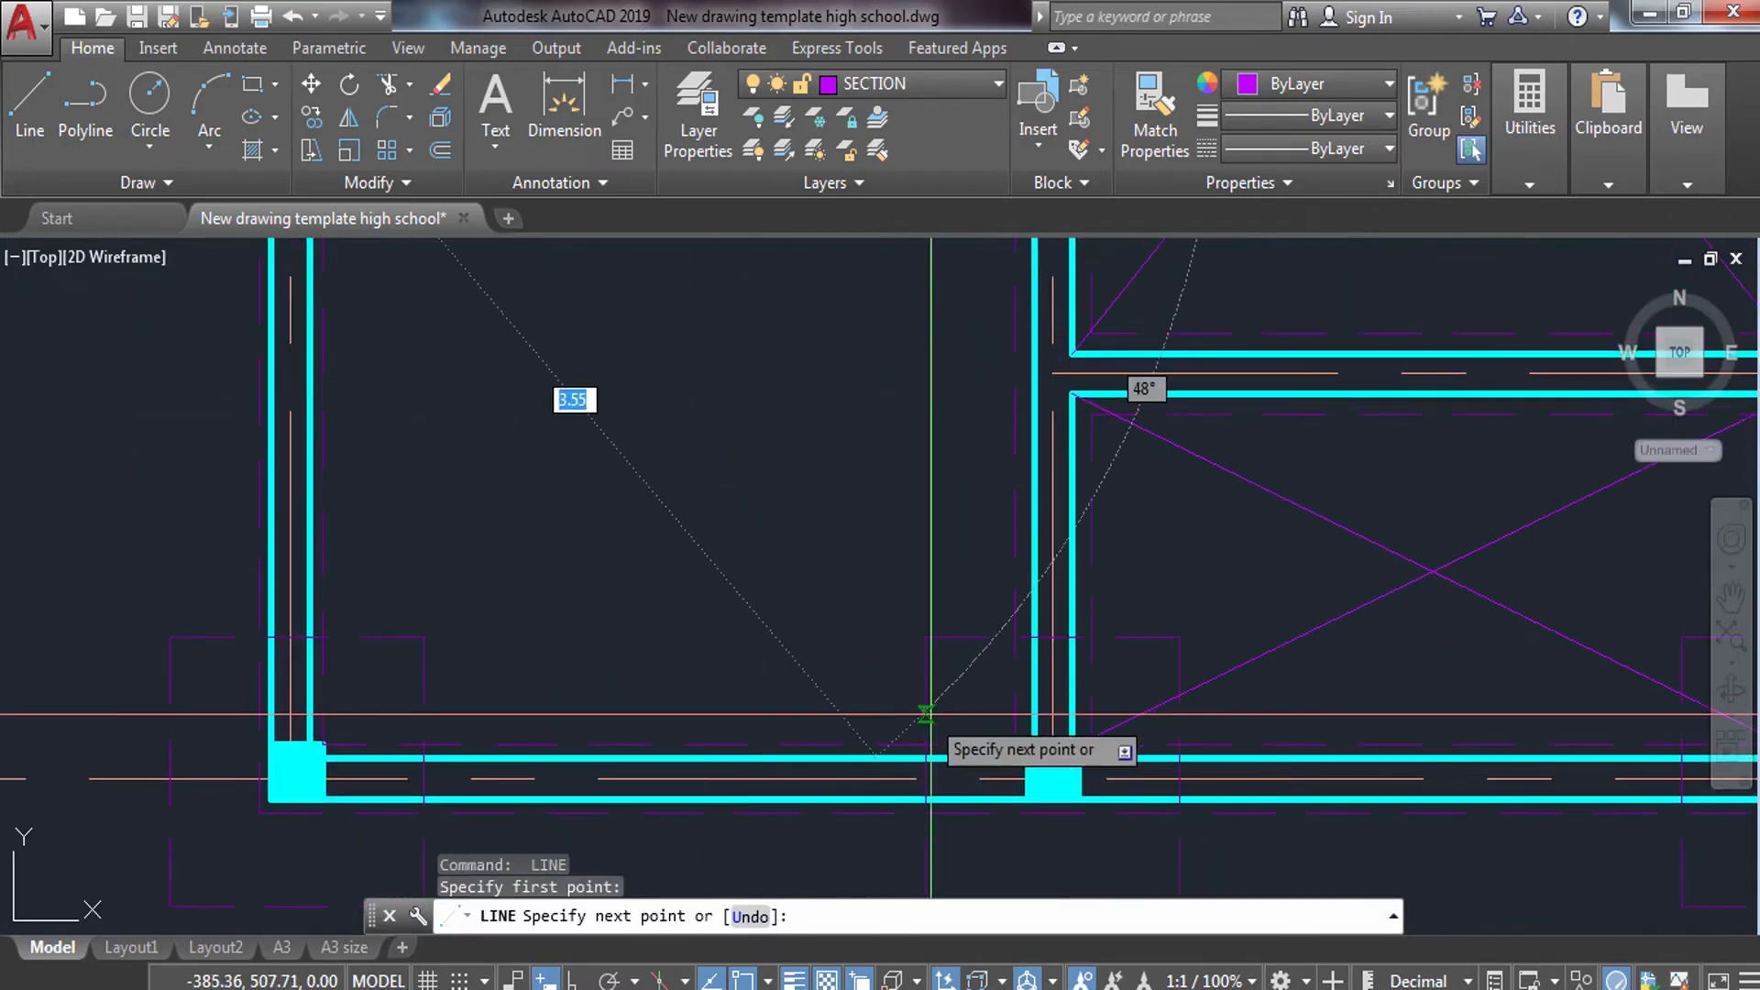
{"action": "left_click", "coordinate": [1028, 744]}
{"action": "key", "text": "Escape"}
{"action": "key", "text": "Return"}
{"action": "left_click", "coordinate": [327, 744]}
{"action": "middle_click_drag", "start_coordinate": [575, 459], "coordinate": [480, 820]}
{"action": "left_click", "coordinate": [933, 357]}
{"action": "key", "text": "Escape"}
Draw crossing diagonals in the upper half of the large left room, reaching the corner beside the short vertical wall.
{"action": "middle_click_drag", "start_coordinate": [733, 312], "coordinate": [916, 890]}
{"action": "middle_click_drag", "start_coordinate": [459, 285], "coordinate": [666, 751]}
{"action": "key", "text": "Return"}
{"action": "left_click", "coordinate": [628, 341]}
{"action": "middle_click_drag", "start_coordinate": [884, 620], "coordinate": [651, 274]}
{"action": "left_click", "coordinate": [883, 631]}
{"action": "key", "text": "Escape"}
{"action": "key", "text": "Return"}
{"action": "left_click", "coordinate": [430, 685]}
{"action": "scroll", "coordinate": [552, 638], "scroll_direction": "down", "scroll_amount": 6}
{"action": "middle_click_drag", "start_coordinate": [665, 560], "coordinate": [553, 817]}
{"action": "scroll", "coordinate": [862, 275], "scroll_direction": "up", "scroll_amount": 4}
{"action": "middle_click_drag", "start_coordinate": [1053, 341], "coordinate": [925, 545]}
{"action": "left_click", "coordinate": [1012, 422]}
{"action": "key", "text": "Escape"}
Draw both diagonals between opposite inner corners of the small upper-right room.
{"action": "middle_click_drag", "start_coordinate": [1131, 456], "coordinate": [644, 448]}
{"action": "key", "text": "Return"}
{"action": "left_click", "coordinate": [580, 416]}
{"action": "middle_click_drag", "start_coordinate": [870, 653], "coordinate": [668, 216]}
{"action": "left_click", "coordinate": [1102, 740]}
{"action": "key", "text": "Escape"}
{"action": "key", "text": "Return"}
{"action": "left_click", "coordinate": [377, 732]}
{"action": "scroll", "coordinate": [674, 548], "scroll_direction": "down", "scroll_amount": 5}
{"action": "scroll", "coordinate": [790, 307], "scroll_direction": "up", "scroll_amount": 5}
{"action": "left_click", "coordinate": [889, 385]}
{"action": "key", "text": "Escape"}
Copy the middle room's fill note onto the diagonal crossings of the lower-right room, the left room's upper half and the upper-right room.
{"action": "scroll", "coordinate": [953, 440], "scroll_direction": "down", "scroll_amount": 5}
{"action": "scroll", "coordinate": [693, 429], "scroll_direction": "up", "scroll_amount": 3}
{"action": "left_click", "coordinate": [667, 404]}
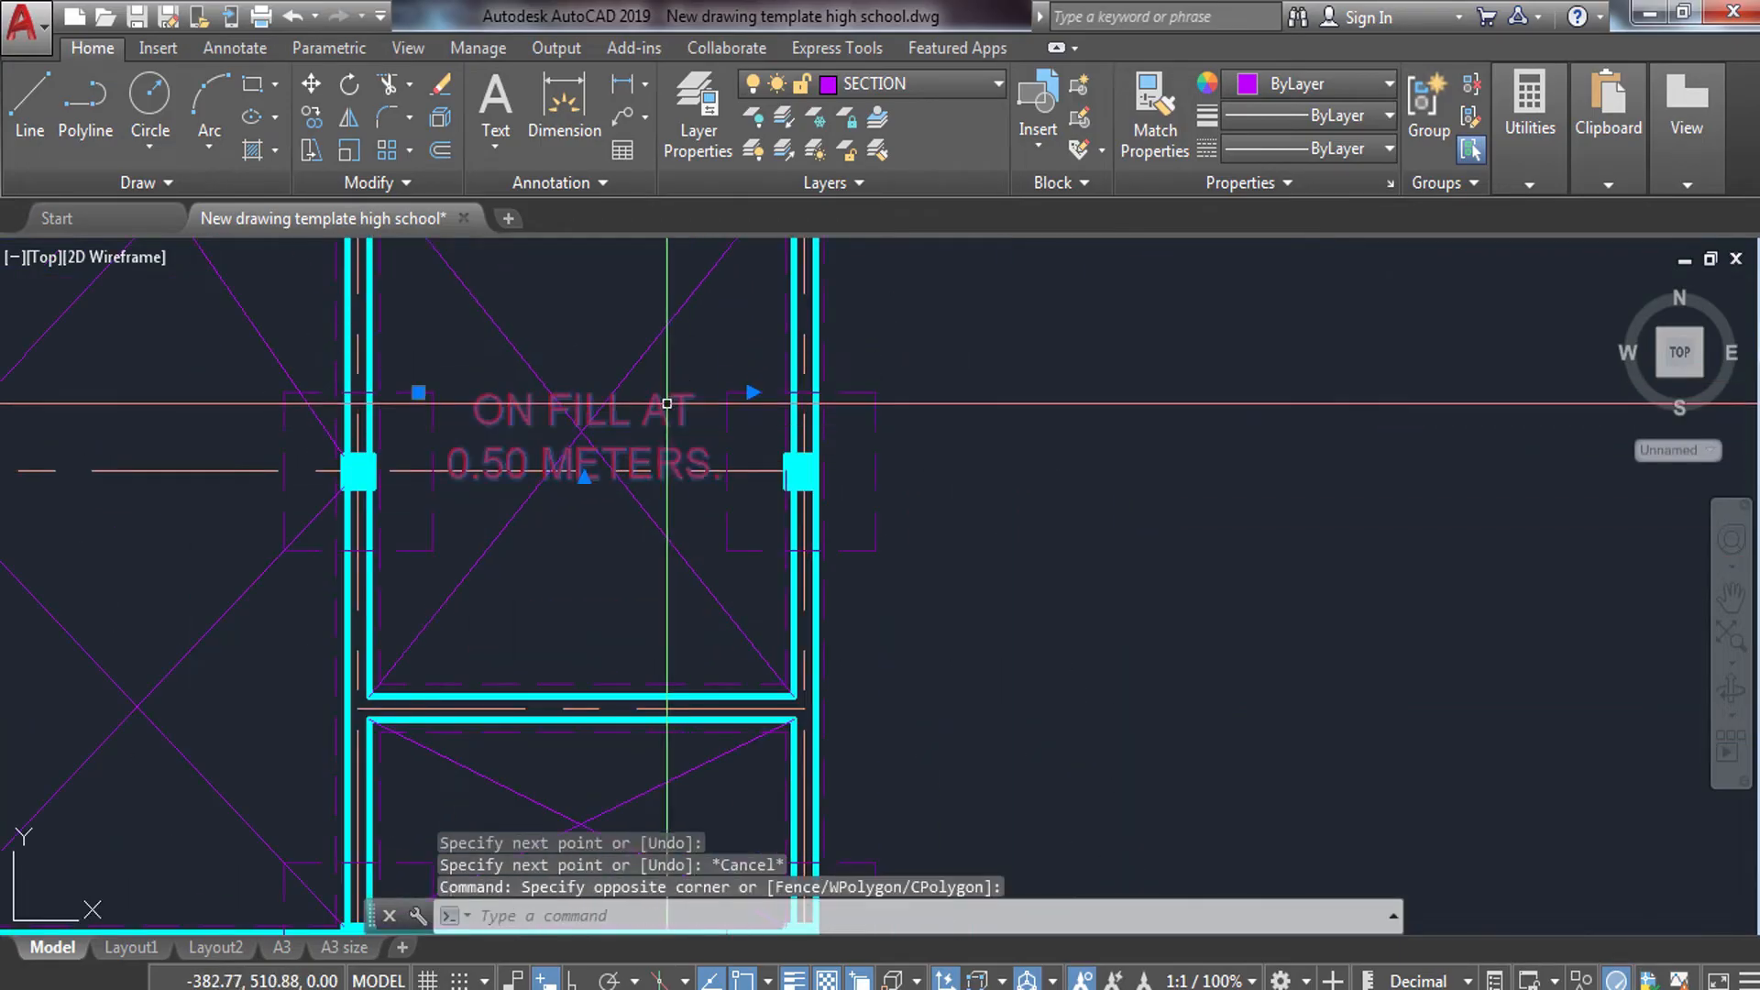
{"action": "type", "text": "co"}
{"action": "key", "text": "Return"}
{"action": "left_click", "coordinate": [582, 432]}
{"action": "middle_click_drag", "start_coordinate": [581, 814], "coordinate": [561, 561]}
{"action": "left_click", "coordinate": [561, 571]}
{"action": "middle_click_drag", "start_coordinate": [265, 275], "coordinate": [690, 836]}
{"action": "left_click", "coordinate": [573, 510]}
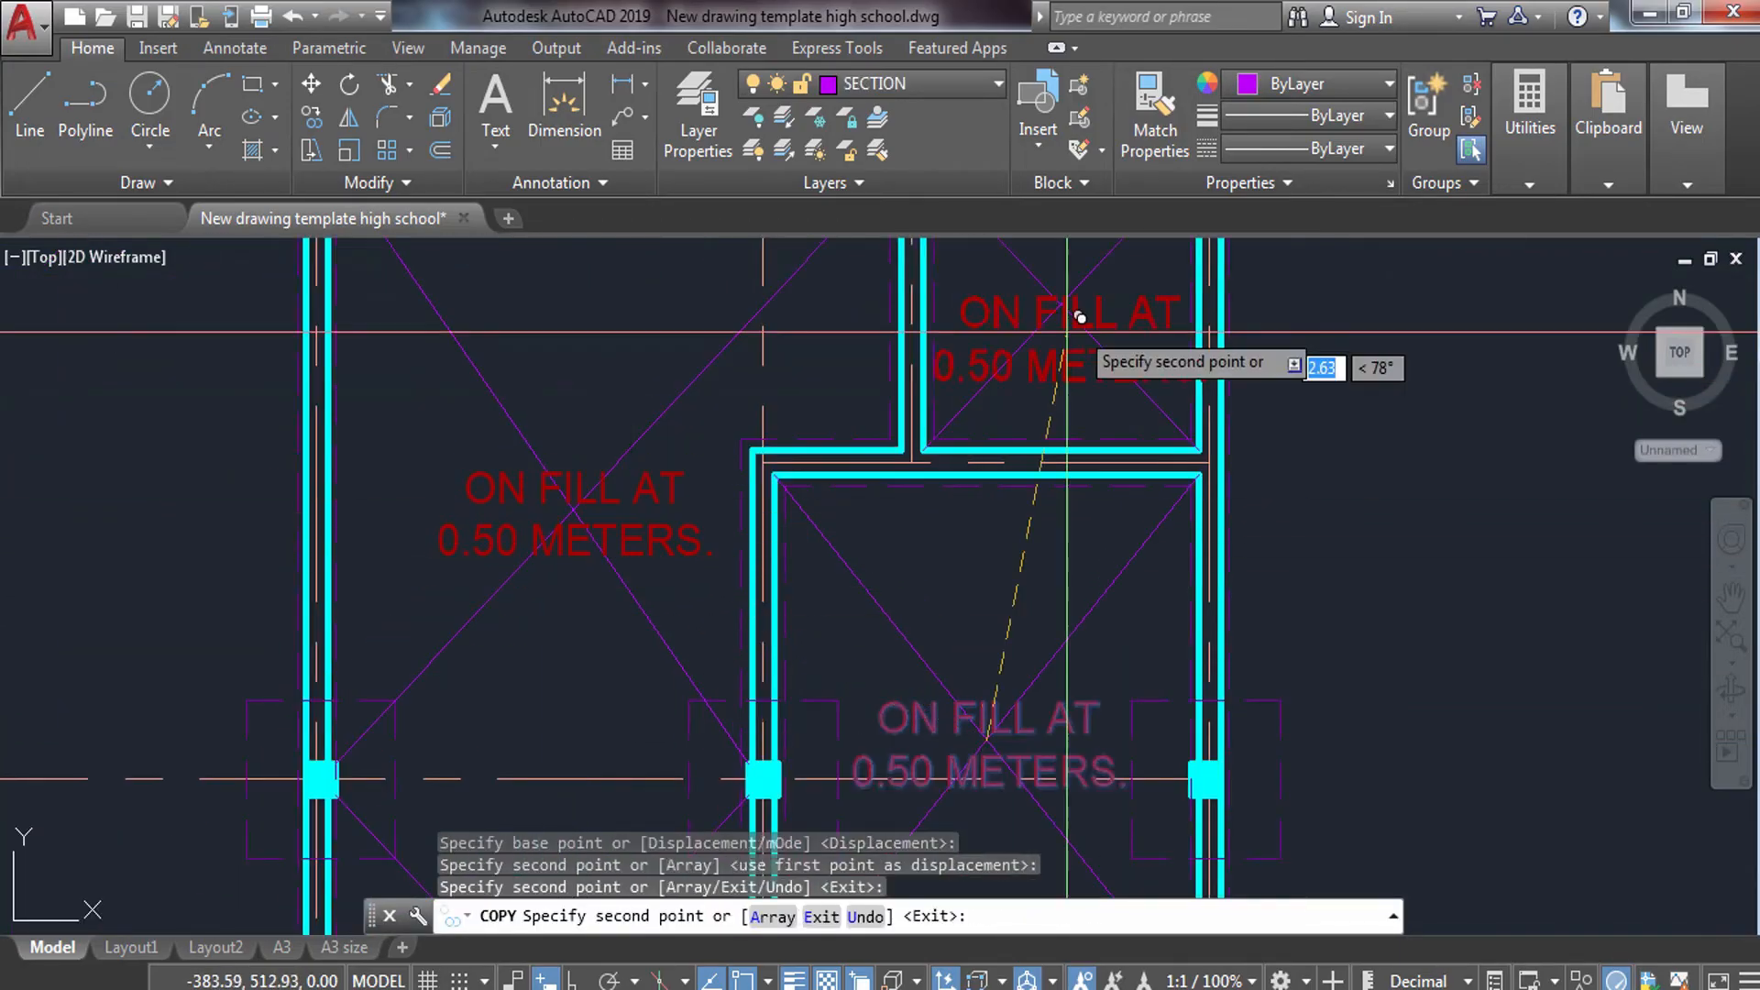
{"action": "left_click", "coordinate": [1080, 316]}
{"action": "key", "text": "Escape"}
{"action": "scroll", "coordinate": [1075, 416], "scroll_direction": "down", "scroll_amount": 2}
{"action": "middle_click_drag", "start_coordinate": [1075, 417], "coordinate": [851, 369]}
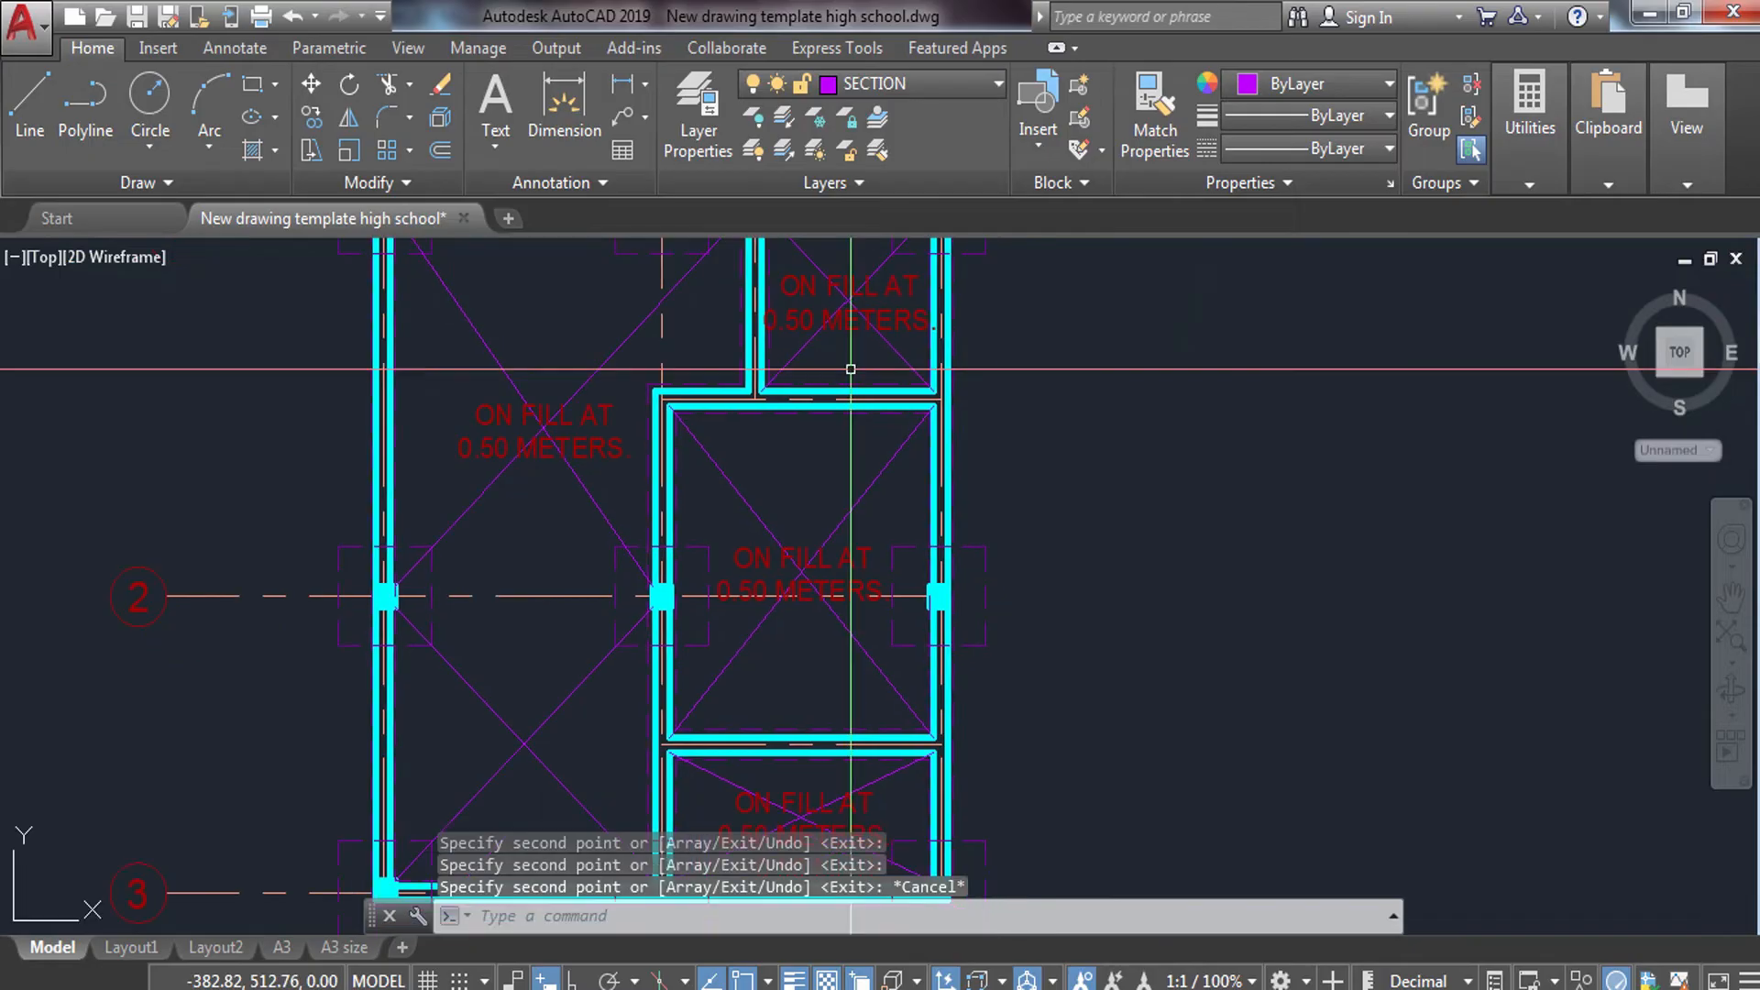
{"action": "scroll", "coordinate": [850, 369], "scroll_direction": "down", "scroll_amount": 2}
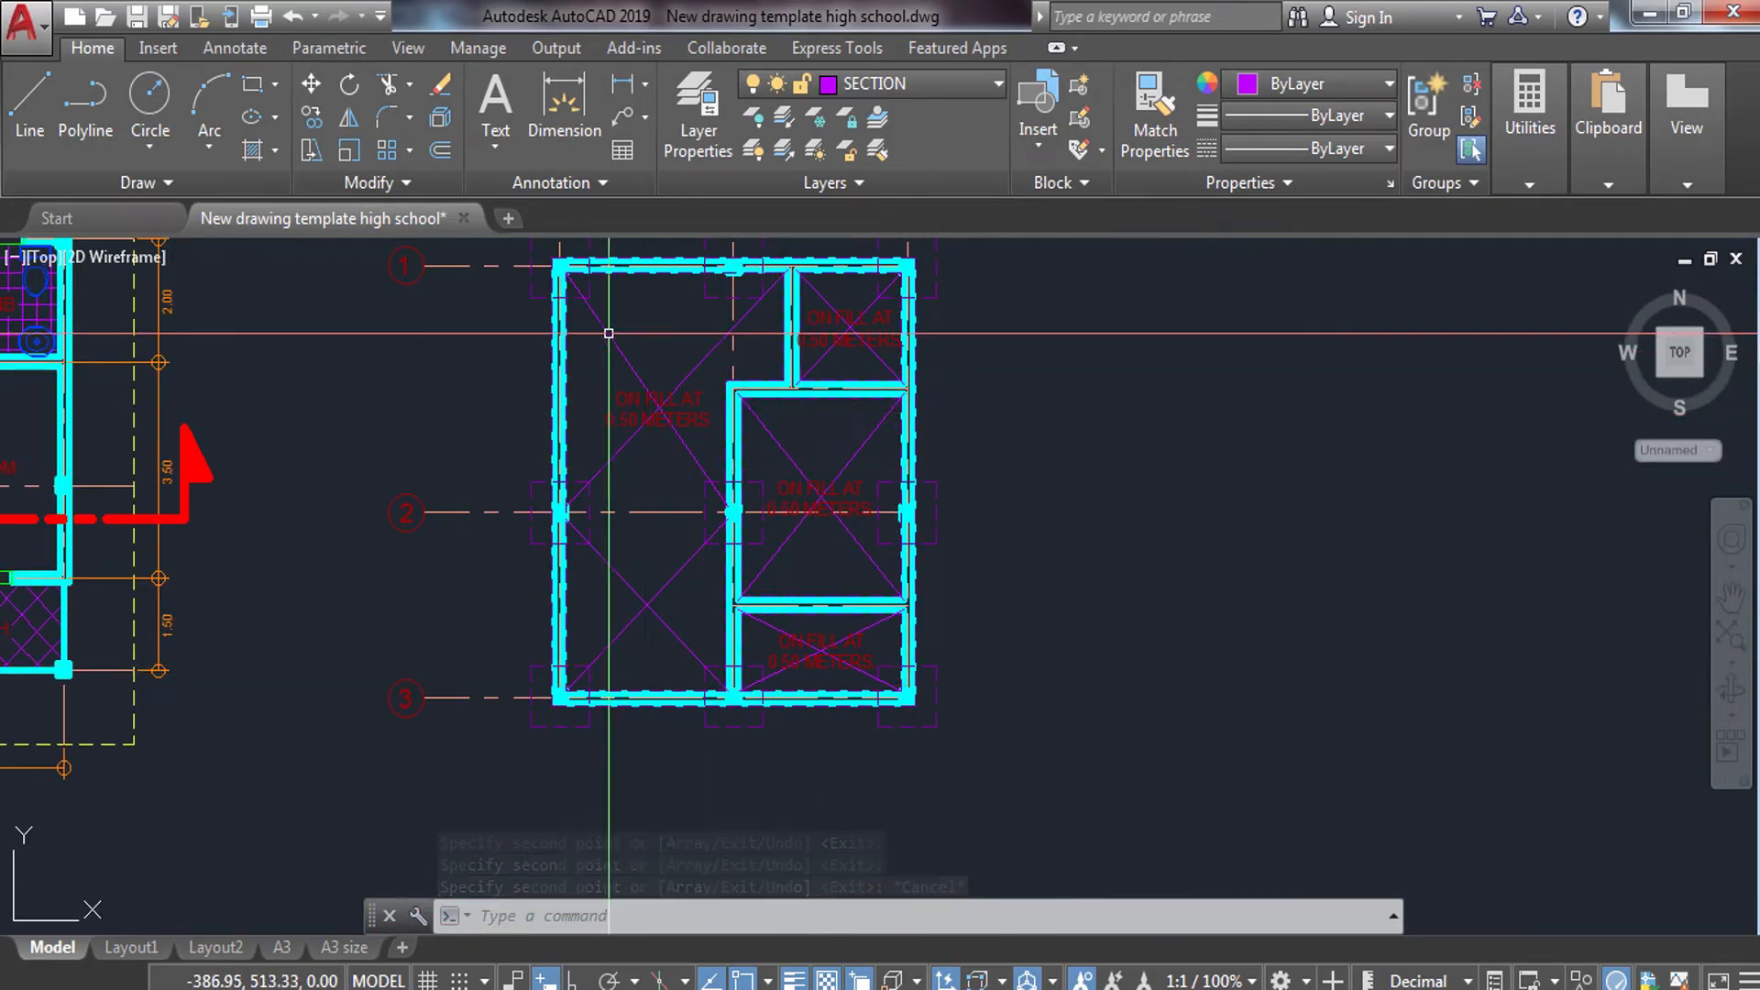
Change the fill height in the small upper-right room's note to 0.40.
{"action": "middle_click_drag", "start_coordinate": [715, 393], "coordinate": [614, 578]}
{"action": "scroll", "coordinate": [733, 501], "scroll_direction": "up", "scroll_amount": 4}
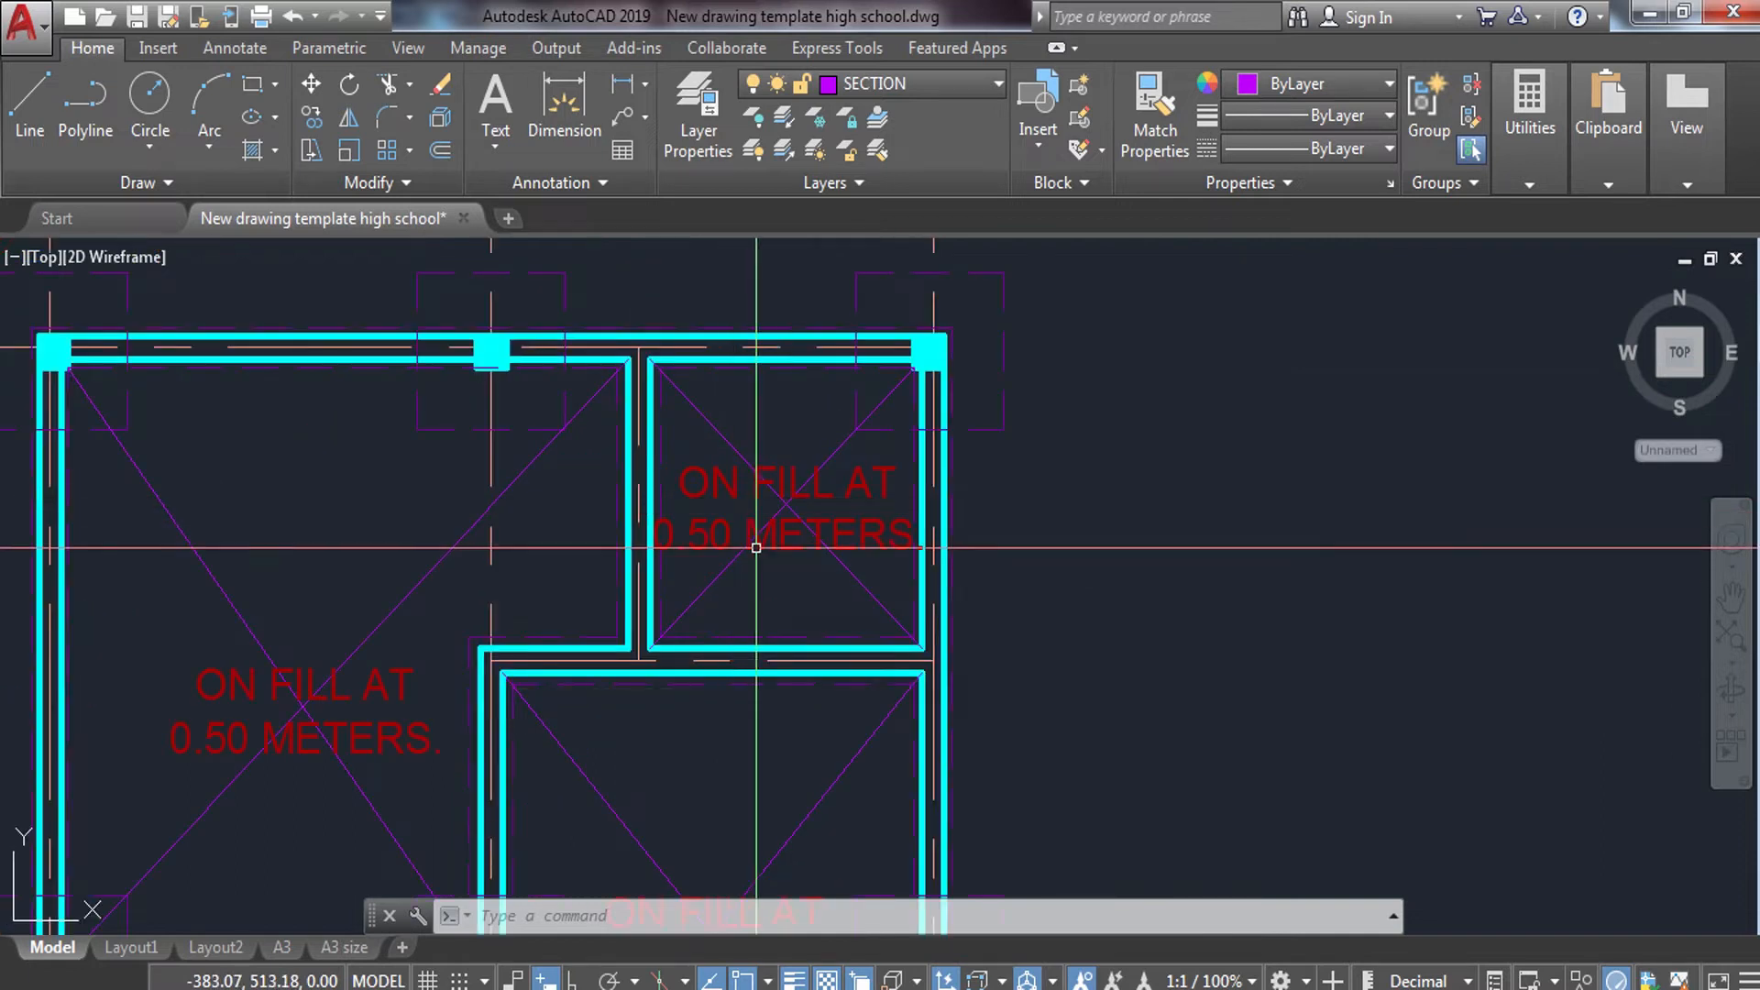
{"action": "scroll", "coordinate": [836, 532], "scroll_direction": "up", "scroll_amount": 4}
{"action": "left_click", "coordinate": [823, 536]}
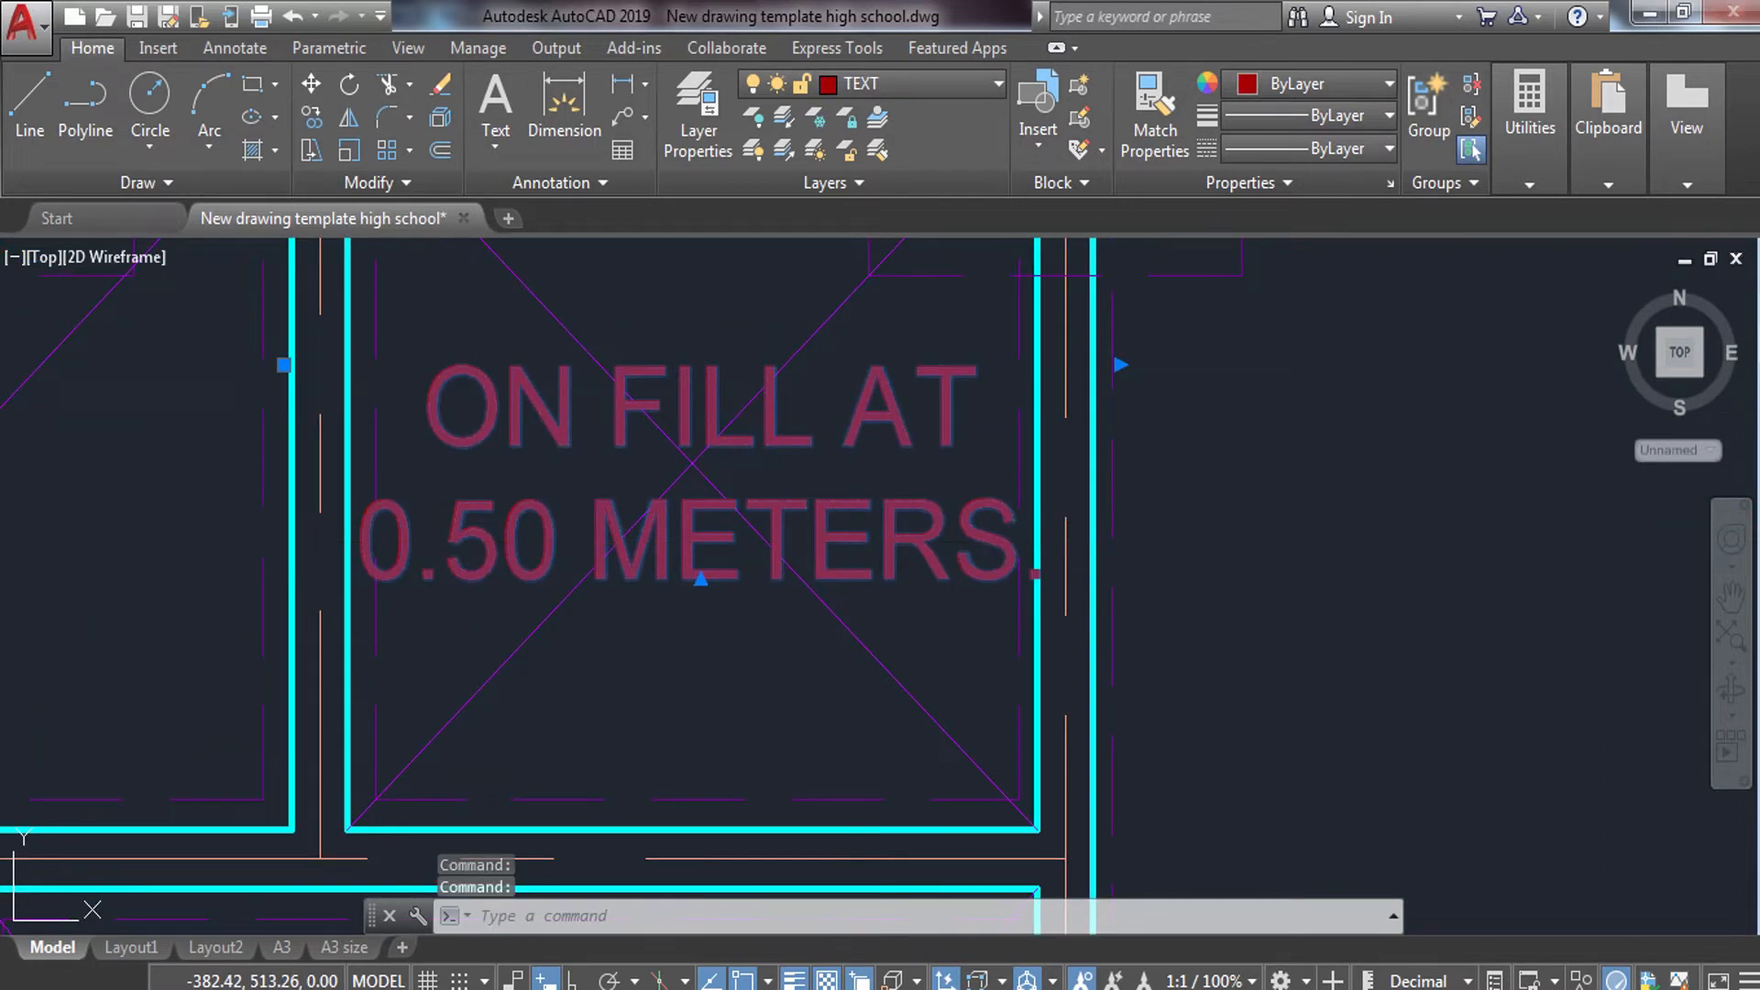
{"action": "double_click", "coordinate": [843, 554]}
{"action": "left_click", "coordinate": [489, 561]}
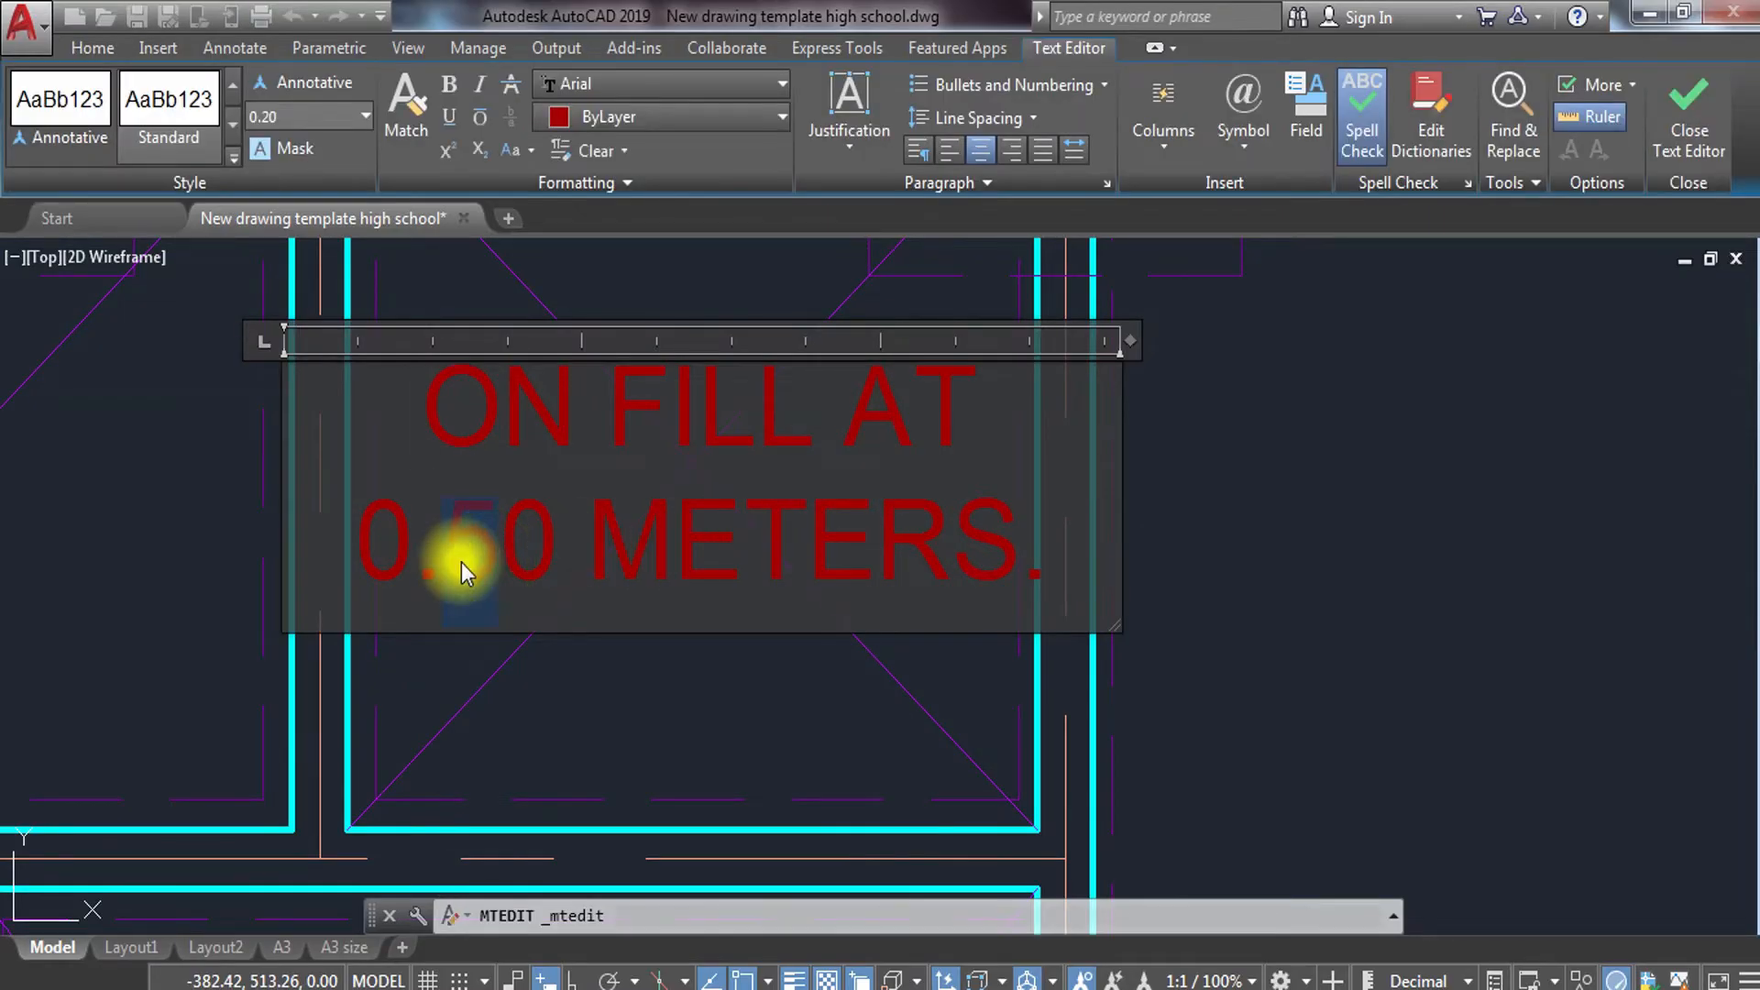
{"action": "type", "text": "4"}
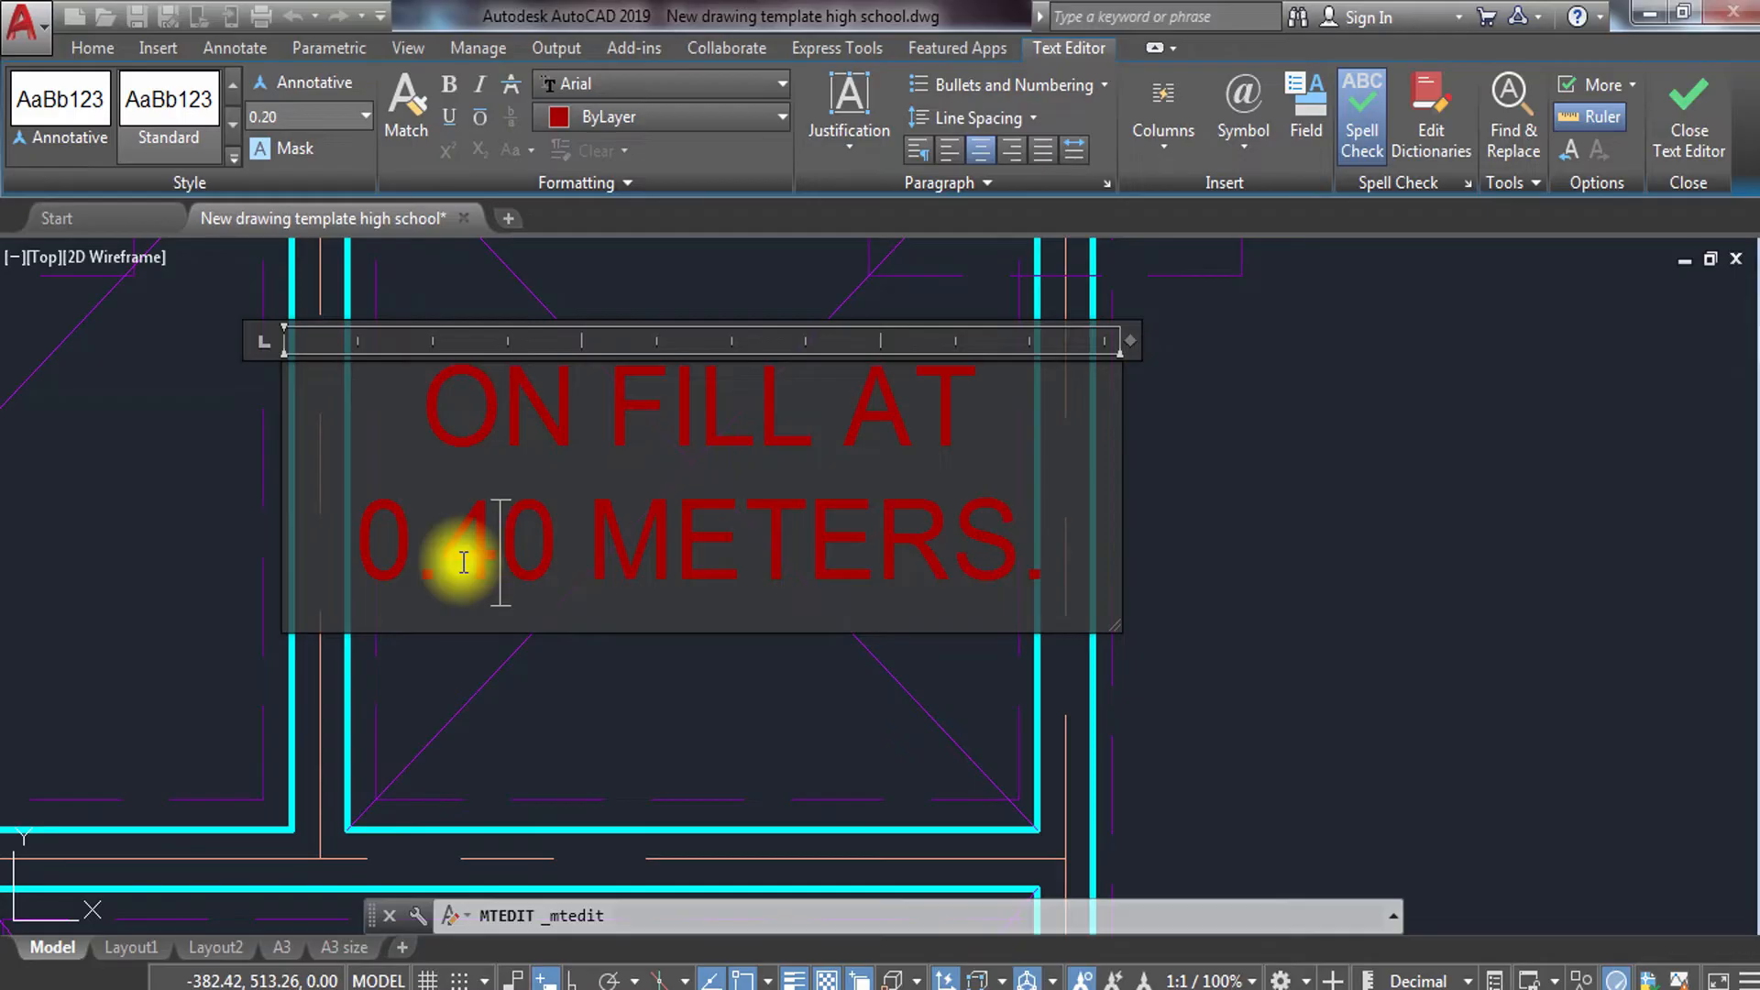
Shorten the unit word in the small upper-right room's fill note to "MTRS.".
{"action": "left_click_drag", "start_coordinate": [955, 556], "coordinate": [1081, 544]}
{"action": "key", "text": "BackSpace"}
{"action": "key", "text": "BackSpace"}
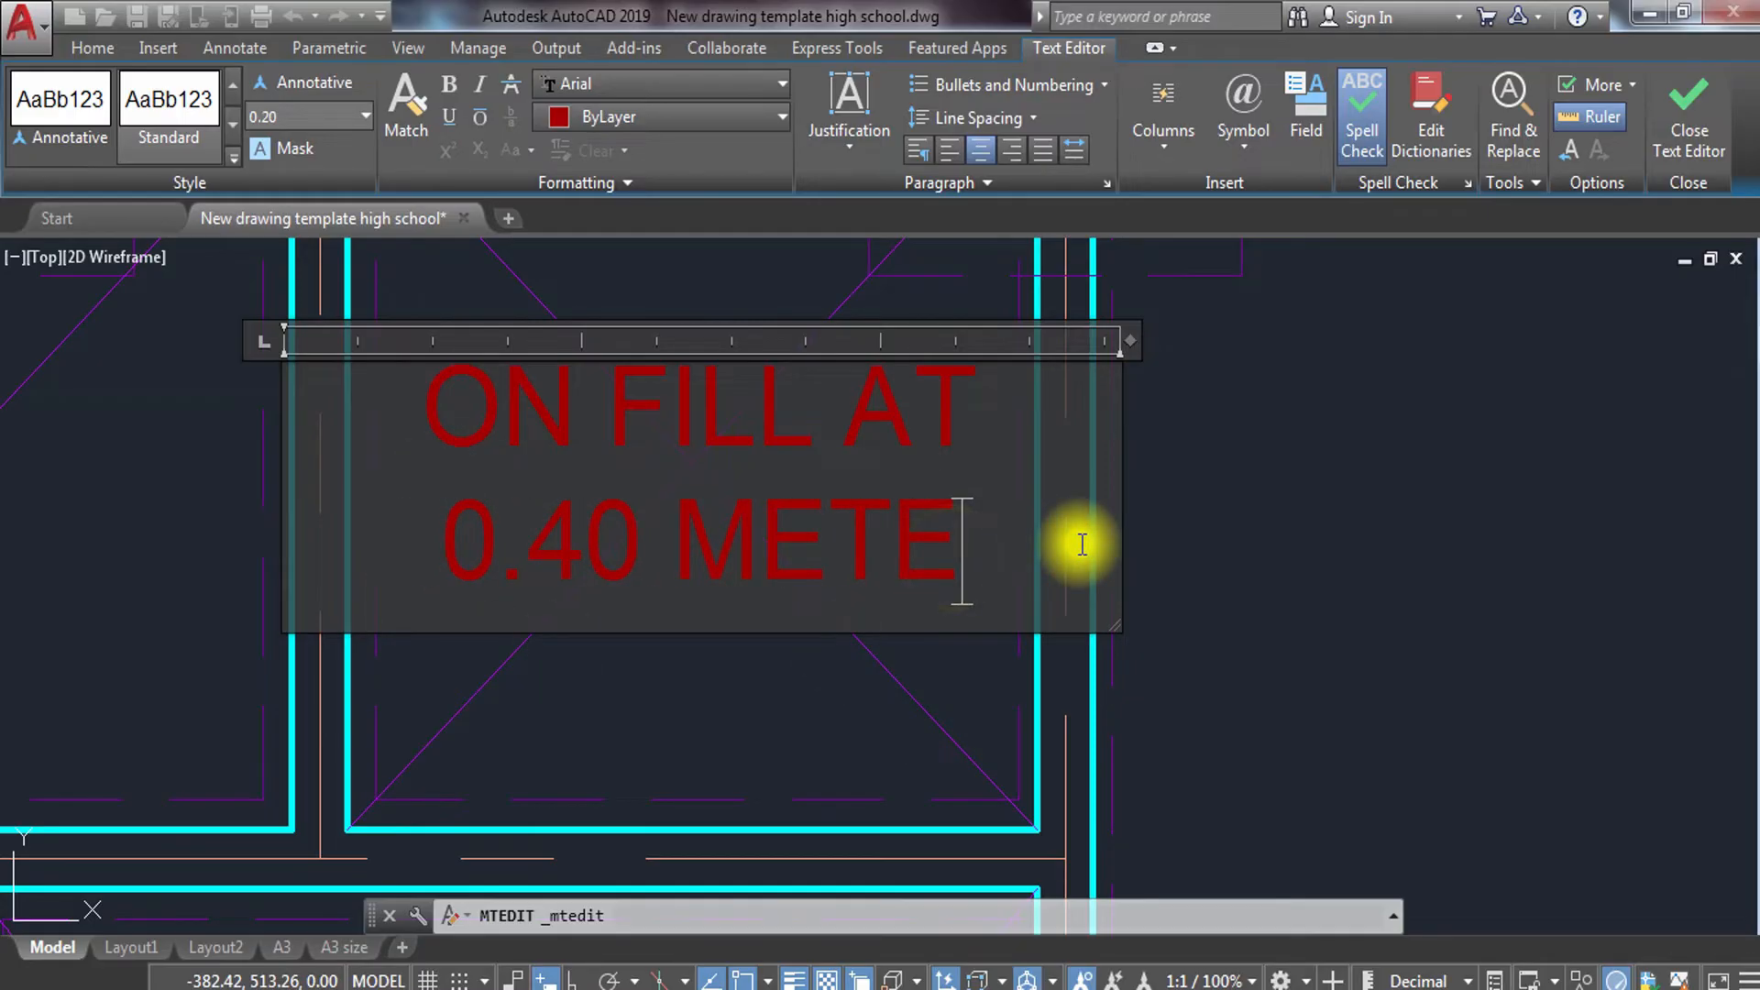
{"action": "key", "text": "BackSpace"}
{"action": "key", "text": "BackSpace"}
{"action": "type", "text": "R"}
{"action": "key", "text": "BackSpace"}
{"action": "type", "text": "TRS."}
{"action": "left_click", "coordinate": [1426, 508]}
{"action": "scroll", "coordinate": [1164, 541], "scroll_direction": "up", "scroll_amount": 3}
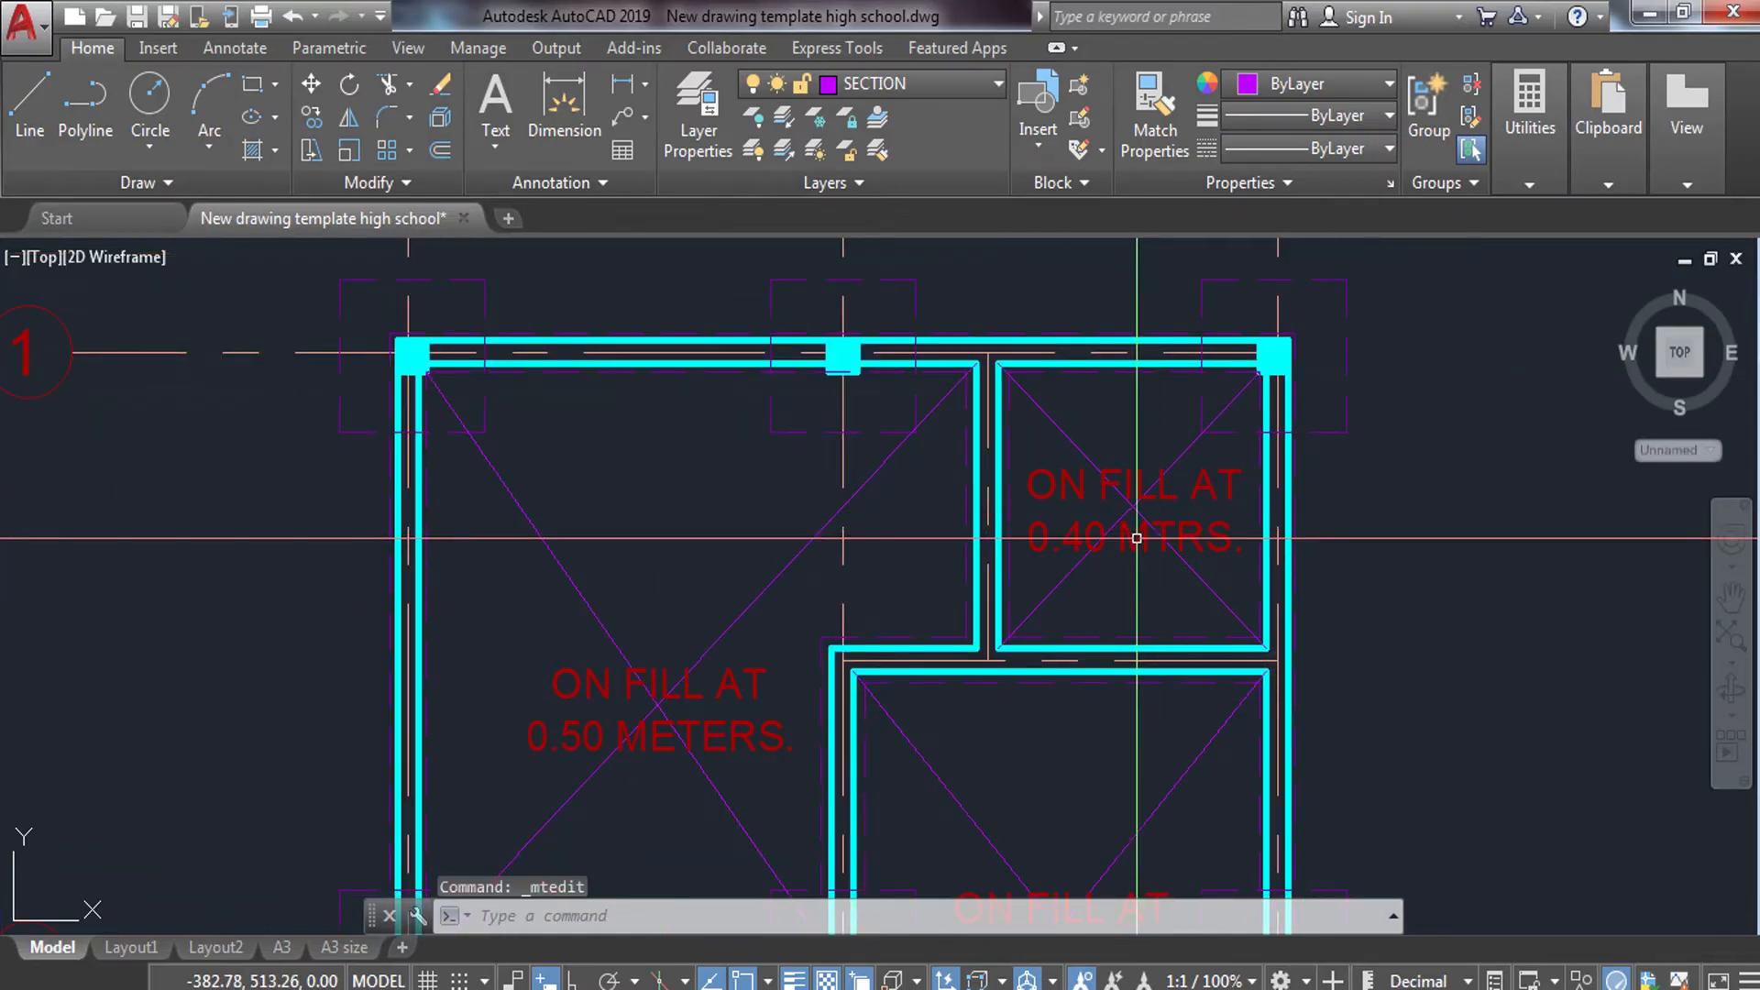
Draw a circle of radius about 1 centred on the diagonal crossing in the large left room's lower half.
{"action": "scroll", "coordinate": [1296, 560], "scroll_direction": "down", "scroll_amount": 4}
{"action": "scroll", "coordinate": [963, 623], "scroll_direction": "up", "scroll_amount": 5}
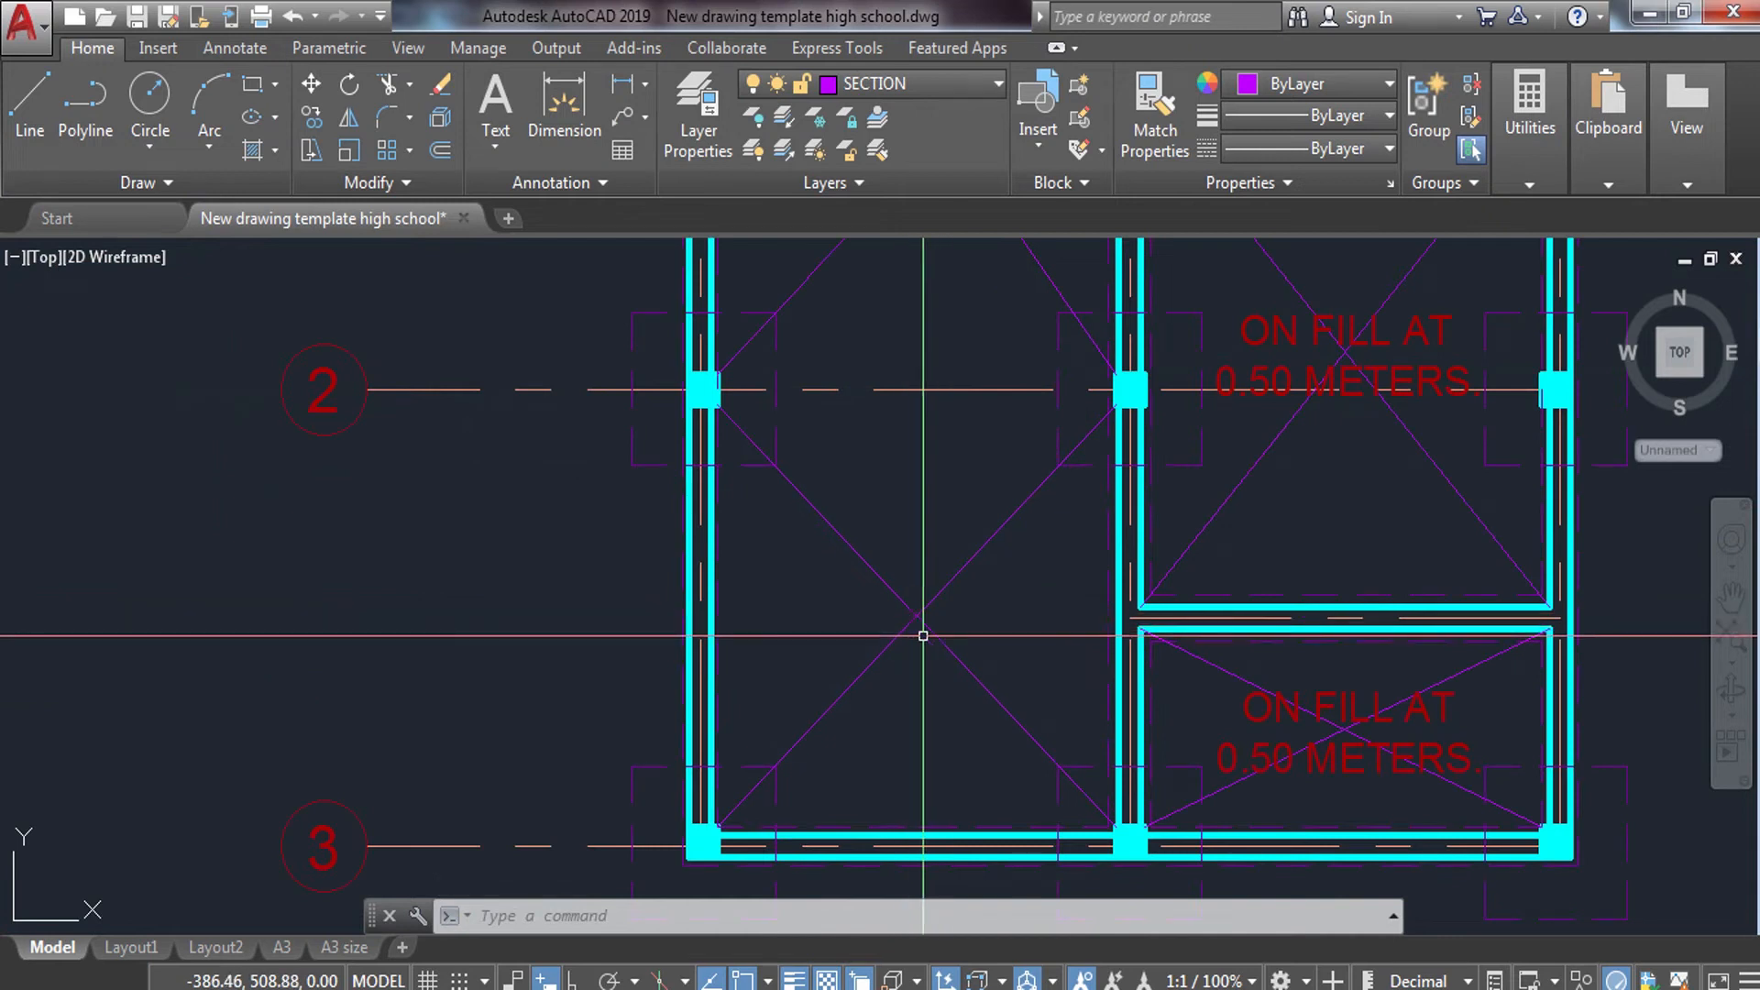
{"action": "middle_click_drag", "start_coordinate": [1069, 566], "coordinate": [1058, 570]}
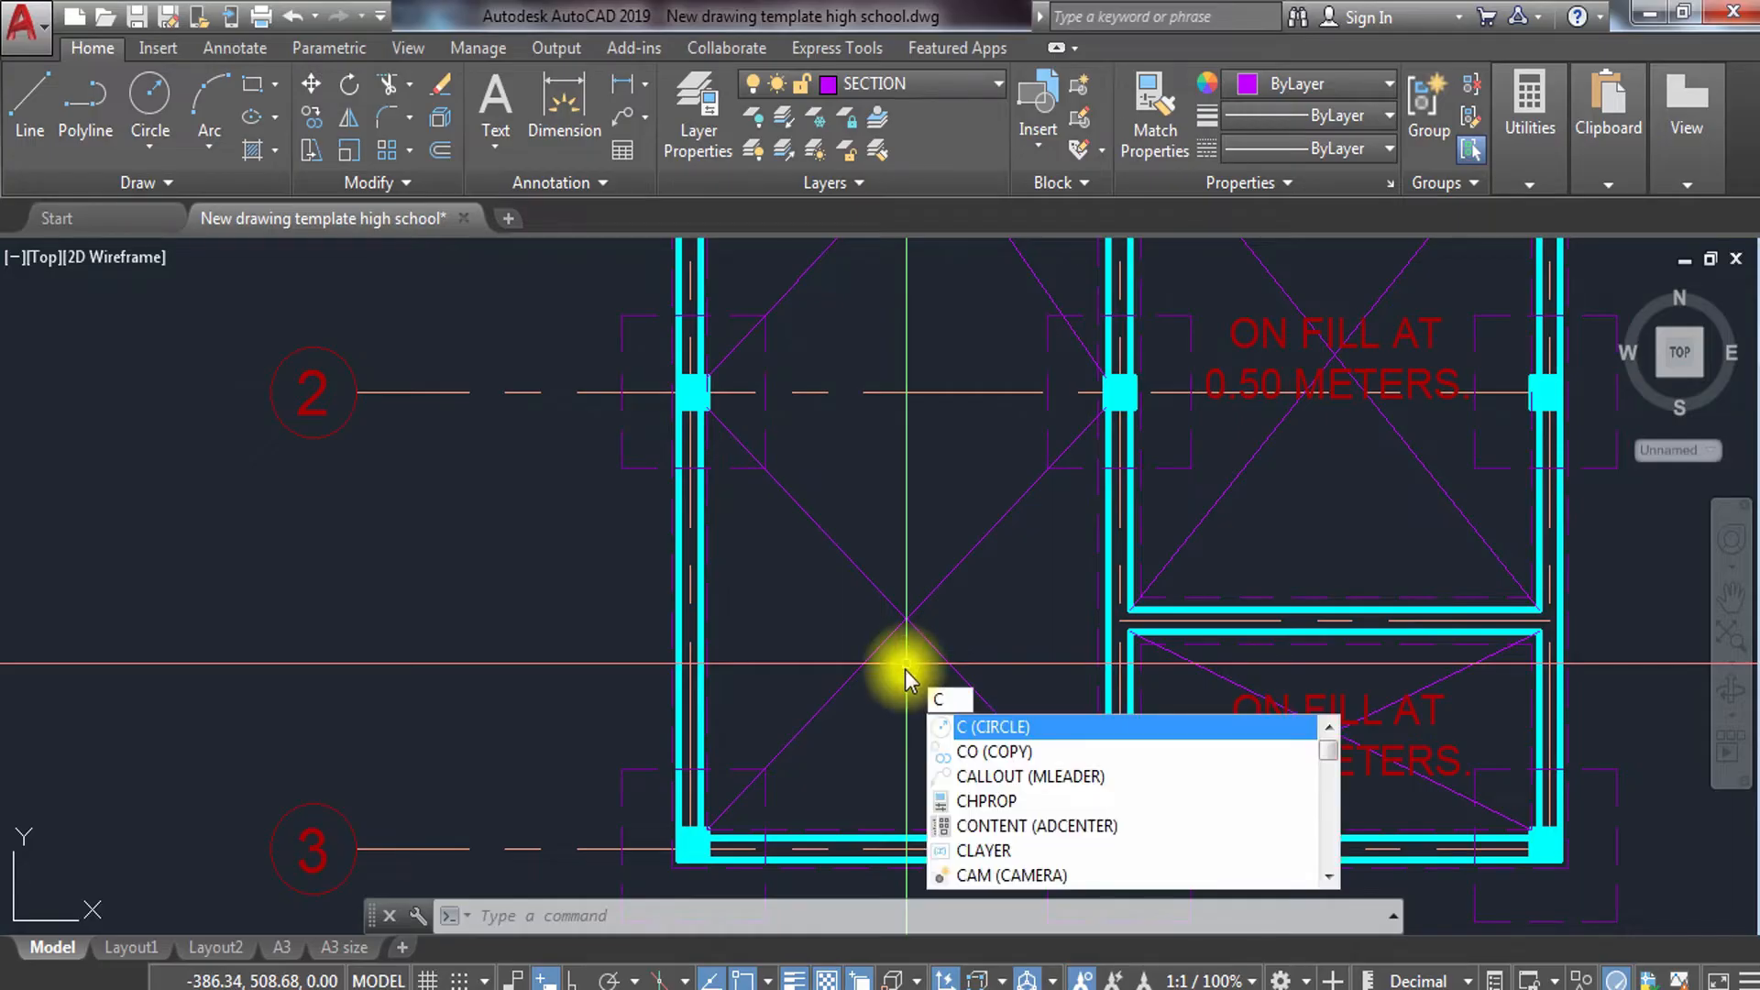
{"action": "key", "text": "Return"}
{"action": "left_click", "coordinate": [906, 619]}
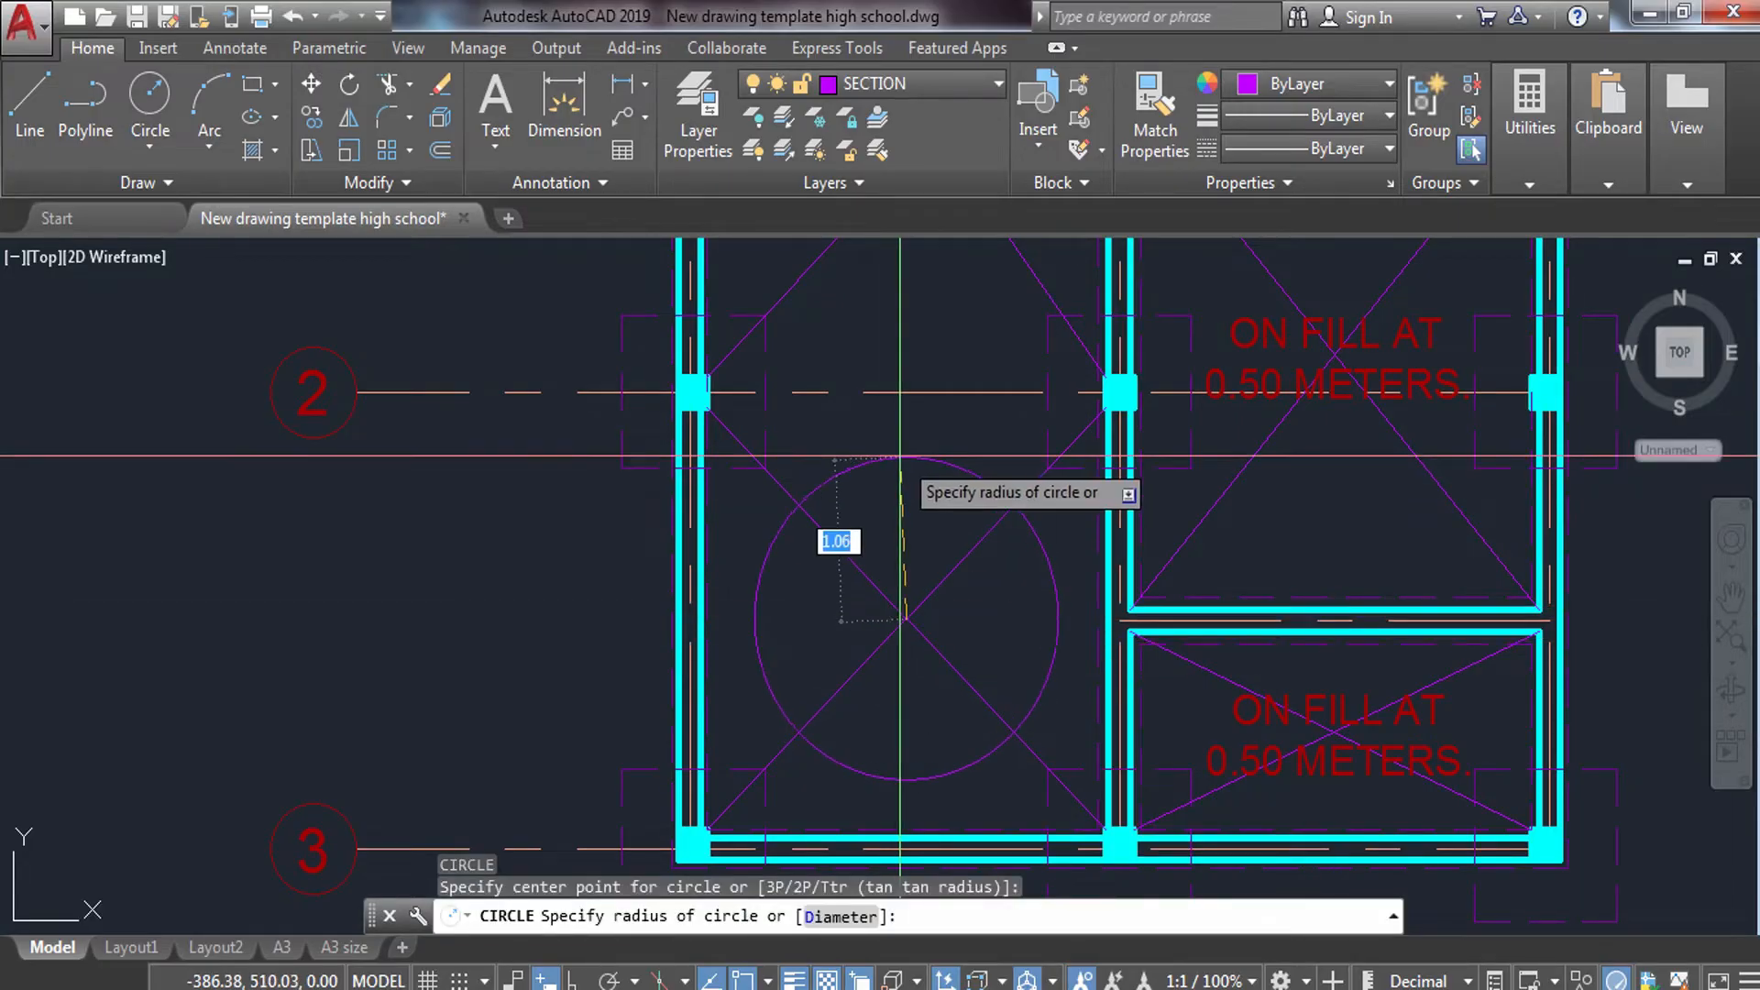
{"action": "key", "text": "Return"}
Trim away the parts of both diagonals that lie inside the circle.
{"action": "type", "text": "tr"}
{"action": "key", "text": "Return"}
{"action": "key", "text": "Return"}
{"action": "left_click", "coordinate": [951, 594]}
{"action": "left_click", "coordinate": [829, 648]}
{"action": "key", "text": "Escape"}
{"action": "key", "text": "Escape"}
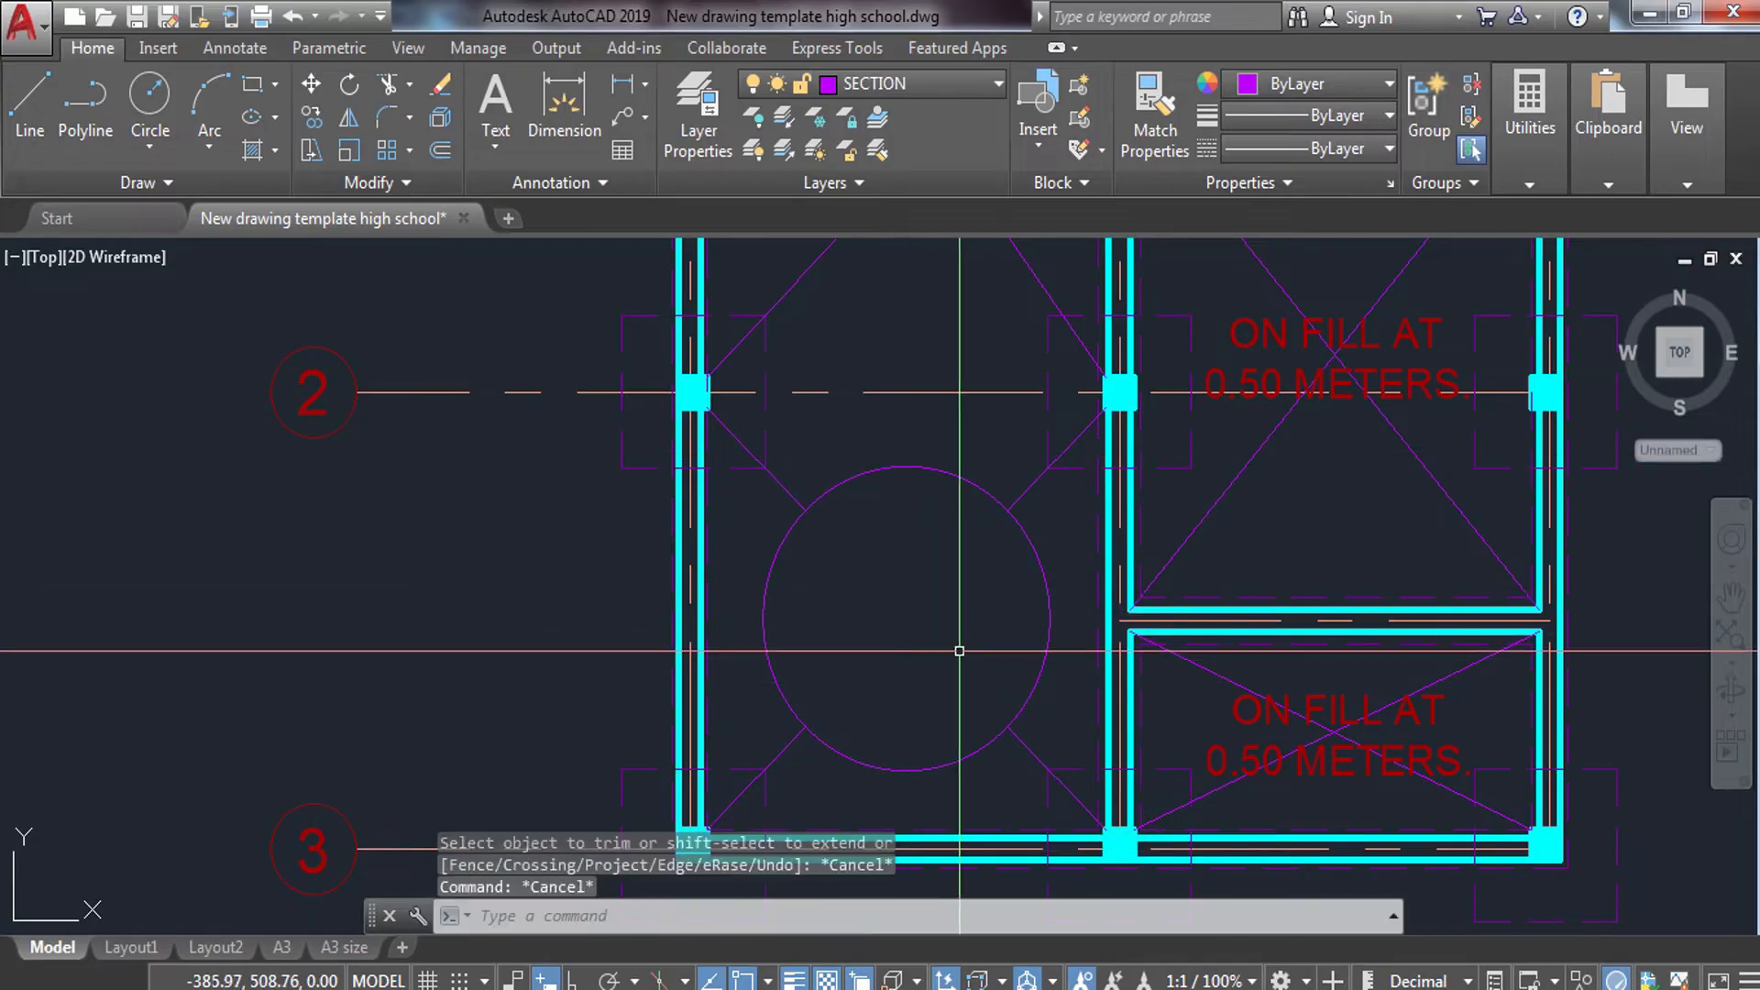
Hatch the inside of the circle with the AR-CONC pattern at a scale of 0.05.
{"action": "middle_click_drag", "start_coordinate": [905, 621], "coordinate": [731, 509]}
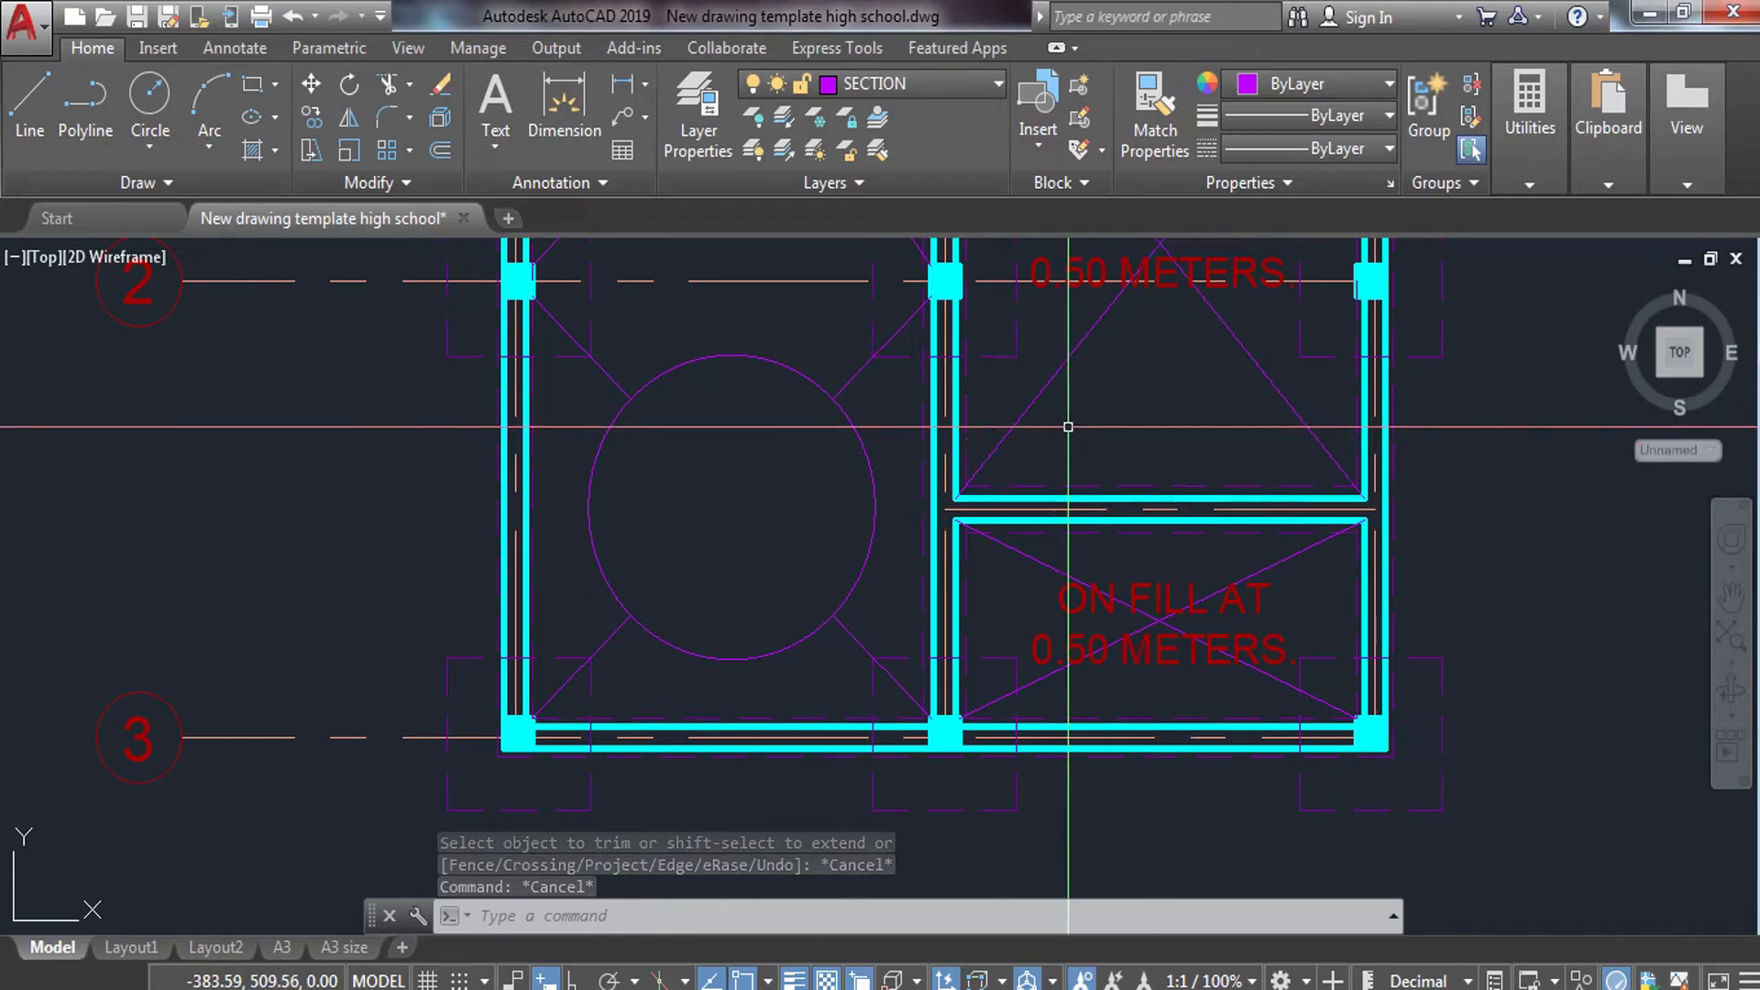
{"action": "key", "text": "Escape"}
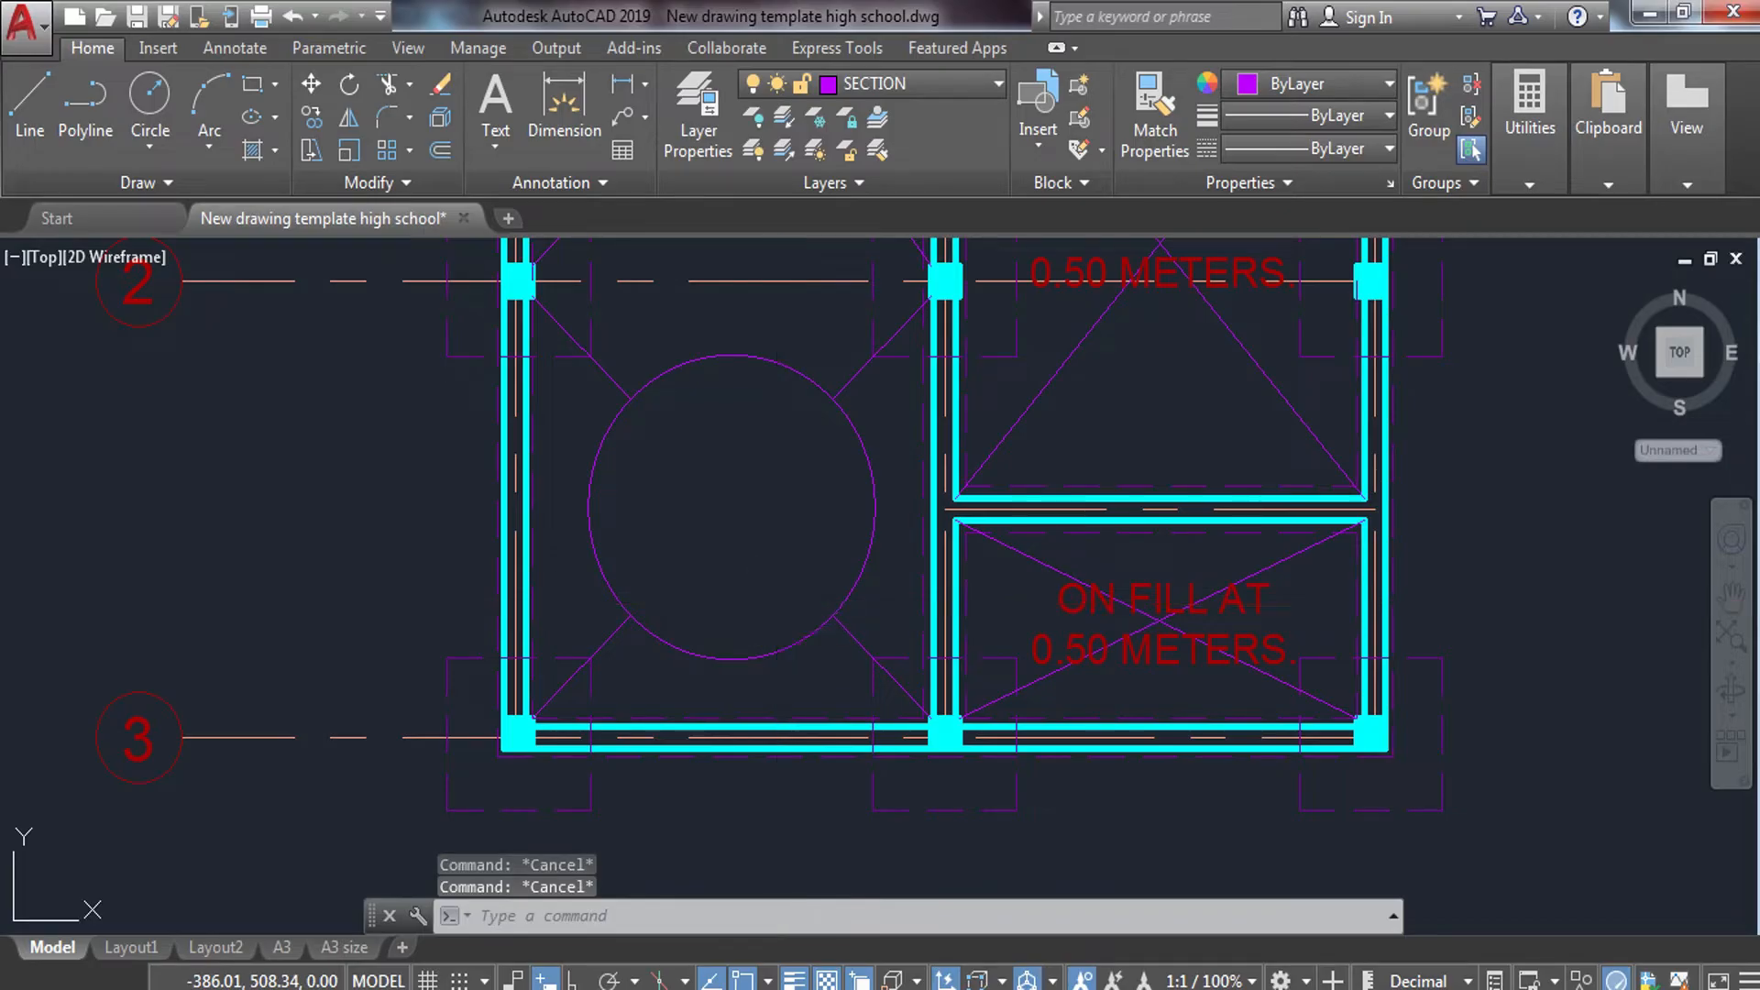
{"action": "type", "text": "h"}
{"action": "key", "text": "Return"}
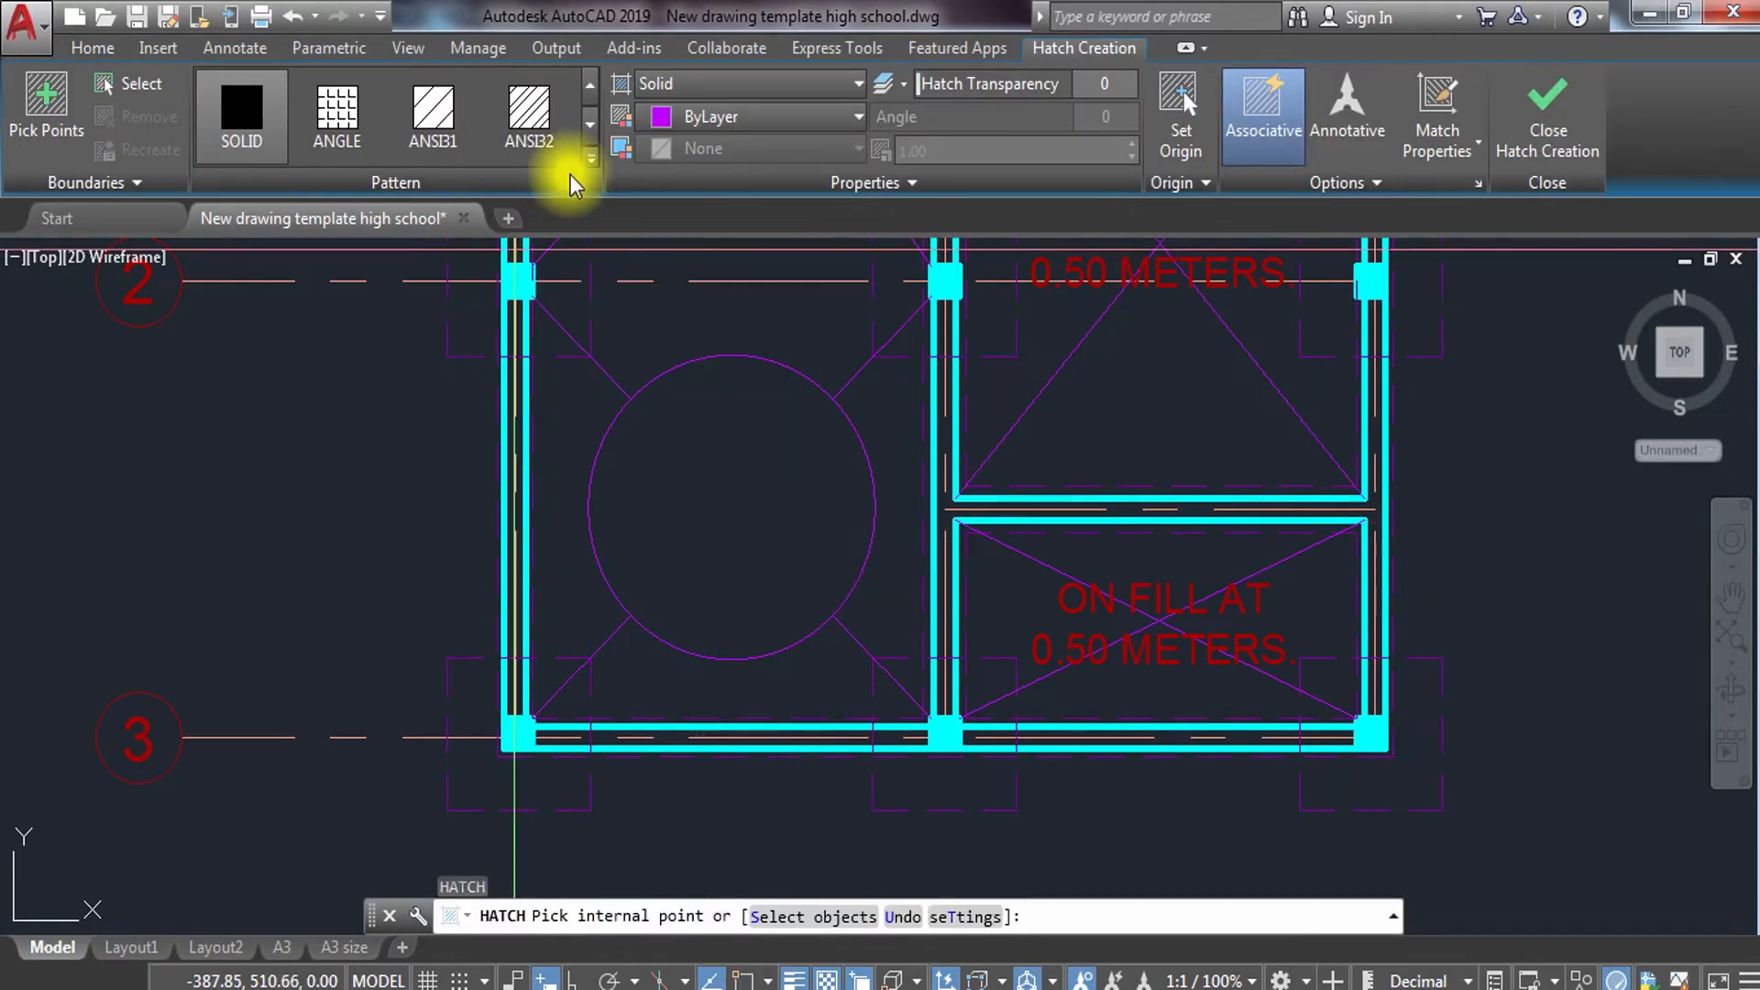
{"action": "left_click", "coordinate": [593, 156]}
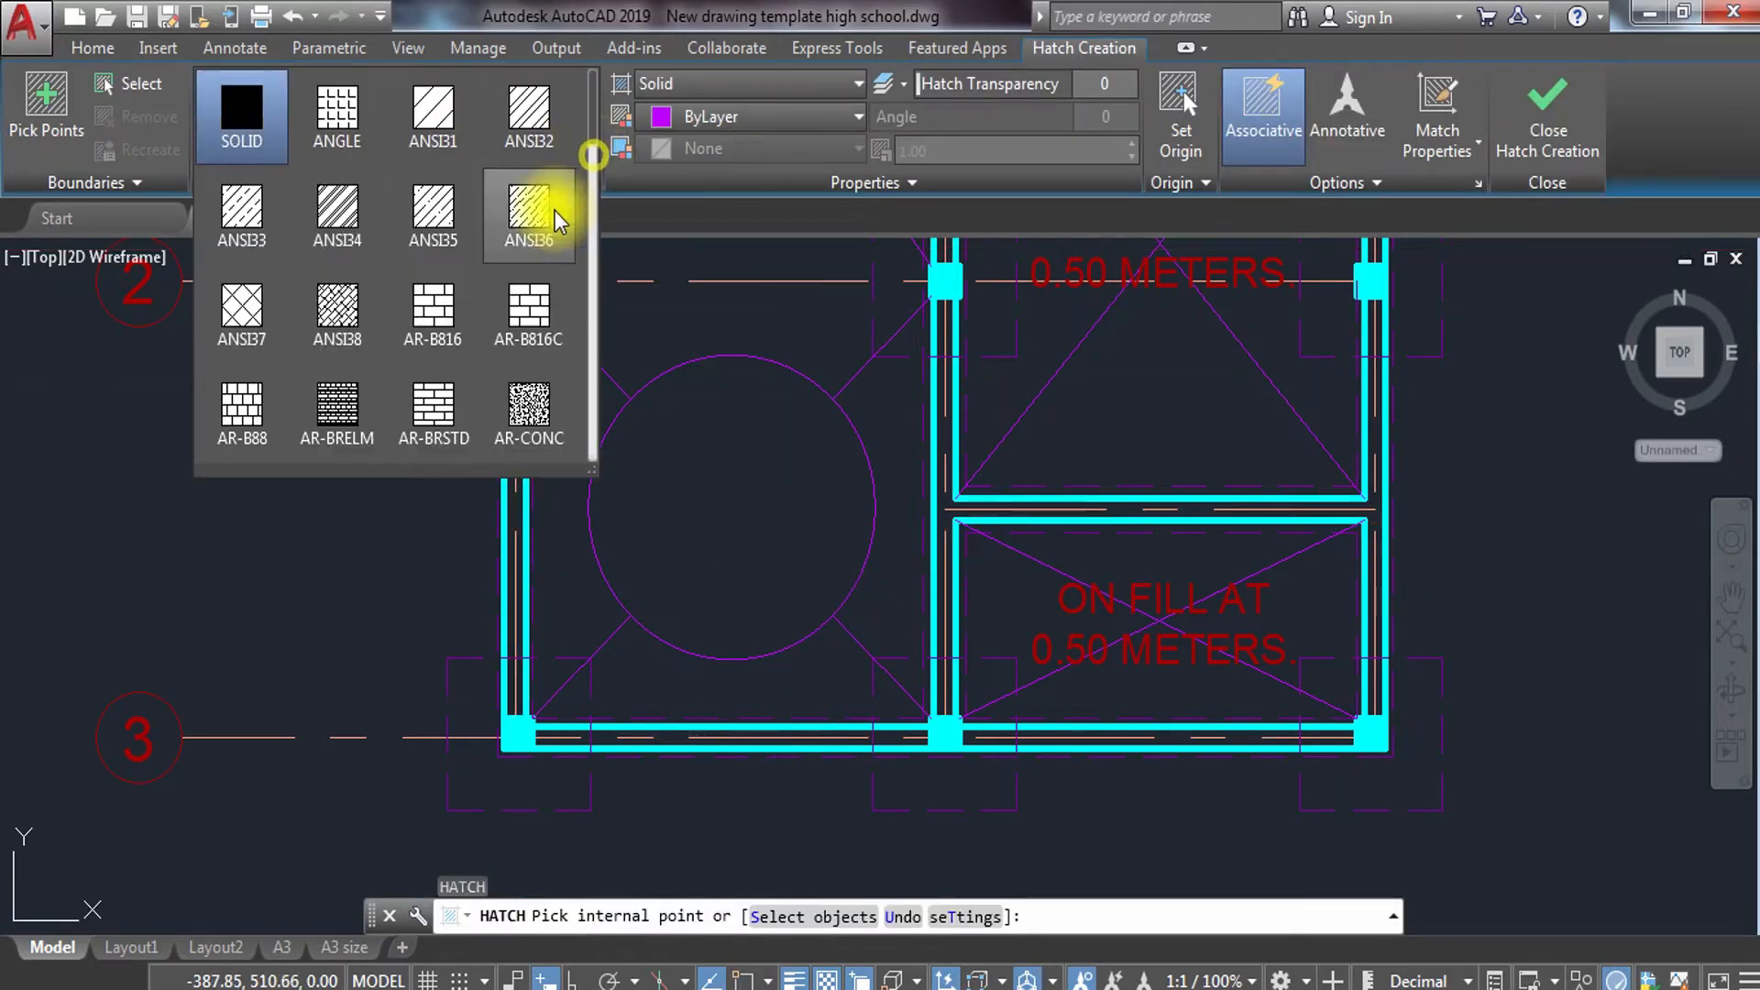
{"action": "left_click", "coordinate": [531, 404]}
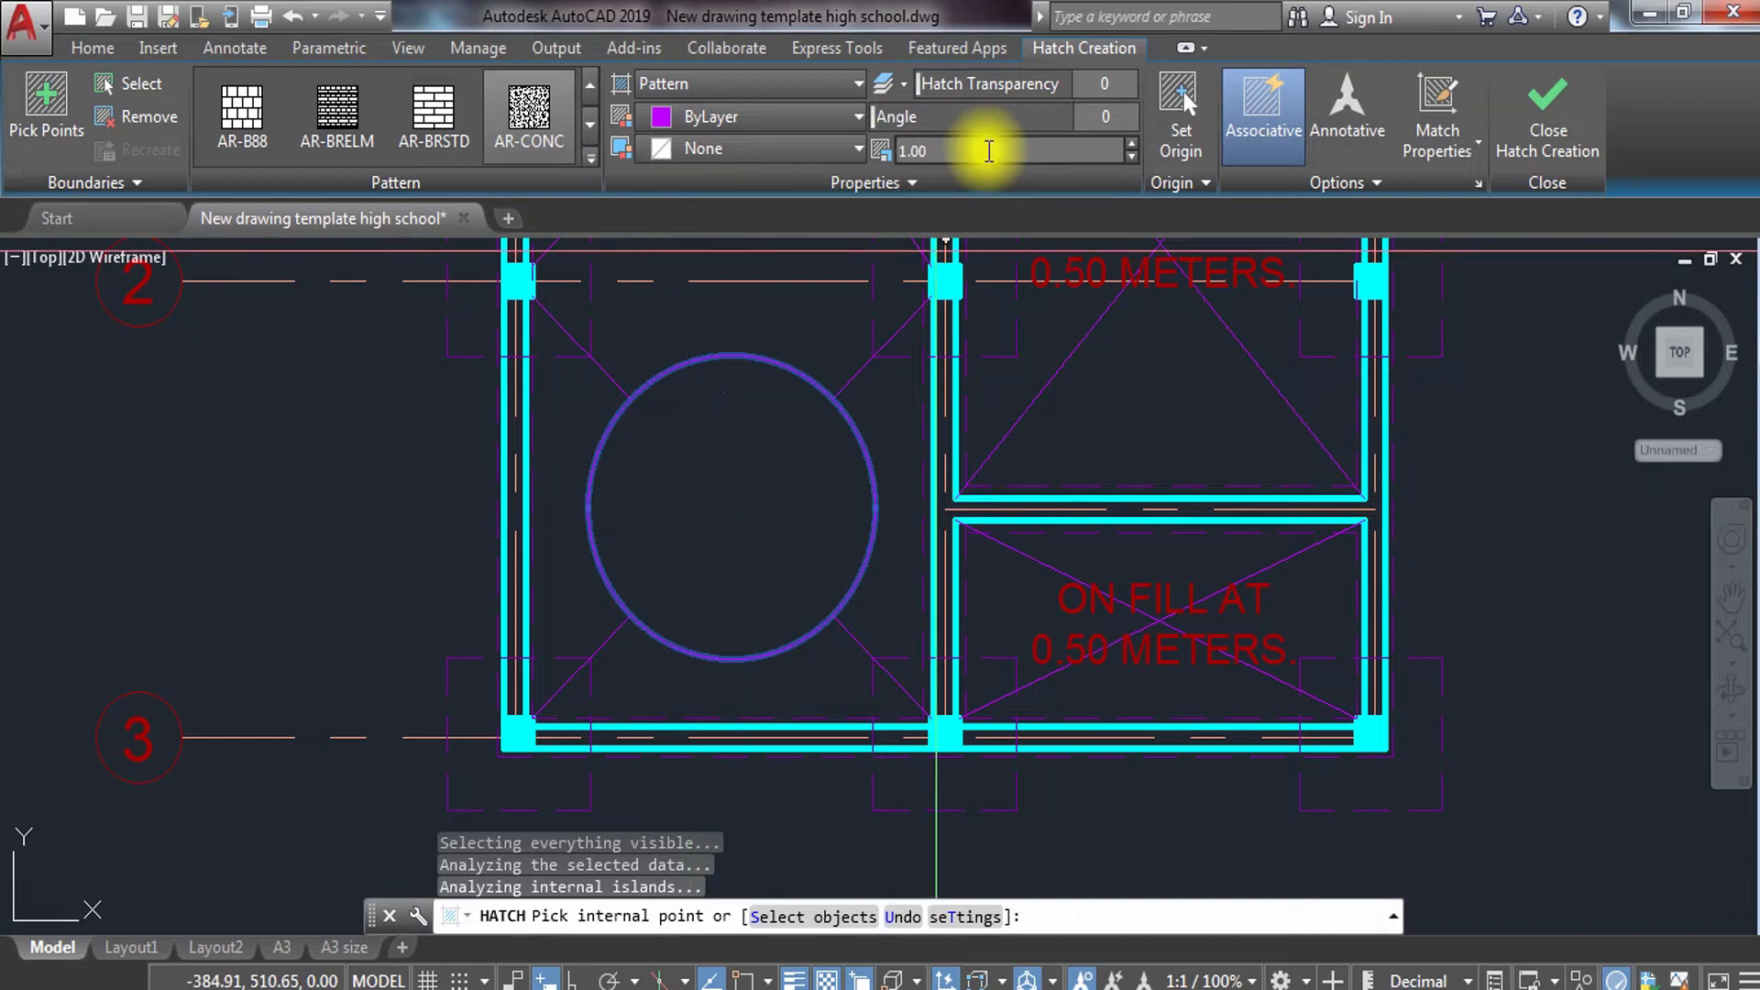
{"action": "type", "text": "0.05"}
{"action": "key", "text": "Return"}
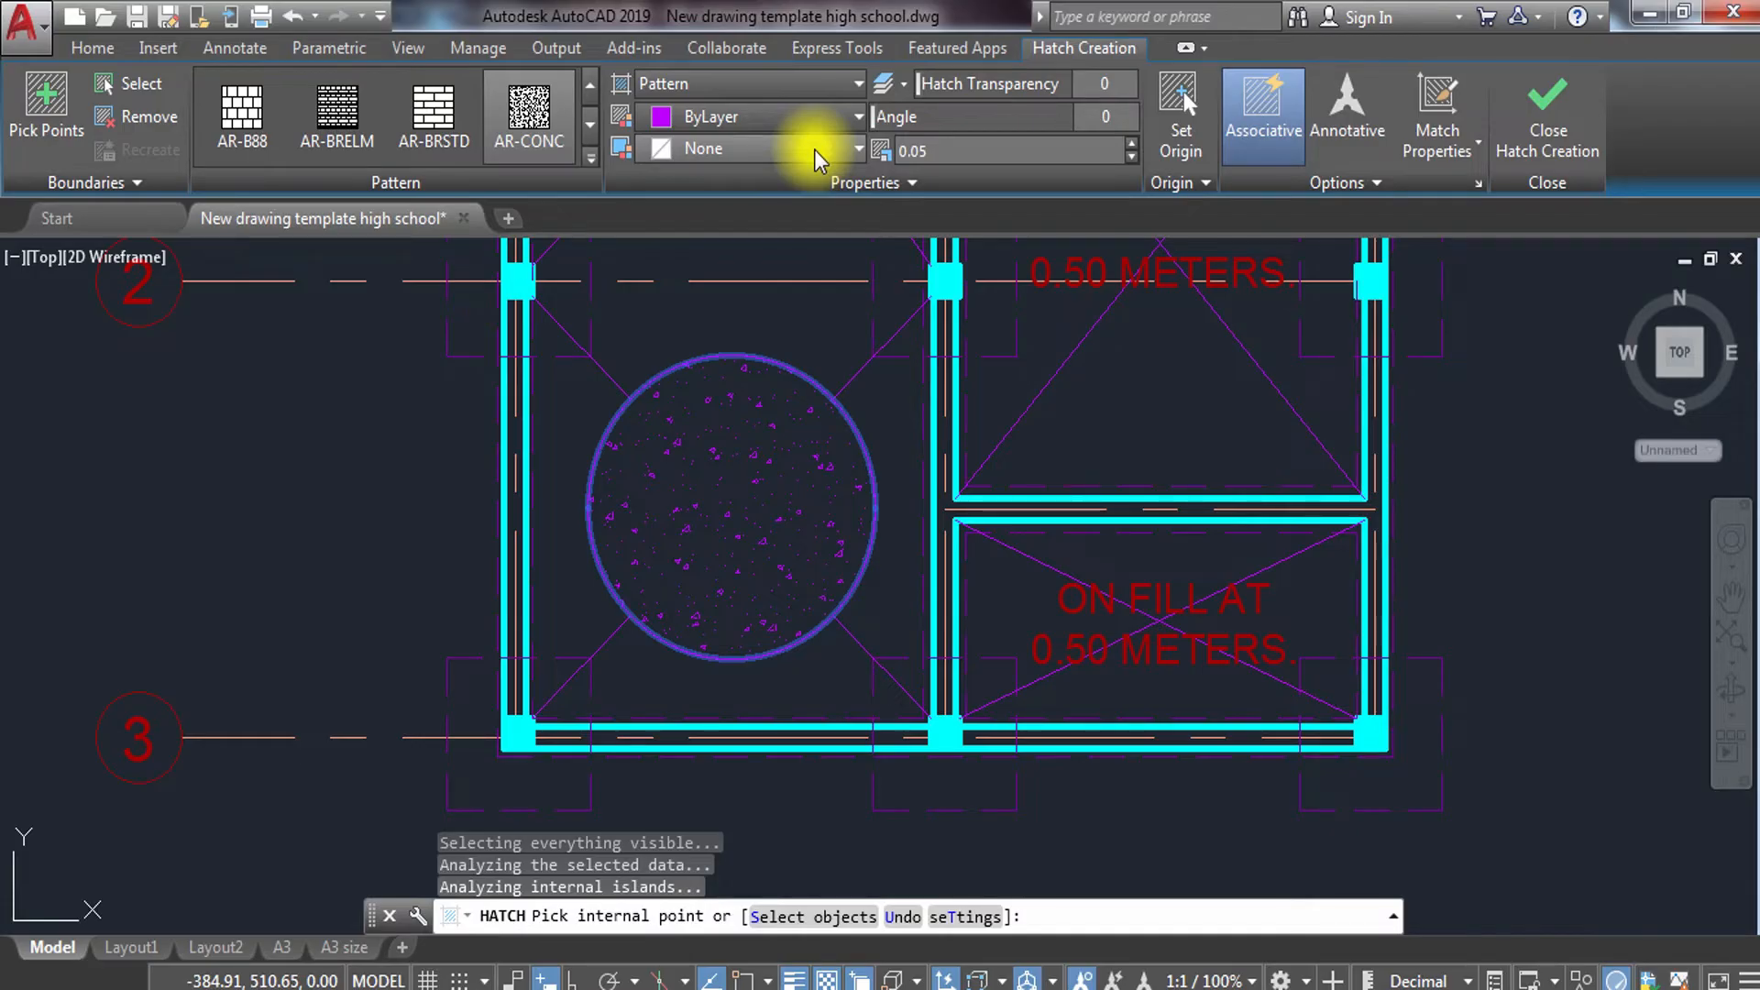
{"action": "key", "text": "Return"}
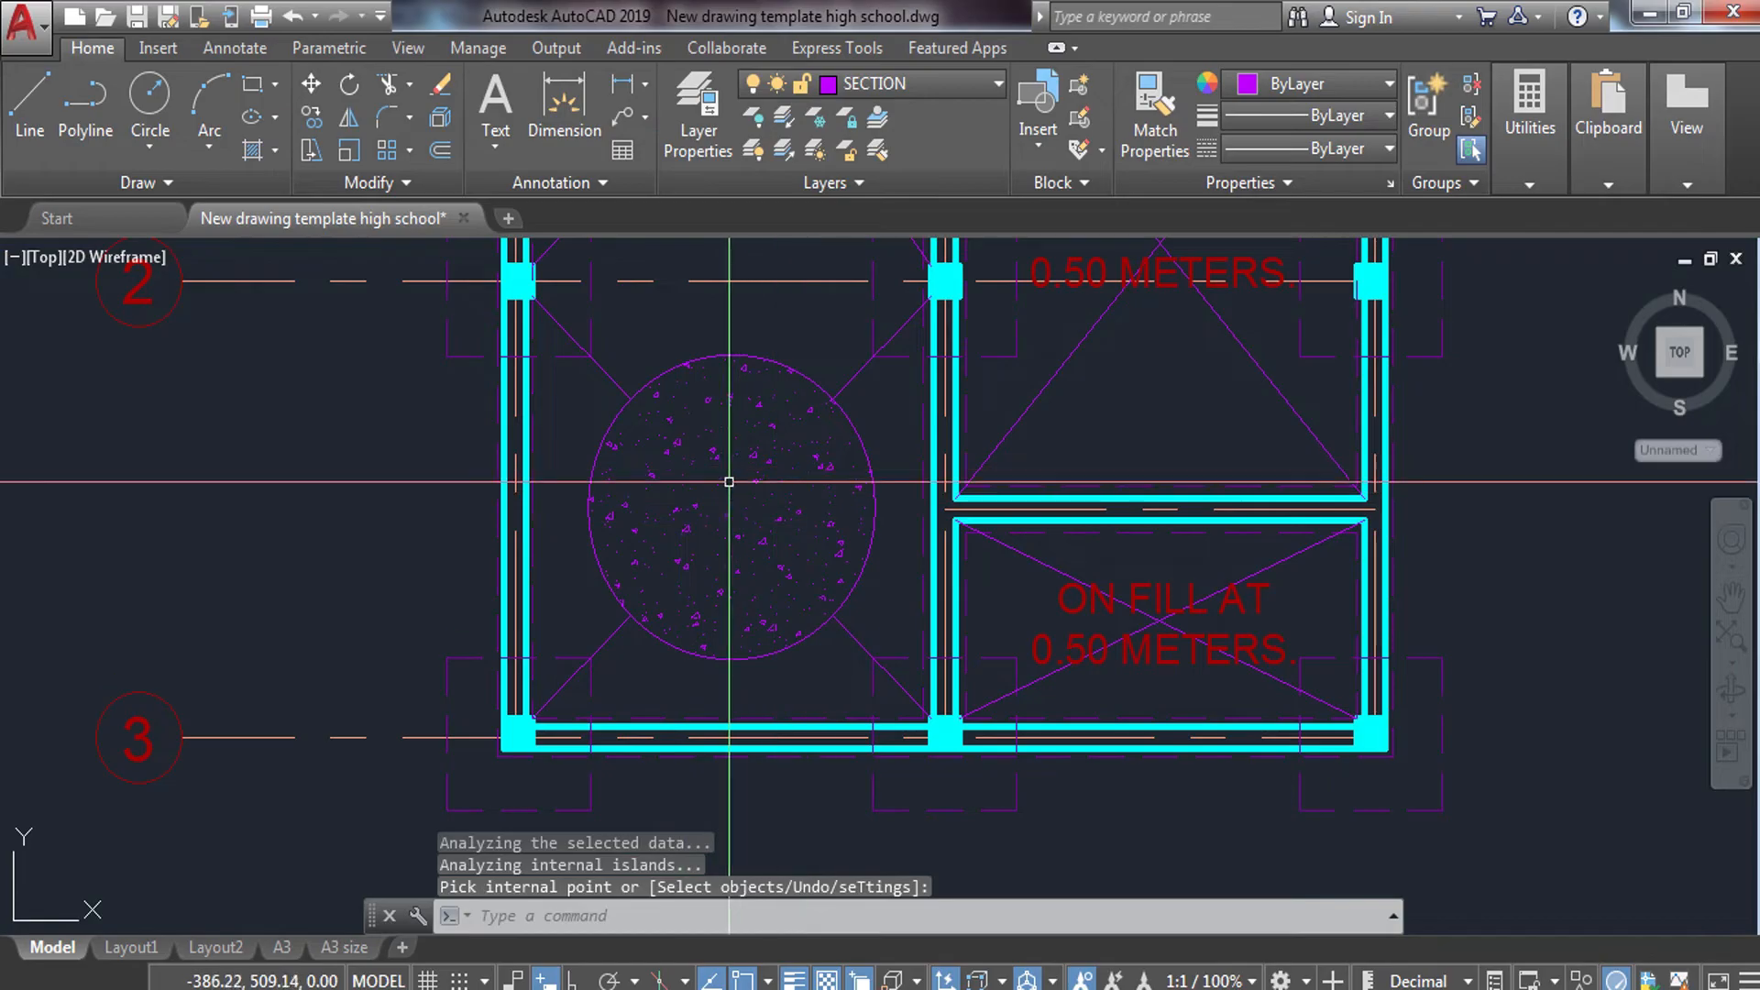
Make GRADE LINE the current layer and draw a horizontal line across the circle between its opposite quadrants.
{"action": "left_click", "coordinate": [948, 81]}
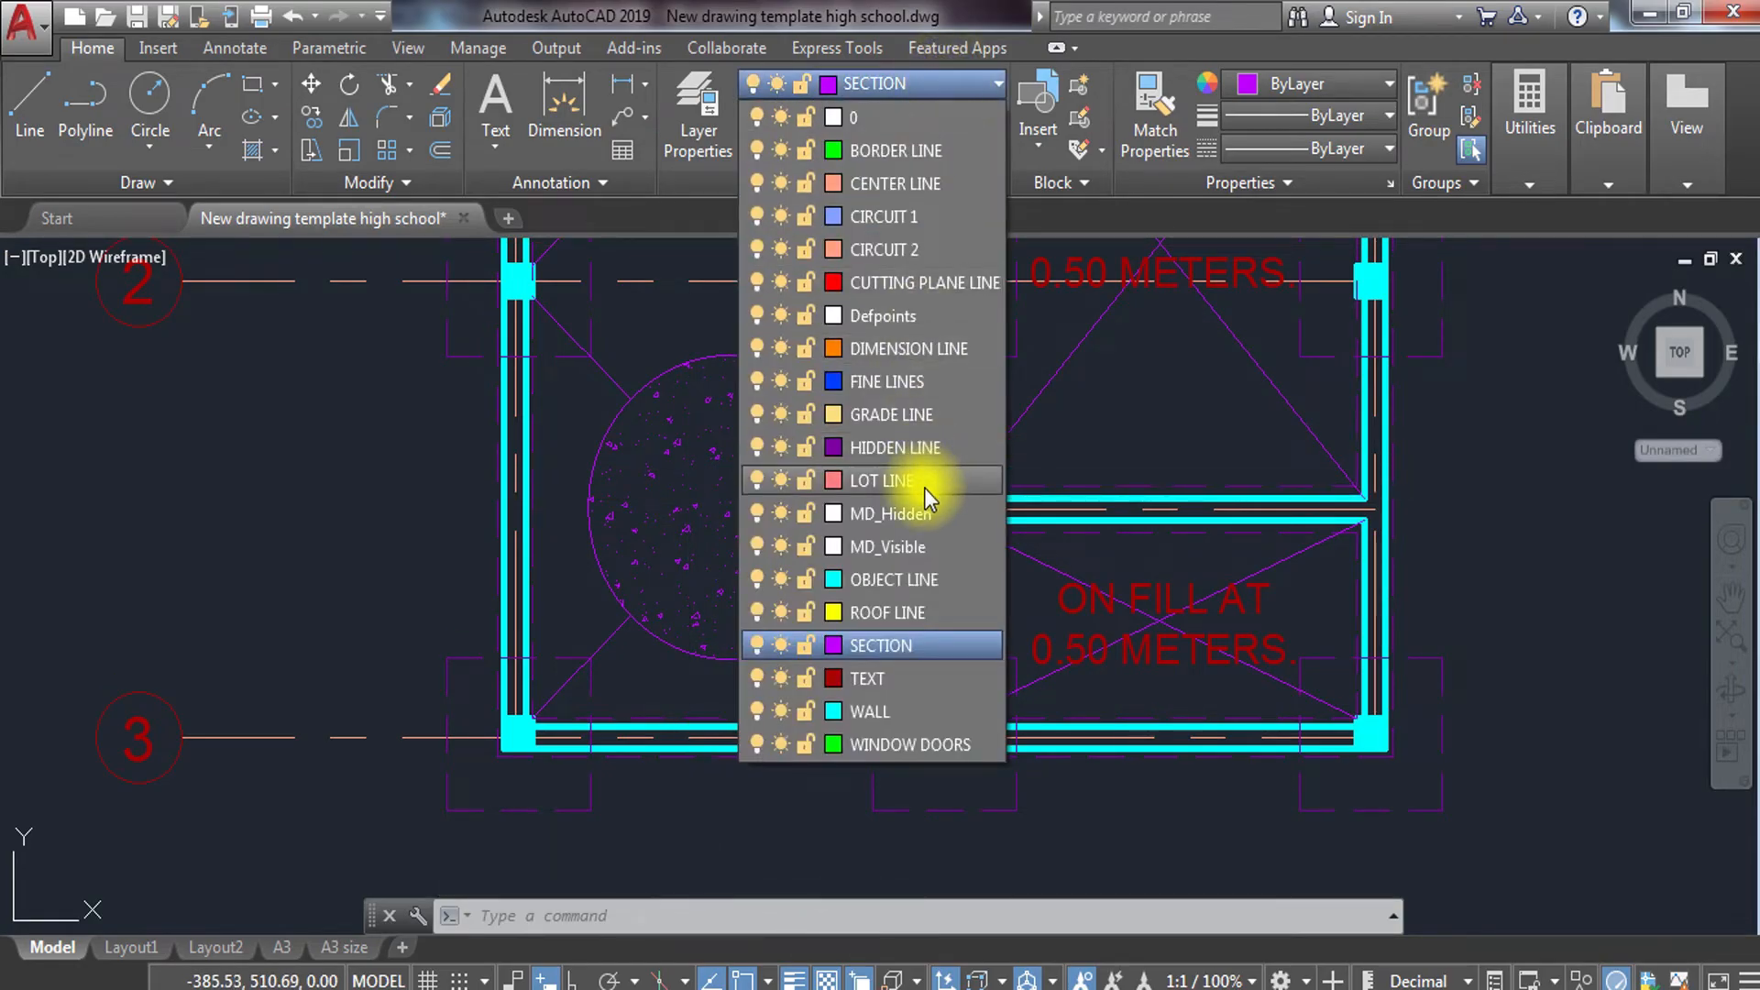
{"action": "left_click", "coordinate": [937, 412]}
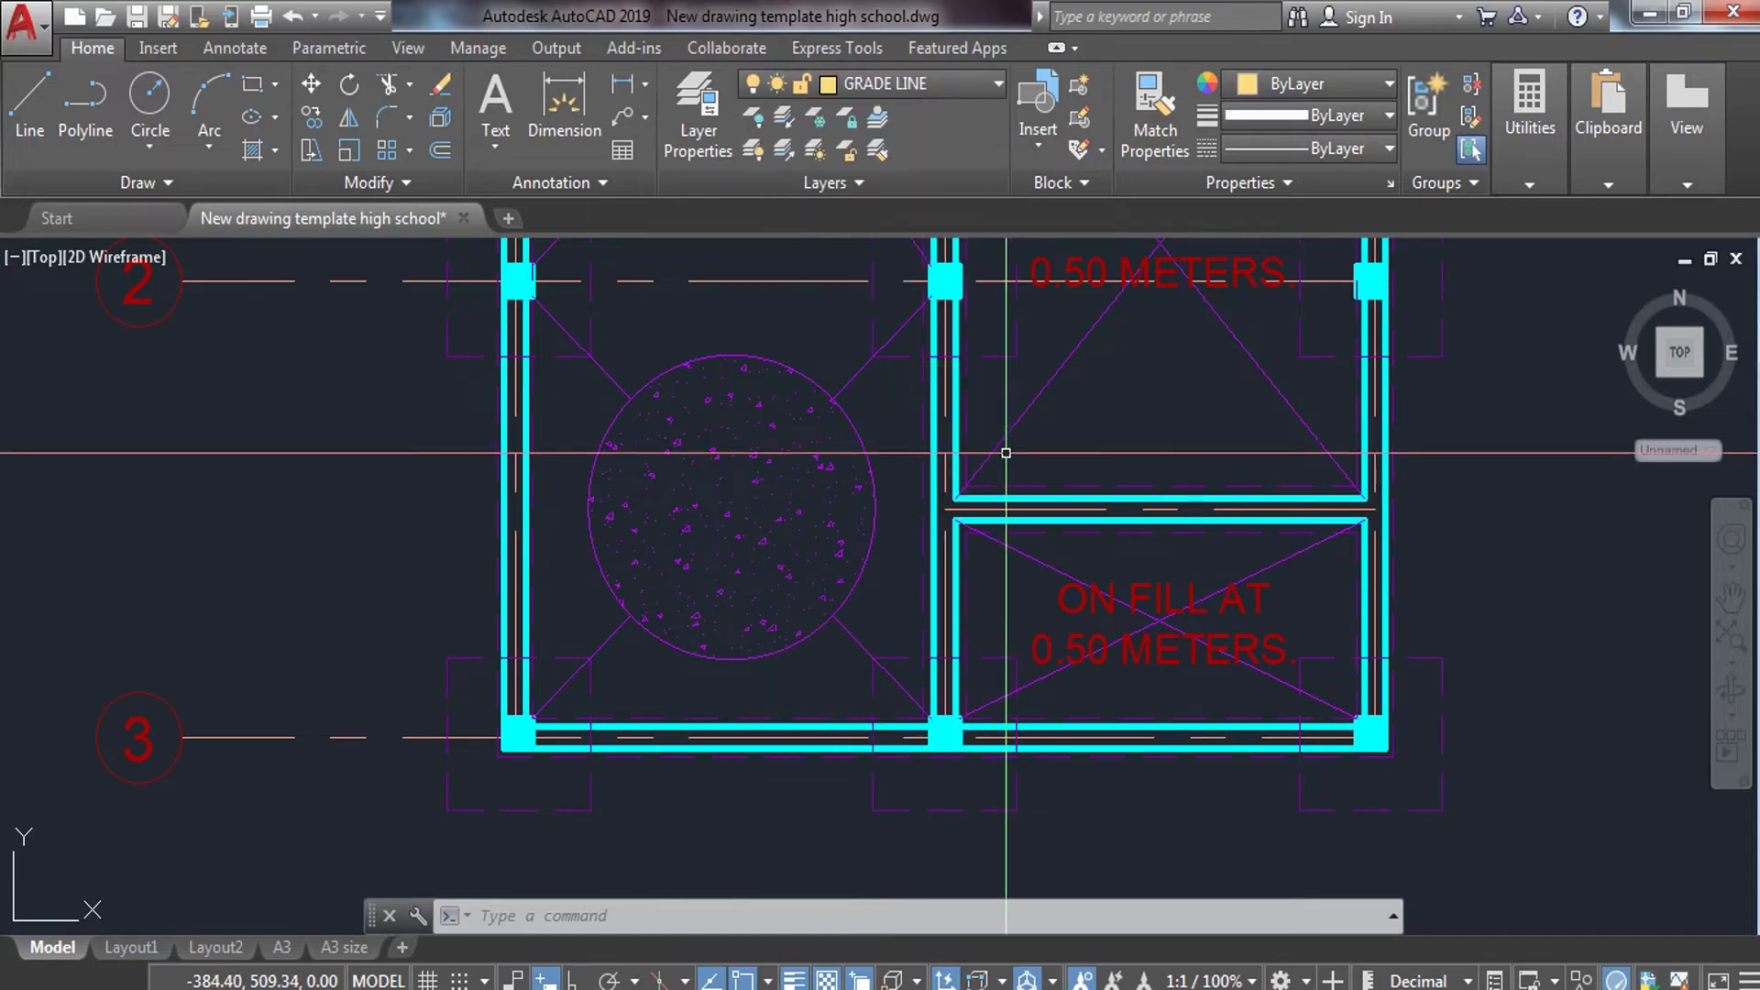
{"action": "type", "text": "l"}
{"action": "key", "text": "Return"}
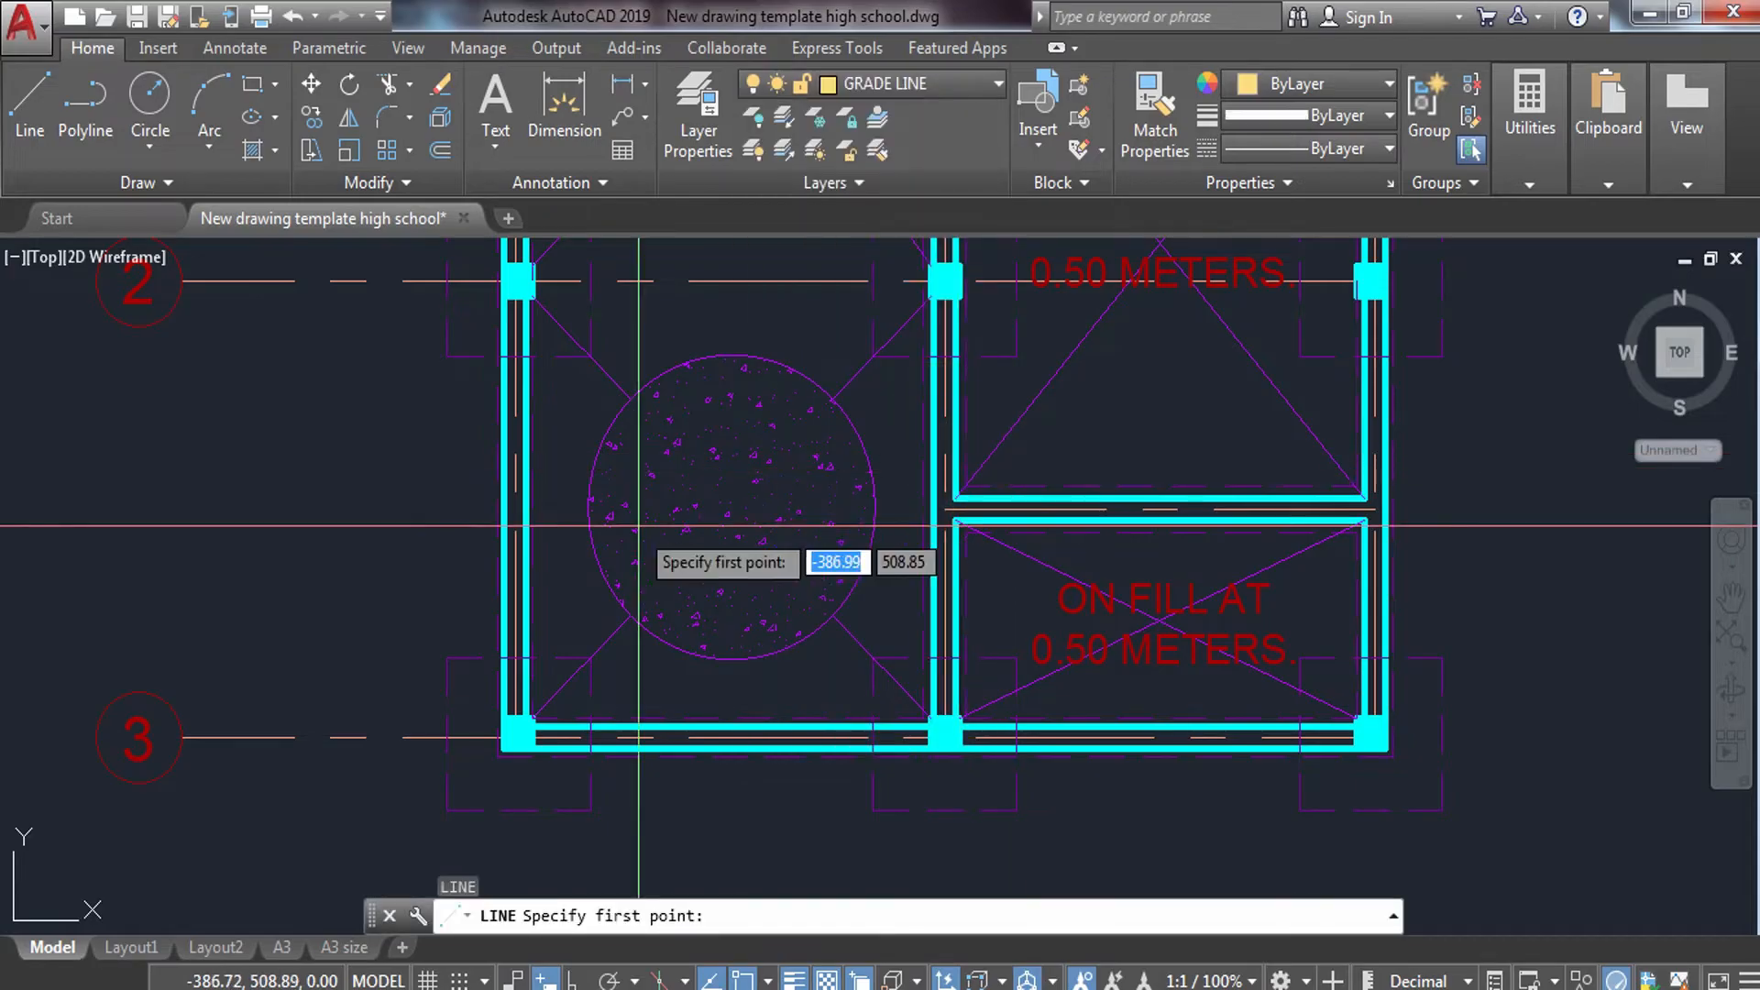
{"action": "left_click", "coordinate": [588, 507]}
{"action": "left_click", "coordinate": [878, 507]}
{"action": "key", "text": "Escape"}
Draw a vertical line through the hatched circle from its upper quadrant to its lower quadrant.
{"action": "type", "text": "l"}
{"action": "key", "text": "Return"}
{"action": "left_click", "coordinate": [731, 353]}
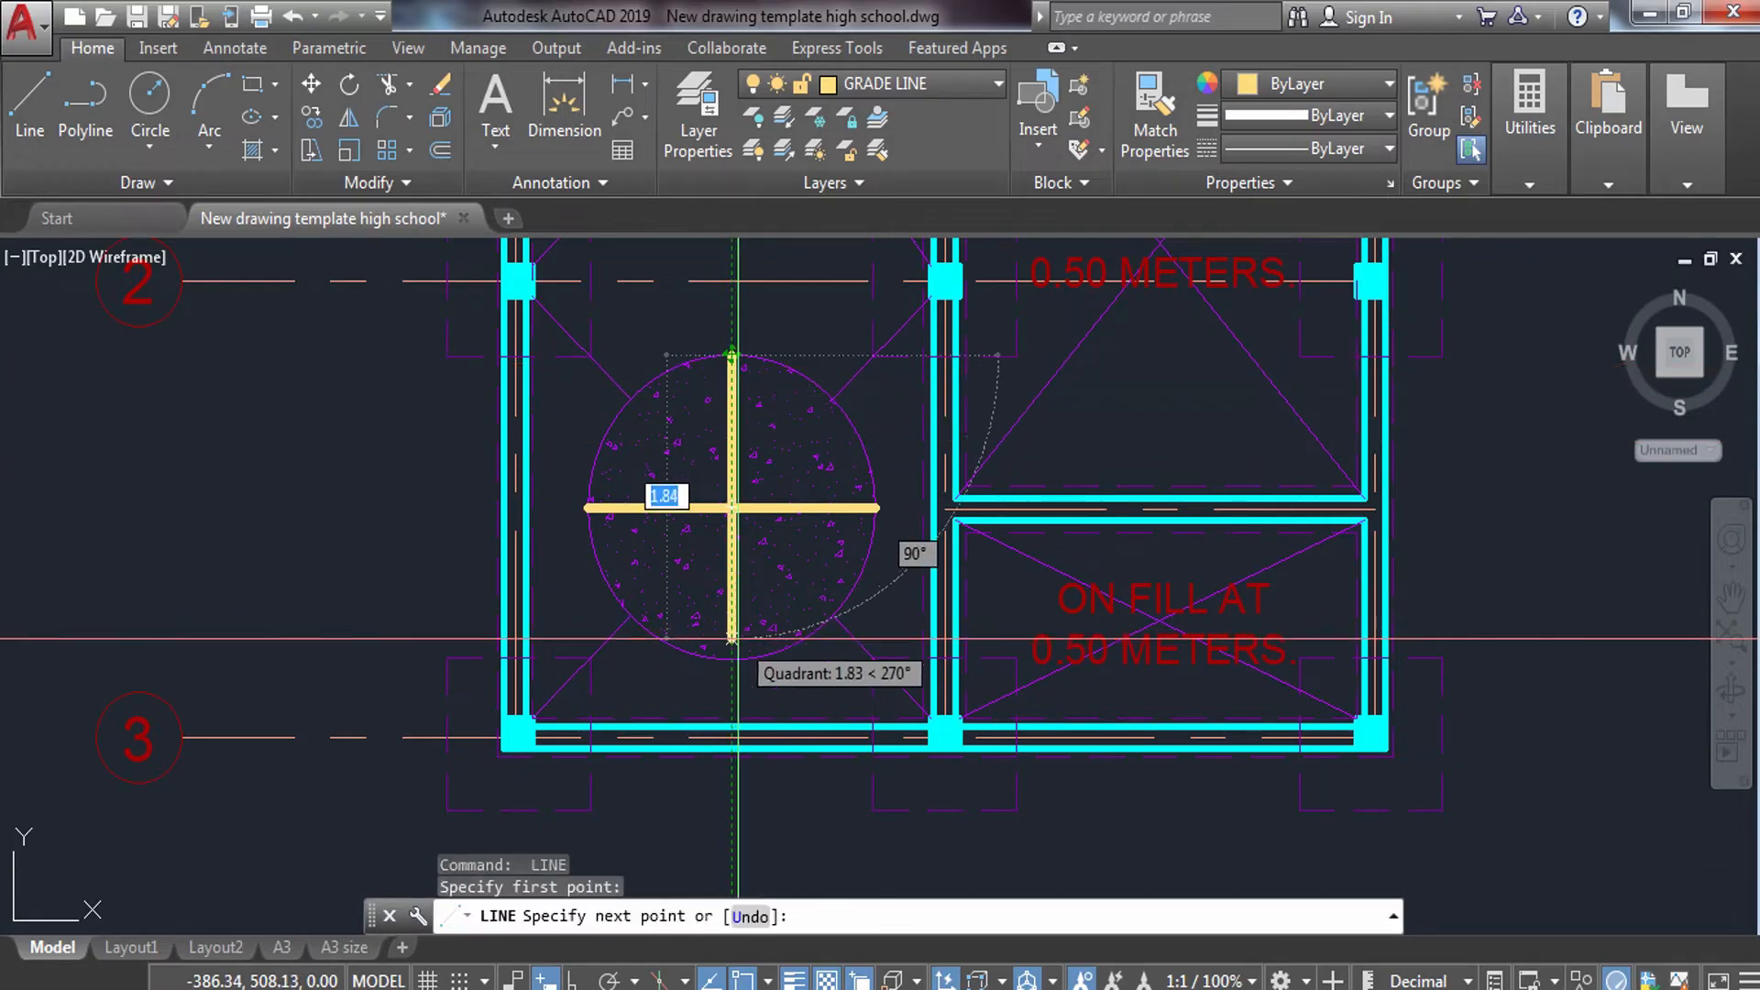
{"action": "left_click", "coordinate": [730, 639]}
{"action": "key", "text": "Escape"}
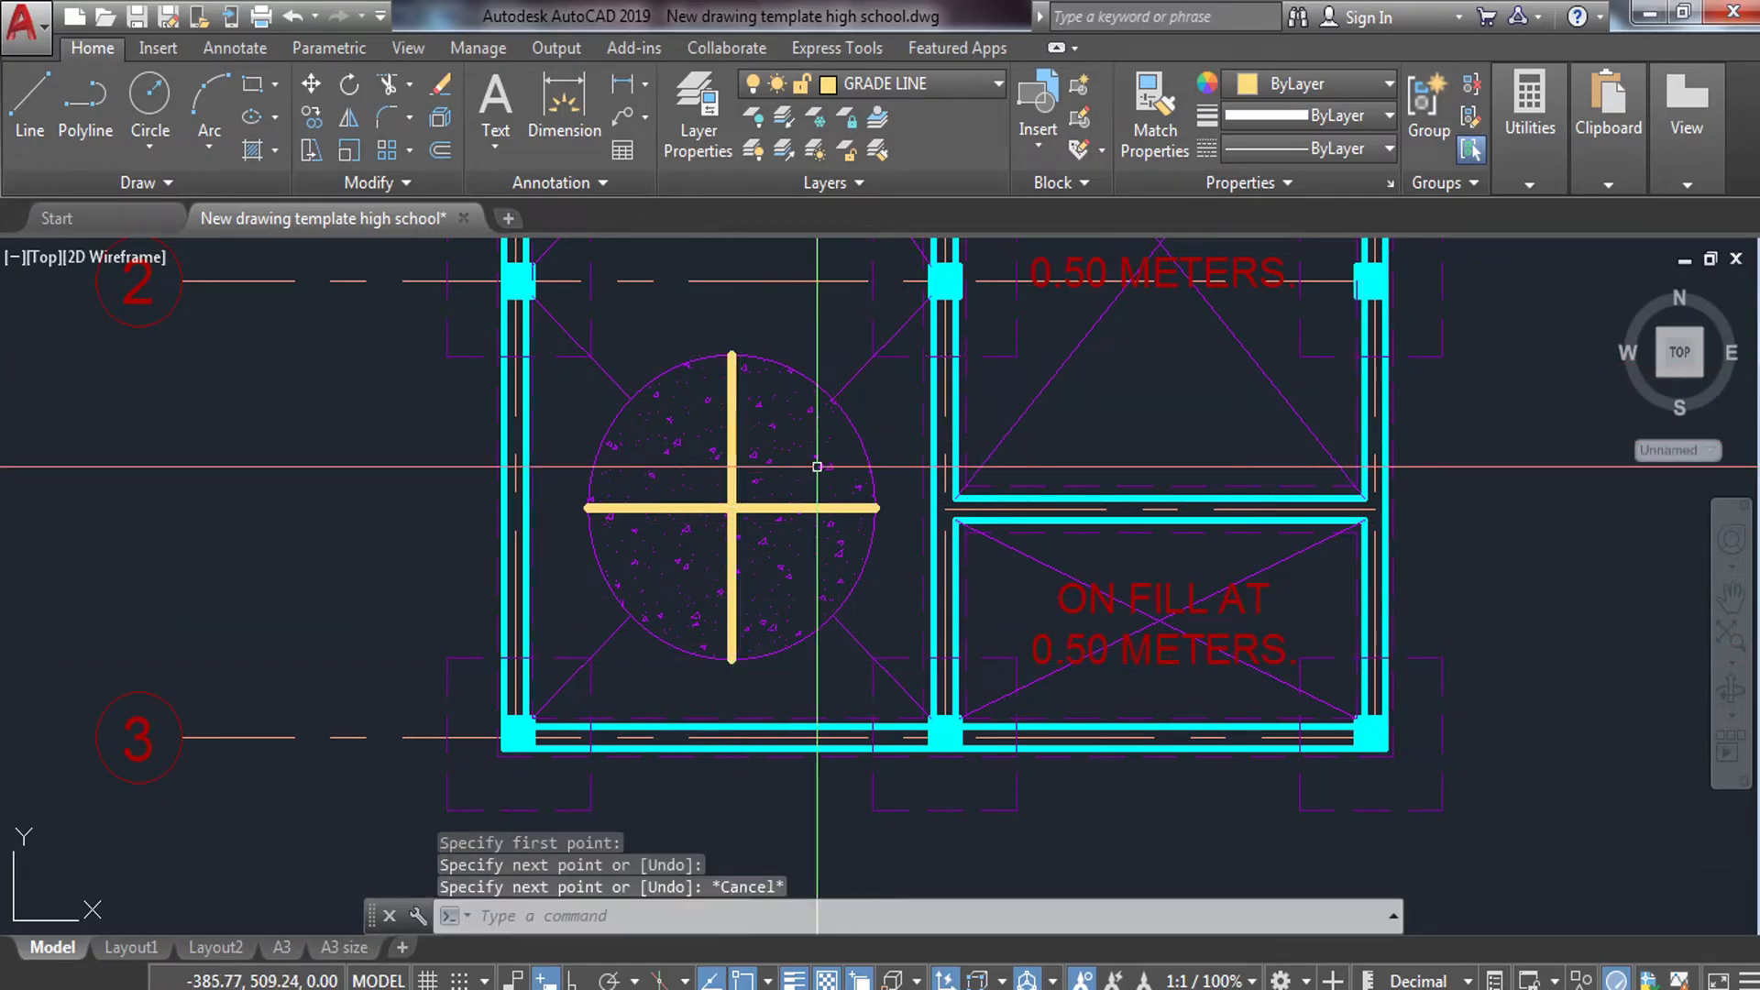
{"action": "key", "text": "Escape"}
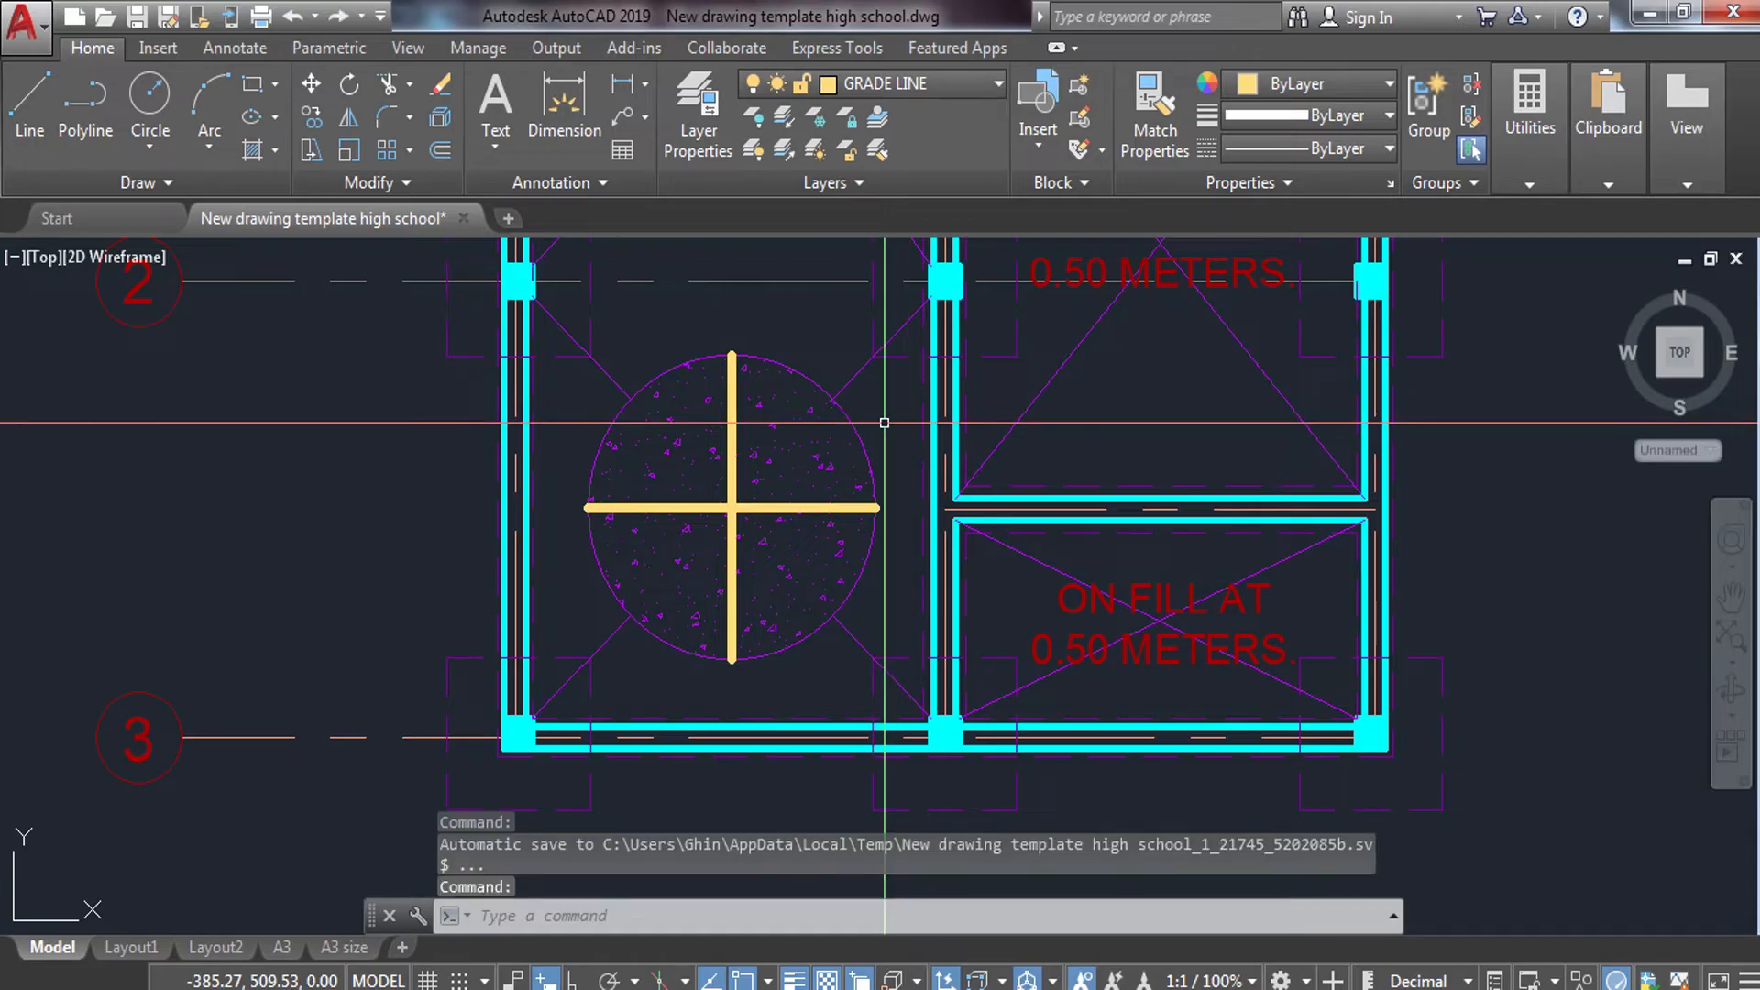
Offset the circle's vertical centre line by 0.5 to both sides.
{"action": "type", "text": "o"}
{"action": "key", "text": "Return"}
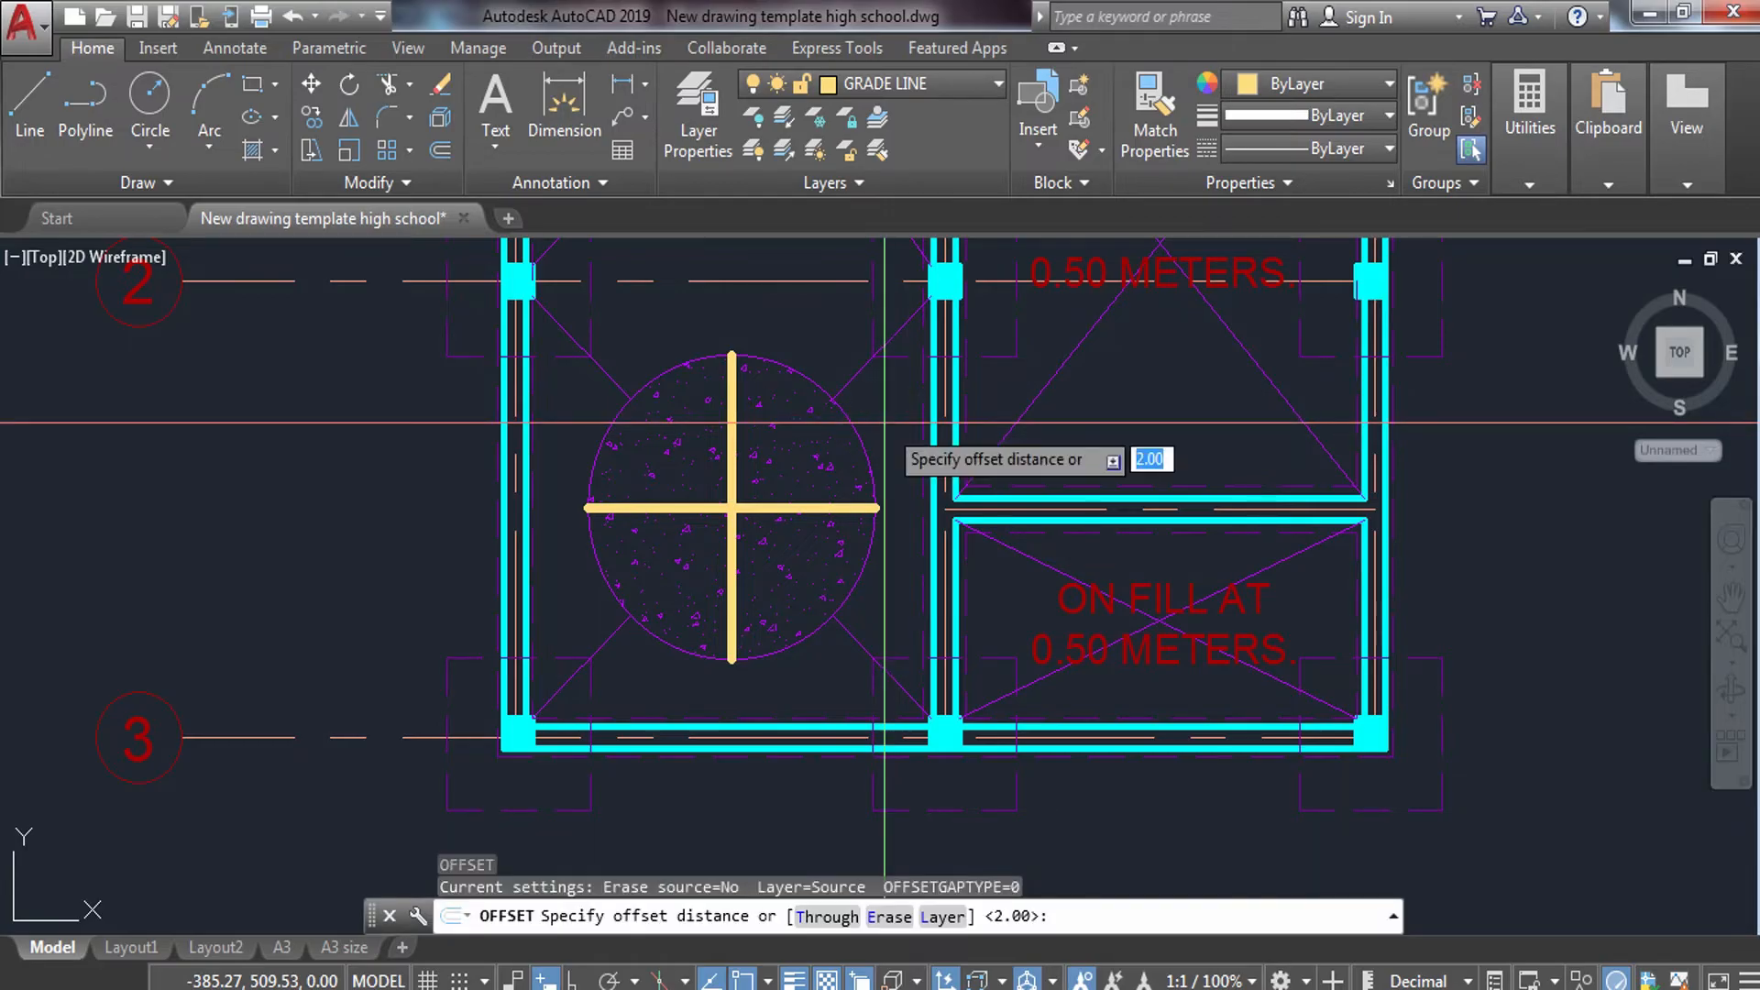
{"action": "type", "text": ".5"}
{"action": "key", "text": "Return"}
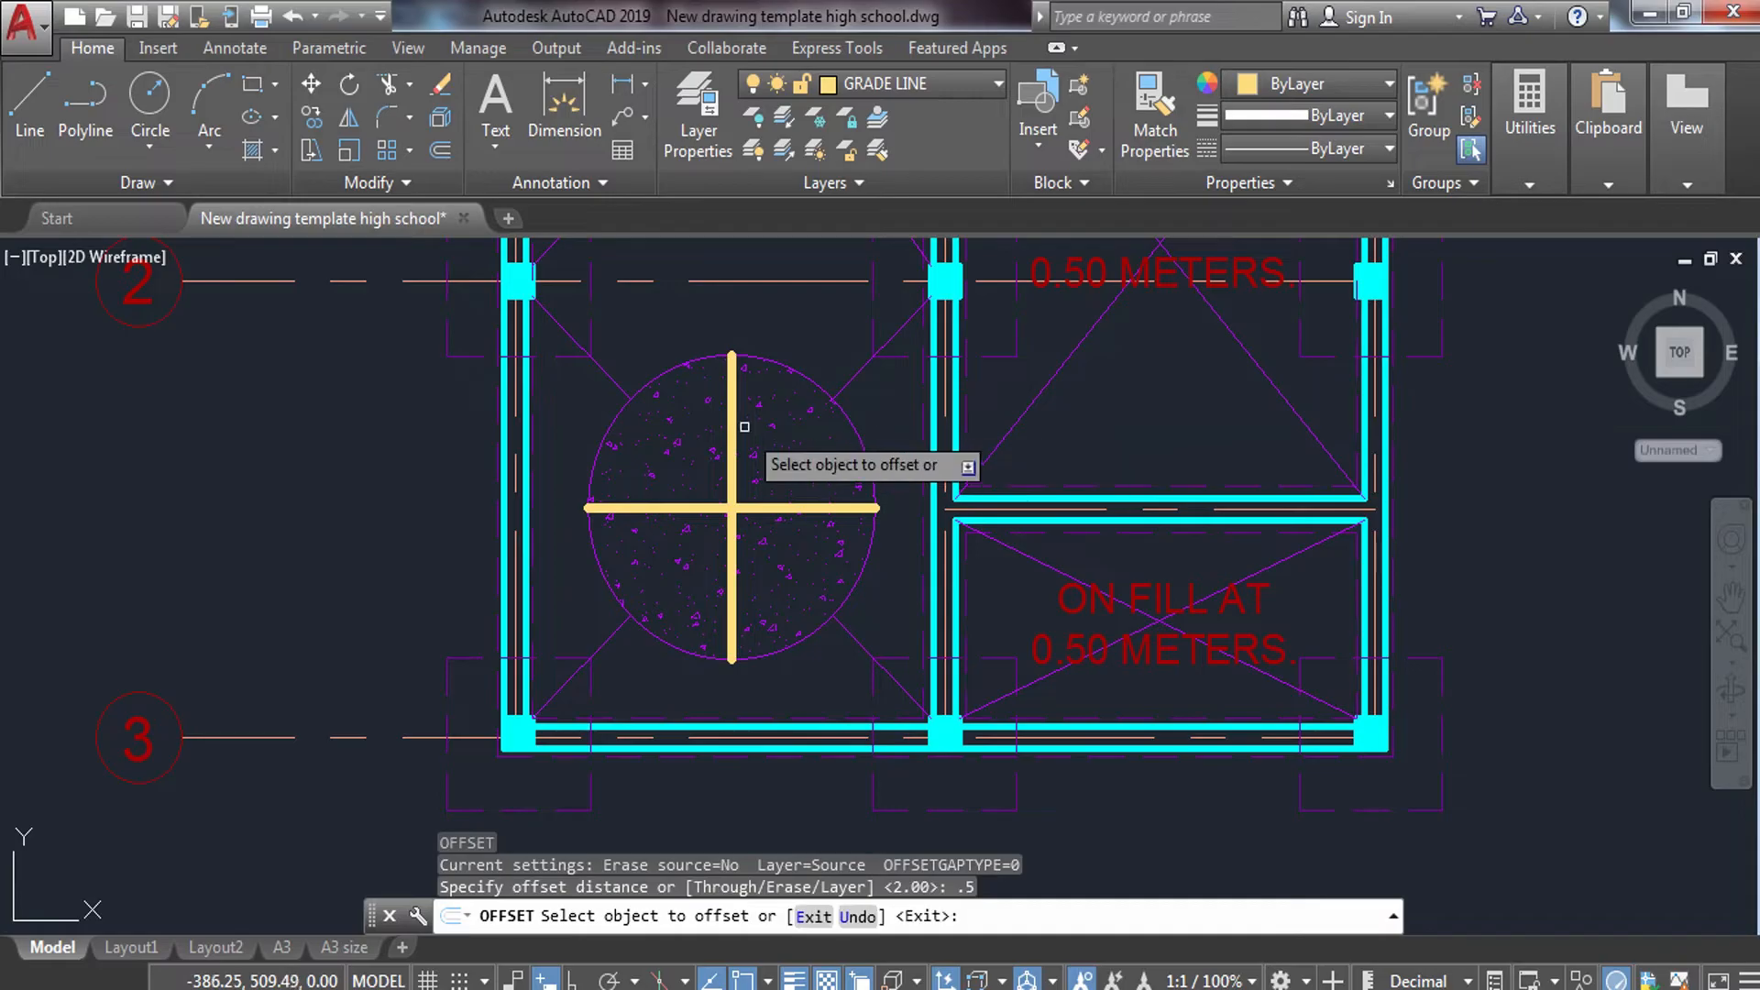
{"action": "left_click", "coordinate": [732, 404]}
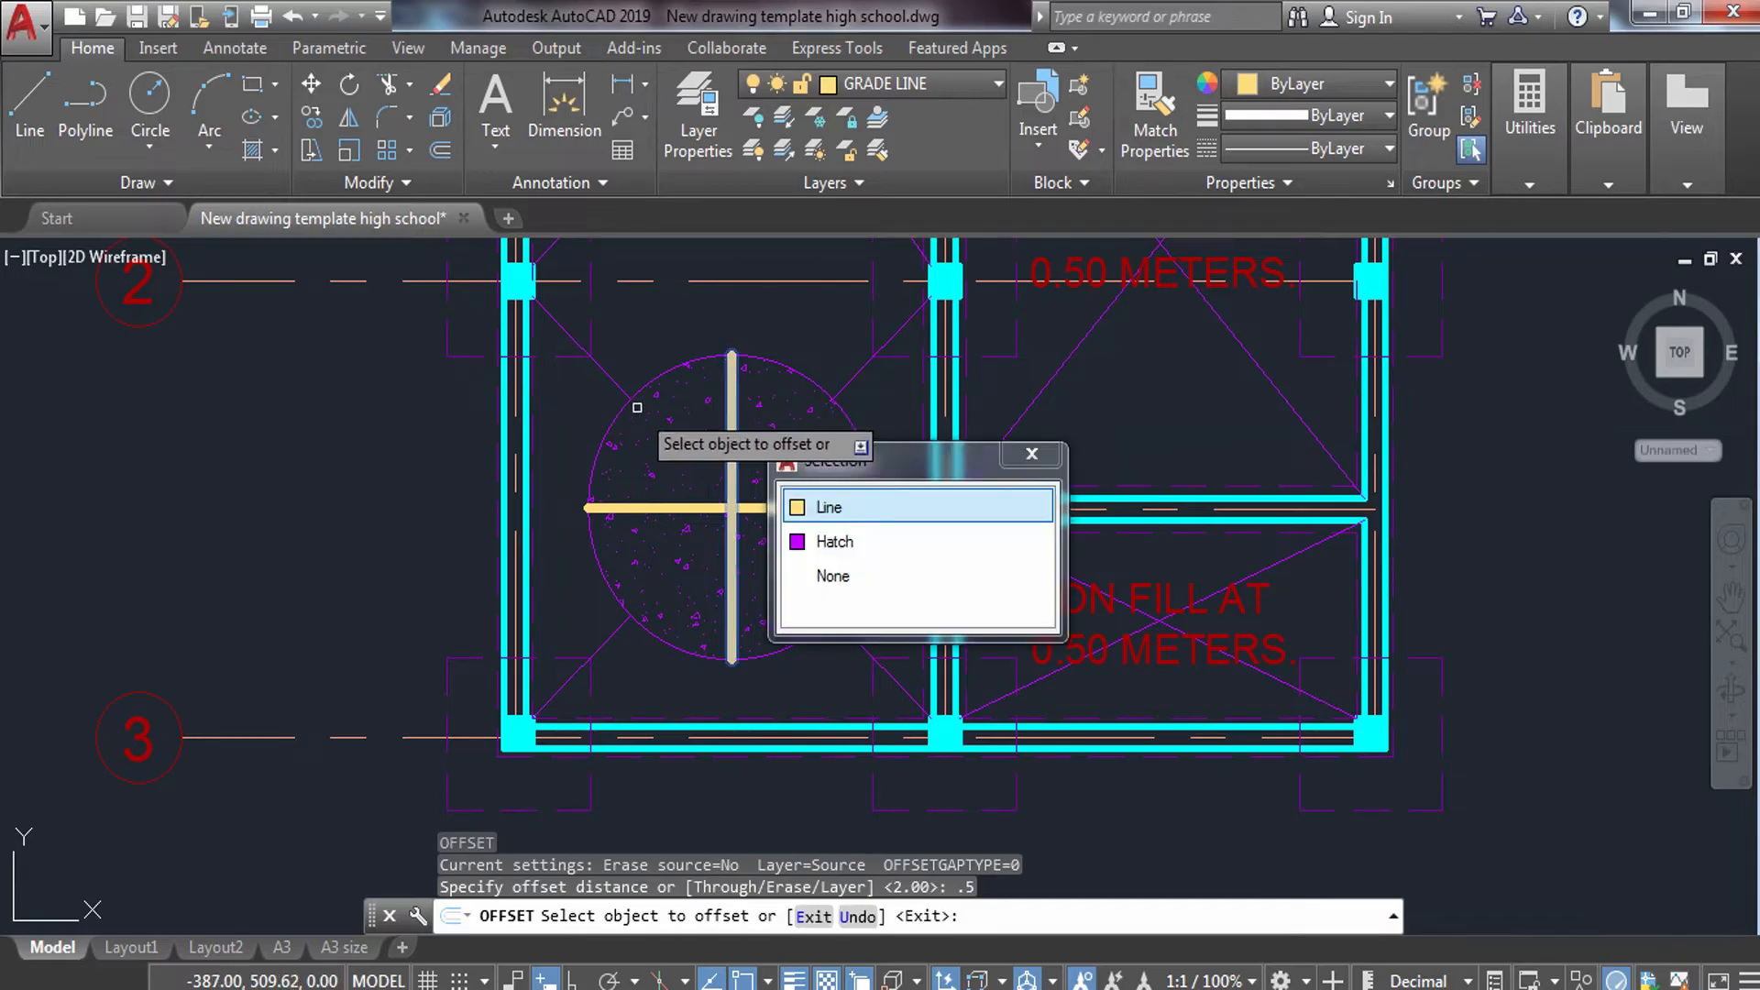
{"action": "left_click", "coordinate": [852, 506]}
{"action": "left_click", "coordinate": [687, 359]}
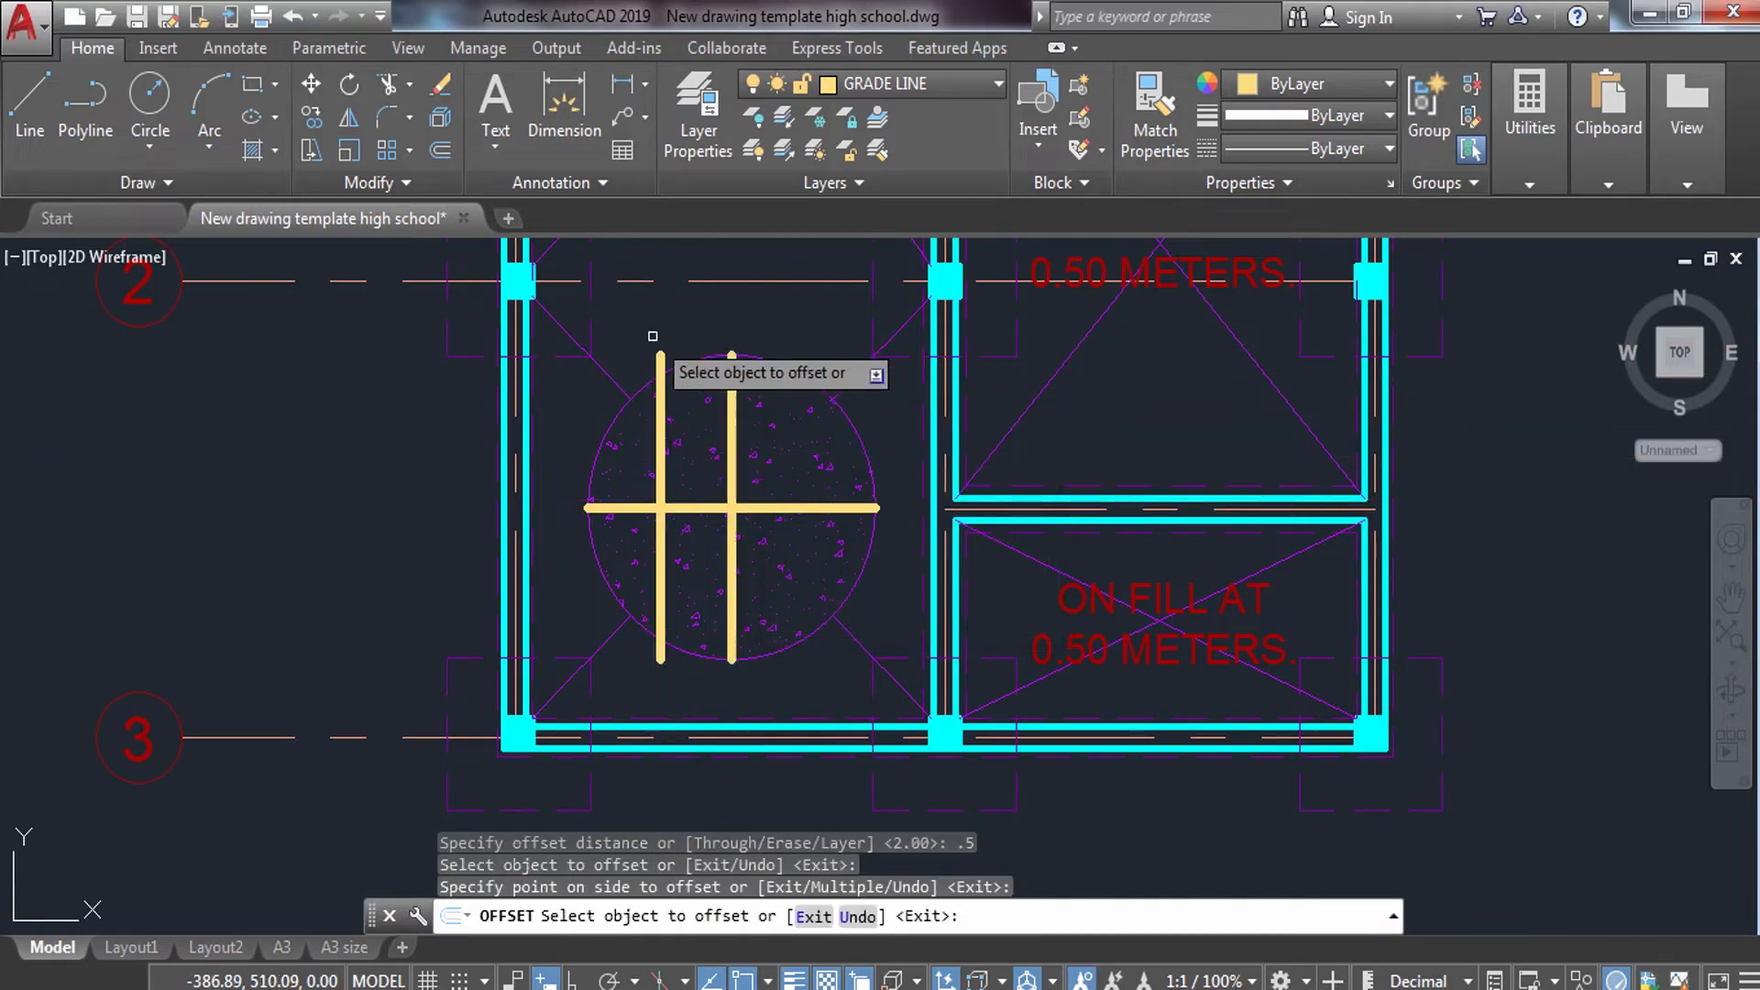
{"action": "left_click", "coordinate": [732, 362]}
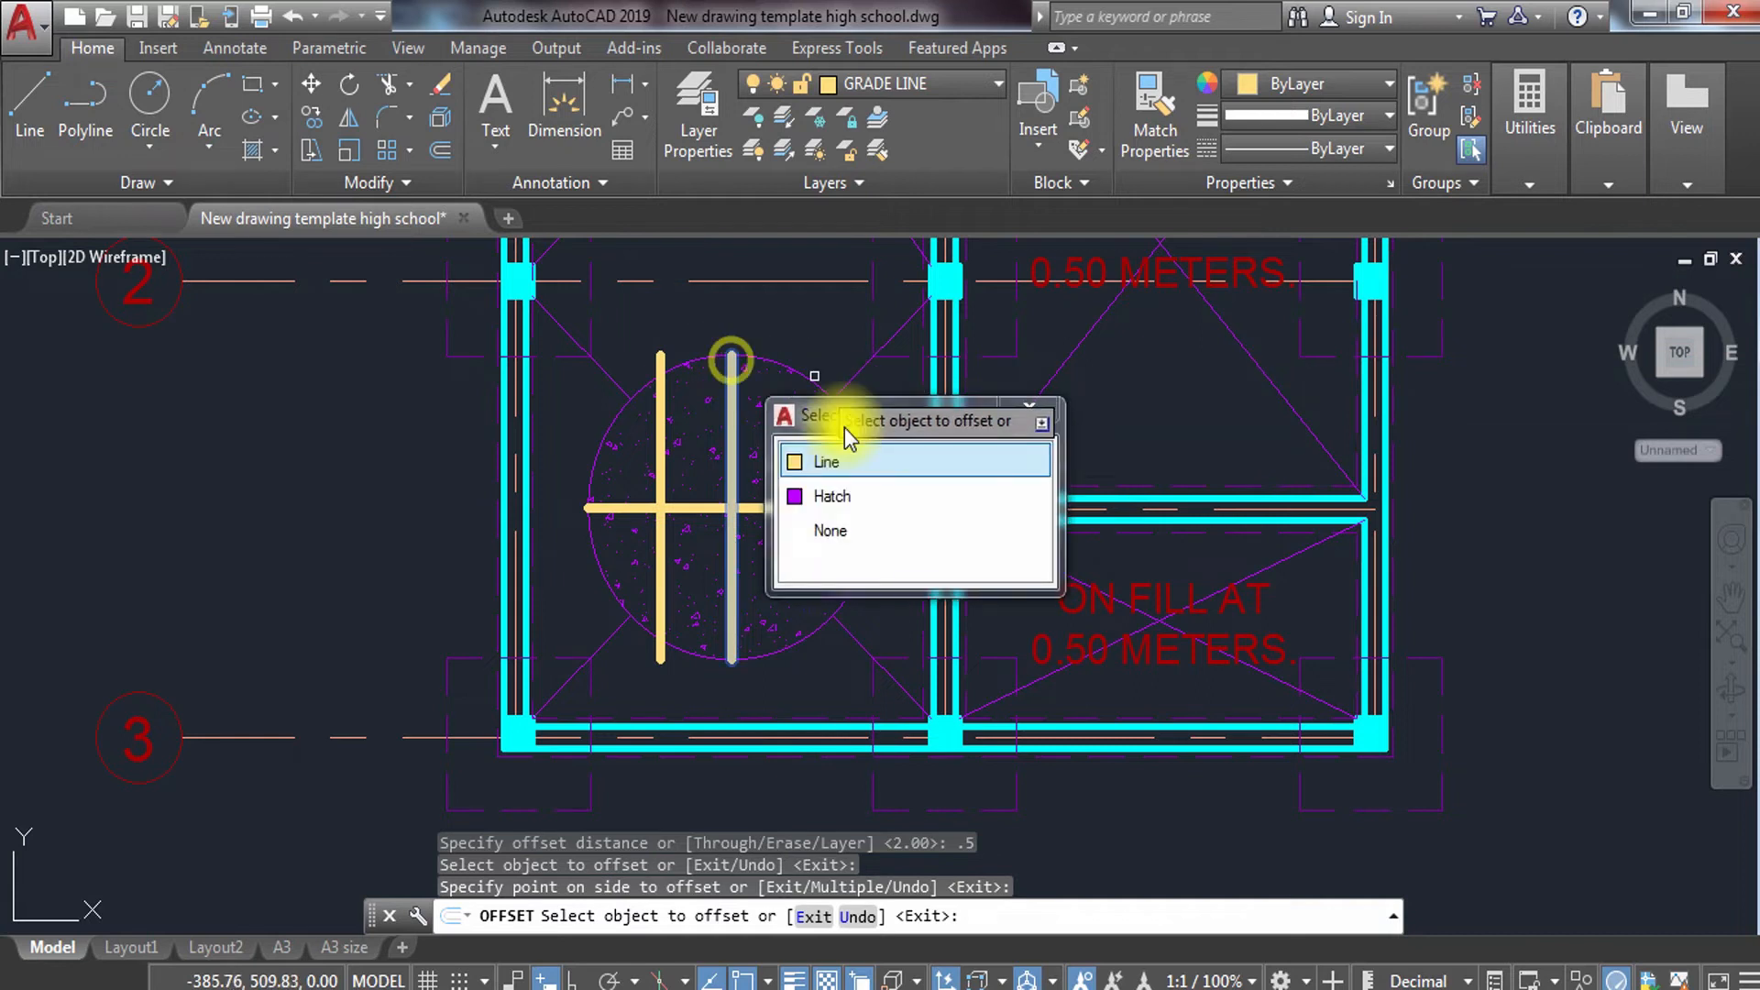
{"action": "left_click", "coordinate": [860, 460]}
{"action": "left_click", "coordinate": [862, 458]}
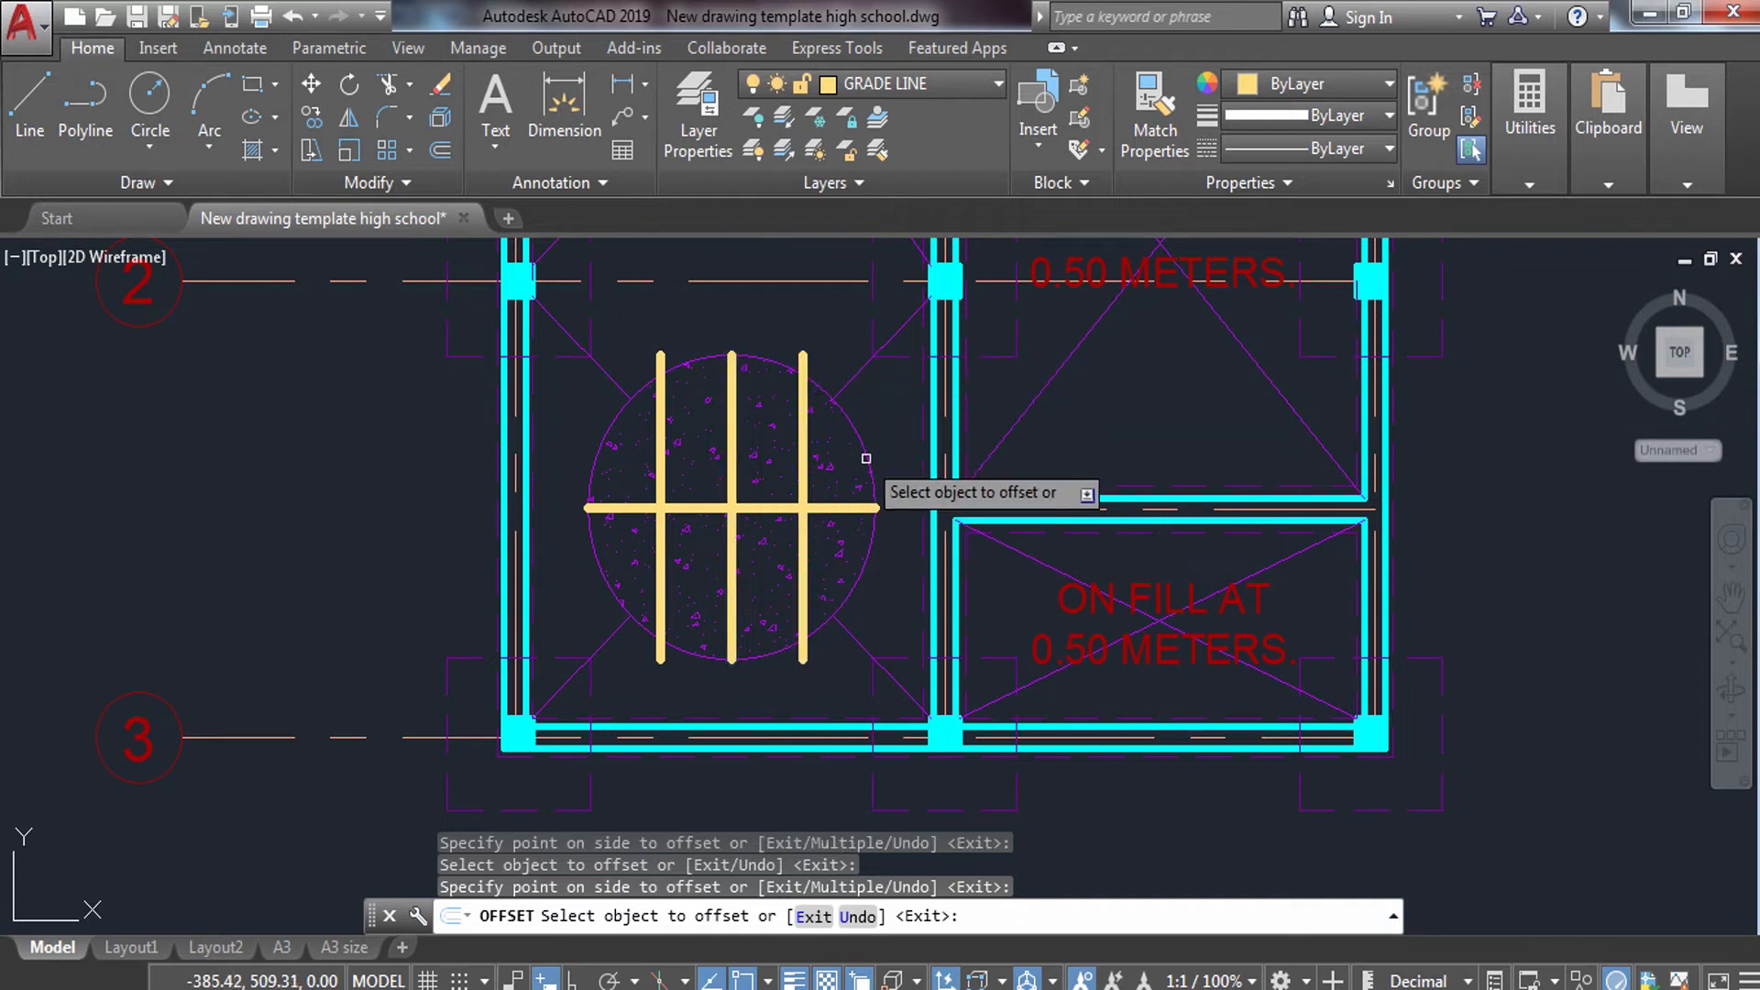
Offset the circle's horizontal centre line by 0.5 both below and above it.
{"action": "scroll", "coordinate": [688, 543], "scroll_direction": "up", "scroll_amount": 4}
{"action": "left_click", "coordinate": [578, 461]}
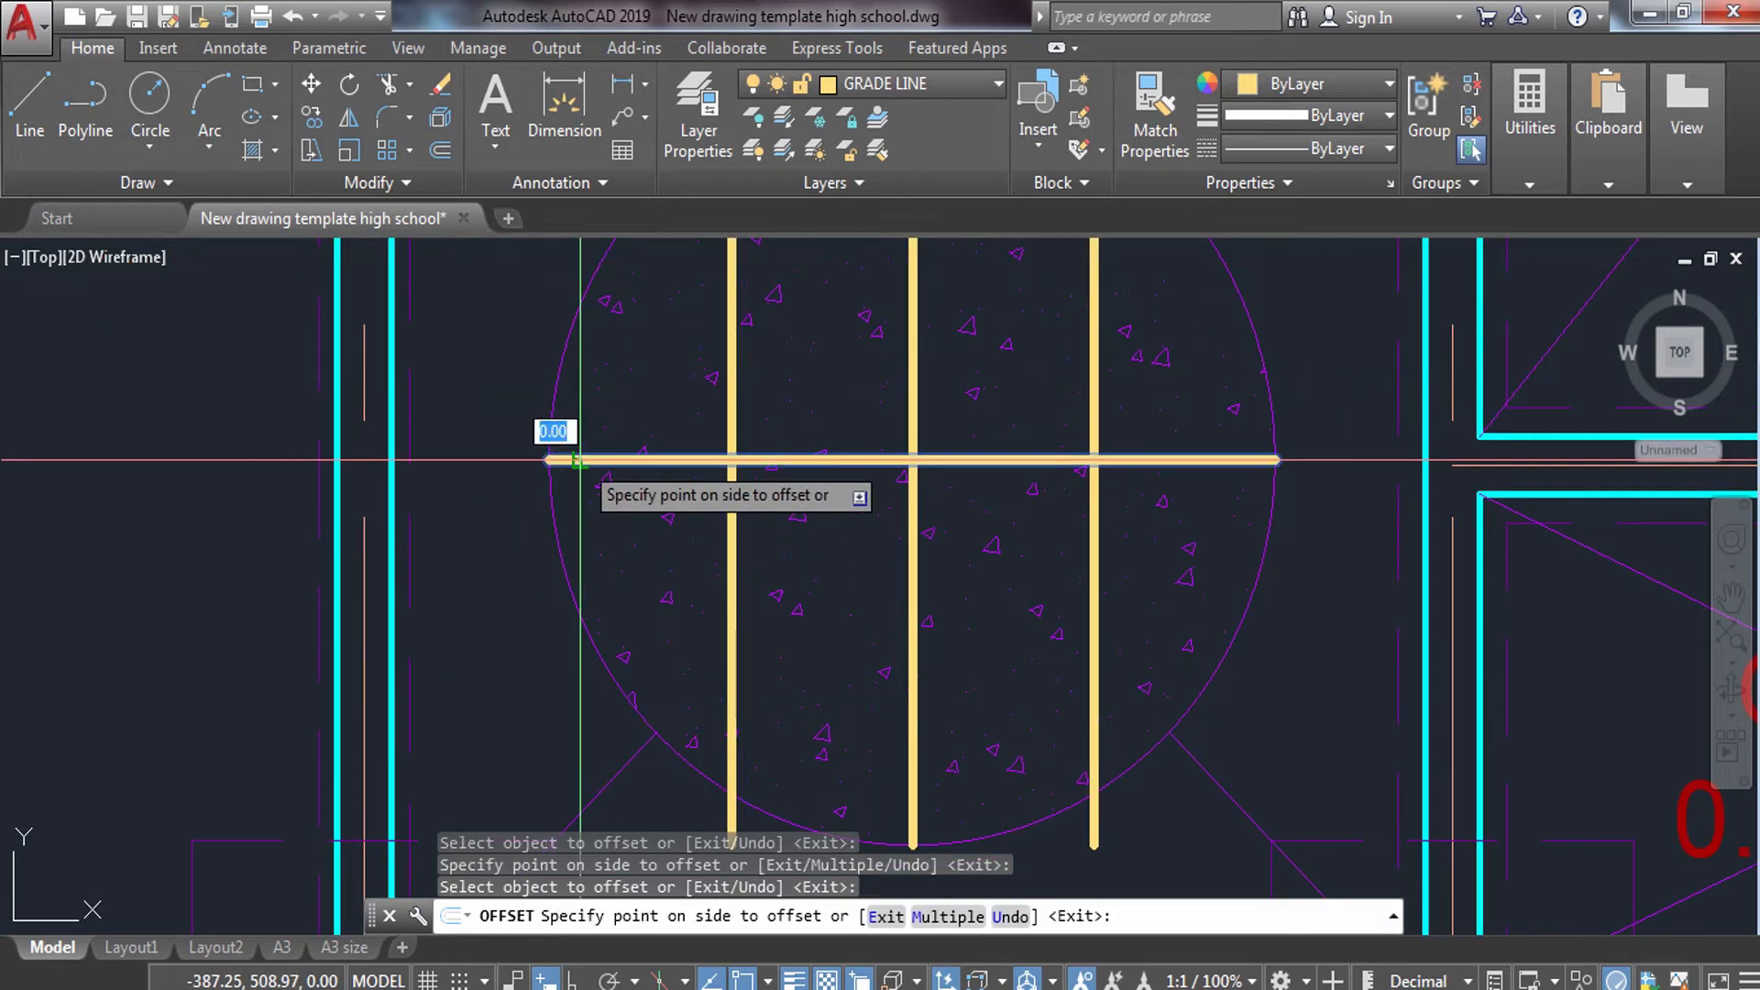
{"action": "left_click", "coordinate": [527, 646]}
{"action": "left_click", "coordinate": [590, 462]}
{"action": "left_click", "coordinate": [545, 403]}
{"action": "scroll", "coordinate": [525, 433], "scroll_direction": "down", "scroll_amount": 4}
{"action": "key", "text": "Escape"}
{"action": "key", "text": "Escape"}
{"action": "key", "text": "Escape"}
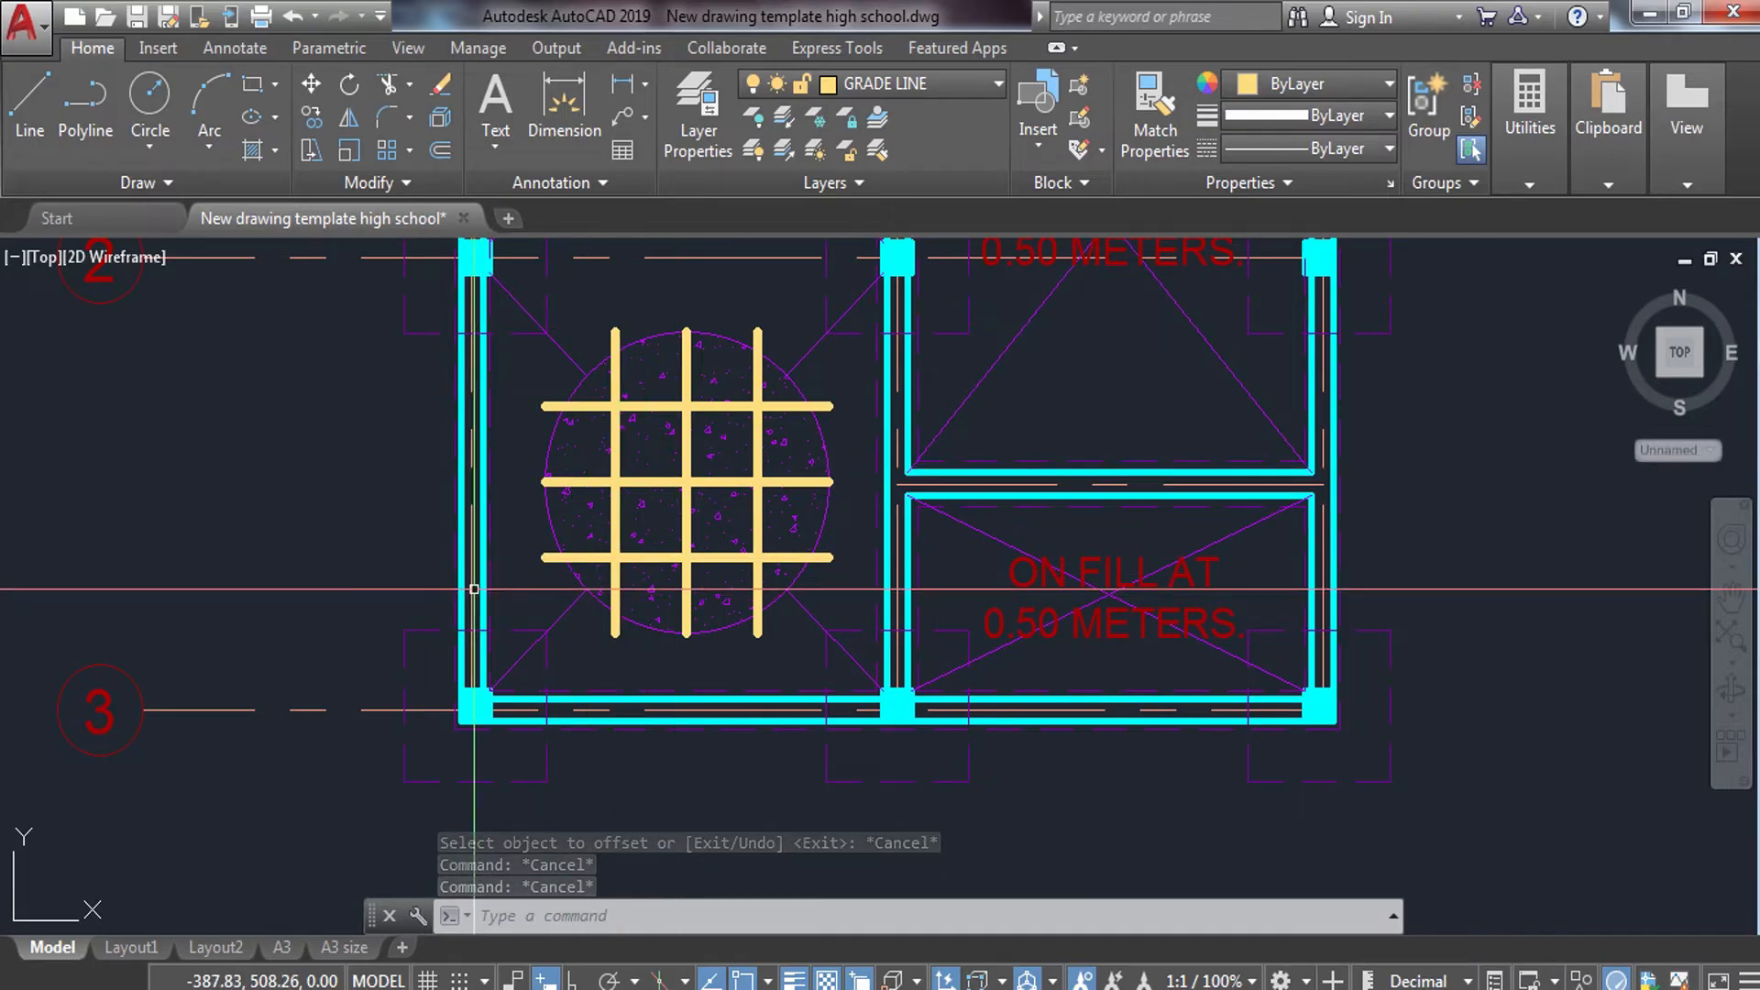
Trim the upper end of the left vertical bar and the left end of the upper horizontal bar to the circle.
{"action": "type", "text": "tr"}
{"action": "key", "text": "Return"}
{"action": "key", "text": "Return"}
{"action": "scroll", "coordinate": [609, 323], "scroll_direction": "up", "scroll_amount": 4}
{"action": "left_click", "coordinate": [620, 313]}
{"action": "left_click", "coordinate": [603, 358]}
{"action": "left_click", "coordinate": [618, 357]}
{"action": "left_click", "coordinate": [474, 510]}
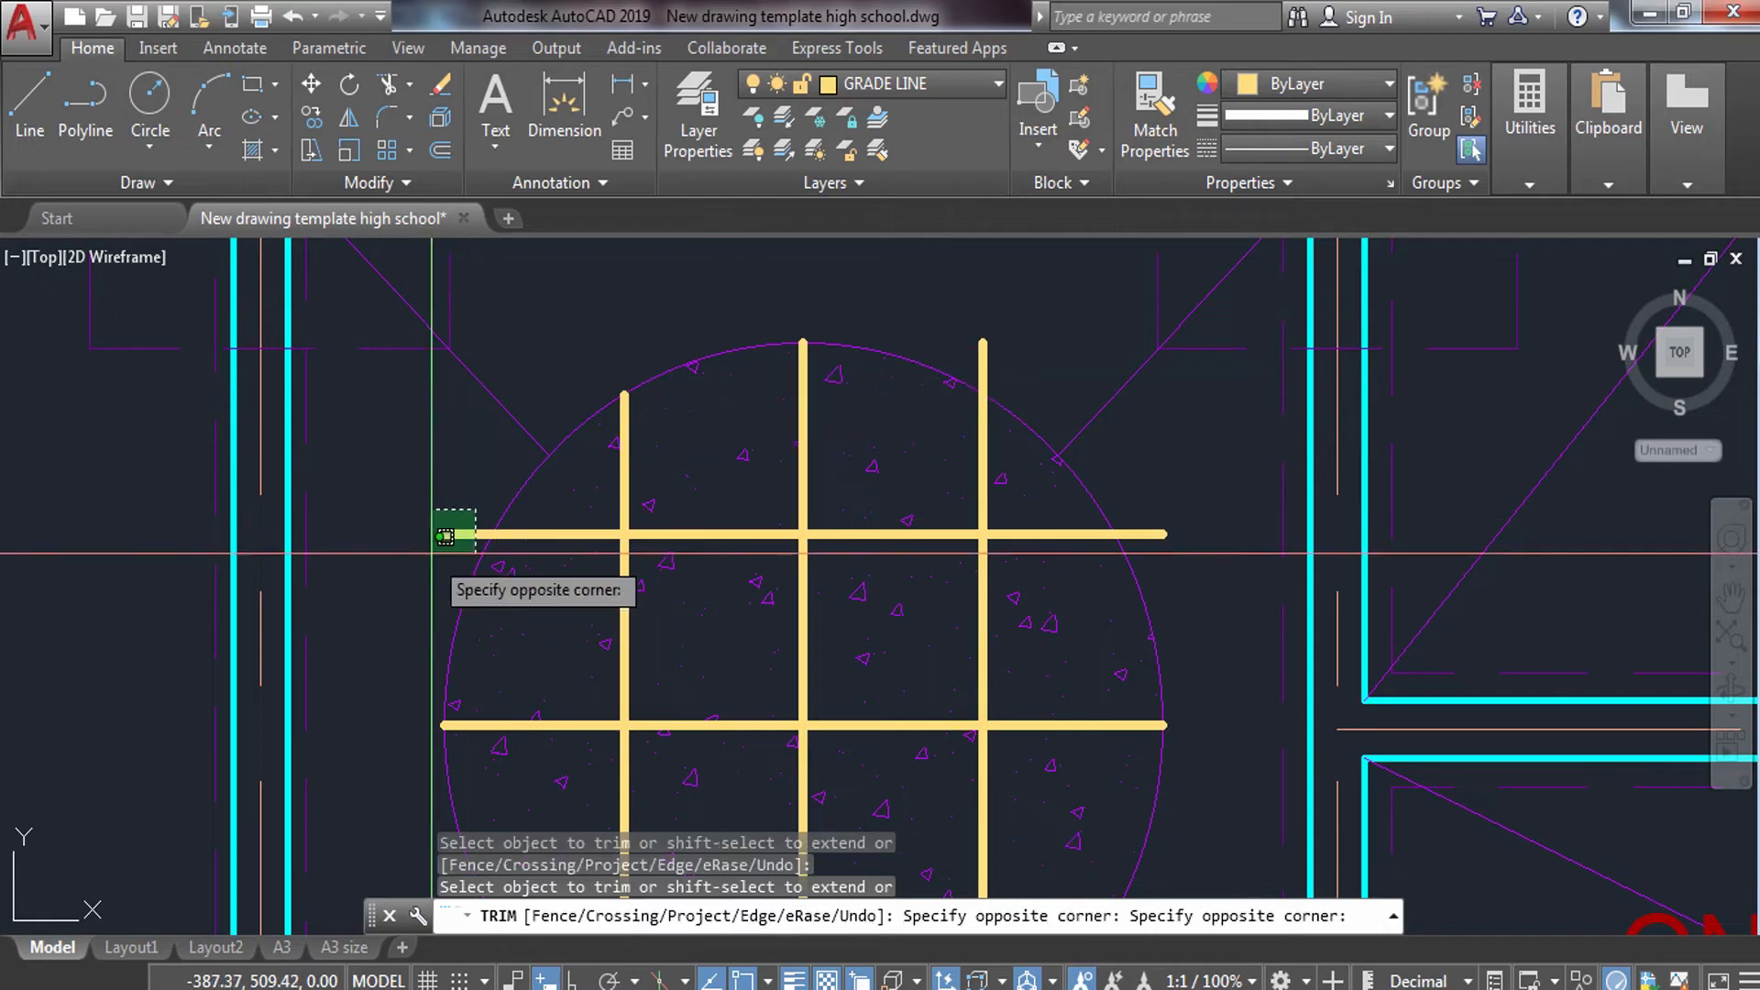
{"action": "left_click", "coordinate": [428, 551]}
Trim the lower horizontal bar's left end and the lower ends of the two outer vertical bars to the circle.
{"action": "middle_click_drag", "start_coordinate": [381, 613], "coordinate": [400, 295]}
{"action": "left_click", "coordinate": [483, 589]}
{"action": "left_click", "coordinate": [449, 627]}
{"action": "left_click", "coordinate": [601, 770]}
{"action": "left_click", "coordinate": [665, 802]}
{"action": "middle_click_drag", "start_coordinate": [637, 746], "coordinate": [359, 465]}
{"action": "scroll", "coordinate": [358, 465], "scroll_direction": "up", "scroll_amount": 2}
{"action": "left_click", "coordinate": [968, 493]}
{"action": "left_click", "coordinate": [929, 547]}
{"action": "scroll", "coordinate": [958, 500], "scroll_direction": "down", "scroll_amount": 6}
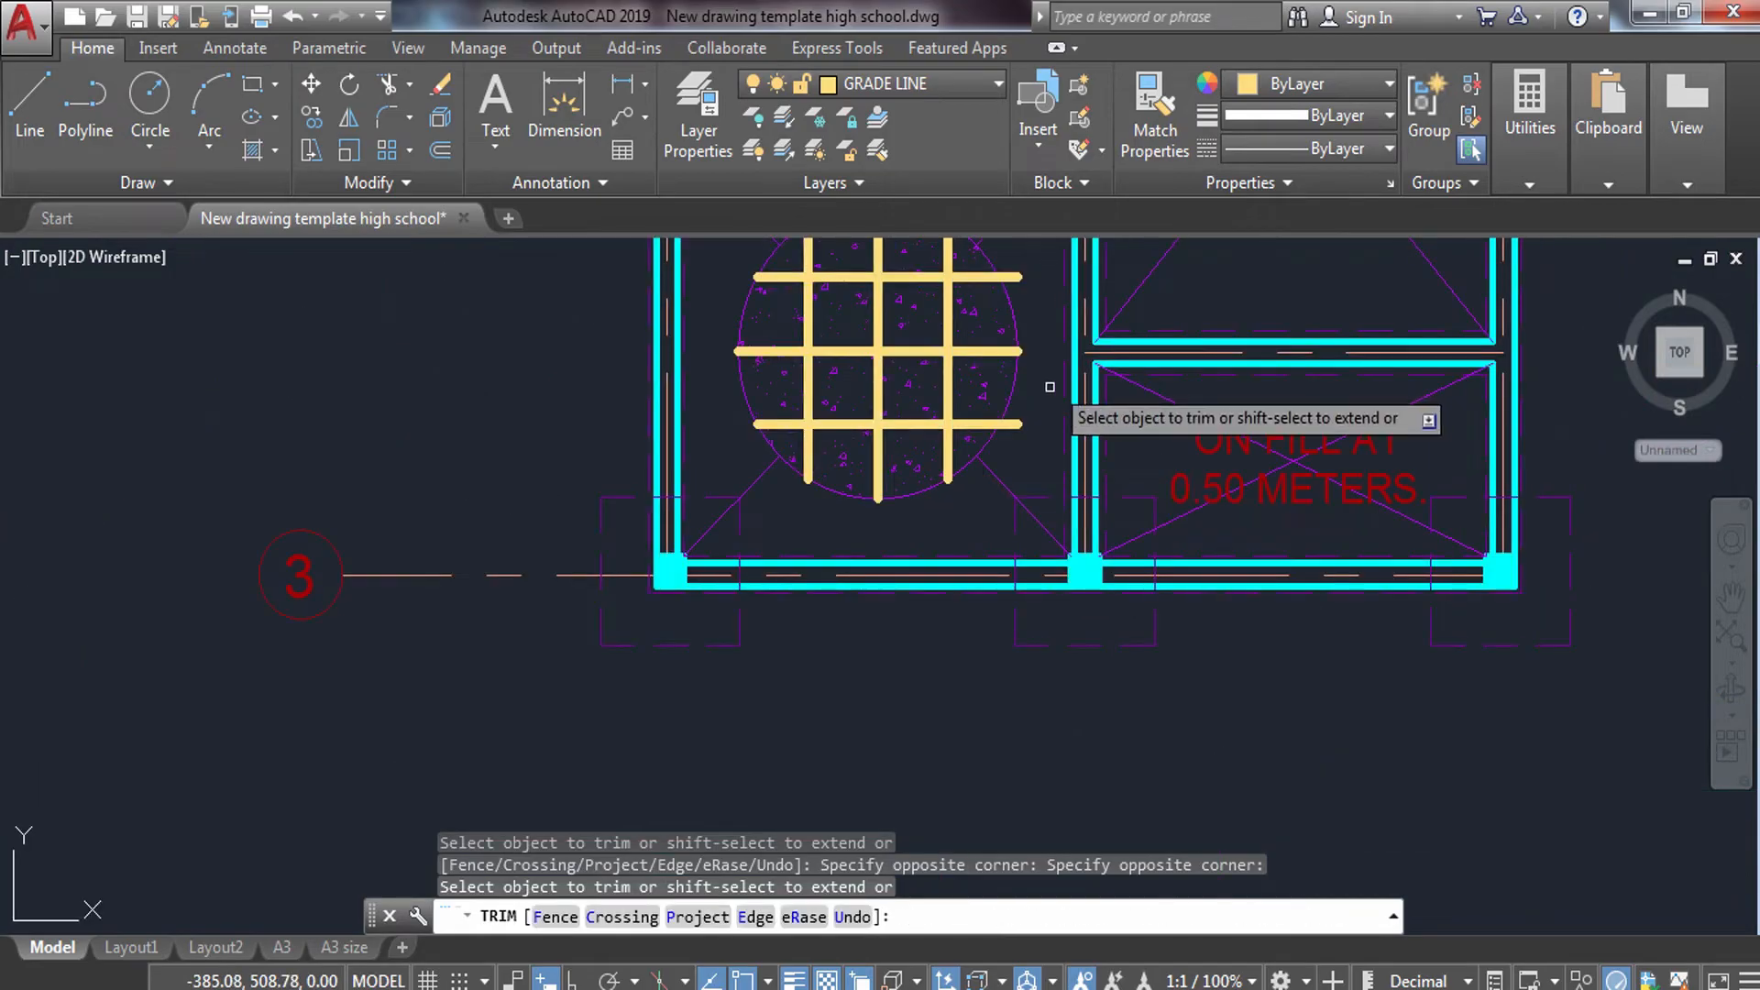
Trim the right ends of the outer horizontal bars and the upper end of the right vertical bar to the circle.
{"action": "scroll", "coordinate": [1045, 394], "scroll_direction": "up", "scroll_amount": 6}
{"action": "middle_click_drag", "start_coordinate": [1013, 476], "coordinate": [1009, 828]}
{"action": "left_click", "coordinate": [1039, 277]}
{"action": "left_click", "coordinate": [986, 303]}
{"action": "scroll", "coordinate": [1055, 410], "scroll_direction": "down", "scroll_amount": 4}
{"action": "middle_click_drag", "start_coordinate": [1054, 410], "coordinate": [1037, 545]}
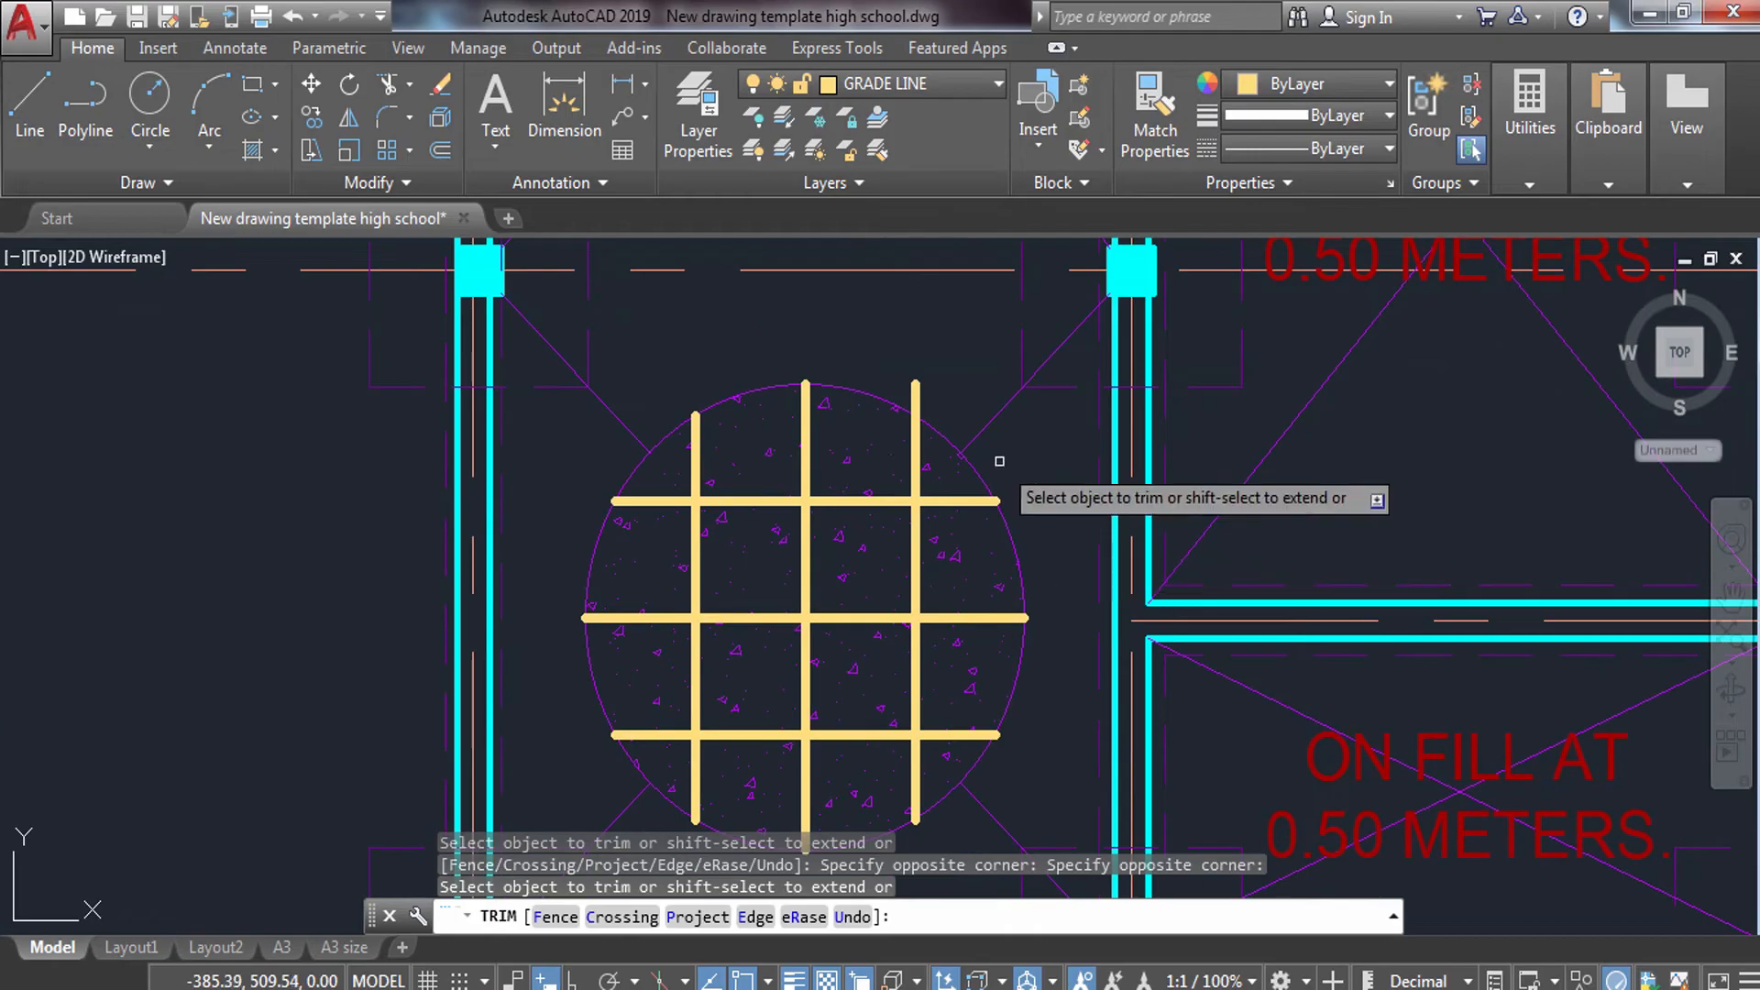
{"action": "key", "text": "Escape"}
{"action": "scroll", "coordinate": [961, 426], "scroll_direction": "down", "scroll_amount": 3}
{"action": "scroll", "coordinate": [834, 504], "scroll_direction": "down", "scroll_amount": 4}
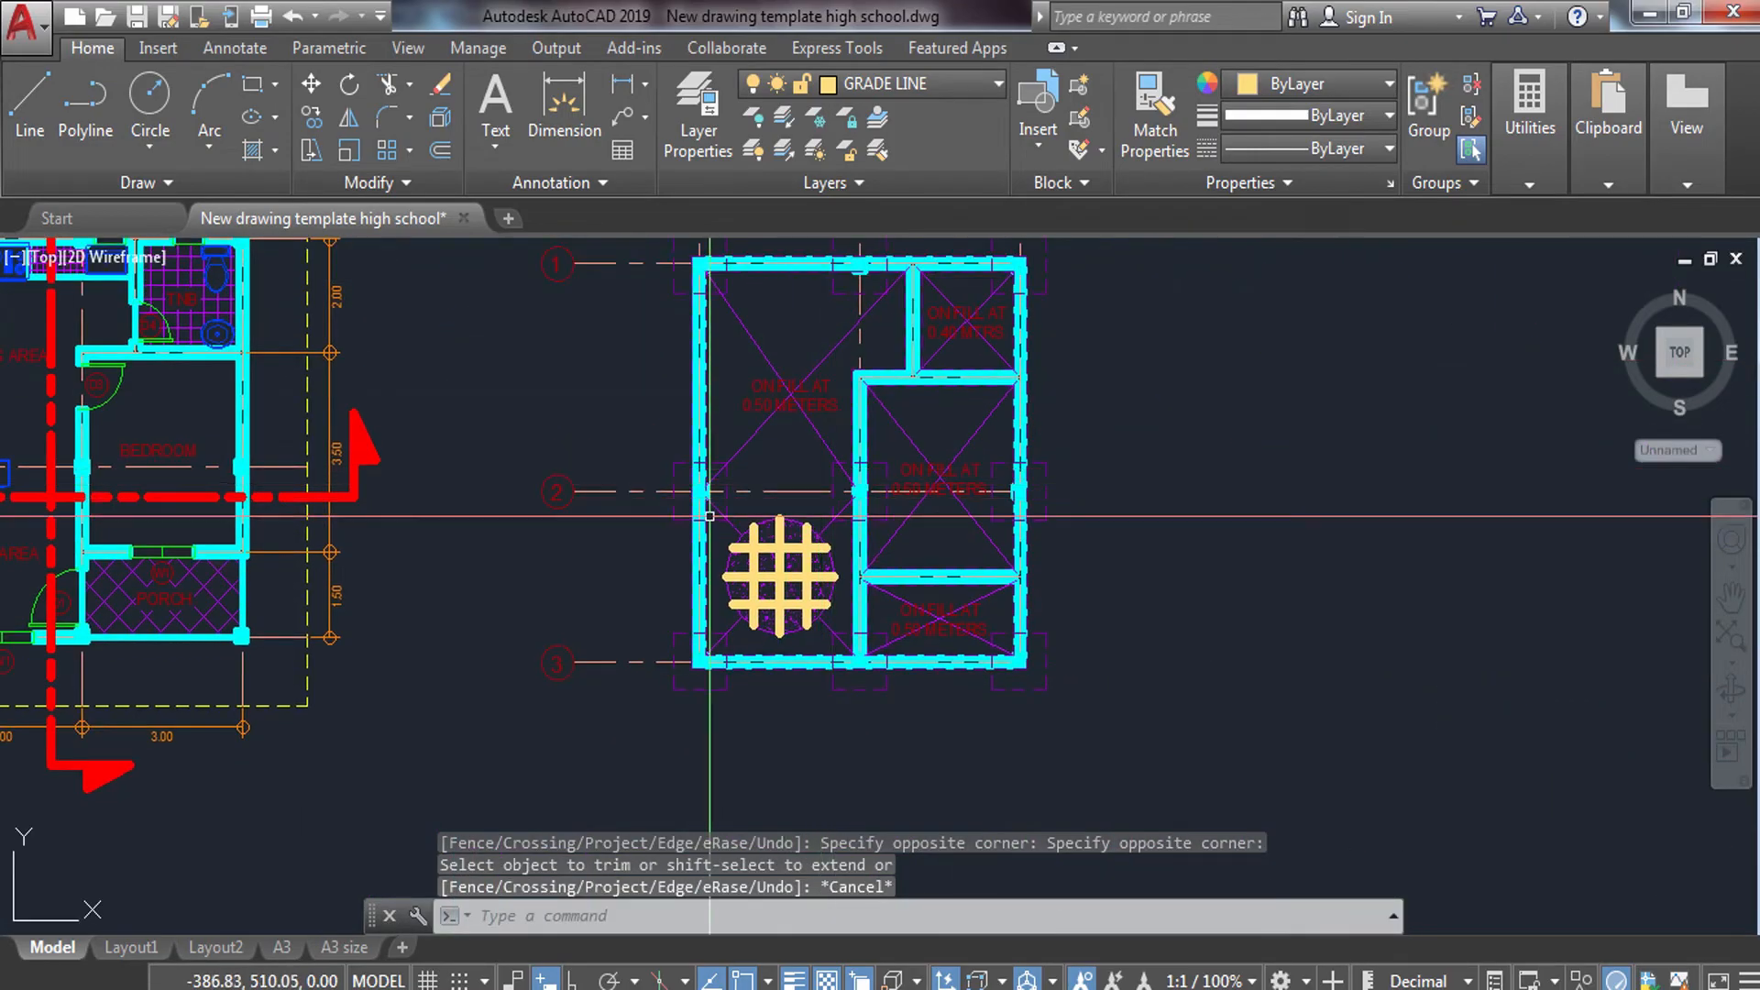
Make TEXT the current layer and place a multileader from the upper horizontal bar straight down to a landing below the plan, with Ortho on.
{"action": "scroll", "coordinate": [756, 543], "scroll_direction": "up", "scroll_amount": 6}
{"action": "scroll", "coordinate": [608, 531], "scroll_direction": "down", "scroll_amount": 2}
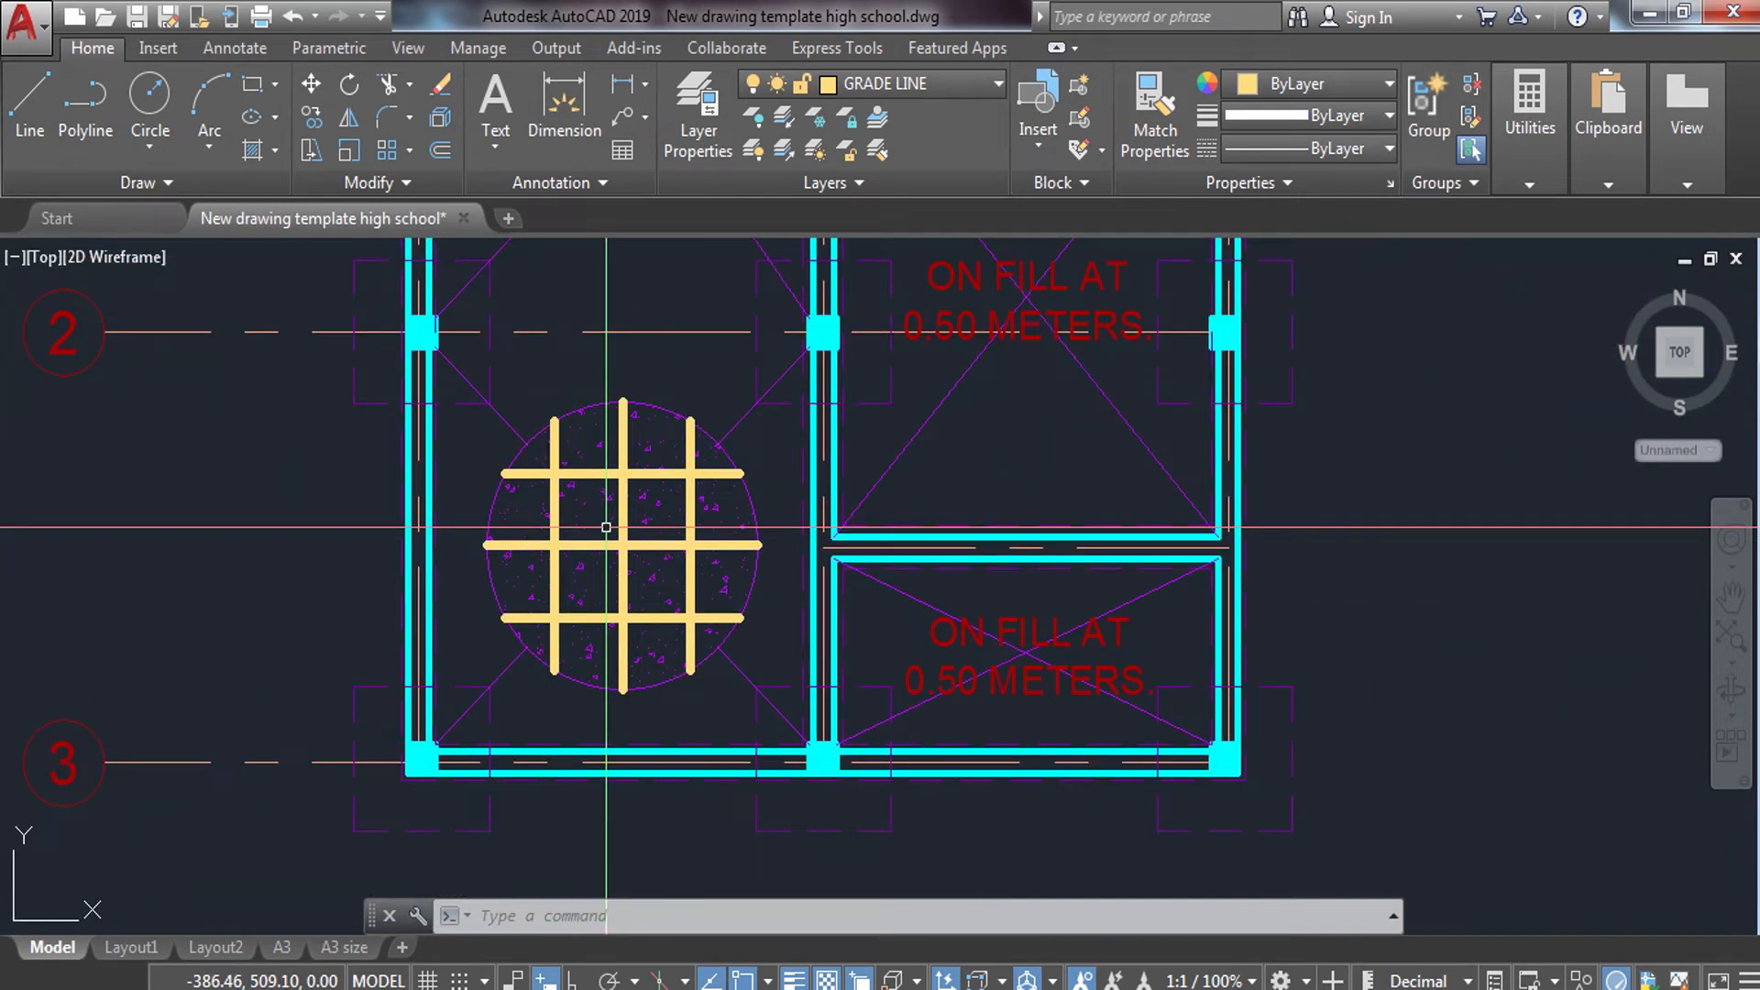
{"action": "left_click", "coordinate": [981, 79]}
{"action": "left_click", "coordinate": [889, 678]}
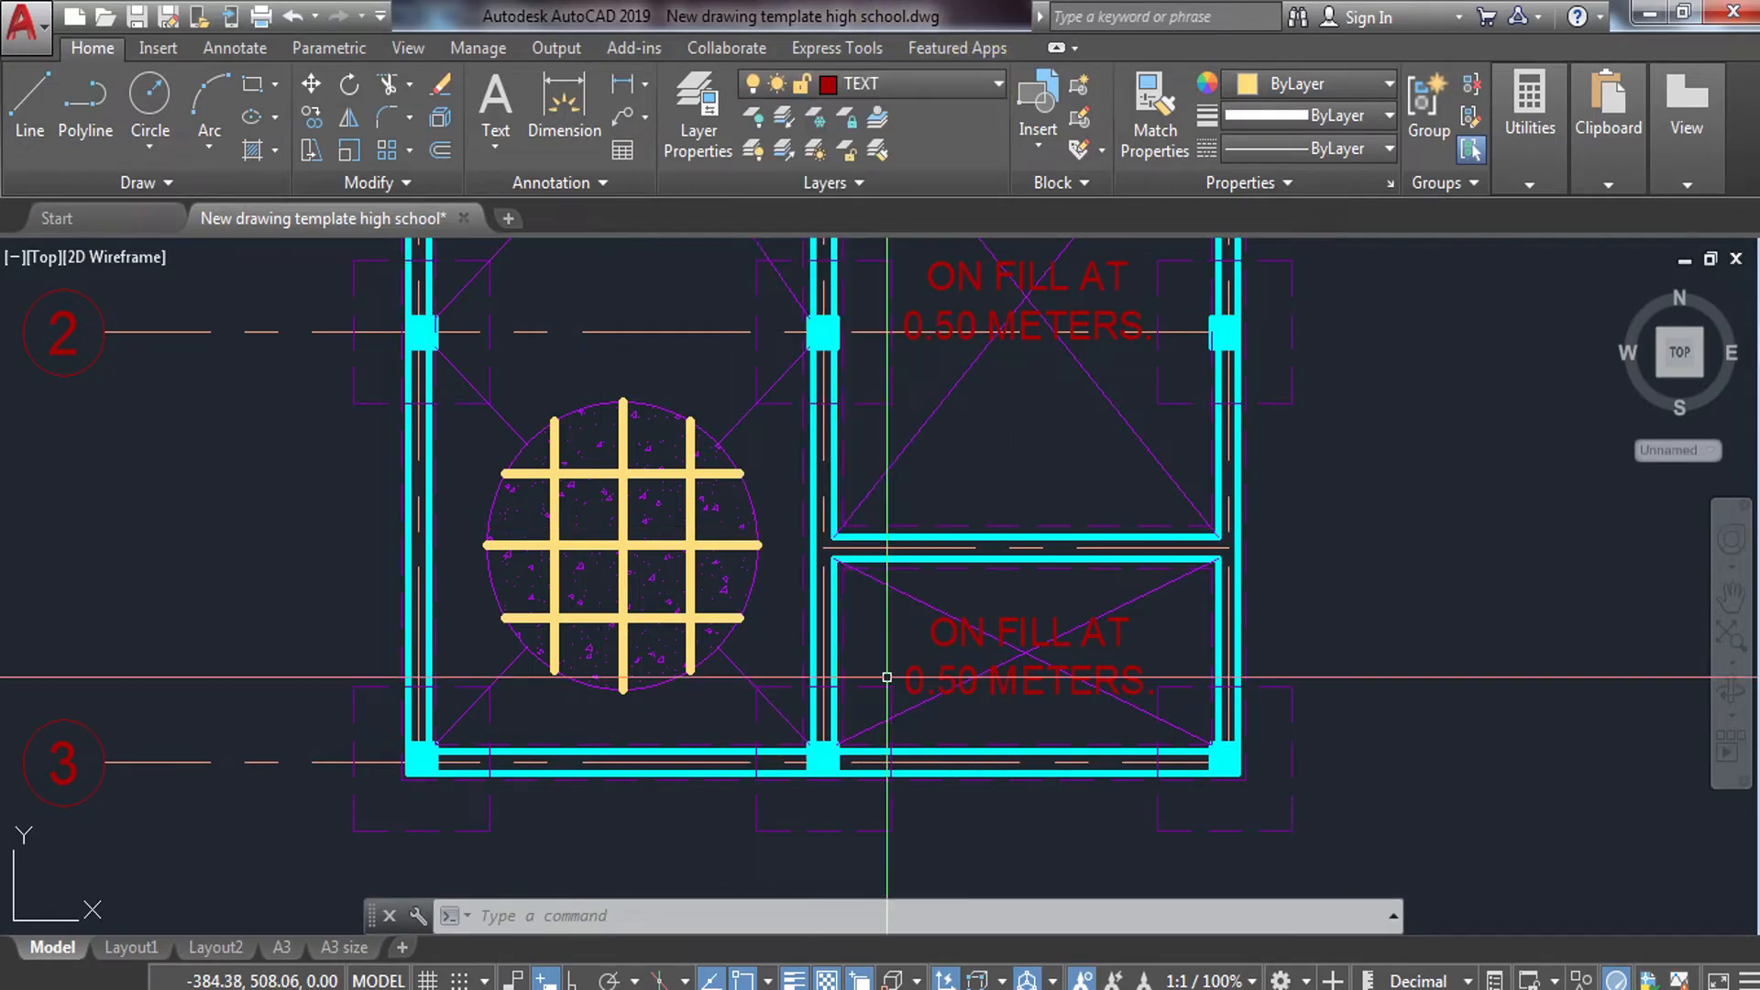
{"action": "type", "text": "MLD"}
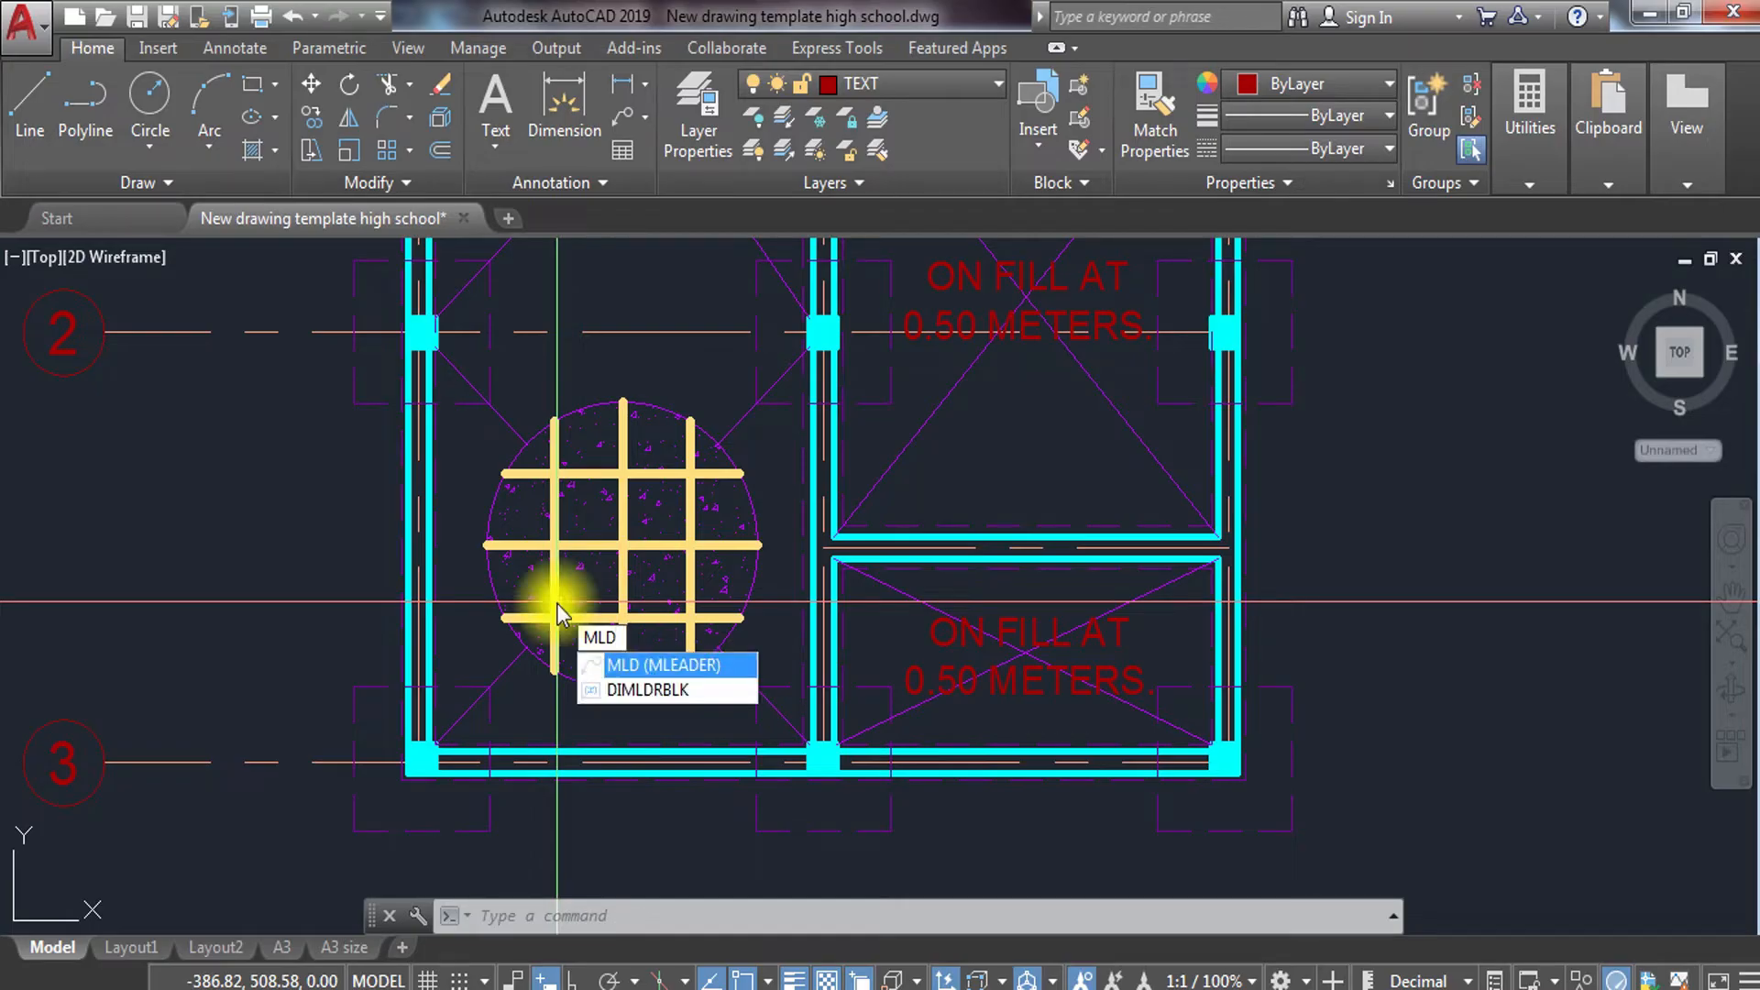
{"action": "key", "text": "Return"}
{"action": "scroll", "coordinate": [570, 563], "scroll_direction": "up", "scroll_amount": 5}
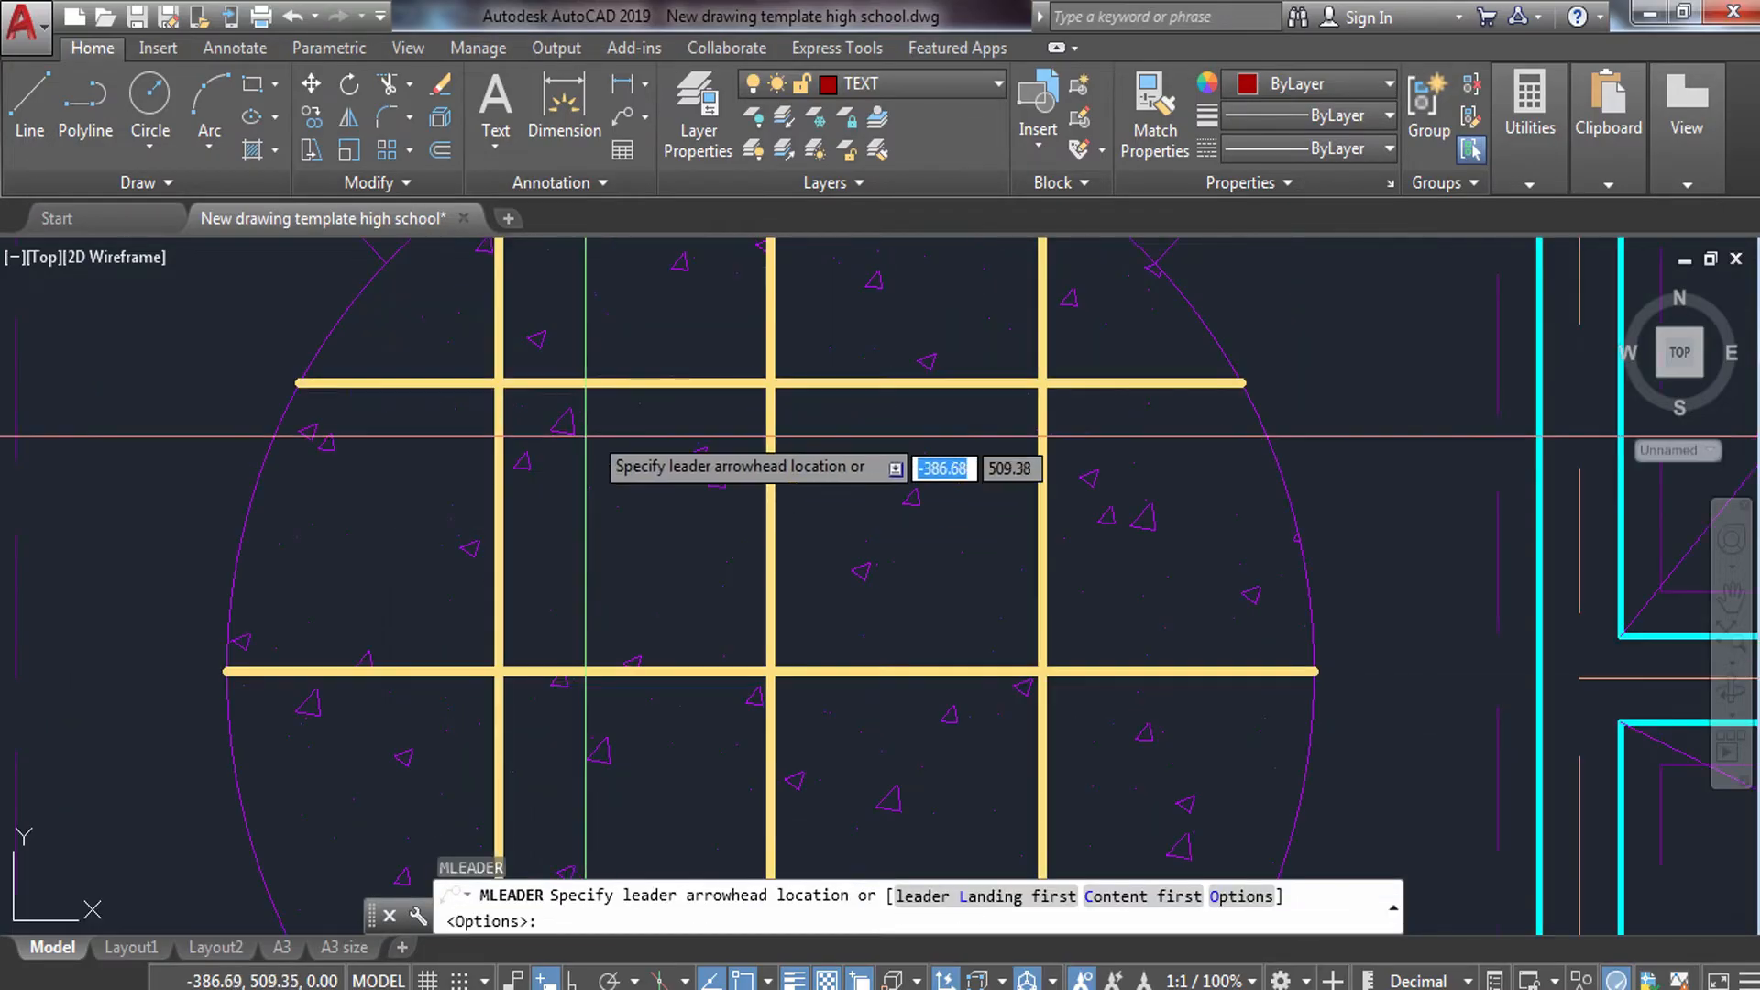
{"action": "left_click", "coordinate": [598, 403]}
{"action": "scroll", "coordinate": [598, 586], "scroll_direction": "down", "scroll_amount": 5}
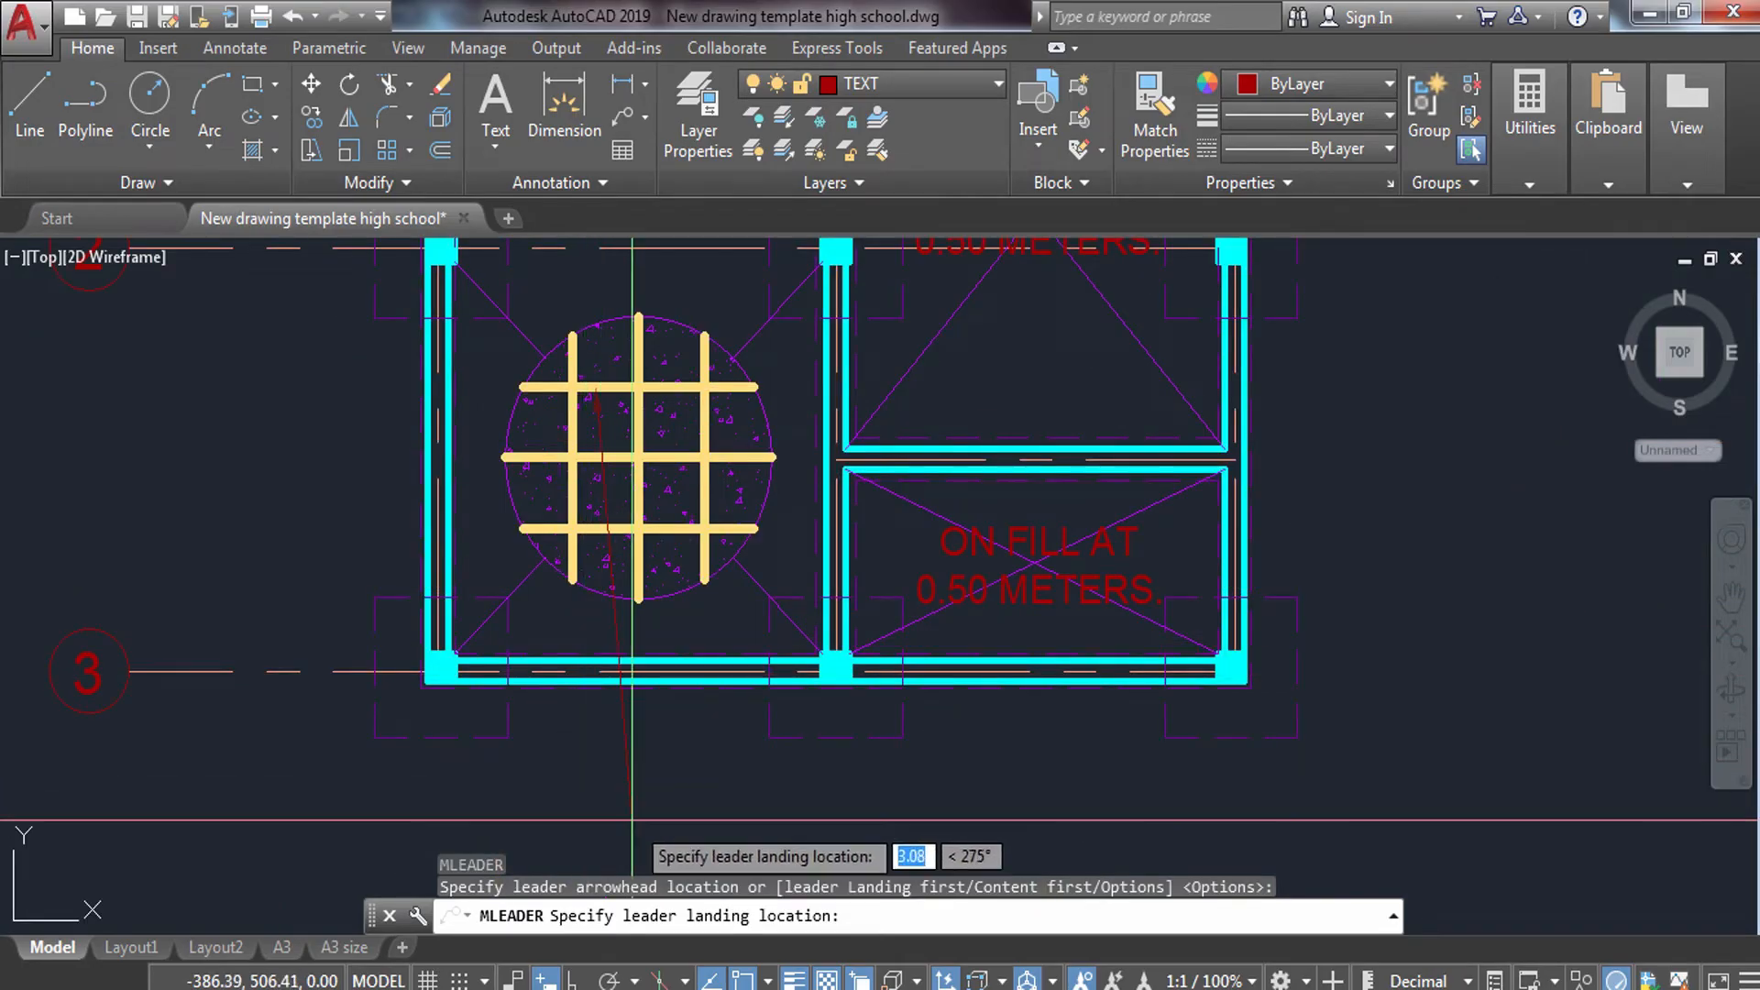
{"action": "key", "text": "F8"}
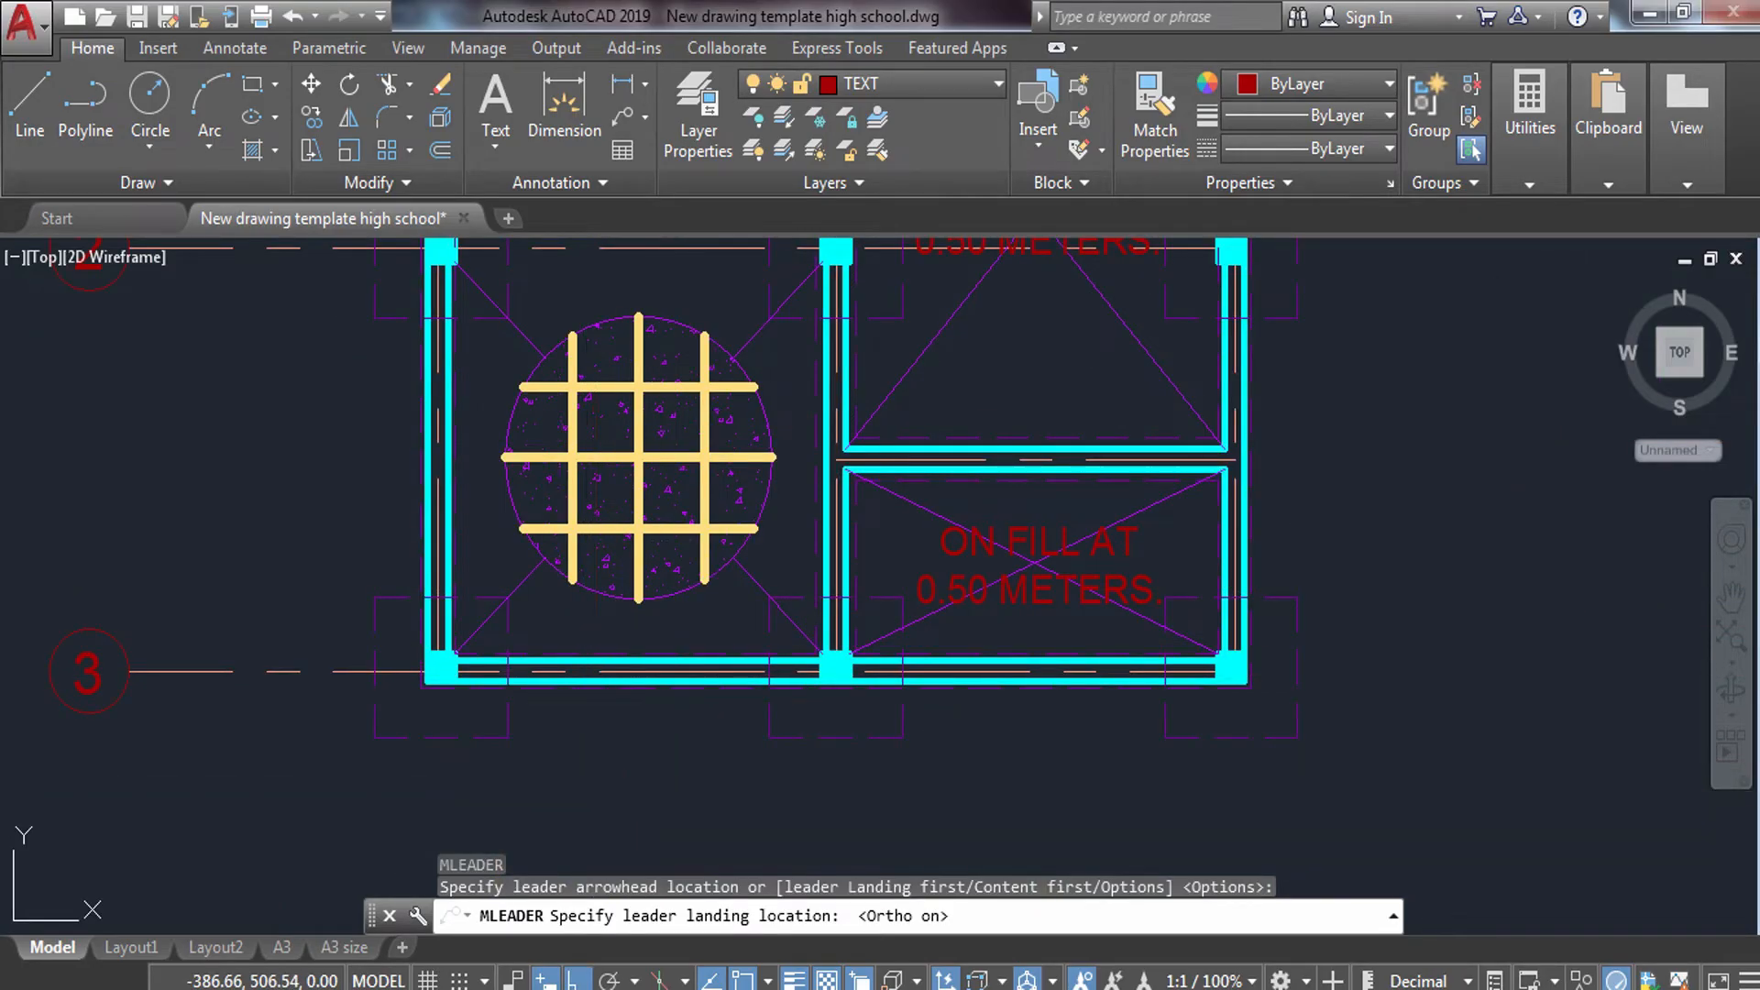
{"action": "left_click", "coordinate": [668, 803]}
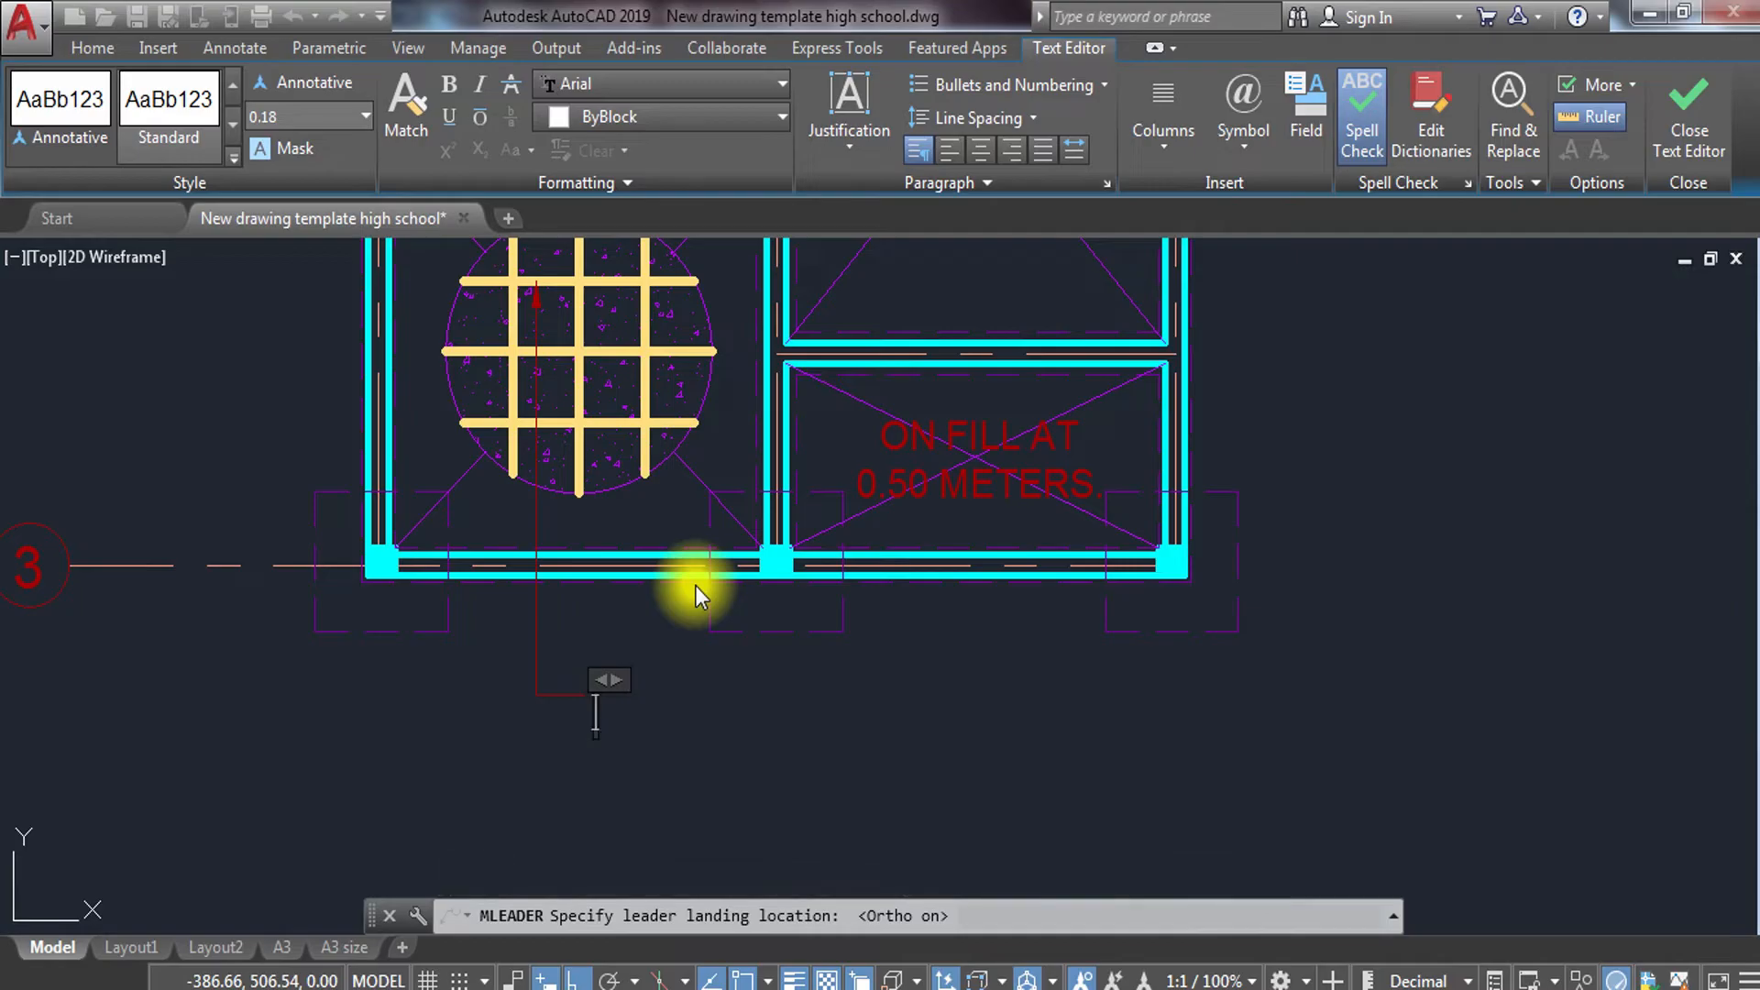
Enter "10mm Ø STEEL BARS SPACED AT 0.50 M." as the first line of the leader text.
{"action": "type", "text": "10mm Ø STEEL BARS SPACED AT 0.50 M."}
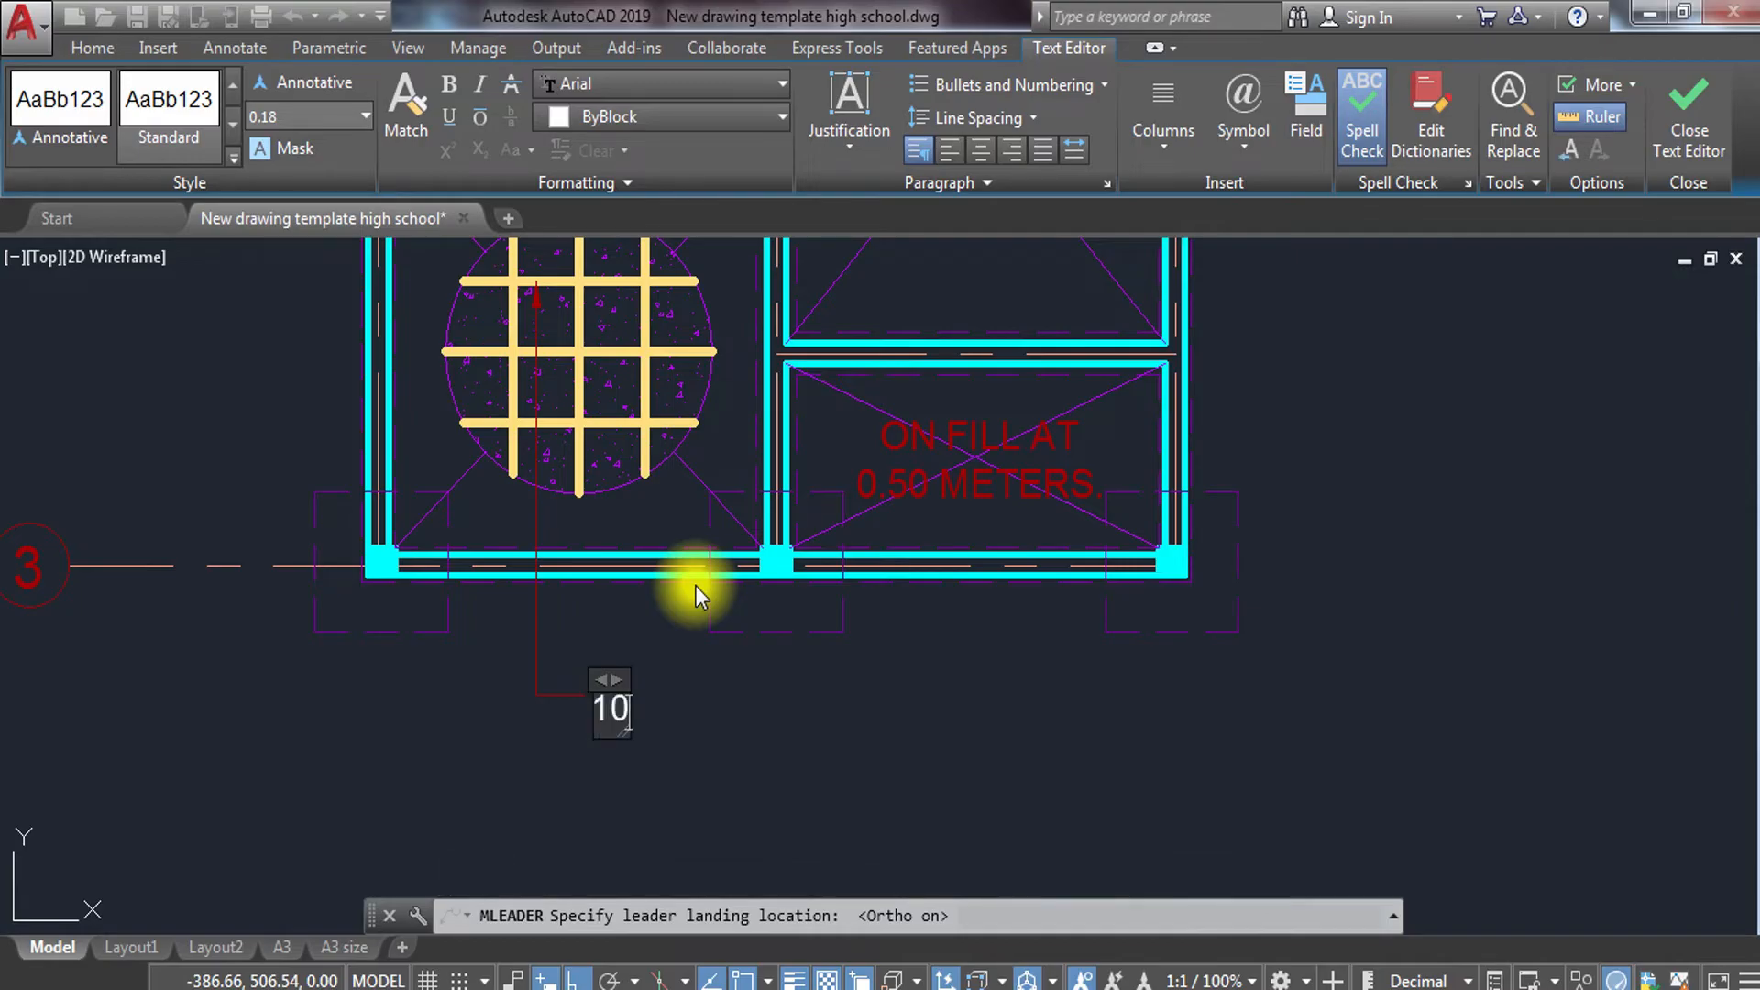
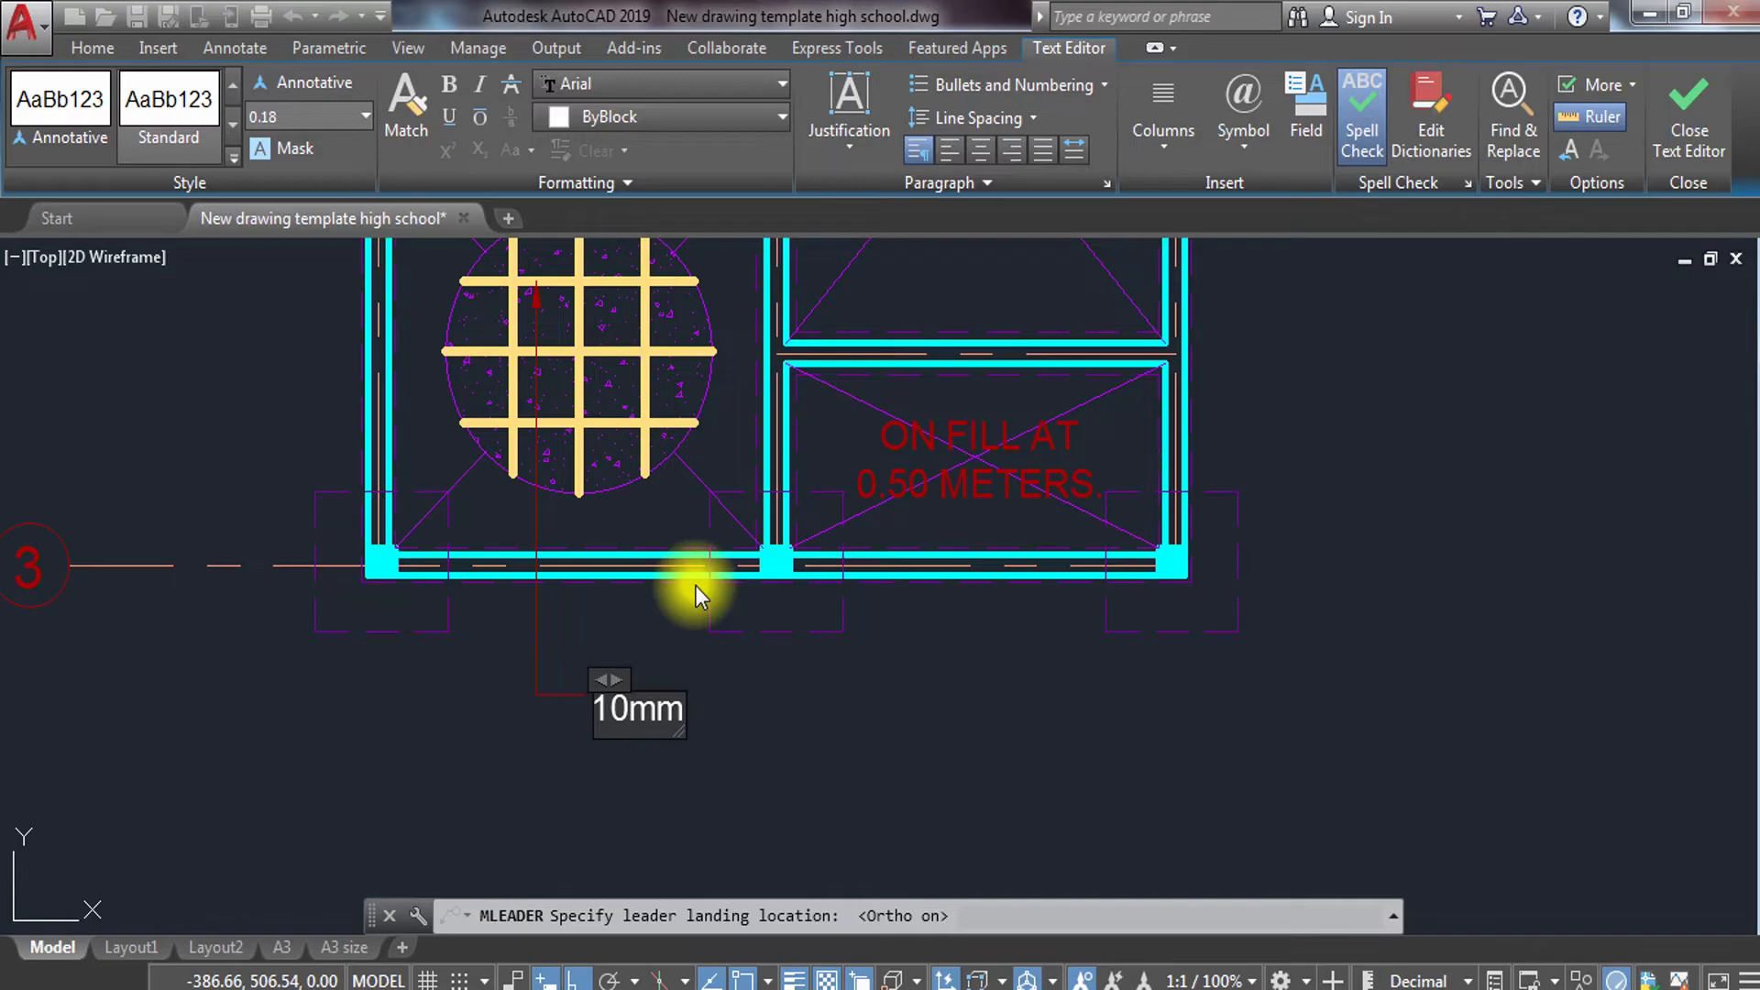
{"action": "type", "text": "%%c"}
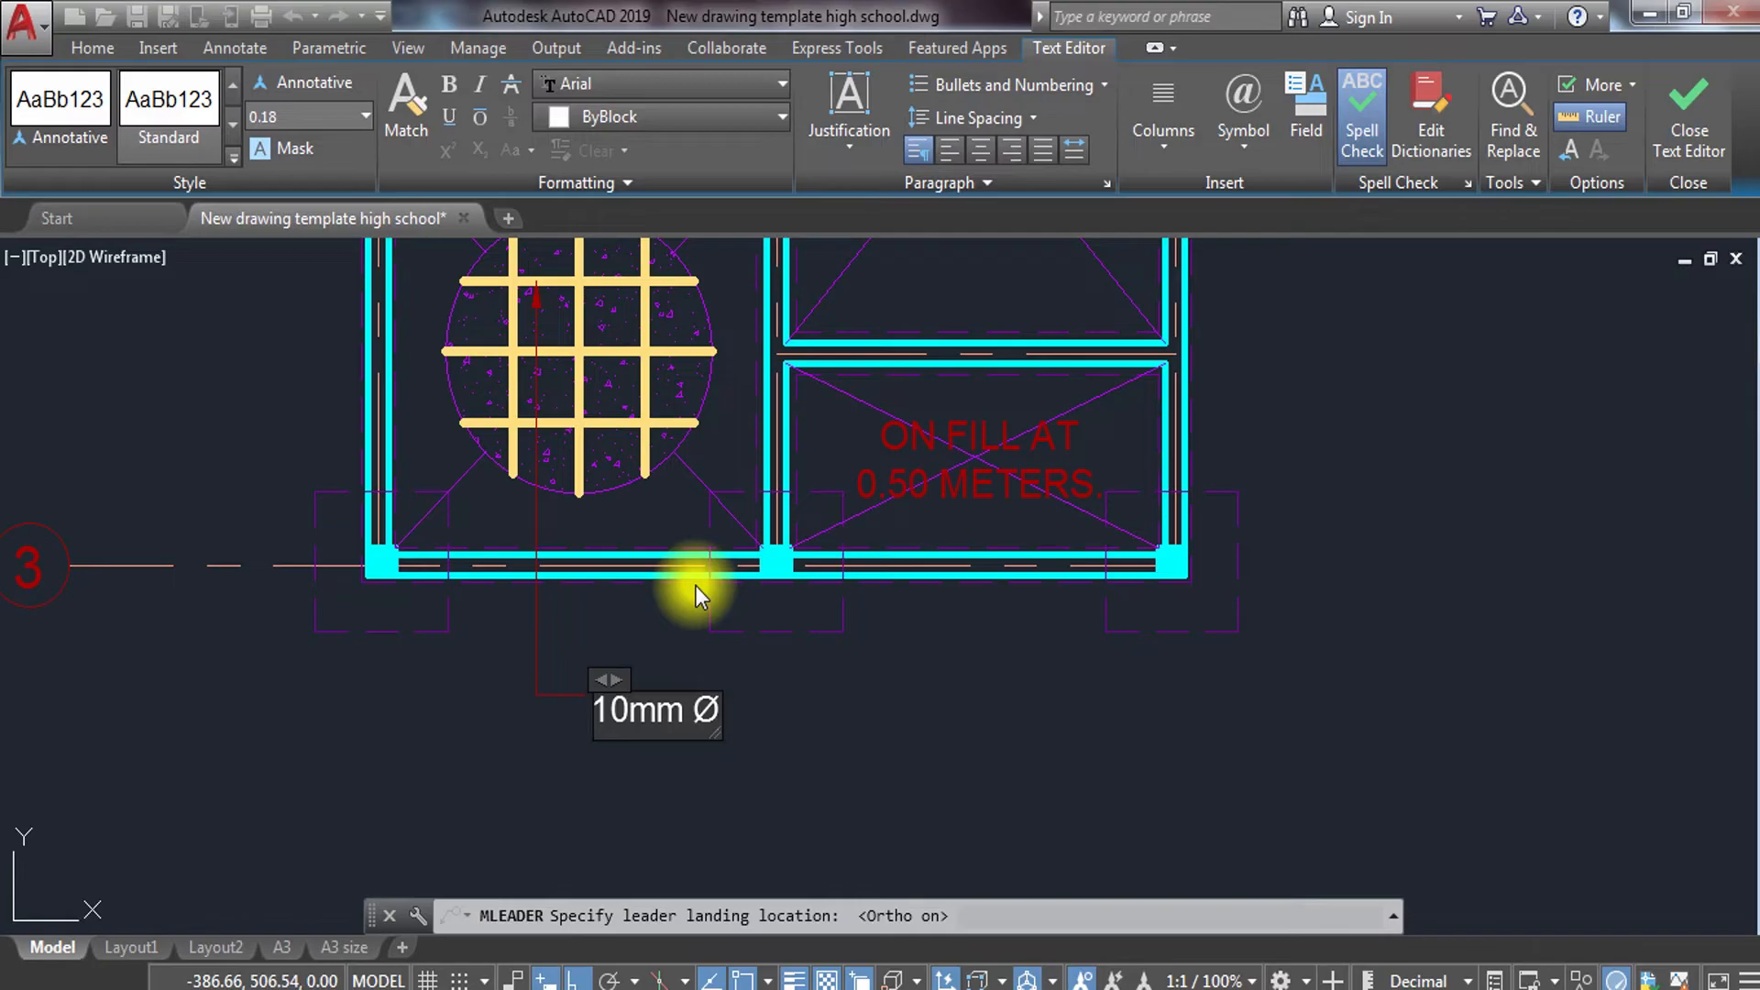
{"action": "type", "text": "STEEL"}
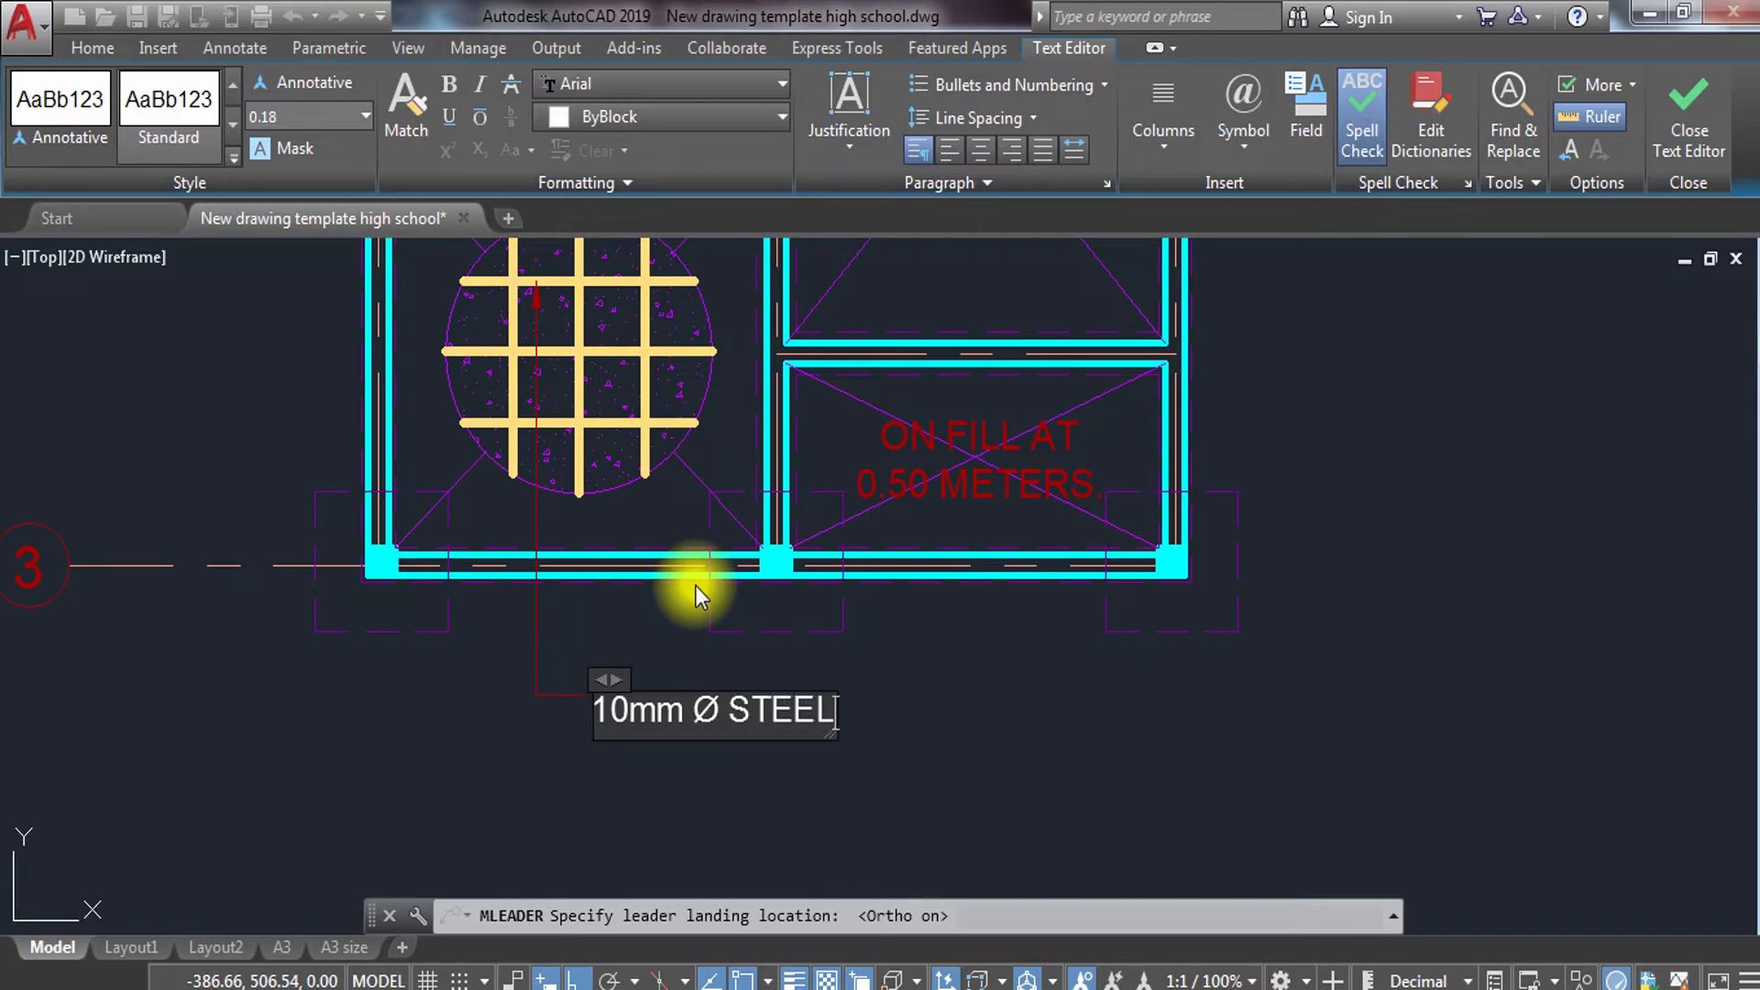
{"action": "type", "text": " BARS S"}
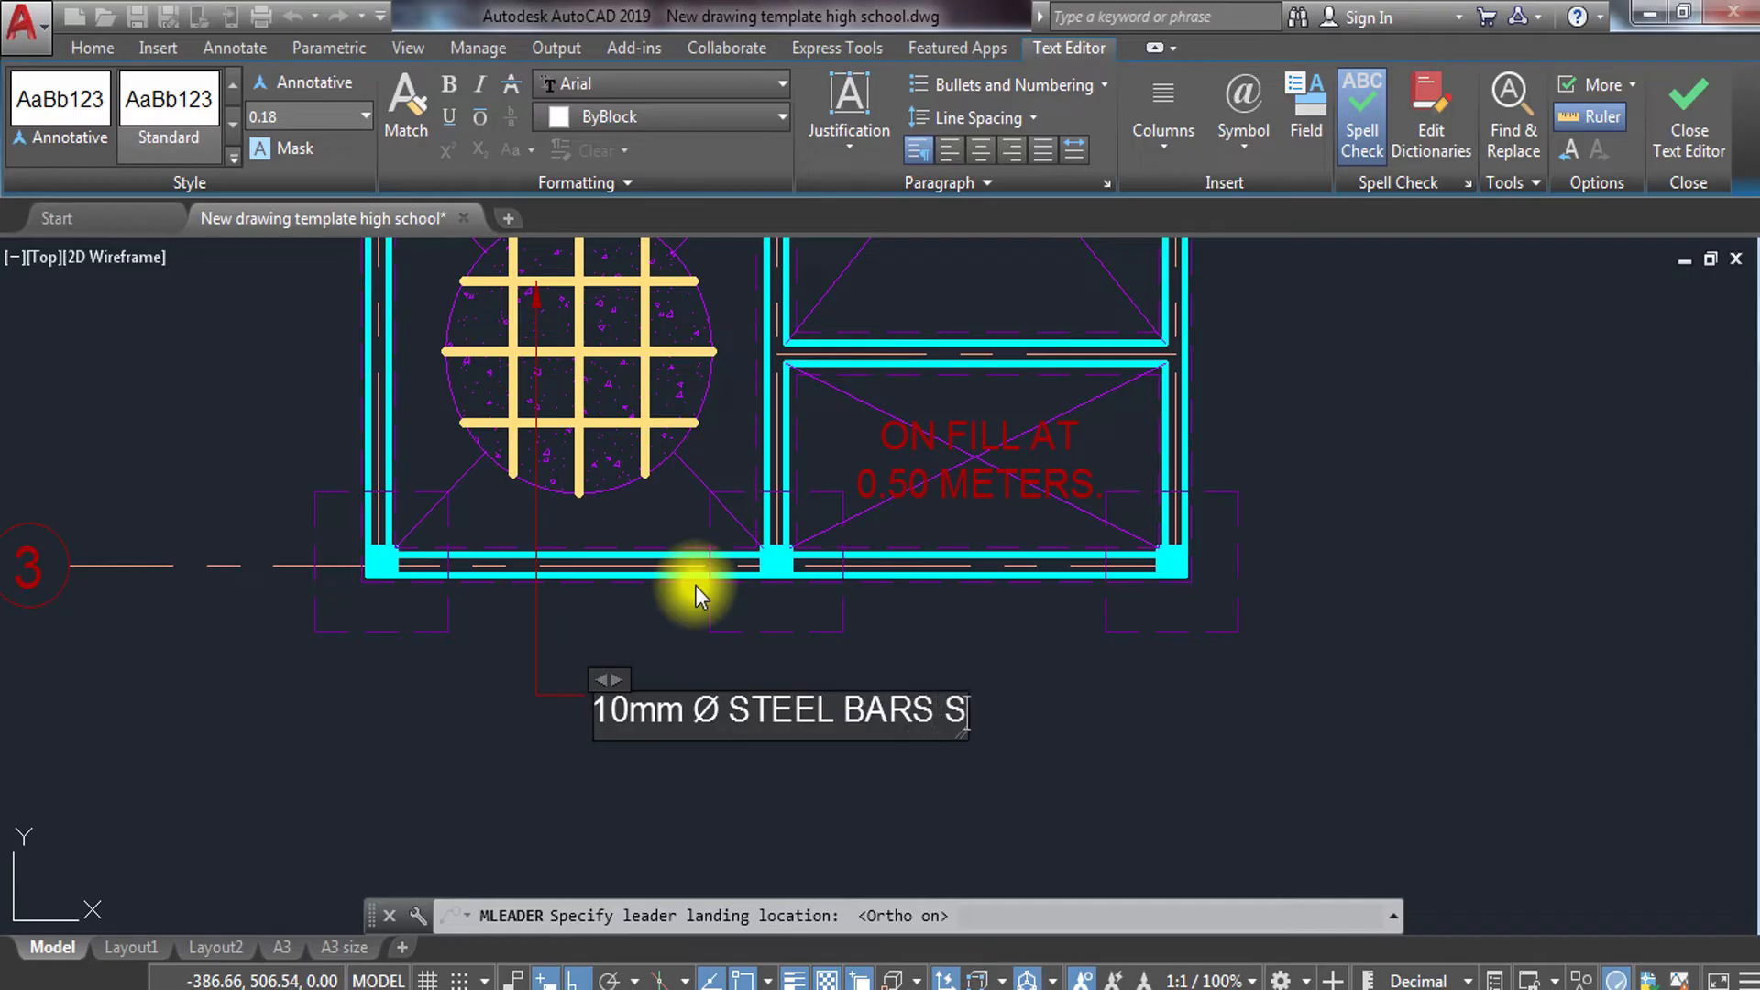
{"action": "type", "text": "PACED A"}
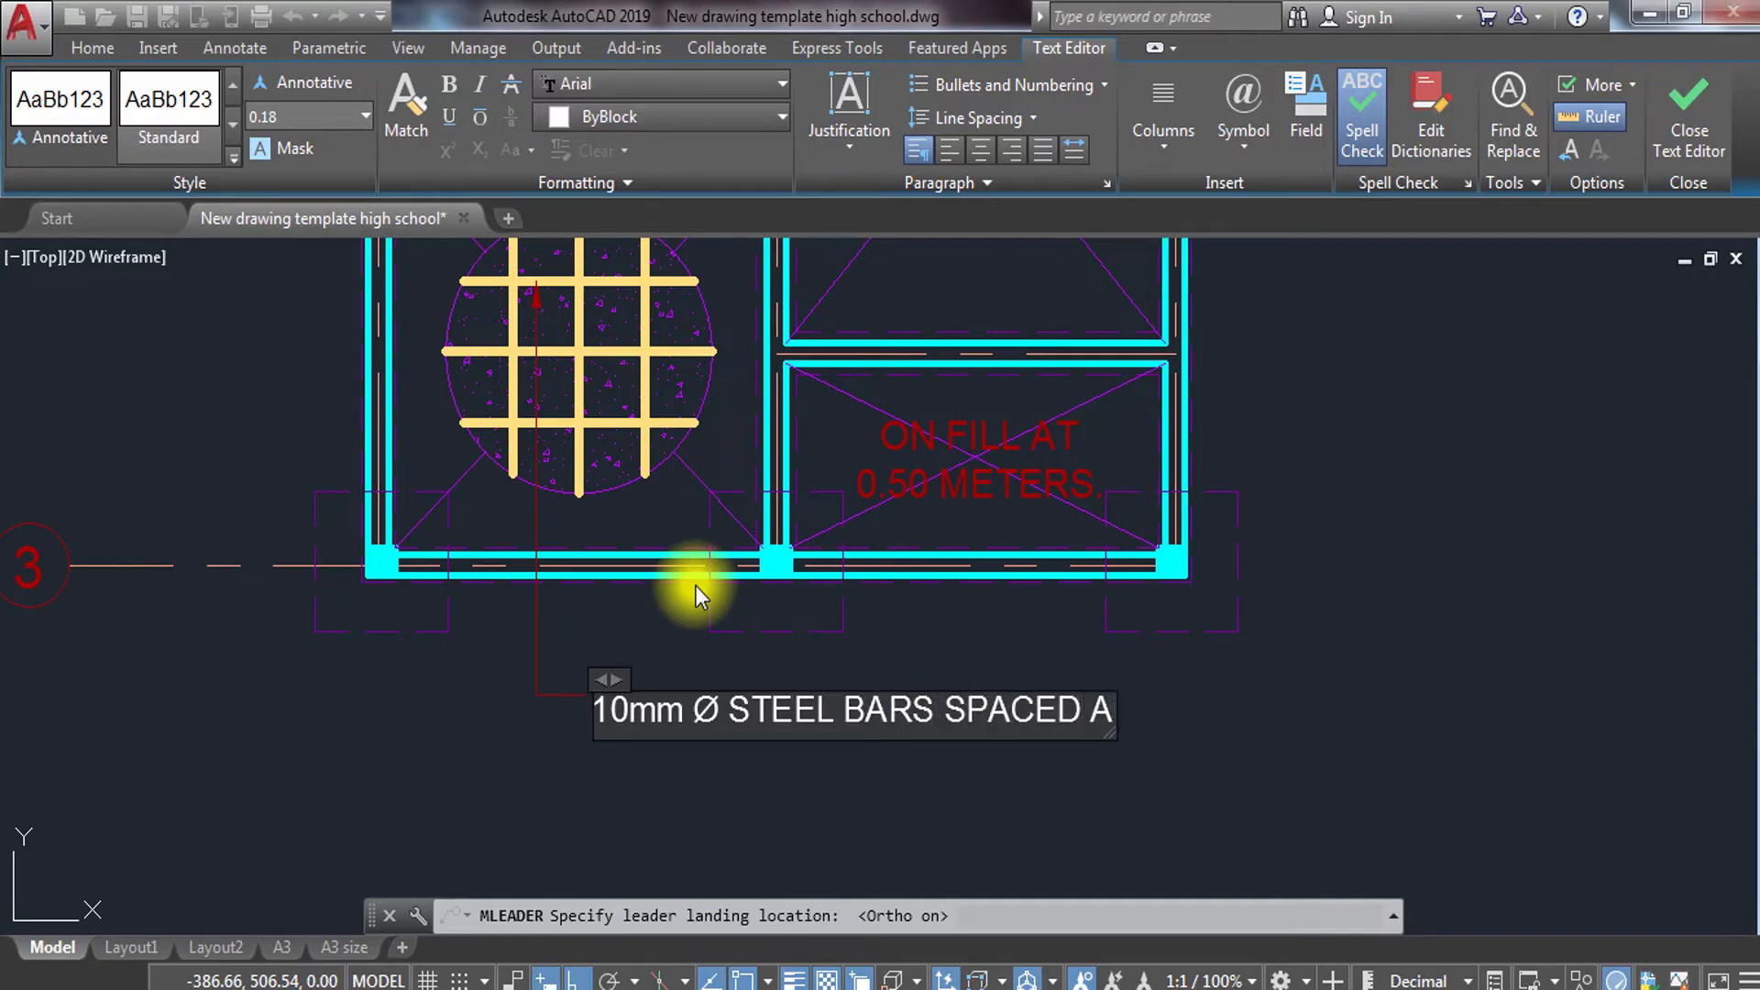
{"action": "type", "text": "T 0."}
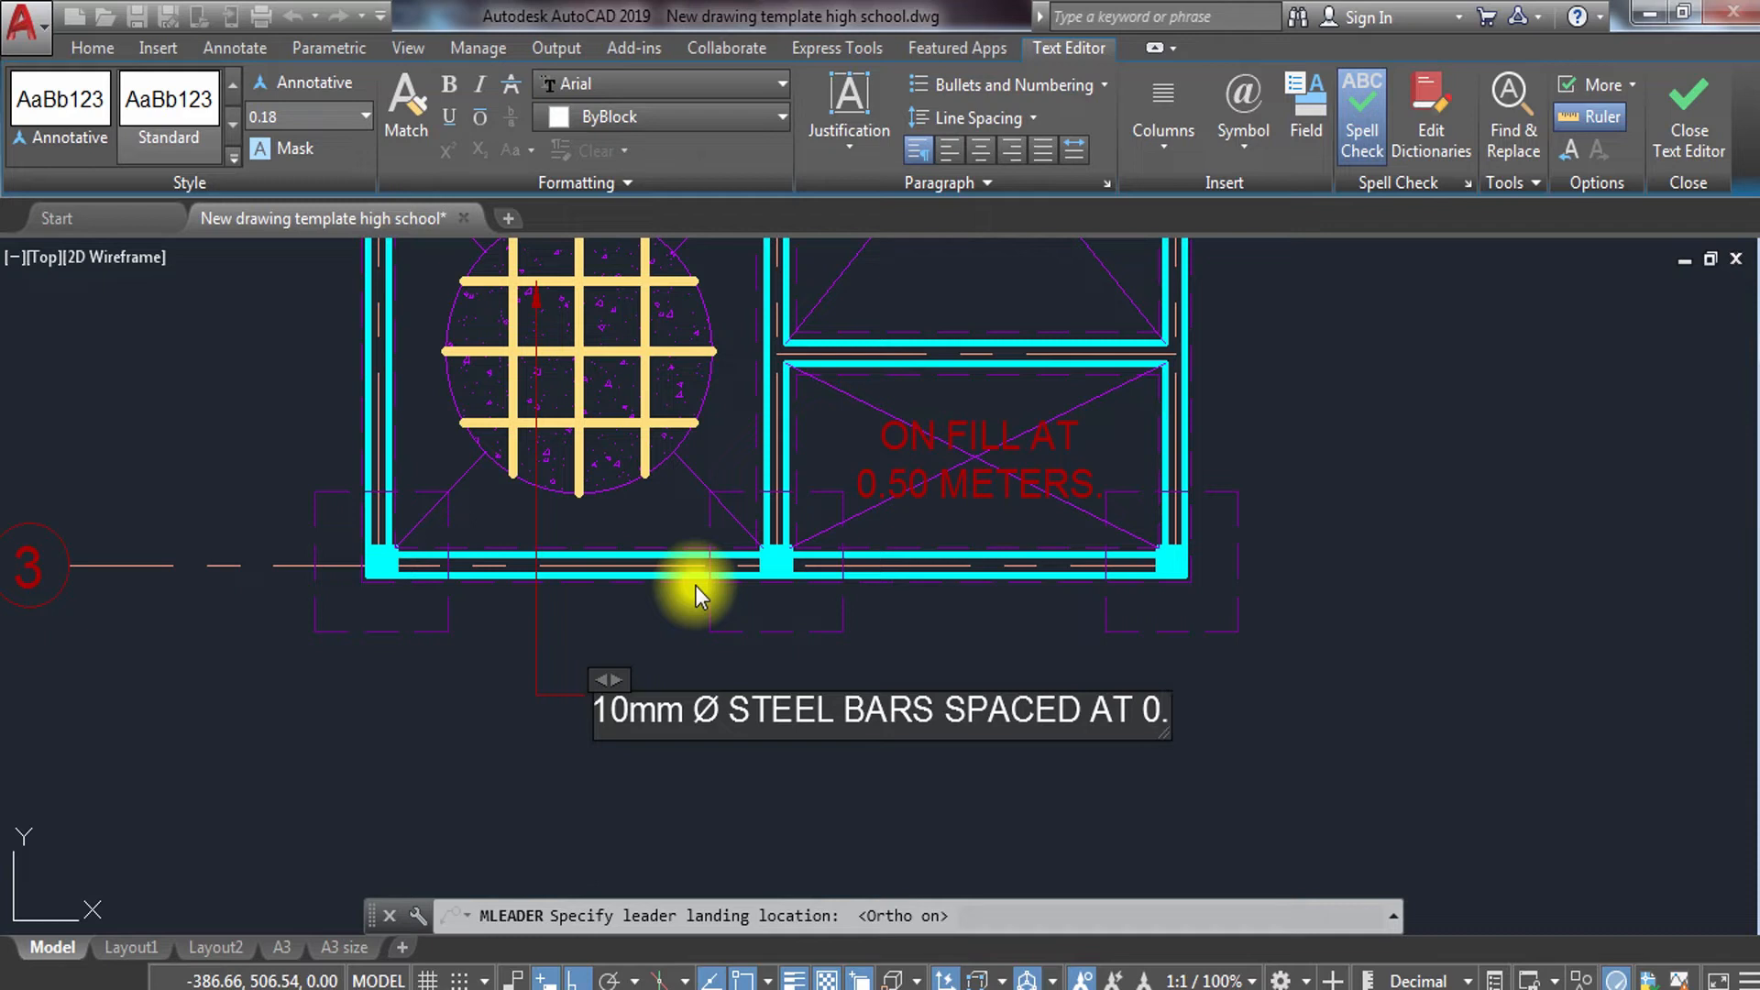
{"action": "type", "text": "50 M."}
Add the lines "BOTH WAYS ON CENTER, WITH 0.10 M." and "CONCRETE ON FILL." to the leader text and finish it.
{"action": "key", "text": "Return"}
{"action": "type", "text": "BOTH WAYS ON CENTER"}
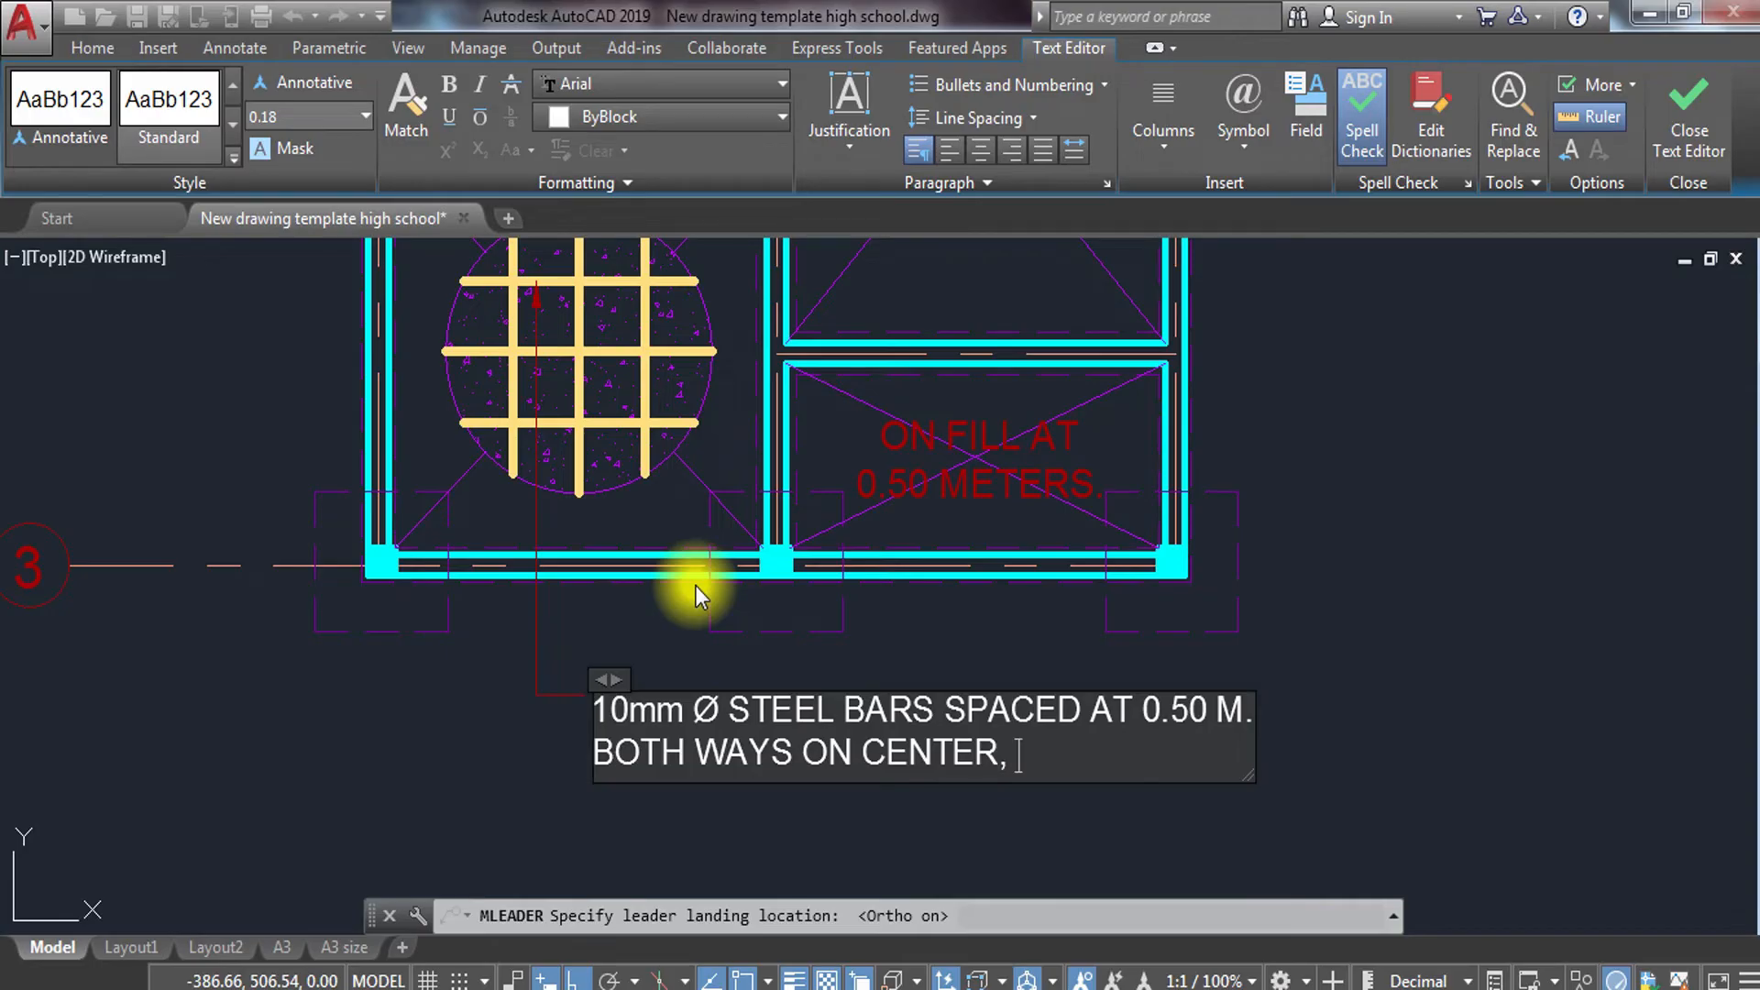
{"action": "type", "text": ", WITH"}
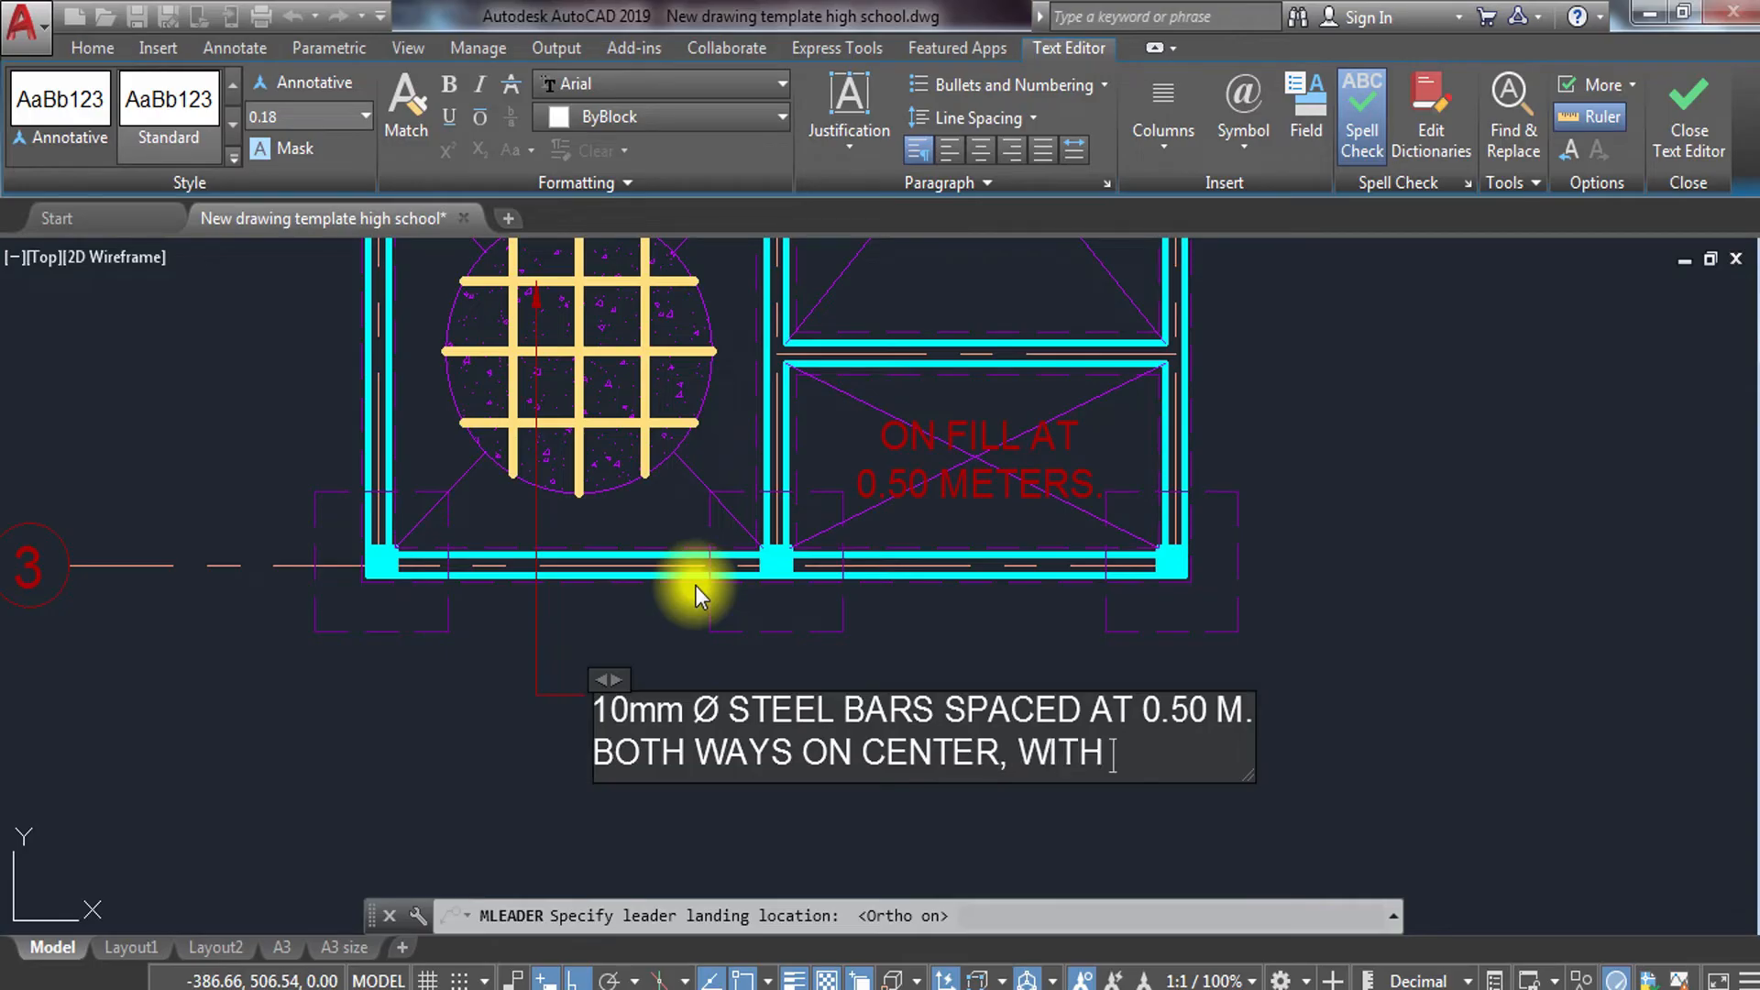
{"action": "type", "text": " 0.10 M."}
{"action": "key", "text": "Return"}
{"action": "type", "text": "CONC"}
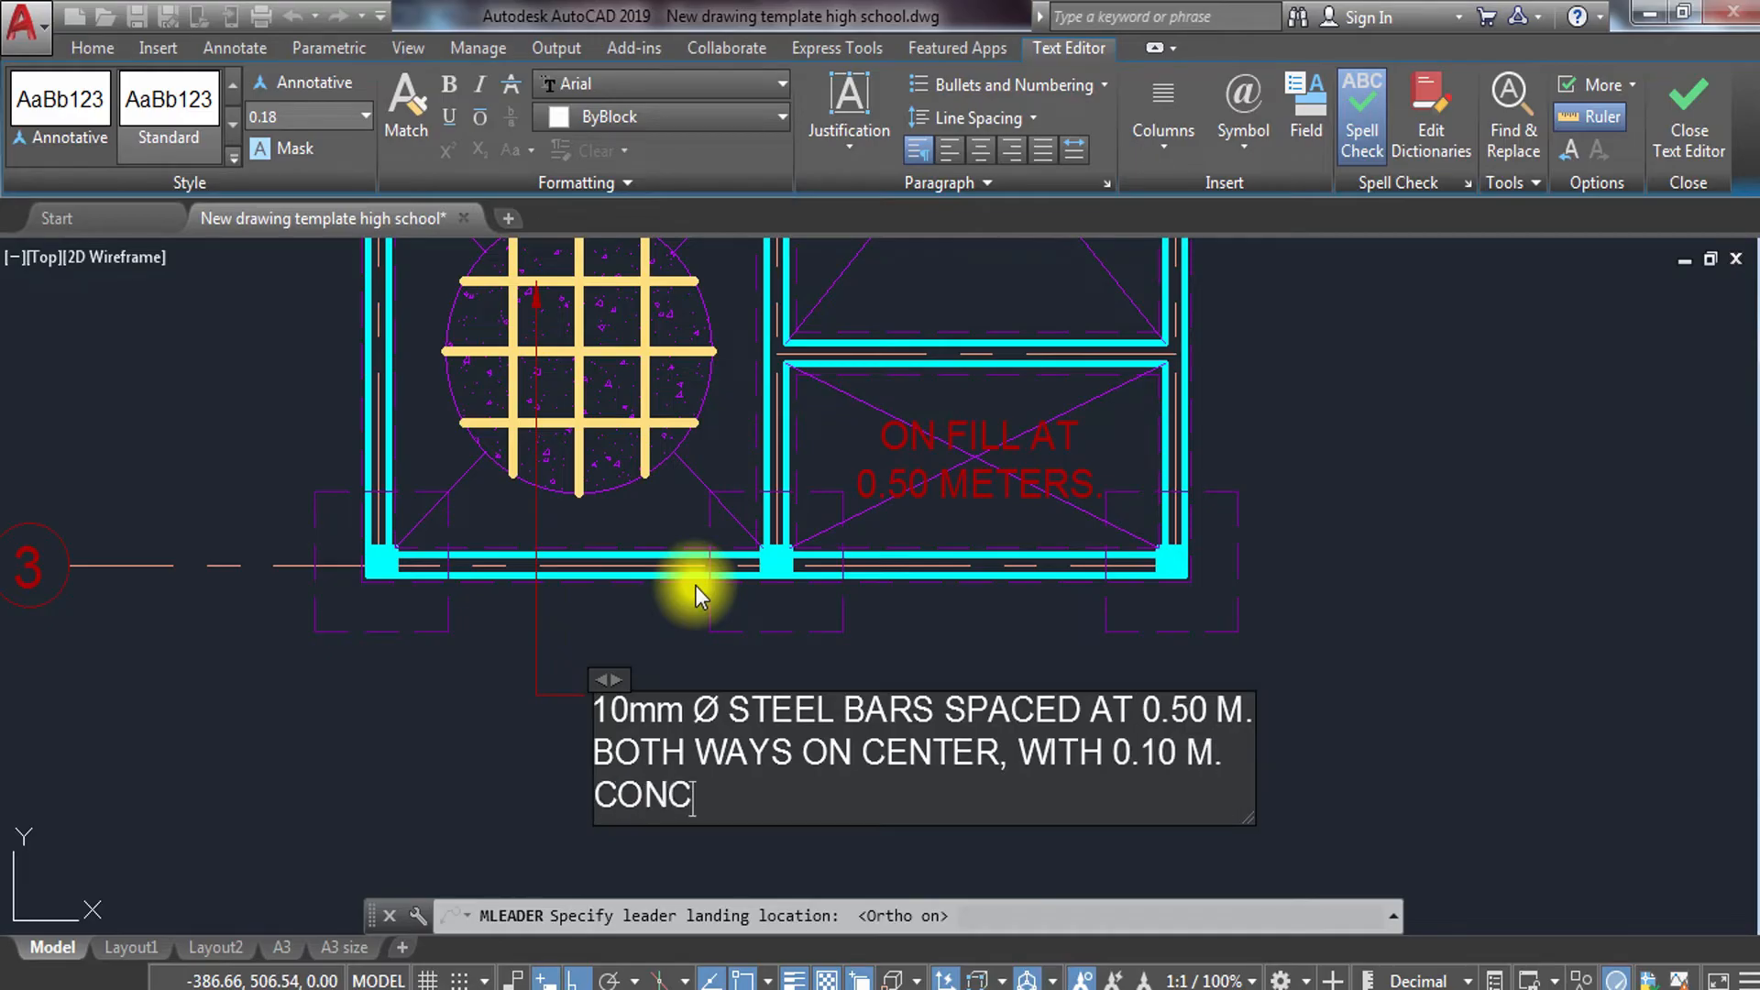
{"action": "type", "text": "RETE ON FI"}
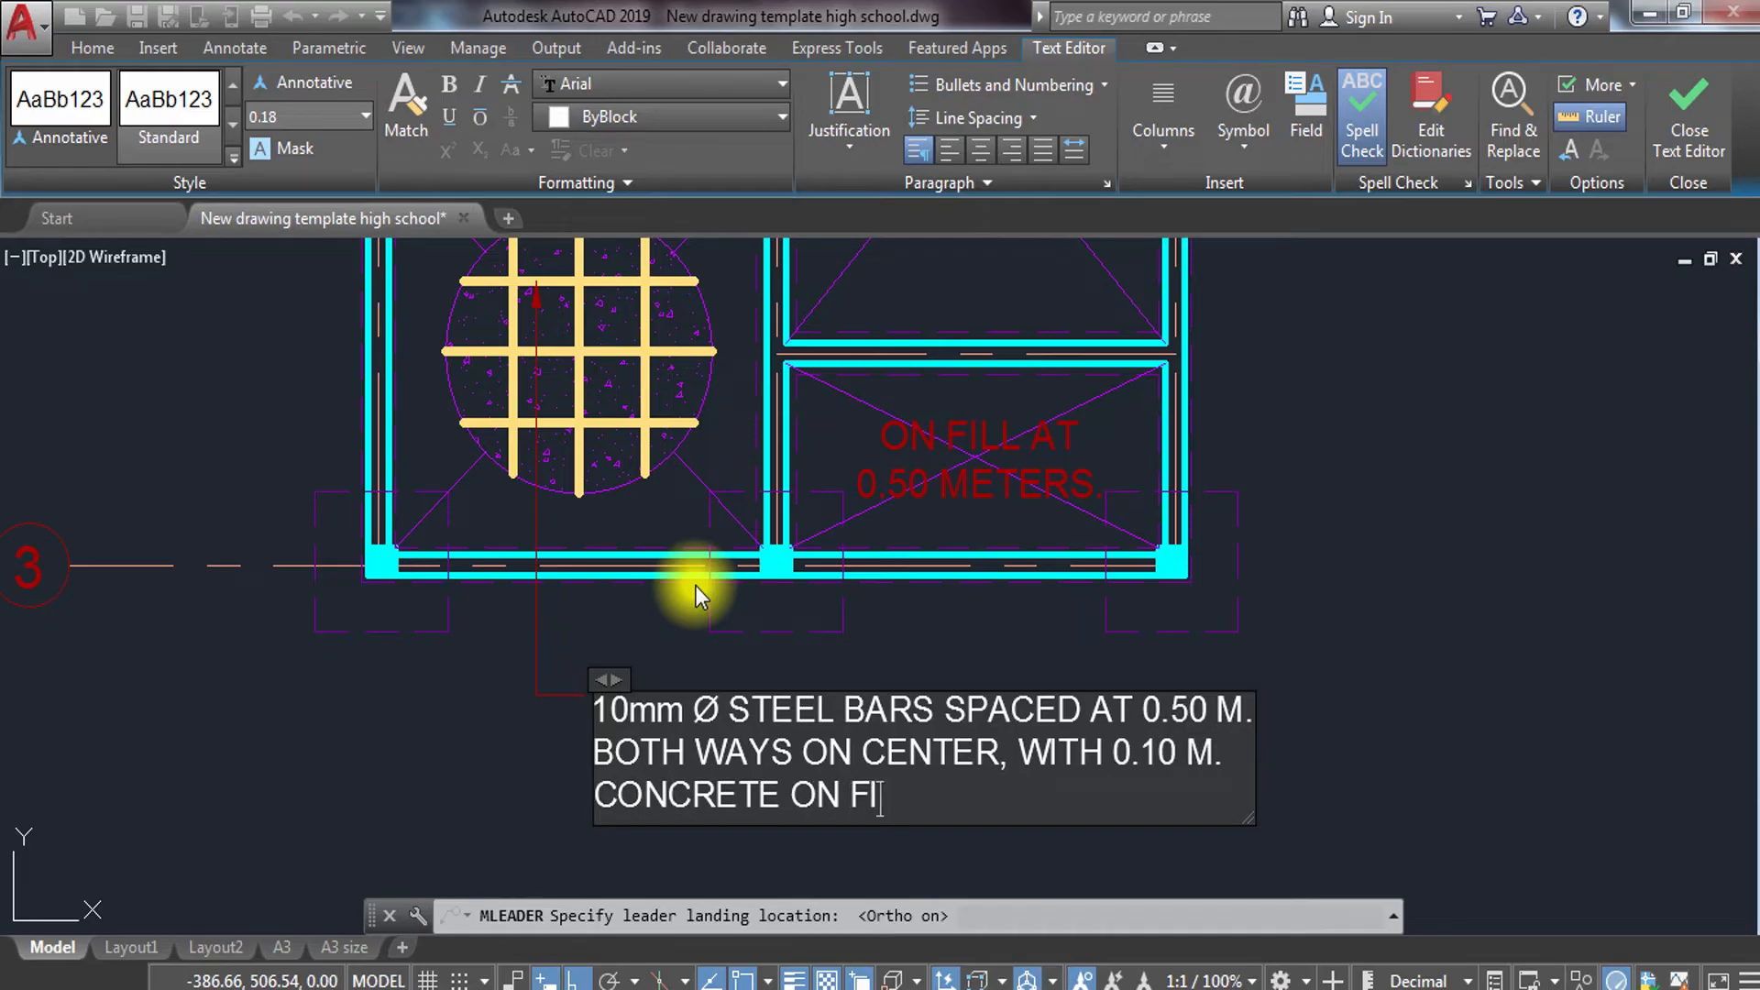
{"action": "type", "text": "LL."}
{"action": "left_click", "coordinate": [1460, 585]}
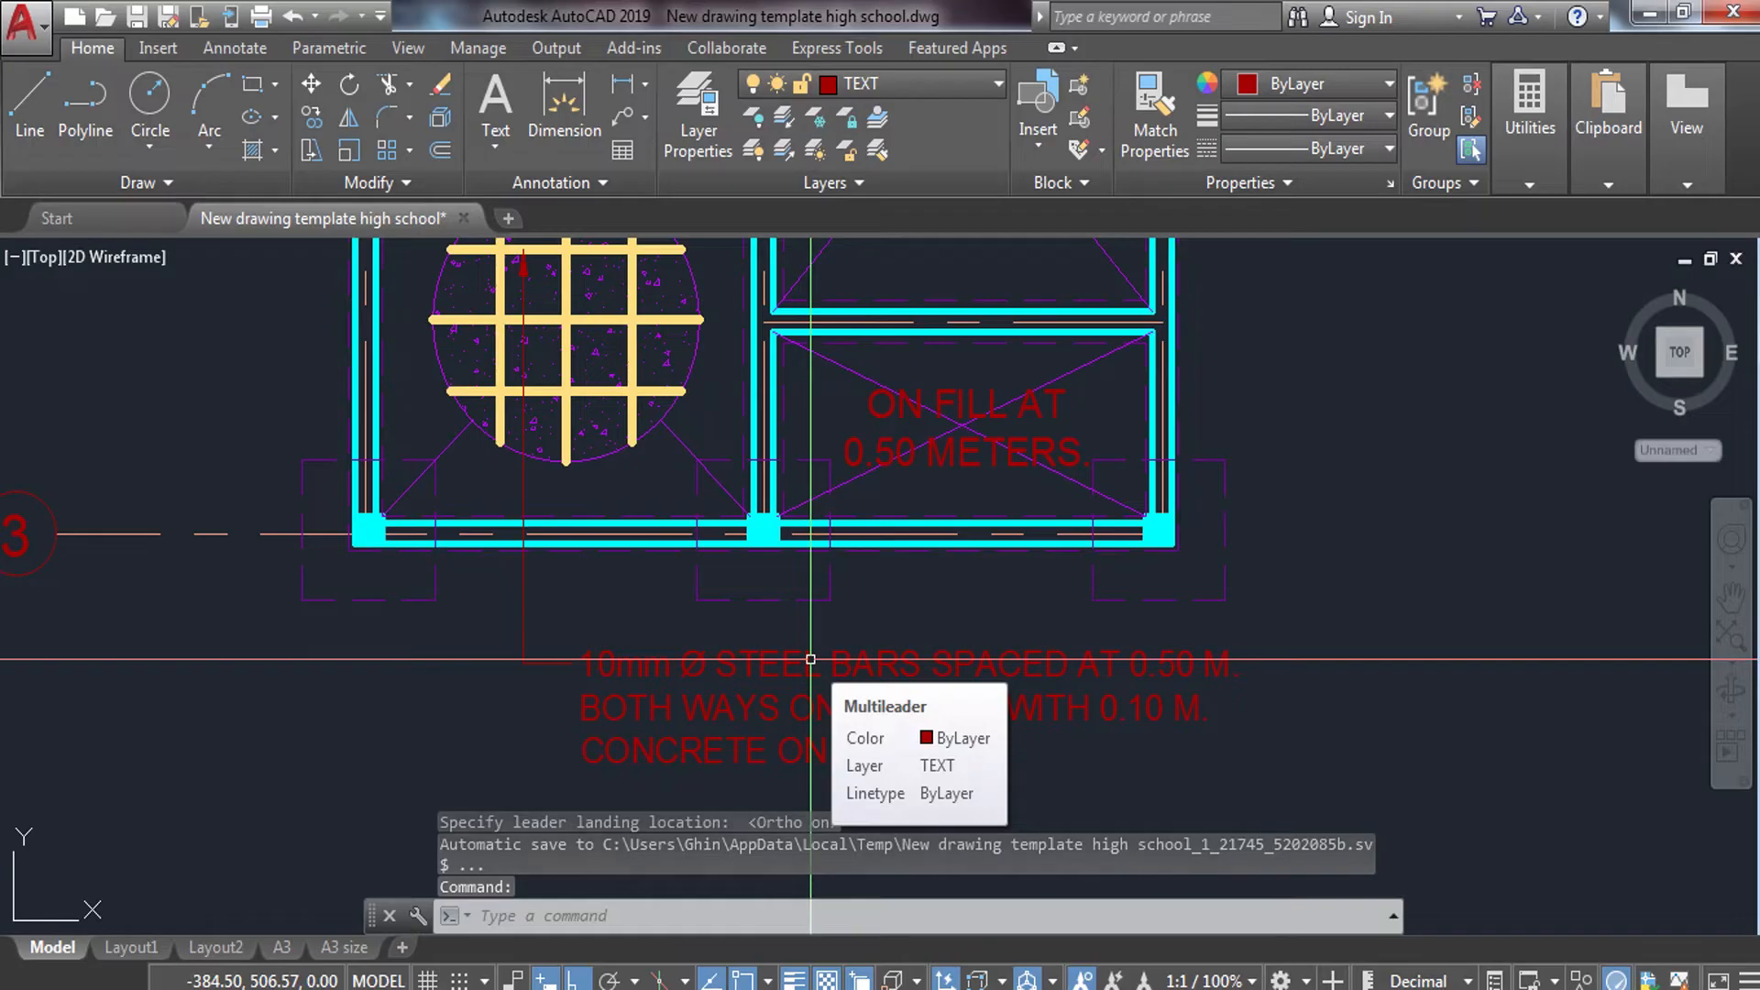
Reopen the leader text and insert "DEF." before "STEEL BARS" in its first line.
{"action": "middle_click_drag", "start_coordinate": [809, 660], "coordinate": [734, 546]}
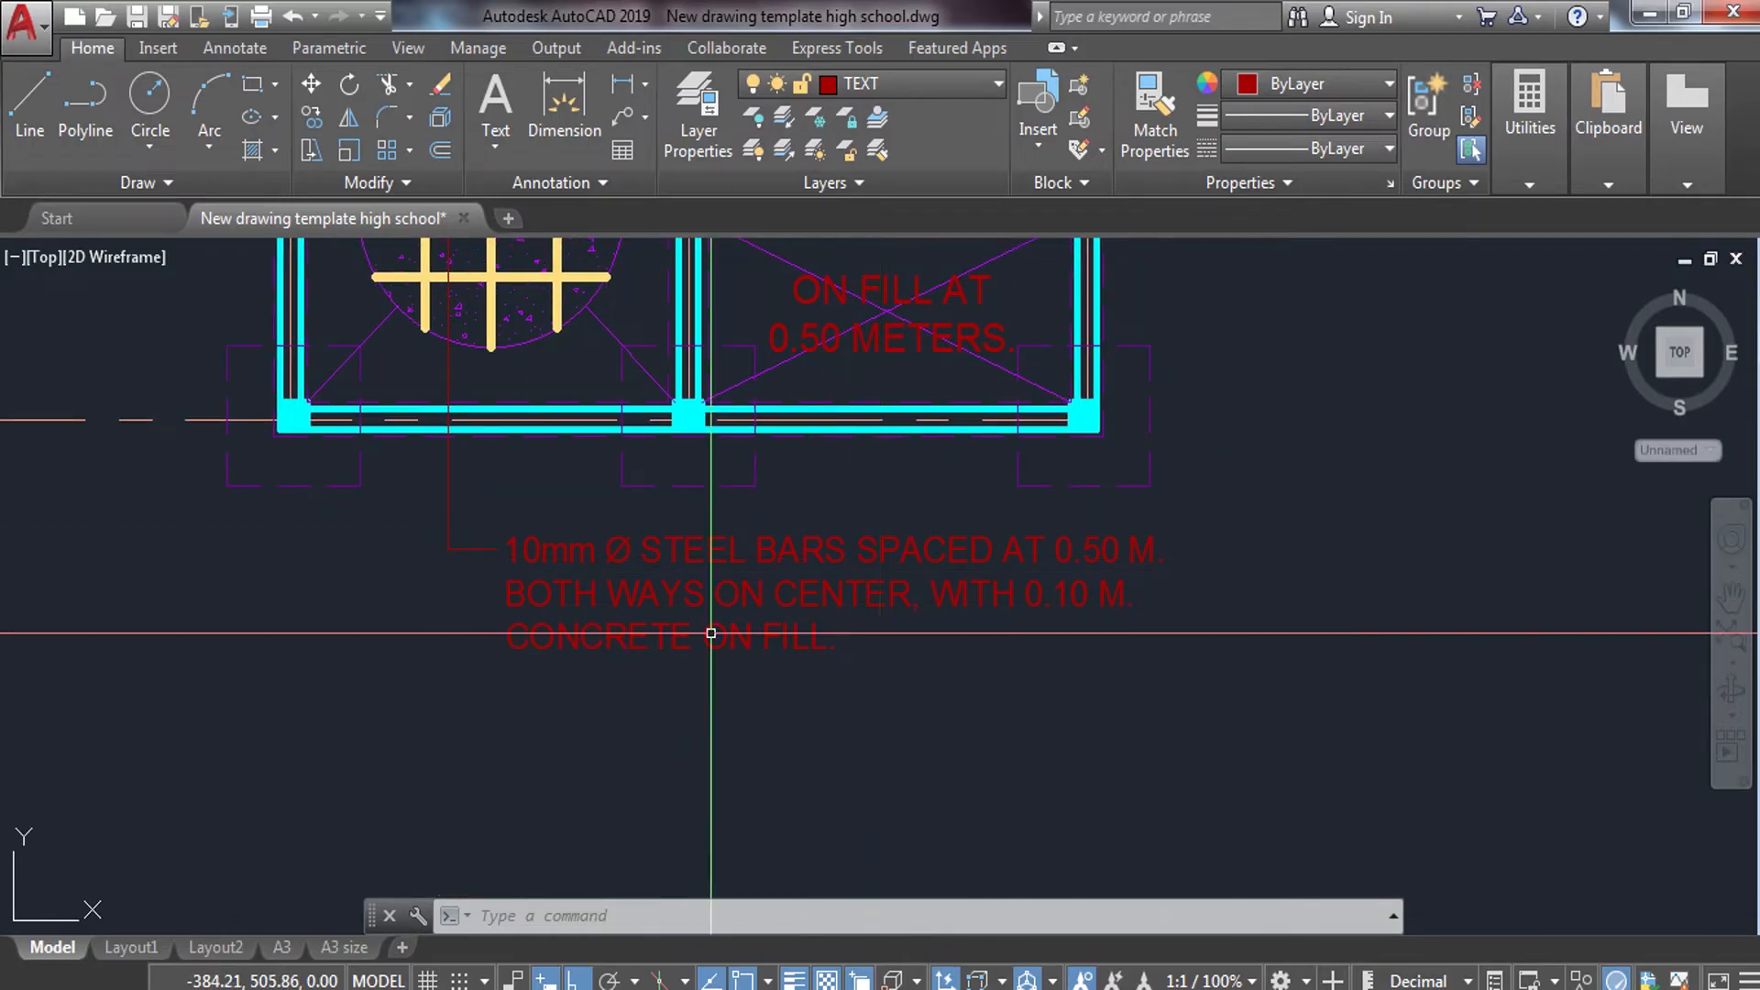
{"action": "middle_click_drag", "start_coordinate": [518, 466], "coordinate": [550, 514]}
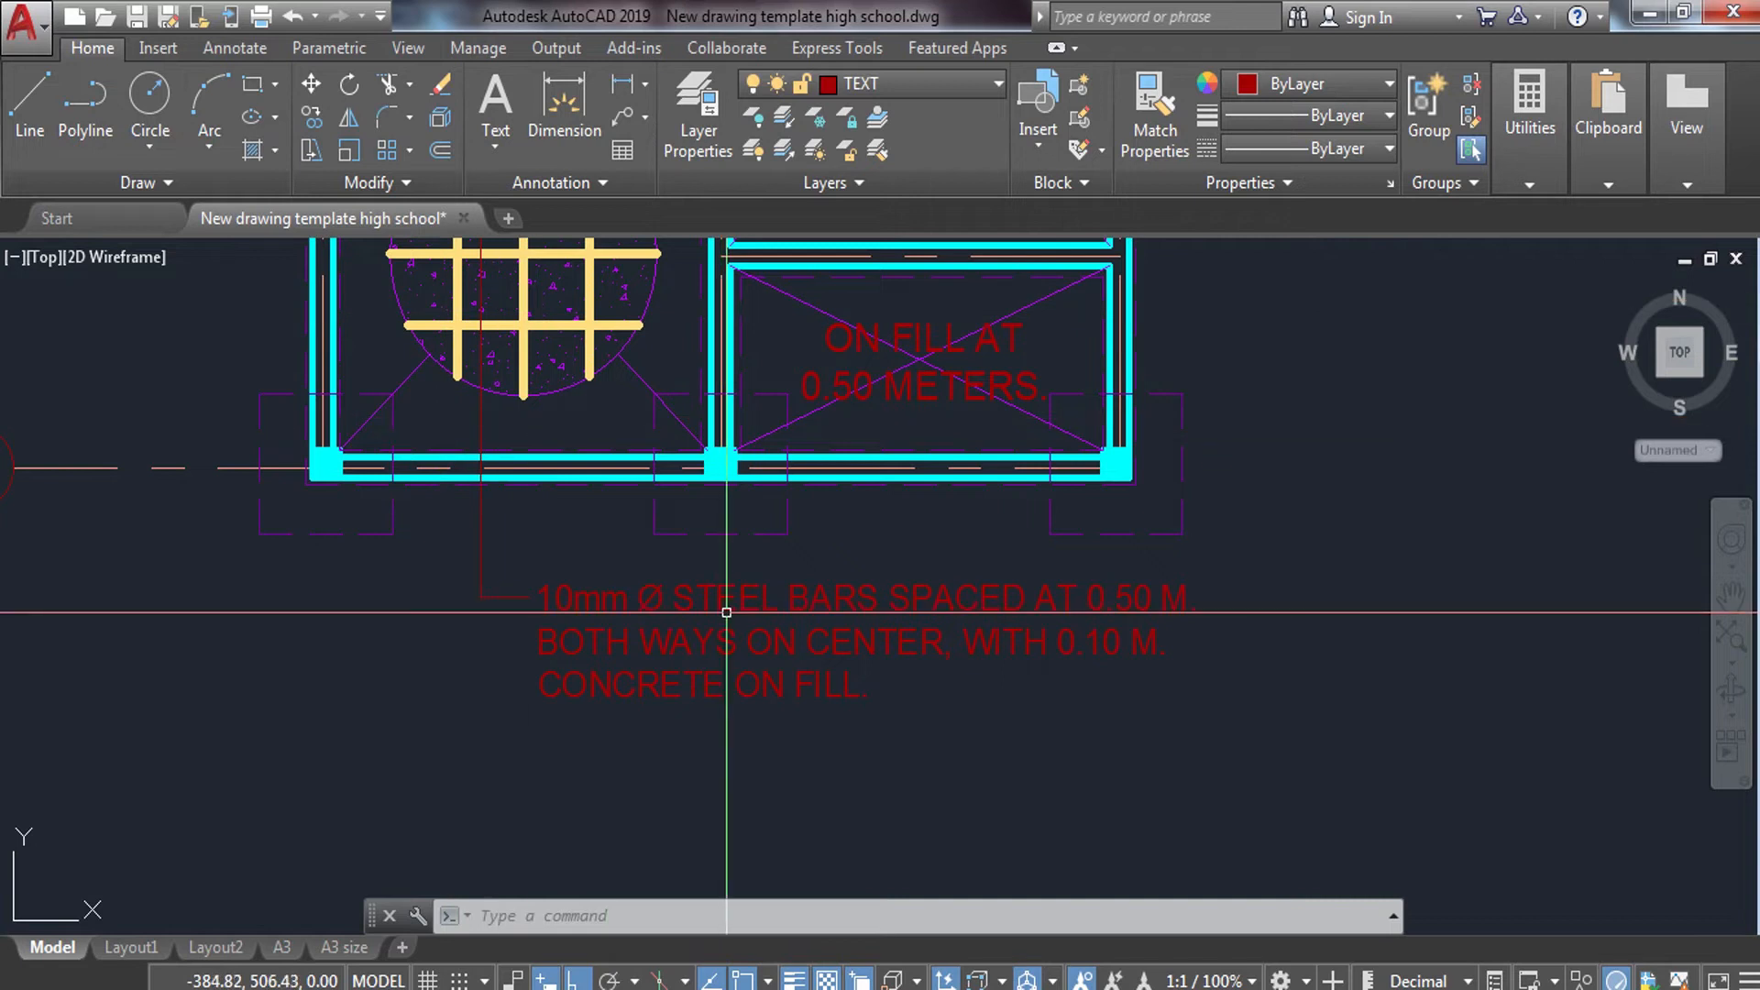
{"action": "left_click", "coordinate": [477, 597]}
{"action": "double_click", "coordinate": [739, 594]}
{"action": "left_click", "coordinate": [683, 605]}
{"action": "type", "text": "DEF"}
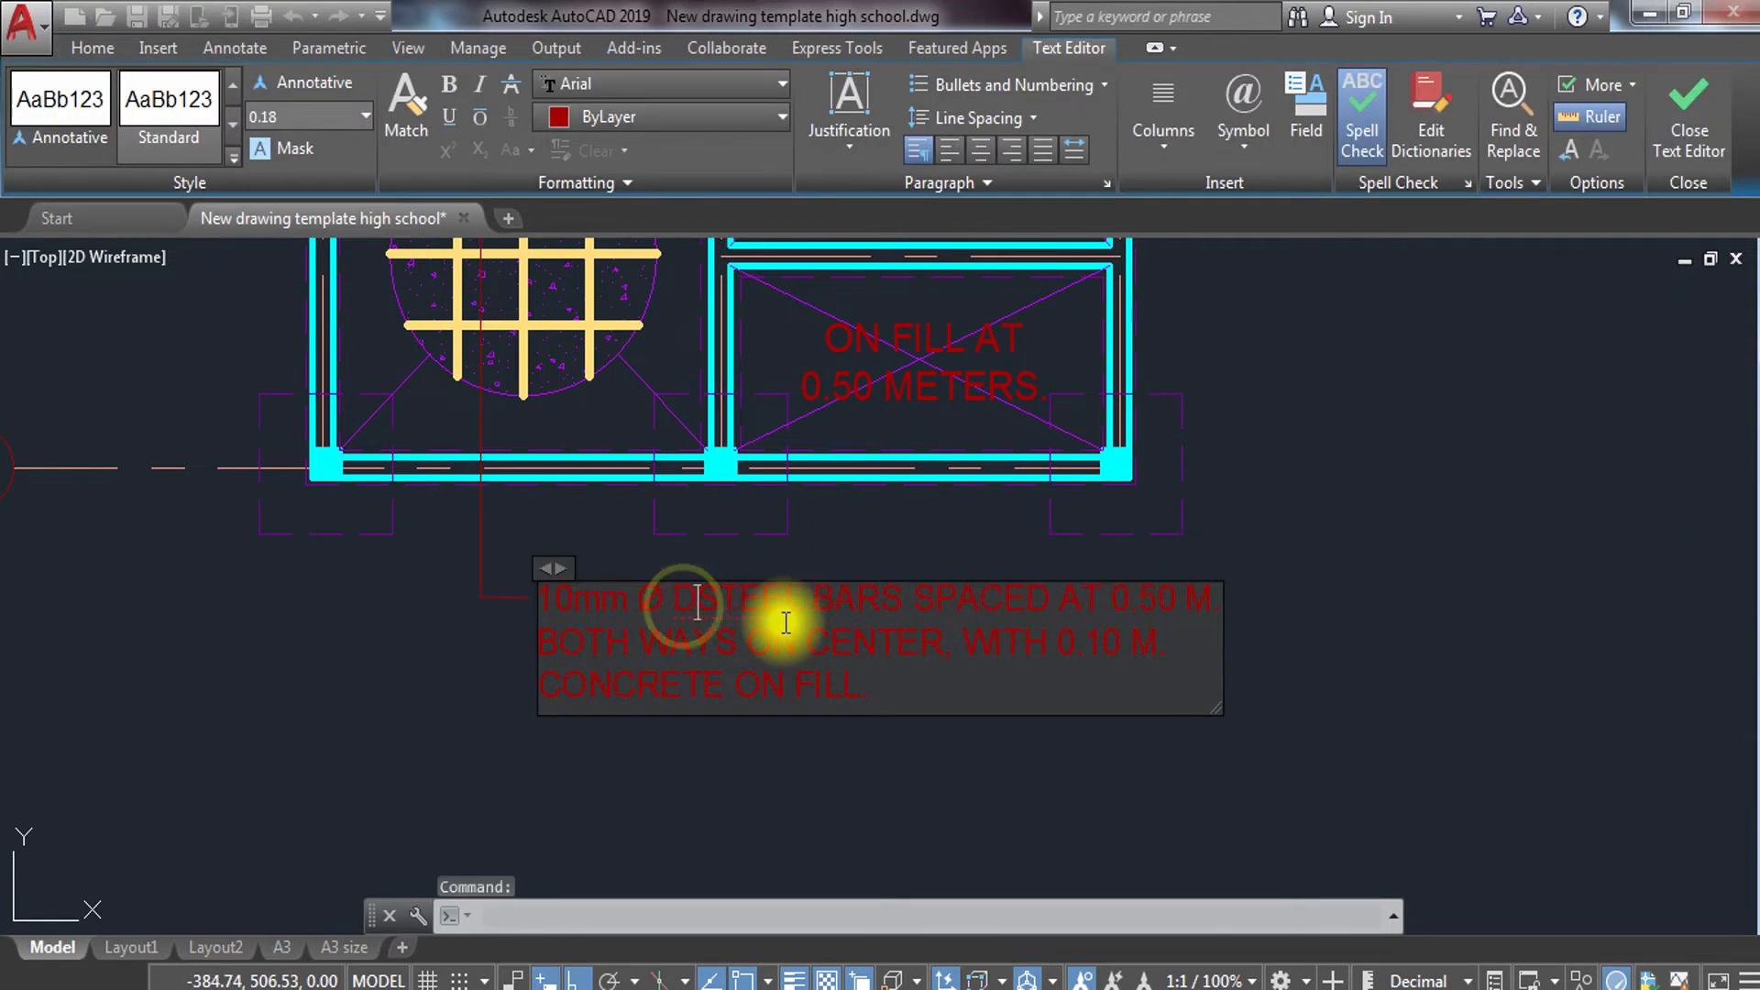
{"action": "key", "text": "BackSpace"}
{"action": "type", "text": "."}
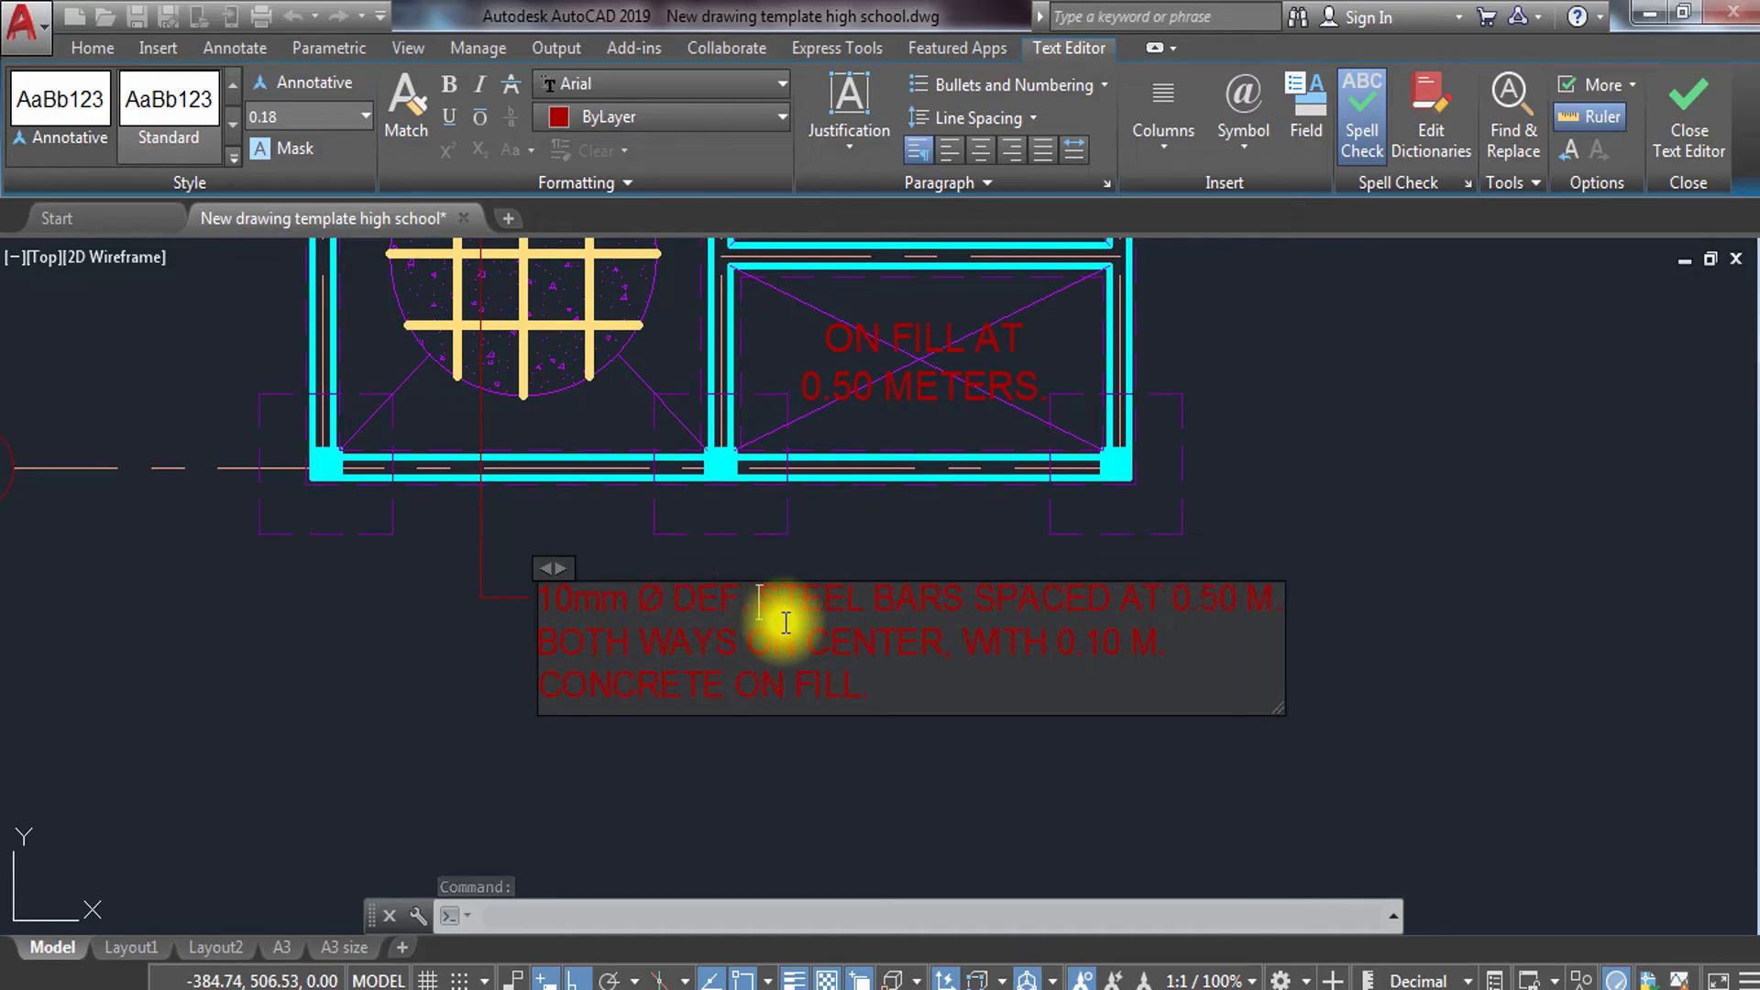
Rebreak the leader text into three lines ending in "SPACED AT", "WITH" and "CONCRETE ON FILL.", then close the editor.
{"action": "left_click", "coordinate": [1177, 612]}
{"action": "key", "text": "Return"}
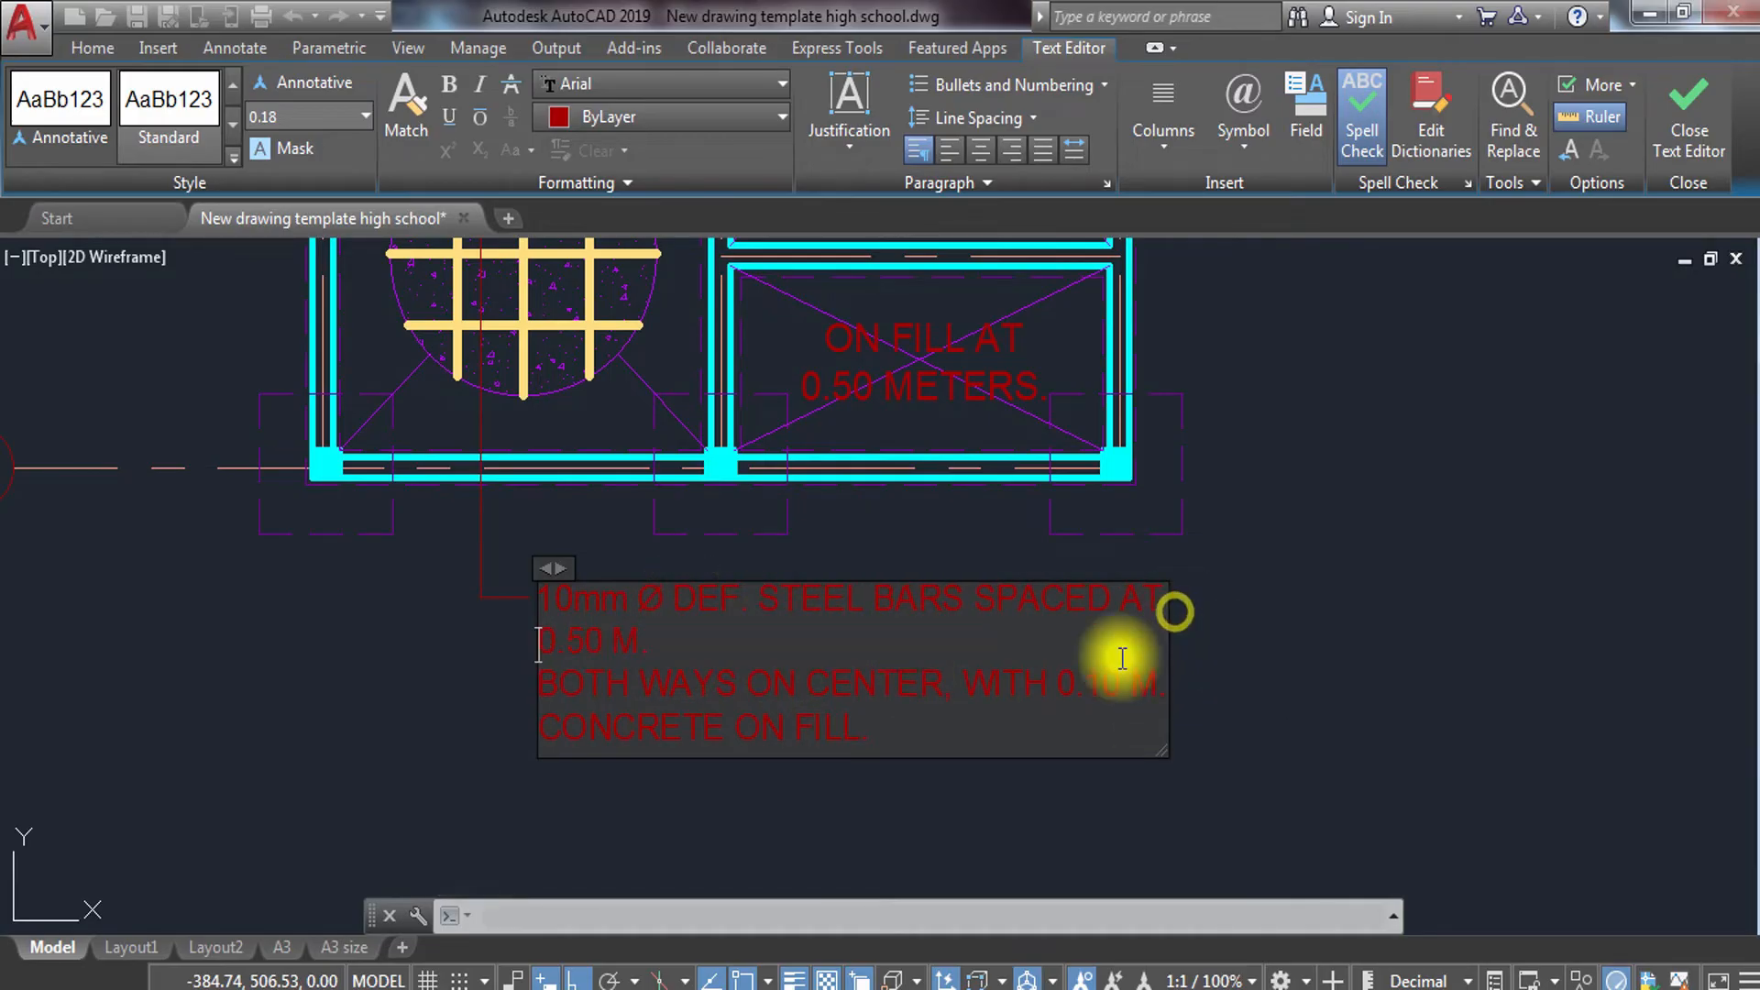
{"action": "left_click", "coordinate": [539, 683]}
{"action": "key", "text": "BackSpace"}
{"action": "left_click", "coordinate": [1170, 647]}
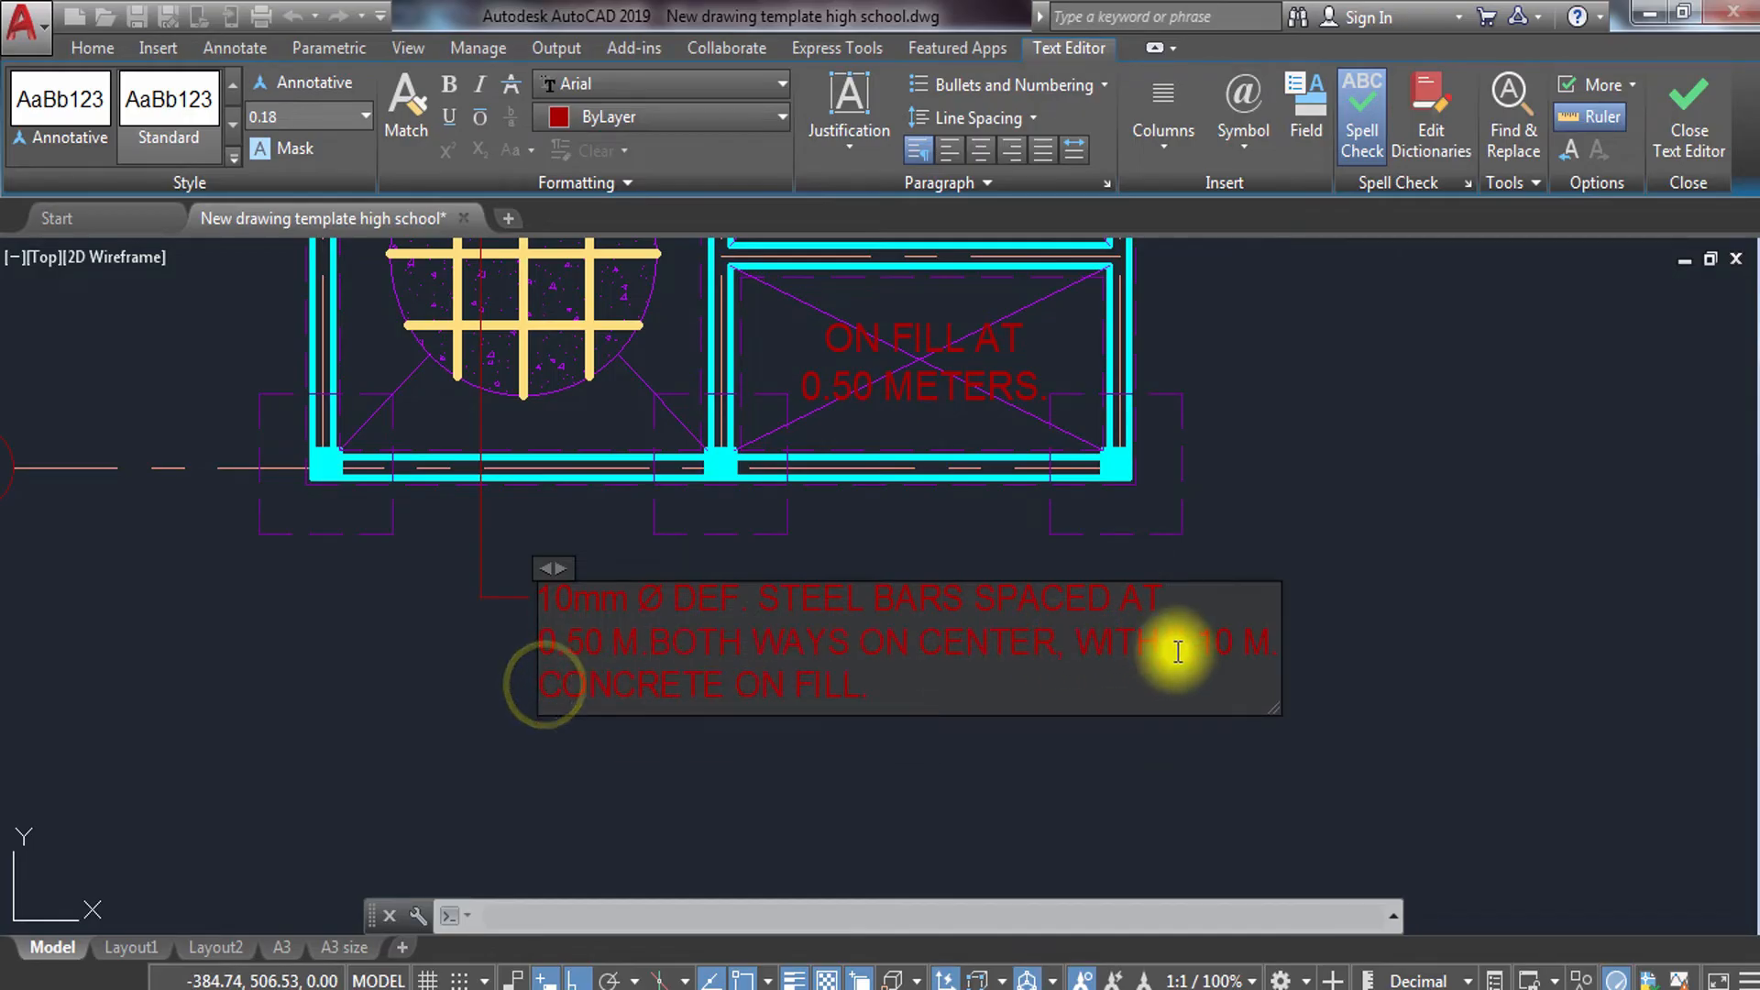
{"action": "key", "text": "Return"}
{"action": "left_click", "coordinate": [565, 736]}
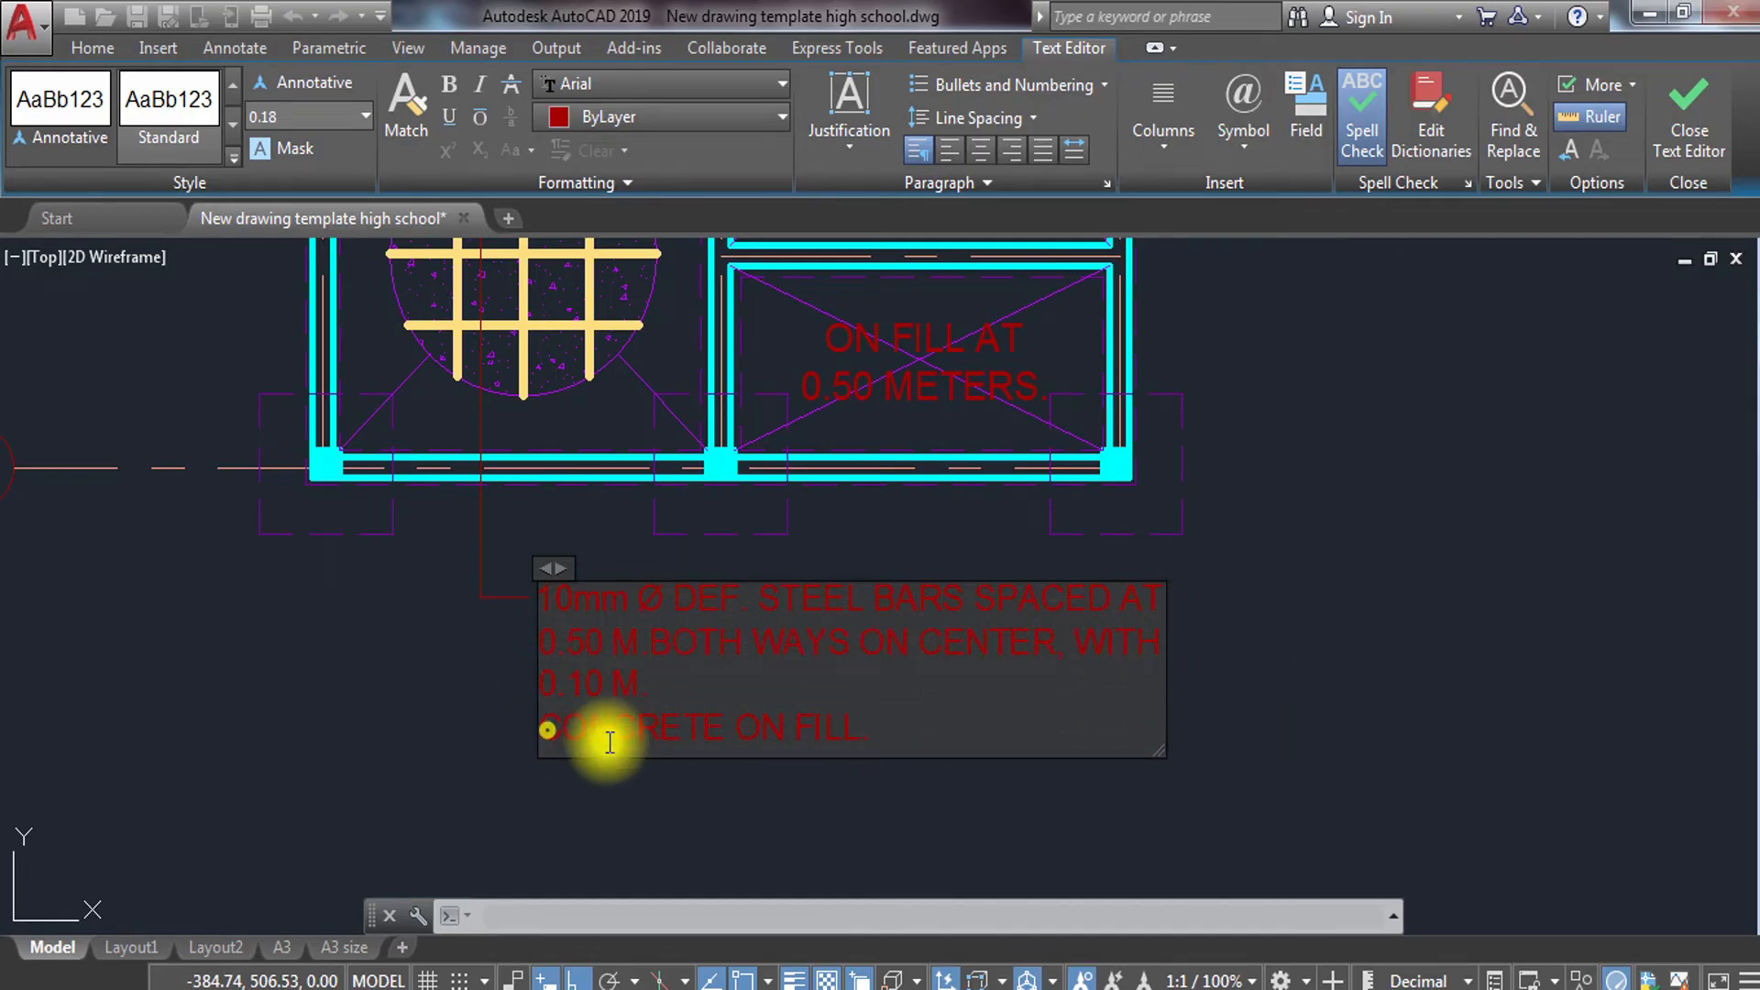
{"action": "key", "text": "BackSpace"}
{"action": "left_click", "coordinate": [1074, 788]}
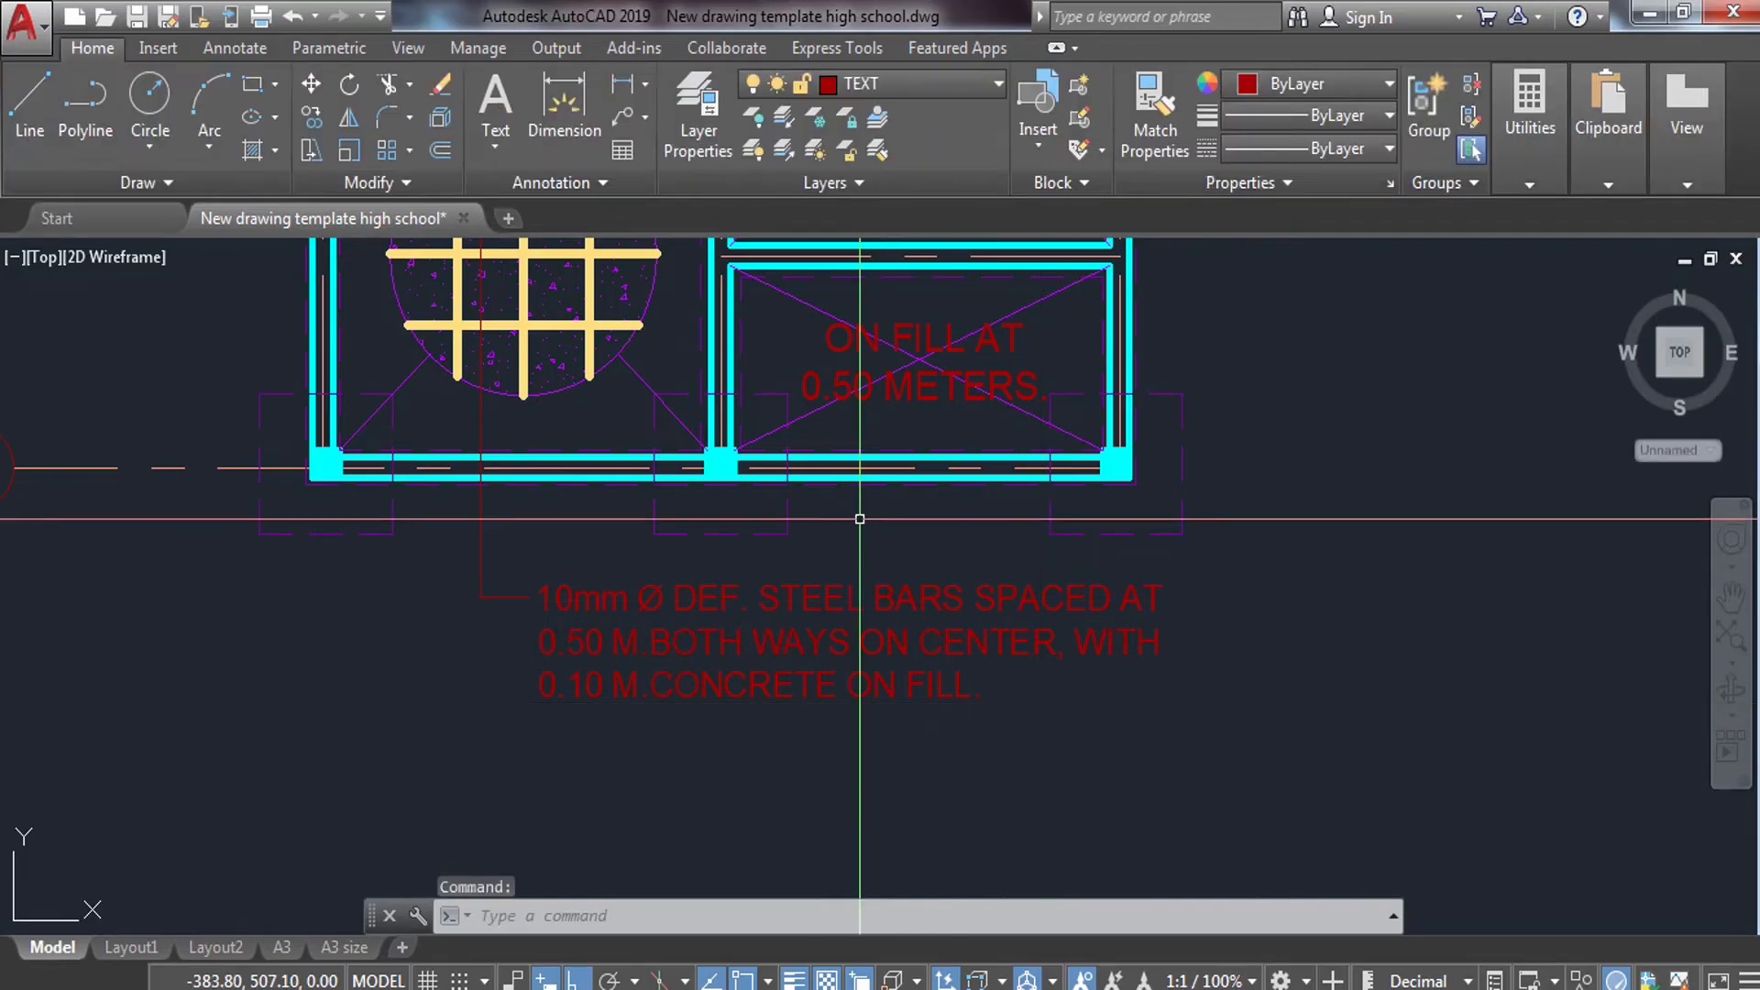
{"action": "scroll", "coordinate": [861, 507], "scroll_direction": "down", "scroll_amount": 2}
{"action": "scroll", "coordinate": [771, 557], "scroll_direction": "up", "scroll_amount": 2}
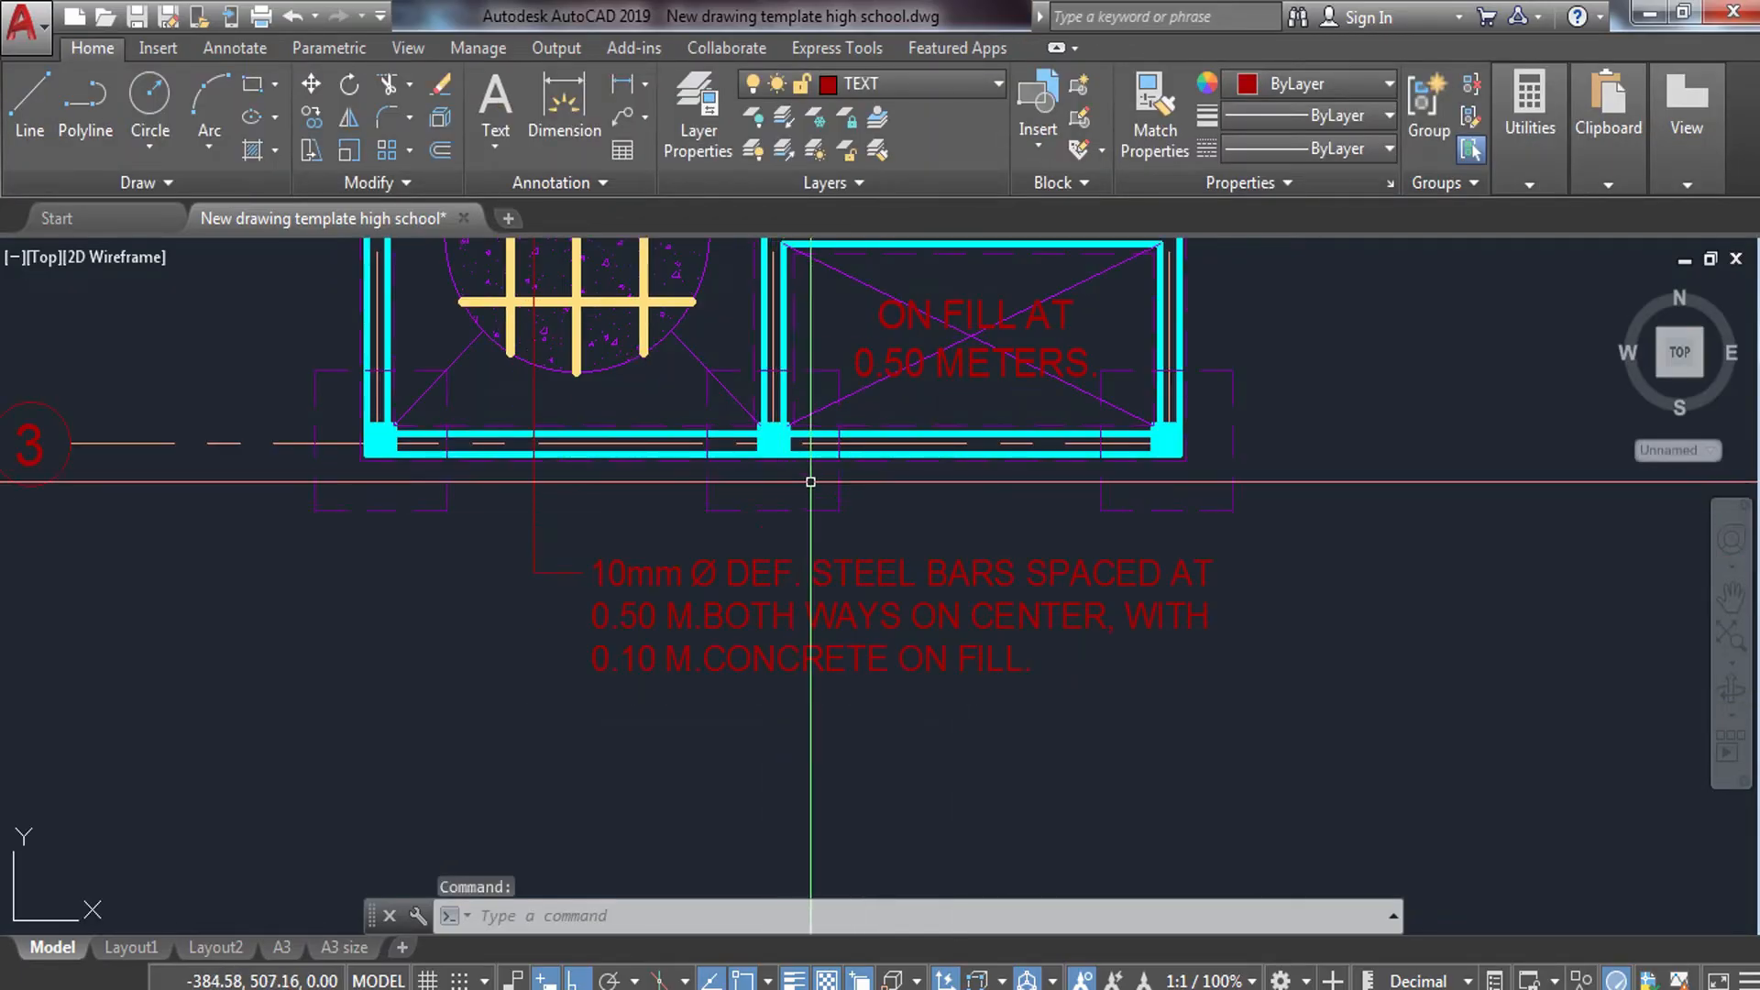
{"action": "middle_click_drag", "start_coordinate": [849, 479], "coordinate": [862, 549]}
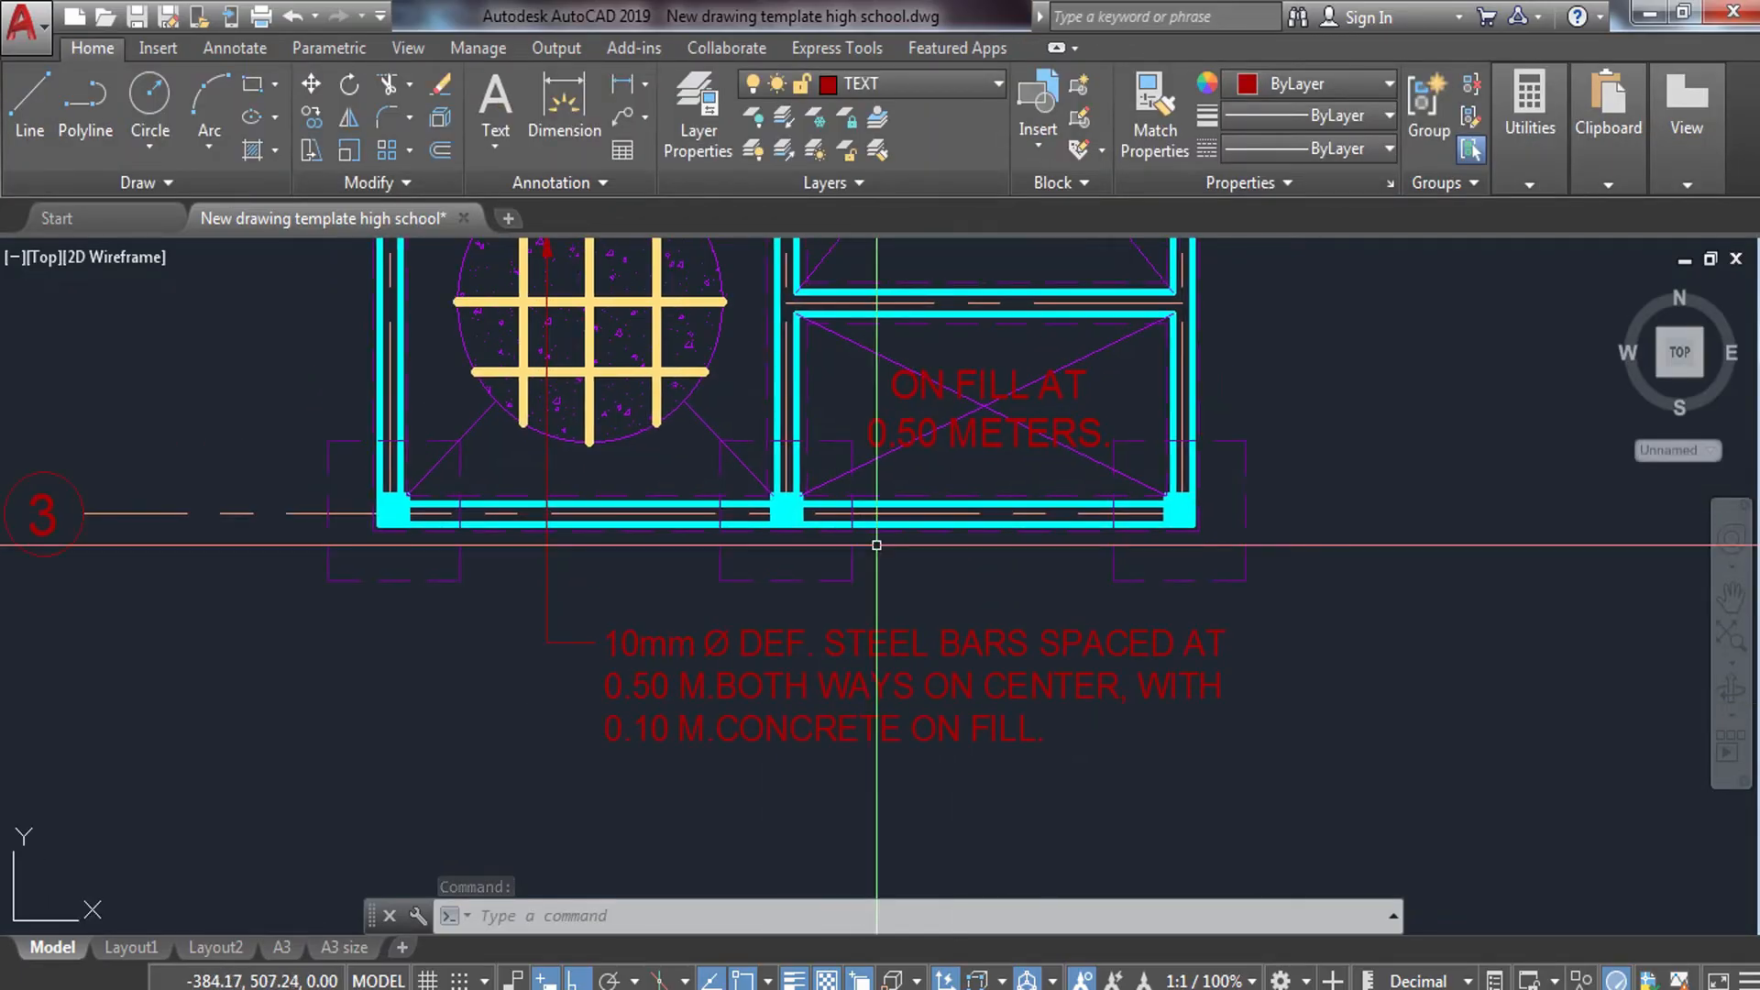
{"action": "scroll", "coordinate": [853, 547], "scroll_direction": "down", "scroll_amount": 3}
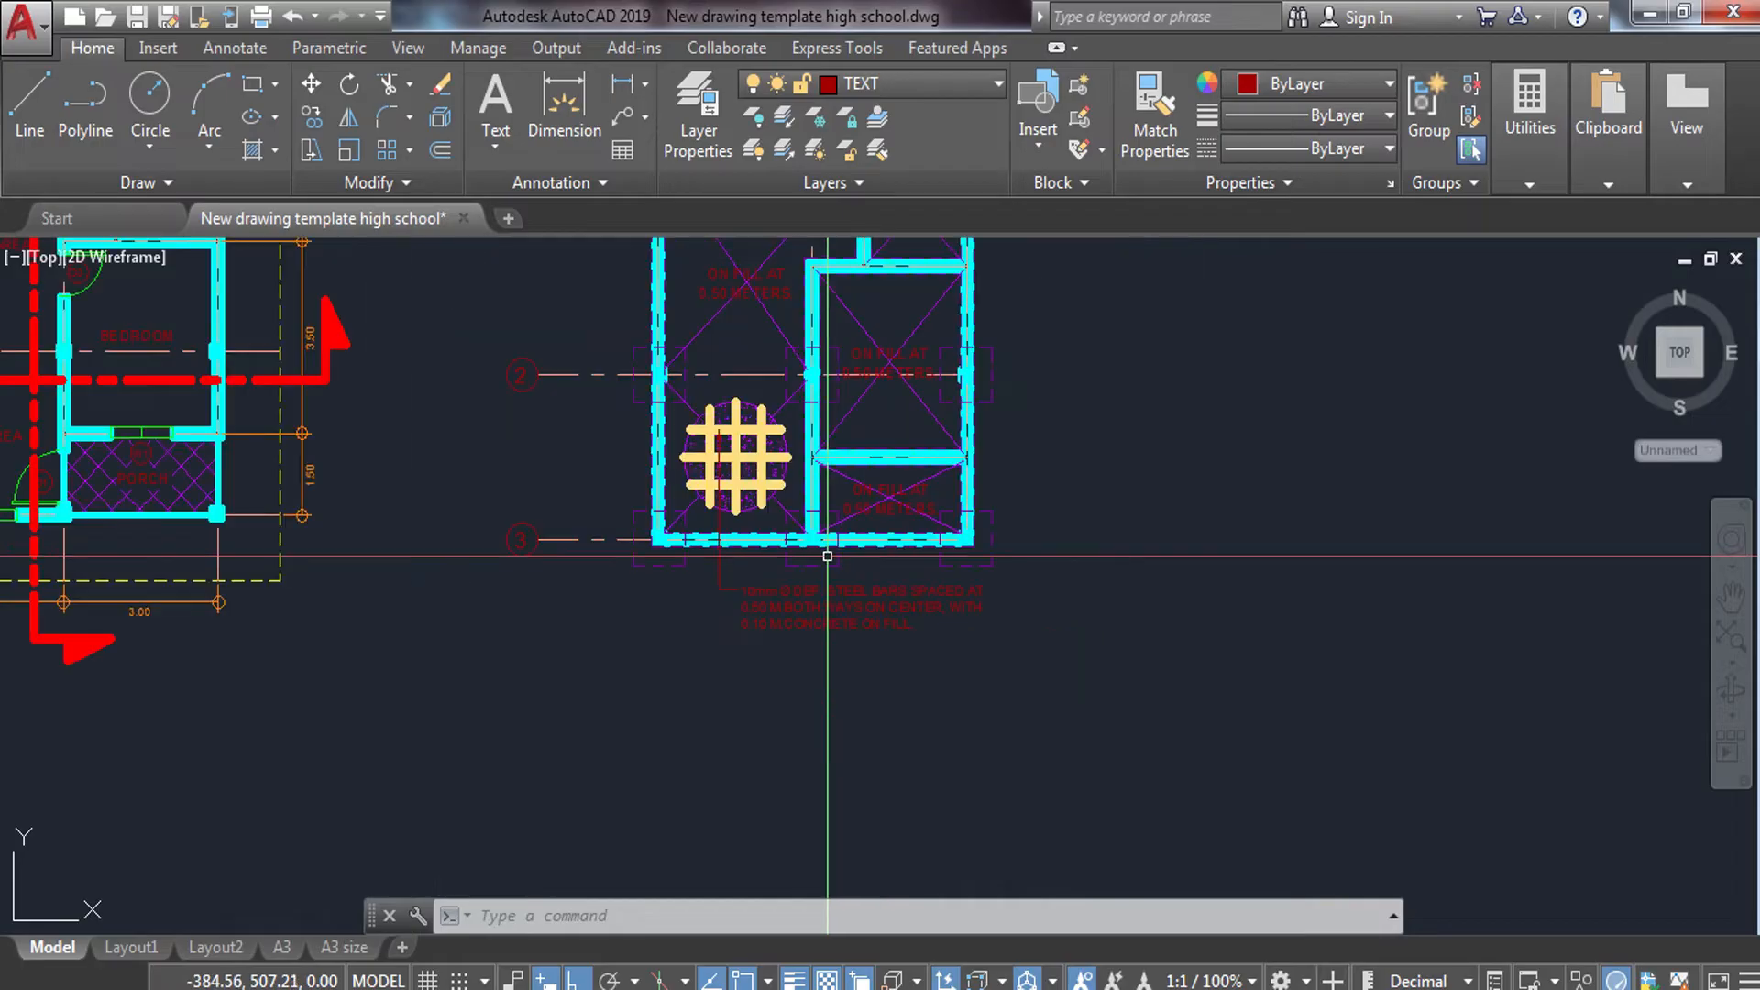
{"action": "scroll", "coordinate": [747, 589], "scroll_direction": "up", "scroll_amount": 3}
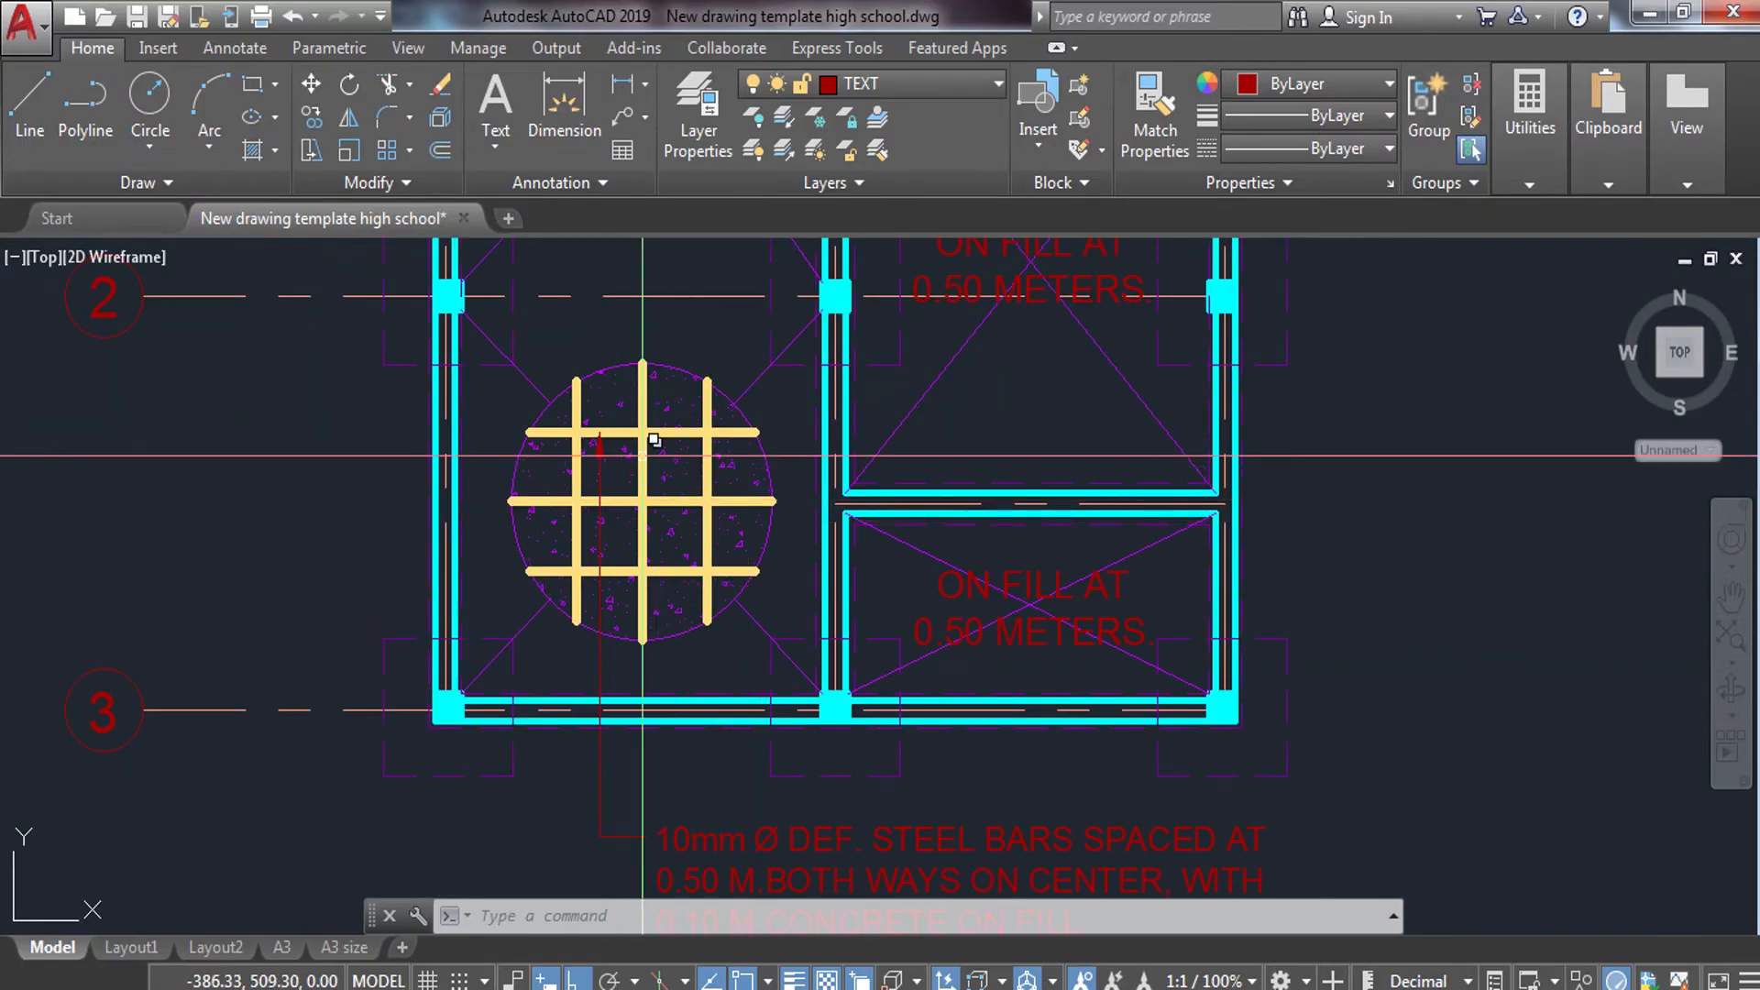
Add the multiline text "F-C" up and to the left of the footing where grid lines A and 1 meet.
{"action": "scroll", "coordinate": [613, 438], "scroll_direction": "down", "scroll_amount": 3}
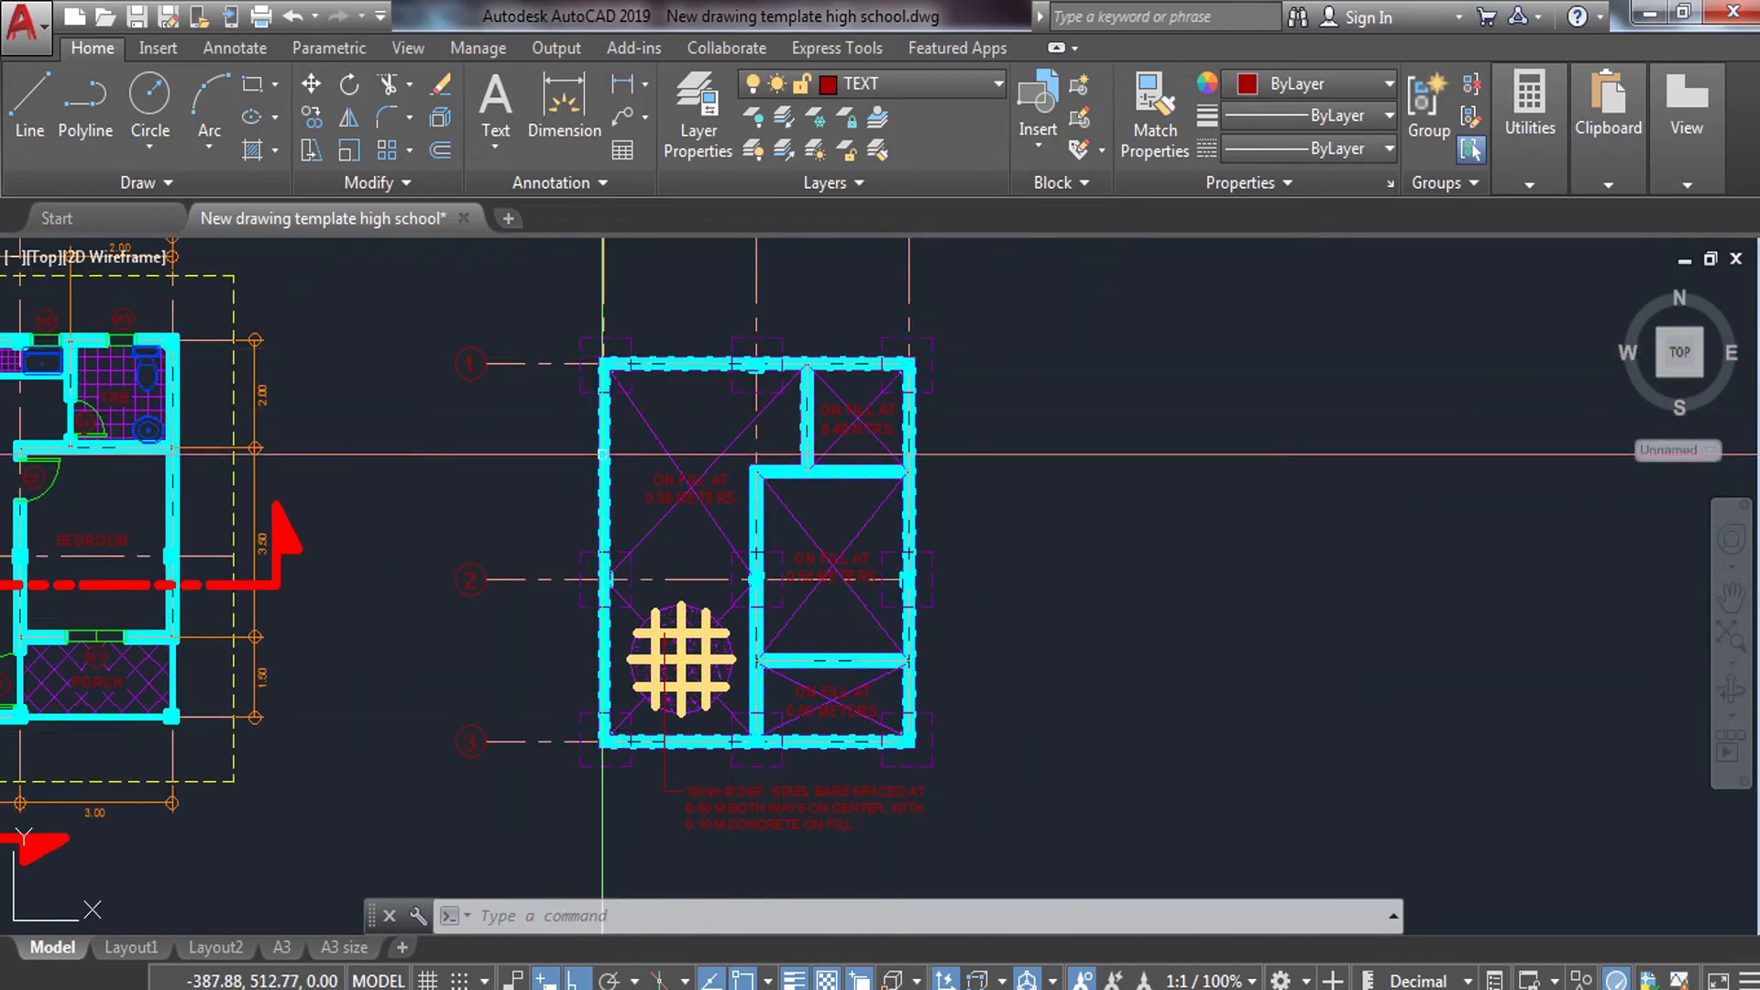
{"action": "scroll", "coordinate": [538, 466], "scroll_direction": "up", "scroll_amount": 4}
{"action": "type", "text": "T"}
{"action": "key", "text": "Return"}
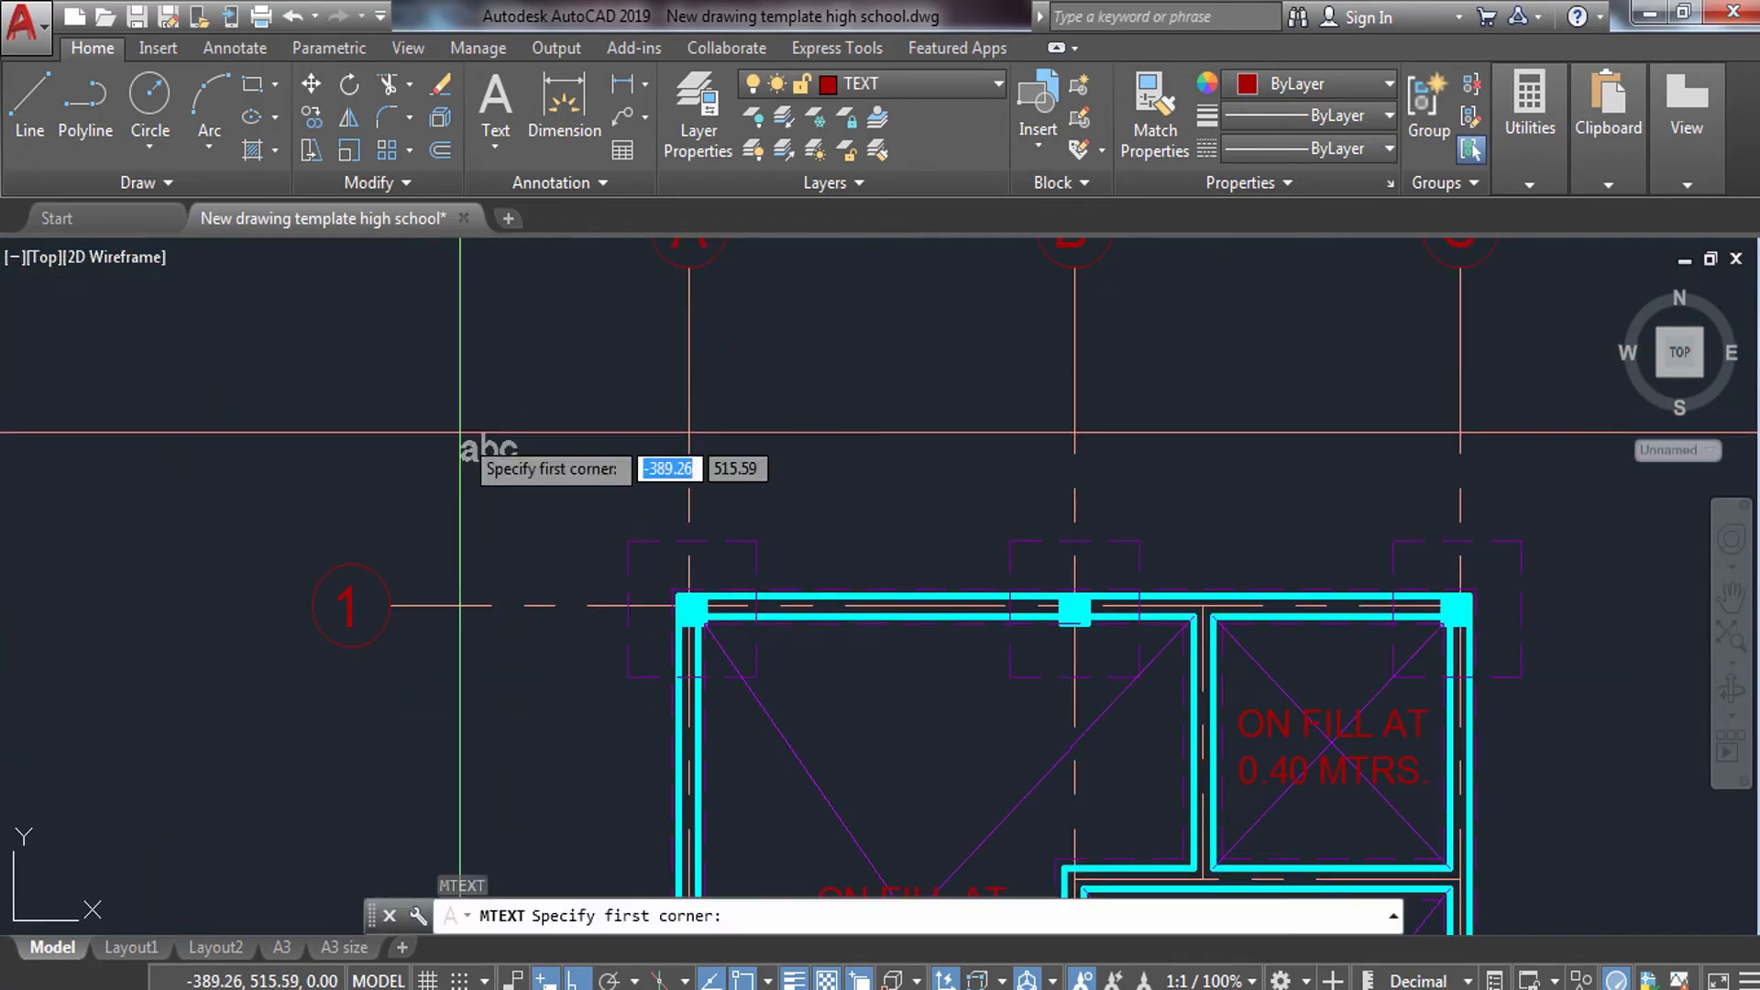
{"action": "left_click", "coordinate": [404, 413]}
{"action": "left_click", "coordinate": [521, 461]}
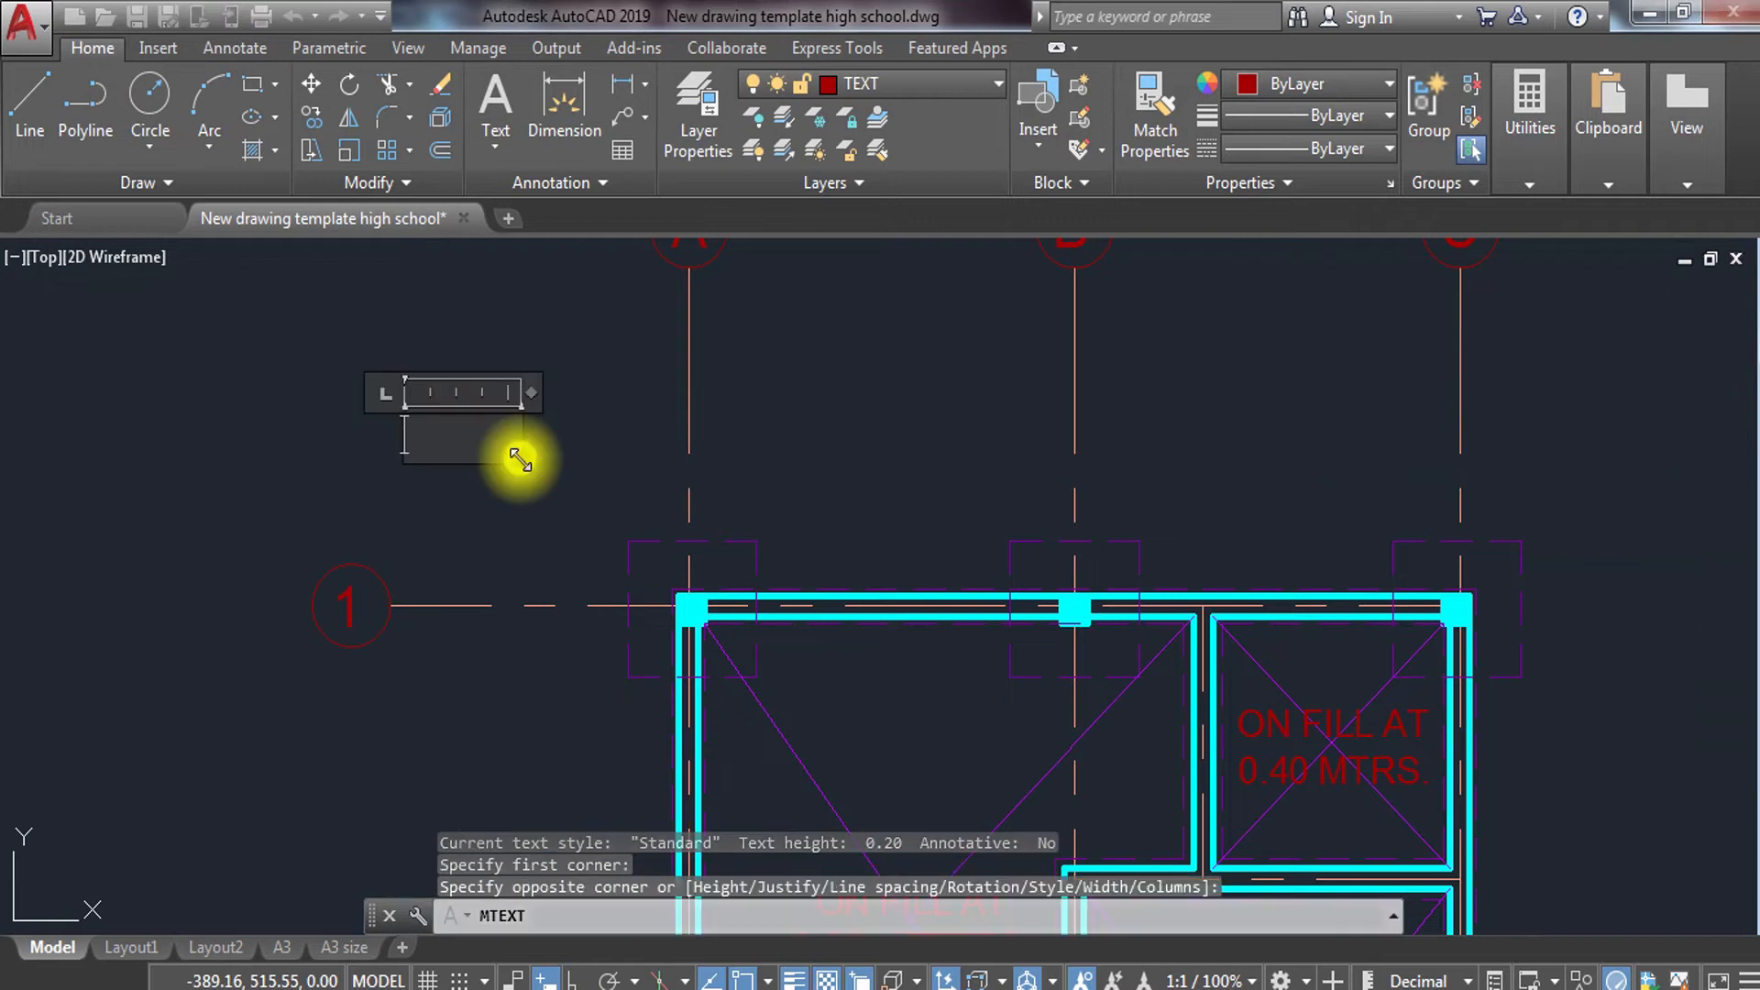
{"action": "type", "text": "F-C"}
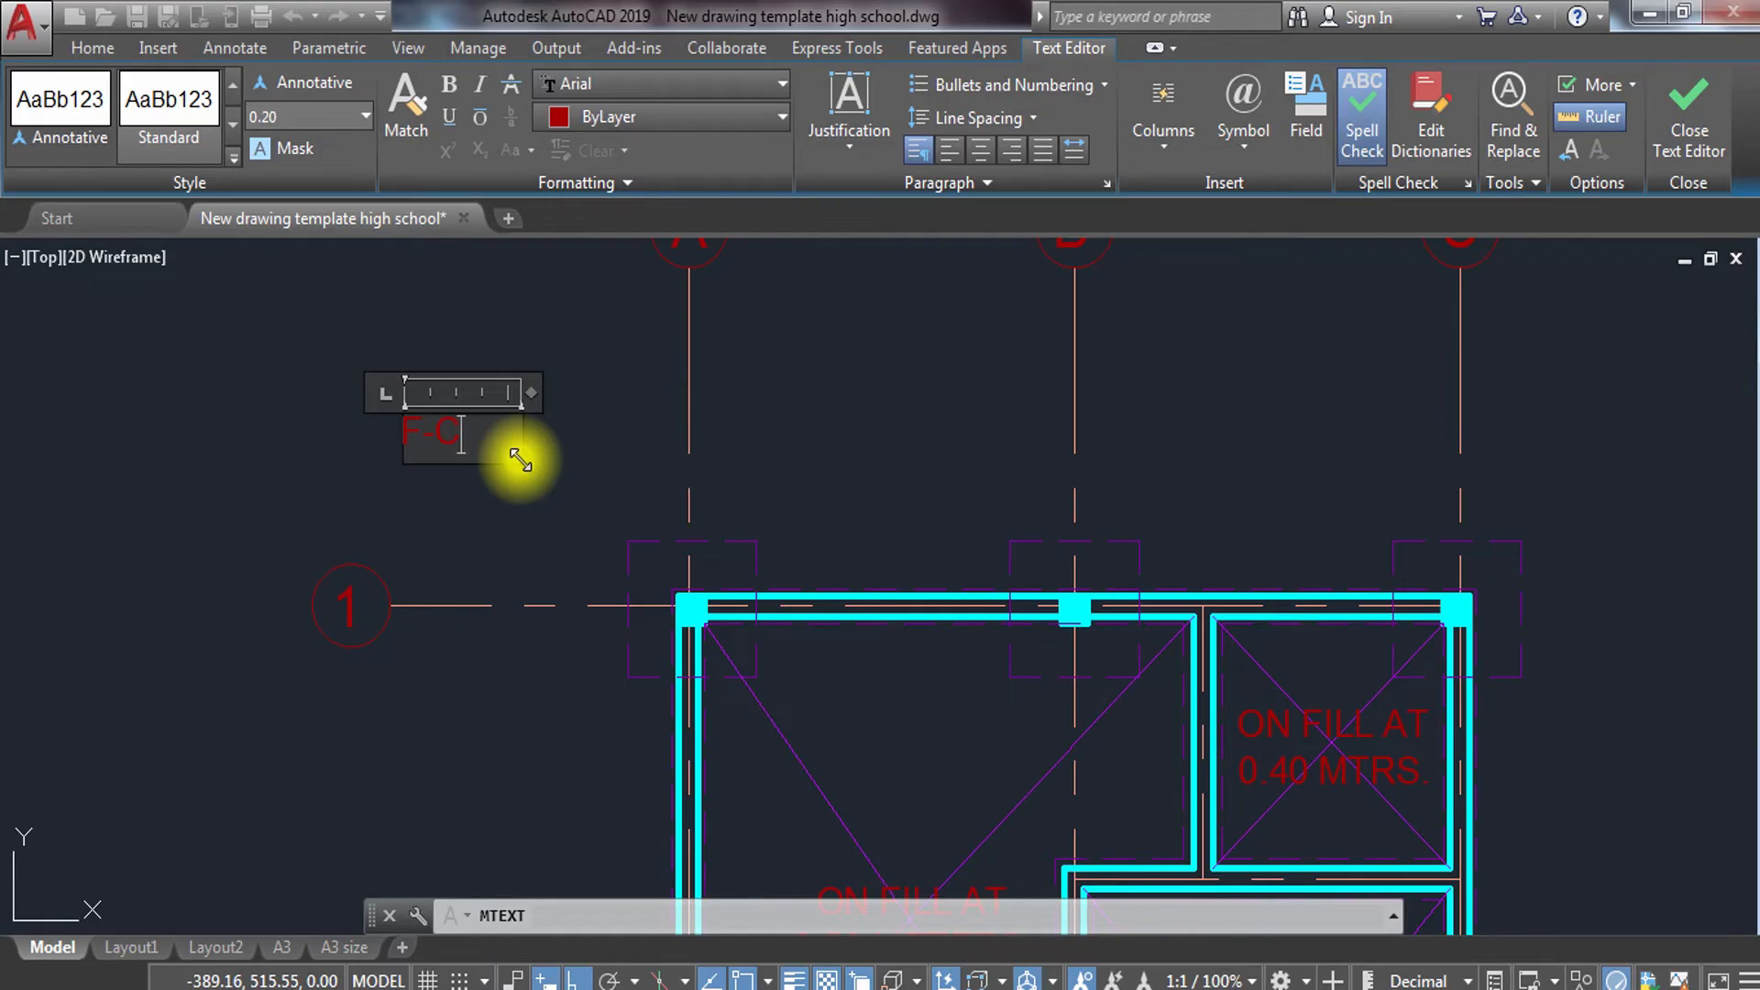
{"action": "left_click", "coordinate": [517, 500]}
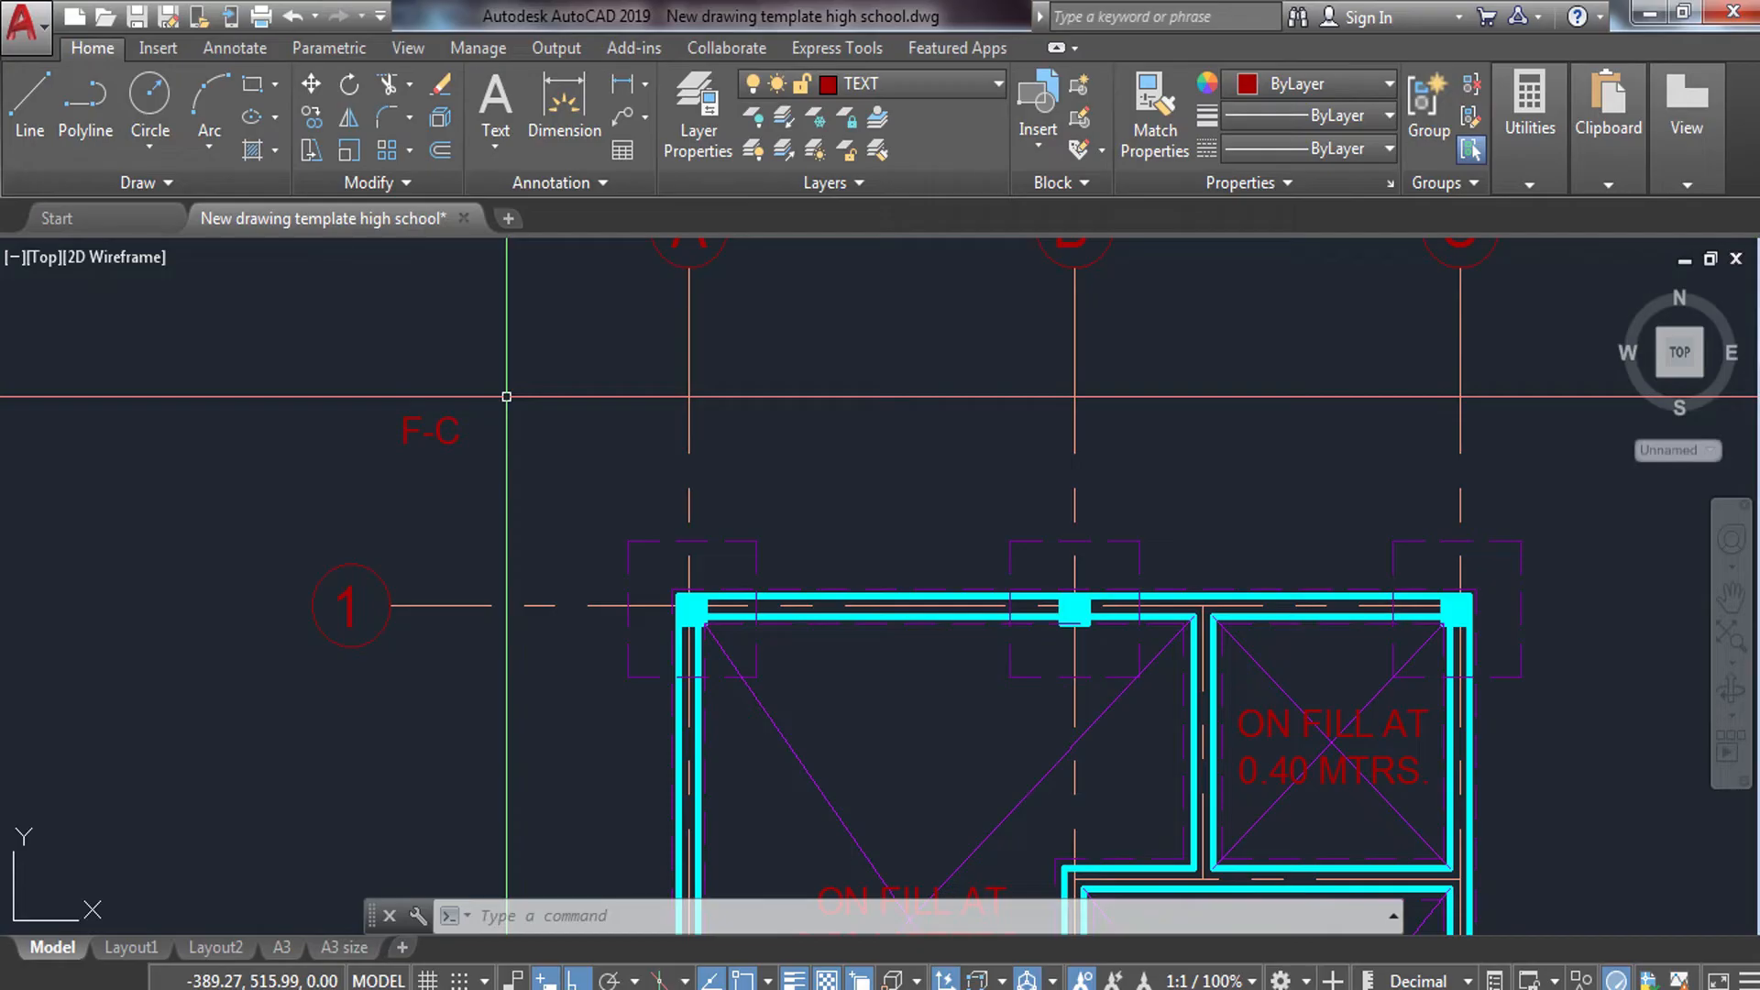
Move the "F-C" label to just above the upper left corner of the footing at grid A-1.
{"action": "left_click", "coordinate": [549, 383]}
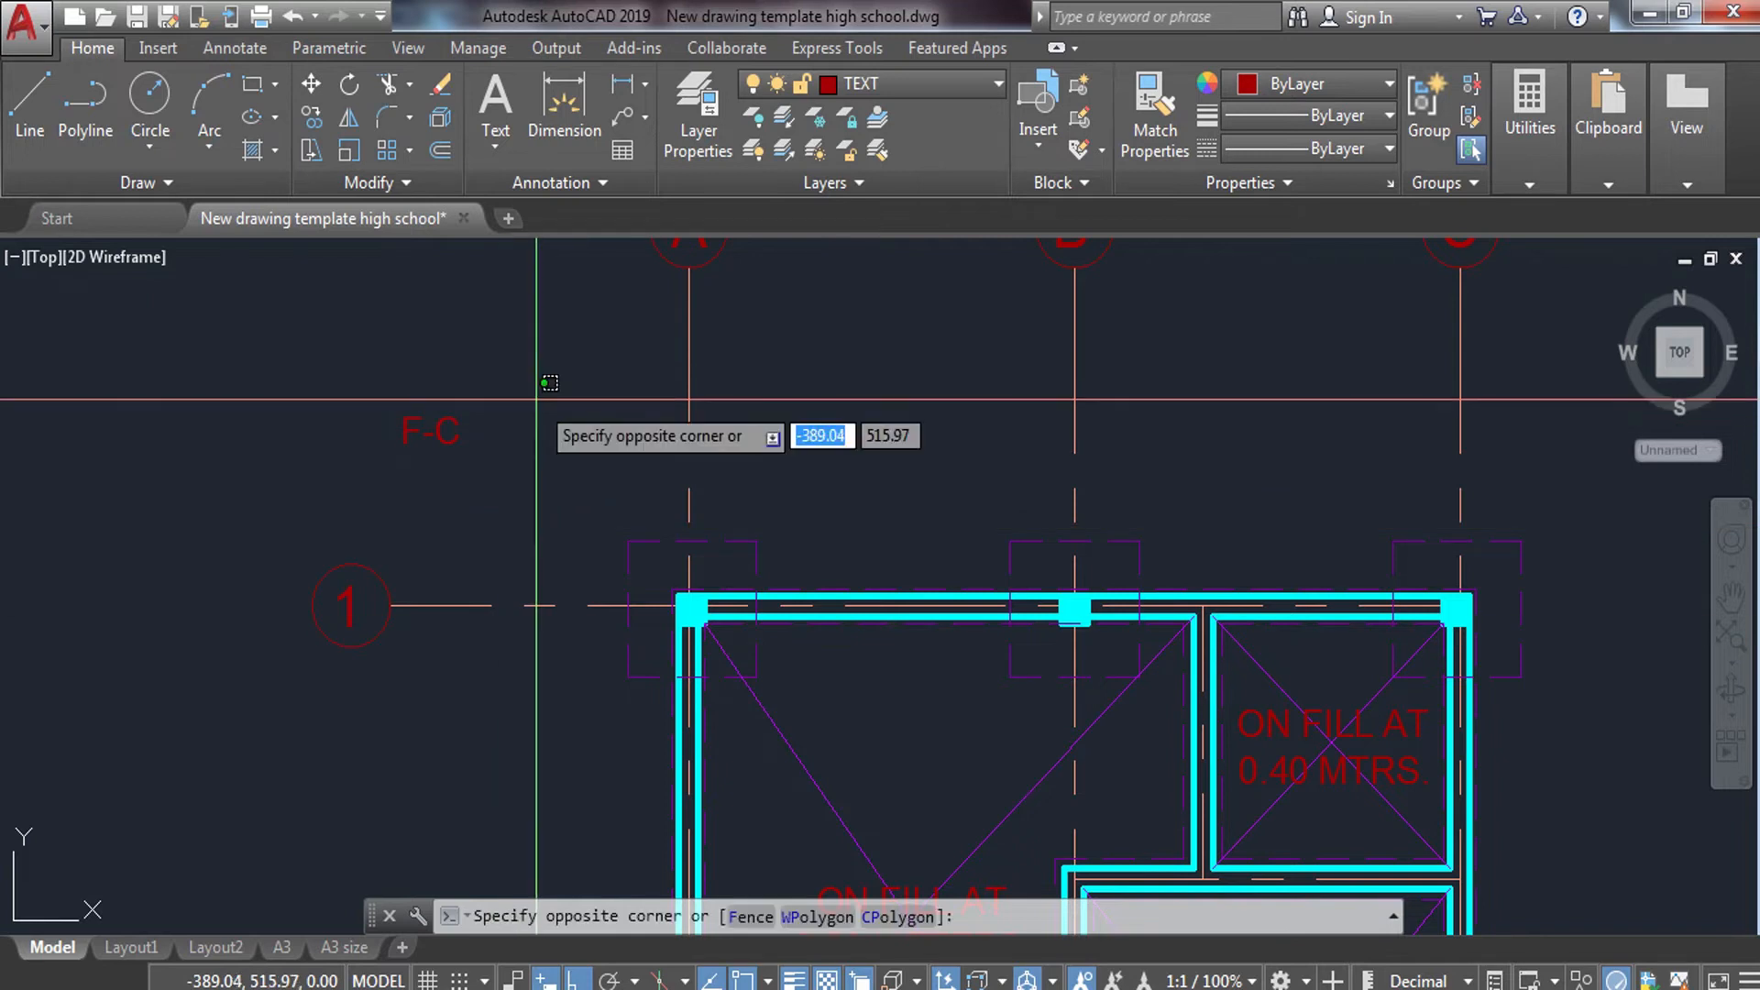
{"action": "left_click", "coordinate": [378, 436]}
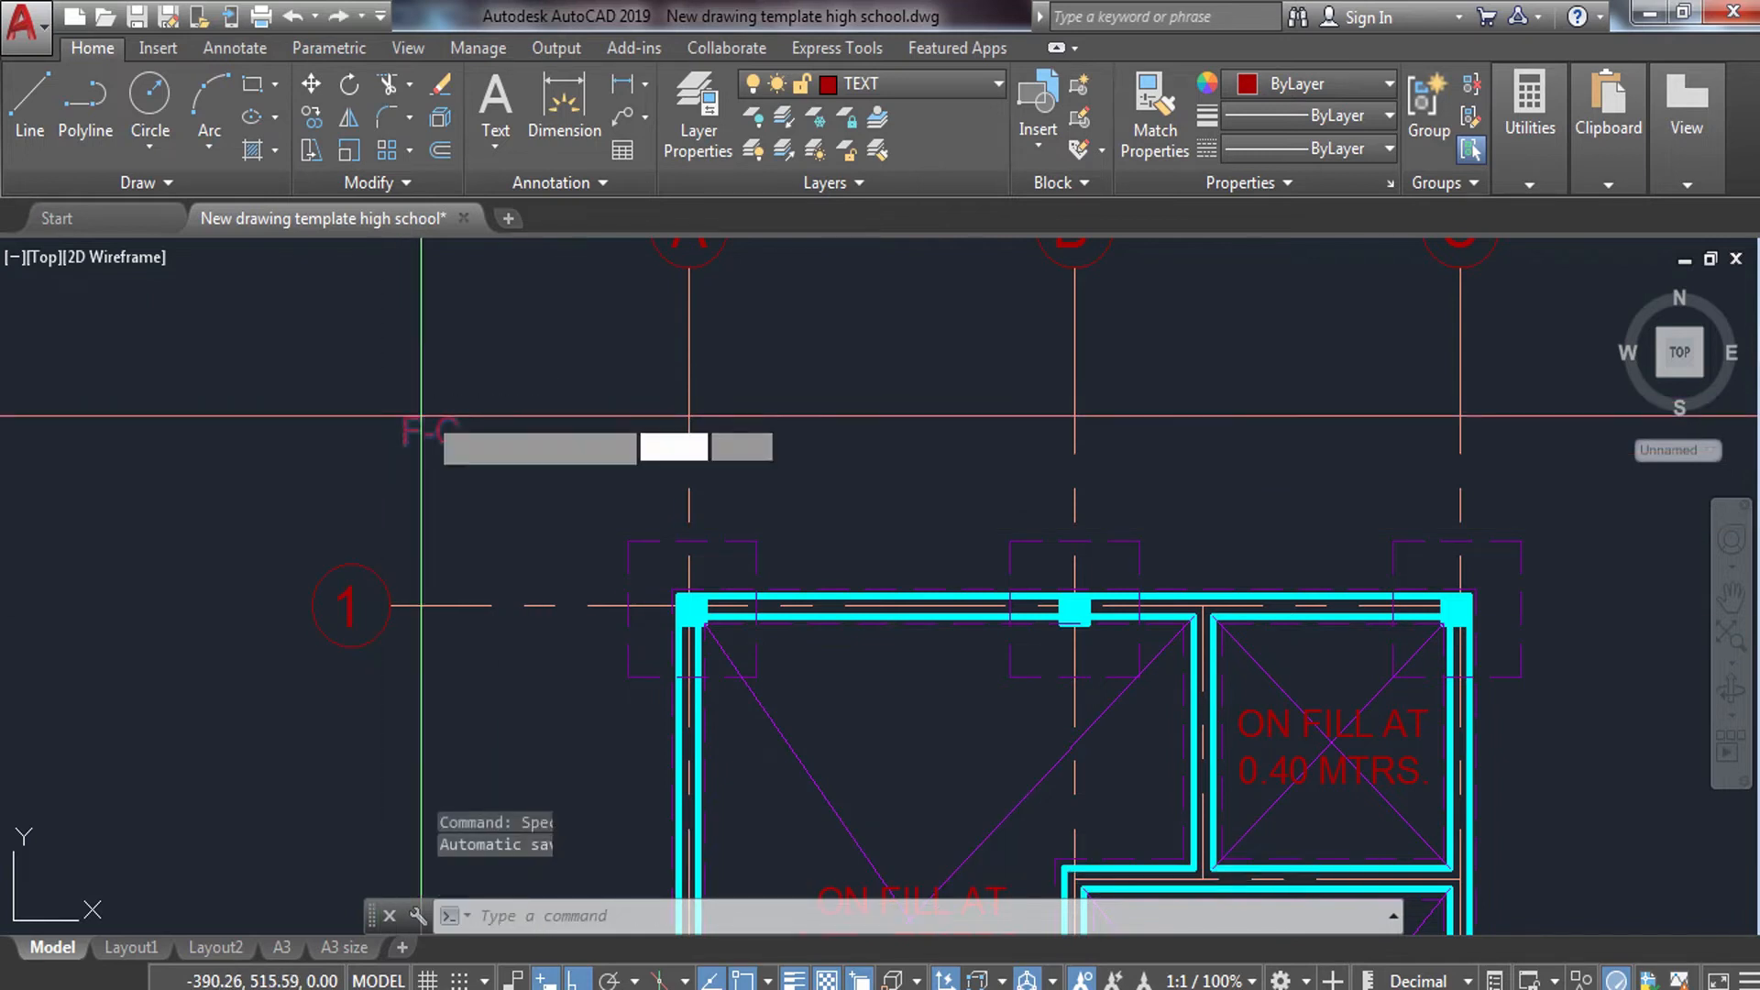
{"action": "scroll", "coordinate": [420, 417], "scroll_direction": "up", "scroll_amount": 4}
{"action": "type", "text": "m"}
{"action": "key", "text": "Return"}
{"action": "left_click", "coordinate": [409, 477]}
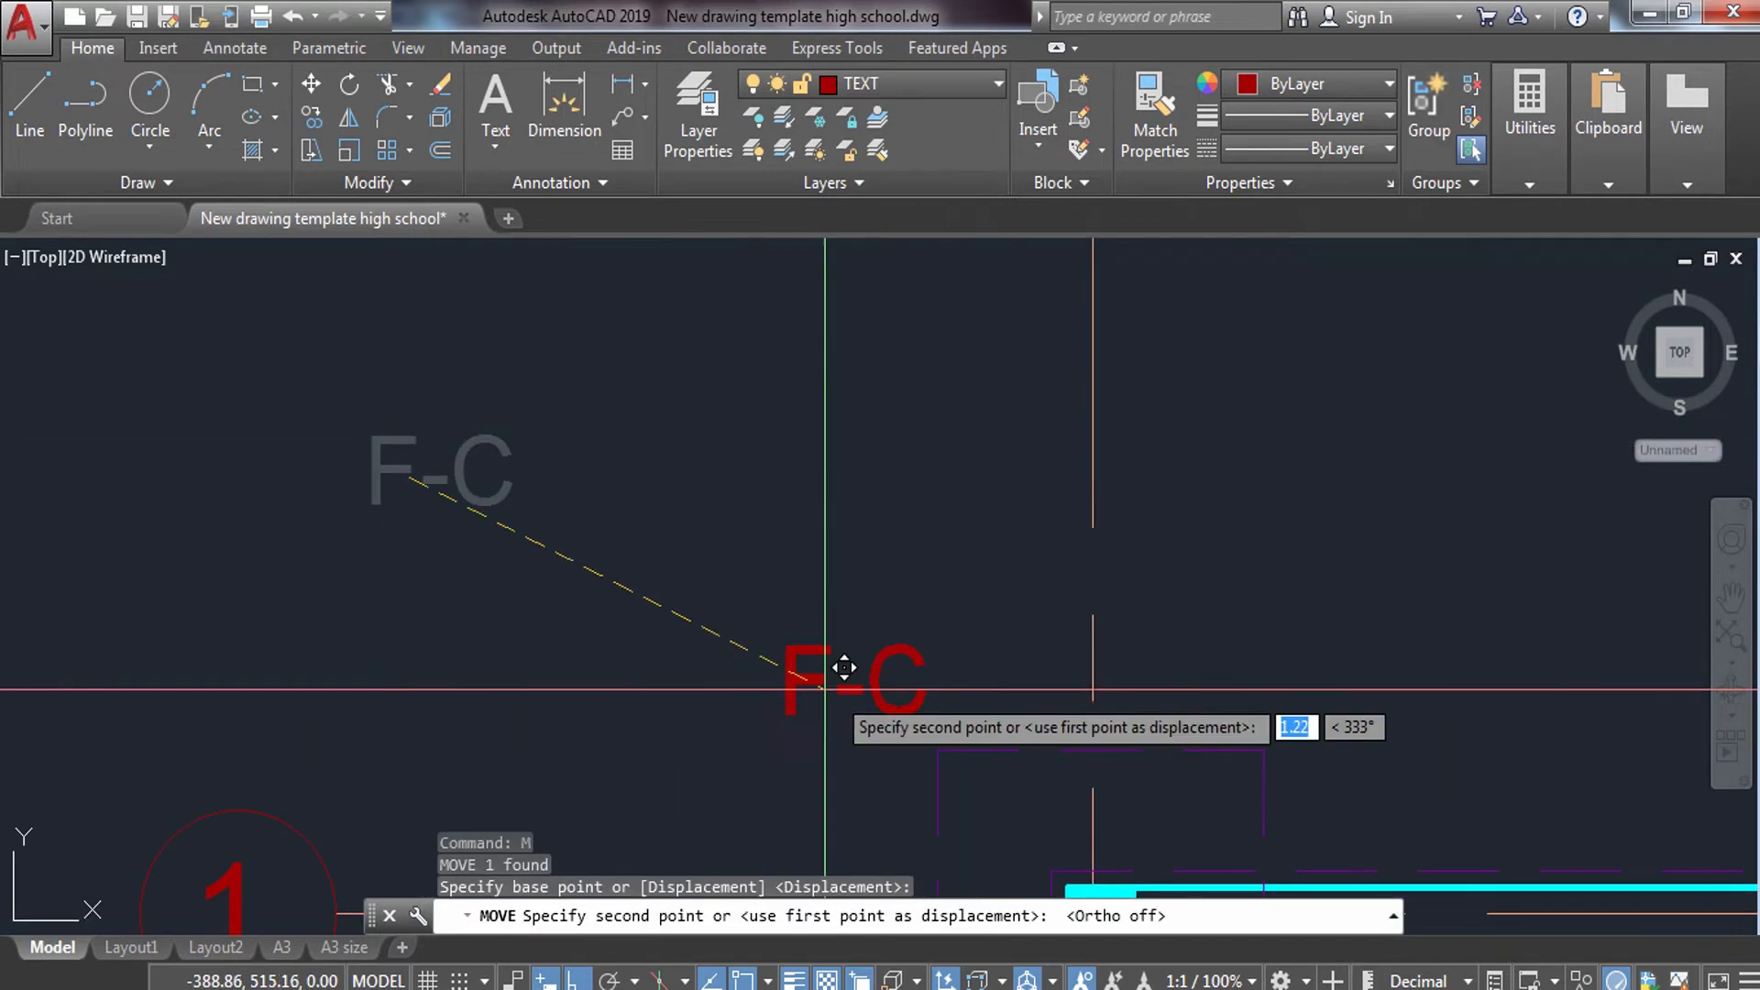
{"action": "scroll", "coordinate": [955, 692], "scroll_direction": "up", "scroll_amount": 2}
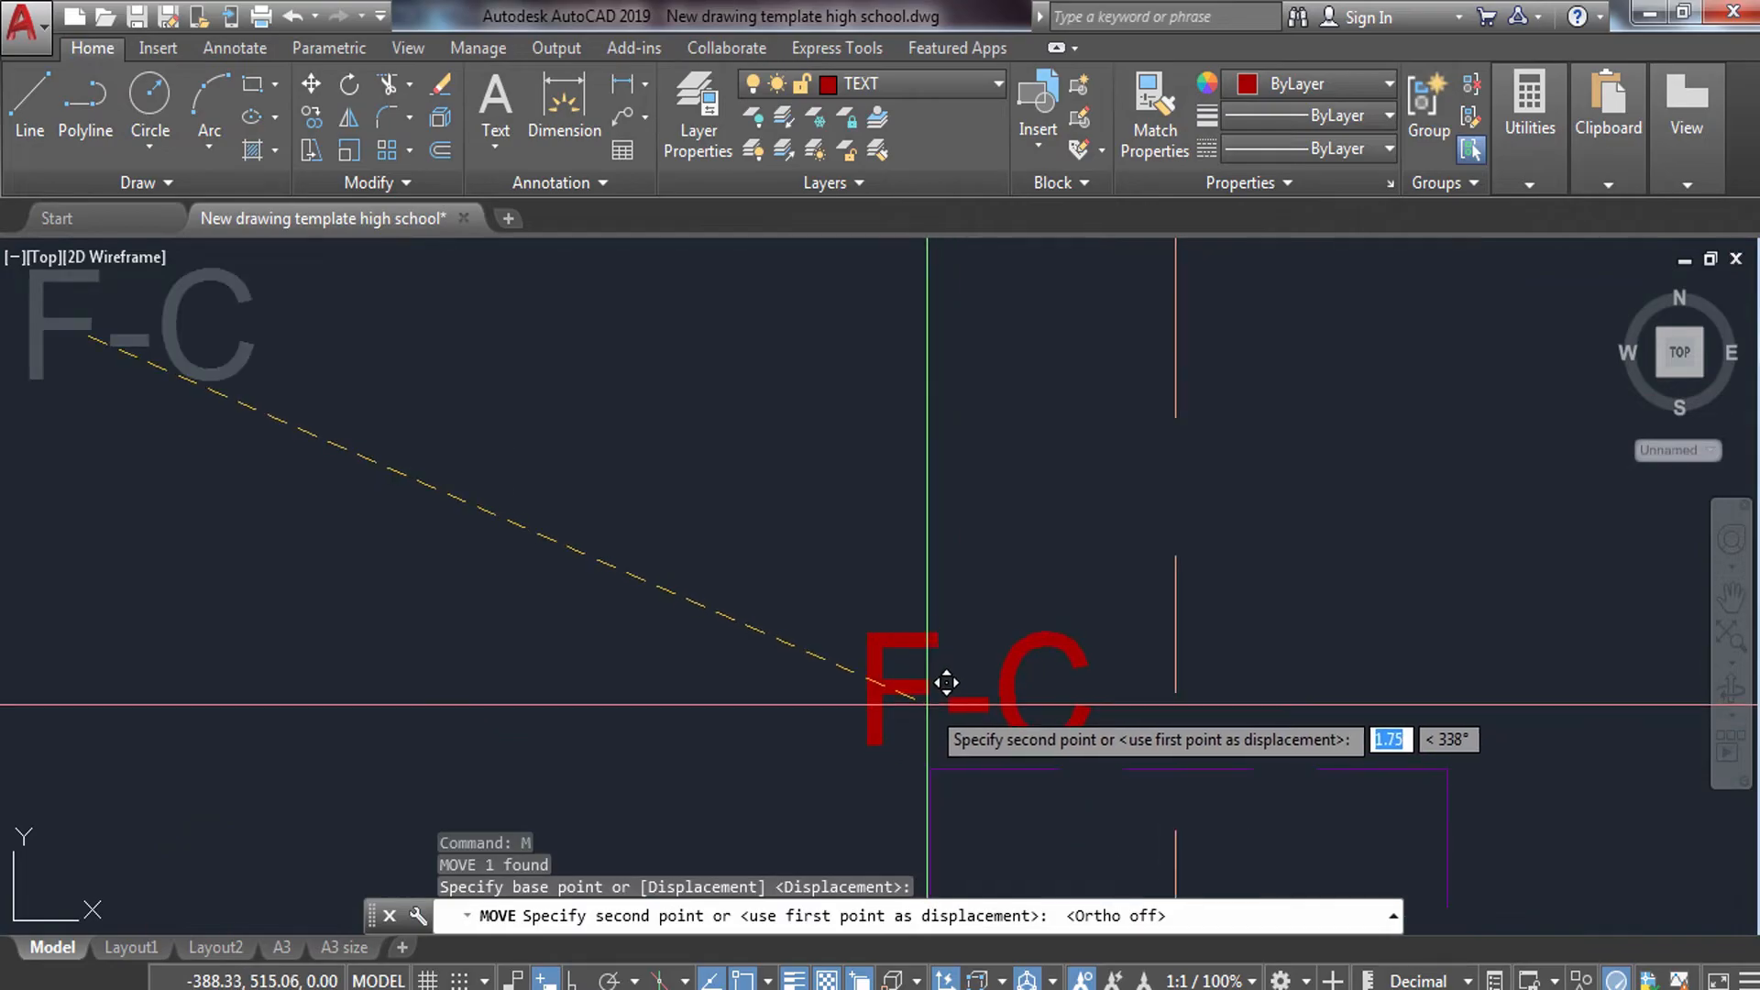
{"action": "left_click", "coordinate": [946, 682]}
{"action": "scroll", "coordinate": [931, 688], "scroll_direction": "down", "scroll_amount": 5}
Copy the "F-C" label to the footings at B-1 and C-1, using the footing's upper left corner as base point.
{"action": "left_click", "coordinate": [926, 697]}
{"action": "left_click", "coordinate": [880, 699]}
{"action": "type", "text": "co"}
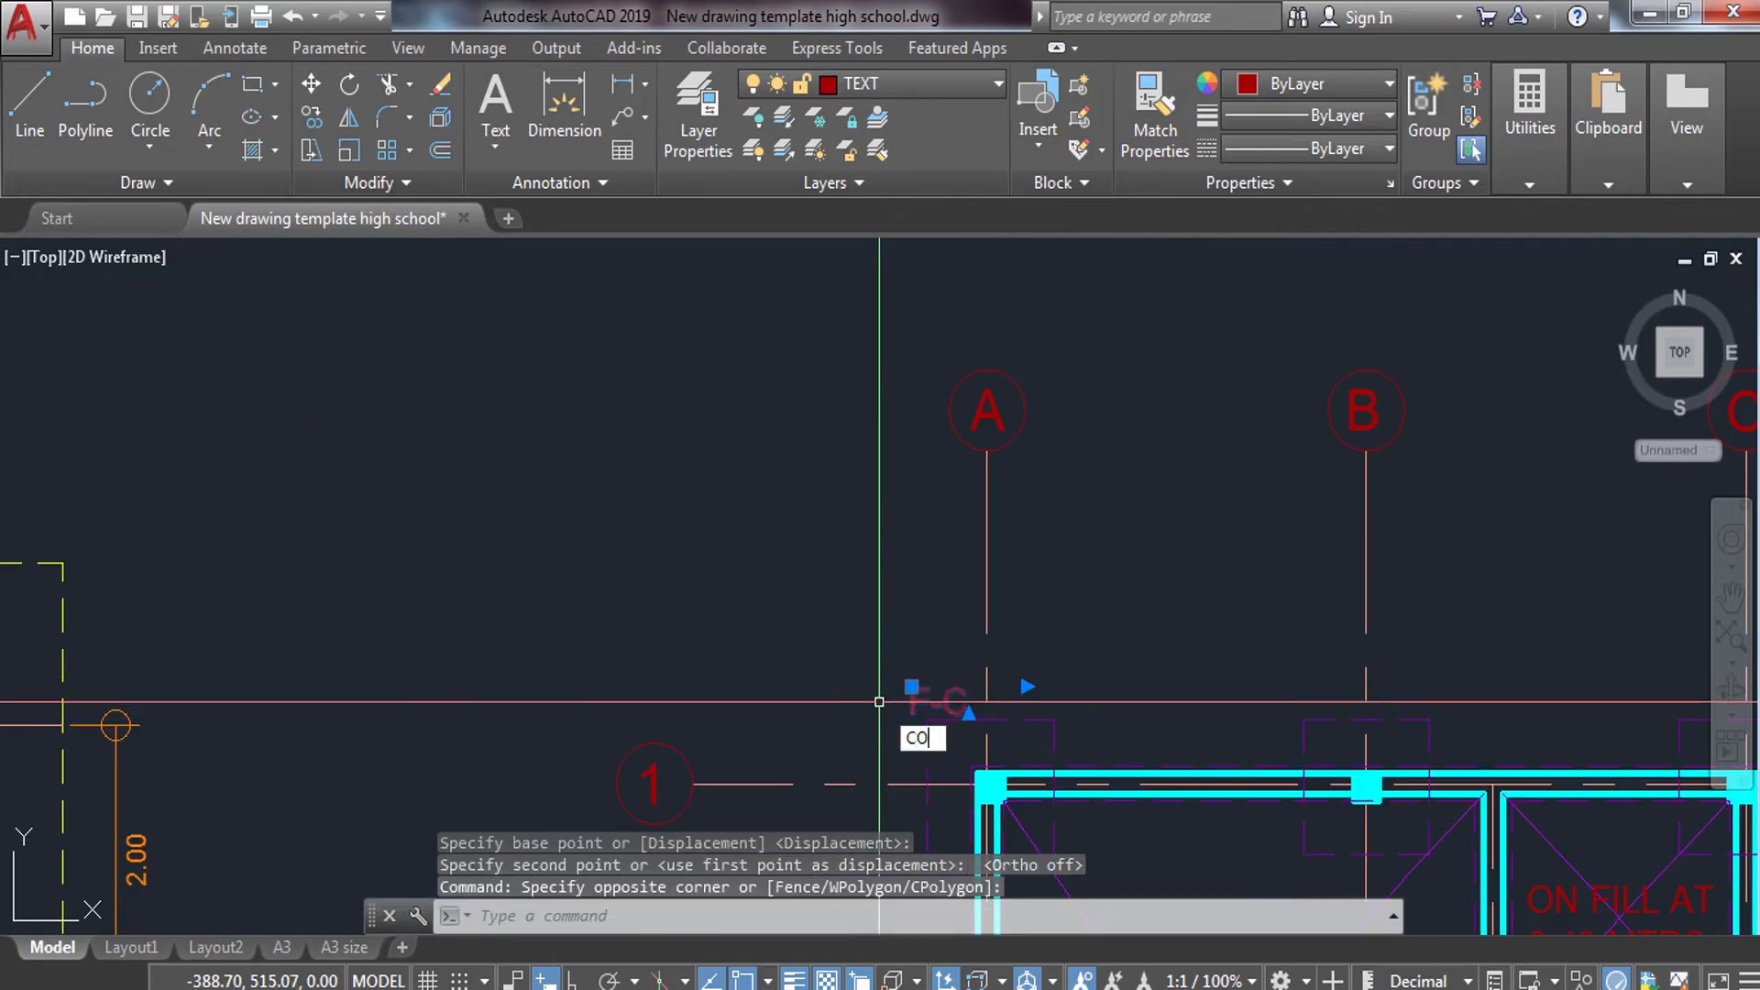
{"action": "key", "text": "Return"}
{"action": "scroll", "coordinate": [926, 720], "scroll_direction": "up", "scroll_amount": 3}
{"action": "left_click", "coordinate": [924, 728]}
{"action": "scroll", "coordinate": [924, 728], "scroll_direction": "down", "scroll_amount": 3}
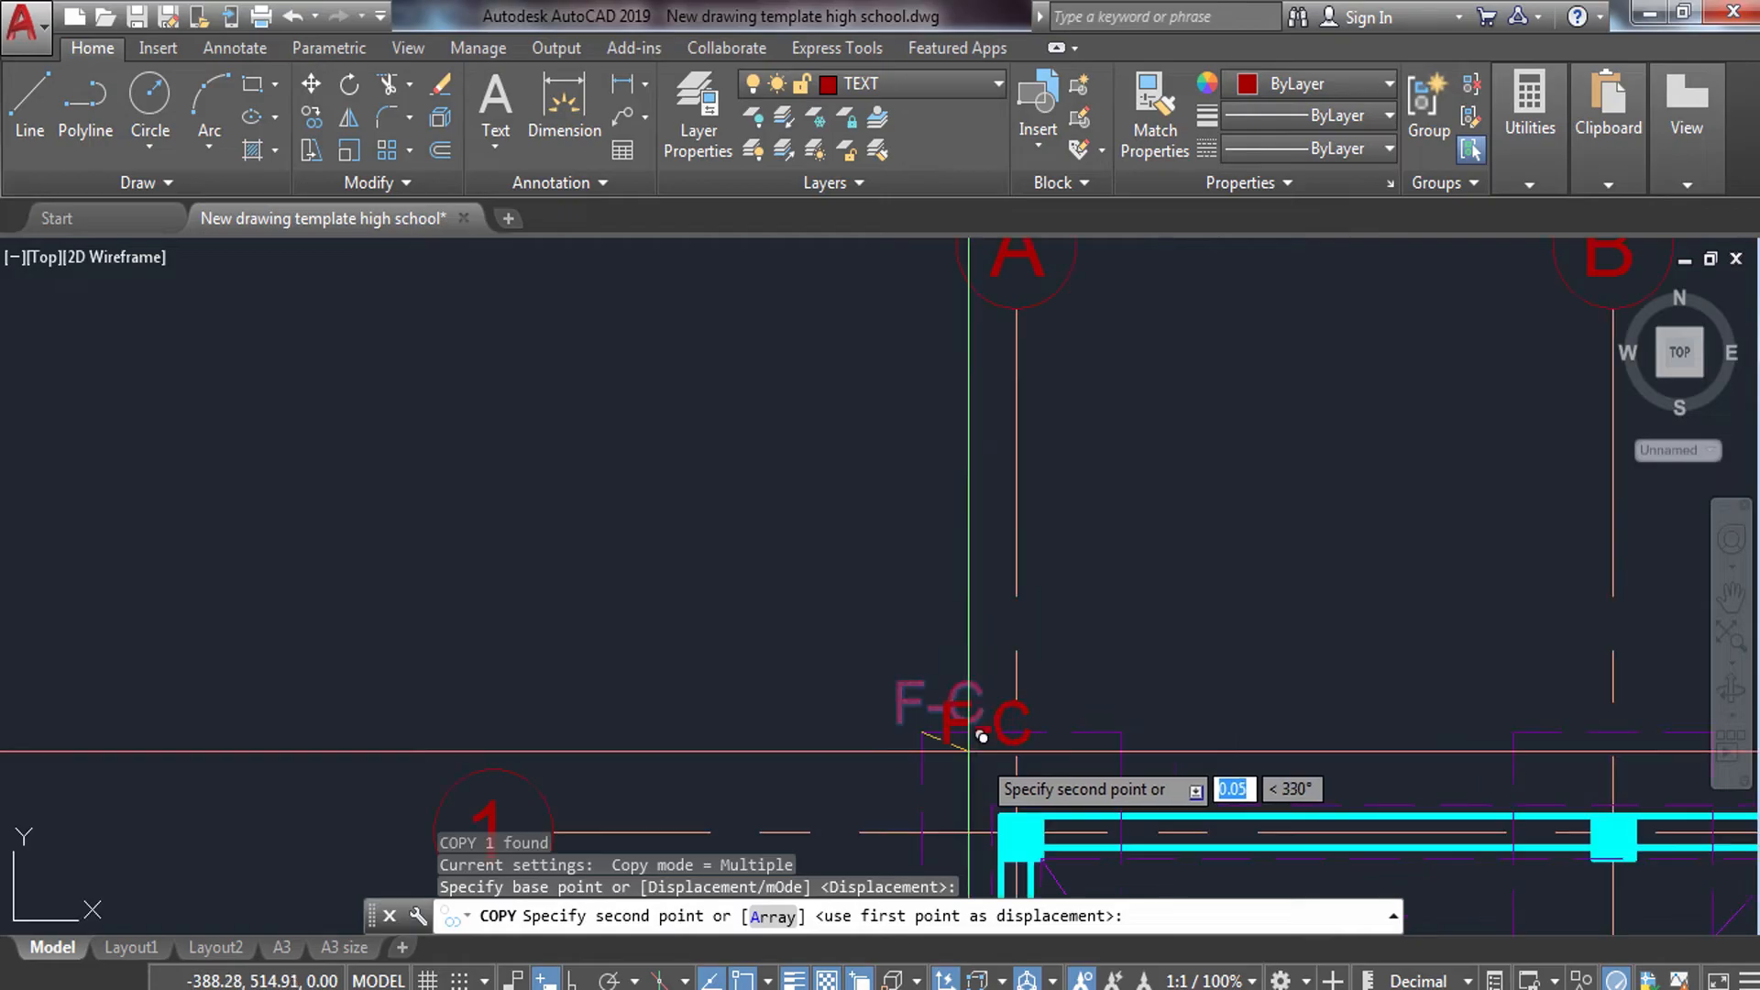
{"action": "middle_click_drag", "start_coordinate": [1436, 706], "coordinate": [954, 575]}
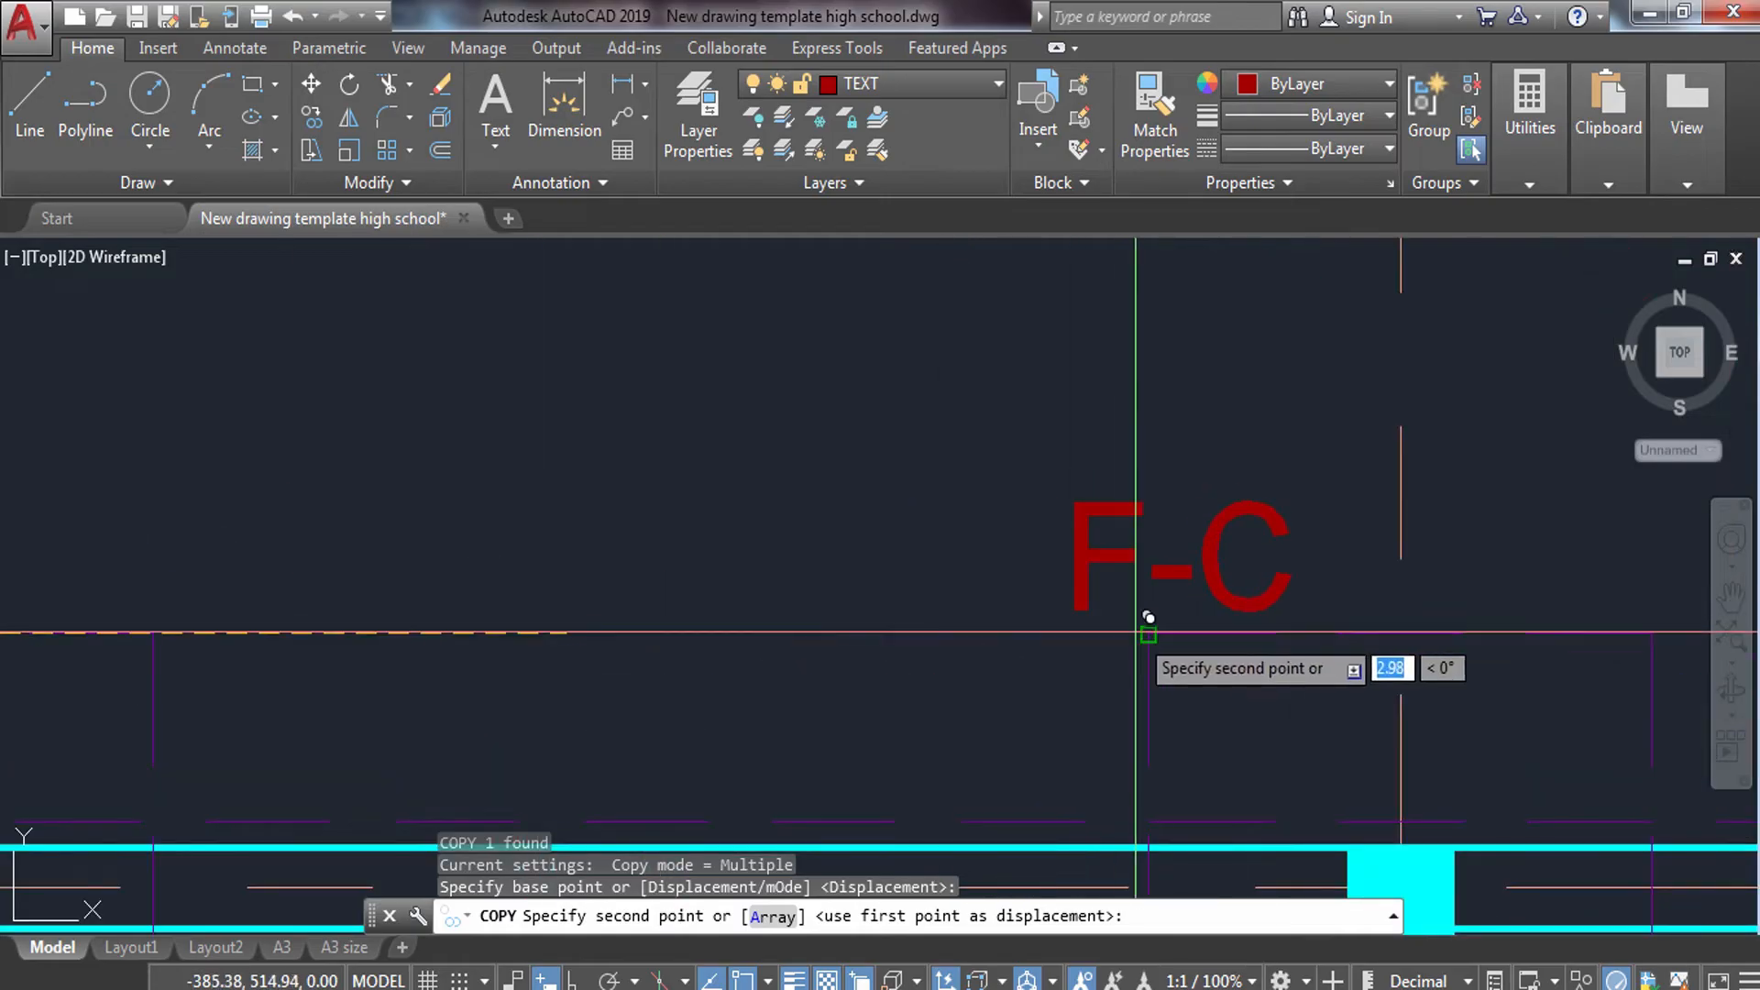
{"action": "left_click", "coordinate": [1147, 632]}
{"action": "scroll", "coordinate": [954, 568], "scroll_direction": "down", "scroll_amount": 4}
{"action": "middle_click_drag", "start_coordinate": [1166, 585], "coordinate": [770, 550]}
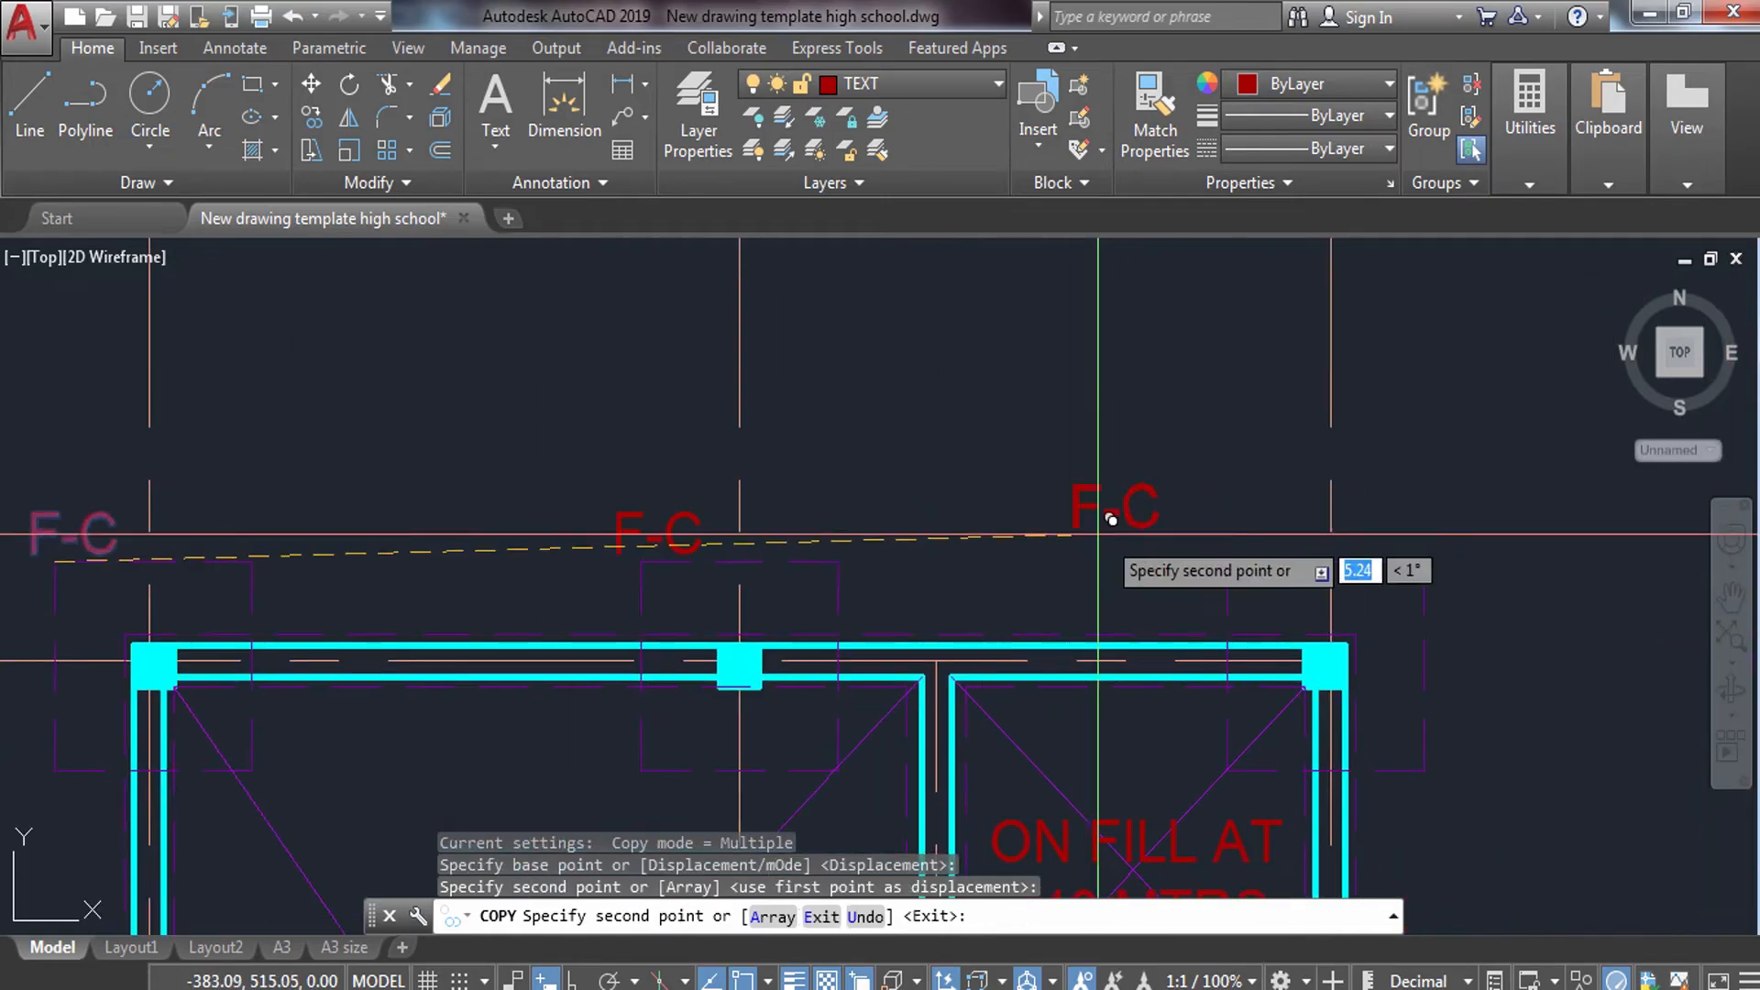
{"action": "scroll", "coordinate": [1208, 537], "scroll_direction": "up", "scroll_amount": 4}
{"action": "left_click", "coordinate": [1312, 606]}
{"action": "key", "text": "Escape"}
Copy the three "F-C" labels from row 1 to the matching footings on grid line 2, corner to corner.
{"action": "scroll", "coordinate": [1215, 579], "scroll_direction": "down", "scroll_amount": 4}
{"action": "middle_click_drag", "start_coordinate": [872, 581], "coordinate": [1201, 419]}
{"action": "scroll", "coordinate": [592, 484], "scroll_direction": "up", "scroll_amount": 2}
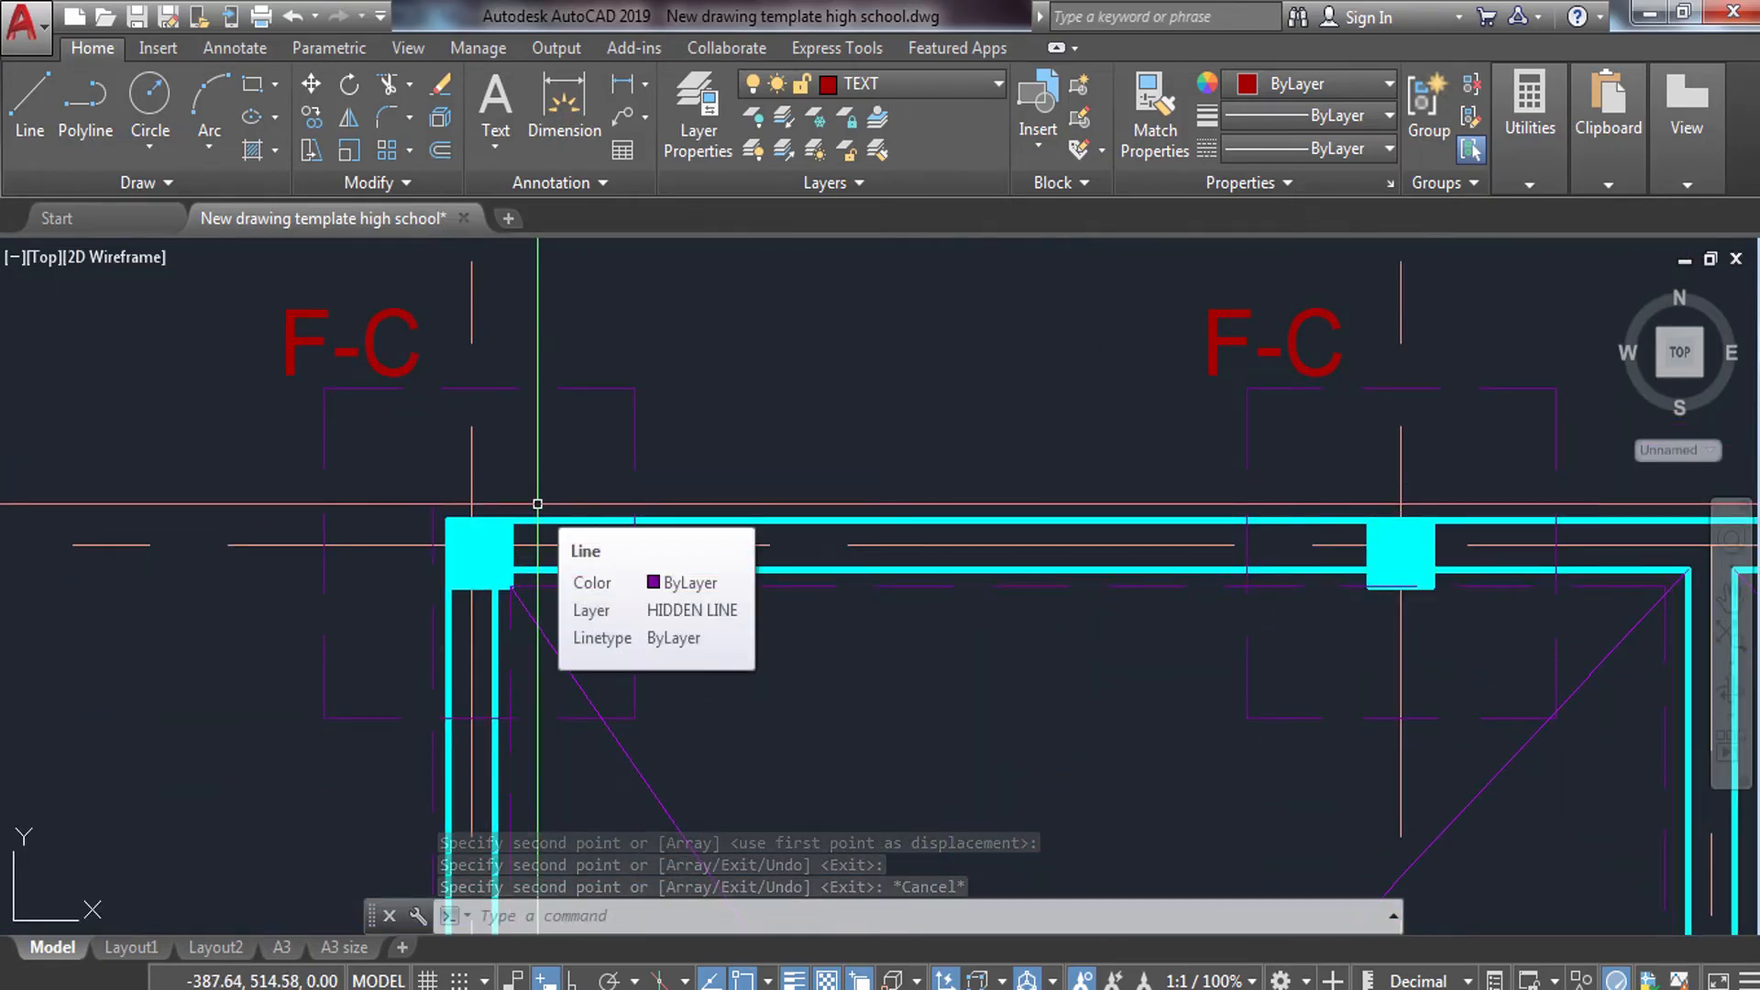
{"action": "scroll", "coordinate": [538, 503], "scroll_direction": "down", "scroll_amount": 2}
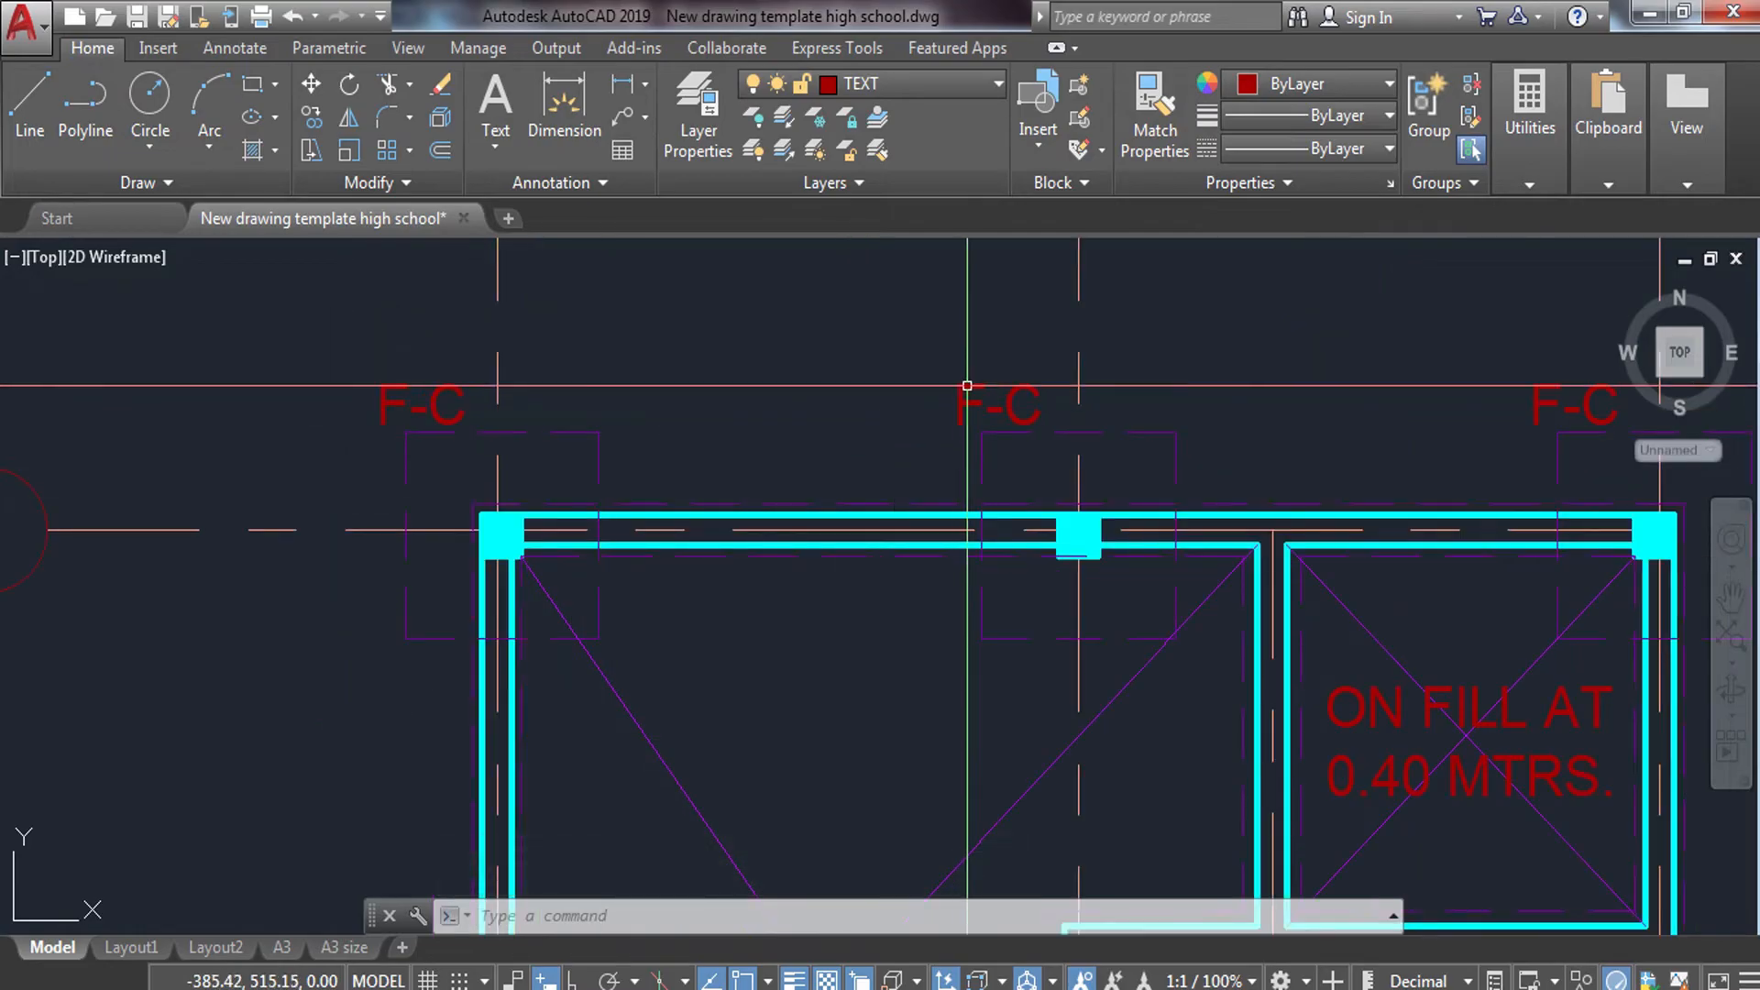
{"action": "left_click", "coordinate": [394, 404]}
{"action": "left_click", "coordinate": [329, 417]}
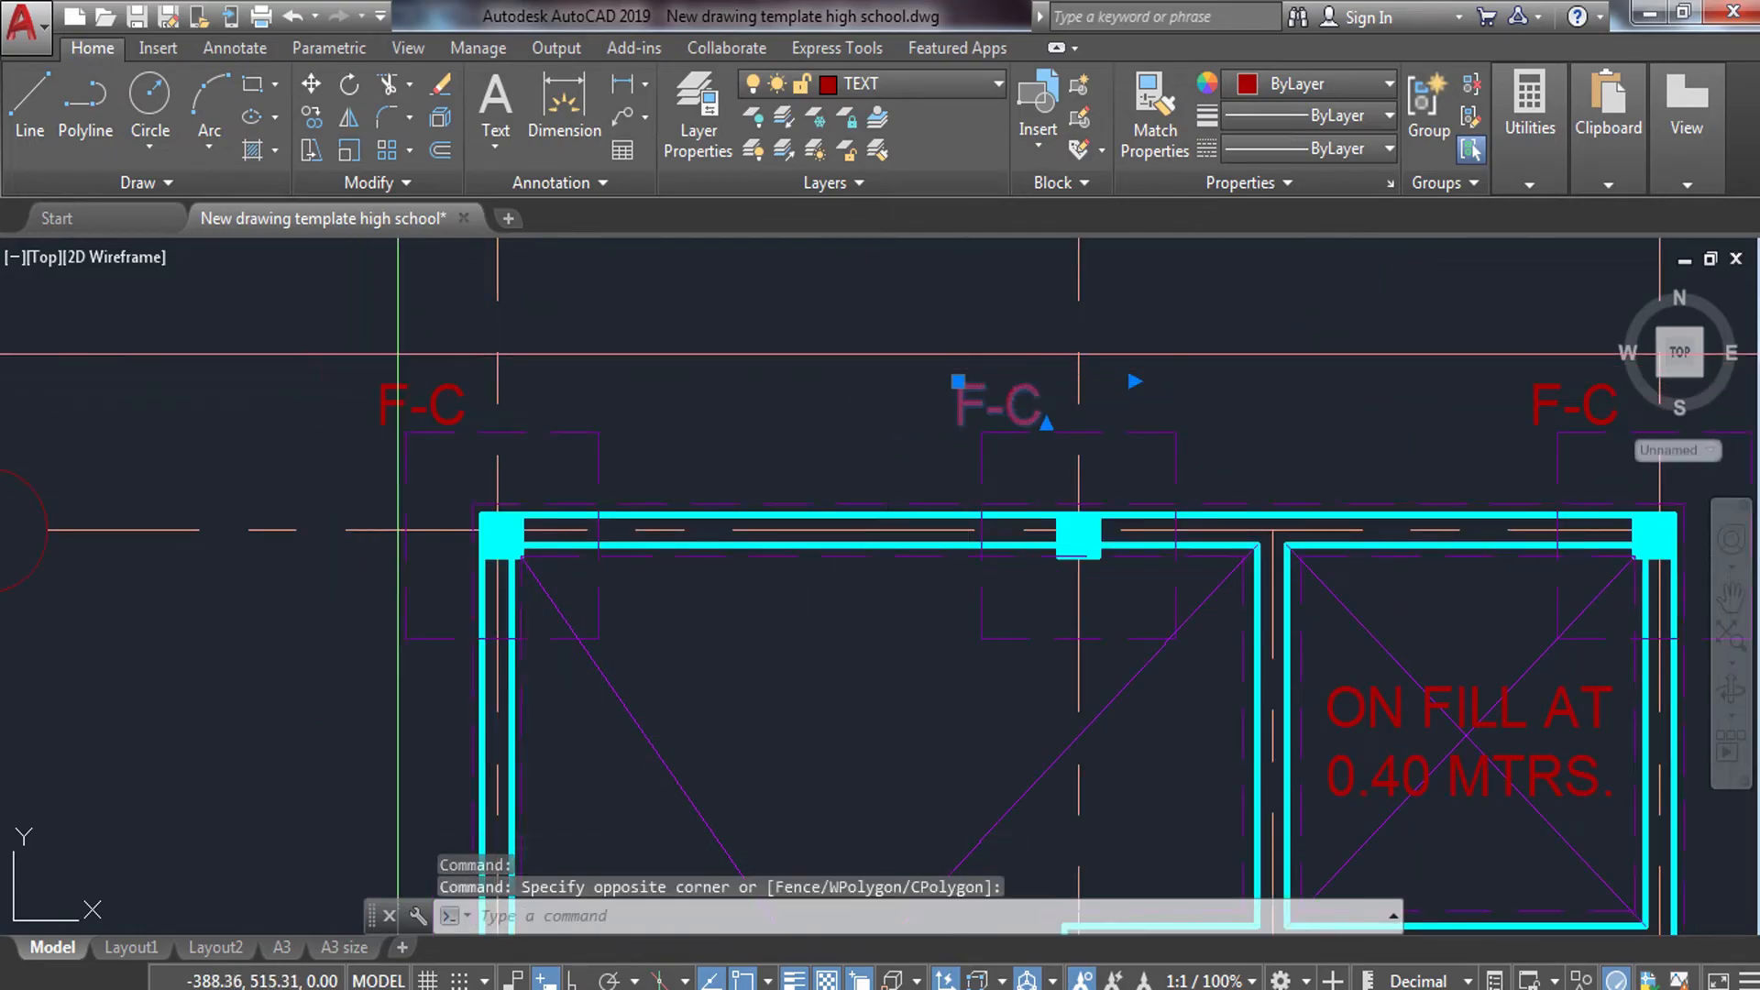
{"action": "left_click", "coordinate": [1548, 387]}
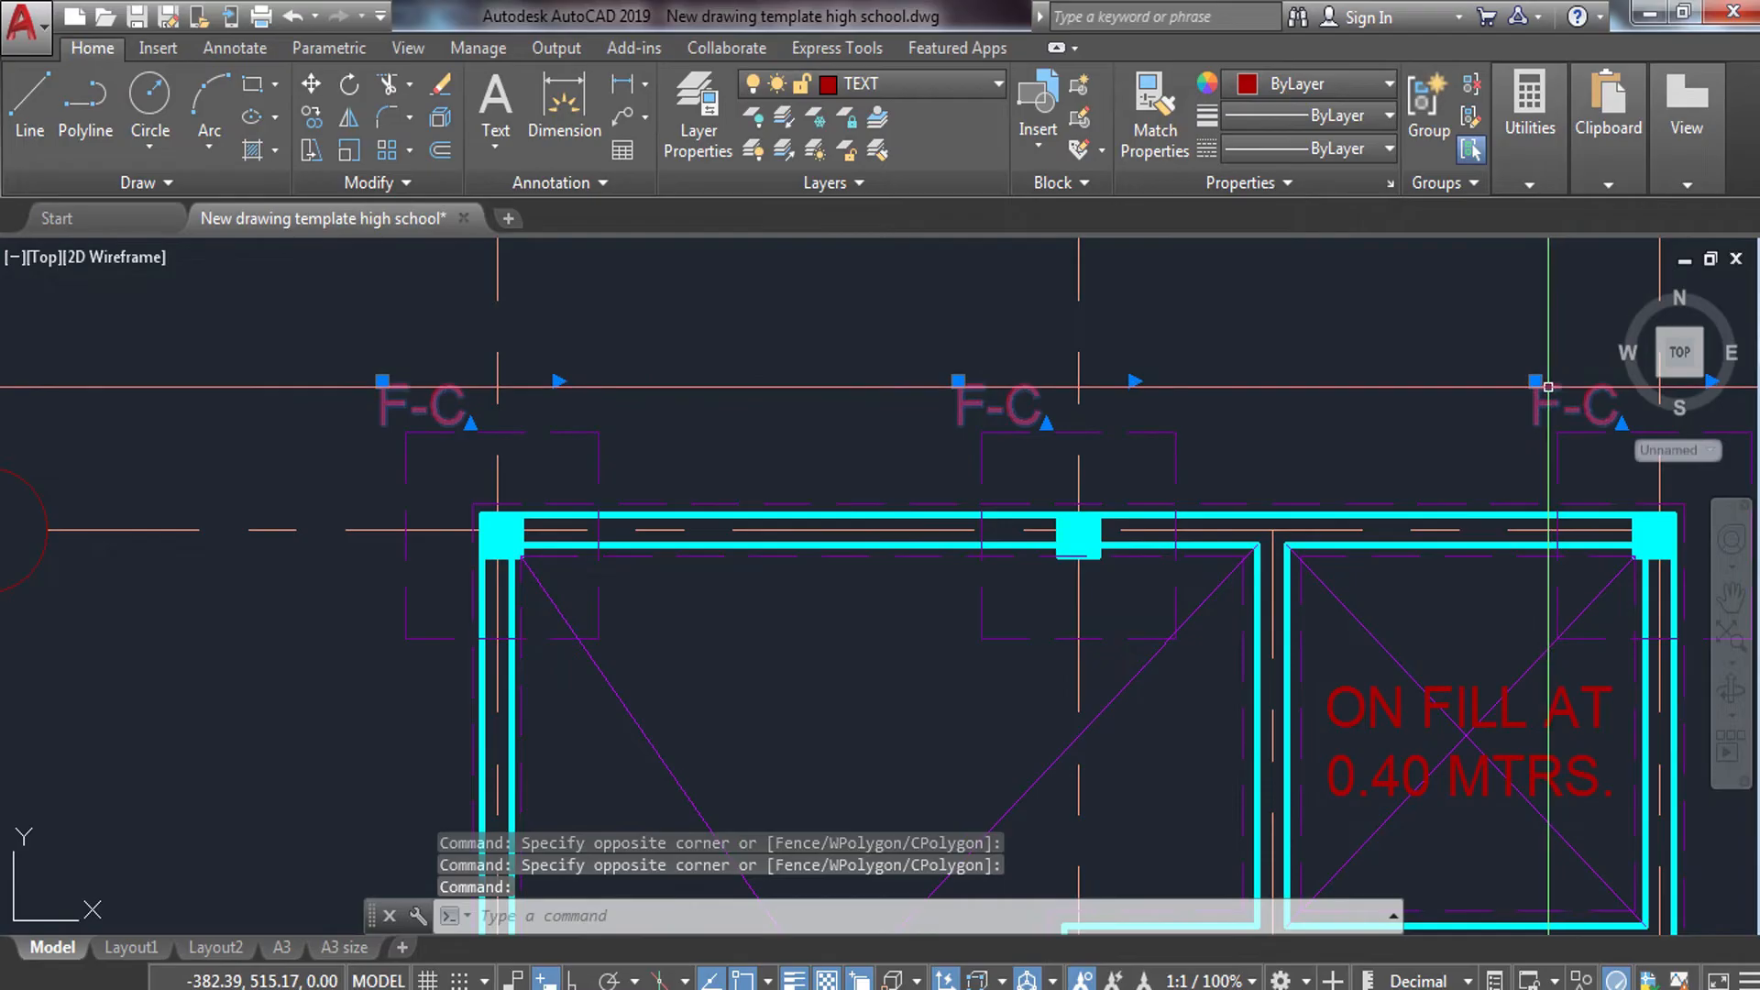
{"action": "key", "text": "Return"}
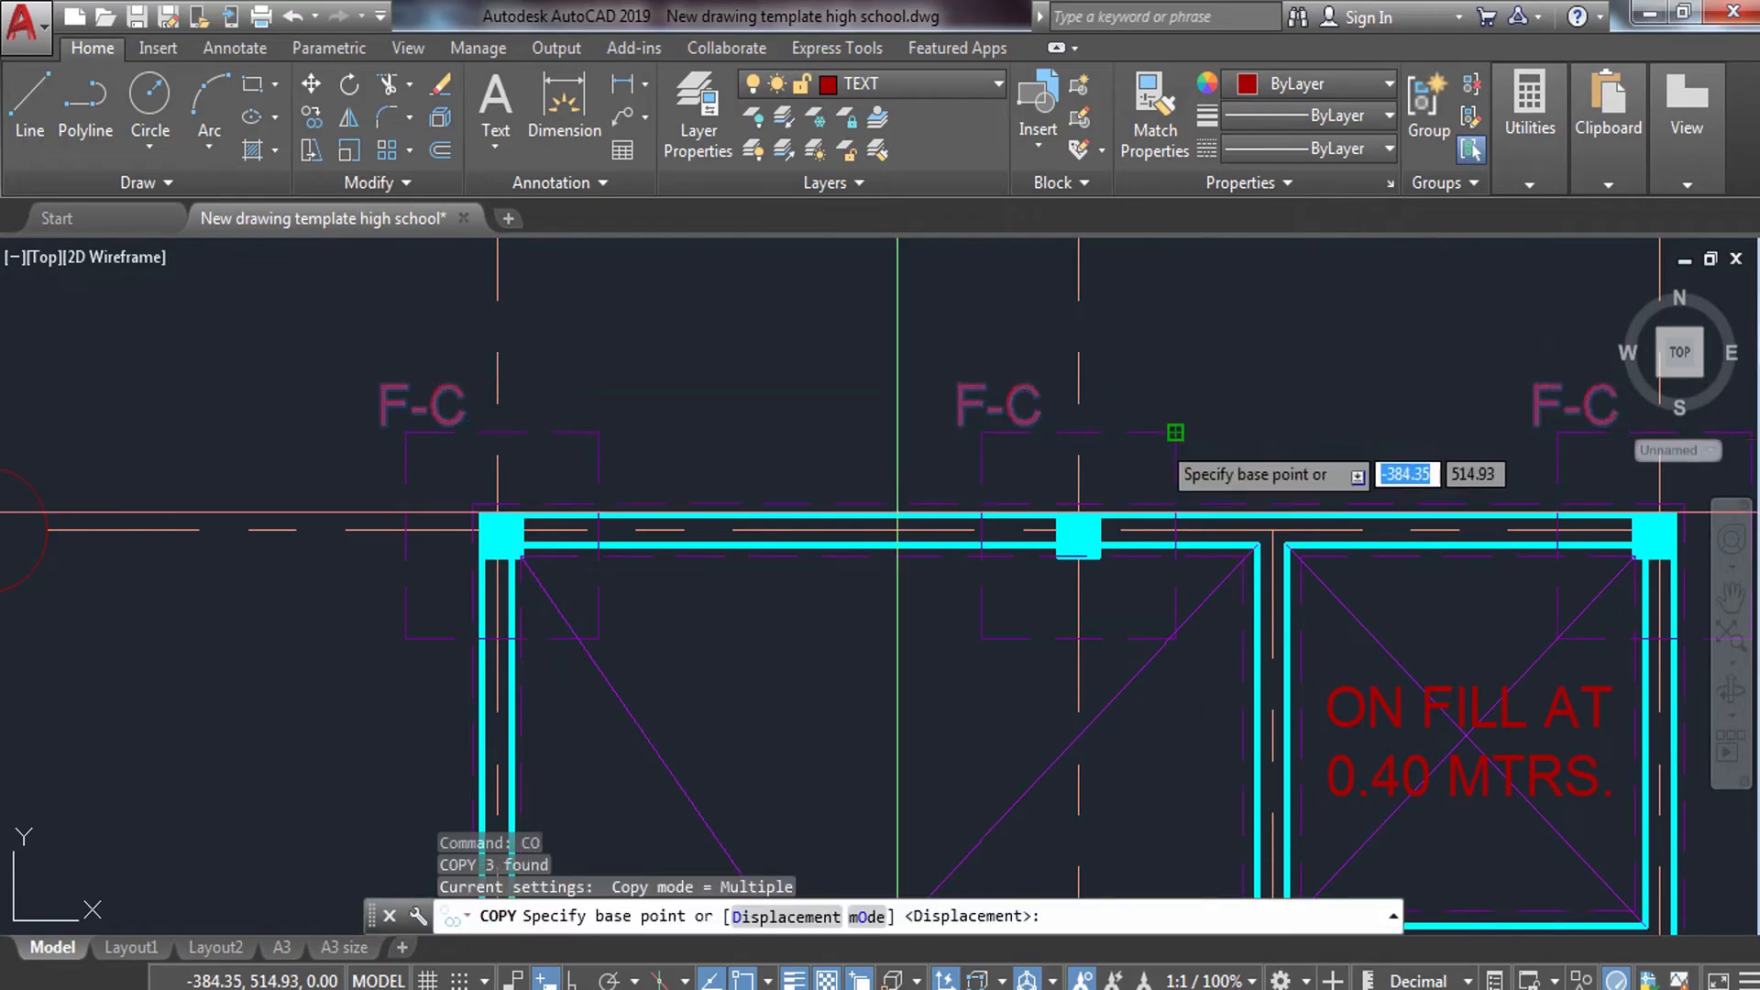
{"action": "scroll", "coordinate": [402, 472], "scroll_direction": "up", "scroll_amount": 4}
{"action": "left_click", "coordinate": [402, 374]}
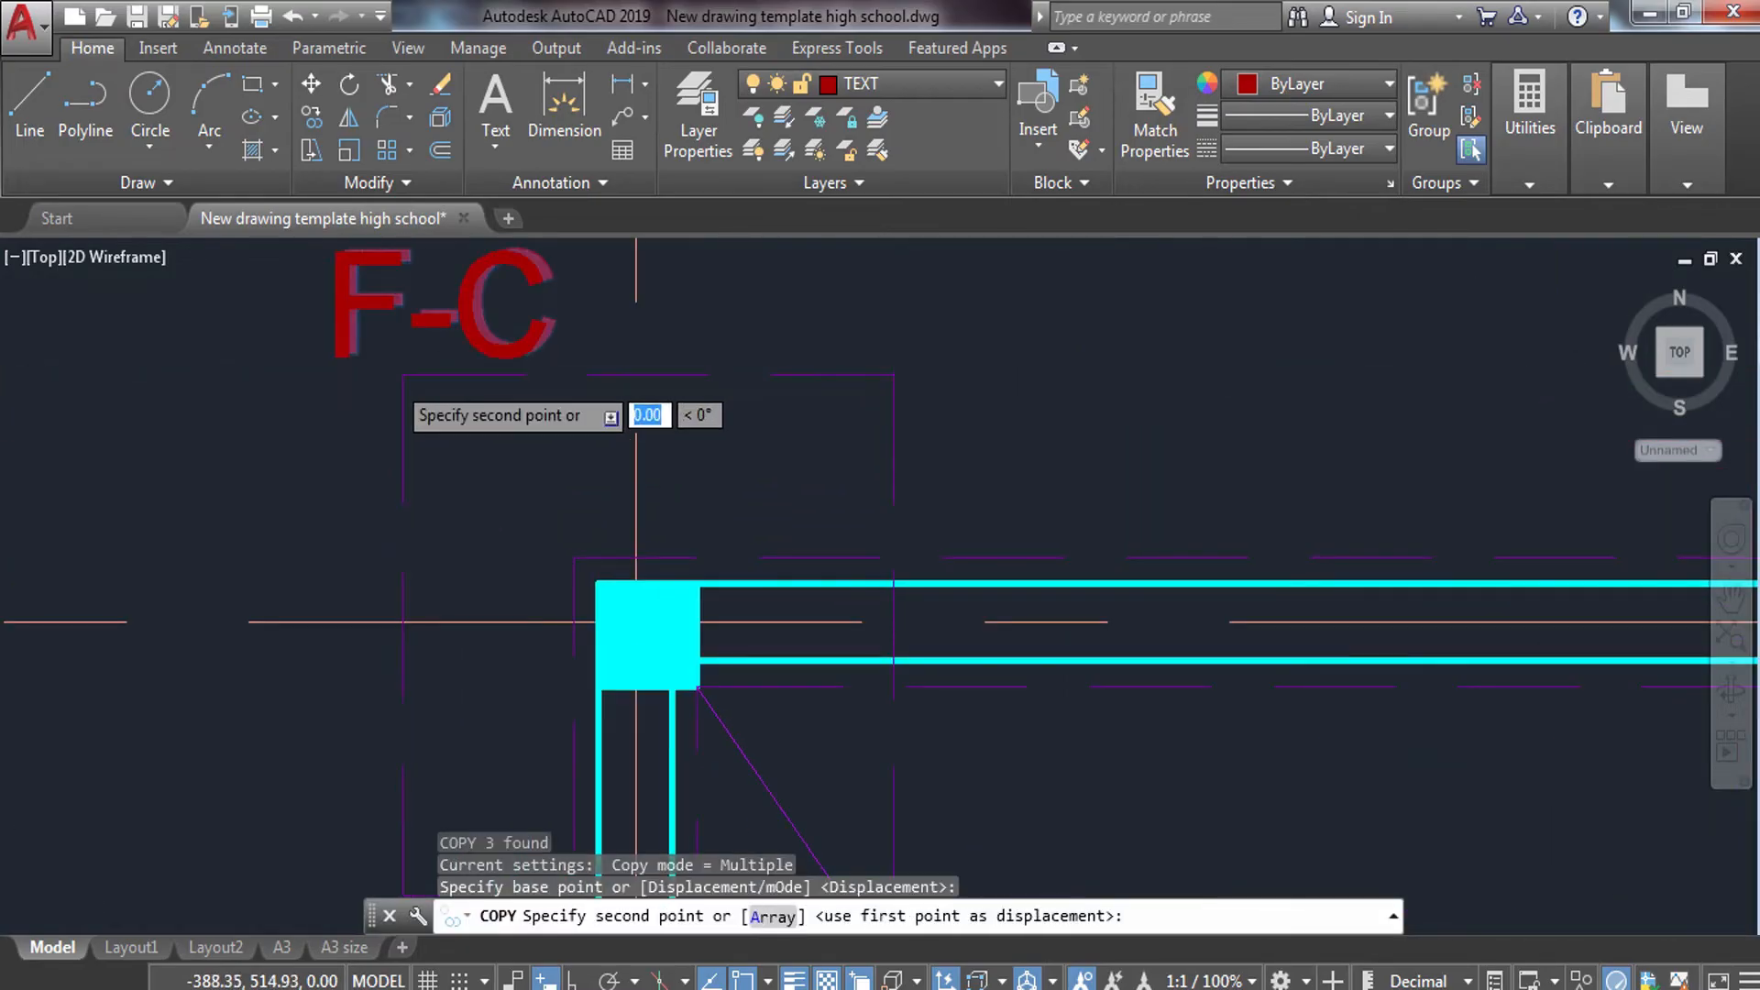
{"action": "scroll", "coordinate": [402, 385], "scroll_direction": "down", "scroll_amount": 3}
{"action": "scroll", "coordinate": [393, 596], "scroll_direction": "up", "scroll_amount": 4}
{"action": "scroll", "coordinate": [446, 497], "scroll_direction": "up", "scroll_amount": 2}
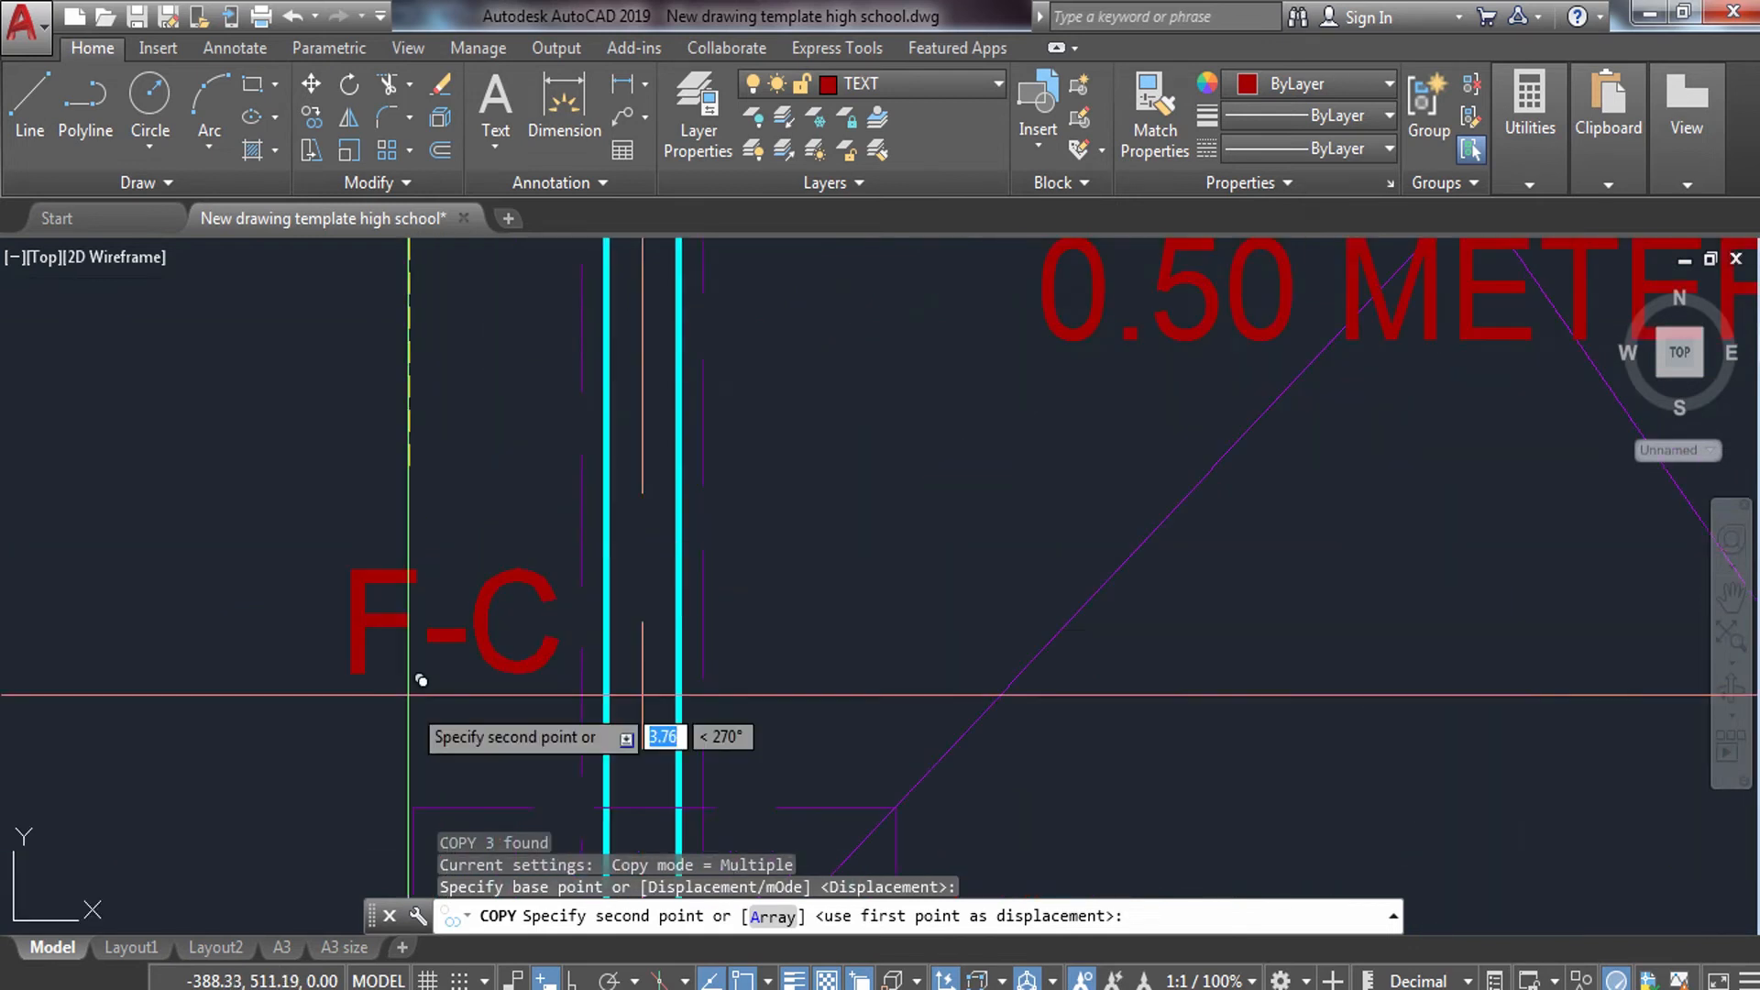
{"action": "left_click", "coordinate": [415, 807]}
{"action": "scroll", "coordinate": [438, 545], "scroll_direction": "down", "scroll_amount": 3}
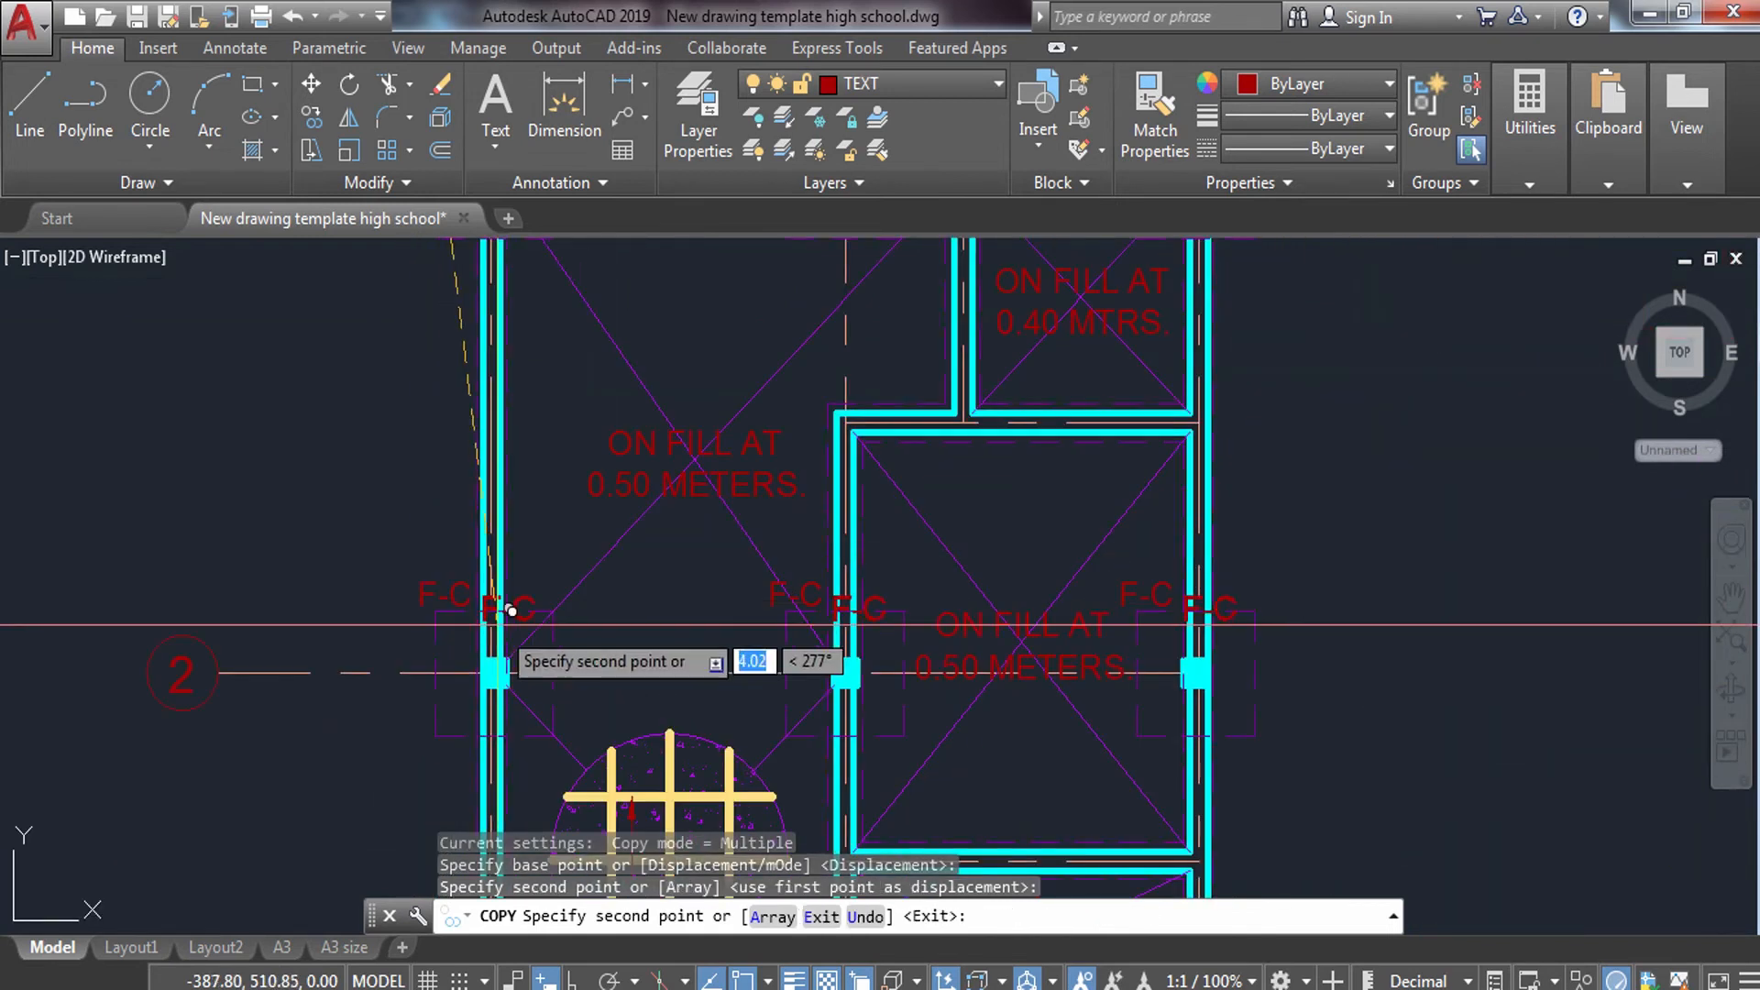
Place another copy of the three "F-C" labels straight down, just below the footings on grid line 3, with Ortho on.
{"action": "middle_click_drag", "start_coordinate": [496, 623], "coordinate": [518, 259]}
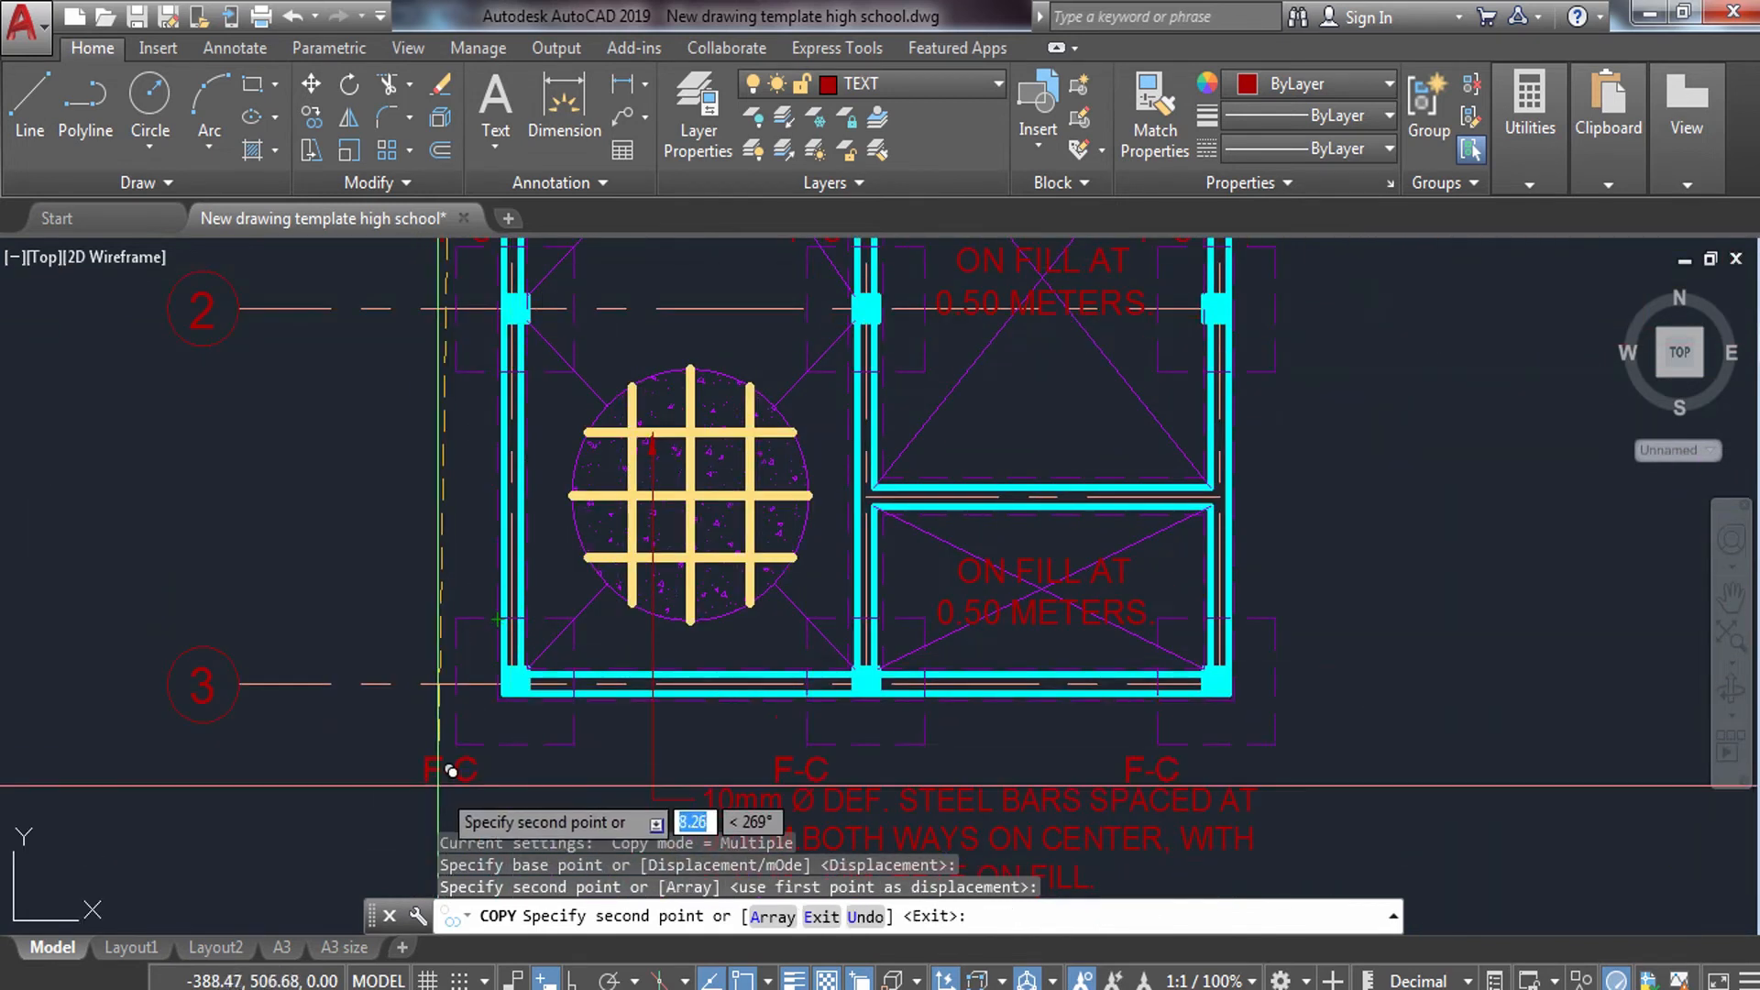
{"action": "key", "text": "F8"}
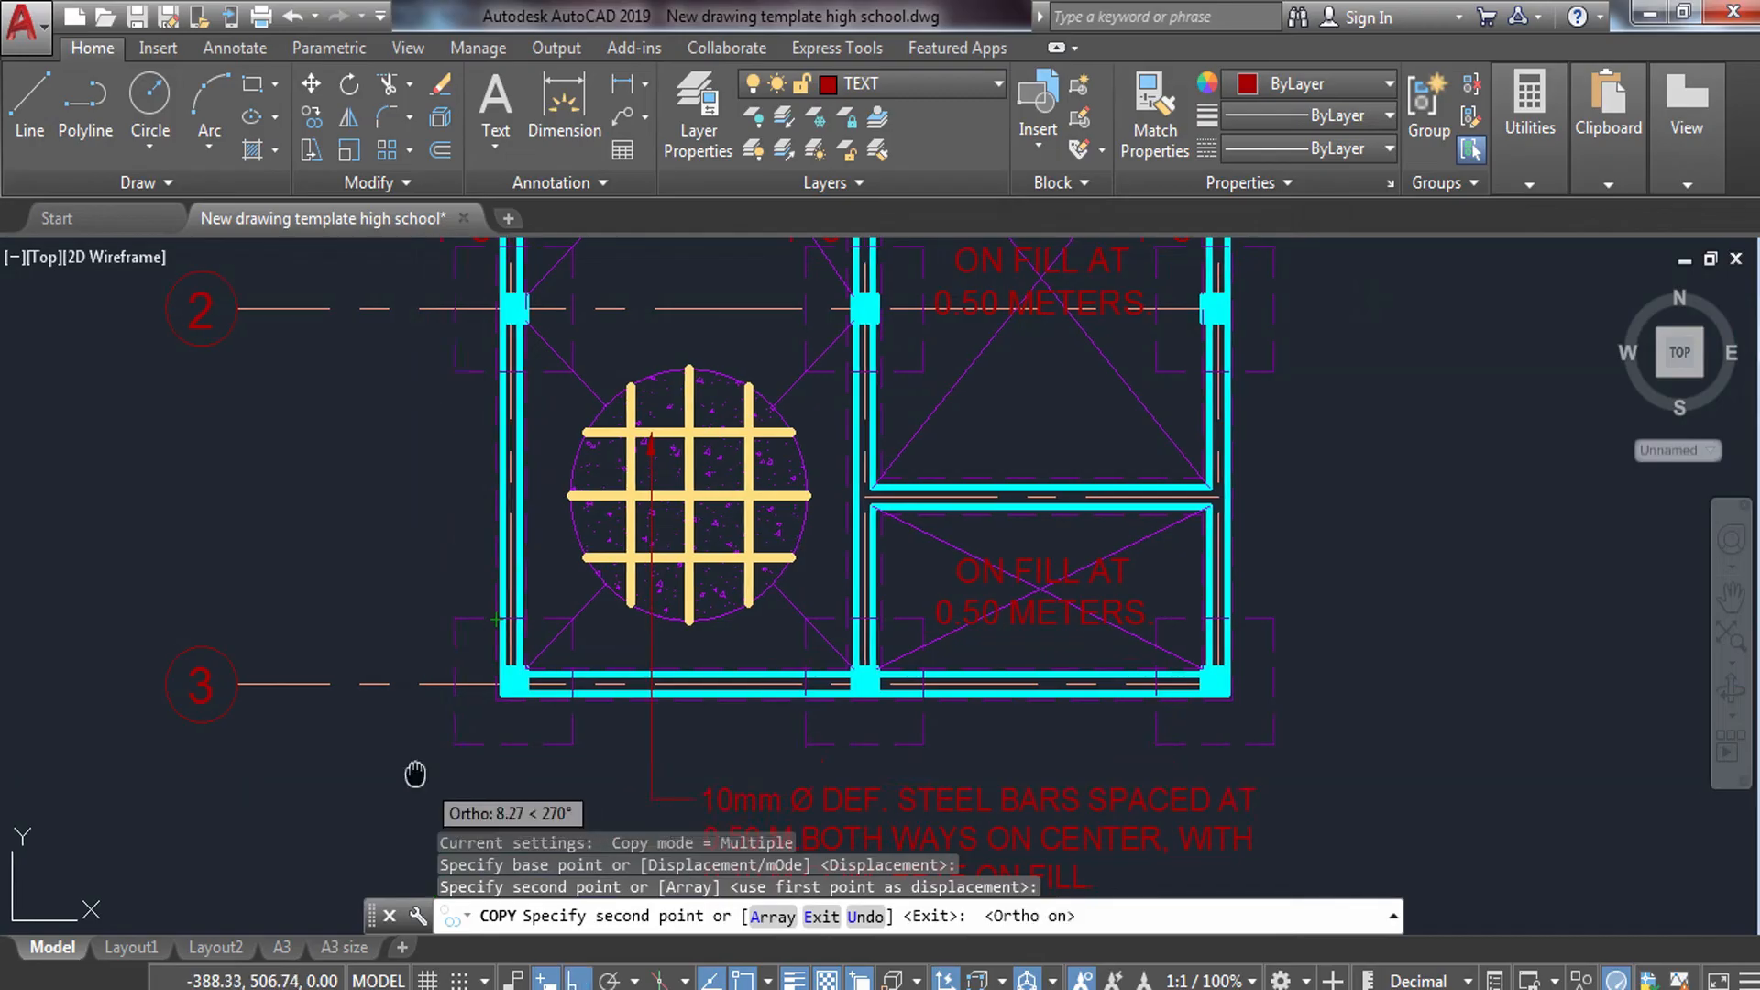
{"action": "middle_click_drag", "start_coordinate": [448, 772], "coordinate": [467, 578]}
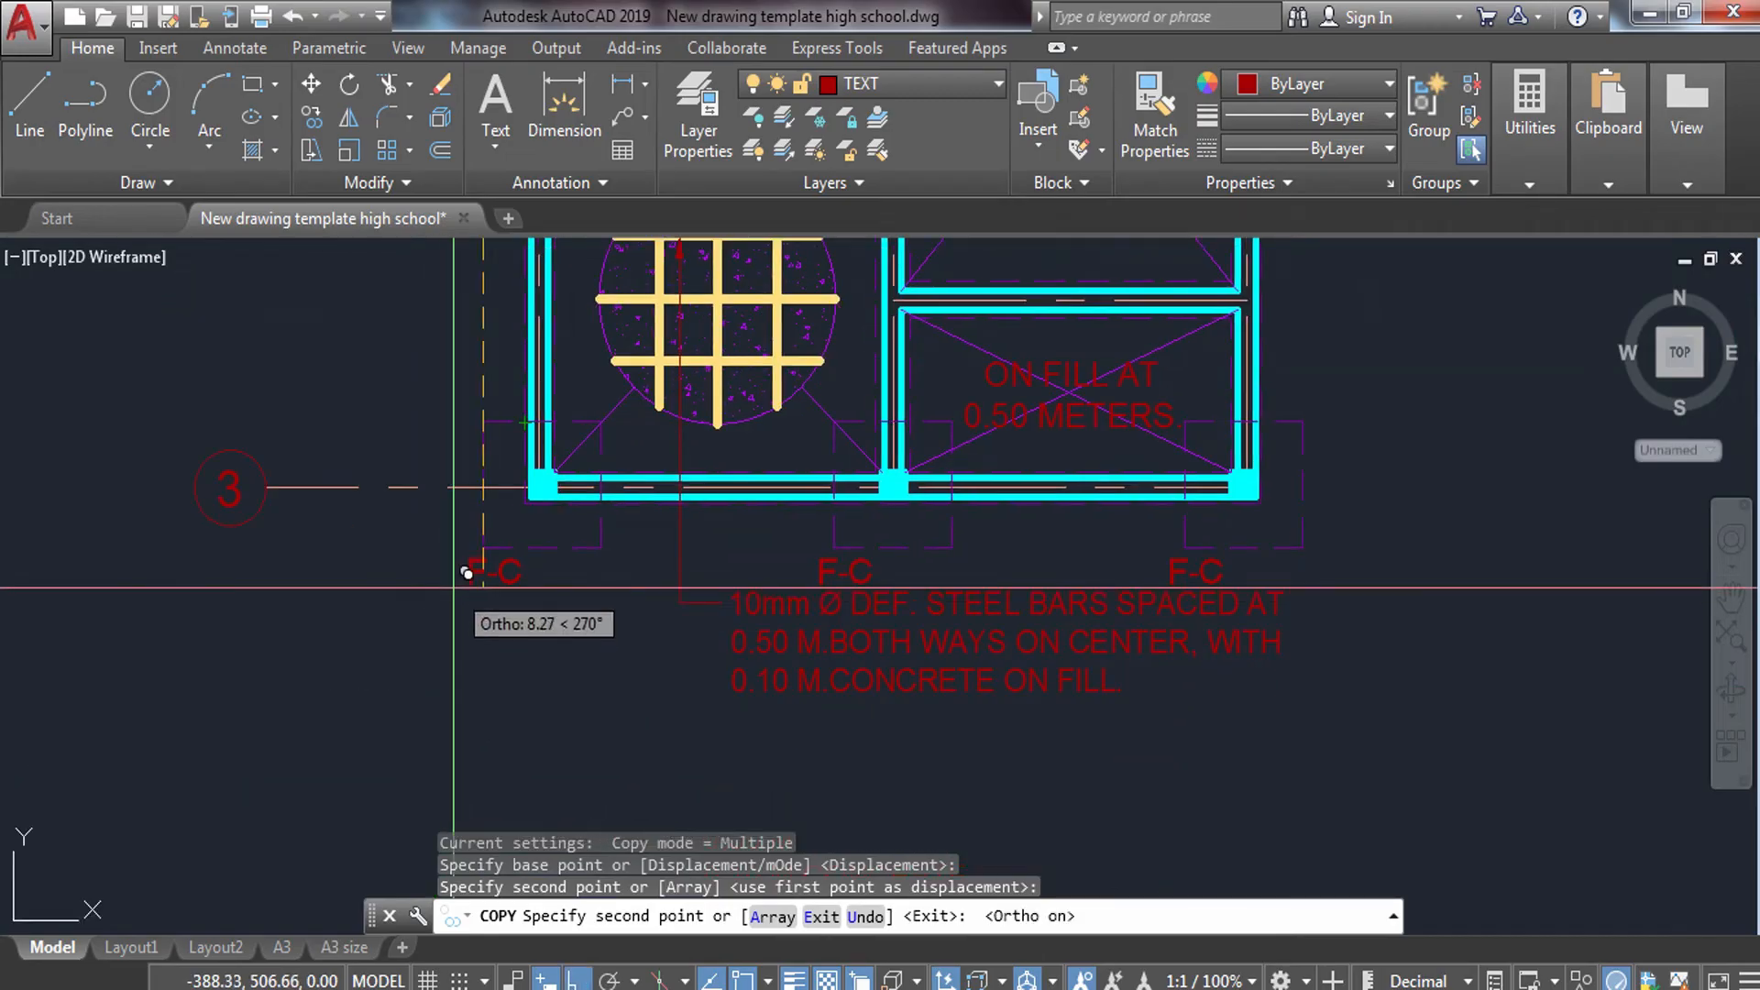
{"action": "key", "text": "Escape"}
Stretch the steel bars leader note slightly downward from its corner to clear the "F-C" labels above it.
{"action": "scroll", "coordinate": [715, 676], "scroll_direction": "up", "scroll_amount": 3}
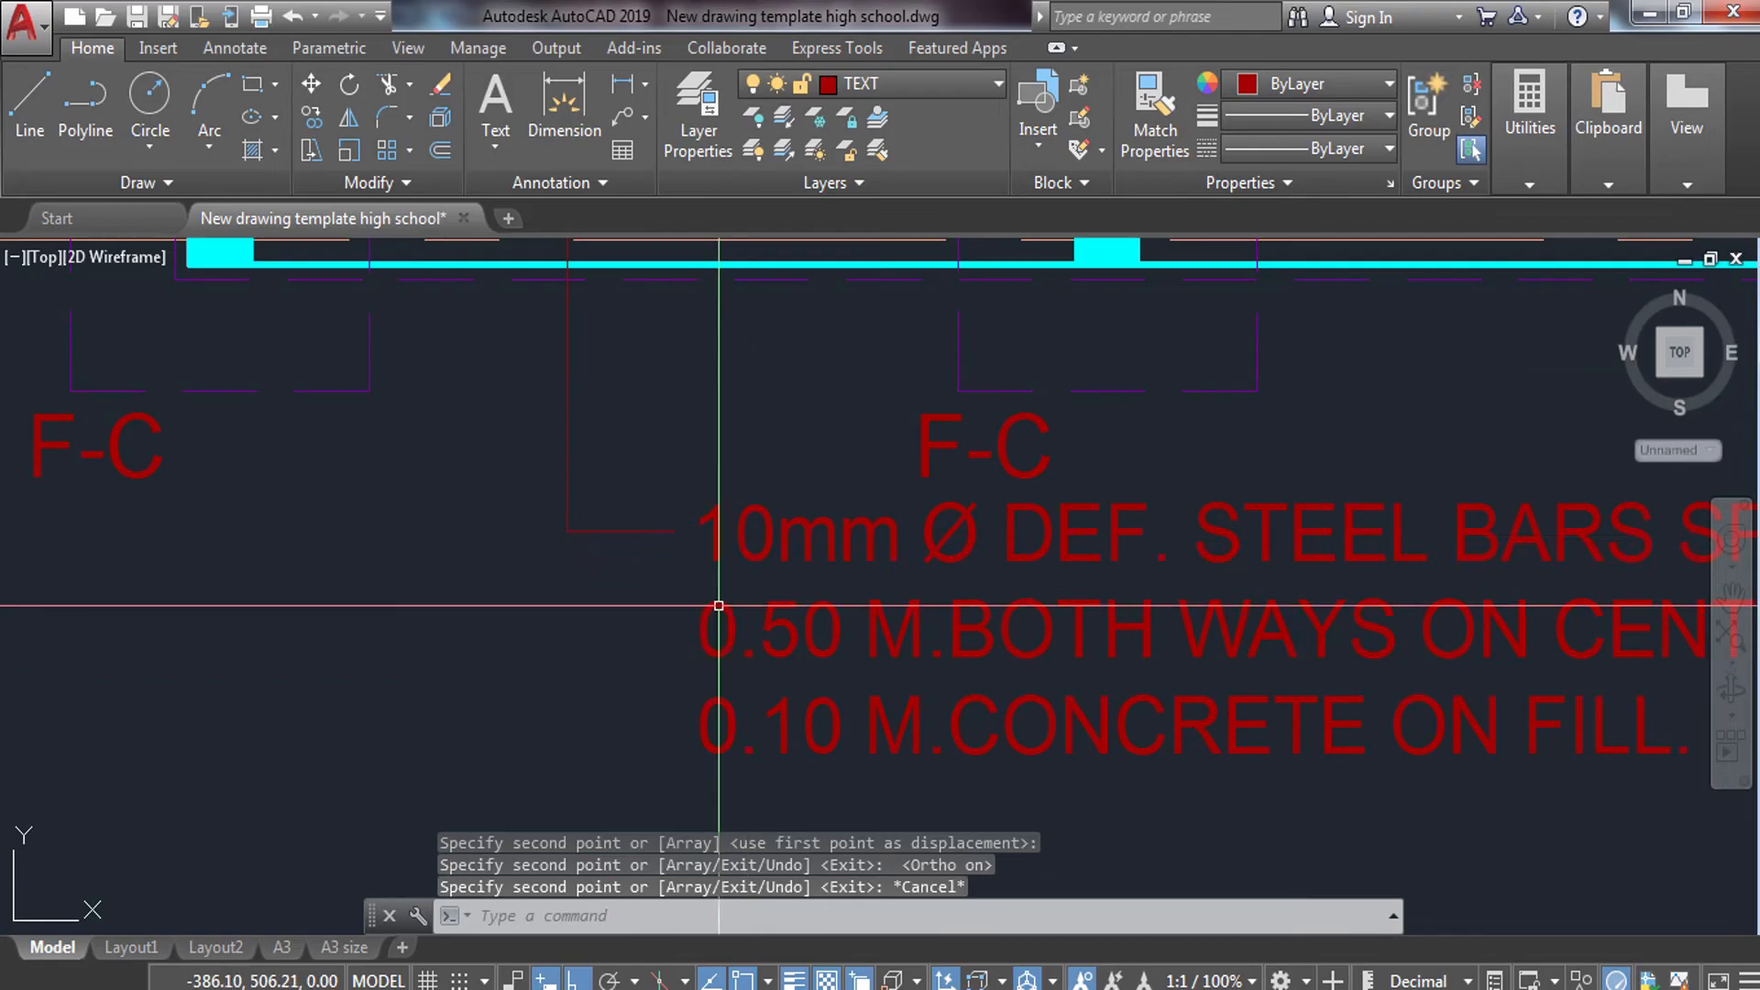
{"action": "left_click", "coordinate": [550, 531]}
{"action": "left_click", "coordinate": [567, 531]}
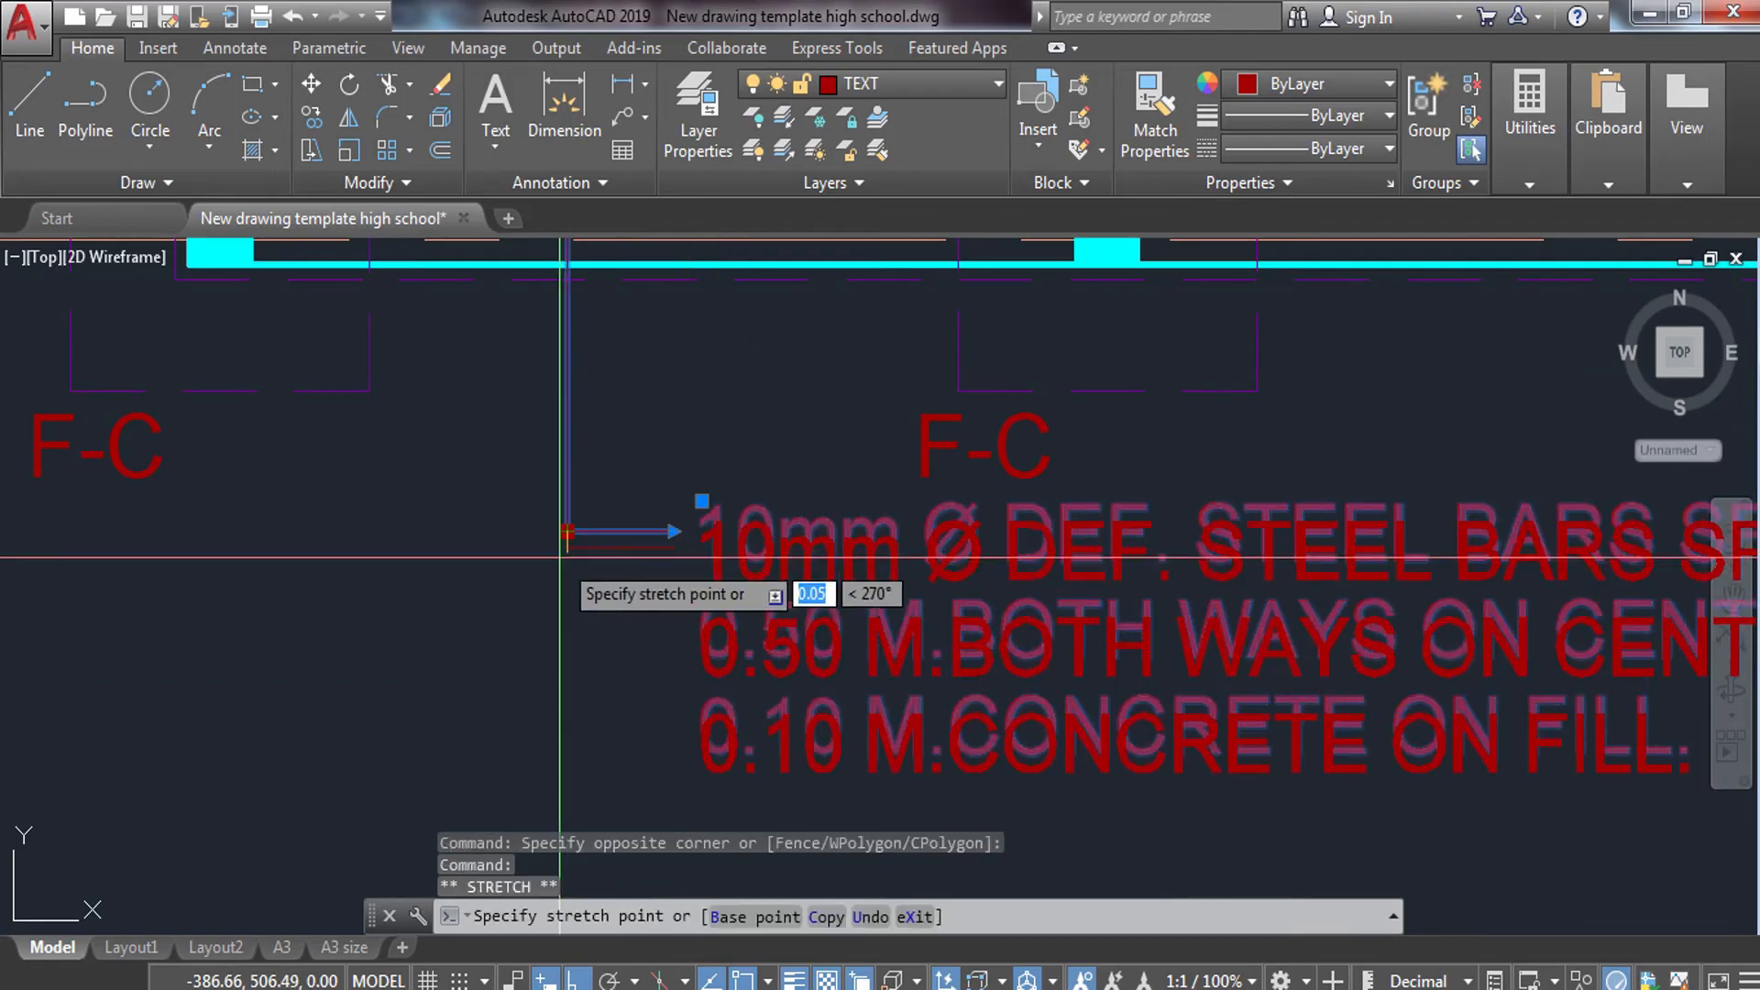
{"action": "key", "text": "Escape"}
{"action": "scroll", "coordinate": [738, 452], "scroll_direction": "down", "scroll_amount": 4}
{"action": "middle_click_drag", "start_coordinate": [889, 435], "coordinate": [982, 574]}
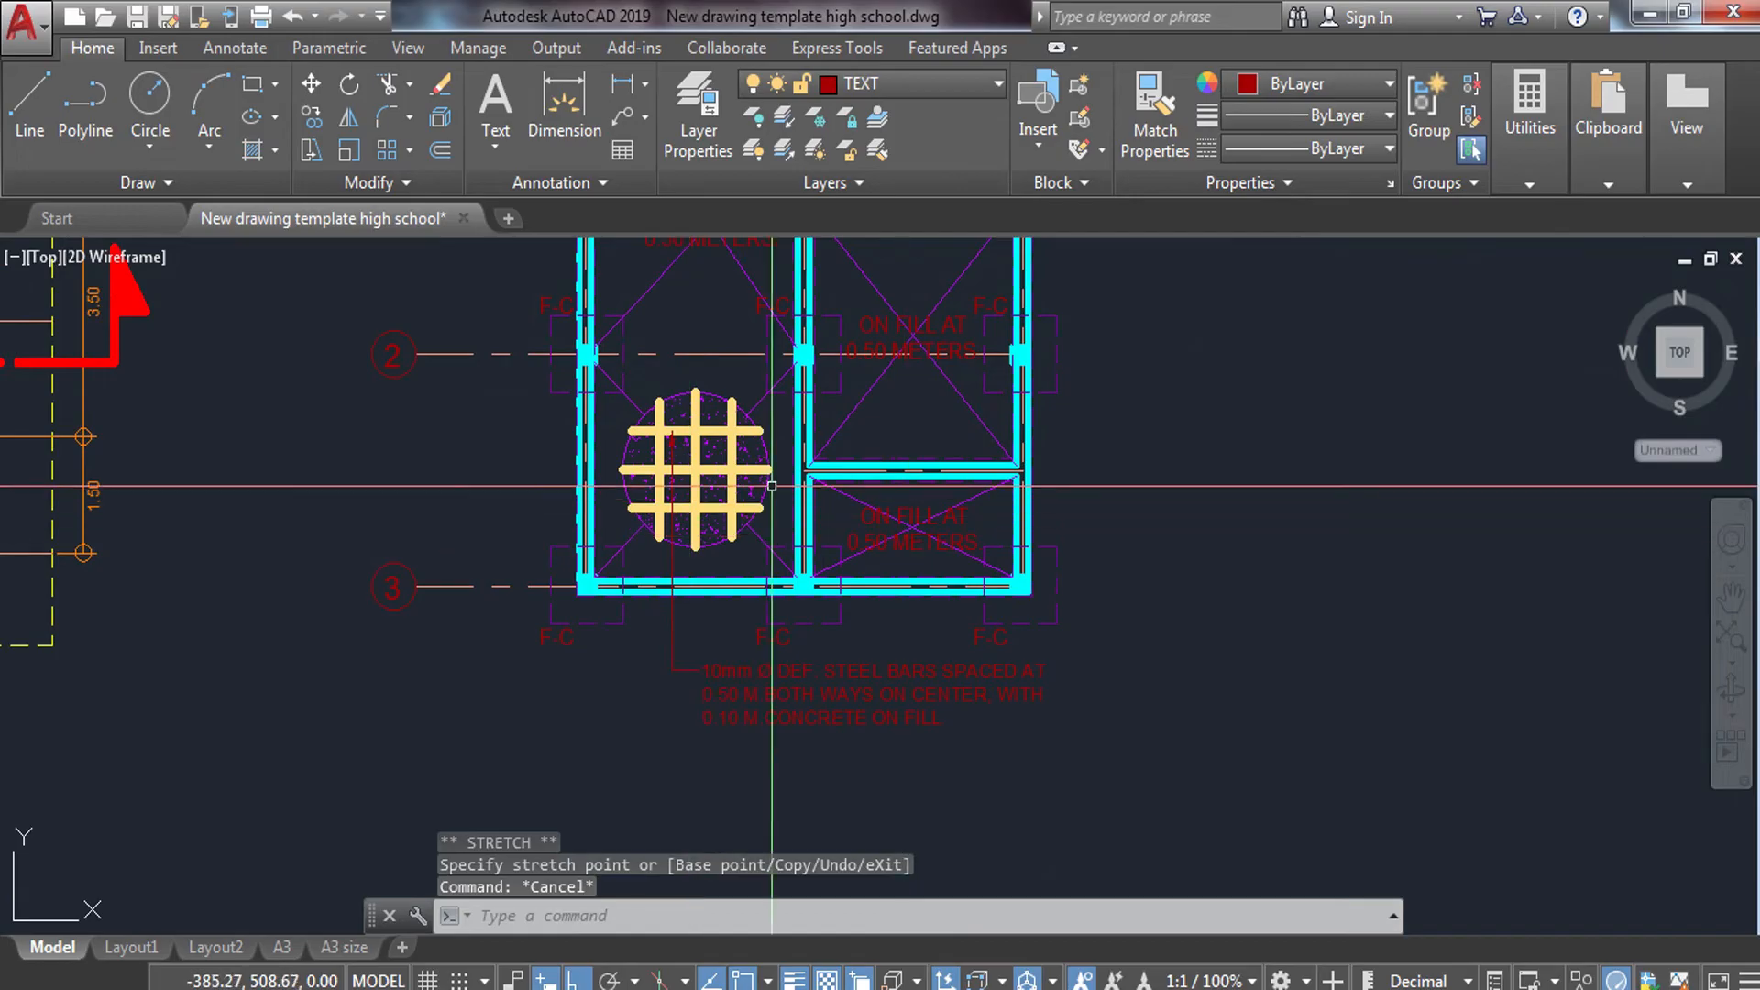
Review the footing labels and walls across rows 1 to 3 of the foundation plan.
{"action": "middle_click_drag", "start_coordinate": [593, 404], "coordinate": [675, 657]}
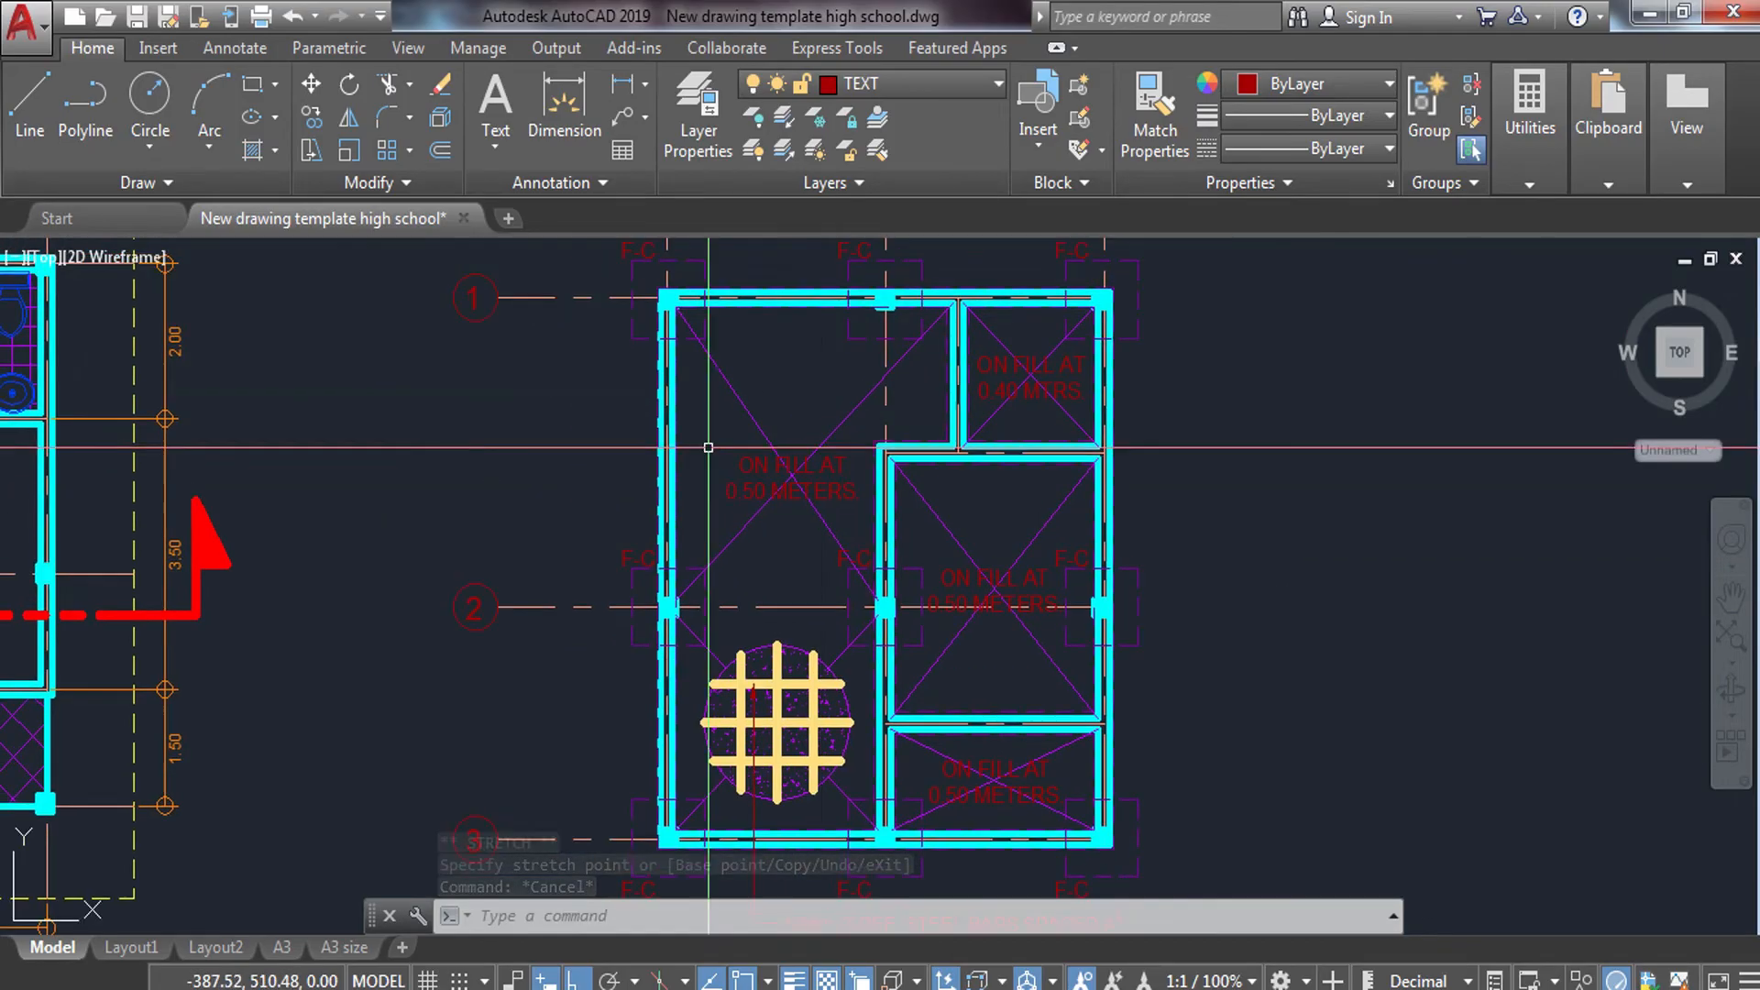
{"action": "scroll", "coordinate": [766, 385], "scroll_direction": "up", "scroll_amount": 2}
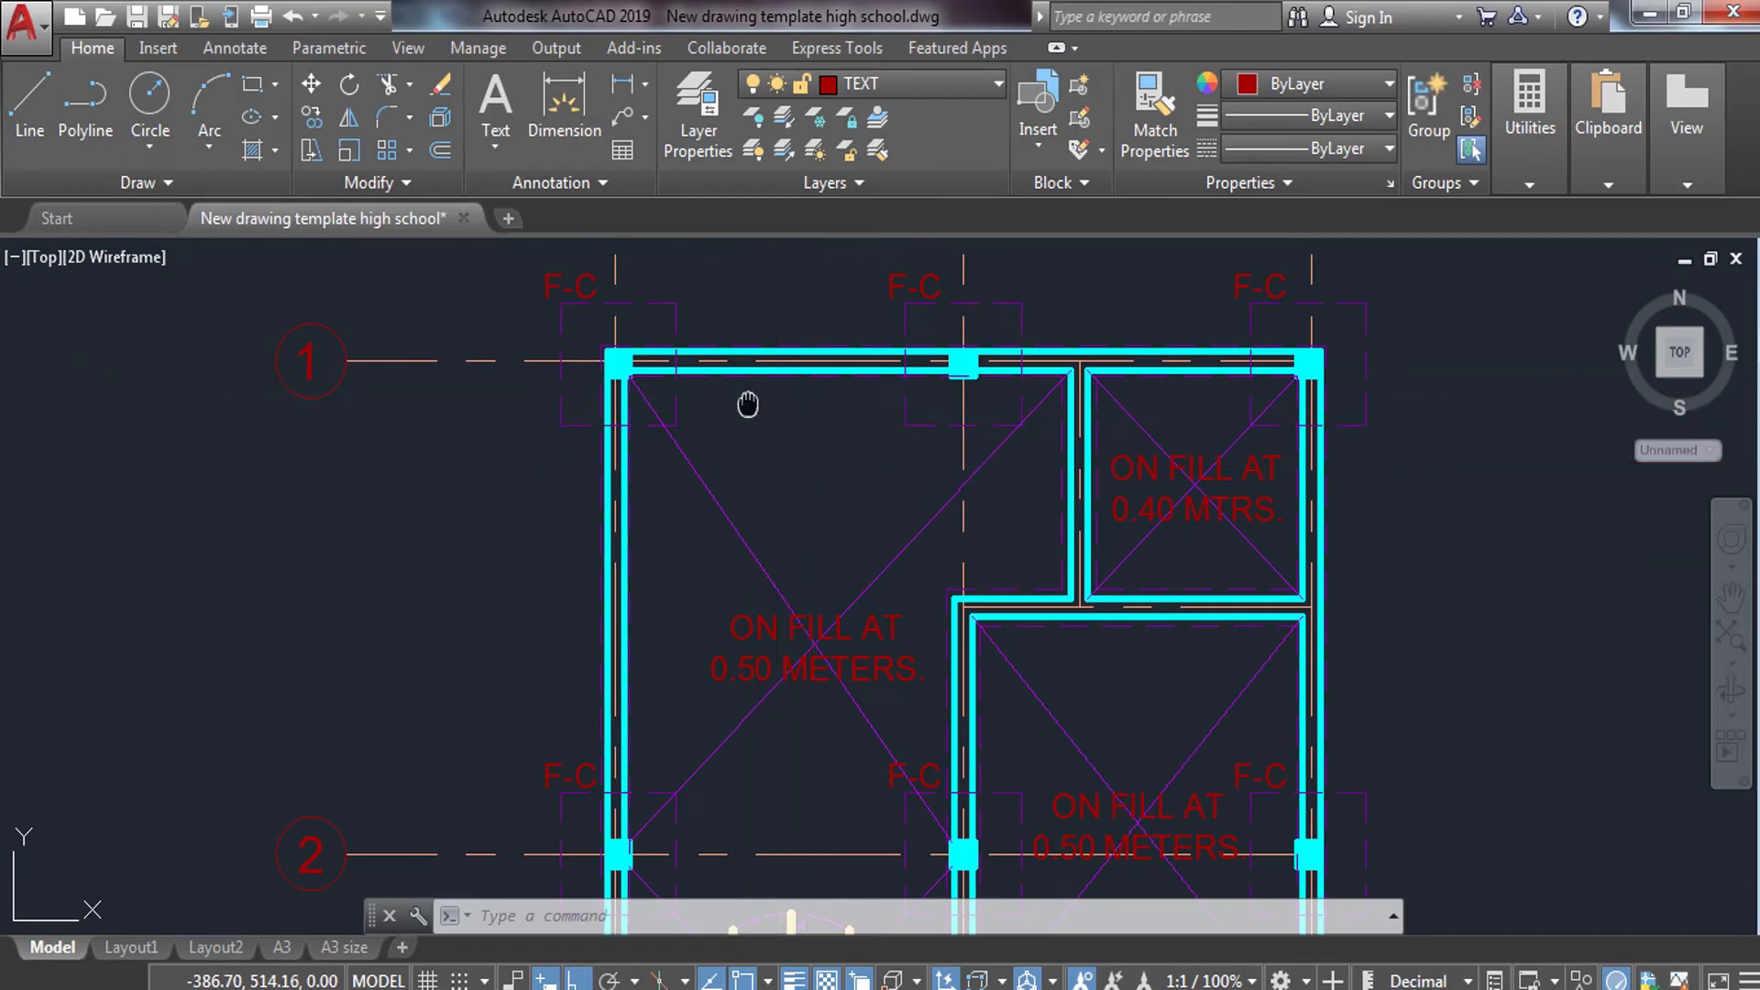
{"action": "middle_click_drag", "start_coordinate": [748, 404], "coordinate": [778, 395]}
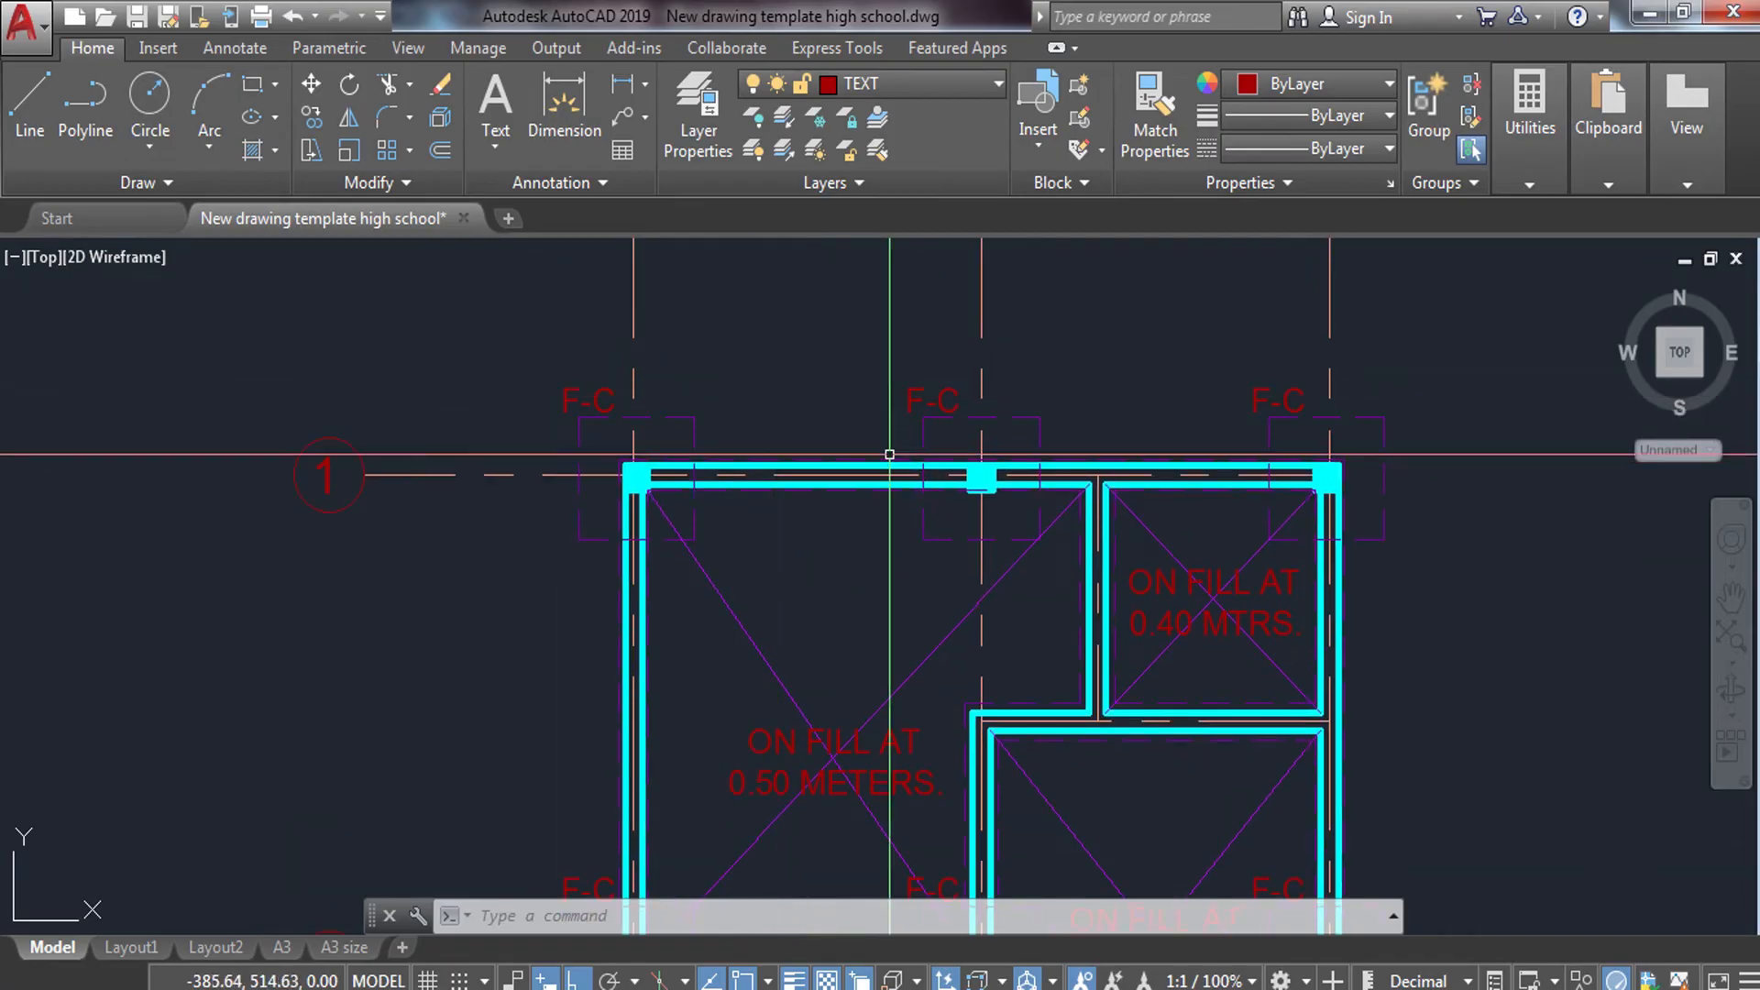
{"action": "scroll", "coordinate": [889, 454], "scroll_direction": "down", "scroll_amount": 5}
{"action": "scroll", "coordinate": [1029, 557], "scroll_direction": "up", "scroll_amount": 4}
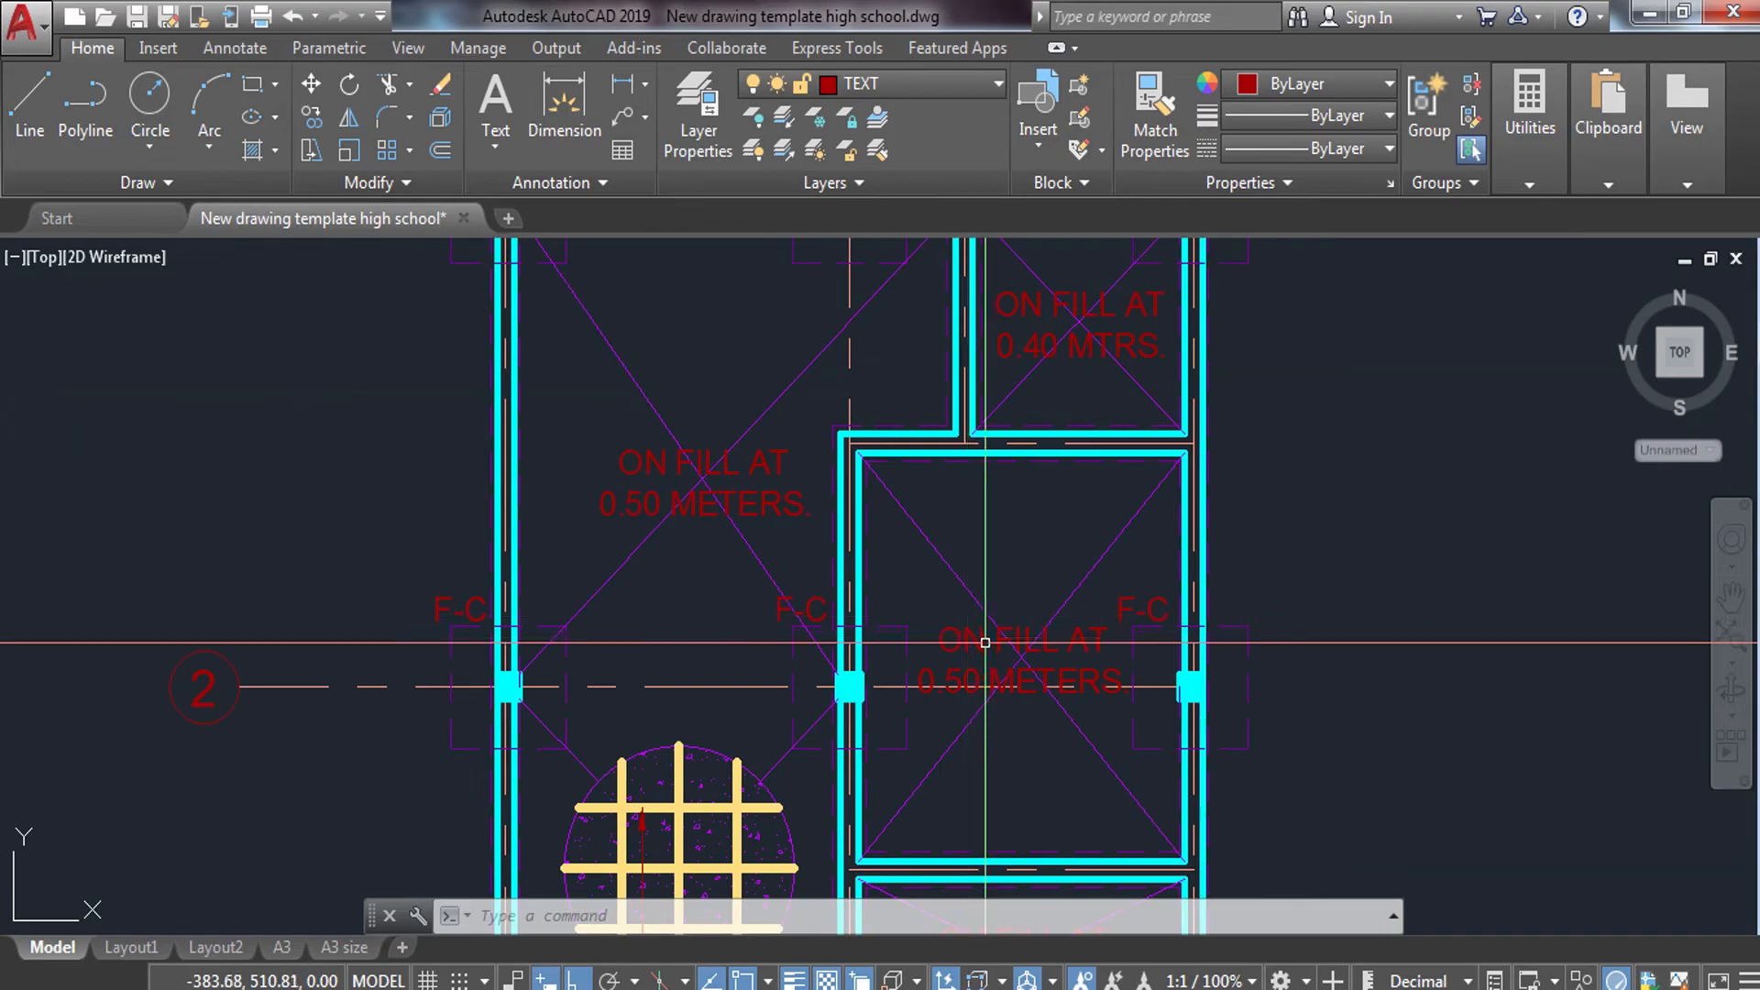
{"action": "scroll", "coordinate": [979, 576], "scroll_direction": "down", "scroll_amount": 2}
{"action": "middle_click_drag", "start_coordinate": [944, 366], "coordinate": [906, 610]}
{"action": "scroll", "coordinate": [709, 575], "scroll_direction": "up", "scroll_amount": 4}
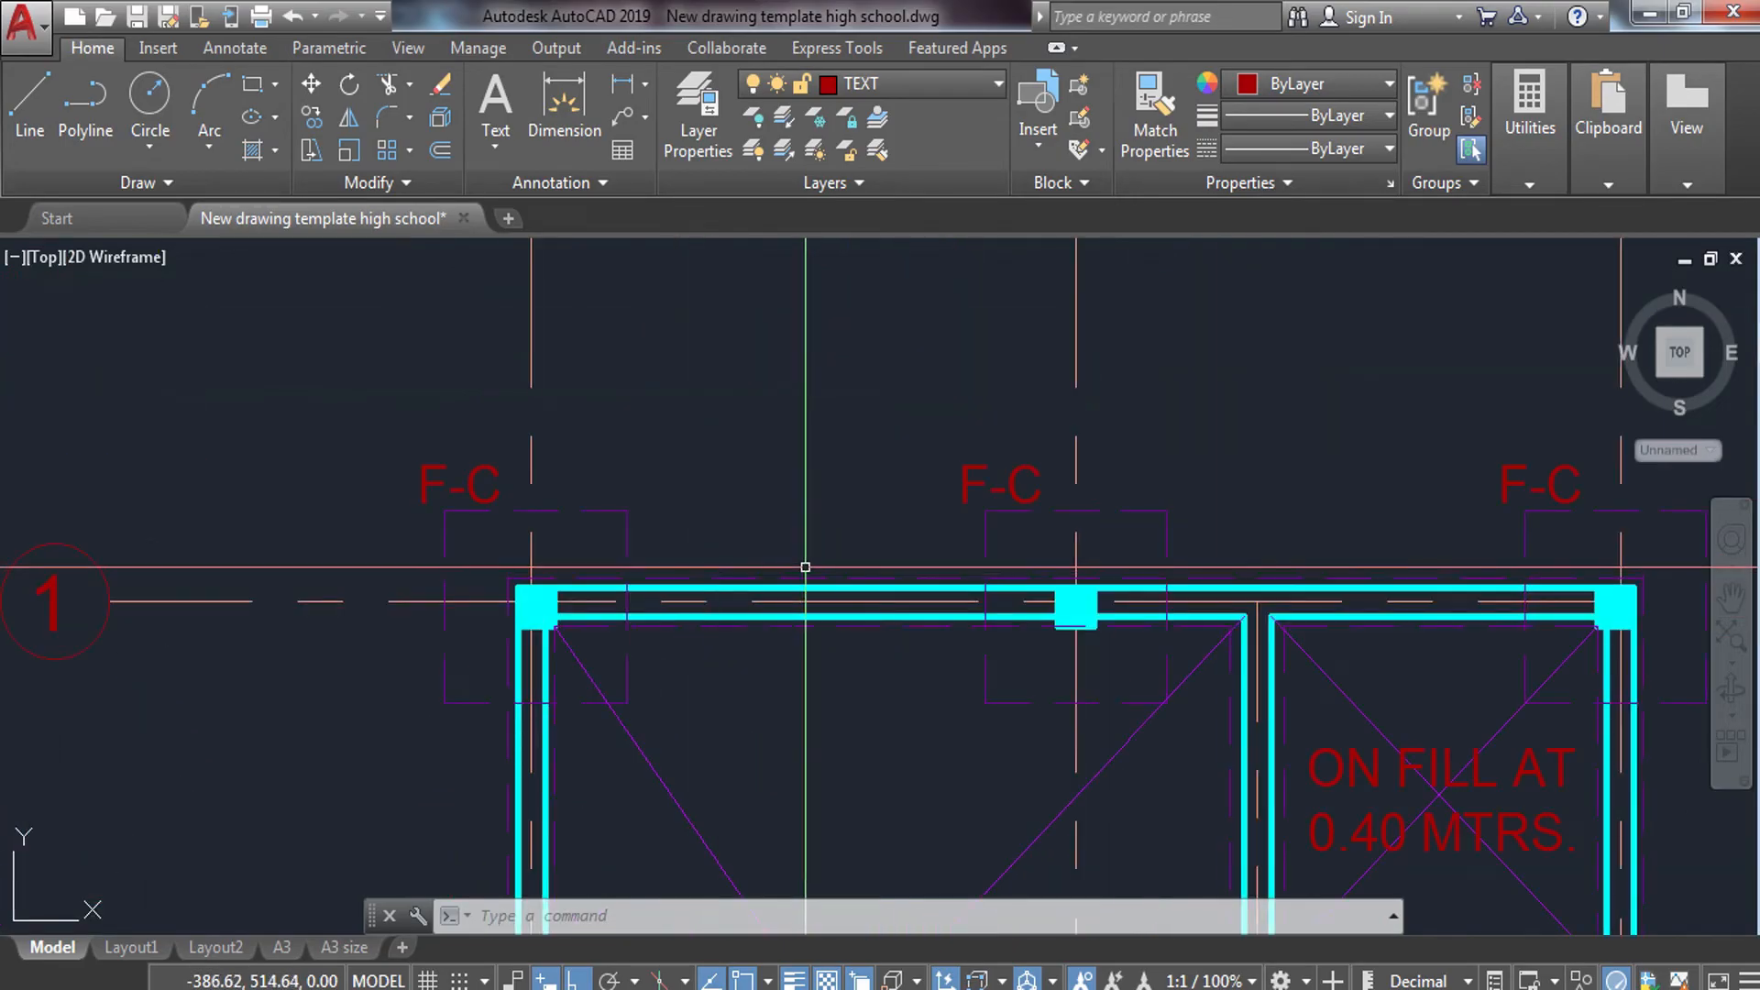
Copy the "F-C" label of footing A-1 about 1 m straight up into the empty space beside grid line A.
{"action": "left_click", "coordinate": [464, 459]}
{"action": "left_click", "coordinate": [379, 492]}
{"action": "type", "text": "co"}
{"action": "key", "text": "Return"}
{"action": "left_click", "coordinate": [445, 510]}
{"action": "left_click", "coordinate": [343, 316]}
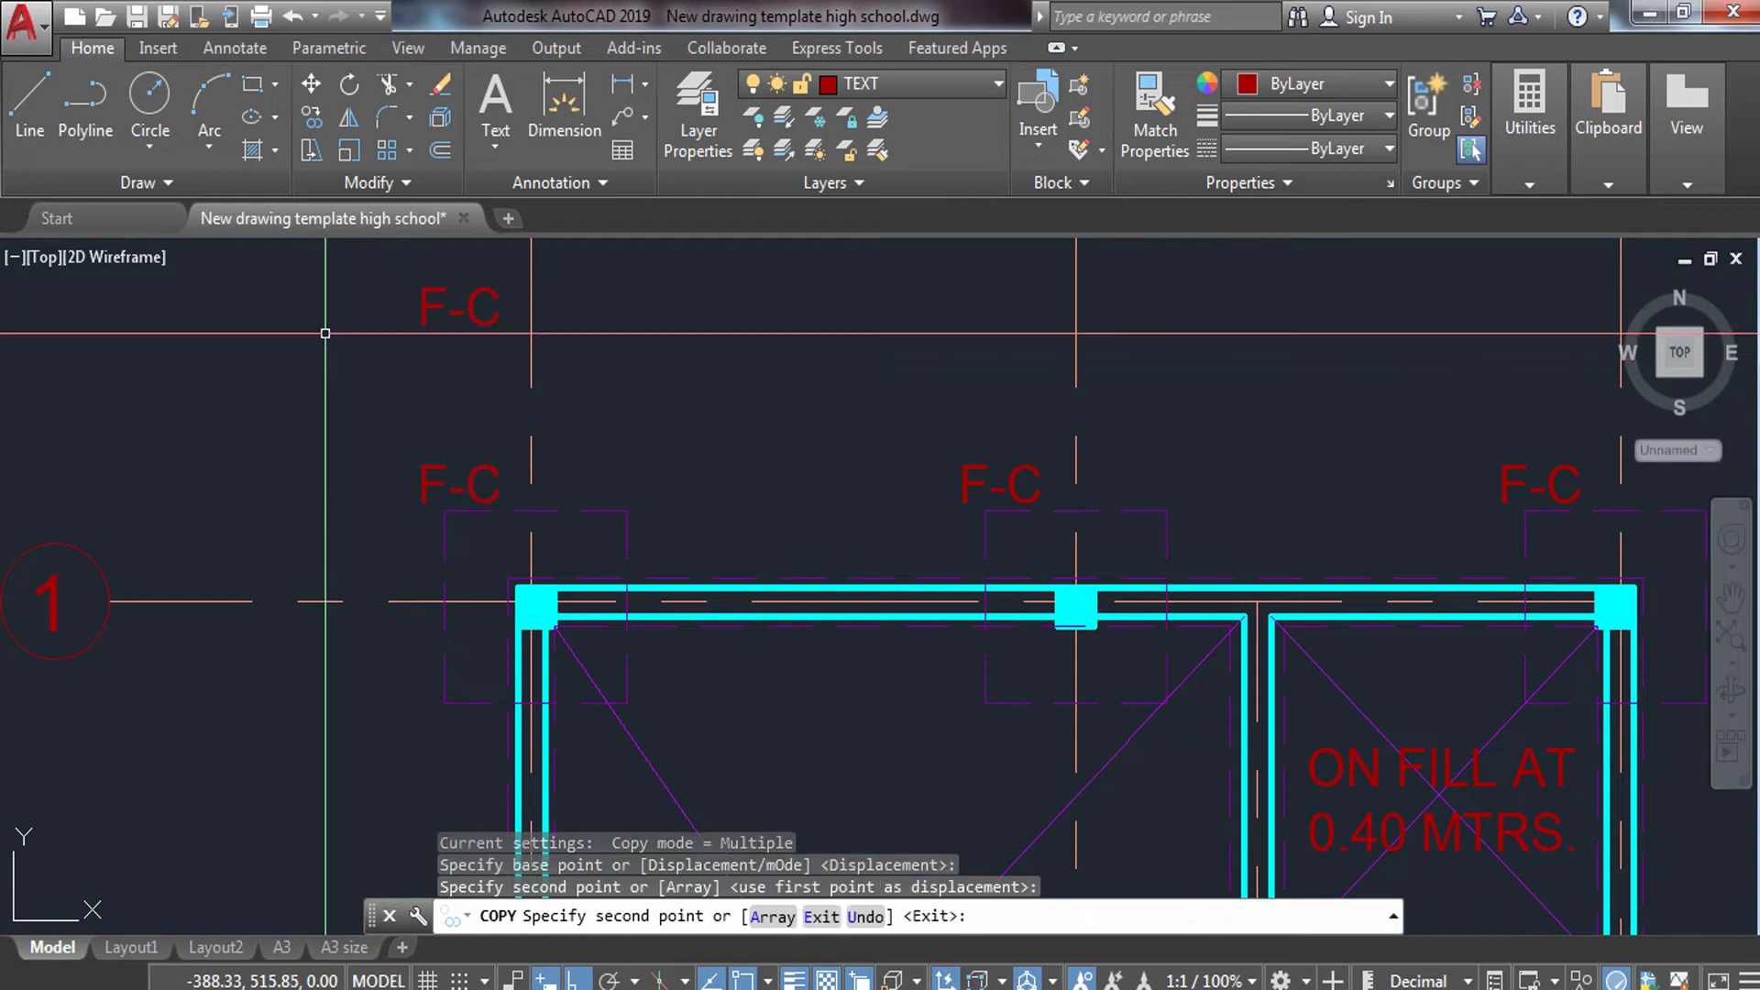
{"action": "key", "text": "Escape"}
Change the text of the upper label copy beside grid line A to "FTB" and close the editor.
{"action": "left_click", "coordinate": [495, 289]}
{"action": "double_click", "coordinate": [456, 314]}
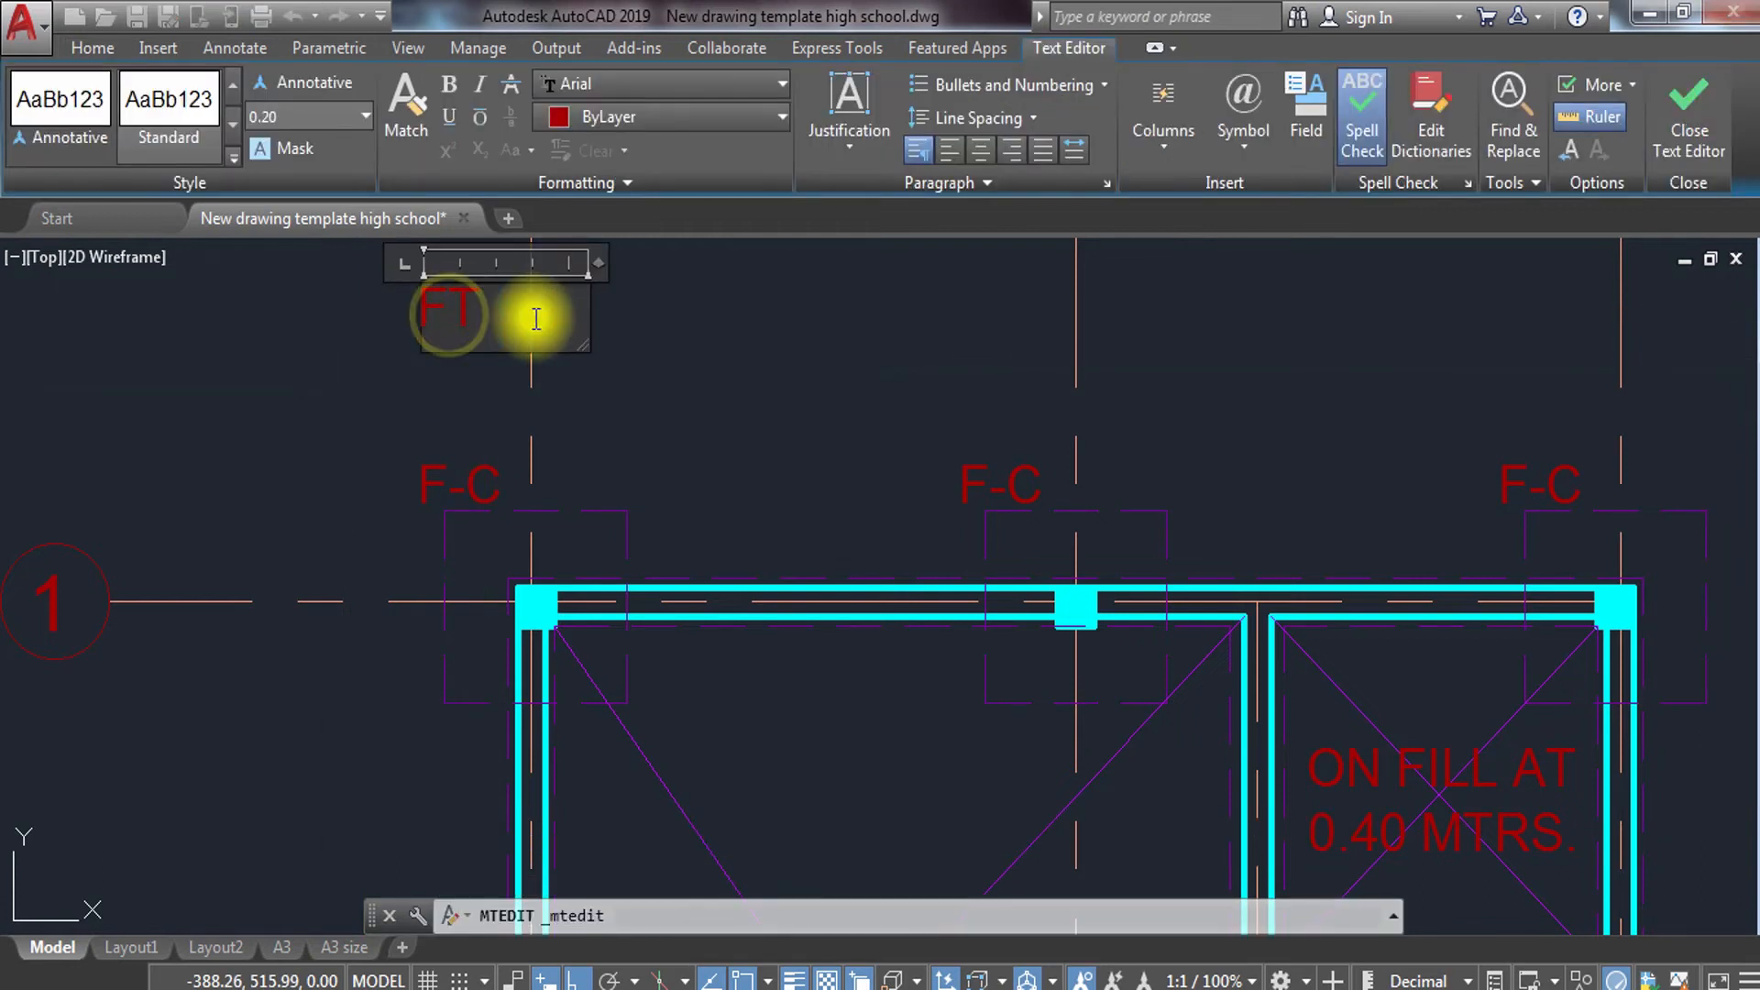
{"action": "left_click", "coordinate": [613, 348]}
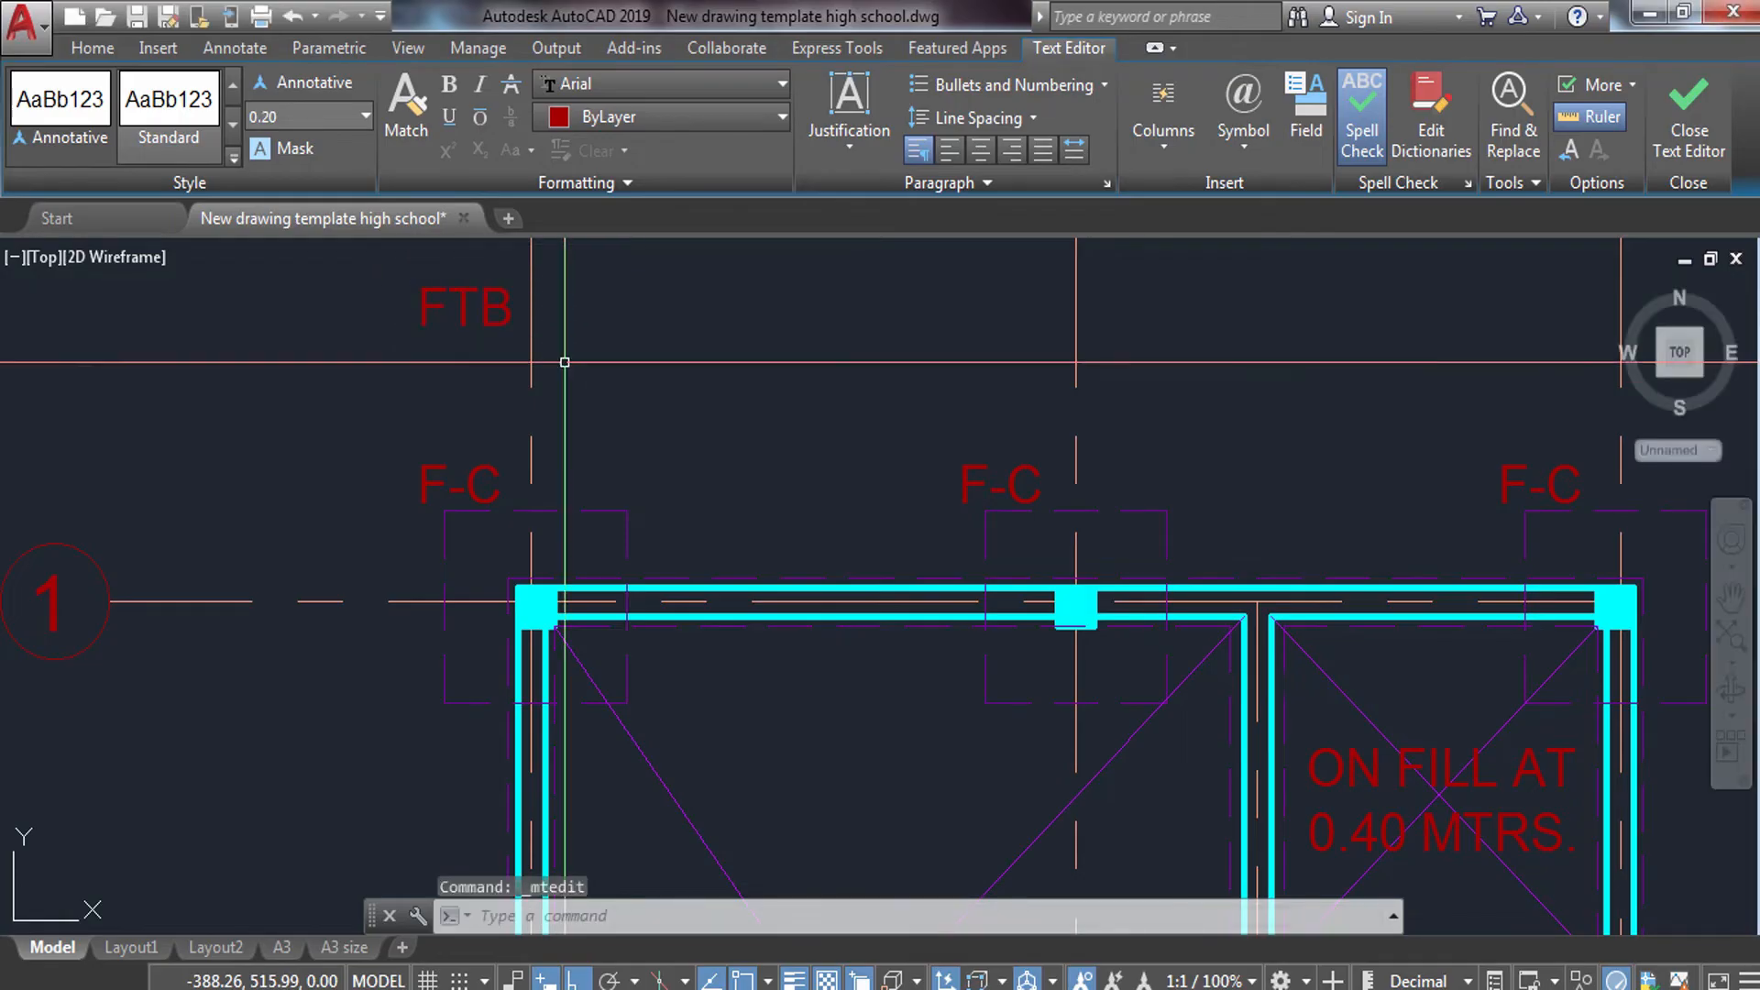
Copy the "FTB" label beside grid line A to just above the row 1 wall between grid lines A and B.
{"action": "left_click", "coordinate": [456, 265]}
{"action": "left_click", "coordinate": [404, 356]}
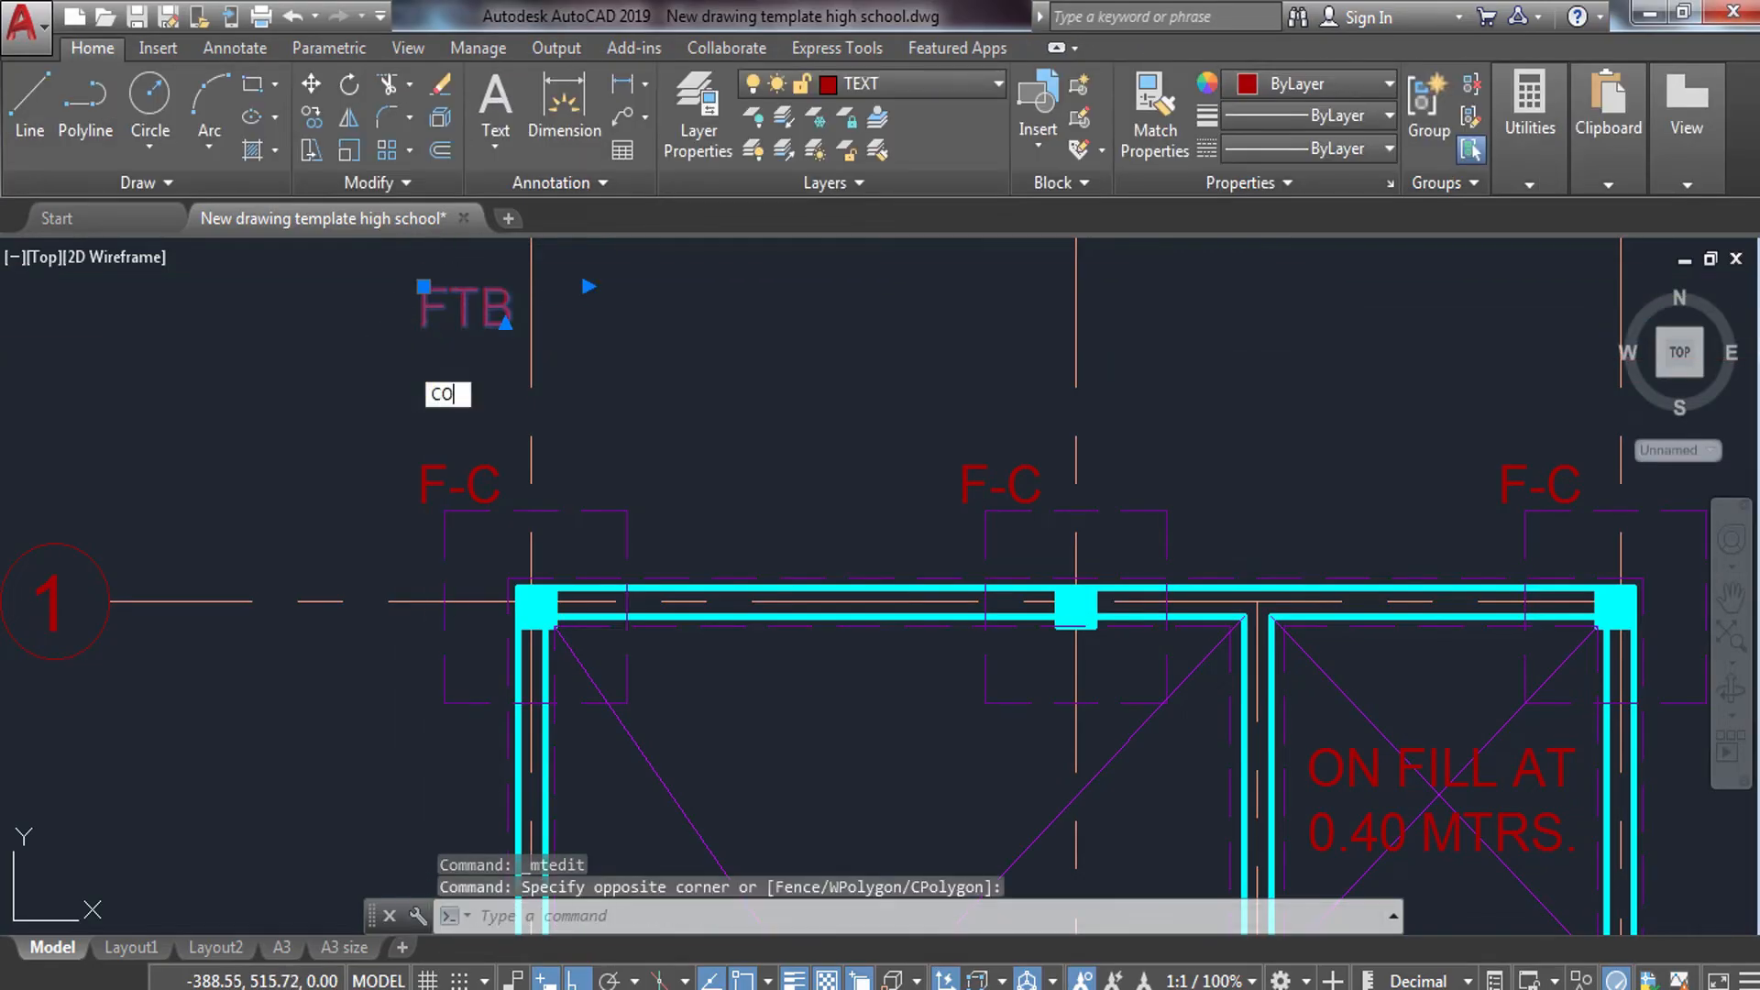
{"action": "key", "text": "Return"}
{"action": "left_click", "coordinate": [468, 311]}
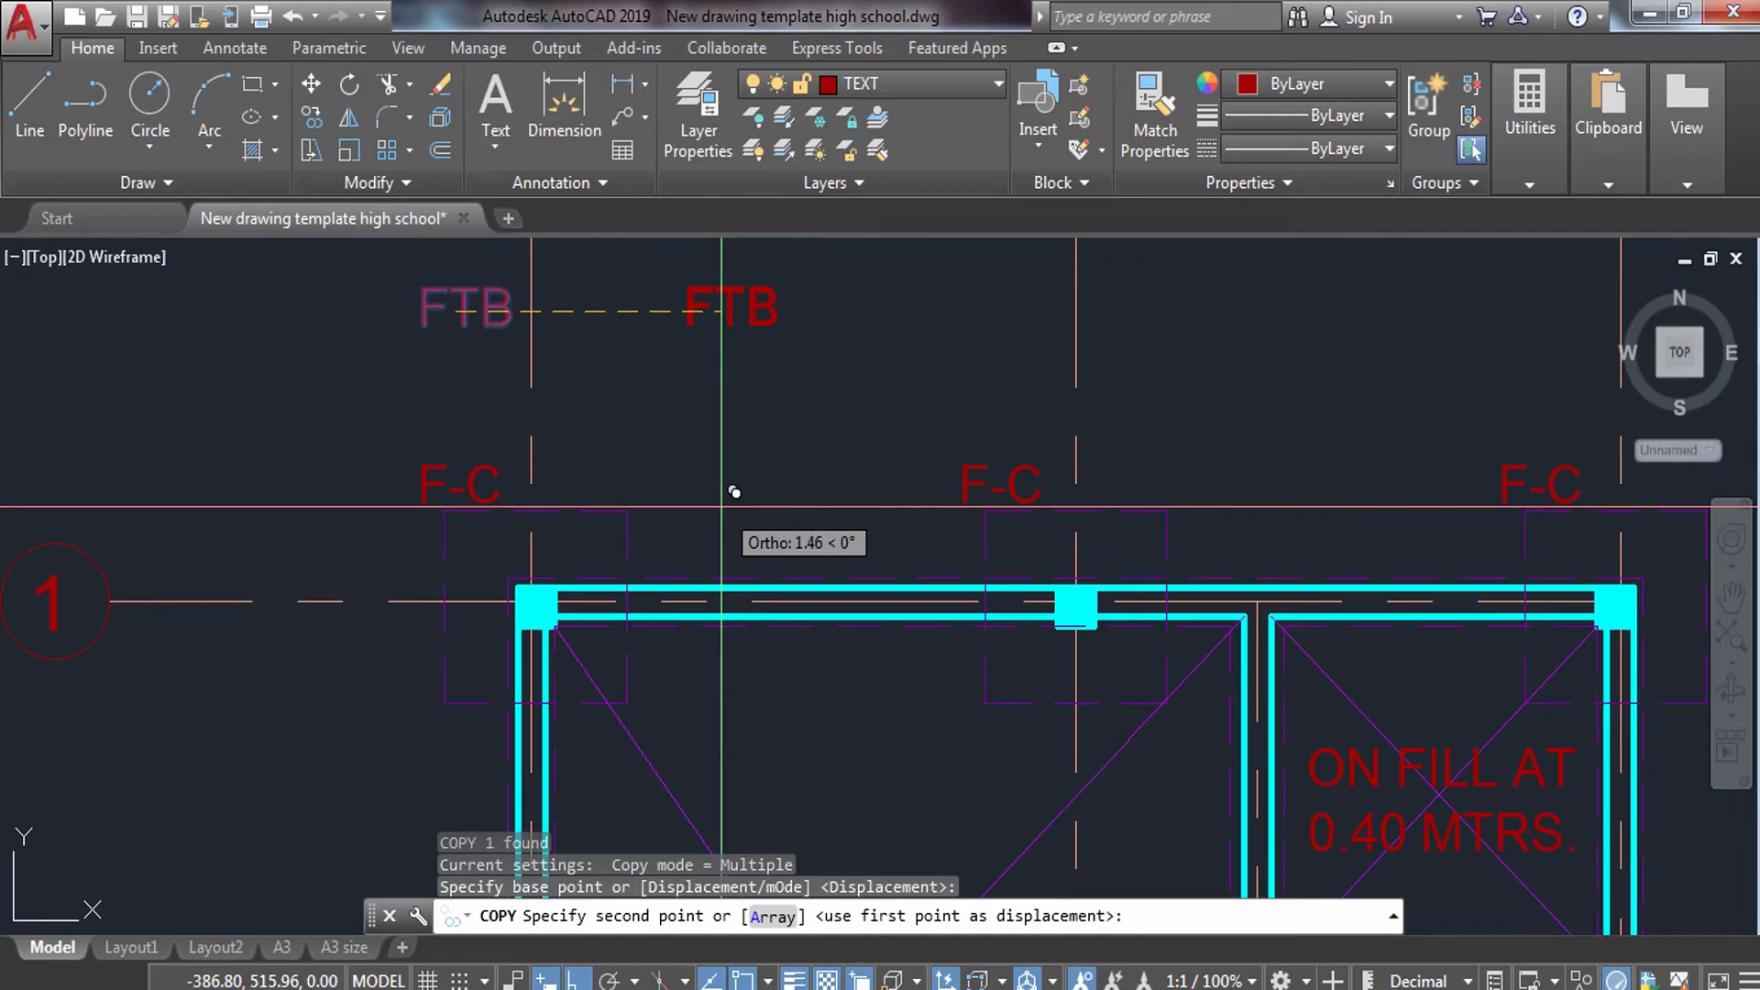
{"action": "key", "text": "F8"}
{"action": "scroll", "coordinate": [806, 527], "scroll_direction": "up", "scroll_amount": 2}
{"action": "left_click", "coordinate": [820, 537]}
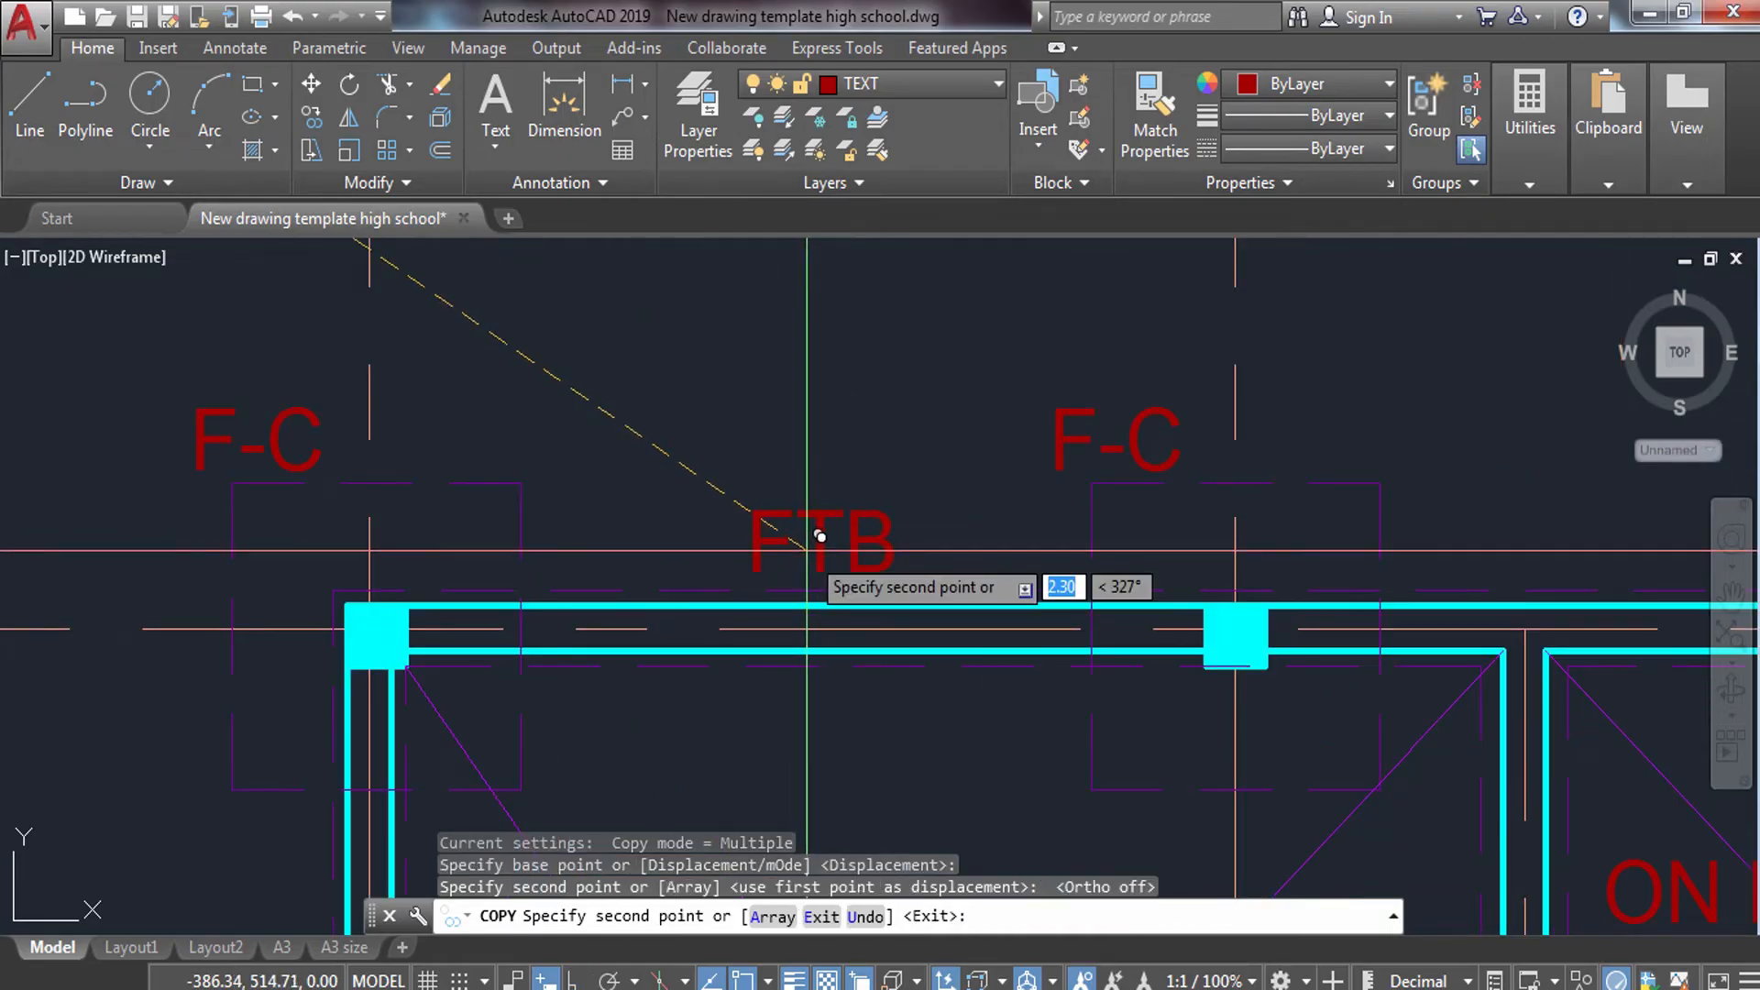
{"action": "key", "text": "Escape"}
Copy the row 1 "FTB" label horizontally to the wall segment between grid lines B and C.
{"action": "left_click", "coordinate": [757, 521]}
{"action": "key", "text": "Return"}
{"action": "left_click", "coordinate": [814, 535]}
{"action": "middle_click_drag", "start_coordinate": [1035, 603], "coordinate": [151, 594]}
{"action": "key", "text": "F8"}
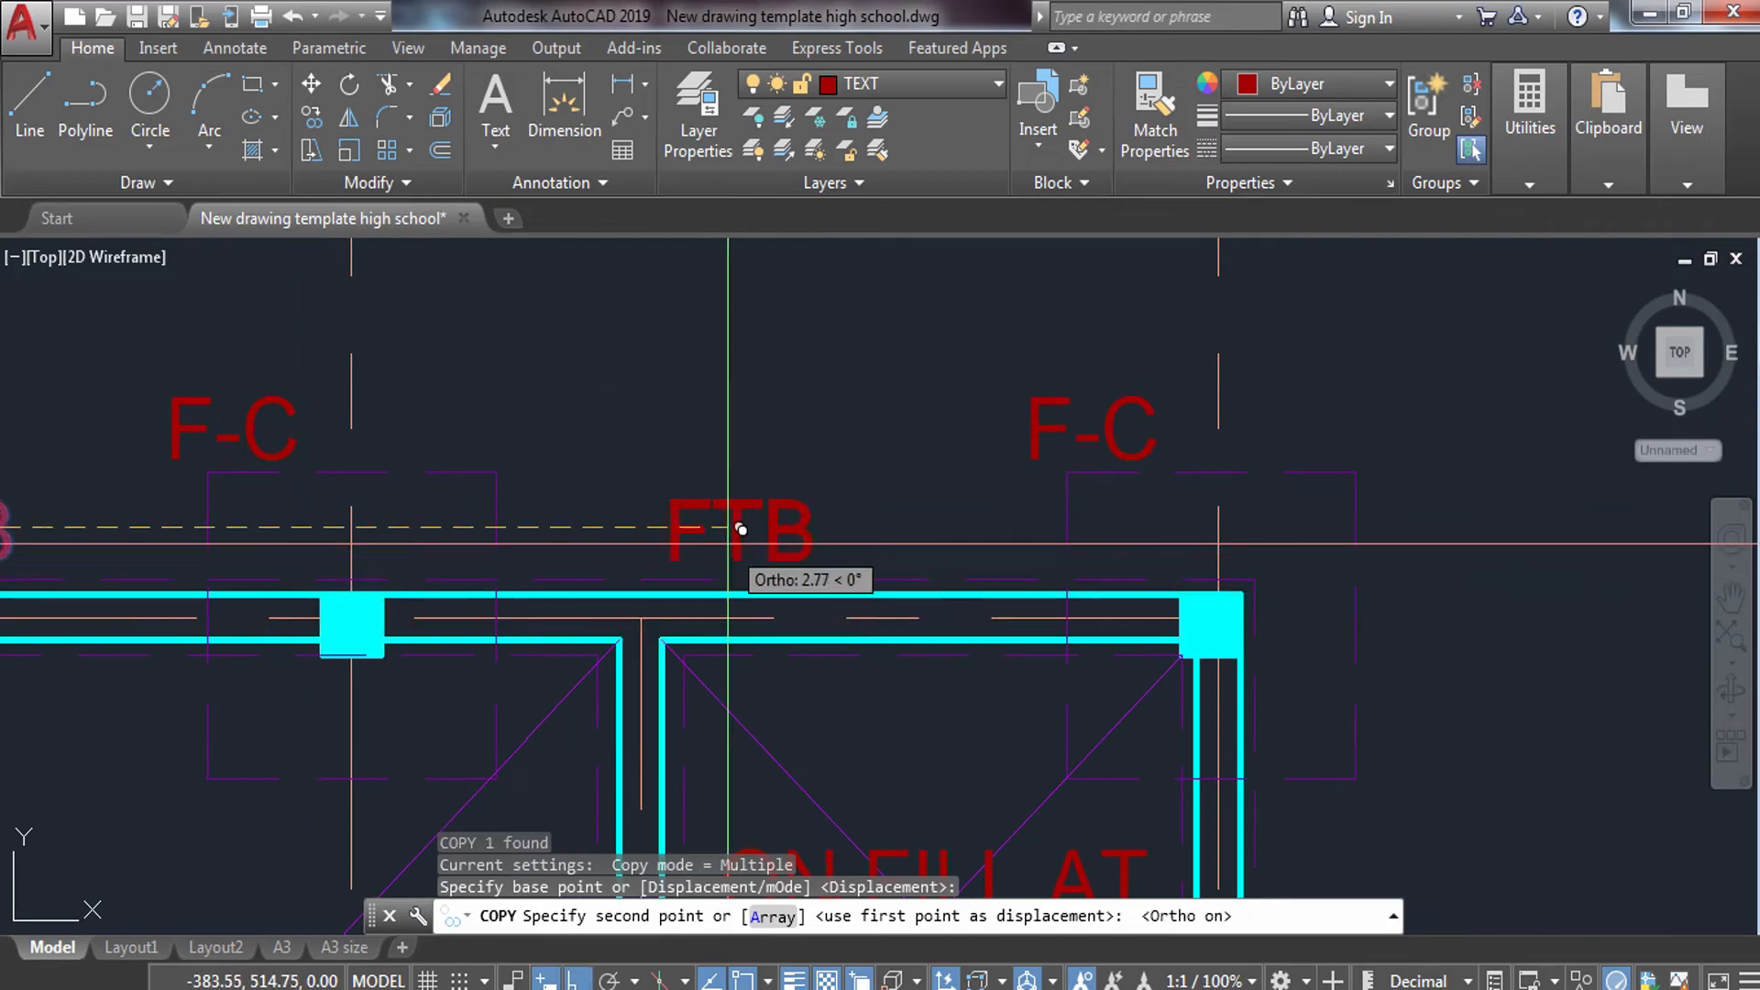
{"action": "left_click", "coordinate": [794, 530]}
{"action": "key", "text": "Escape"}
Copy both row 1 "FTB" labels straight down to just below the row 3 wall.
{"action": "scroll", "coordinate": [709, 533], "scroll_direction": "down", "scroll_amount": 3}
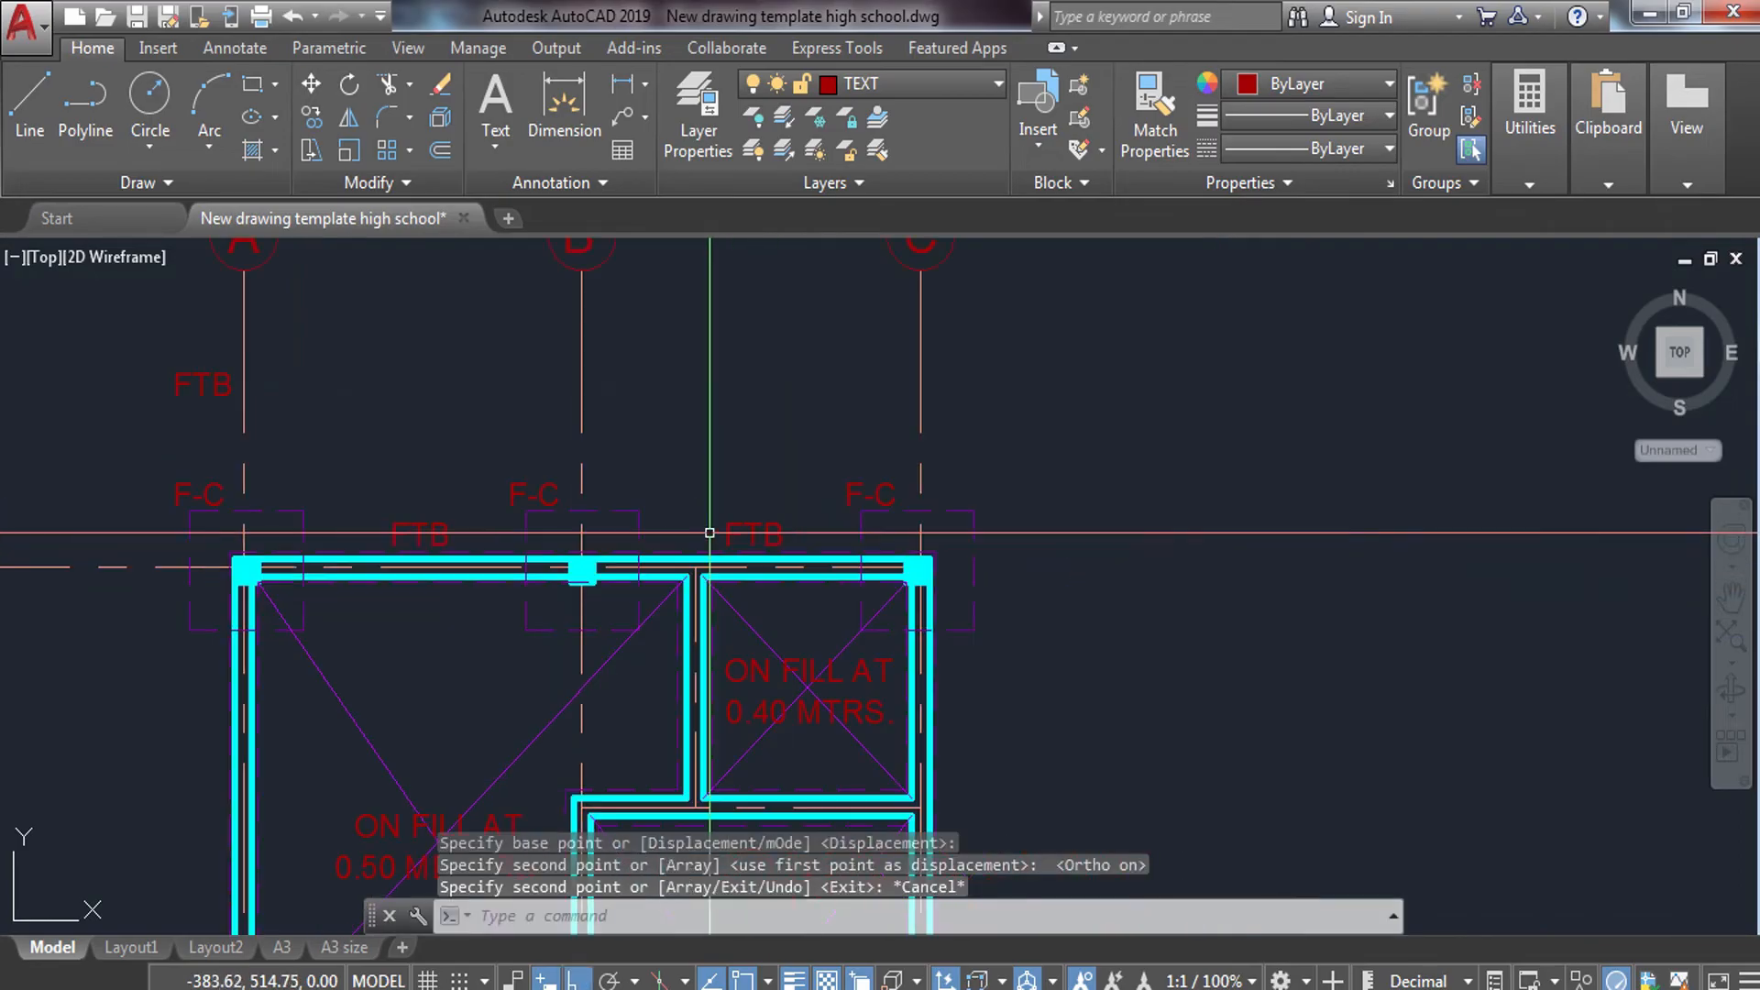
{"action": "left_click", "coordinate": [412, 529]}
{"action": "left_click", "coordinate": [726, 525]}
{"action": "type", "text": "CO"}
{"action": "key", "text": "Return"}
{"action": "scroll", "coordinate": [430, 561], "scroll_direction": "up", "scroll_amount": 5}
{"action": "left_click", "coordinate": [410, 463]}
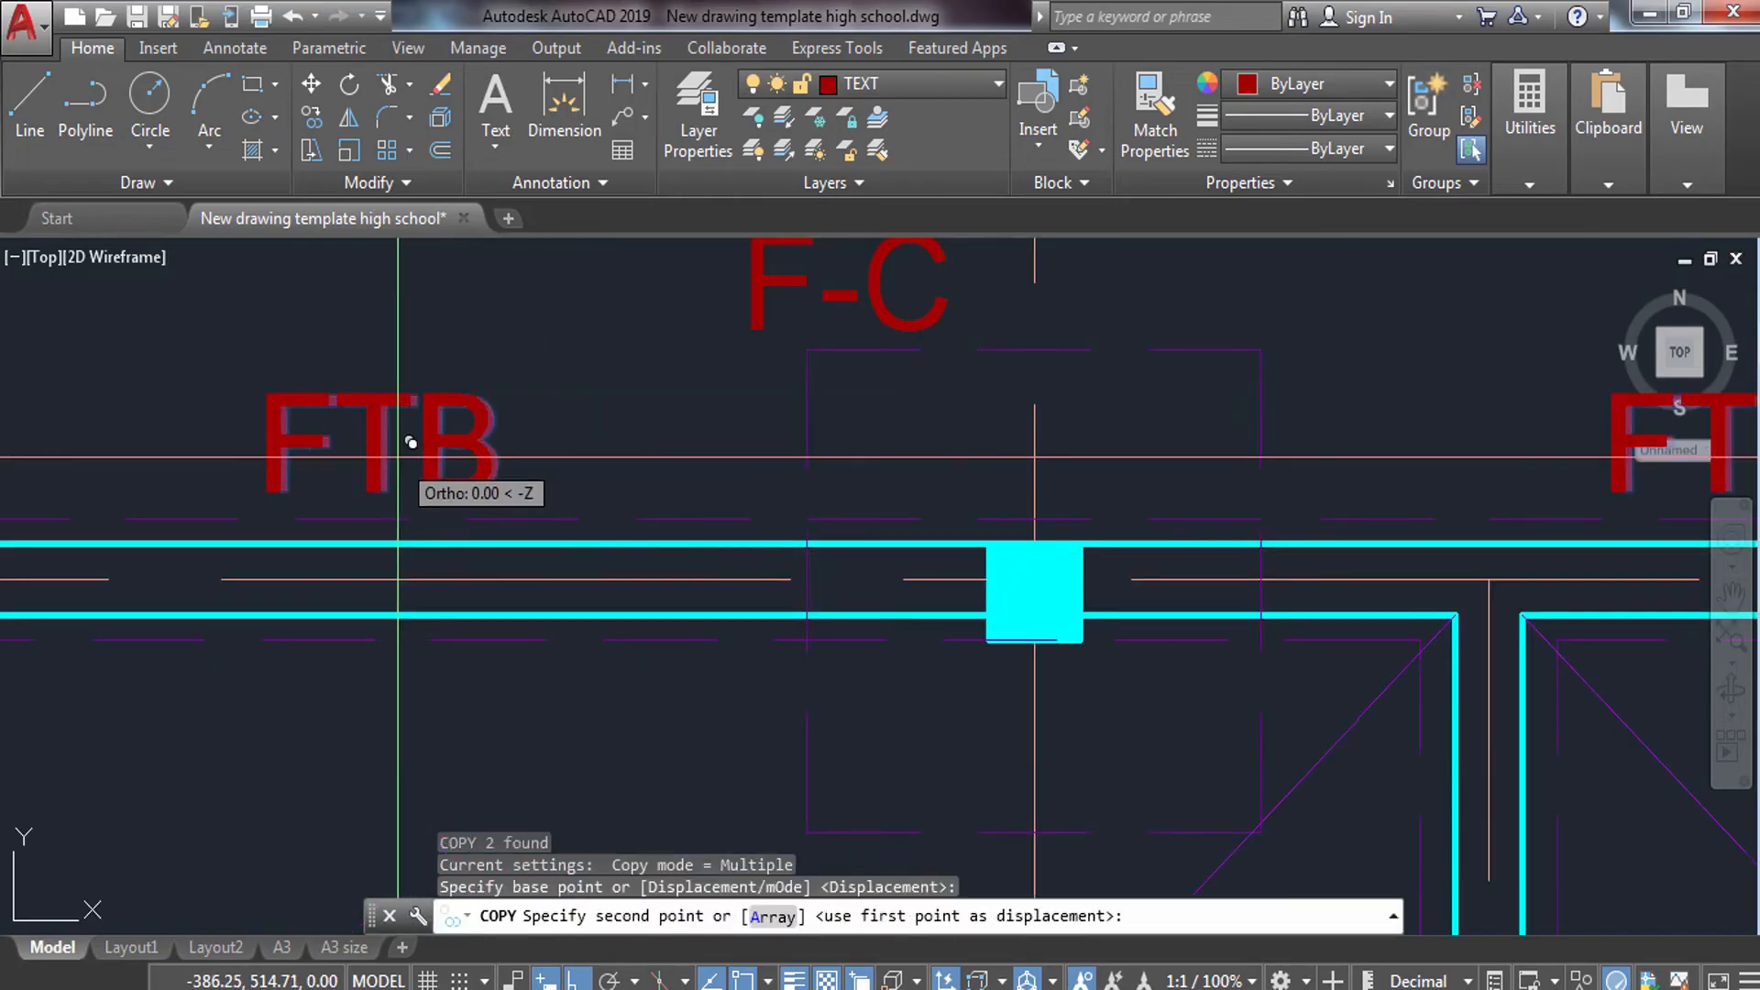
{"action": "scroll", "coordinate": [408, 596], "scroll_direction": "down", "scroll_amount": 6}
{"action": "scroll", "coordinate": [381, 539], "scroll_direction": "up", "scroll_amount": 6}
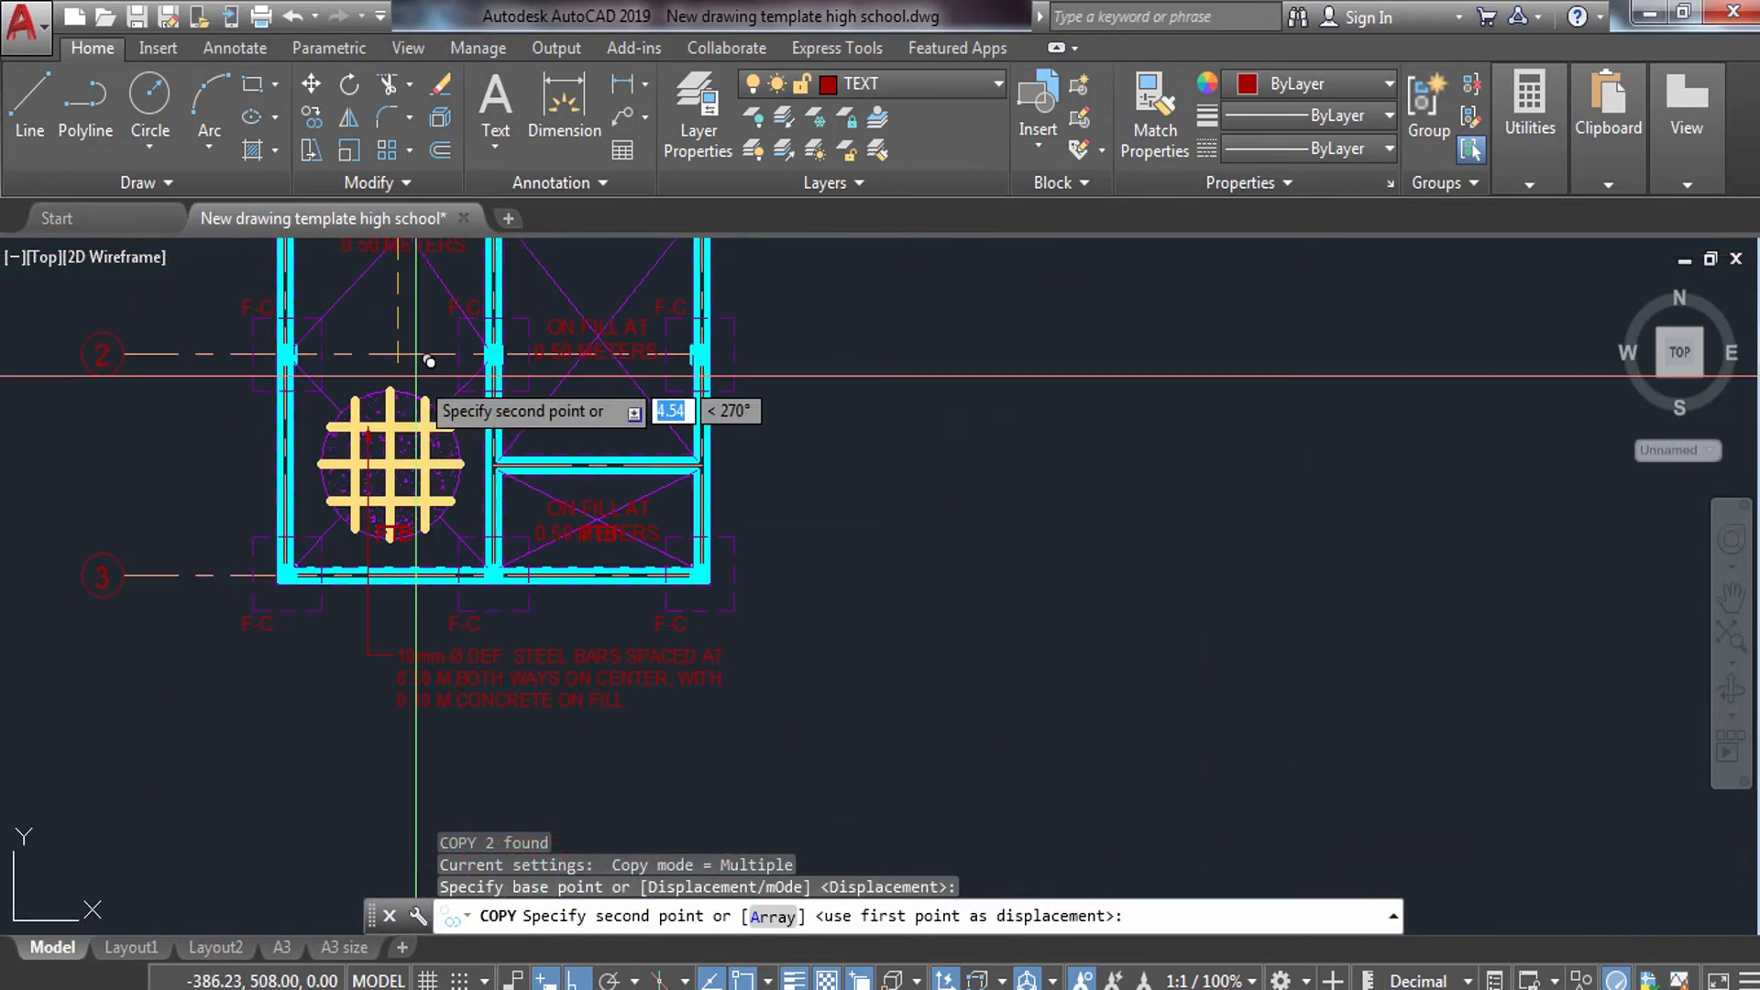
{"action": "left_click", "coordinate": [370, 539]}
{"action": "key", "text": "Escape"}
Copy the row 1 "FTB" label between grid lines A and B about 0.47 m straight up.
{"action": "scroll", "coordinate": [385, 550], "scroll_direction": "down", "scroll_amount": 6}
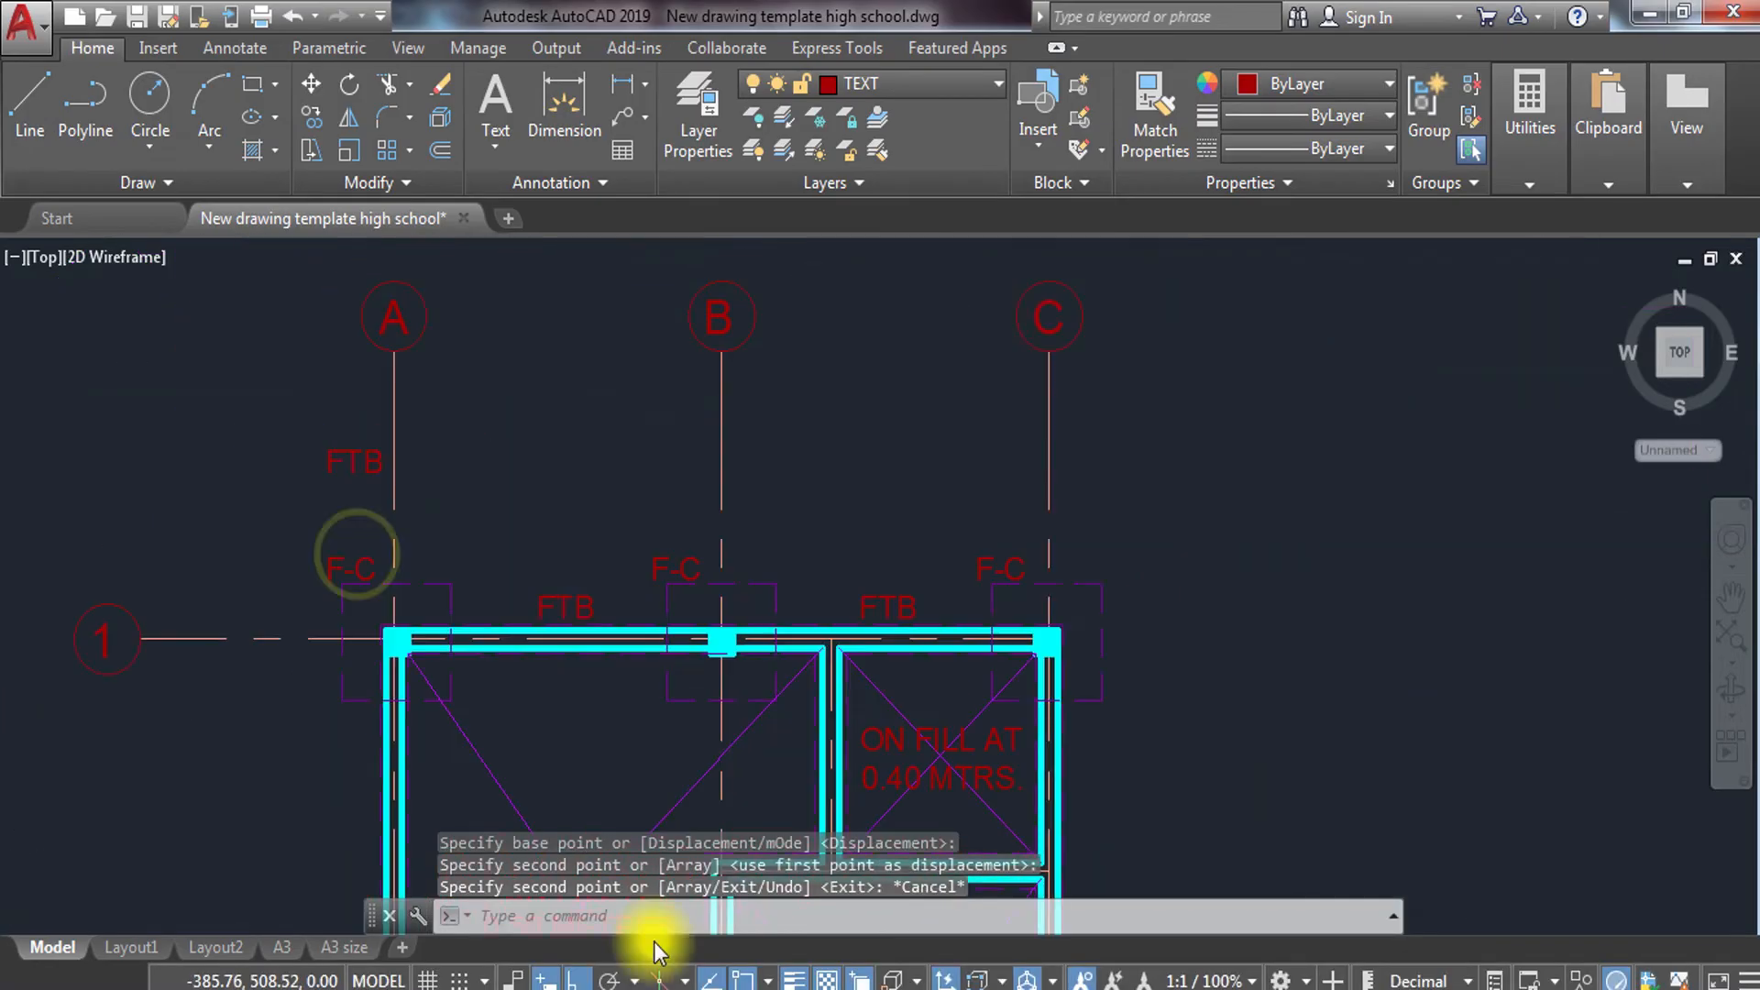
{"action": "scroll", "coordinate": [571, 628], "scroll_direction": "up", "scroll_amount": 8}
{"action": "middle_click_drag", "start_coordinate": [627, 584], "coordinate": [512, 342]}
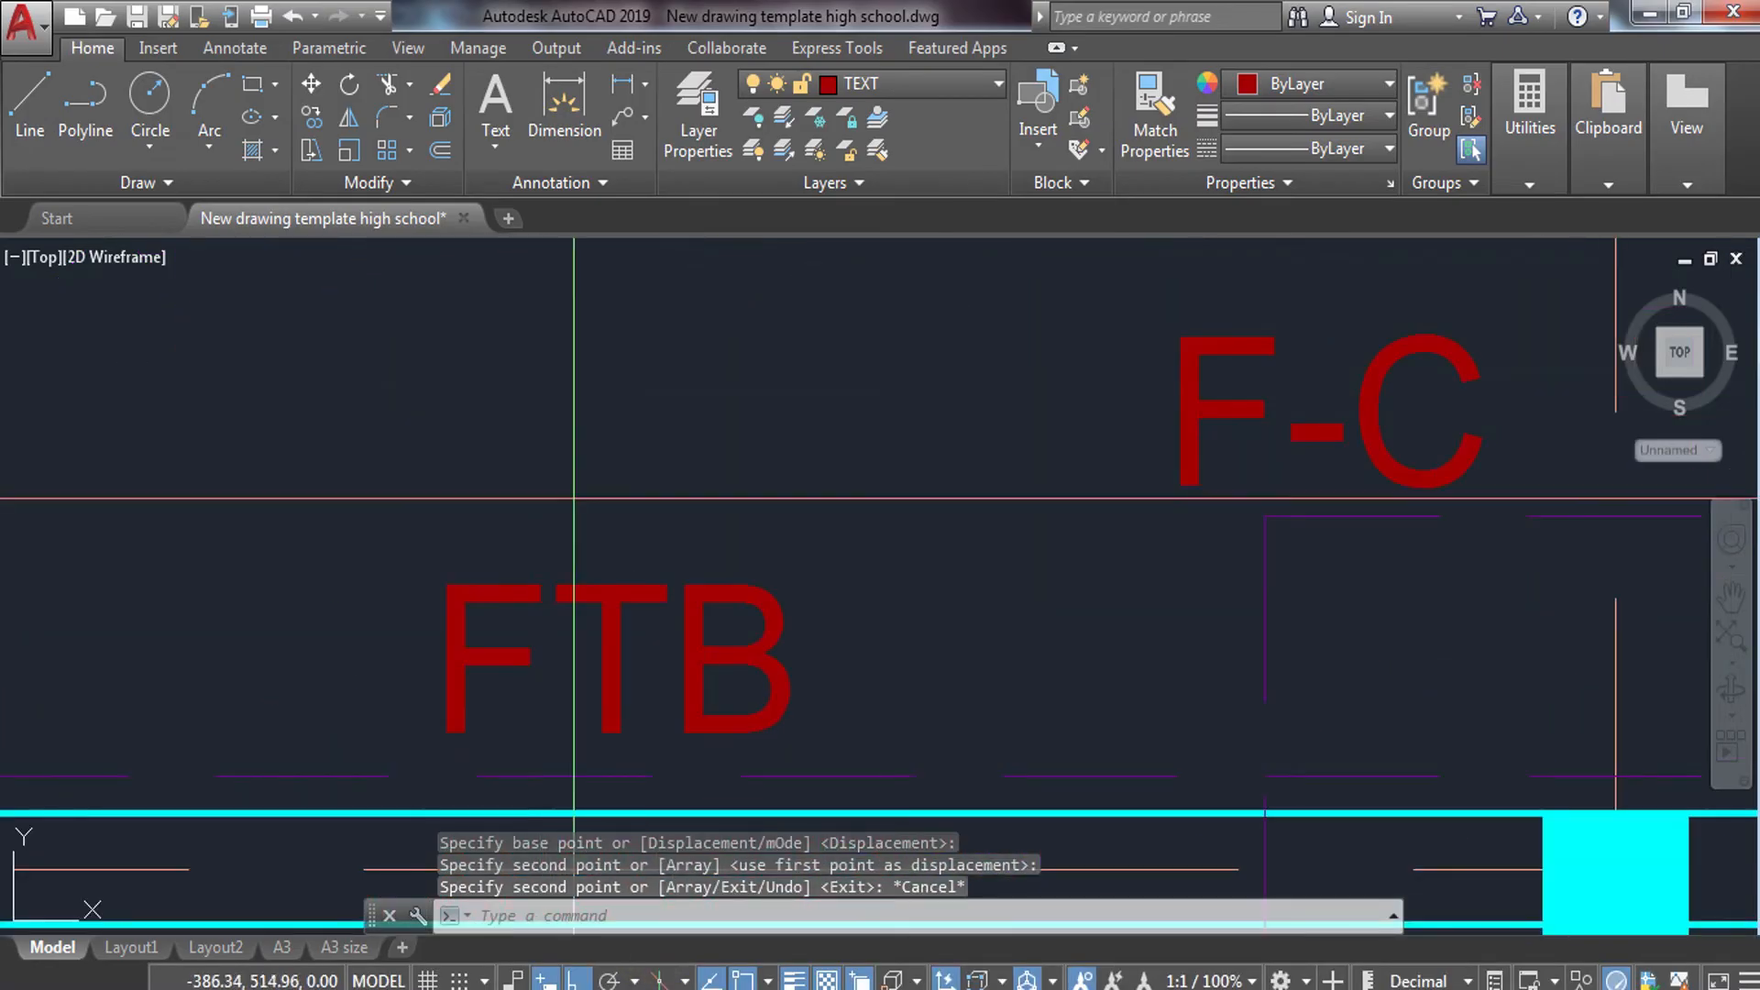
{"action": "left_click", "coordinate": [437, 604]}
{"action": "key", "text": "Return"}
{"action": "left_click", "coordinate": [494, 644]}
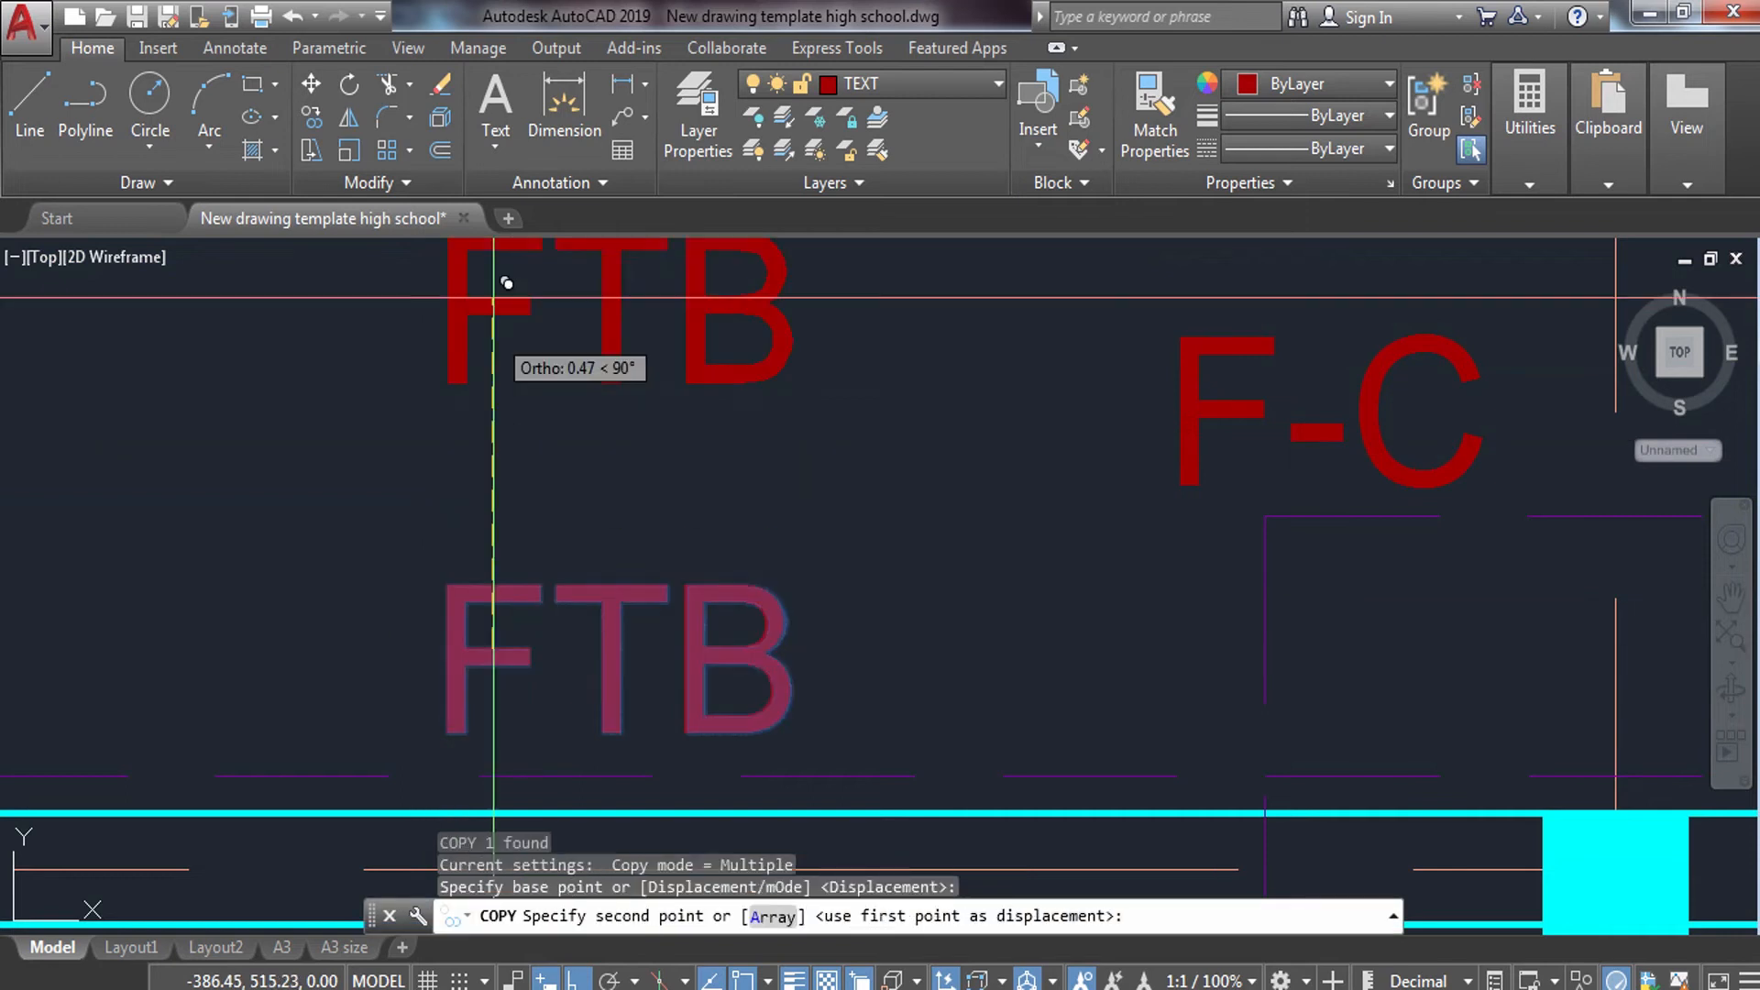
{"action": "left_click", "coordinate": [495, 295]}
{"action": "key", "text": "Escape"}
Rotate the raised "FTB" copy 90 degrees so it reads vertically.
{"action": "middle_click_drag", "start_coordinate": [507, 326], "coordinate": [521, 514]}
{"action": "left_click", "coordinate": [549, 338]}
{"action": "left_click", "coordinate": [443, 503]}
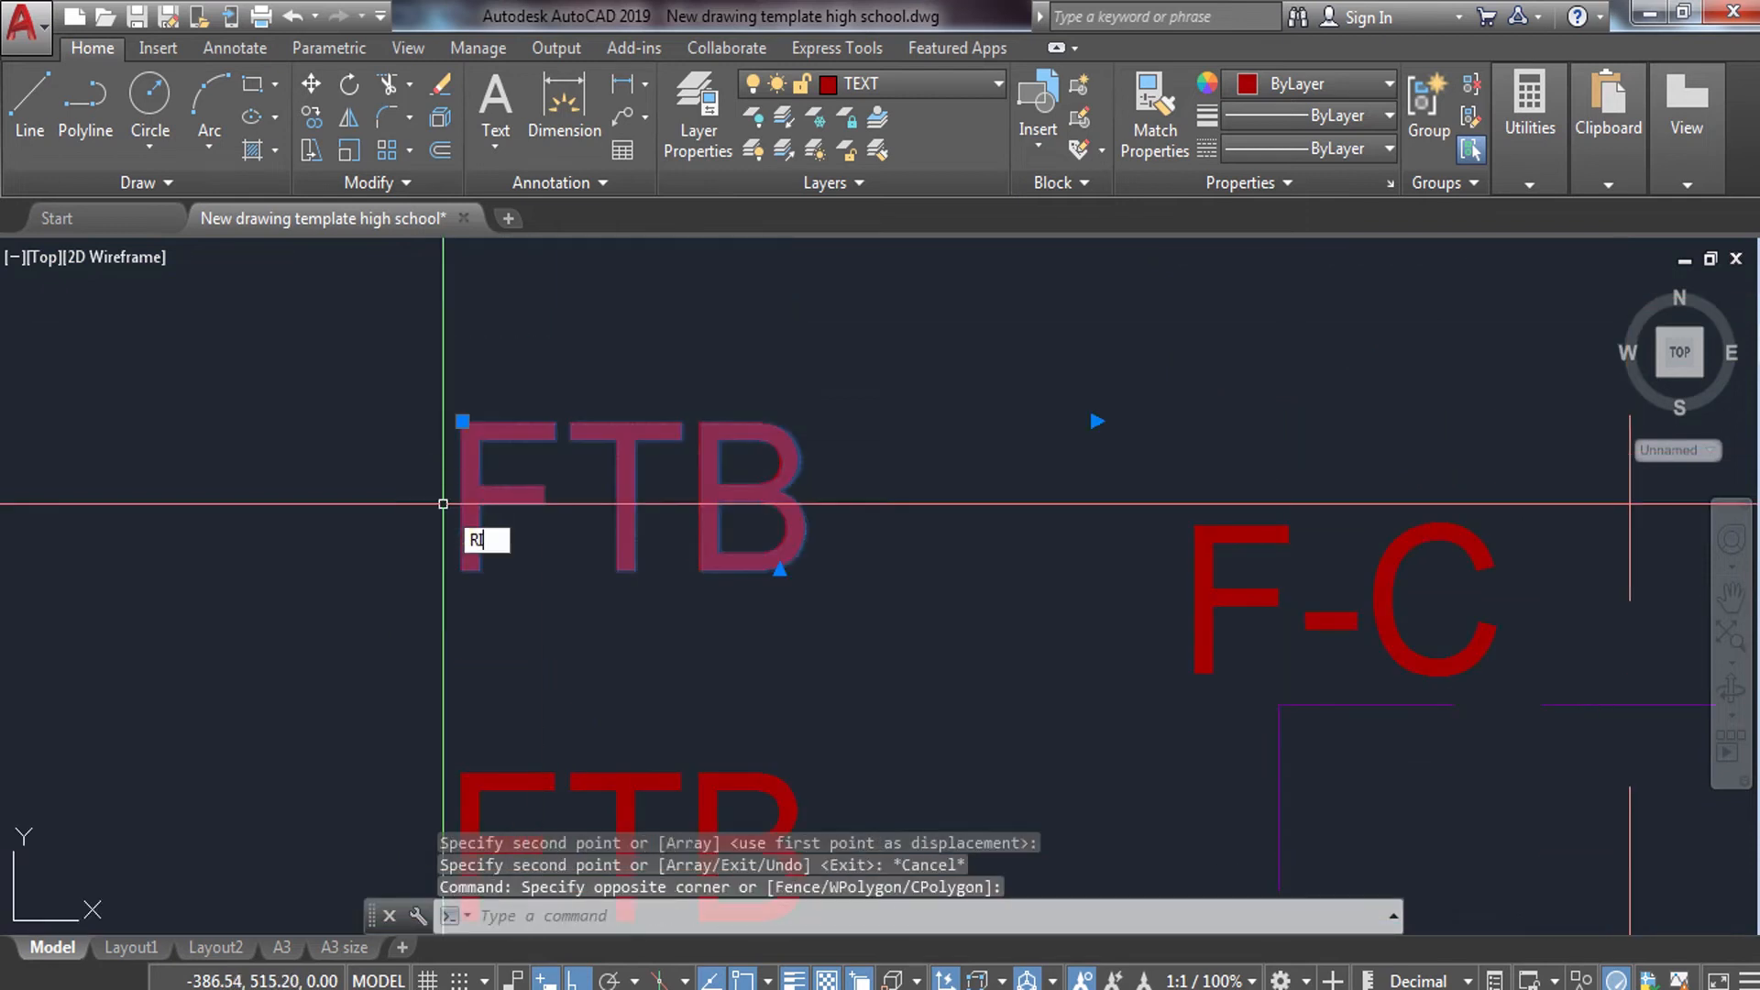
{"action": "key", "text": "Escape"}
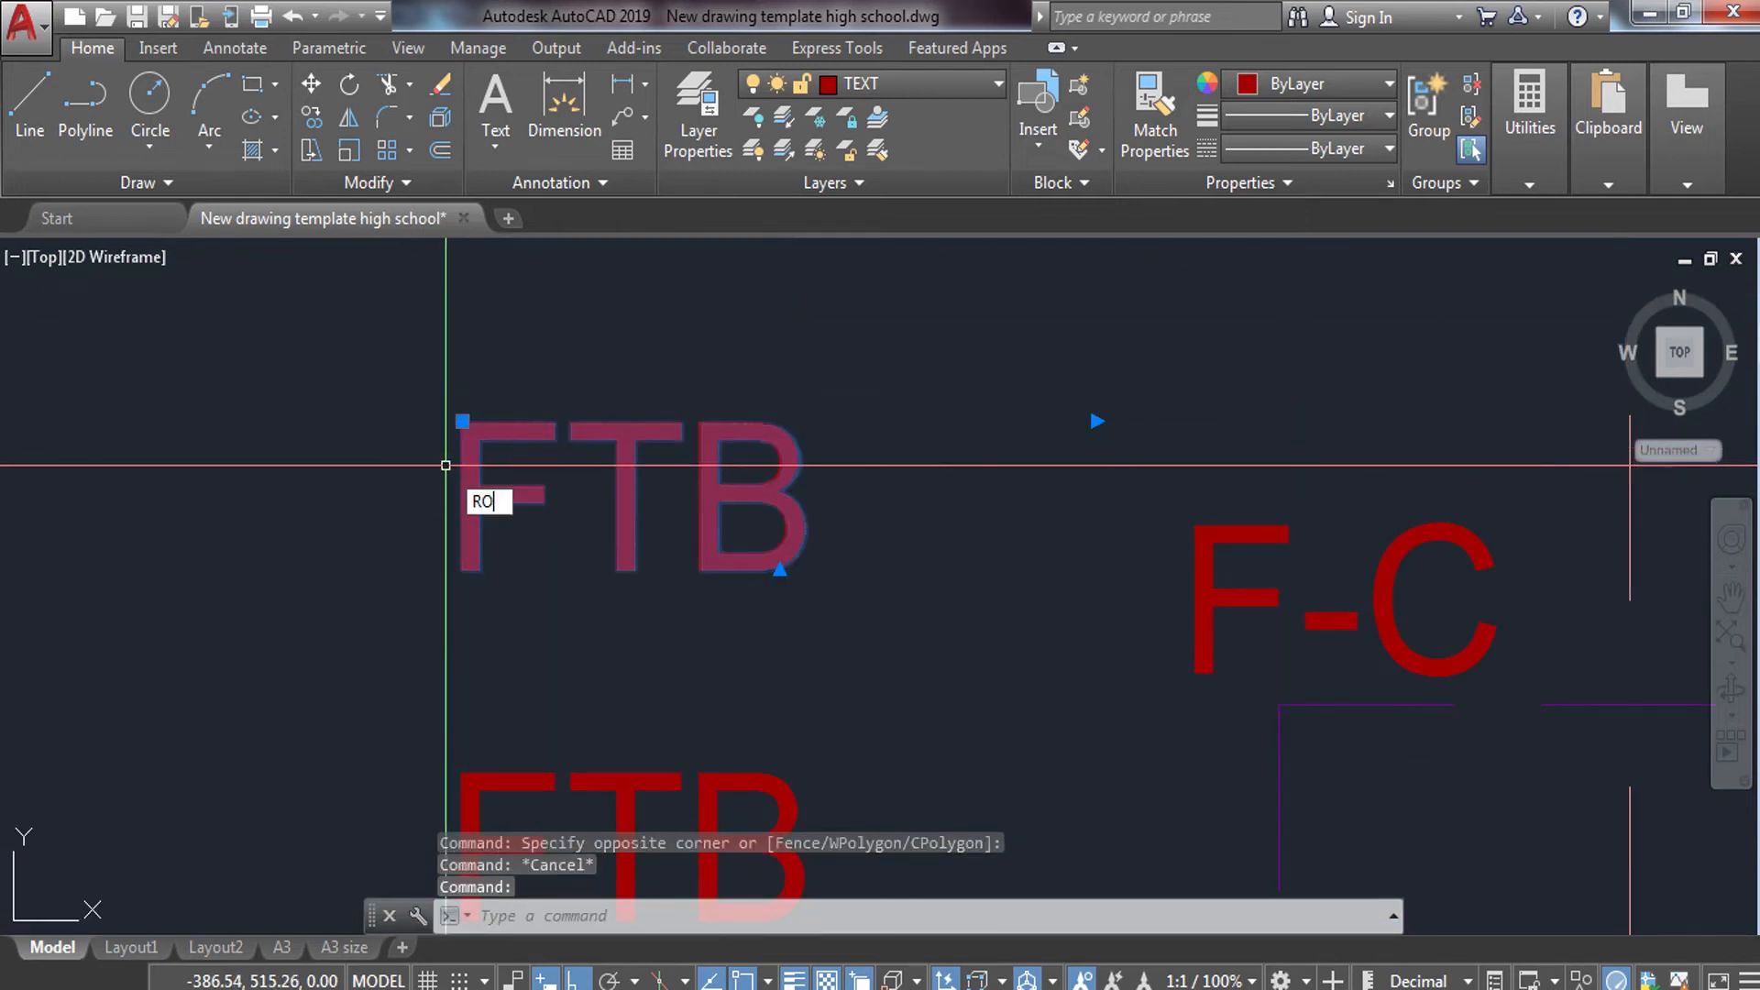
{"action": "key", "text": "Return"}
{"action": "left_click", "coordinate": [474, 501]}
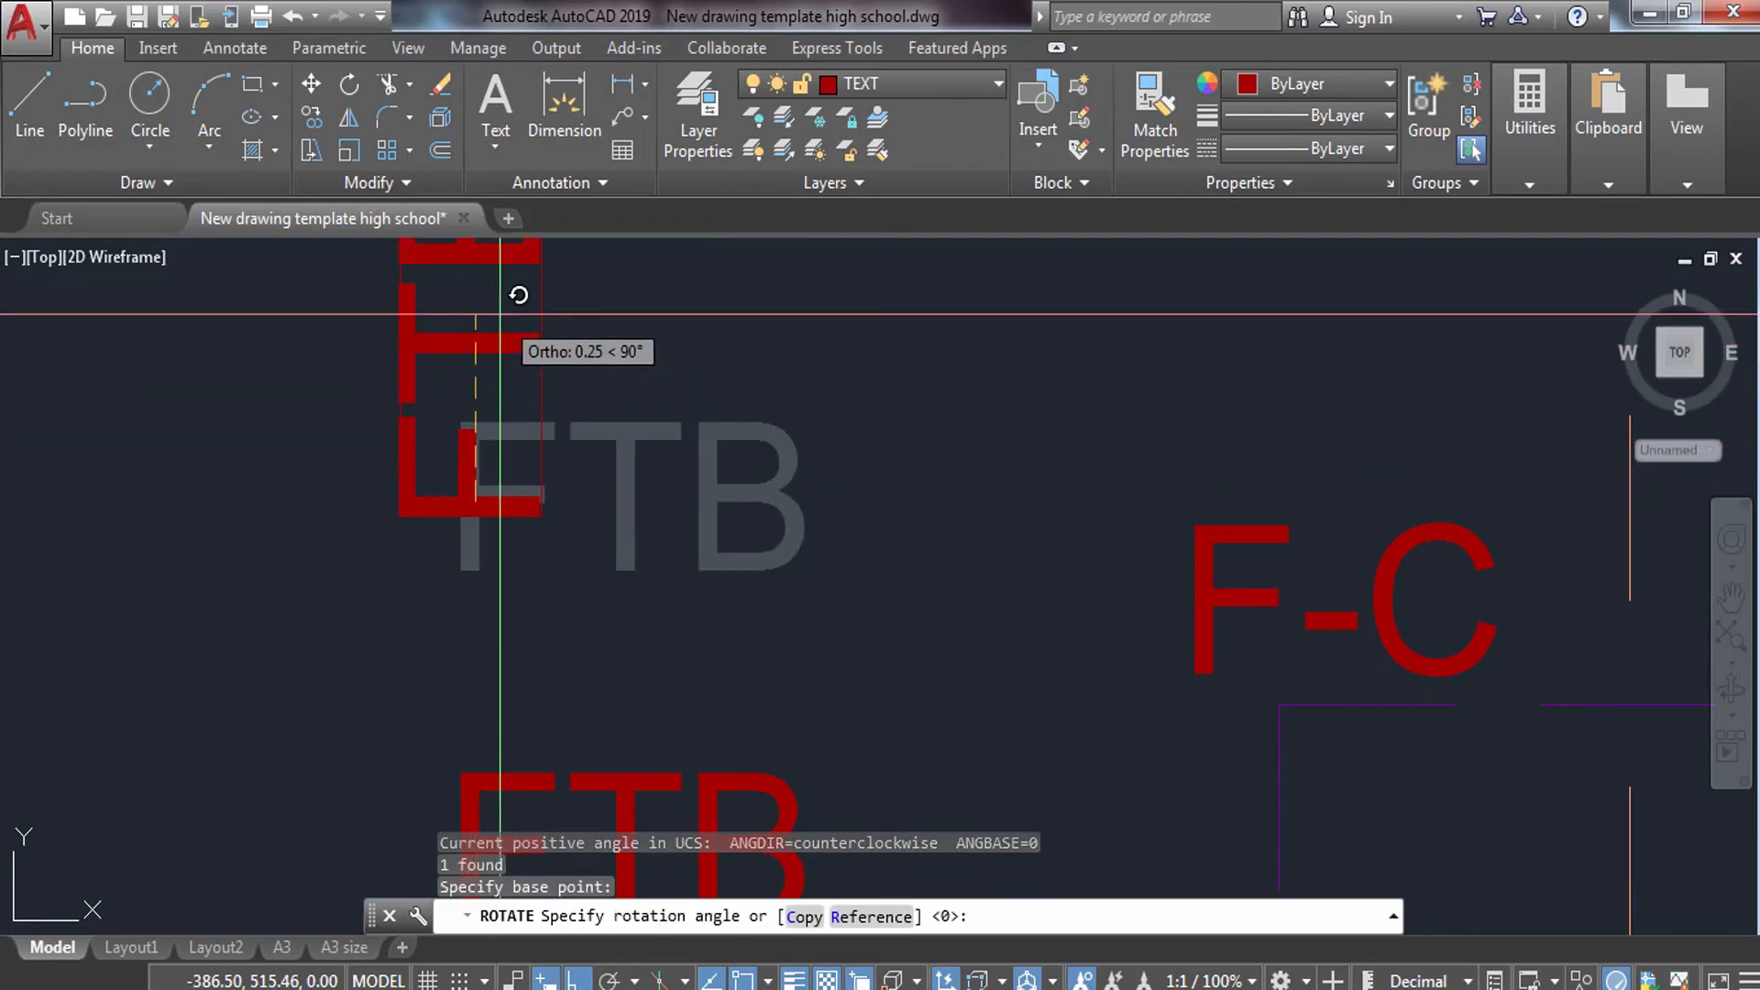
{"action": "left_click", "coordinate": [520, 296]}
Copy the vertical "FTB" label to the outer side of the grid line A wall, midway between rows 1 and 2.
{"action": "scroll", "coordinate": [485, 312], "scroll_direction": "down", "scroll_amount": 3}
{"action": "left_click", "coordinate": [562, 287]}
{"action": "left_click", "coordinate": [421, 400]}
{"action": "type", "text": "co"}
{"action": "key", "text": "Return"}
{"action": "left_click", "coordinate": [458, 332]}
{"action": "scroll", "coordinate": [222, 575], "scroll_direction": "down", "scroll_amount": 2}
{"action": "middle_click_drag", "start_coordinate": [222, 575], "coordinate": [694, 194]}
{"action": "middle_click_drag", "start_coordinate": [487, 580], "coordinate": [538, 238]}
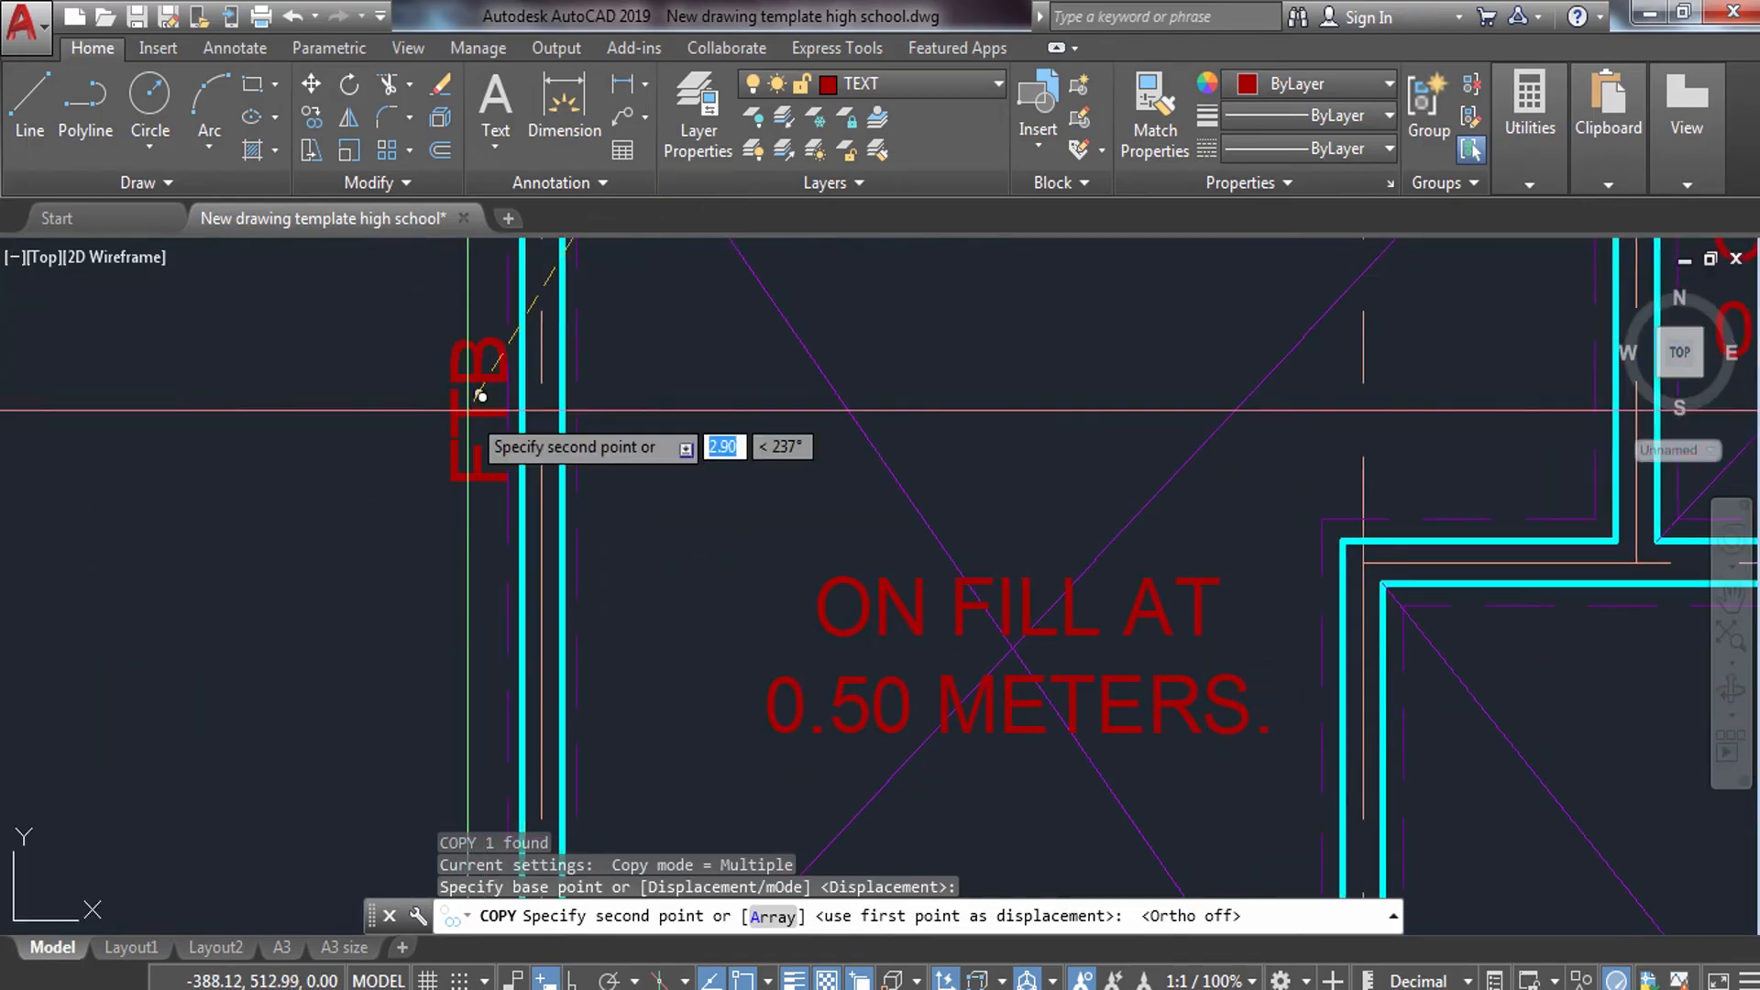
{"action": "scroll", "coordinate": [459, 463], "scroll_direction": "down", "scroll_amount": 5}
{"action": "scroll", "coordinate": [465, 488], "scroll_direction": "up", "scroll_amount": 3}
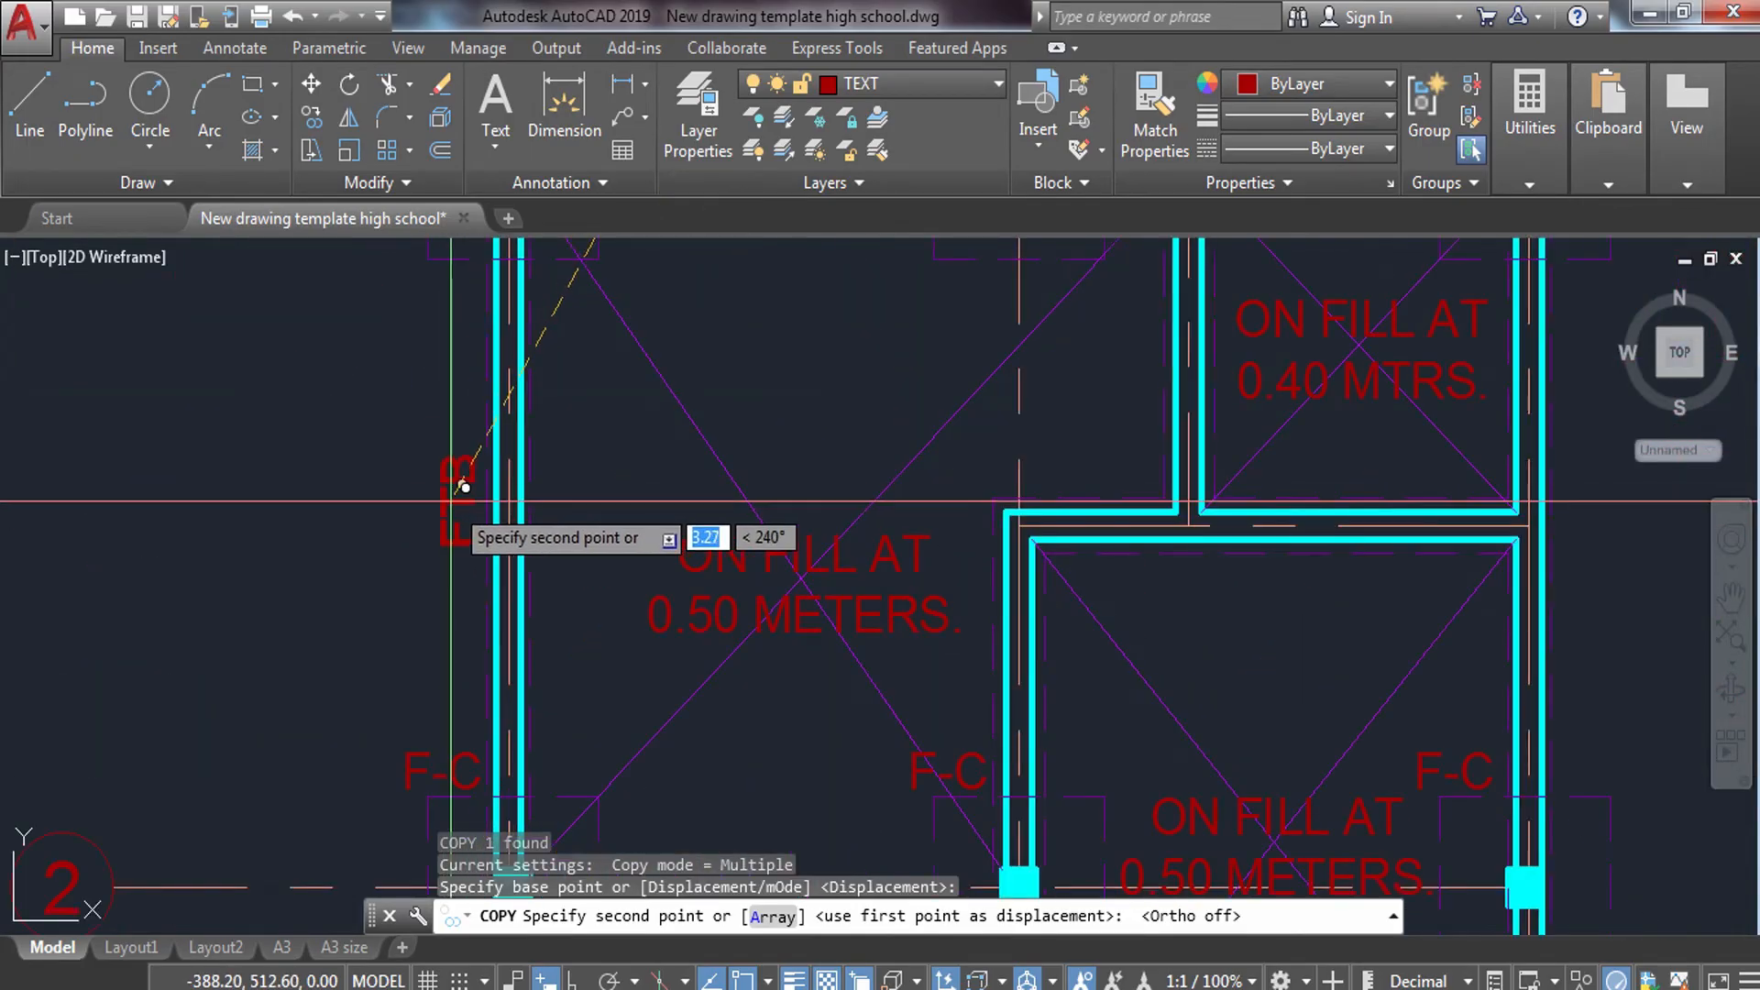
{"action": "key", "text": "Escape"}
Copy the vertical "FTB" label on the grid line A wall about 3.45 m straight down, between rows 2 and 3.
{"action": "left_click", "coordinate": [448, 432]}
{"action": "left_click", "coordinate": [413, 591]}
{"action": "type", "text": "co"}
{"action": "key", "text": "Return"}
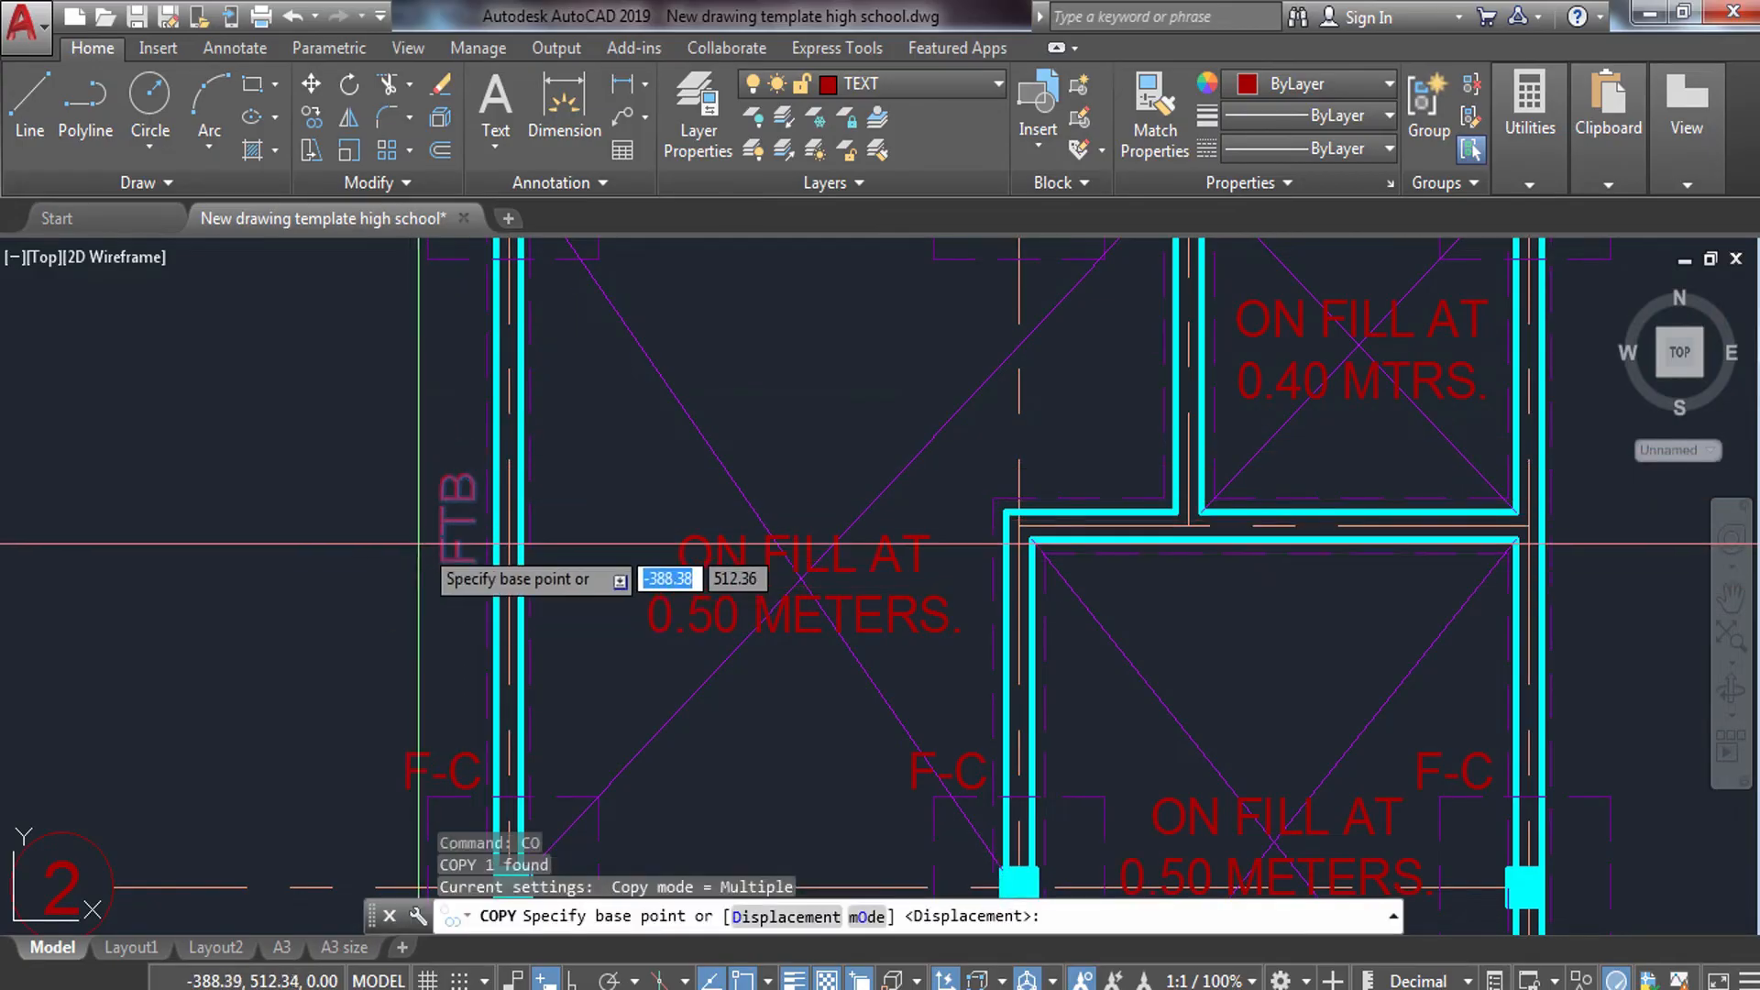
{"action": "left_click", "coordinate": [440, 557]}
{"action": "scroll", "coordinate": [457, 589], "scroll_direction": "down", "scroll_amount": 6}
{"action": "middle_click_drag", "start_coordinate": [414, 620], "coordinate": [439, 387]}
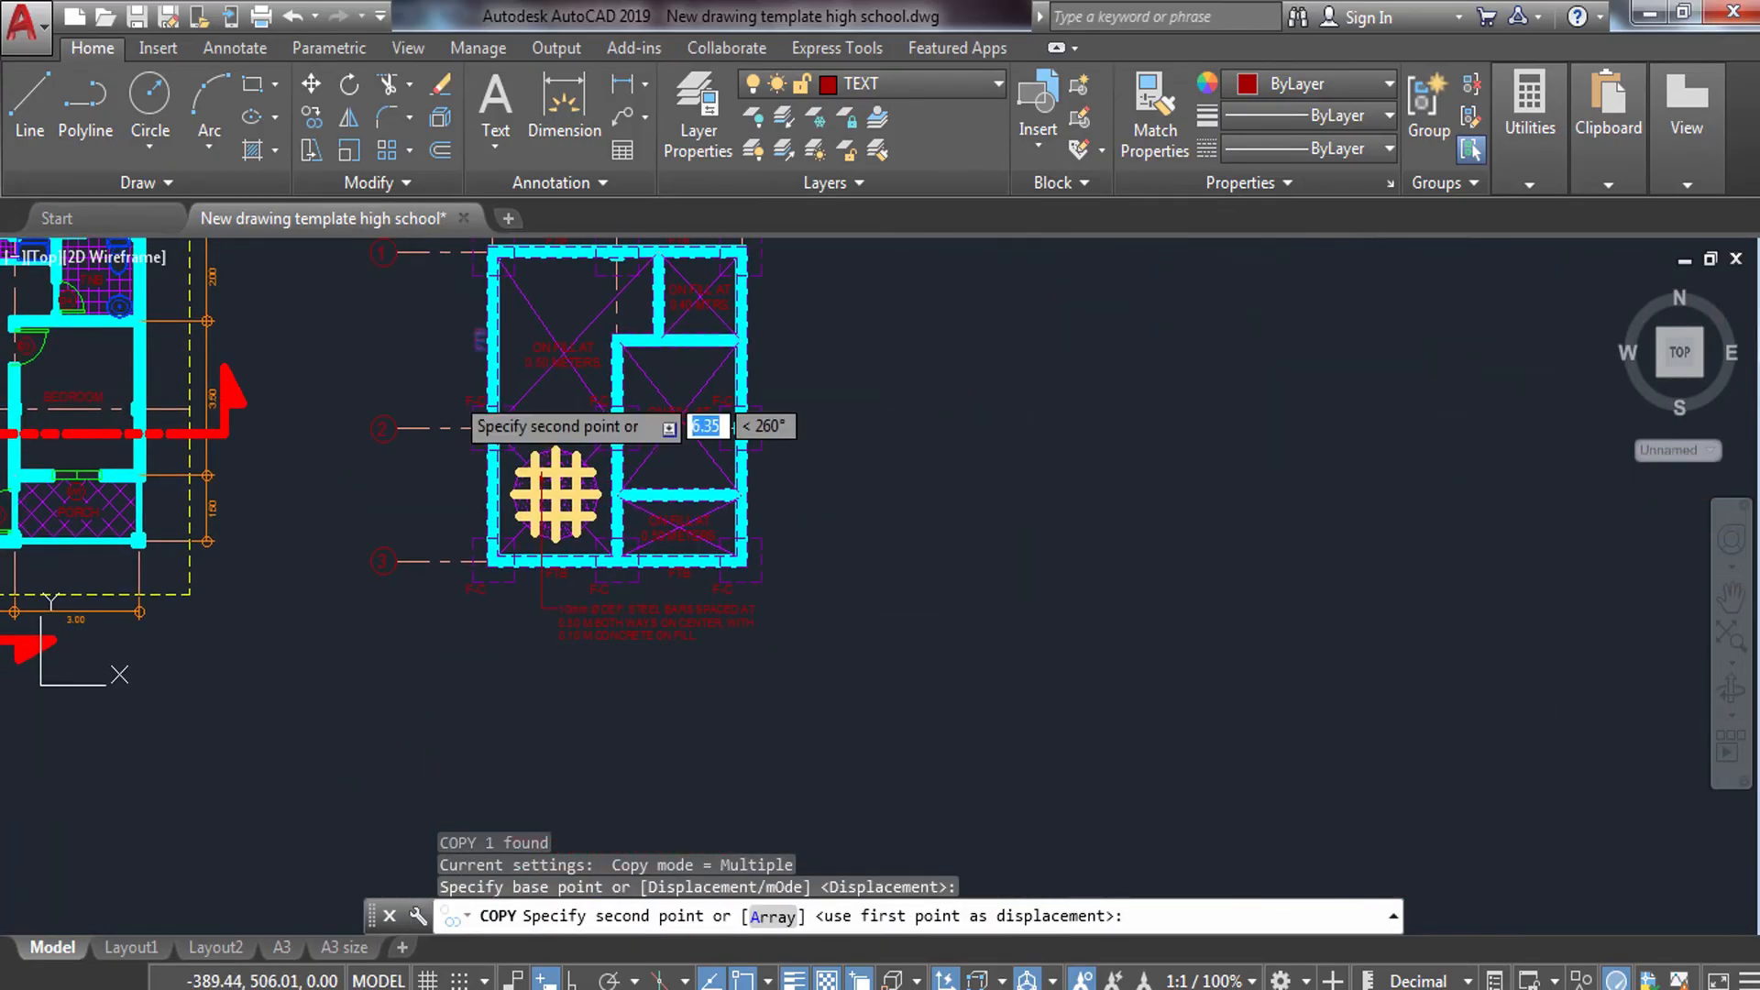
{"action": "scroll", "coordinate": [467, 431], "scroll_direction": "up", "scroll_amount": 6}
{"action": "key", "text": "F8"}
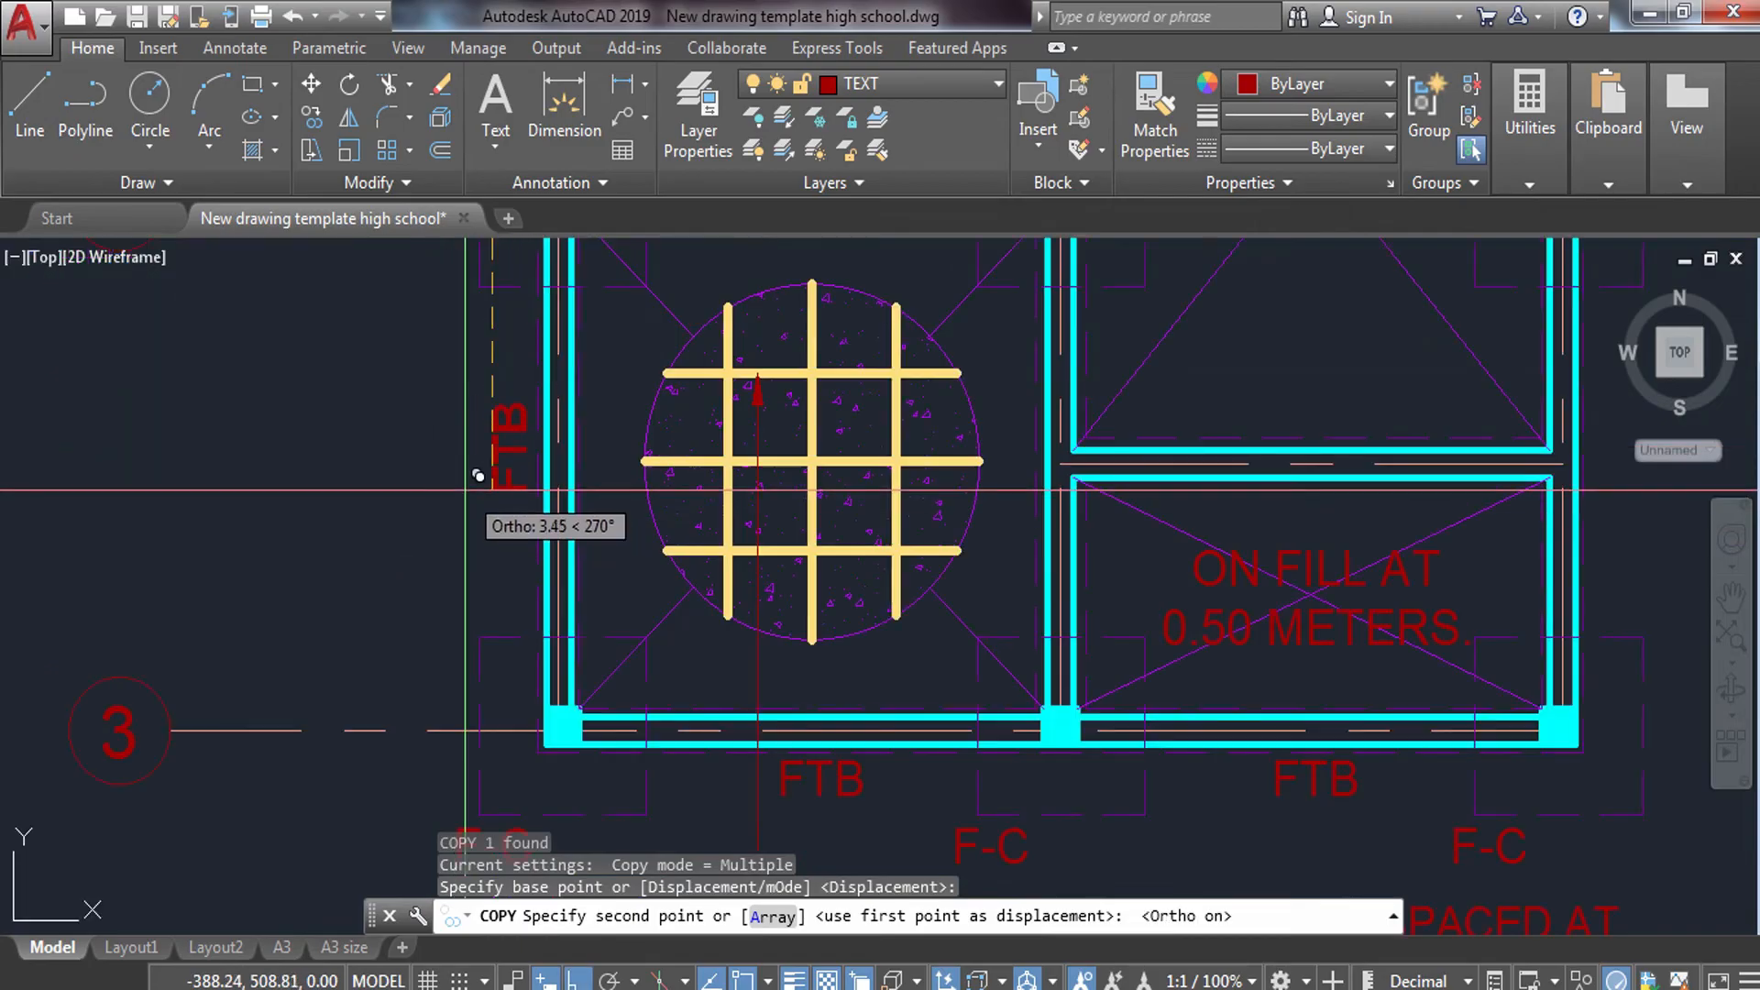
{"action": "left_click", "coordinate": [466, 489]}
{"action": "key", "text": "Escape"}
Copy both vertical "FTB" labels horizontally from the grid line A wall to the outer side of the grid line C wall.
{"action": "scroll", "coordinate": [467, 488], "scroll_direction": "down", "scroll_amount": 4}
{"action": "middle_click_drag", "start_coordinate": [476, 420], "coordinate": [500, 546]}
{"action": "left_click", "coordinate": [498, 367]}
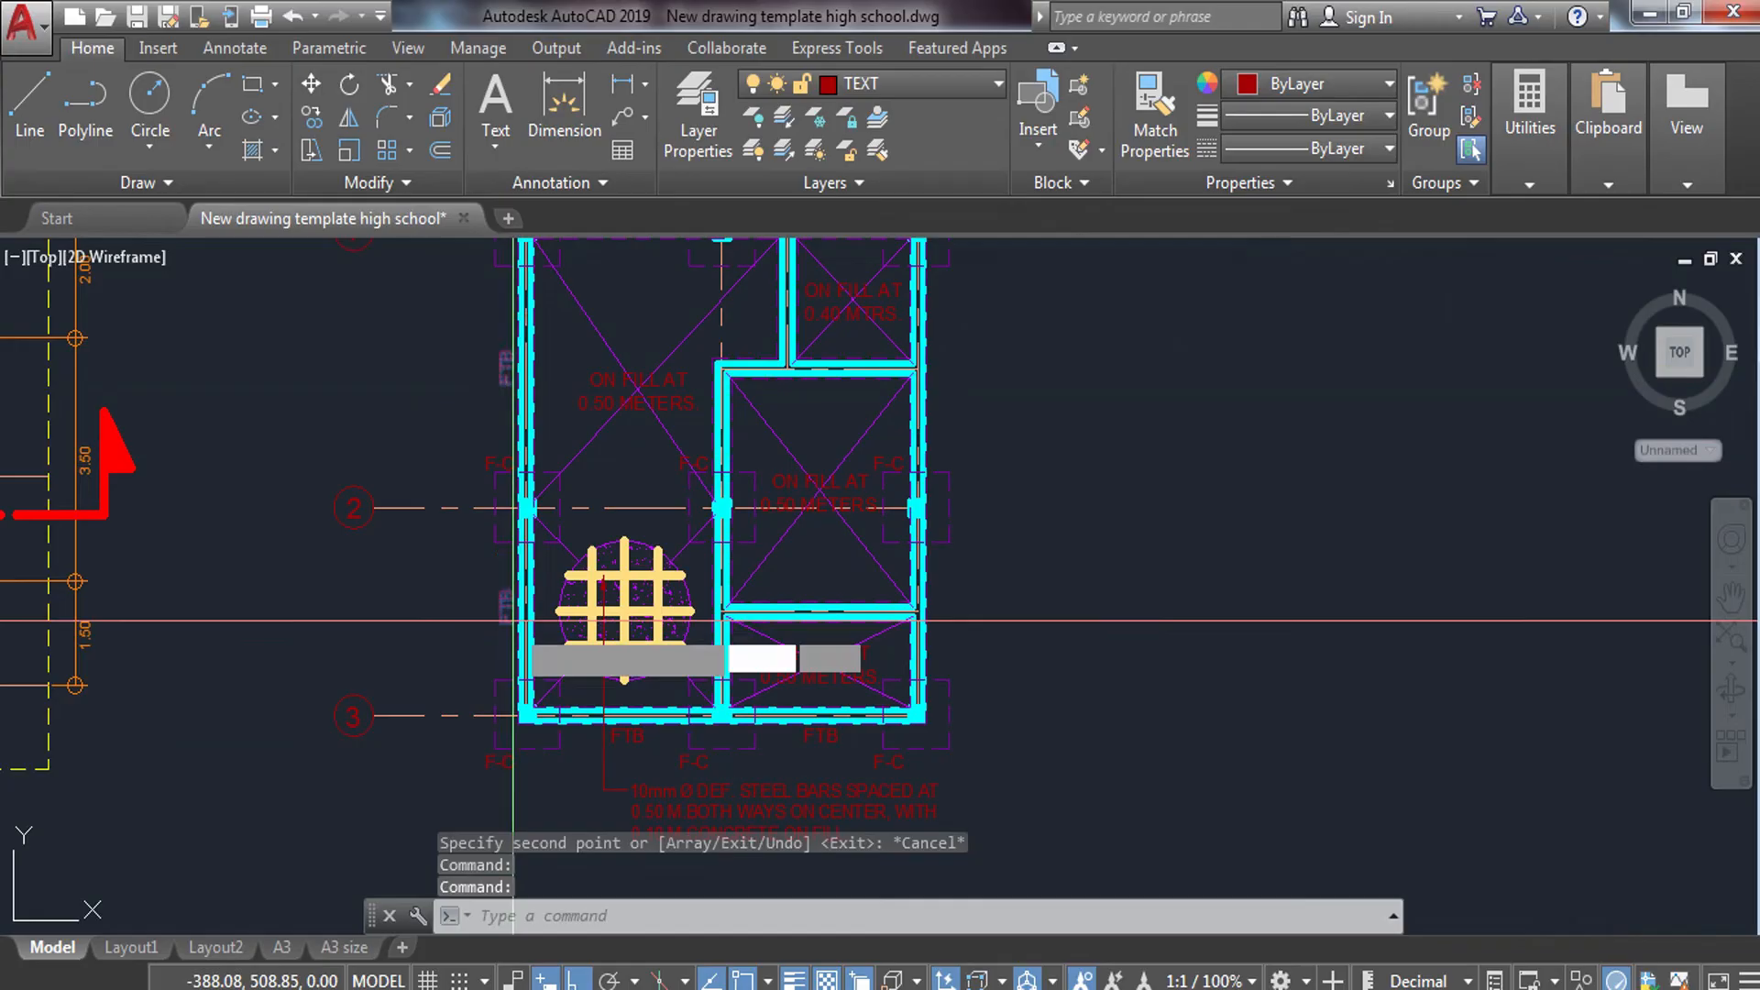
{"action": "scroll", "coordinate": [516, 620], "scroll_direction": "up", "scroll_amount": 4}
{"action": "left_click", "coordinate": [480, 603]}
{"action": "scroll", "coordinate": [477, 593], "scroll_direction": "down", "scroll_amount": 4}
{"action": "scroll", "coordinate": [907, 591], "scroll_direction": "up", "scroll_amount": 4}
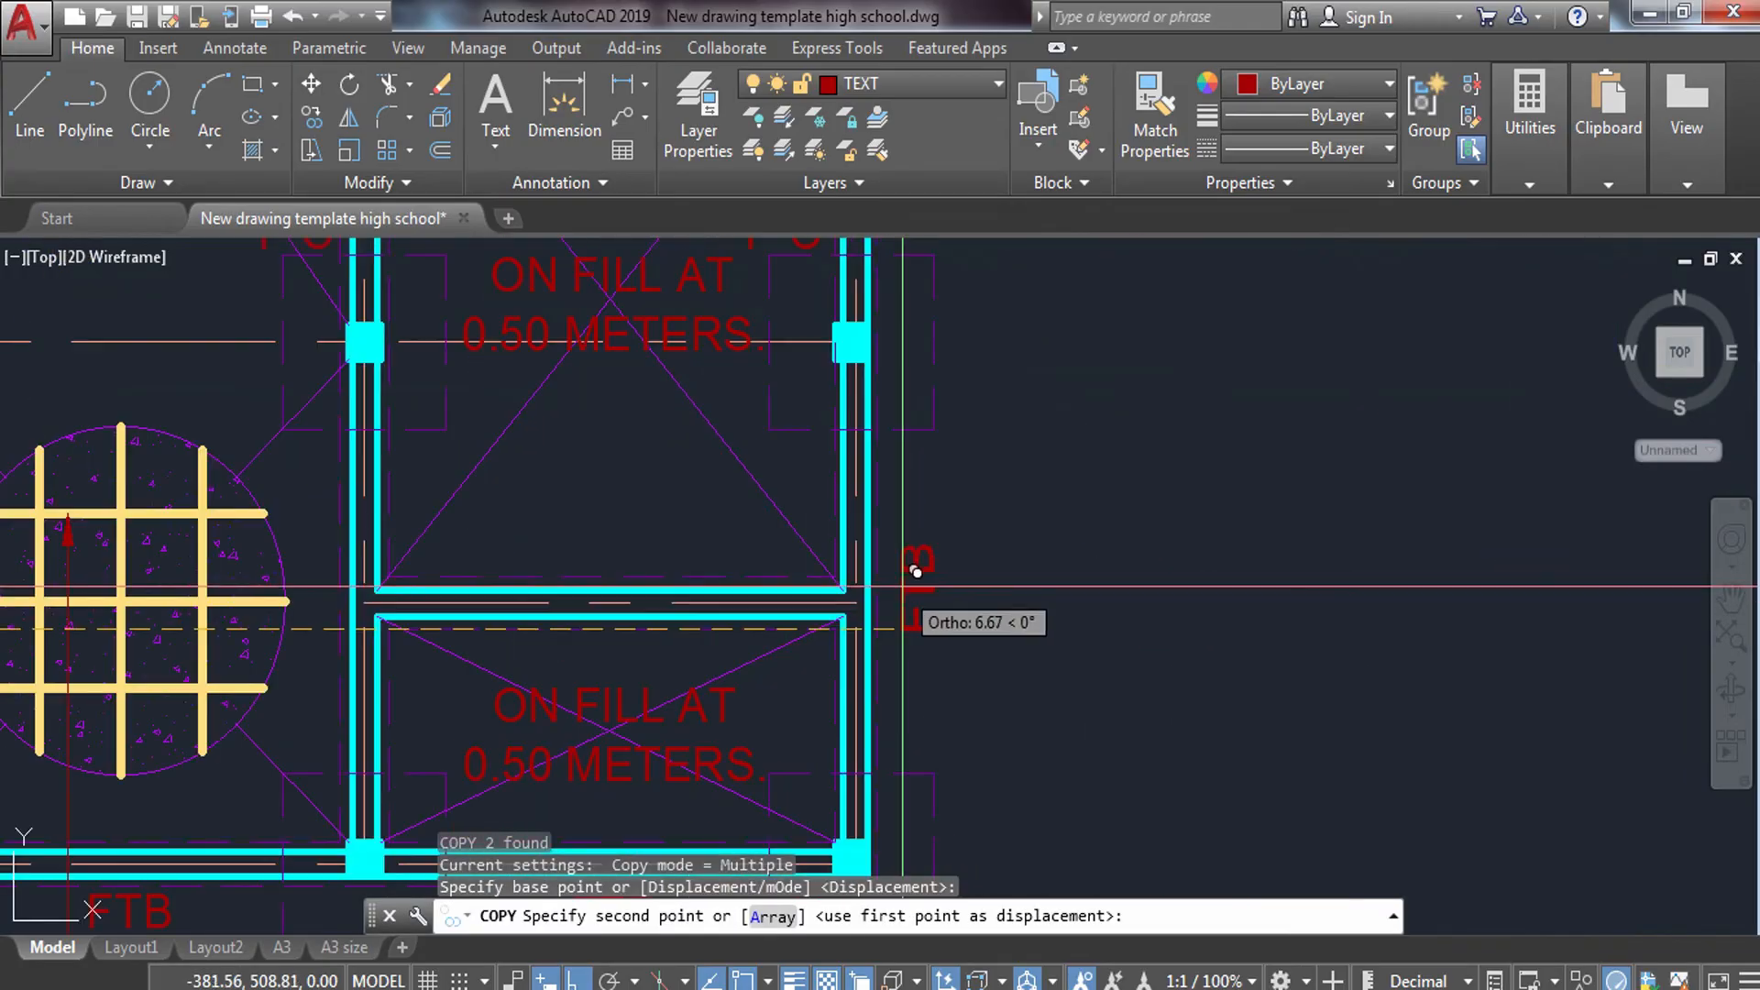
{"action": "left_click", "coordinate": [894, 582]}
{"action": "key", "text": "Escape"}
Erase the spare vertical "FTB" label above row 1 between grid lines A and B.
{"action": "scroll", "coordinate": [894, 582], "scroll_direction": "down", "scroll_amount": 2}
{"action": "middle_click_drag", "start_coordinate": [806, 416], "coordinate": [831, 669]}
{"action": "key", "text": "Escape"}
{"action": "middle_click_drag", "start_coordinate": [647, 352], "coordinate": [641, 520]}
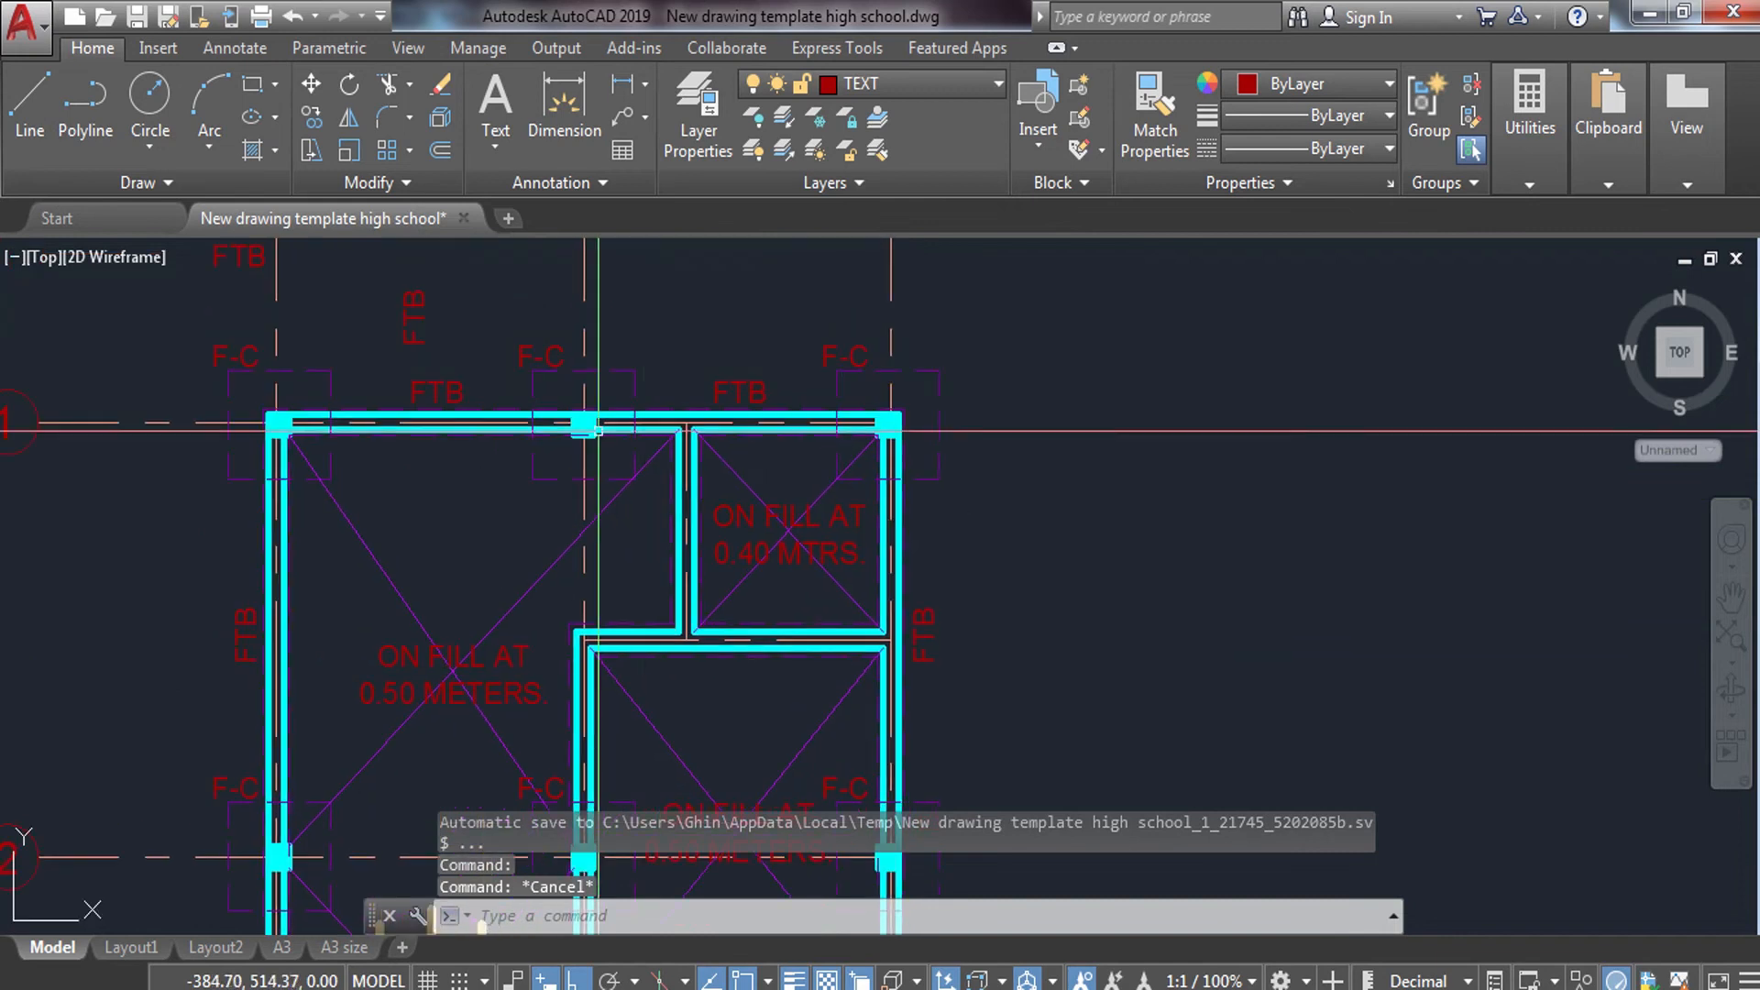
{"action": "left_click", "coordinate": [449, 300]}
{"action": "left_click", "coordinate": [414, 322]}
{"action": "middle_click_drag", "start_coordinate": [588, 318], "coordinate": [651, 526]}
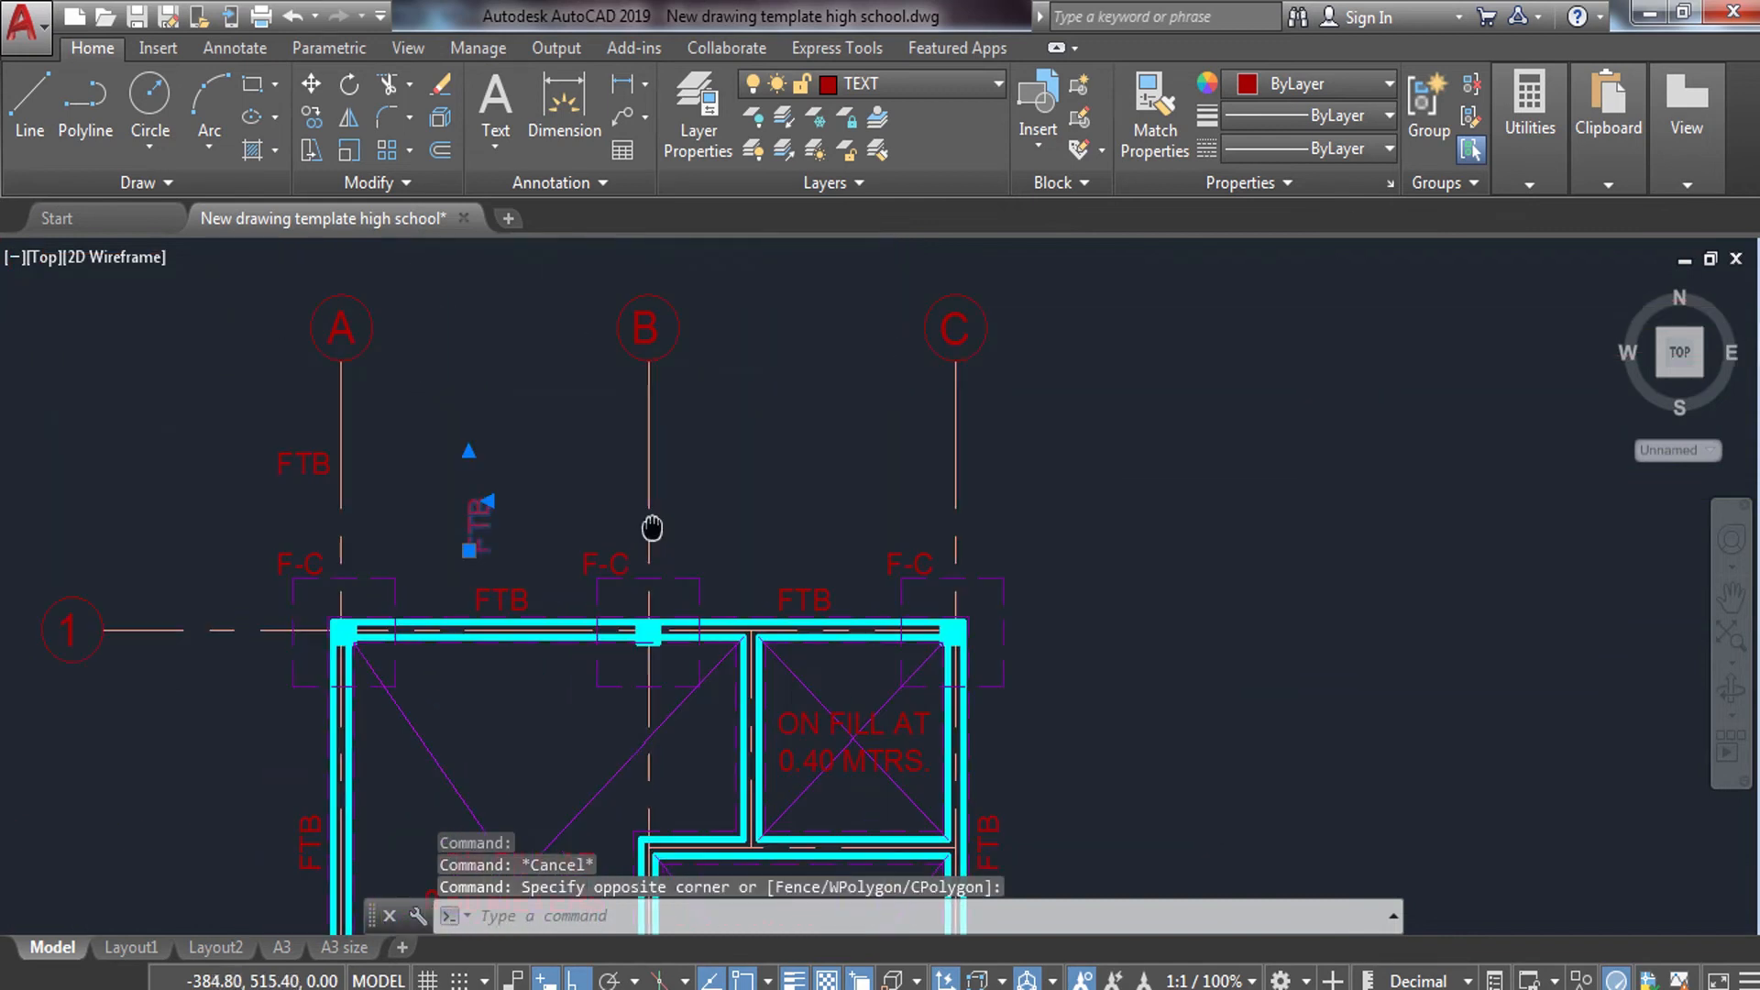
{"action": "type", "text": "e"}
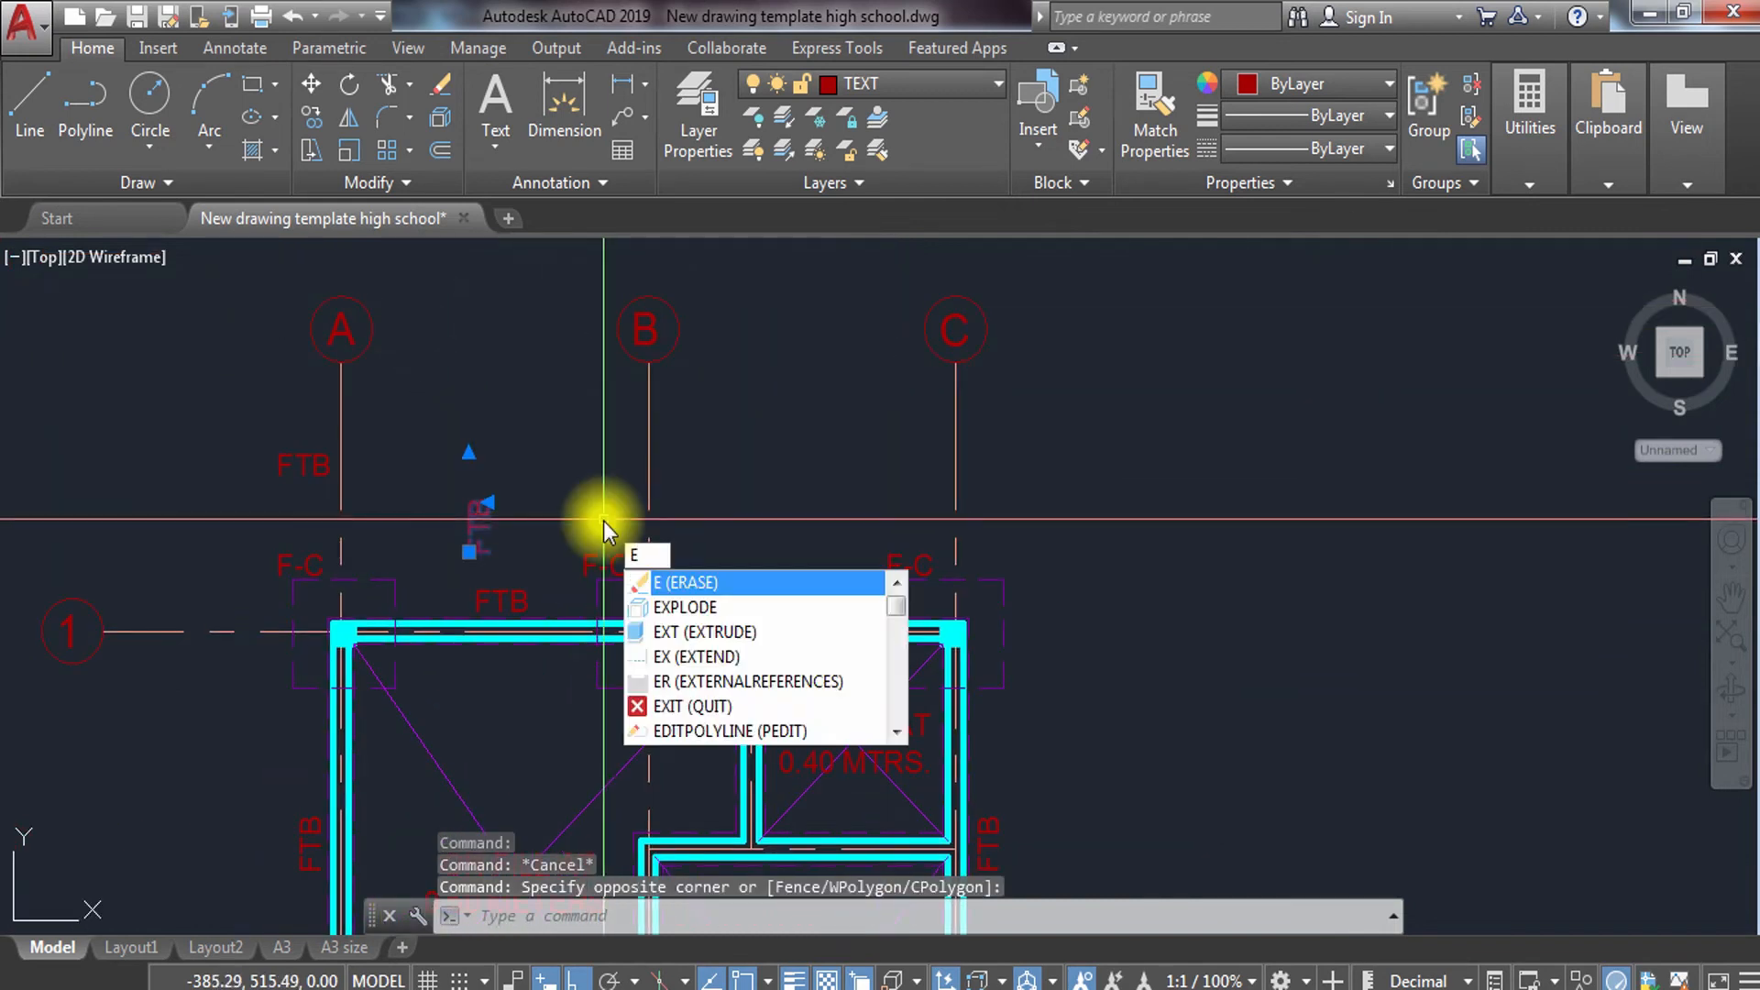
{"action": "key", "text": "Return"}
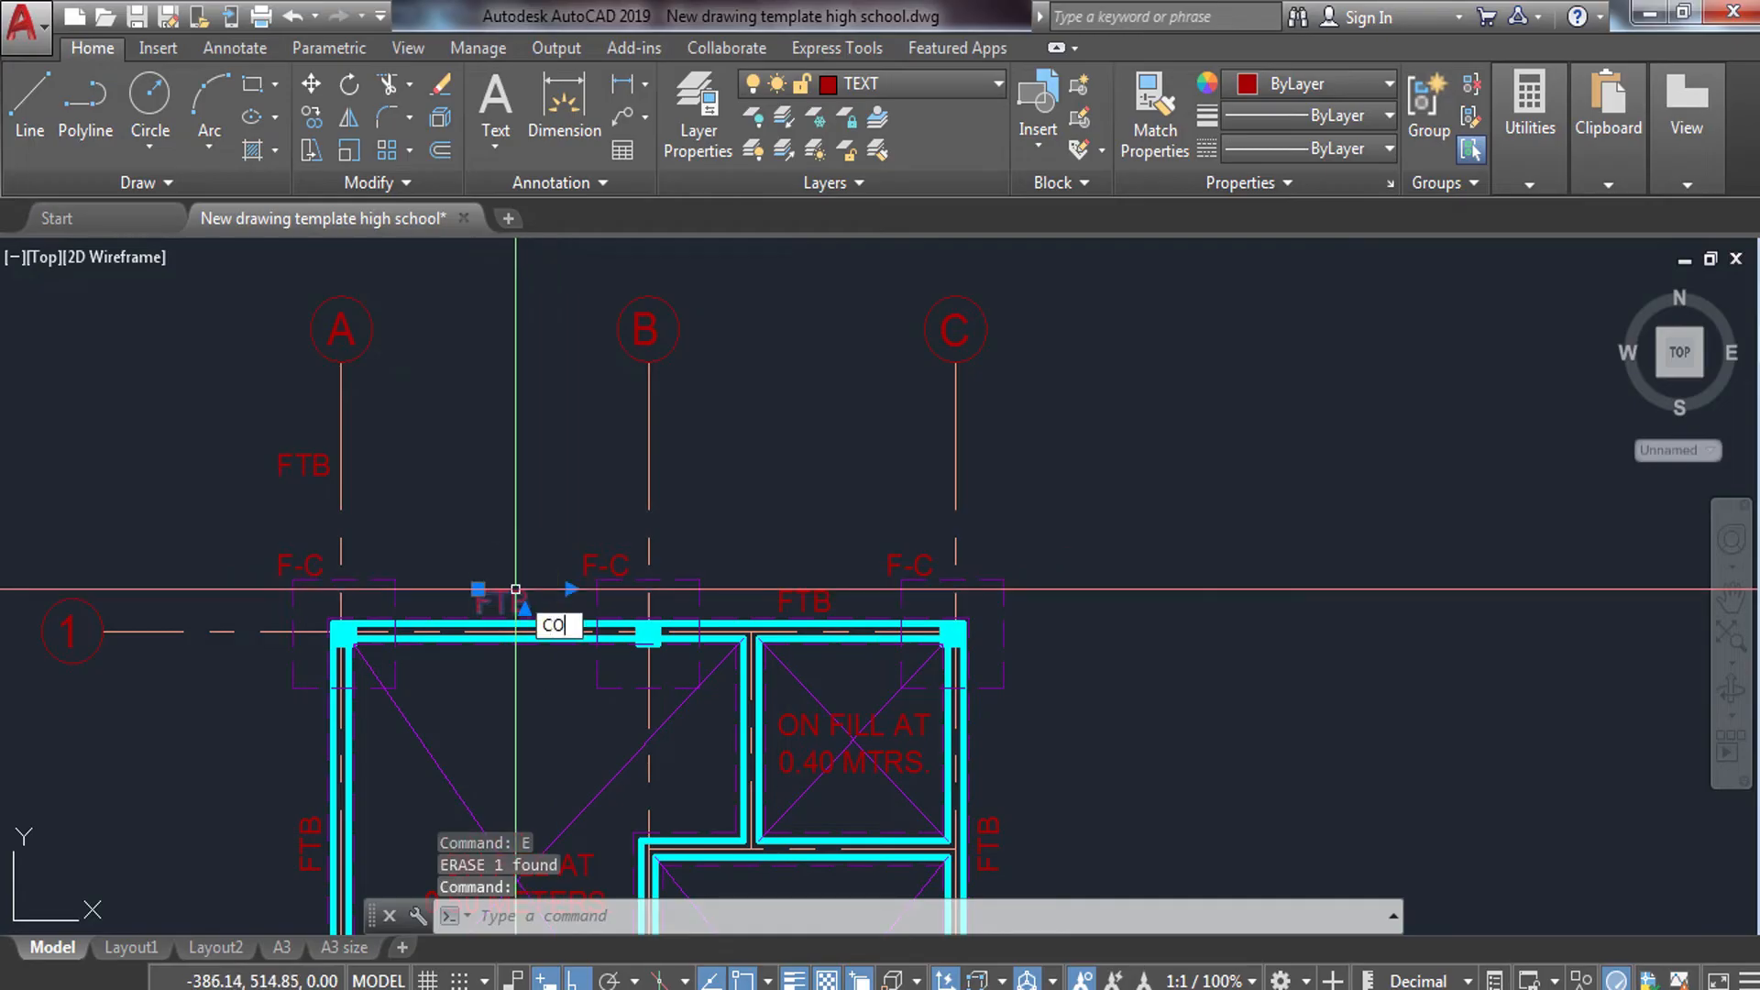
Copy the horizontal "FTB" label between grid lines A and B straight up into the empty space above row 1.
{"action": "key", "text": "Return"}
{"action": "scroll", "coordinate": [524, 589], "scroll_direction": "up", "scroll_amount": 4}
{"action": "left_click", "coordinate": [485, 609]}
{"action": "left_click", "coordinate": [486, 339]}
{"action": "key", "text": "Escape"}
Erase the spare "FTB" label beside grid line A above footing A-1.
{"action": "mouse_move", "coordinate": [539, 380]}
{"action": "middle_mouse_down"}
{"action": "mouse_move", "coordinate": [660, 449]}
{"action": "mouse_move", "coordinate": [926, 520]}
{"action": "middle_mouse_up"}
{"action": "left_click", "coordinate": [367, 369]}
{"action": "type", "text": "e"}
{"action": "key", "text": "Return"}
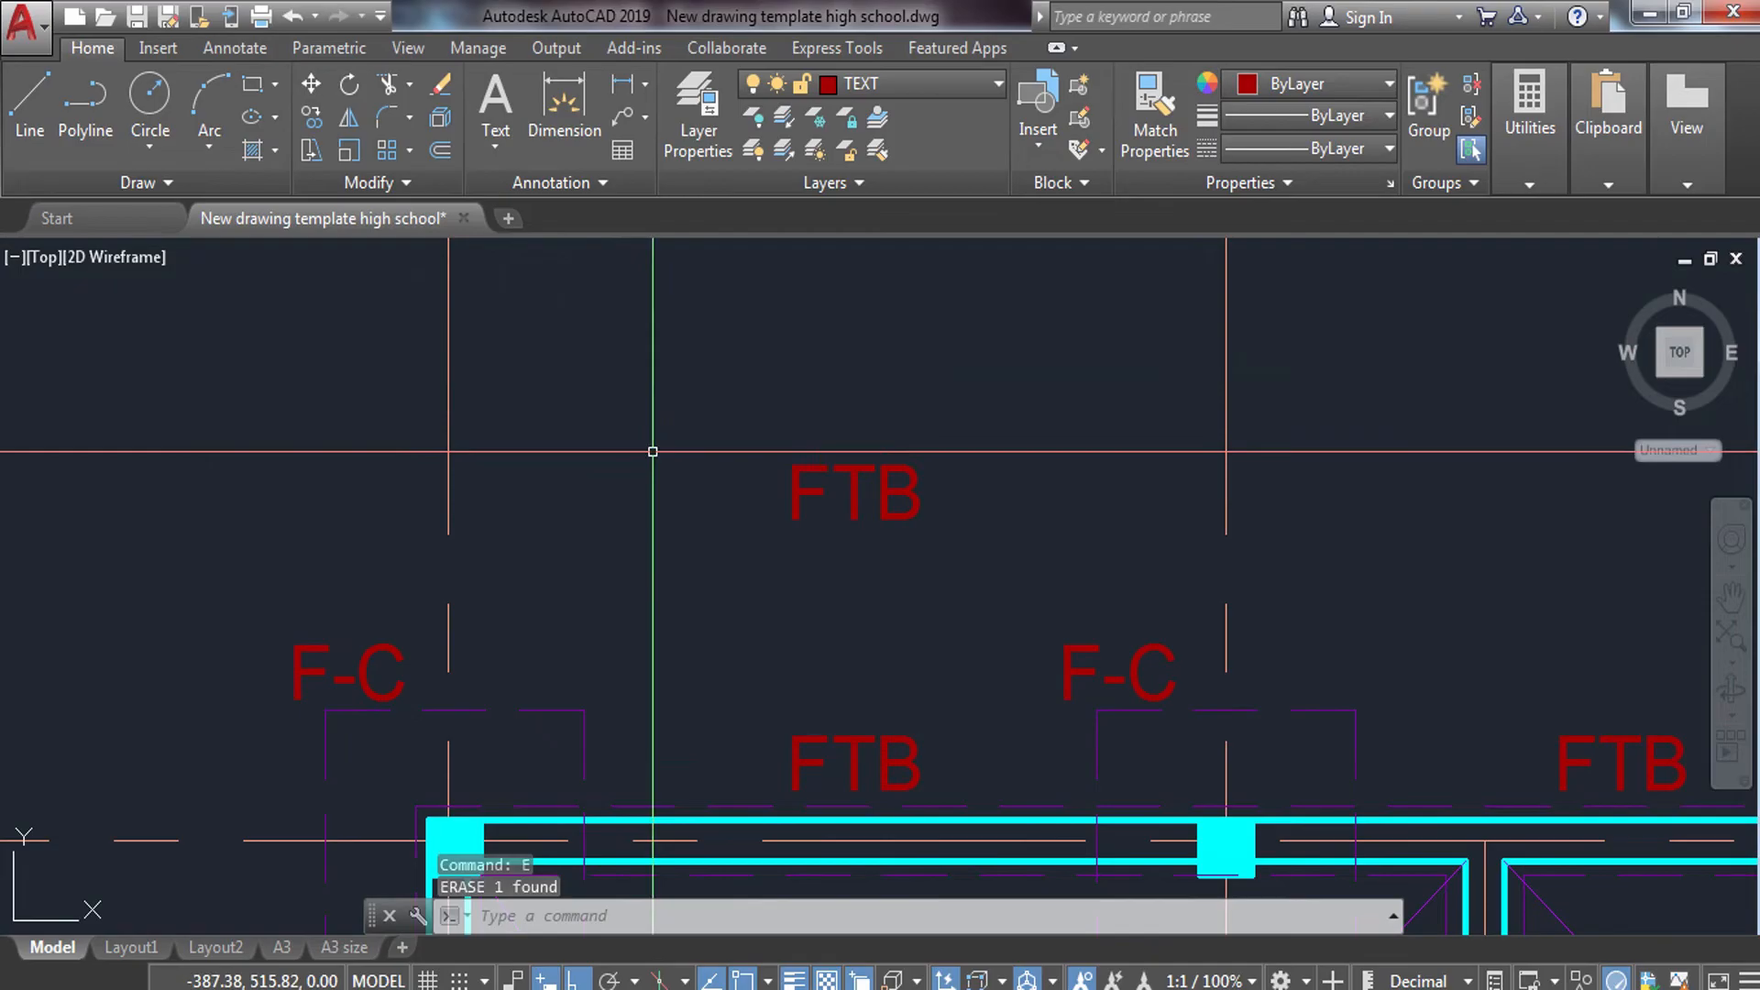
Change the text of the raised "FTB" copy between grid lines A and B to "WF".
{"action": "left_click", "coordinate": [786, 445]}
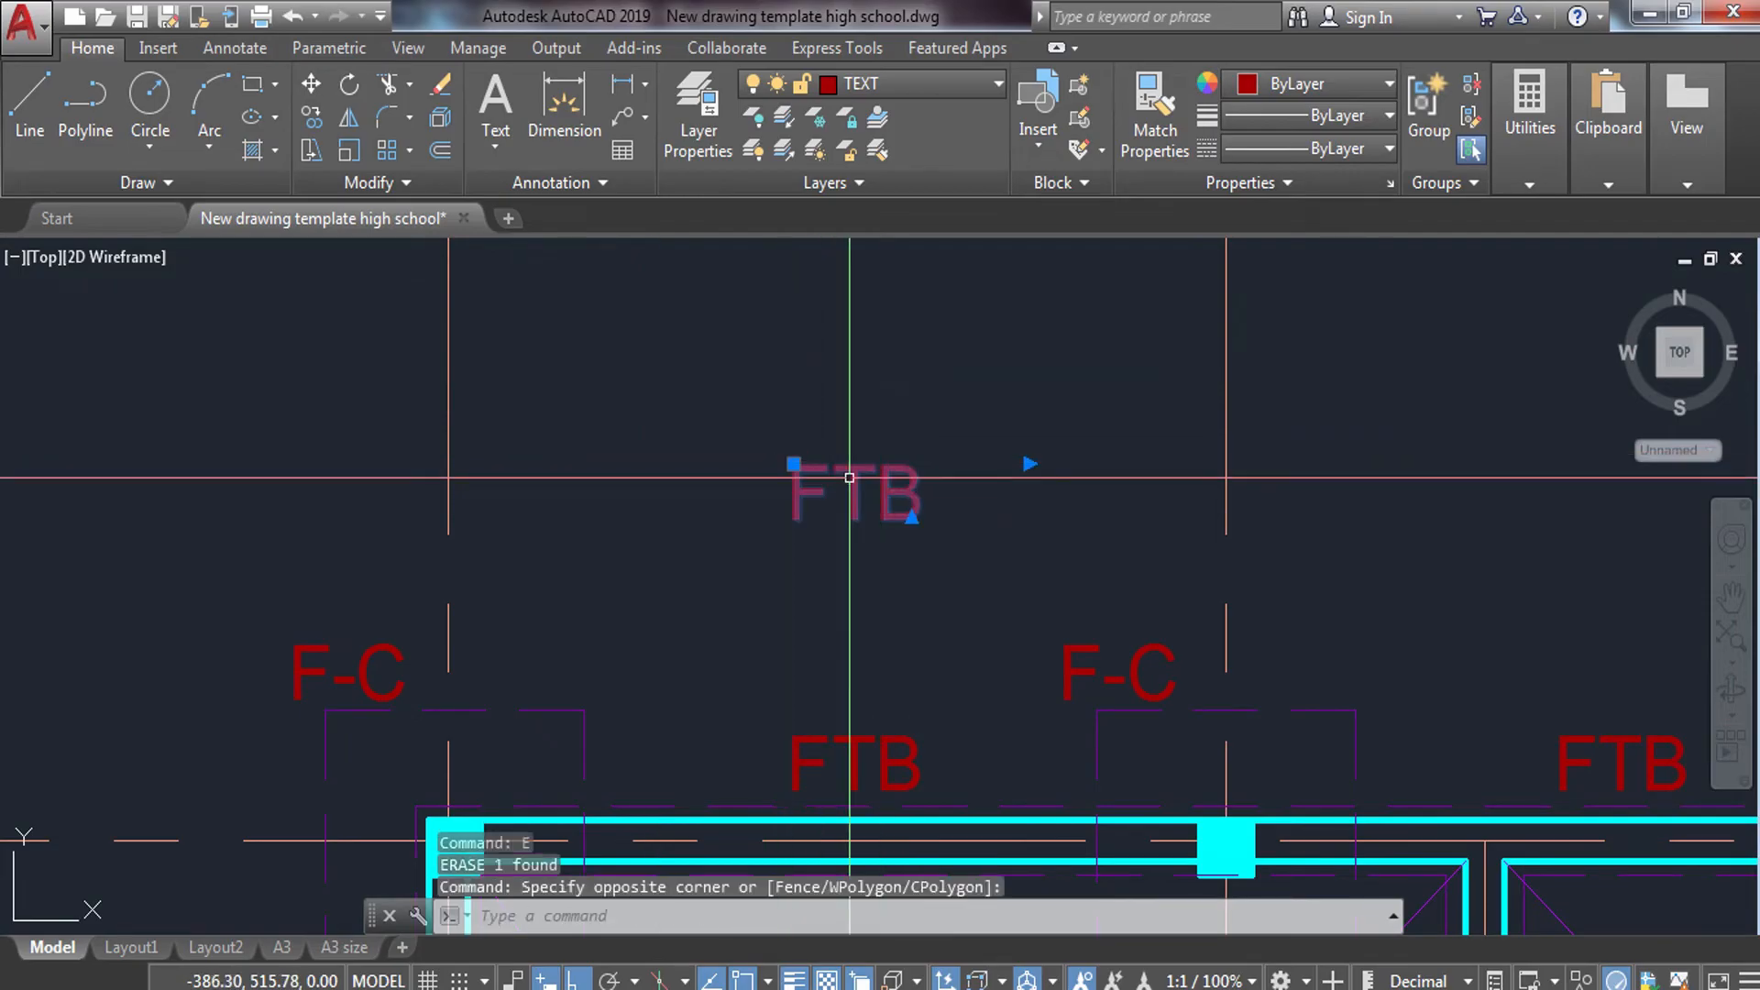
{"action": "double_click", "coordinate": [892, 480]}
{"action": "type", "text": "WF"}
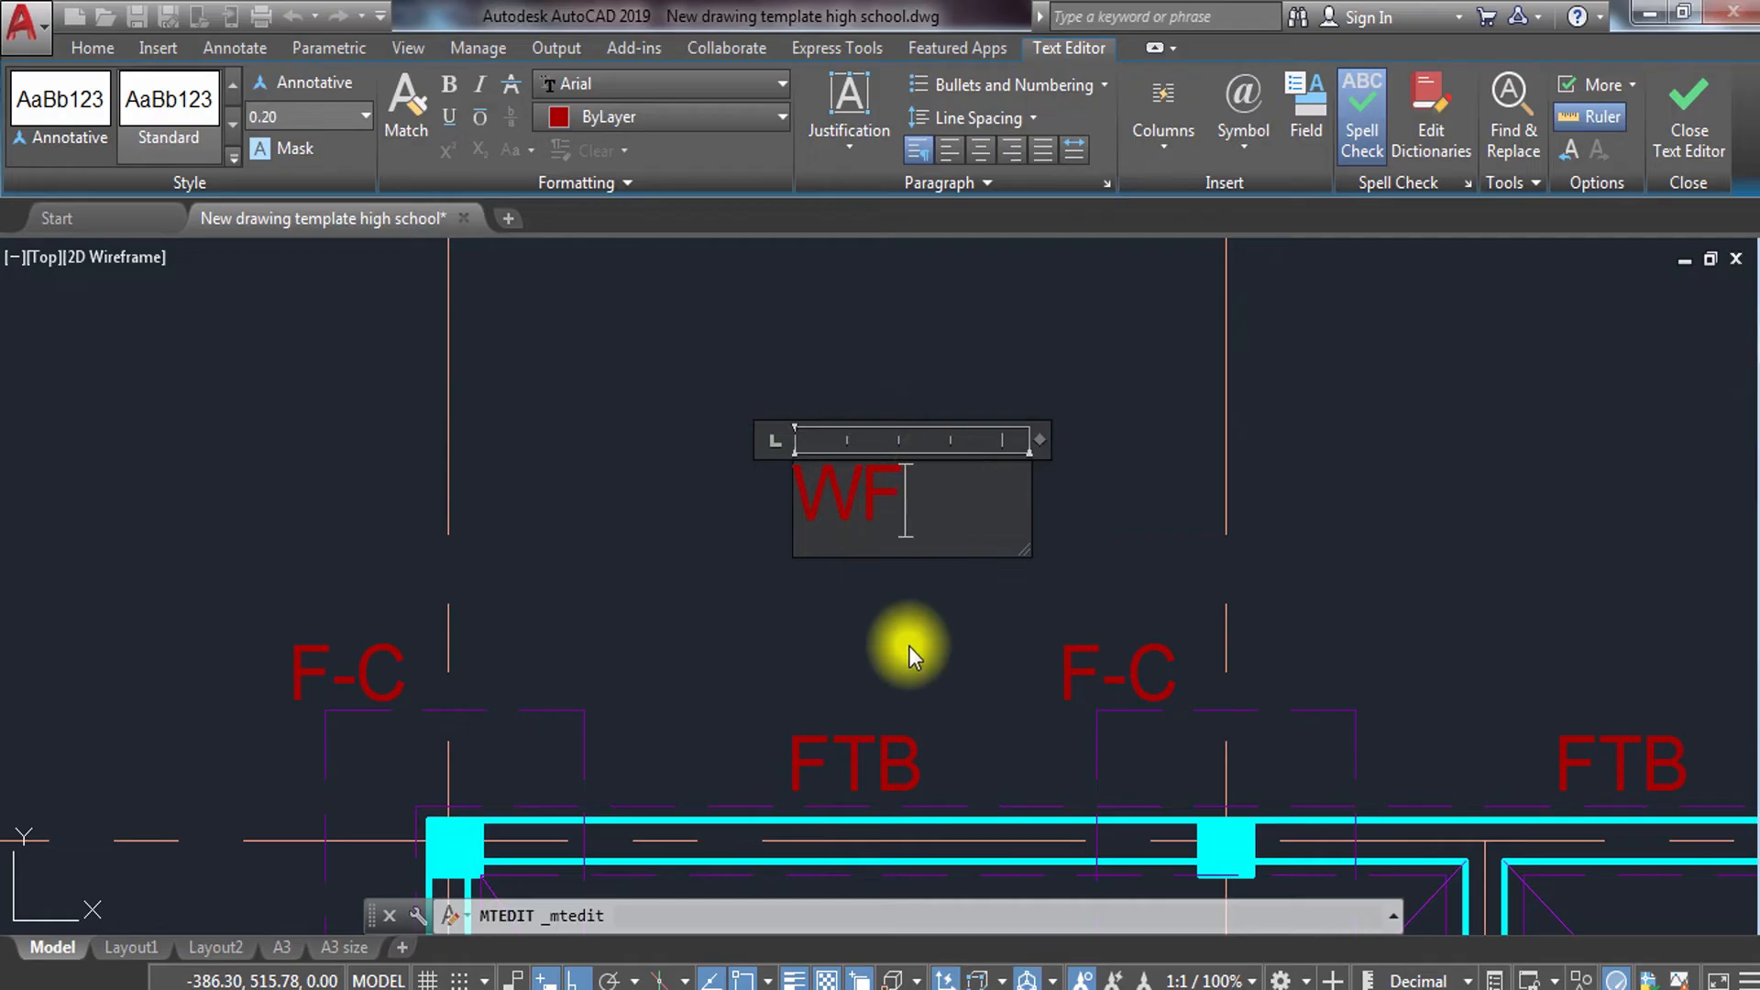
{"action": "left_click", "coordinate": [909, 646]}
Copy the "WF" label to just below the horizontal interior wall under the 0.40 MTRS. room.
{"action": "scroll", "coordinate": [883, 584], "scroll_direction": "down", "scroll_amount": 2}
{"action": "left_click", "coordinate": [910, 508]}
{"action": "left_click", "coordinate": [817, 577]}
{"action": "type", "text": "C"}
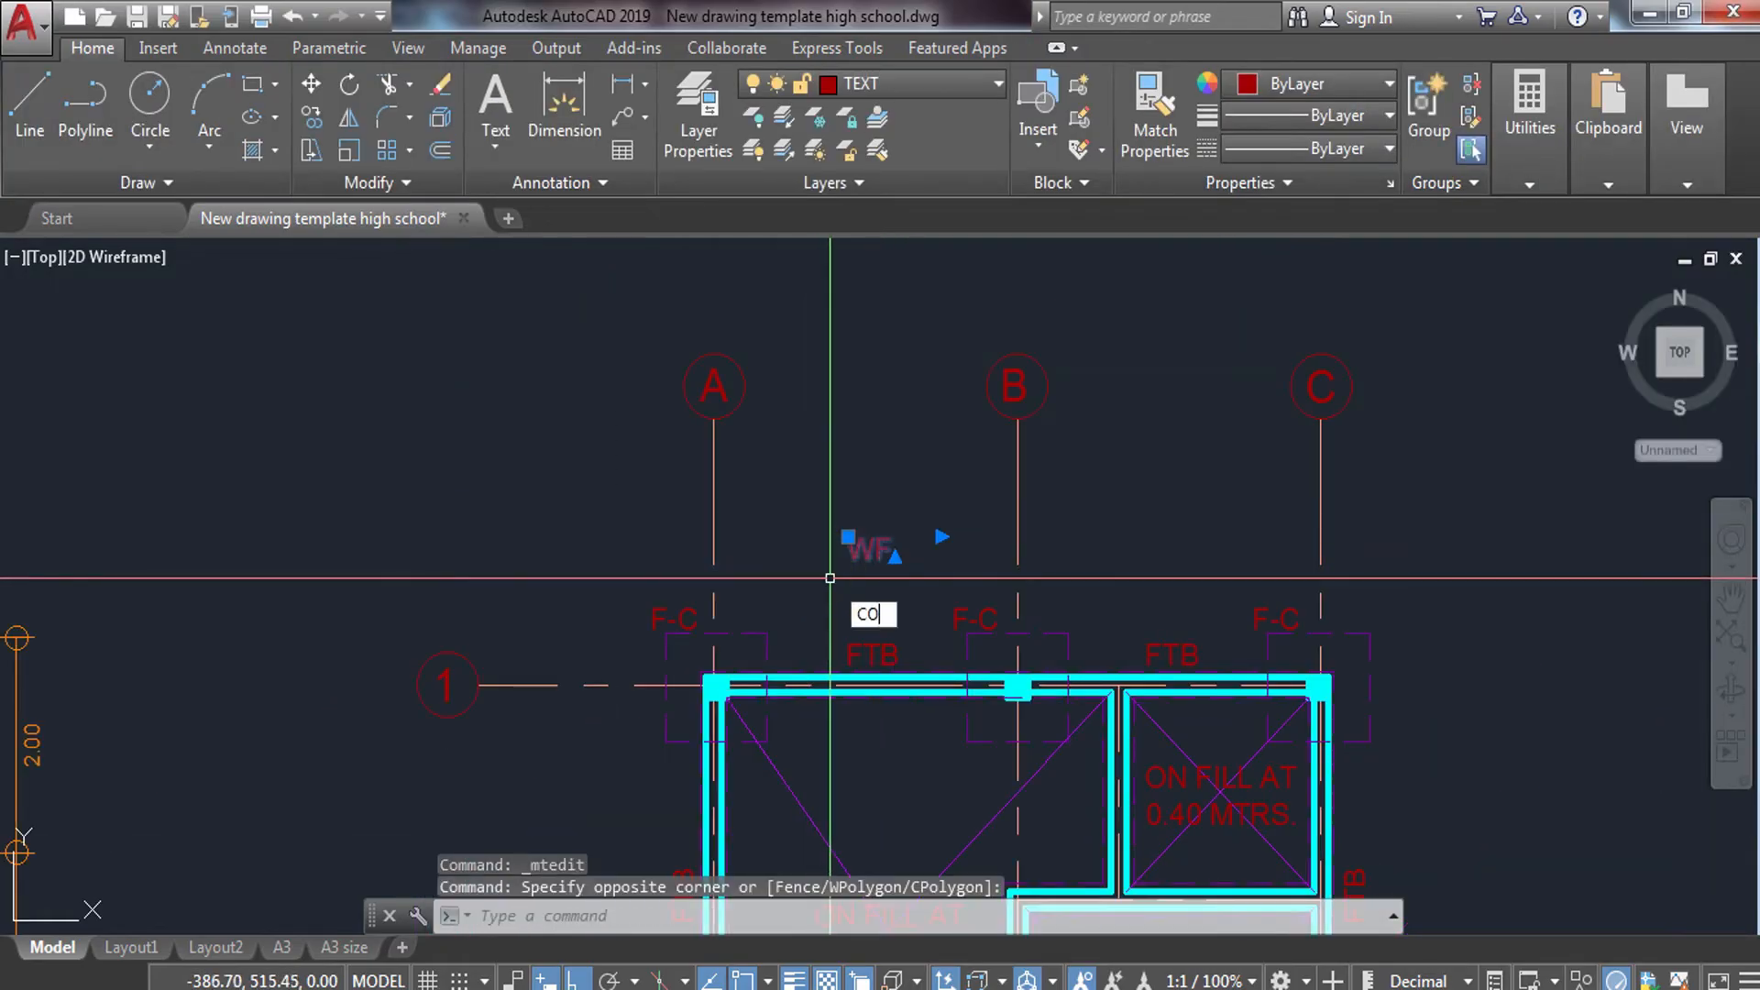
{"action": "type", "text": "O"}
{"action": "key", "text": "Return"}
{"action": "scroll", "coordinate": [852, 567], "scroll_direction": "up", "scroll_amount": 5}
{"action": "left_click", "coordinate": [912, 495]}
{"action": "scroll", "coordinate": [908, 499], "scroll_direction": "down", "scroll_amount": 5}
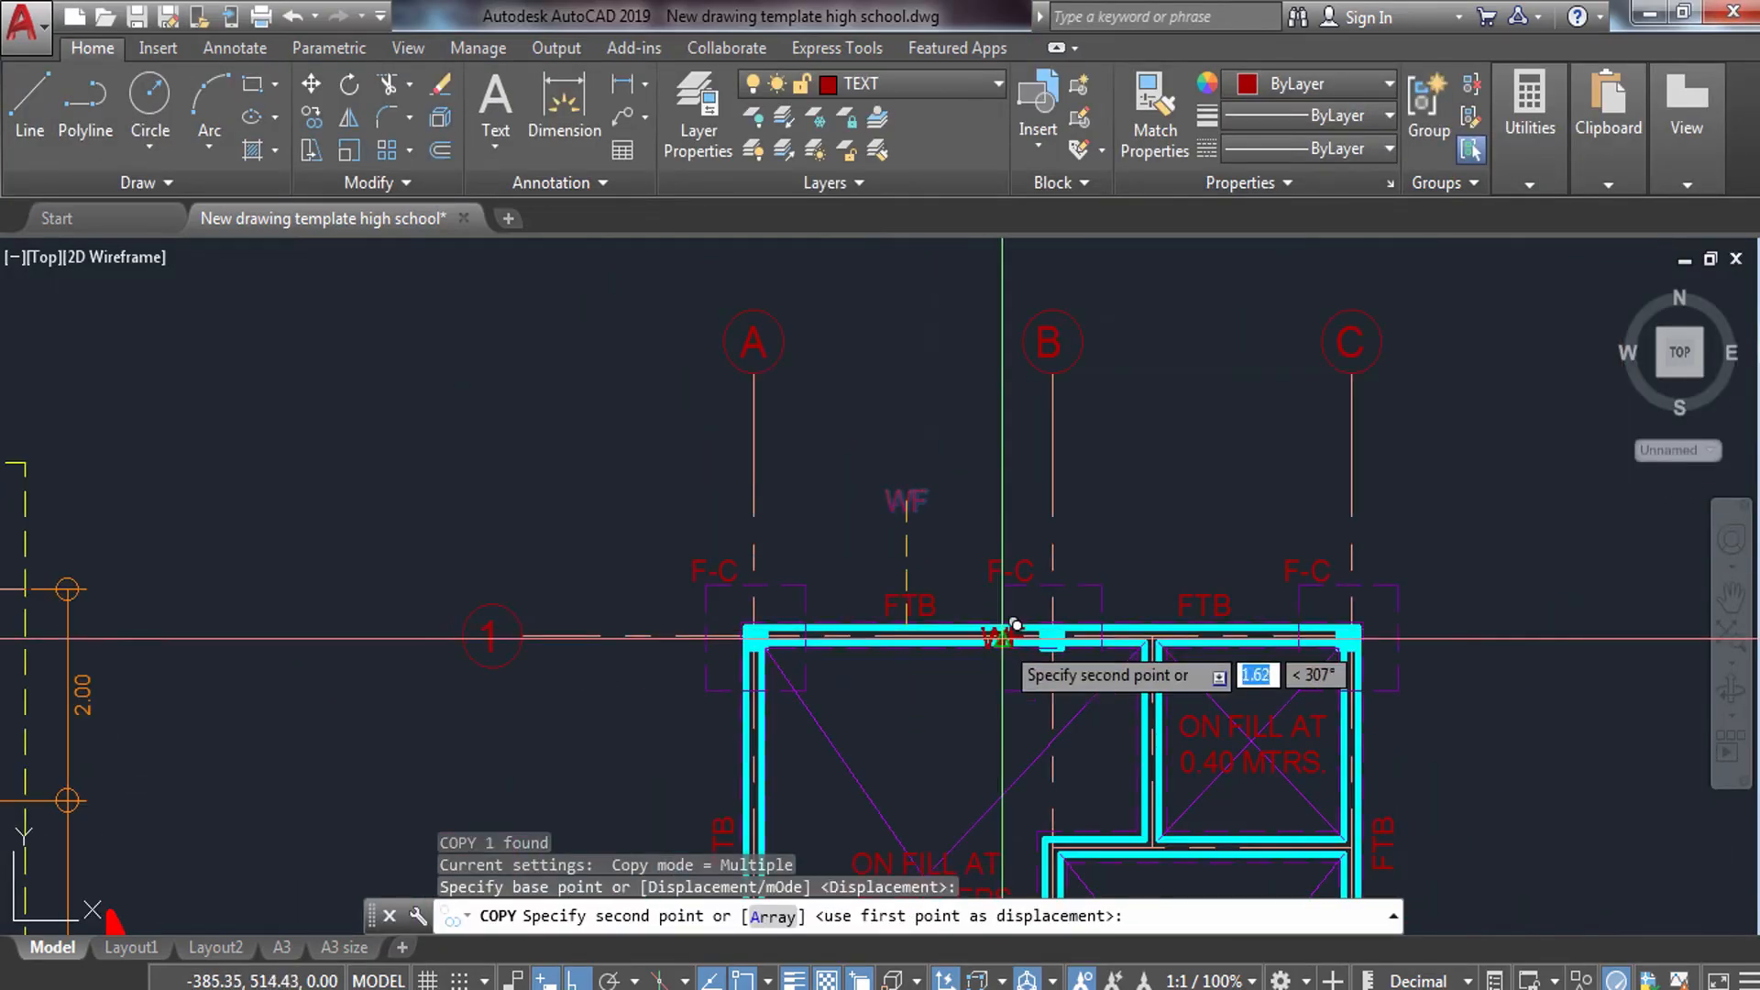
{"action": "middle_click_drag", "start_coordinate": [998, 637], "coordinate": [801, 447]}
{"action": "scroll", "coordinate": [1004, 664], "scroll_direction": "up", "scroll_amount": 4}
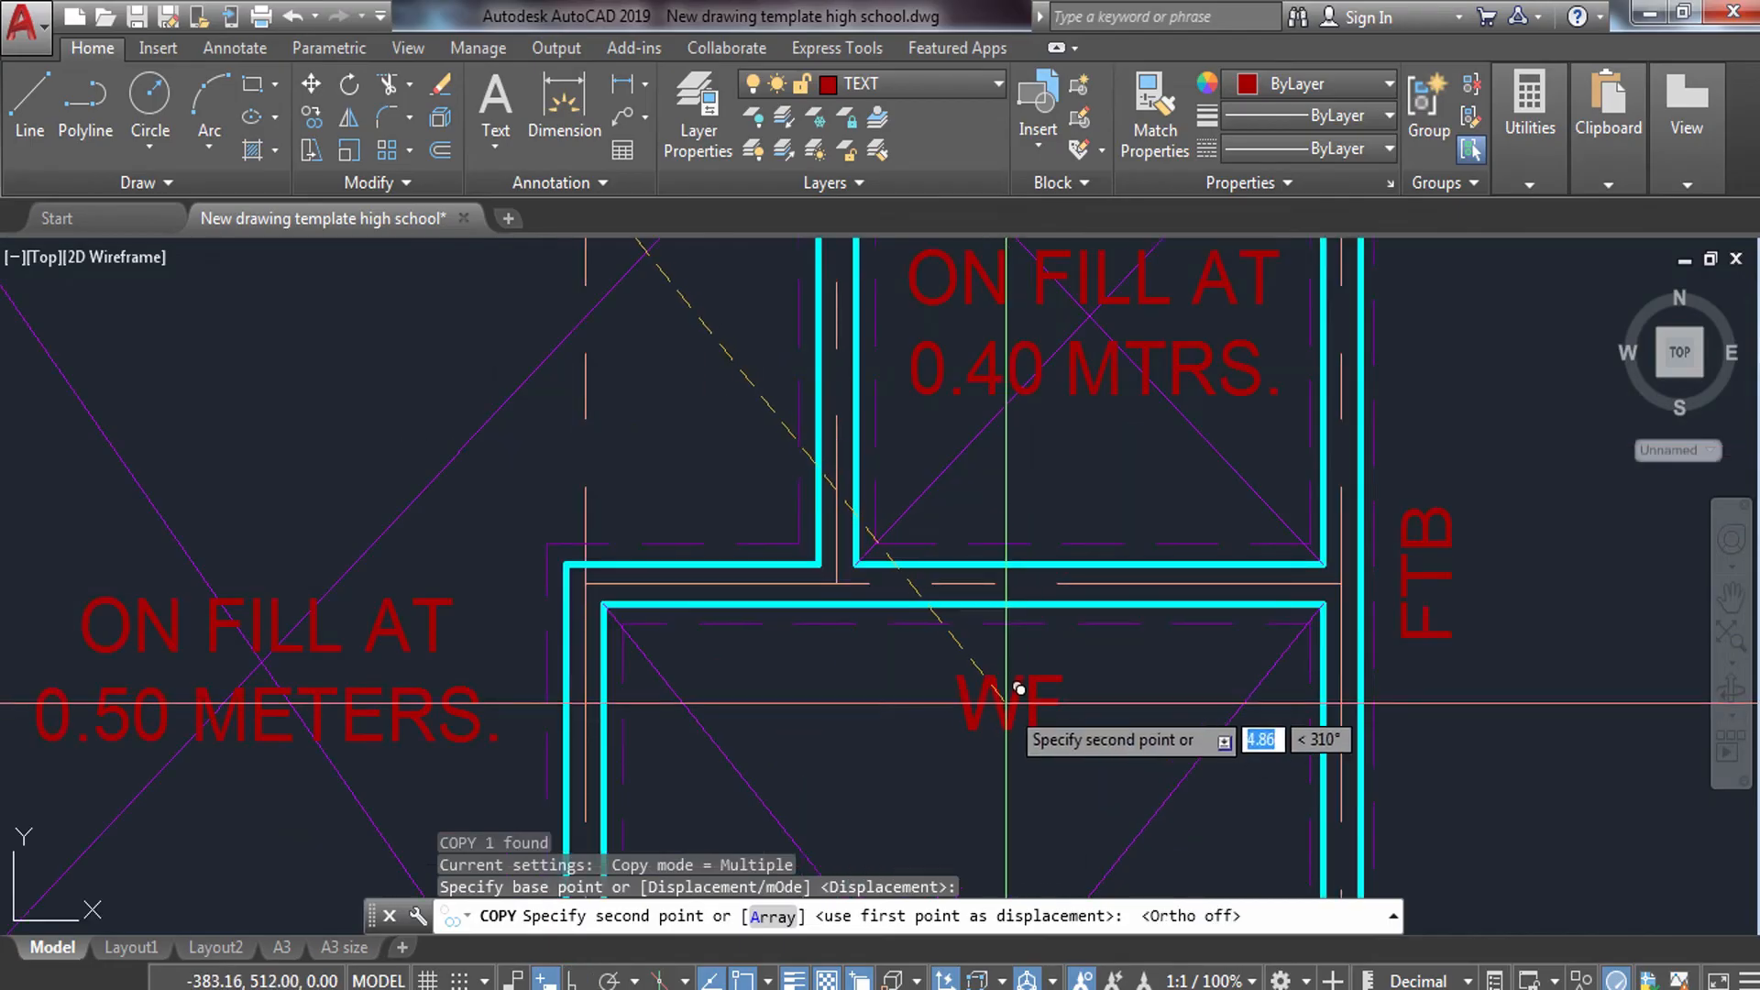
{"action": "left_click", "coordinate": [985, 680]}
Place another "WF" copy just above the horizontal interior wall between rows 2 and 3, then end the copying.
{"action": "scroll", "coordinate": [976, 640], "scroll_direction": "down", "scroll_amount": 4}
{"action": "middle_click_drag", "start_coordinate": [975, 647], "coordinate": [862, 339]}
{"action": "scroll", "coordinate": [869, 646], "scroll_direction": "up", "scroll_amount": 6}
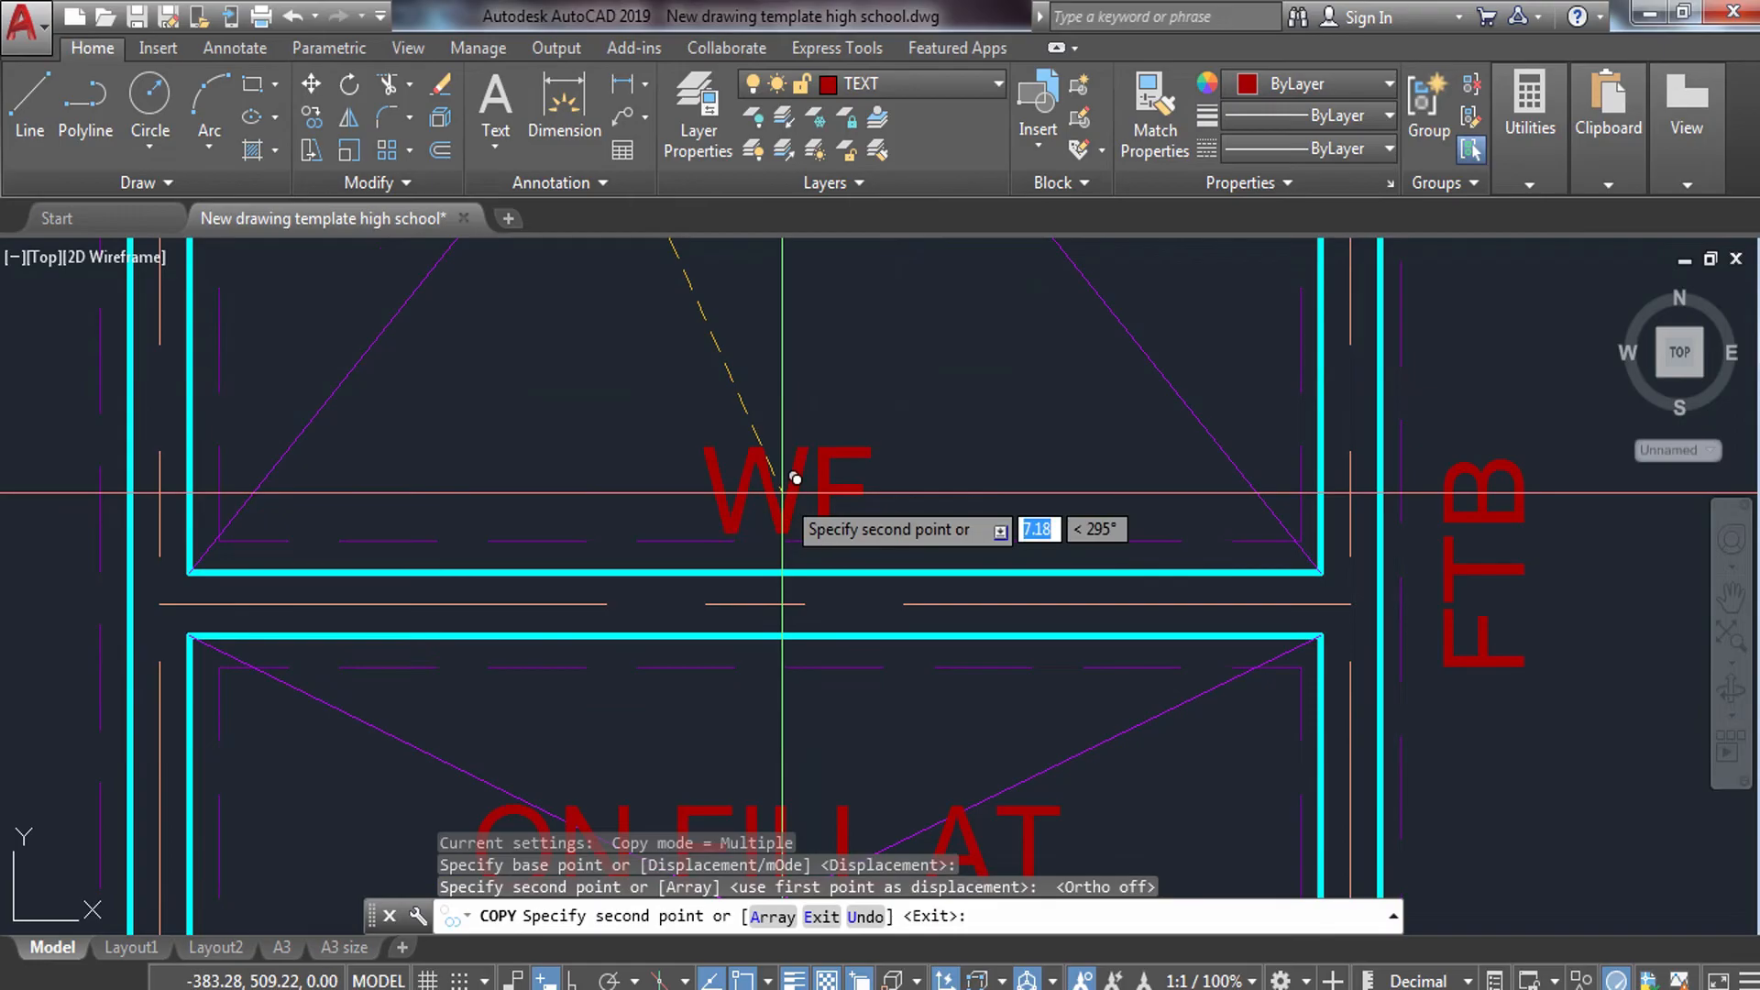
{"action": "scroll", "coordinate": [816, 525], "scroll_direction": "down", "scroll_amount": 6}
{"action": "middle_click_drag", "start_coordinate": [903, 469], "coordinate": [898, 605]}
{"action": "middle_click_drag", "start_coordinate": [753, 437], "coordinate": [815, 700]}
{"action": "key", "text": "Escape"}
Rotate the original "WF" label above row 1 by 90 degrees so it reads vertically.
{"action": "scroll", "coordinate": [707, 502], "scroll_direction": "up", "scroll_amount": 6}
{"action": "left_click", "coordinate": [714, 488]}
{"action": "left_click", "coordinate": [641, 554]}
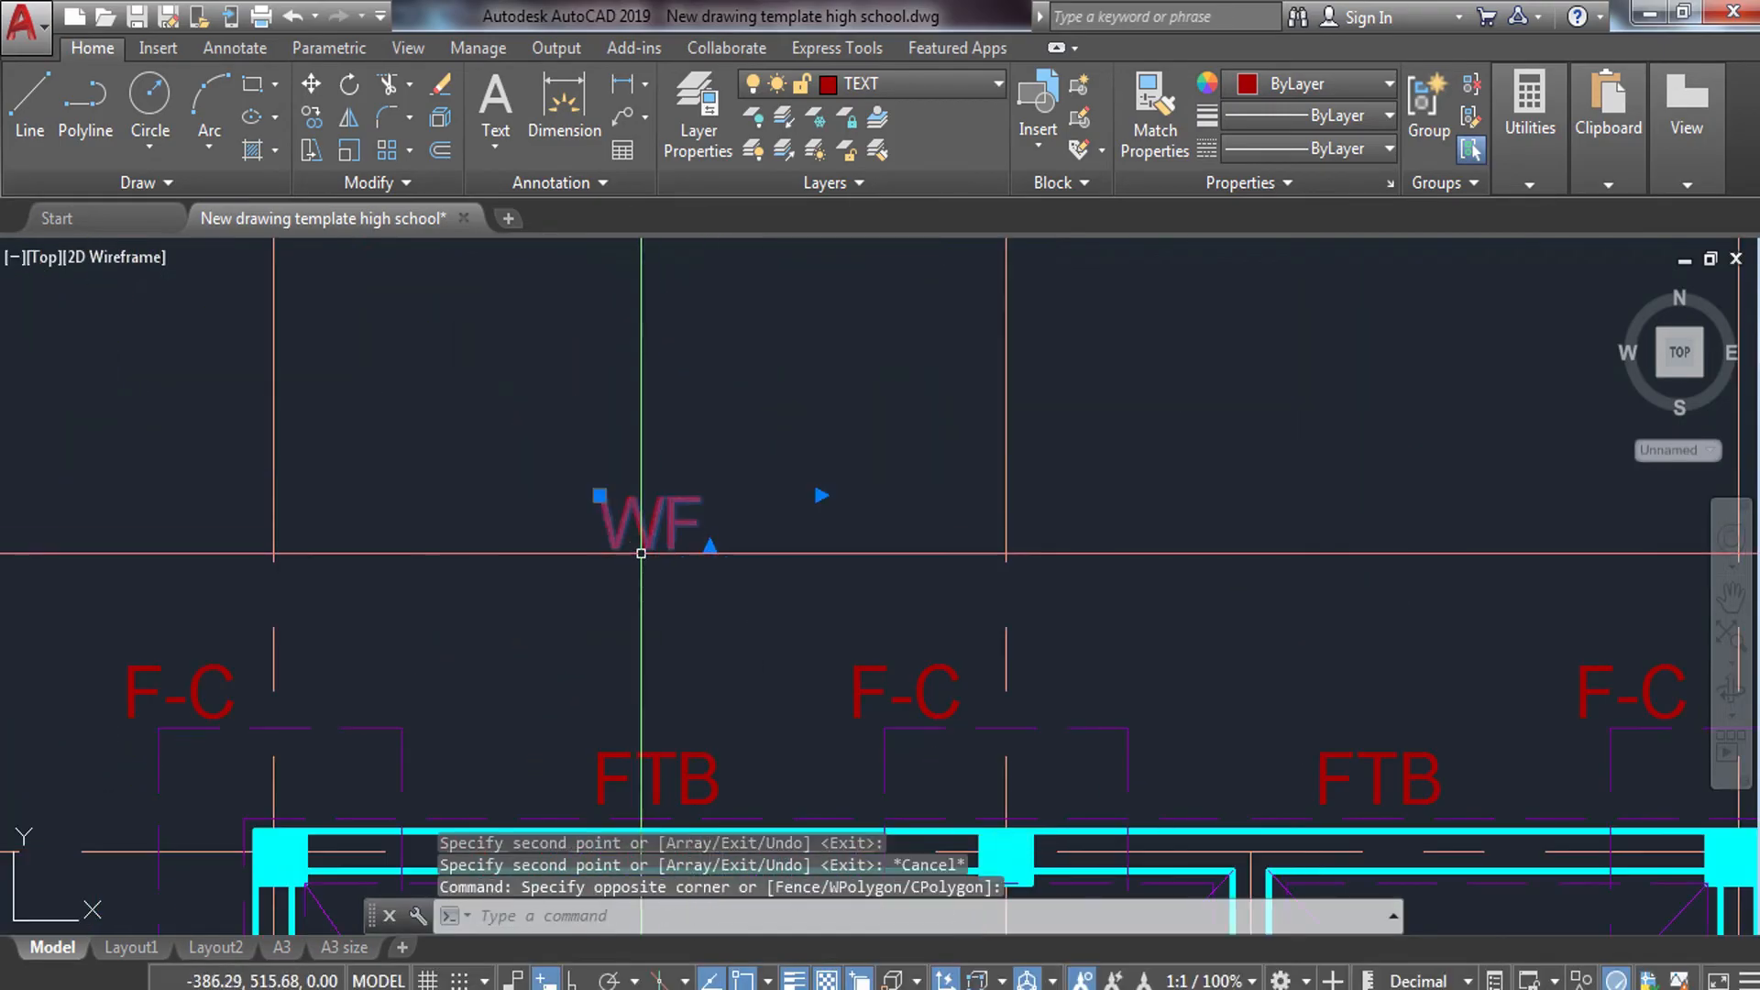
{"action": "key", "text": "Return"}
{"action": "left_click", "coordinate": [639, 550]}
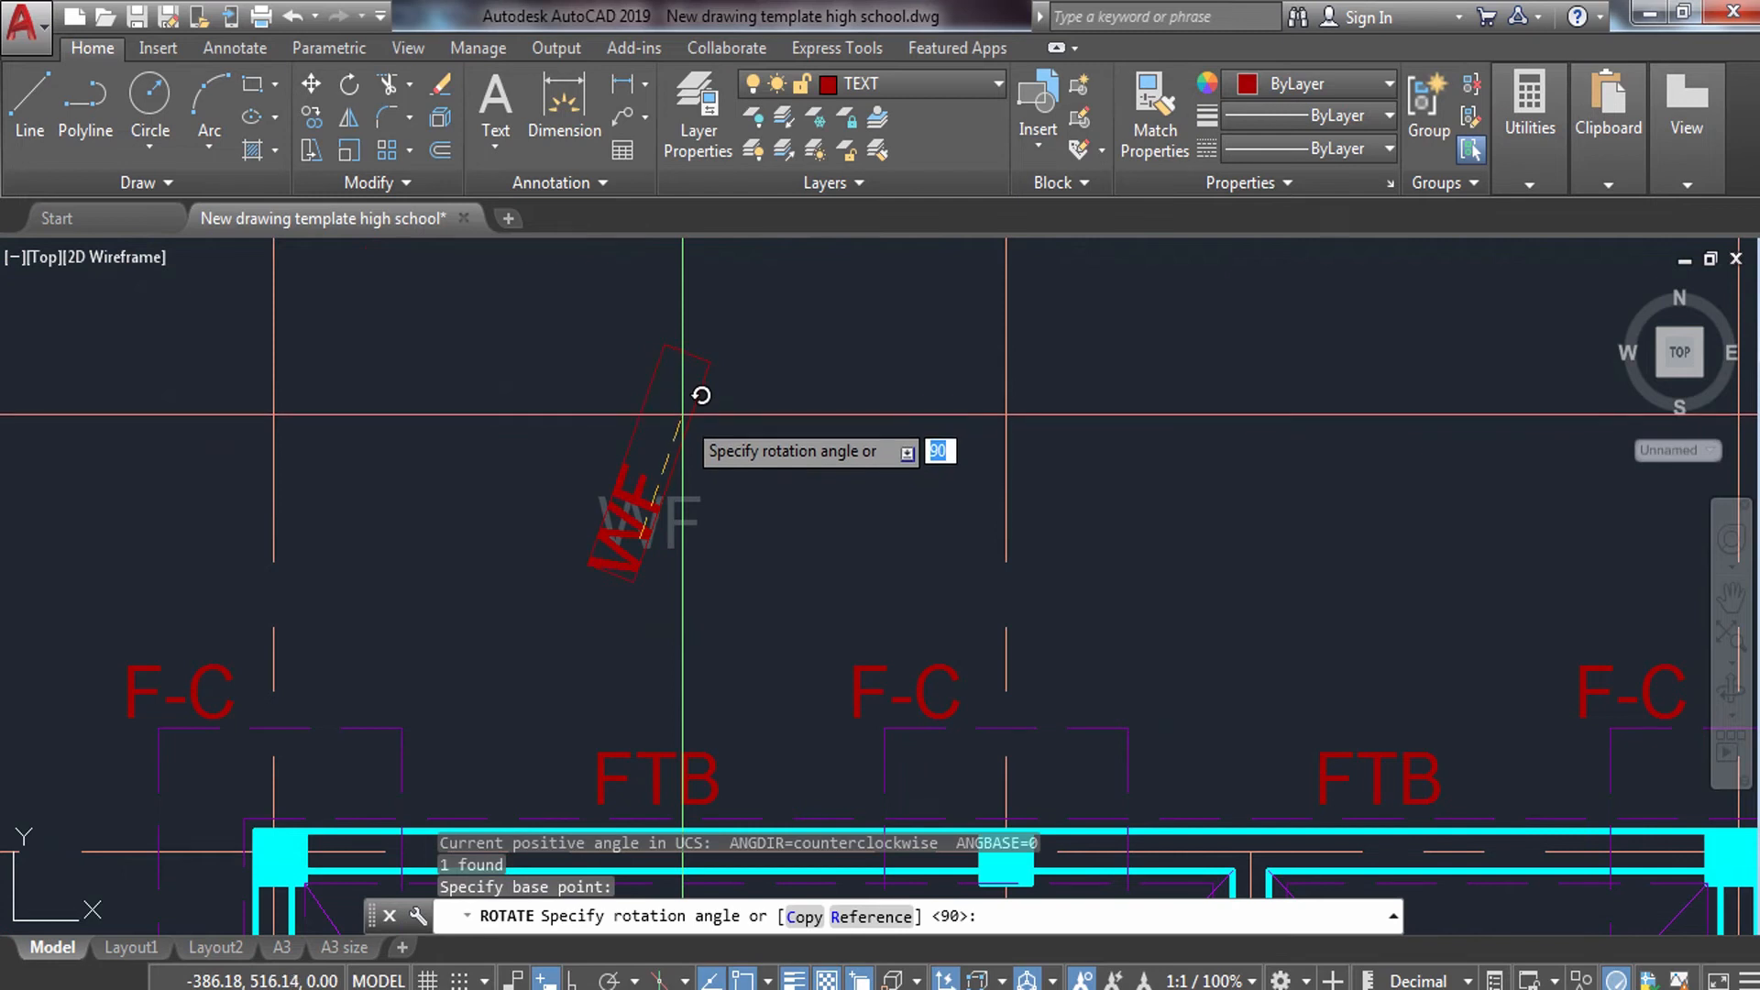
{"action": "left_click", "coordinate": [651, 359]}
Copy the vertical "WF" label freely to beside the vertical interior wall below row 1.
{"action": "left_click", "coordinate": [722, 435]}
{"action": "left_click", "coordinate": [589, 584]}
{"action": "type", "text": "co"}
{"action": "key", "text": "Return"}
{"action": "left_click", "coordinate": [627, 517]}
{"action": "key", "text": "F8"}
{"action": "scroll", "coordinate": [638, 505], "scroll_direction": "down", "scroll_amount": 4}
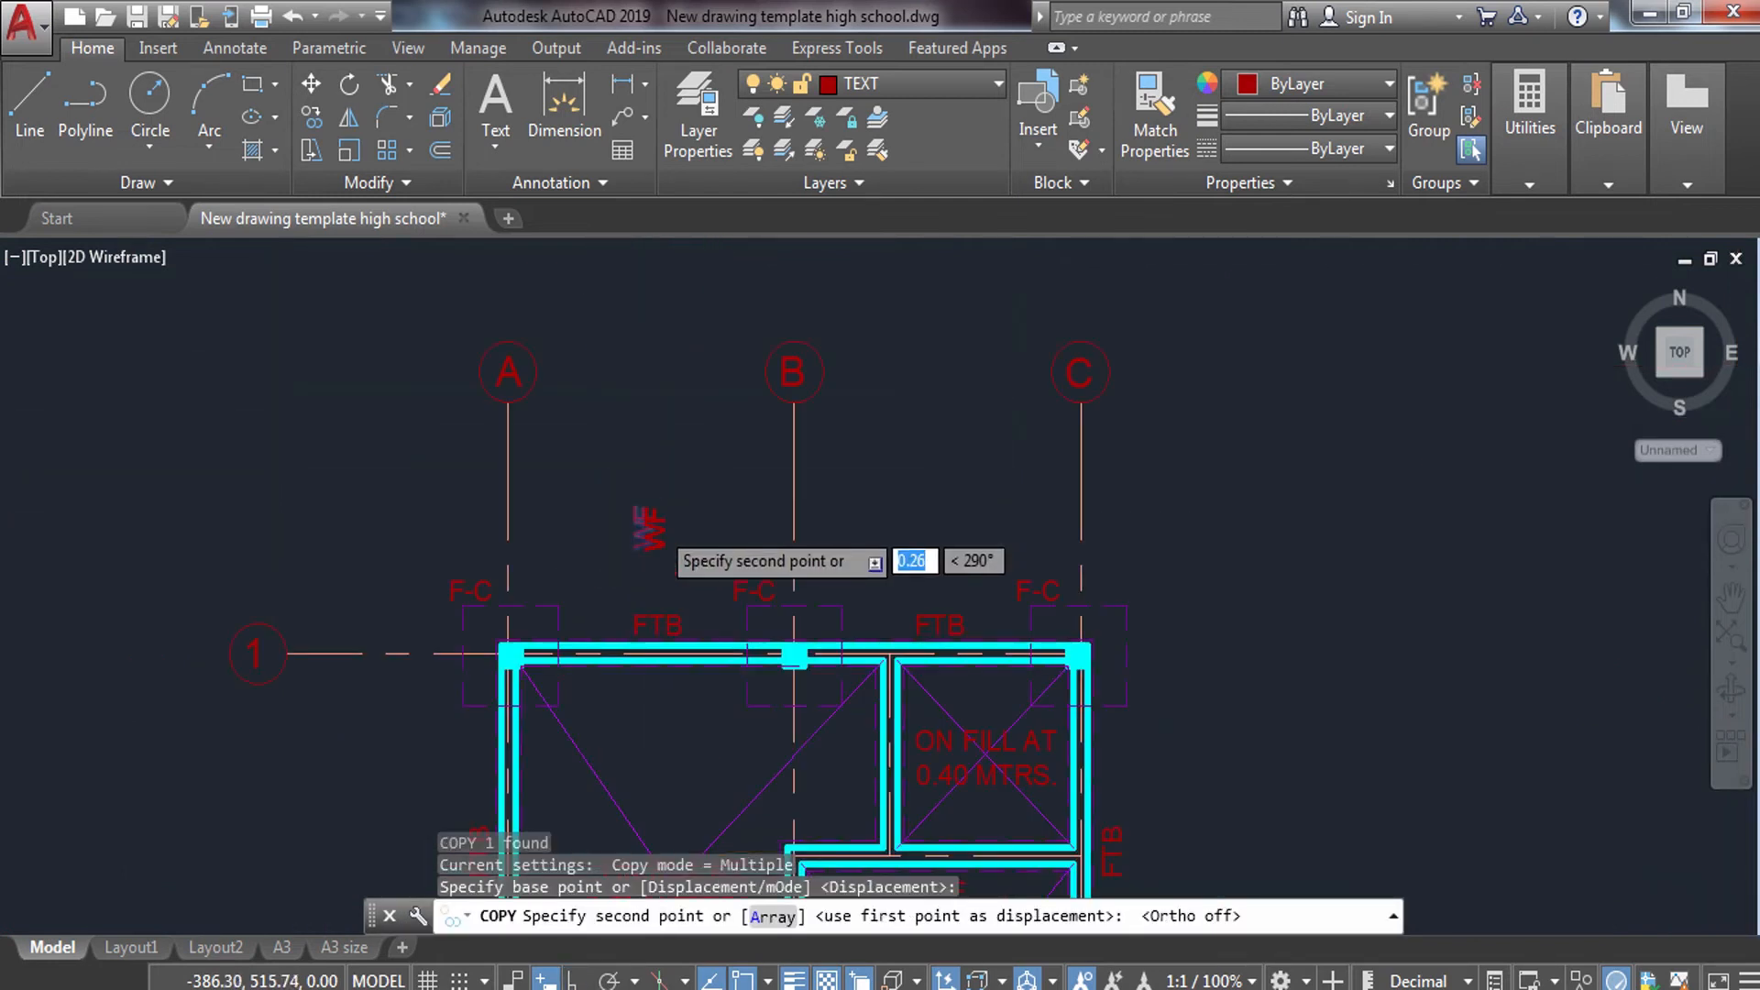
{"action": "scroll", "coordinate": [779, 660], "scroll_direction": "up", "scroll_amount": 2}
{"action": "left_click", "coordinate": [759, 626]}
Place vertical "WF" copies beside the central vertical wall, one above row 2 and one in the room above row 3, and end copying.
{"action": "middle_click_drag", "start_coordinate": [734, 633], "coordinate": [777, 188]}
{"action": "scroll", "coordinate": [736, 509], "scroll_direction": "up", "scroll_amount": 4}
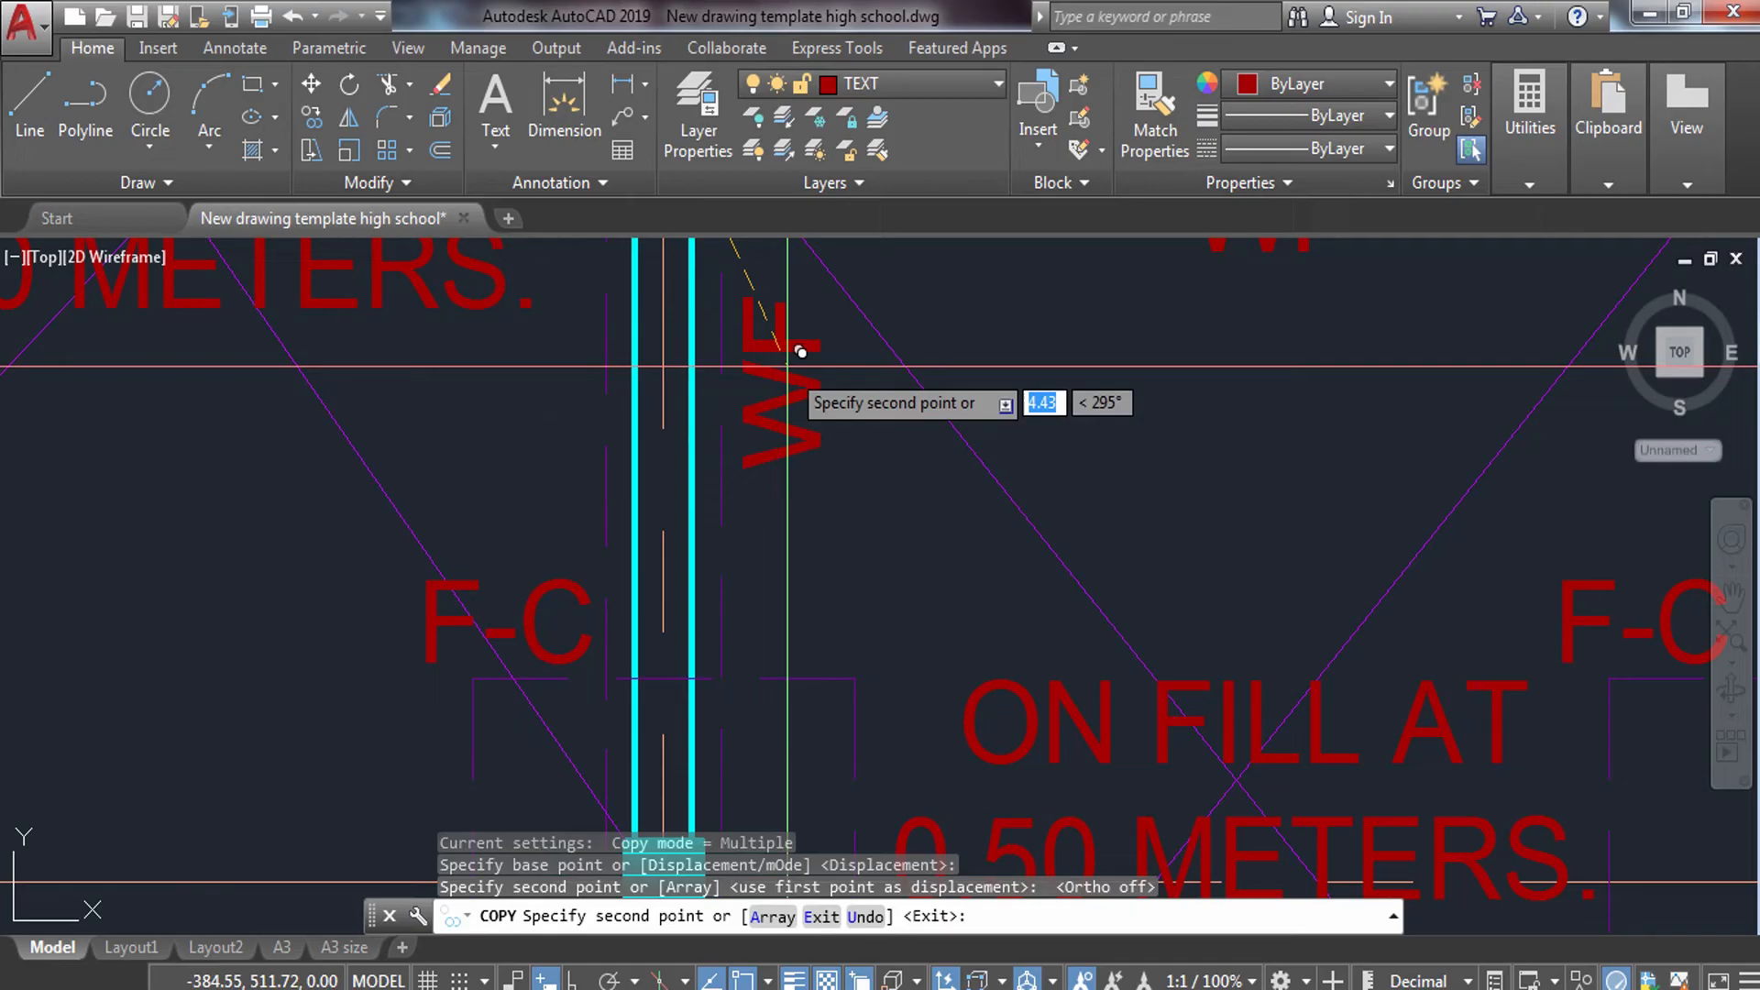
{"action": "left_click", "coordinate": [801, 352]}
{"action": "scroll", "coordinate": [814, 539], "scroll_direction": "down", "scroll_amount": 5}
{"action": "scroll", "coordinate": [801, 606], "scroll_direction": "up", "scroll_amount": 5}
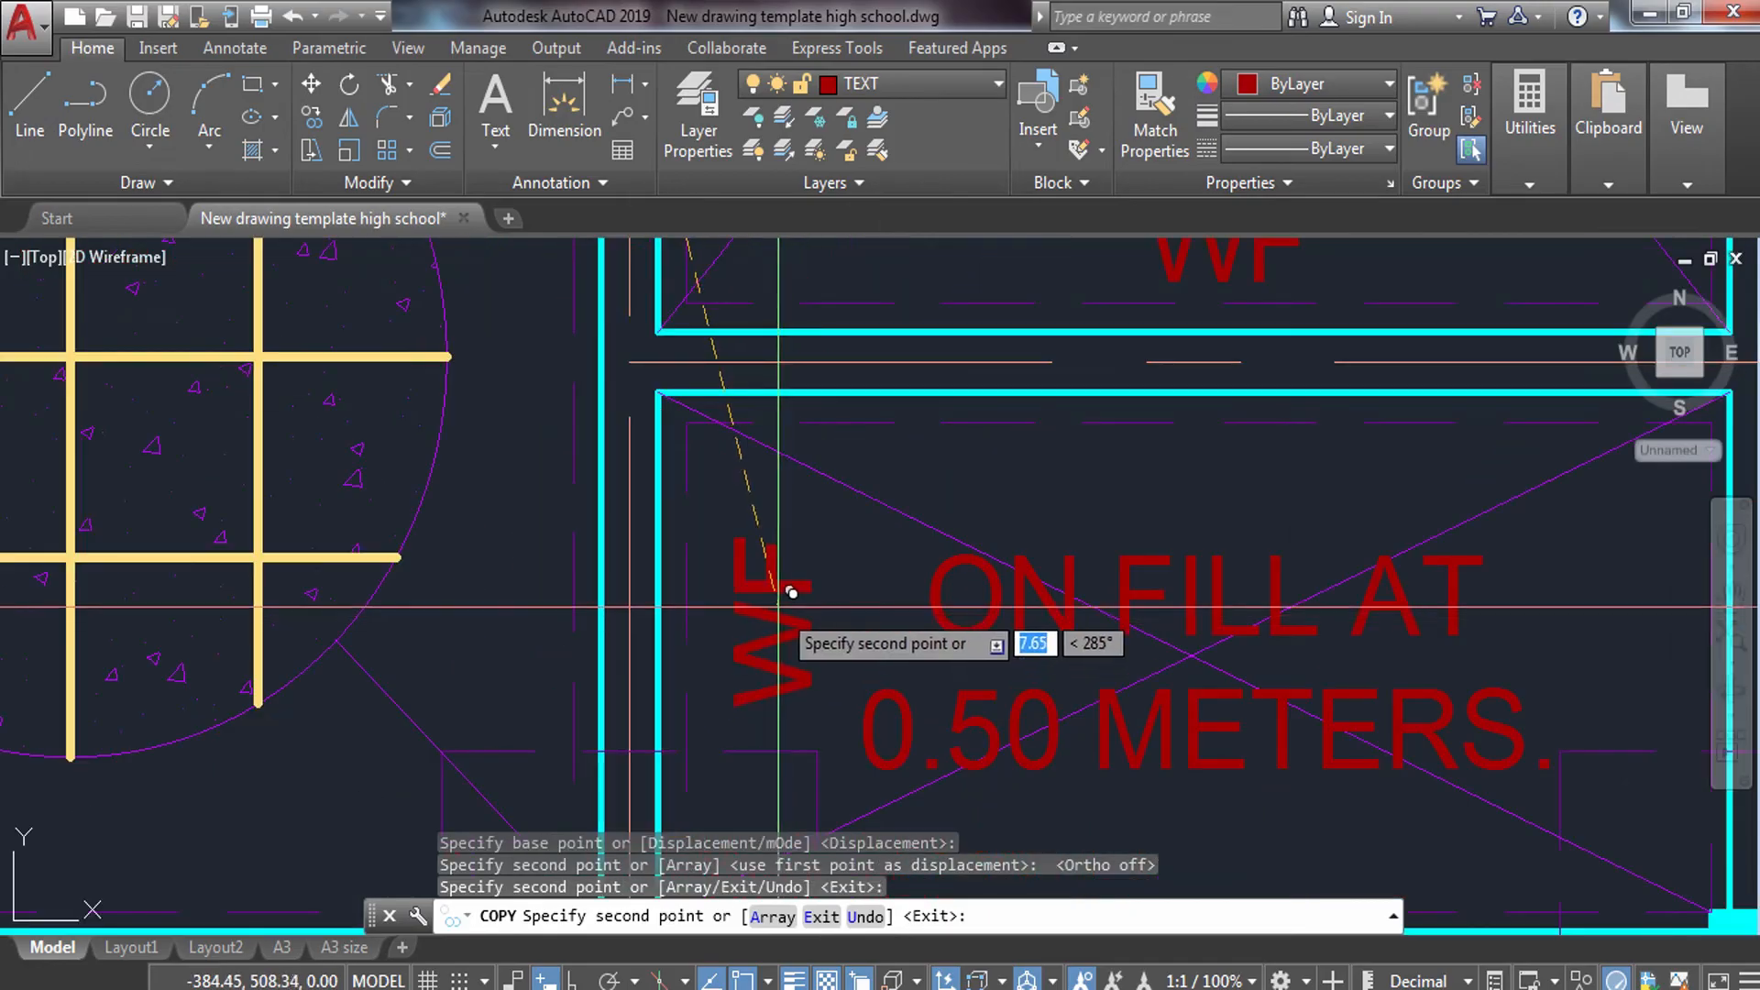
{"action": "key", "text": "Escape"}
{"action": "scroll", "coordinate": [795, 474], "scroll_direction": "down", "scroll_amount": 5}
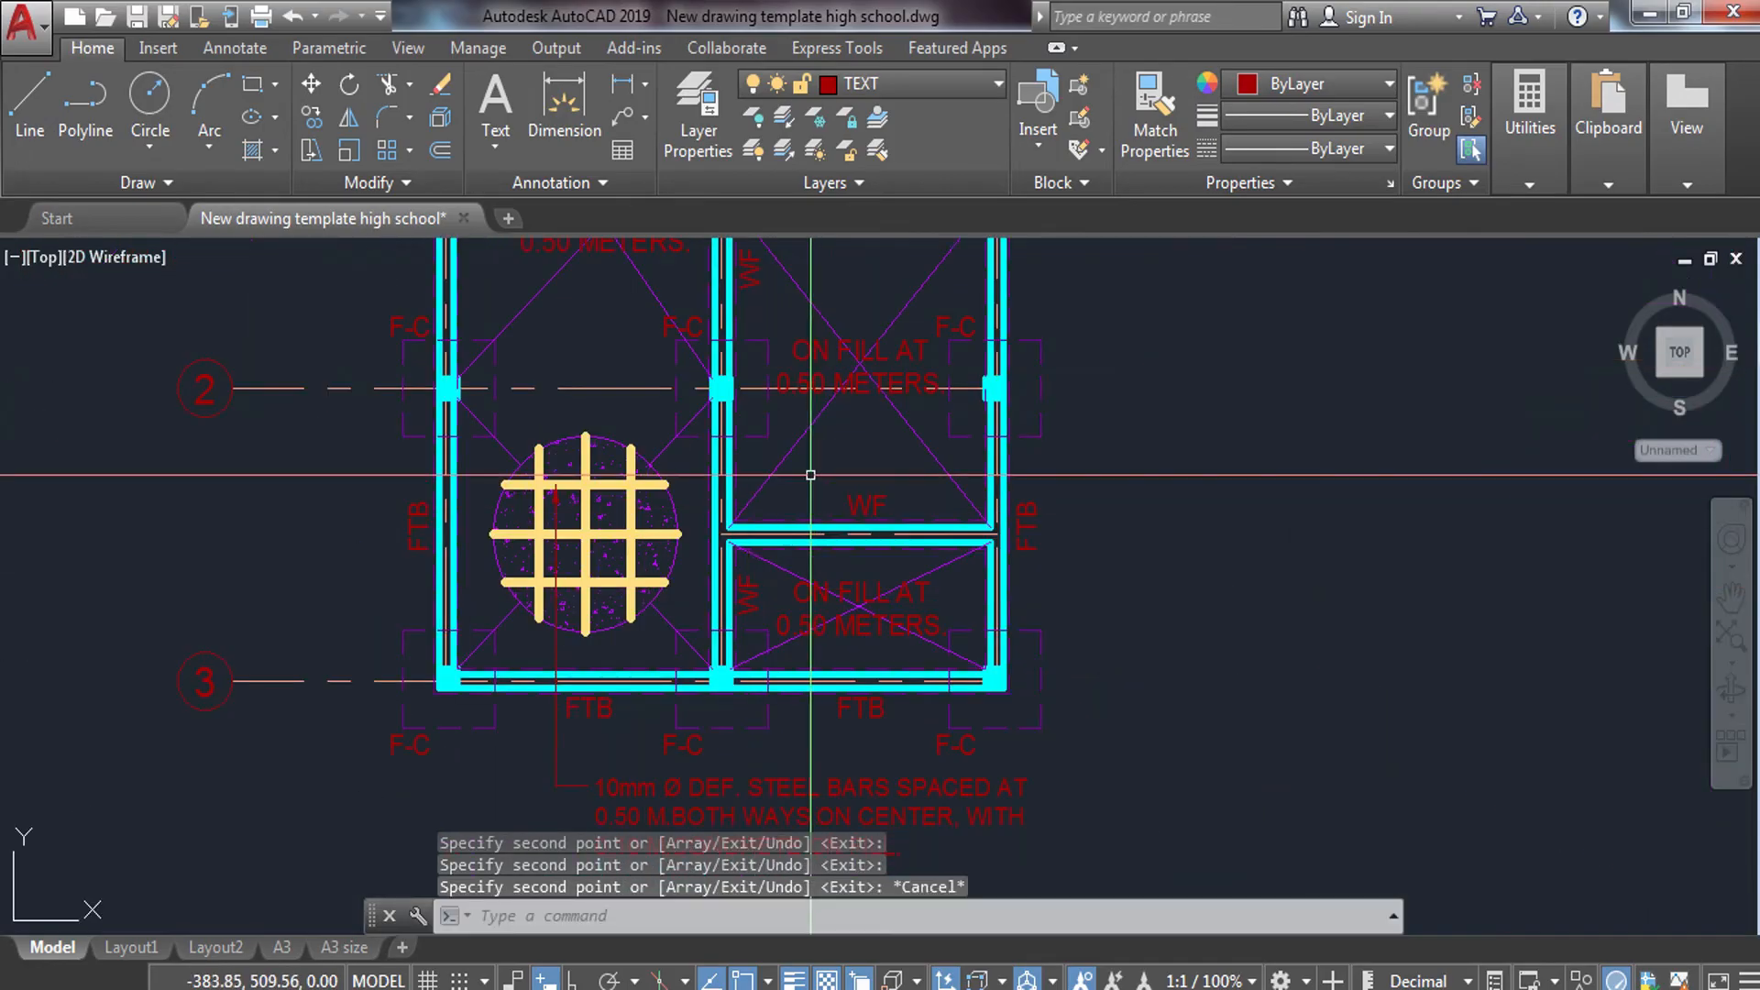
{"action": "scroll", "coordinate": [794, 544], "scroll_direction": "down", "scroll_amount": 2}
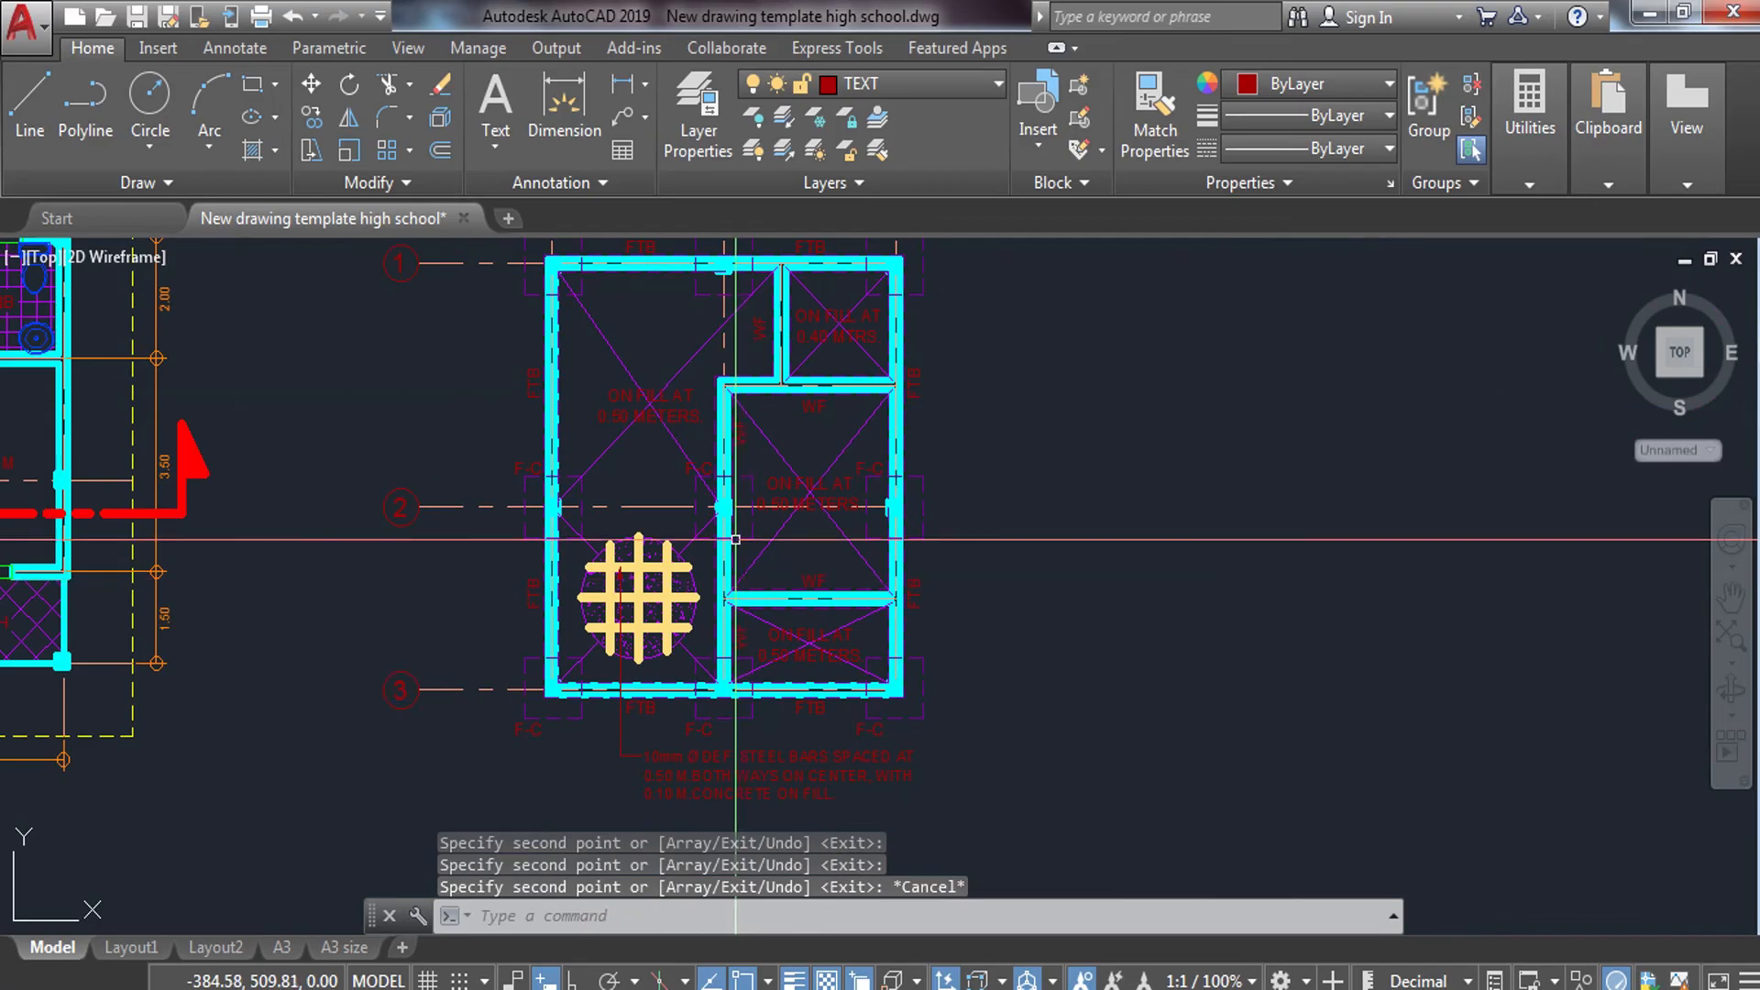
Erase the leftover original "WF" label above row 1, between grids A and B.
{"action": "middle_click_drag", "start_coordinate": [735, 539], "coordinate": [691, 585]}
{"action": "left_click", "coordinate": [672, 244]}
{"action": "left_click", "coordinate": [594, 304]}
{"action": "type", "text": "e"}
{"action": "key", "text": "space"}
{"action": "middle_click_drag", "start_coordinate": [550, 425], "coordinate": [558, 585]}
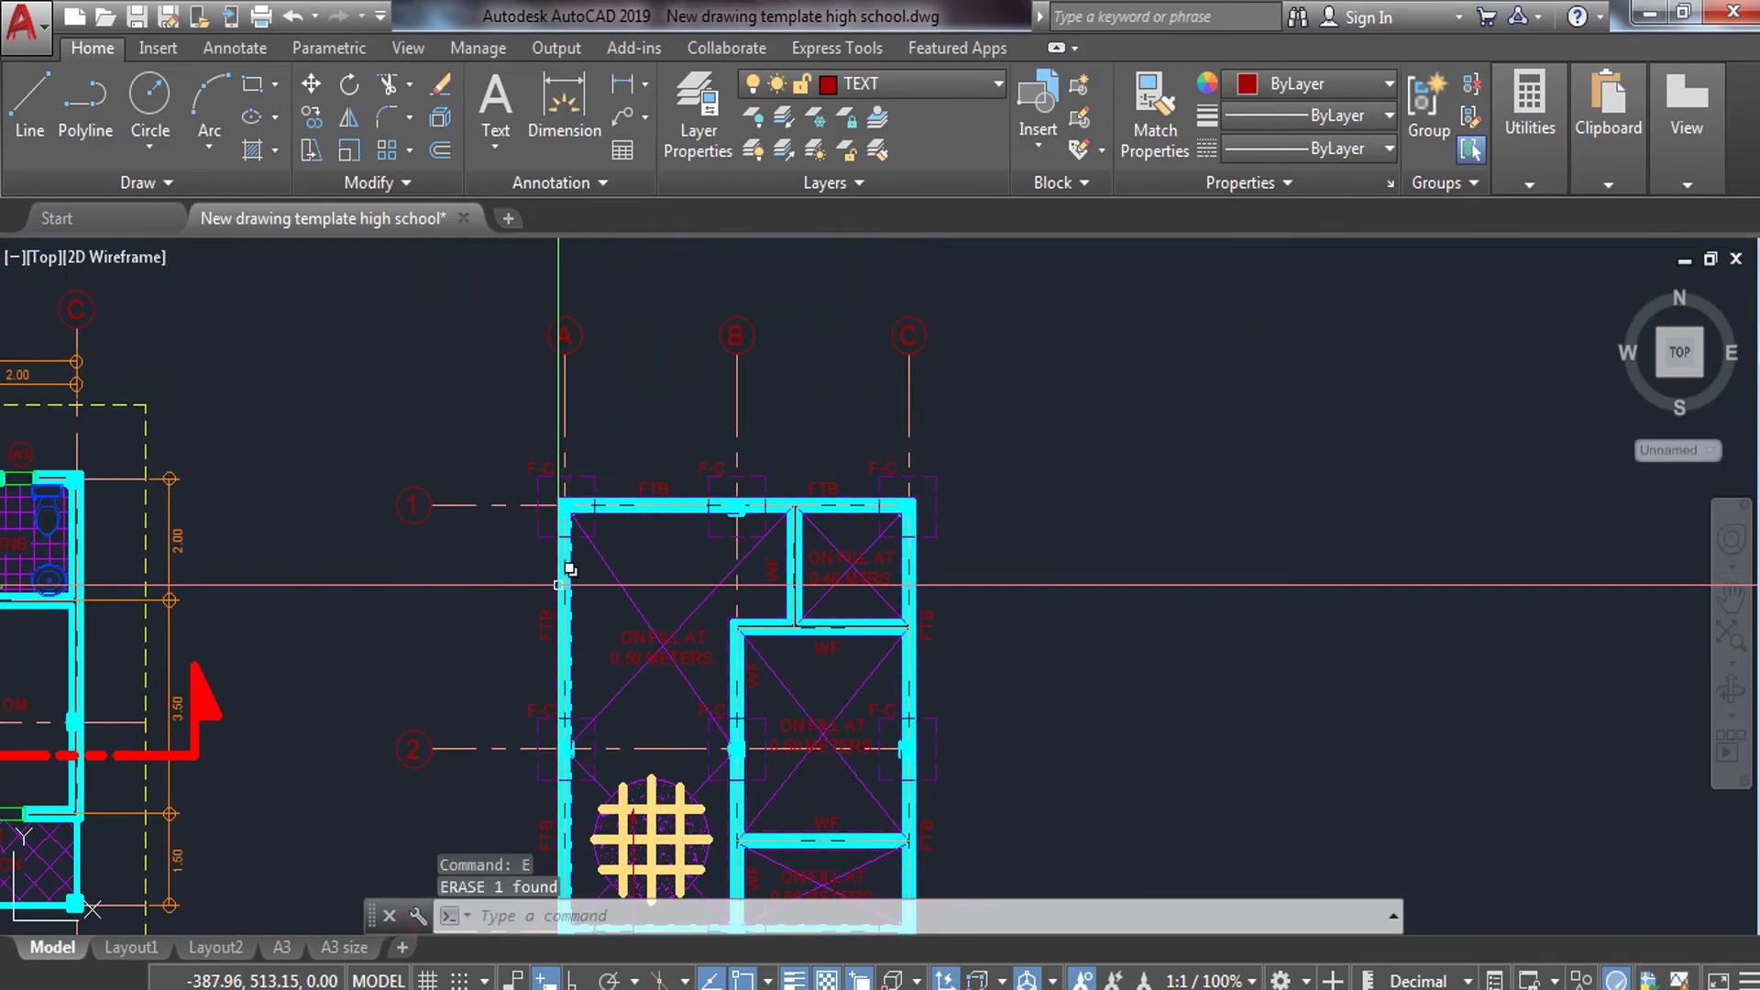
Make DIMENSION LINE the current layer and add a linear dimension from grid A to grid B above the plan.
{"action": "left_click", "coordinate": [948, 80]}
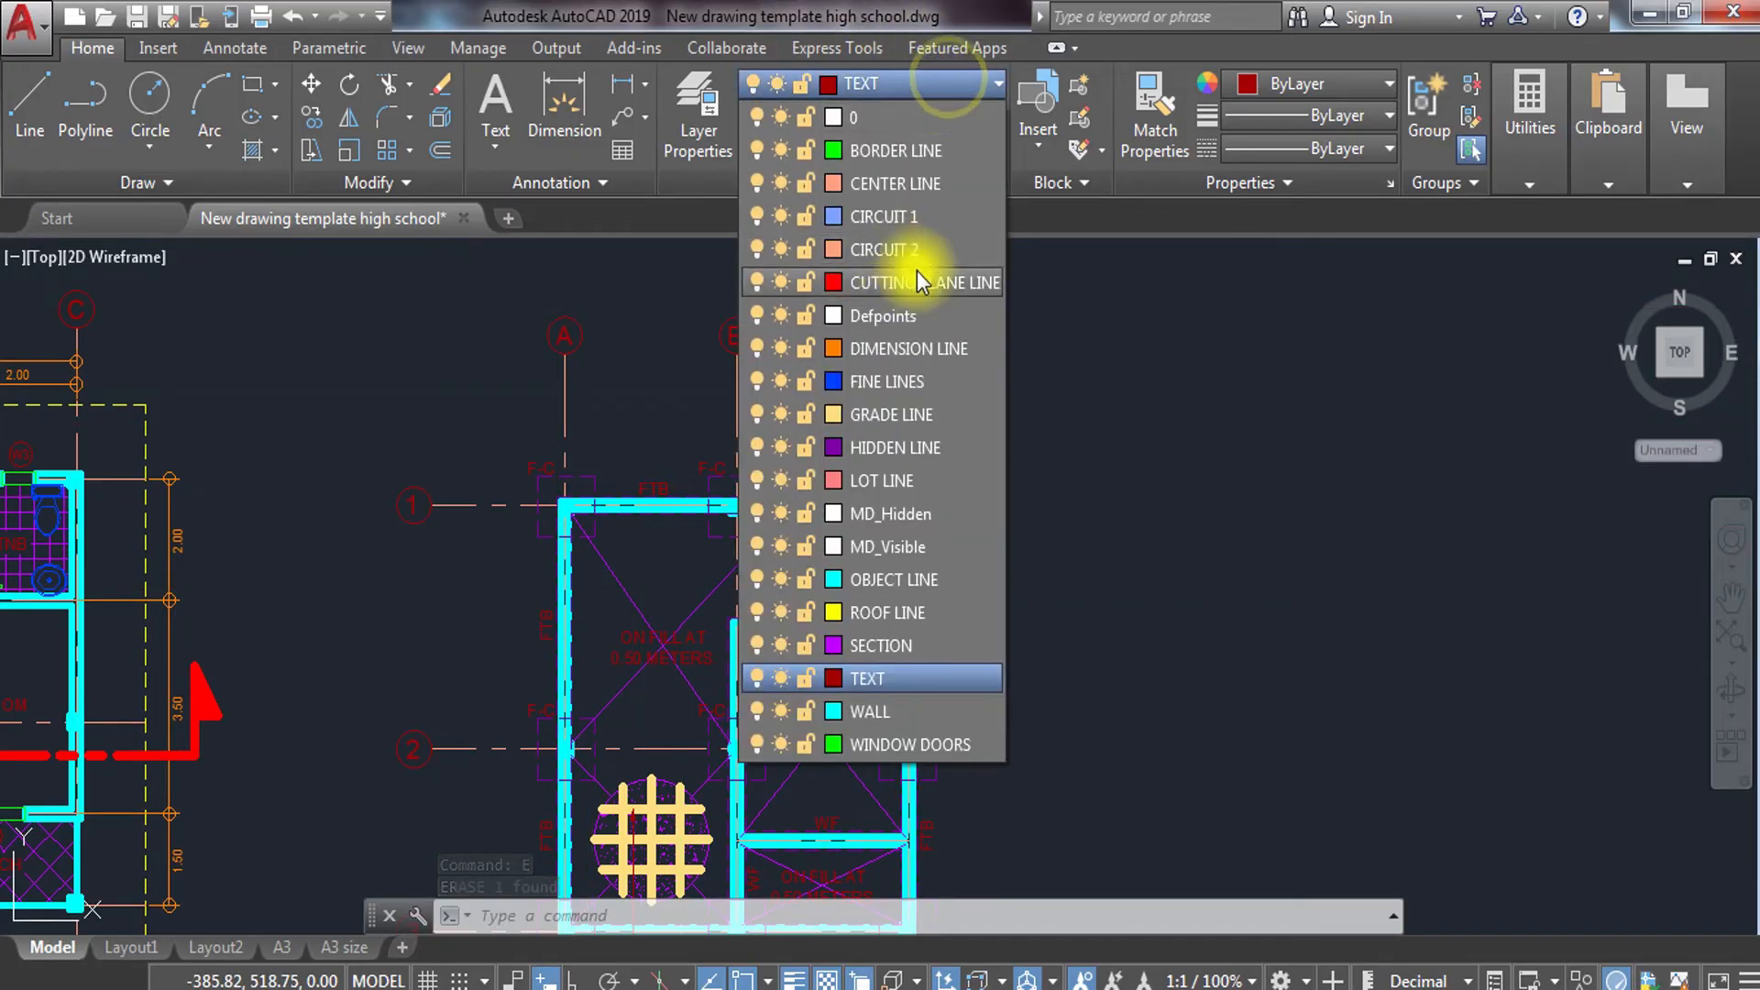
{"action": "left_click", "coordinate": [902, 346]}
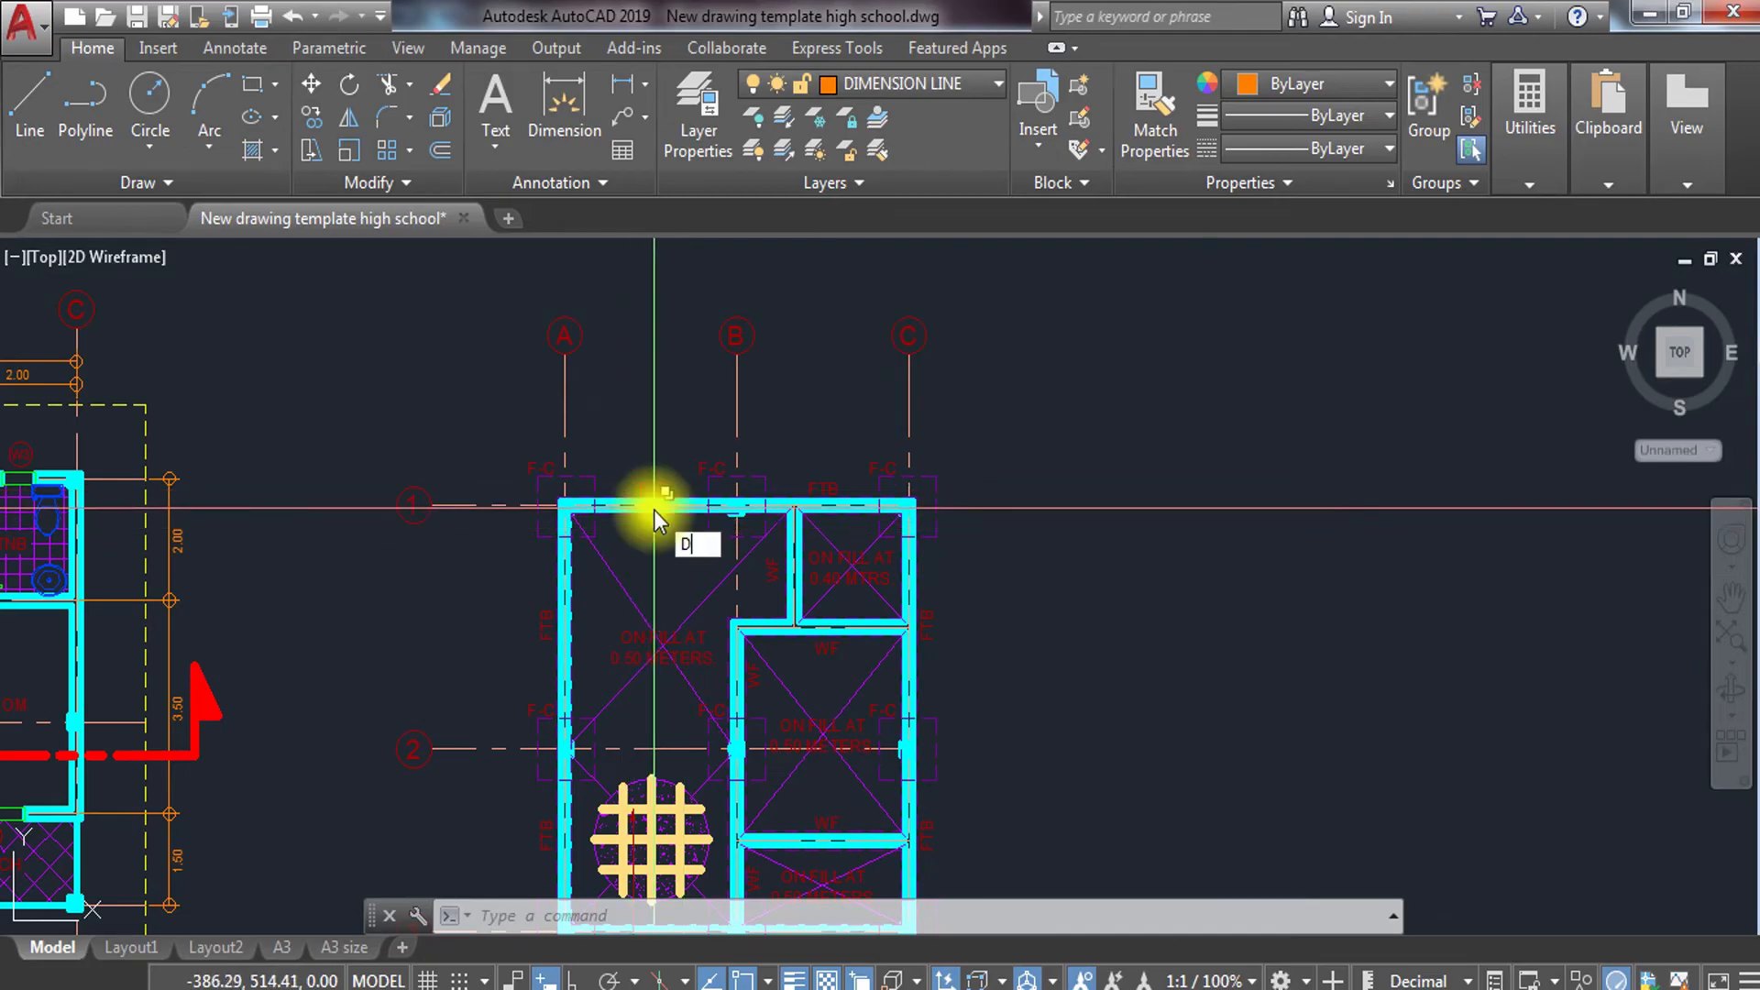
{"action": "type", "text": "DL"}
{"action": "key", "text": "Return"}
{"action": "scroll", "coordinate": [568, 485], "scroll_direction": "up", "scroll_amount": 4}
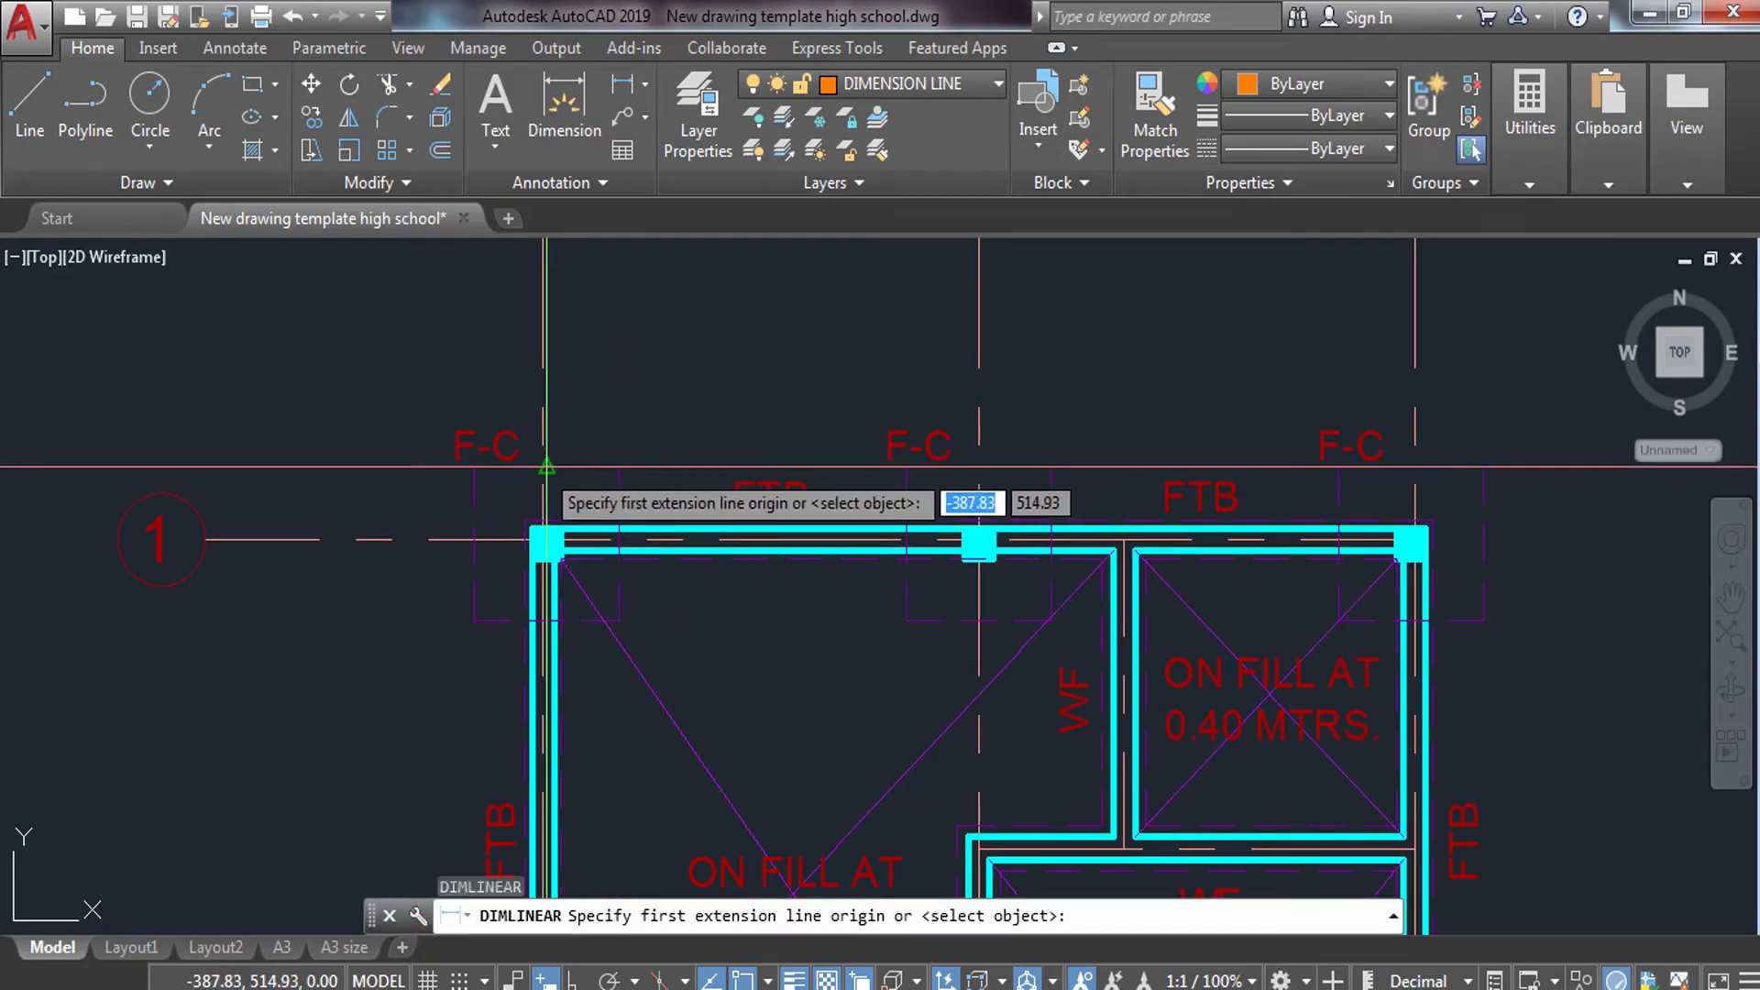
{"action": "scroll", "coordinate": [546, 466], "scroll_direction": "up", "scroll_amount": 5}
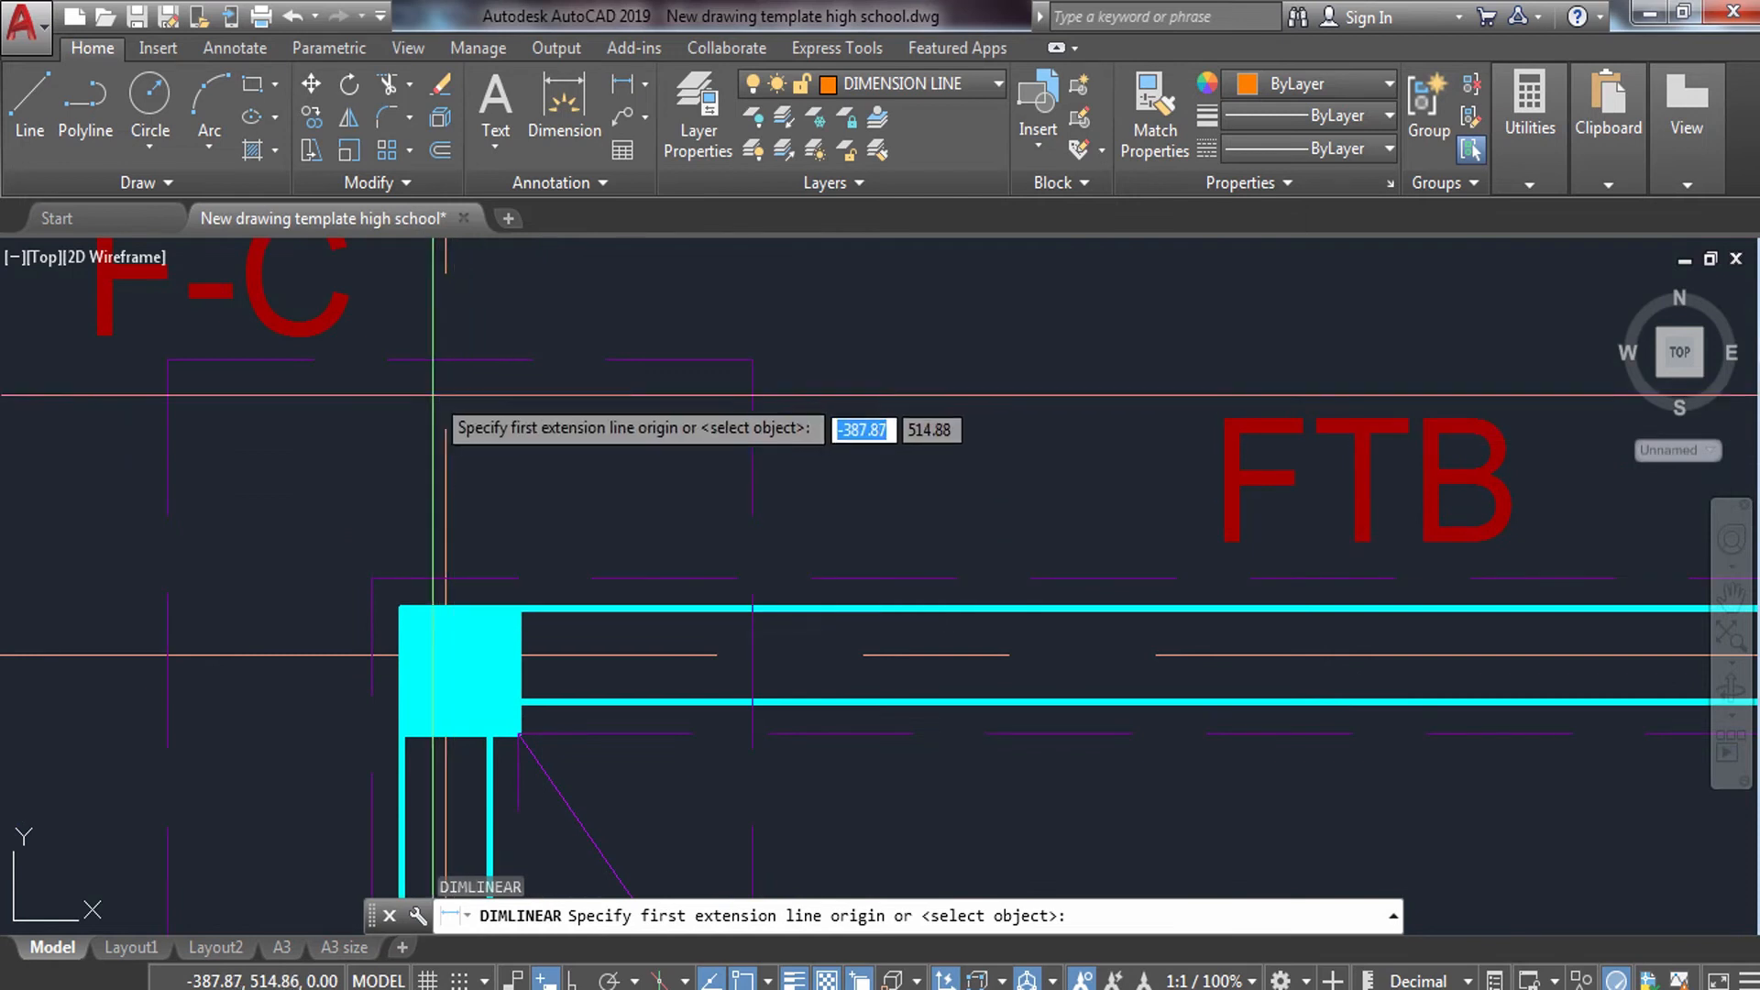
{"action": "left_click", "coordinate": [445, 359]}
{"action": "scroll", "coordinate": [445, 359], "scroll_direction": "down", "scroll_amount": 5}
{"action": "scroll", "coordinate": [908, 367], "scroll_direction": "up", "scroll_amount": 4}
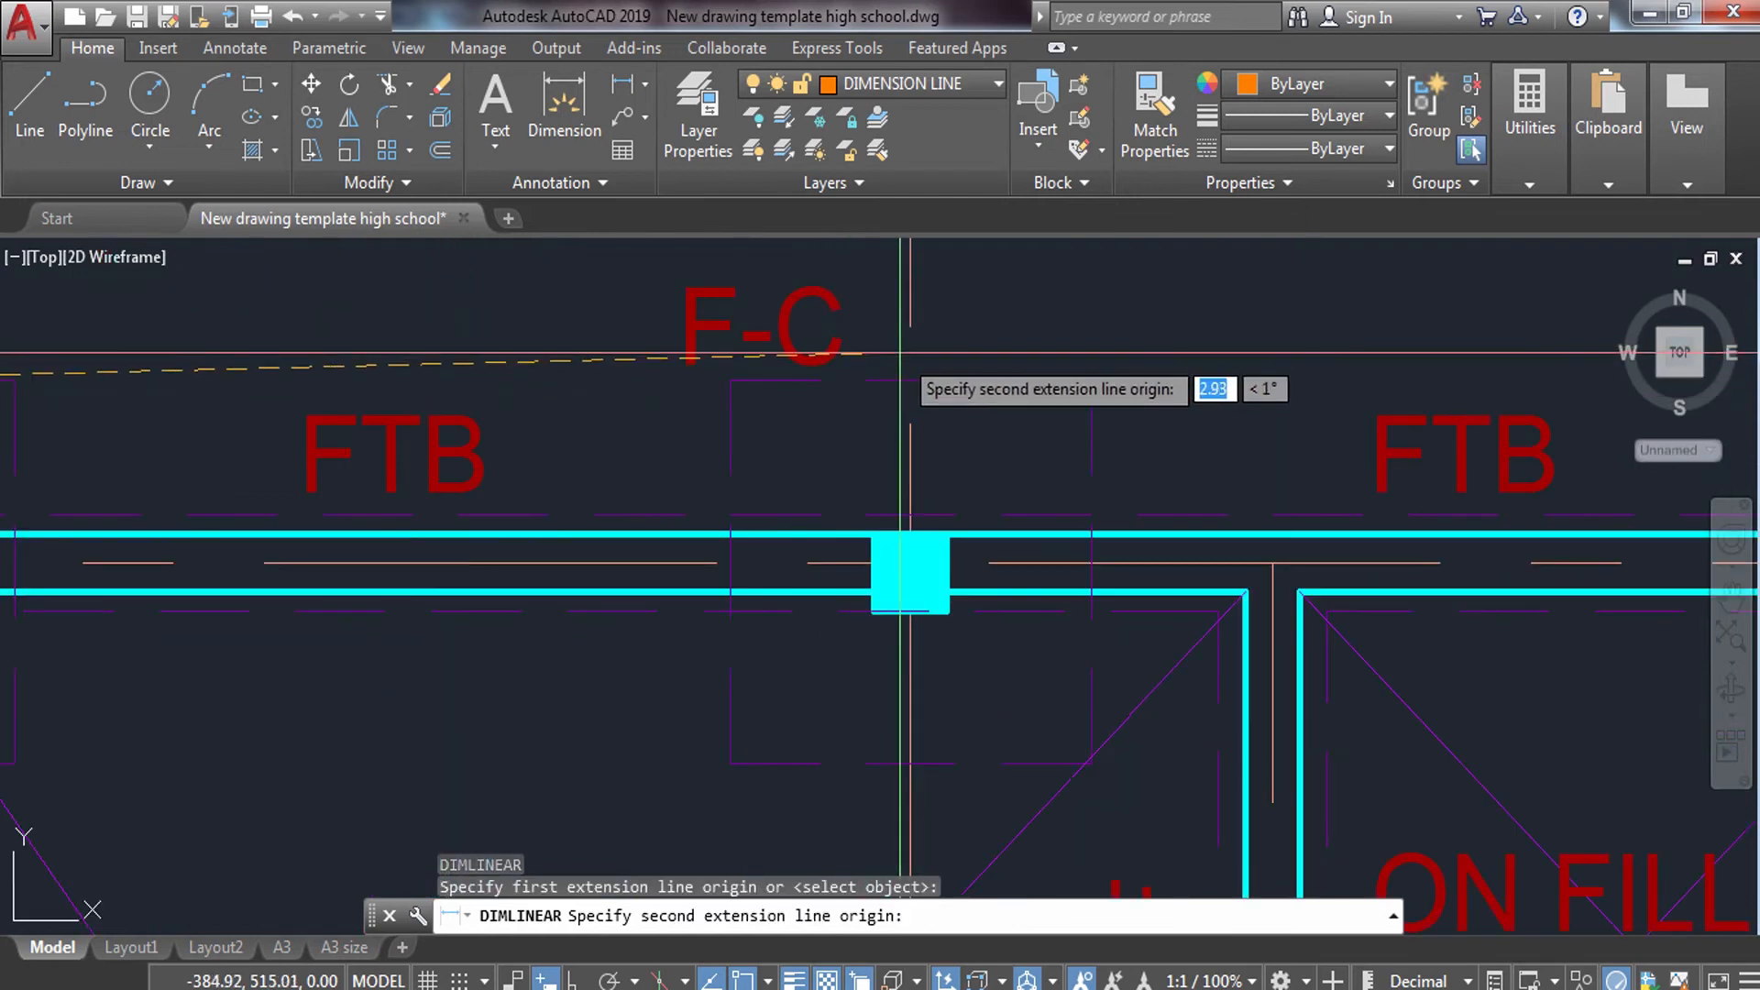
{"action": "left_click", "coordinate": [907, 379]}
{"action": "scroll", "coordinate": [907, 378], "scroll_direction": "down", "scroll_amount": 3}
{"action": "scroll", "coordinate": [637, 401], "scroll_direction": "up", "scroll_amount": 2}
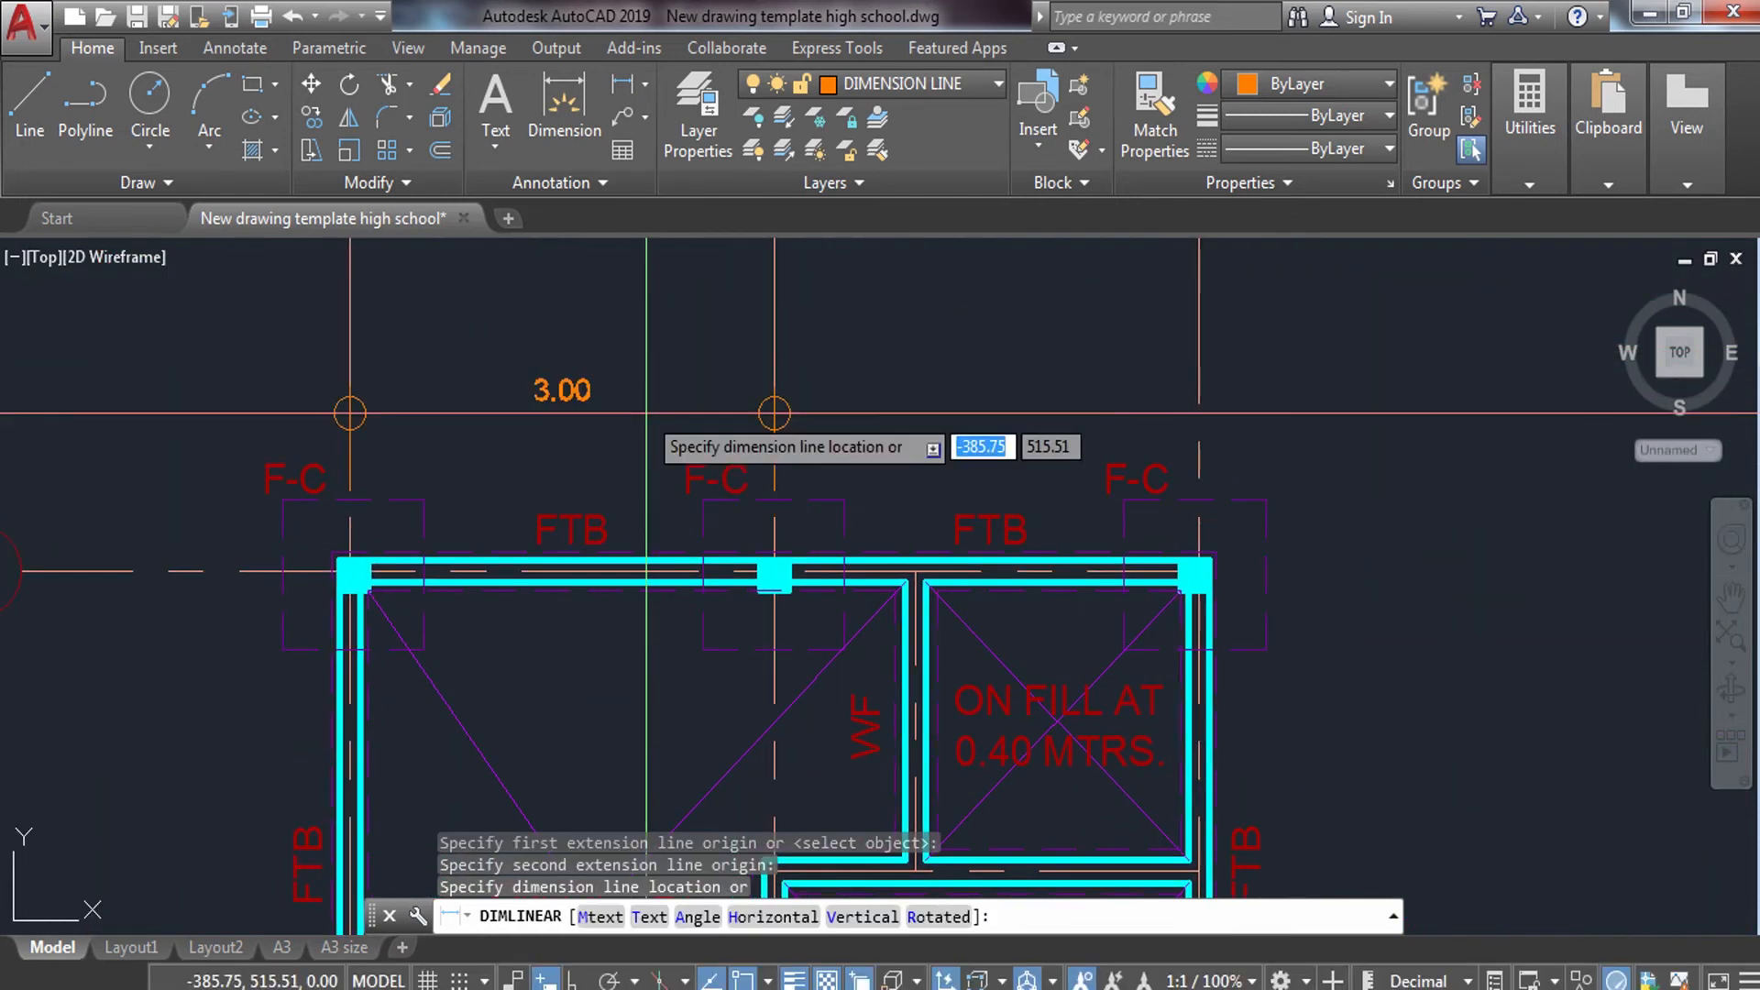
{"action": "left_click", "coordinate": [642, 400]}
Continue the upper dimension from grid B to the interior vertical wall's centerline and on to grid C.
{"action": "type", "text": "DIMC"}
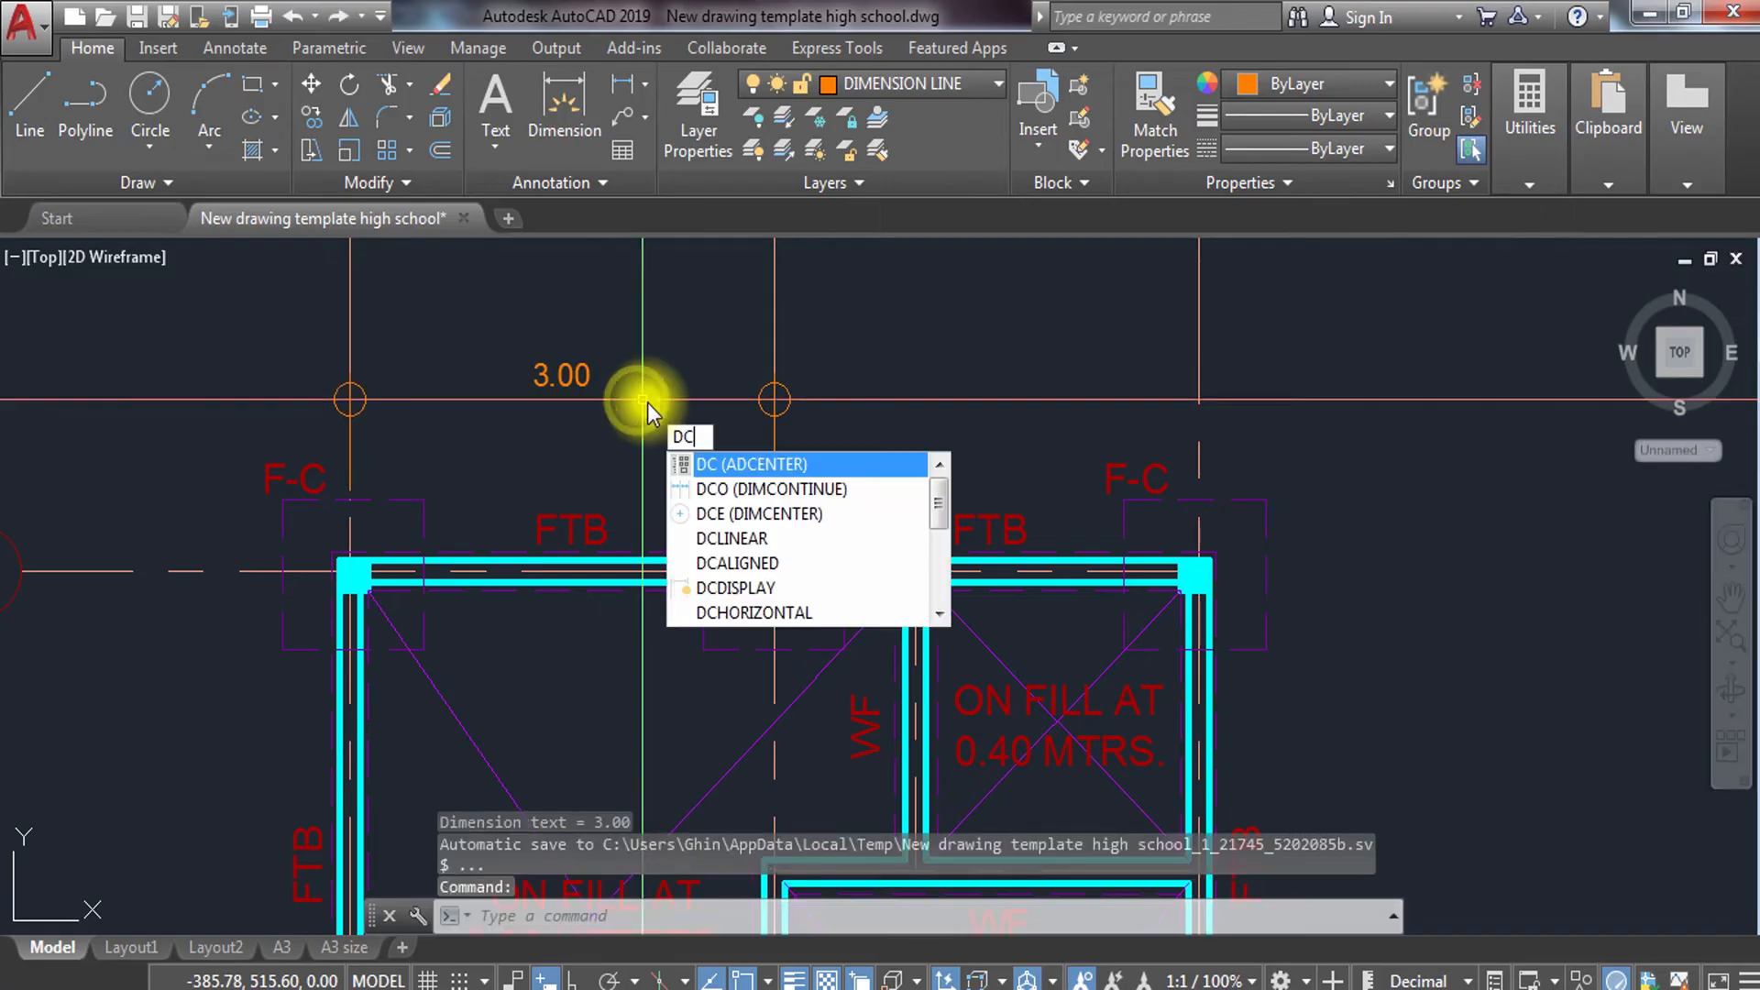
{"action": "type", "text": "O"}
{"action": "key", "text": "Return"}
{"action": "scroll", "coordinate": [945, 559], "scroll_direction": "up", "scroll_amount": 4}
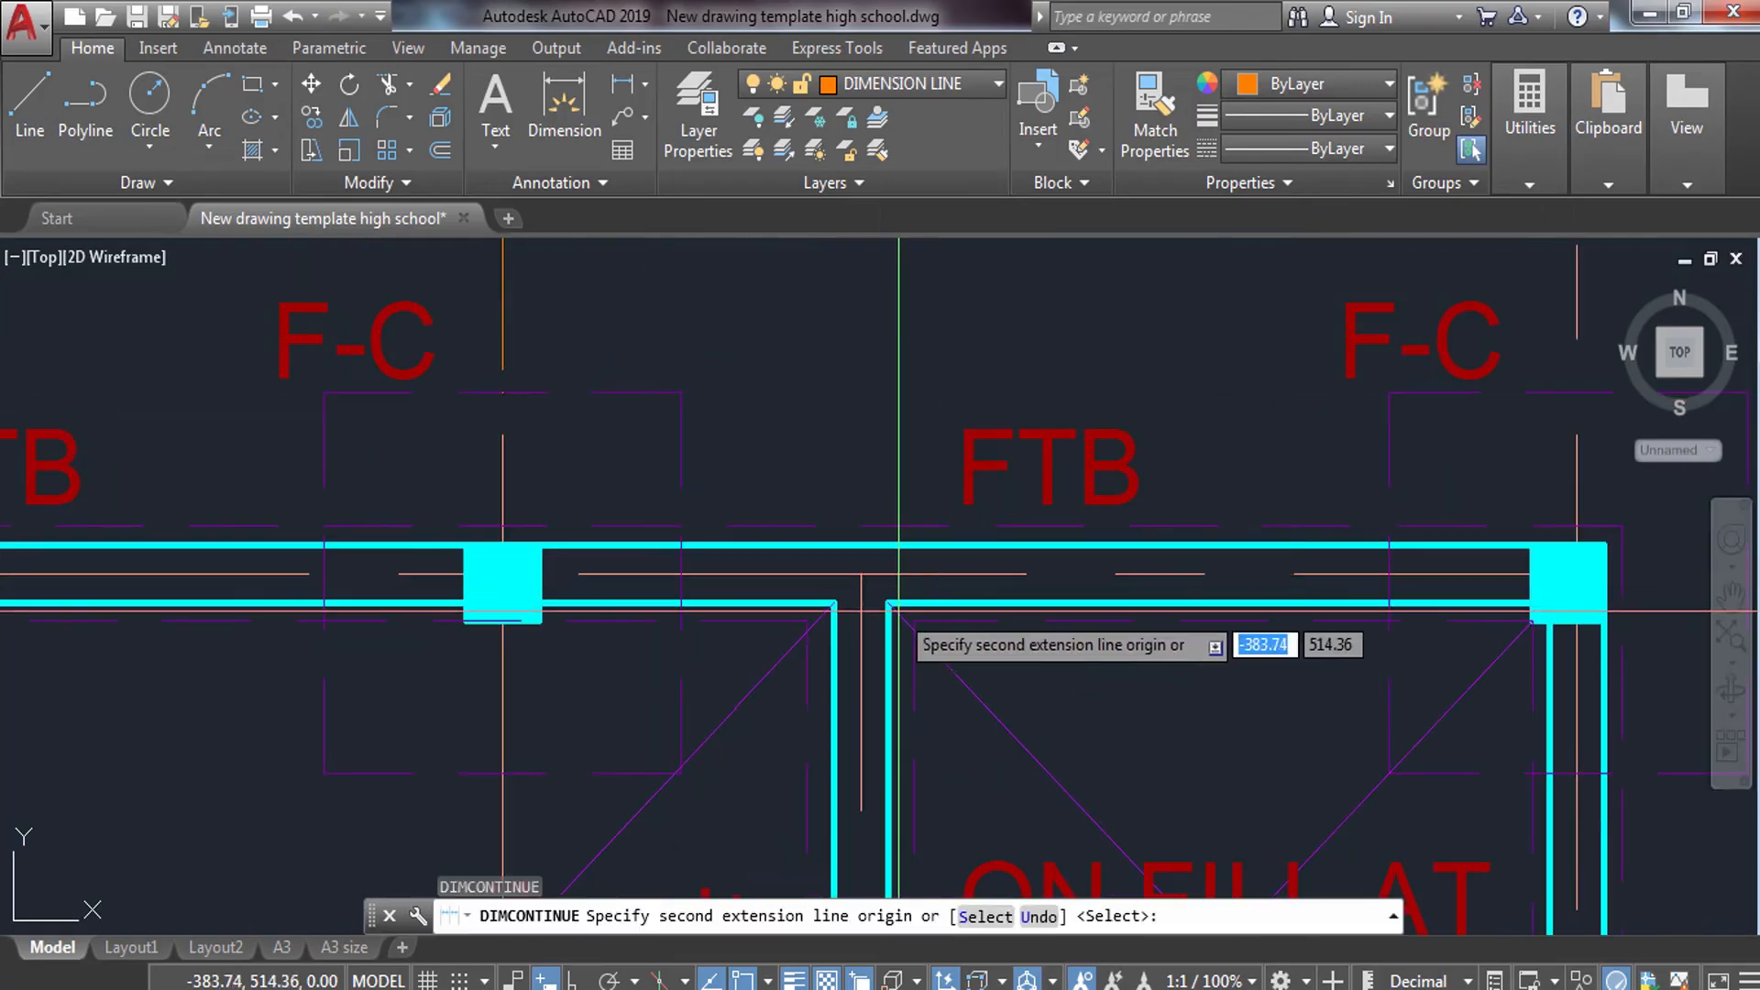
{"action": "left_click", "coordinate": [860, 574]}
{"action": "scroll", "coordinate": [860, 574], "scroll_direction": "down", "scroll_amount": 4}
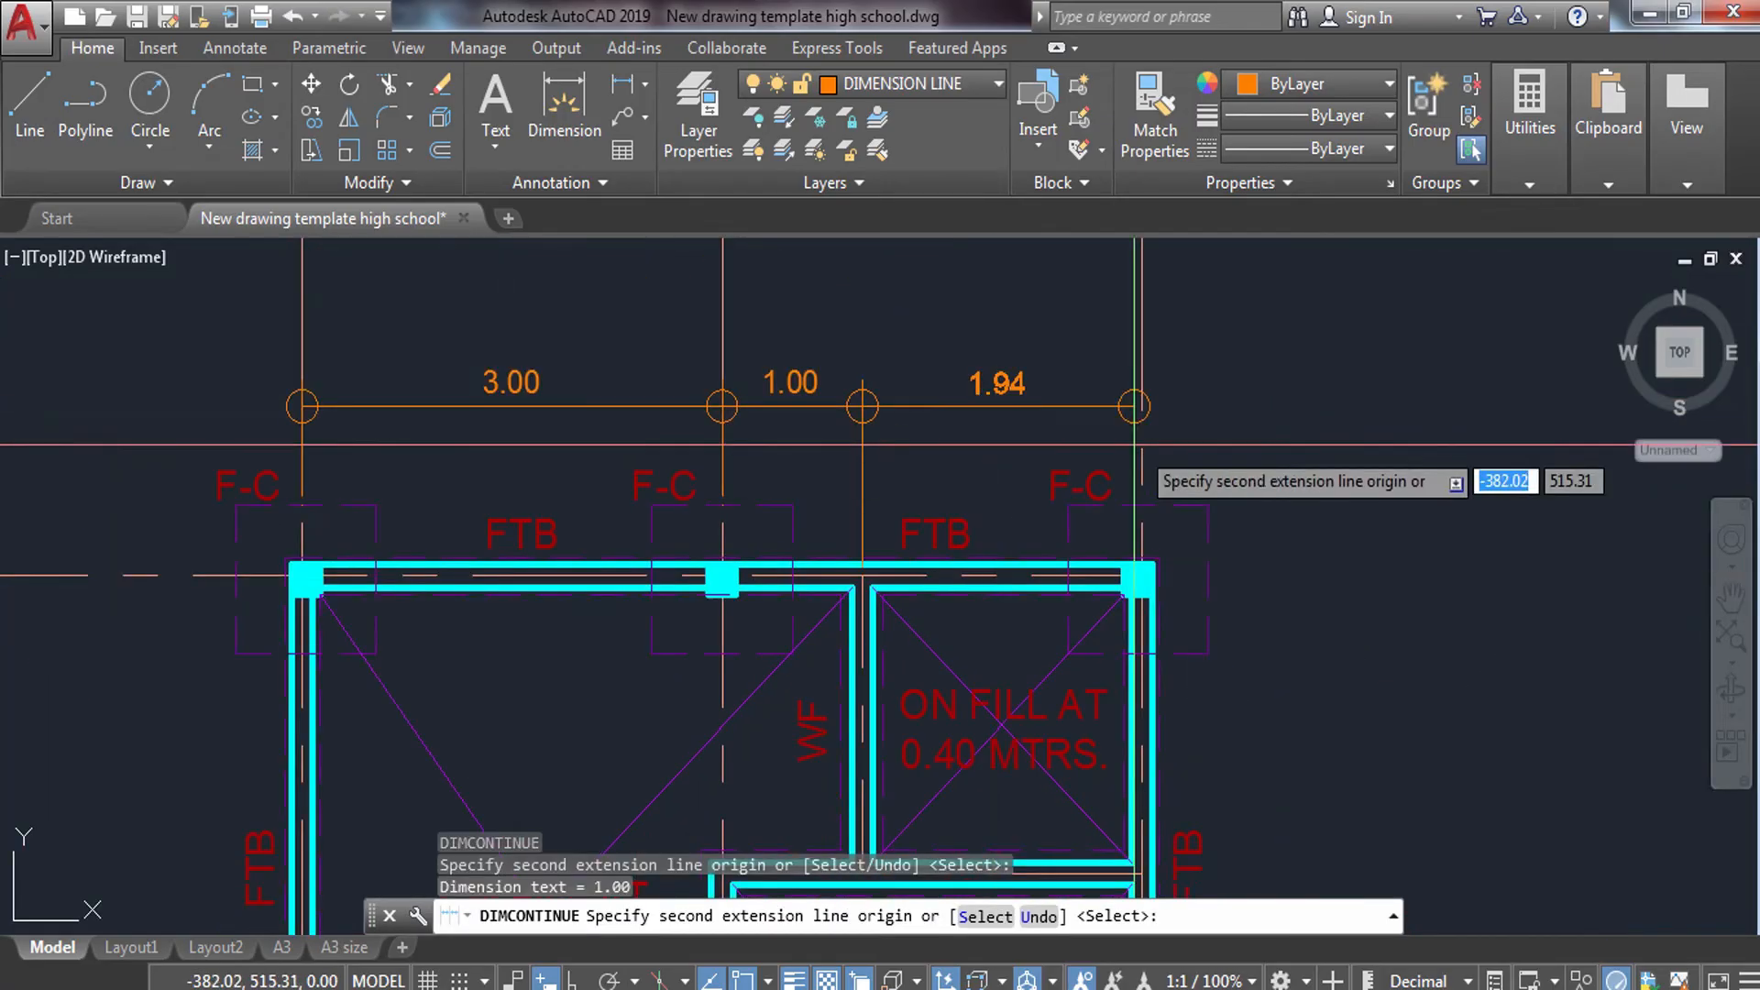
{"action": "left_click", "coordinate": [1140, 499]}
{"action": "key", "text": "Escape"}
Add a vertical linear dimension from row 1 to row 2, placed outside the wall on grid A.
{"action": "middle_click_drag", "start_coordinate": [263, 651], "coordinate": [578, 549]}
{"action": "type", "text": "DLI"}
{"action": "key", "text": "Return"}
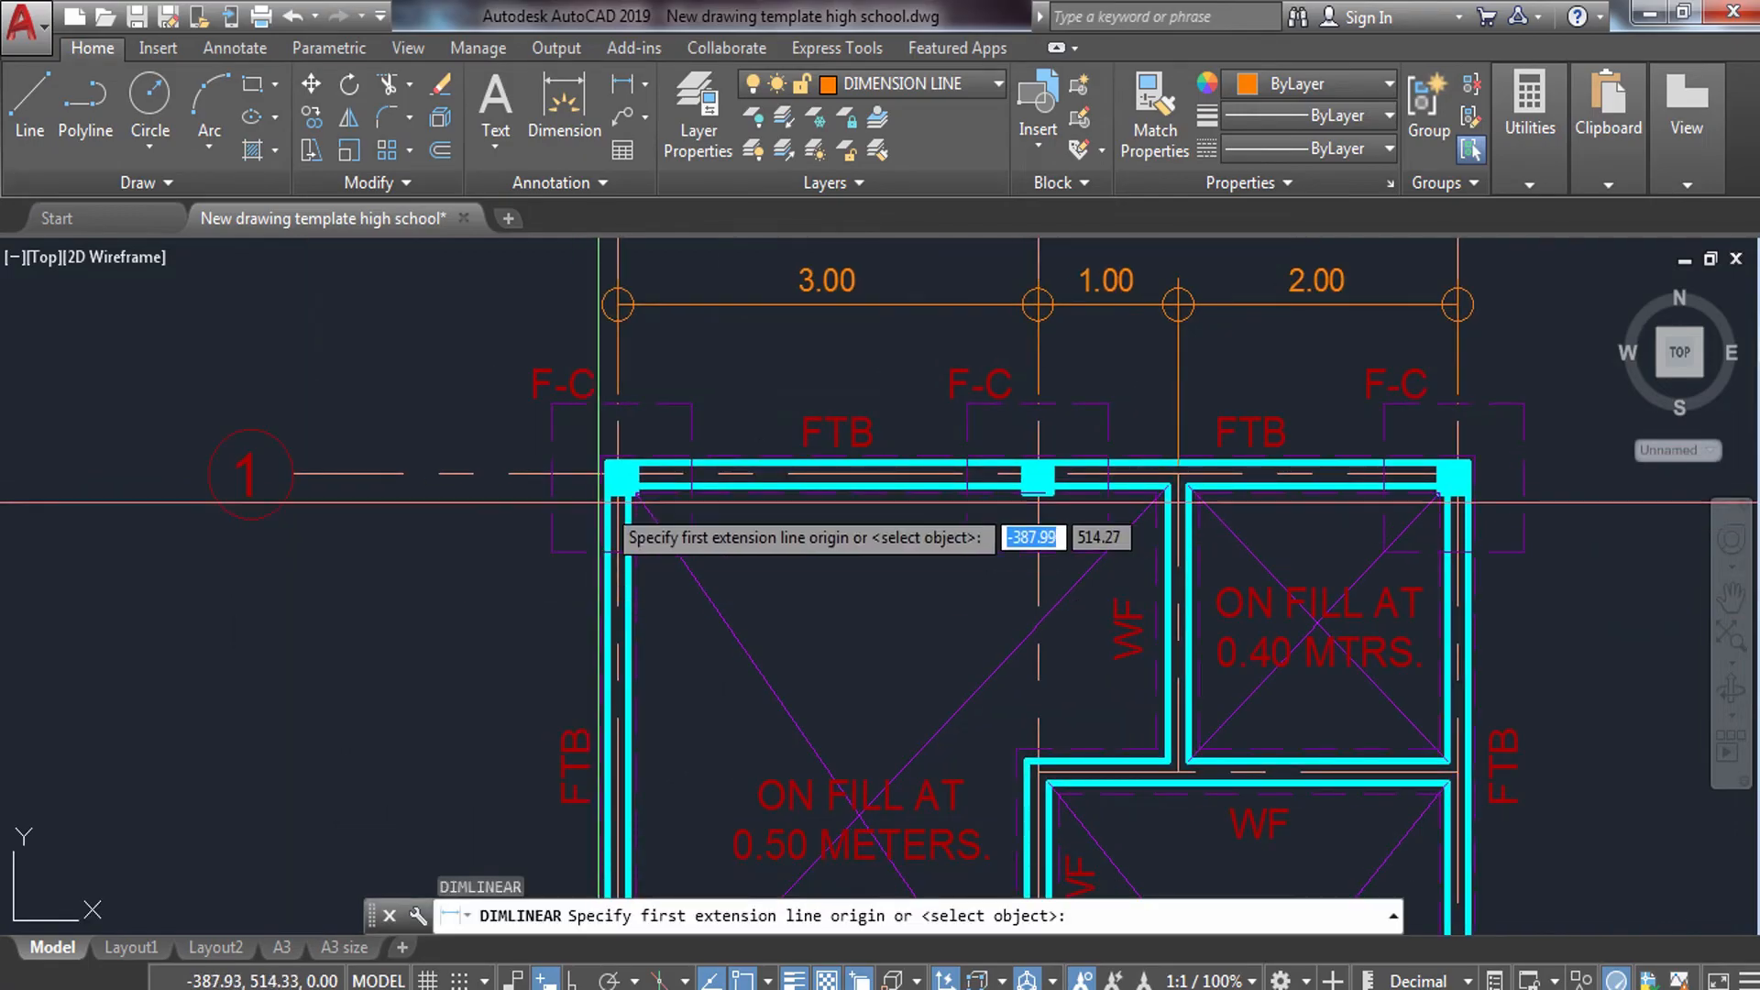
{"action": "scroll", "coordinate": [569, 513], "scroll_direction": "up", "scroll_amount": 7}
{"action": "left_click", "coordinate": [756, 409]}
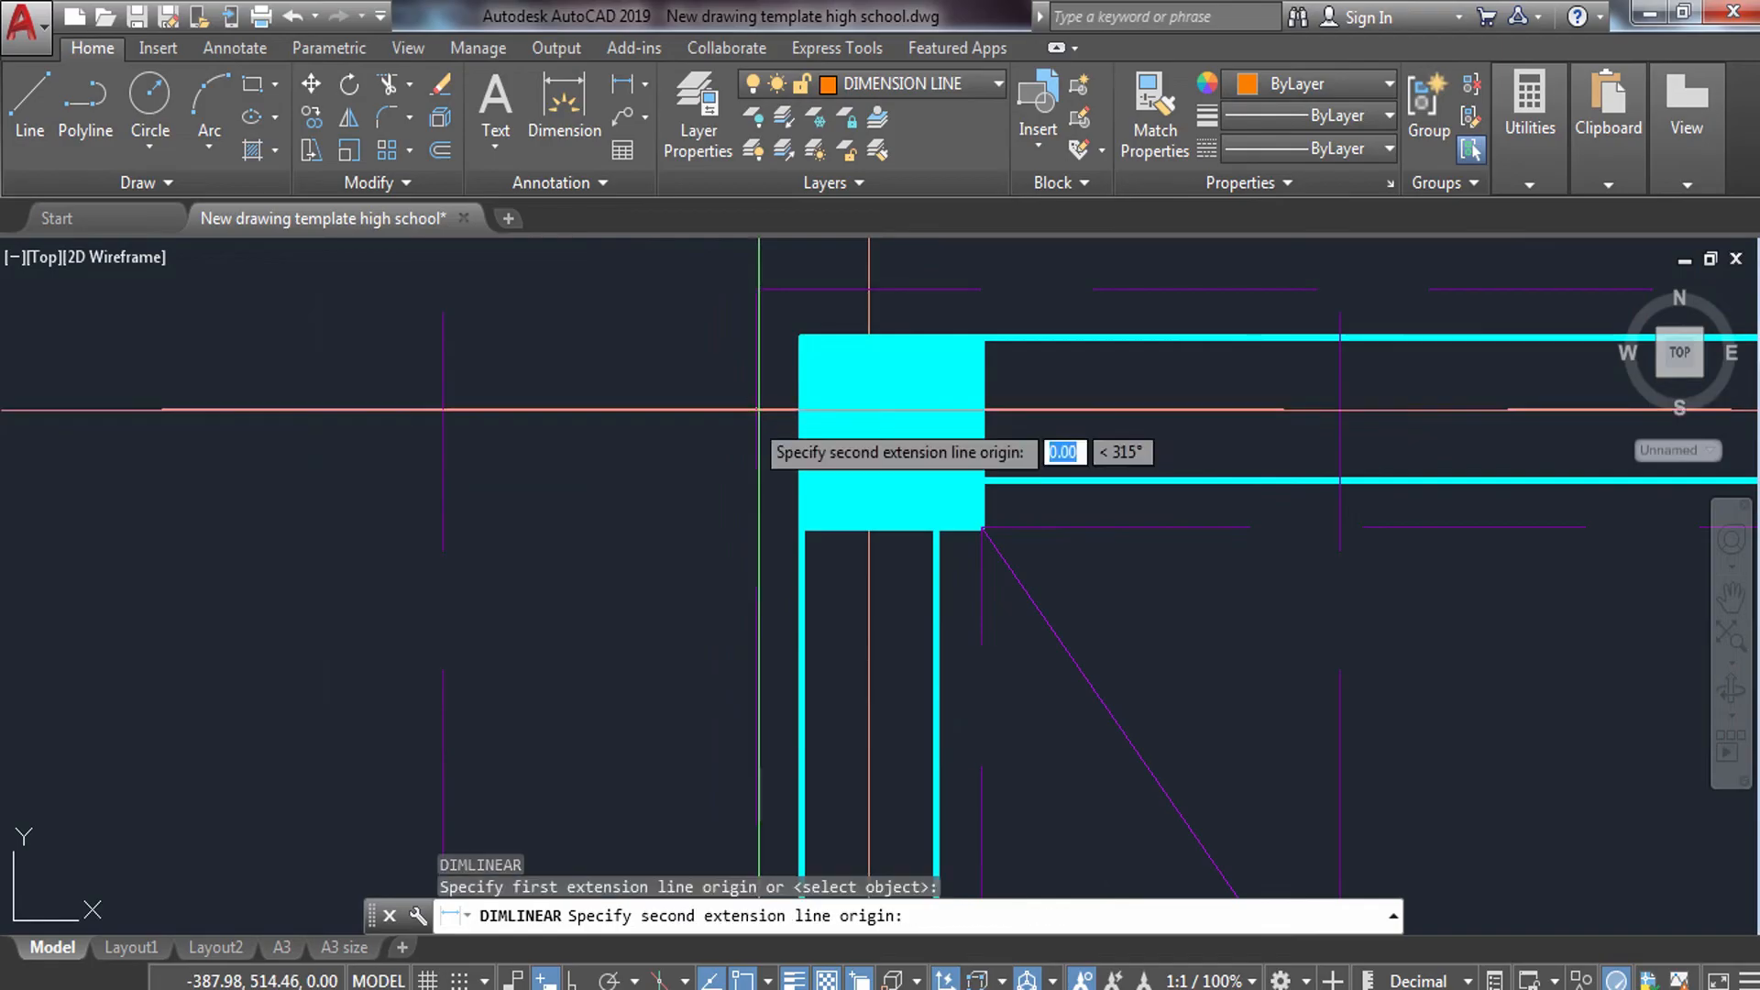
{"action": "scroll", "coordinate": [739, 420], "scroll_direction": "down", "scroll_amount": 5}
{"action": "middle_click_drag", "start_coordinate": [691, 656], "coordinate": [738, 153]}
{"action": "middle_click_drag", "start_coordinate": [769, 578], "coordinate": [765, 371]}
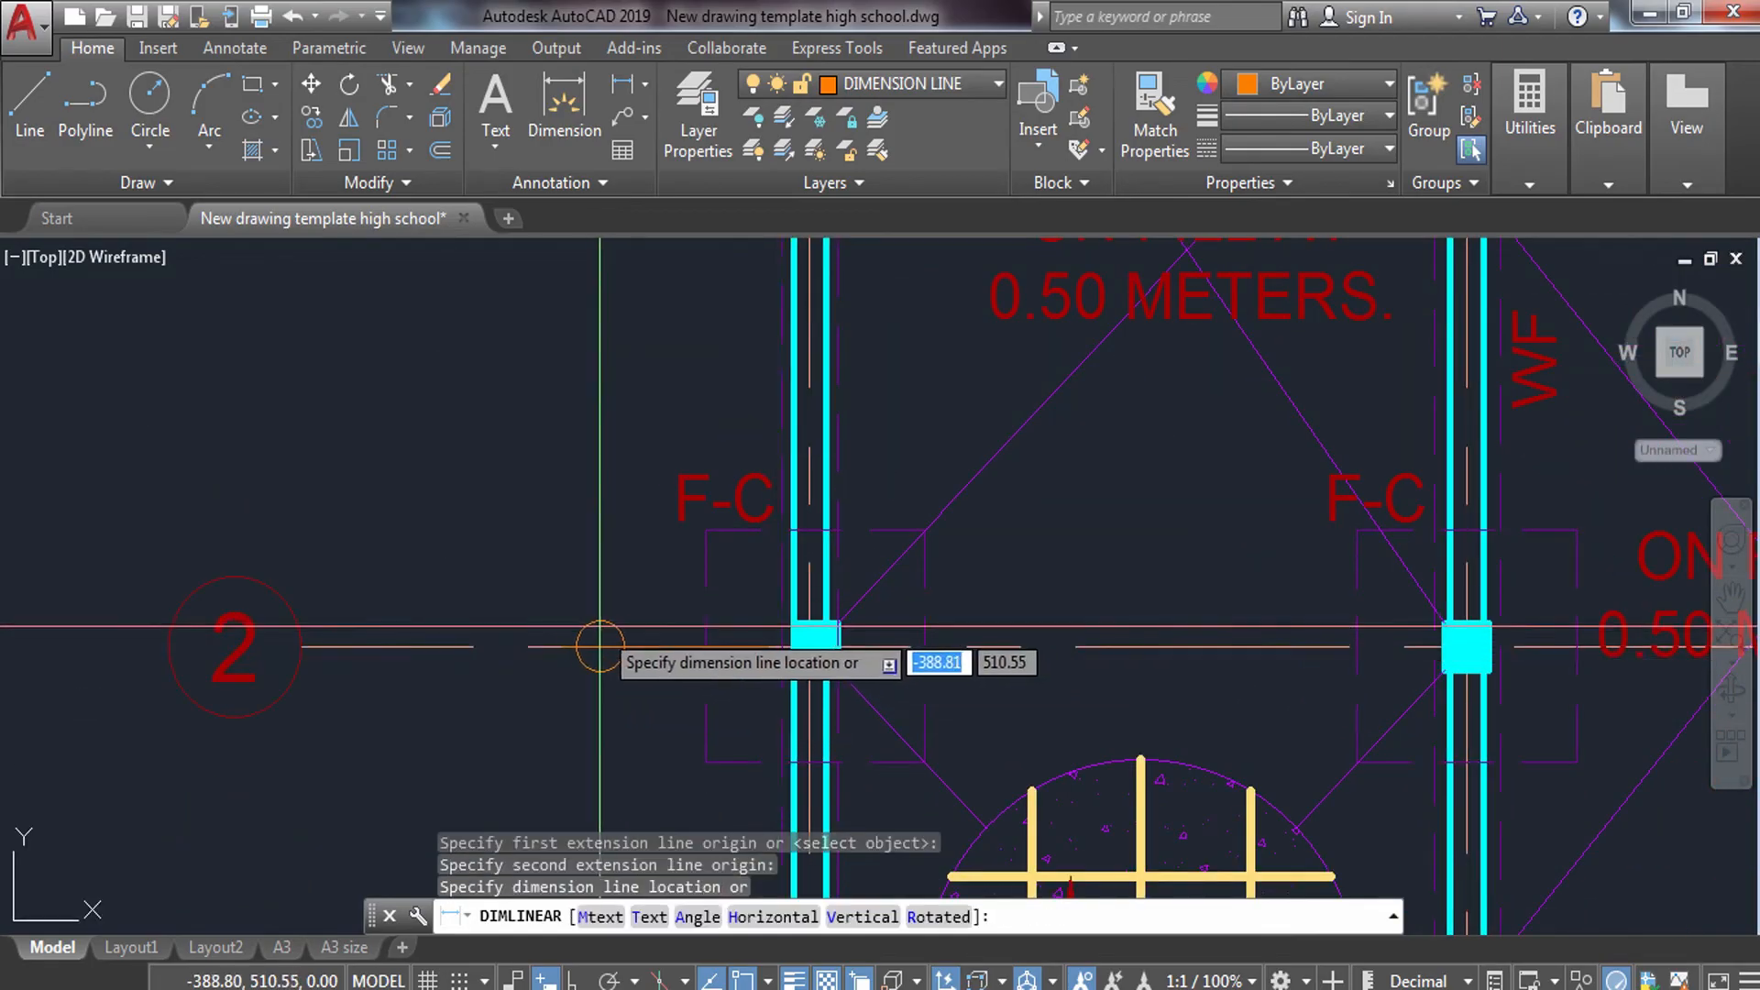
{"action": "left_click", "coordinate": [603, 623]}
Continue the vertical dimension outside grid A from row 2 down to row 3.
{"action": "type", "text": "DIMCO"}
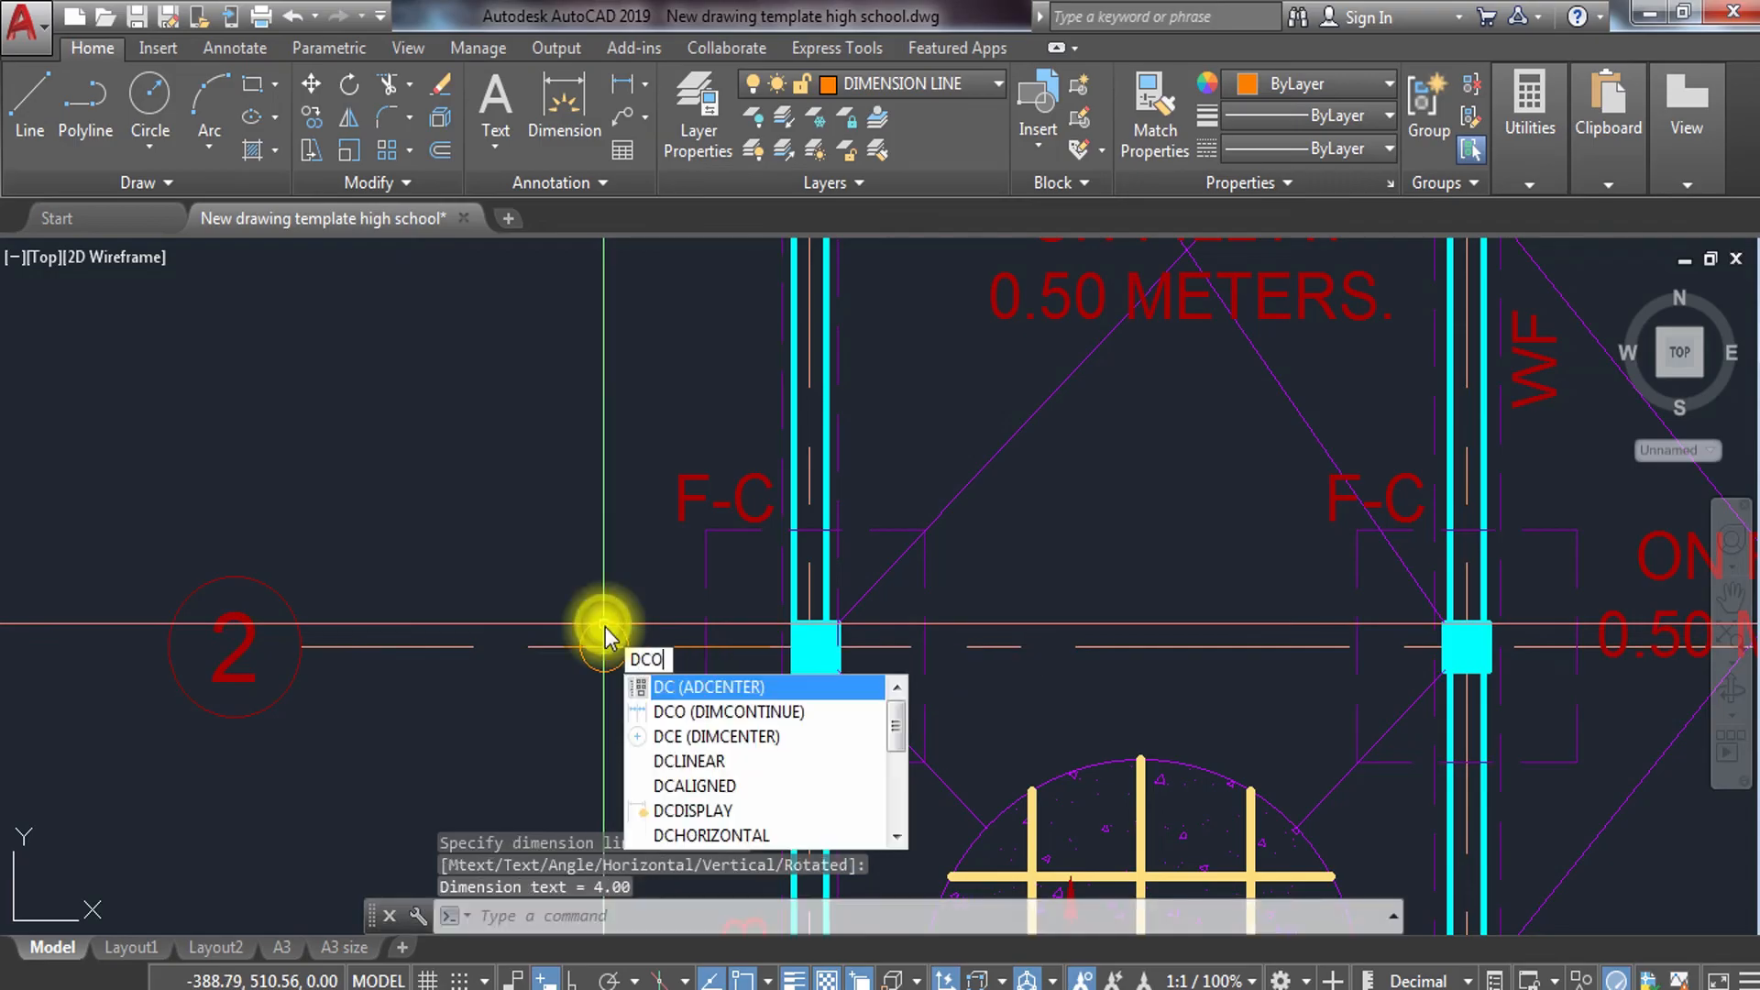
{"action": "key", "text": "Return"}
{"action": "scroll", "coordinate": [616, 619], "scroll_direction": "down", "scroll_amount": 4}
{"action": "middle_click_drag", "start_coordinate": [623, 660], "coordinate": [621, 352]}
{"action": "scroll", "coordinate": [641, 624], "scroll_direction": "up", "scroll_amount": 6}
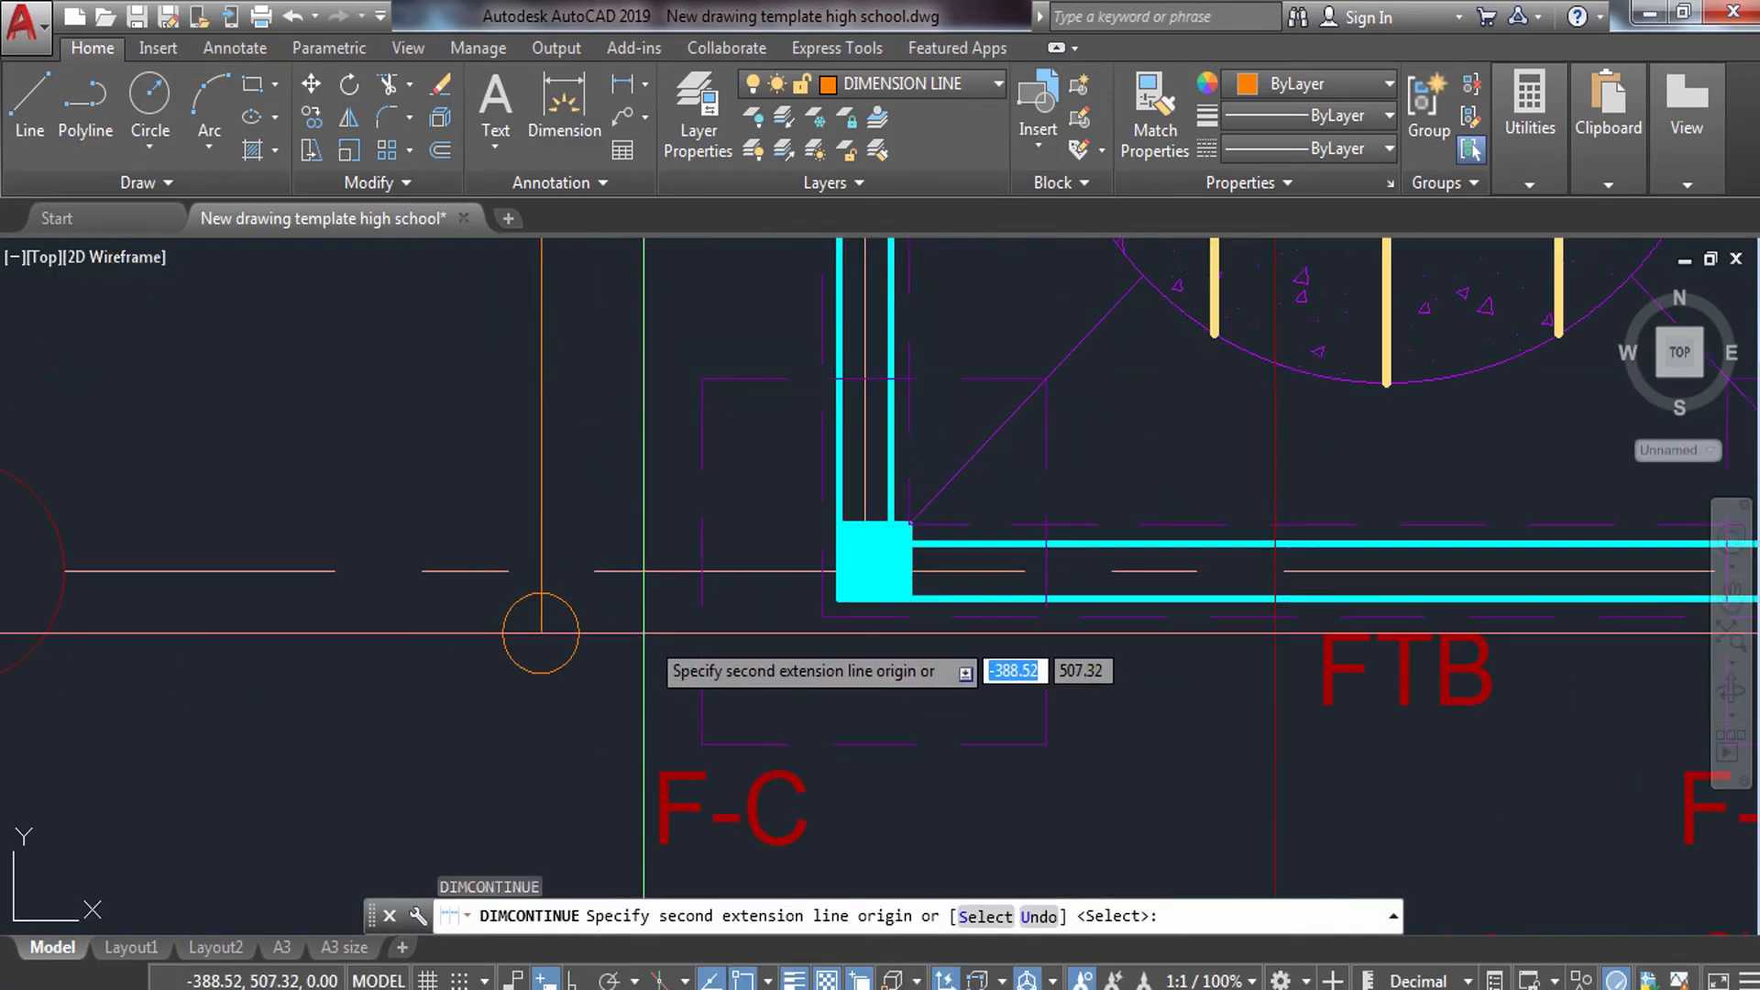
{"action": "left_click", "coordinate": [702, 572]}
{"action": "key", "text": "Escape"}
Add a linear dimension from grid A to grid B along row 3, placed below the reinforcement note.
{"action": "scroll", "coordinate": [647, 594], "scroll_direction": "down", "scroll_amount": 4}
{"action": "middle_click_drag", "start_coordinate": [807, 656], "coordinate": [638, 528]}
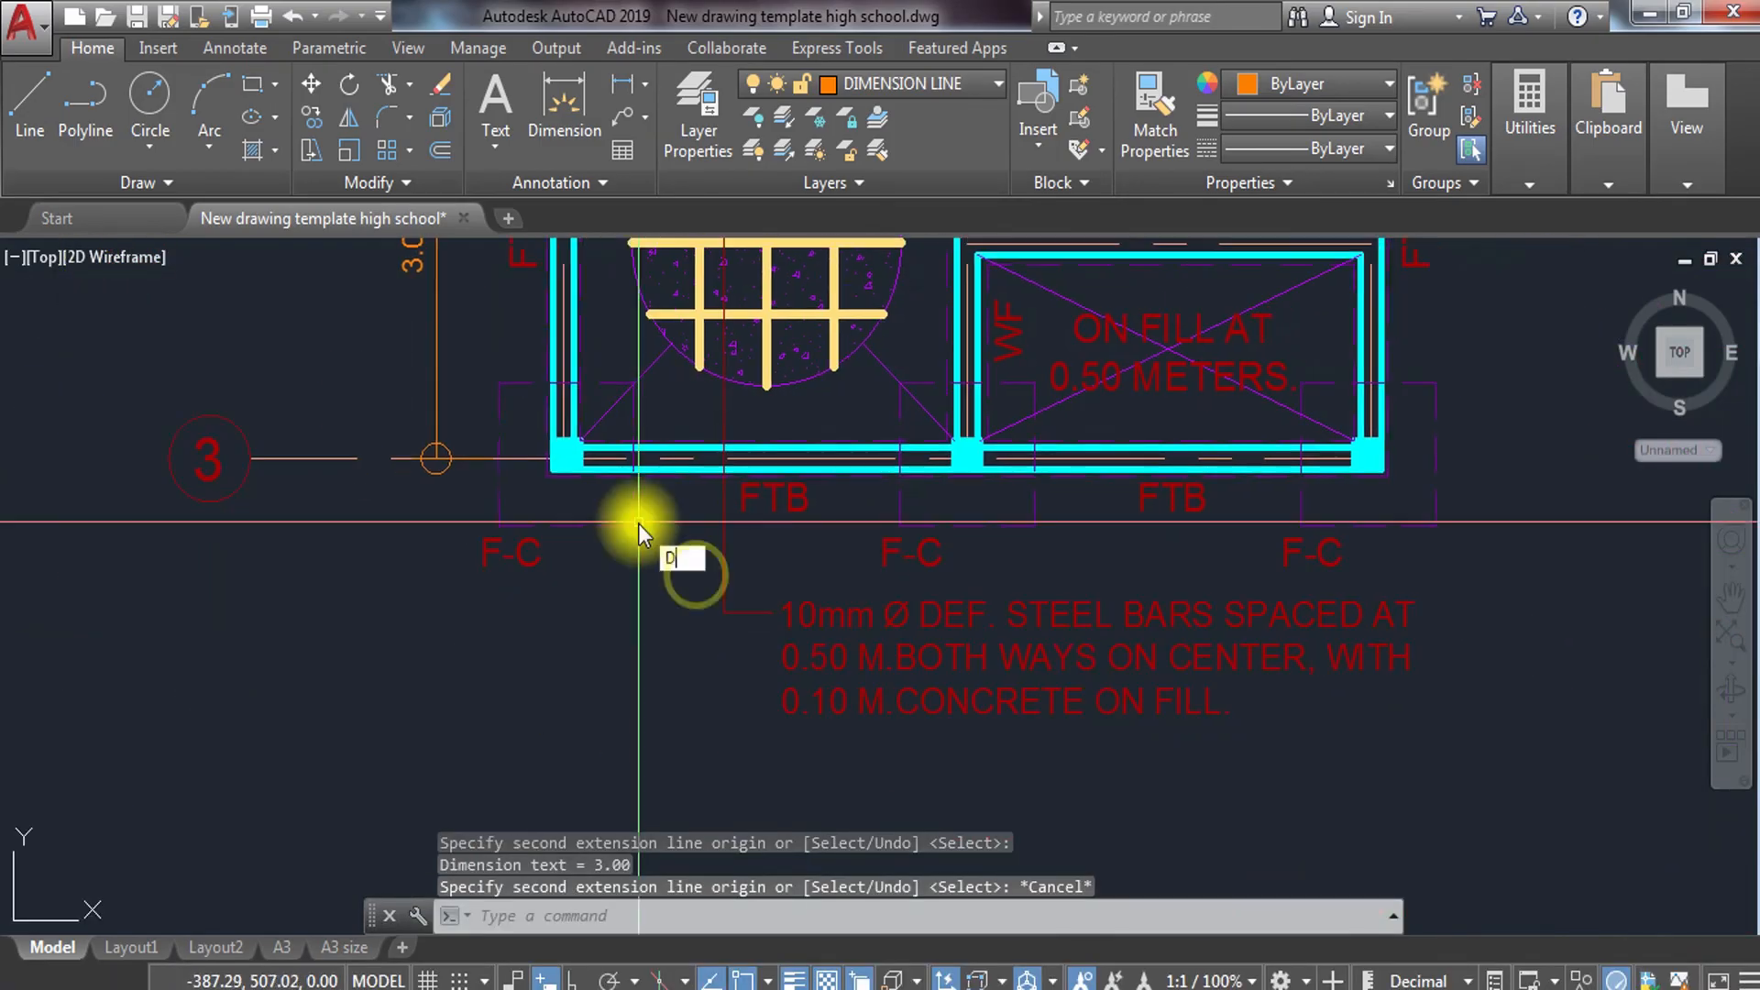
{"action": "type", "text": "DLI"}
{"action": "key", "text": "Return"}
{"action": "scroll", "coordinate": [549, 473], "scroll_direction": "up", "scroll_amount": 5}
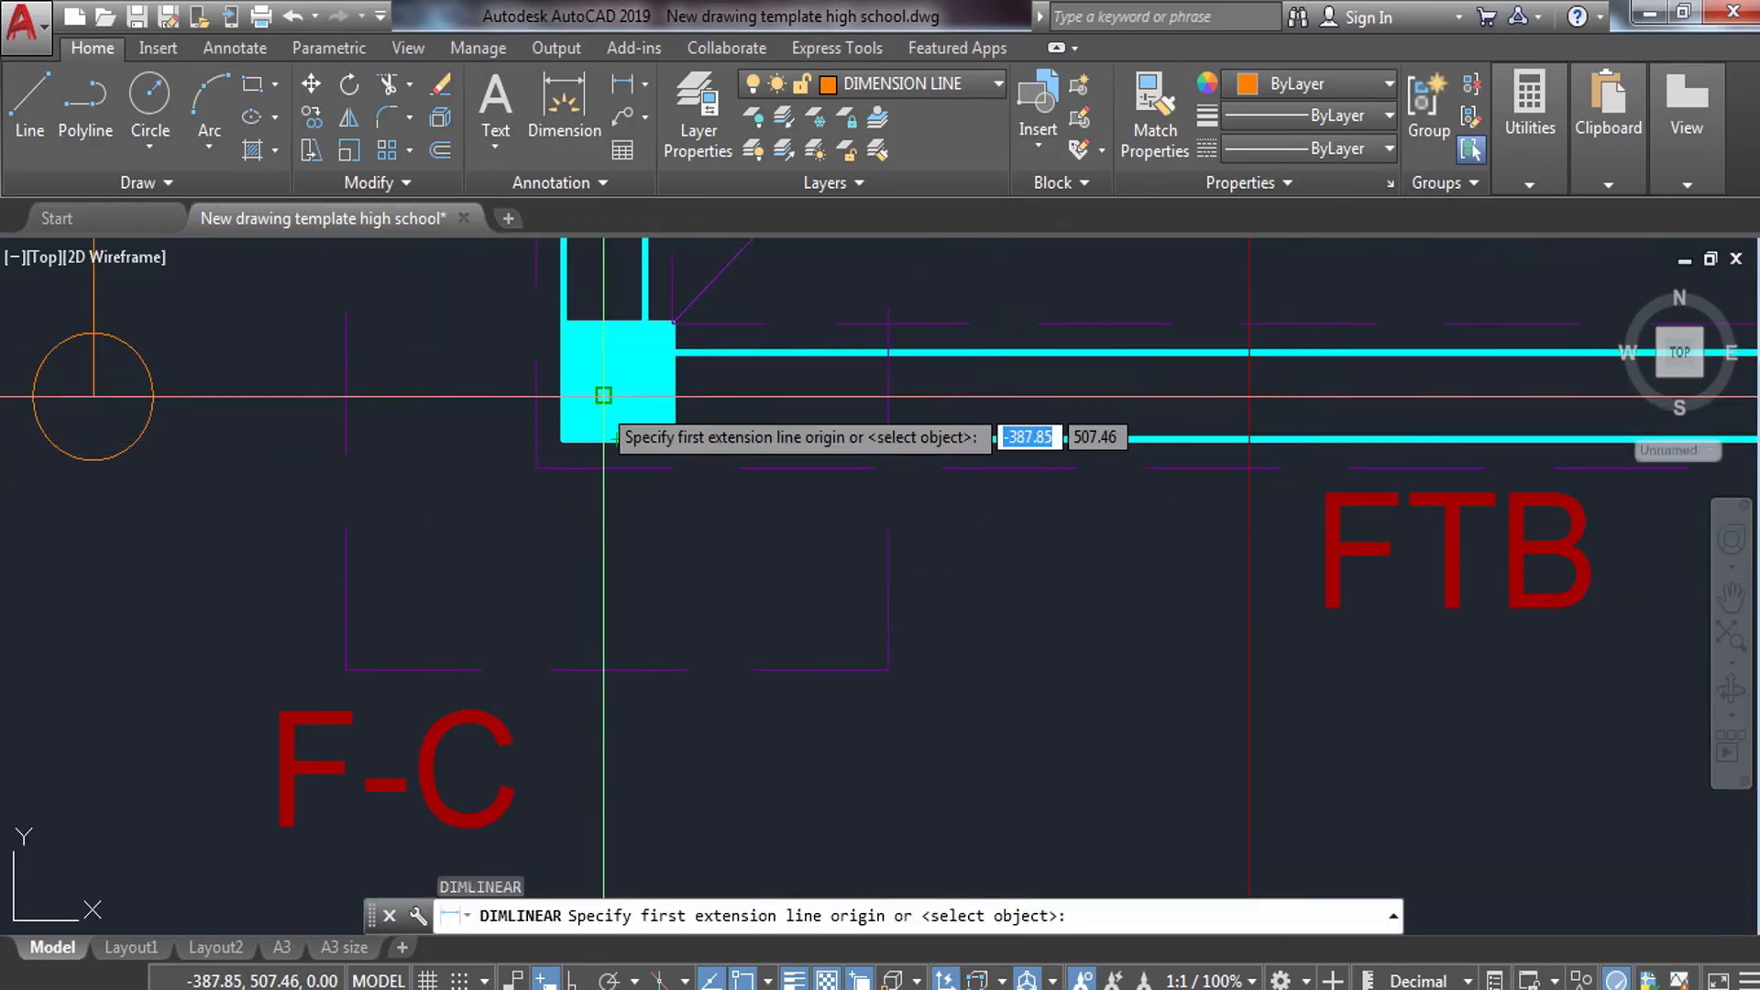
{"action": "left_click", "coordinate": [605, 357]}
{"action": "scroll", "coordinate": [866, 483], "scroll_direction": "down", "scroll_amount": 5}
{"action": "scroll", "coordinate": [939, 492], "scroll_direction": "up", "scroll_amount": 5}
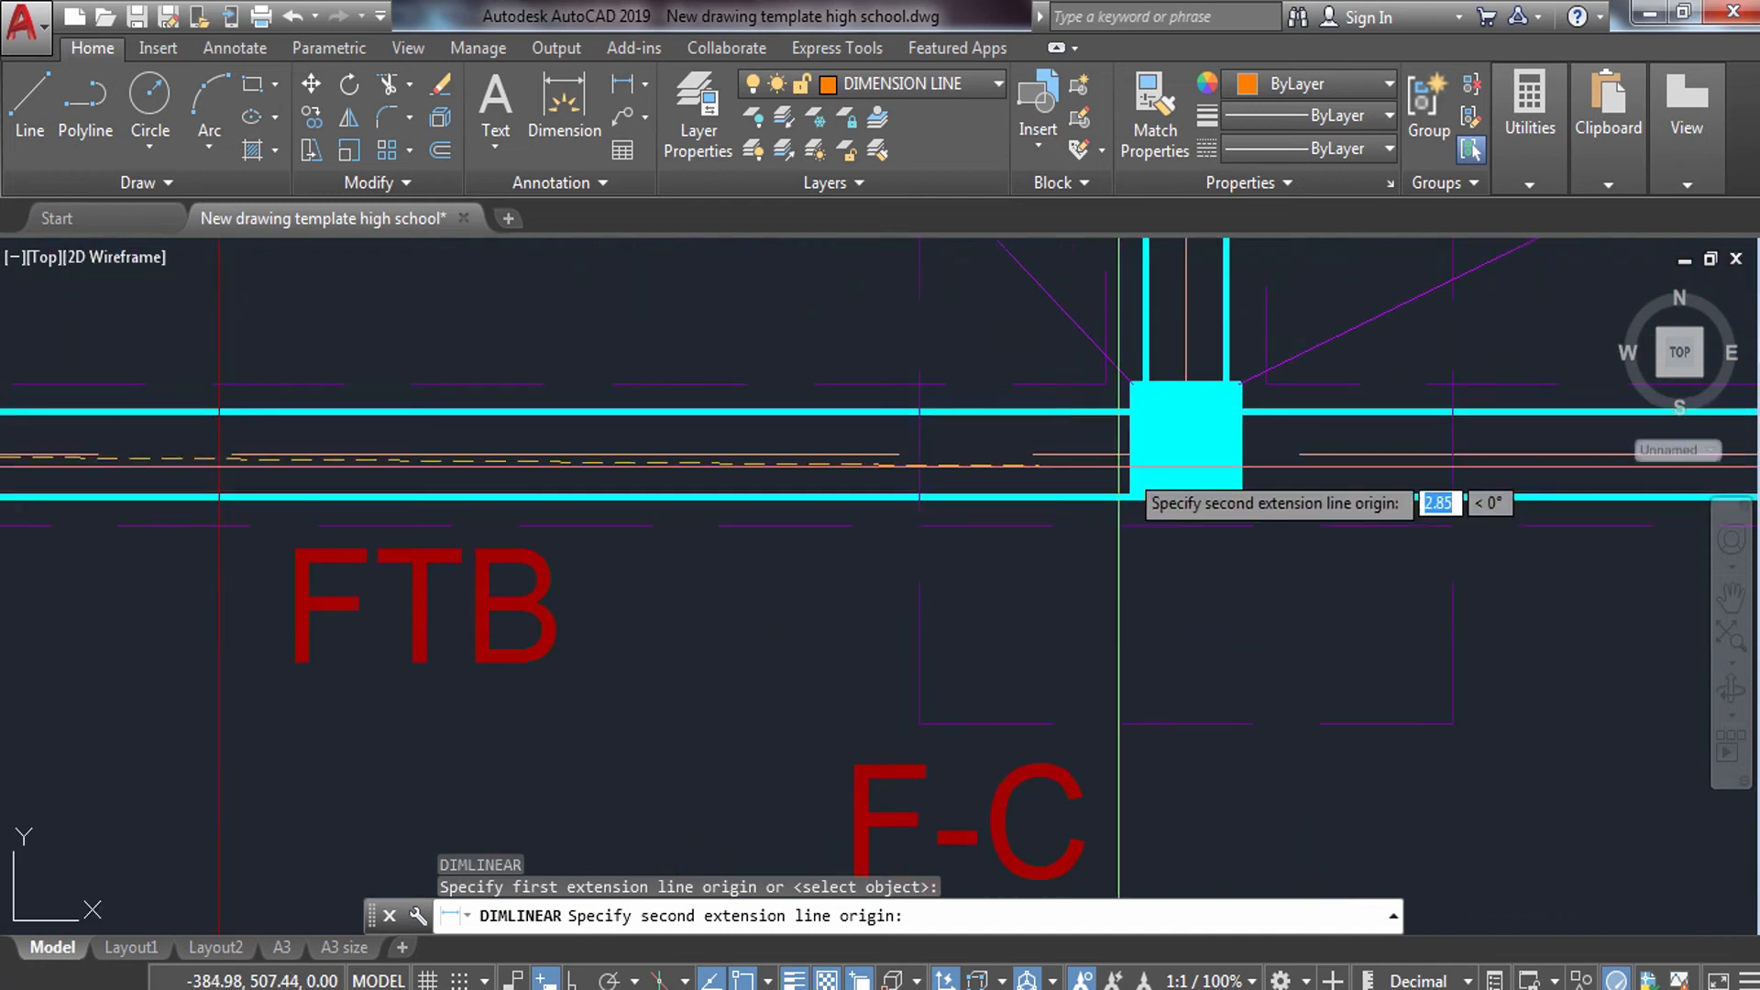
{"action": "left_click", "coordinate": [1185, 449]}
{"action": "scroll", "coordinate": [922, 662], "scroll_direction": "down", "scroll_amount": 4}
{"action": "middle_click_drag", "start_coordinate": [922, 662], "coordinate": [716, 319]}
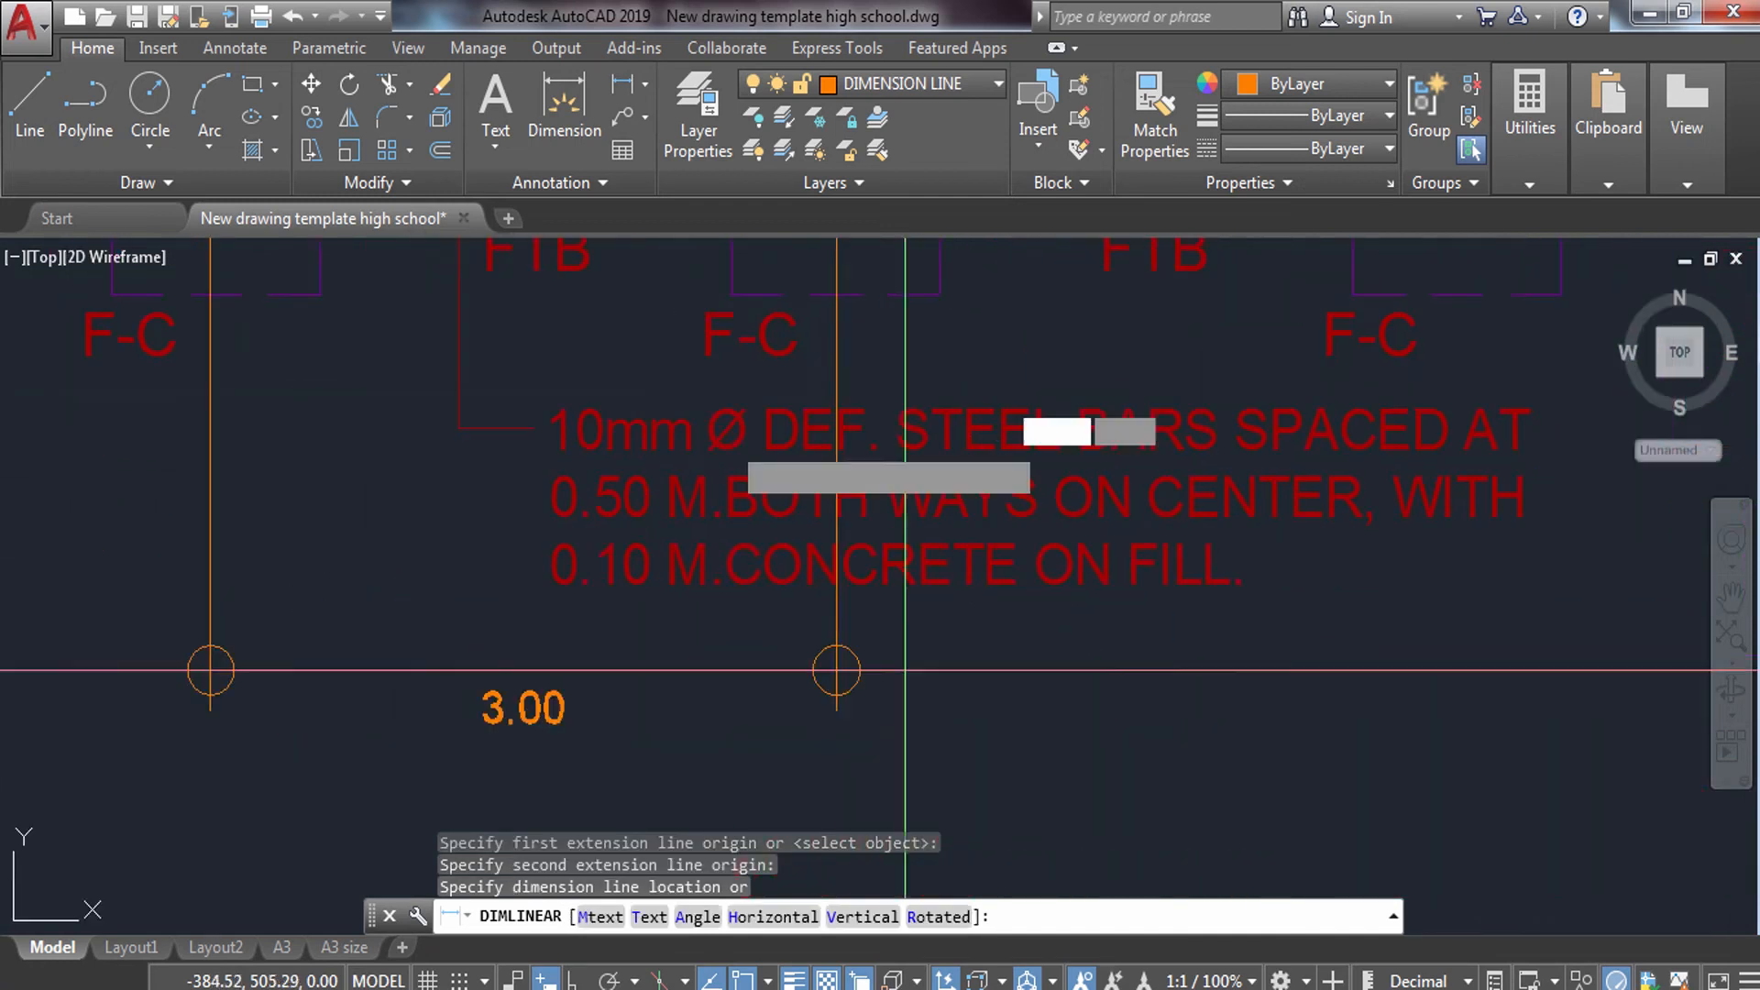
{"action": "left_click", "coordinate": [851, 633]}
{"action": "key", "text": "Escape"}
Shorten the lower dimension's extension line at grid A so it starts at the column's lower edge.
{"action": "middle_click_drag", "start_coordinate": [518, 441], "coordinate": [827, 746]}
{"action": "left_click", "coordinate": [556, 656]}
{"action": "left_click", "coordinate": [502, 688]}
{"action": "scroll", "coordinate": [527, 519], "scroll_direction": "up", "scroll_amount": 6}
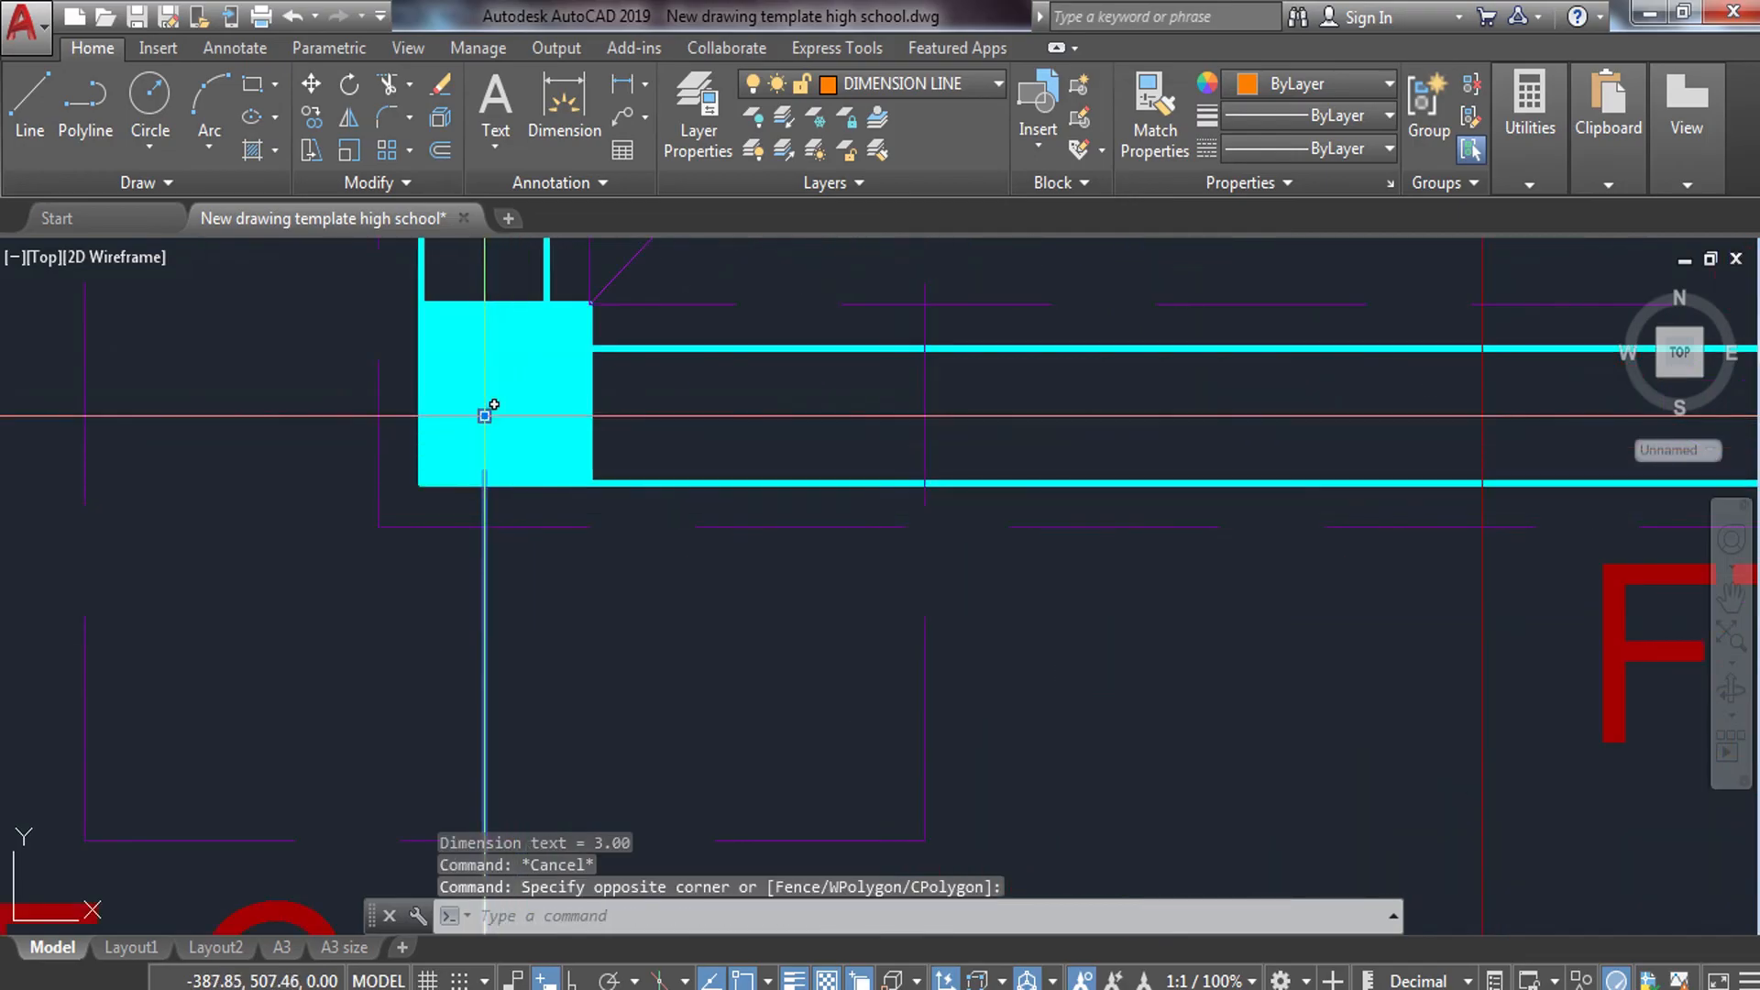
{"action": "left_click", "coordinate": [484, 416]}
{"action": "left_click", "coordinate": [484, 481]}
{"action": "key", "text": "Escape"}
Continue the lower dimension from grid B to grid C.
{"action": "scroll", "coordinate": [484, 469], "scroll_direction": "down", "scroll_amount": 5}
{"action": "middle_click_drag", "start_coordinate": [929, 617], "coordinate": [412, 318]}
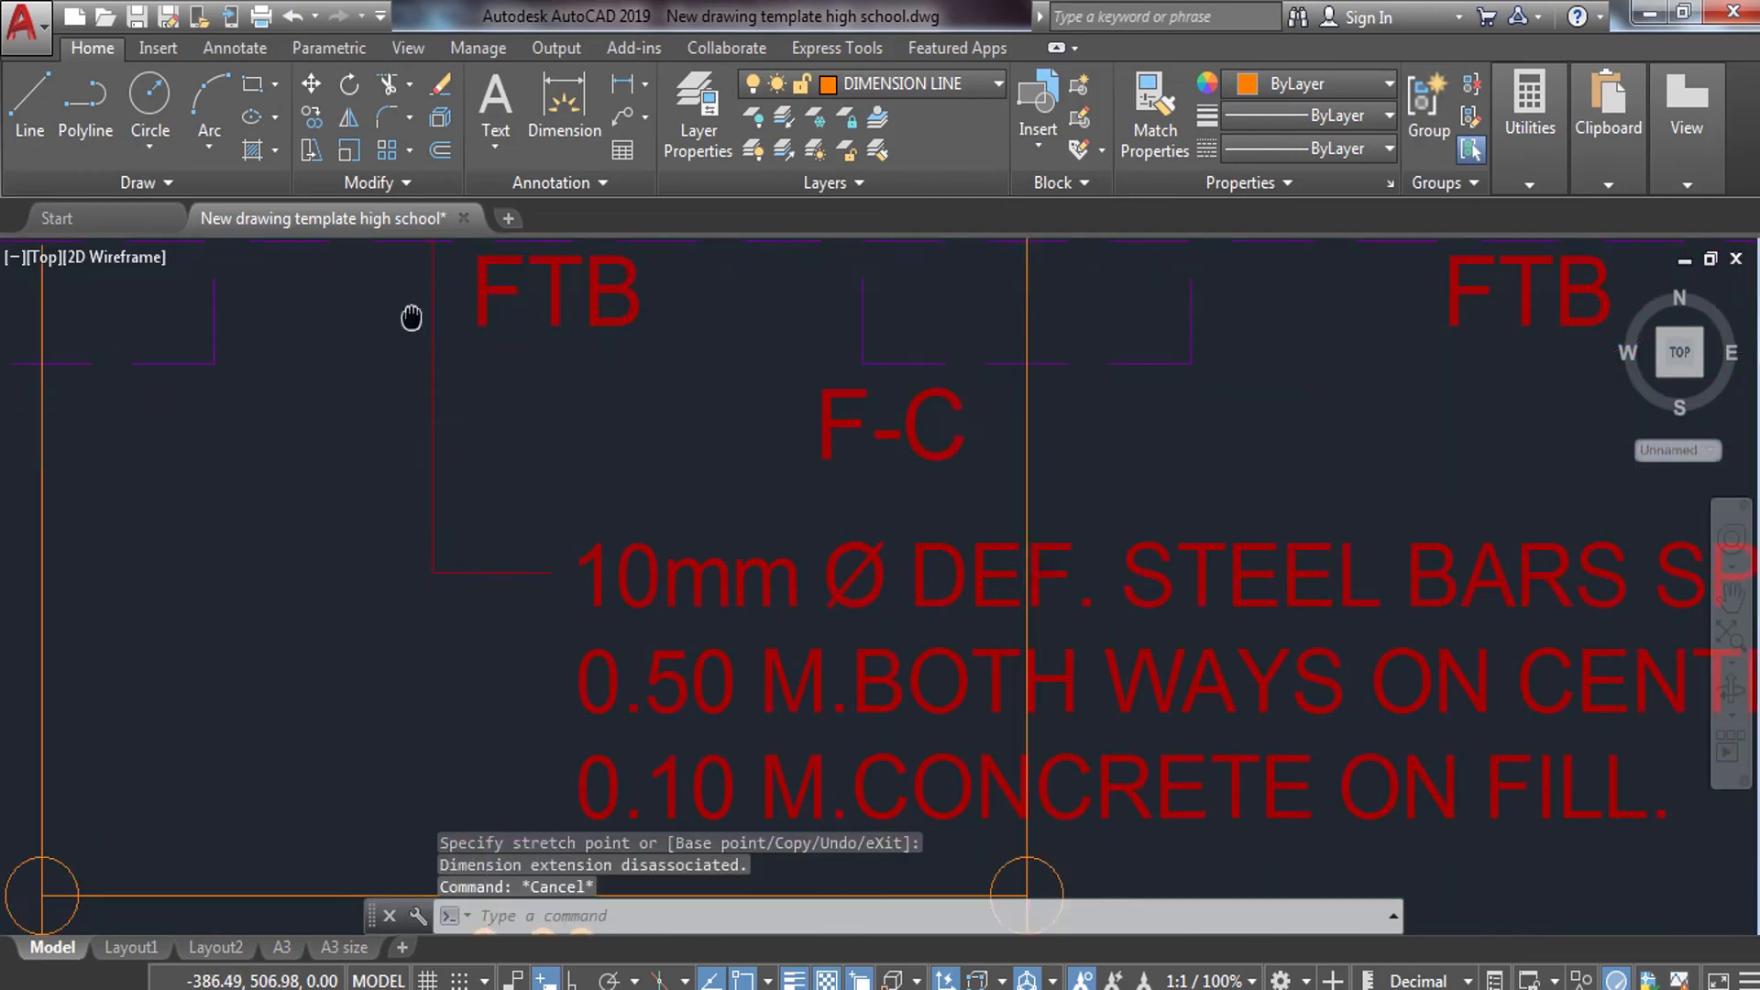
{"action": "scroll", "coordinate": [411, 318], "scroll_direction": "down", "scroll_amount": 5}
{"action": "type", "text": "dco"}
{"action": "key", "text": "Return"}
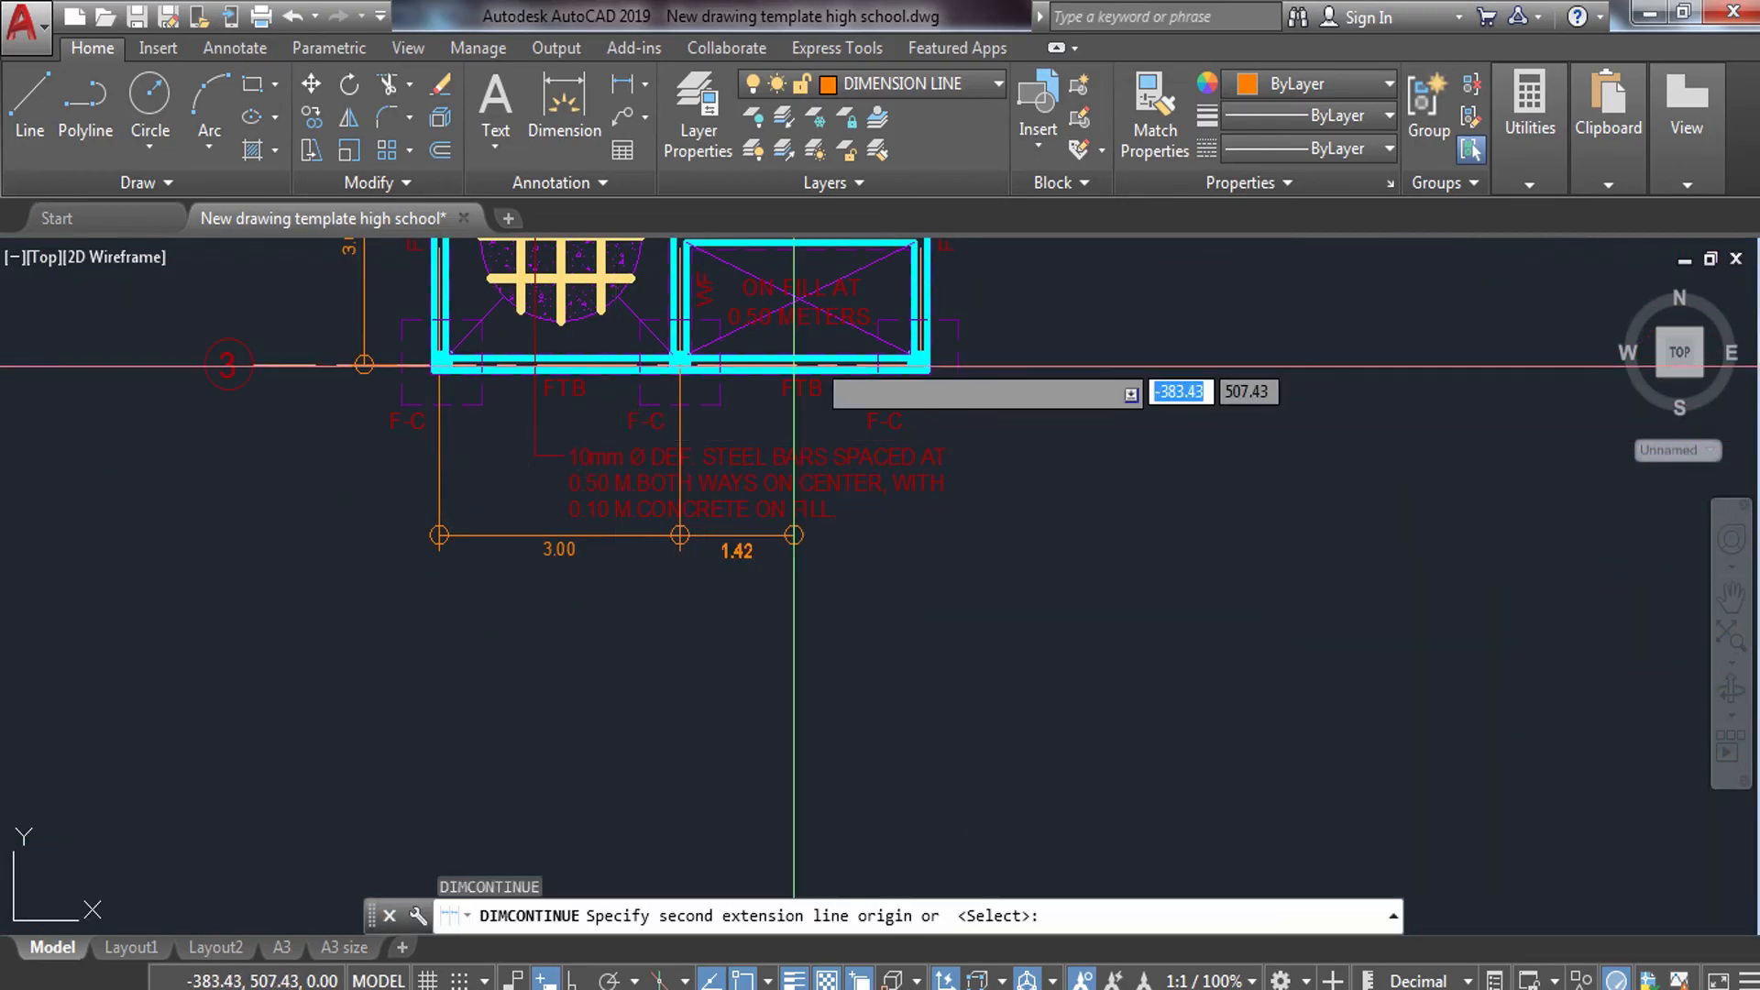
{"action": "scroll", "coordinate": [874, 359], "scroll_direction": "up", "scroll_amount": 6}
{"action": "left_click", "coordinate": [915, 392]}
{"action": "key", "text": "Escape"}
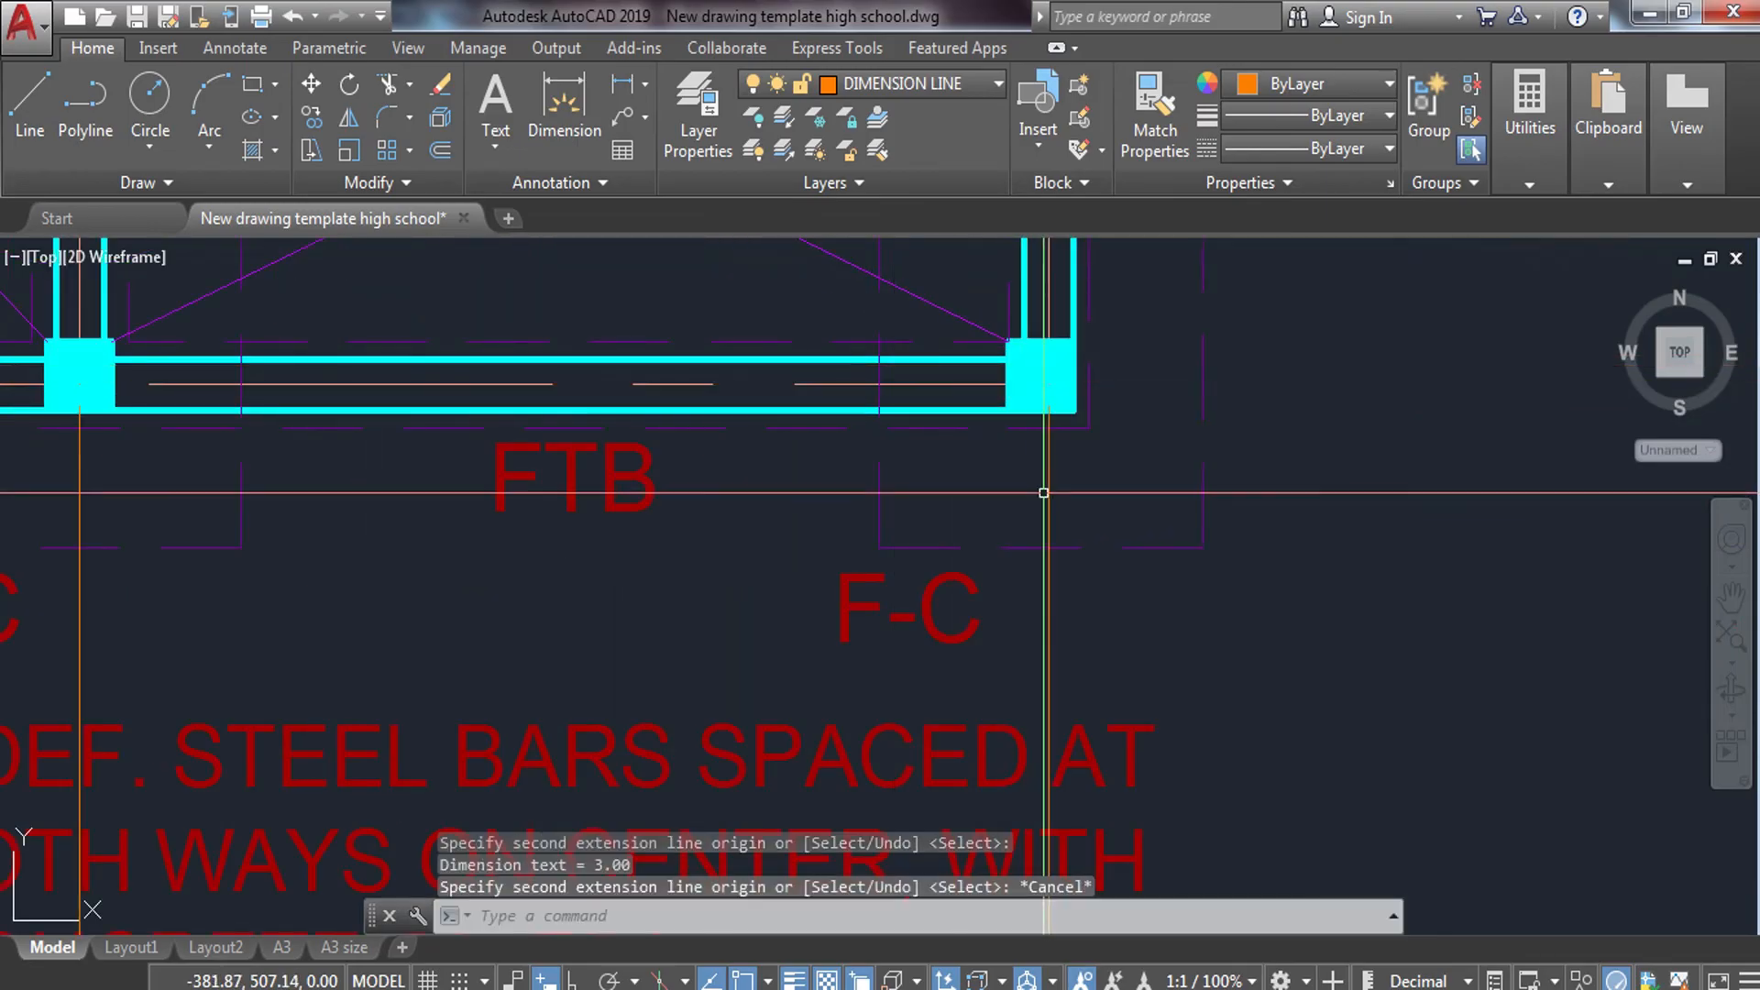
Shorten the lower dimension's extension line at grid C so it starts at the column's lower edge.
{"action": "left_click", "coordinate": [1042, 490]}
{"action": "left_click", "coordinate": [1049, 383]}
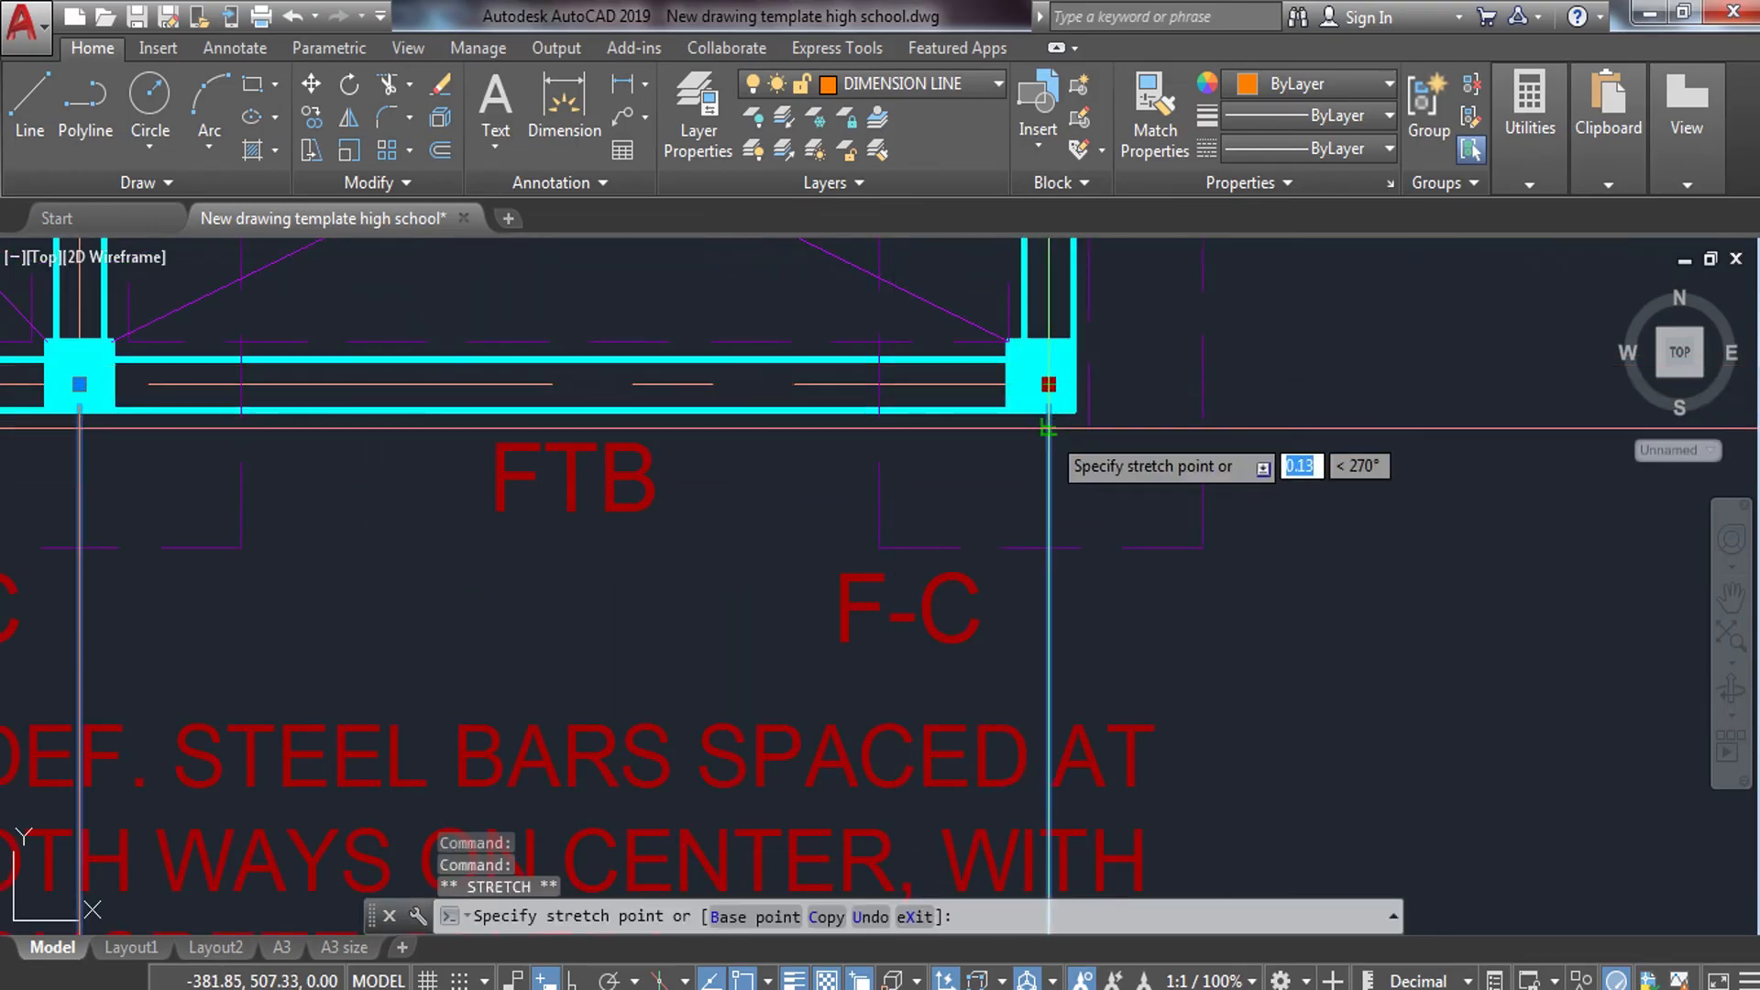
{"action": "left_click", "coordinate": [1048, 413]}
{"action": "key", "text": "Escape"}
Add a vertical linear dimension outside grid C from row 3 to the centerline of the horizontal interior wall above it.
{"action": "scroll", "coordinate": [947, 612], "scroll_direction": "down", "scroll_amount": 4}
{"action": "type", "text": "DIMLI"}
{"action": "key", "text": "Return"}
{"action": "scroll", "coordinate": [960, 596], "scroll_direction": "up", "scroll_amount": 6}
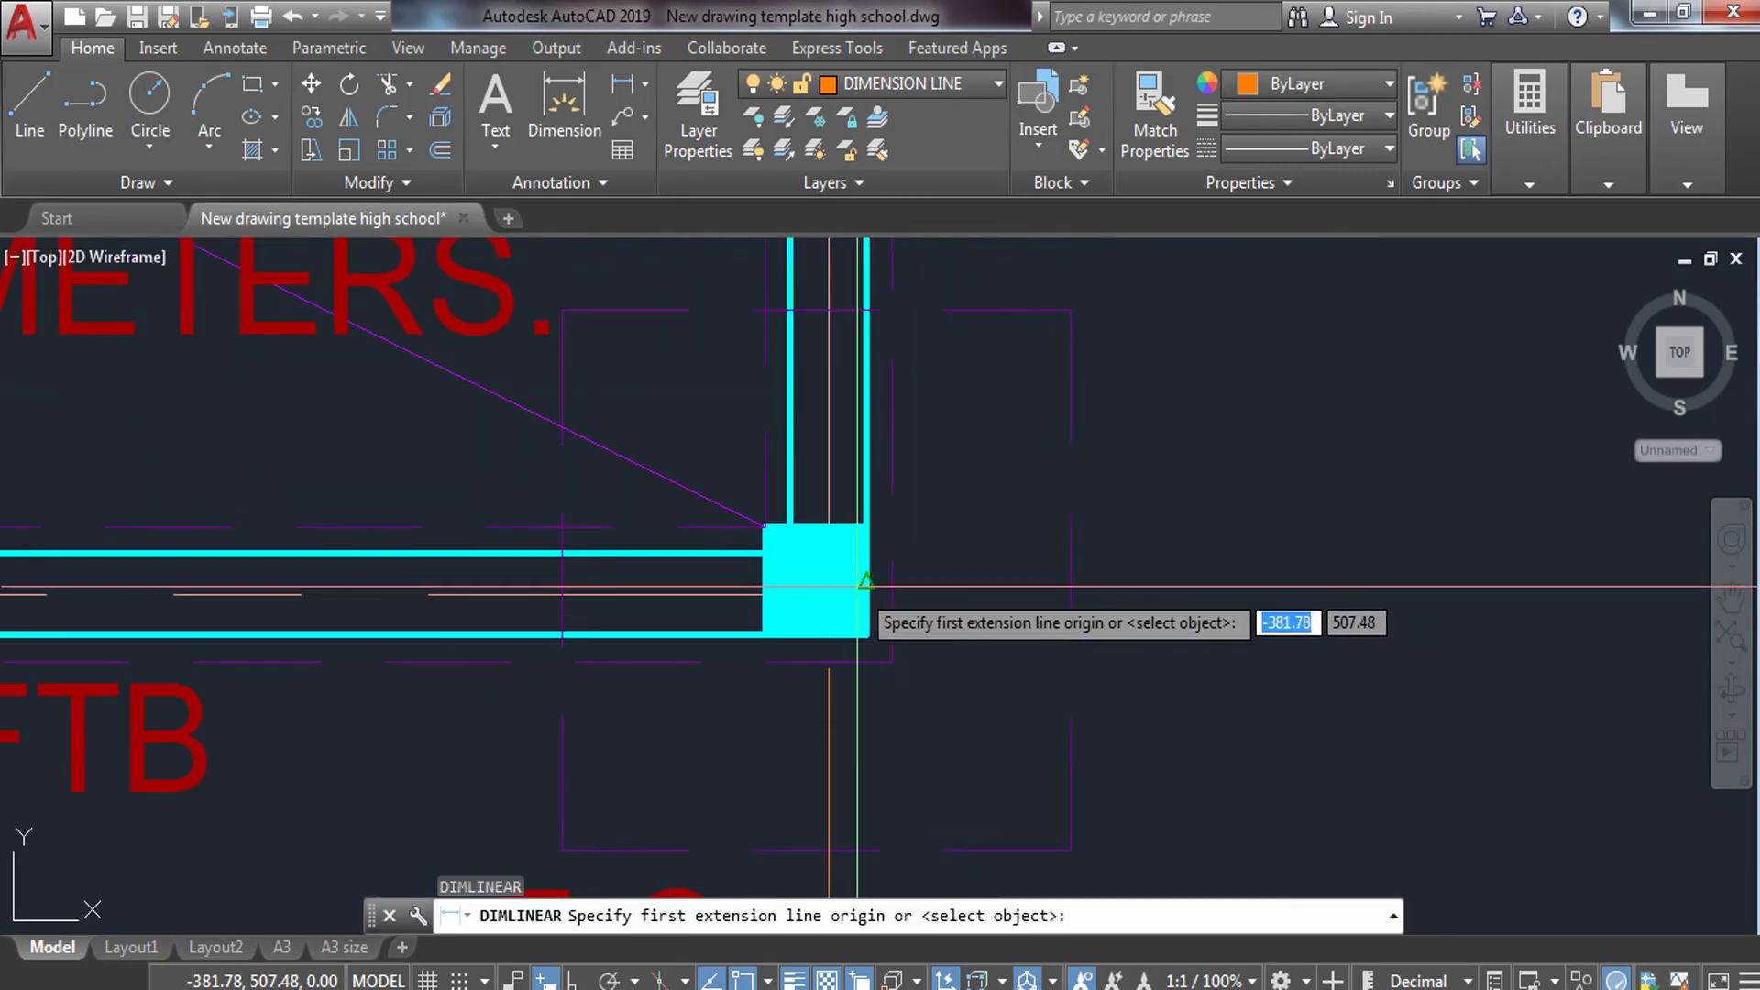
{"action": "left_click", "coordinate": [829, 595]}
{"action": "scroll", "coordinate": [874, 875], "scroll_direction": "down", "scroll_amount": 4}
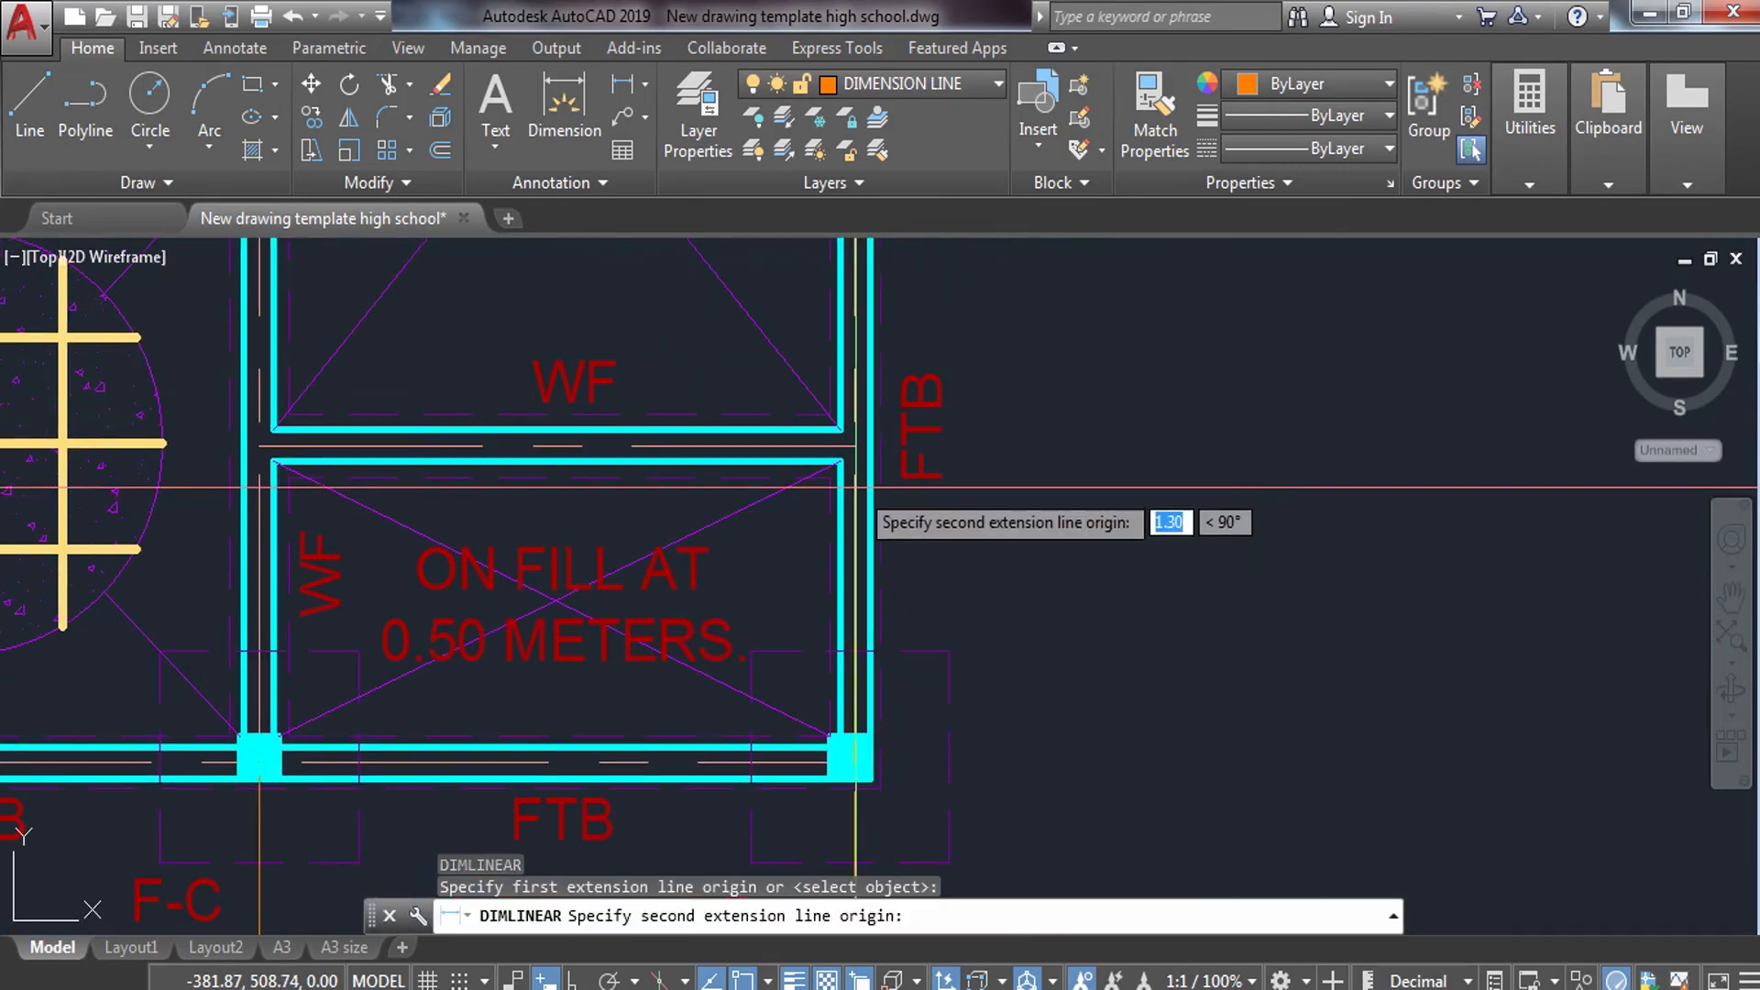
{"action": "left_click", "coordinate": [854, 446]}
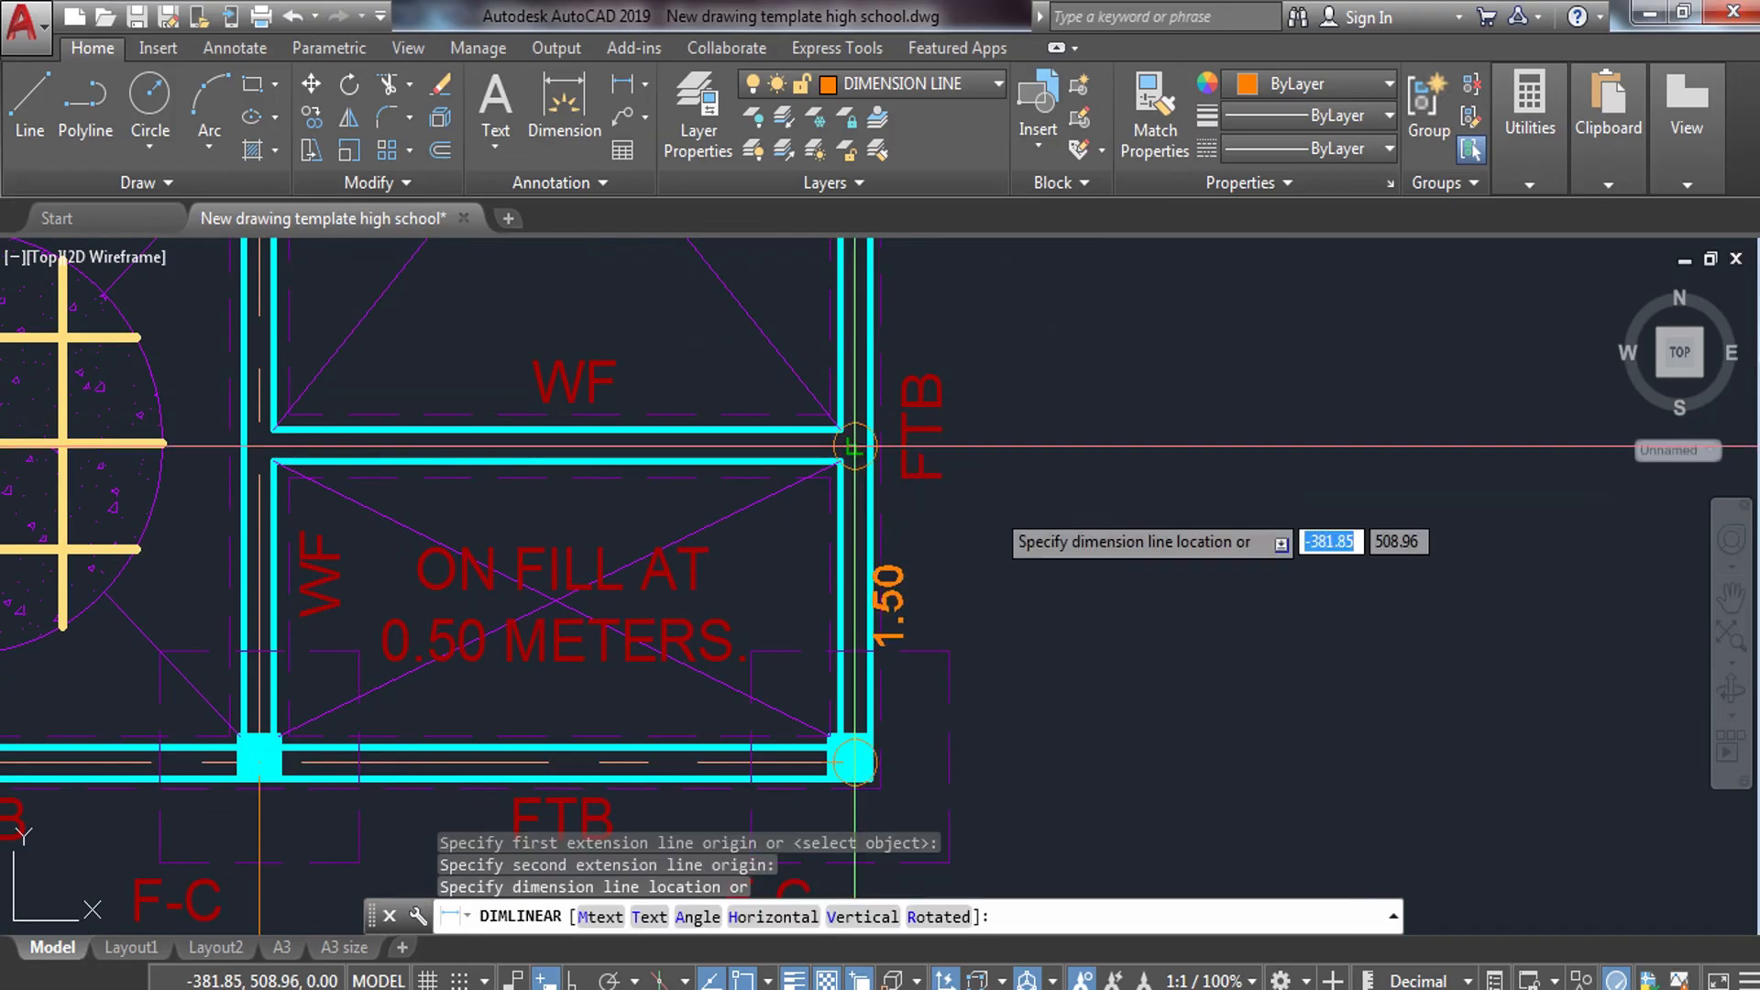
{"action": "left_click", "coordinate": [1021, 520]}
Continue the vertical dimensions outside grid C to row 2, the interior wall under the 0.40 MTRS. room, and row 1.
{"action": "type", "text": "DIMCO"}
{"action": "key", "text": "Return"}
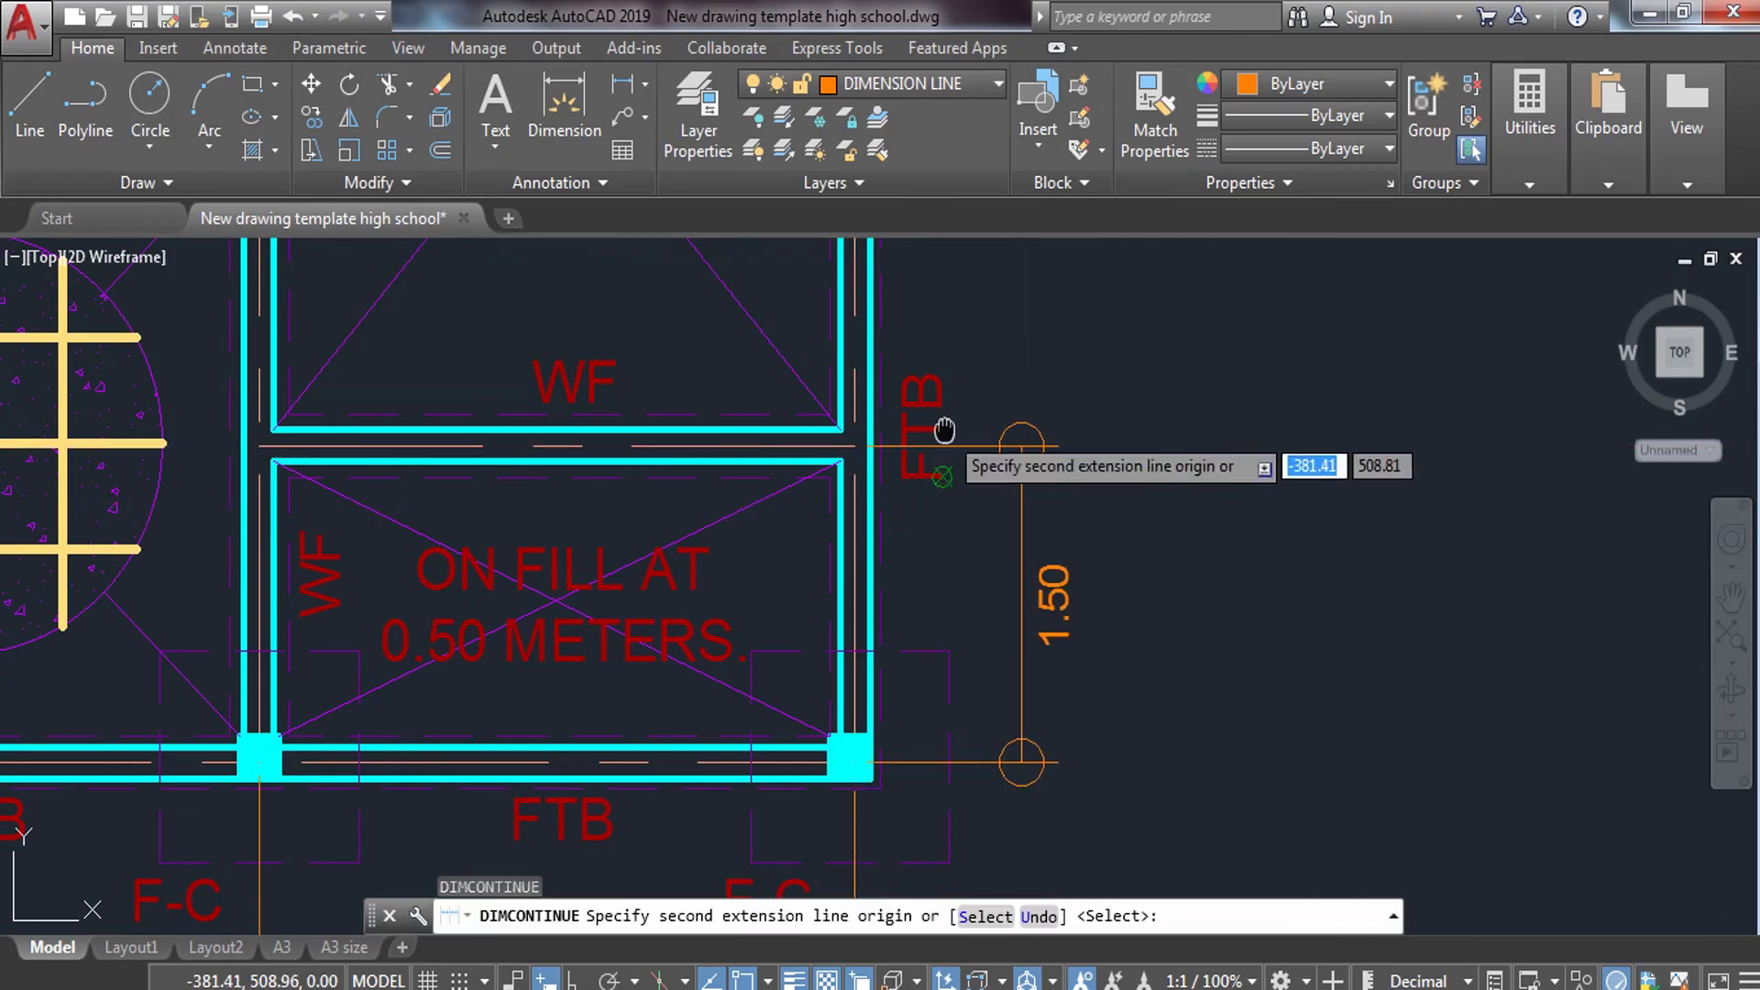
{"action": "middle_click_drag", "start_coordinate": [933, 283], "coordinate": [1006, 668]}
{"action": "left_click", "coordinate": [927, 514]}
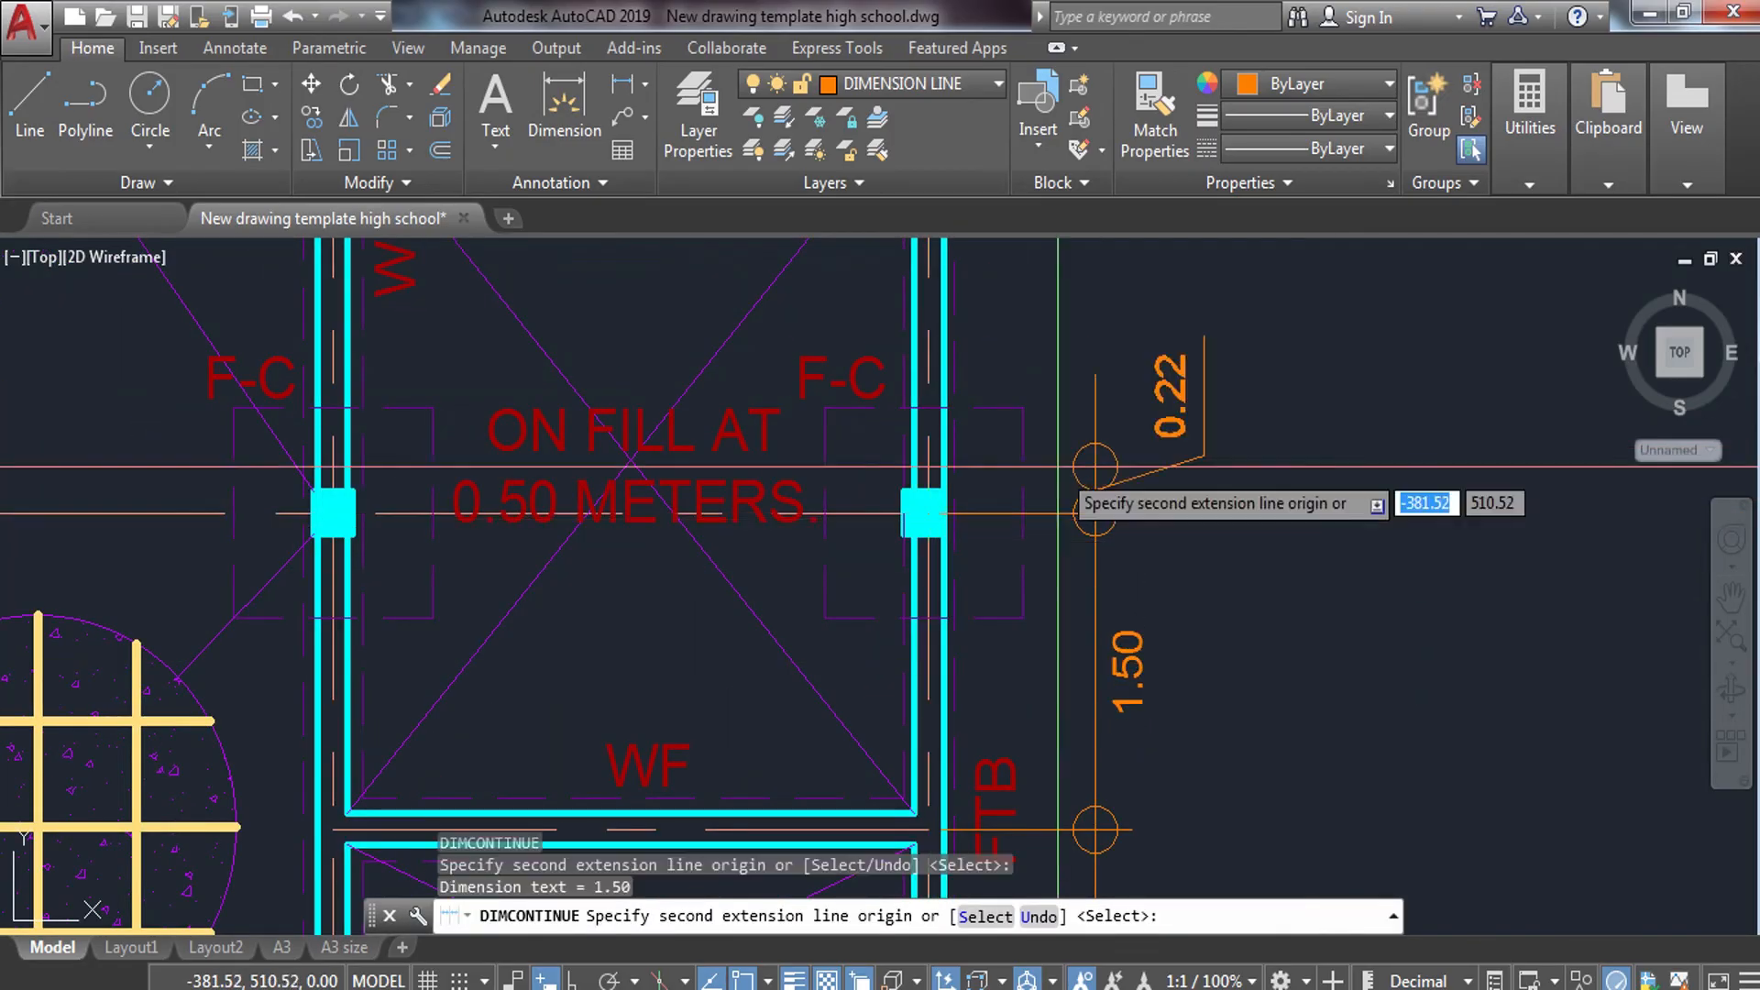
{"action": "middle_click_drag", "start_coordinate": [1038, 463], "coordinate": [1075, 796]}
{"action": "left_click", "coordinate": [1133, 425]}
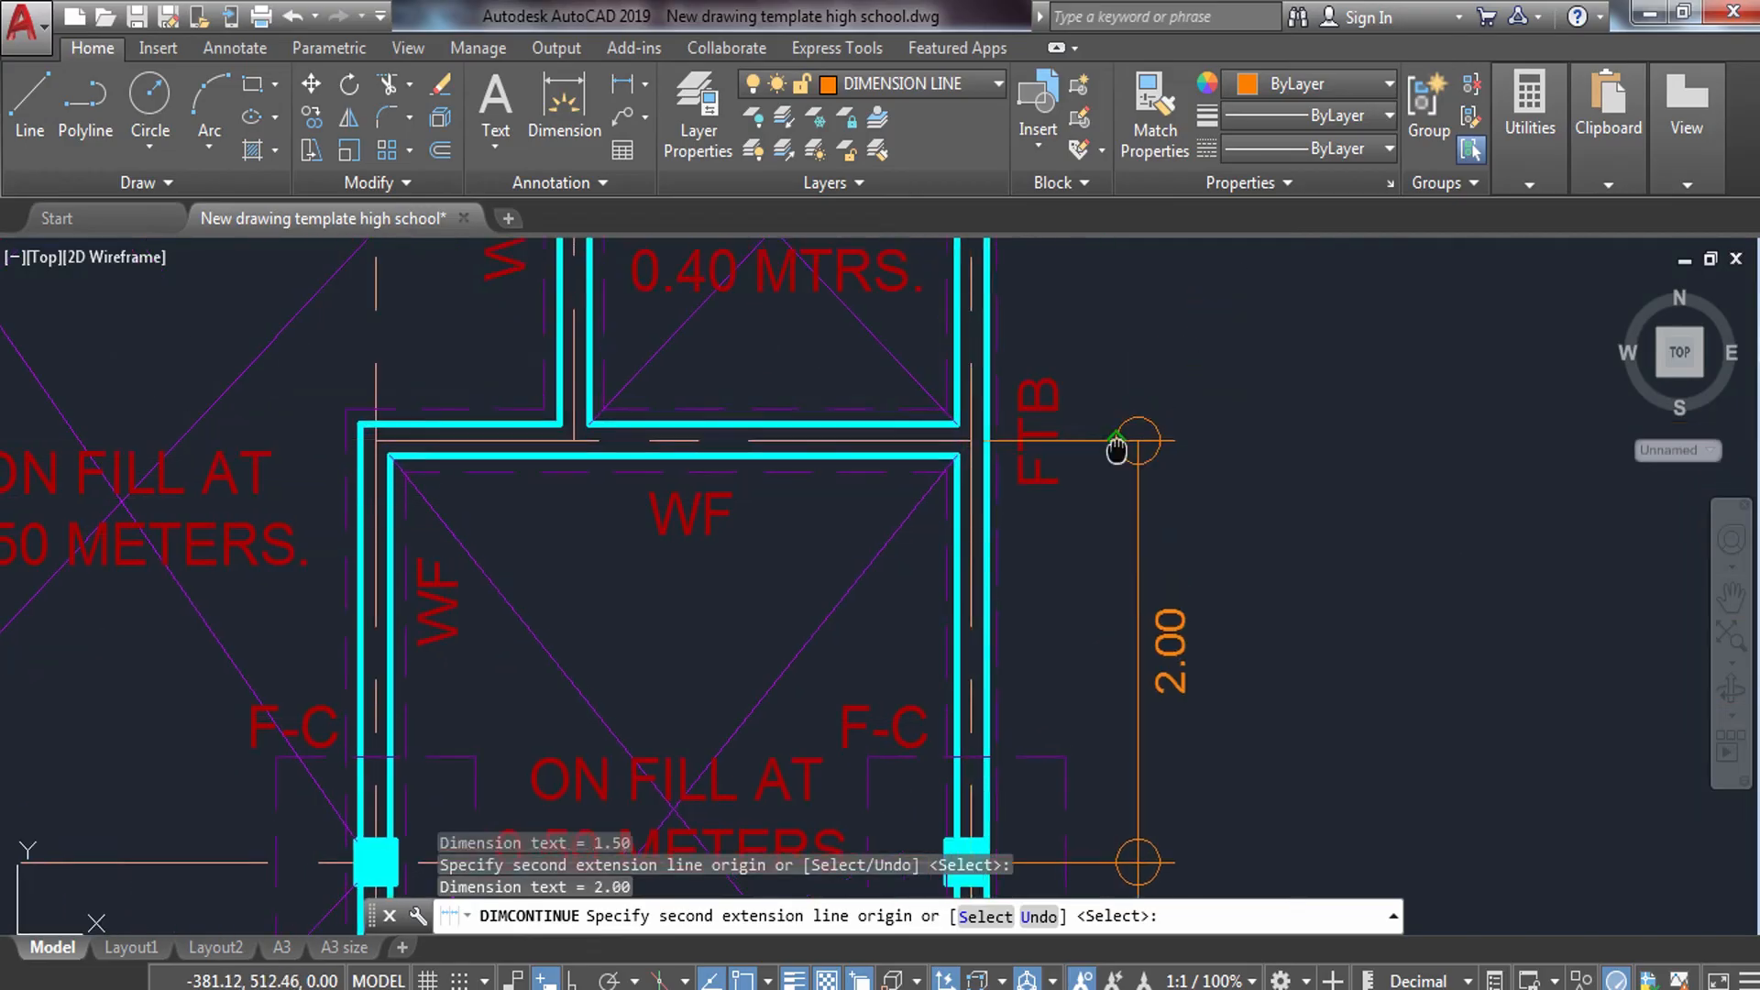
{"action": "middle_click_drag", "start_coordinate": [1132, 206], "coordinate": [1148, 468]}
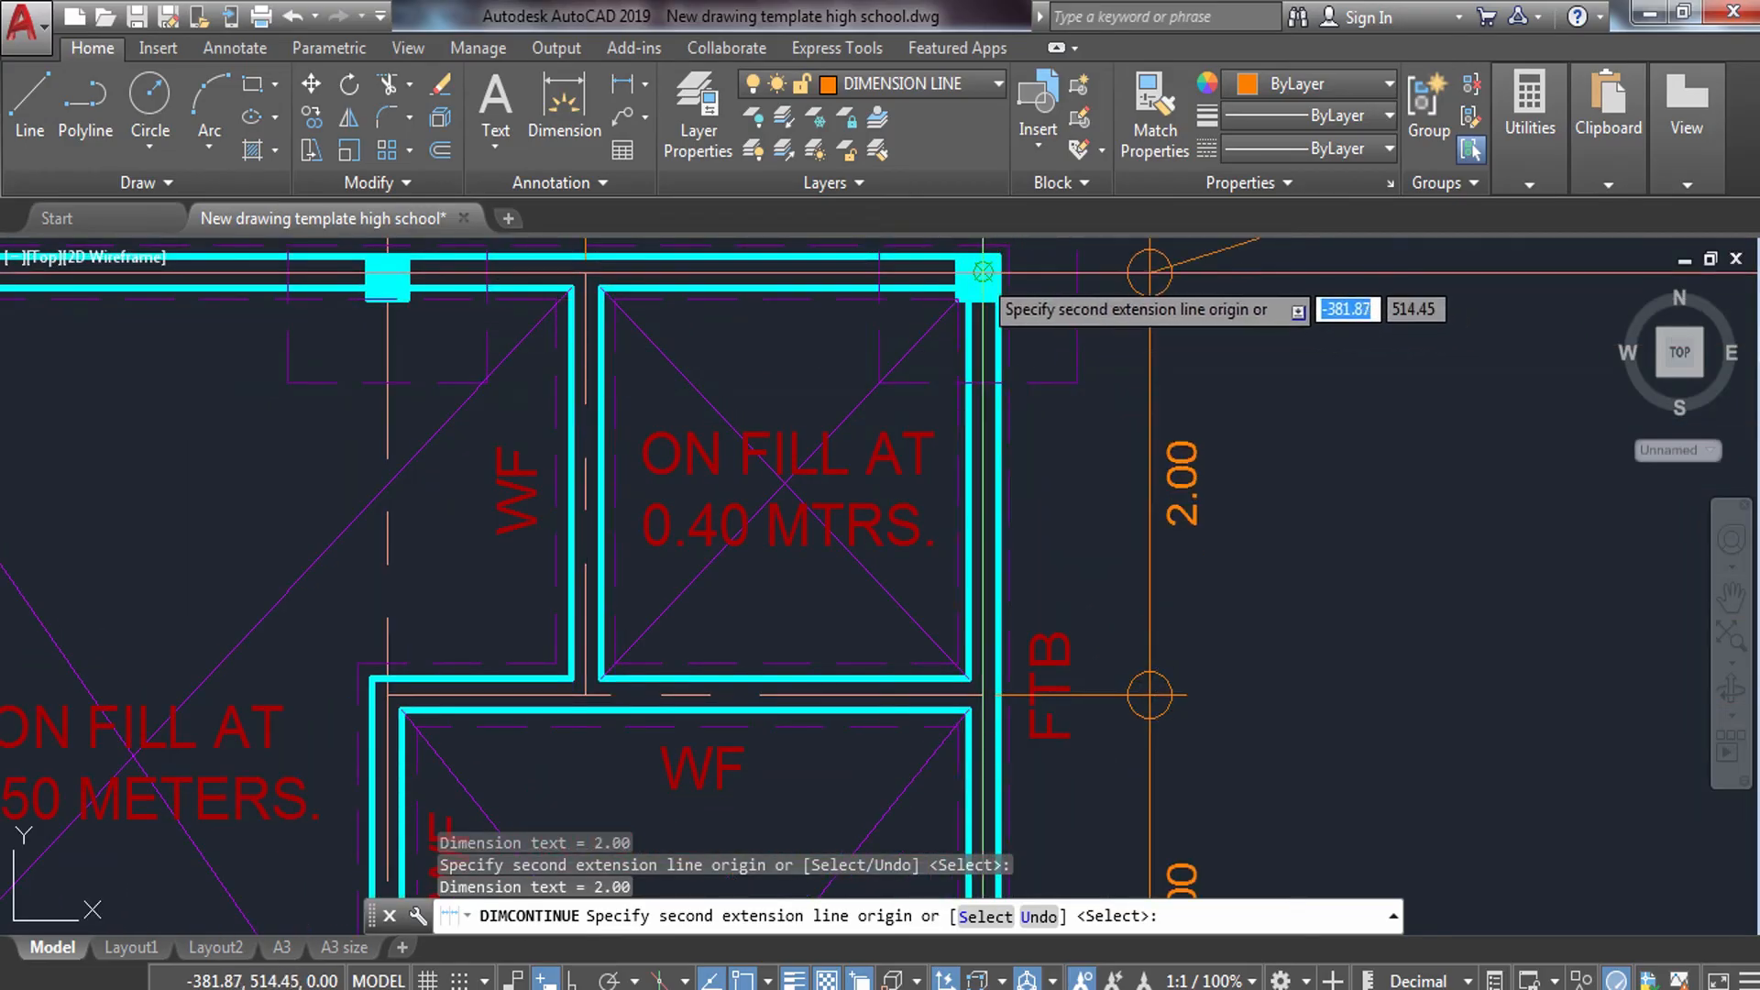
Shorten the row 2 extension line of the vertical dimensions outside grid C so it starts at the outer wall face.
{"action": "key", "text": "Escape"}
{"action": "scroll", "coordinate": [1152, 692], "scroll_direction": "down", "scroll_amount": 4}
{"action": "scroll", "coordinate": [1032, 641], "scroll_direction": "up", "scroll_amount": 5}
{"action": "left_click", "coordinate": [1037, 626]}
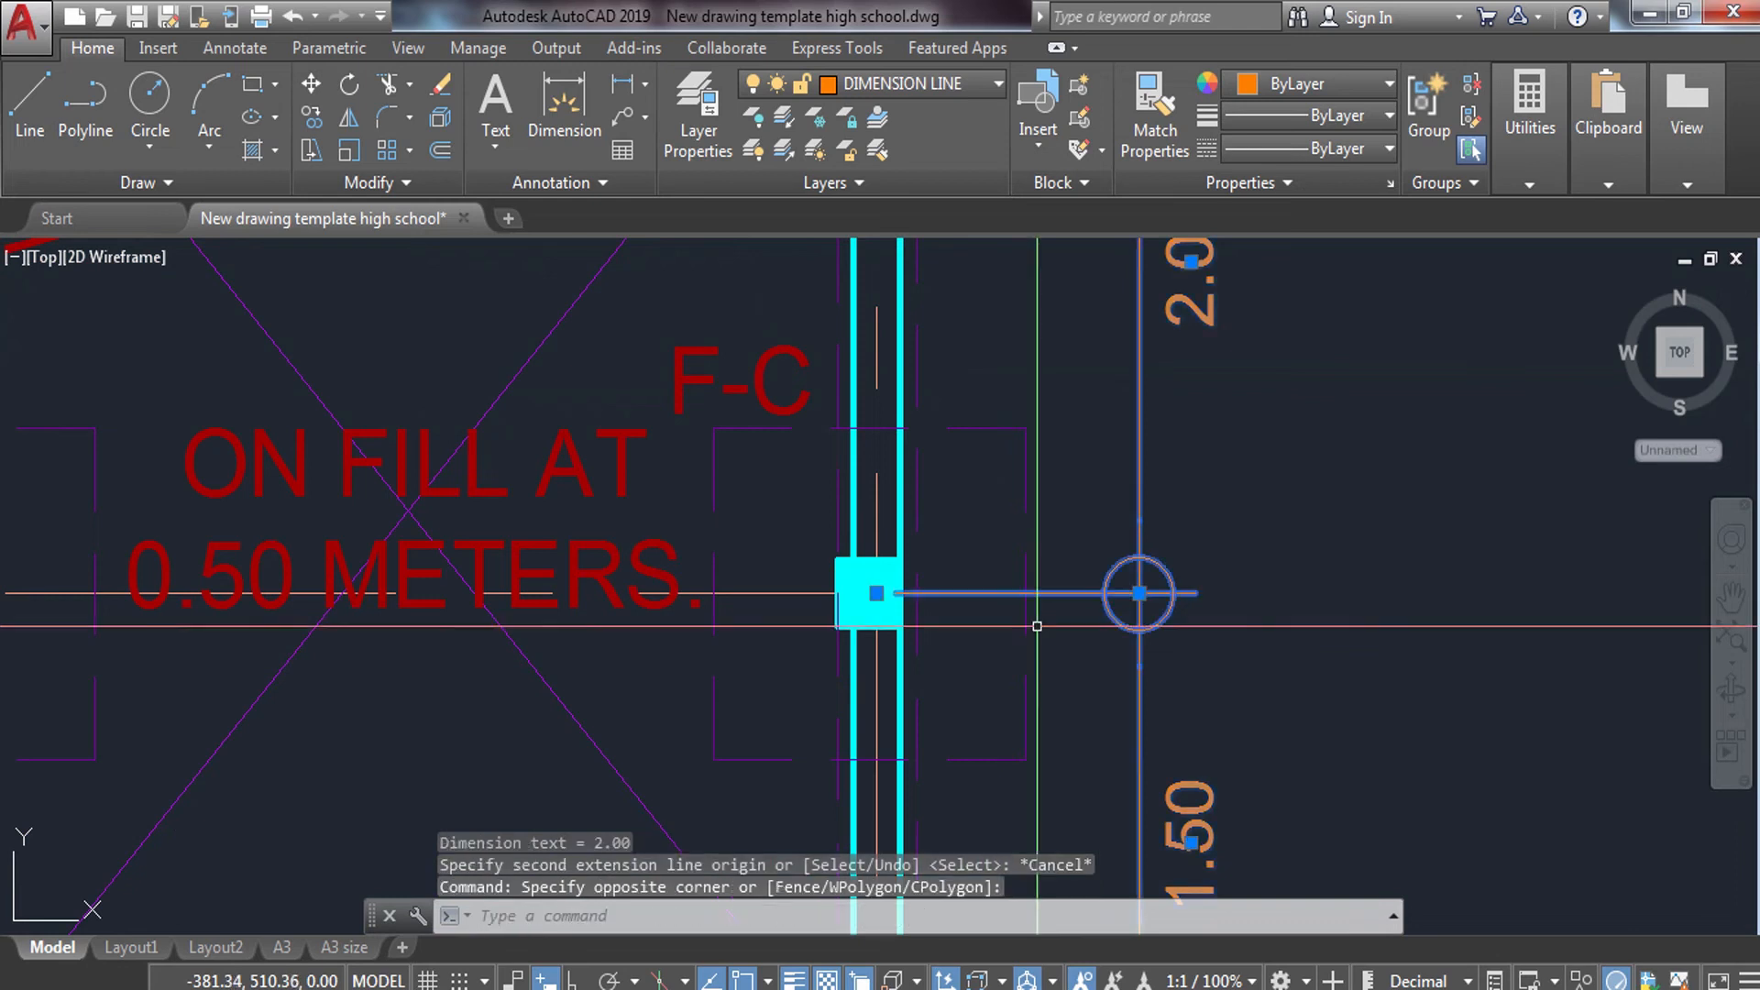
{"action": "left_click", "coordinate": [877, 593]}
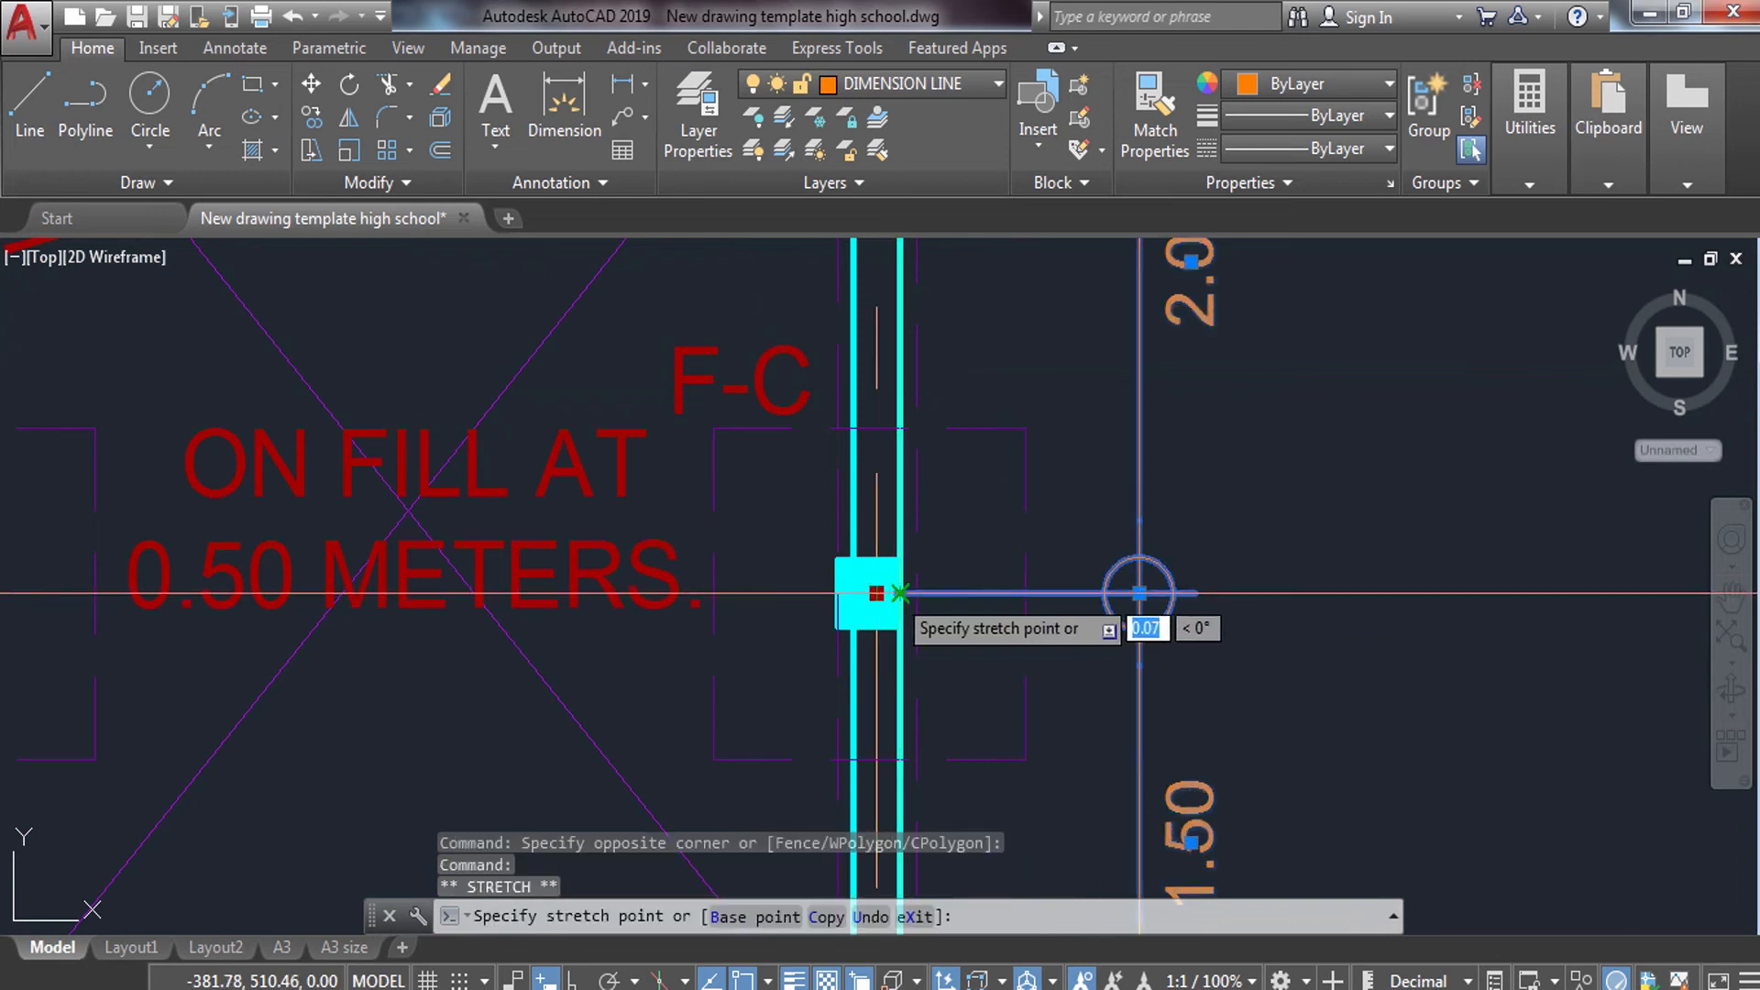
{"action": "left_click", "coordinate": [900, 593]}
{"action": "key", "text": "Escape"}
{"action": "scroll", "coordinate": [899, 593], "scroll_direction": "down", "scroll_amount": 4}
{"action": "scroll", "coordinate": [1105, 636], "scroll_direction": "up", "scroll_amount": 5}
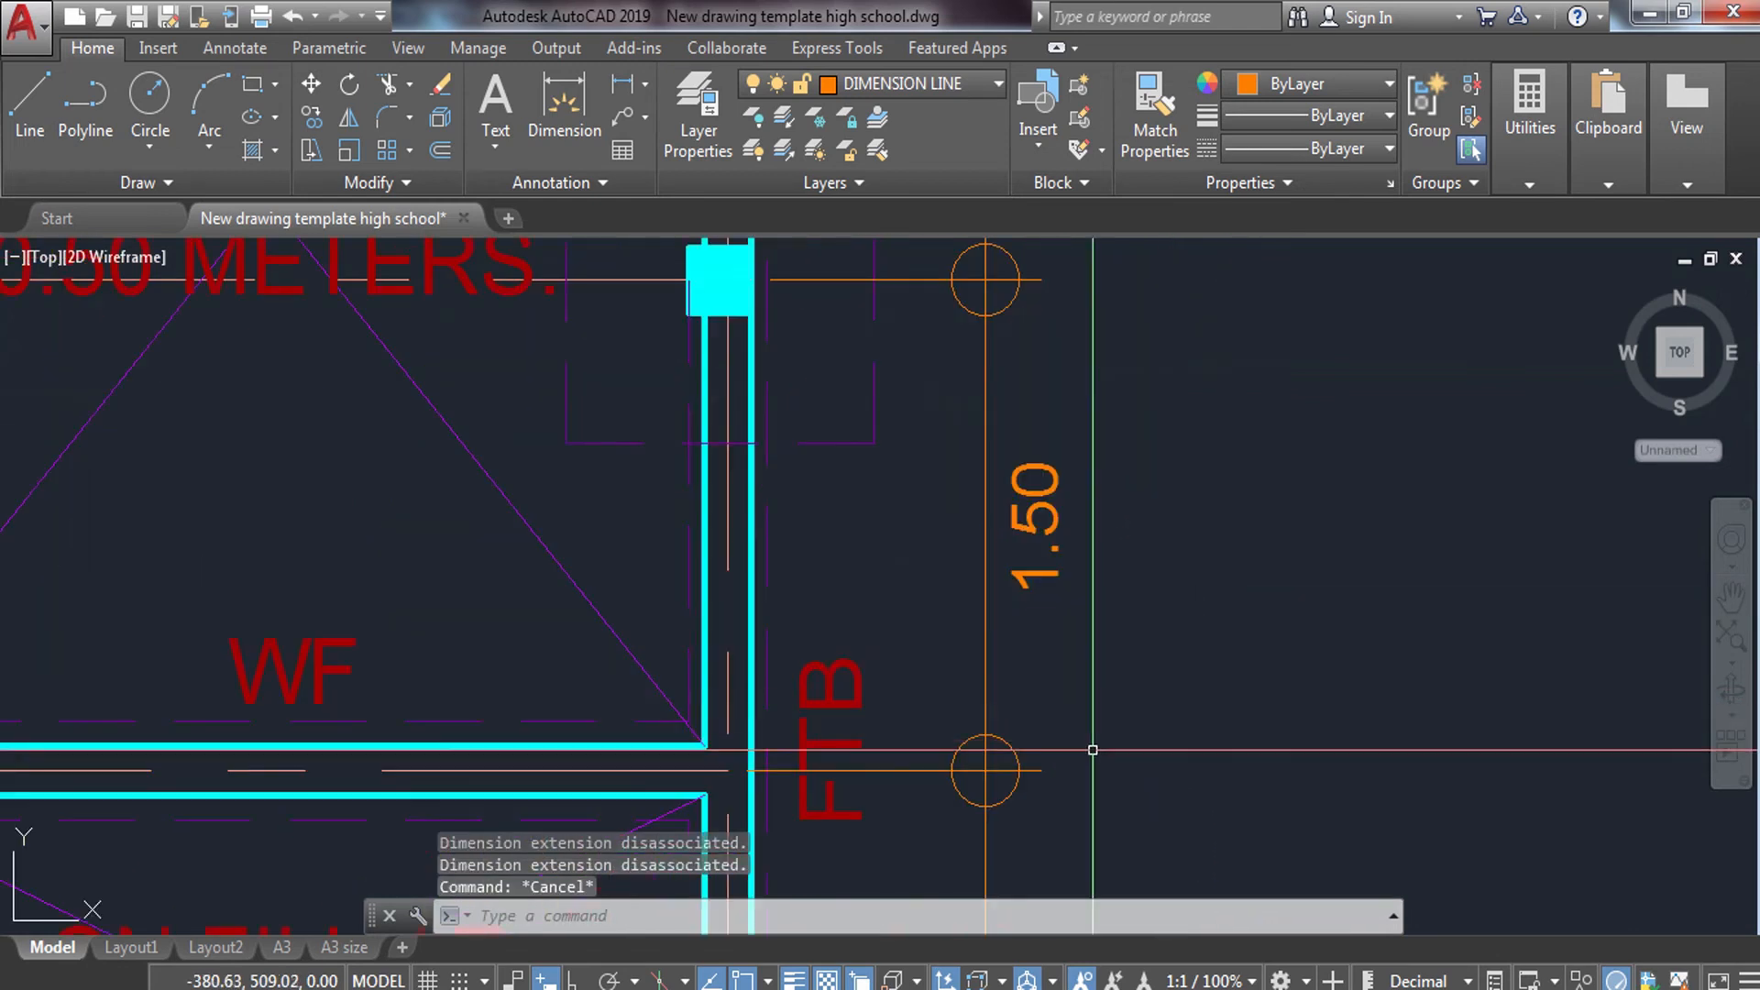
{"action": "scroll", "coordinate": [1106, 636], "scroll_direction": "down", "scroll_amount": 4}
{"action": "scroll", "coordinate": [1037, 516], "scroll_direction": "up", "scroll_amount": 1}
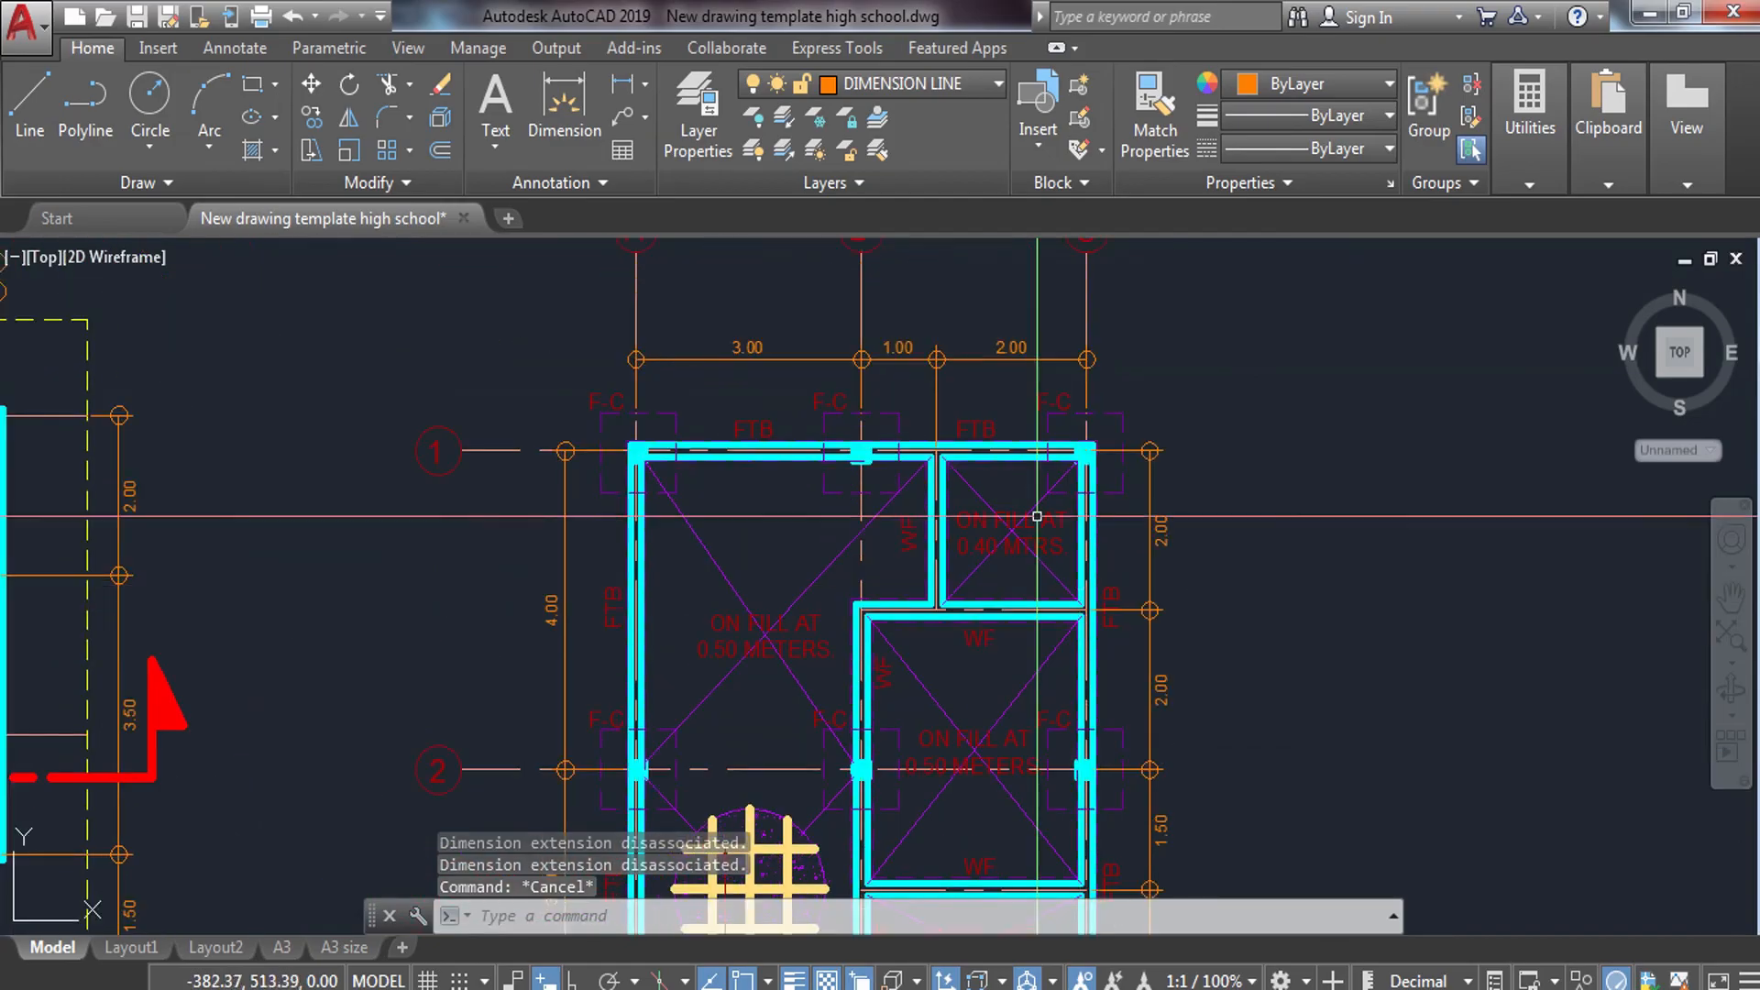
Add an overall horizontal linear dimension from grid A to grid C above the existing upper dimension chain.
{"action": "type", "text": "LI"}
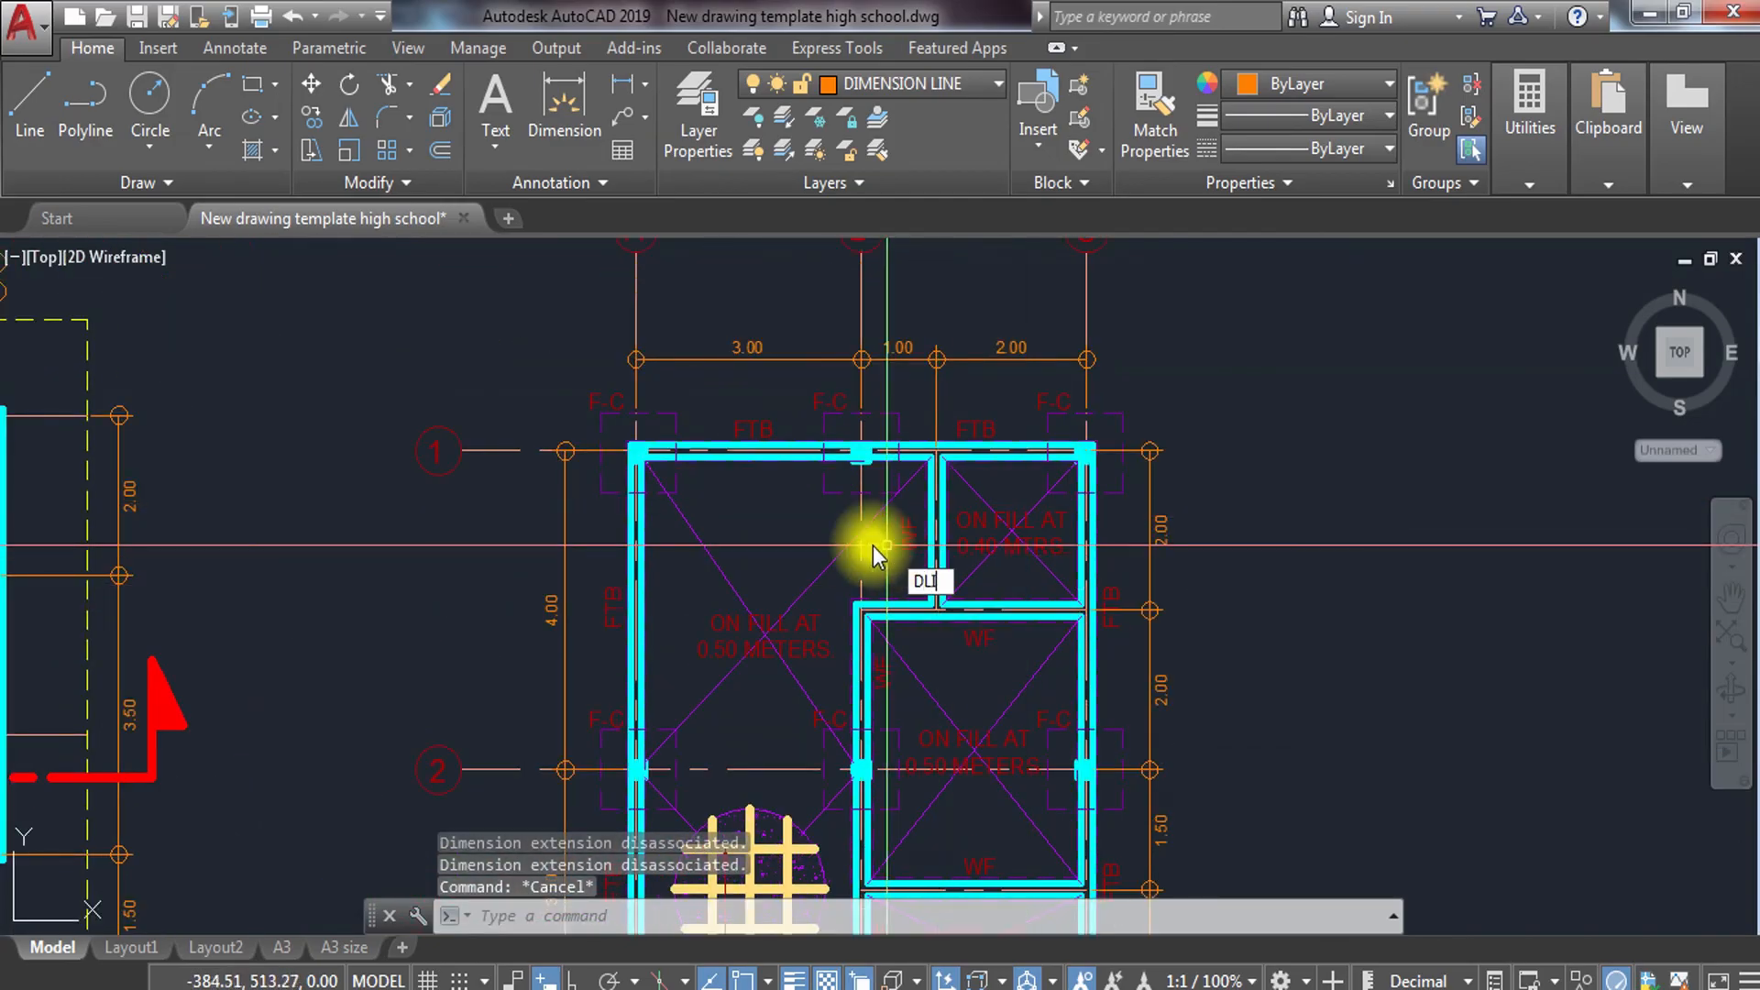
{"action": "key", "text": "Return"}
{"action": "scroll", "coordinate": [632, 358], "scroll_direction": "up", "scroll_amount": 4}
{"action": "left_click", "coordinate": [596, 347]}
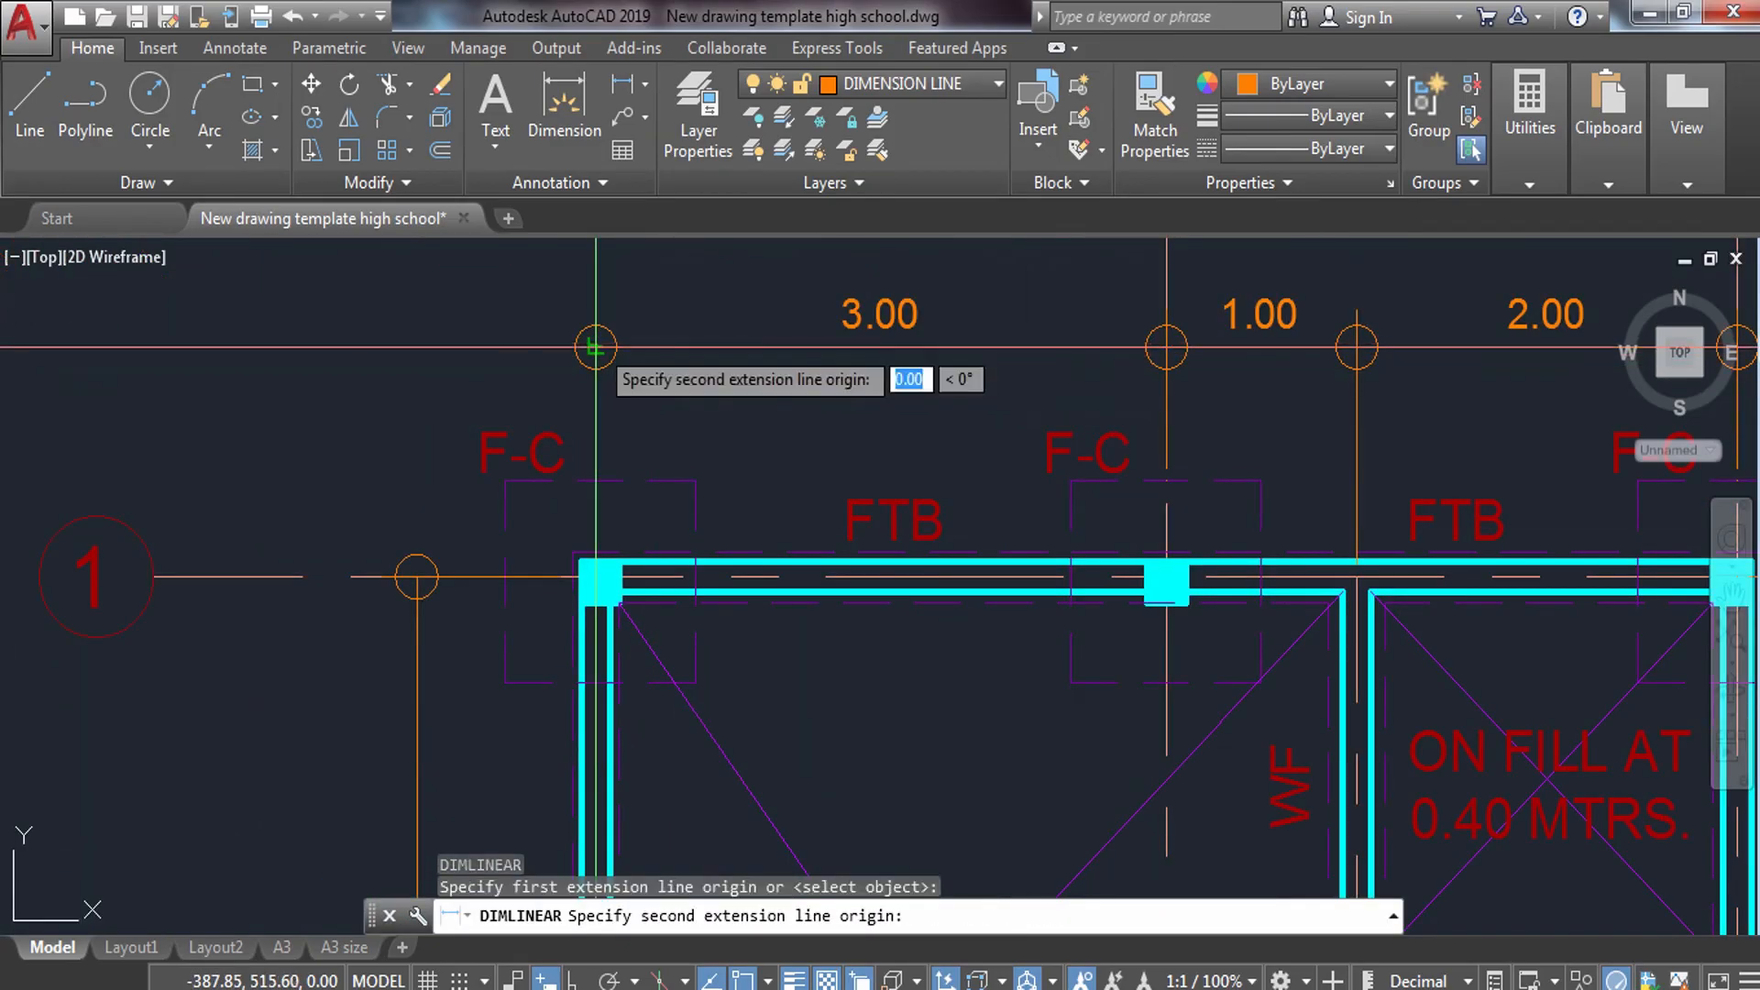
{"action": "scroll", "coordinate": [1301, 350], "scroll_direction": "down", "scroll_amount": 2}
{"action": "scroll", "coordinate": [1294, 352], "scroll_direction": "up", "scroll_amount": 4}
{"action": "left_click", "coordinate": [1387, 341]}
{"action": "middle_click_drag", "start_coordinate": [1057, 348], "coordinate": [1113, 551]}
{"action": "left_click", "coordinate": [1035, 424]}
{"action": "scroll", "coordinate": [999, 463], "scroll_direction": "down", "scroll_amount": 2}
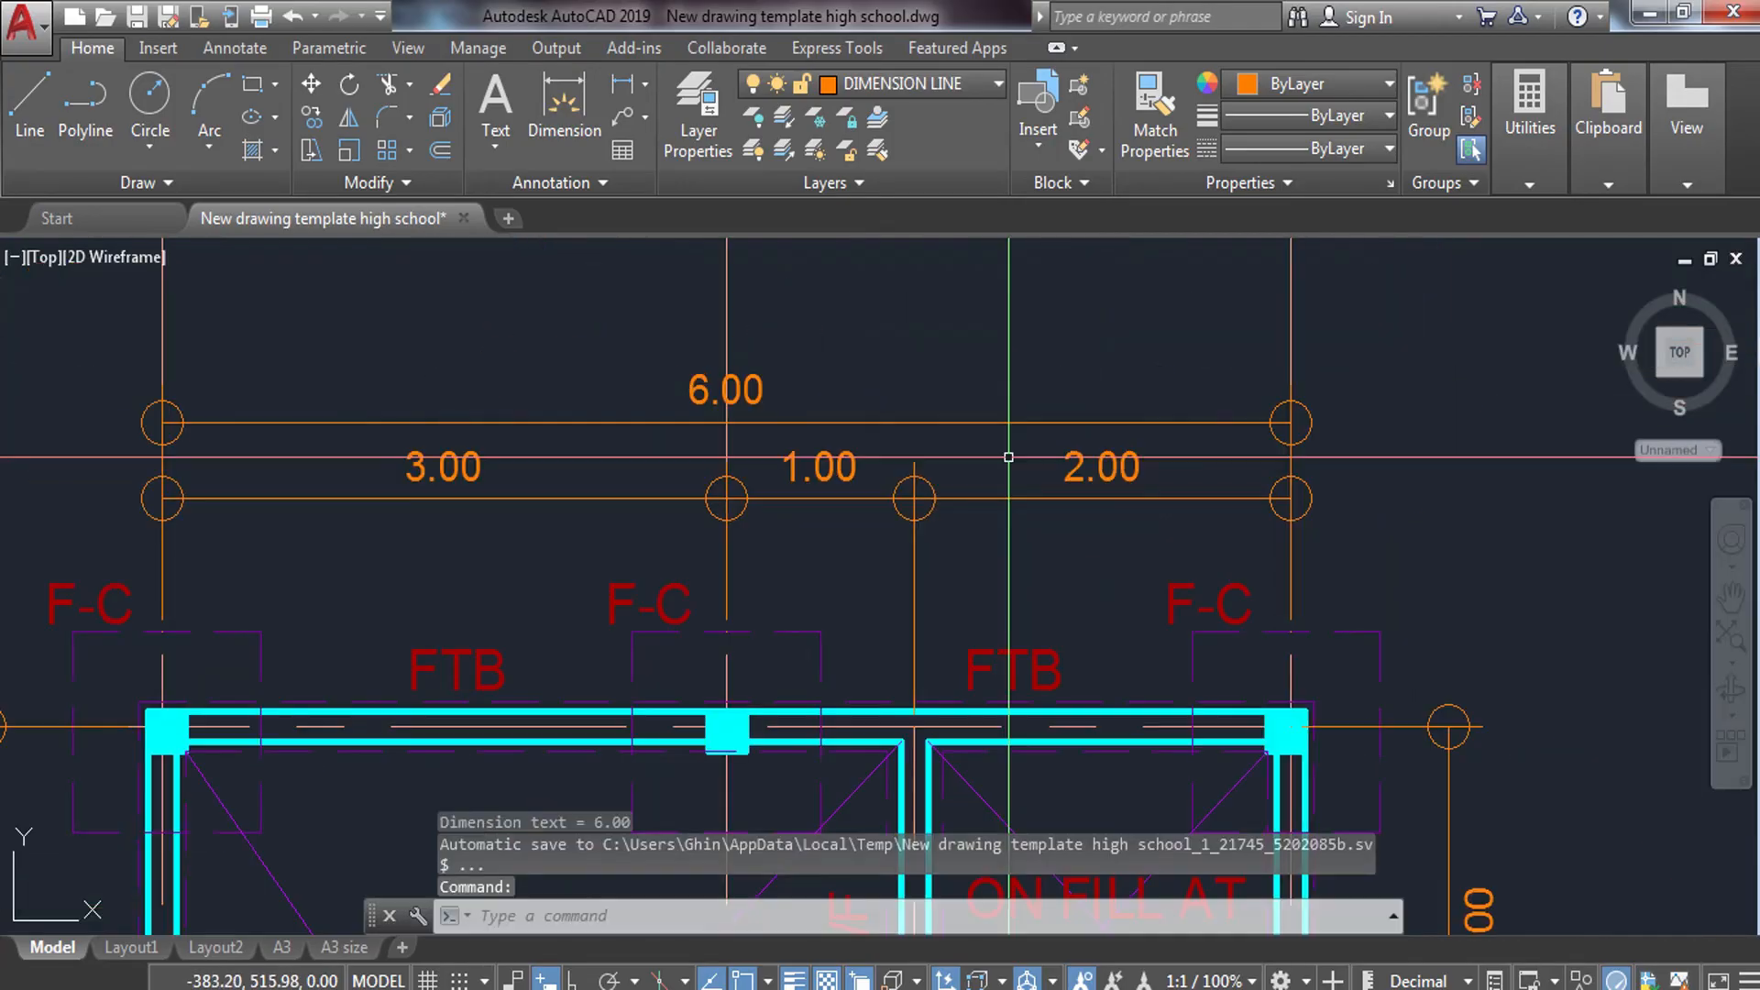
Add an overall vertical linear dimension from row 1 to row 3 outside the dimension chain beside grid A.
{"action": "middle_click_drag", "start_coordinate": [675, 565], "coordinate": [1146, 496]}
{"action": "key", "text": "Return"}
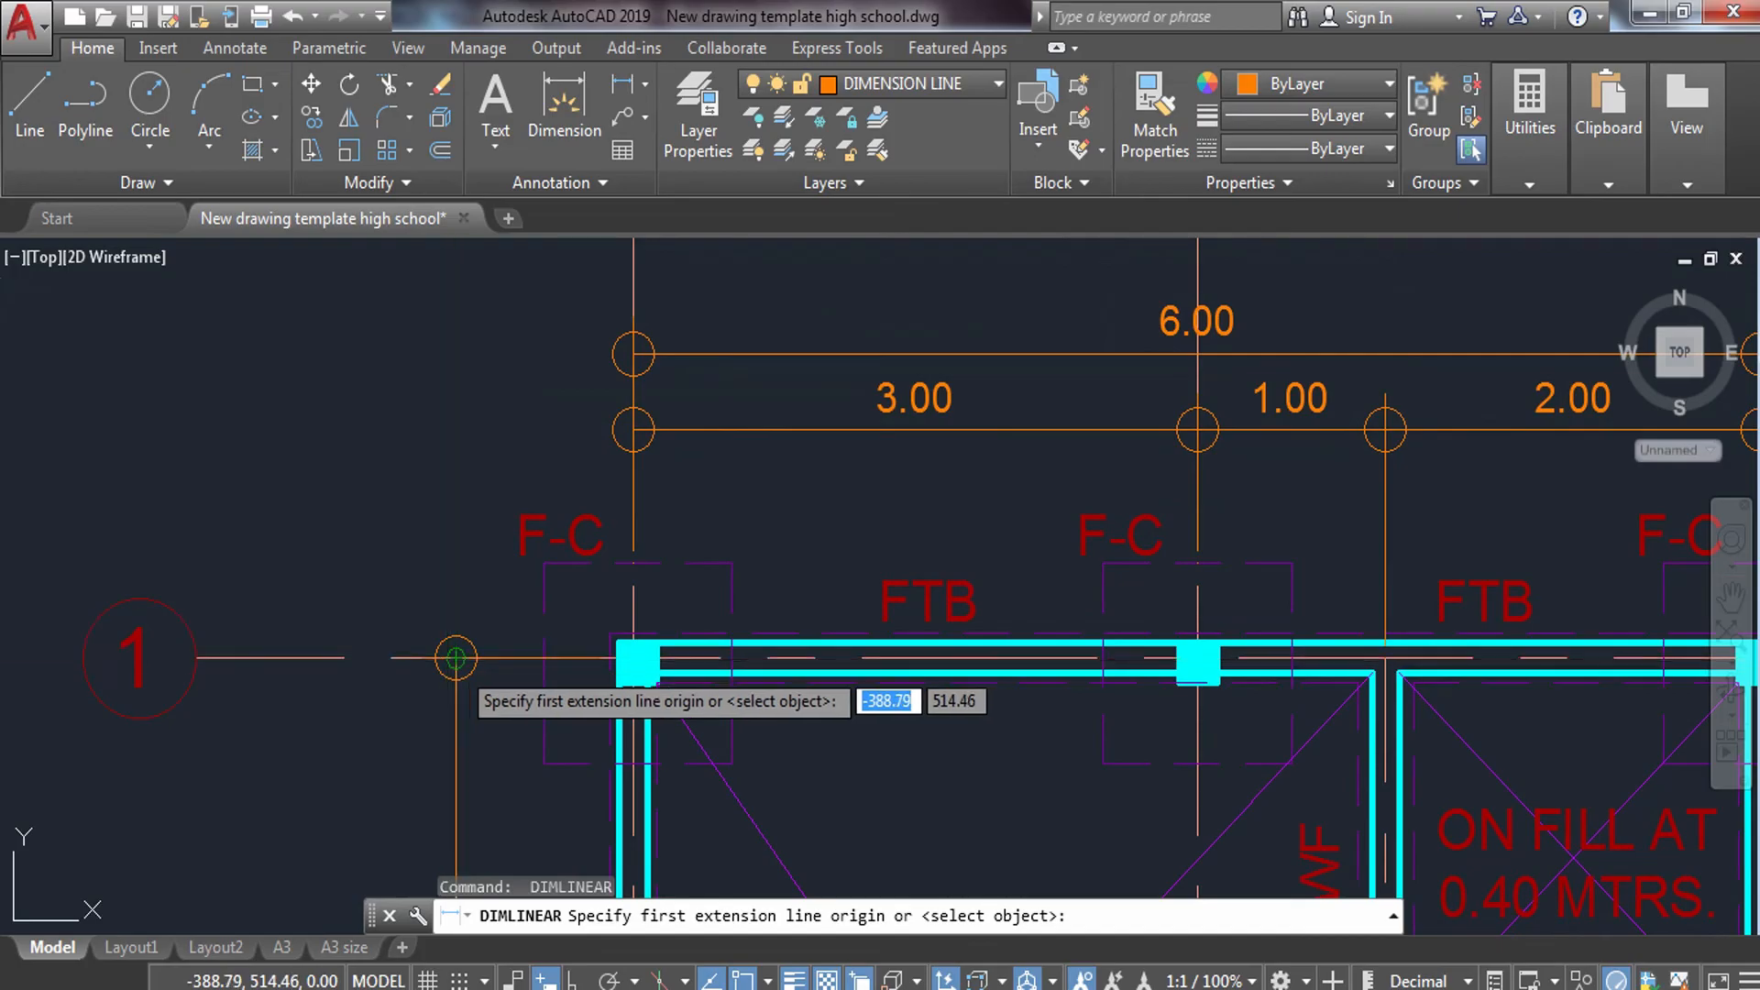
{"action": "left_click", "coordinate": [458, 659]}
{"action": "scroll", "coordinate": [476, 695], "scroll_direction": "down", "scroll_amount": 2}
{"action": "middle_click_drag", "start_coordinate": [475, 694], "coordinate": [513, 447]}
{"action": "middle_click_drag", "start_coordinate": [511, 669], "coordinate": [525, 484]}
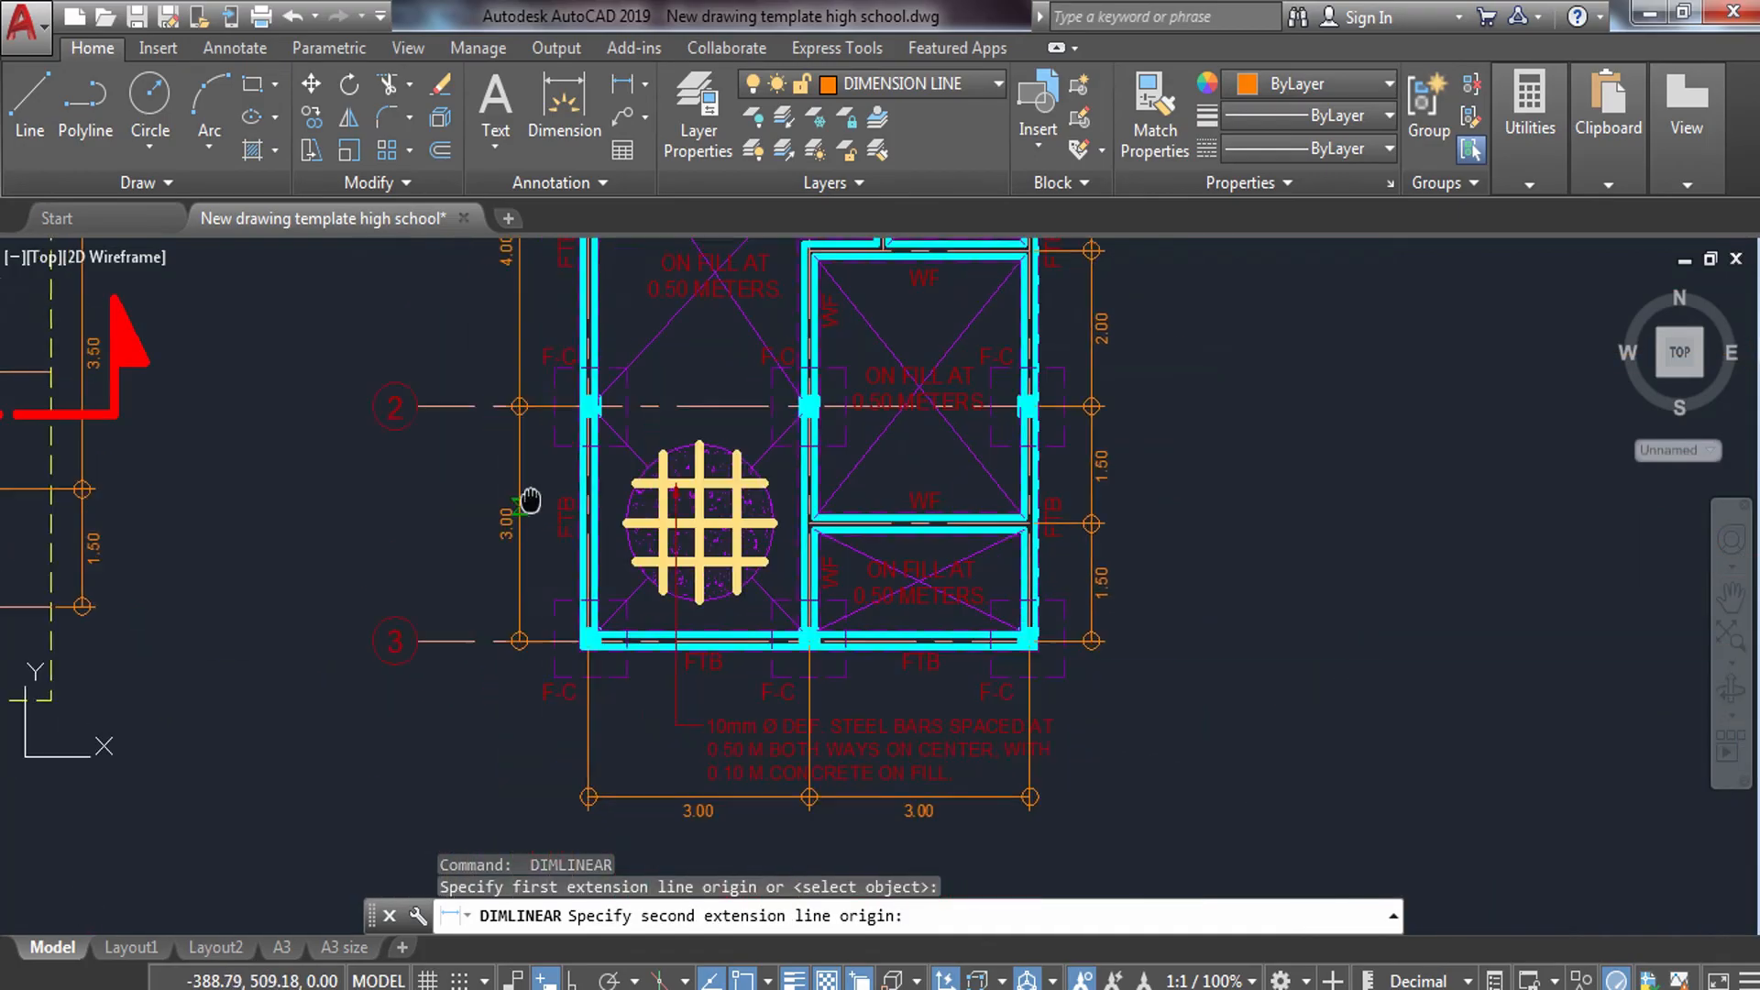
{"action": "scroll", "coordinate": [540, 683], "scroll_direction": "up", "scroll_amount": 3}
{"action": "left_click", "coordinate": [523, 632]}
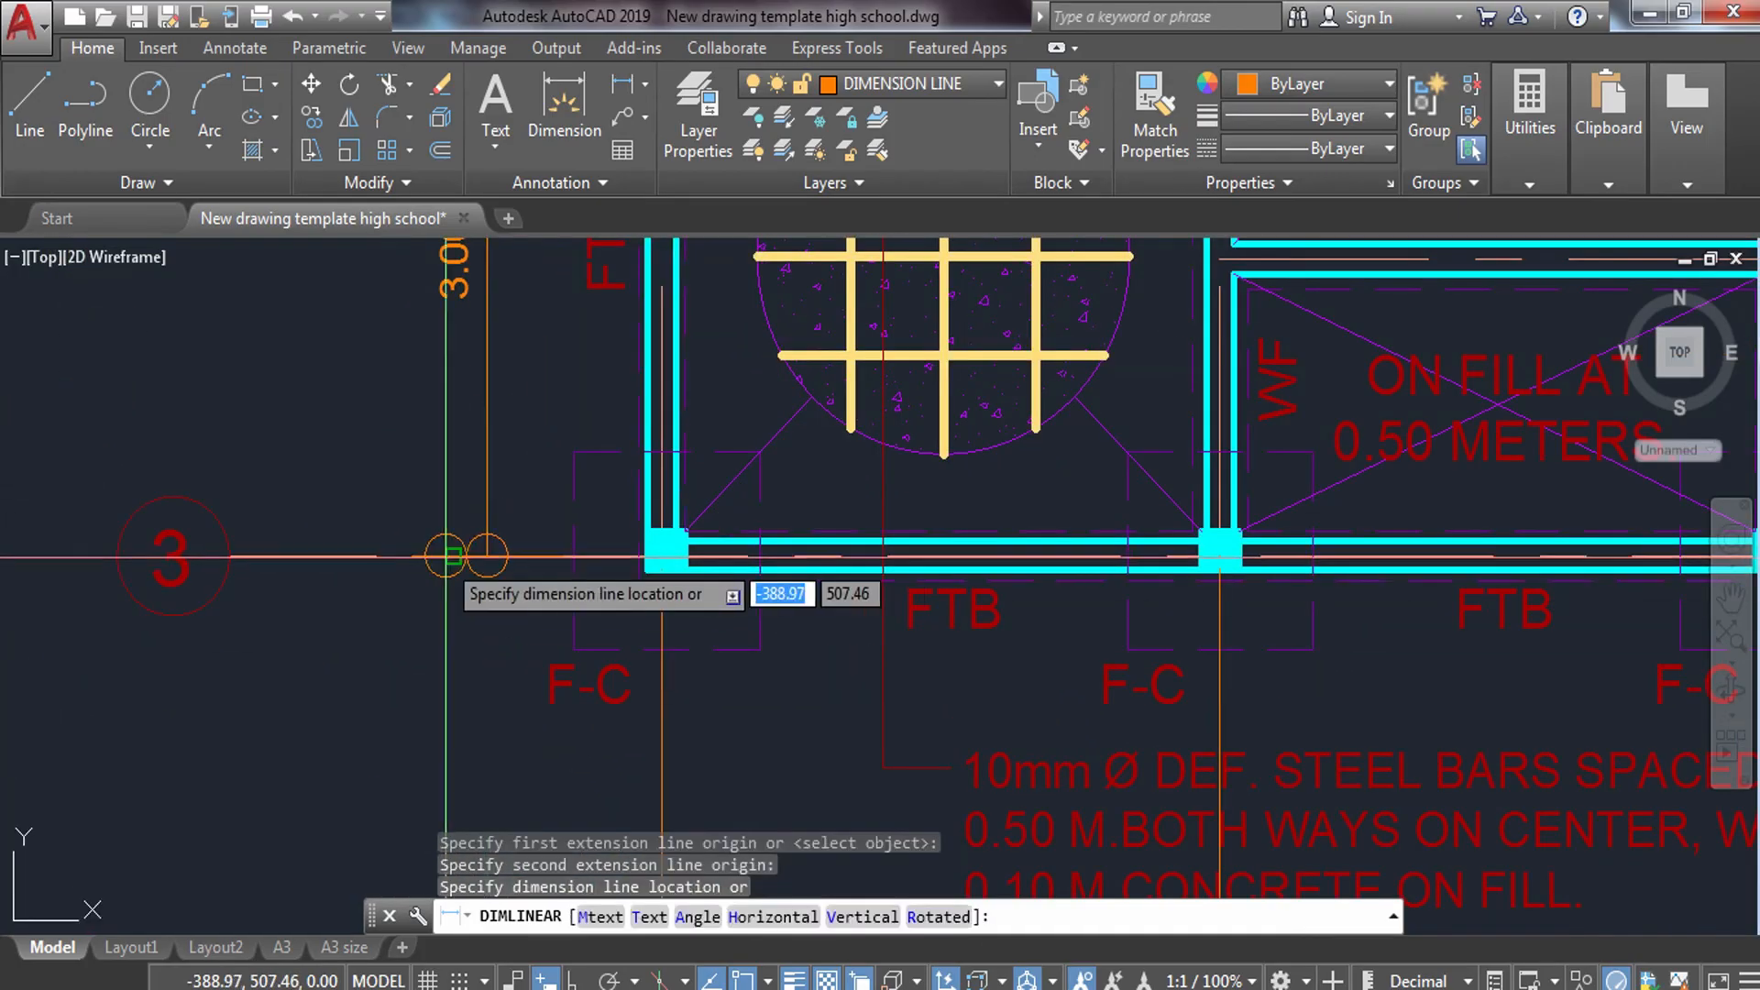
{"action": "left_click", "coordinate": [414, 556]}
{"action": "scroll", "coordinate": [414, 556], "scroll_direction": "down", "scroll_amount": 5}
{"action": "key", "text": "Escape"}
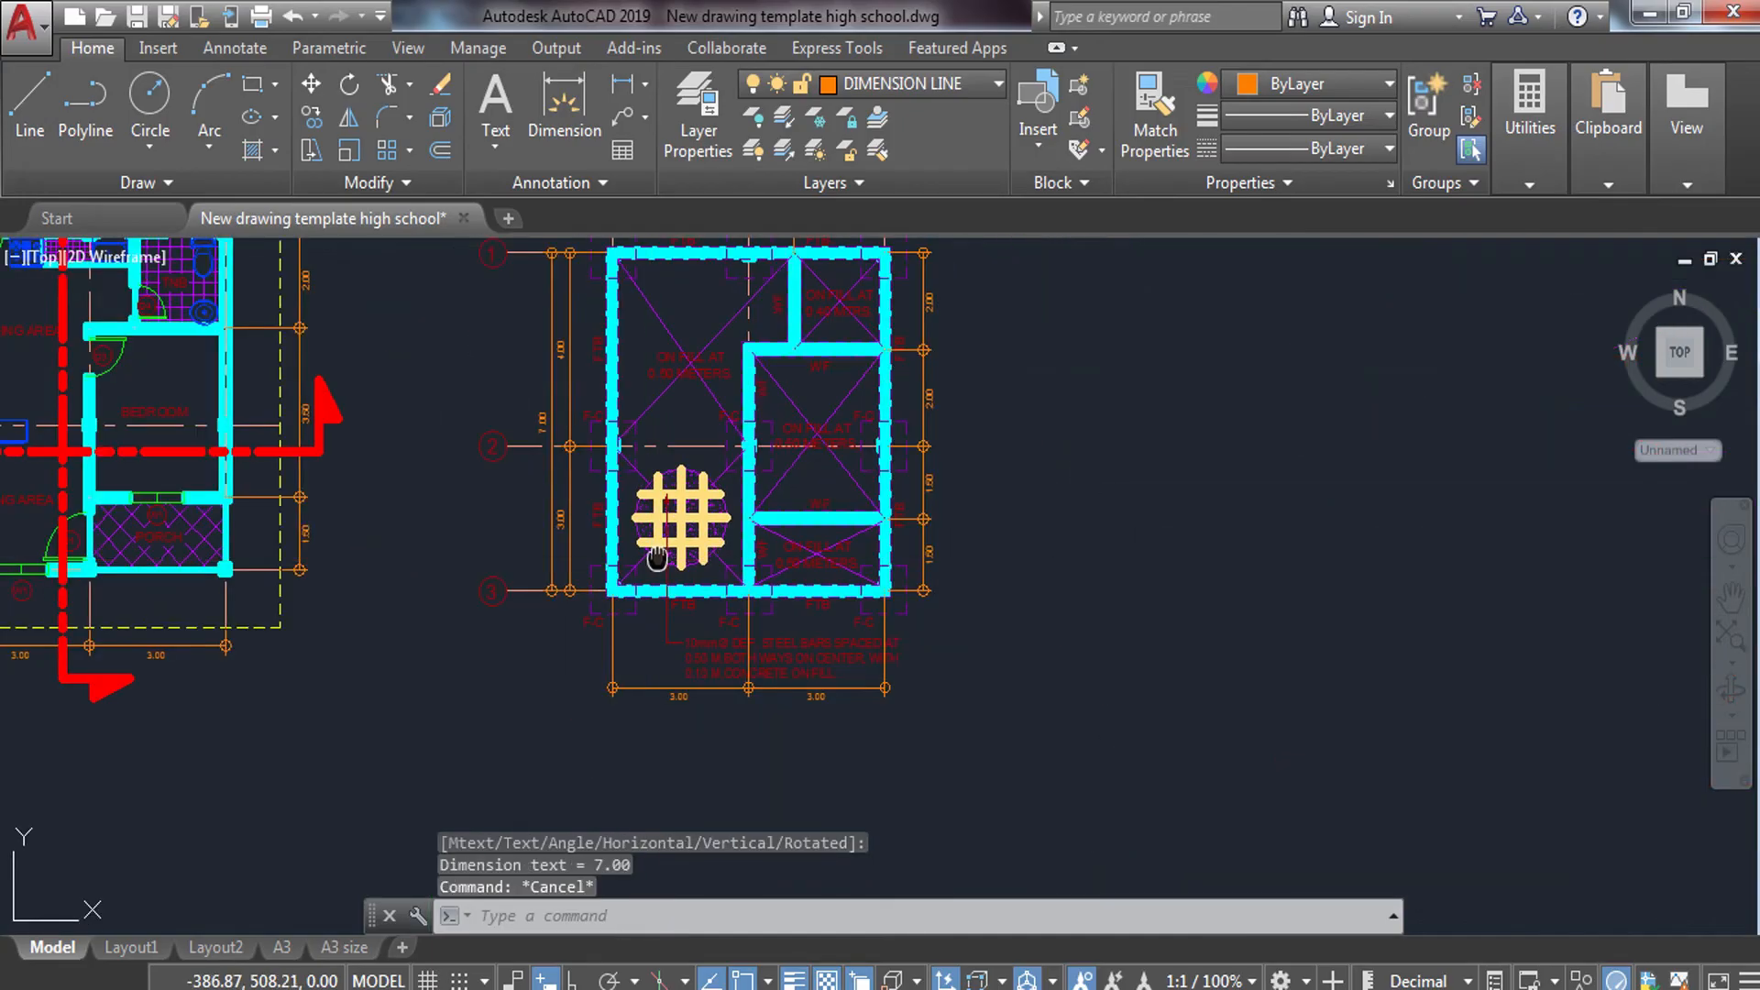
Copy the ROOF PLAN drawing title with its circle, line and scale text to just below the foundation plan's lower dimensions.
{"action": "scroll", "coordinate": [538, 498], "scroll_direction": "down", "scroll_amount": 1}
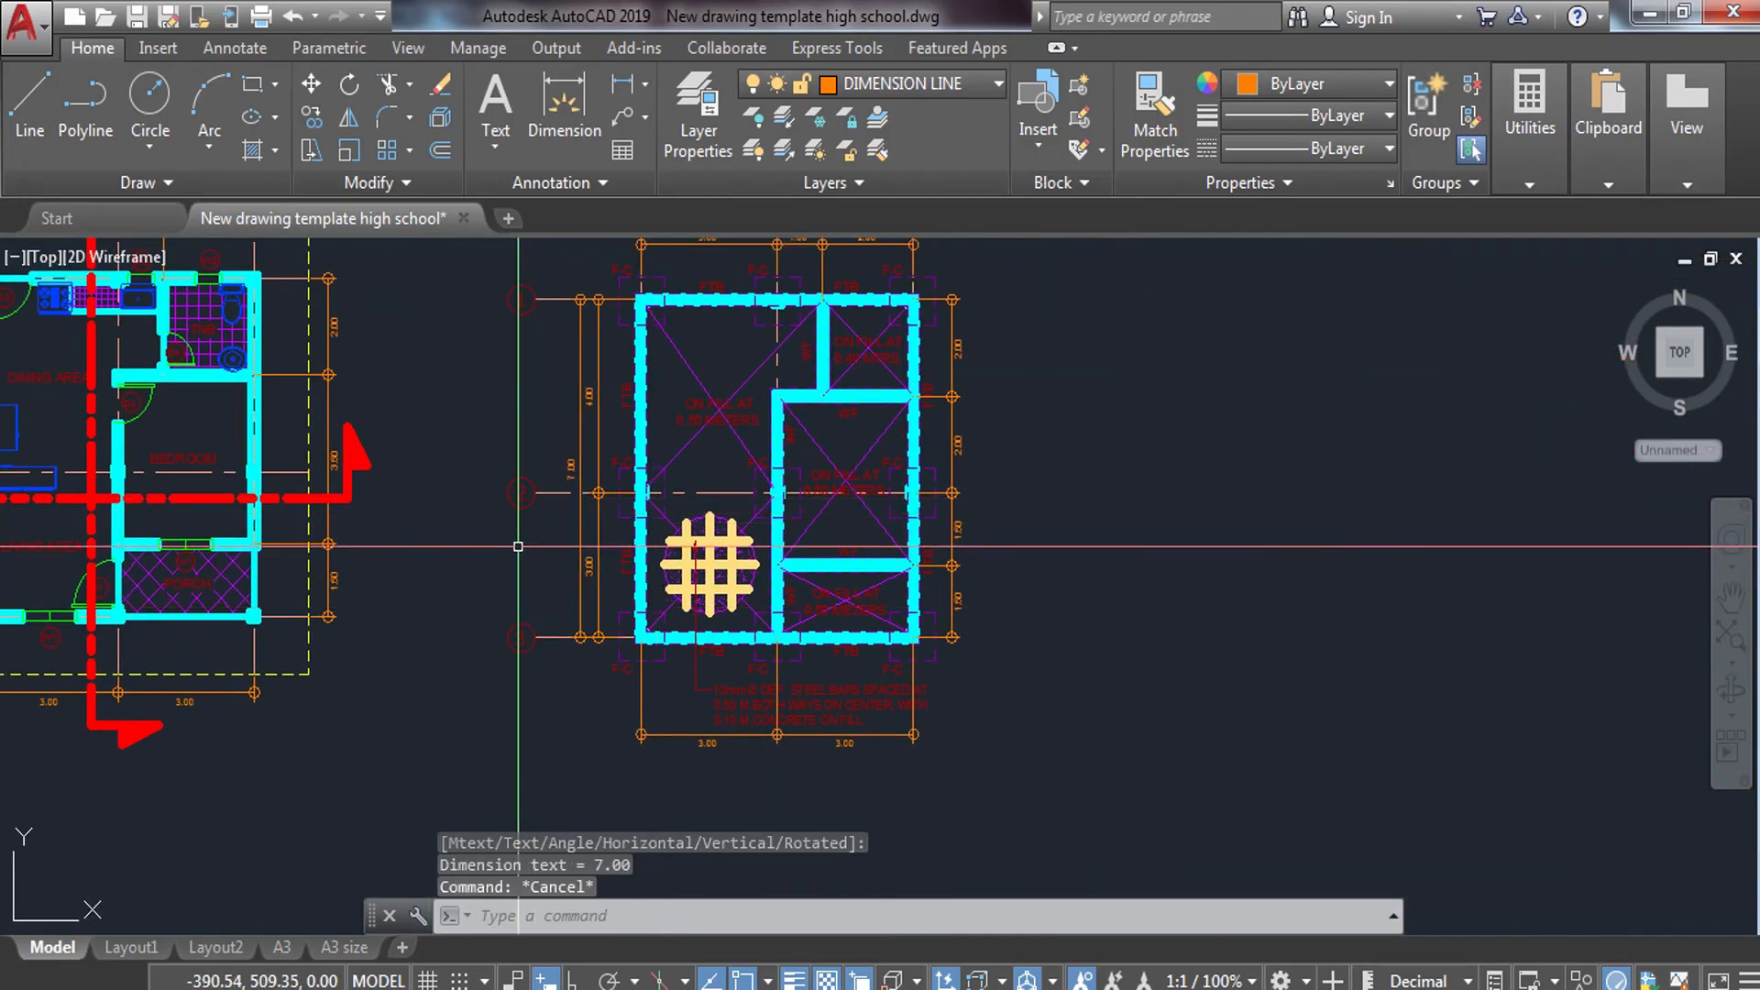
{"action": "scroll", "coordinate": [582, 627], "scroll_direction": "down", "scroll_amount": 4}
{"action": "middle_click_drag", "start_coordinate": [500, 692], "coordinate": [741, 415]}
{"action": "scroll", "coordinate": [719, 413], "scroll_direction": "down", "scroll_amount": 4}
{"action": "middle_click_drag", "start_coordinate": [400, 656], "coordinate": [618, 275]}
{"action": "scroll", "coordinate": [662, 516], "scroll_direction": "down", "scroll_amount": 5}
{"action": "middle_click_drag", "start_coordinate": [475, 793], "coordinate": [581, 628]}
{"action": "scroll", "coordinate": [522, 696], "scroll_direction": "up", "scroll_amount": 8}
{"action": "scroll", "coordinate": [239, 649], "scroll_direction": "up", "scroll_amount": 6}
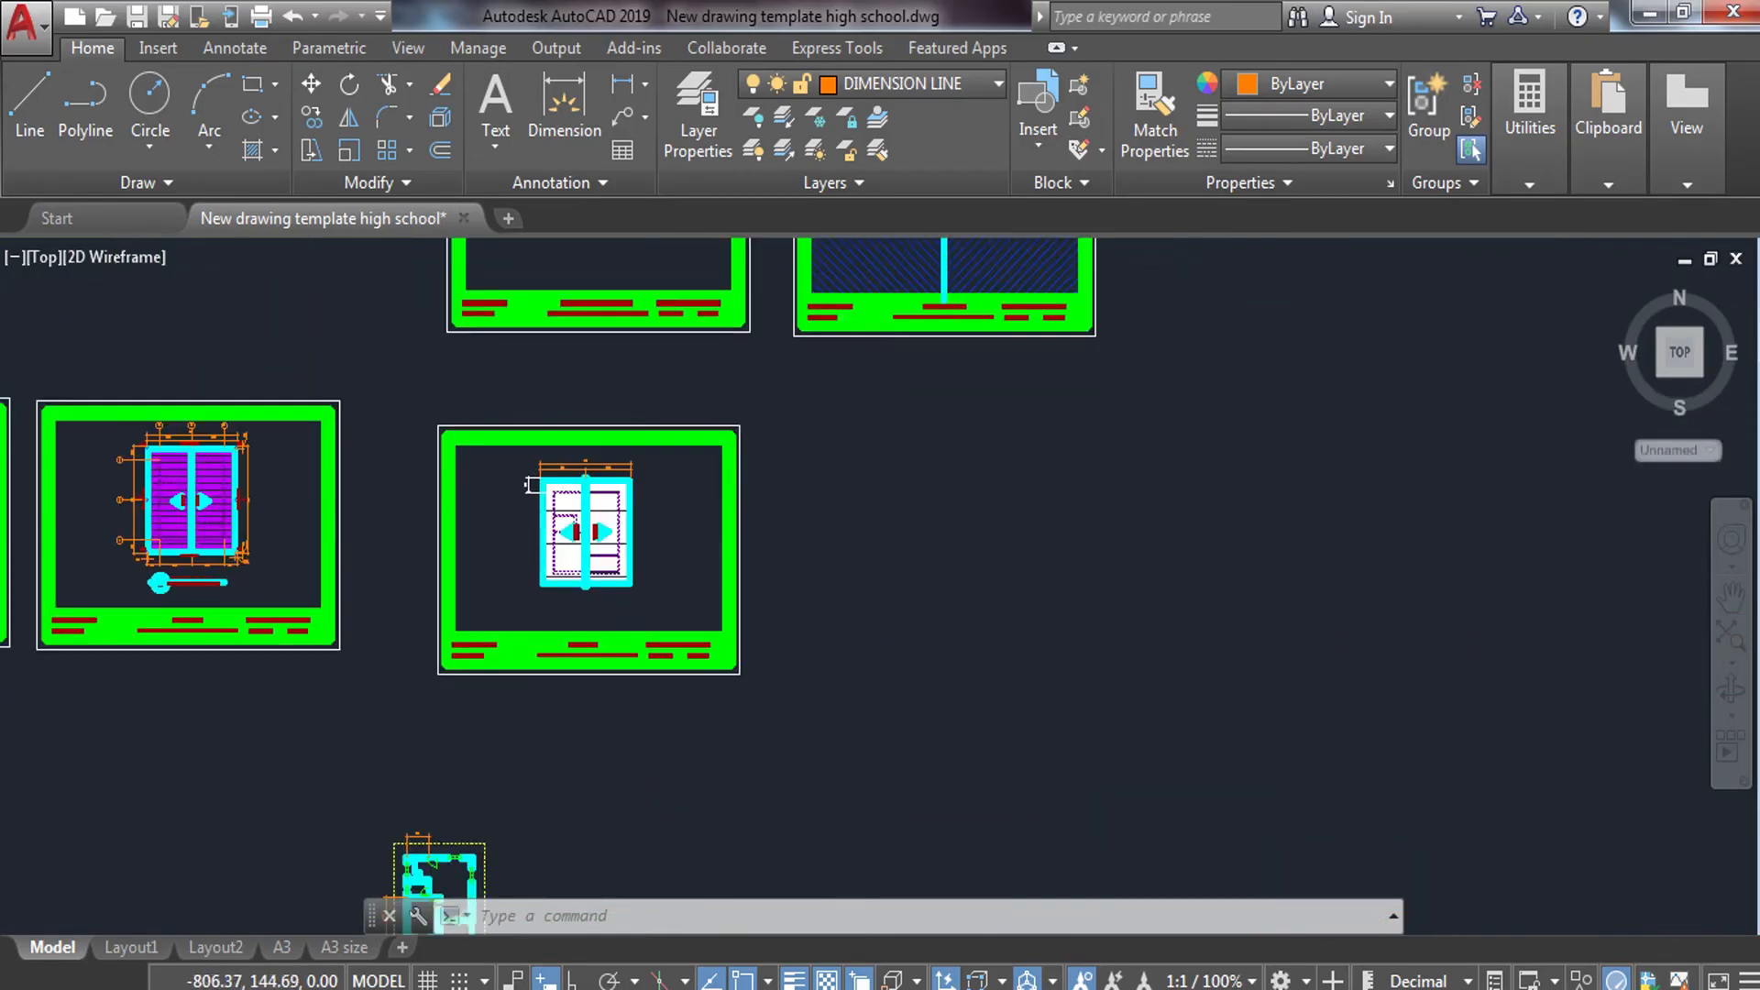
{"action": "left_click", "coordinate": [491, 481]}
{"action": "left_click", "coordinate": [250, 555]}
{"action": "type", "text": "CO"}
{"action": "key", "text": "Return"}
{"action": "left_click", "coordinate": [280, 507]}
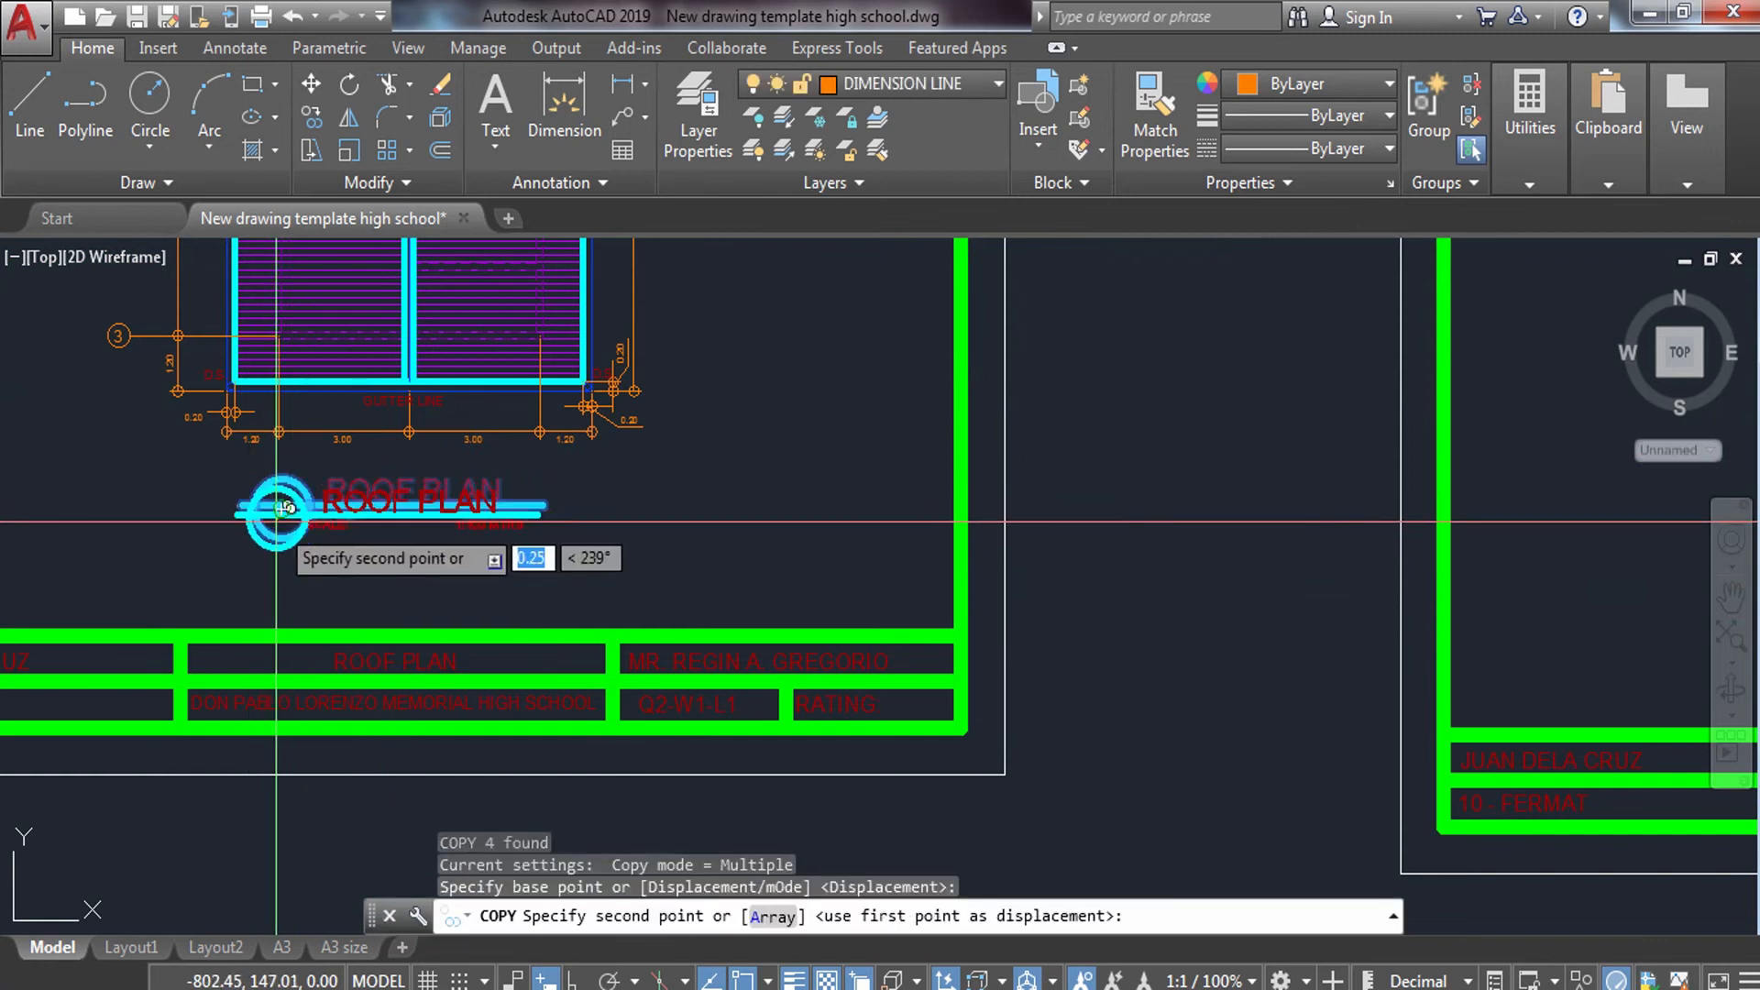
{"action": "scroll", "coordinate": [280, 519], "scroll_direction": "down", "scroll_amount": 8}
{"action": "mouse_move", "coordinate": [524, 420]}
{"action": "middle_mouse_down"}
{"action": "mouse_move", "coordinate": [256, 670]}
{"action": "mouse_move", "coordinate": [184, 795]}
{"action": "middle_mouse_up"}
{"action": "middle_click_drag", "start_coordinate": [514, 522], "coordinate": [202, 691]}
{"action": "scroll", "coordinate": [252, 652], "scroll_direction": "down", "scroll_amount": 2}
{"action": "middle_click_drag", "start_coordinate": [504, 429], "coordinate": [481, 569]}
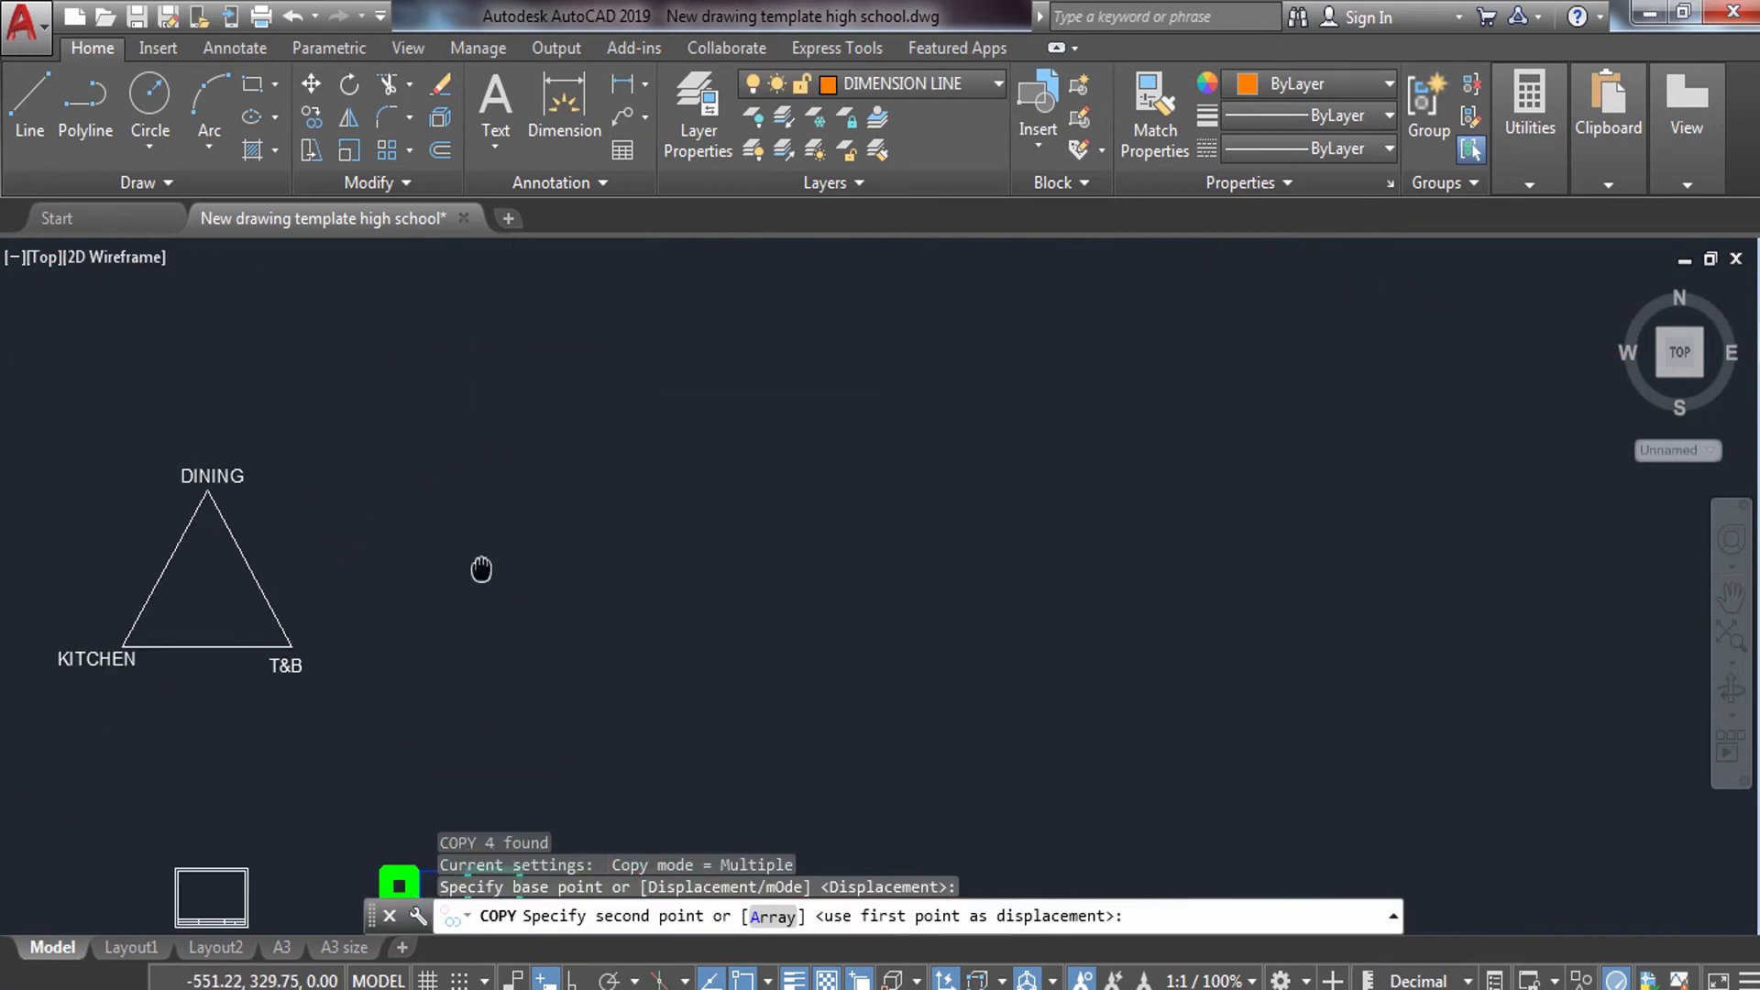
{"action": "scroll", "coordinate": [412, 458], "scroll_direction": "up", "scroll_amount": 6}
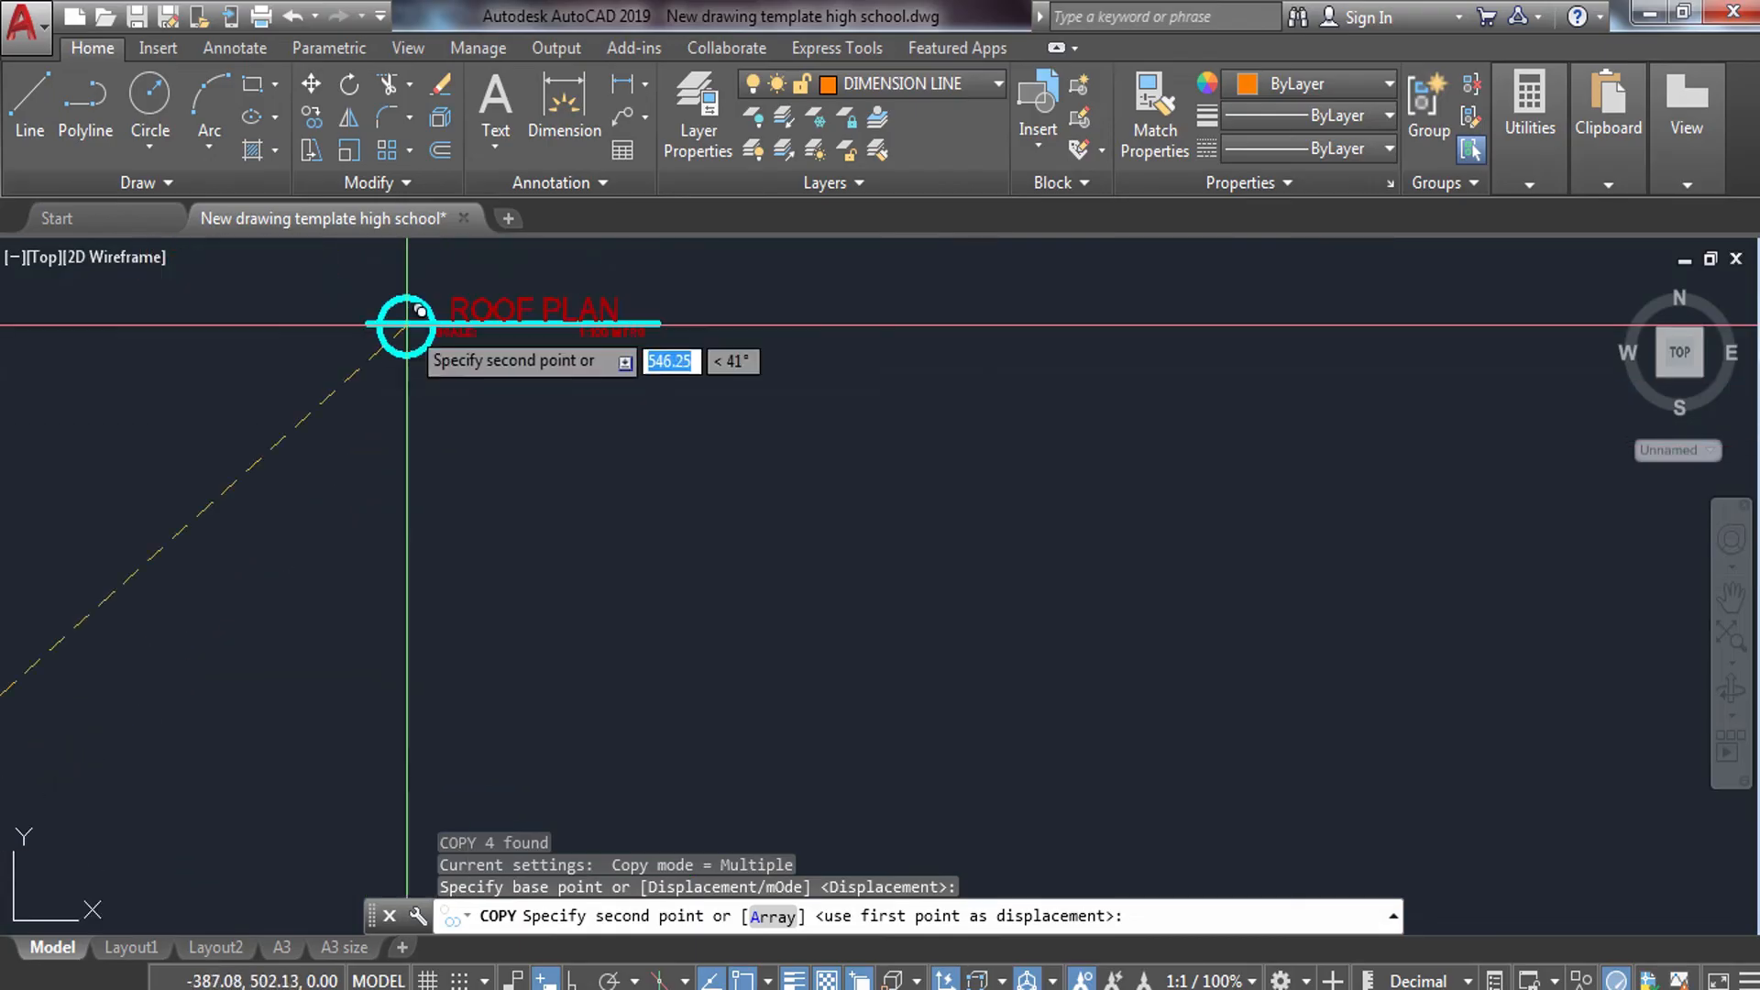
{"action": "middle_click_drag", "start_coordinate": [401, 326], "coordinate": [401, 598]}
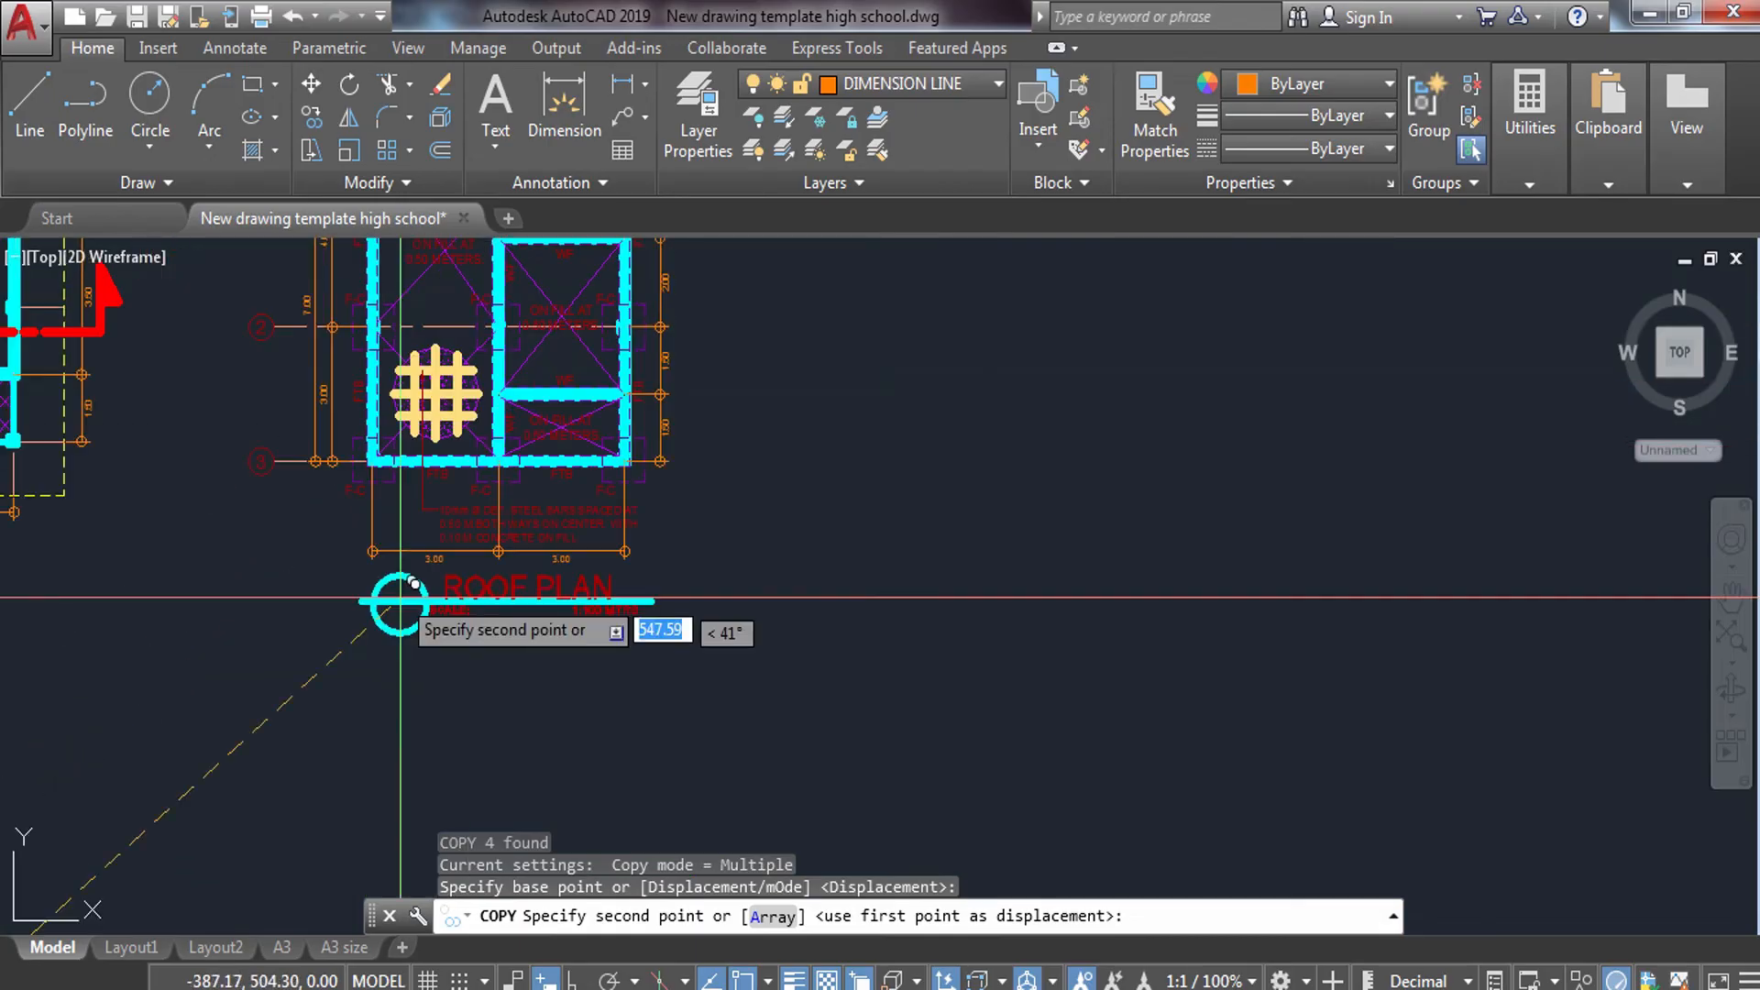
{"action": "left_click", "coordinate": [355, 607]}
{"action": "scroll", "coordinate": [471, 576], "scroll_direction": "up", "scroll_amount": 2}
{"action": "key", "text": "Escape"}
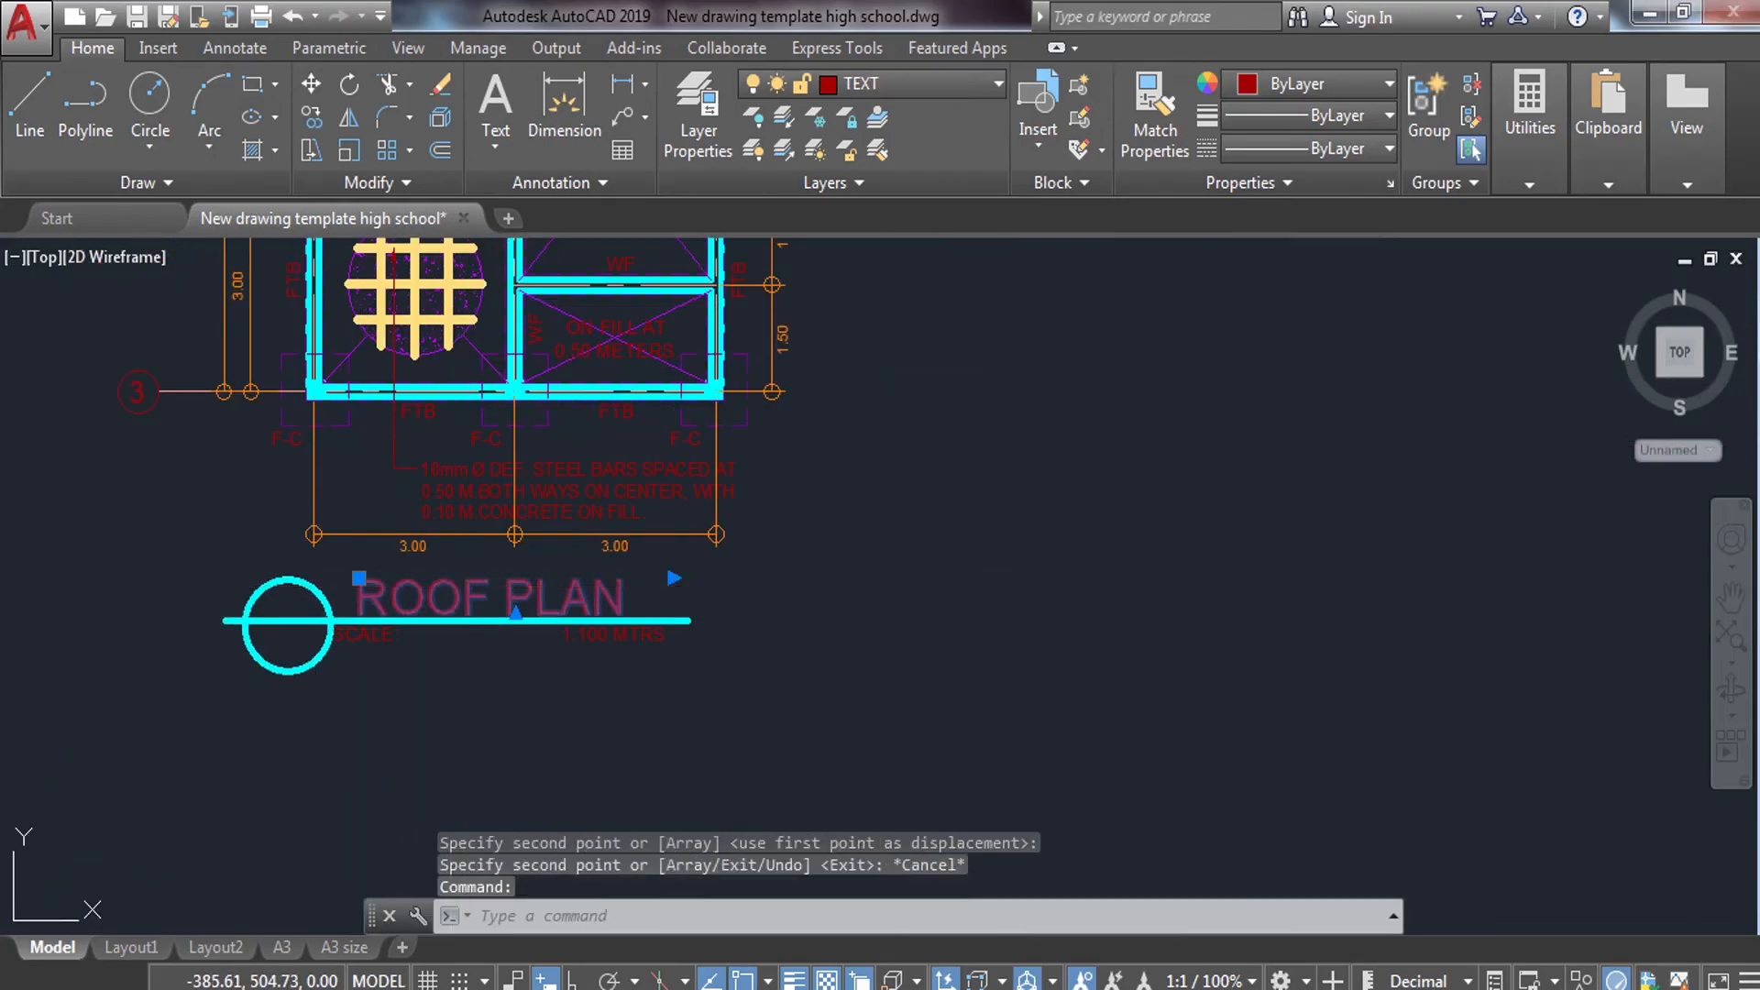
Change the copied title text to FOUNDATION PLAN and widen its text box to about 6.82 so it fits on one line.
{"action": "double_click", "coordinate": [463, 586]}
{"action": "type", "text": "FOUNDATION"}
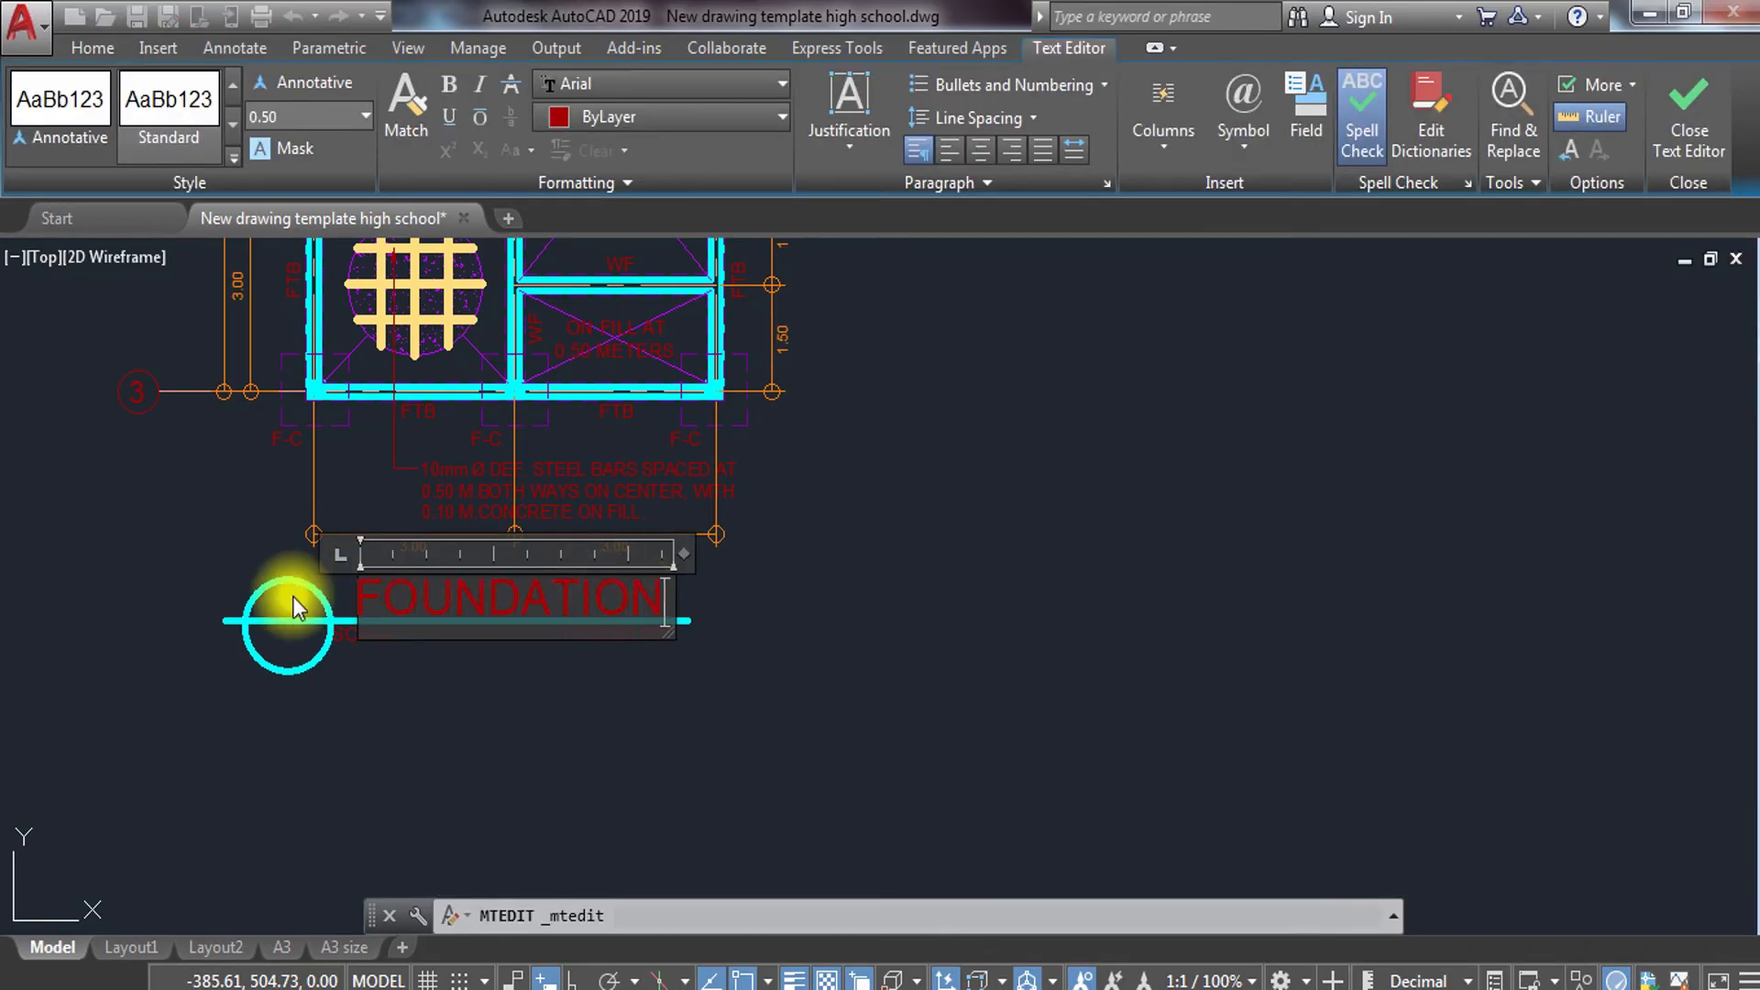
{"action": "key", "text": "Return"}
{"action": "type", "text": "PLAN"}
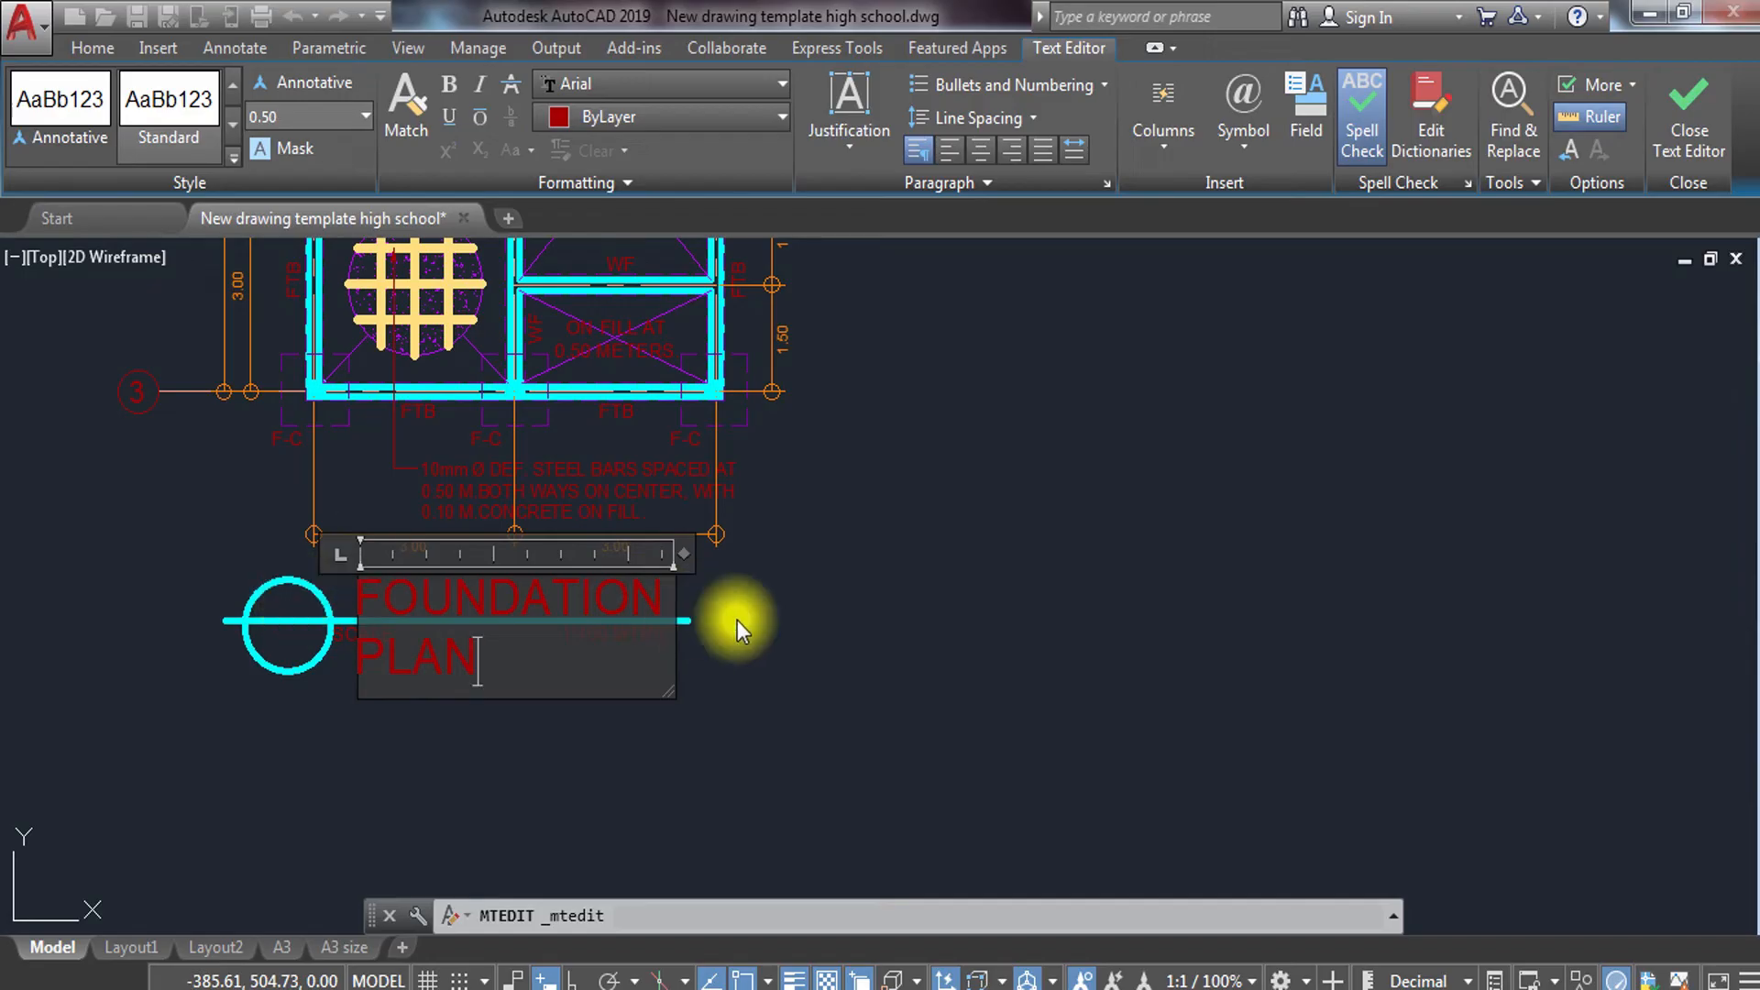
{"action": "left_click_drag", "start_coordinate": [683, 552], "coordinate": [828, 561]}
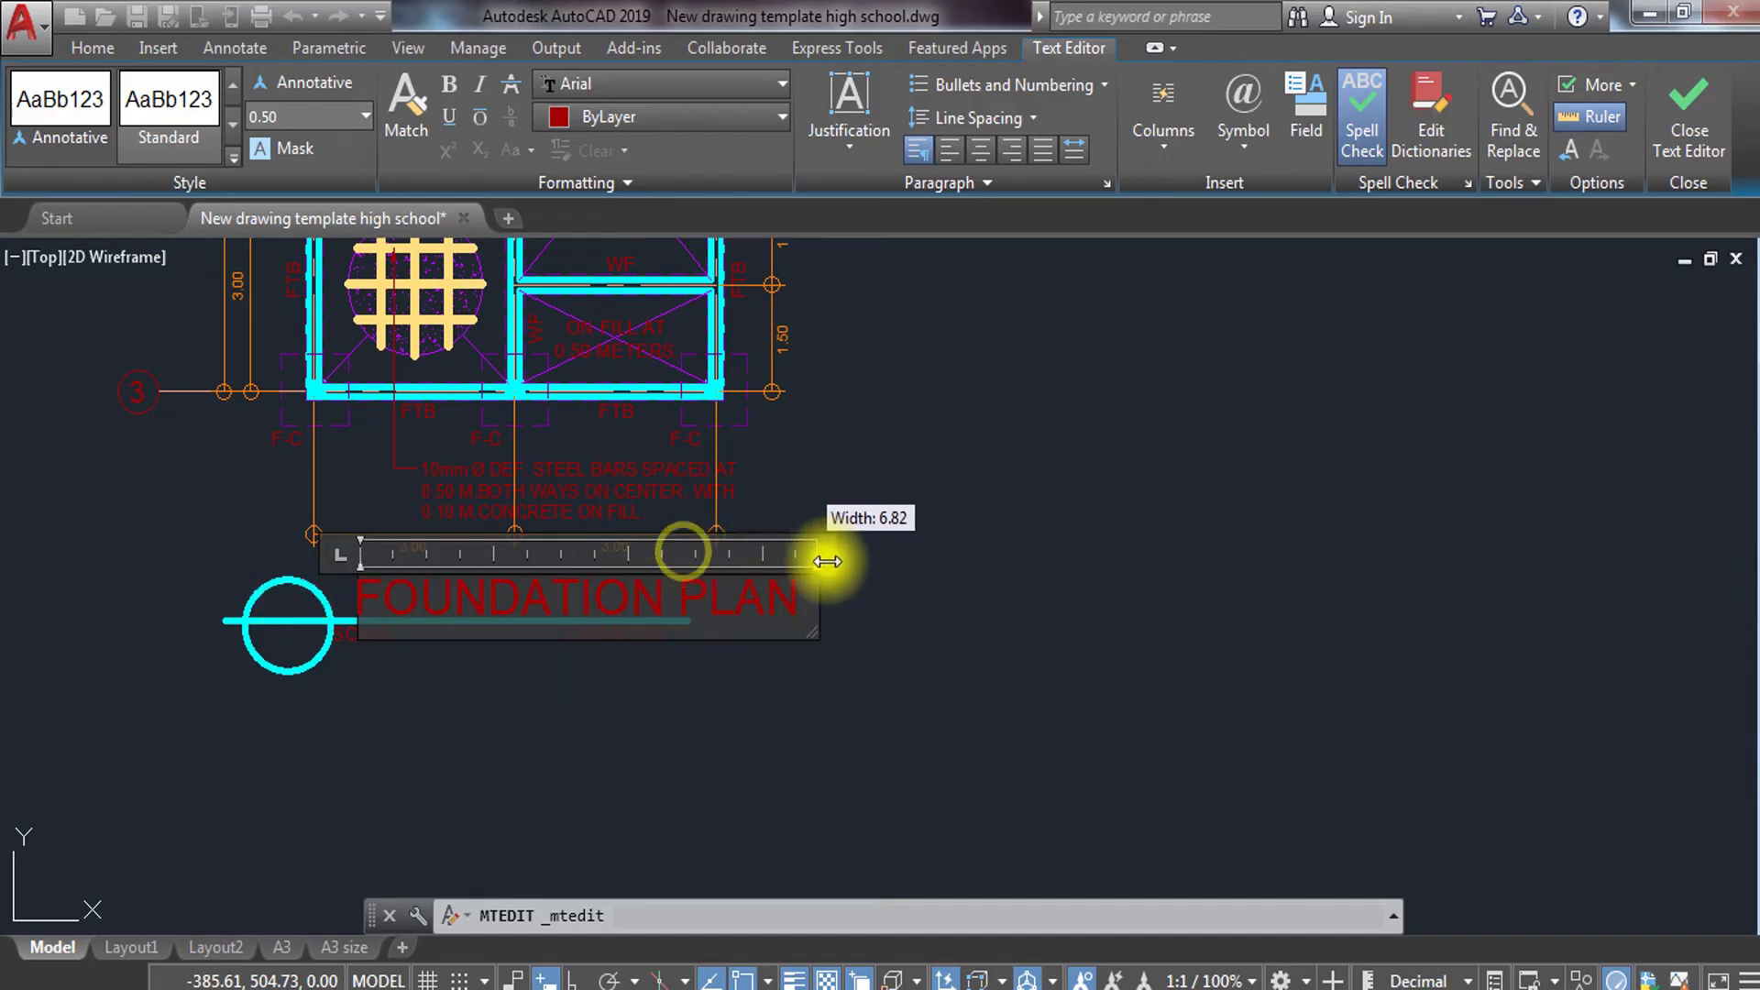
{"action": "left_click", "coordinate": [747, 668]}
With Ortho on, stretch the title line's right end about 2.1 units horizontally, past the end of FOUNDATION PLAN.
{"action": "left_click", "coordinate": [668, 621]}
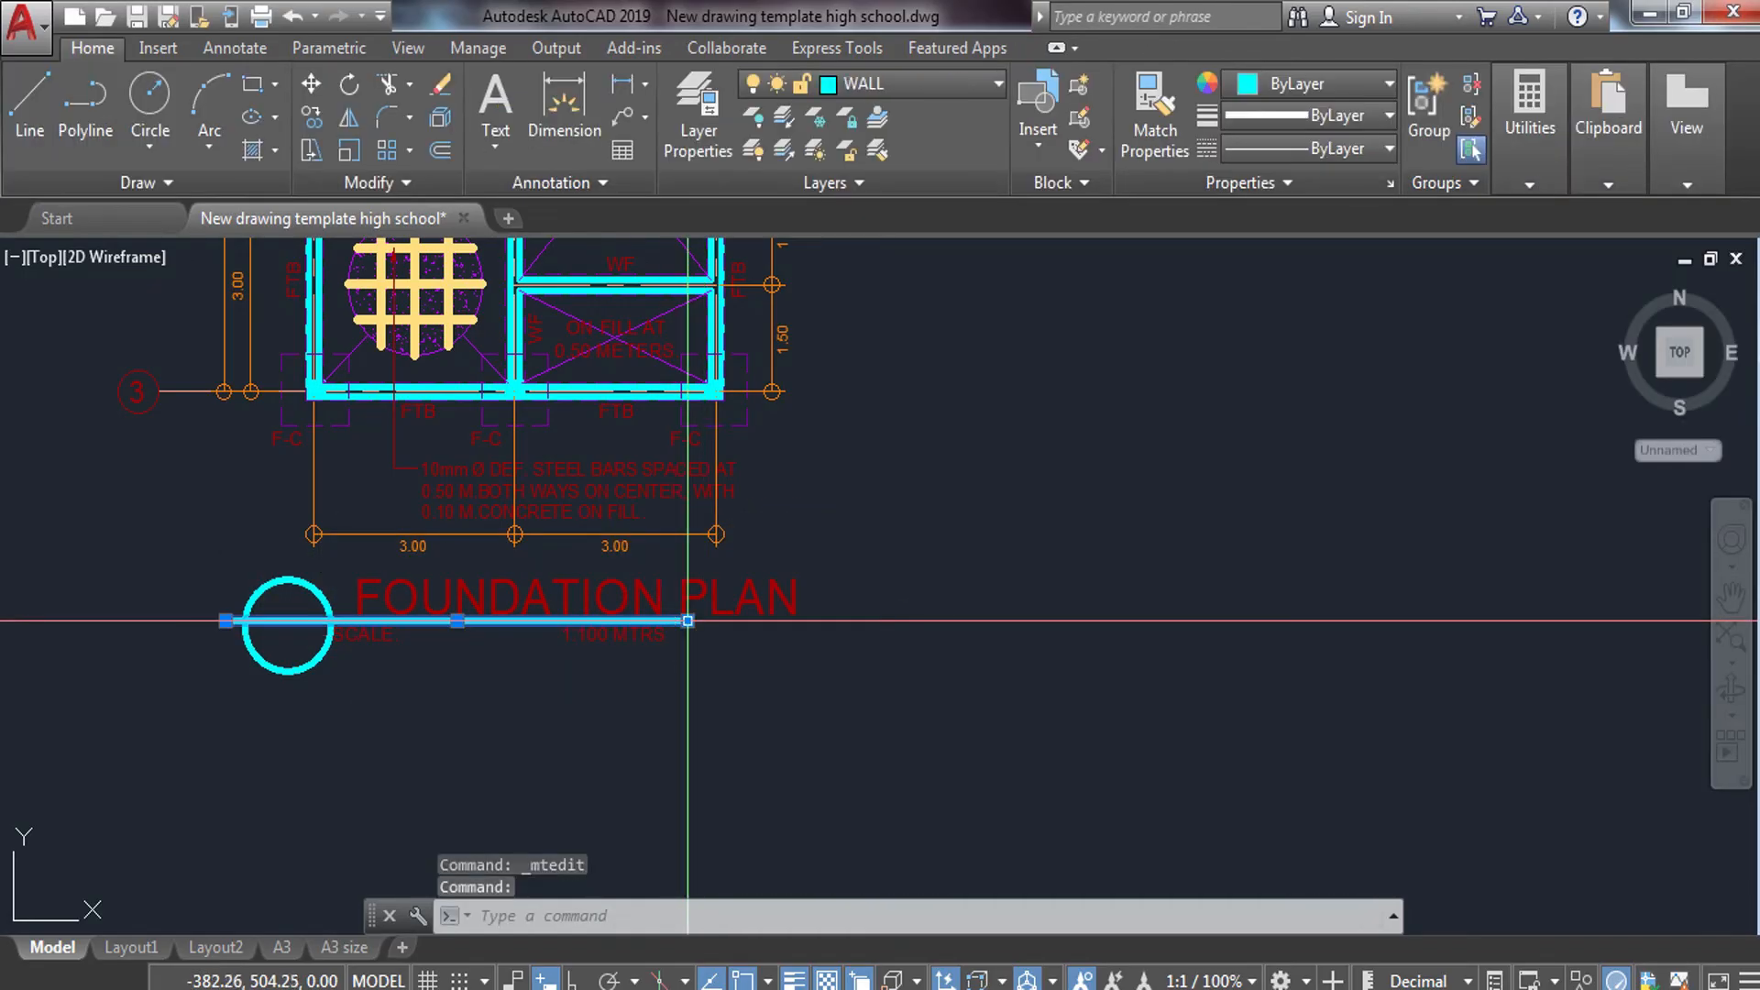
{"action": "left_click", "coordinate": [687, 621]}
{"action": "key", "text": "F8"}
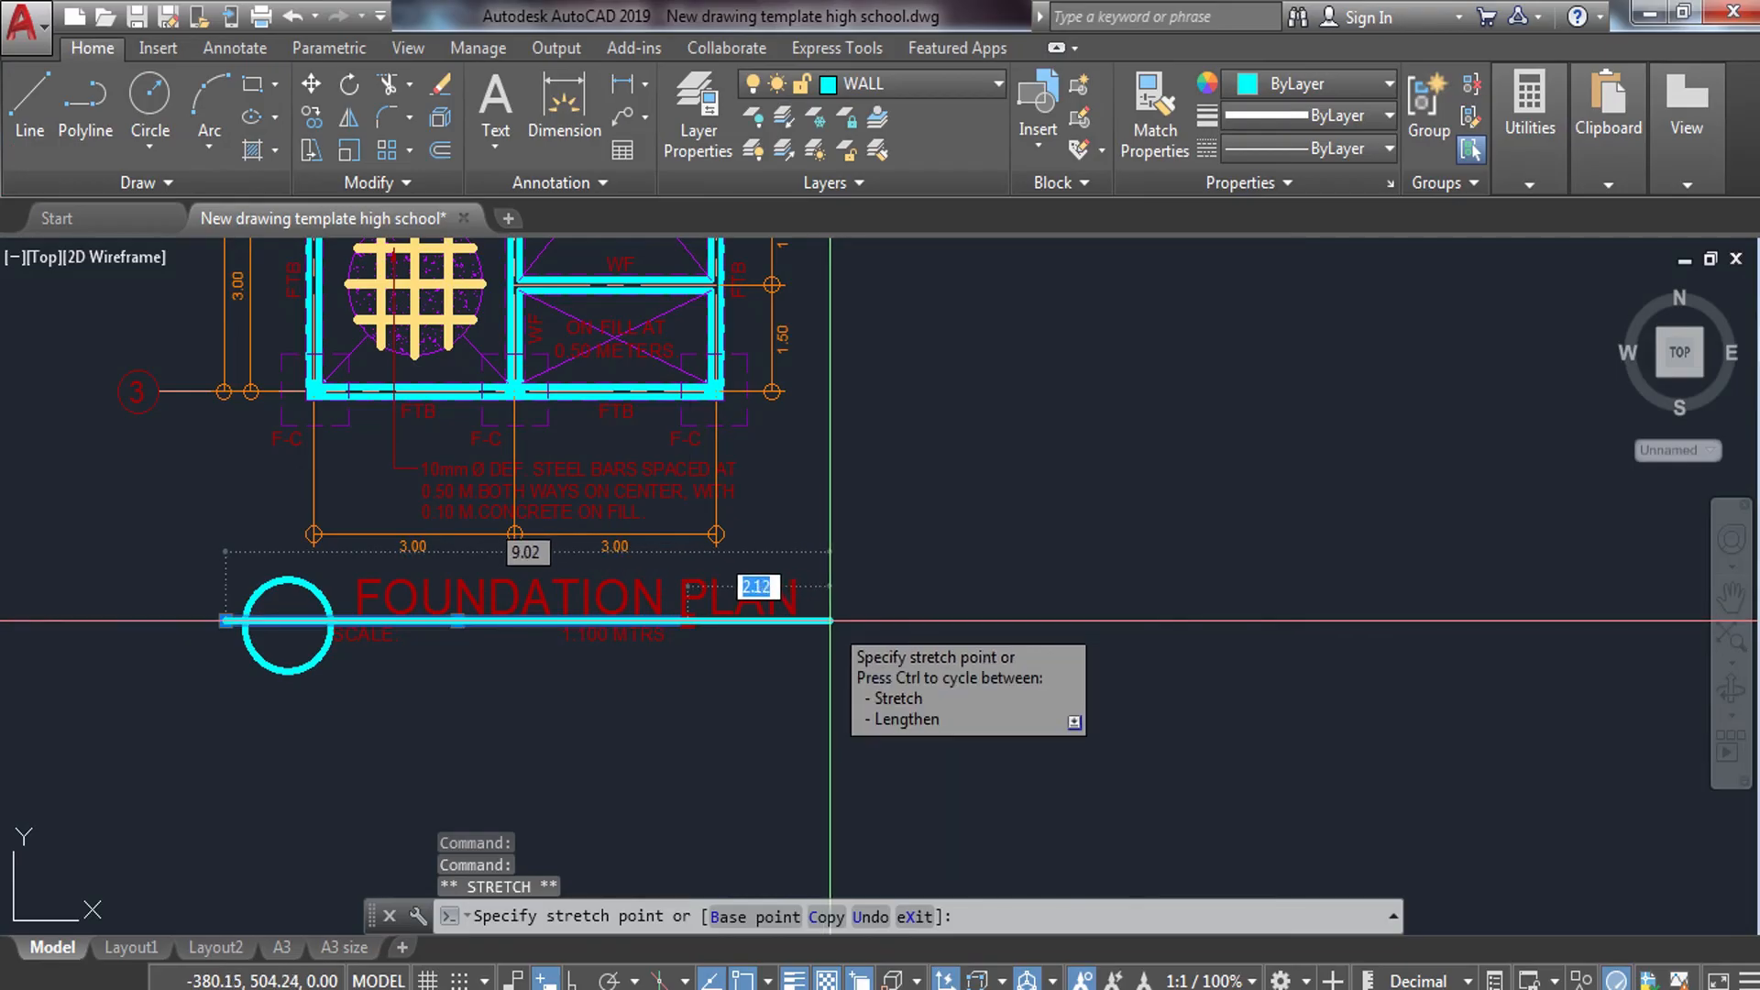
{"action": "left_click", "coordinate": [835, 621]}
{"action": "key", "text": "Escape"}
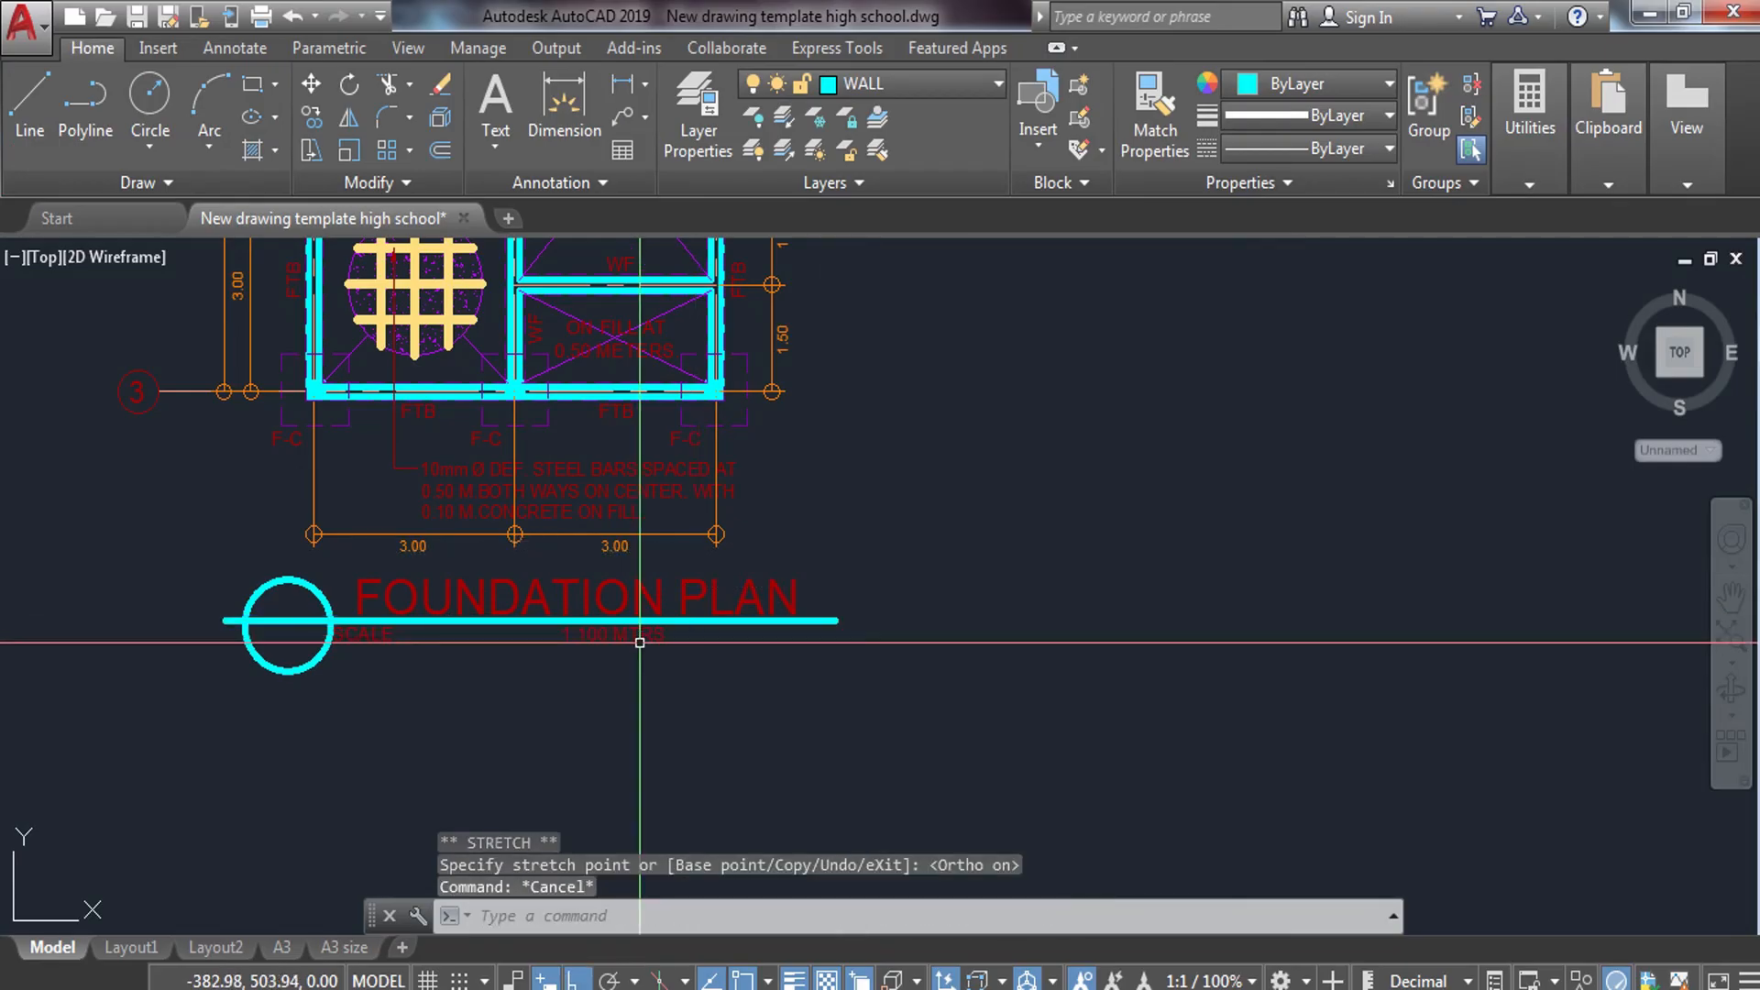
Widen the scale text under the title line and shift 1:100 MTRS toward the line's right end.
{"action": "scroll", "coordinate": [648, 642], "scroll_direction": "up", "scroll_amount": 3}
{"action": "left_click", "coordinate": [634, 629]}
{"action": "double_click", "coordinate": [634, 623]}
{"action": "left_click_drag", "start_coordinate": [700, 633], "coordinate": [1079, 637]}
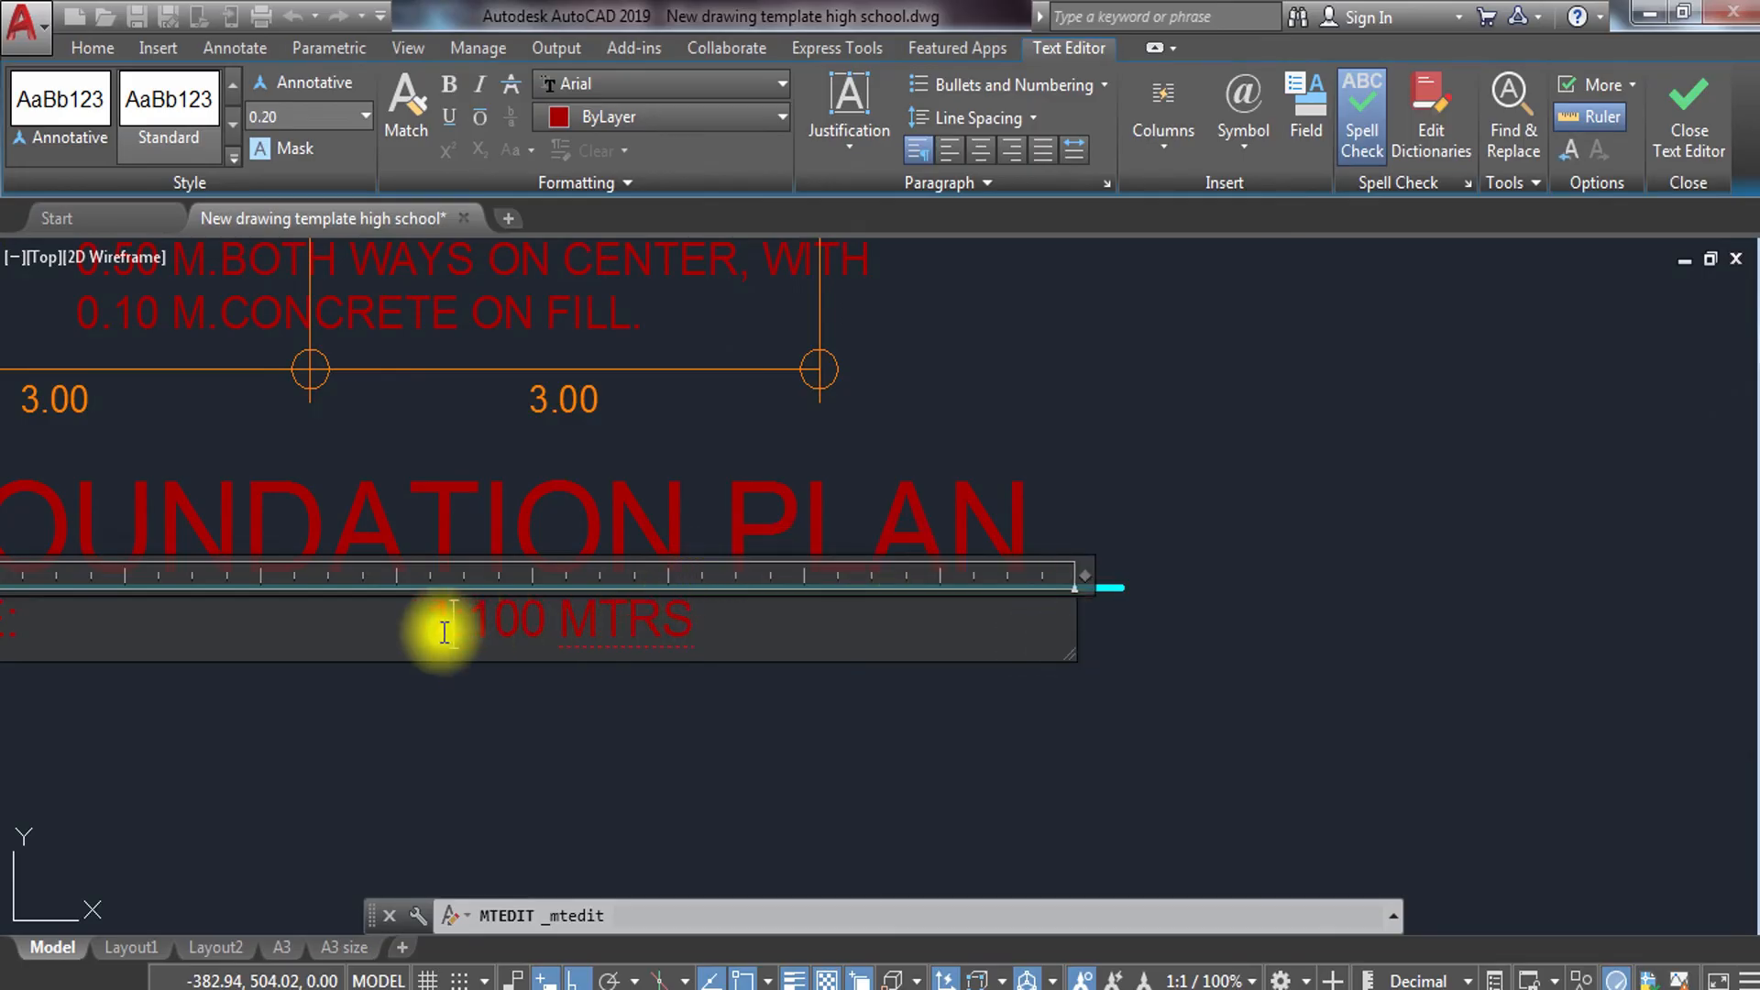
{"action": "left_click", "coordinate": [1209, 748]}
{"action": "scroll", "coordinate": [1118, 628], "scroll_direction": "down", "scroll_amount": 4}
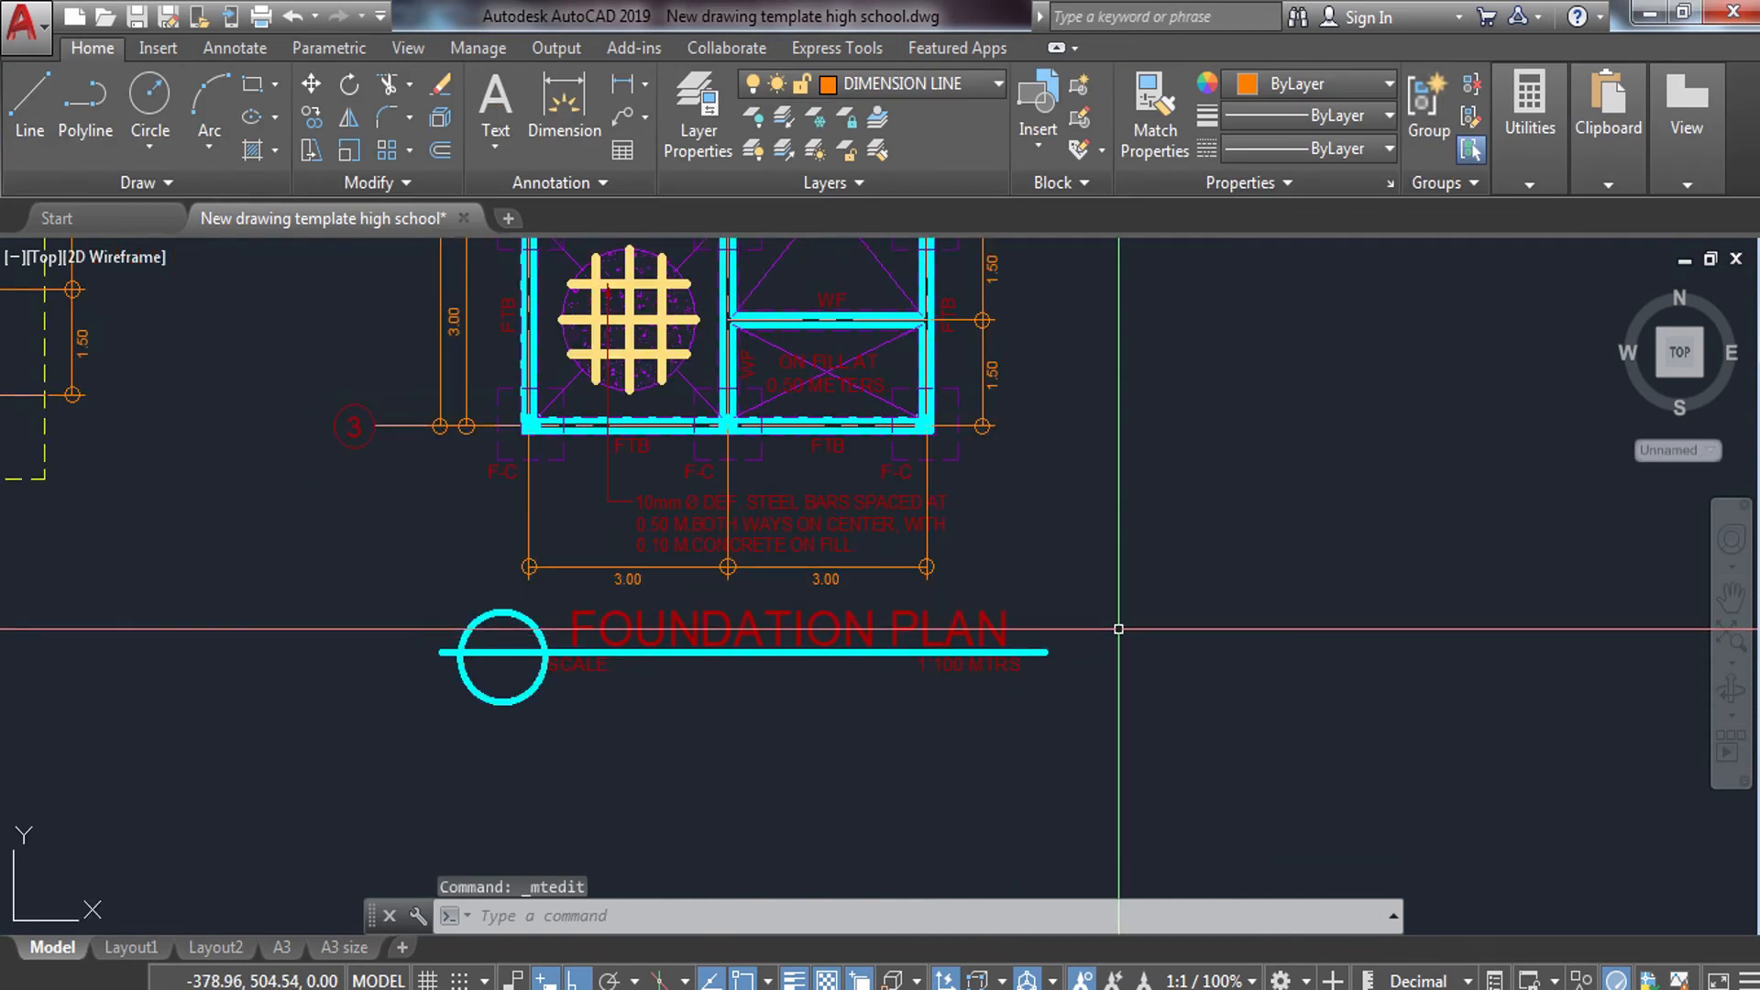
Move the whole FOUNDATION PLAN title slightly left to center it under the plan.
{"action": "left_click", "coordinate": [1118, 629]}
{"action": "left_click", "coordinate": [346, 707]}
{"action": "type", "text": "m"}
{"action": "key", "text": "Return"}
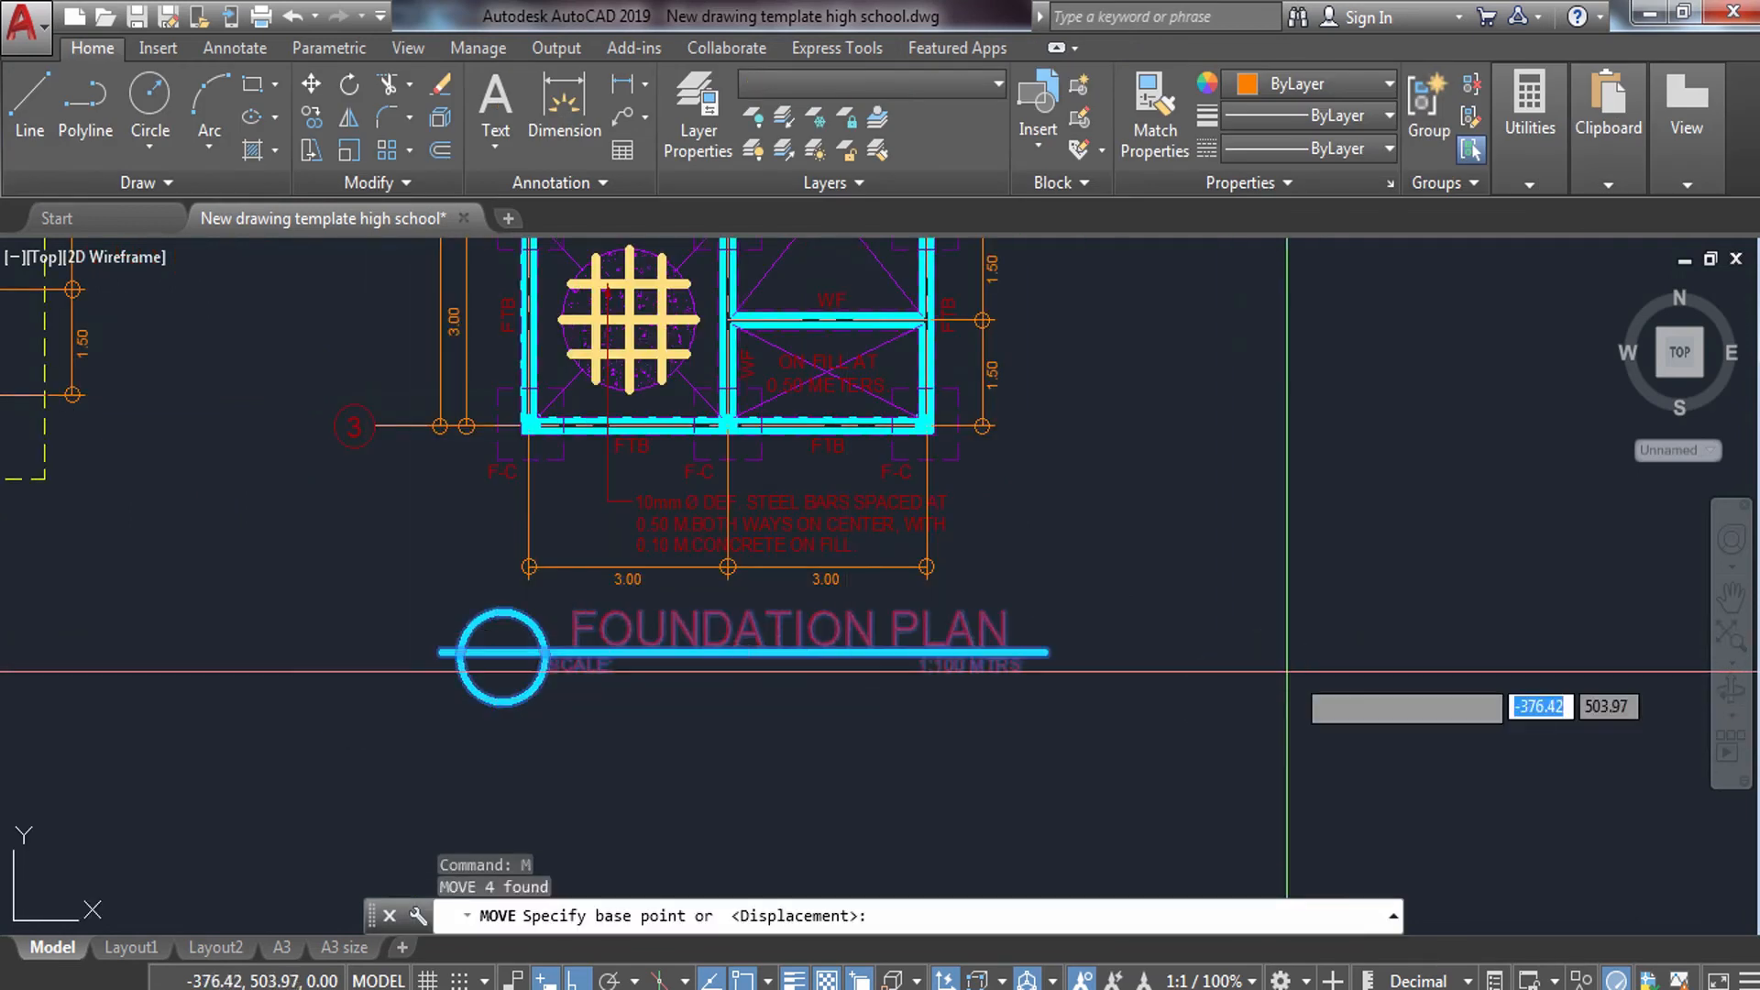
{"action": "left_click", "coordinate": [1286, 672]}
{"action": "left_click", "coordinate": [1250, 662]}
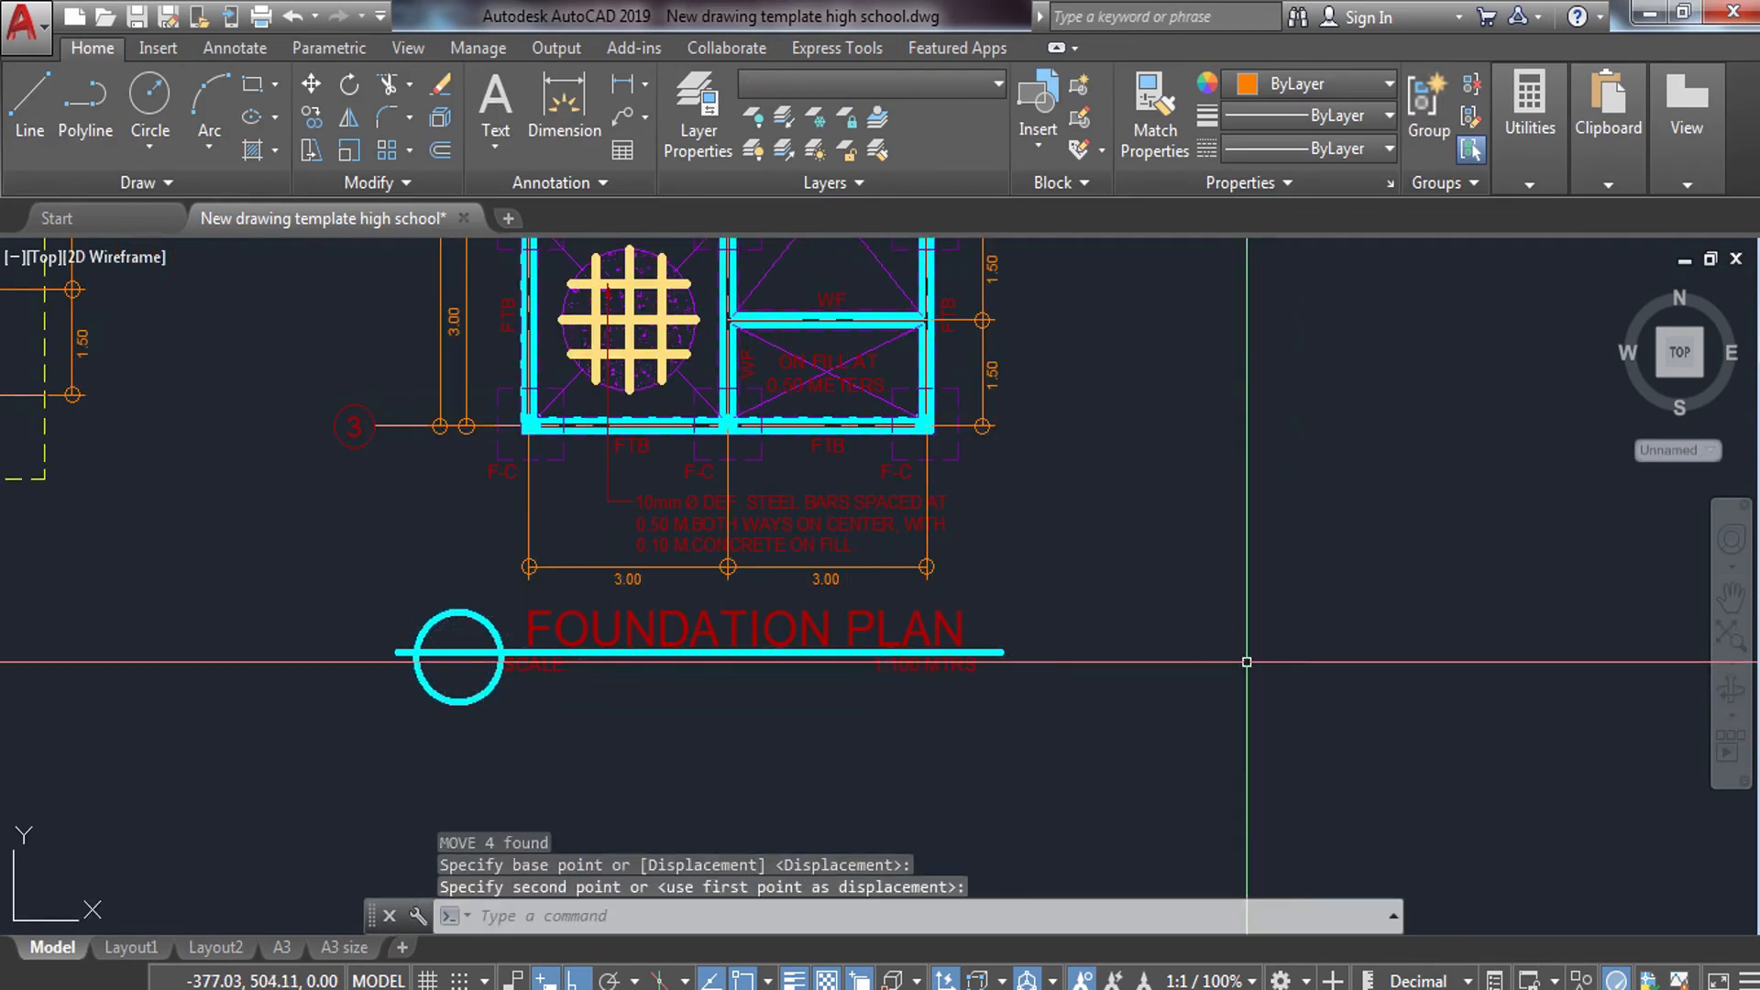
Move the complete foundation plan with its dimensions and title horizontally about 26 units to the right, away from the floor plan.
{"action": "scroll", "coordinate": [1251, 660], "scroll_direction": "down", "scroll_amount": 4}
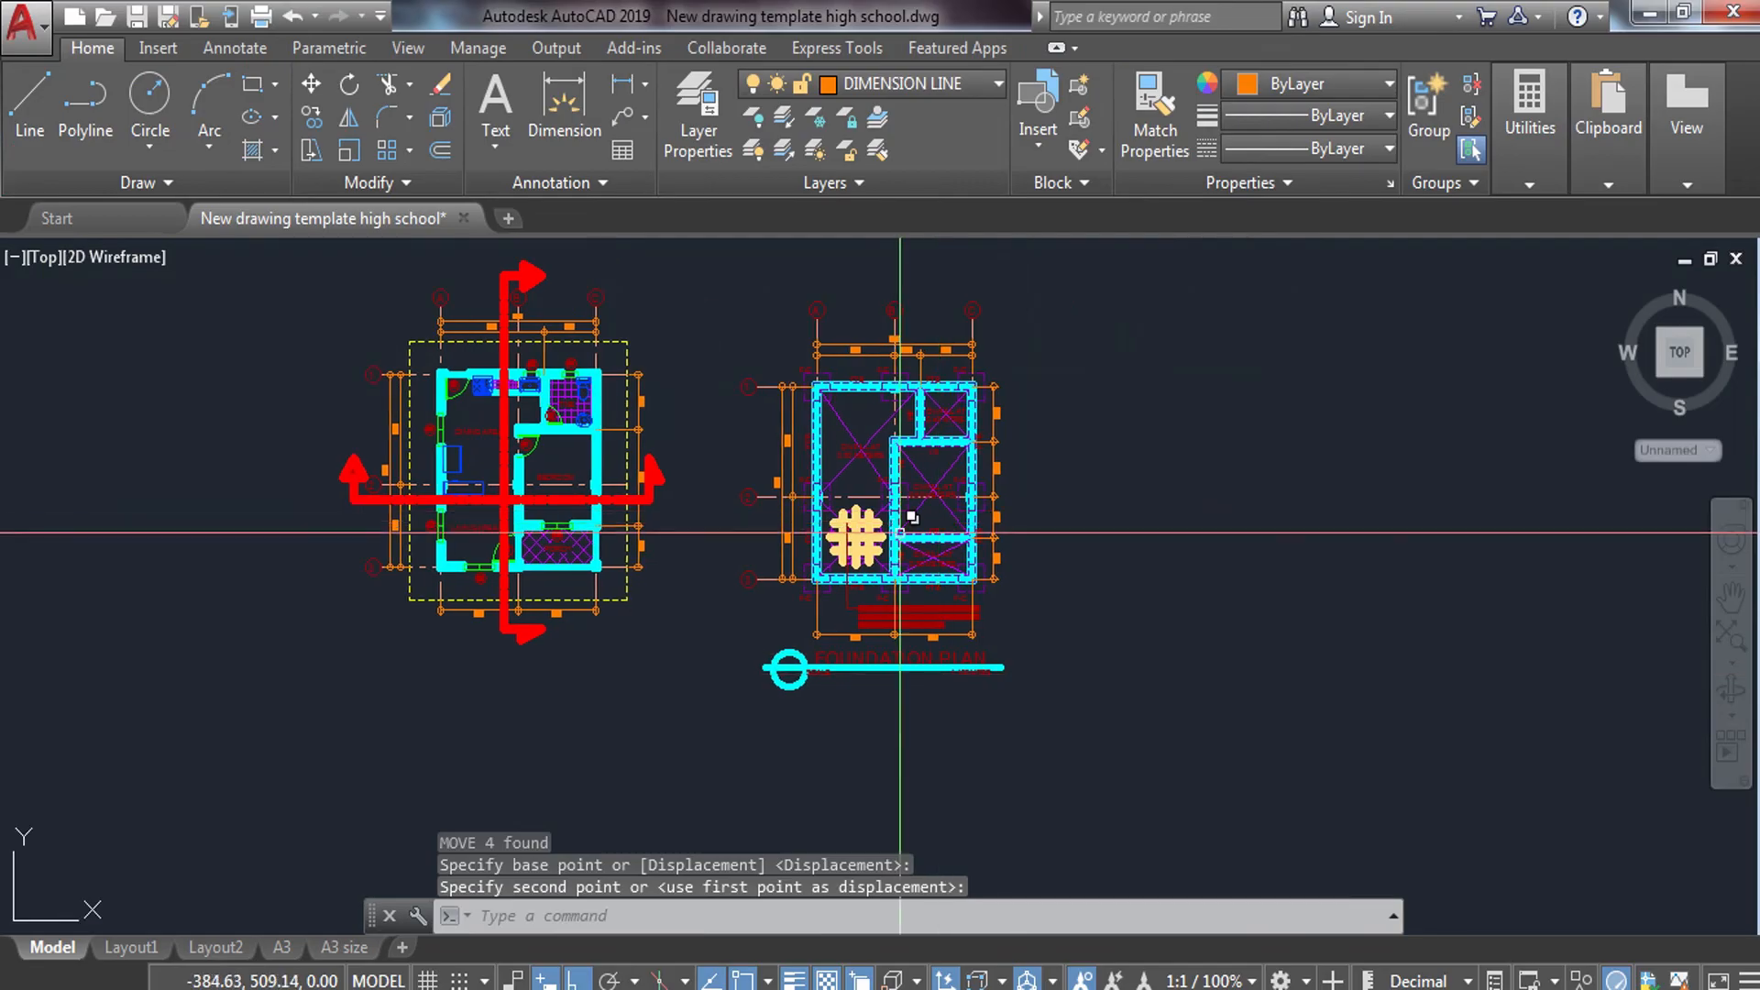
{"action": "scroll", "coordinate": [797, 495], "scroll_direction": "up", "scroll_amount": 5}
{"action": "scroll", "coordinate": [793, 490], "scroll_direction": "down", "scroll_amount": 3}
{"action": "scroll", "coordinate": [787, 483], "scroll_direction": "up", "scroll_amount": 2}
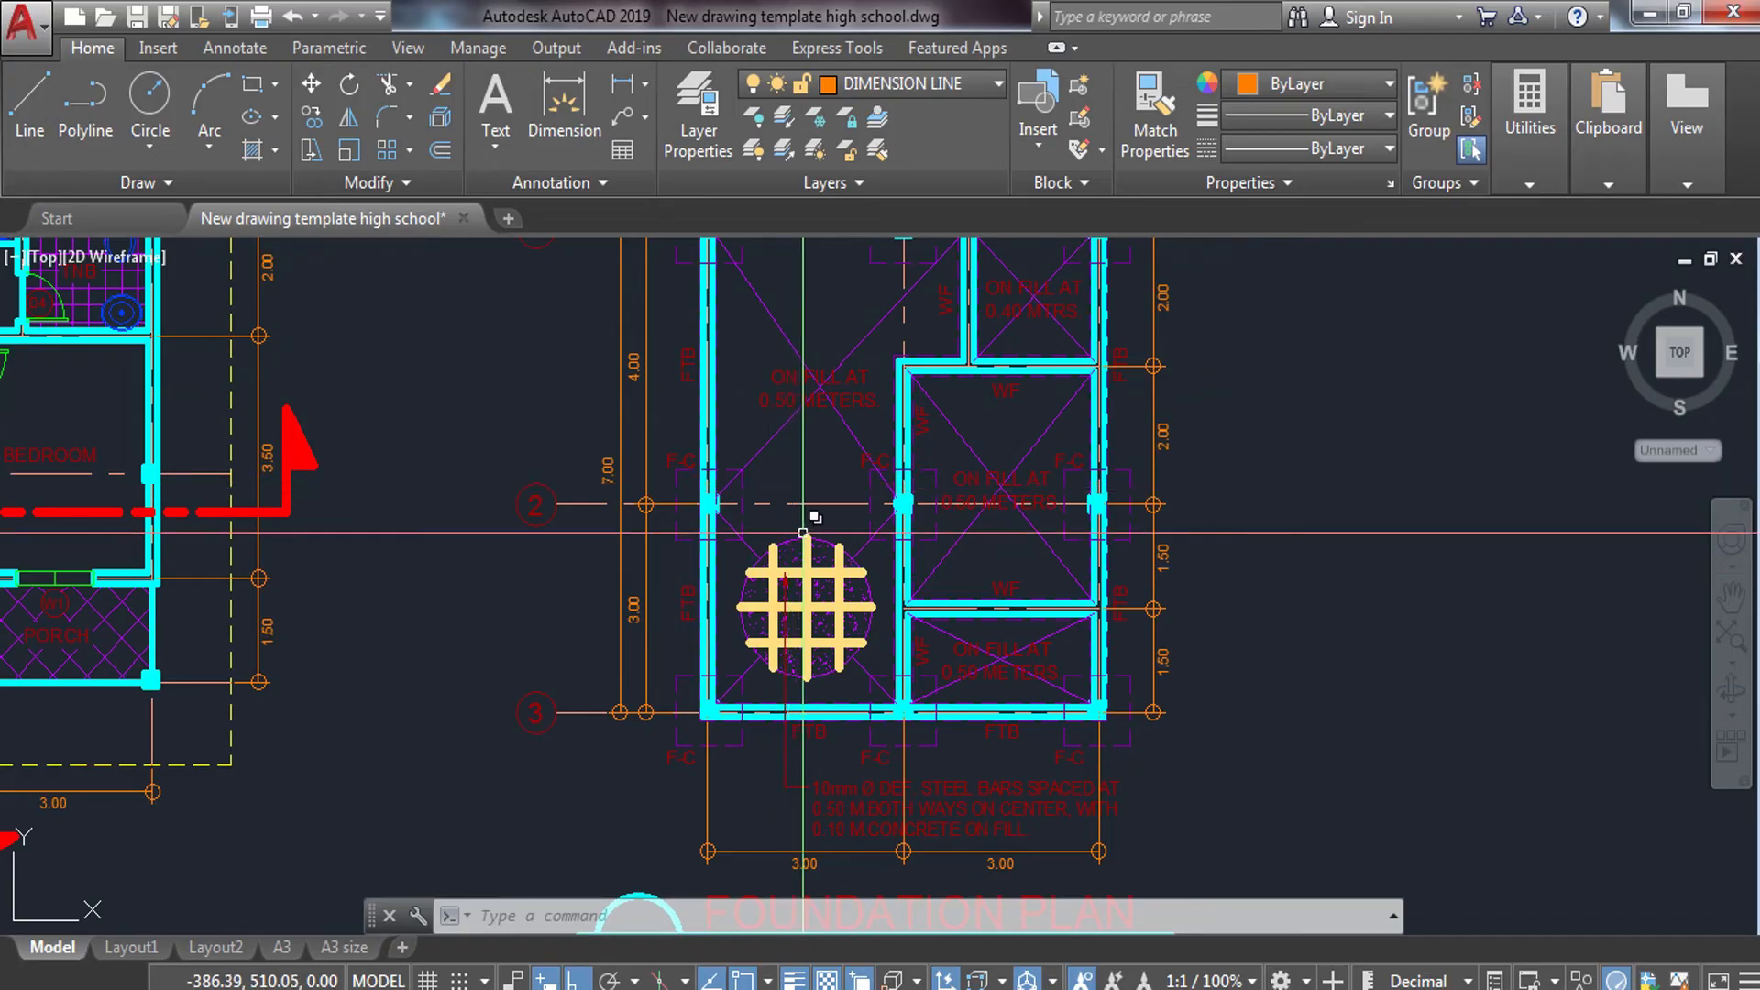
{"action": "scroll", "coordinate": [803, 532], "scroll_direction": "down", "scroll_amount": 2}
{"action": "scroll", "coordinate": [739, 535], "scroll_direction": "down", "scroll_amount": 4}
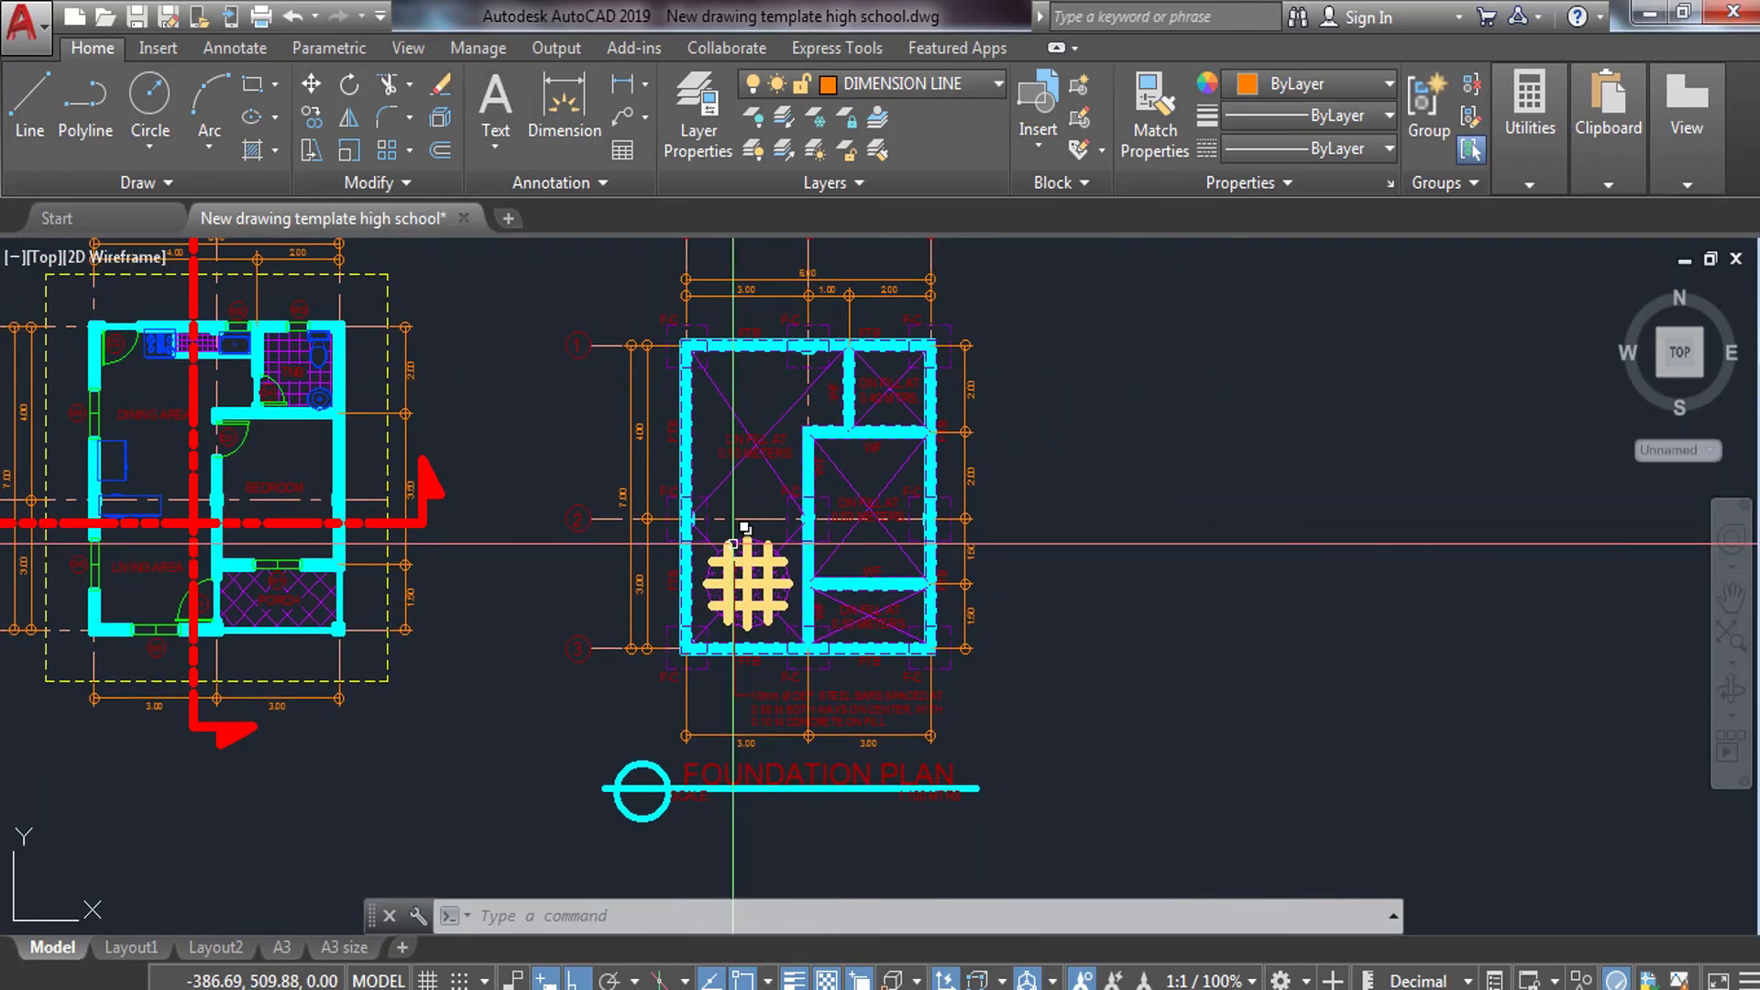
{"action": "left_click", "coordinate": [676, 420]}
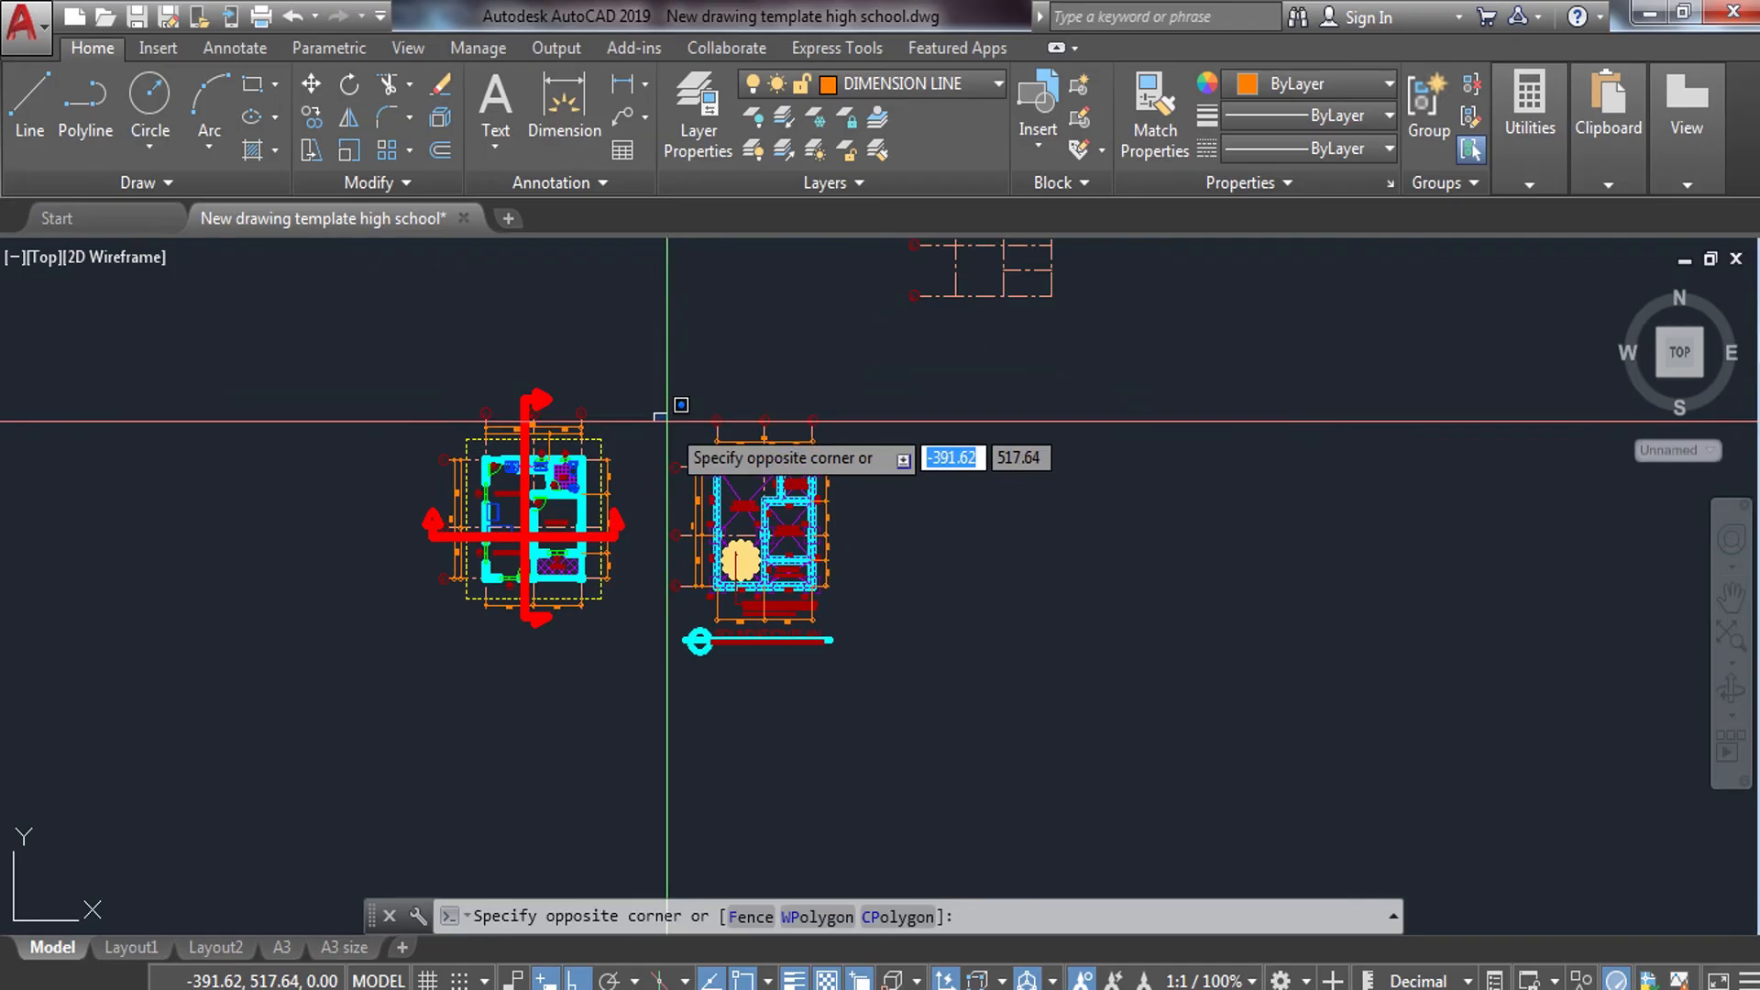
{"action": "left_click", "coordinate": [859, 688]}
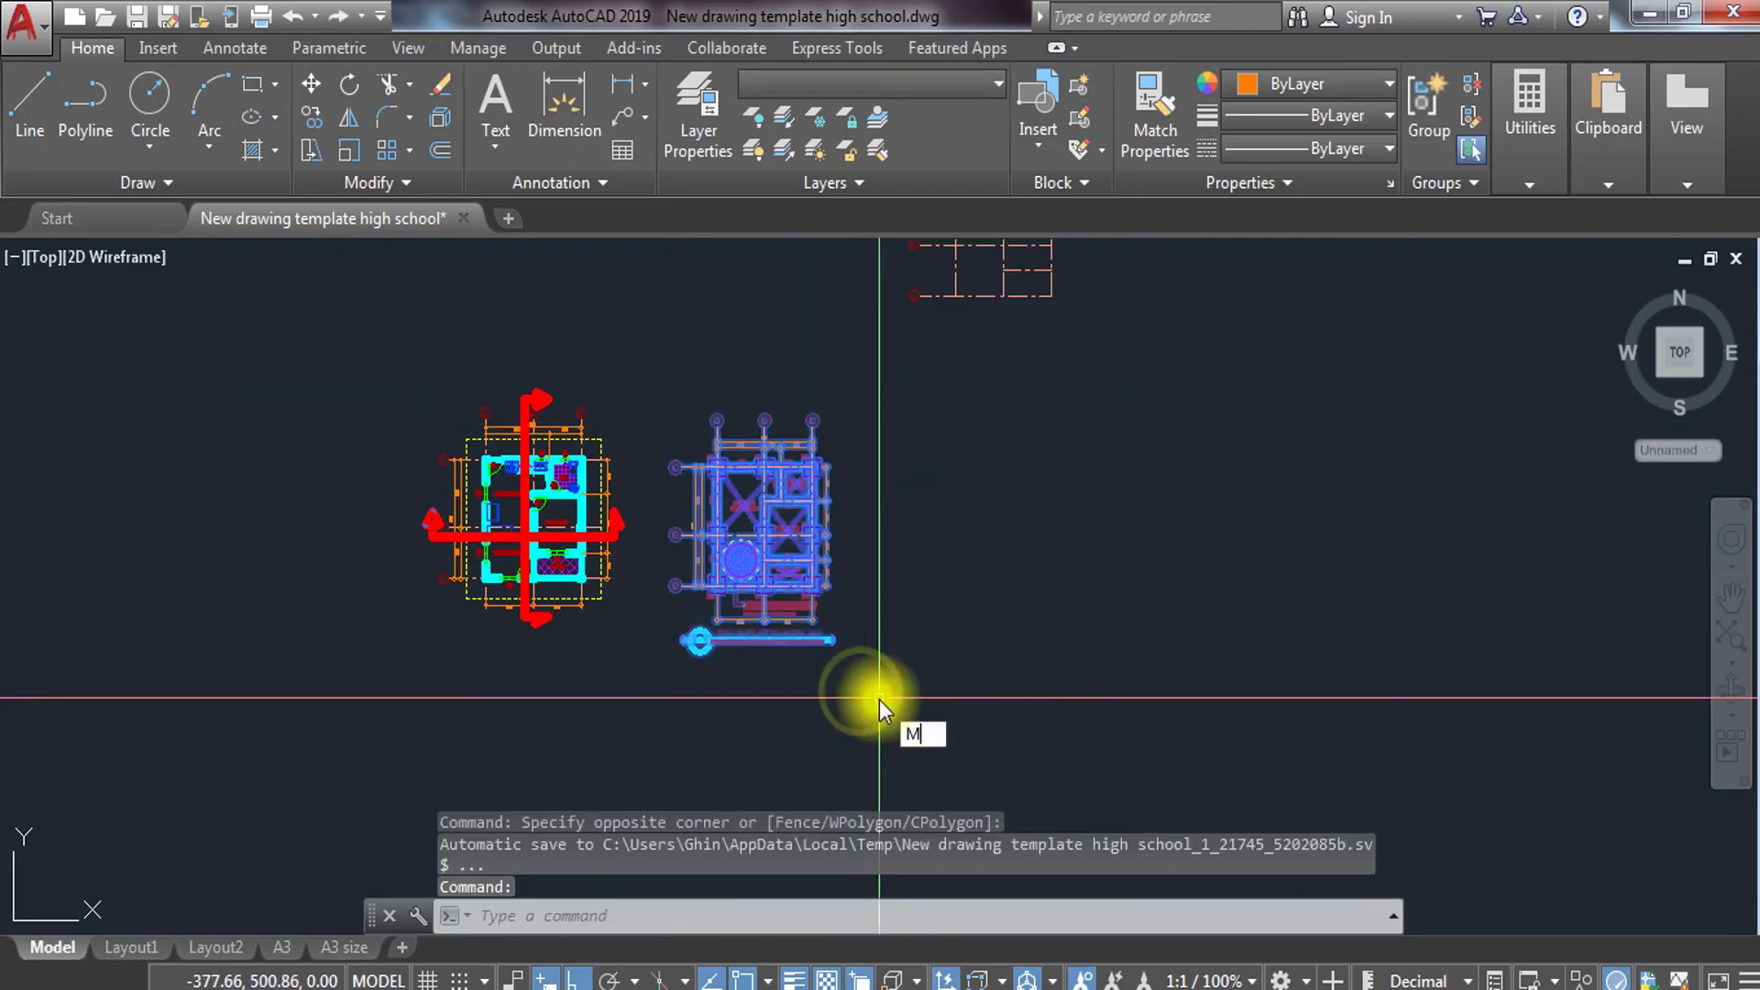
{"action": "type", "text": "M"}
{"action": "key", "text": "Return"}
{"action": "left_click", "coordinate": [739, 560]}
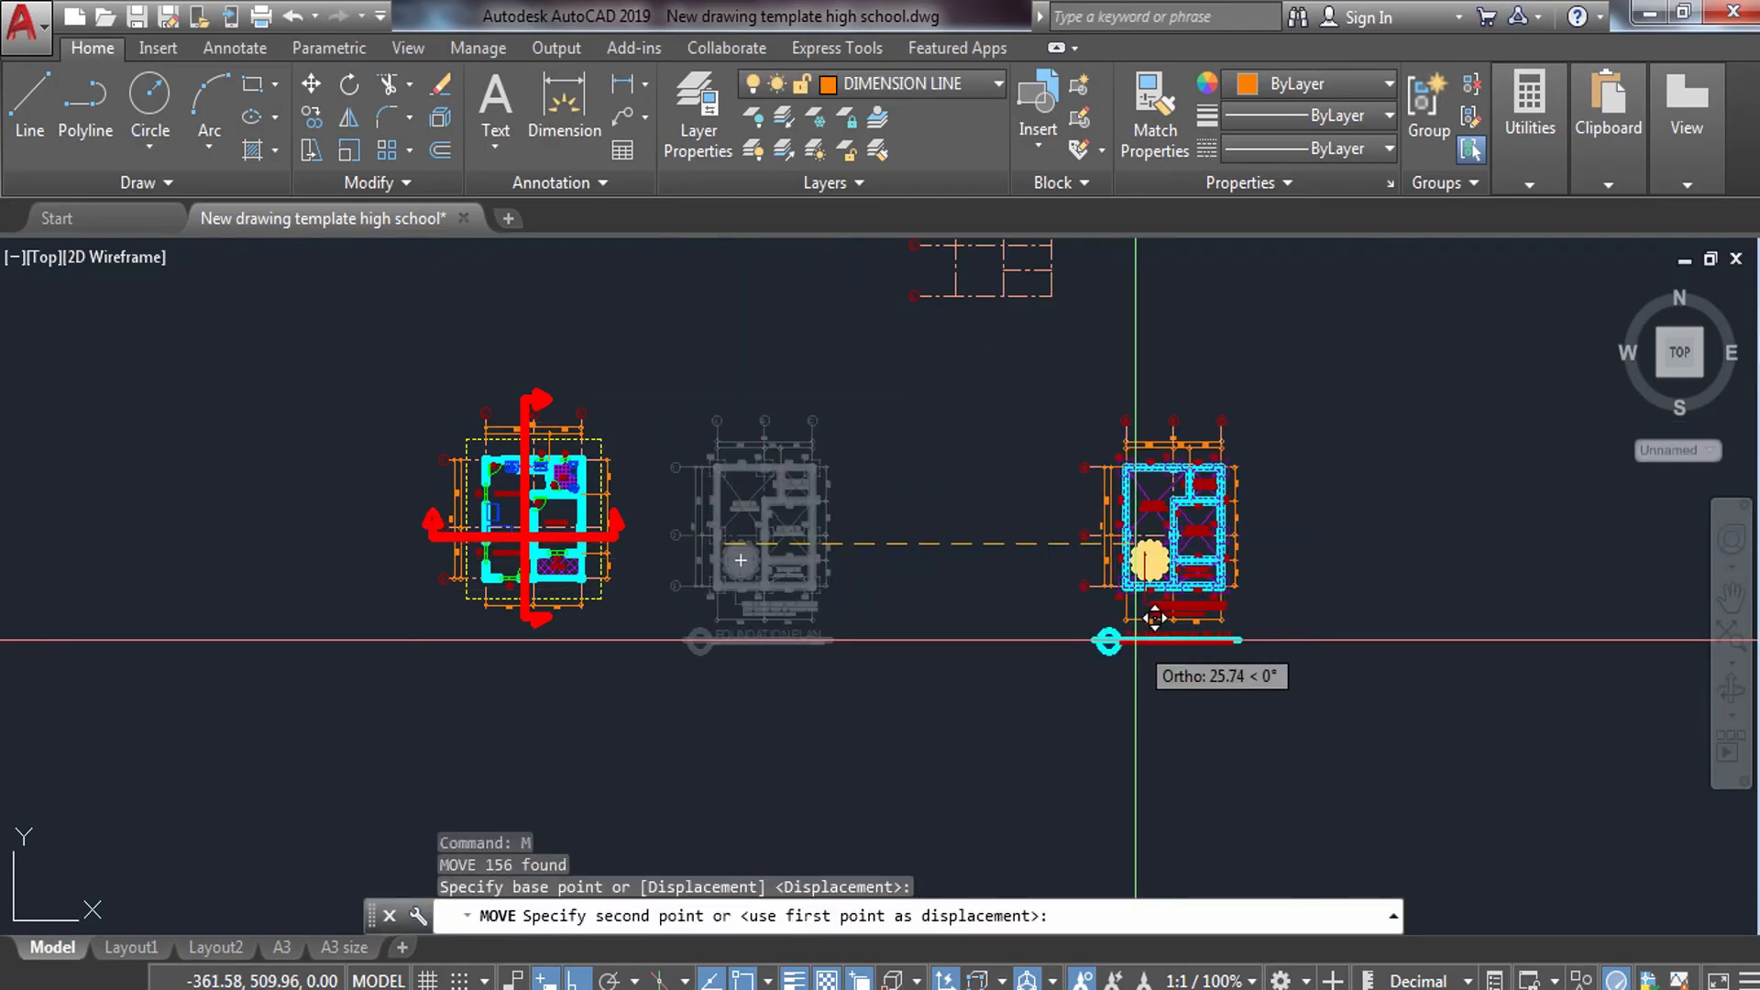
{"action": "left_click", "coordinate": [1135, 639]}
{"action": "key", "text": "Escape"}
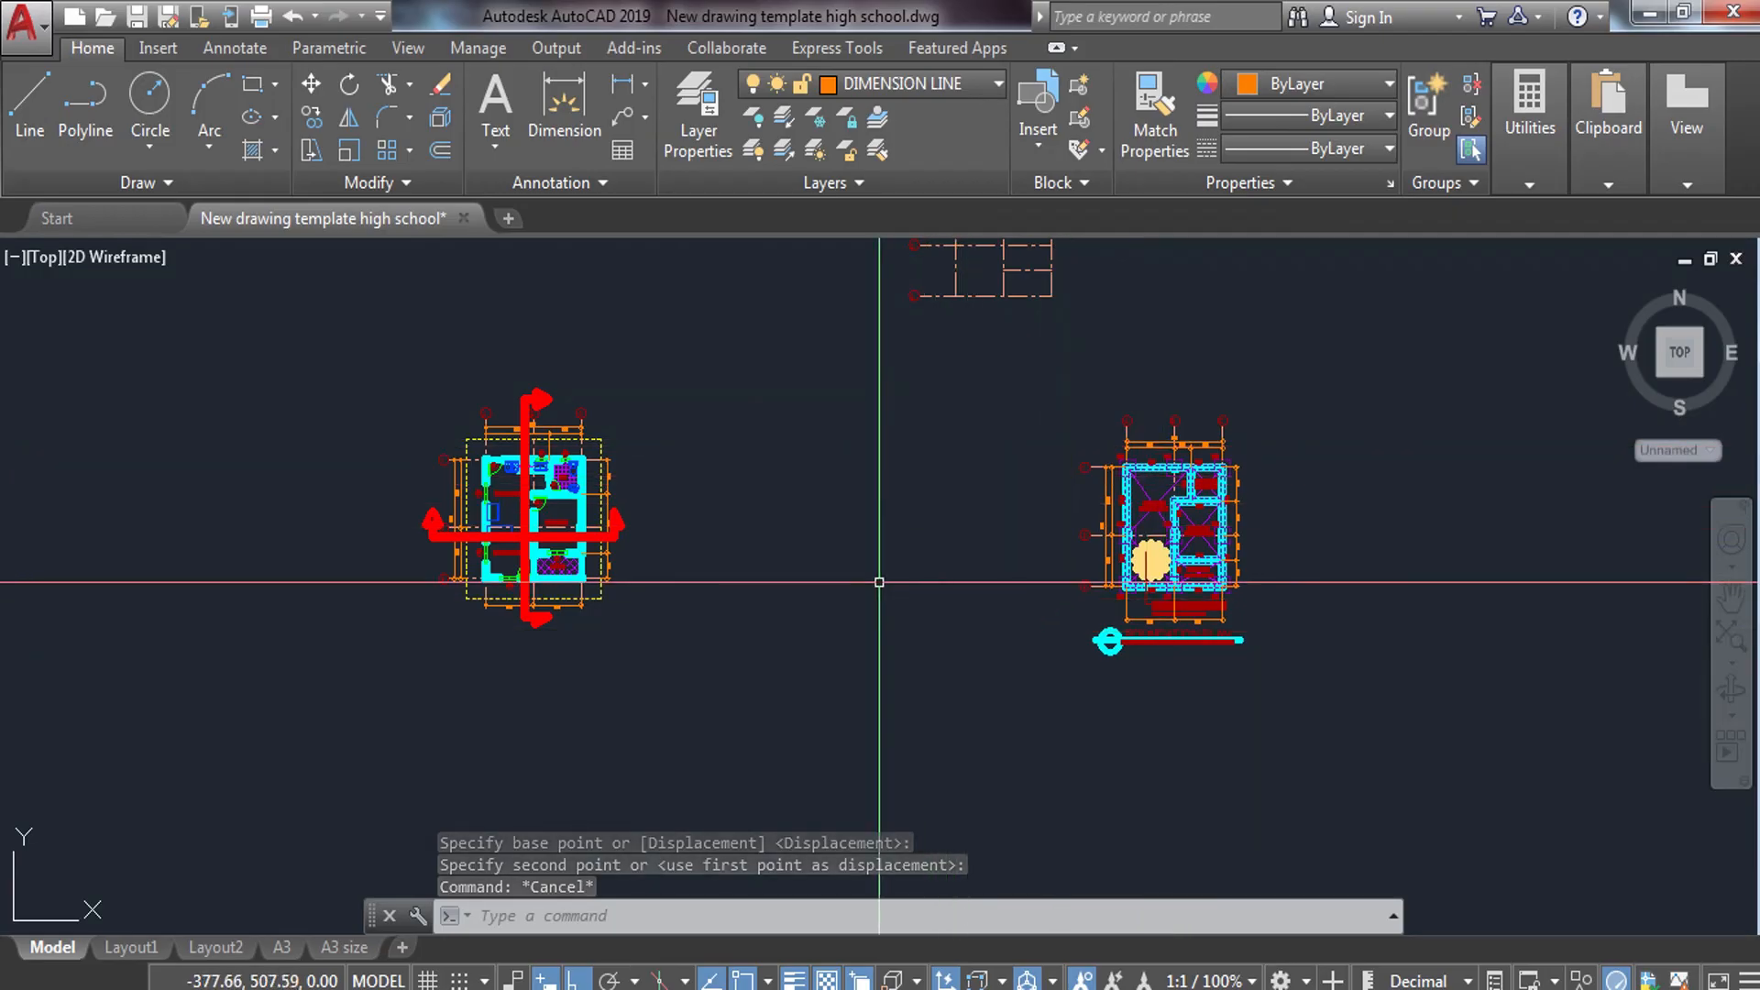
Copy the empty border sheet with its title block and place the copy around the foundation plan, with Ortho off.
{"action": "scroll", "coordinate": [950, 532], "scroll_direction": "down", "scroll_amount": 4}
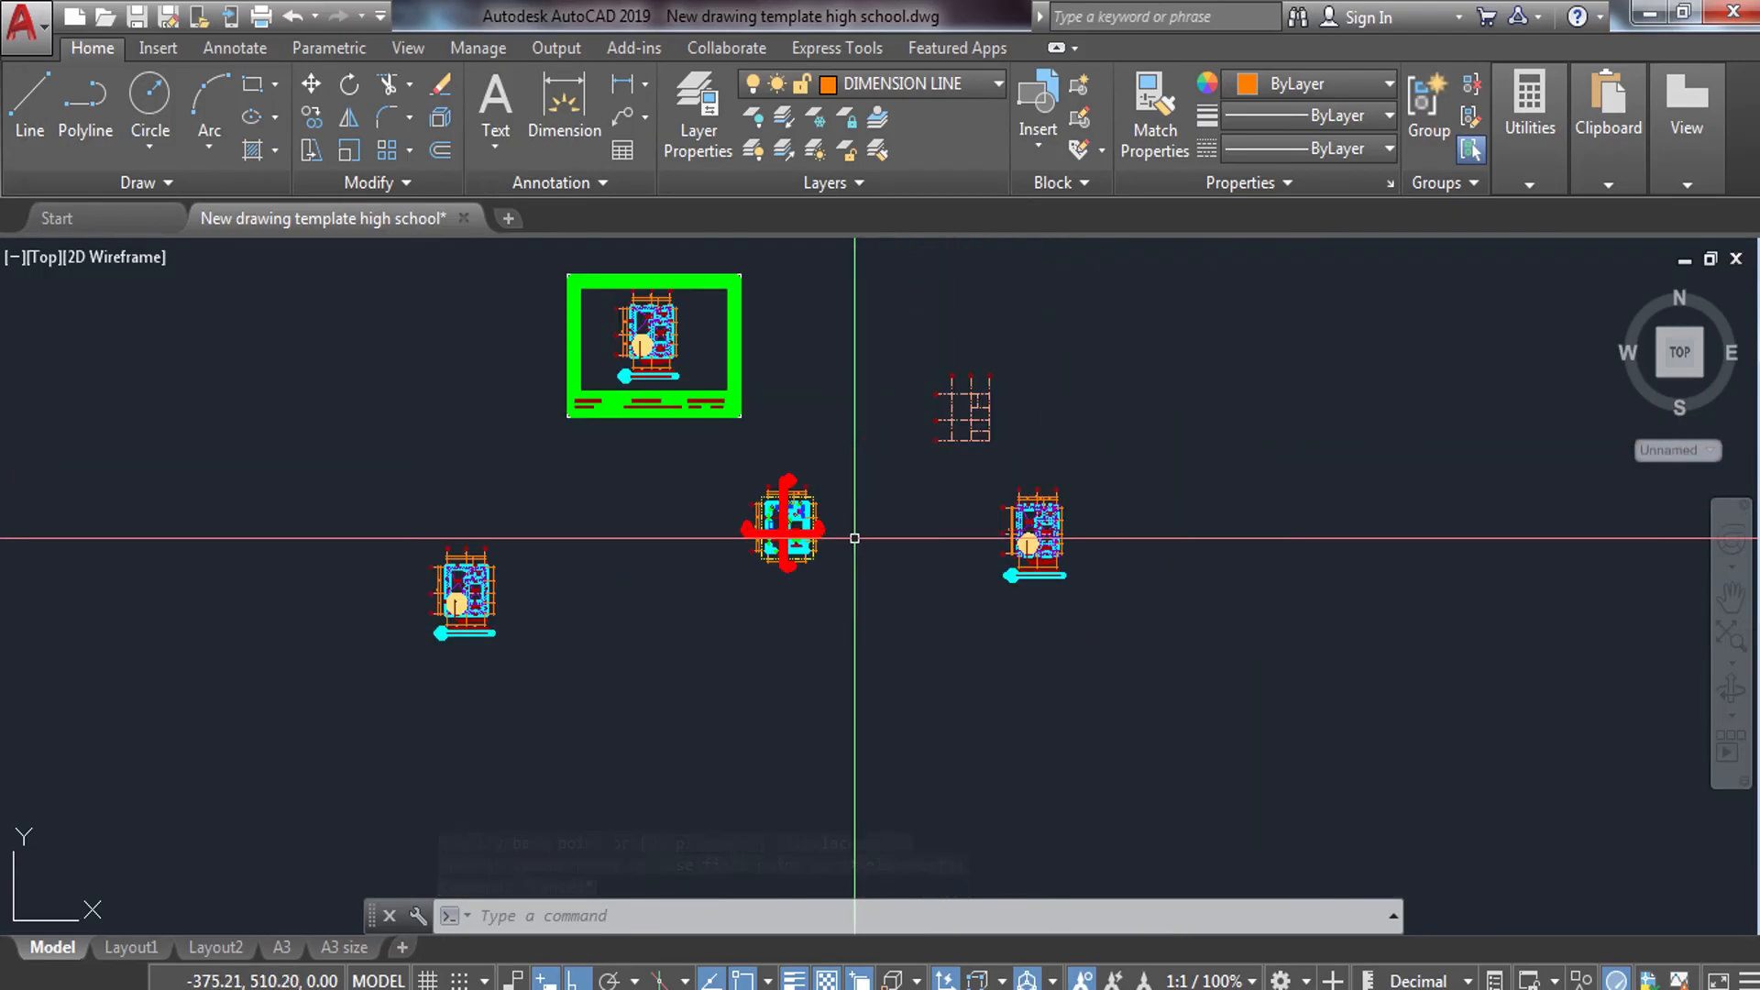
{"action": "middle_click_drag", "start_coordinate": [600, 484], "coordinate": [716, 153]}
{"action": "scroll", "coordinate": [559, 422], "scroll_direction": "down", "scroll_amount": 6}
{"action": "middle_click_drag", "start_coordinate": [266, 779], "coordinate": [352, 656]}
{"action": "scroll", "coordinate": [317, 577], "scroll_direction": "up", "scroll_amount": 10}
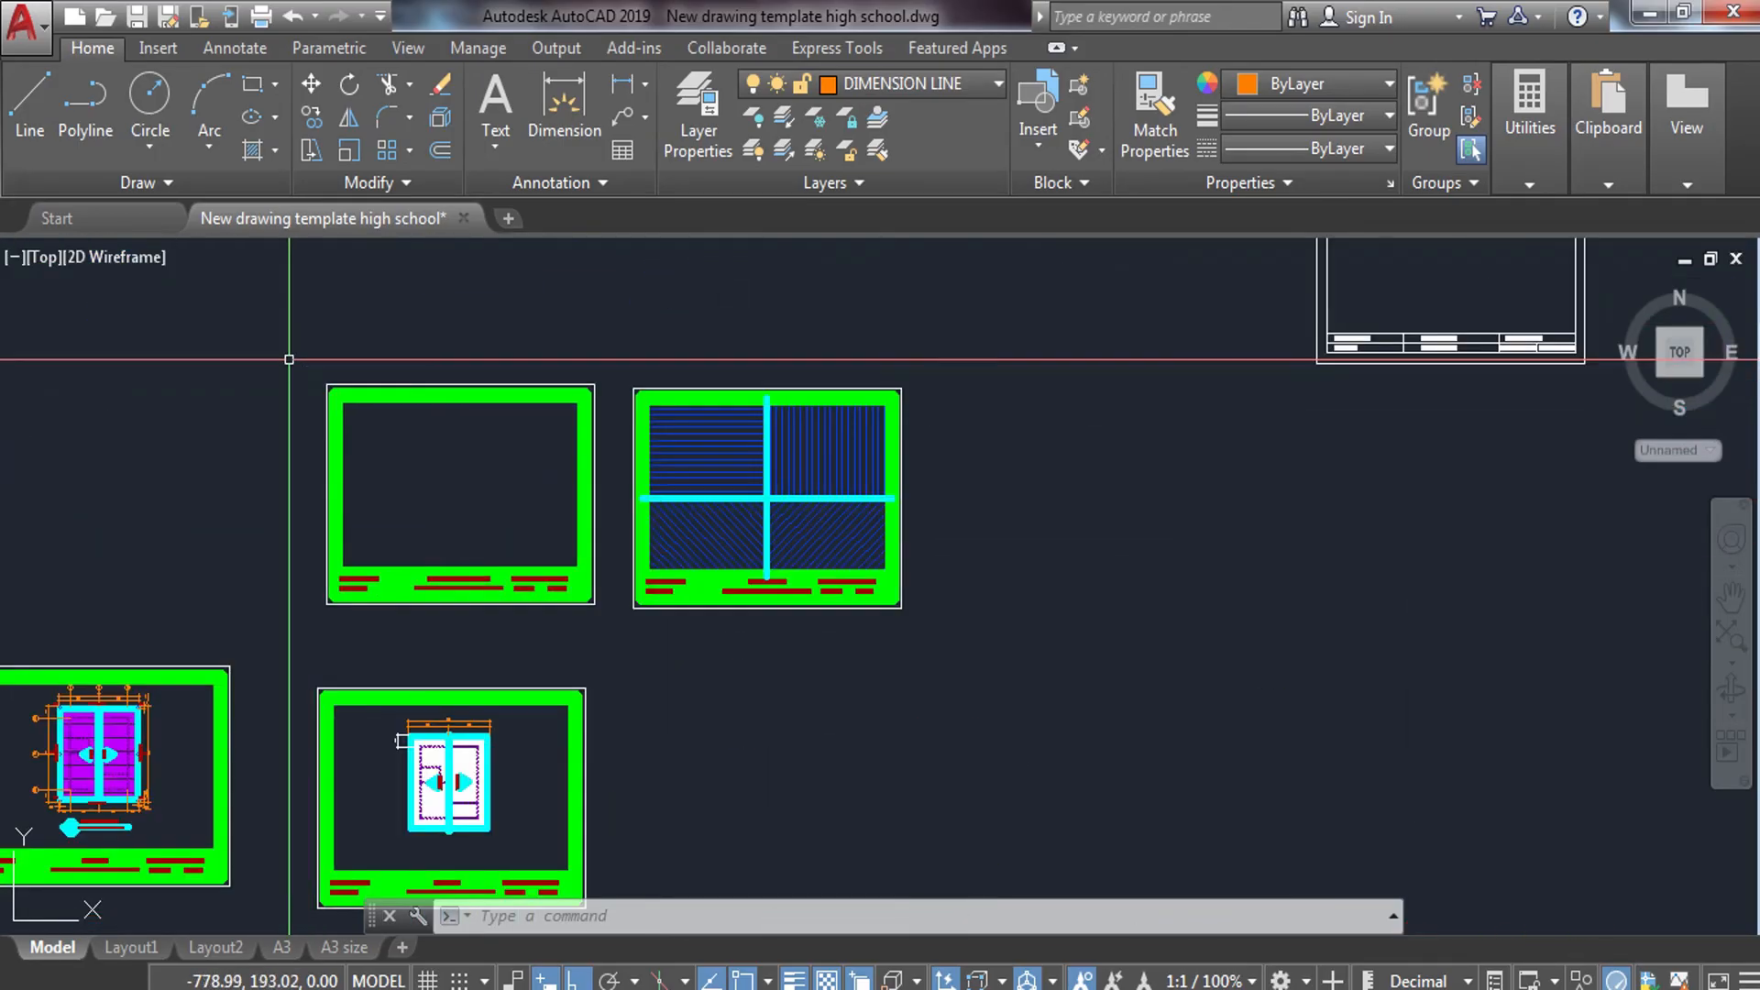
{"action": "left_click", "coordinate": [289, 360]}
{"action": "left_click", "coordinate": [601, 617]}
{"action": "type", "text": "c"}
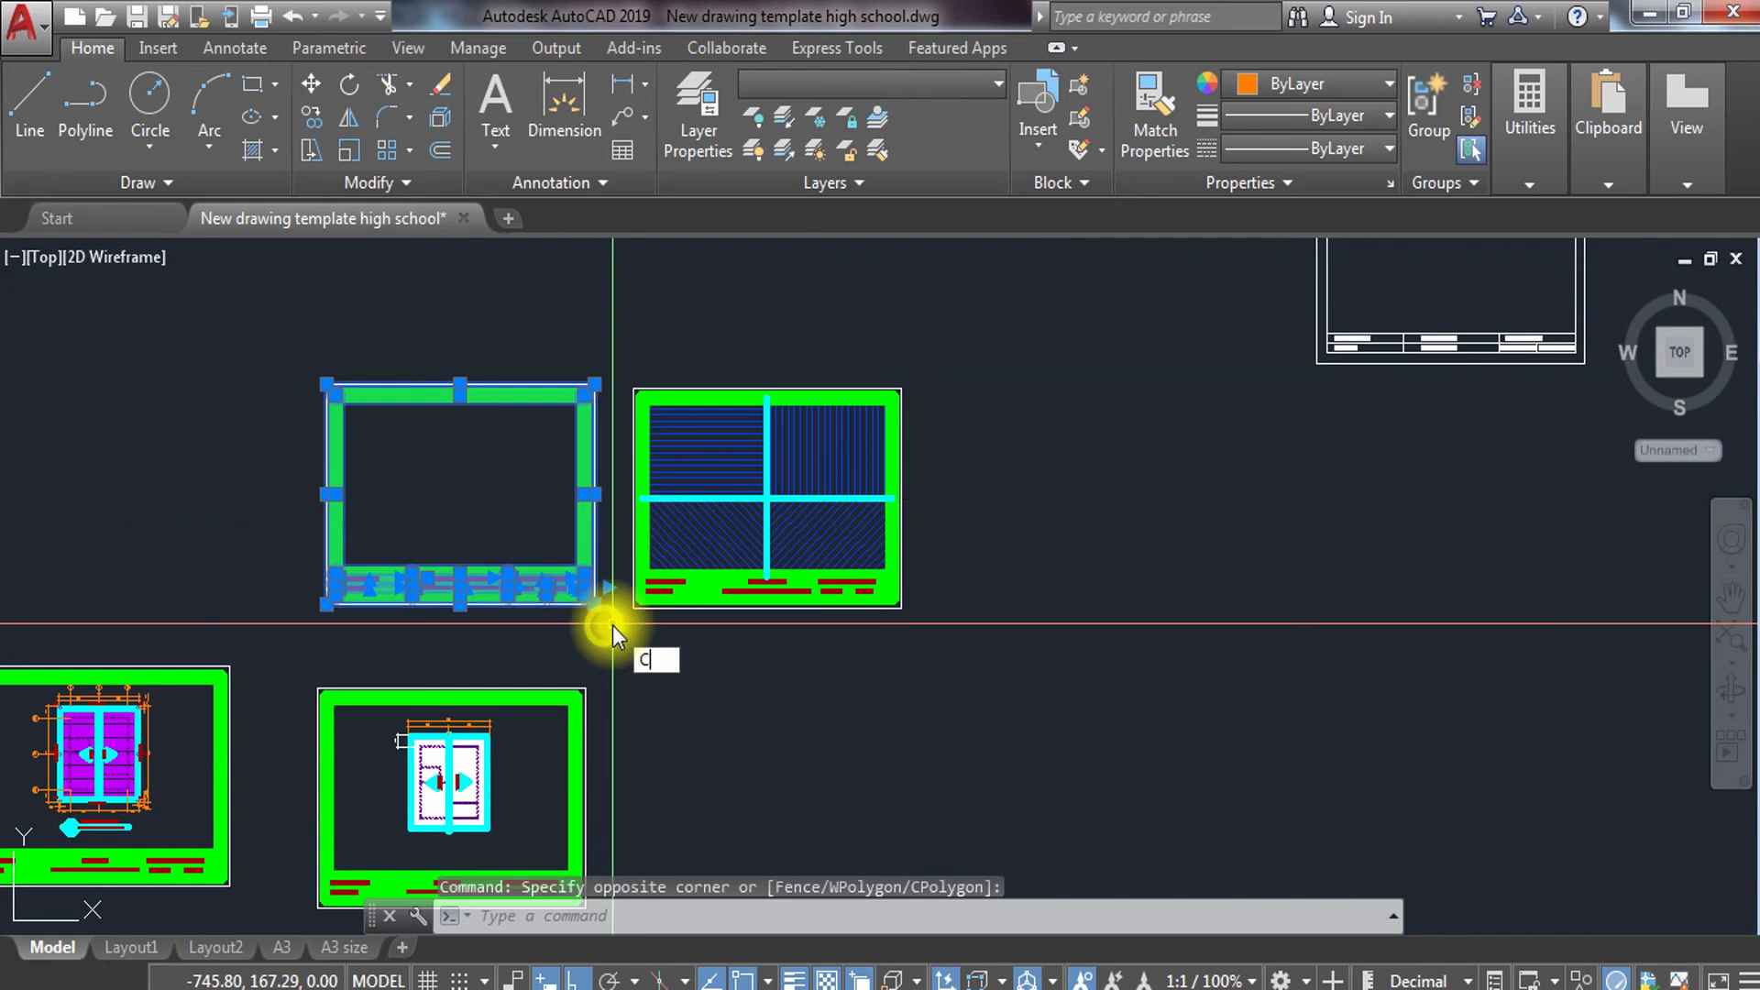
{"action": "type", "text": "o"}
{"action": "key", "text": "Return"}
{"action": "left_click", "coordinate": [326, 494]}
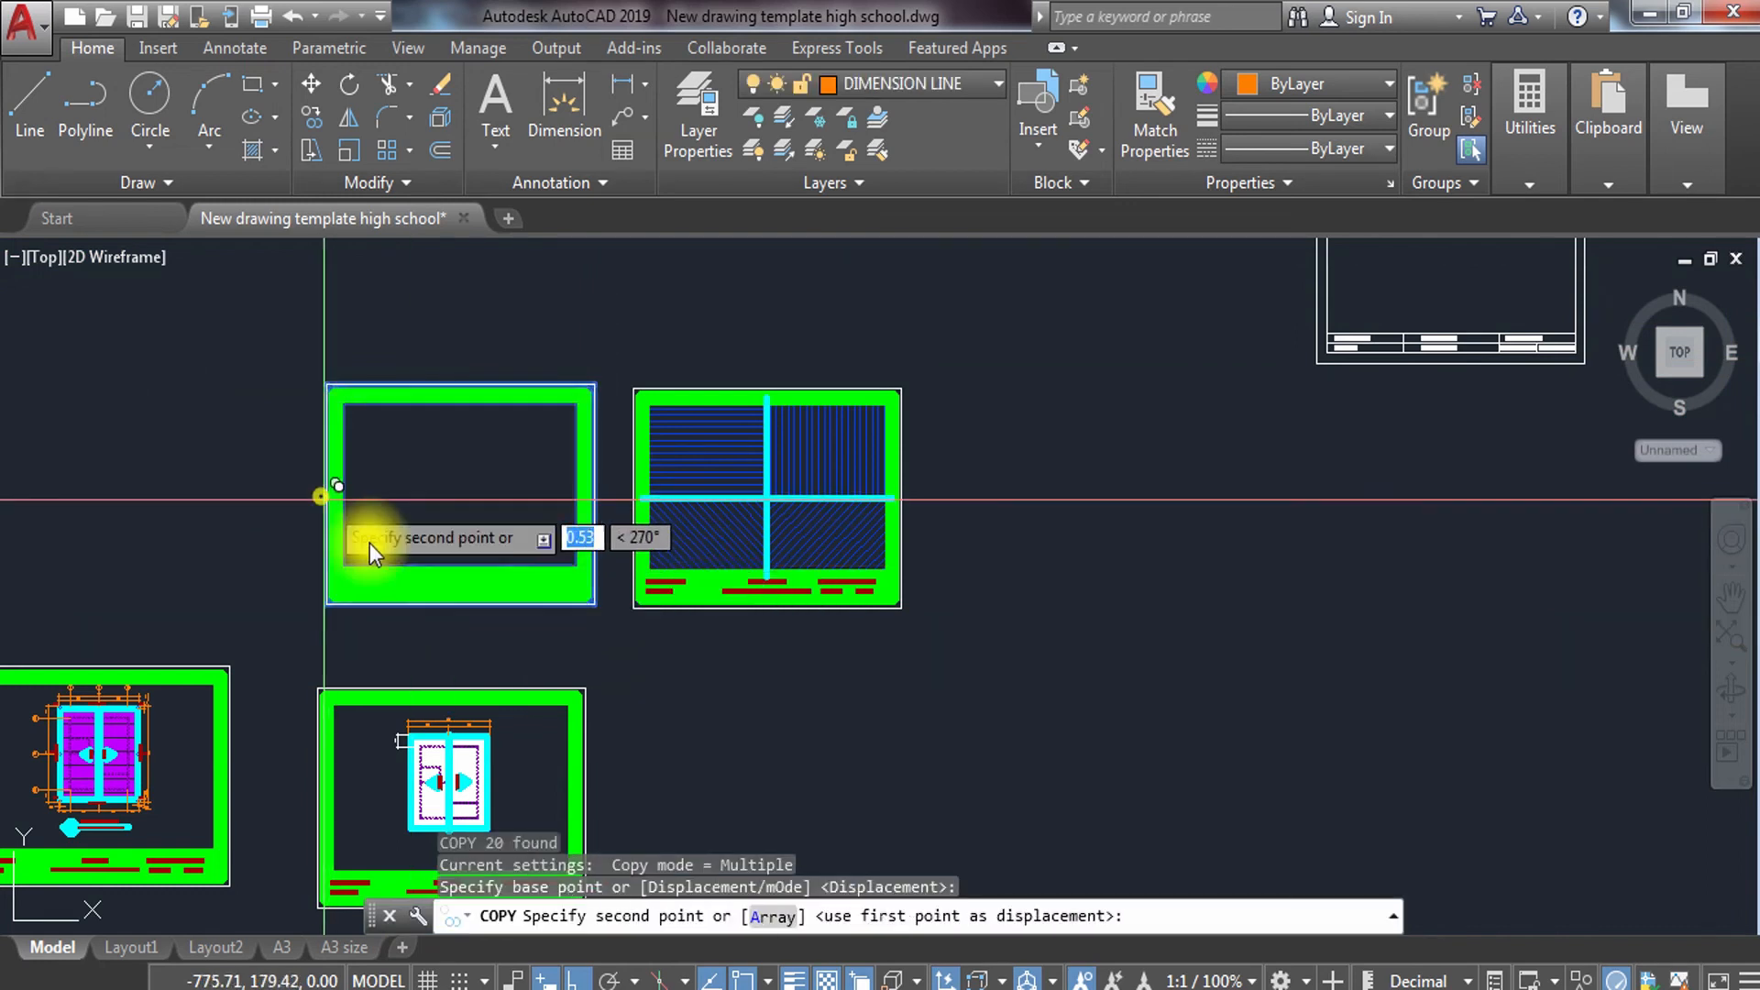
{"action": "scroll", "coordinate": [371, 541], "scroll_direction": "down", "scroll_amount": 6}
{"action": "middle_click_drag", "start_coordinate": [556, 454], "coordinate": [440, 592]}
{"action": "key", "text": "F8"}
{"action": "middle_click_drag", "start_coordinate": [652, 456], "coordinate": [276, 809]}
{"action": "scroll", "coordinate": [725, 499], "scroll_direction": "down", "scroll_amount": 4}
{"action": "scroll", "coordinate": [733, 477], "scroll_direction": "up", "scroll_amount": 7}
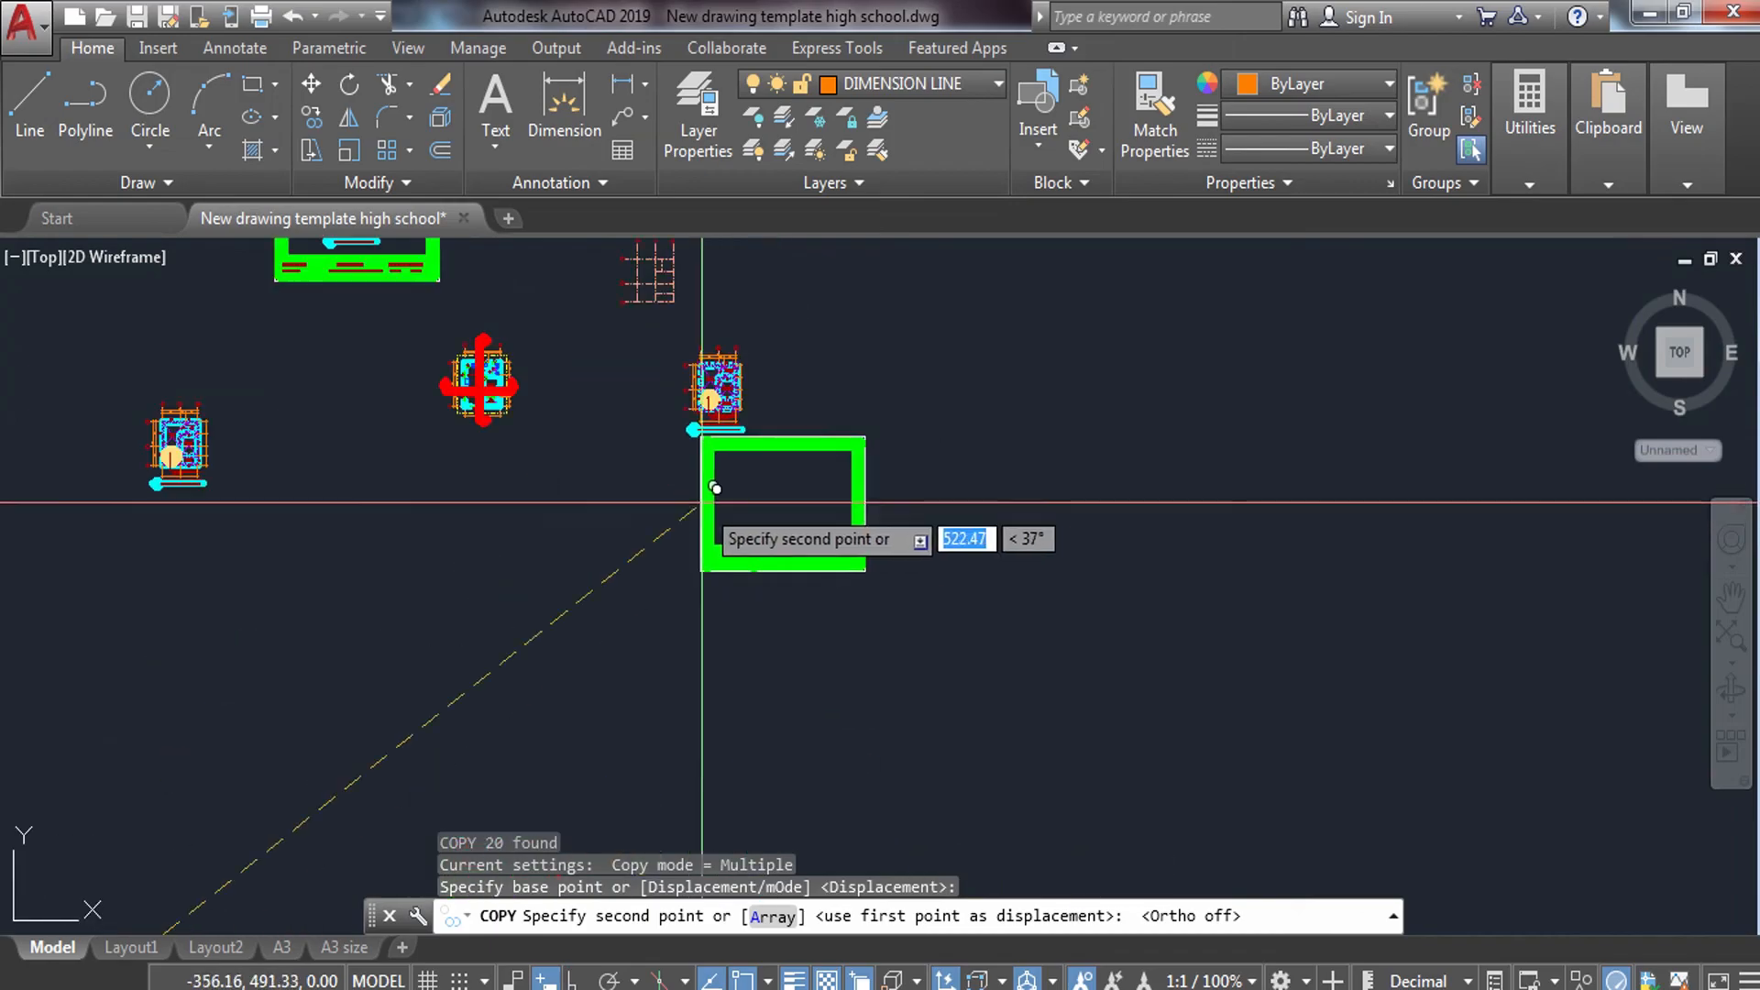
{"action": "scroll", "coordinate": [646, 399], "scroll_direction": "up", "scroll_amount": 3}
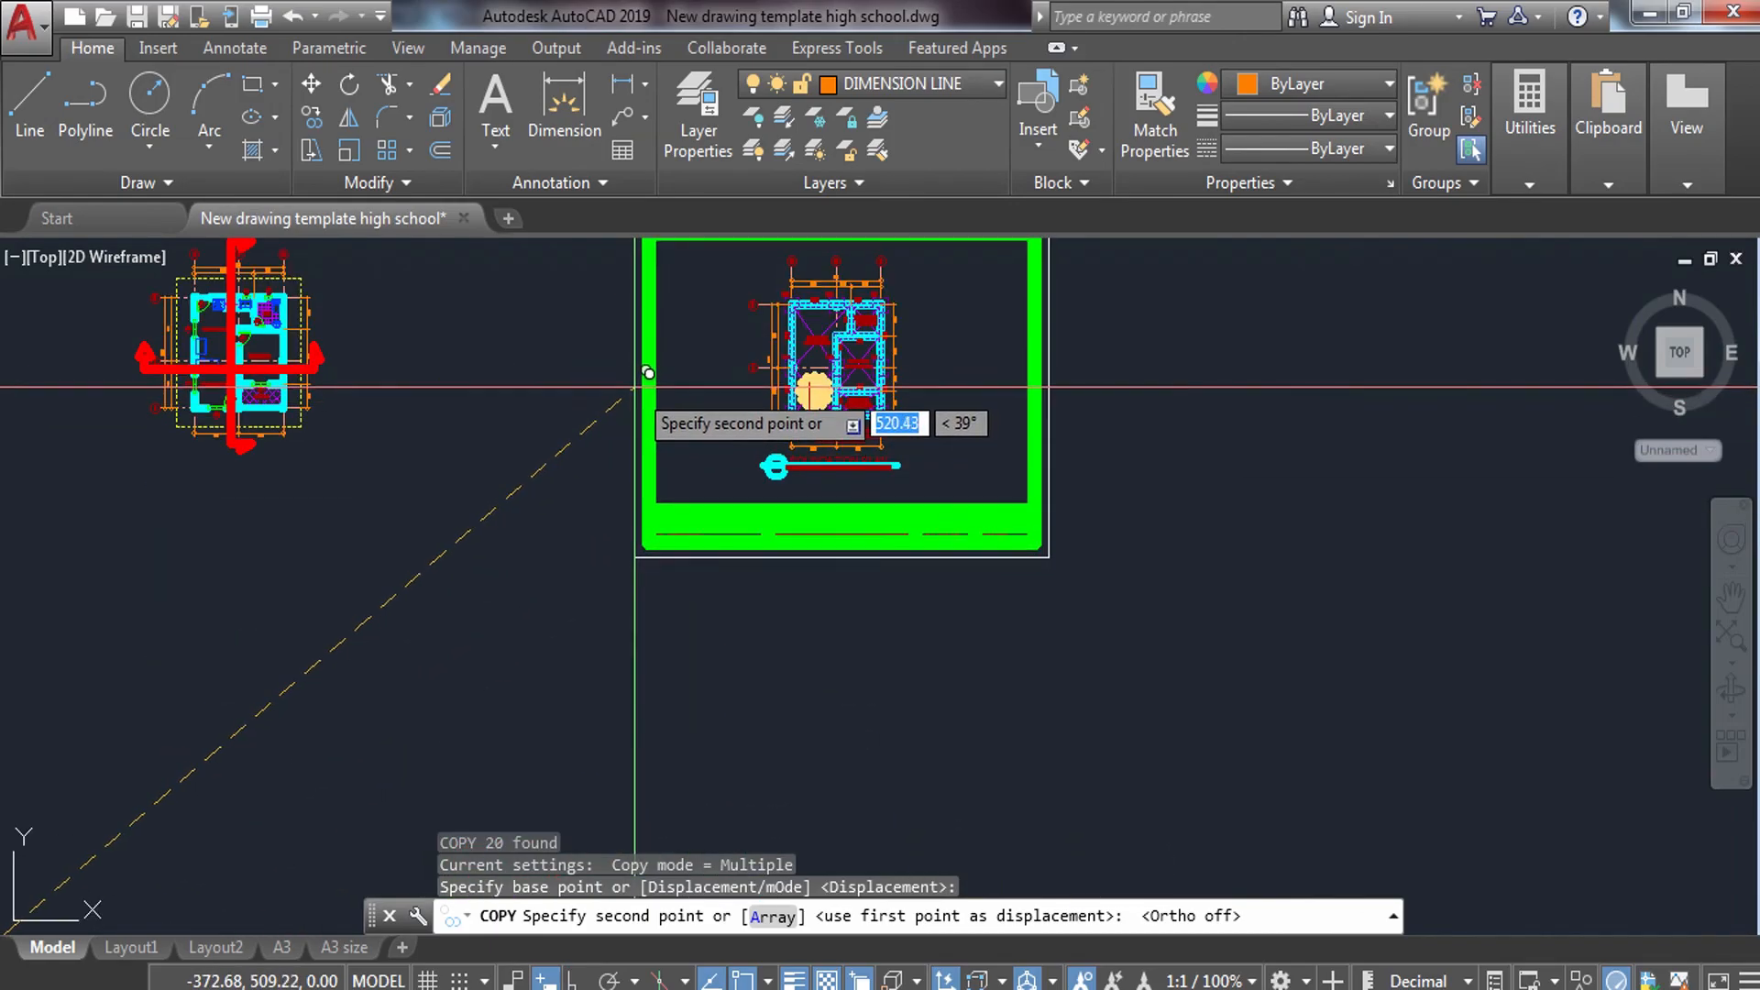
{"action": "key", "text": "Escape"}
Replace the BORDER LINE exercise text in the new sheet's title block with FOUNDATION PLAN.
{"action": "scroll", "coordinate": [822, 500], "scroll_direction": "up", "scroll_amount": 4}
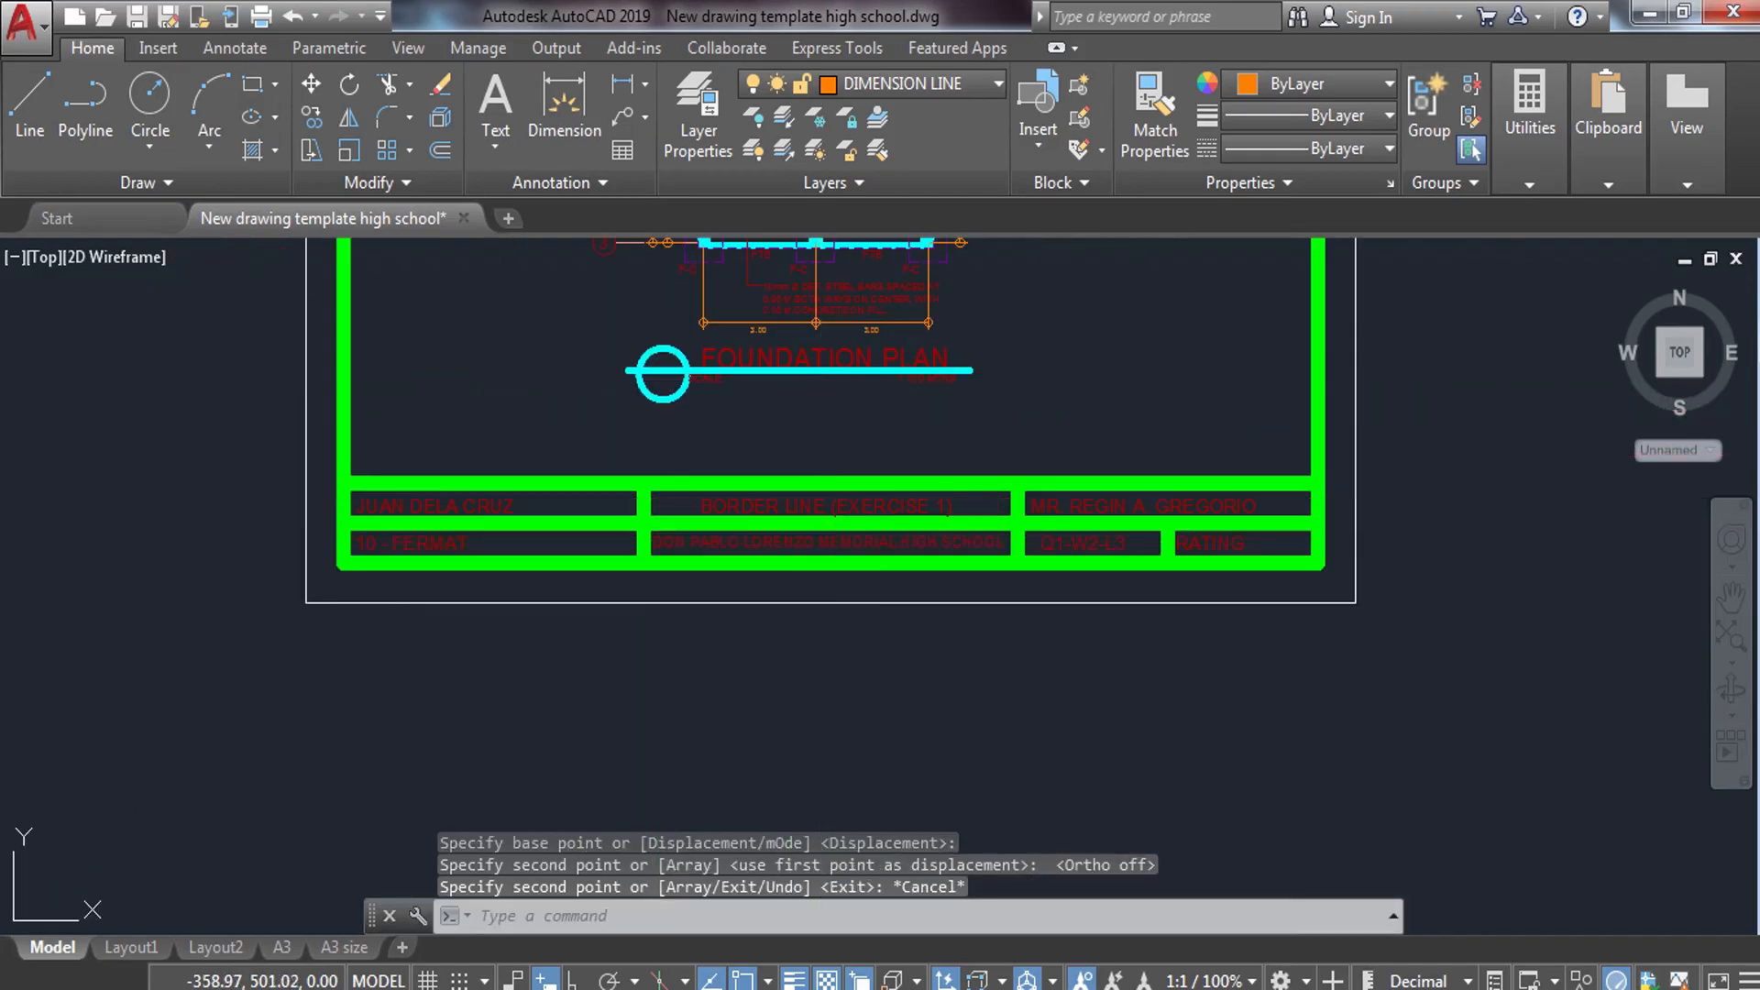
{"action": "double_click", "coordinate": [820, 499]}
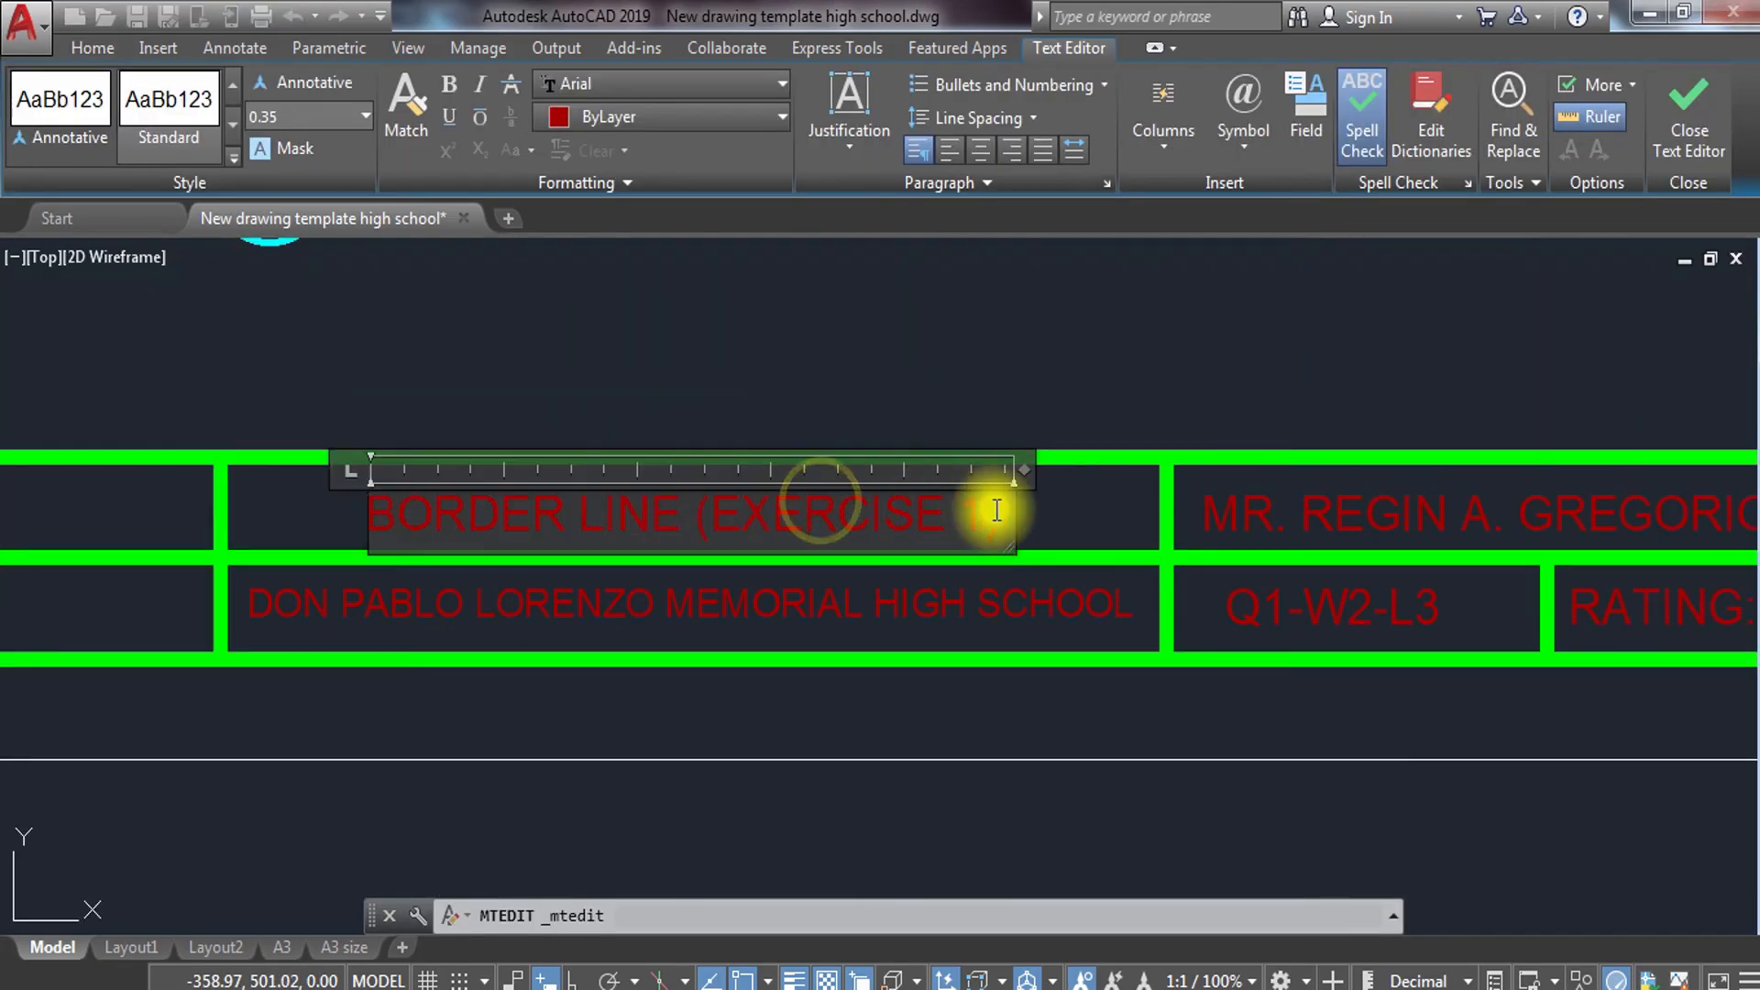
{"action": "type", "text": "FOUNDATION PLAN"}
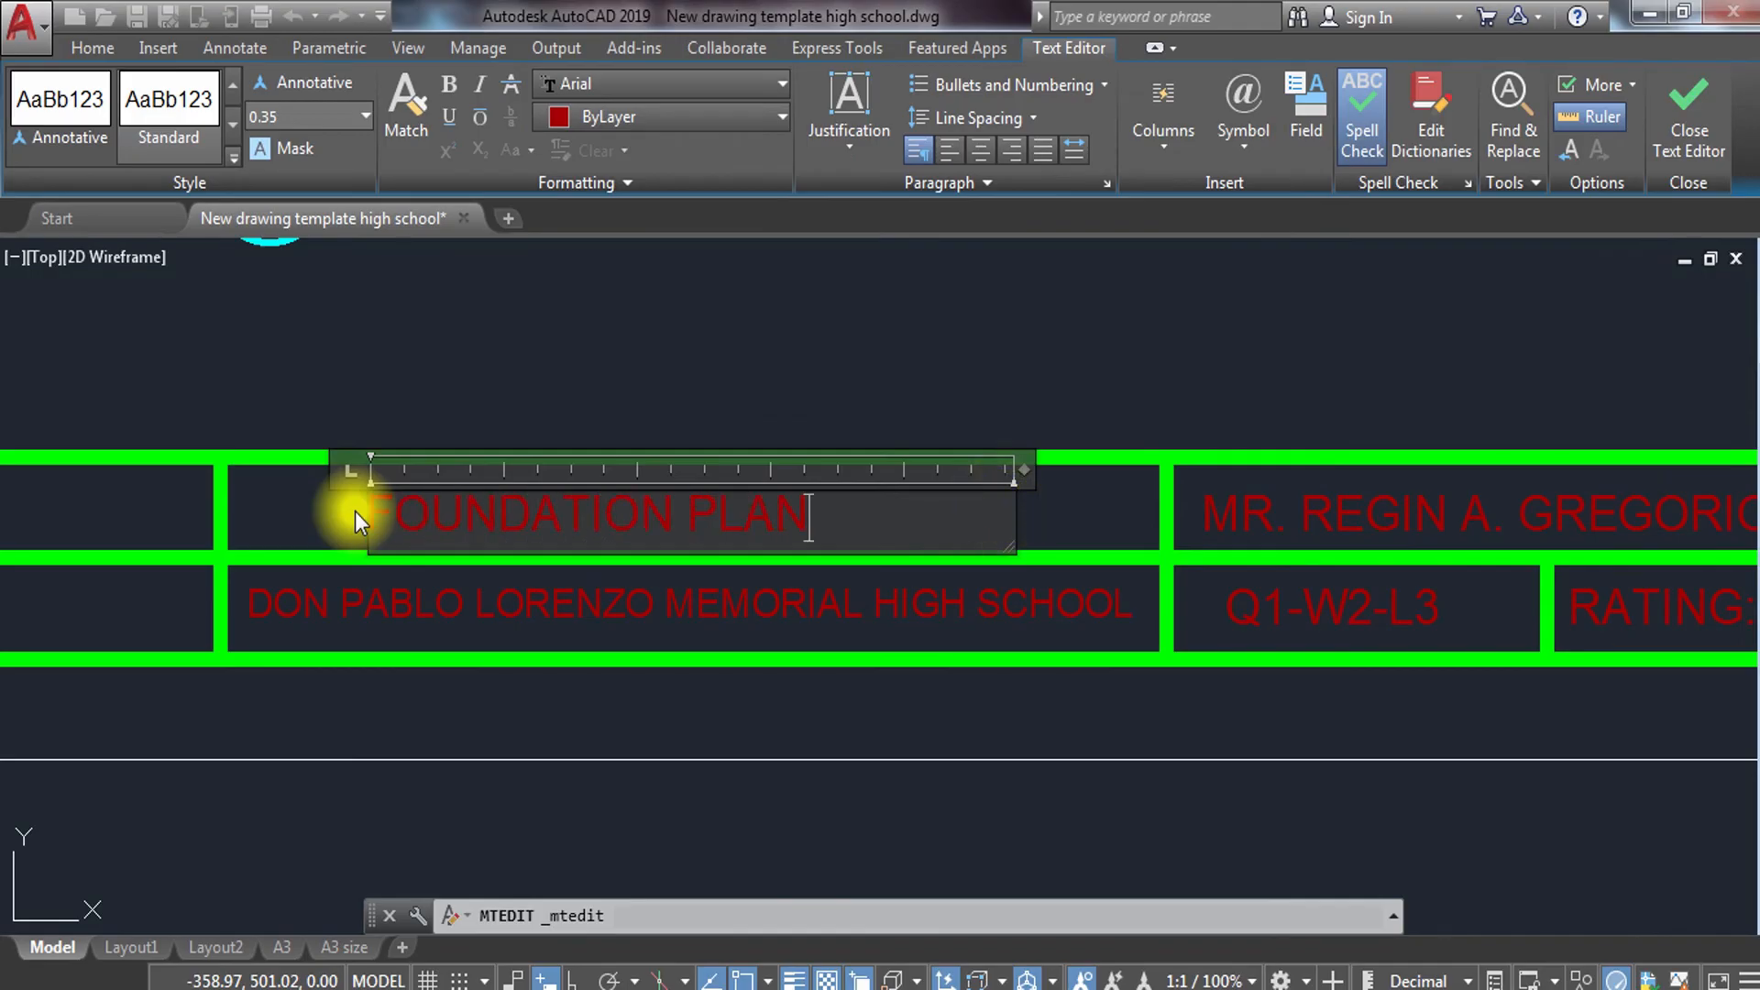
{"action": "left_click", "coordinate": [355, 511]}
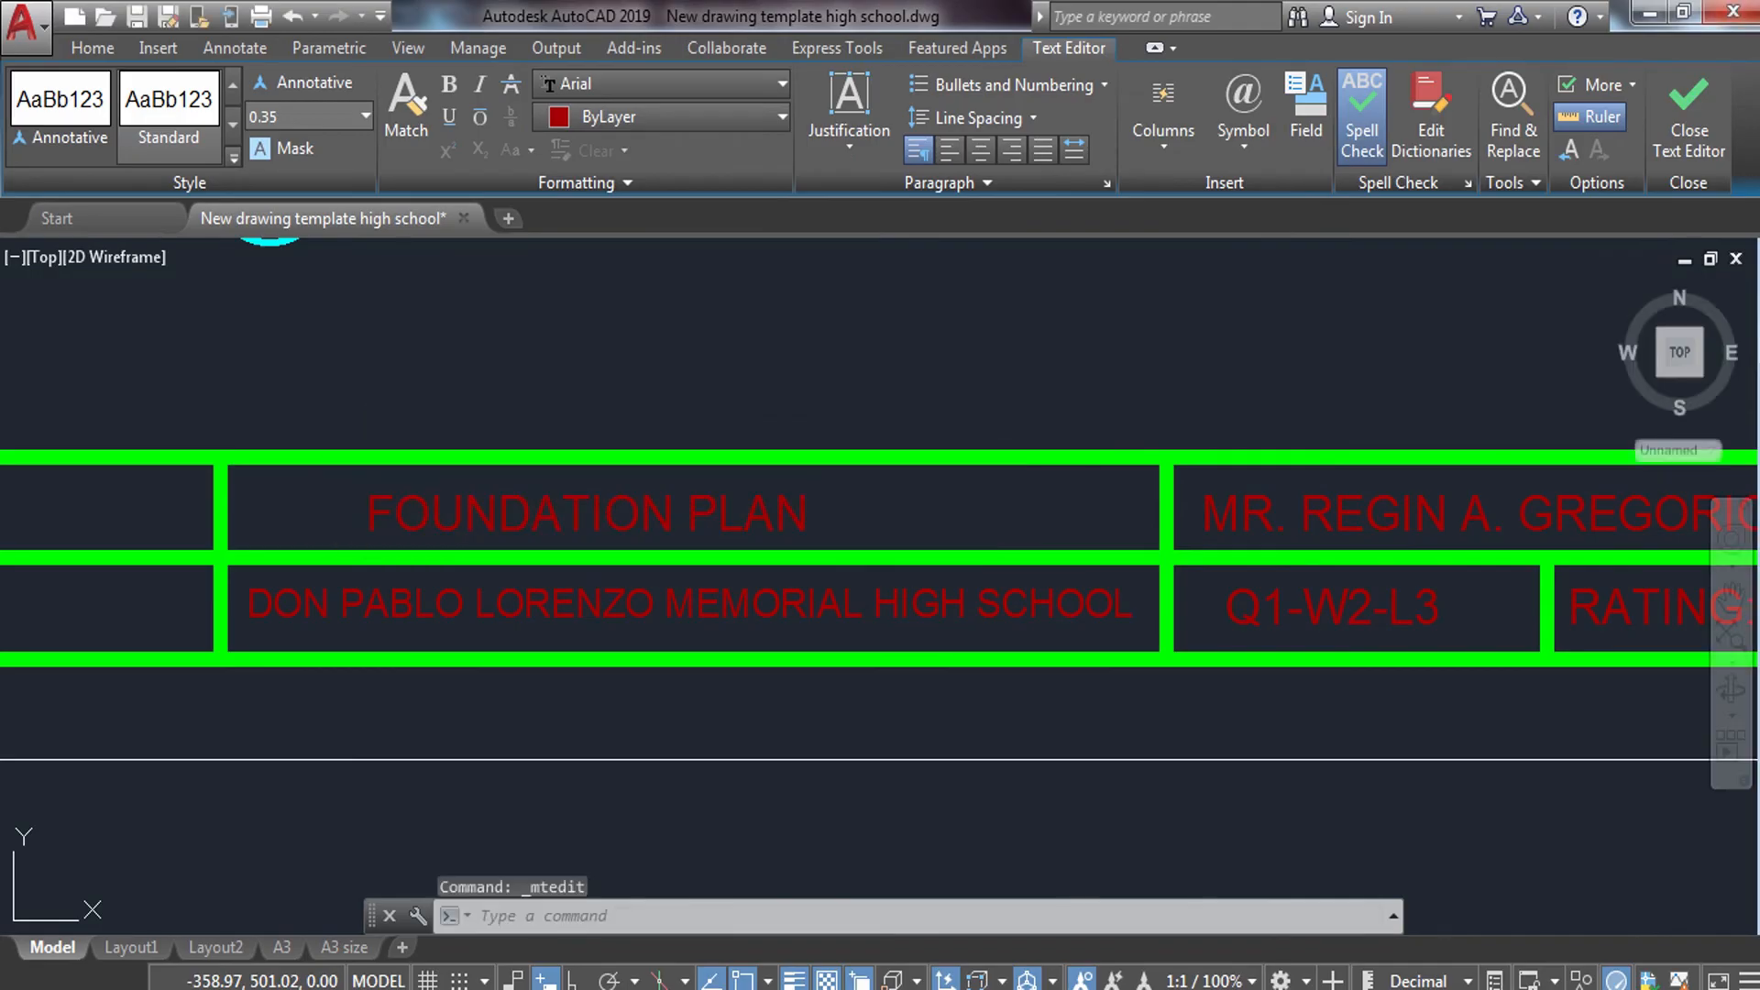
Move the title block's FOUNDATION PLAN text slightly right to center it in its cell.
{"action": "left_click", "coordinate": [484, 519]}
{"action": "key", "text": "Return"}
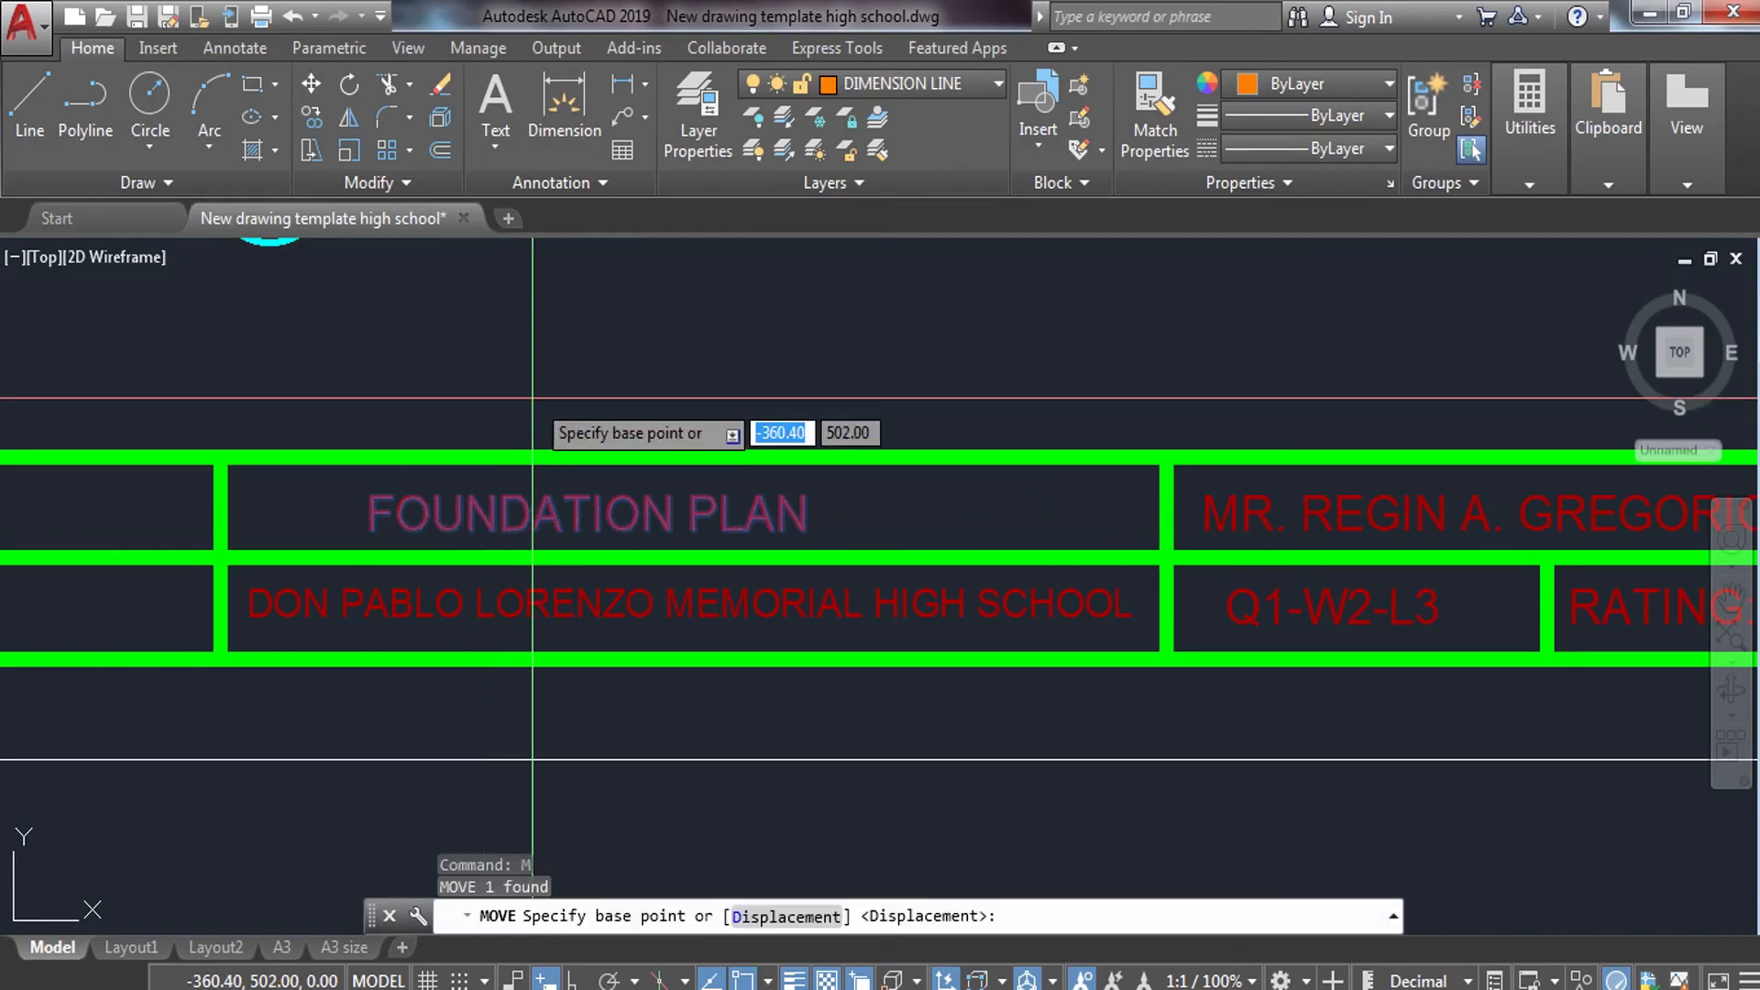
{"action": "left_click", "coordinate": [549, 374]}
{"action": "left_click", "coordinate": [600, 374]}
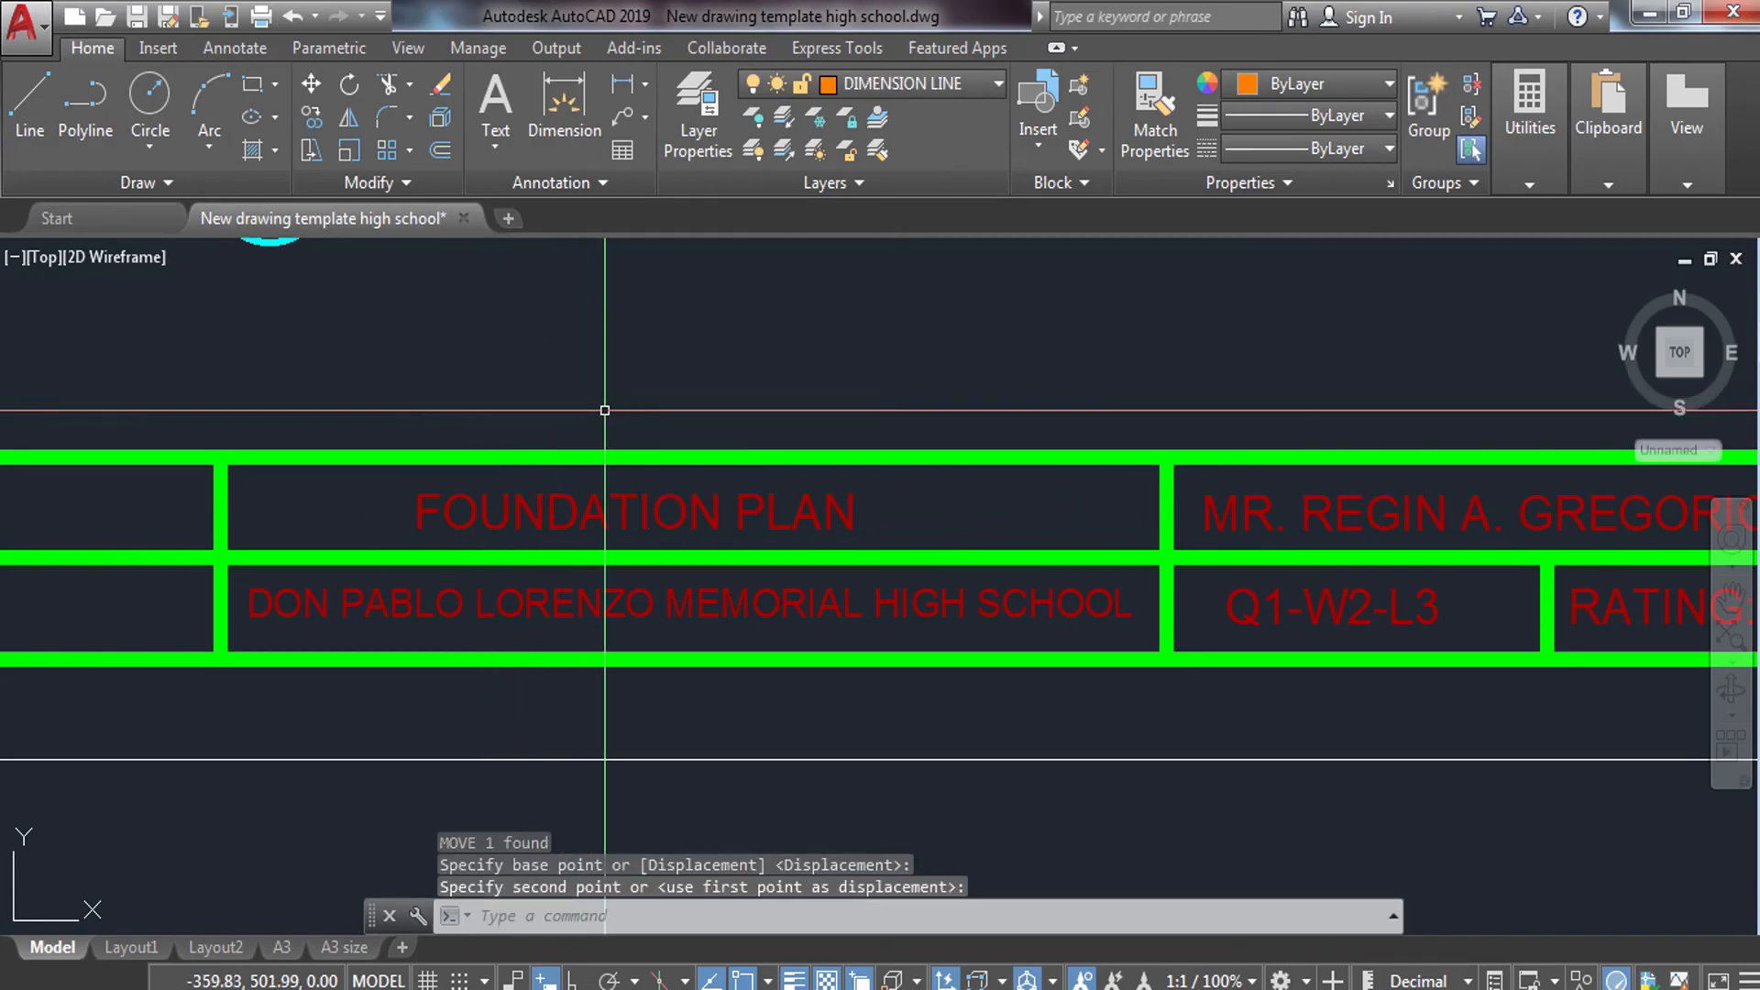
Replace the Q1-W2-L3 text in the title block with SHEET NO: 1.
{"action": "double_click", "coordinate": [1411, 622]}
{"action": "type", "text": "SHE"}
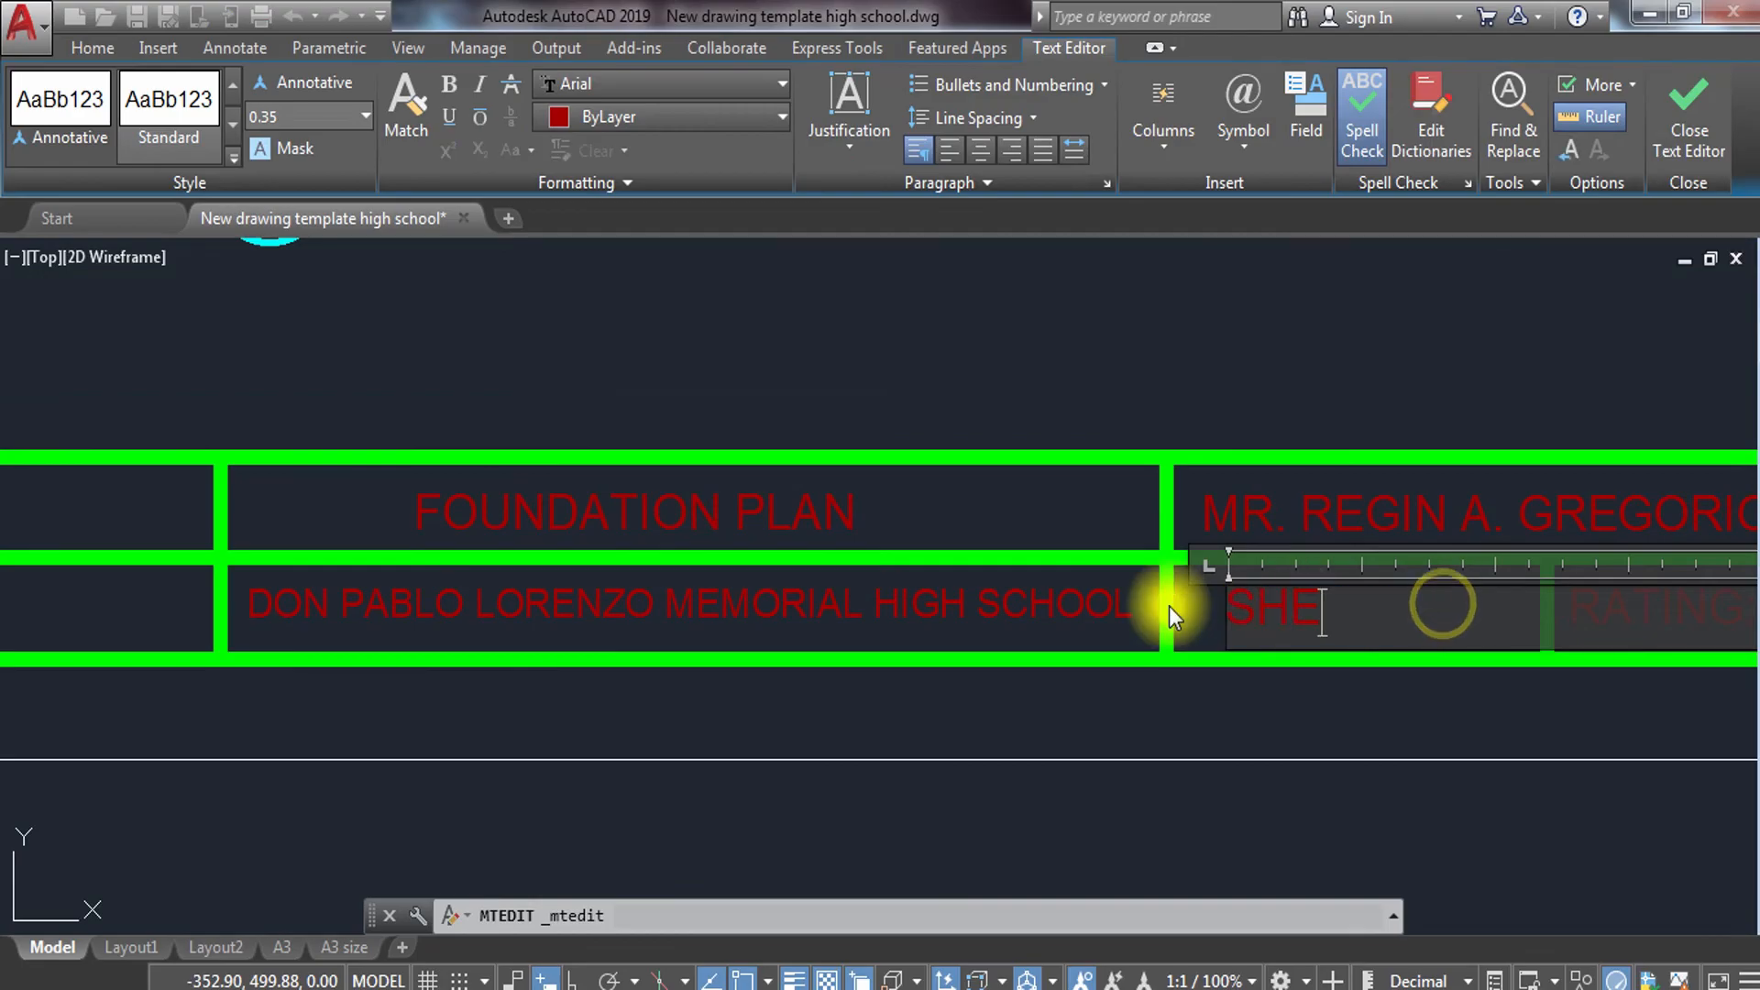
{"action": "type", "text": "ET NO"}
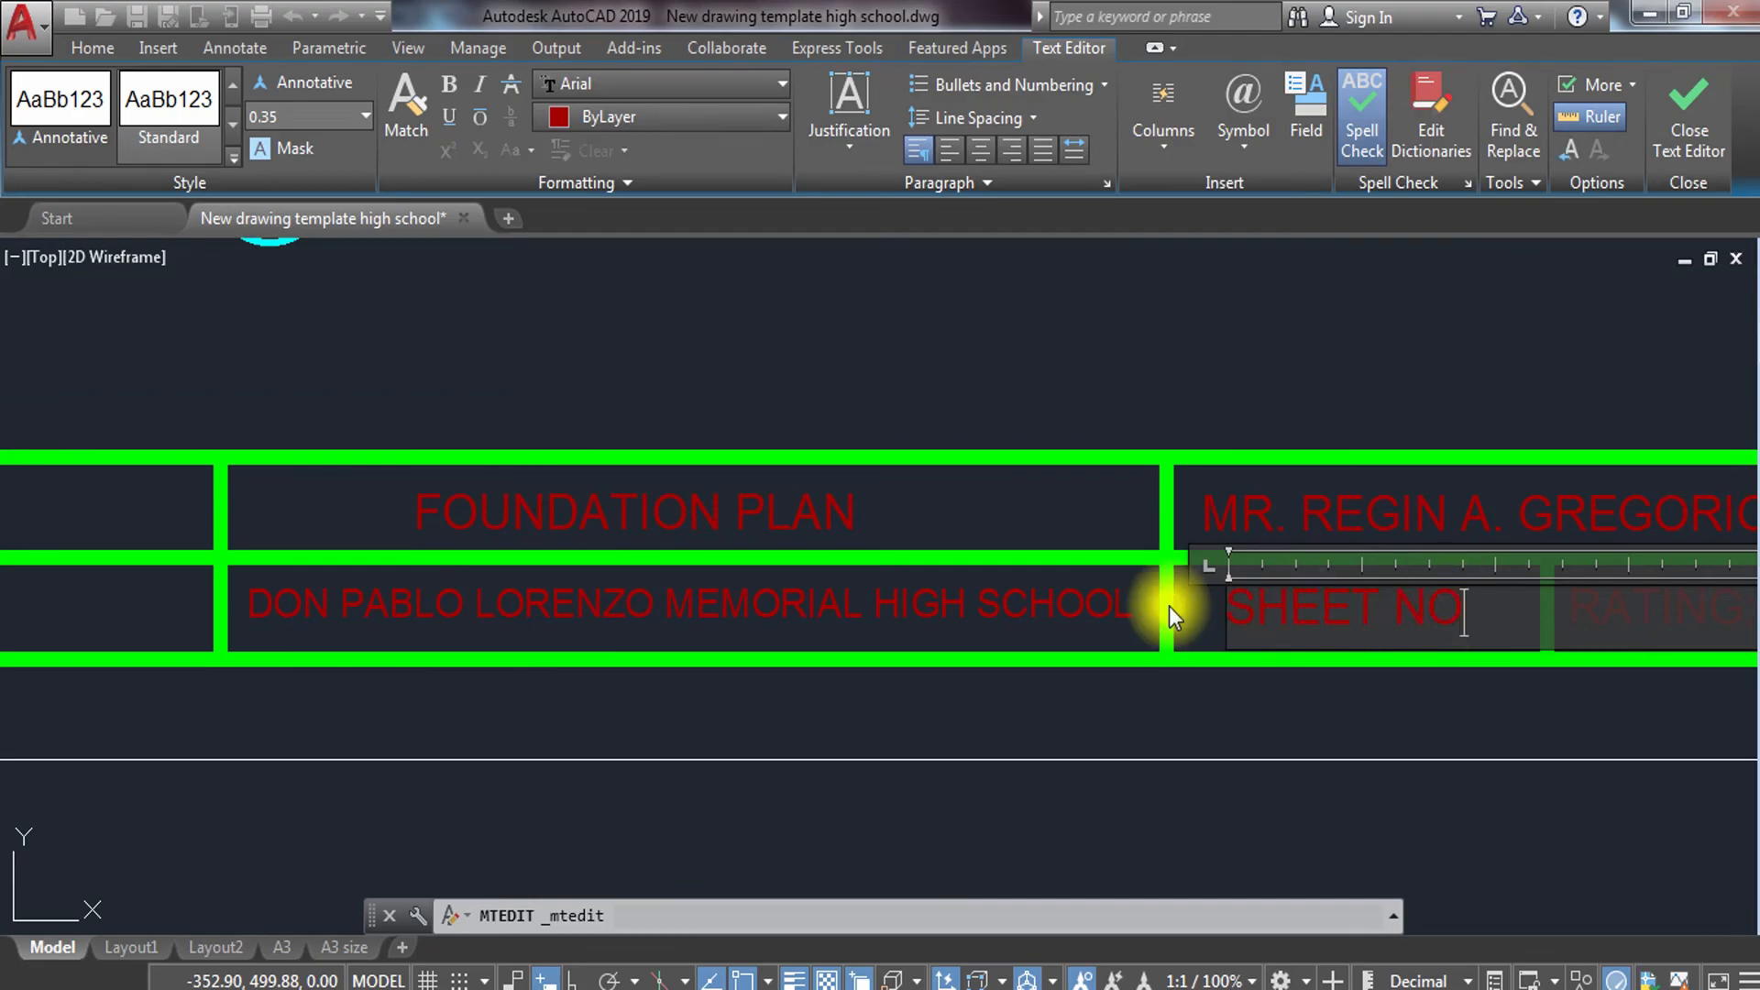
{"action": "scroll", "coordinate": [1168, 607], "scroll_direction": "up", "scroll_amount": 2}
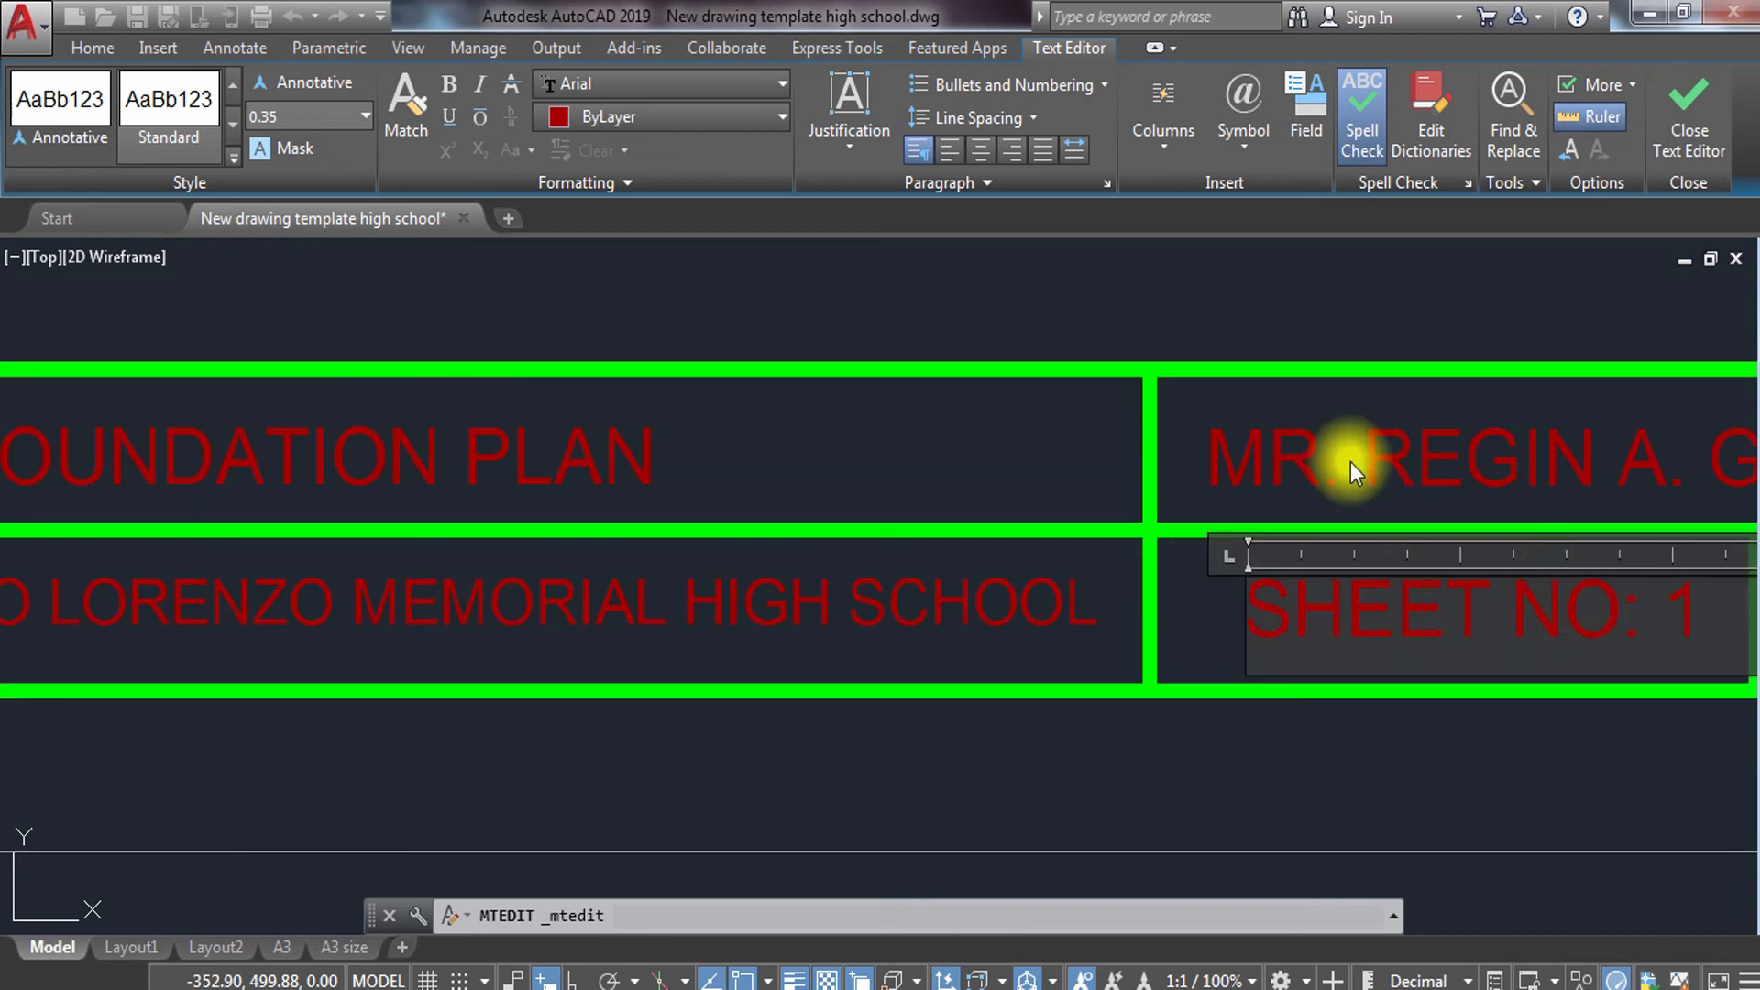
{"action": "left_click", "coordinate": [1350, 462]}
Move the SHEET NO: 1 text slightly left so it sits within its cell.
{"action": "scroll", "coordinate": [1286, 403], "scroll_direction": "down", "scroll_amount": 2}
{"action": "mouse_move", "coordinate": [1286, 404]}
{"action": "middle_mouse_down"}
{"action": "mouse_move", "coordinate": [1284, 376]}
{"action": "mouse_move", "coordinate": [1262, 407]}
{"action": "middle_mouse_up"}
{"action": "left_click", "coordinate": [1250, 532]}
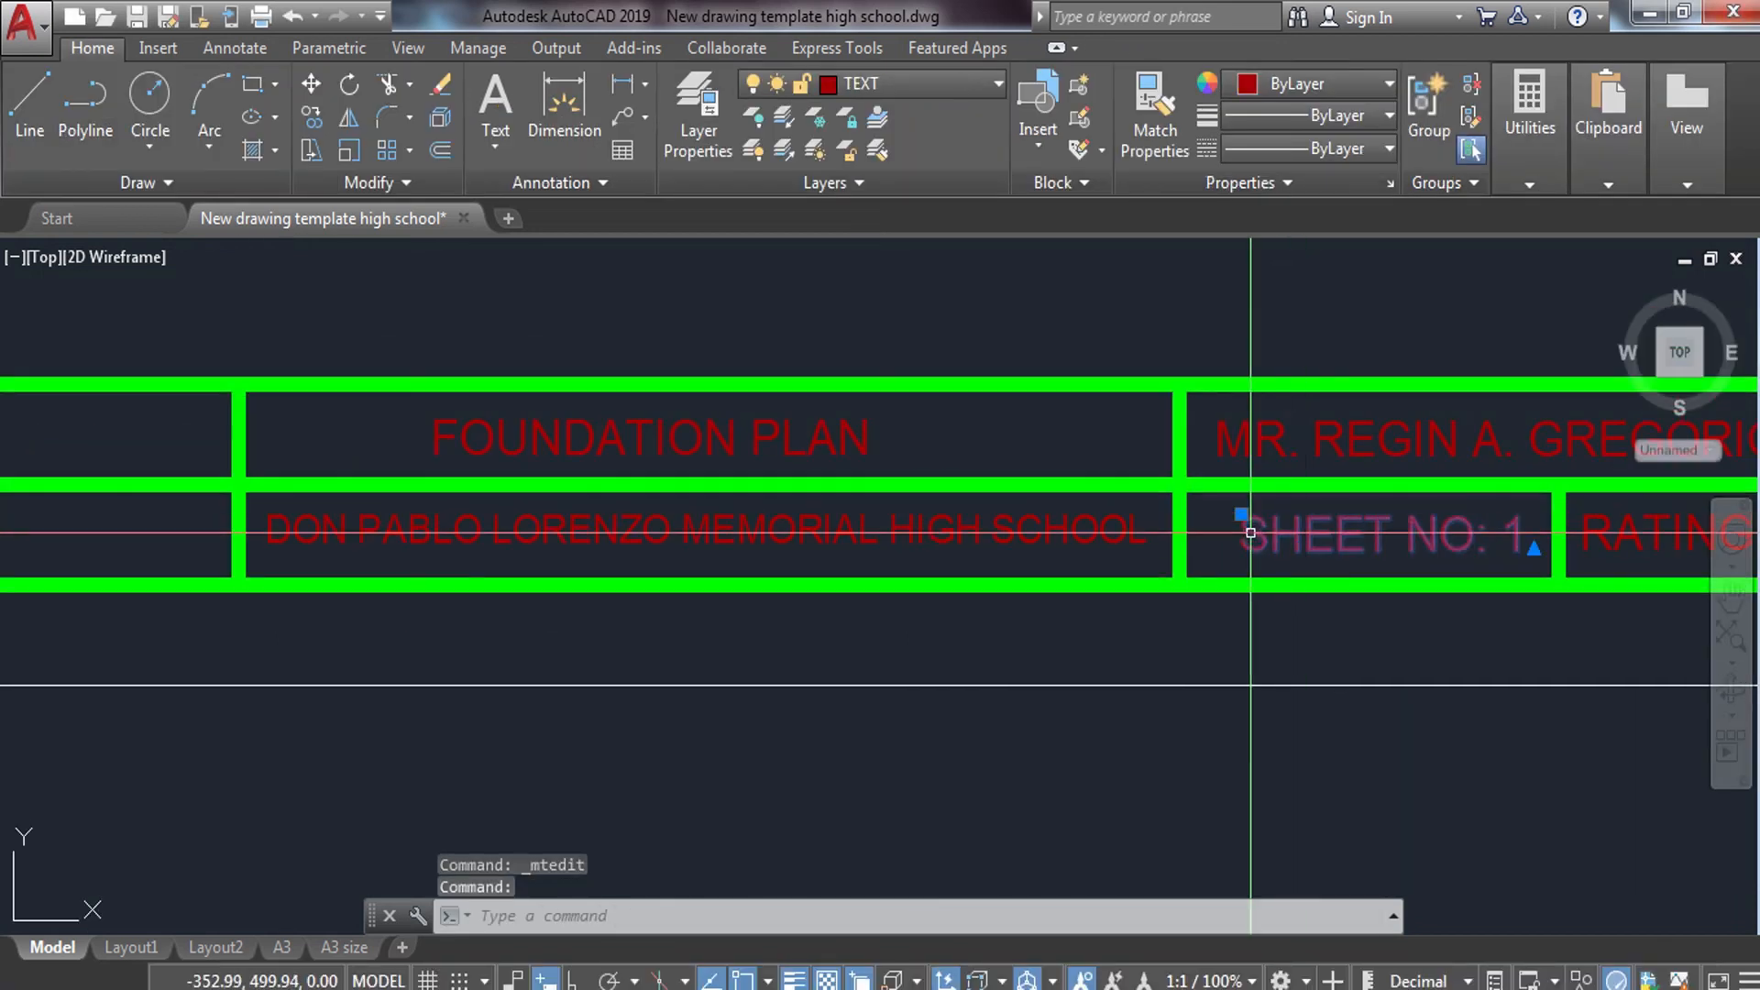
{"action": "type", "text": "m"}
{"action": "key", "text": "space"}
{"action": "left_click", "coordinate": [1302, 309]}
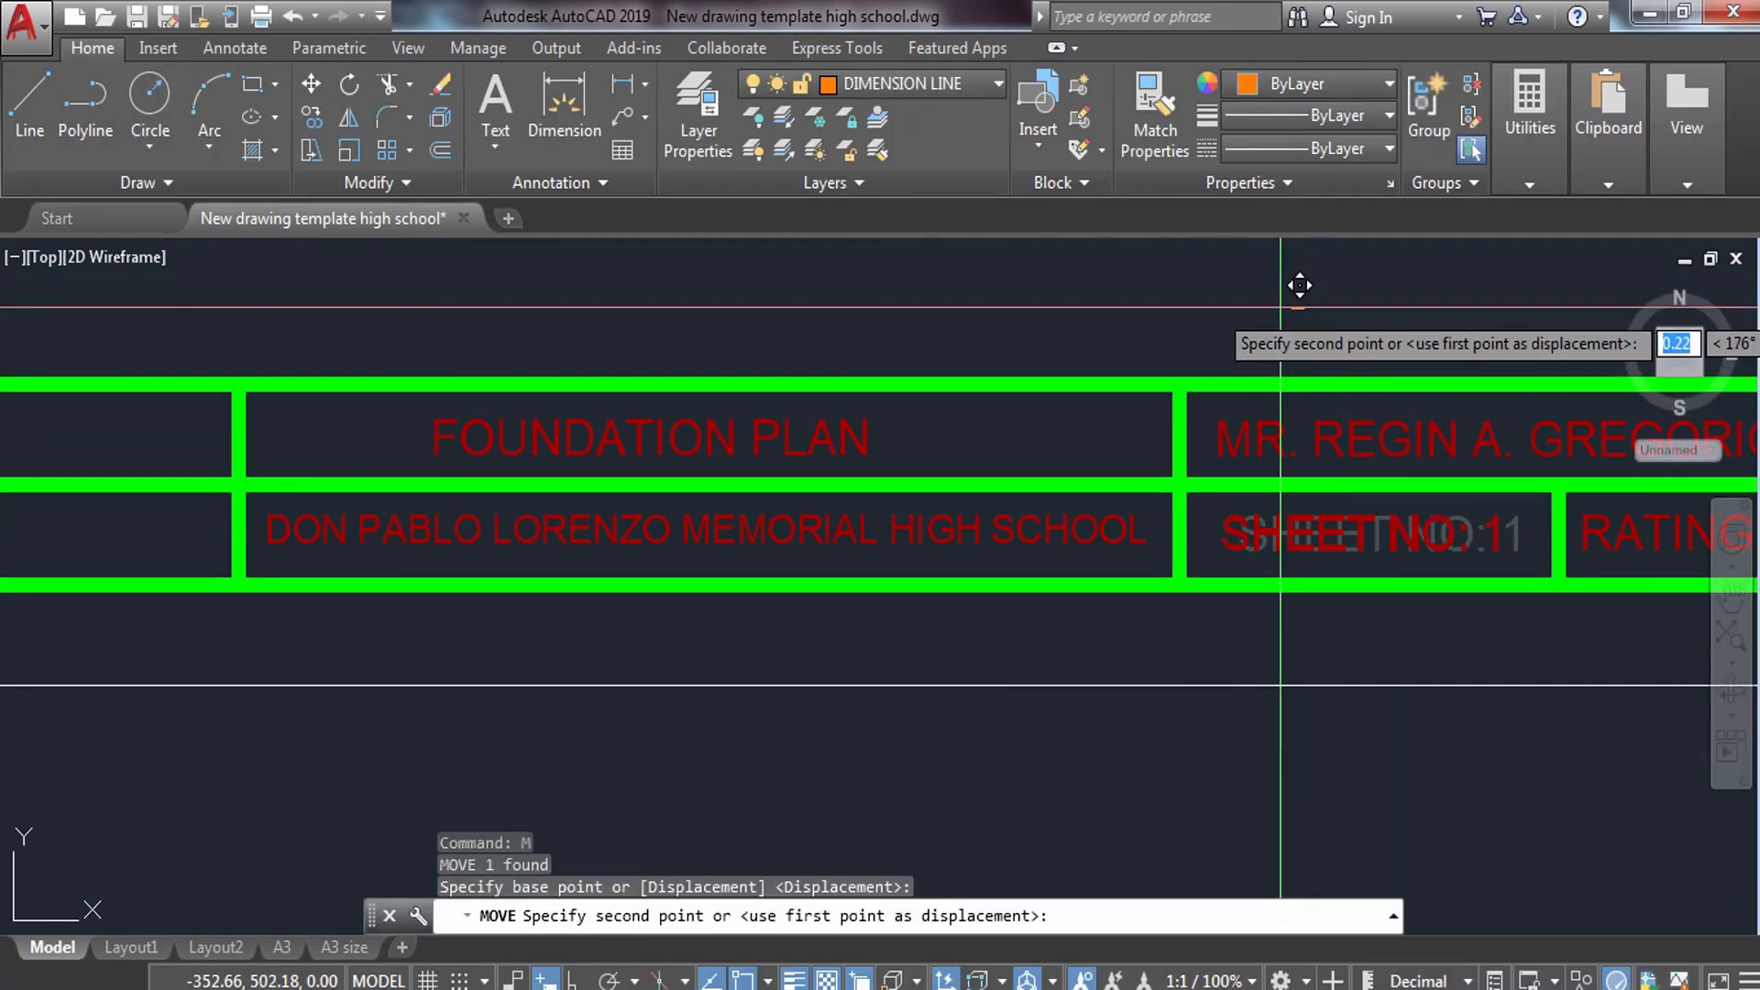
{"action": "left_click", "coordinate": [1277, 306]}
Examine the completed title block entries and the framed foundation plan's labels and dimensions.
{"action": "scroll", "coordinate": [1278, 306], "scroll_direction": "down", "scroll_amount": 4}
{"action": "middle_click_drag", "start_coordinate": [1268, 348], "coordinate": [1228, 434]}
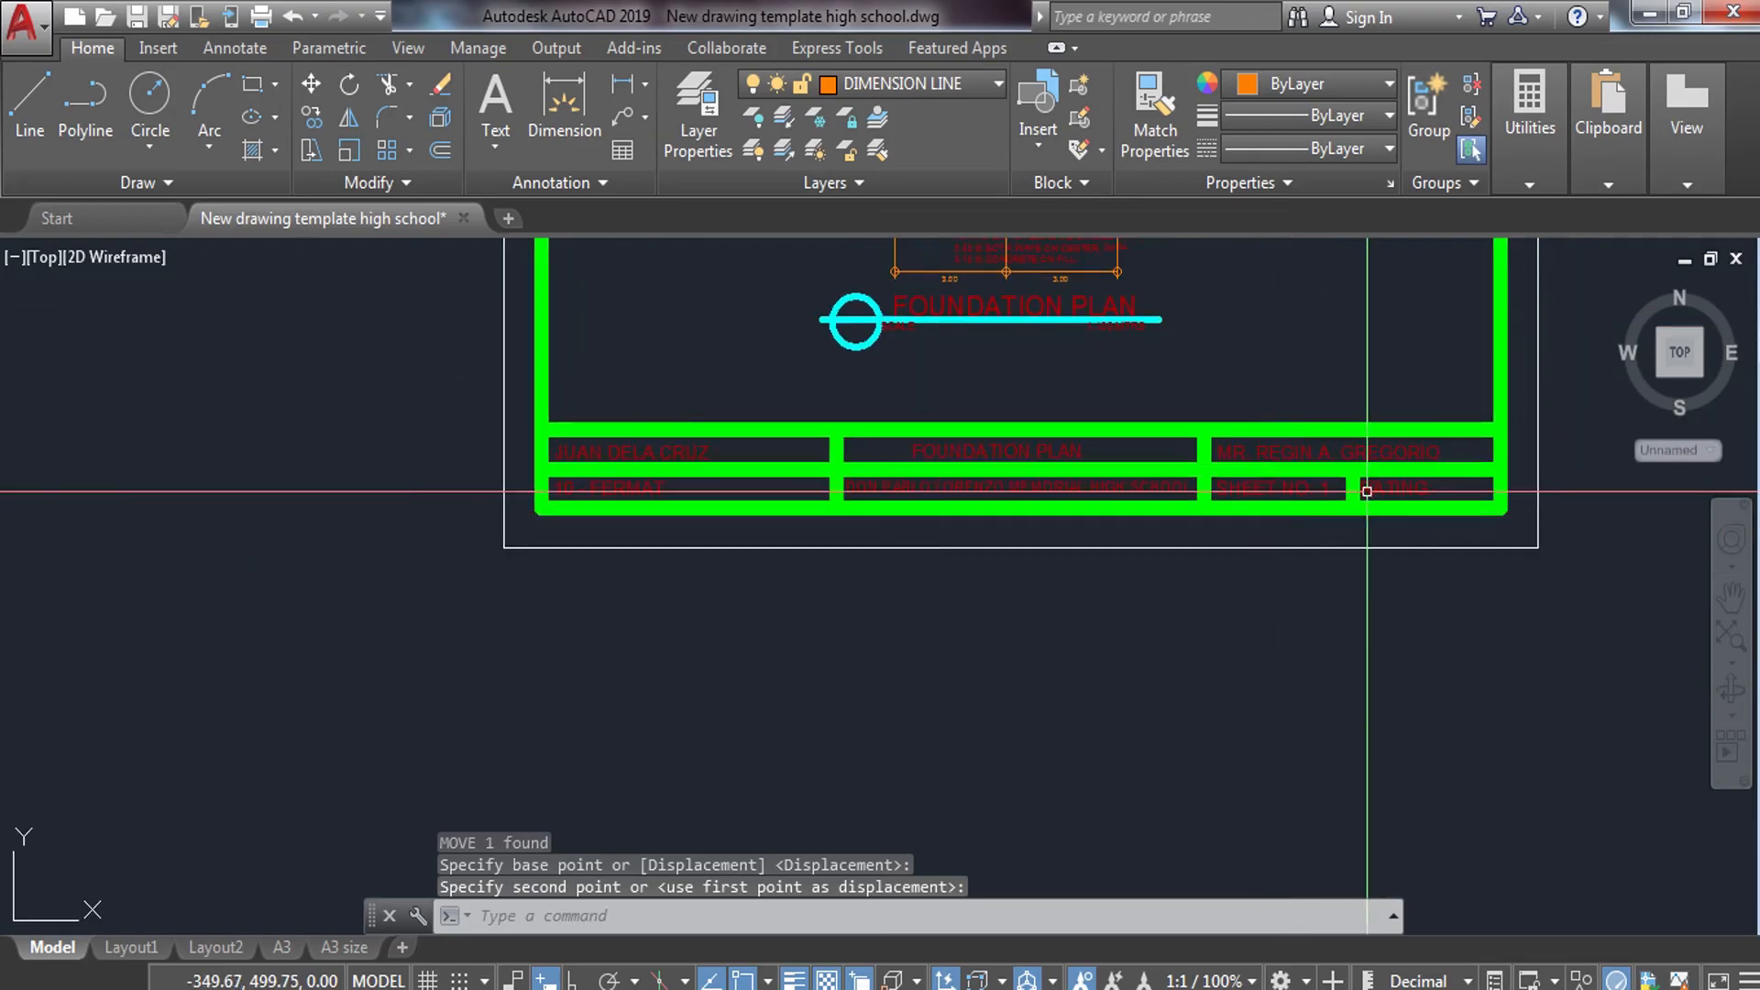
{"action": "scroll", "coordinate": [1228, 433], "scroll_direction": "up", "scroll_amount": 2}
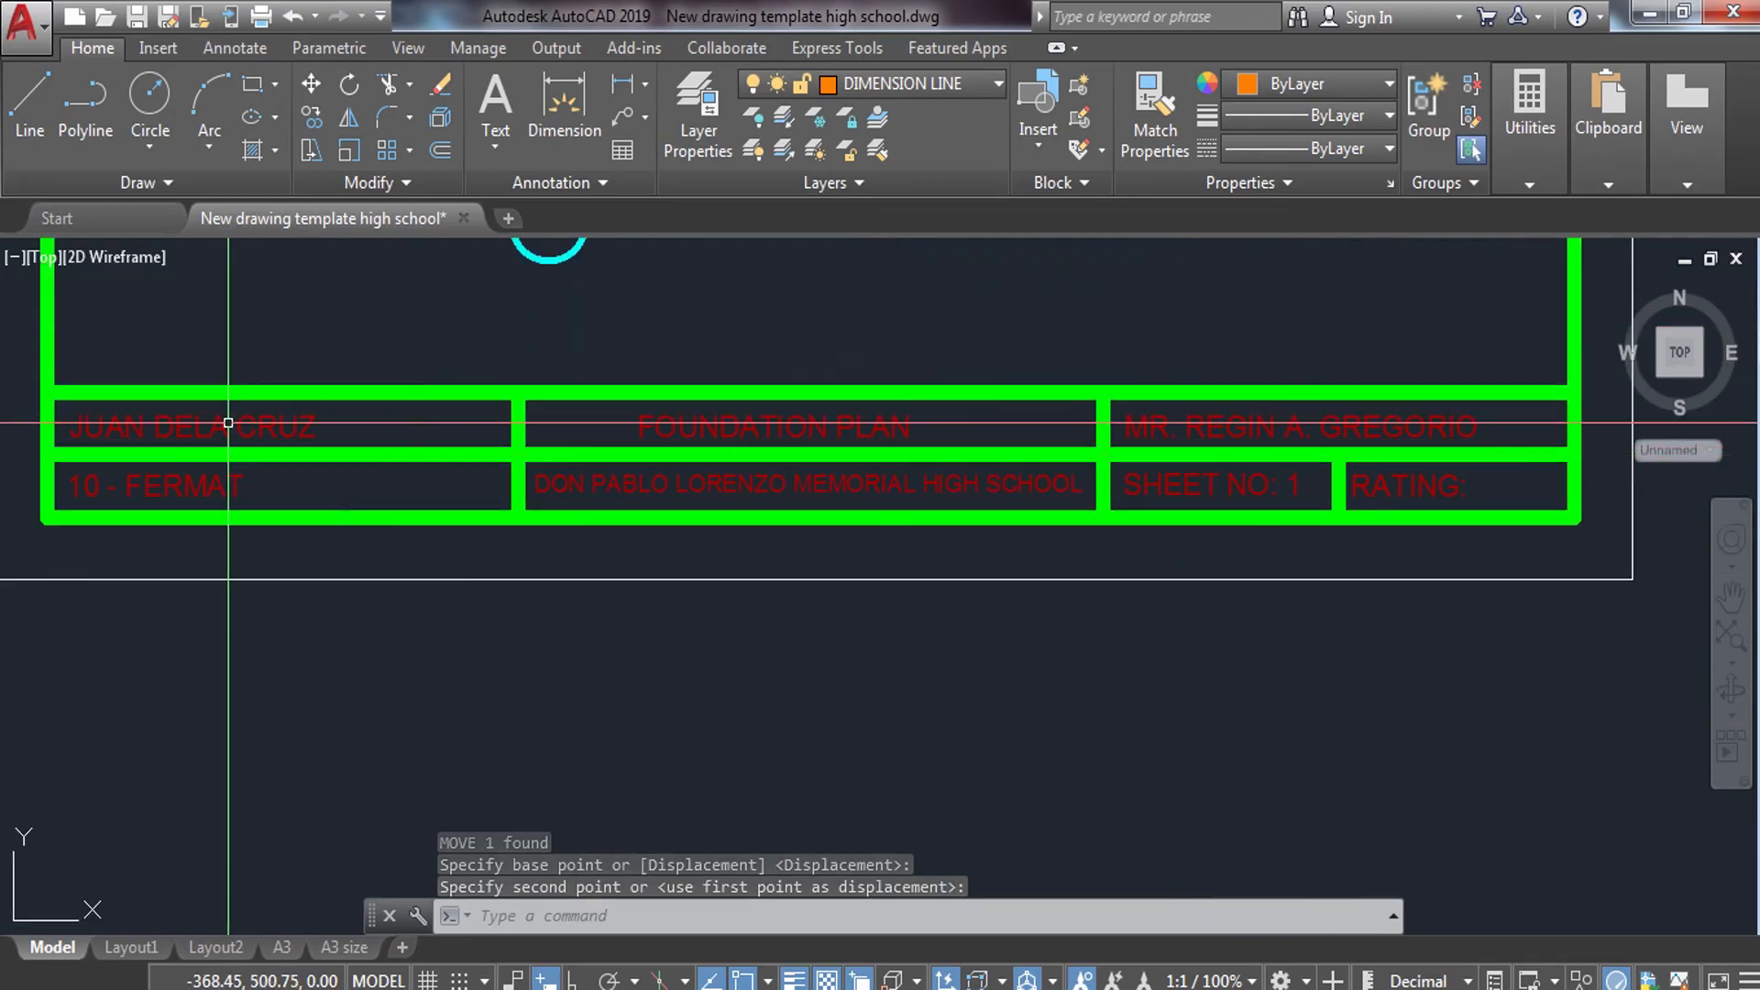
{"action": "scroll", "coordinate": [192, 573], "scroll_direction": "down", "scroll_amount": 2}
{"action": "mouse_move", "coordinate": [221, 527]}
{"action": "middle_mouse_down"}
{"action": "mouse_move", "coordinate": [242, 556]}
{"action": "mouse_move", "coordinate": [230, 737]}
{"action": "middle_mouse_up"}
{"action": "middle_click_drag", "start_coordinate": [381, 584], "coordinate": [389, 647]}
{"action": "middle_click_drag", "start_coordinate": [589, 530], "coordinate": [603, 756]}
{"action": "scroll", "coordinate": [574, 567], "scroll_direction": "up", "scroll_amount": 2}
{"action": "scroll", "coordinate": [590, 586], "scroll_direction": "up", "scroll_amount": 1}
{"action": "scroll", "coordinate": [590, 585], "scroll_direction": "down", "scroll_amount": 1}
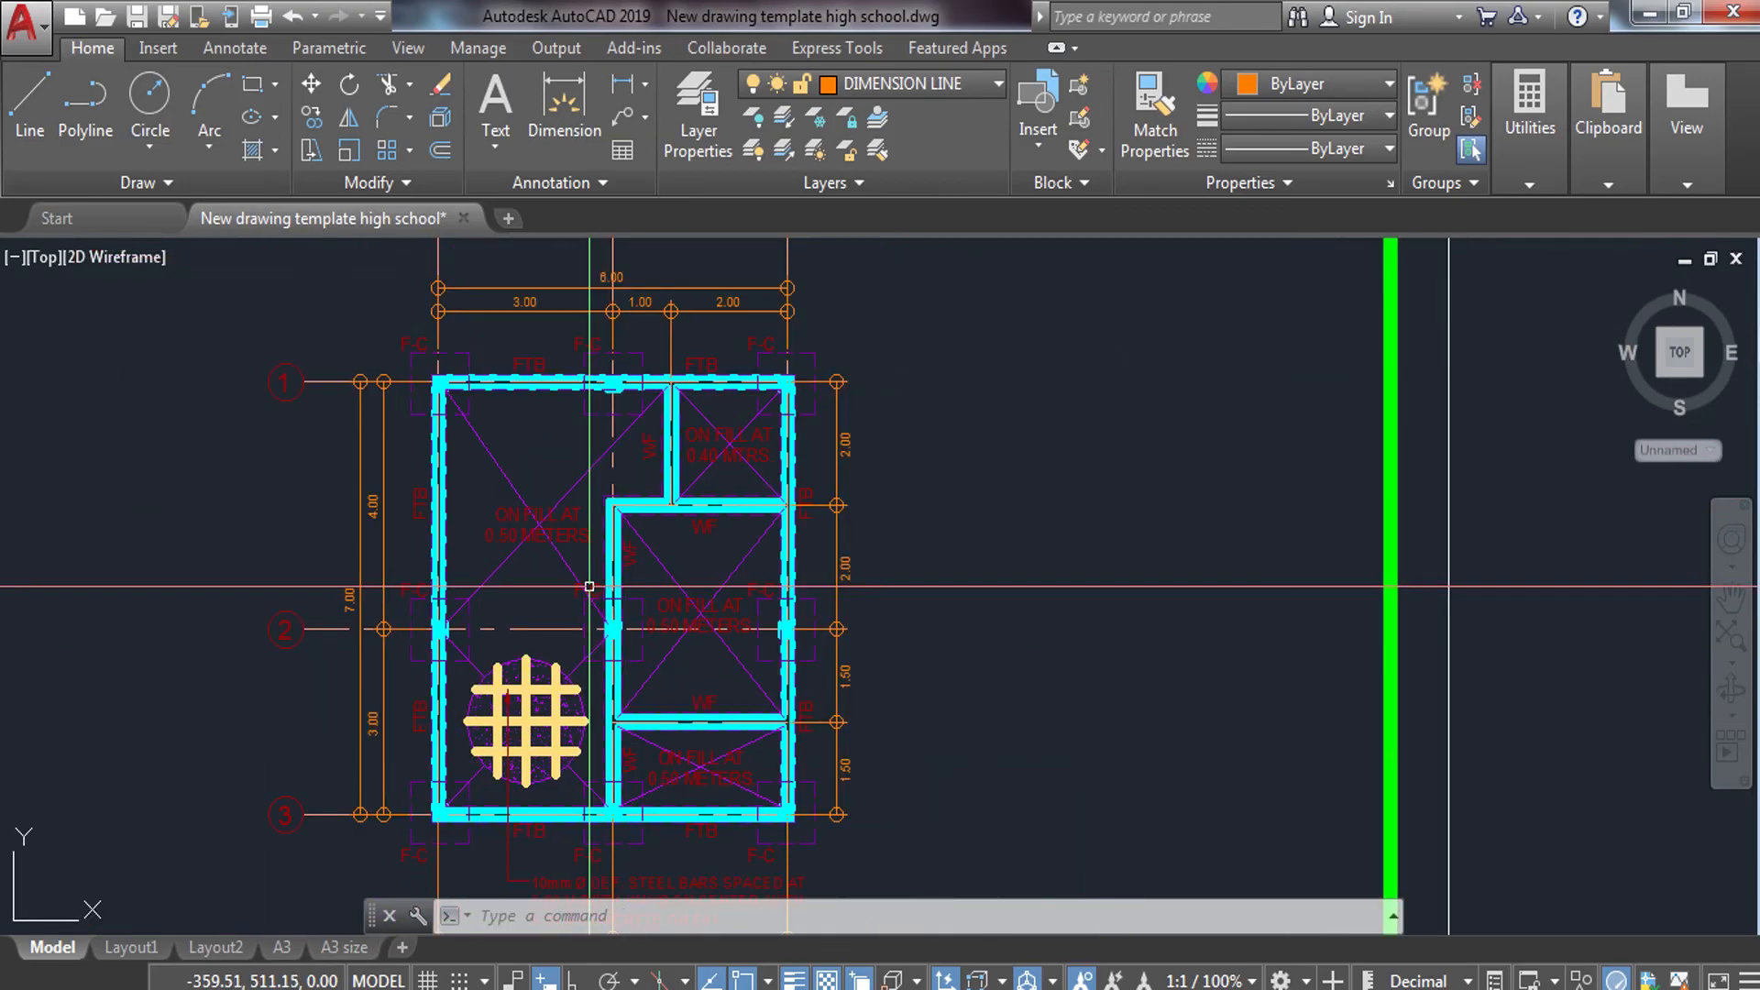
{"action": "scroll", "coordinate": [772, 565], "scroll_direction": "down", "scroll_amount": 4}
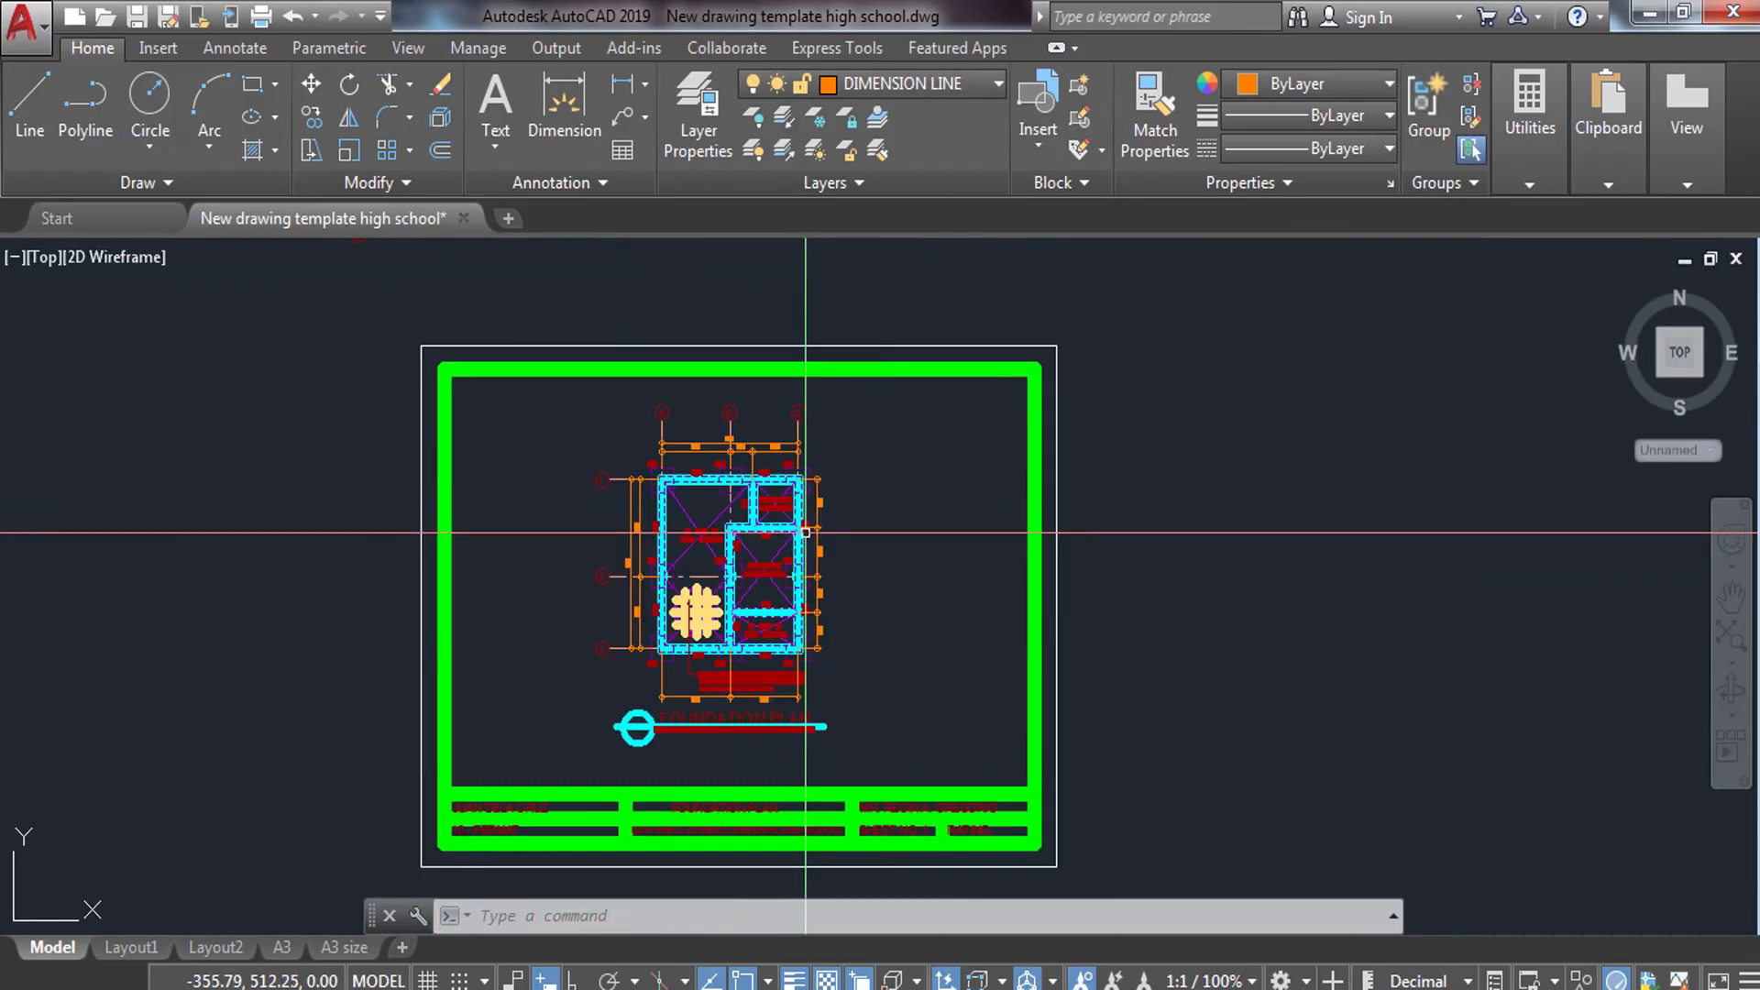
Open the plot settings and choose the ANSI full bleed A (8.50 x 11.00 Inches) paper size.
{"action": "key", "text": "Return"}
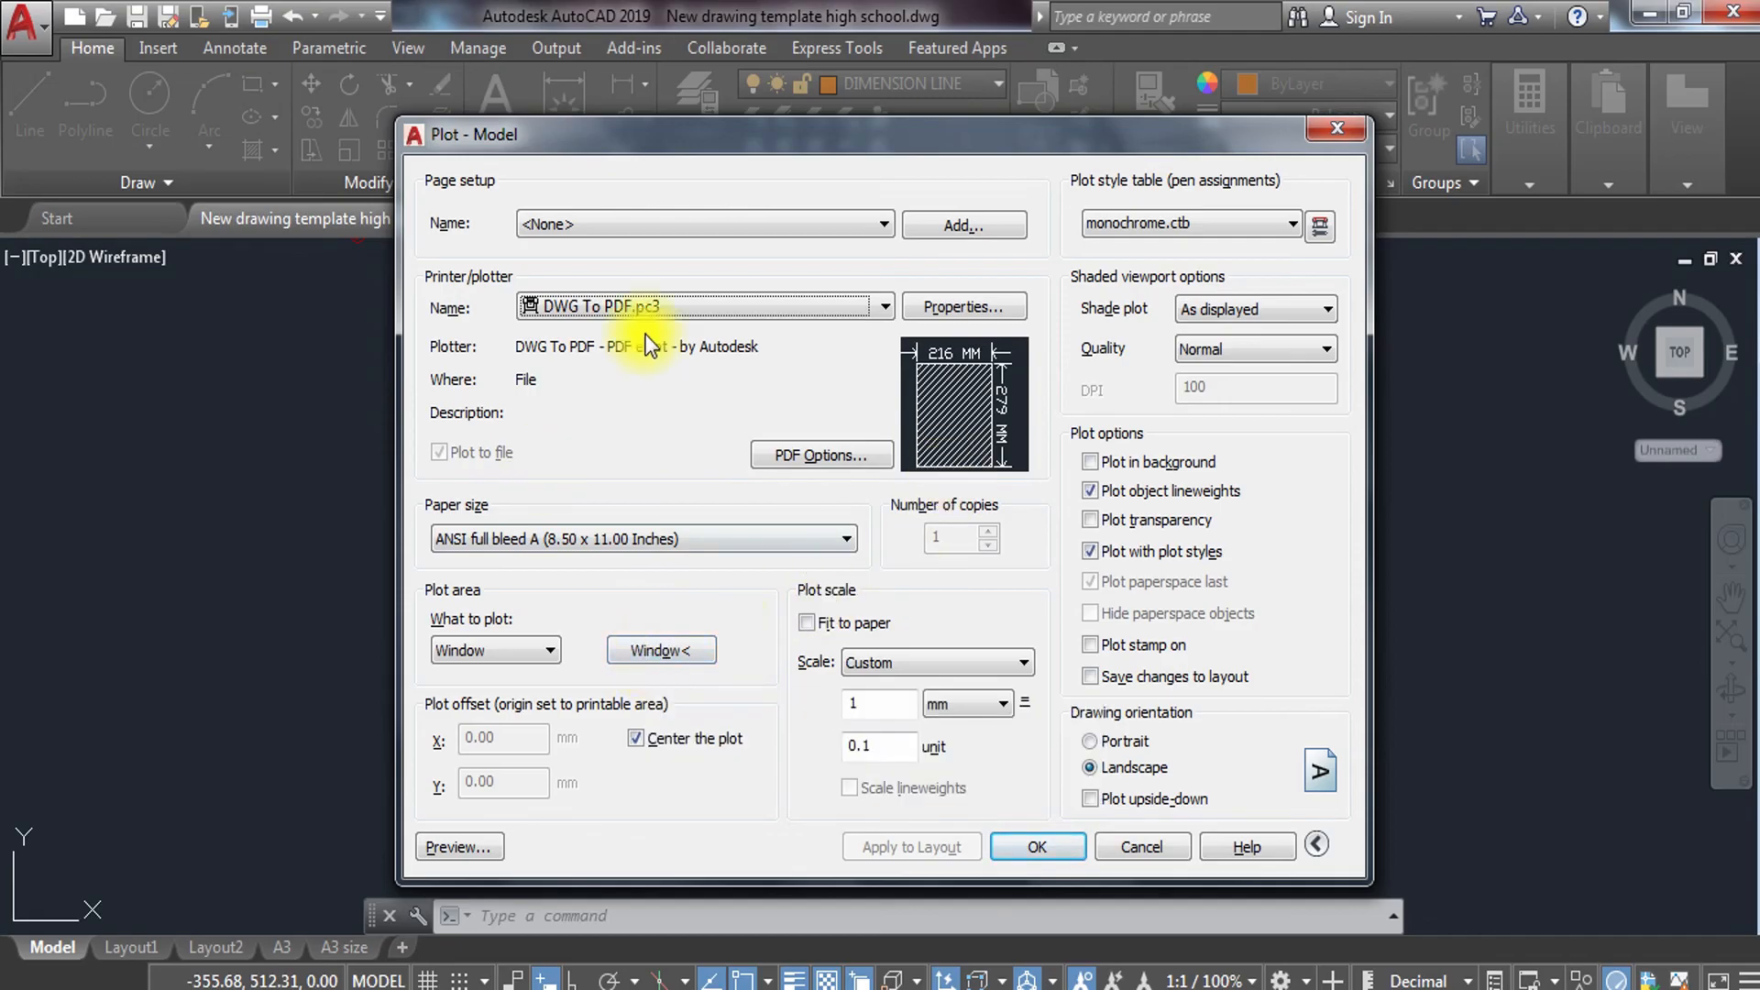
{"action": "left_click", "coordinate": [710, 541]}
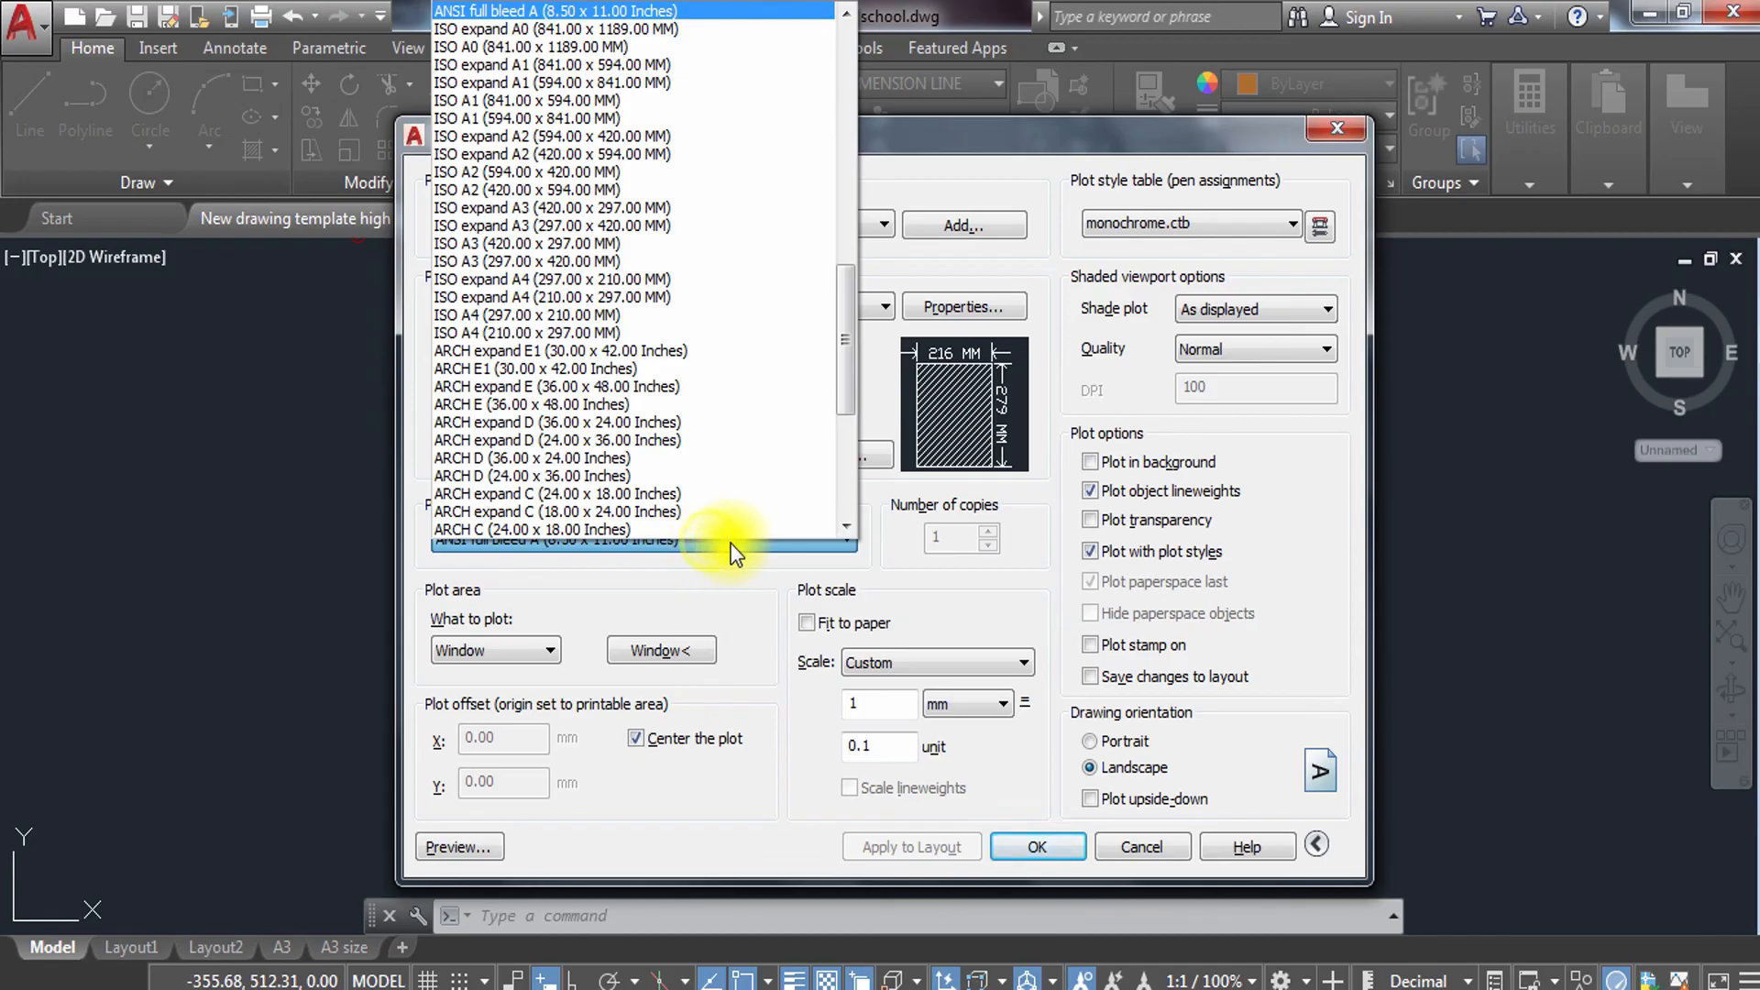
{"action": "left_click", "coordinate": [582, 11]}
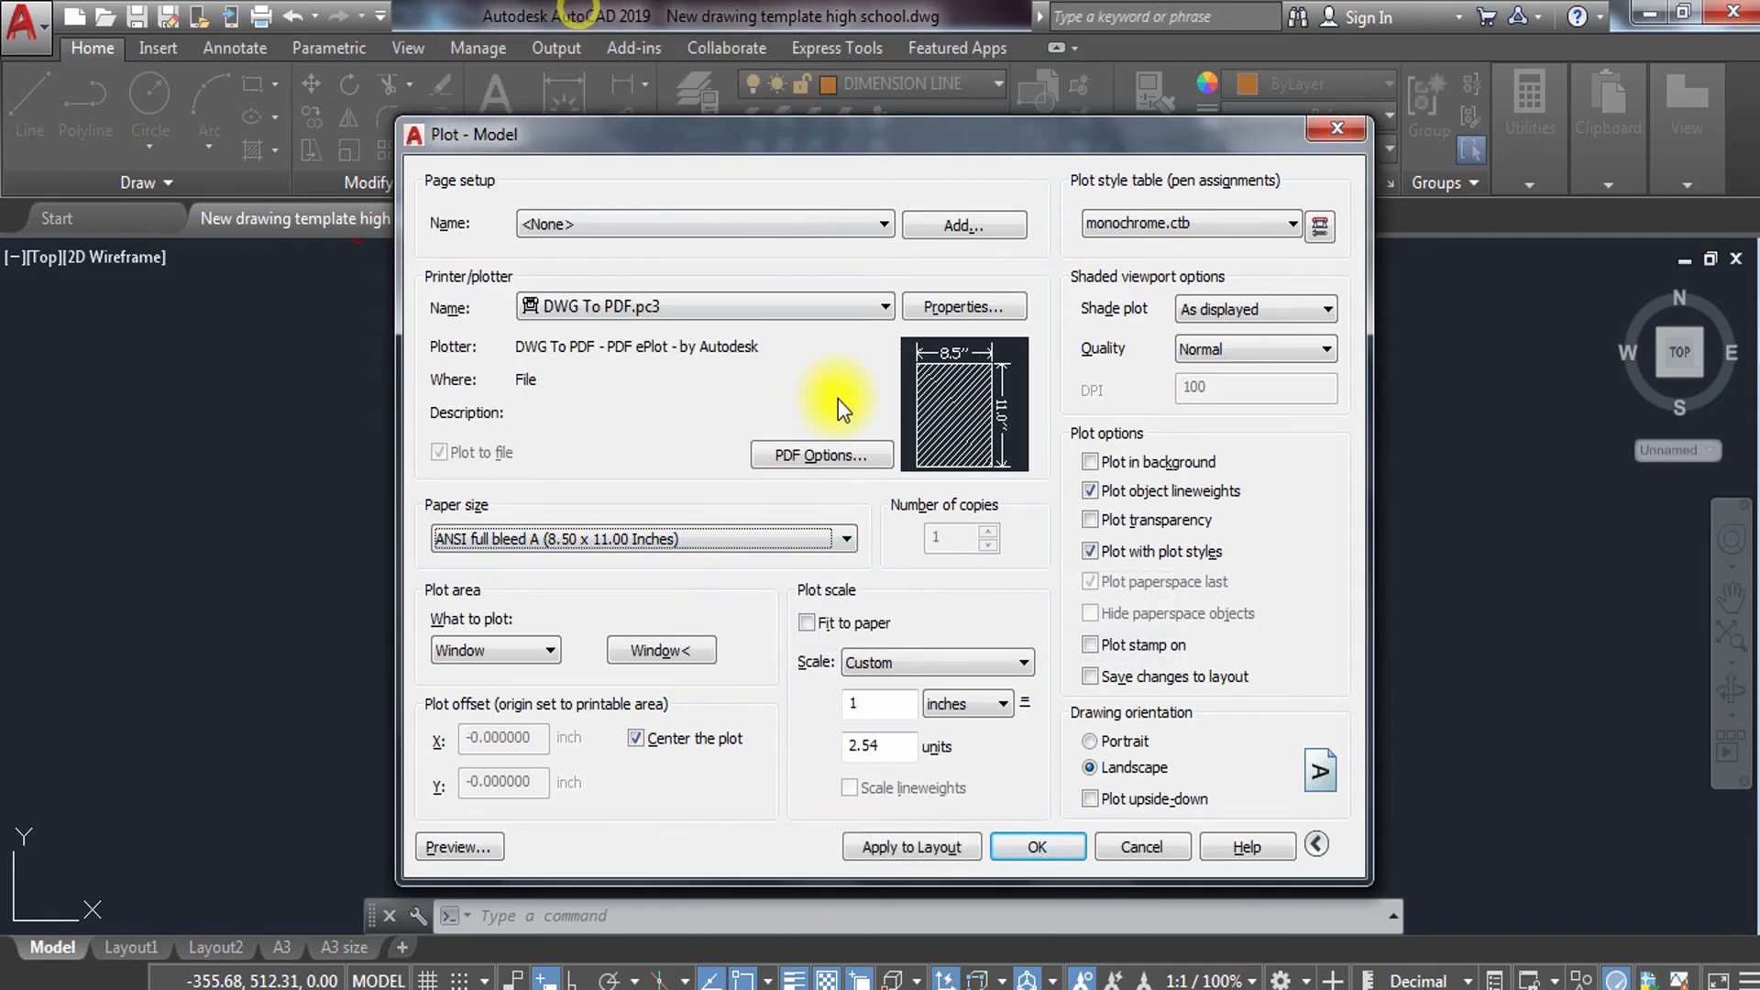
Review the available plot style tables and keep monochrome.ctb.
{"action": "left_click", "coordinate": [1164, 229]}
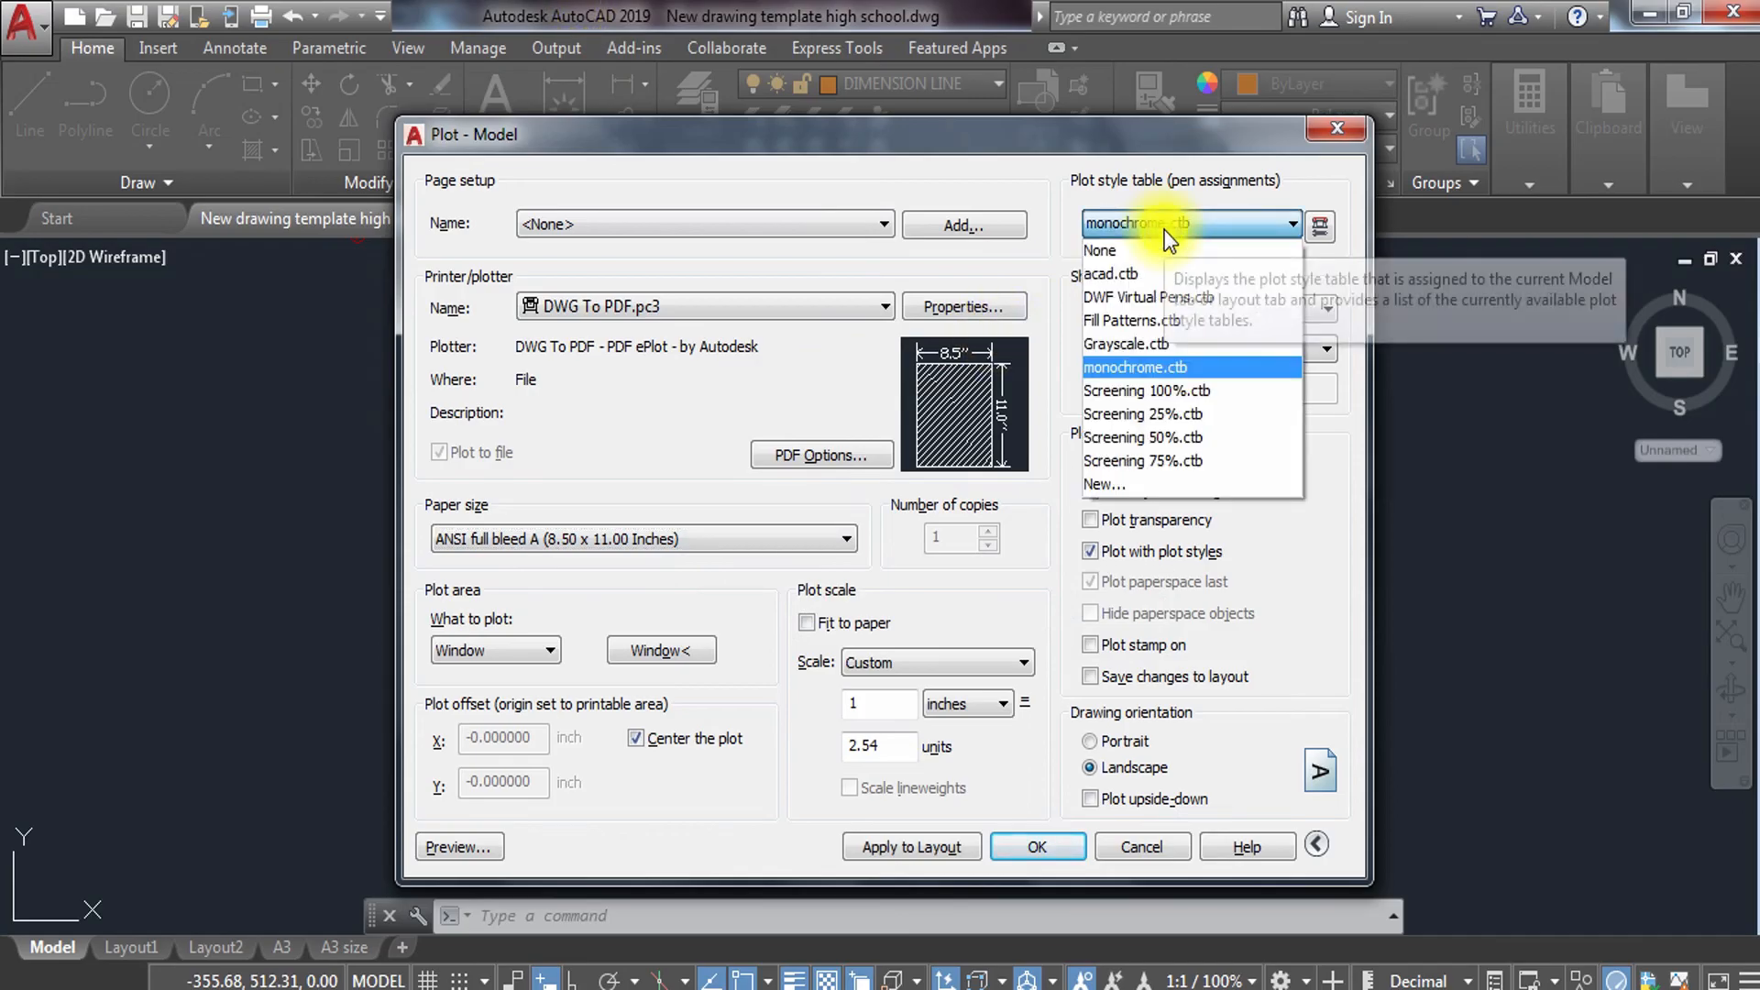
{"action": "left_click", "coordinate": [1166, 234]}
{"action": "left_click", "coordinate": [1206, 223]}
{"action": "left_click", "coordinate": [1206, 224]}
{"action": "left_click", "coordinate": [1192, 227]}
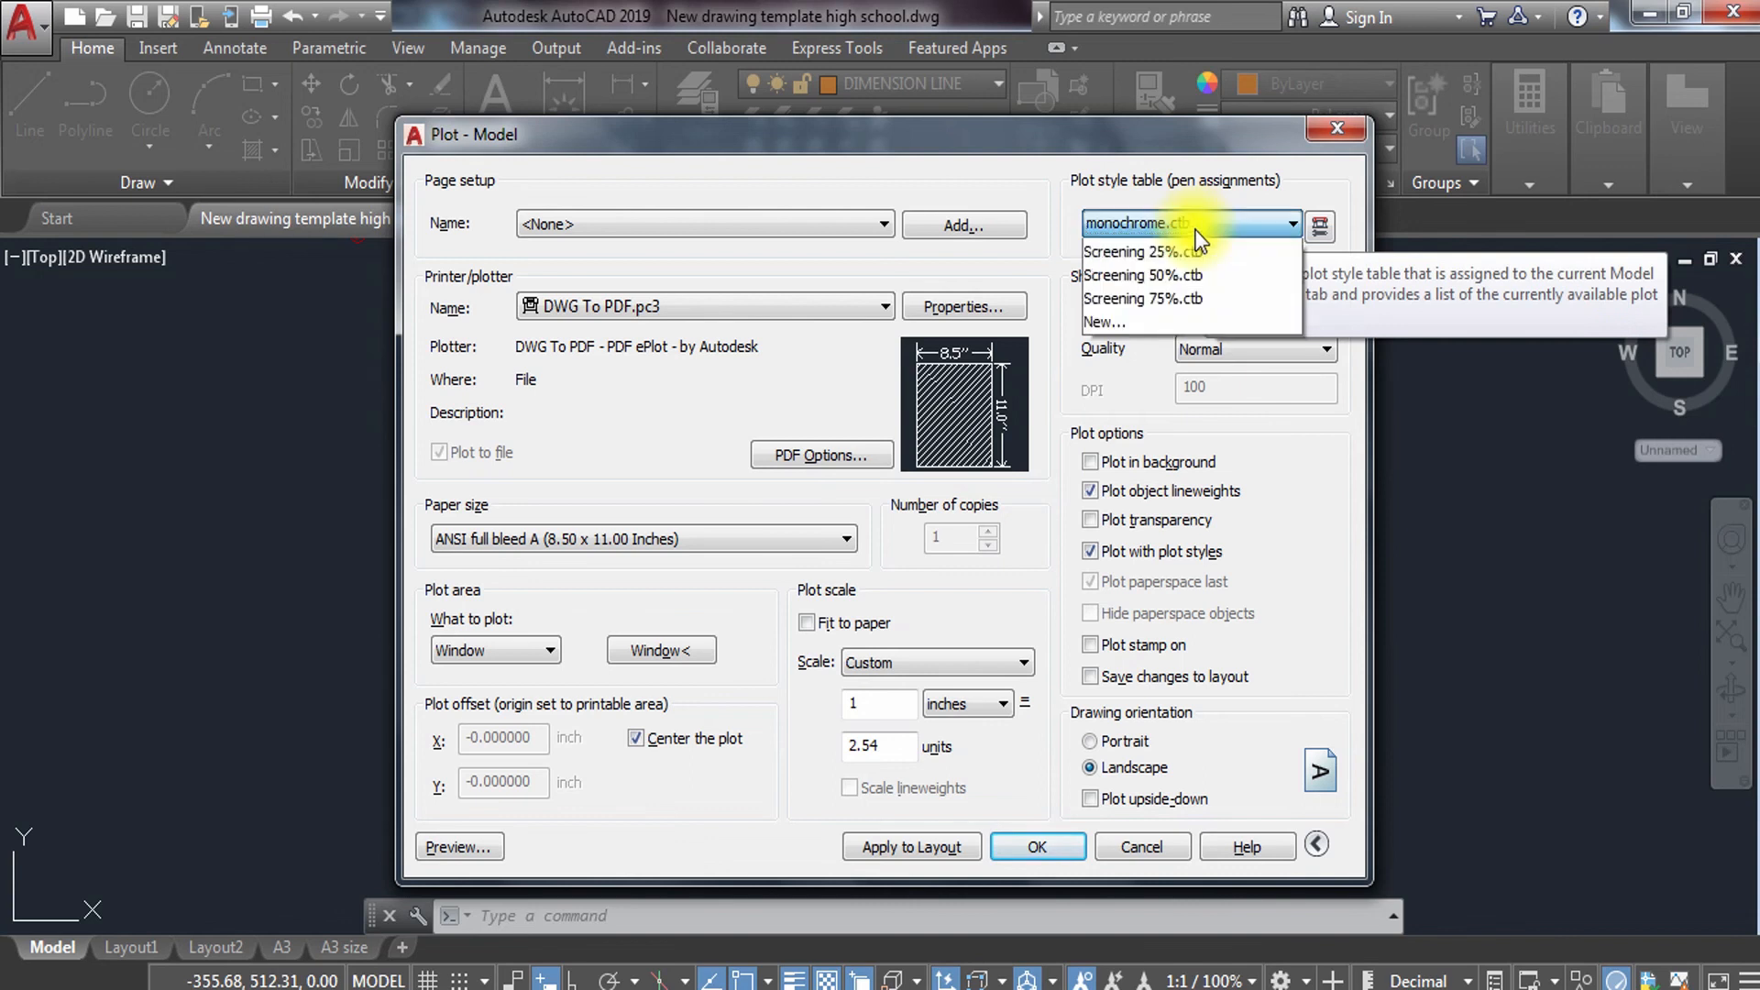
{"action": "left_click", "coordinate": [1197, 227]}
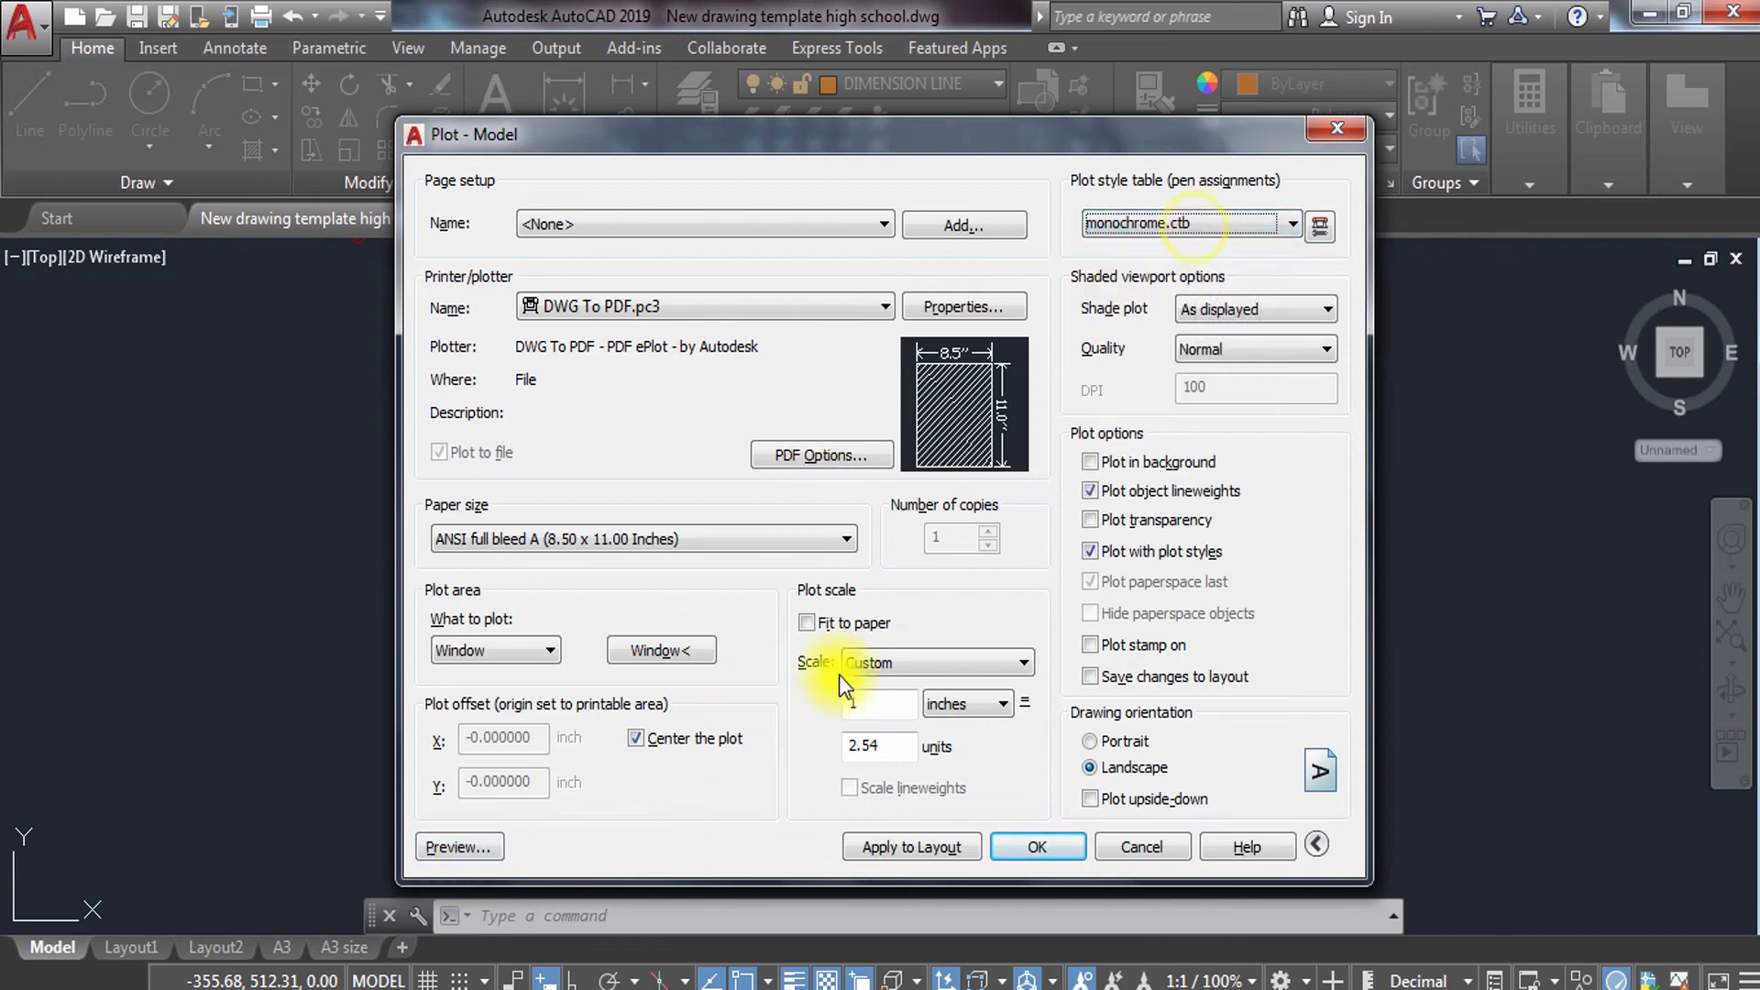
Keep the plot scale at 1 inch to 2.54 units, apply the settings to the layout and preview the plot.
{"action": "left_click", "coordinate": [885, 745]}
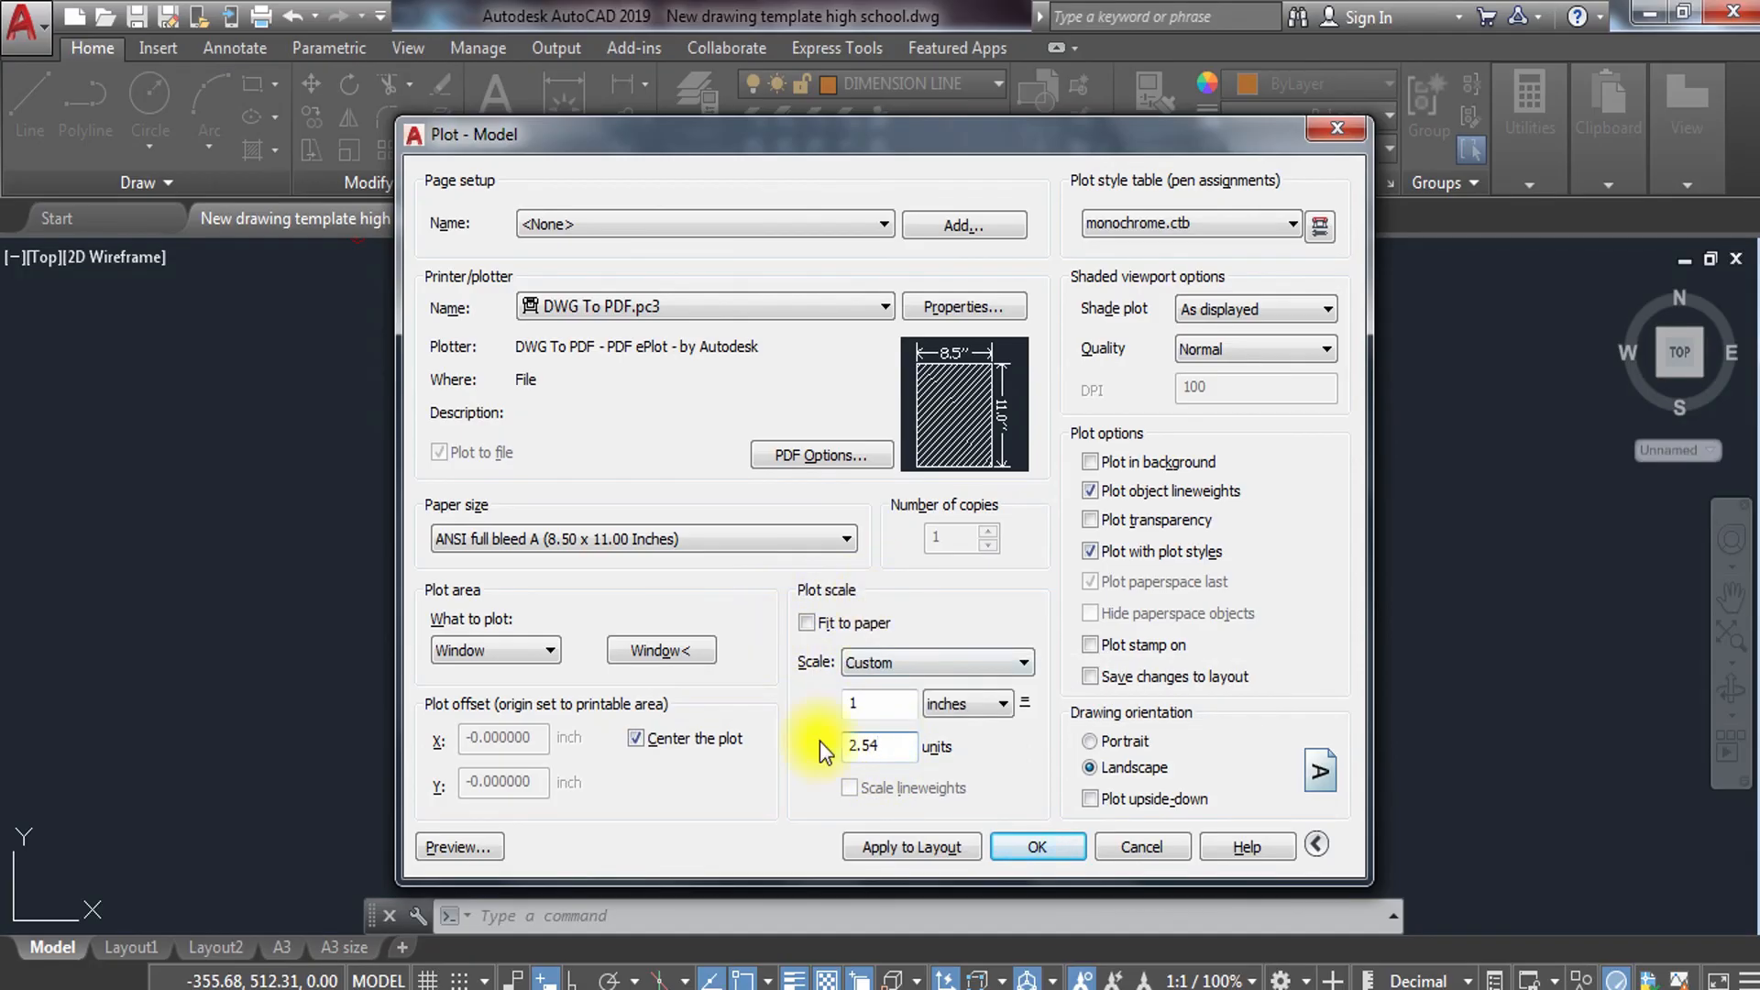
{"action": "left_click", "coordinate": [913, 845]}
{"action": "left_click", "coordinate": [475, 845]}
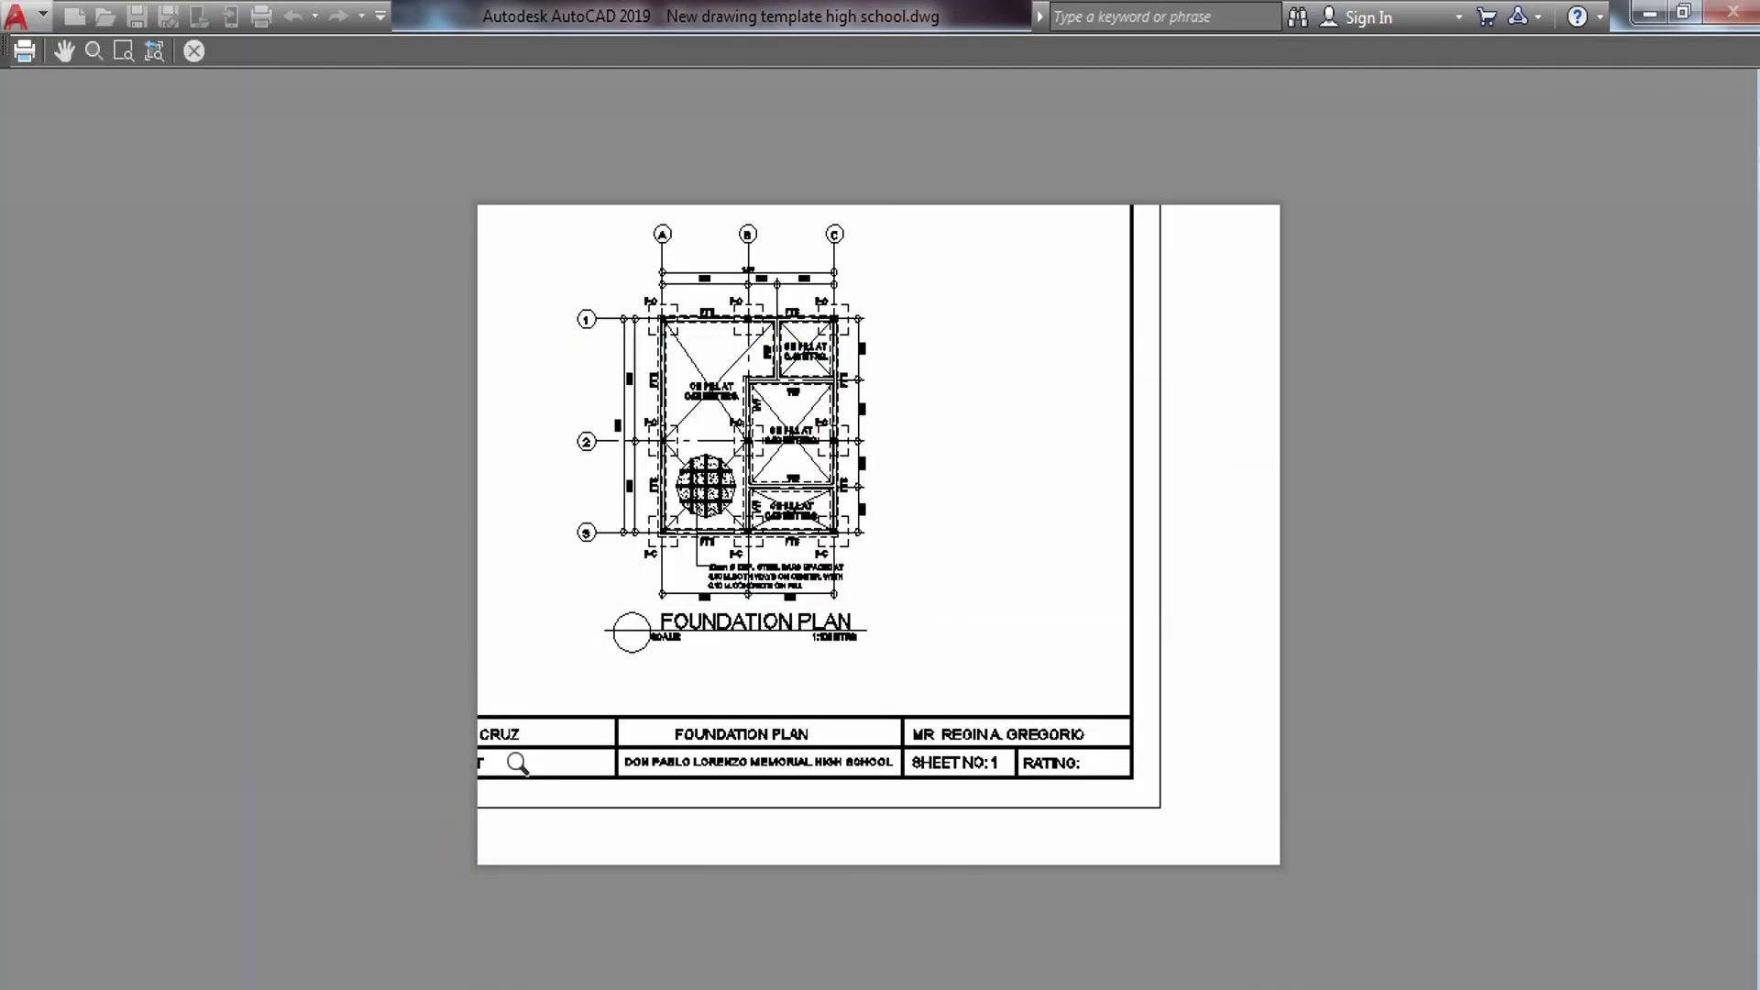
{"action": "key", "text": "Escape"}
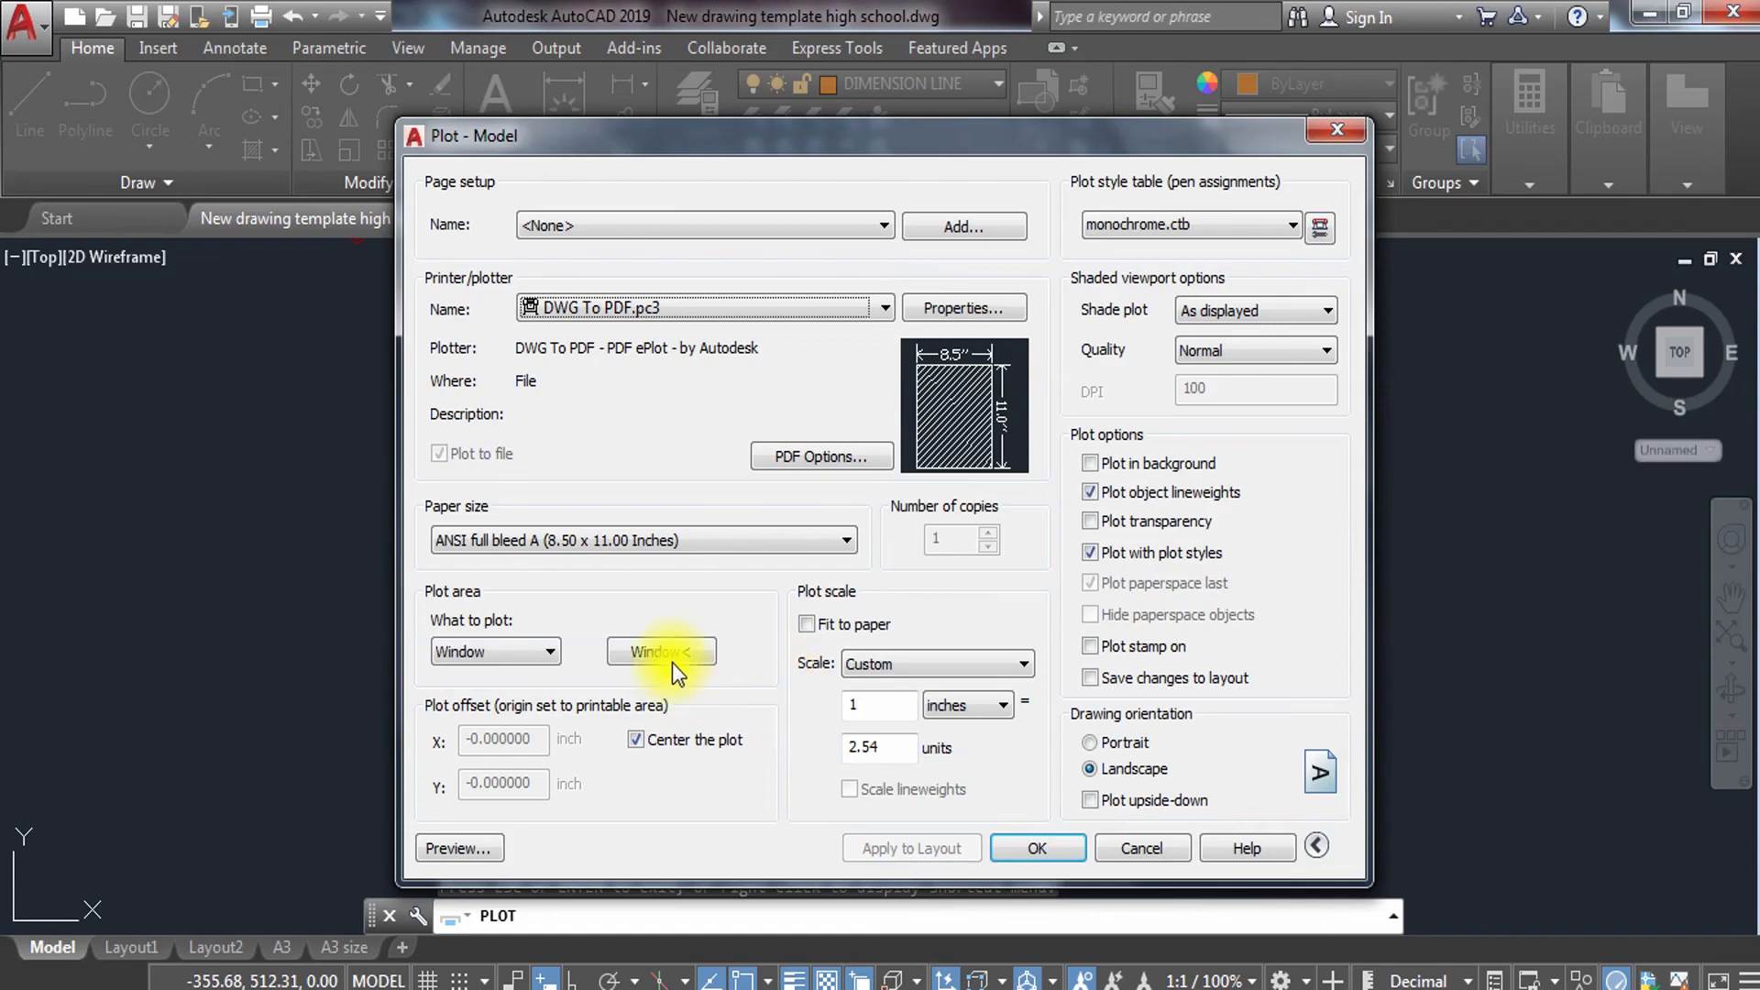
Redefine the plot window from the upper-left to the lower-right corner of the foundation plan's border sheet.
{"action": "left_click", "coordinate": [673, 655]}
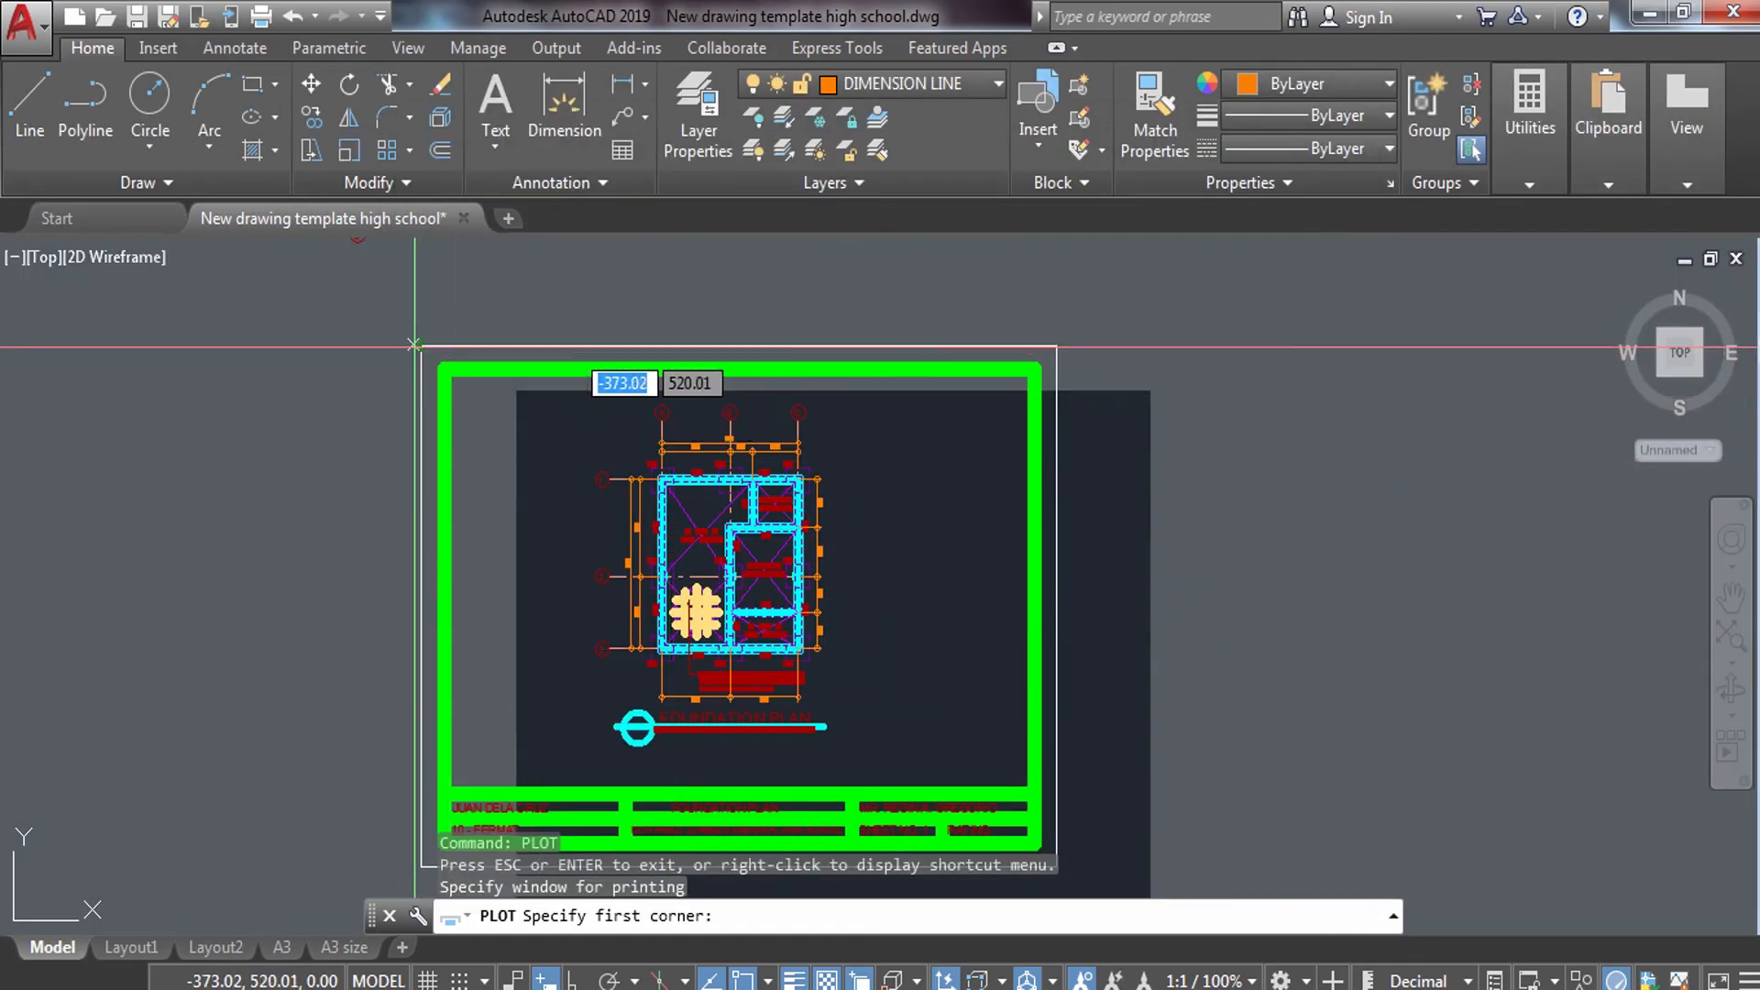
{"action": "left_click", "coordinate": [414, 346]}
{"action": "middle_click_drag", "start_coordinate": [825, 692], "coordinate": [773, 589]}
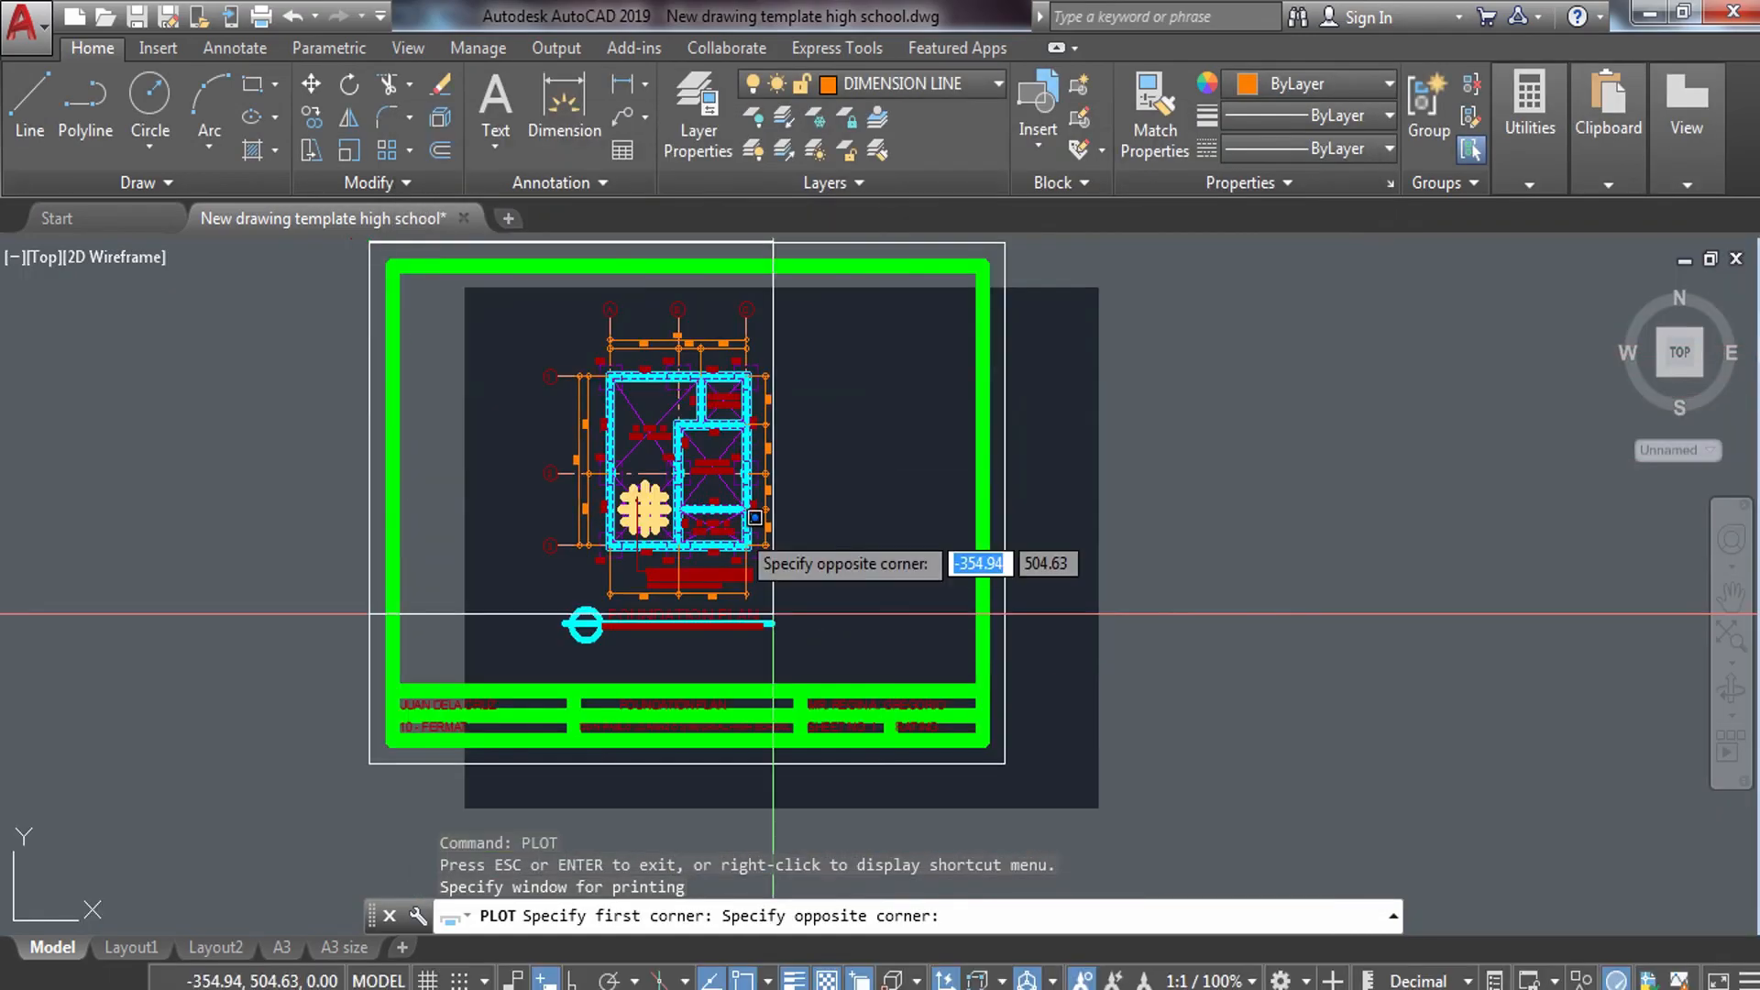
{"action": "left_click", "coordinate": [990, 762]}
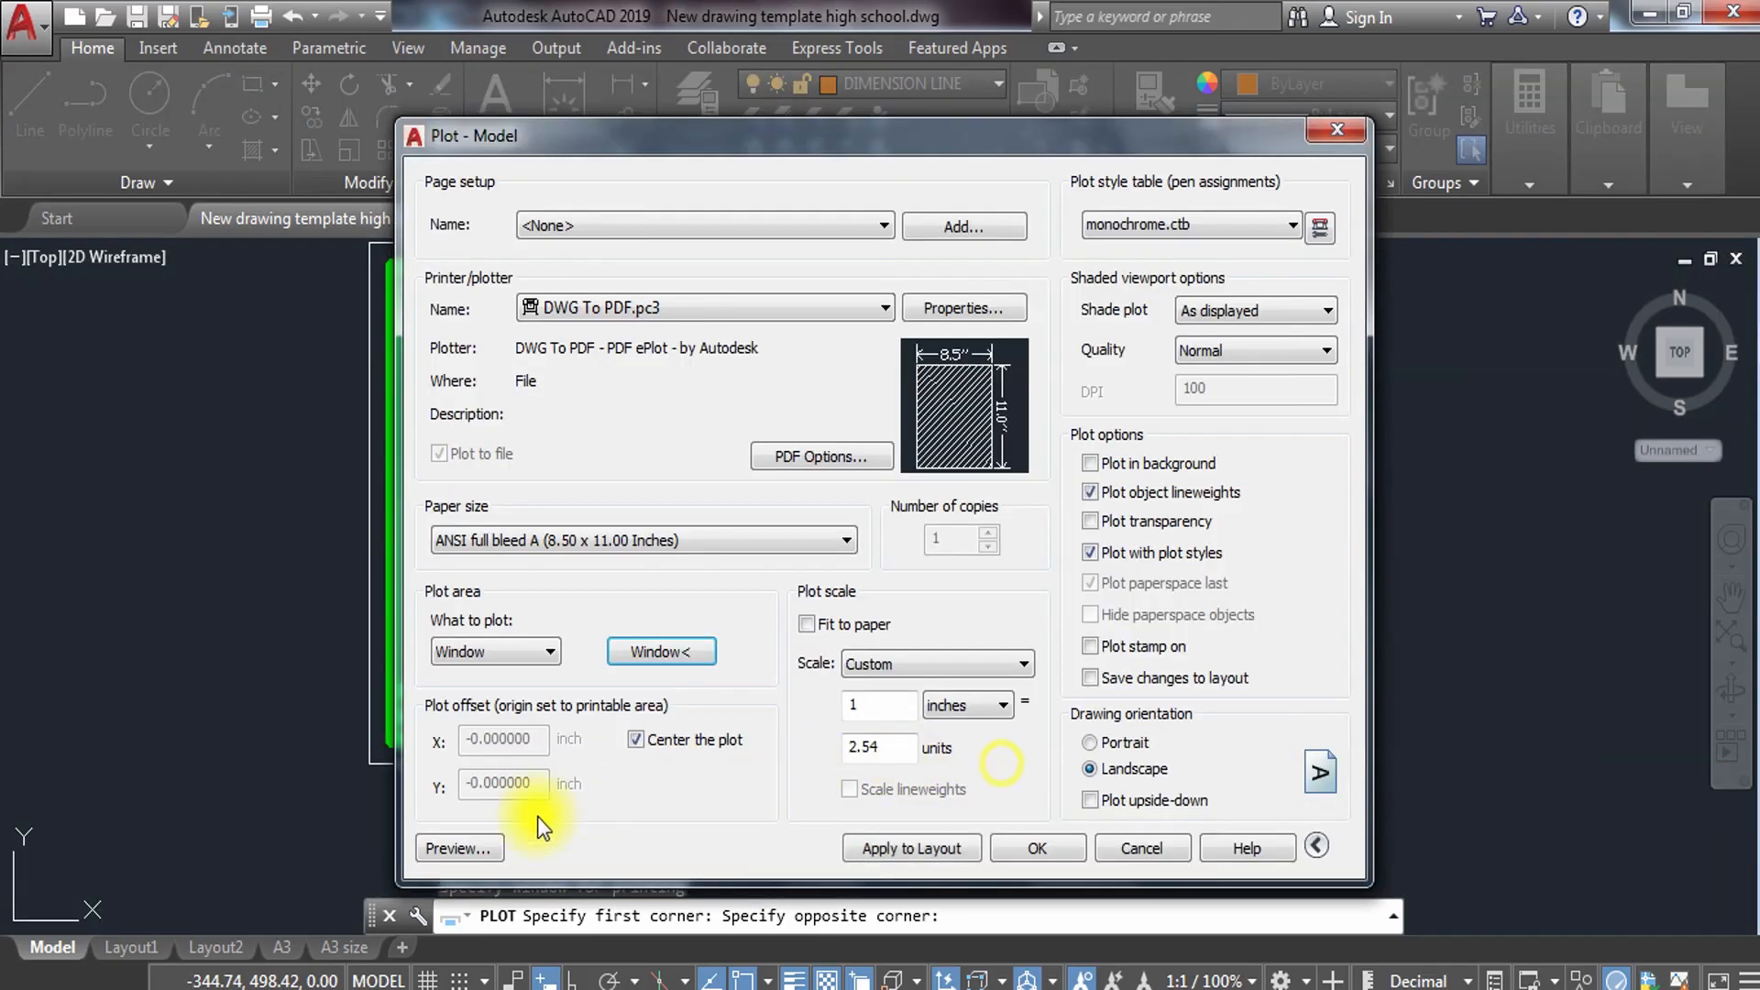
Preview the plot and inspect the foundation plan's dimensions, labels and title up close.
{"action": "left_click", "coordinate": [458, 847]}
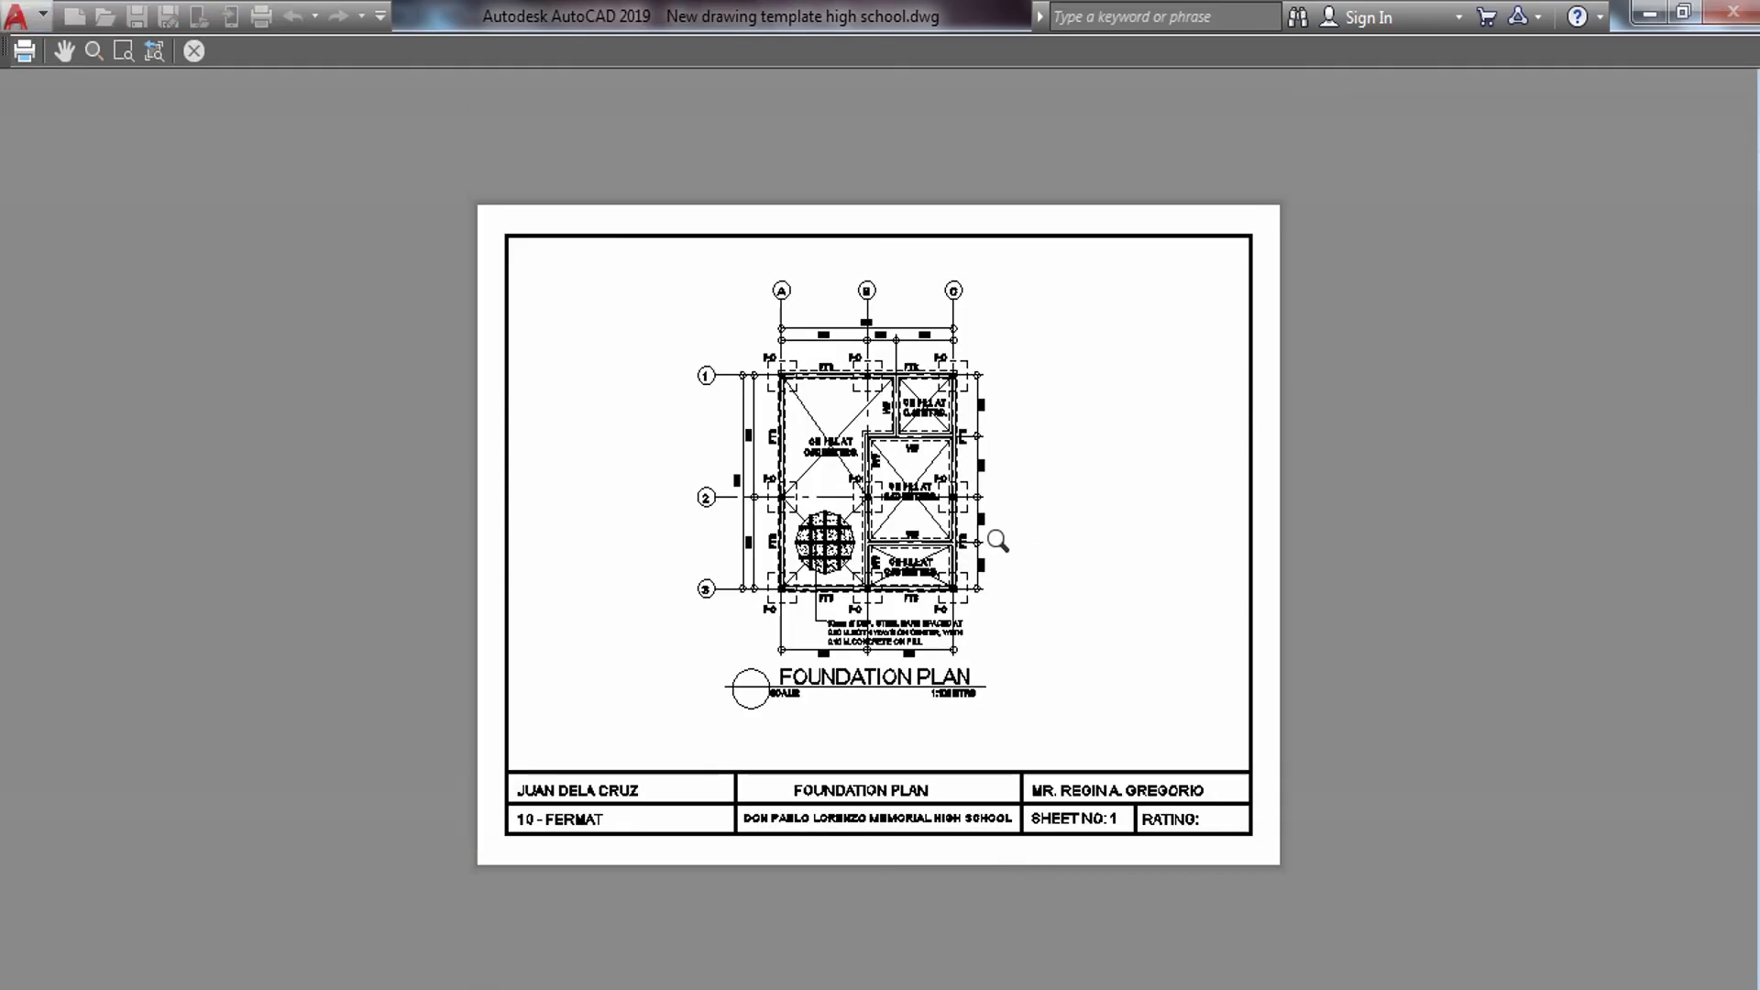
{"action": "left_click_drag", "start_coordinate": [866, 572], "coordinate": [686, 266]}
{"action": "left_click_drag", "start_coordinate": [807, 605], "coordinate": [906, 734]}
{"action": "left_click_drag", "start_coordinate": [760, 544], "coordinate": [787, 585]}
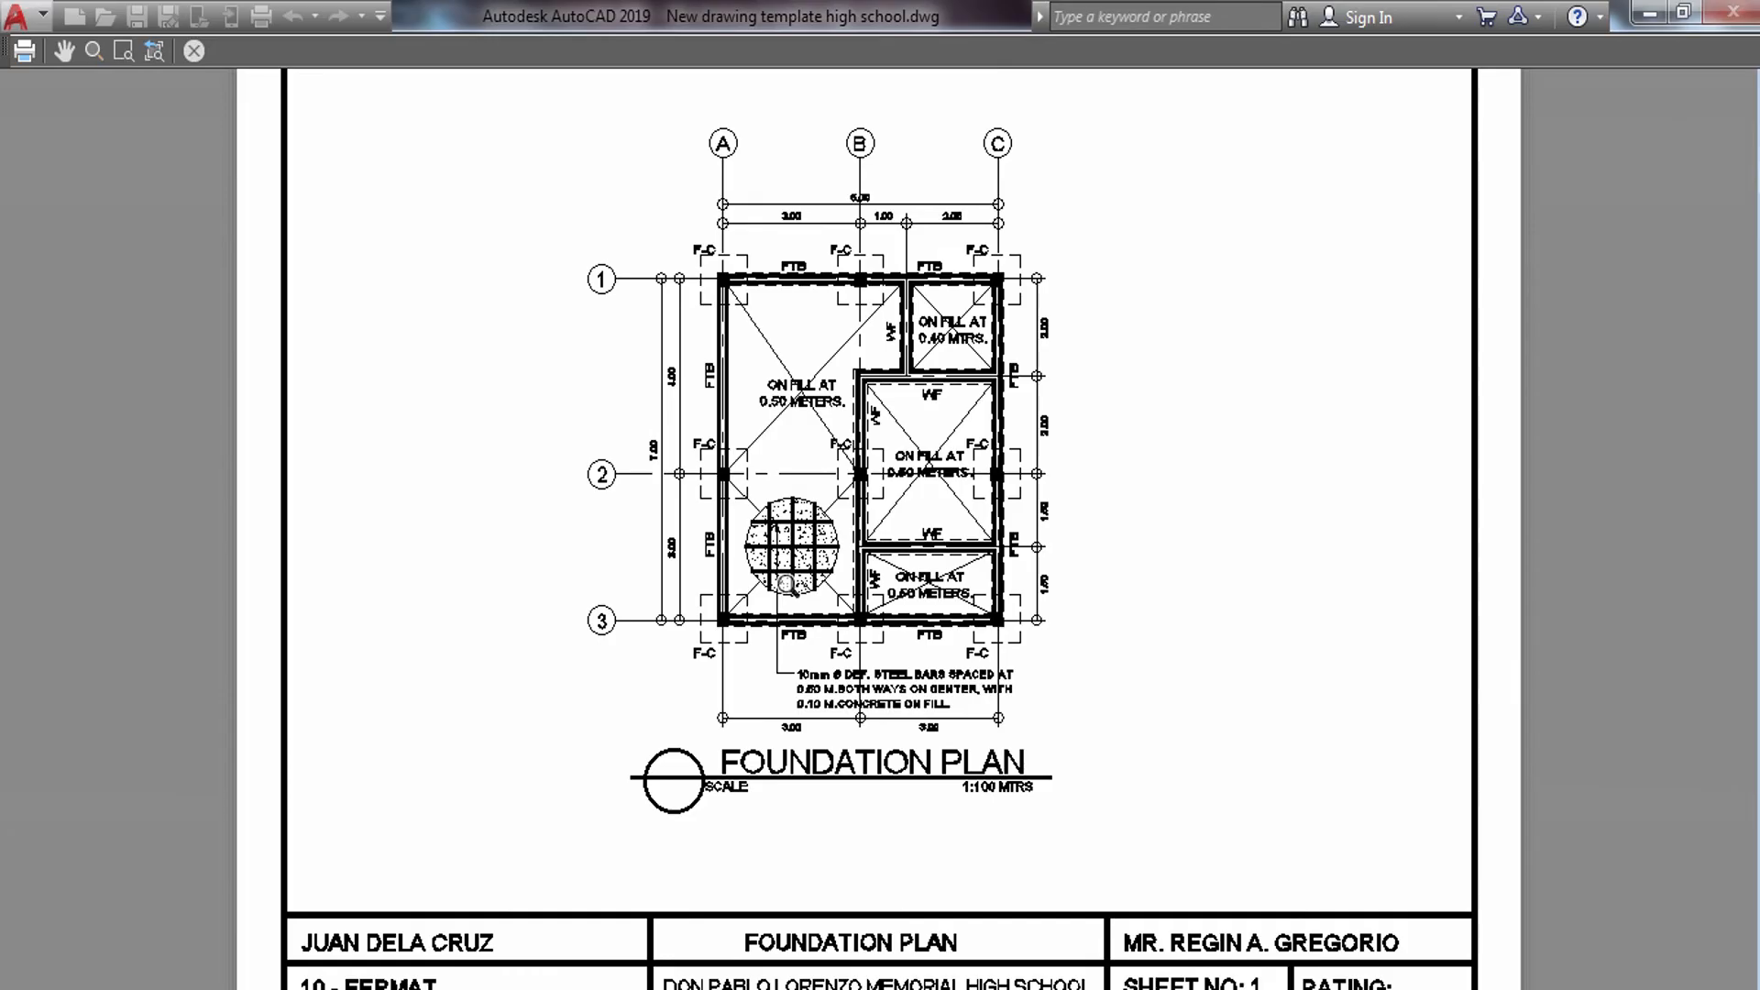
Examine the upper part of the previewed foundation plan, including its grid bubbles, dimension lines and wall footing lines, and close the preview.
{"action": "left_click_drag", "start_coordinate": [852, 321], "coordinate": [642, 90]}
{"action": "left_click_drag", "start_coordinate": [771, 240], "coordinate": [639, 85]}
{"action": "middle_click_drag", "start_coordinate": [710, 288], "coordinate": [679, 596]}
{"action": "right_click", "coordinate": [690, 538]}
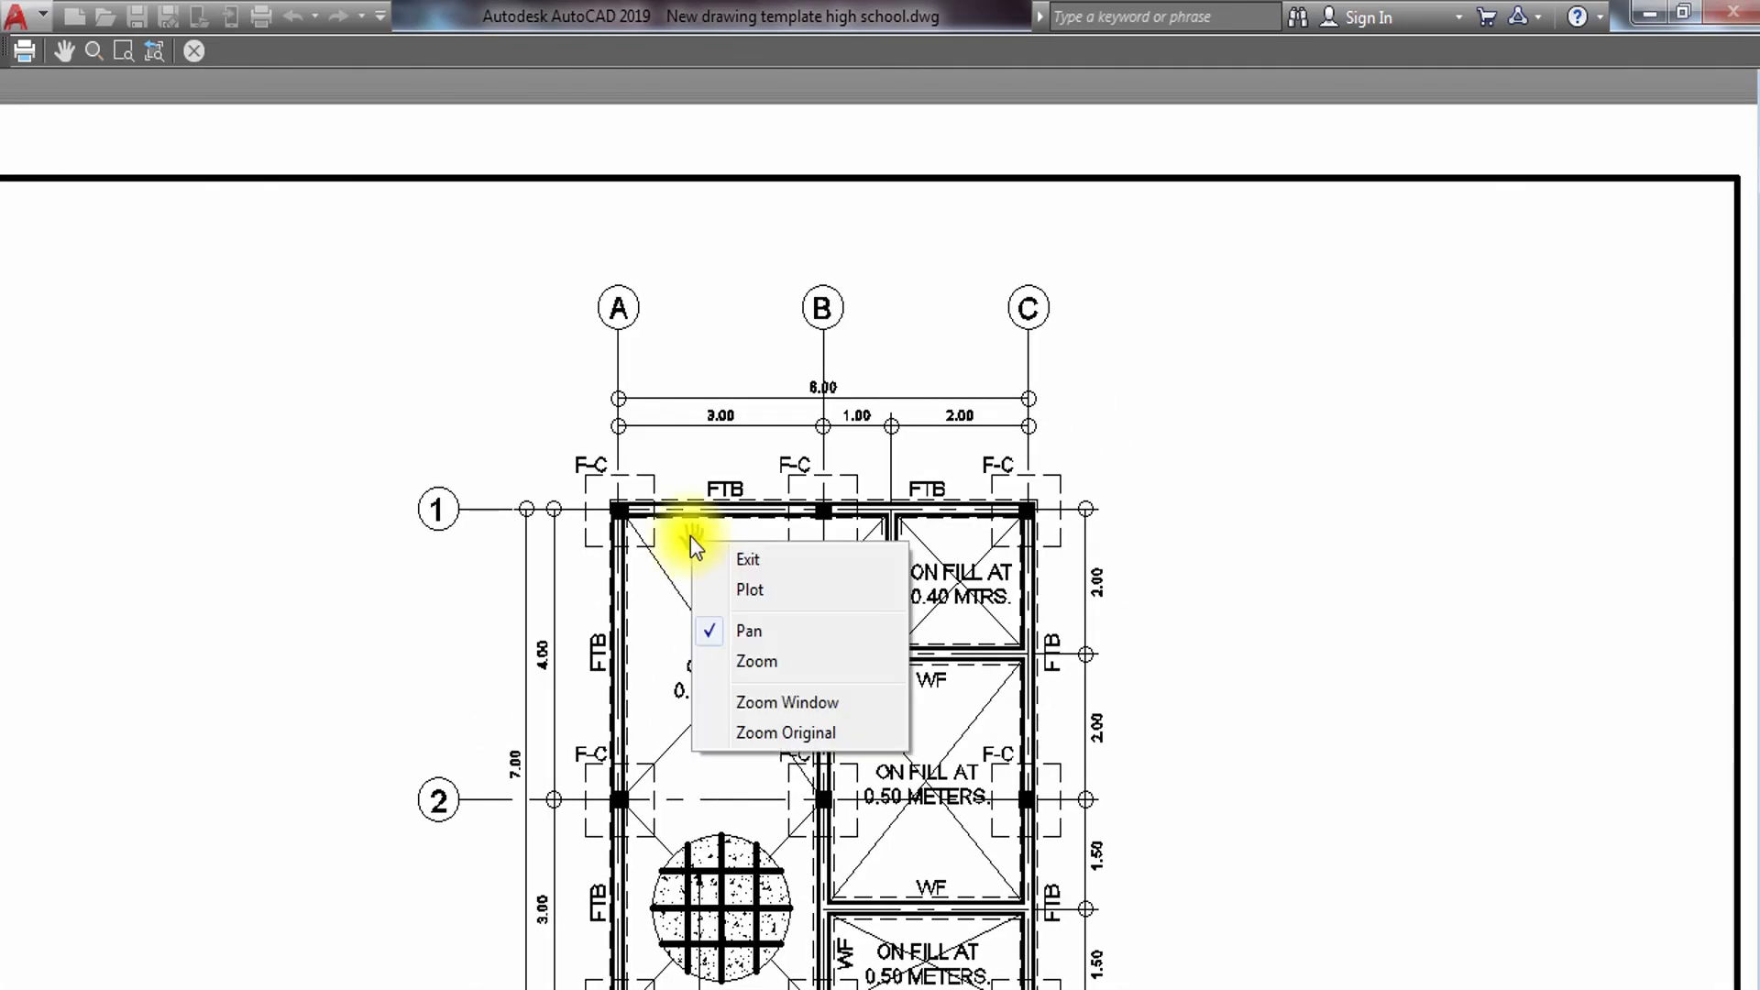
{"action": "left_click", "coordinate": [775, 661]}
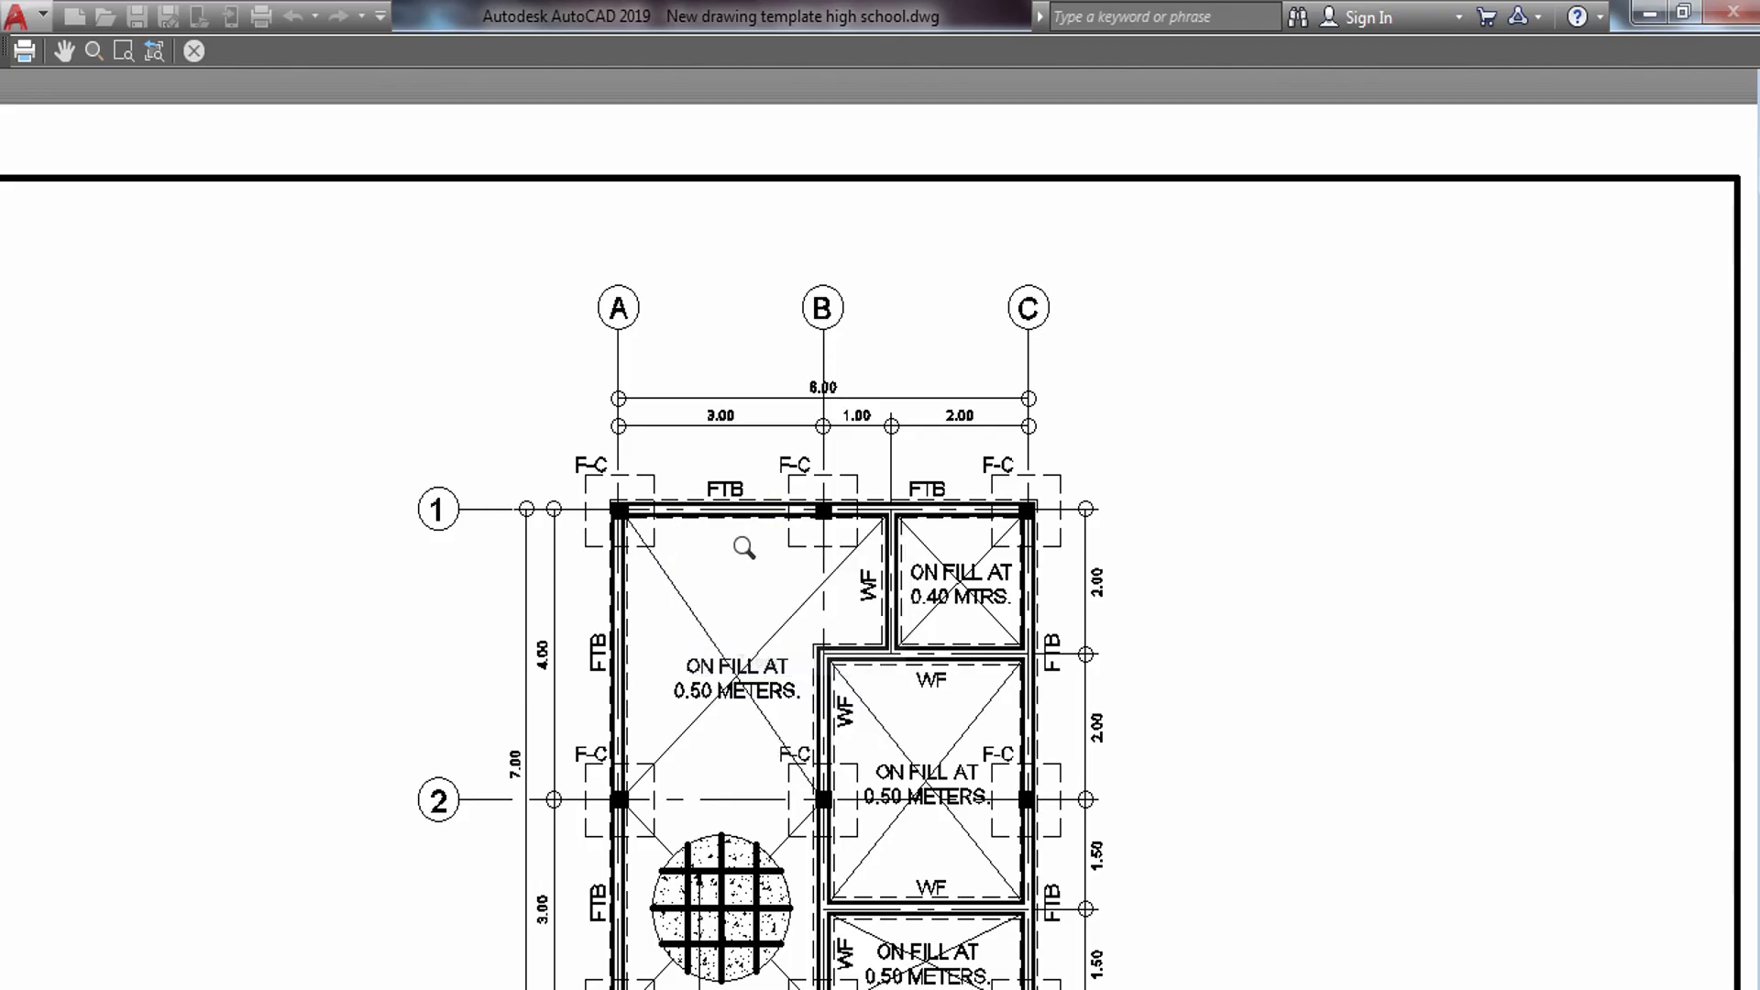
{"action": "left_click_drag", "start_coordinate": [751, 537], "coordinate": [383, 344]}
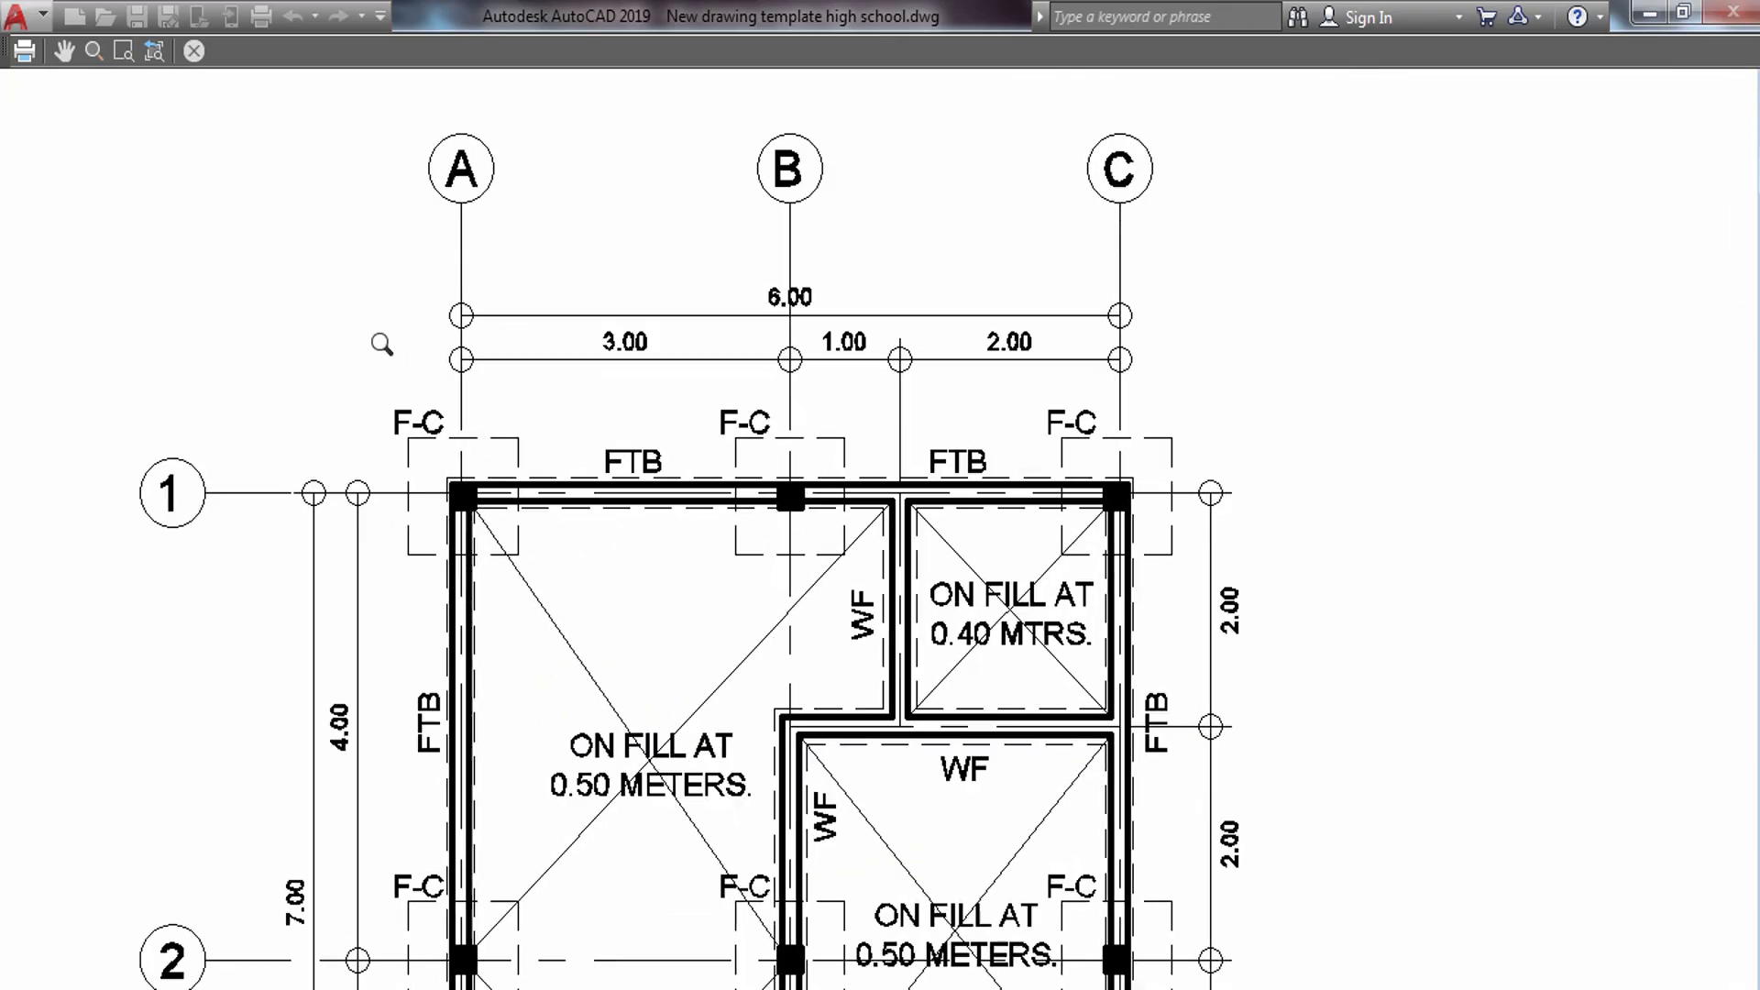
{"action": "left_click_drag", "start_coordinate": [569, 499], "coordinate": [406, 394]}
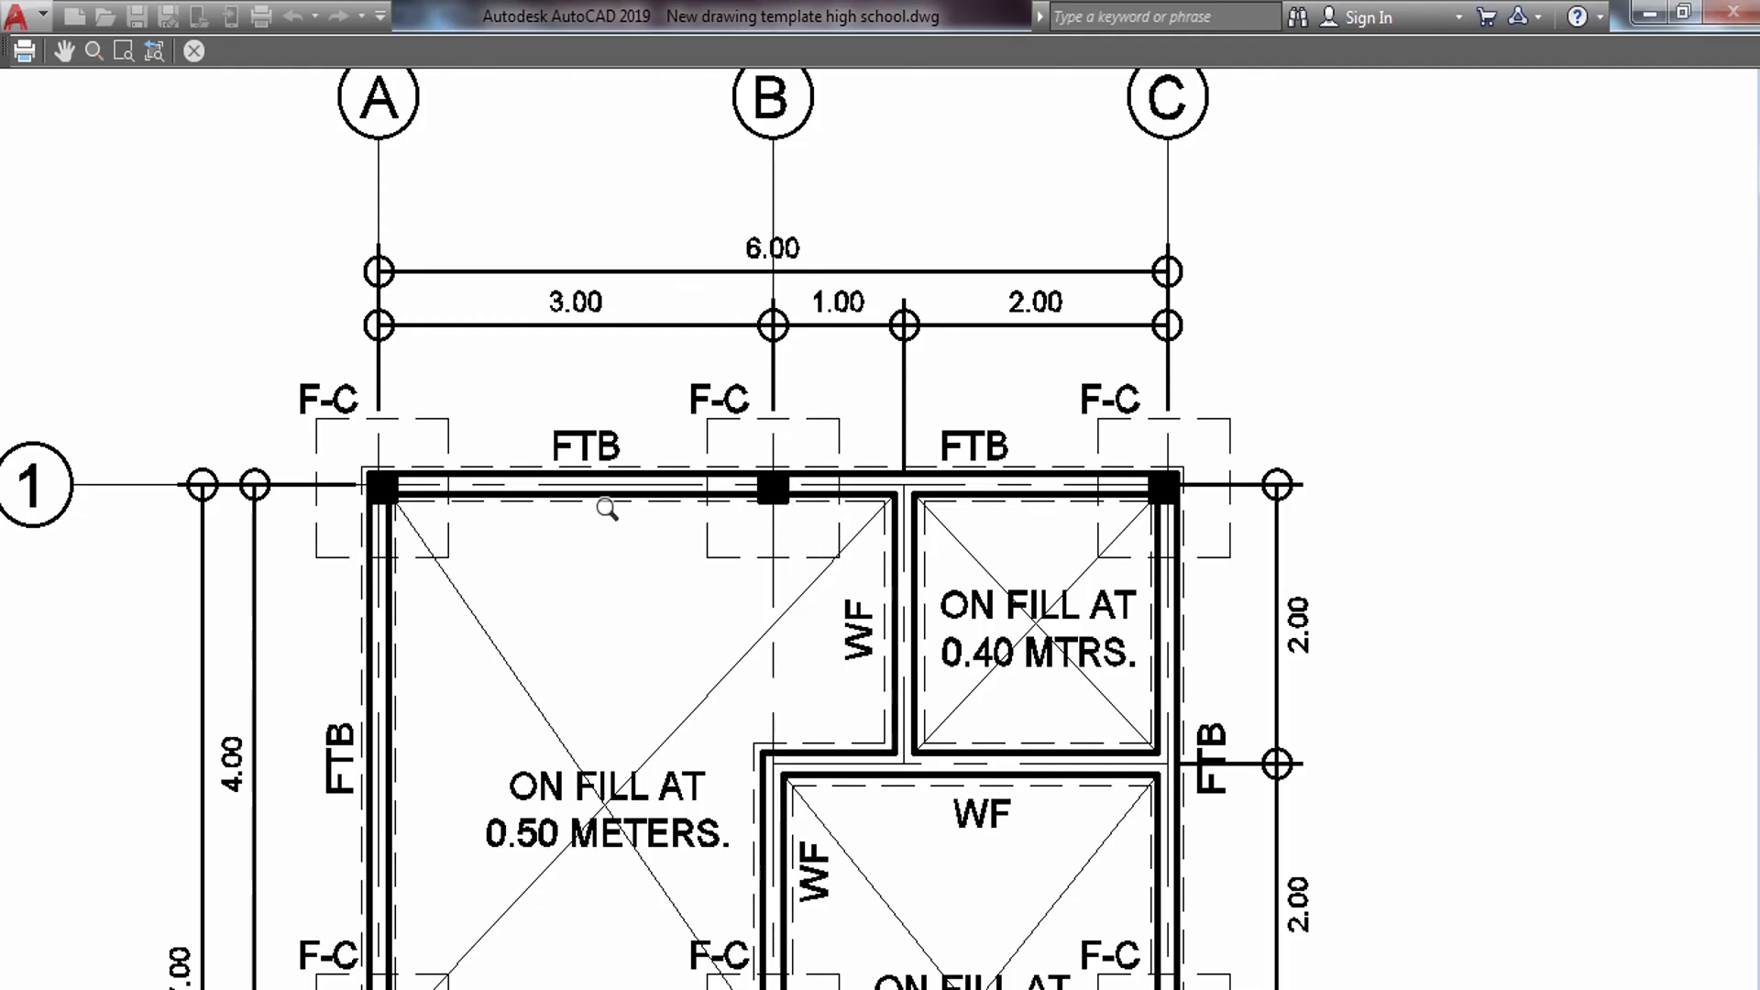
{"action": "scroll", "coordinate": [633, 484], "scroll_direction": "down", "scroll_amount": 2}
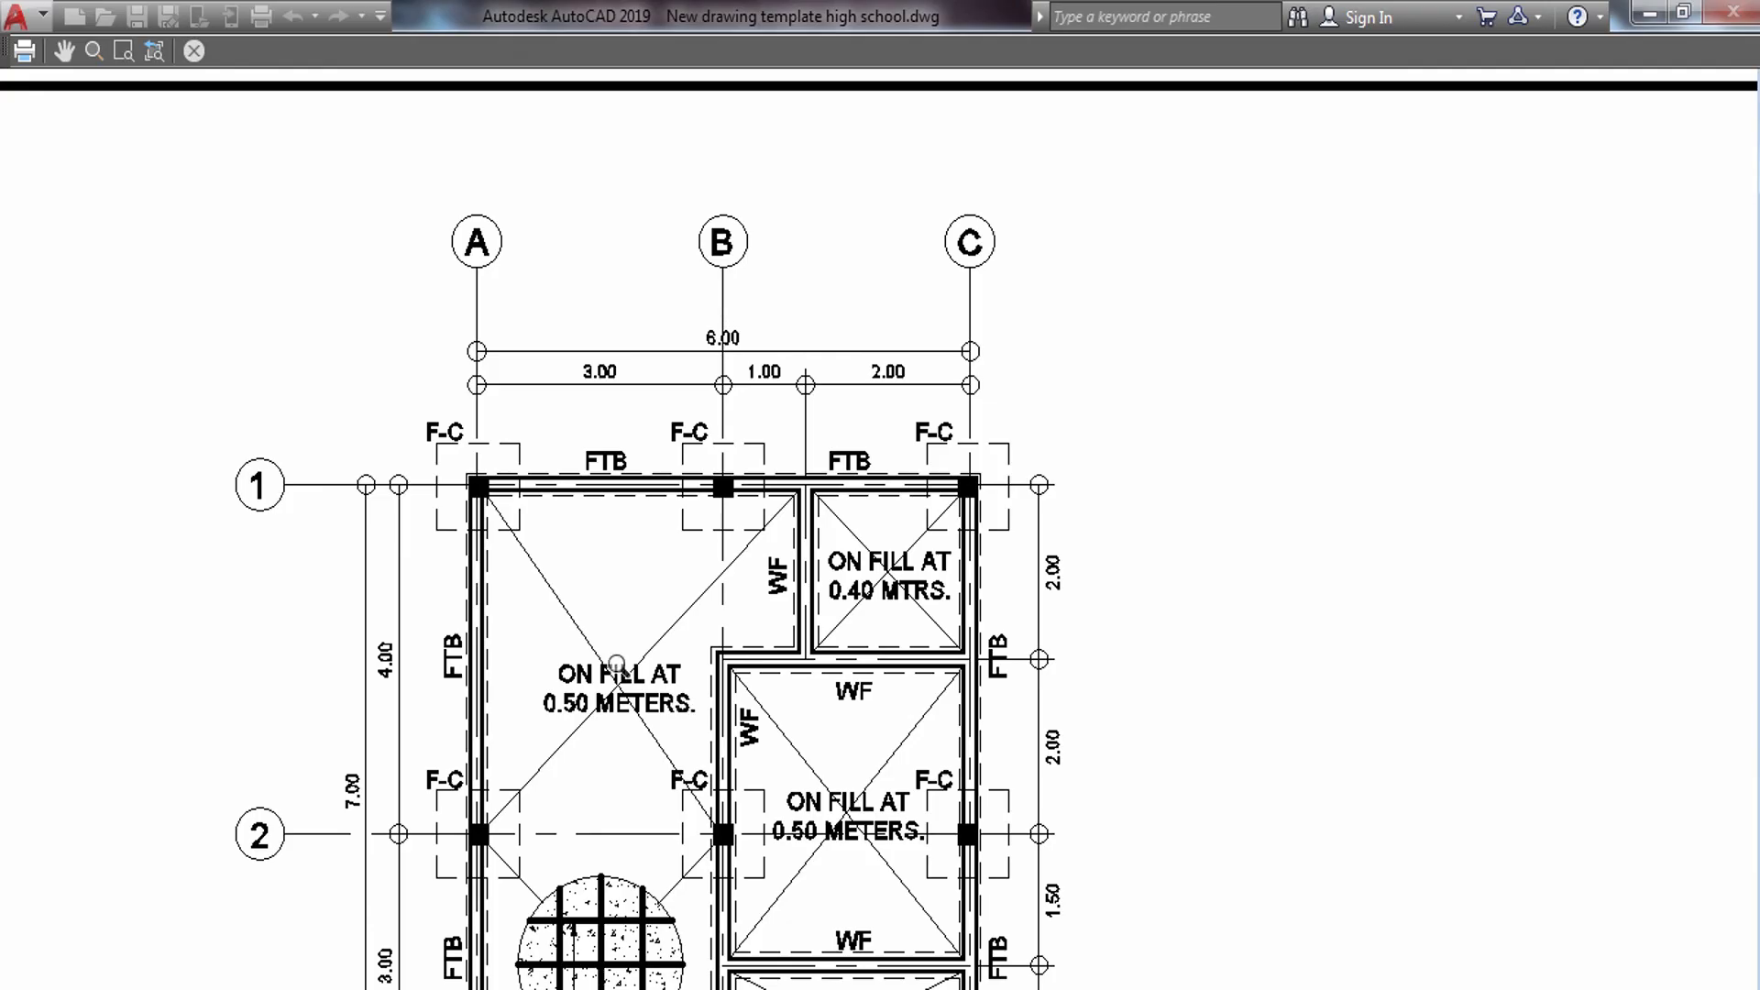
{"action": "scroll", "coordinate": [552, 671], "scroll_direction": "up", "scroll_amount": 2}
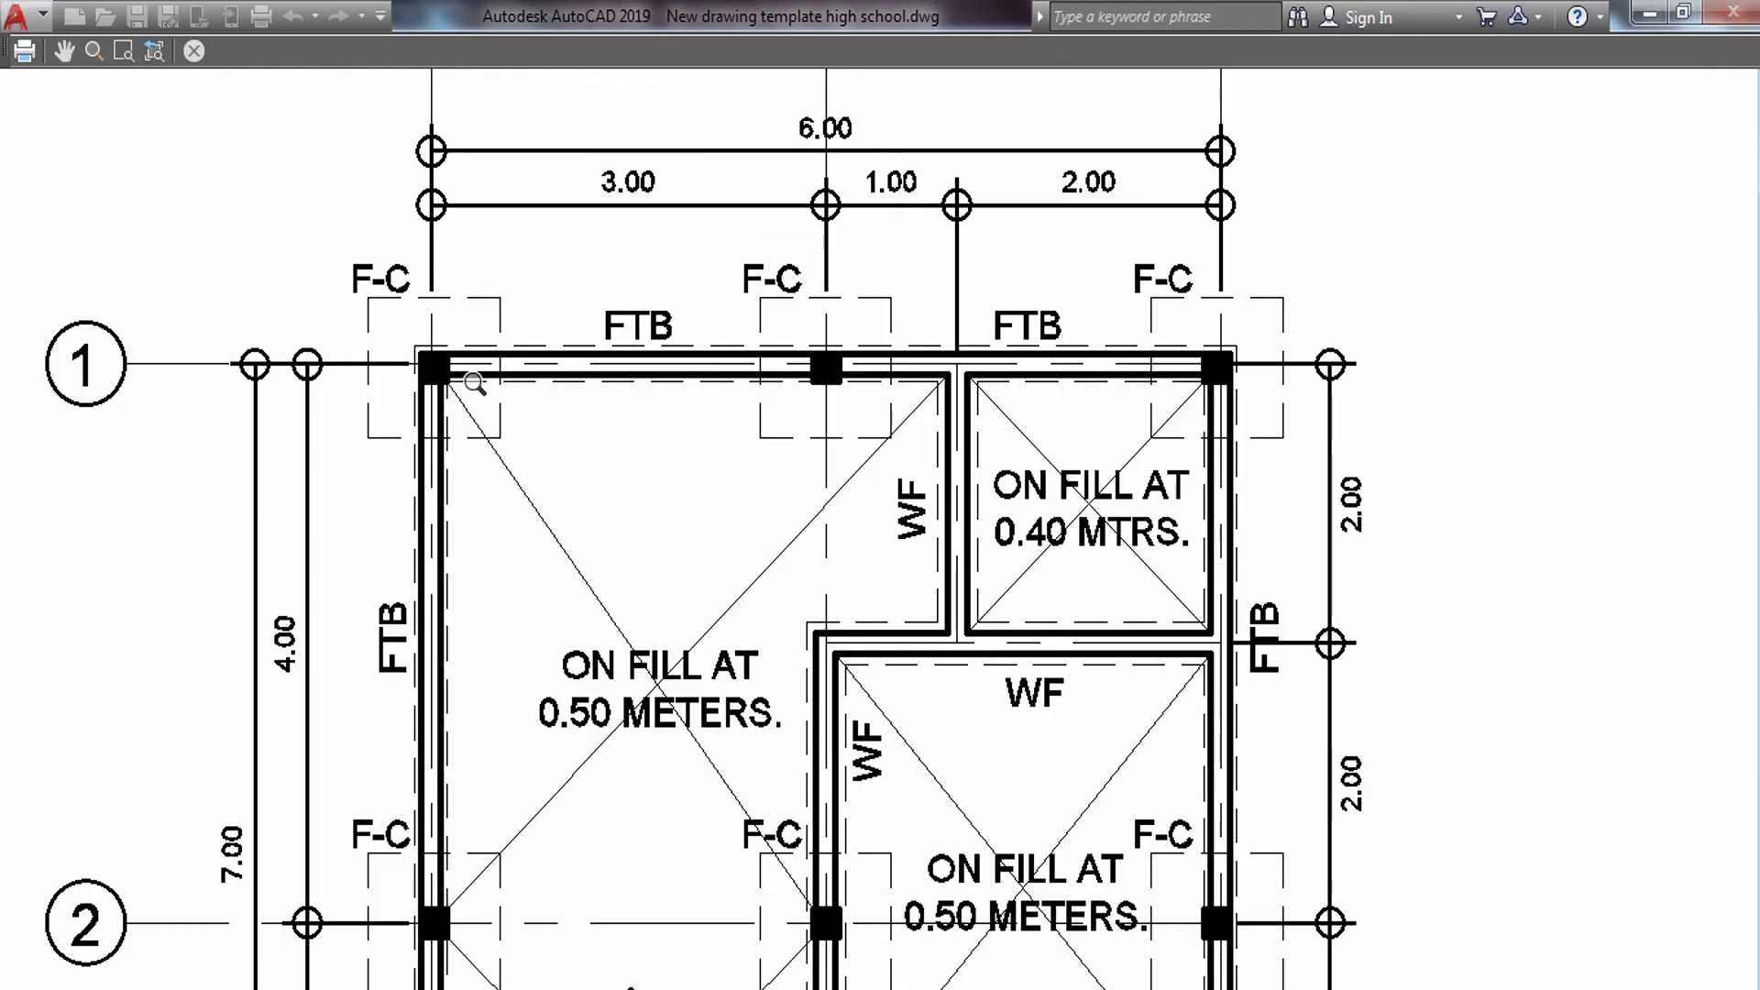
{"action": "left_click_drag", "start_coordinate": [711, 480], "coordinate": [792, 621]}
{"action": "left_click_drag", "start_coordinate": [750, 484], "coordinate": [863, 680]}
{"action": "key", "text": "Escape"}
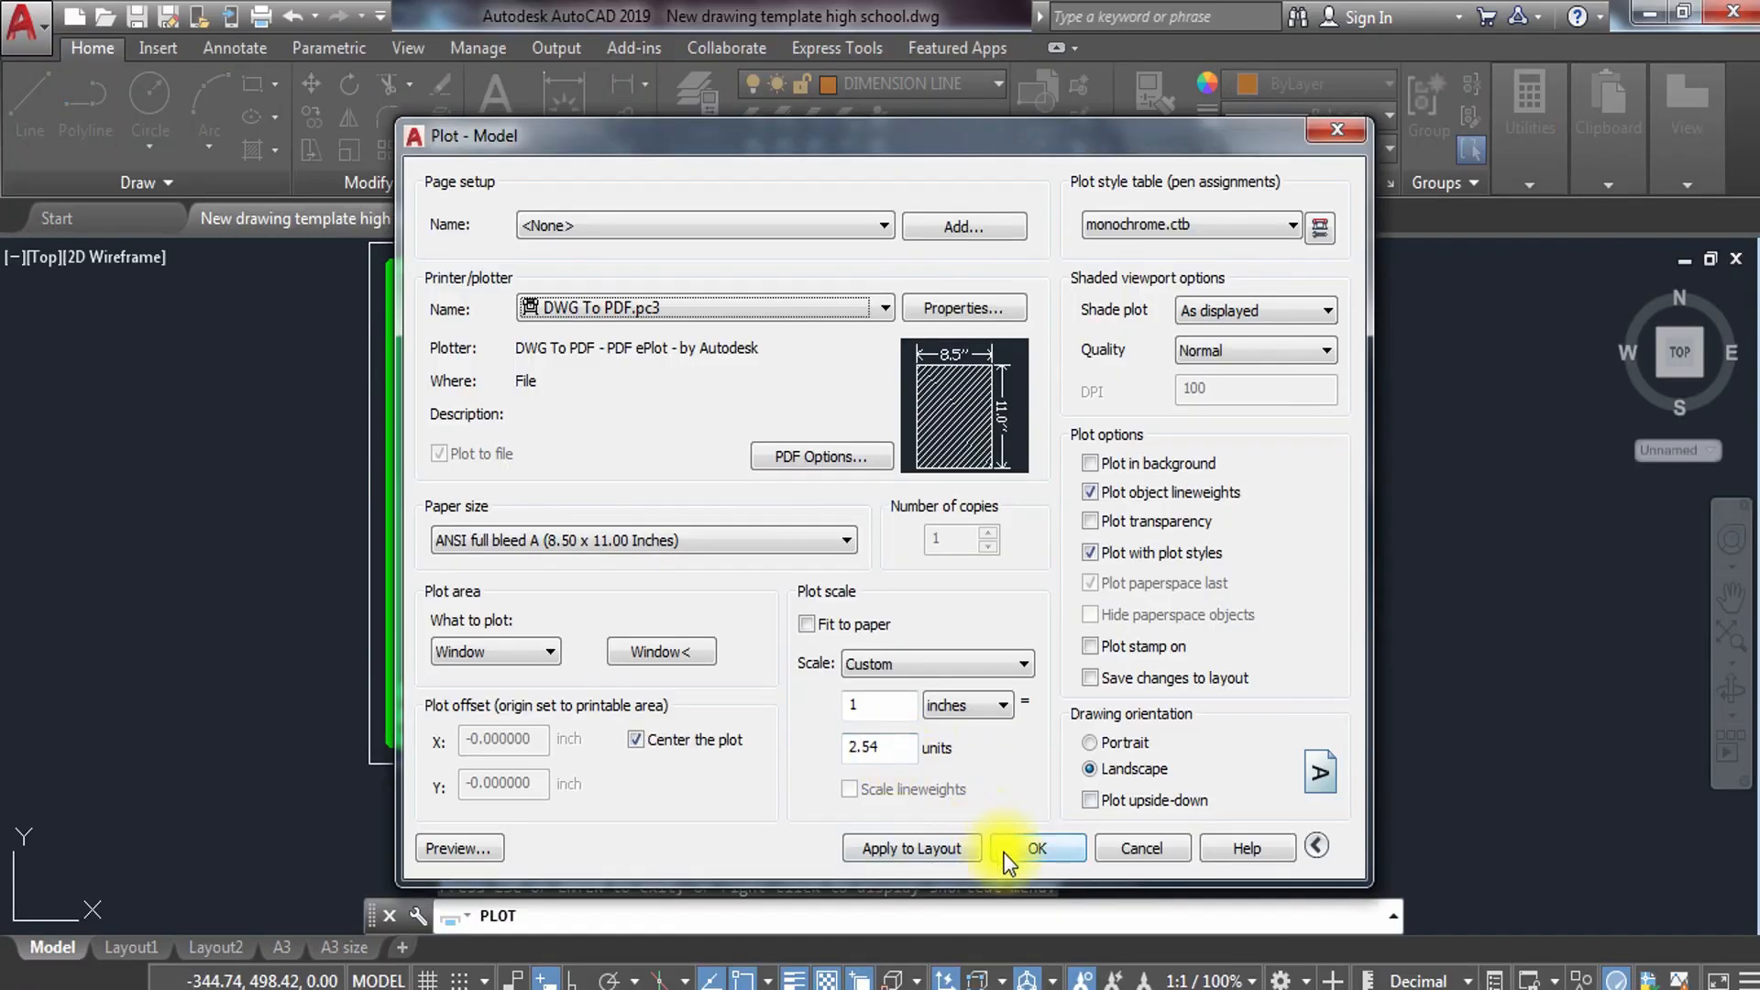
Apply the plot settings to the layout and plot the sheet to a PDF named FOUNDATION PLAN on the Desktop.
{"action": "left_click", "coordinate": [970, 849]}
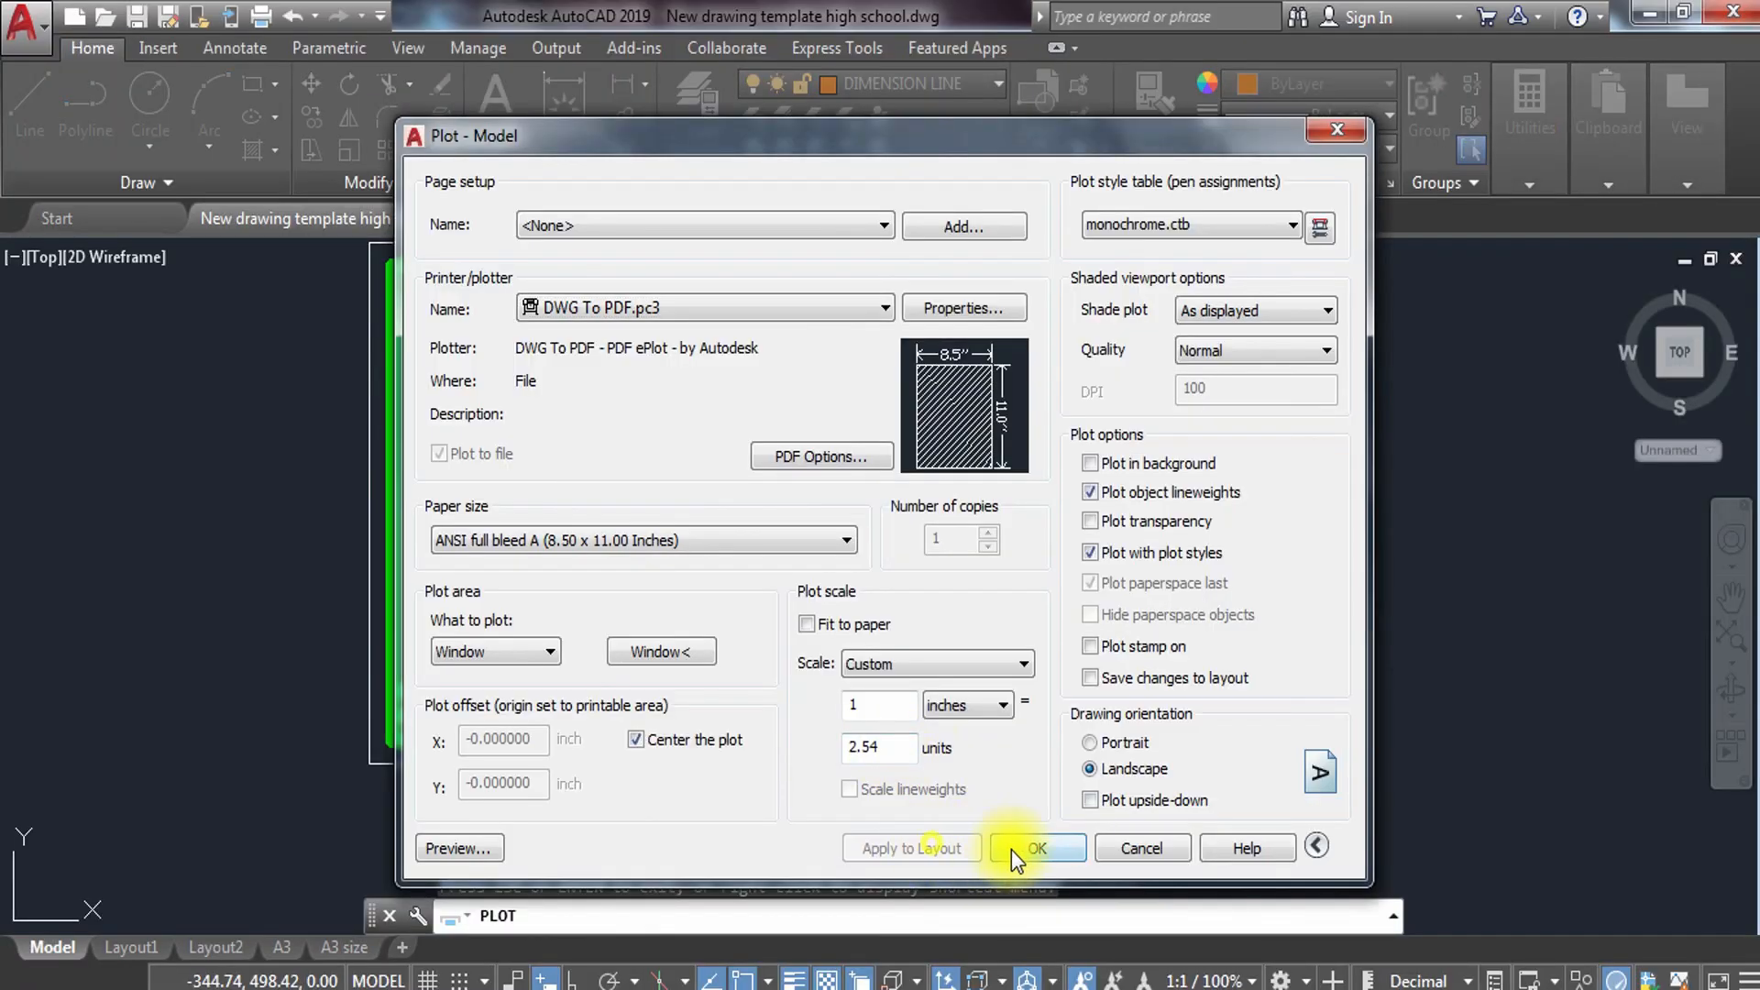
{"action": "left_click", "coordinate": [1037, 848]}
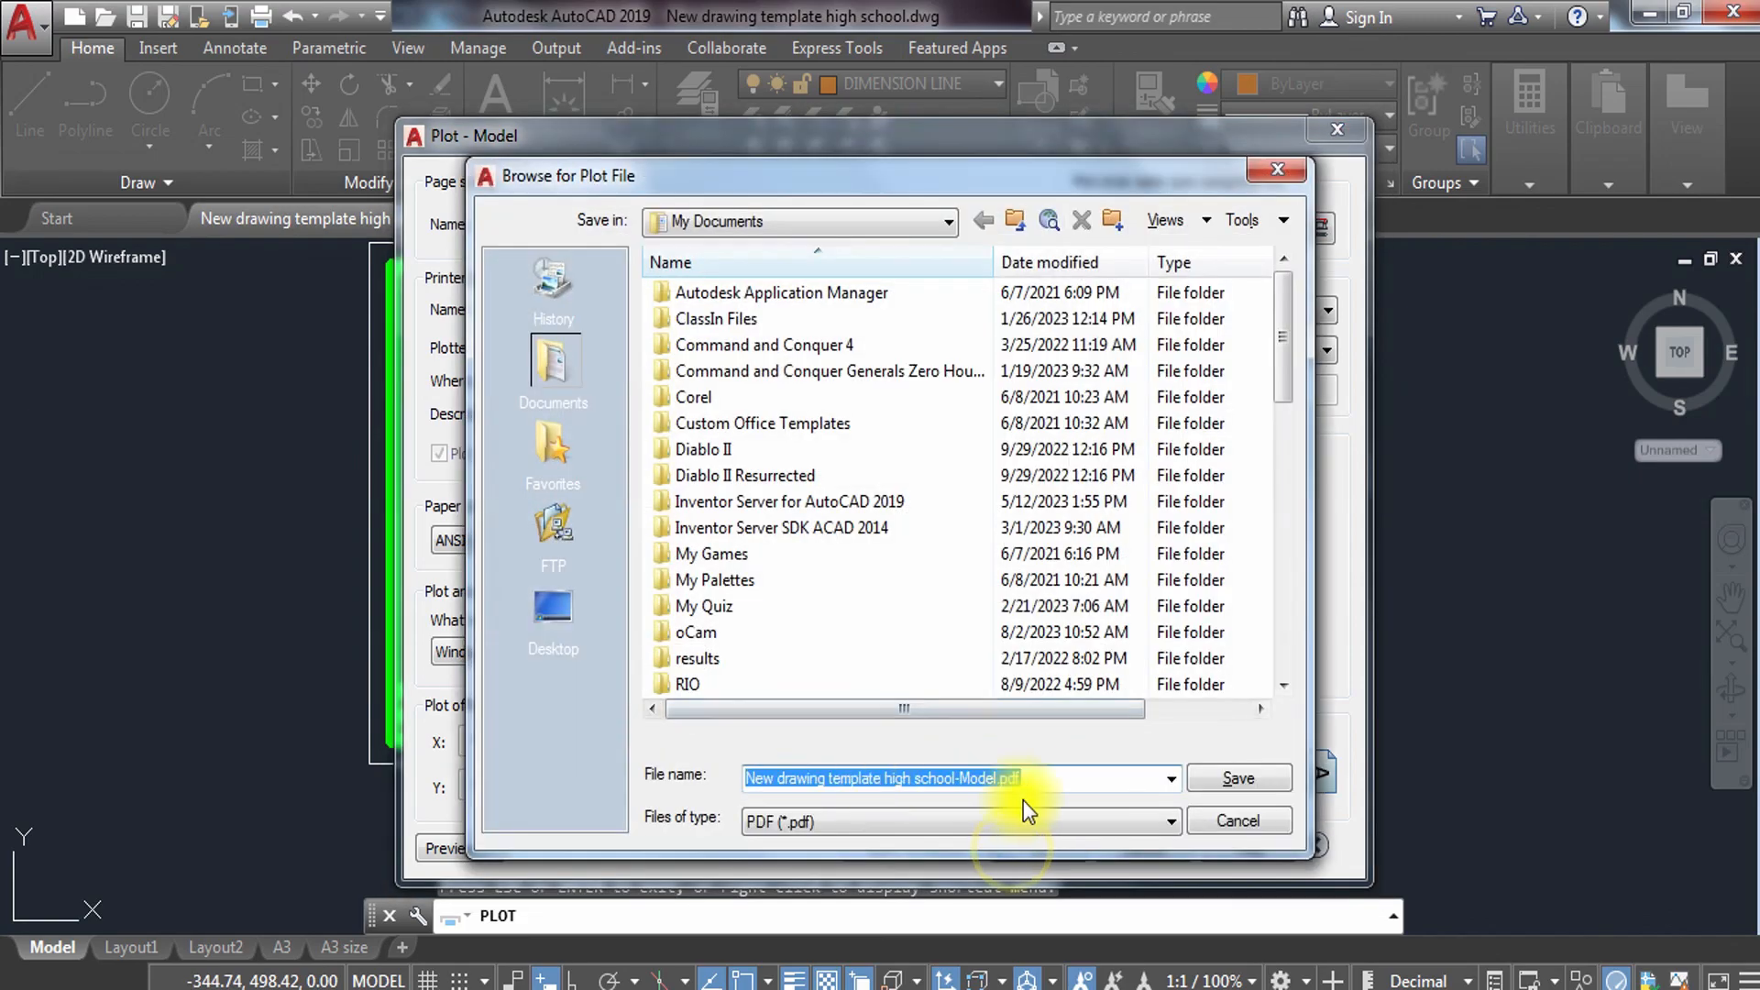
{"action": "type", "text": "FOUNDATION"}
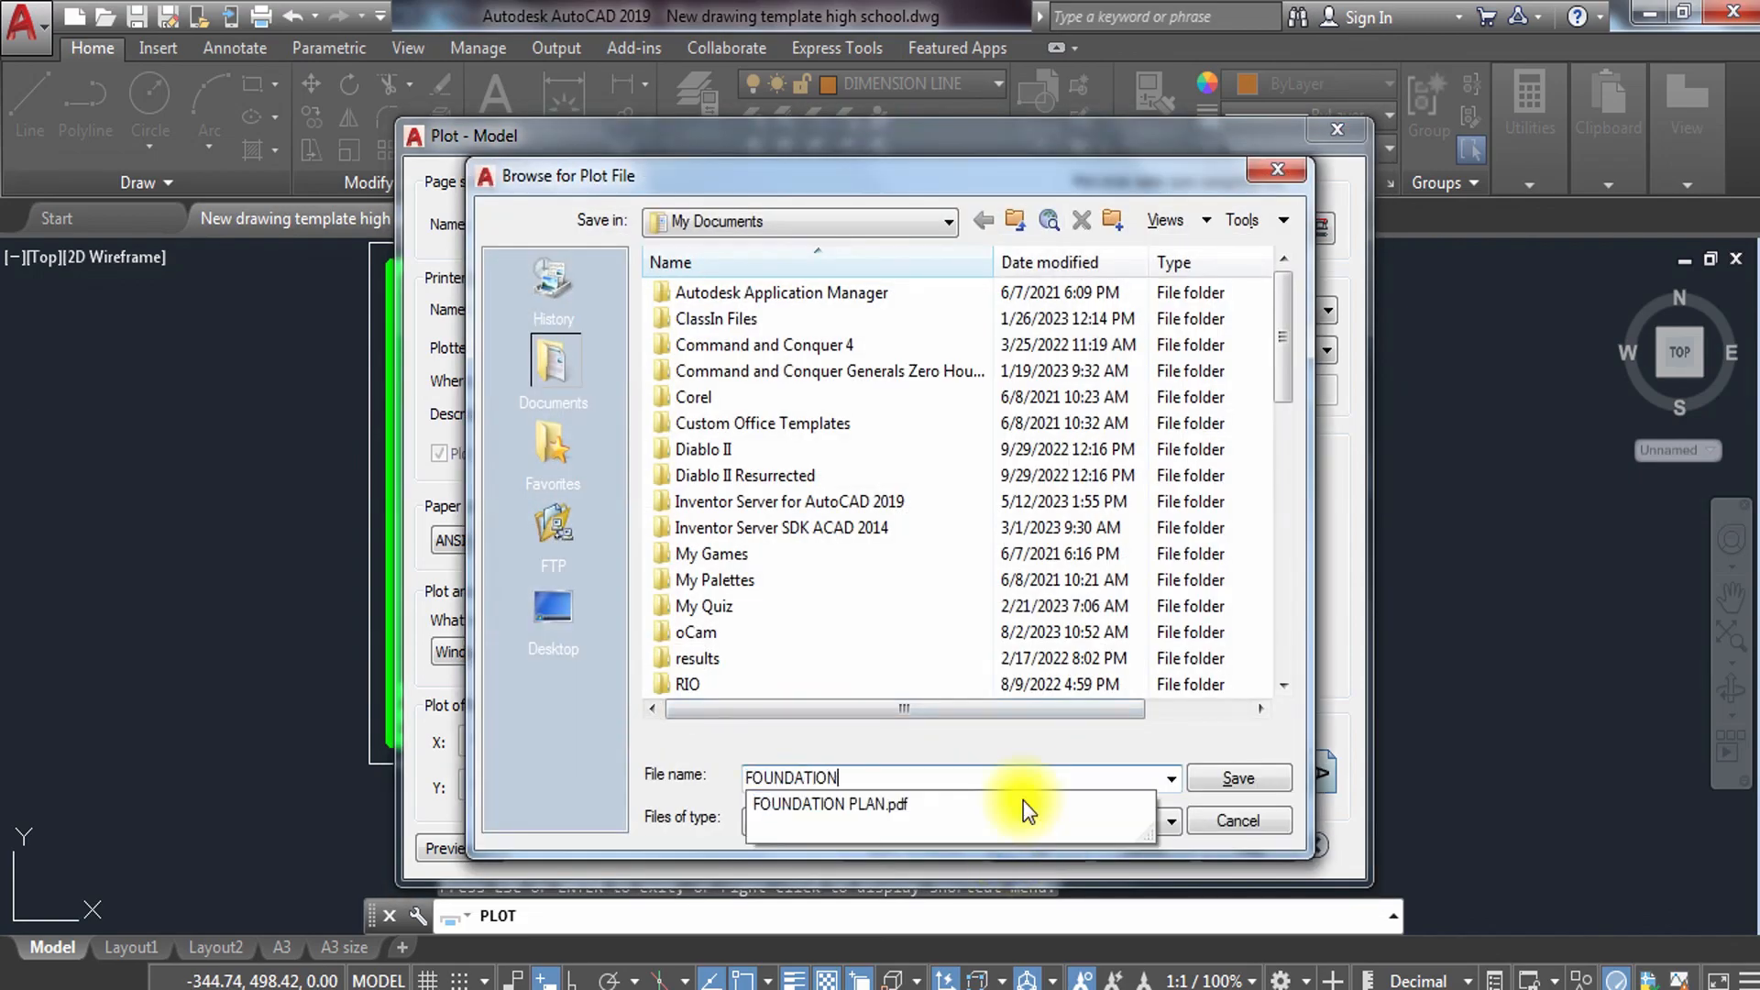
{"action": "type", "text": " PLAN"}
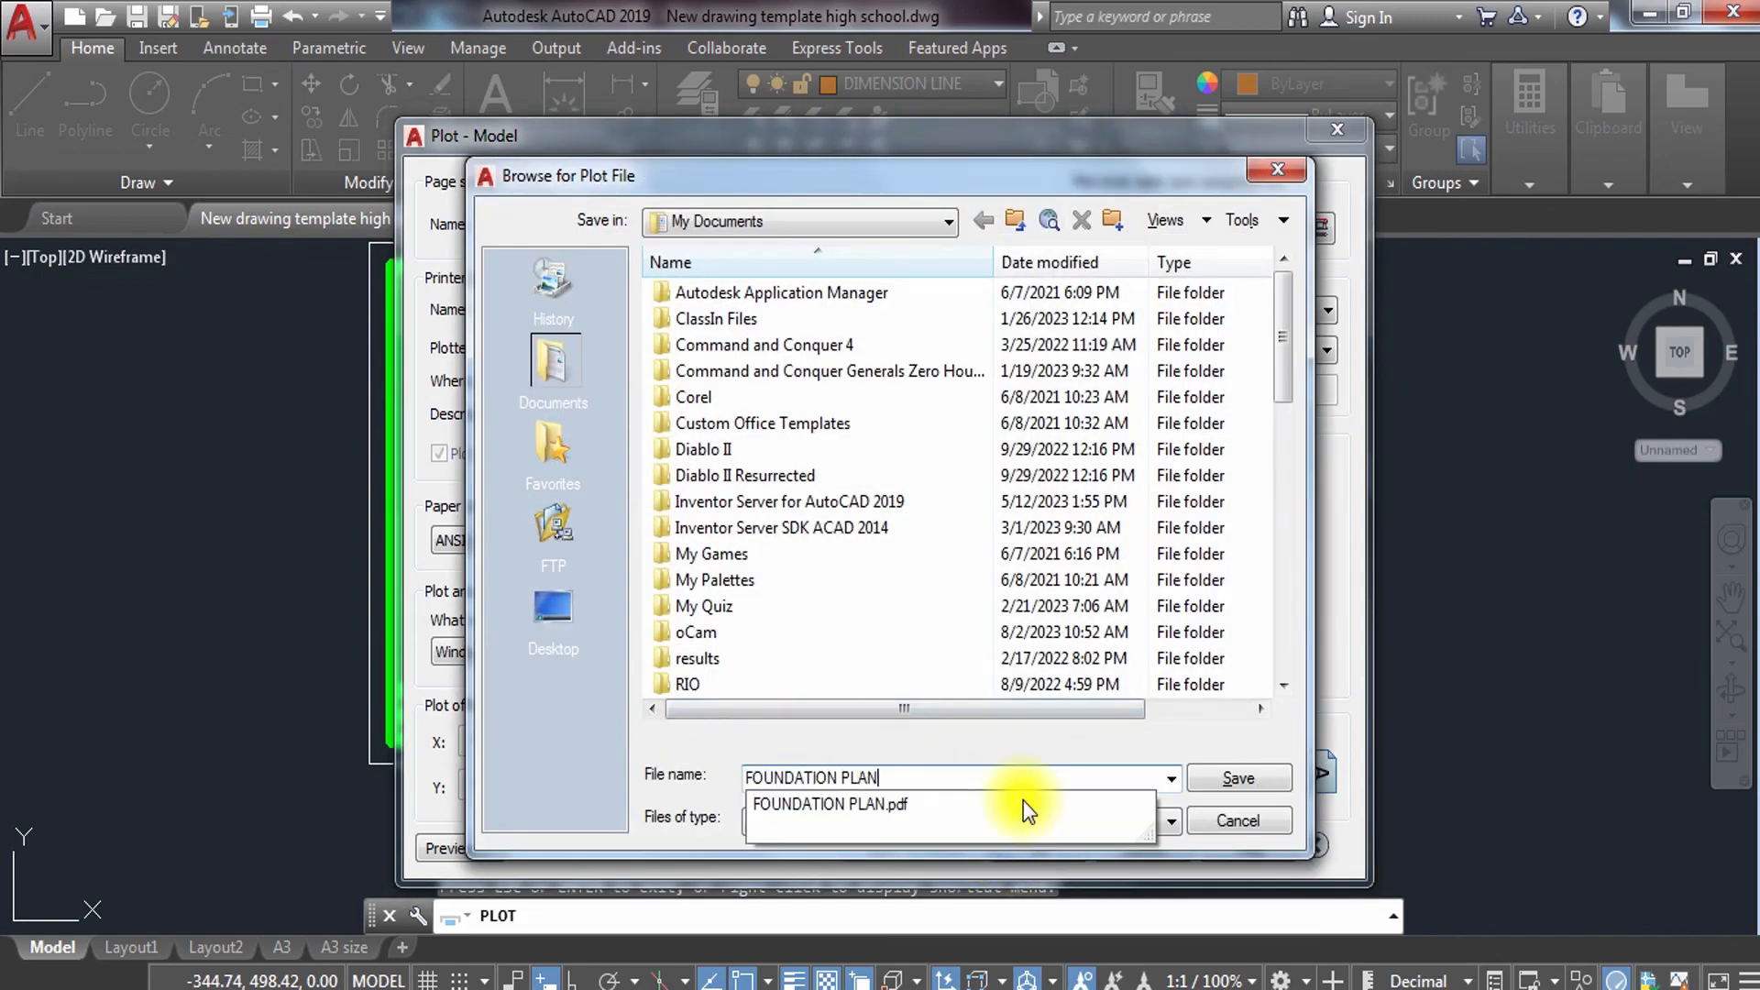
{"action": "left_click", "coordinate": [576, 640]}
{"action": "left_click", "coordinate": [1232, 780]}
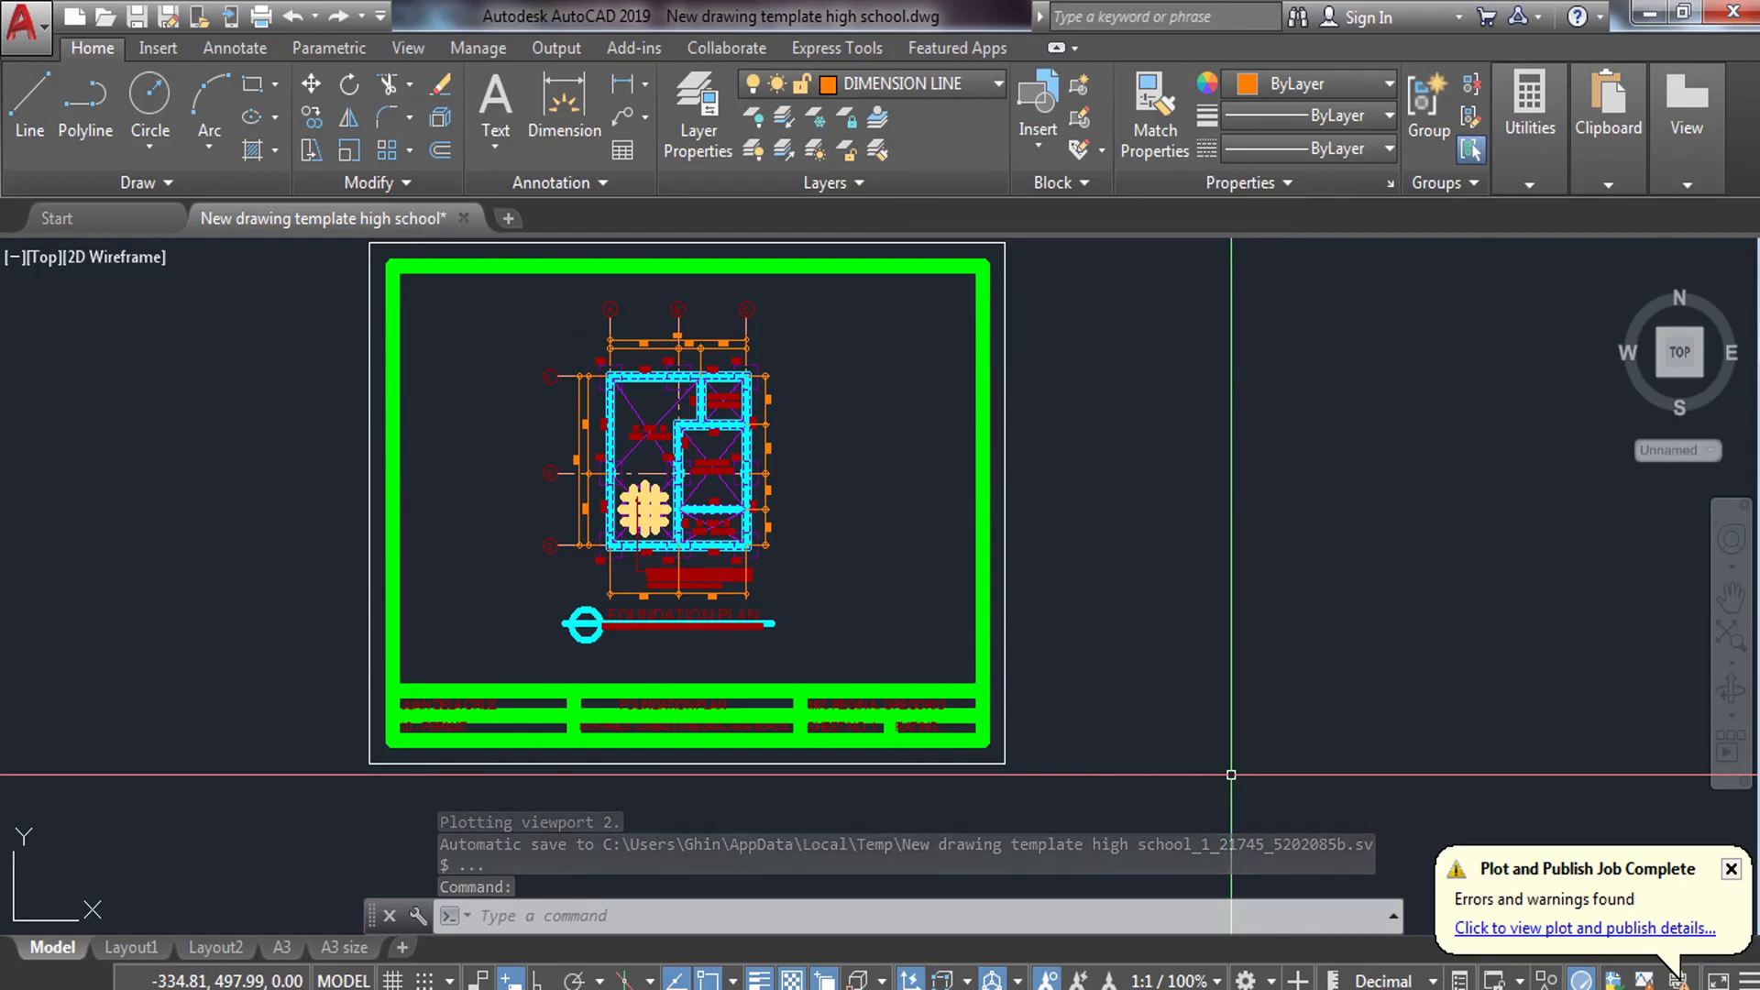
{"action": "middle_click_drag", "start_coordinate": [595, 473], "coordinate": [630, 505]}
{"action": "scroll", "coordinate": [591, 459], "scroll_direction": "up", "scroll_amount": 4}
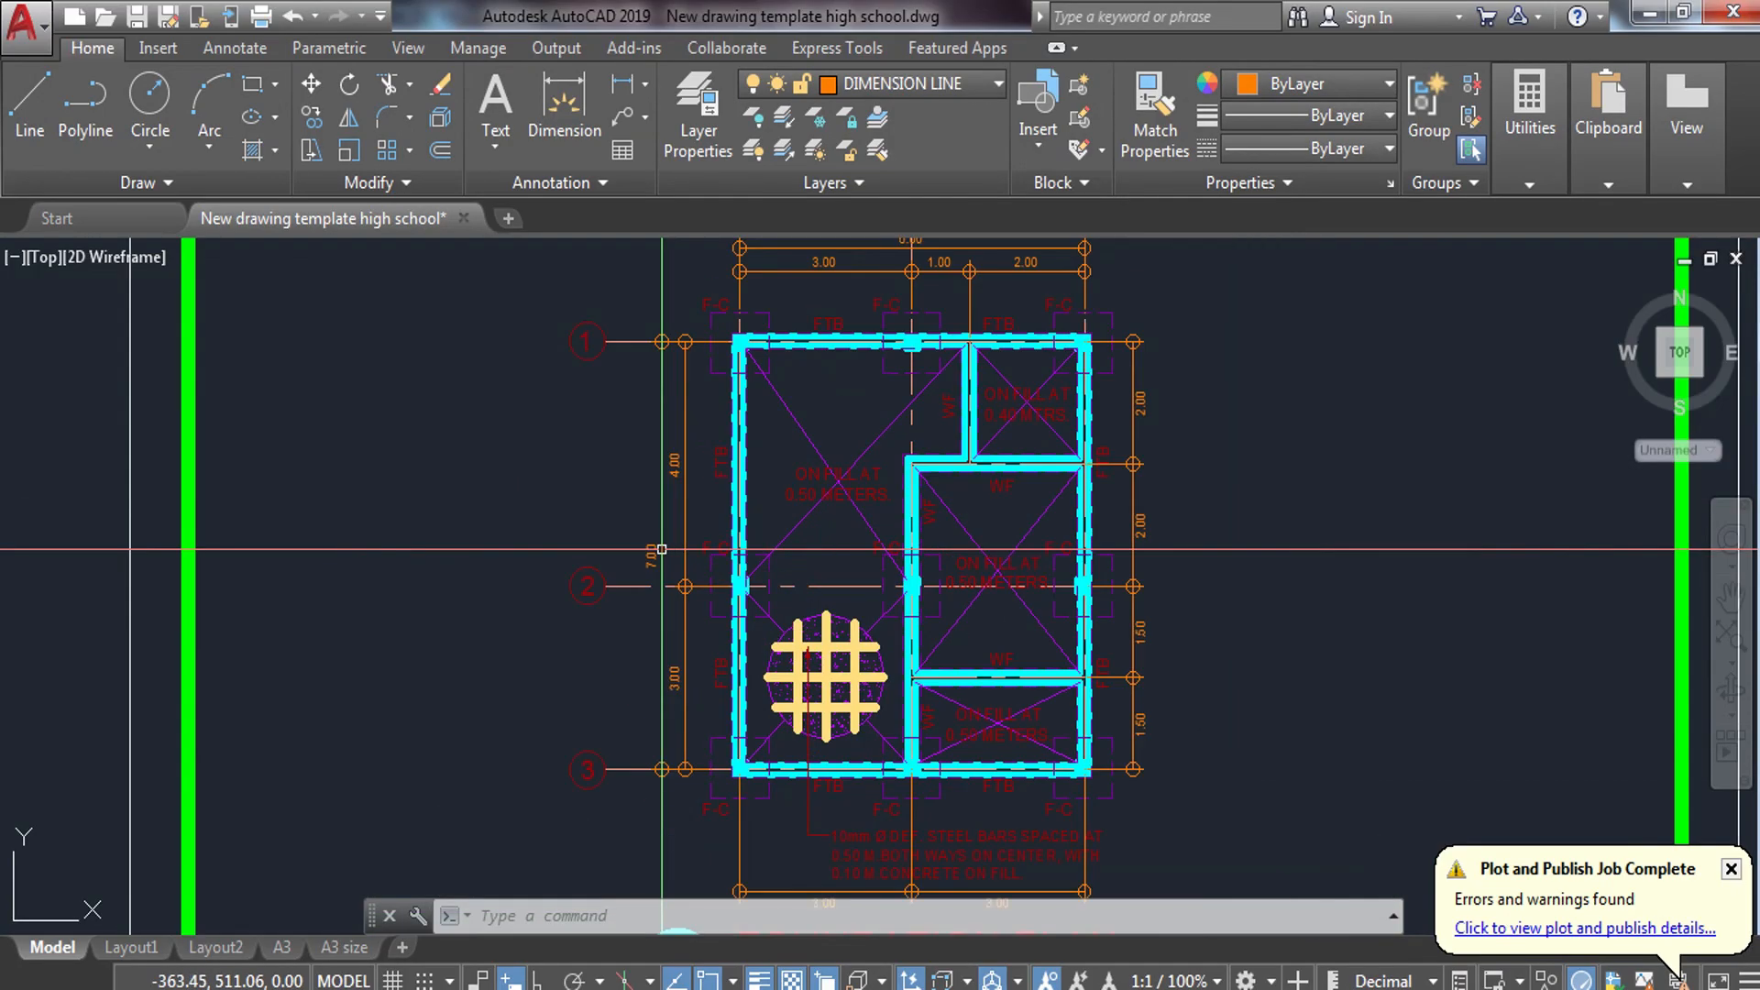
{"action": "scroll", "coordinate": [662, 546], "scroll_direction": "down", "scroll_amount": 2}
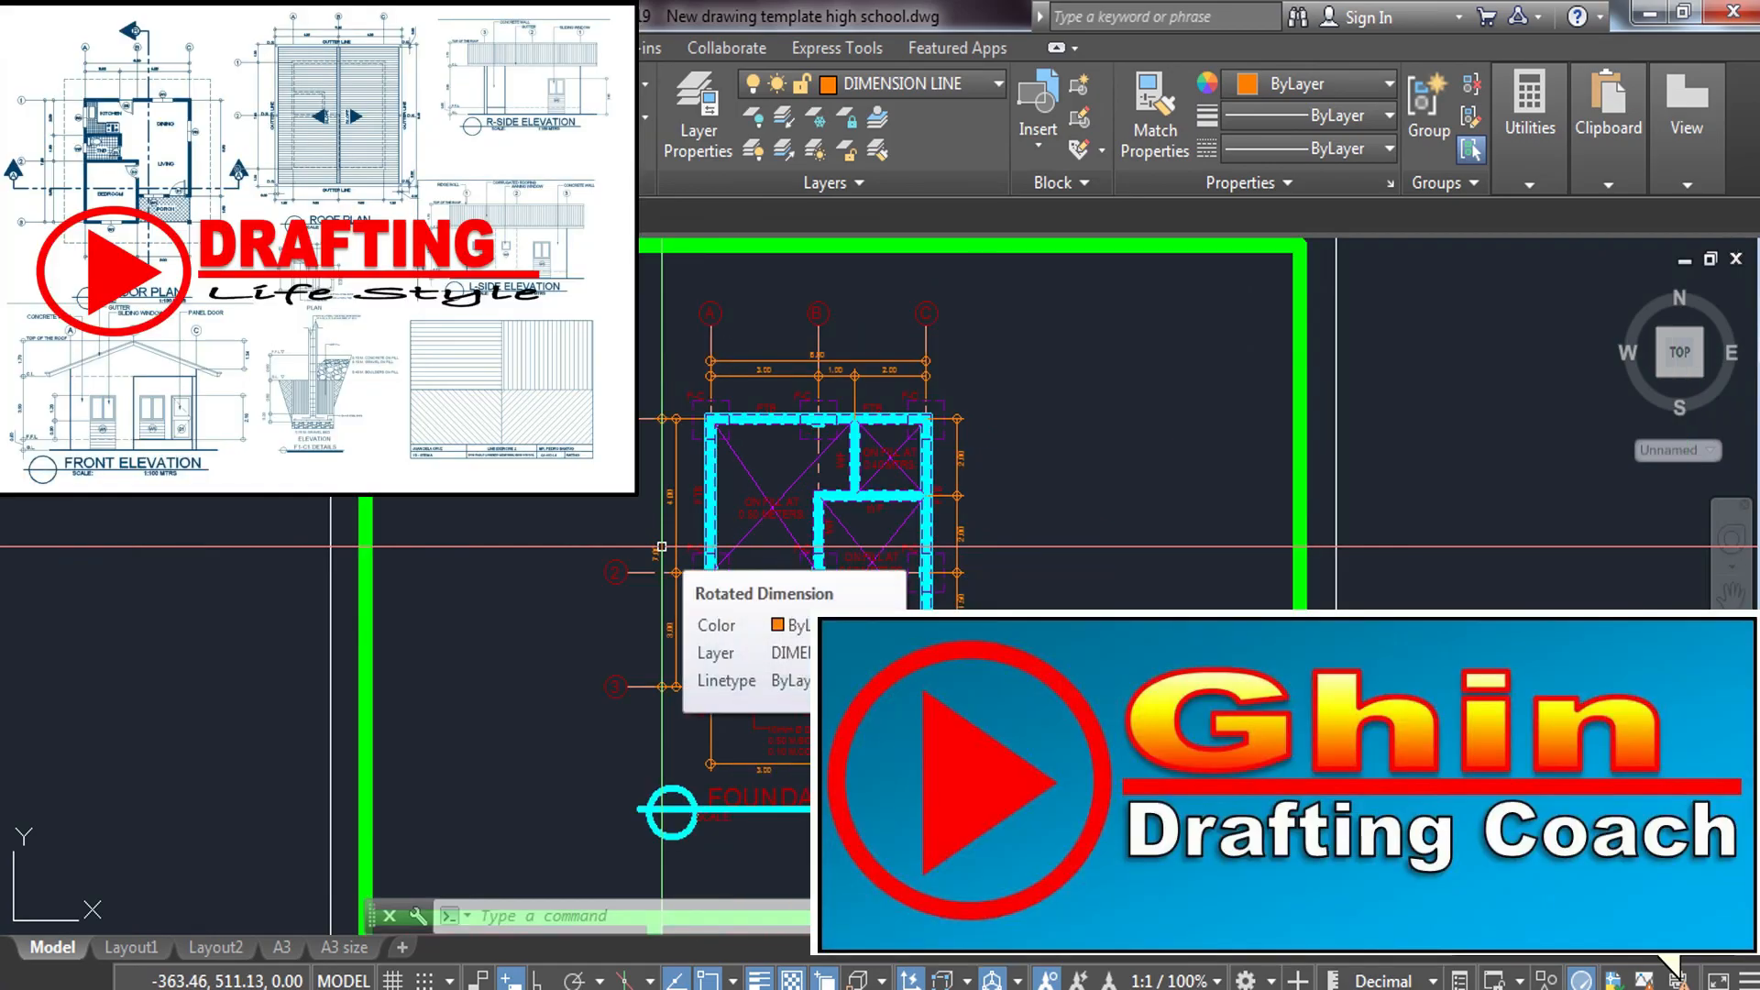